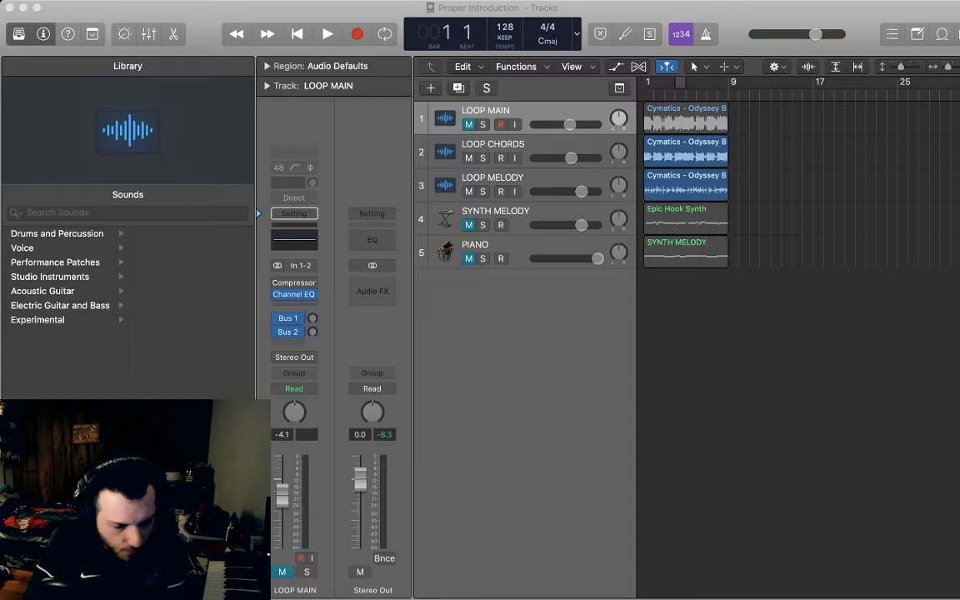
Play the arrangement from bar 1 to about bar 8, stop it, and return the playhead to the start
{"action": "key", "text": "super+Tab"}
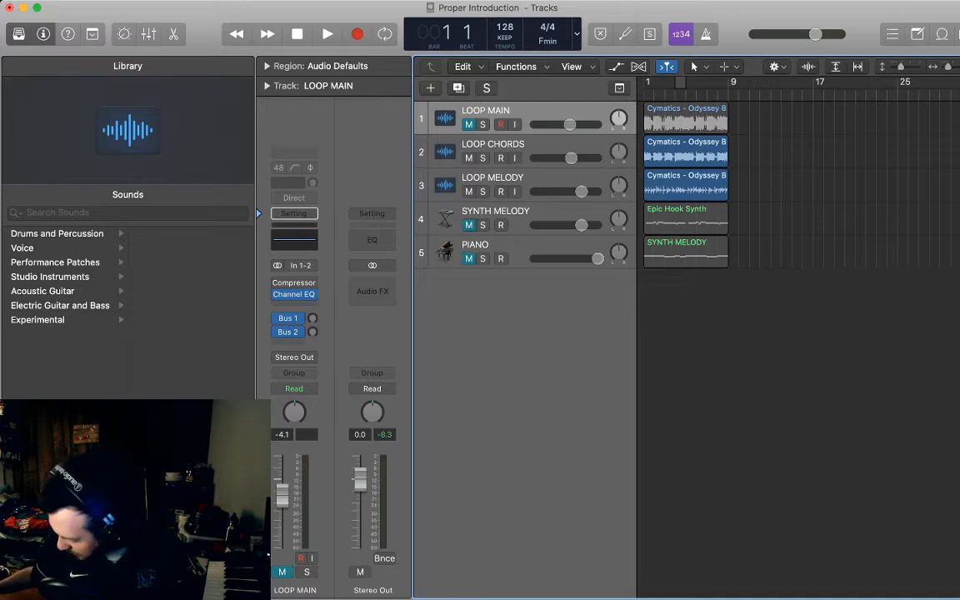
{"action": "key", "text": "space"}
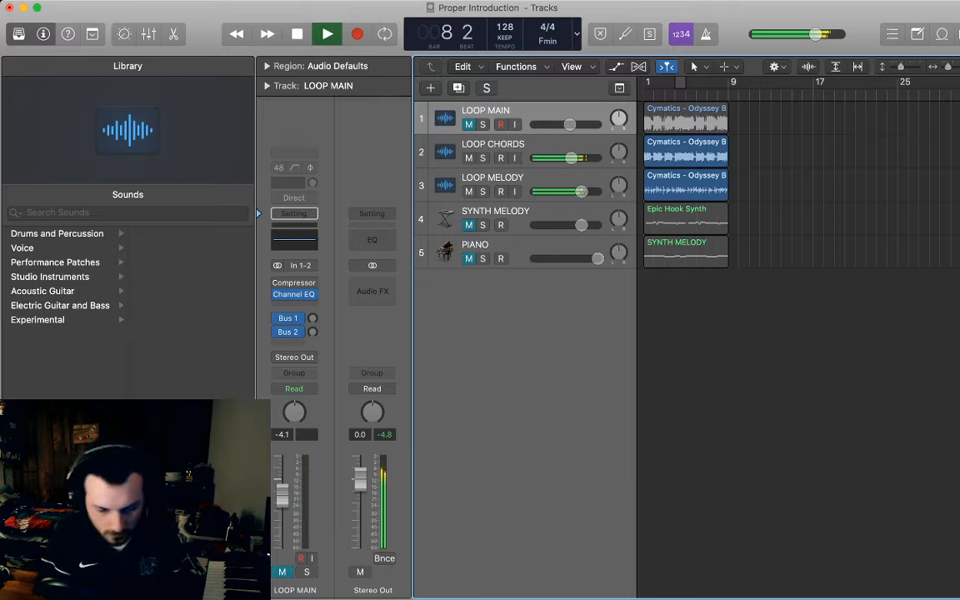
{"action": "key", "text": "space"}
{"action": "key", "text": "Return"}
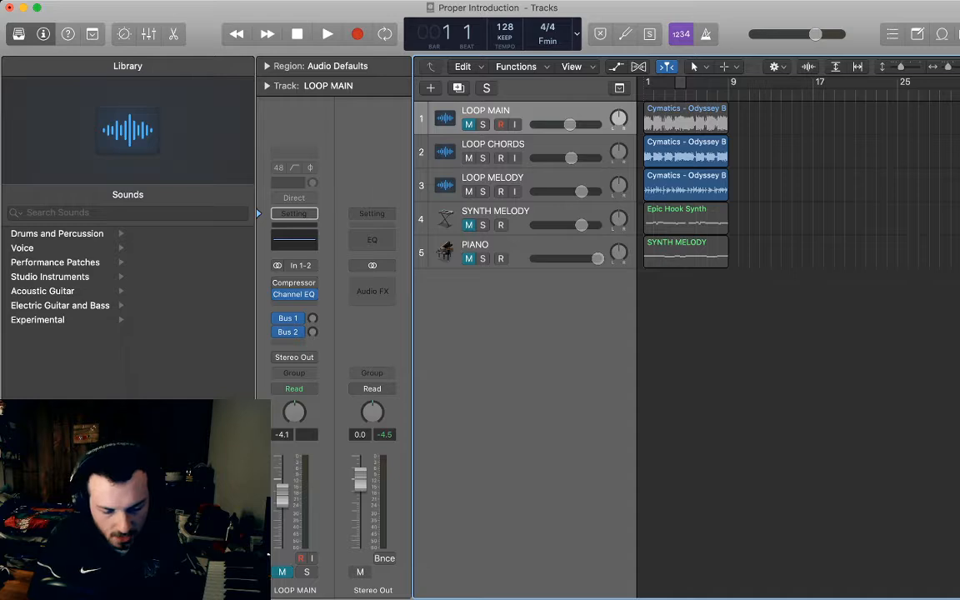
Move the LOOP MELODY region to bar 9, loop the LOOP CHORDS region through to bar 17, and start playback
{"action": "left_click_drag", "start_coordinate": [687, 188], "coordinate": [771, 188]}
{"action": "left_click_drag", "start_coordinate": [726, 142], "coordinate": [813, 142]}
{"action": "key", "text": "space"}
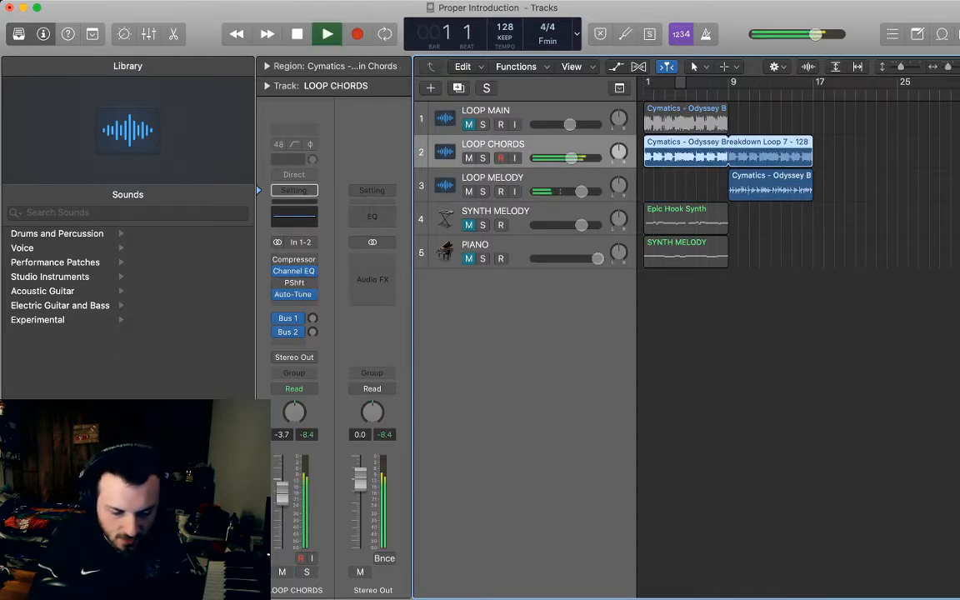
{"action": "left_click", "coordinate": [788, 334]}
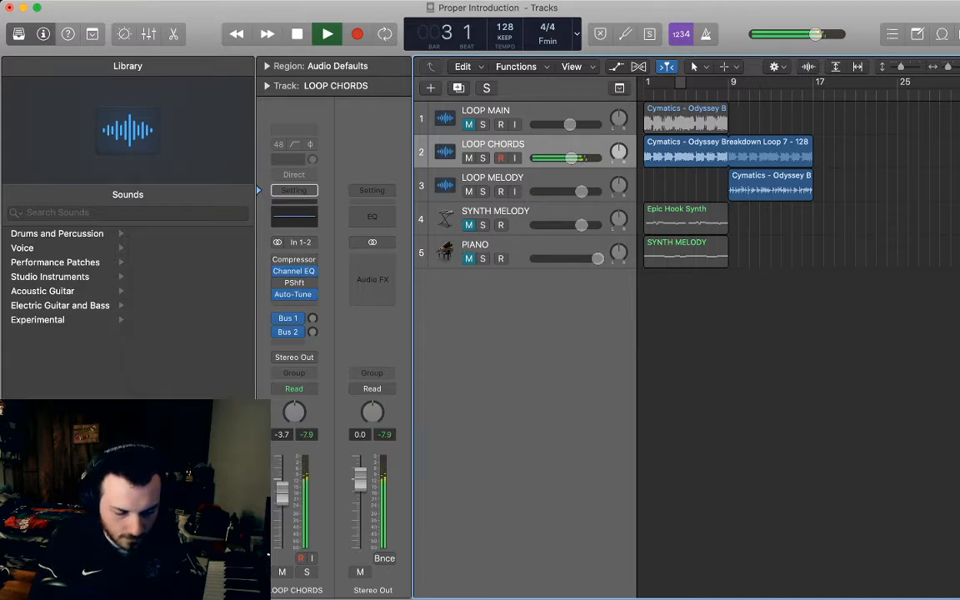
Reorder the PIANO track above LOOP MAIN and move the Epic Hook Synth region to bar 17
{"action": "left_click_drag", "start_coordinate": [533, 246], "coordinate": [534, 113]}
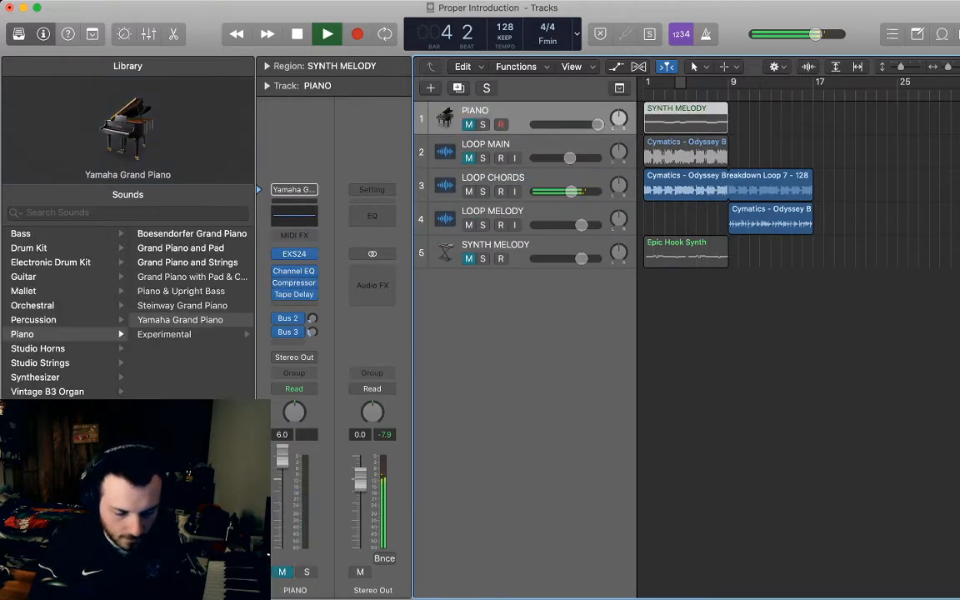
{"action": "left_click_drag", "start_coordinate": [675, 250], "coordinate": [843, 251]}
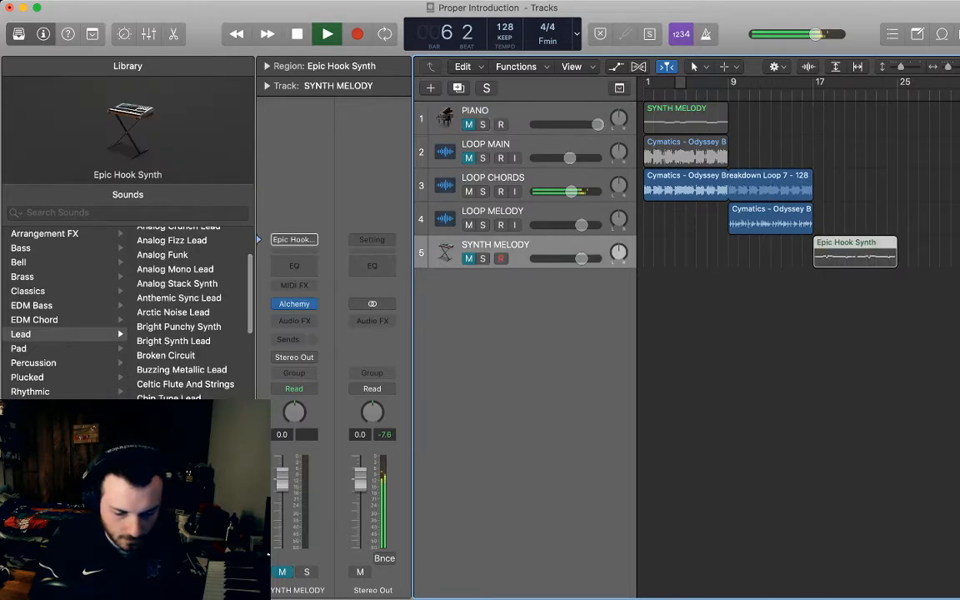
{"action": "key", "text": "super+Left"}
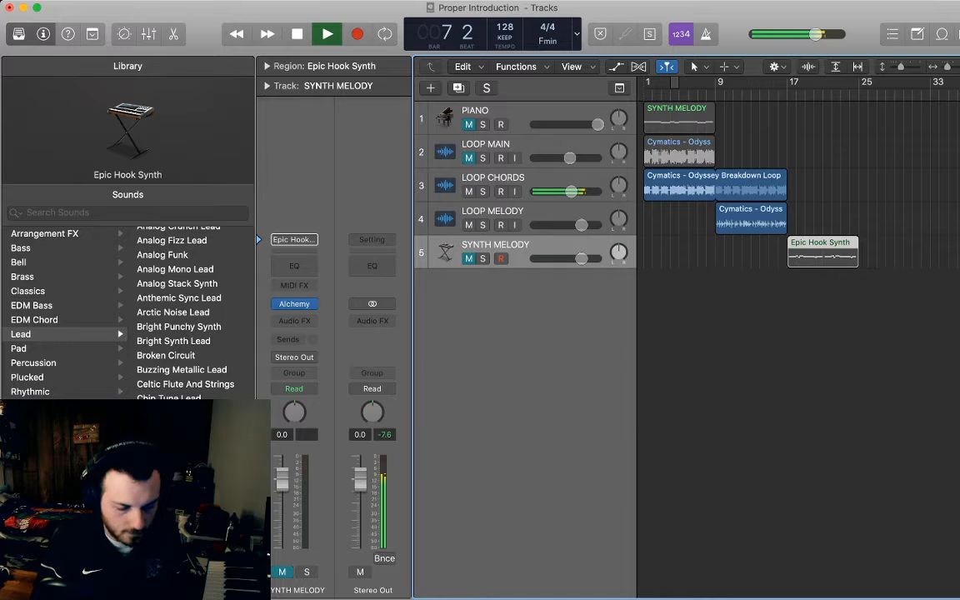
Add a duplicate of the SYNTH MELODY track with the same settings, rename it SYNTH BASS, and unmute it
{"action": "key", "text": "super+d"}
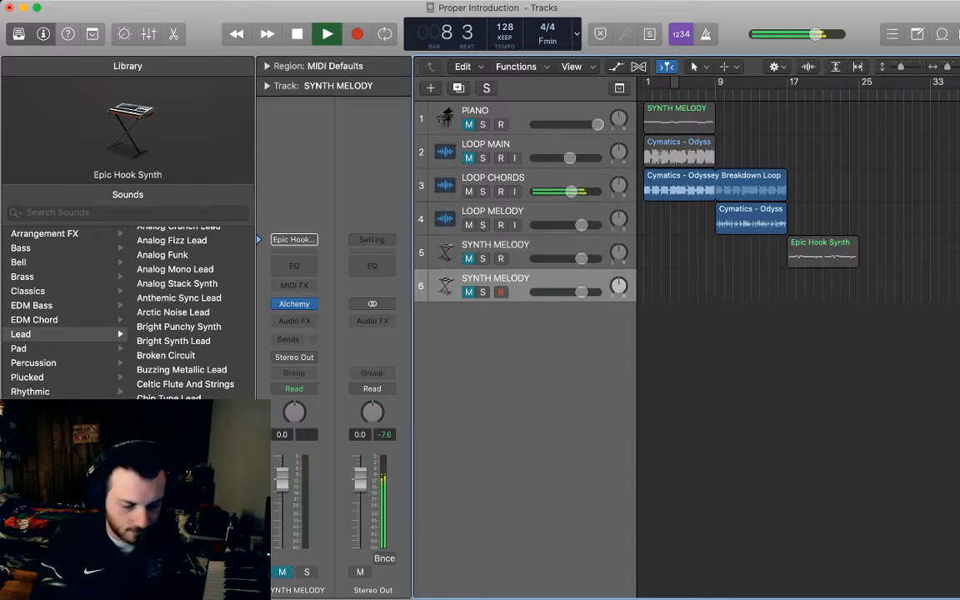
{"action": "scroll", "coordinate": [185, 313], "scroll_direction": "down", "scroll_amount": 1}
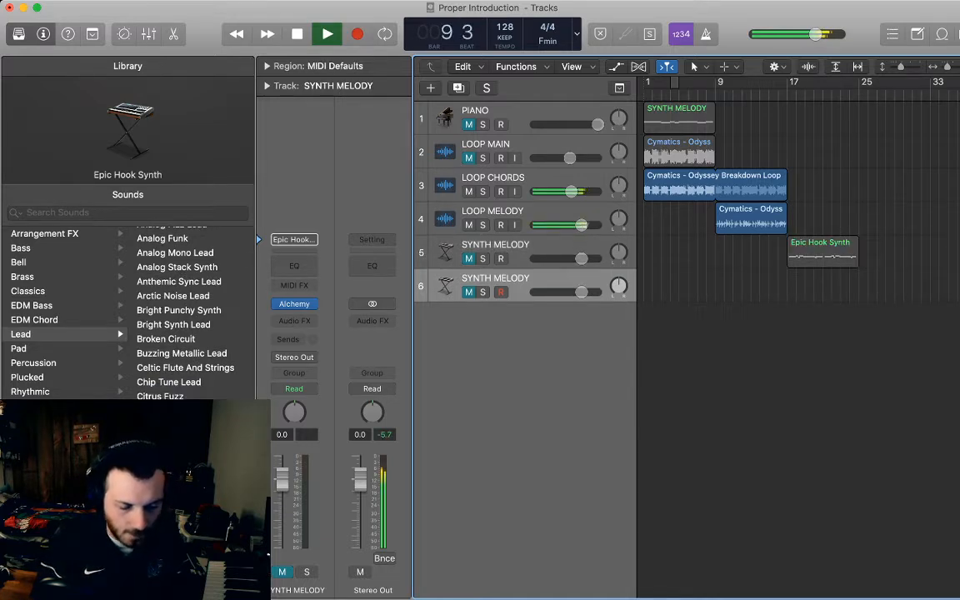
{"action": "key", "text": "space"}
{"action": "key", "text": "shift+Return"}
{"action": "key", "text": "Right"}
{"action": "key", "text": "BackSpace"}
{"action": "key", "text": "BackSpace"}
{"action": "key", "text": "BackSpace"}
{"action": "key", "text": "BackSpace"}
{"action": "key", "text": "BackSpace"}
{"action": "key", "text": "BackSpace"}
{"action": "type", "text": "BASS"}
{"action": "key", "text": "Return"}
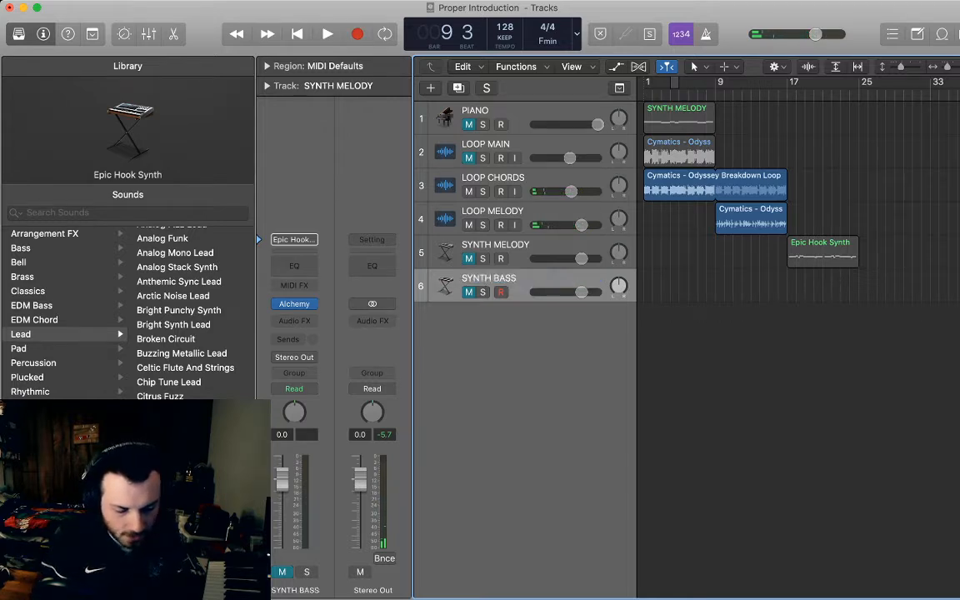
{"action": "key", "text": "ctrl+m"}
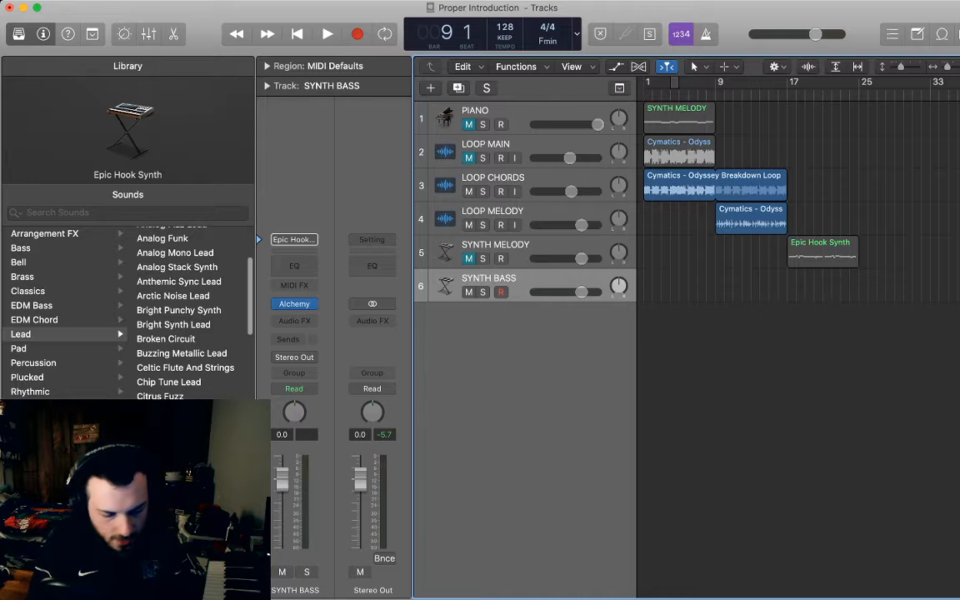
Look through the Pad and Bass sound categories for the SYNTH BASS track
{"action": "scroll", "coordinate": [65, 334], "scroll_direction": "up", "scroll_amount": 1}
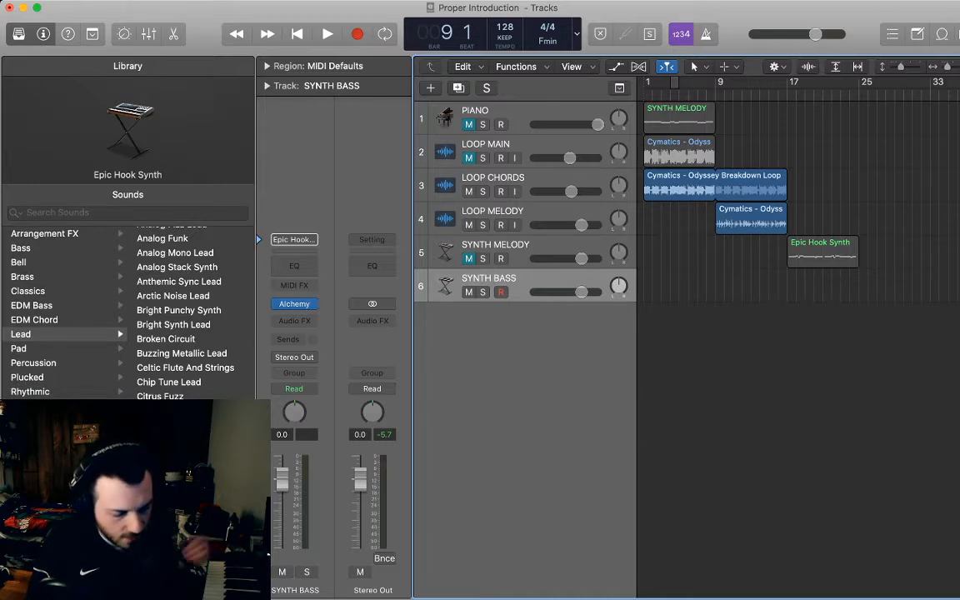
{"action": "left_click", "coordinate": [51, 348]}
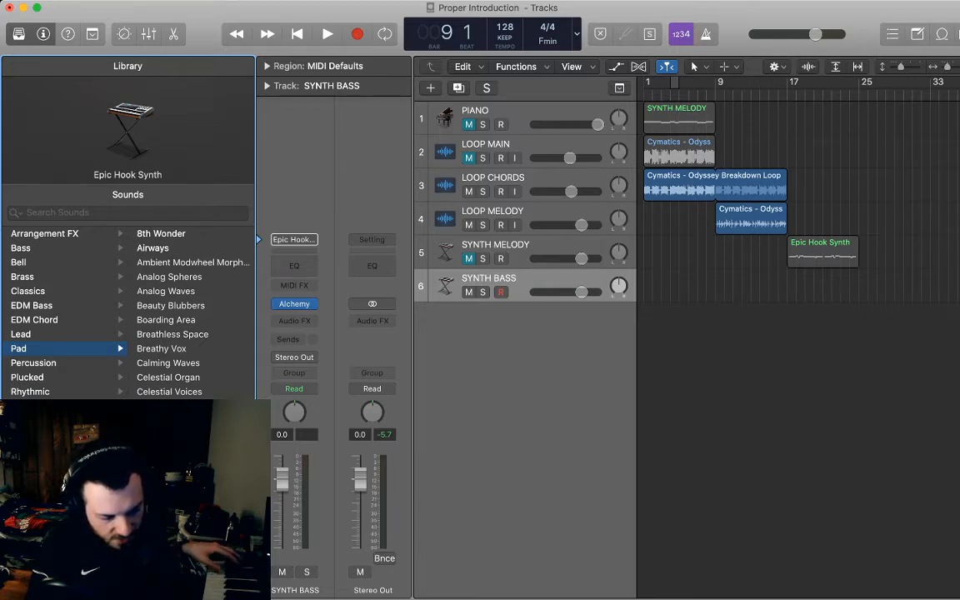
{"action": "left_click", "coordinate": [50, 249]}
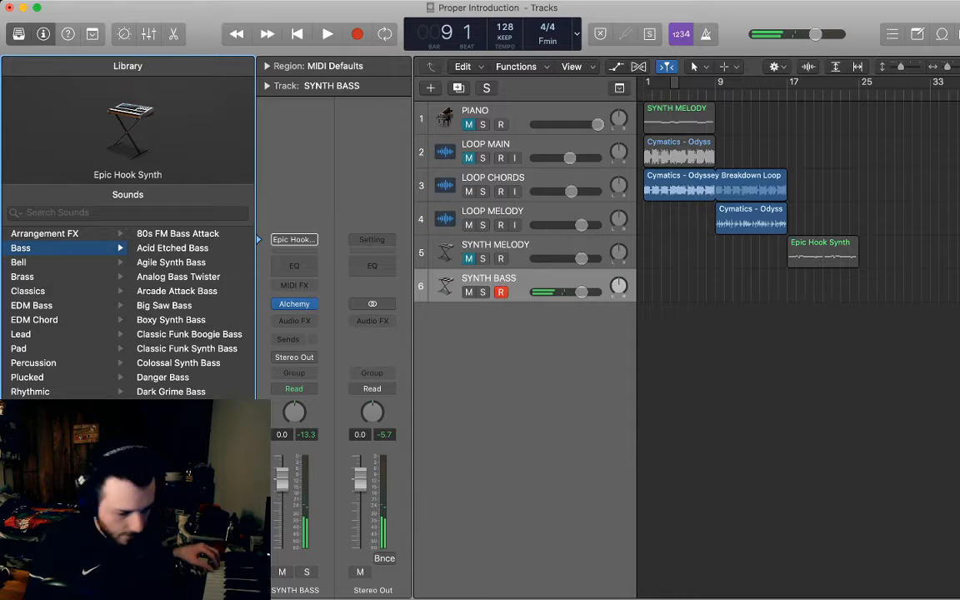
Copy the Epic Hook Synth region from SYNTH MELODY onto the SYNTH BASS track at bar 9
{"action": "left_click", "coordinate": [822, 251]}
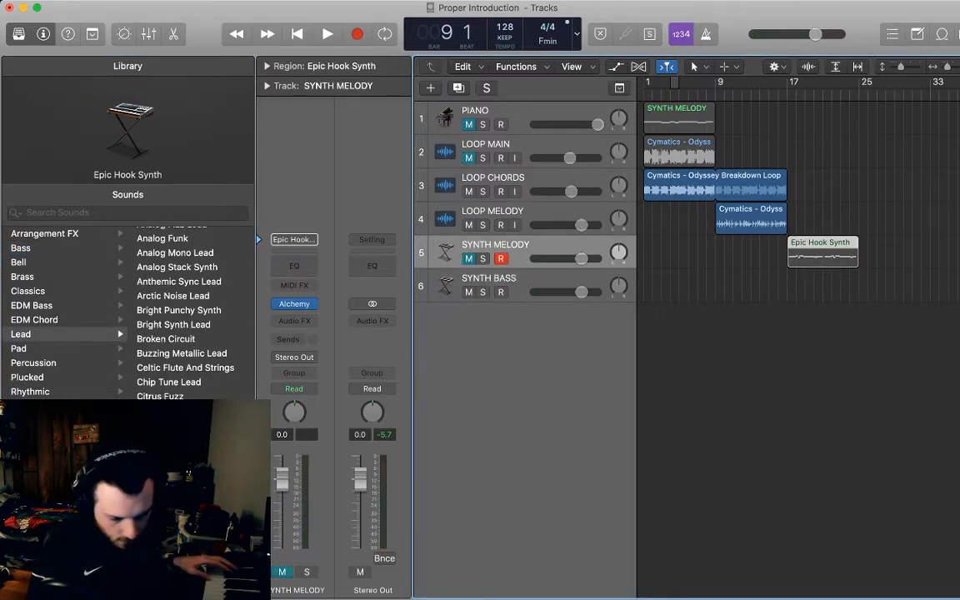
{"action": "left_click", "coordinate": [489, 279]}
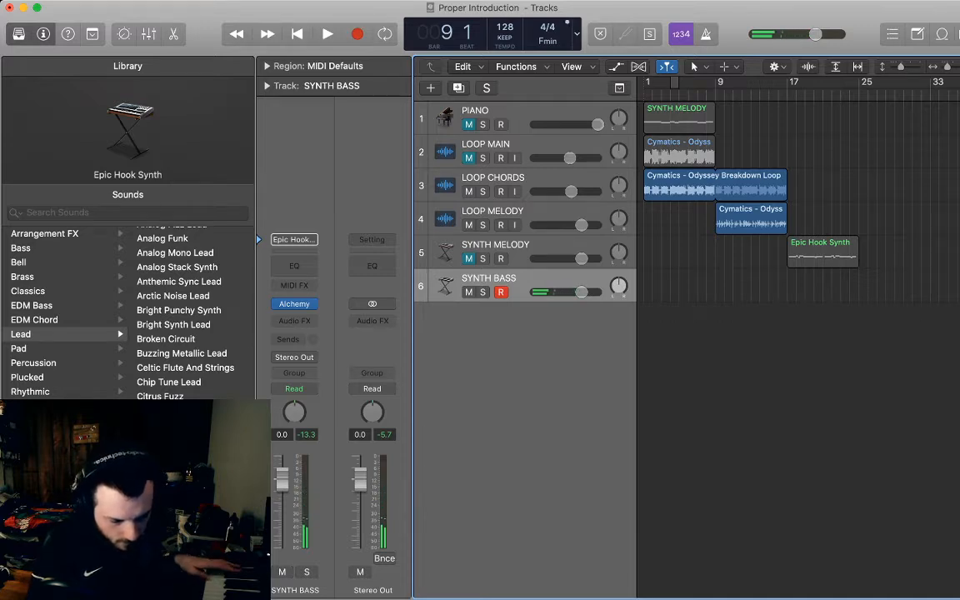
{"action": "left_click", "coordinate": [495, 245]}
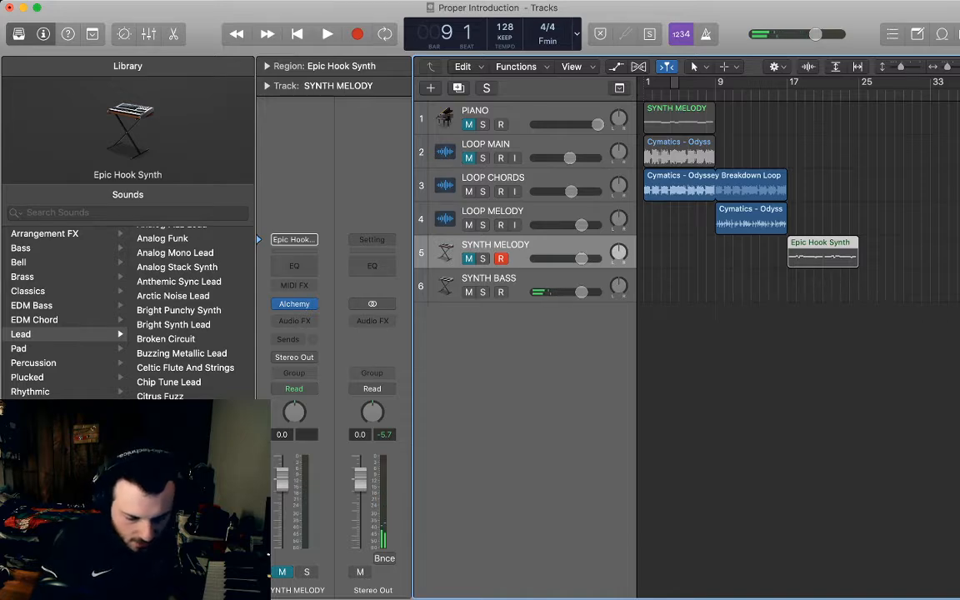
{"action": "key", "text": "Down"}
{"action": "key", "text": "super+v"}
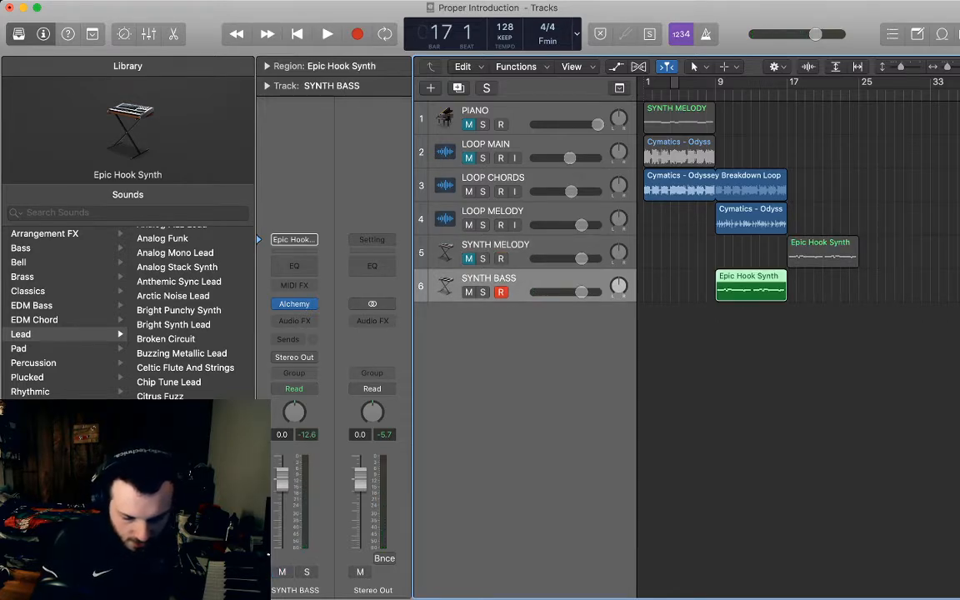
Open the SYNTH BASS region in the Piano Roll, set the cycle range to it, and play it through with cycling switched off
{"action": "key", "text": "p"}
{"action": "key", "text": "super+u"}
{"action": "key", "text": "space"}
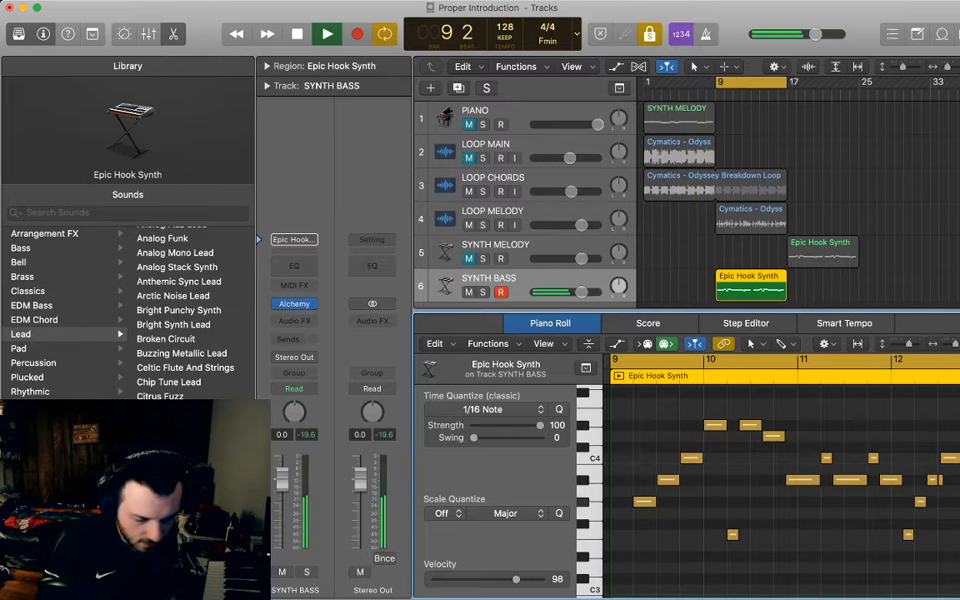
{"action": "key", "text": "c"}
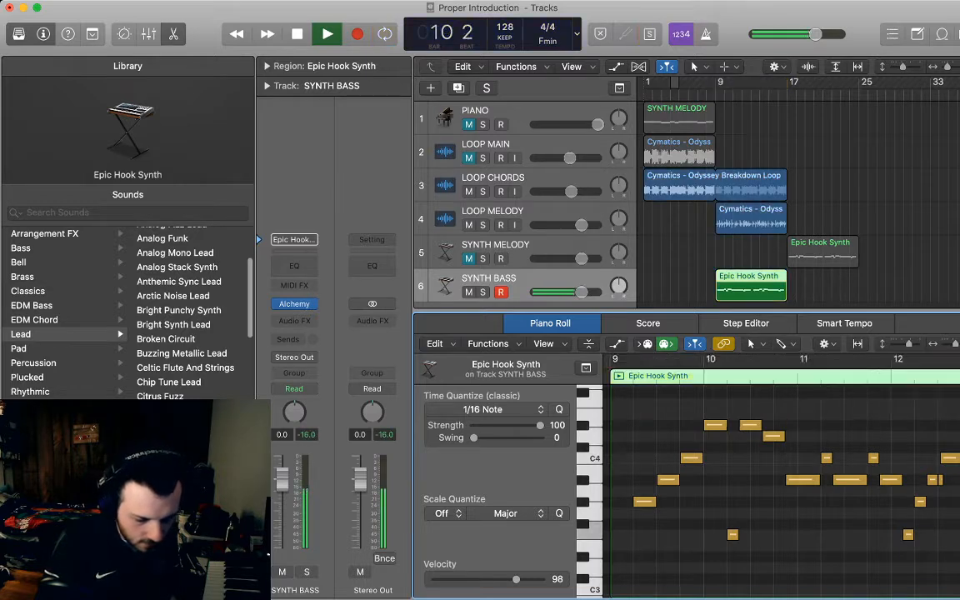
{"action": "key", "text": "space"}
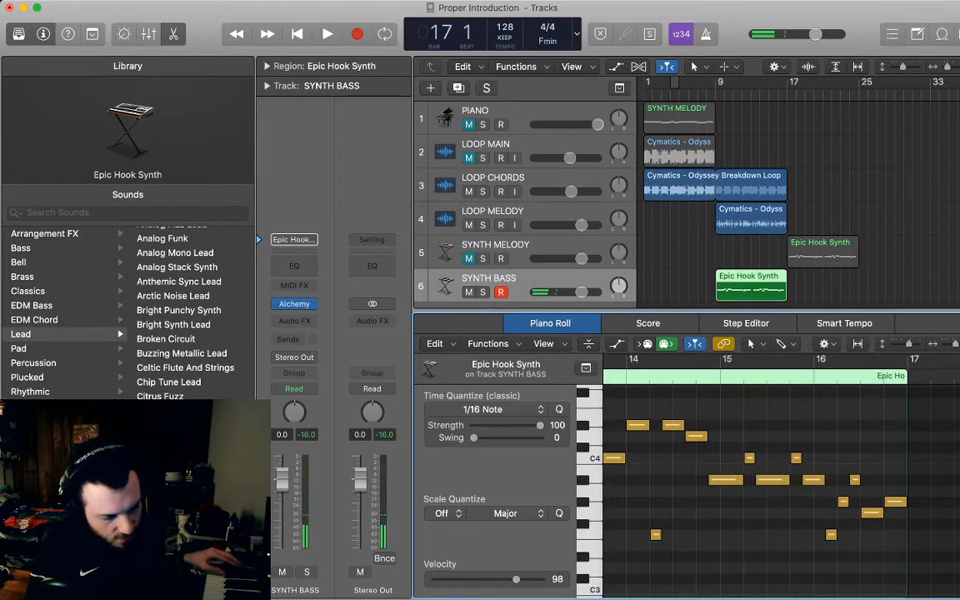
Audition bass patches on SYNTH BASS, from 80s FM Bass Attack through Agile Synth Bass and Big Saw Bass to Deep Wave Bass
{"action": "left_click", "coordinate": [21, 248]}
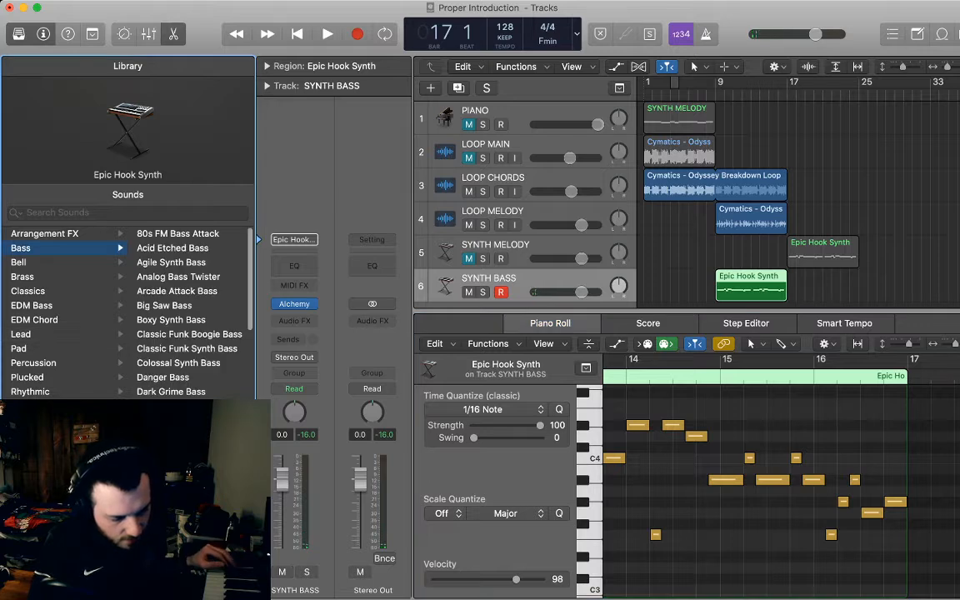
{"action": "key", "text": "Right"}
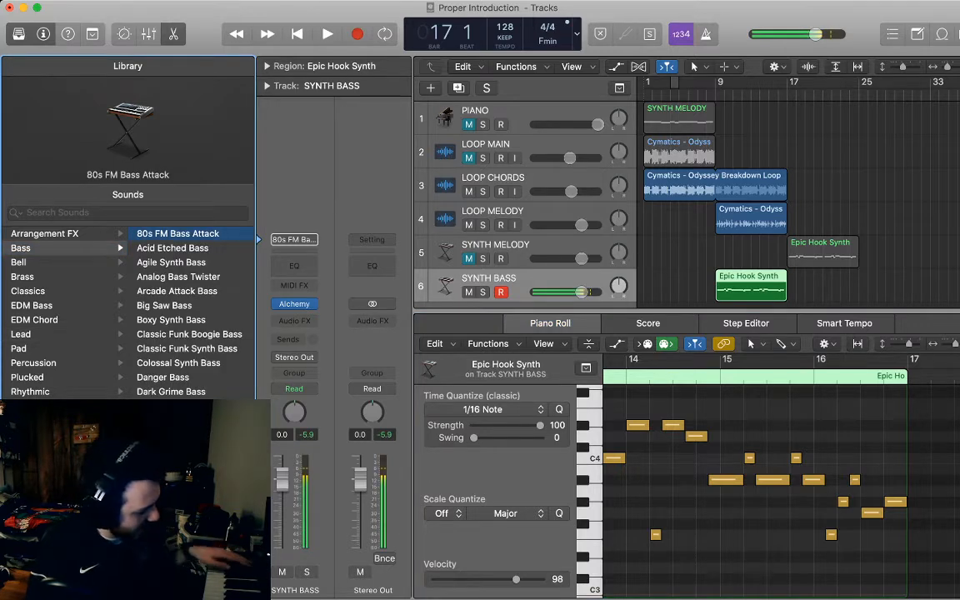
{"action": "key", "text": "Down"}
{"action": "key", "text": "Down"}
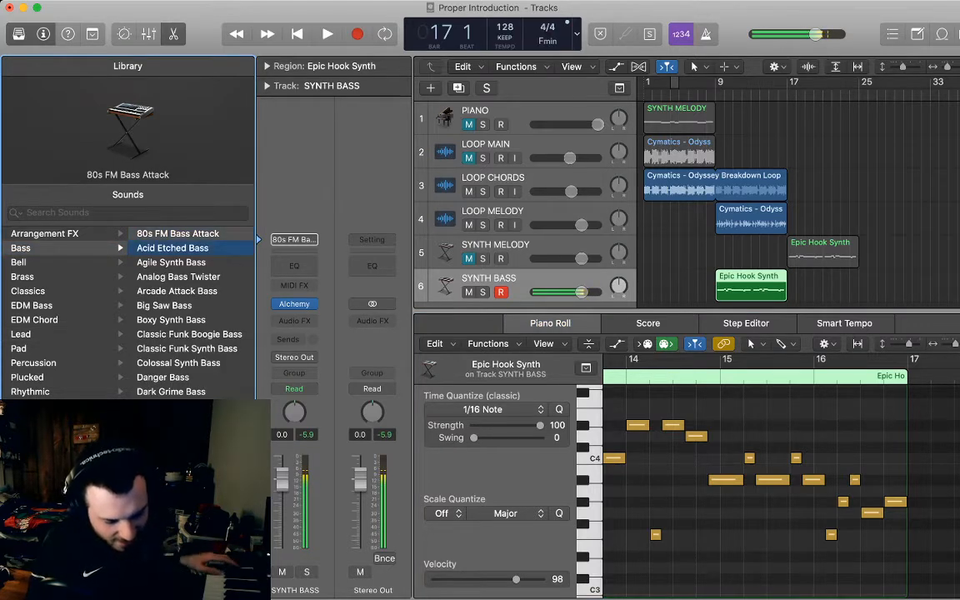
{"action": "key", "text": "Down"}
{"action": "key", "text": "Down"}
{"action": "key", "text": "Down"}
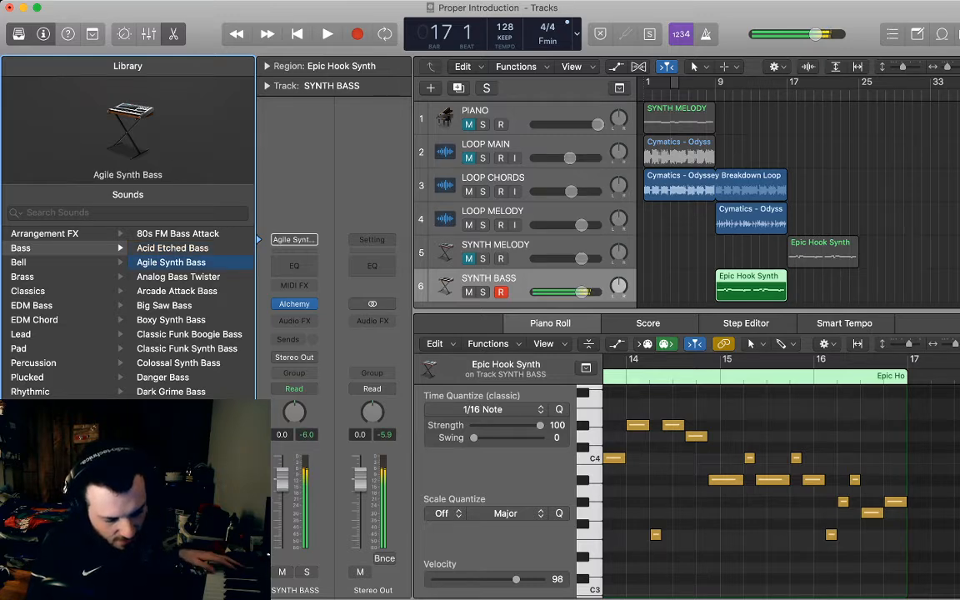
{"action": "scroll", "coordinate": [191, 312], "scroll_direction": "down", "scroll_amount": 1}
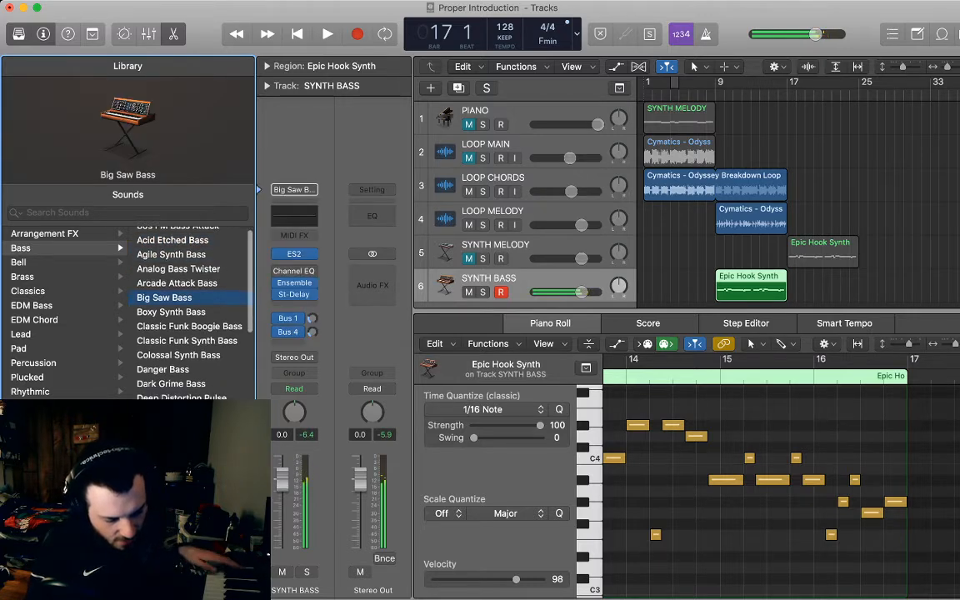
{"action": "left_click", "coordinate": [174, 413]}
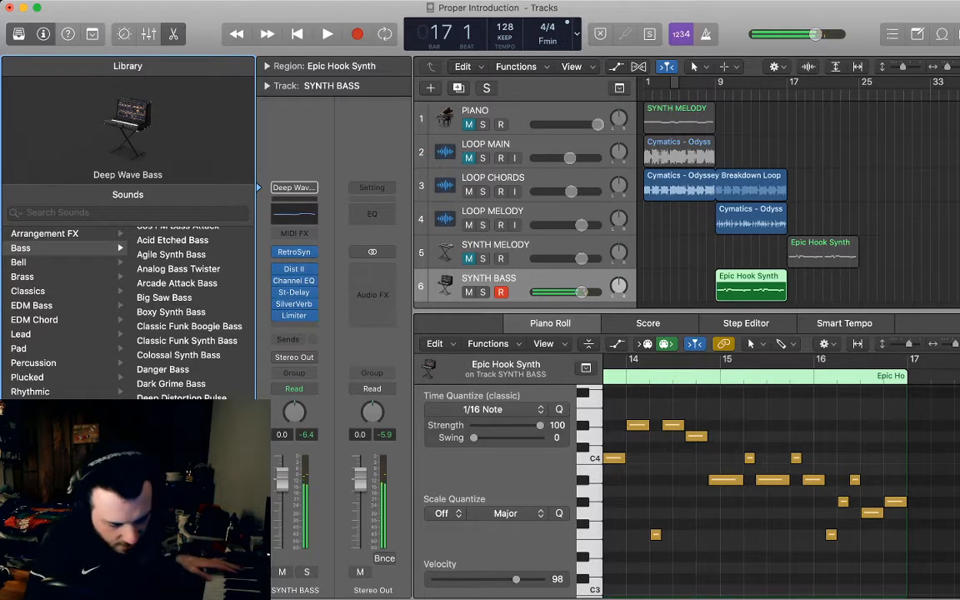
Try the Jump Up Bass patch on the SYNTH BASS track
{"action": "scroll", "coordinate": [183, 312], "scroll_direction": "down", "scroll_amount": 2}
{"action": "scroll", "coordinate": [183, 313], "scroll_direction": "down", "scroll_amount": 15}
{"action": "scroll", "coordinate": [183, 312], "scroll_direction": "up", "scroll_amount": 5}
{"action": "scroll", "coordinate": [183, 313], "scroll_direction": "up", "scroll_amount": 3}
{"action": "left_click", "coordinate": [165, 312]}
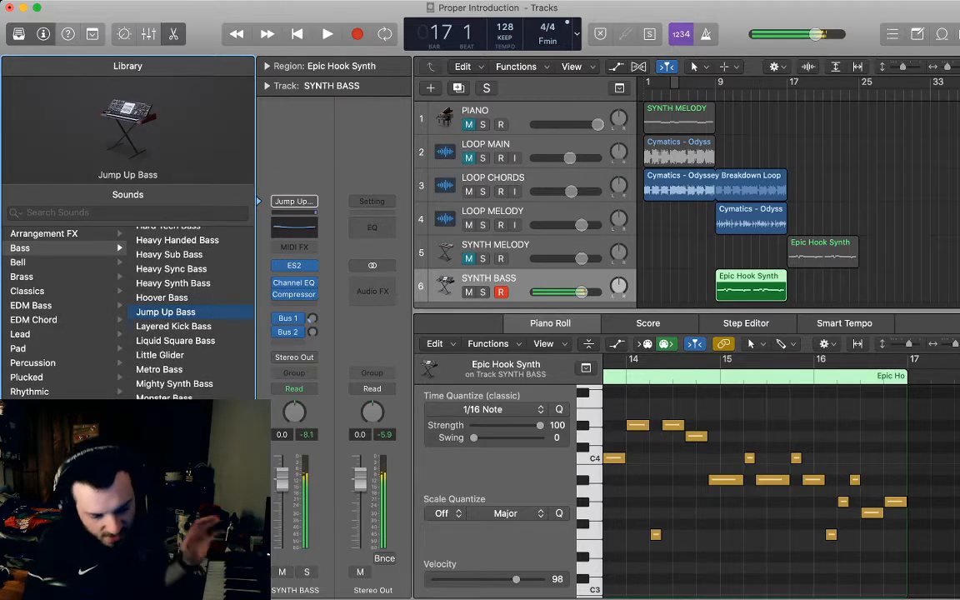
Audition the Punch Me patch on SYNTH BASS, and replace it with Taureg Moon Bass
{"action": "scroll", "coordinate": [184, 313], "scroll_direction": "down", "scroll_amount": 5}
{"action": "scroll", "coordinate": [175, 284], "scroll_direction": "down", "scroll_amount": 1}
{"action": "left_click", "coordinate": [167, 279]}
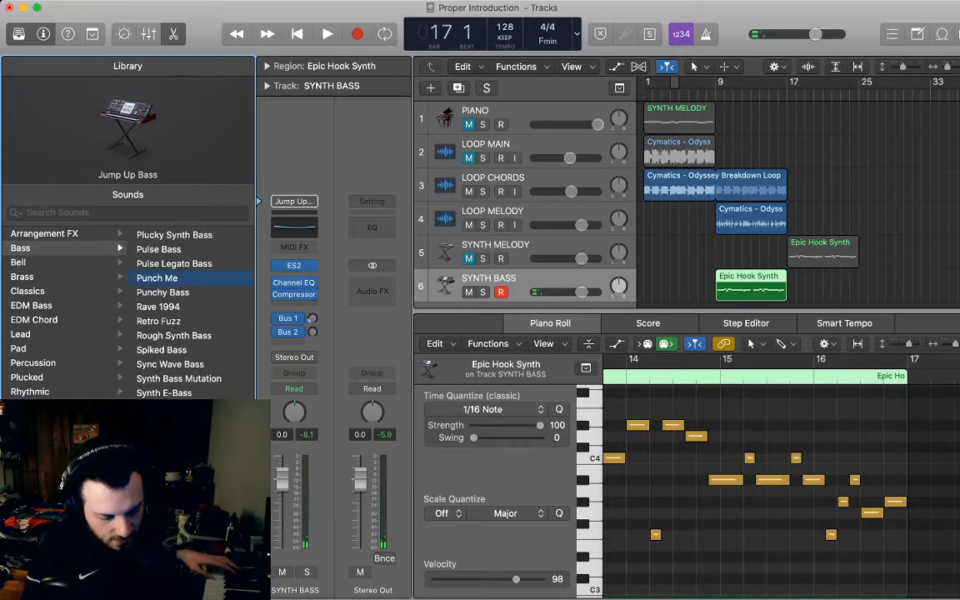
{"action": "scroll", "coordinate": [184, 312], "scroll_direction": "down", "scroll_amount": 2}
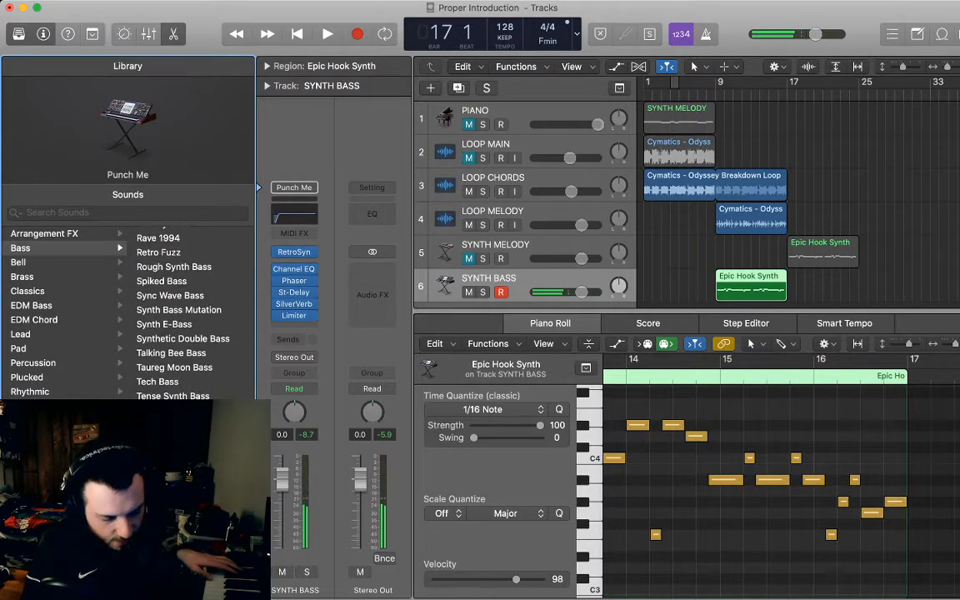
{"action": "left_click", "coordinate": [174, 368]}
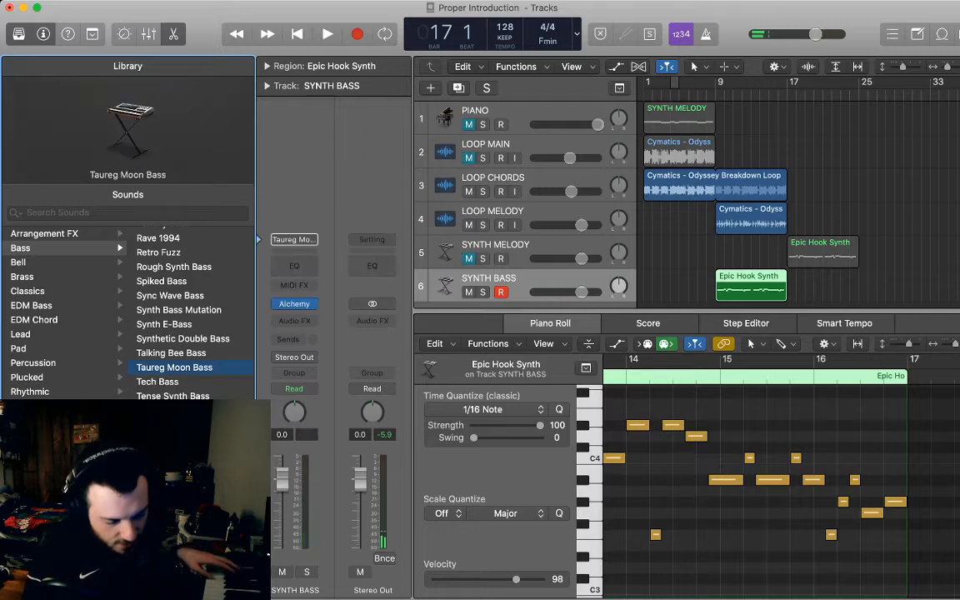
Load the Deep Wave Bass patch on the SYNTH BASS track
{"action": "scroll", "coordinate": [188, 308], "scroll_direction": "up", "scroll_amount": 5}
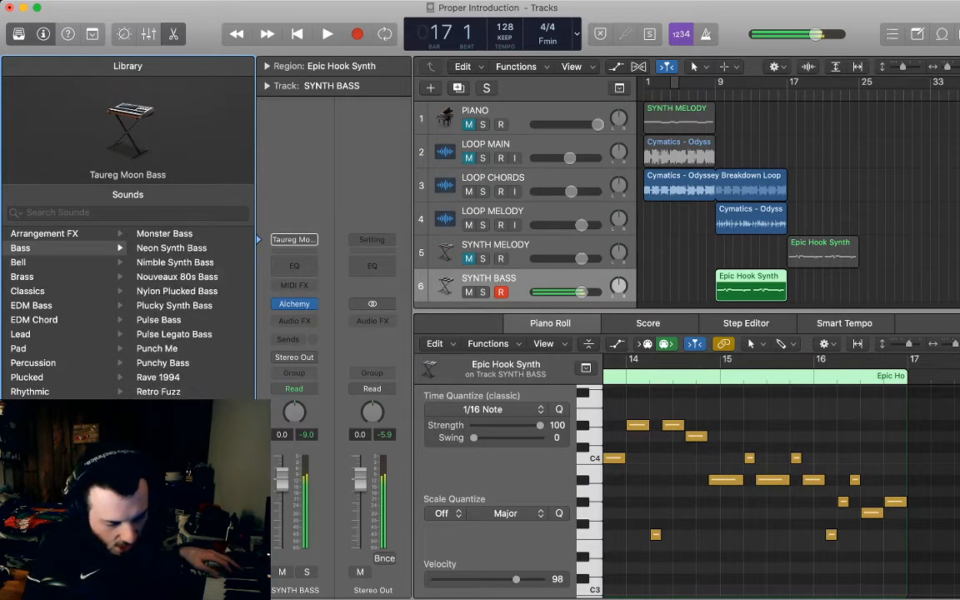
{"action": "scroll", "coordinate": [175, 308], "scroll_direction": "up", "scroll_amount": 8}
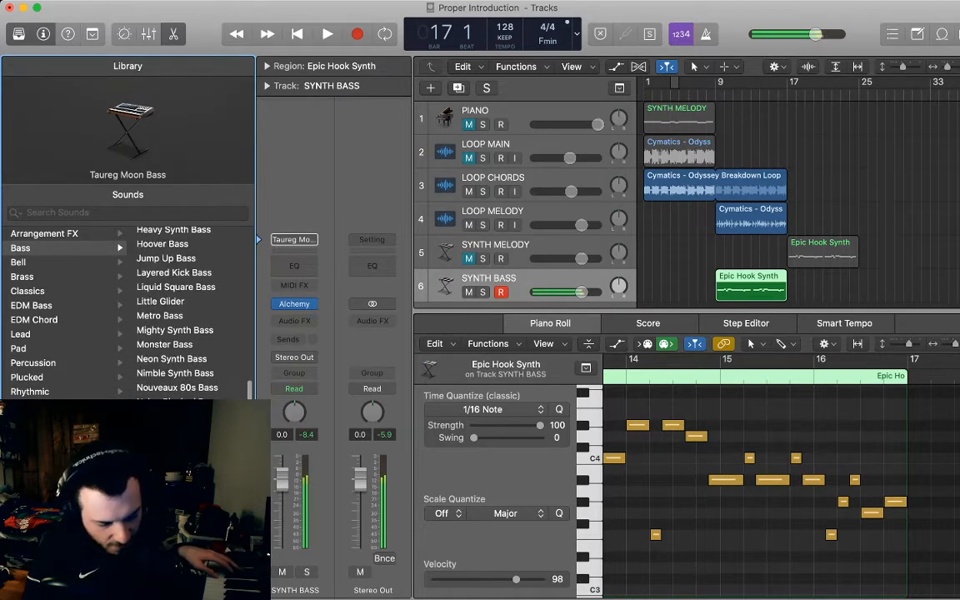
{"action": "scroll", "coordinate": [175, 309], "scroll_direction": "up", "scroll_amount": 8}
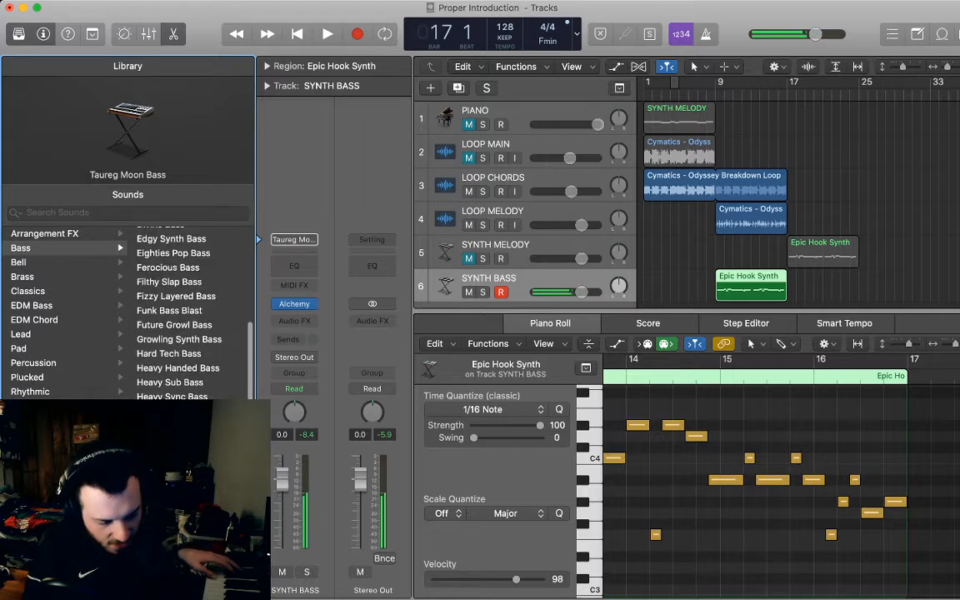
{"action": "scroll", "coordinate": [175, 310], "scroll_direction": "up", "scroll_amount": 2}
{"action": "left_click", "coordinate": [171, 310]}
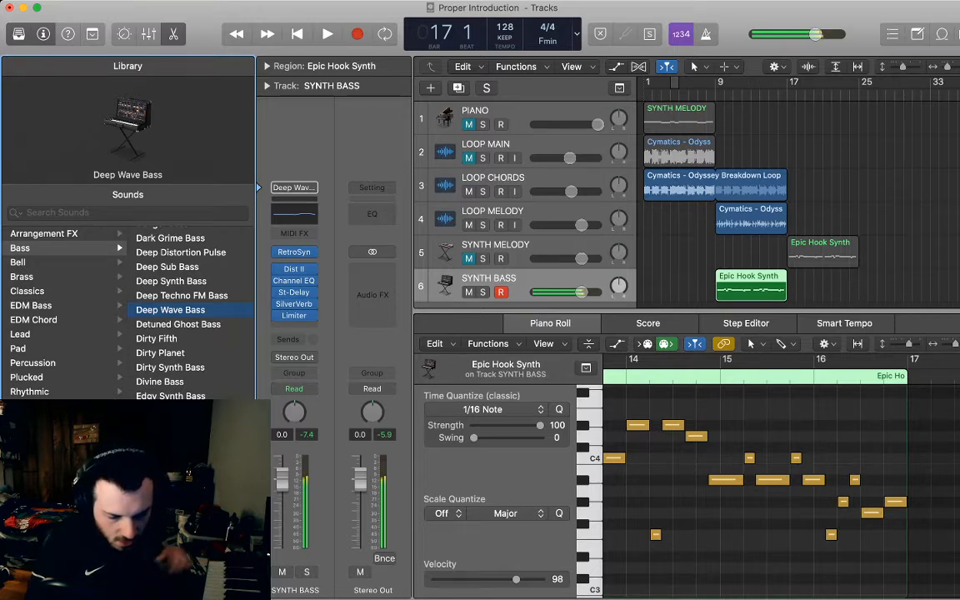
Replace the Epic Hook Synth region on SYNTH BASS with a copy of the PIANO track's SYNTH MELODY region at bar 9
{"action": "left_click", "coordinate": [679, 120]}
{"action": "scroll", "coordinate": [680, 200], "scroll_direction": "down", "scroll_amount": 2}
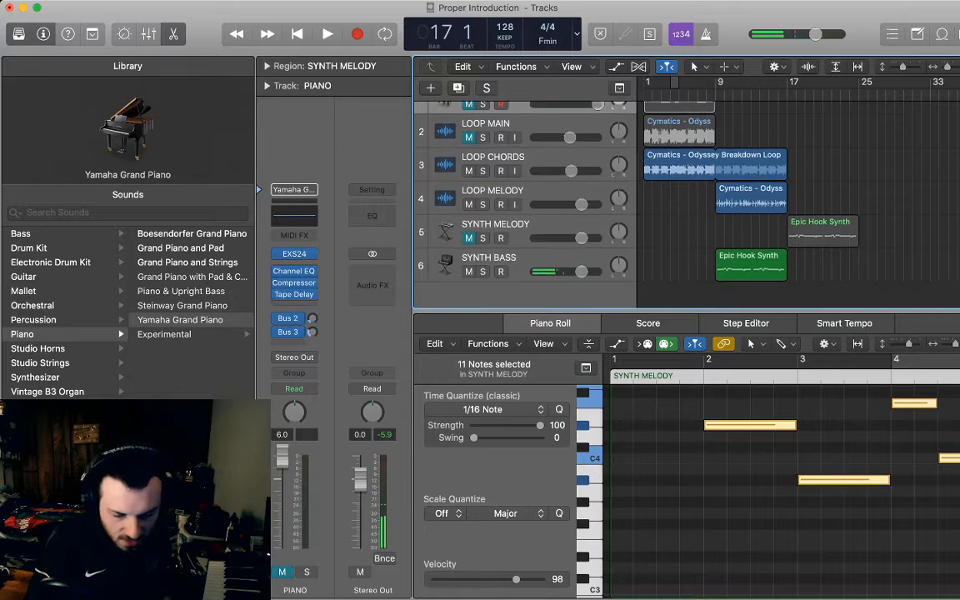
{"action": "key", "text": "shift+comma"}
{"action": "left_click", "coordinate": [751, 265]}
{"action": "key", "text": "Delete"}
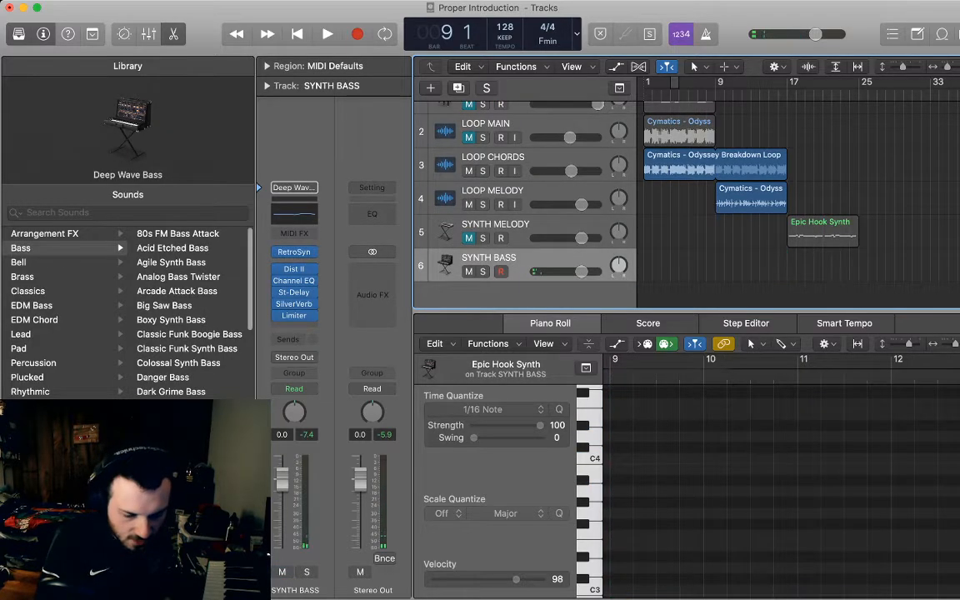
{"action": "key", "text": "super+v"}
Play the arrangement from bar 1 into bar 9 to hear the bass entry, with the Piano Roll hidden
{"action": "key", "text": "Return"}
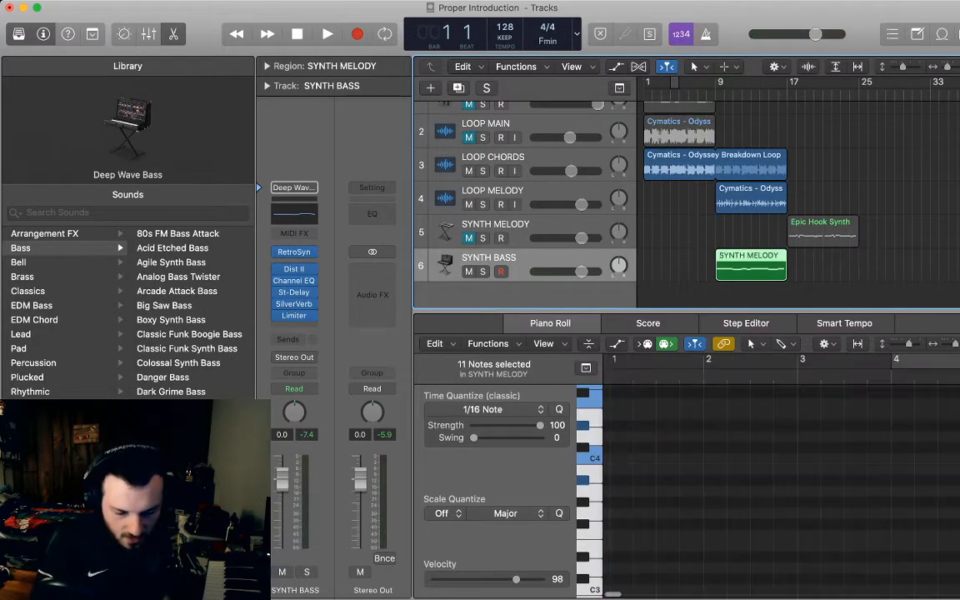
{"action": "key", "text": "space"}
{"action": "key", "text": "alt+shift+d"}
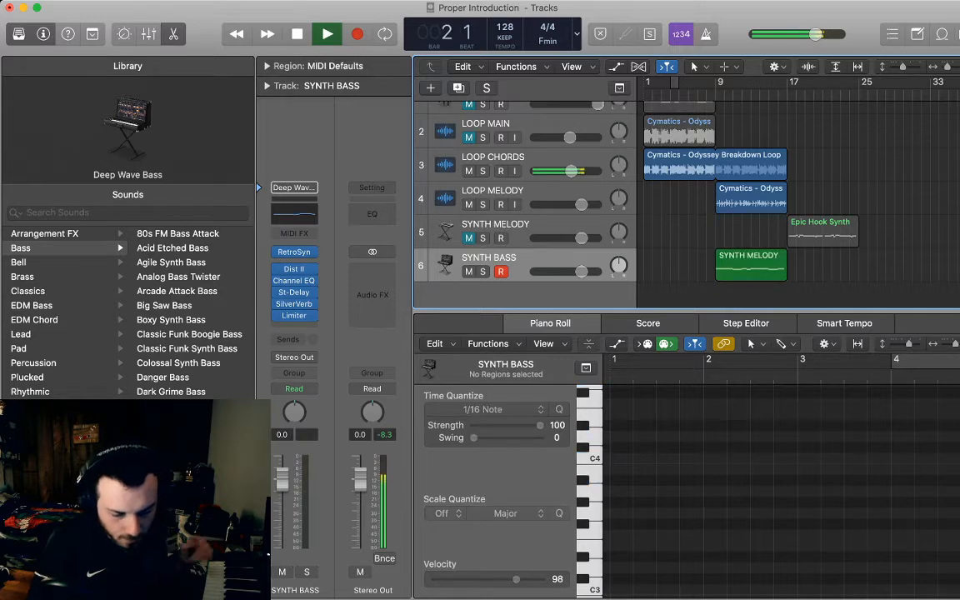
{"action": "left_click", "coordinate": [501, 226]}
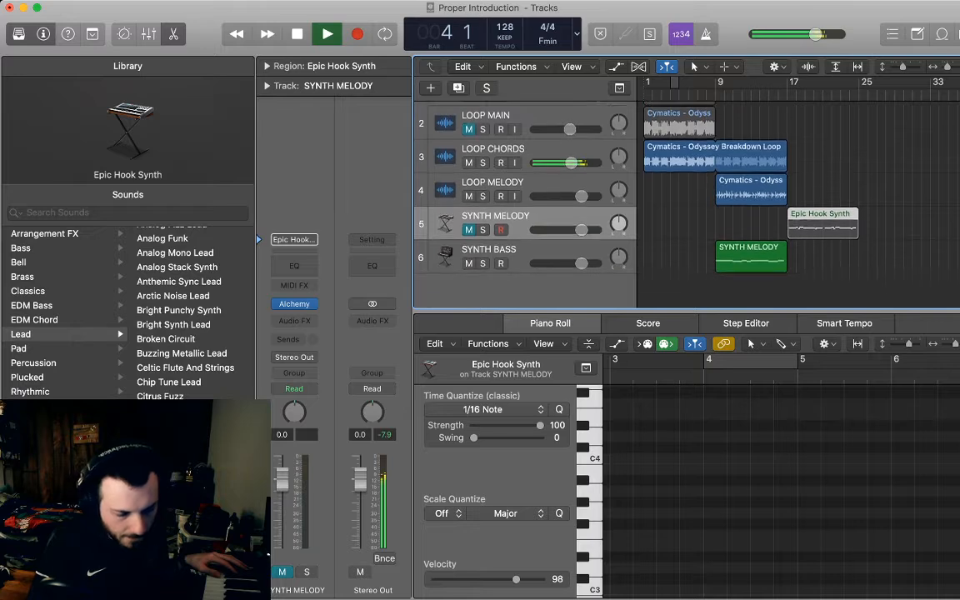
{"action": "key", "text": "e"}
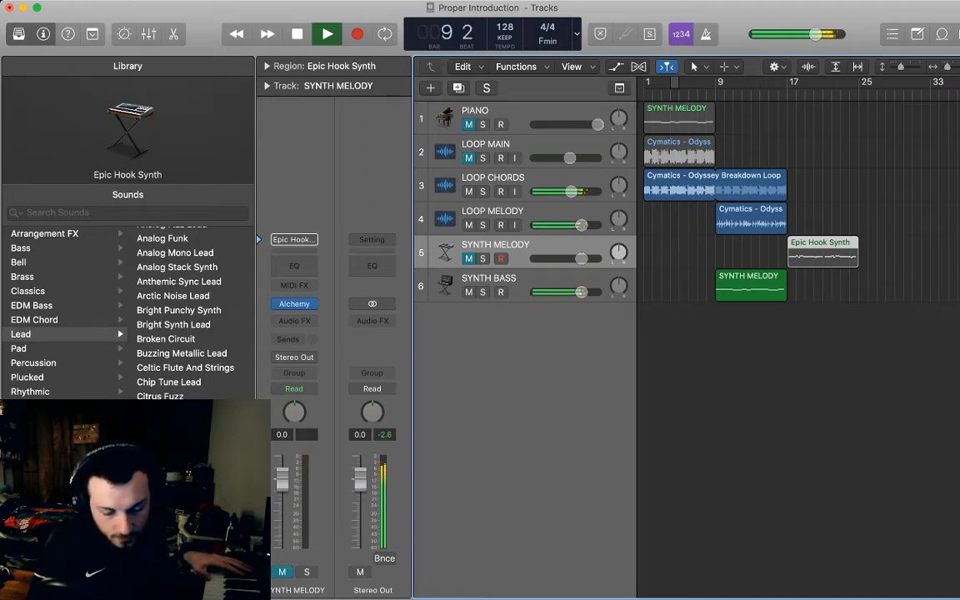
{"action": "key", "text": "space"}
Open the SYNTH BASS region in the Piano Roll and move all its notes down two octaves
{"action": "double_click", "coordinate": [751, 288]}
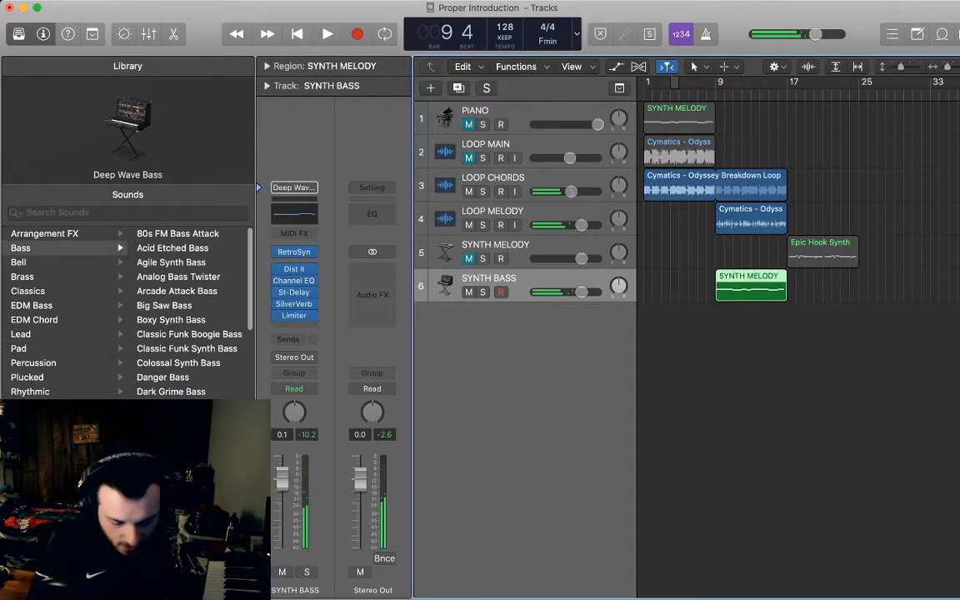
{"action": "scroll", "coordinate": [781, 488], "scroll_direction": "right", "scroll_amount": 2}
{"action": "scroll", "coordinate": [781, 488], "scroll_direction": "left", "scroll_amount": 8}
{"action": "scroll", "coordinate": [781, 488], "scroll_direction": "right", "scroll_amount": 1}
{"action": "left_click_drag", "start_coordinate": [836, 435], "coordinate": [837, 566]}
{"action": "scroll", "coordinate": [781, 488], "scroll_direction": "down", "scroll_amount": 5}
{"action": "scroll", "coordinate": [781, 487], "scroll_direction": "right", "scroll_amount": 1}
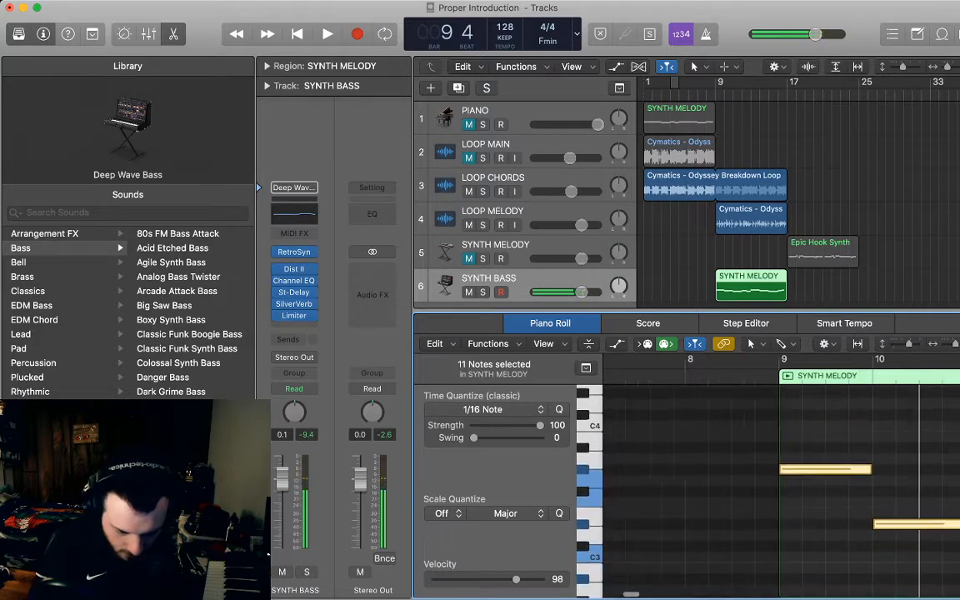
{"action": "left_click_drag", "start_coordinate": [814, 427], "coordinate": [814, 558]}
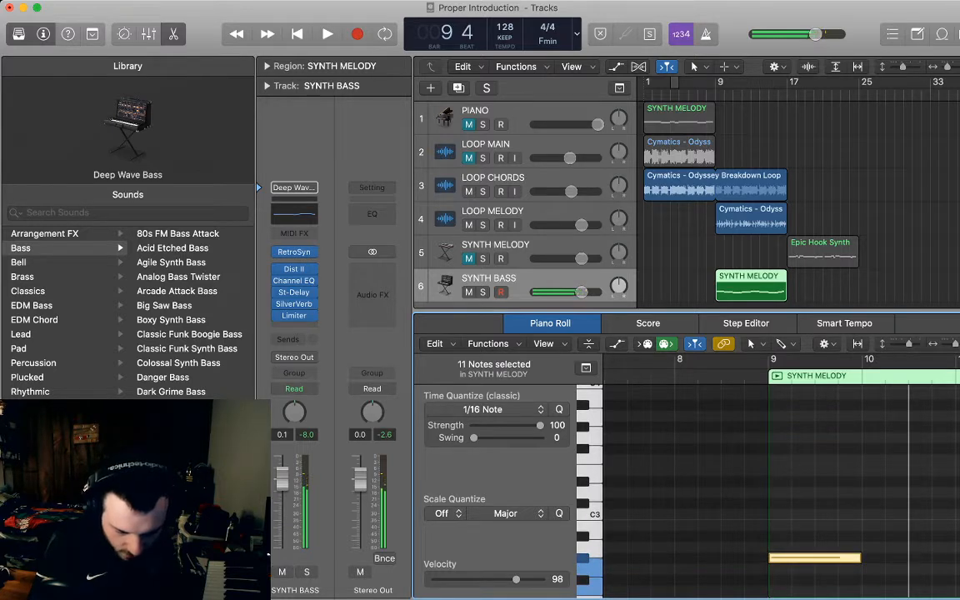
Play the SYNTH BASS region in a cycle, switch cycling off, and play the full mix briefly from bars 1 and 9
{"action": "key", "text": "alt+space"}
{"action": "scroll", "coordinate": [781, 488], "scroll_direction": "down", "scroll_amount": 4}
{"action": "scroll", "coordinate": [781, 488], "scroll_direction": "right", "scroll_amount": 5}
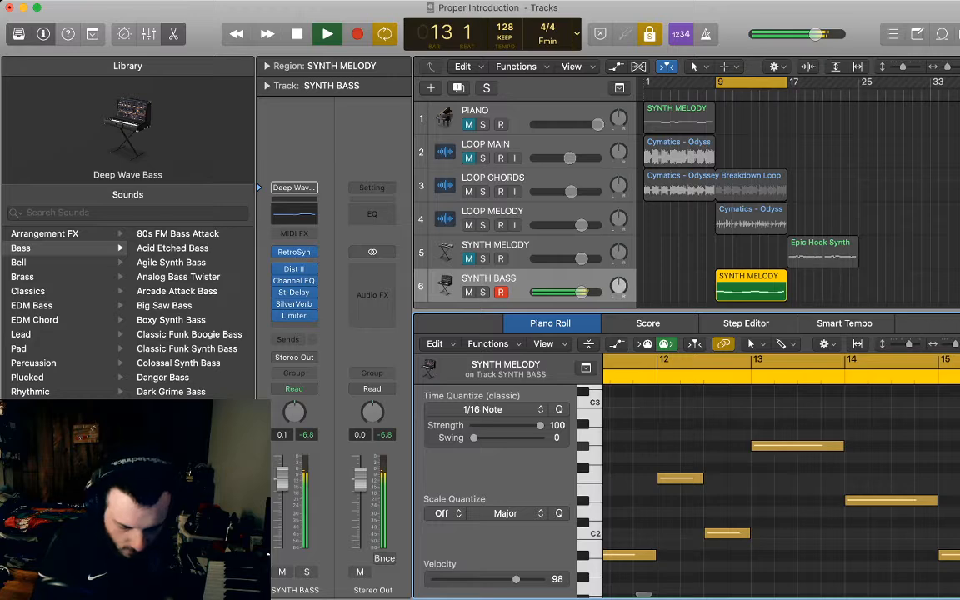
{"action": "key", "text": "c"}
{"action": "key", "text": "space"}
{"action": "key", "text": "Return"}
{"action": "key", "text": "space"}
{"action": "key", "text": "space"}
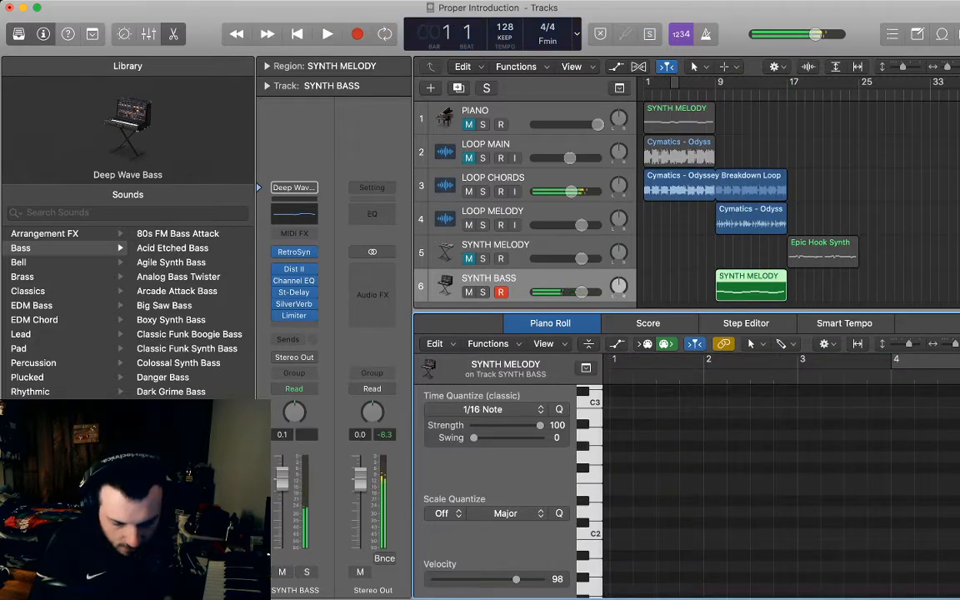
{"action": "left_click", "coordinate": [717, 84]}
{"action": "key", "text": "space"}
{"action": "key", "text": "space"}
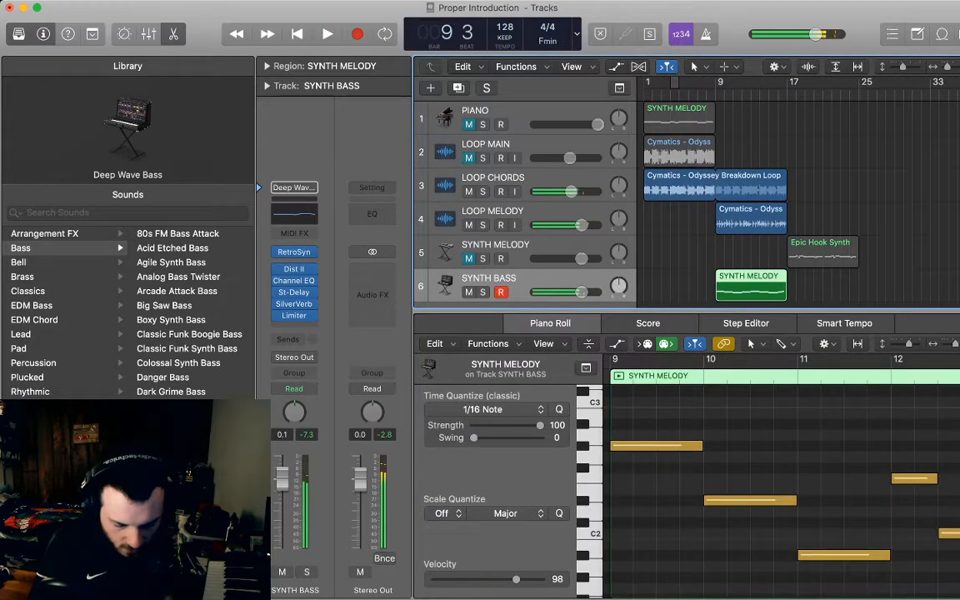
Raise all notes of the SYNTH BASS region by one octave and set the track's volume to -4.9 dB
{"action": "scroll", "coordinate": [781, 492], "scroll_direction": "left", "scroll_amount": 1}
{"action": "scroll", "coordinate": [781, 492], "scroll_direction": "right", "scroll_amount": 4}
{"action": "scroll", "coordinate": [781, 492], "scroll_direction": "right", "scroll_amount": 4}
{"action": "scroll", "coordinate": [781, 492], "scroll_direction": "left", "scroll_amount": 4}
{"action": "key", "text": "super+a"}
{"action": "key", "text": "alt+shift+Up"}
{"action": "scroll", "coordinate": [781, 492], "scroll_direction": "left", "scroll_amount": 4}
{"action": "scroll", "coordinate": [781, 492], "scroll_direction": "up", "scroll_amount": 3}
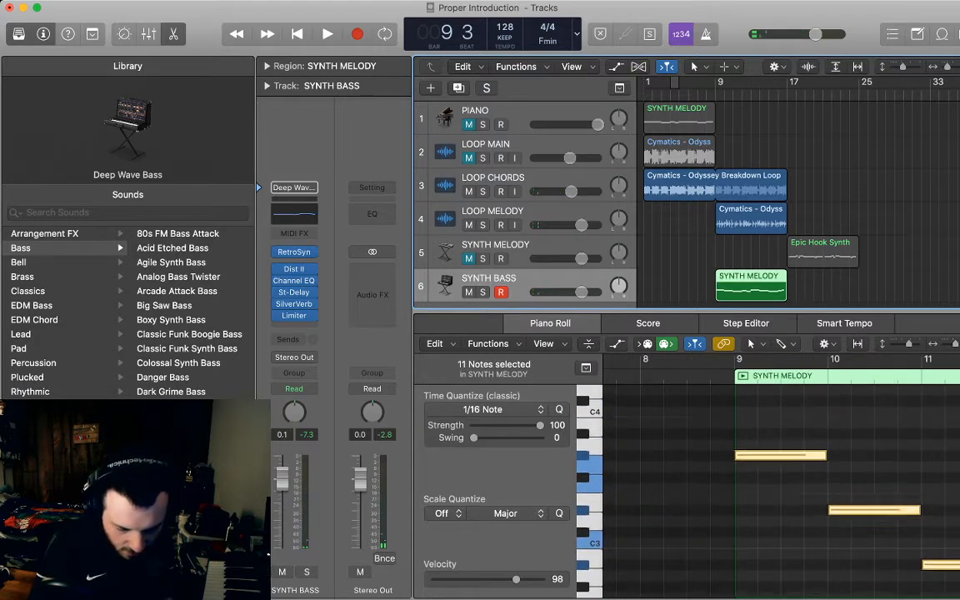
{"action": "left_click", "coordinate": [743, 376]}
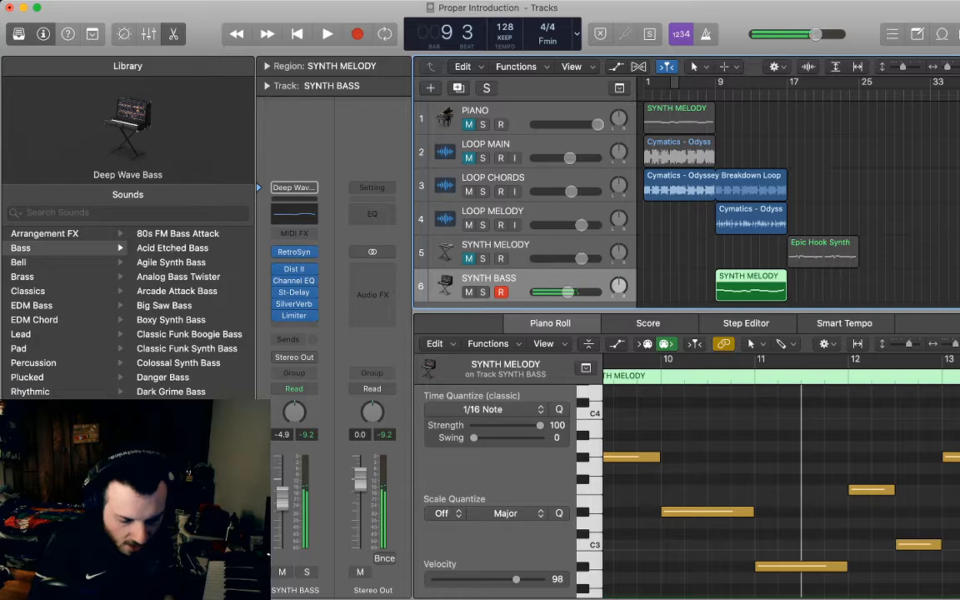
Duplicate the SYNTH BASS track and load the Deep Sub Bass patch on the duplicate
{"action": "scroll", "coordinate": [717, 209], "scroll_direction": "down", "scroll_amount": 2}
{"action": "key", "text": "super+d"}
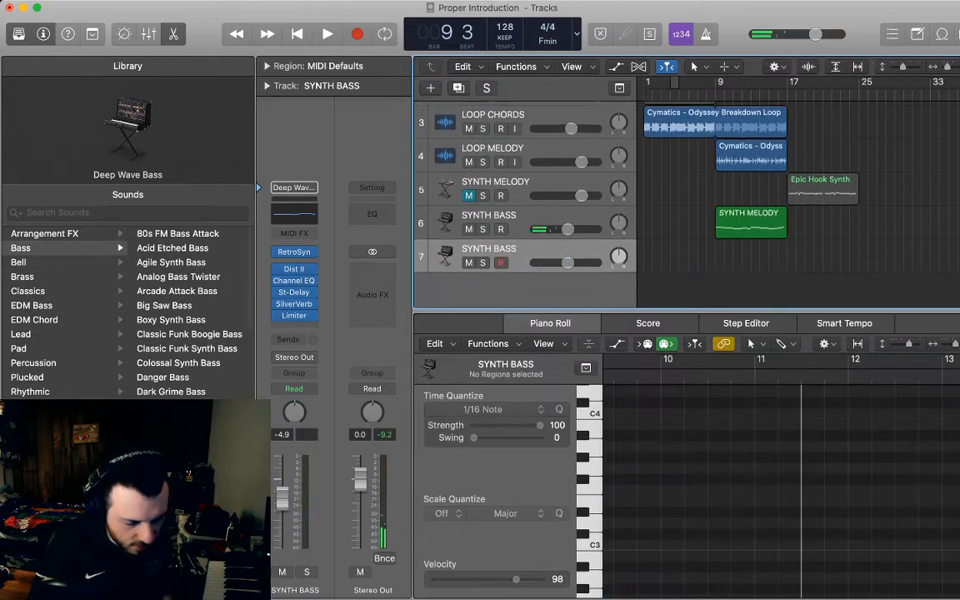
{"action": "left_click", "coordinate": [179, 454]}
Copy the bass region from track 6 onto the Deep Sub Bass track at bar 9
{"action": "left_click", "coordinate": [751, 224]}
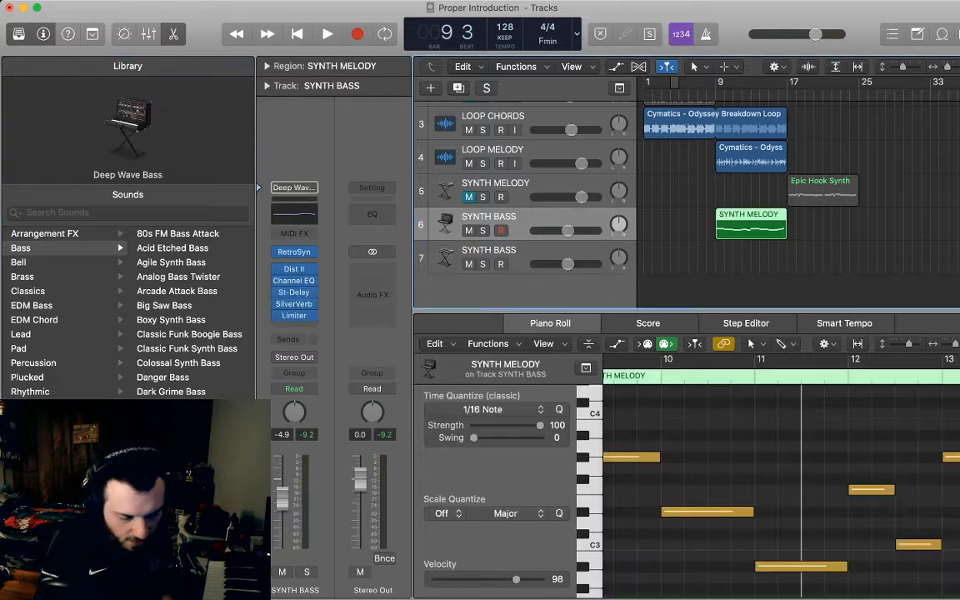
{"action": "key", "text": "comma"}
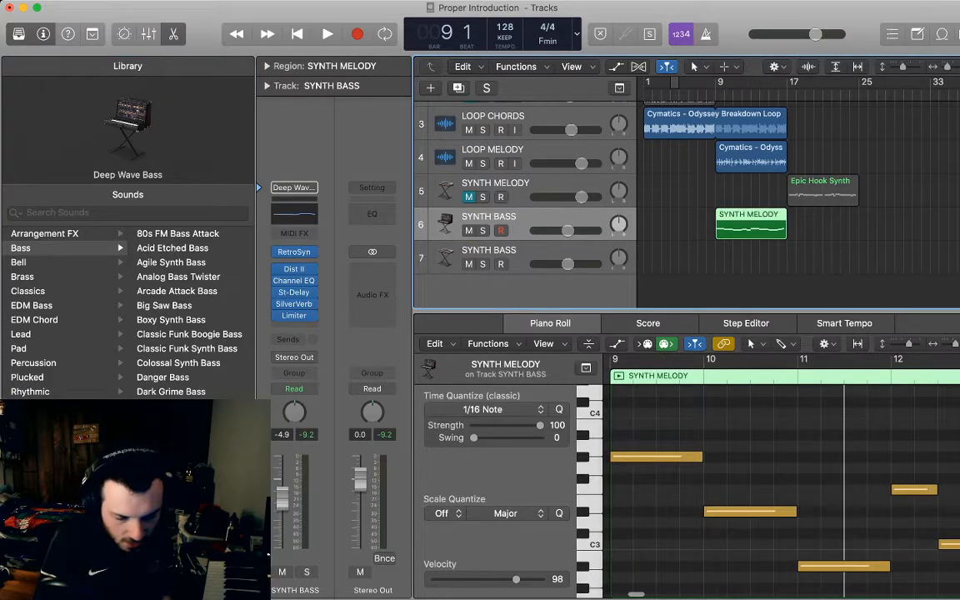
{"action": "key", "text": "shift+period"}
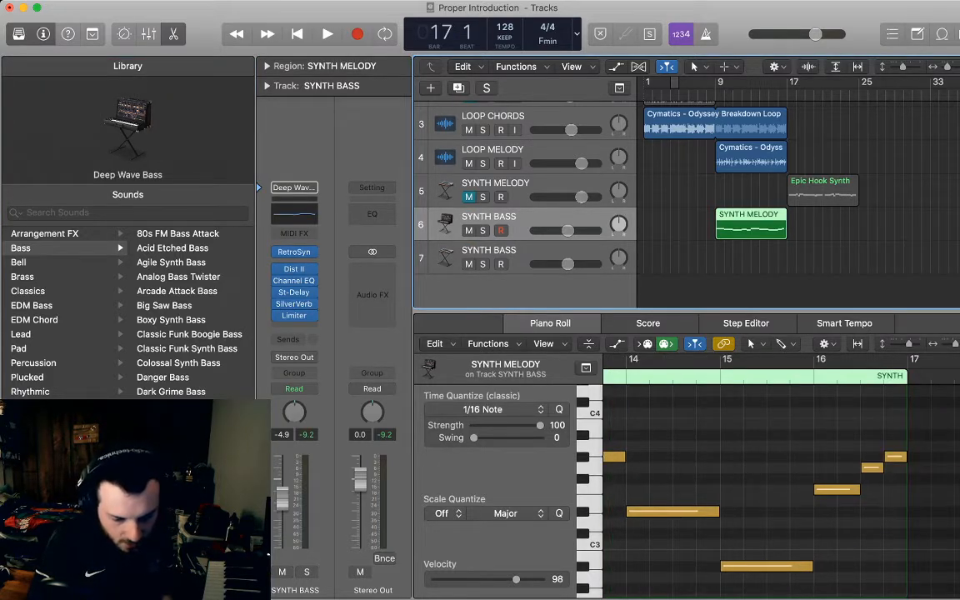
{"action": "key", "text": "Down"}
{"action": "key", "text": "shift+comma"}
{"action": "key", "text": "super+v"}
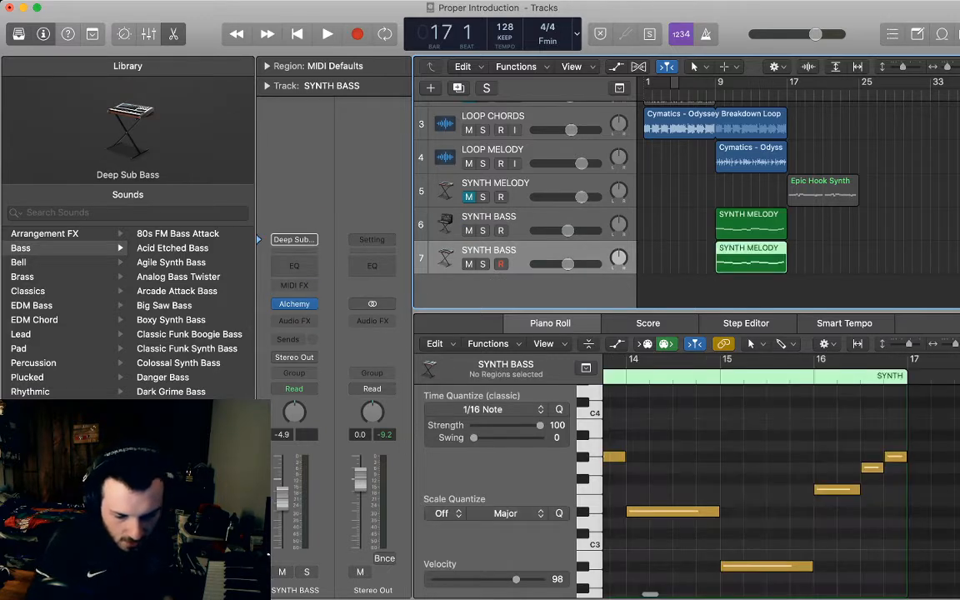
Mute track 6, play the Deep Sub Bass region from bar 9, and set its track's volume to -2.0 dB
{"action": "left_click", "coordinate": [469, 231]}
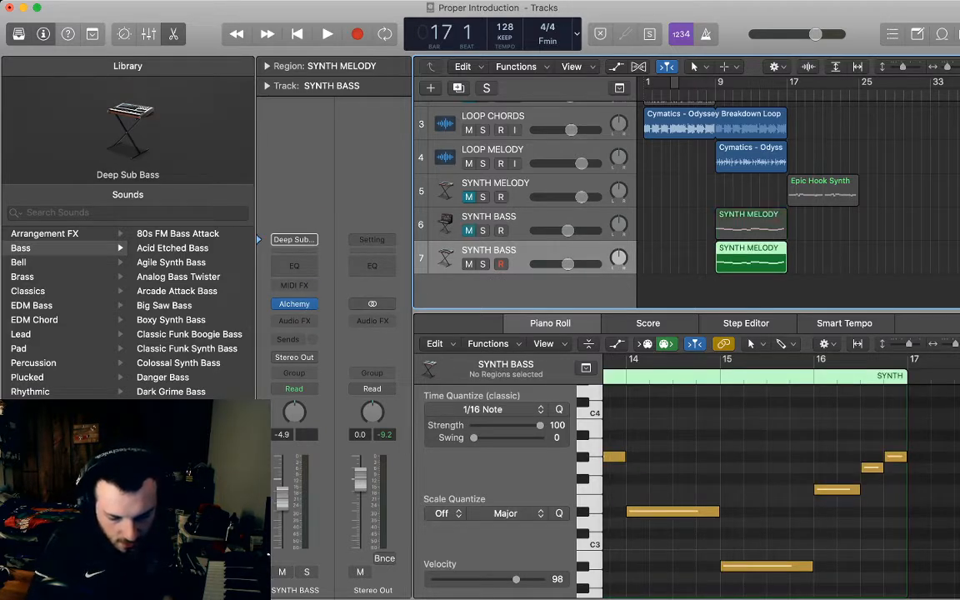
{"action": "key", "text": "shift+space"}
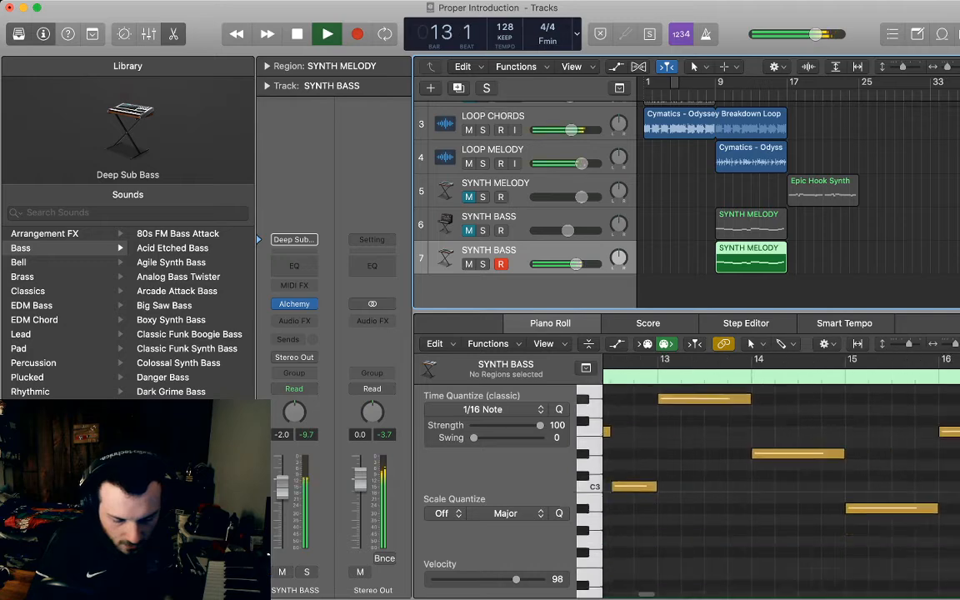
{"action": "key", "text": "space"}
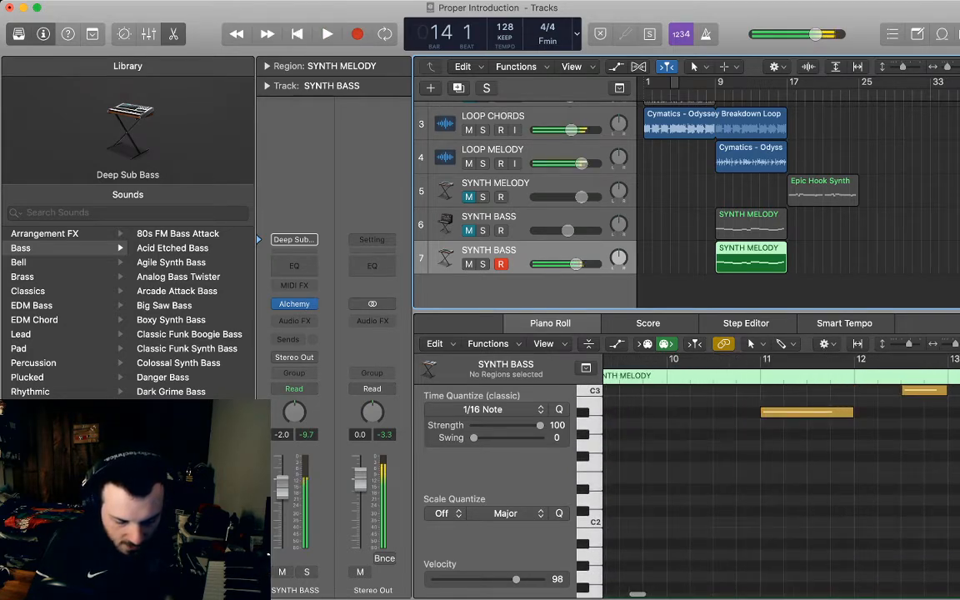
Select all notes of the Deep Sub Bass region and move them down one octave
{"action": "left_click", "coordinate": [807, 413]}
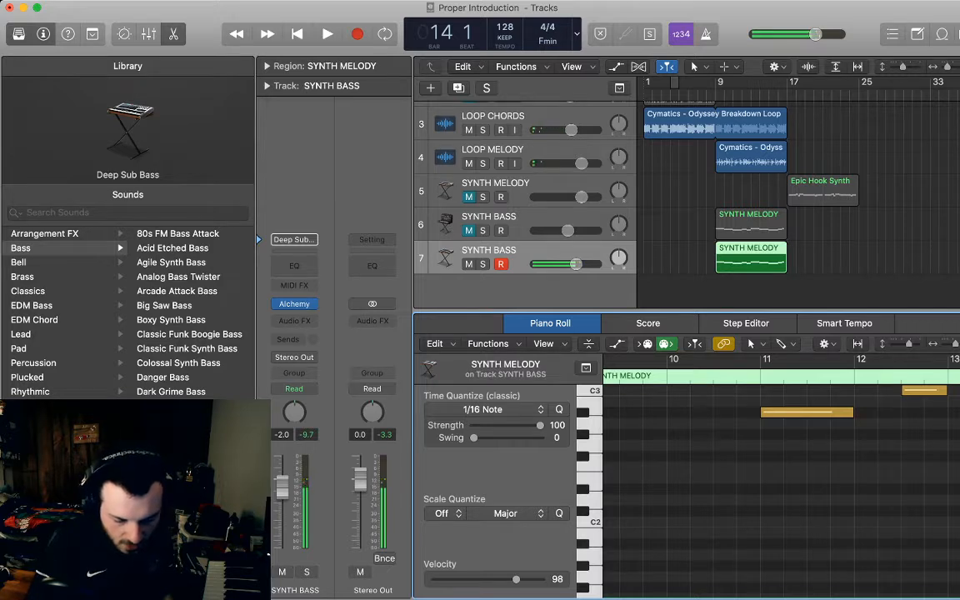
{"action": "scroll", "coordinate": [867, 467], "scroll_direction": "down", "scroll_amount": 5}
{"action": "scroll", "coordinate": [867, 467], "scroll_direction": "up", "scroll_amount": 3}
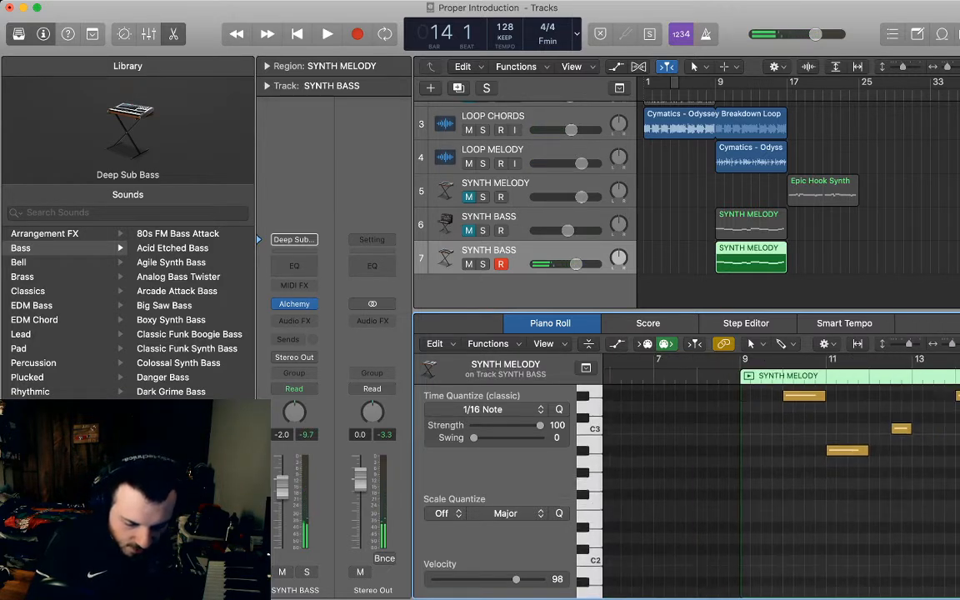
{"action": "scroll", "coordinate": [767, 475], "scroll_direction": "right", "scroll_amount": 5}
{"action": "scroll", "coordinate": [767, 476], "scroll_direction": "up", "scroll_amount": 2}
{"action": "left_click_drag", "start_coordinate": [861, 559], "coordinate": [605, 411]}
{"action": "scroll", "coordinate": [607, 410], "scroll_direction": "right", "scroll_amount": 5}
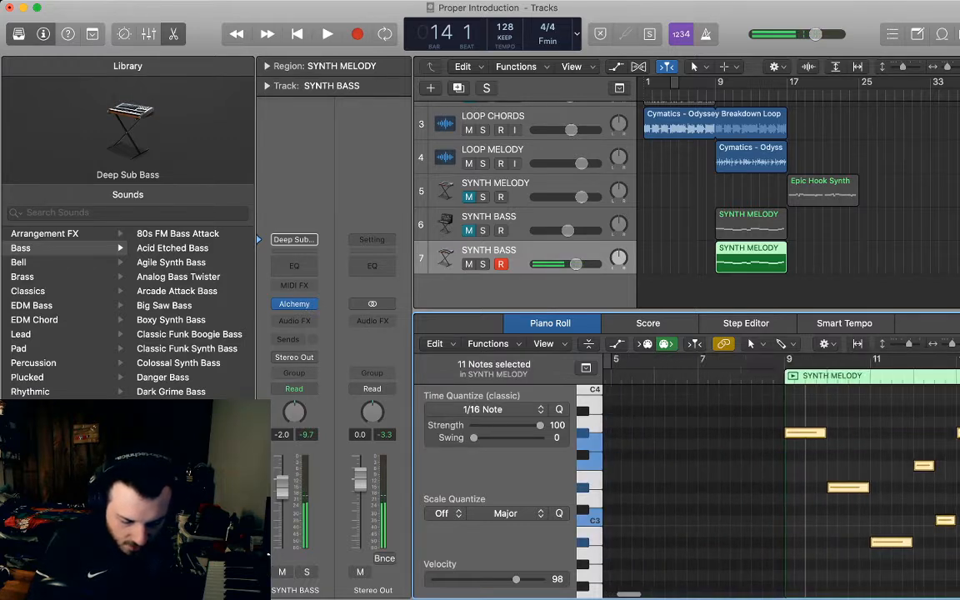
{"action": "scroll", "coordinate": [763, 434], "scroll_direction": "right", "scroll_amount": 2}
{"action": "scroll", "coordinate": [763, 434], "scroll_direction": "down", "scroll_amount": 2}
{"action": "left_click_drag", "start_coordinate": [765, 402], "coordinate": [765, 533]}
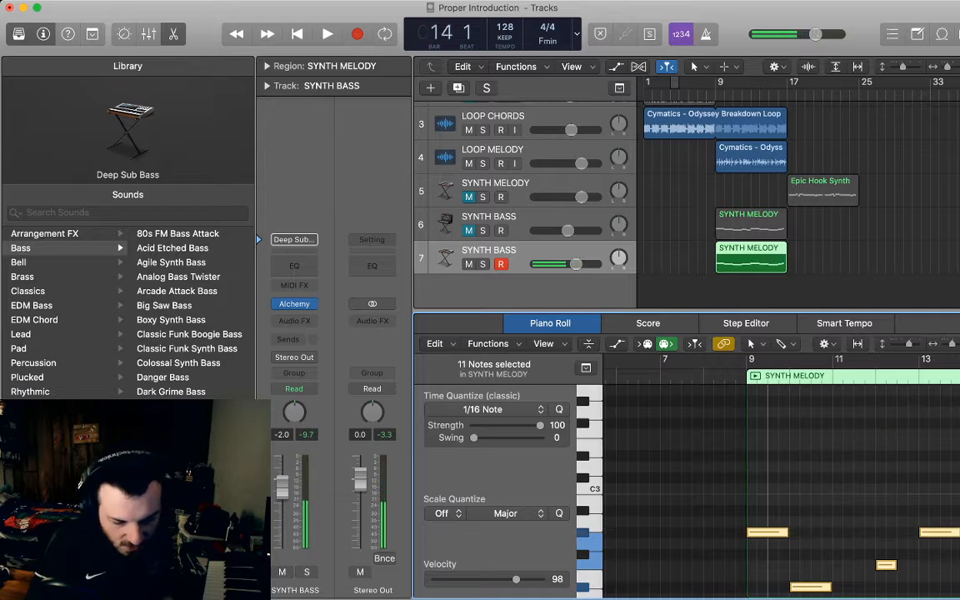
Rename the Deep Sub Bass track as SUB BASS
{"action": "key", "text": "Up"}
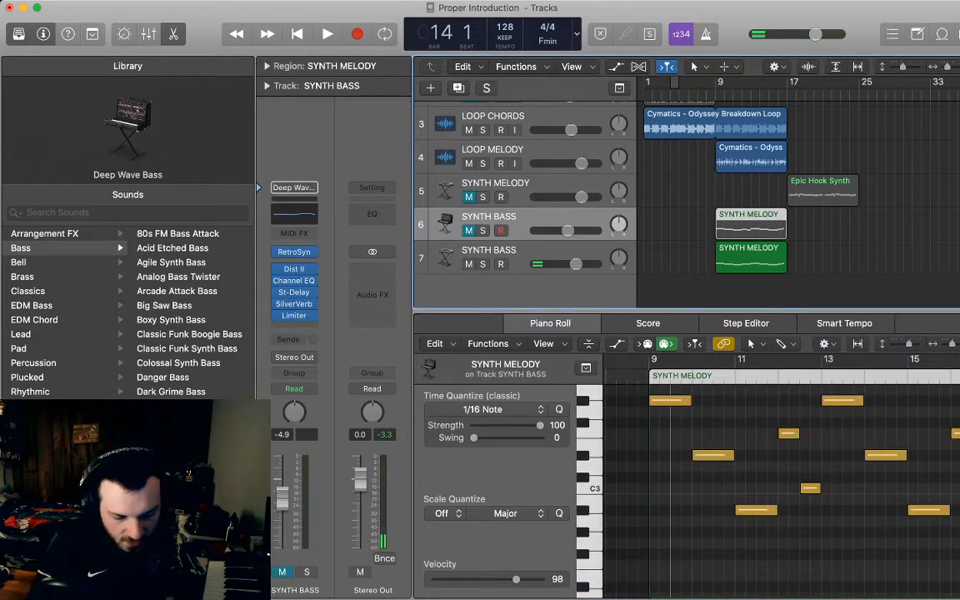
{"action": "key", "text": "Down"}
{"action": "key", "text": "shift+Return"}
{"action": "type", "text": "SUB BASS"}
{"action": "key", "text": "Return"}
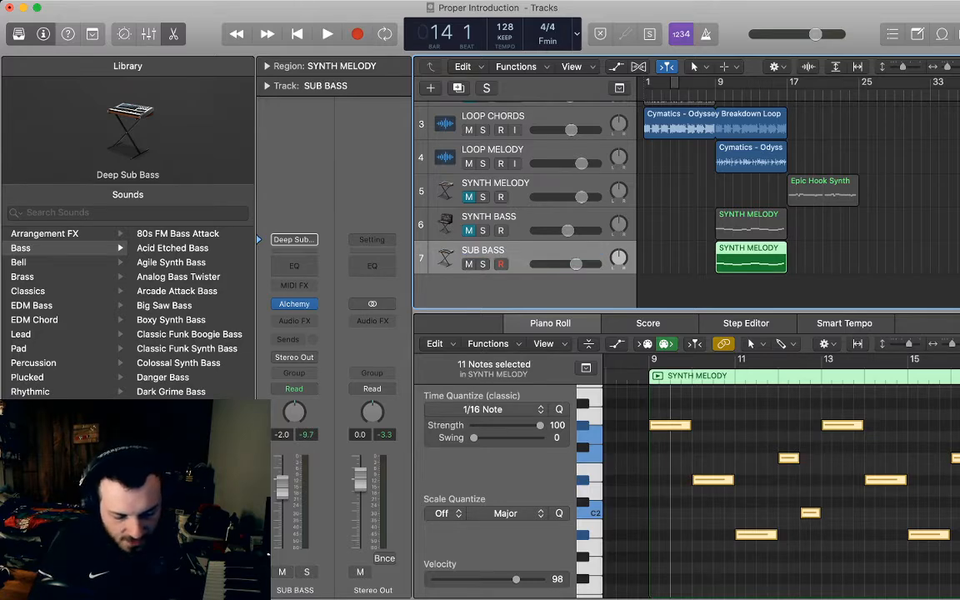
Unmute the SYNTH BASS track and move the playhead back to bar 9
{"action": "left_click", "coordinate": [468, 231]}
{"action": "key", "text": "comma"}
{"action": "key", "text": "comma"}
{"action": "key", "text": "comma"}
{"action": "key", "text": "comma"}
{"action": "key", "text": "comma"}
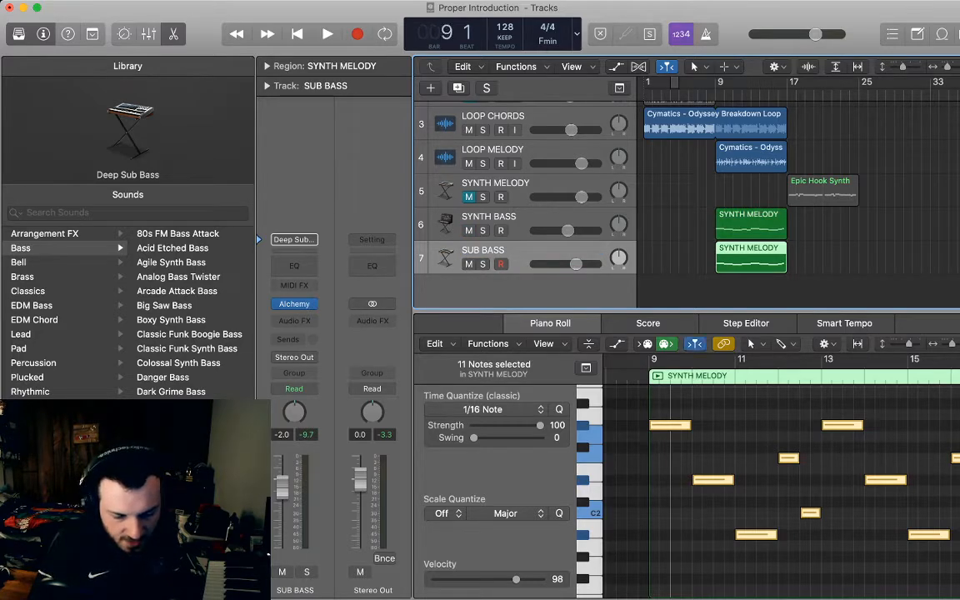
Select the SYNTH BASS track with no regions selected and save the project
{"action": "key", "text": "Up"}
{"action": "left_click", "coordinate": [684, 226]}
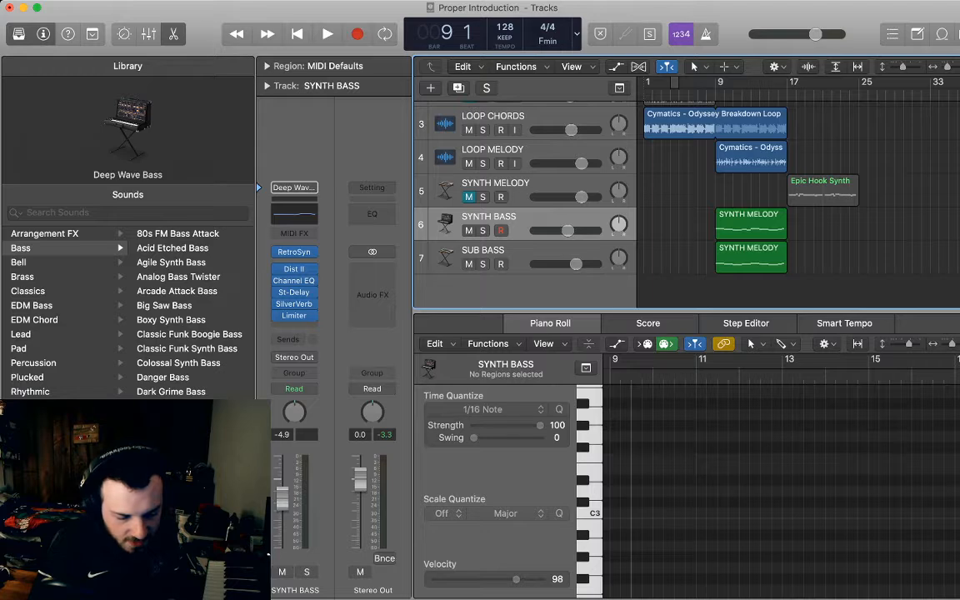
{"action": "key", "text": "super+s"}
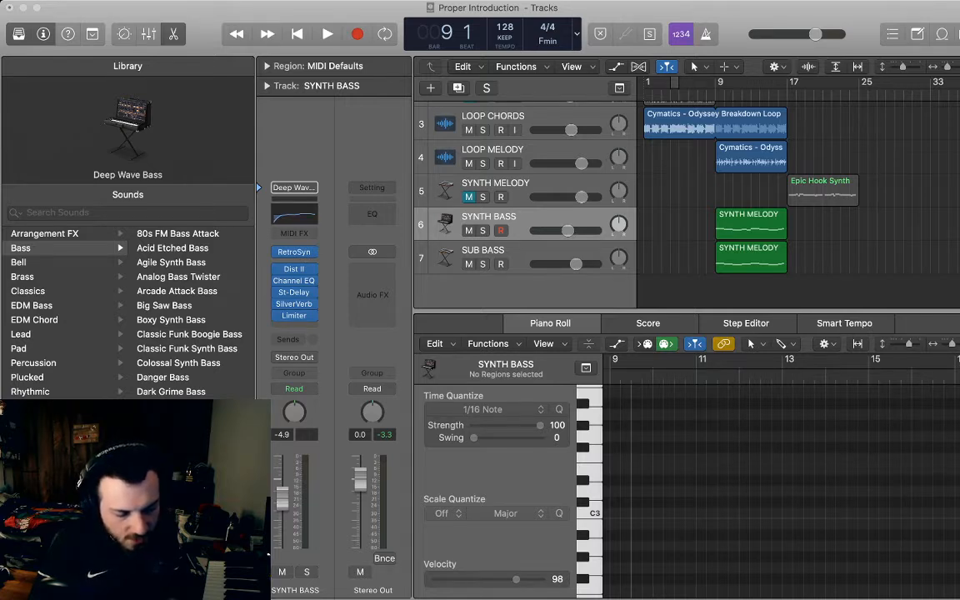
Play from bar 9, set the SYNTH BASS volume to -3.7 dB and SUB BASS to -5.0 dB, and close the piano roll
{"action": "key", "text": "space"}
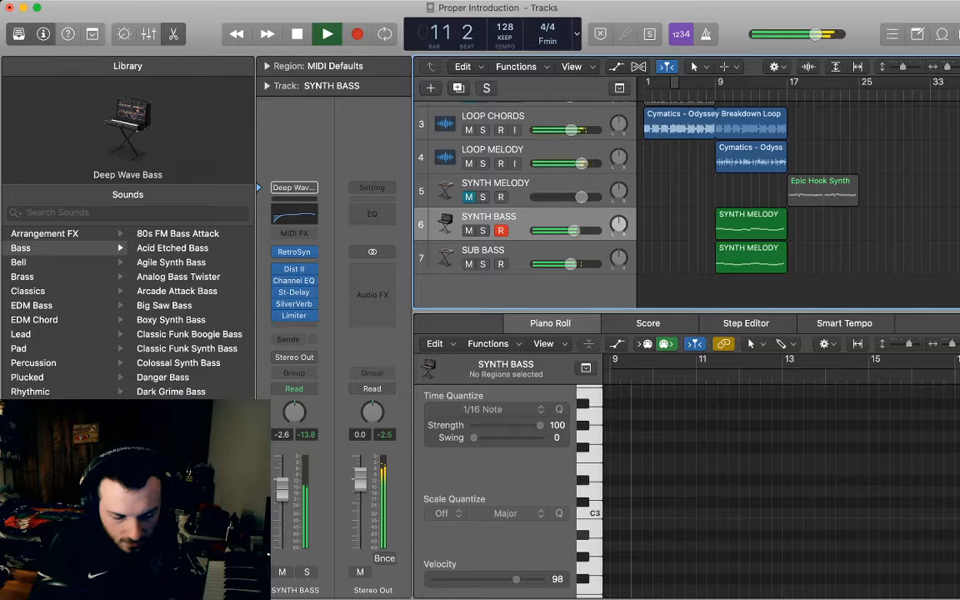
{"action": "left_click", "coordinate": [500, 251], "text": "shift"}
{"action": "left_click_drag", "start_coordinate": [570, 264], "coordinate": [567, 264]}
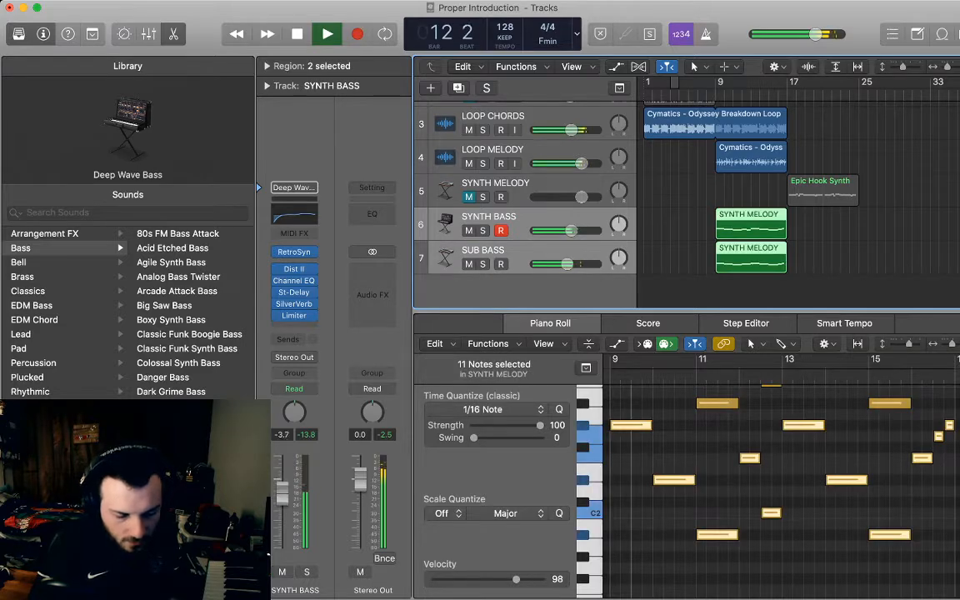
{"action": "key", "text": "p"}
{"action": "key", "text": "space"}
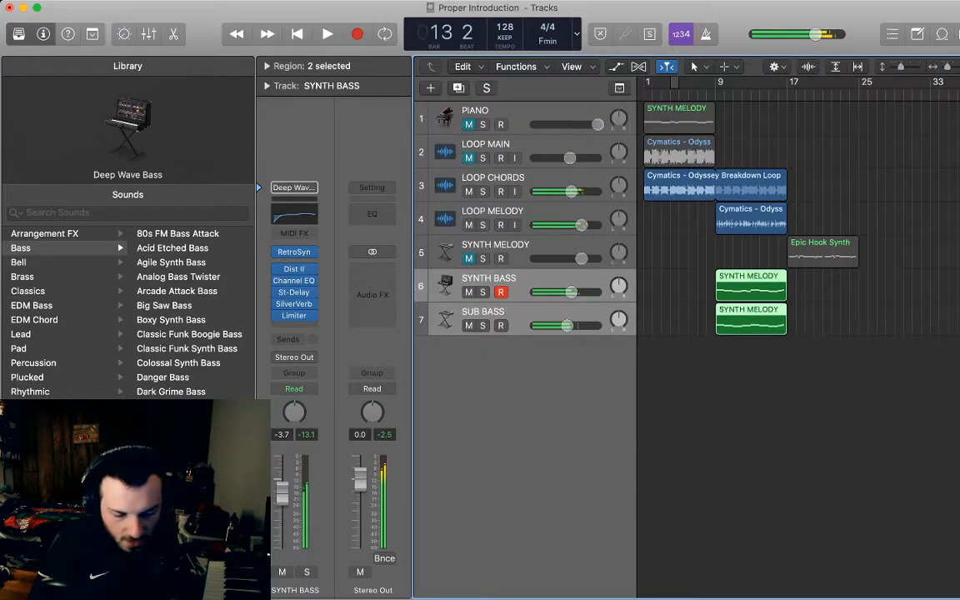
Move the SYNTH BASS and SUB BASS regions from bar 9 to bar 17, and play the arrangement from the beginning
{"action": "key", "text": "Return"}
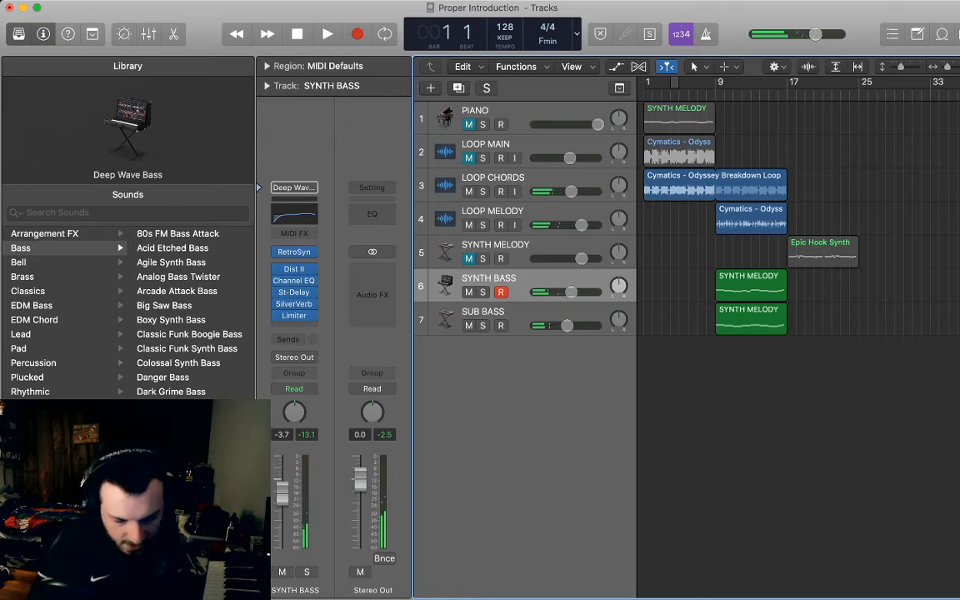
{"action": "scroll", "coordinate": [799, 350], "scroll_direction": "left", "scroll_amount": 1}
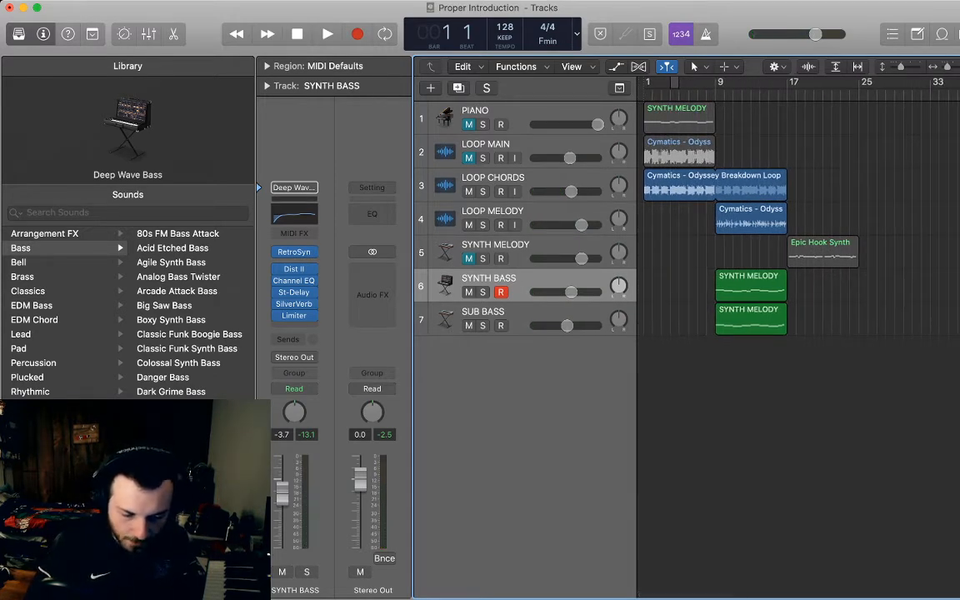
{"action": "scroll", "coordinate": [798, 334], "scroll_direction": "right", "scroll_amount": 3}
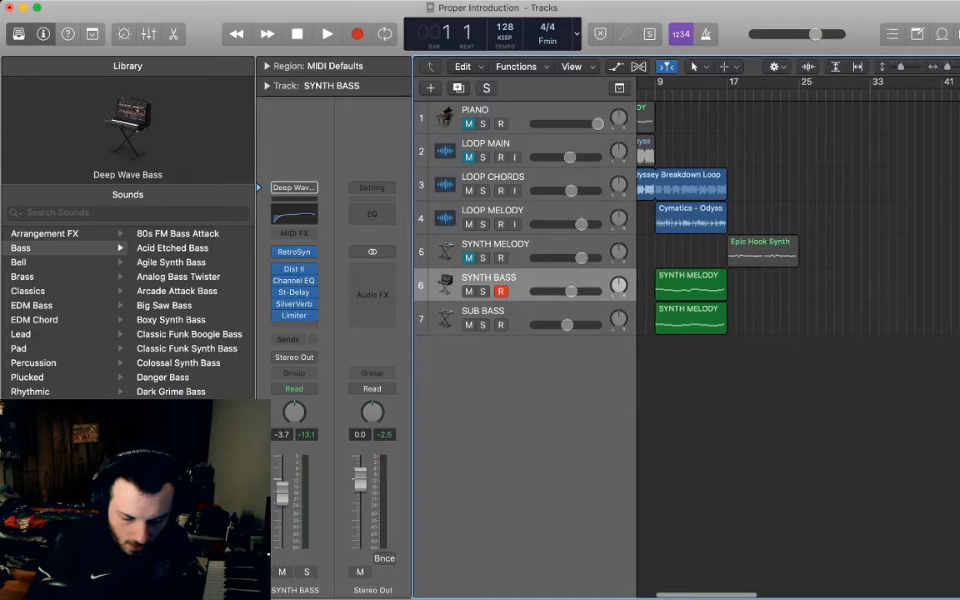
{"action": "left_click_drag", "start_coordinate": [698, 360], "coordinate": [759, 319]}
{"action": "key", "text": "space"}
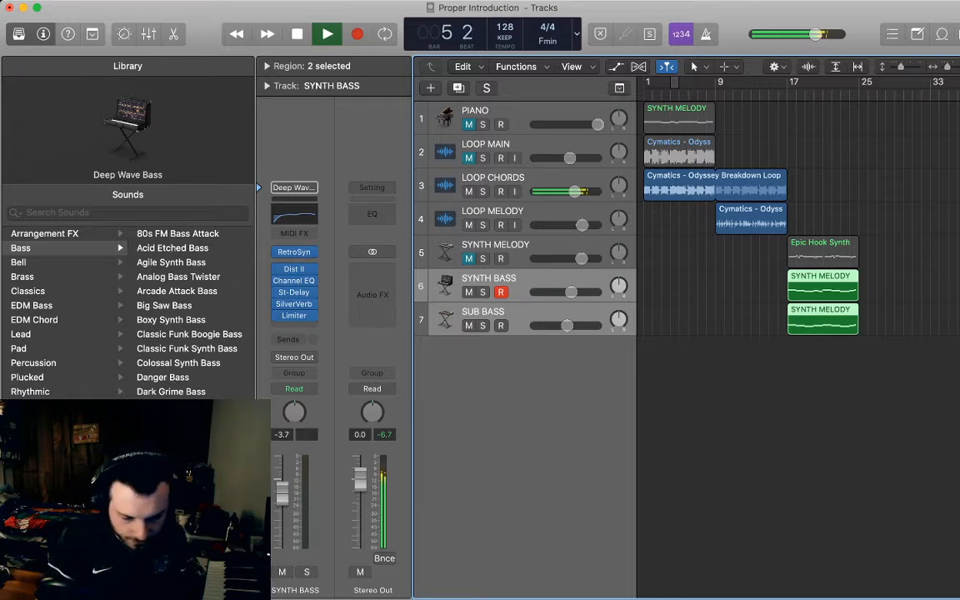
{"action": "left_click", "coordinate": [792, 417]}
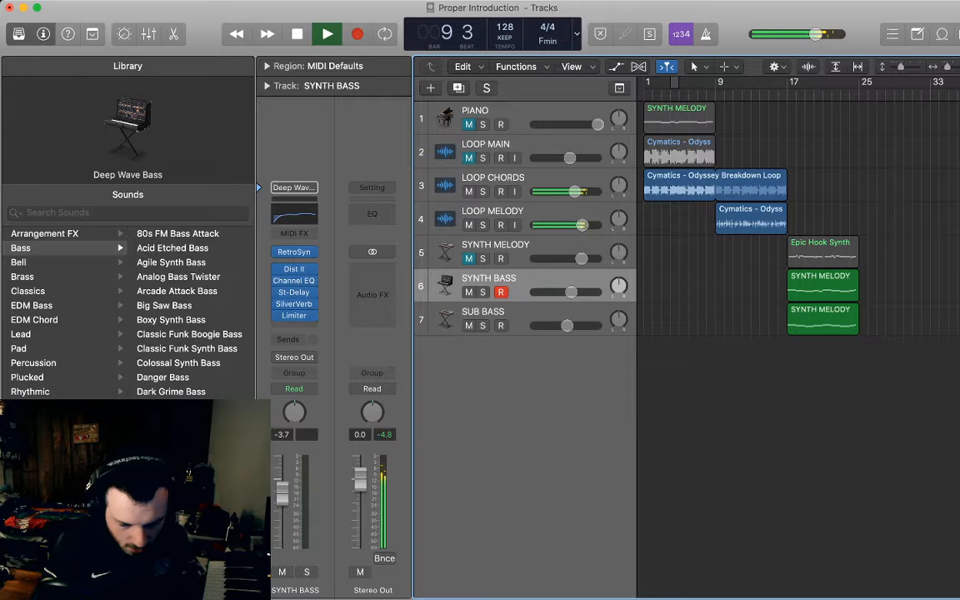
{"action": "key", "text": "space"}
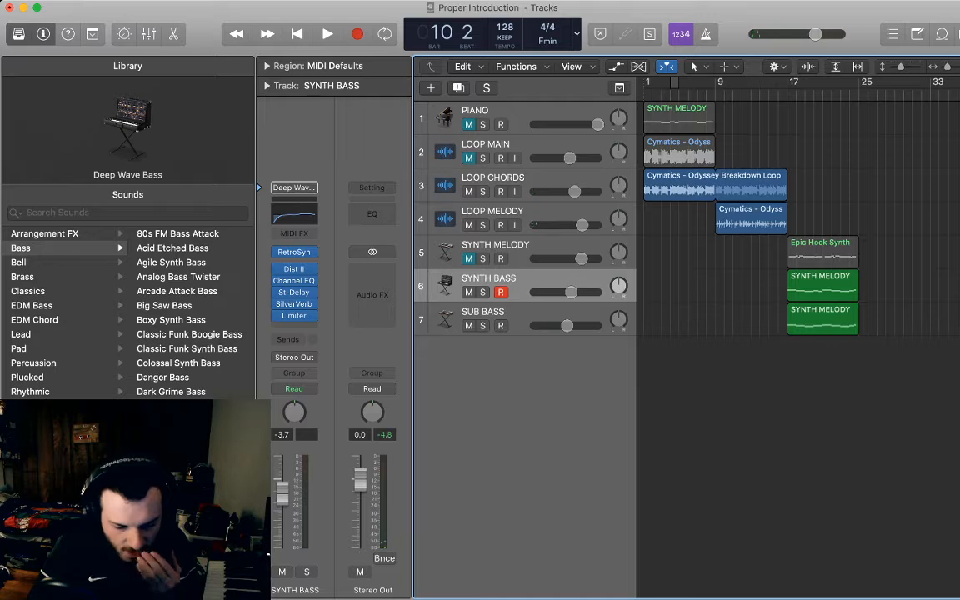
Duplicate the SYNTH MELODY track with its settings and place the new track directly below LOOP MAIN
{"action": "left_click", "coordinate": [700, 186]}
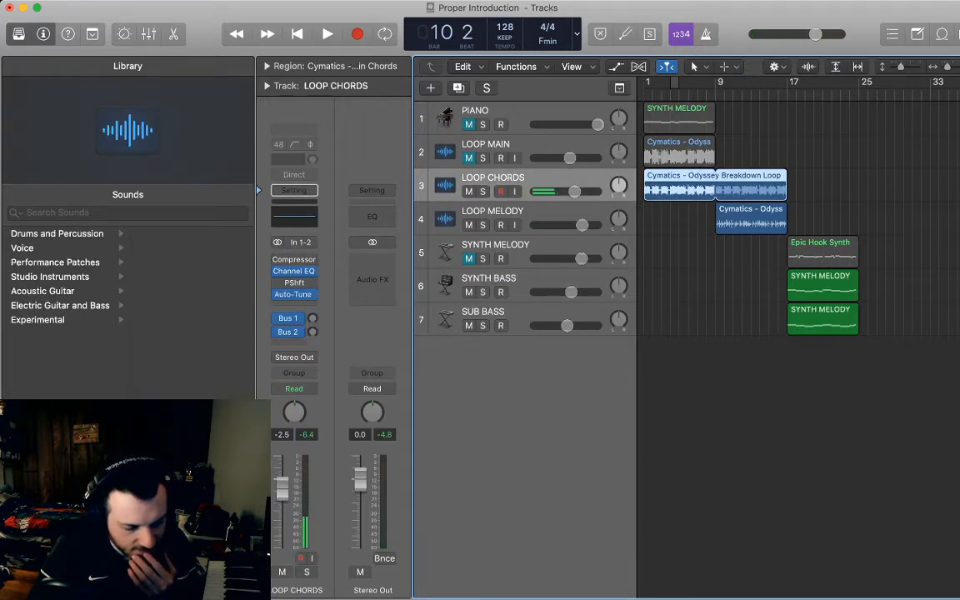
{"action": "left_click", "coordinate": [751, 417]}
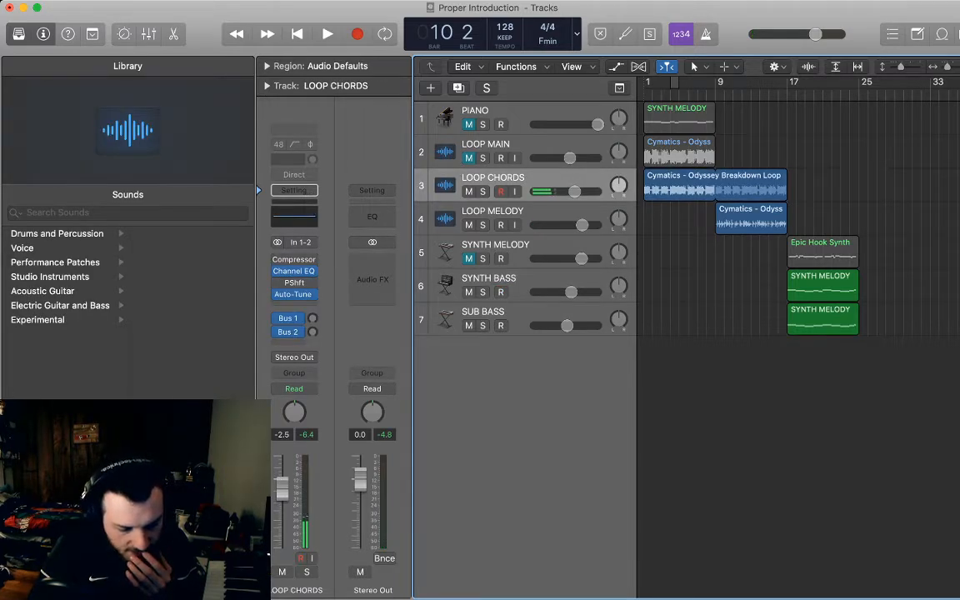
{"action": "left_click", "coordinate": [823, 252]}
{"action": "key", "text": "super+d"}
{"action": "left_click_drag", "start_coordinate": [500, 280], "coordinate": [500, 180]}
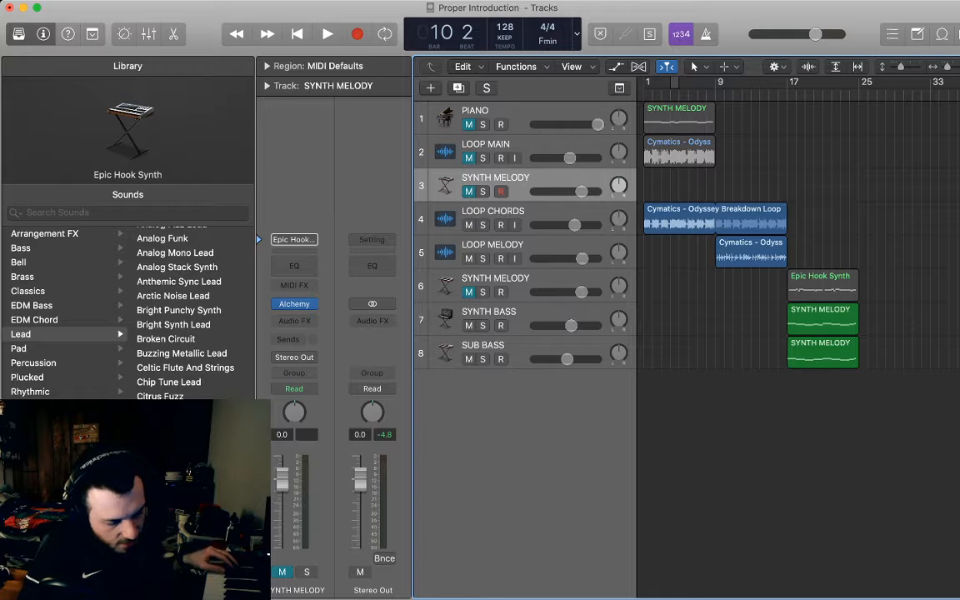
Try the 70s Analog Lead patch on the duplicated SYNTH MELODY track
{"action": "left_click", "coordinate": [34, 320]}
{"action": "left_click", "coordinate": [165, 277]}
{"action": "left_click", "coordinate": [34, 334]}
{"action": "scroll", "coordinate": [176, 325], "scroll_direction": "up", "scroll_amount": 3}
{"action": "scroll", "coordinate": [175, 325], "scroll_direction": "up", "scroll_amount": 3}
{"action": "left_click", "coordinate": [171, 234]}
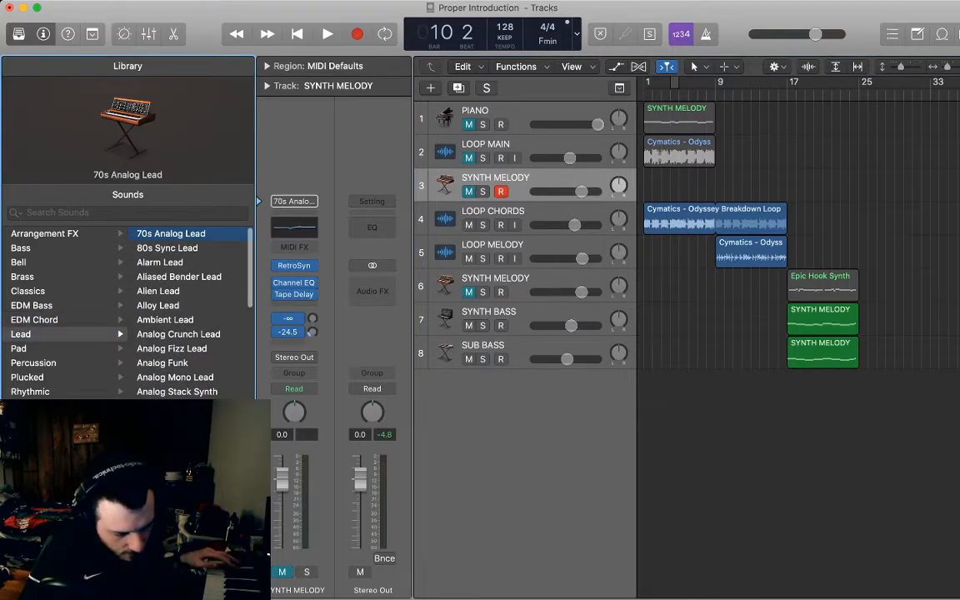
Unmute the duplicated SYNTH MELODY track, audition EDM Chord patches on it and load Chicago Chords
{"action": "left_click", "coordinate": [468, 192]}
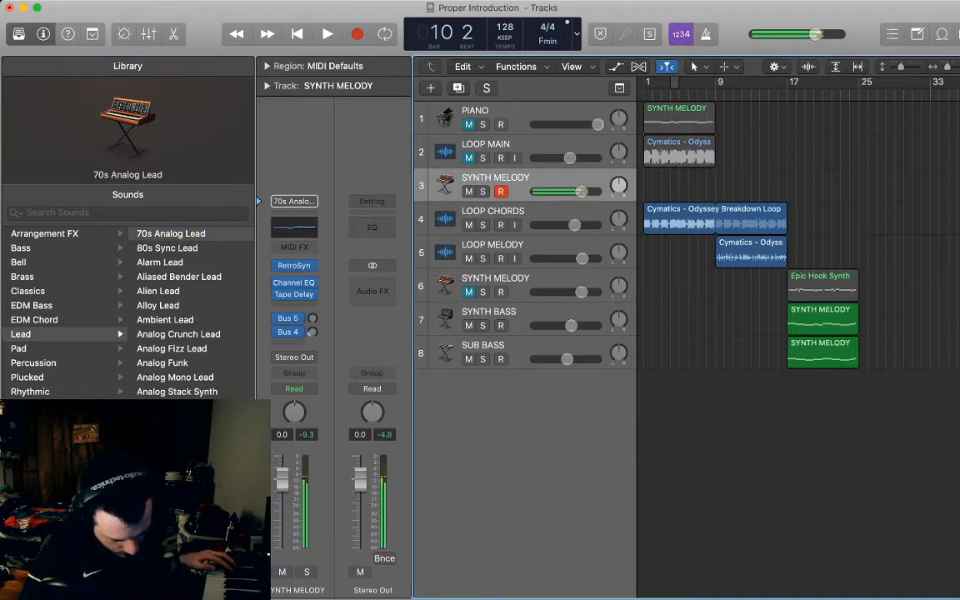
{"action": "left_click", "coordinate": [34, 320]}
{"action": "left_click", "coordinate": [167, 291]}
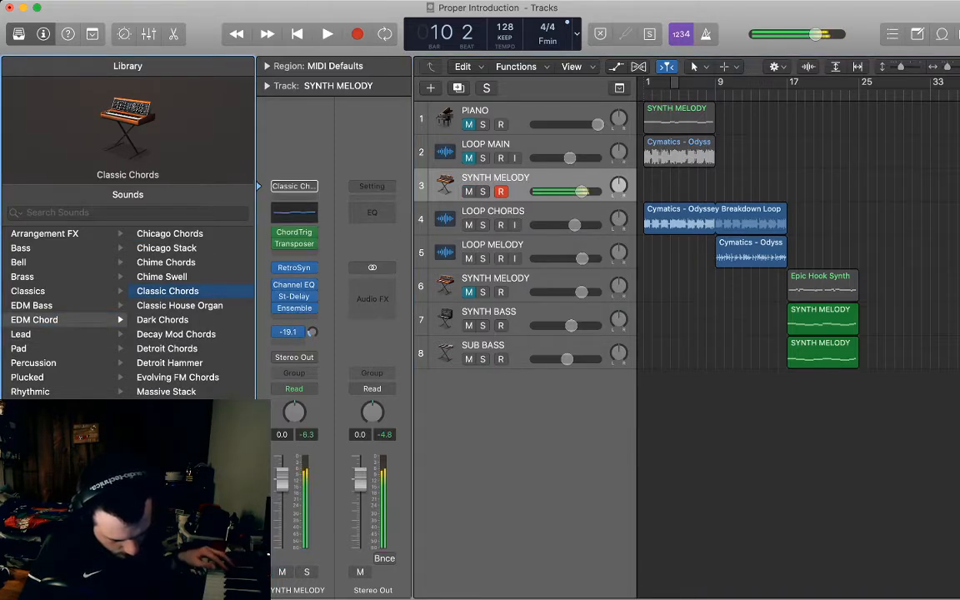
{"action": "left_click", "coordinate": [166, 262]}
{"action": "left_click", "coordinate": [169, 235]}
{"action": "left_click", "coordinate": [167, 248]}
{"action": "left_click", "coordinate": [169, 234]}
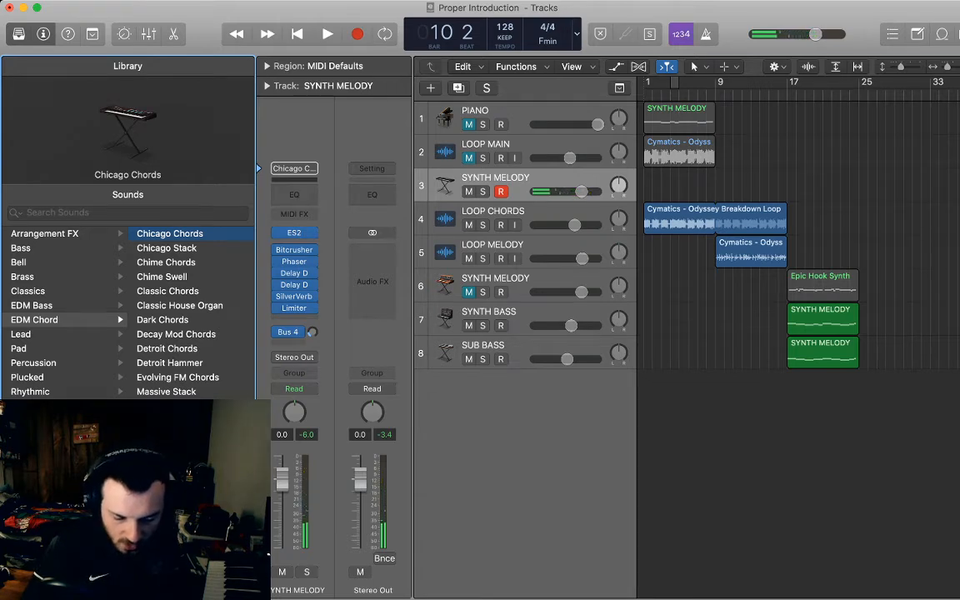
Copy the SUB BASS region, move the playhead to bar 9 and select the duplicated SYNTH MELODY track below LOOP MAIN
{"action": "left_click", "coordinate": [520, 346]}
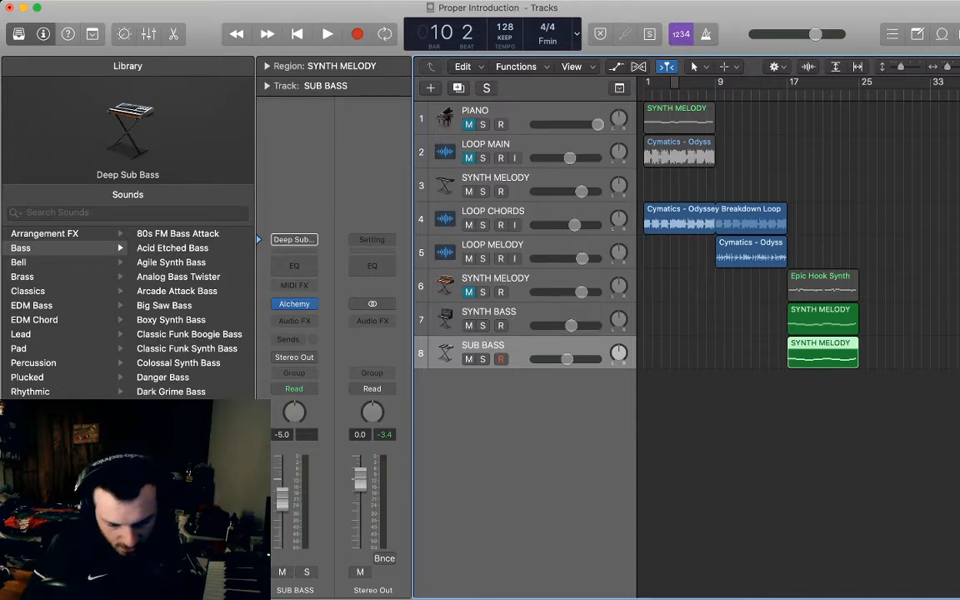
{"action": "key", "text": "comma"}
{"action": "left_click", "coordinate": [521, 178]}
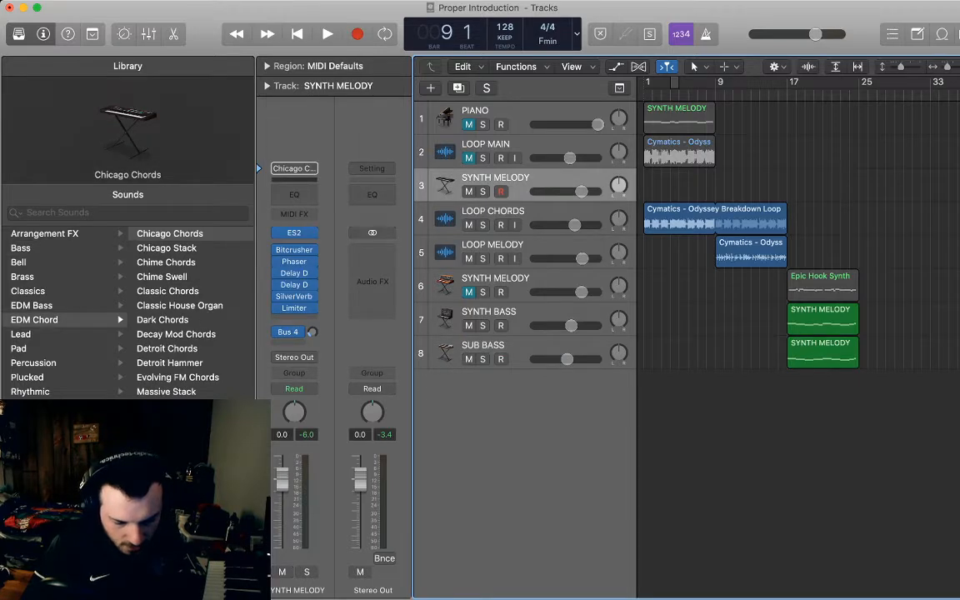
Rename the duplicated SYNTH MELODY track below LOOP MAIN as SYNTH CHORDS
{"action": "double_click", "coordinate": [496, 177]}
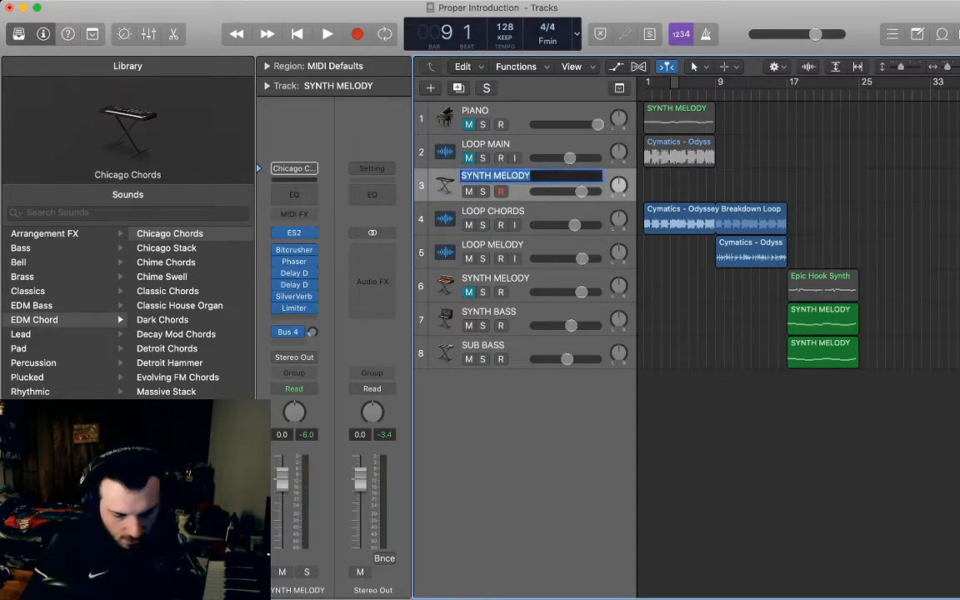
{"action": "key", "text": "Right"}
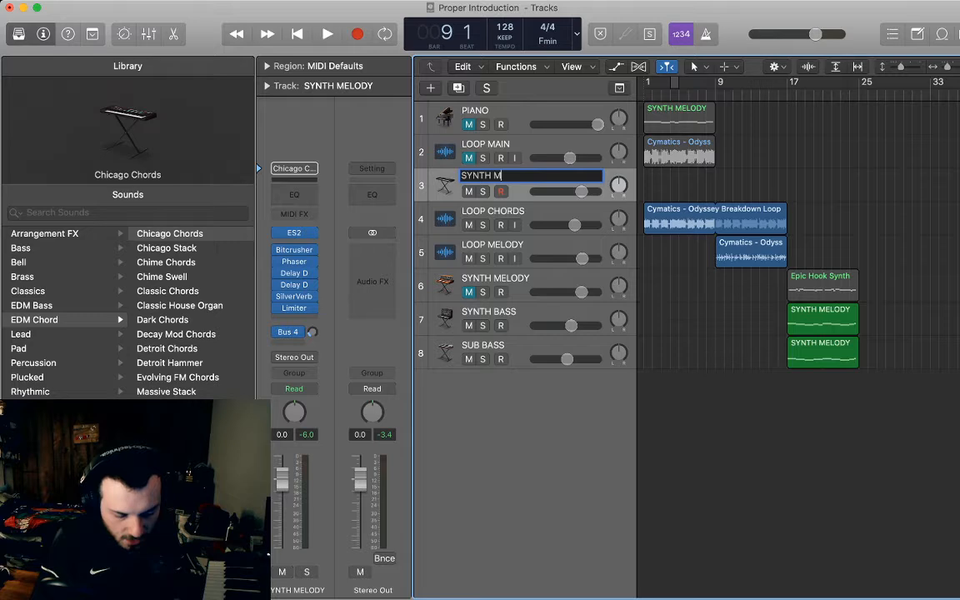
{"action": "type", "text": "CHORDS"}
{"action": "key", "text": "Return"}
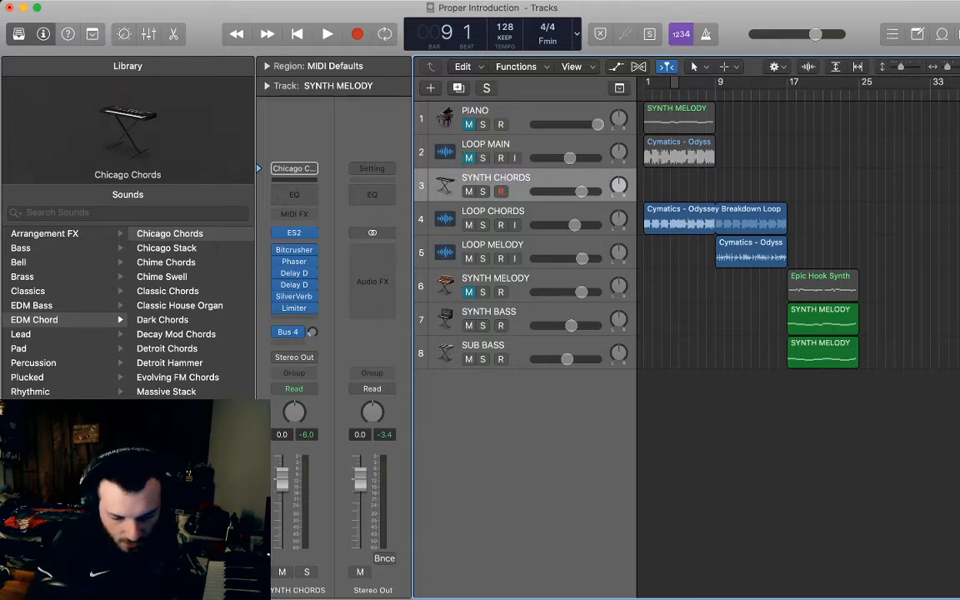
Paste the copied bass region at bar 9 on the SYNTH CHORDS track and open it in the piano roll
{"action": "key", "text": "super+v"}
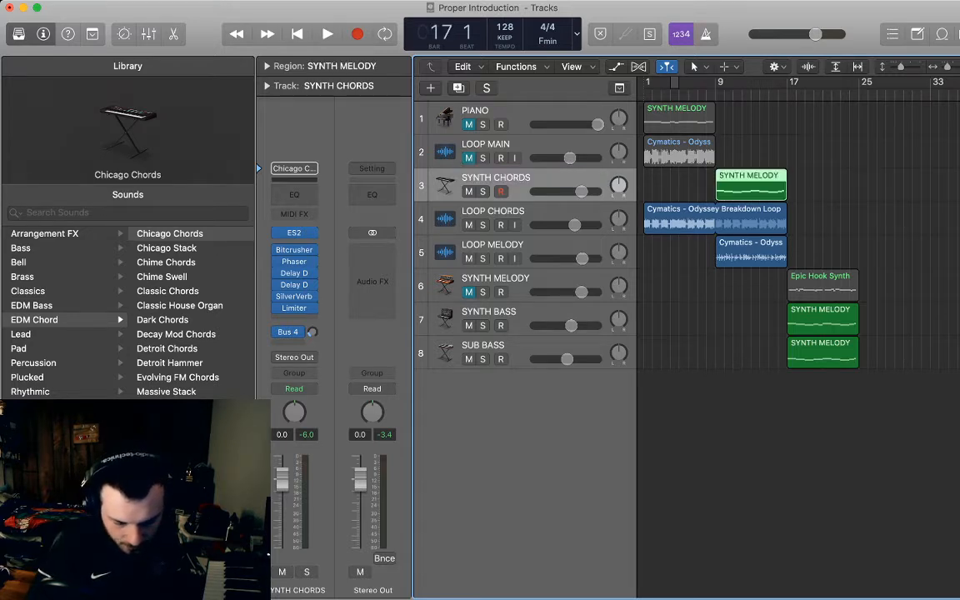
{"action": "key", "text": "p"}
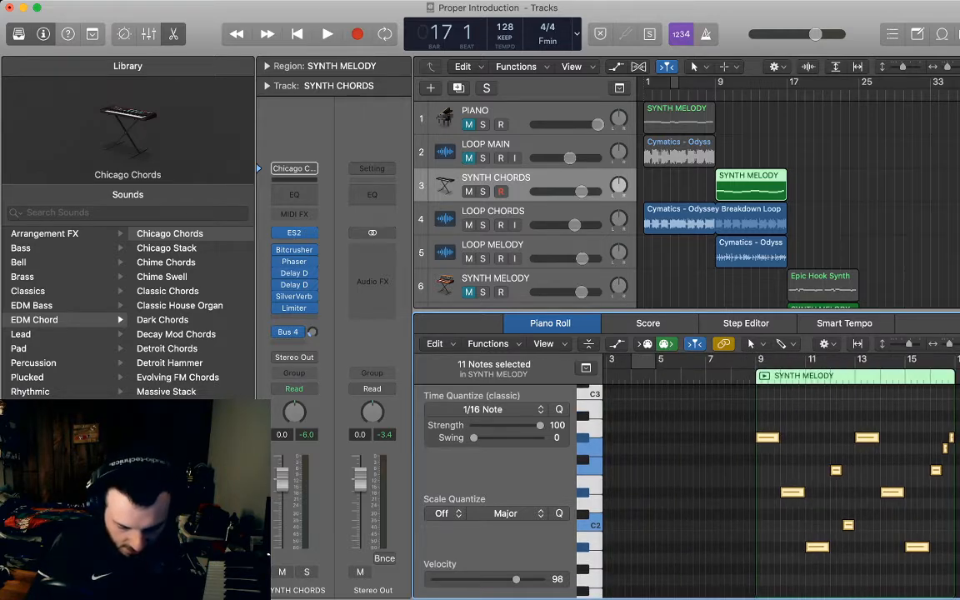
{"action": "left_click_drag", "start_coordinate": [949, 343], "coordinate": [952, 343]}
{"action": "scroll", "coordinate": [781, 483], "scroll_direction": "left", "scroll_amount": 4}
Shorten the note at bar 9 to about one beat and place two copies after it at the same pitch
{"action": "left_click", "coordinate": [781, 459]}
{"action": "left_click_drag", "start_coordinate": [702, 438], "coordinate": [665, 438]}
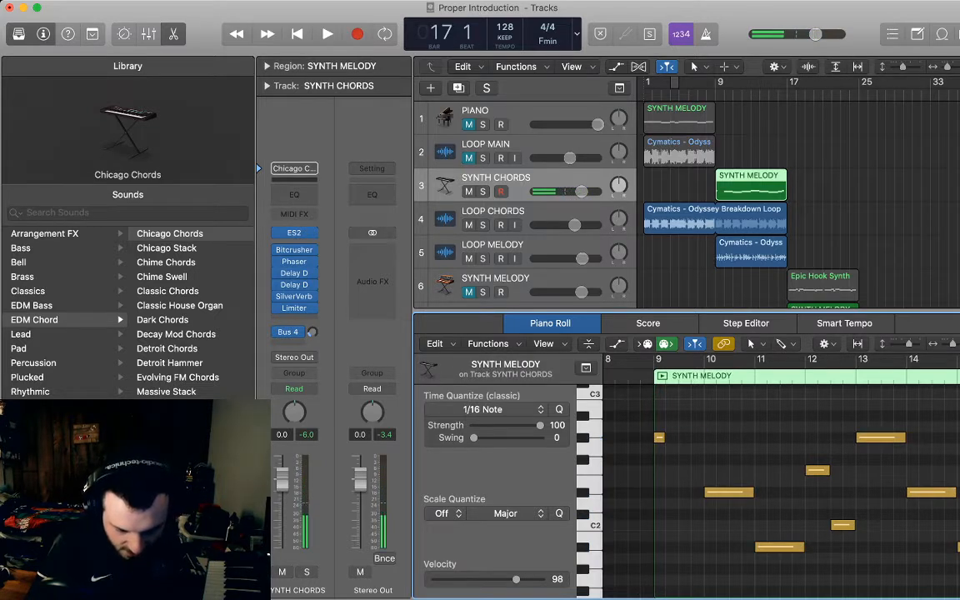
{"action": "left_click", "coordinate": [680, 438], "text": "super"}
{"action": "left_click_drag", "start_coordinate": [679, 438], "coordinate": [675, 437]}
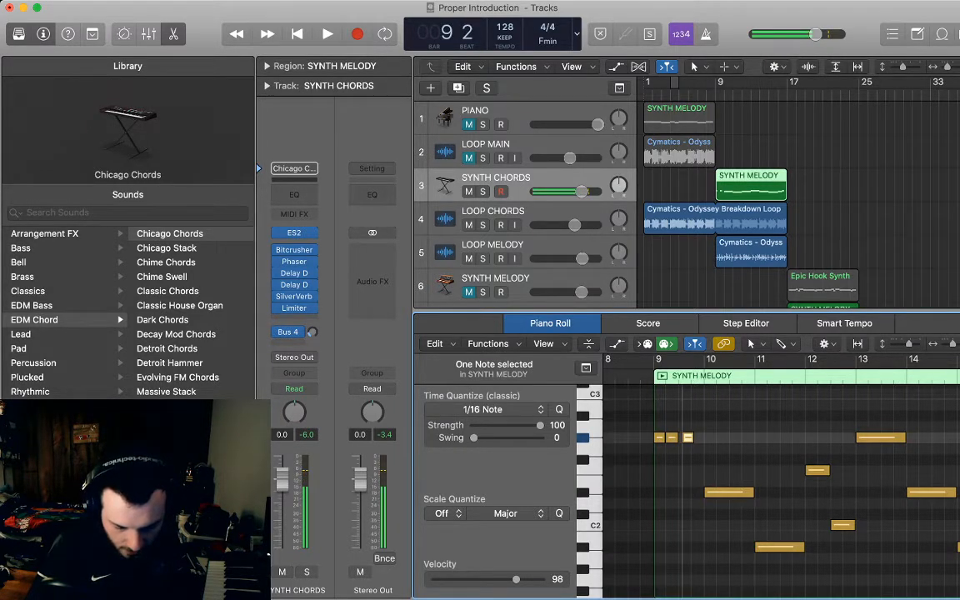
{"action": "left_click_drag", "start_coordinate": [709, 448], "coordinate": [657, 432]}
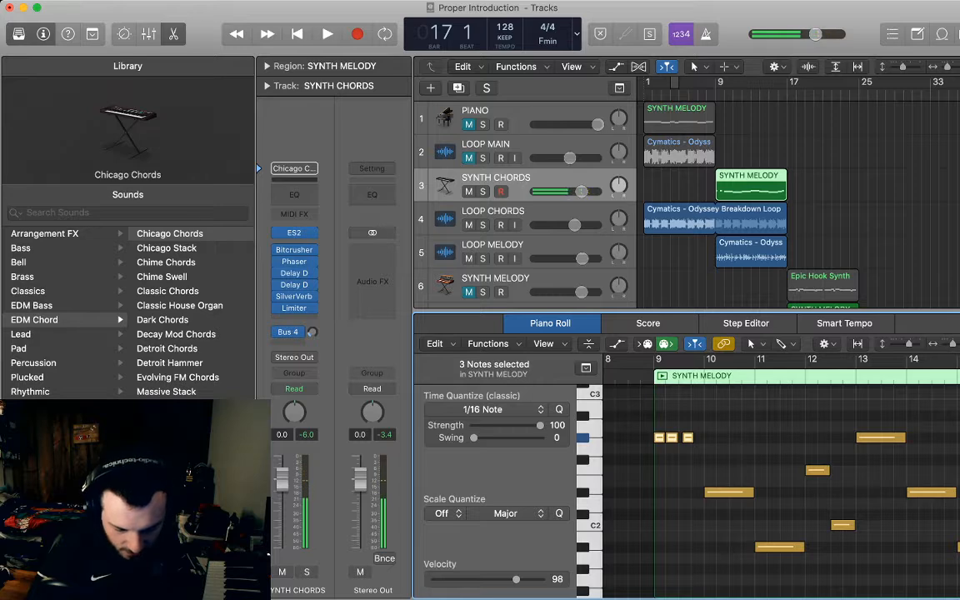
{"action": "left_click", "coordinate": [702, 454]}
{"action": "key", "text": "super+Right"}
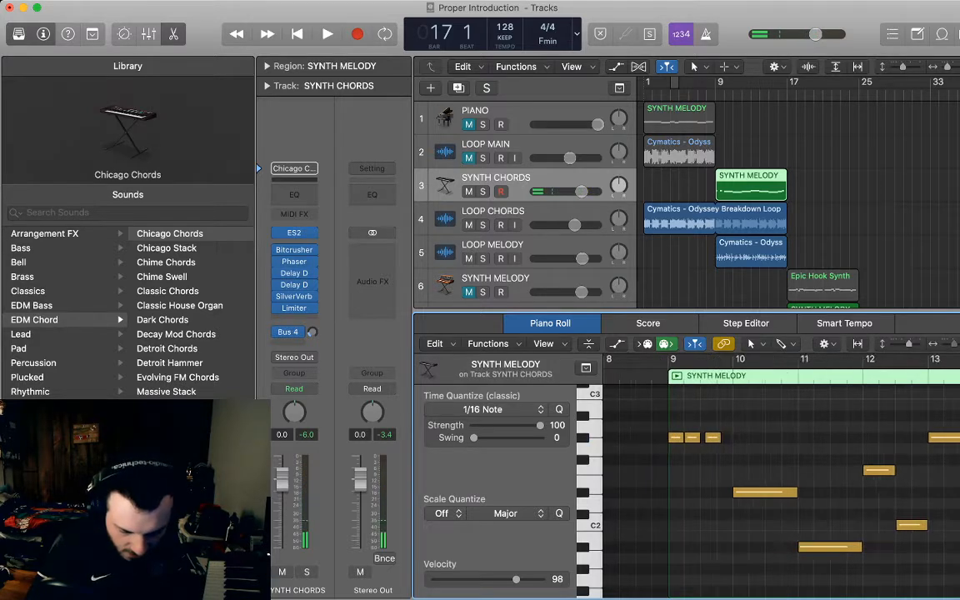
Play the SYNTH CHORDS region and move the third short note directly against the end of the second
{"action": "key", "text": "space"}
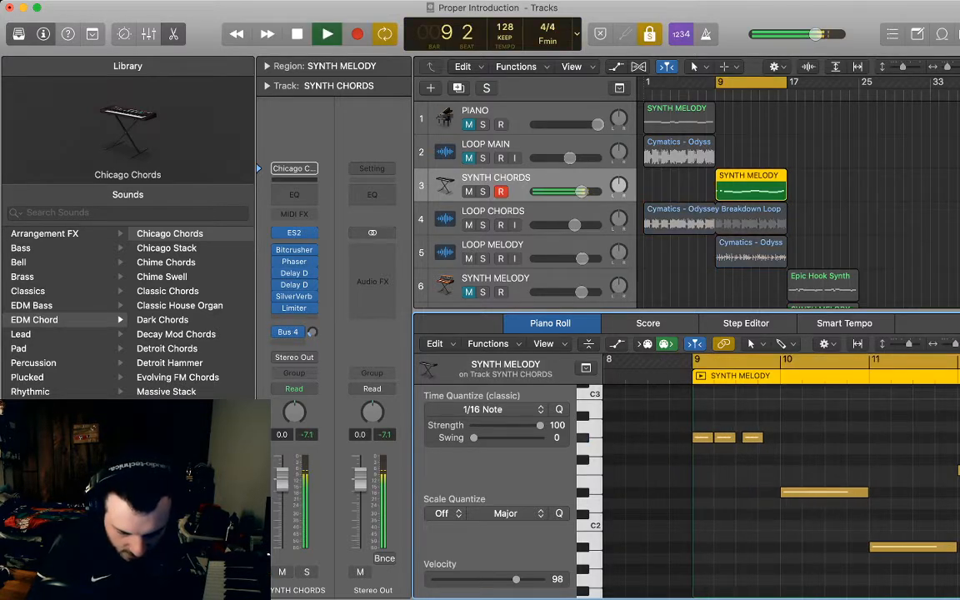
{"action": "key", "text": "space"}
{"action": "scroll", "coordinate": [782, 455], "scroll_direction": "left", "scroll_amount": 6}
{"action": "scroll", "coordinate": [782, 454], "scroll_direction": "right", "scroll_amount": 2}
{"action": "left_click_drag", "start_coordinate": [782, 437], "coordinate": [776, 437]}
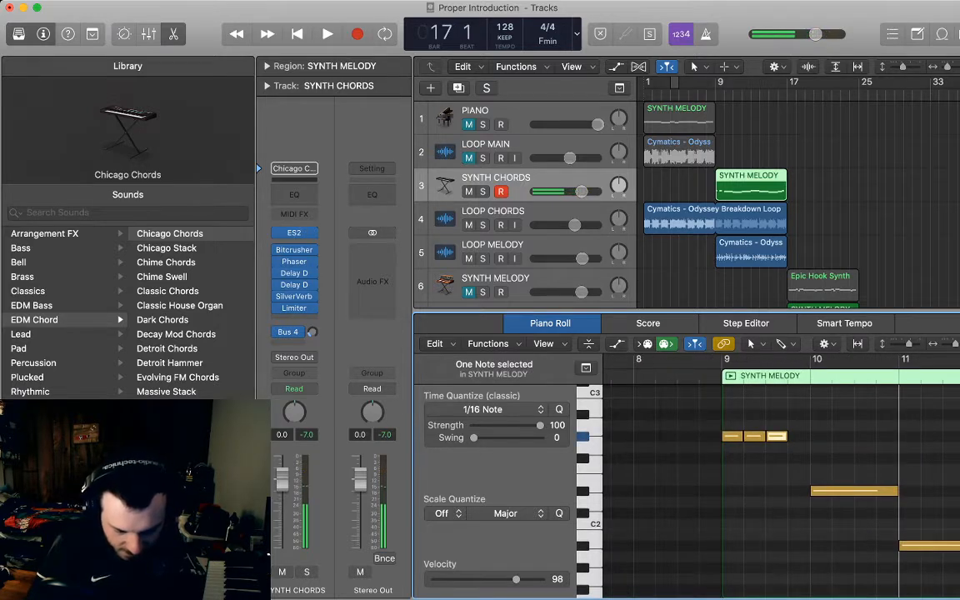
Repeat the third short note once and shorten all four notes to about half a beat
{"action": "key", "text": "super+r"}
{"action": "left_click_drag", "start_coordinate": [804, 437], "coordinate": [733, 437]}
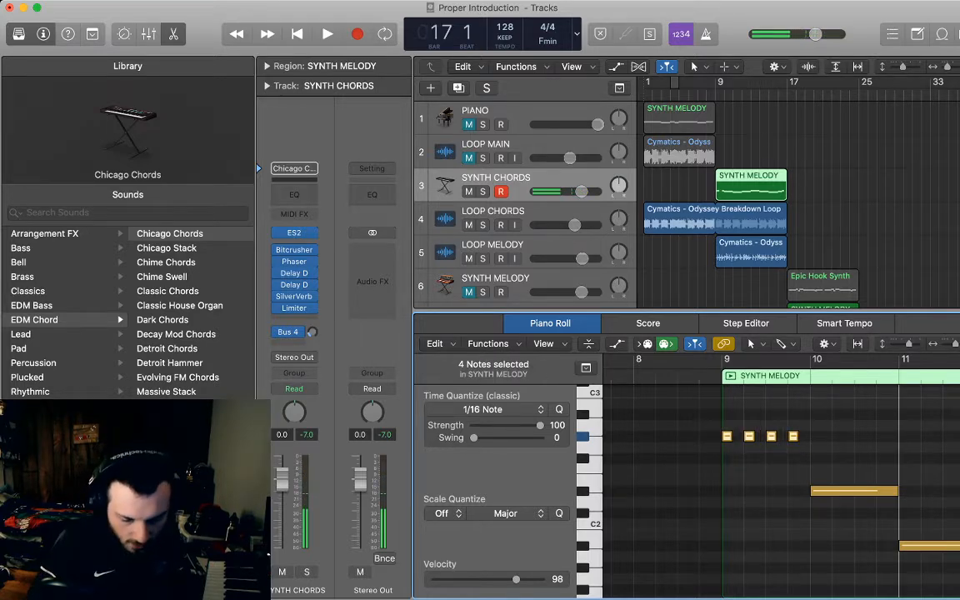
{"action": "left_click", "coordinate": [745, 465]}
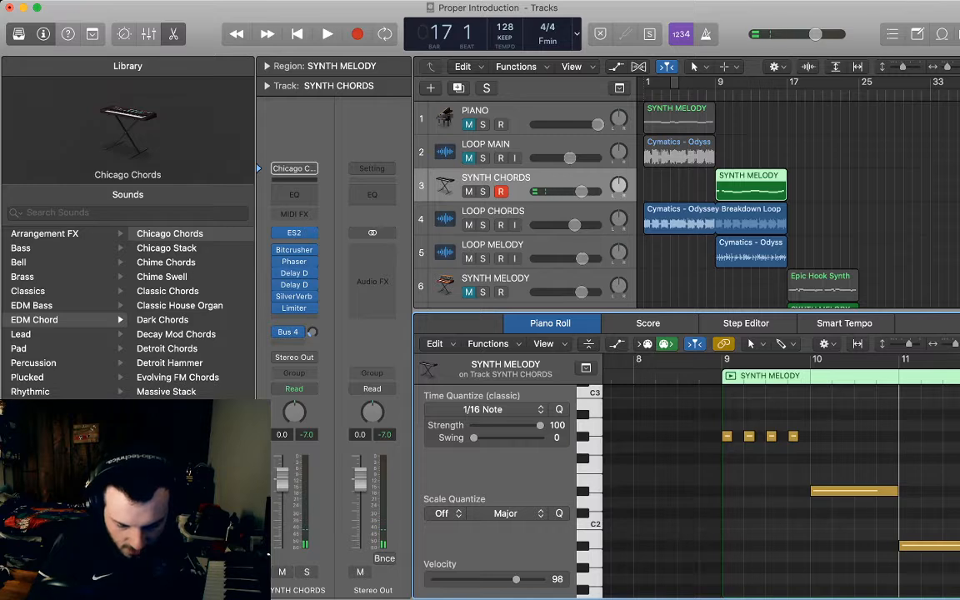
Nudge the SYNTH CHORDS region back to bar 8 beat 4, and fill the gaps with pasted copies of the four short notes
{"action": "key", "text": "alt+Left"}
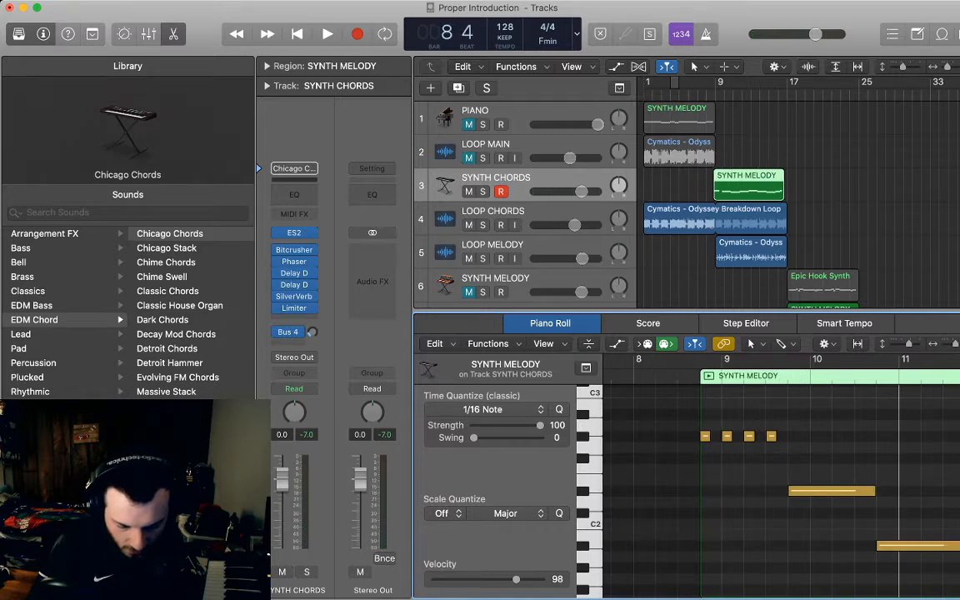
{"action": "key", "text": "super+v"}
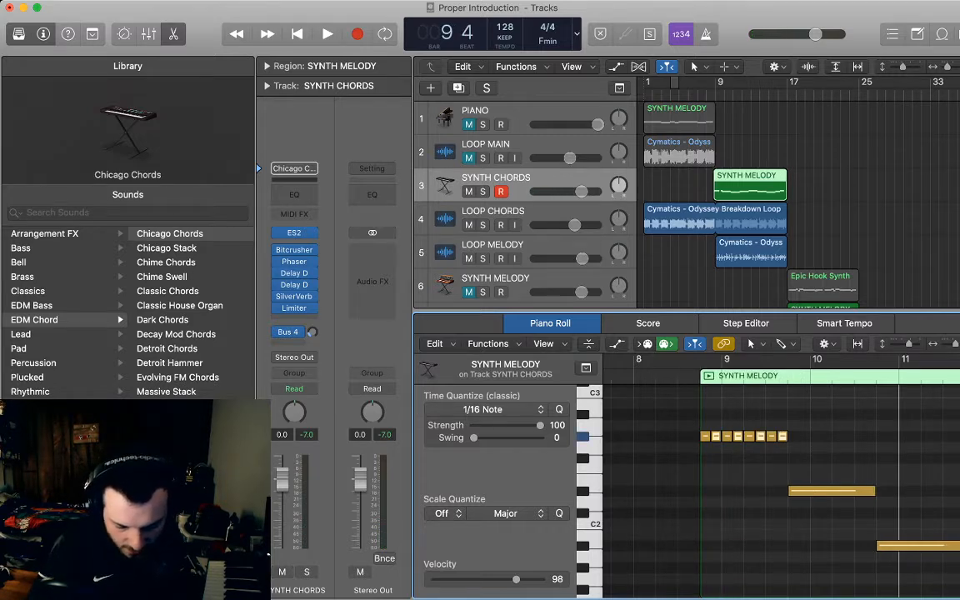
{"action": "key", "text": "alt+space"}
{"action": "key", "text": "alt+space"}
Halve the length of the eight short notes at bar 9 and fill the gaps between them with pasted copies
{"action": "left_click_drag", "start_coordinate": [790, 455], "coordinate": [687, 426]}
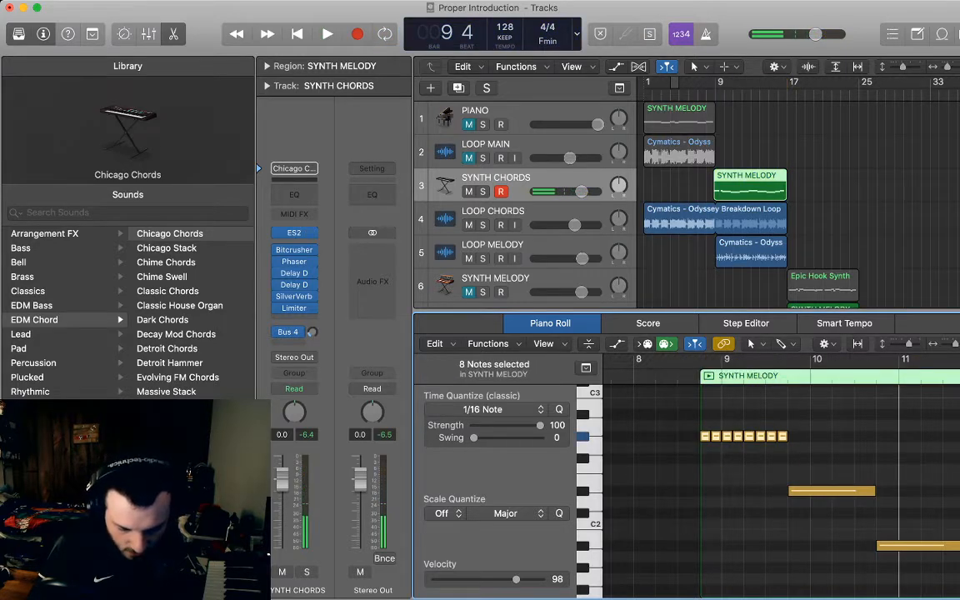
{"action": "key", "text": "super+Right"}
{"action": "key", "text": "super+Right"}
{"action": "key", "text": "super+Right"}
{"action": "key", "text": "super+Right"}
{"action": "scroll", "coordinate": [781, 483], "scroll_direction": "left", "scroll_amount": 5}
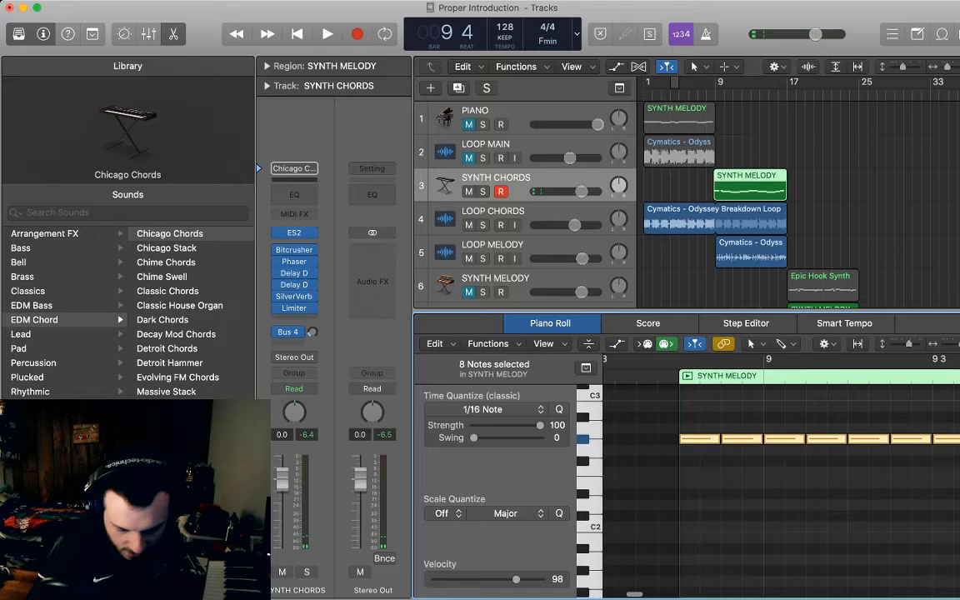
{"action": "left_click_drag", "start_coordinate": [717, 439], "coordinate": [697, 440]}
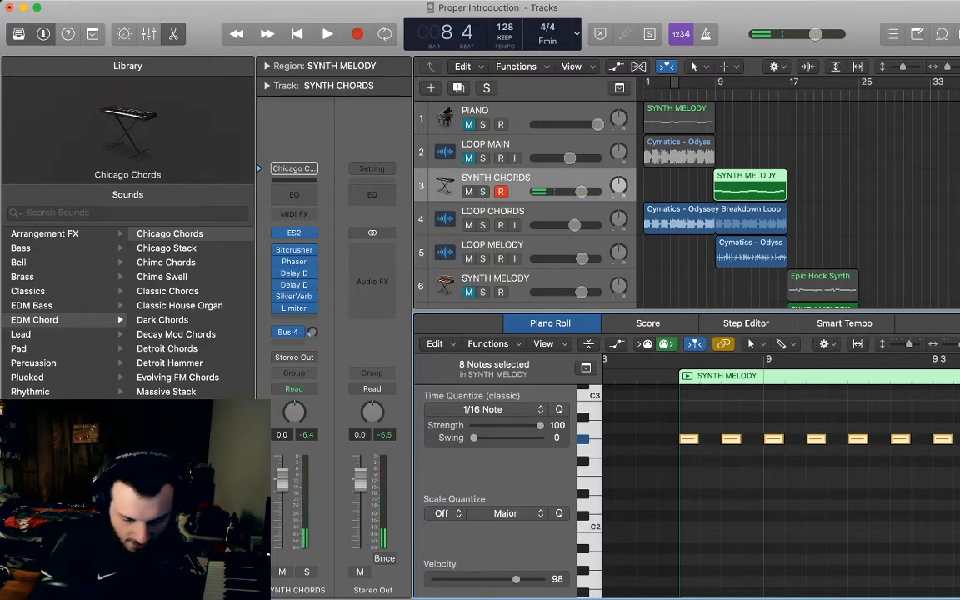
{"action": "key", "text": "super+Left"}
{"action": "key", "text": "super+Left"}
{"action": "key", "text": "super+Left"}
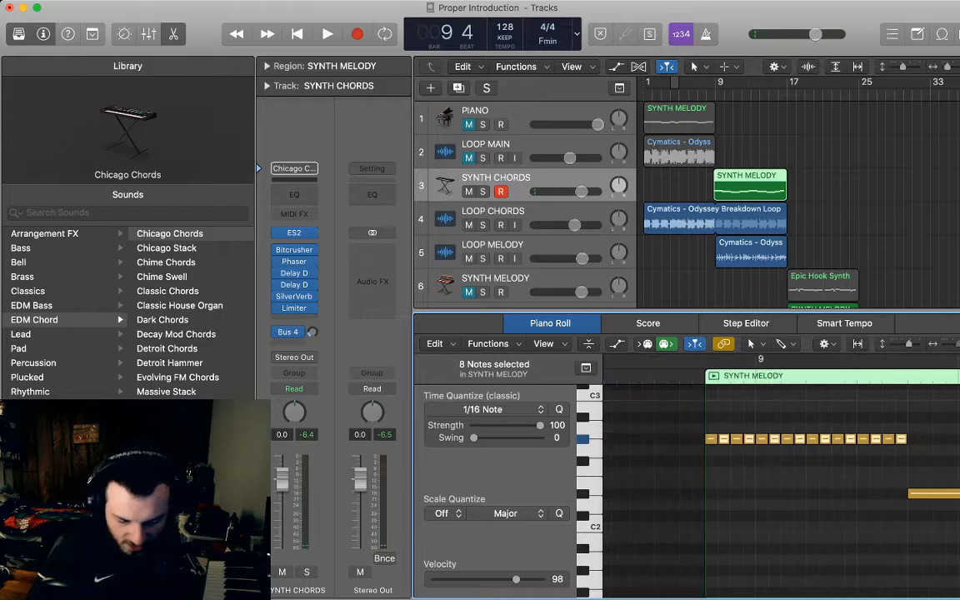
{"action": "scroll", "coordinate": [782, 483], "scroll_direction": "right", "scroll_amount": 3}
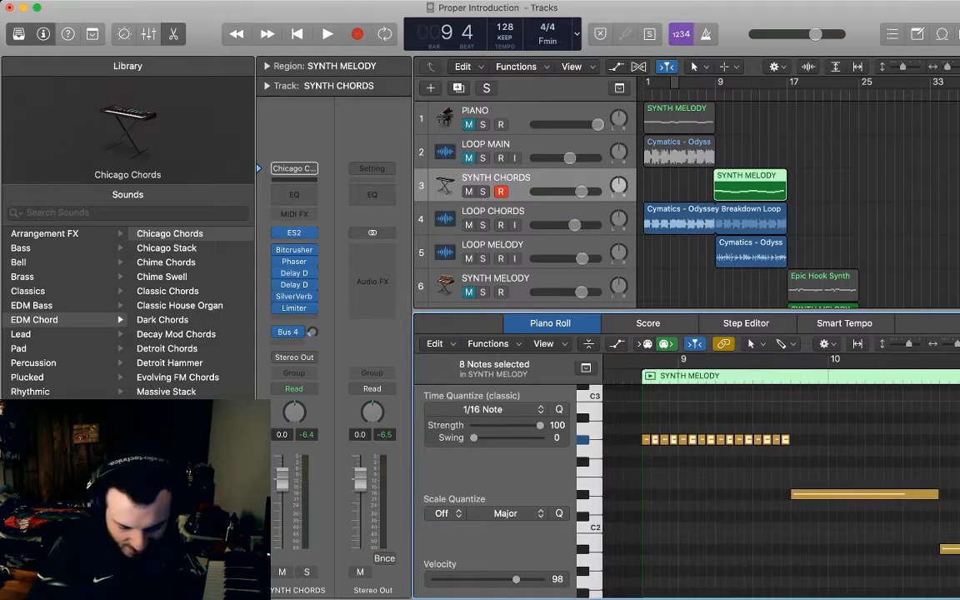
Play the SYNTH CHORDS region alone, and play it together with the other tracks from bar 9
{"action": "key", "text": "alt+space"}
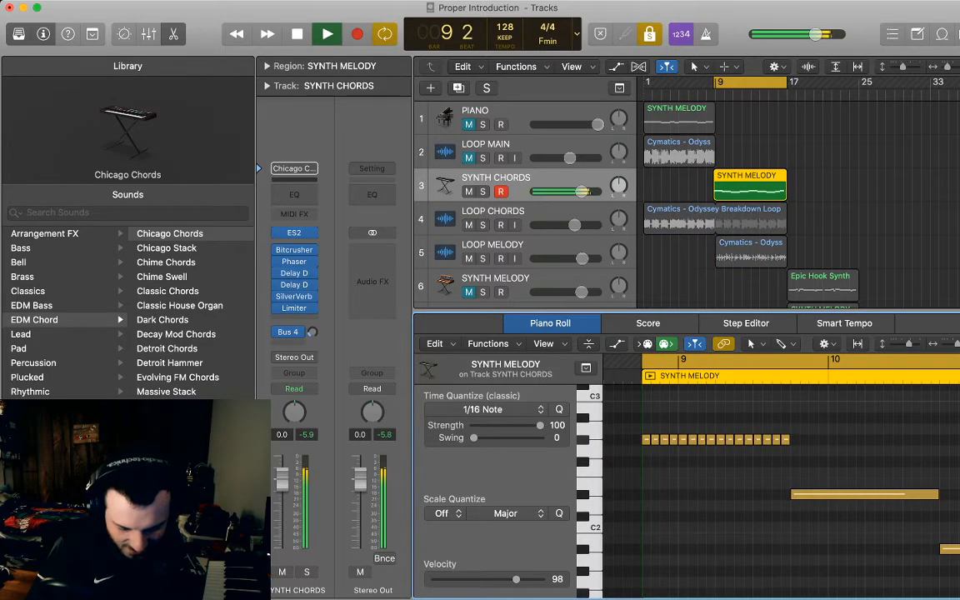
{"action": "key", "text": "space"}
{"action": "key", "text": "Return"}
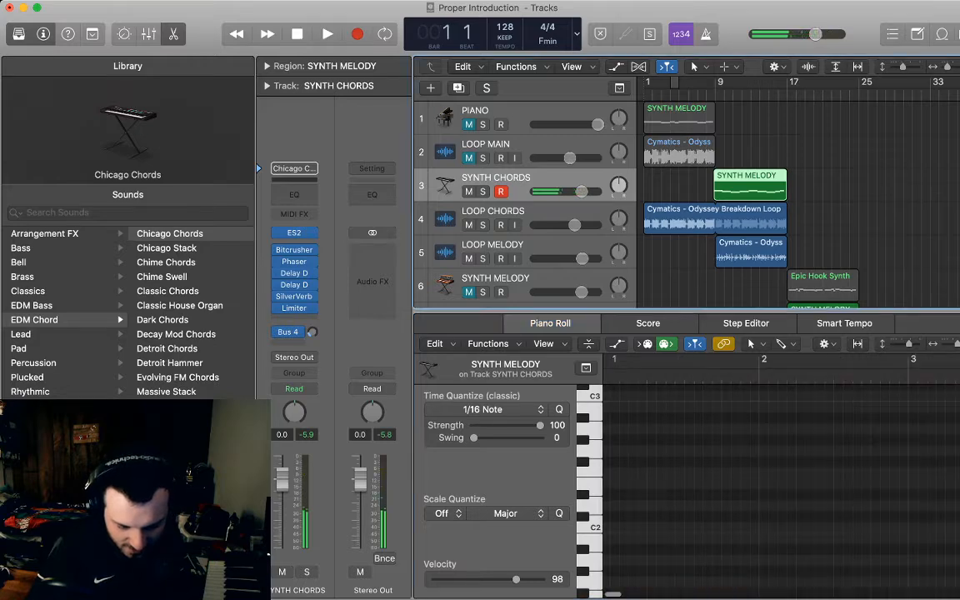
{"action": "key", "text": "space"}
{"action": "key", "text": "space"}
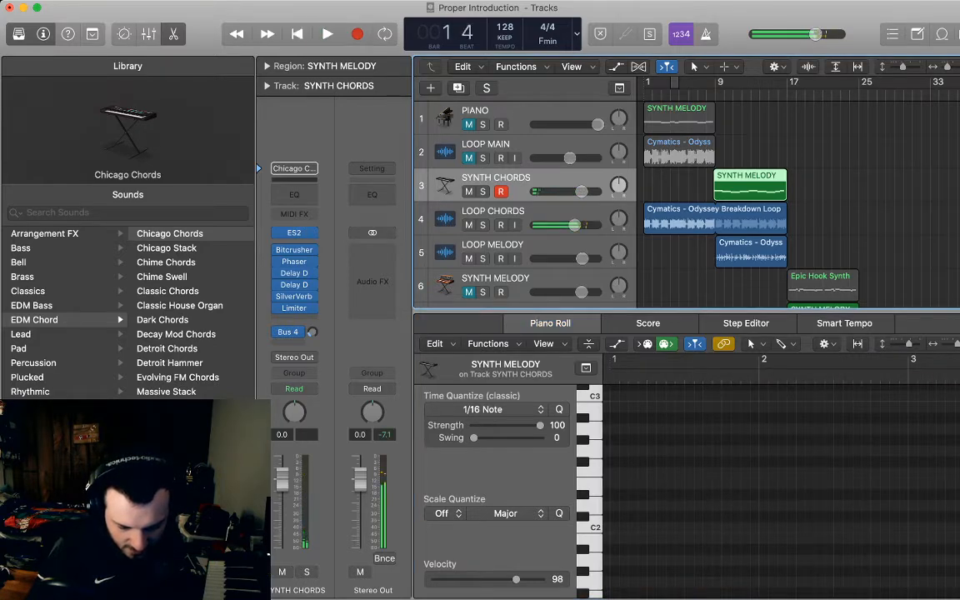
{"action": "key", "text": "shift+period"}
{"action": "key", "text": "space"}
{"action": "scroll", "coordinate": [780, 492], "scroll_direction": "right", "scroll_amount": 5}
{"action": "key", "text": "space"}
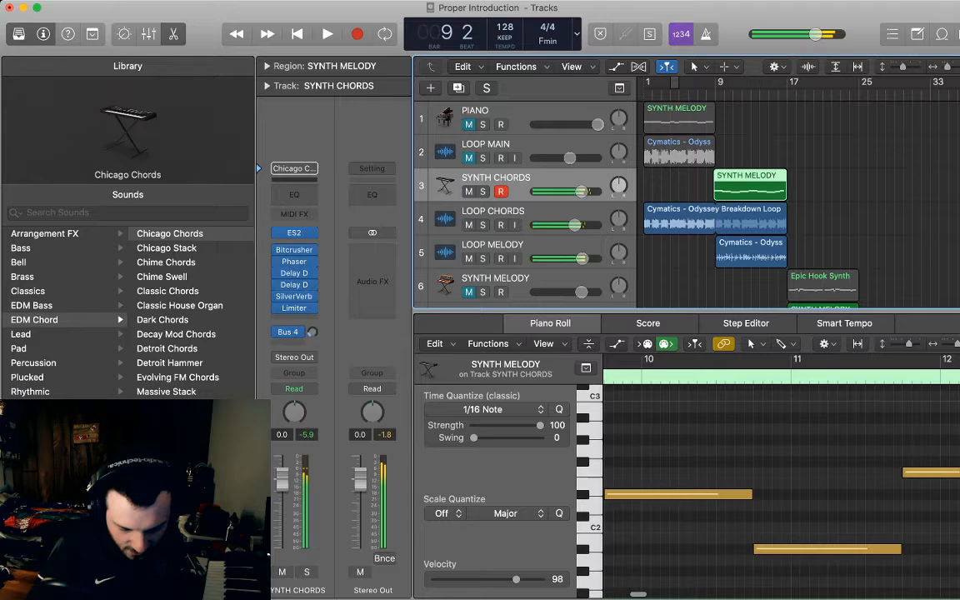
Delete the last six short notes of the run at bar 9, leaving ten, and play the region after each cut
{"action": "scroll", "coordinate": [760, 447], "scroll_direction": "left", "scroll_amount": 5}
{"action": "left_click_drag", "start_coordinate": [760, 447], "coordinate": [721, 423]}
{"action": "key", "text": "Delete"}
{"action": "key", "text": "alt+space"}
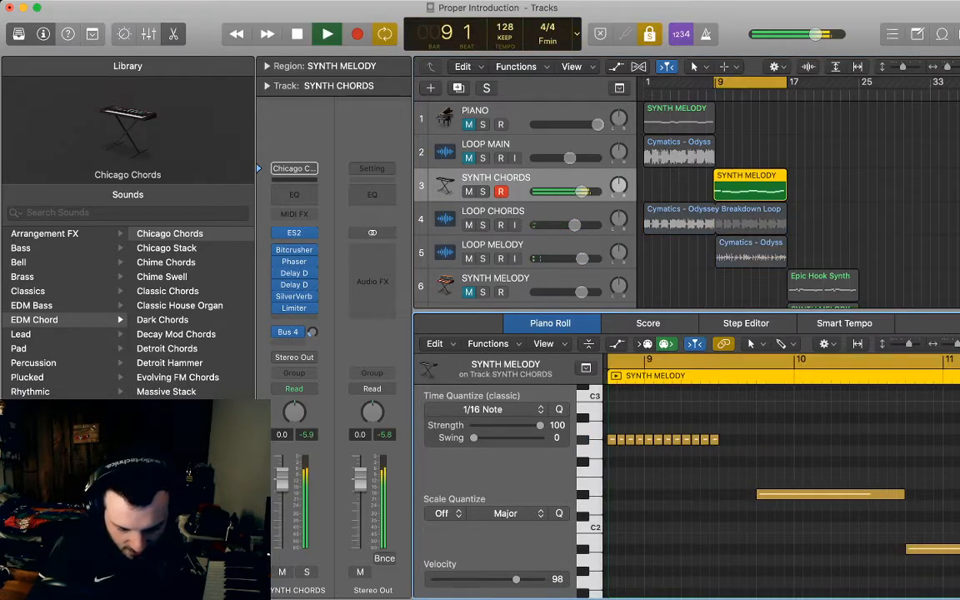
{"action": "key", "text": "space"}
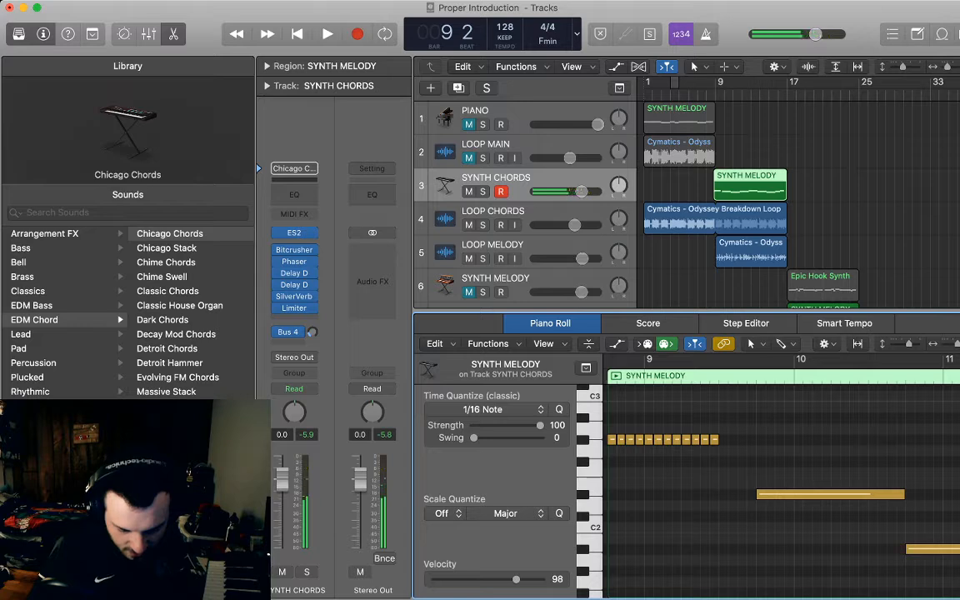
{"action": "left_click_drag", "start_coordinate": [735, 452], "coordinate": [705, 429]}
{"action": "key", "text": "Delete"}
{"action": "key", "text": "alt+space"}
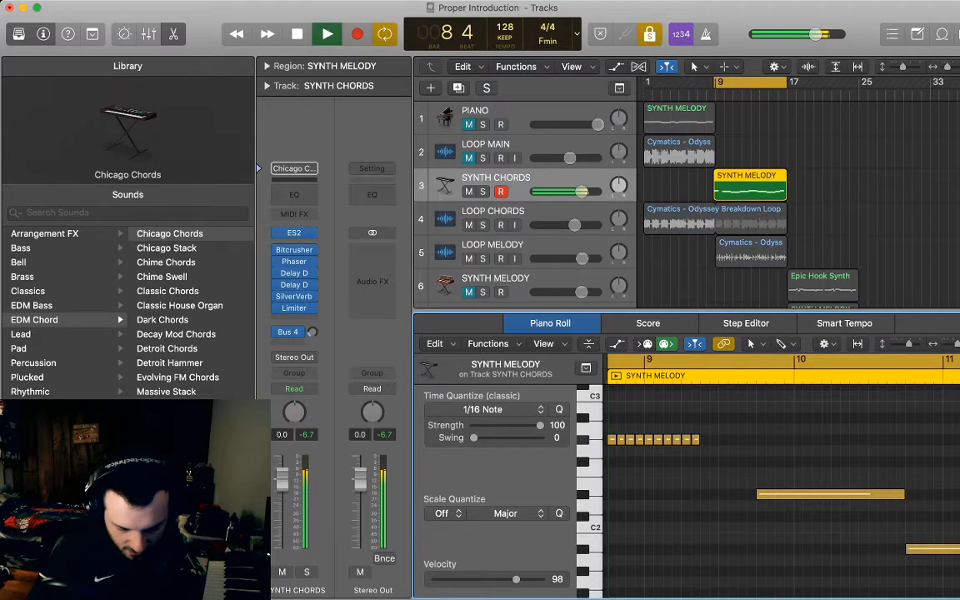
{"action": "key", "text": "space"}
Randomize the velocities of the ten short notes at bar 9, redo it for a different variation, and play the region
{"action": "key", "text": "super+a"}
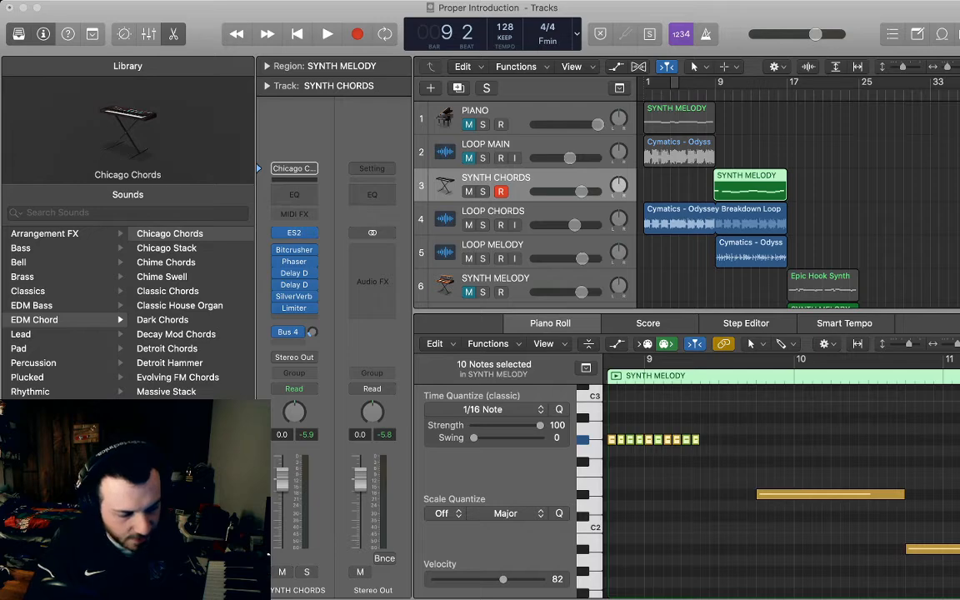
{"action": "key", "text": "super+w"}
{"action": "key", "text": "space"}
{"action": "key", "text": "space"}
{"action": "left_click_drag", "start_coordinate": [712, 453], "coordinate": [608, 414]}
{"action": "key", "text": "Tab"}
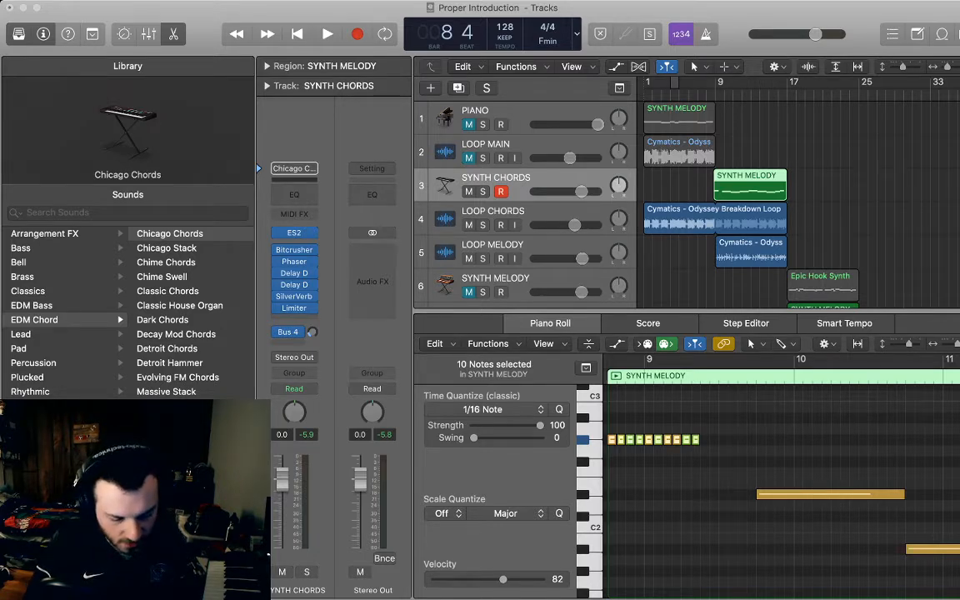
{"action": "key", "text": "super+z"}
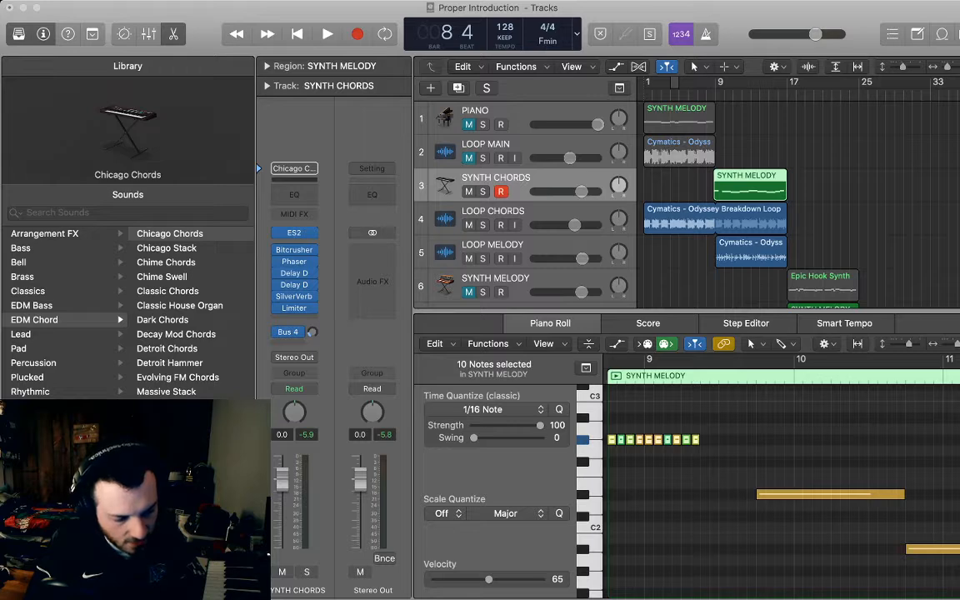
{"action": "key", "text": "super+w"}
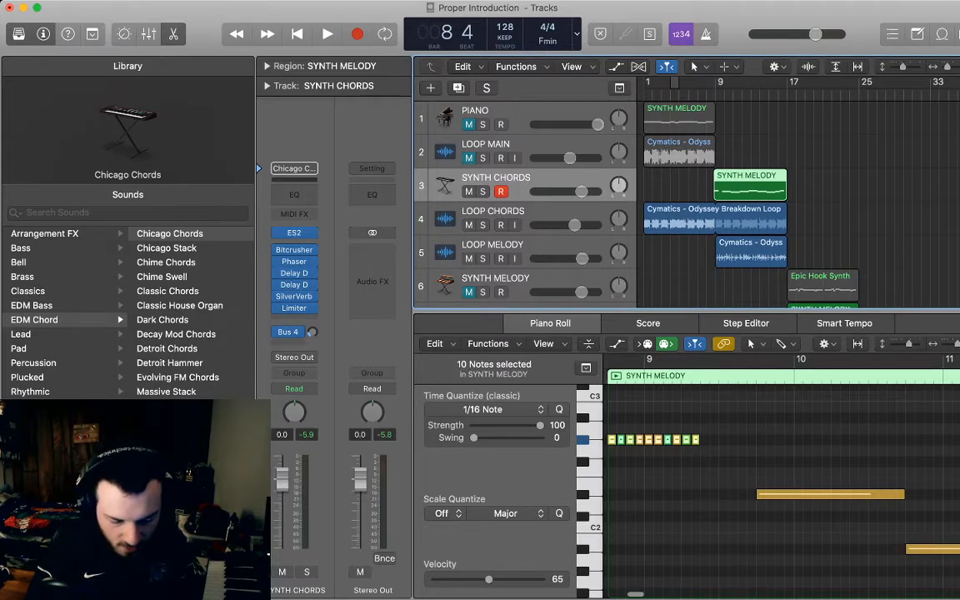
{"action": "left_click", "coordinate": [617, 376]}
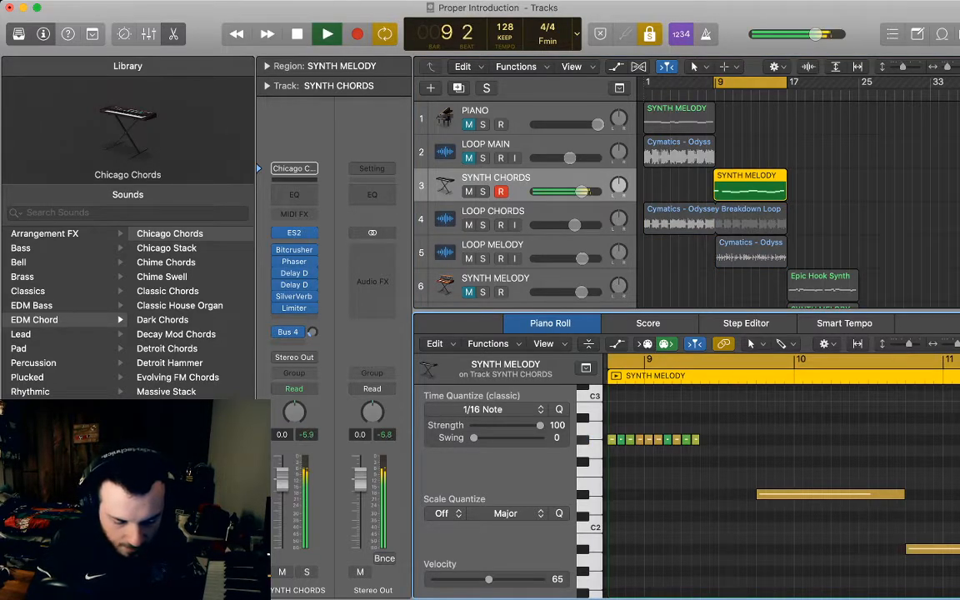
{"action": "key", "text": "space"}
{"action": "left_click_drag", "start_coordinate": [714, 452], "coordinate": [604, 411]}
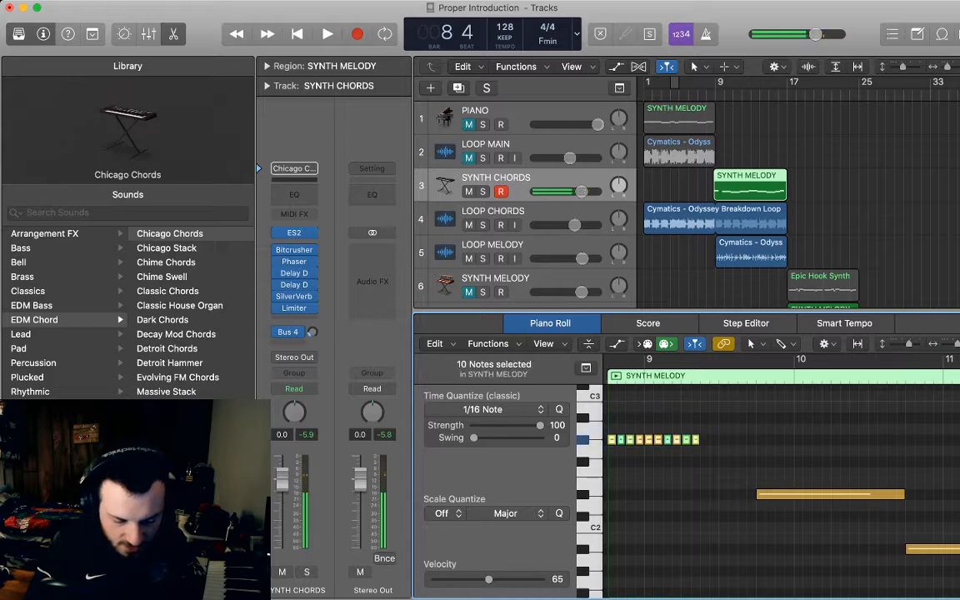
Lower the SYNTH CHORDS track volume to -13.2 dB and play it with the other tracks around bar 9
{"action": "left_click_drag", "start_coordinate": [582, 191], "coordinate": [554, 191]}
{"action": "key", "text": "space"}
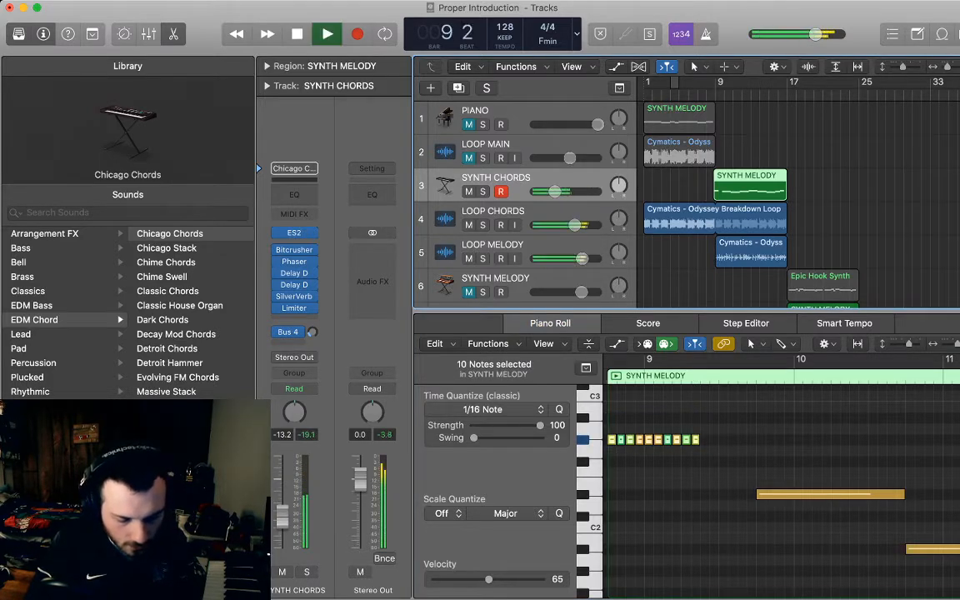
{"action": "key", "text": "space"}
{"action": "left_click", "coordinate": [489, 579]}
{"action": "left_click", "coordinate": [717, 93]}
{"action": "key", "text": "space"}
{"action": "key", "text": "space"}
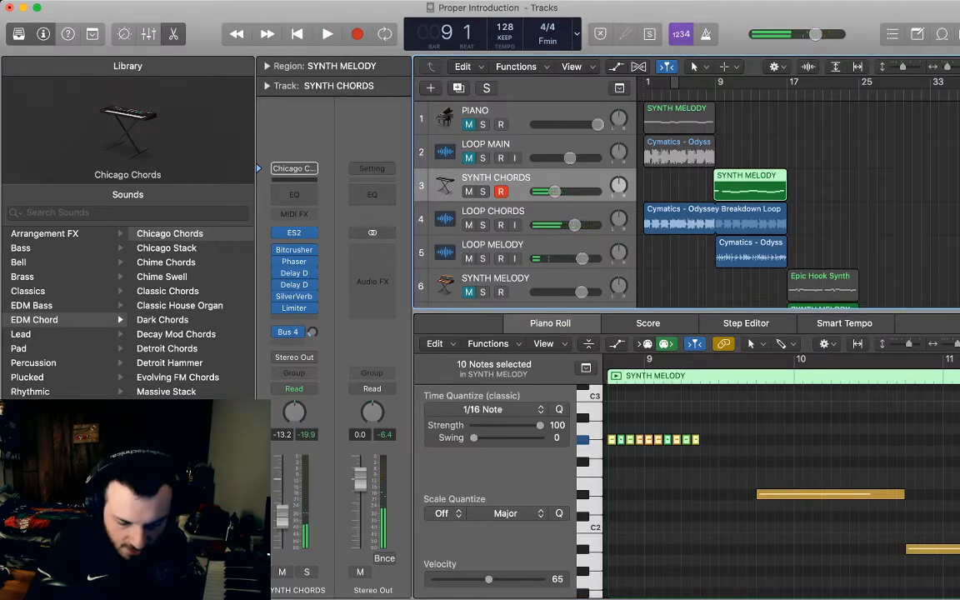
Move the SYNTH CHORDS region so that it starts exactly at bar 9, and play the arrangement from there
{"action": "key", "text": "super+Right"}
{"action": "key", "text": "super+Right"}
{"action": "key", "text": "super+Right"}
{"action": "key", "text": "super+Right"}
{"action": "key", "text": "super+Right"}
{"action": "left_click_drag", "start_coordinate": [750, 187], "coordinate": [766, 187]}
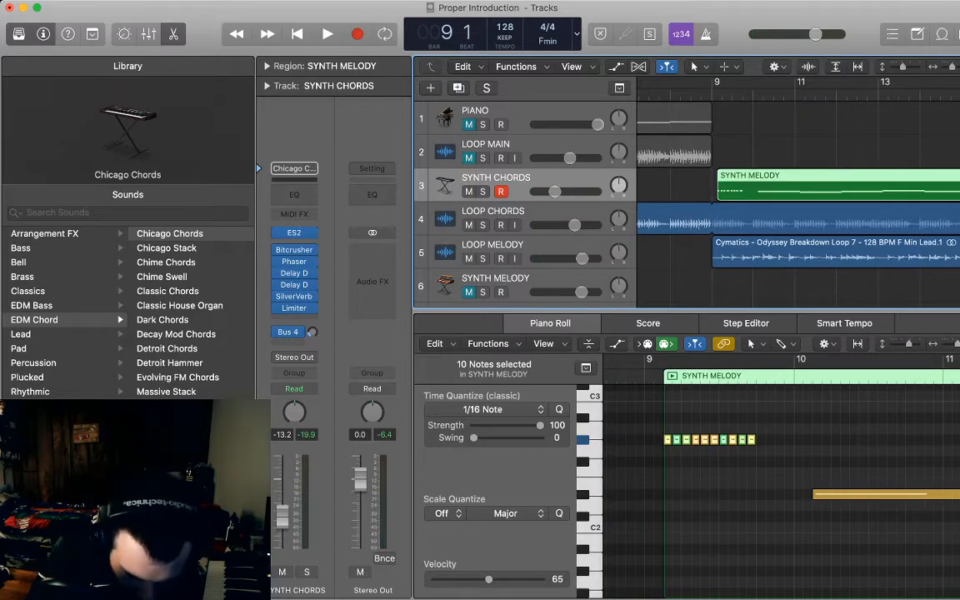
{"action": "left_click_drag", "start_coordinate": [766, 187], "coordinate": [761, 186]}
{"action": "key", "text": "space"}
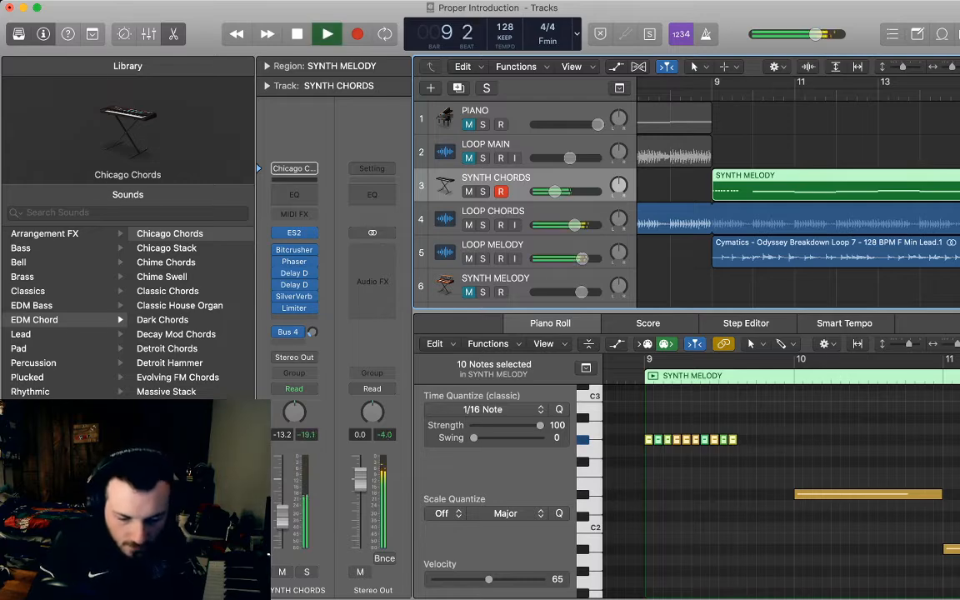
{"action": "key", "text": "super+Left"}
{"action": "key", "text": "space"}
Replace the long note at bar 10 with a copy of the ten short notes from bar 9, placed at the long note's pitch
{"action": "key", "text": "super+Left"}
{"action": "scroll", "coordinate": [782, 492], "scroll_direction": "right", "scroll_amount": 2}
{"action": "key", "text": "Tab"}
{"action": "scroll", "coordinate": [782, 492], "scroll_direction": "left", "scroll_amount": 7}
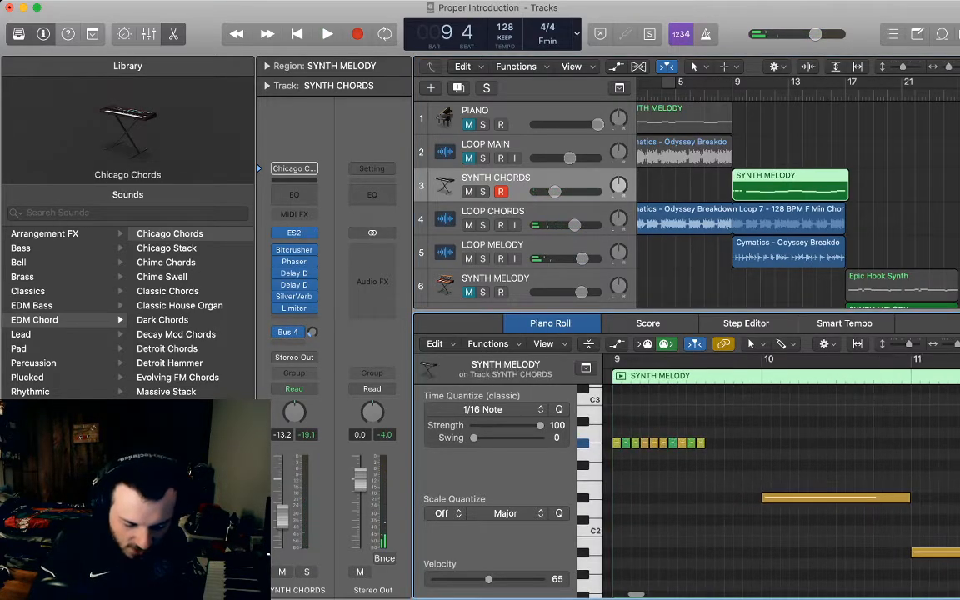
{"action": "scroll", "coordinate": [782, 491], "scroll_direction": "right", "scroll_amount": 2}
{"action": "scroll", "coordinate": [782, 492], "scroll_direction": "right", "scroll_amount": 4}
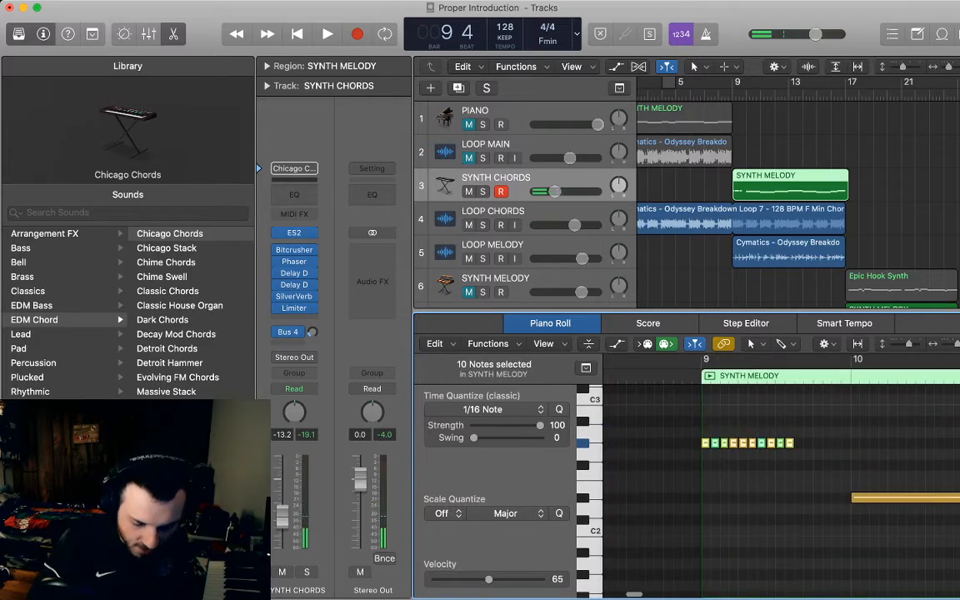
{"action": "scroll", "coordinate": [782, 492], "scroll_direction": "right", "scroll_amount": 3}
{"action": "left_click", "coordinate": [782, 497]}
{"action": "key", "text": "Delete"}
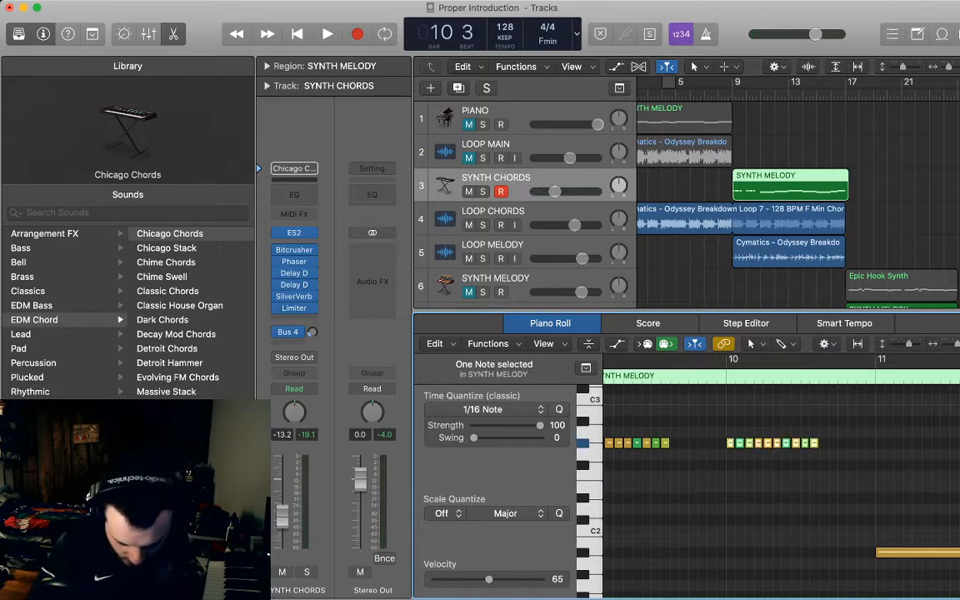
{"action": "scroll", "coordinate": [781, 490], "scroll_direction": "right", "scroll_amount": 5}
{"action": "scroll", "coordinate": [781, 490], "scroll_direction": "left", "scroll_amount": 8}
{"action": "scroll", "coordinate": [781, 490], "scroll_direction": "left", "scroll_amount": 6}
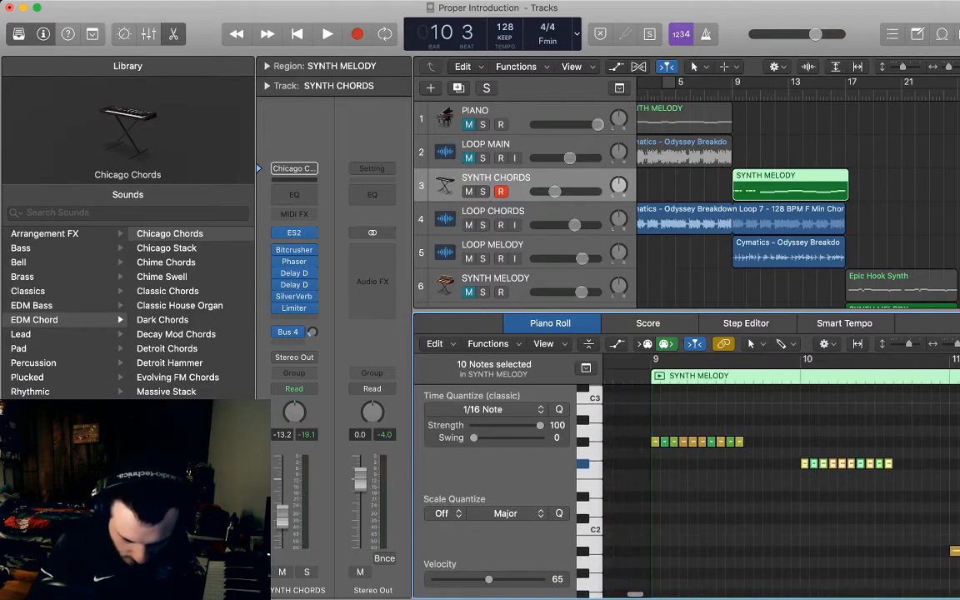
{"action": "left_click_drag", "start_coordinate": [805, 464], "coordinate": [805, 496]}
Replace the long note at bar 11 with a pasted copy of the ten short notes, lowered to the long note's pitch
{"action": "scroll", "coordinate": [805, 496], "scroll_direction": "right", "scroll_amount": 5}
{"action": "scroll", "coordinate": [805, 496], "scroll_direction": "down", "scroll_amount": 2}
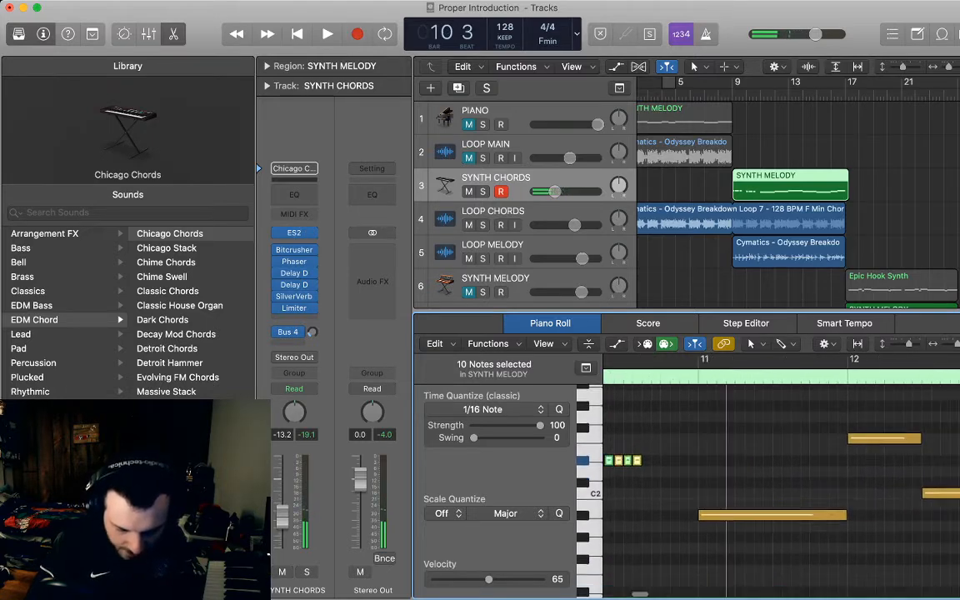
{"action": "left_click", "coordinate": [781, 473]}
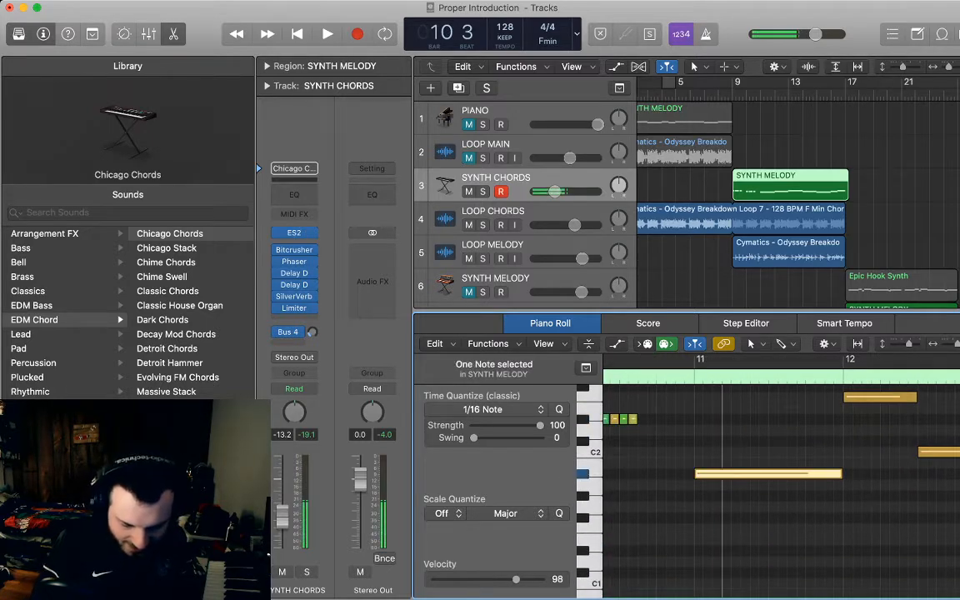
{"action": "key", "text": "Delete"}
{"action": "key", "text": "period"}
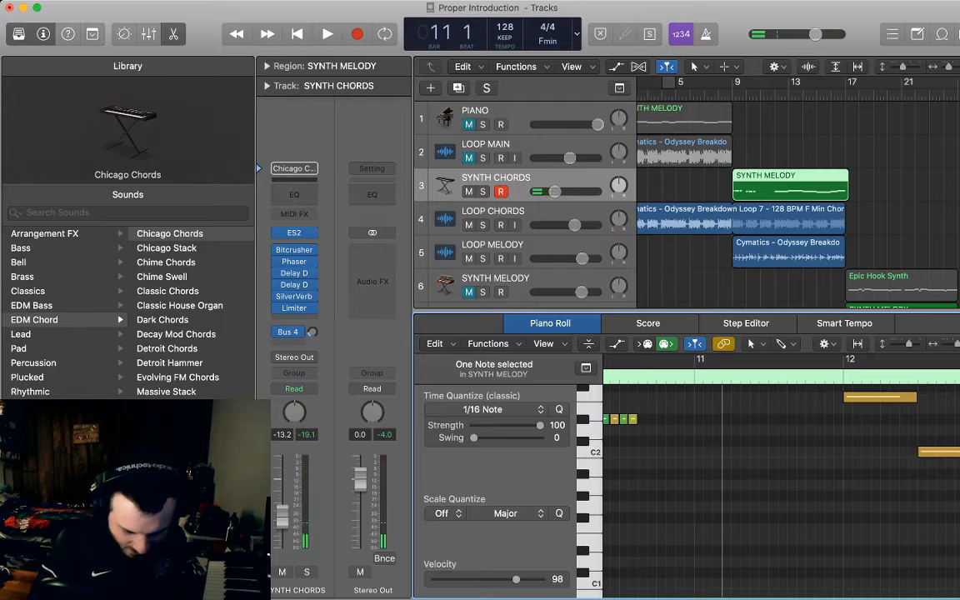
{"action": "key", "text": "super+v"}
{"action": "scroll", "coordinate": [781, 473], "scroll_direction": "up", "scroll_amount": 2}
{"action": "left_click_drag", "start_coordinate": [699, 407], "coordinate": [699, 517]}
Replace the sustained note at bar 12 with pasted short notes at its pitch, and trim the run to eight notes
{"action": "scroll", "coordinate": [699, 517], "scroll_direction": "right", "scroll_amount": 5}
{"action": "scroll", "coordinate": [699, 517], "scroll_direction": "left", "scroll_amount": 1}
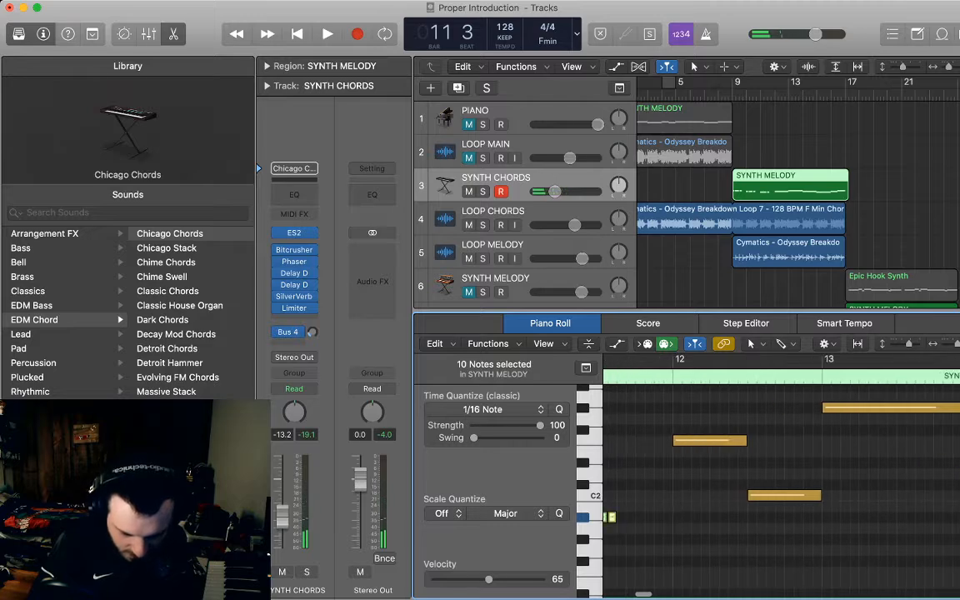
{"action": "left_click", "coordinate": [705, 441]}
{"action": "key", "text": "Delete"}
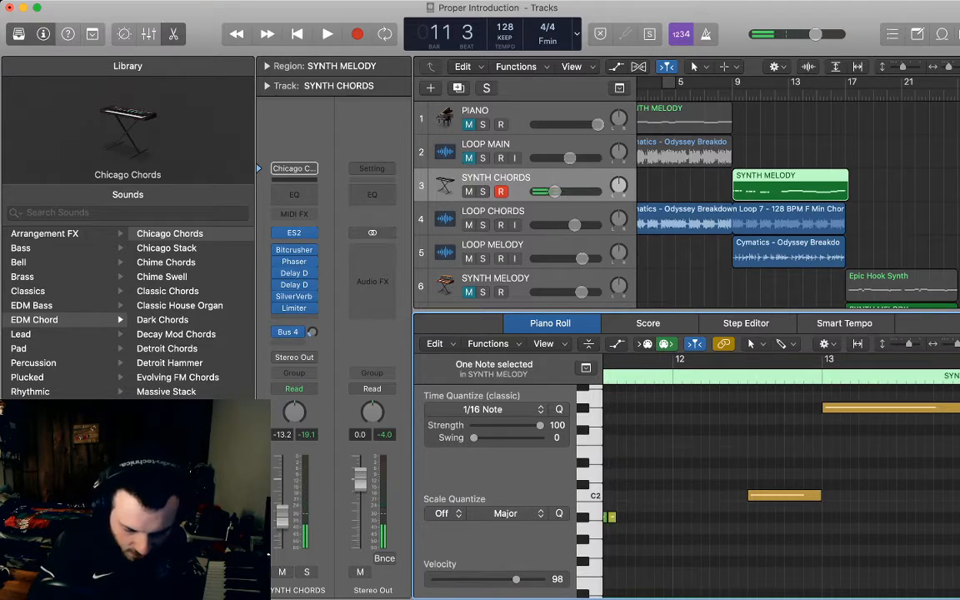
{"action": "key", "text": "super+v"}
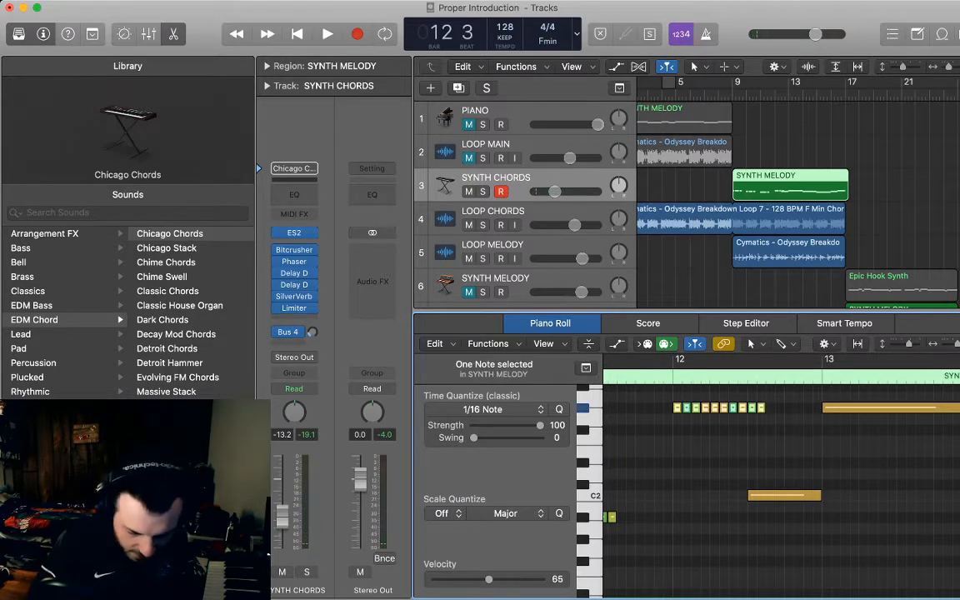
{"action": "left_click_drag", "start_coordinate": [677, 407], "coordinate": [677, 440]}
{"action": "scroll", "coordinate": [782, 492], "scroll_direction": "right", "scroll_amount": 3}
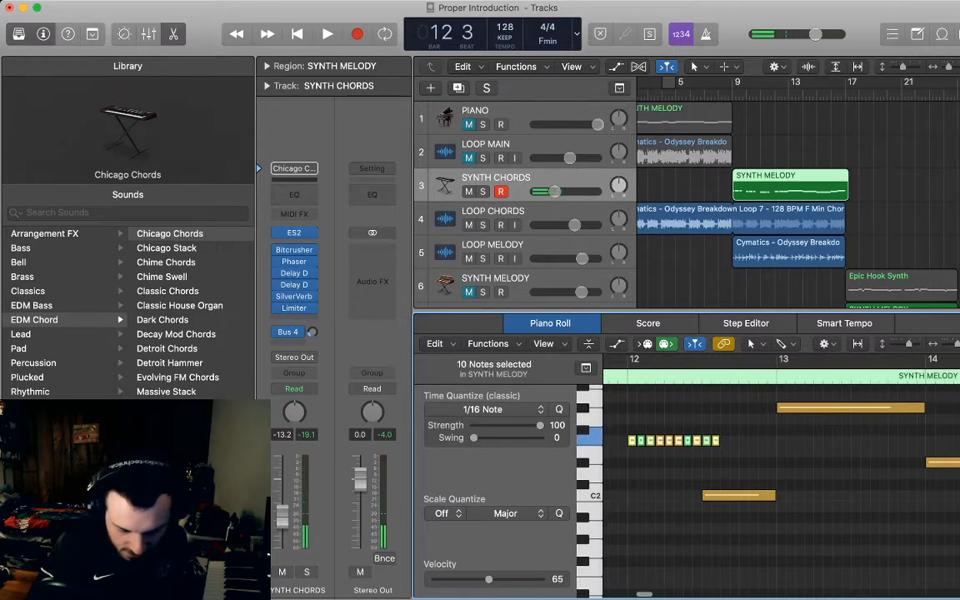
{"action": "mouse_move", "coordinate": [733, 458]}
{"action": "left_mouse_down"}
{"action": "mouse_move", "coordinate": [706, 435]}
{"action": "mouse_move", "coordinate": [619, 425]}
{"action": "left_mouse_up"}
{"action": "key", "text": "Delete"}
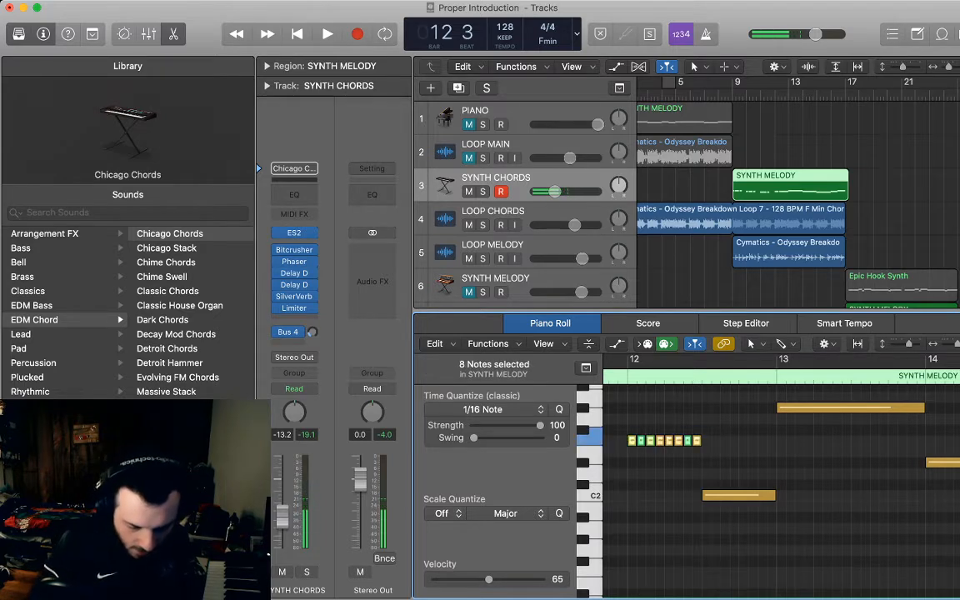
Replace the C2 note in bar 12 with eight short notes and the long note at bar 13 with ten, each run at its note's pitch
{"action": "left_click", "coordinate": [739, 495]}
{"action": "key", "text": "Delete"}
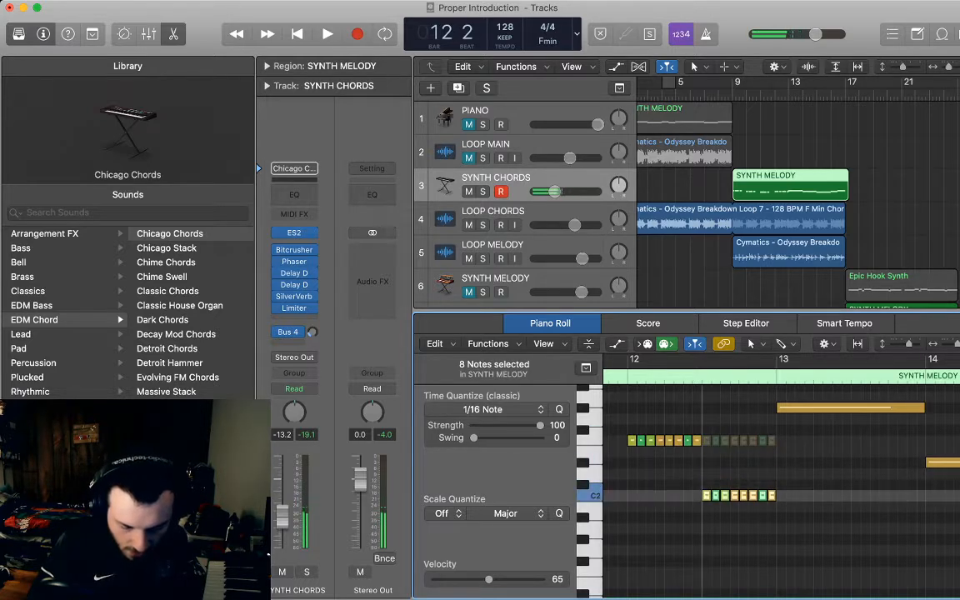
{"action": "scroll", "coordinate": [775, 492], "scroll_direction": "right", "scroll_amount": 4}
{"action": "scroll", "coordinate": [776, 492], "scroll_direction": "left", "scroll_amount": 1}
{"action": "scroll", "coordinate": [775, 492], "scroll_direction": "right", "scroll_amount": 1}
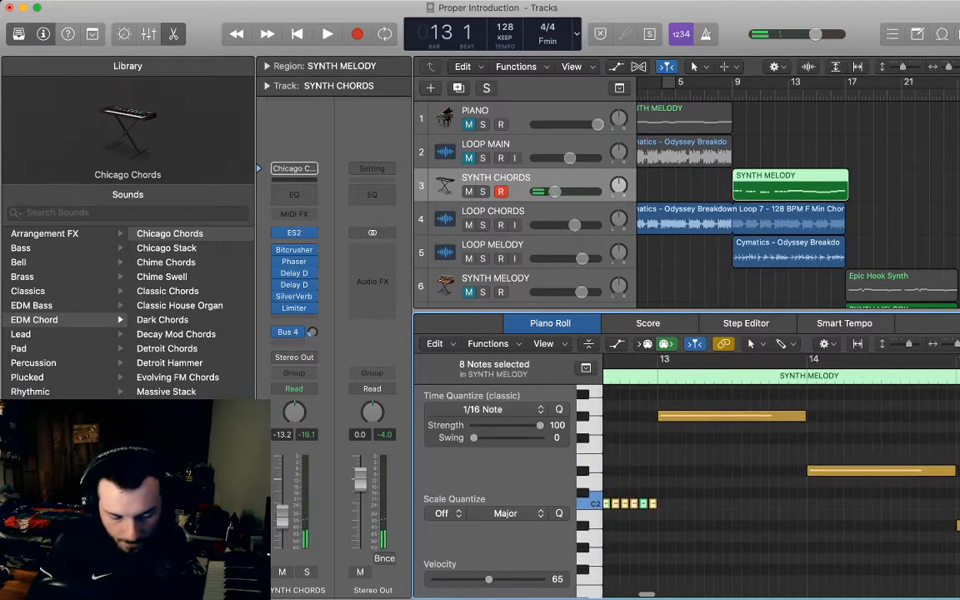
{"action": "scroll", "coordinate": [776, 492], "scroll_direction": "left", "scroll_amount": 5}
{"action": "scroll", "coordinate": [775, 492], "scroll_direction": "up", "scroll_amount": 1}
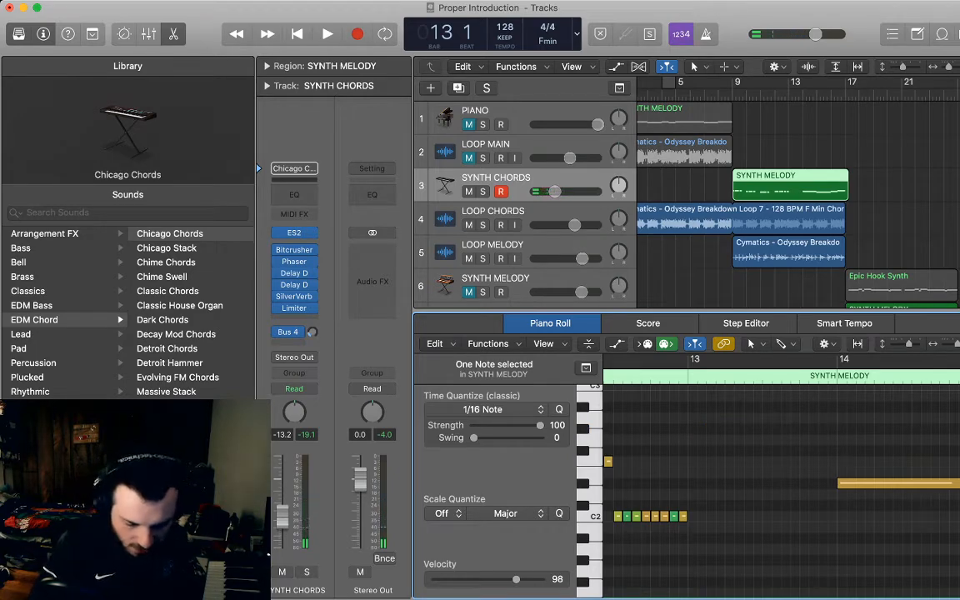
{"action": "key", "text": "super+v"}
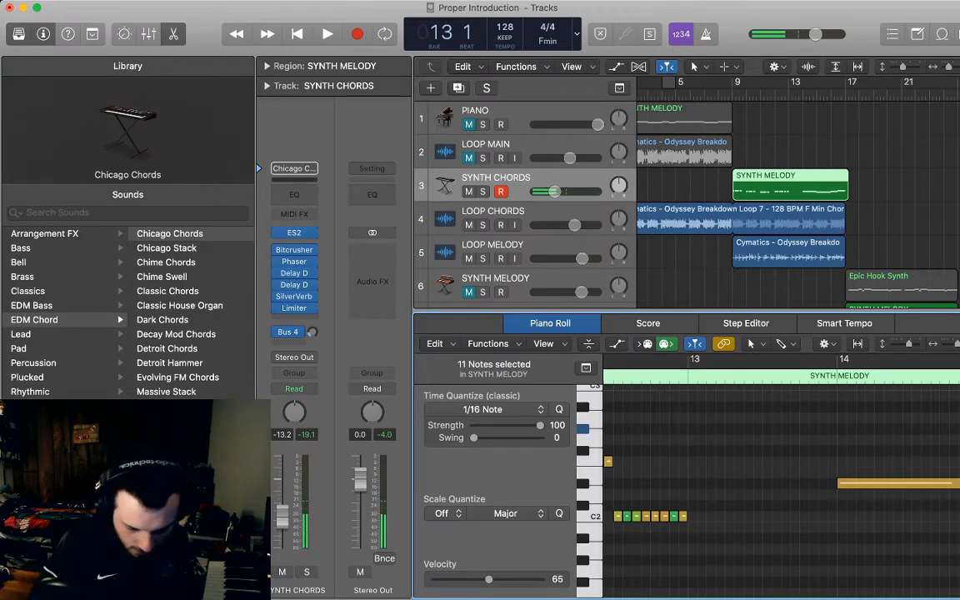
{"action": "left_click_drag", "start_coordinate": [694, 539], "coordinate": [693, 428]}
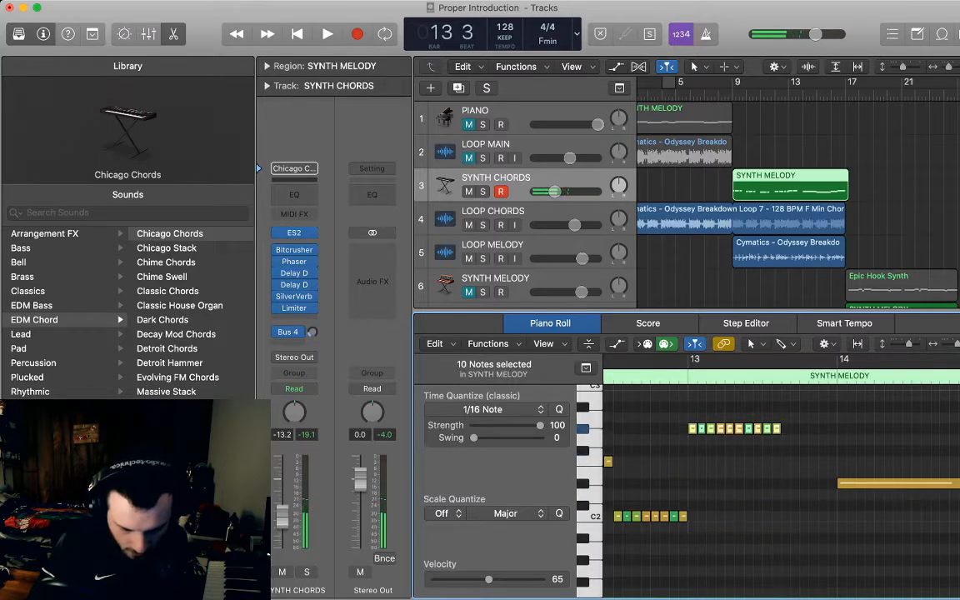
Replace the long note at bar 14 with the ten pasted short notes, raised to the long note's pitch
{"action": "scroll", "coordinate": [693, 429], "scroll_direction": "right", "scroll_amount": 3}
{"action": "scroll", "coordinate": [767, 467], "scroll_direction": "right", "scroll_amount": 2}
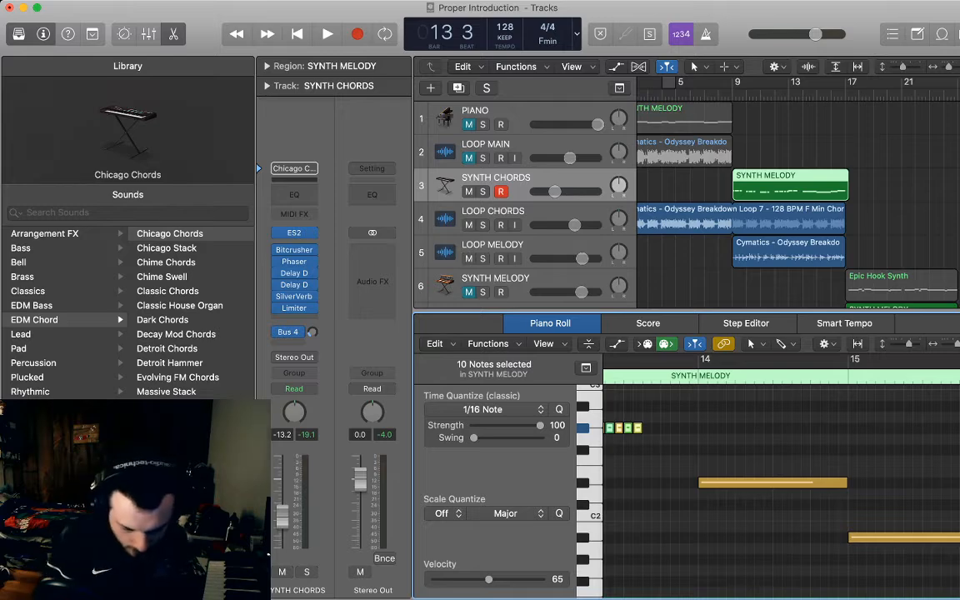
{"action": "scroll", "coordinate": [781, 475], "scroll_direction": "left", "scroll_amount": 2}
{"action": "left_click", "coordinate": [788, 483]}
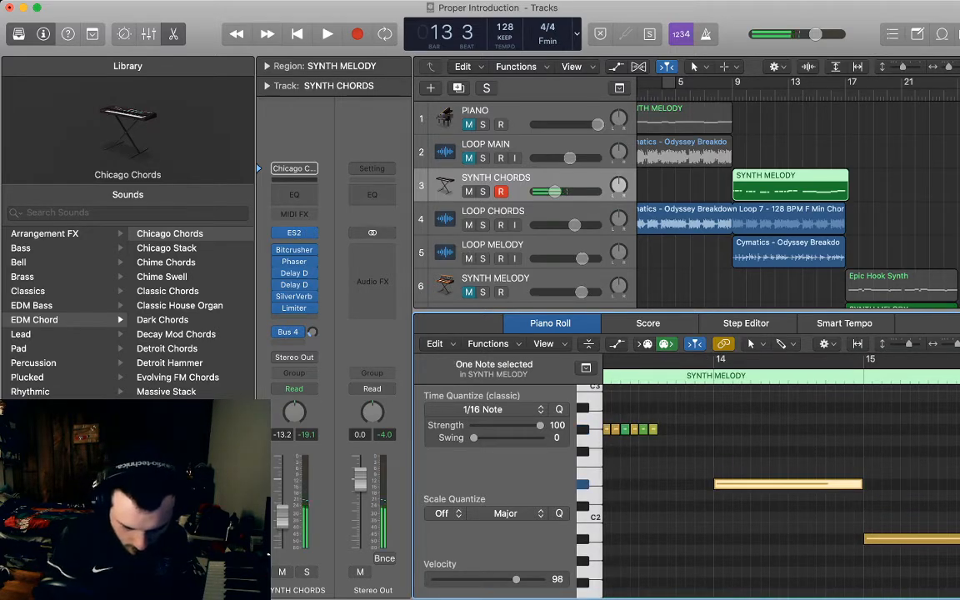
{"action": "key", "text": "Delete"}
{"action": "key", "text": "."}
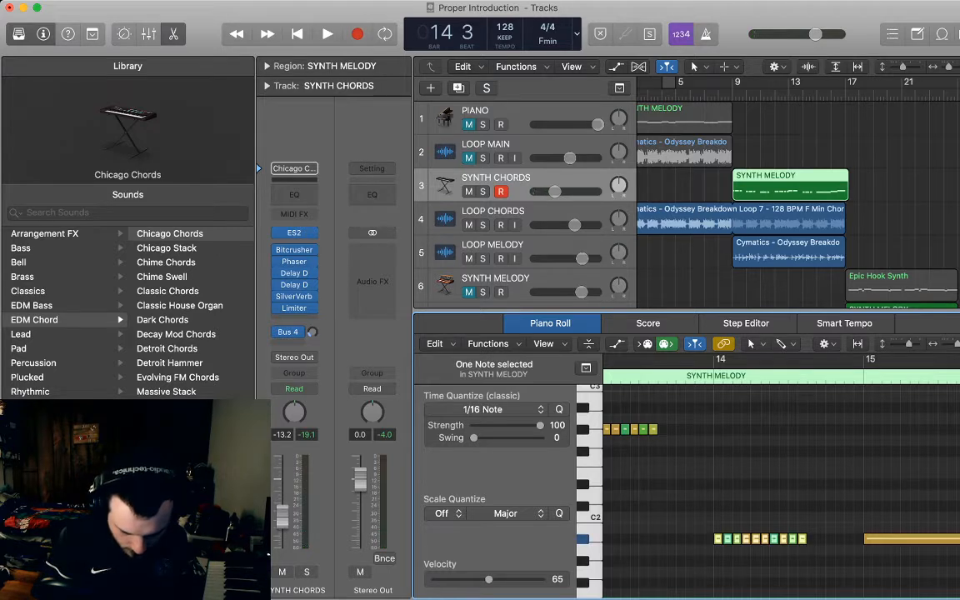
{"action": "left_click_drag", "start_coordinate": [718, 538], "coordinate": [718, 484]}
Extend the bar 14 run to twelve notes by duplicating its last two short notes directly after it
{"action": "scroll", "coordinate": [718, 485], "scroll_direction": "right", "scroll_amount": 5}
{"action": "scroll", "coordinate": [718, 485], "scroll_direction": "right", "scroll_amount": 2}
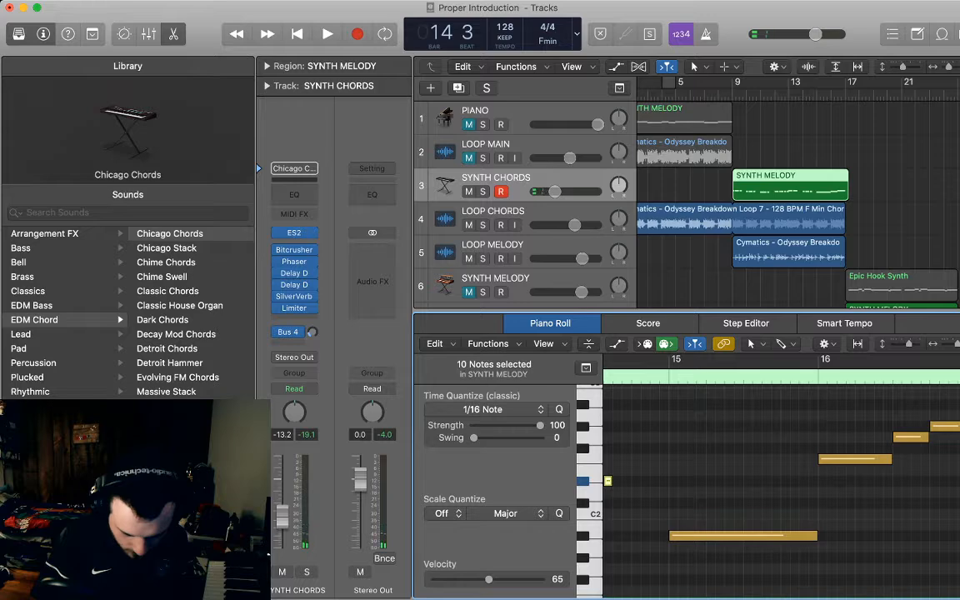
{"action": "left_click", "coordinate": [673, 485]}
{"action": "scroll", "coordinate": [674, 485], "scroll_direction": "left", "scroll_amount": 2}
{"action": "left_click_drag", "start_coordinate": [670, 489], "coordinate": [636, 480]}
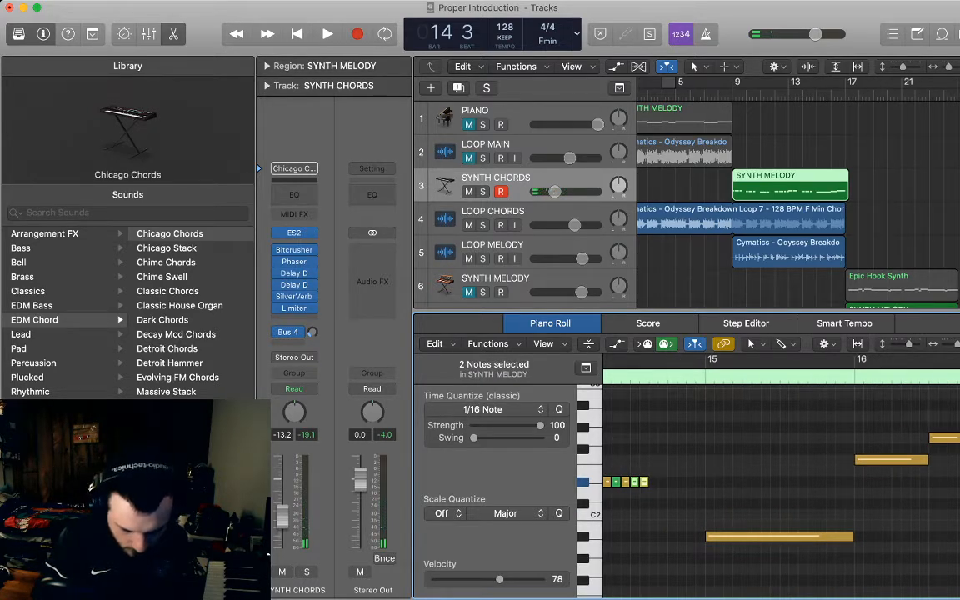
{"action": "key", "text": "super+v"}
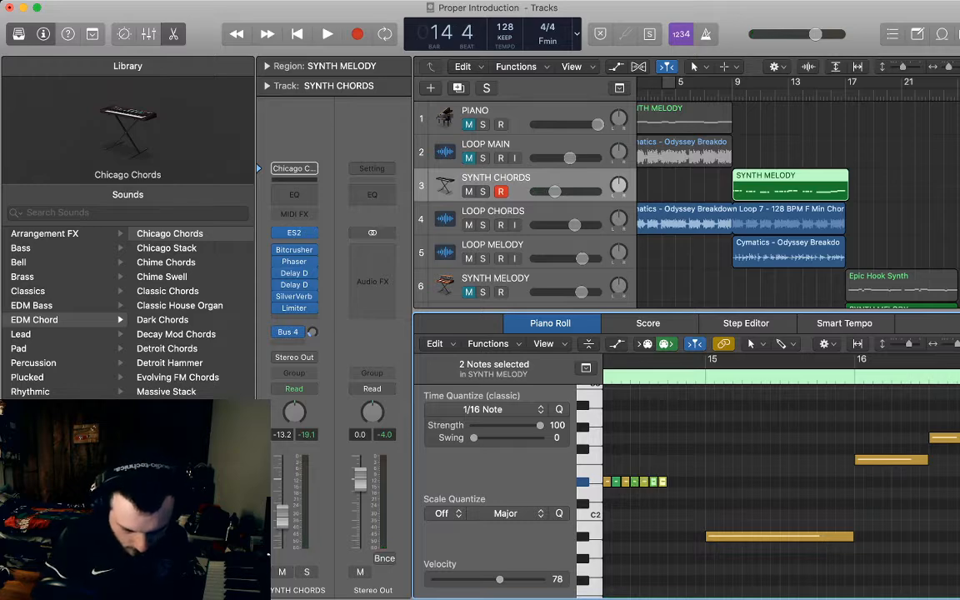
{"action": "left_click", "coordinate": [677, 487]}
Replace the long note at bar 15 with a copy of bar 14's twelve short notes, lowered to C2
{"action": "left_click_drag", "start_coordinate": [821, 567], "coordinate": [804, 538]}
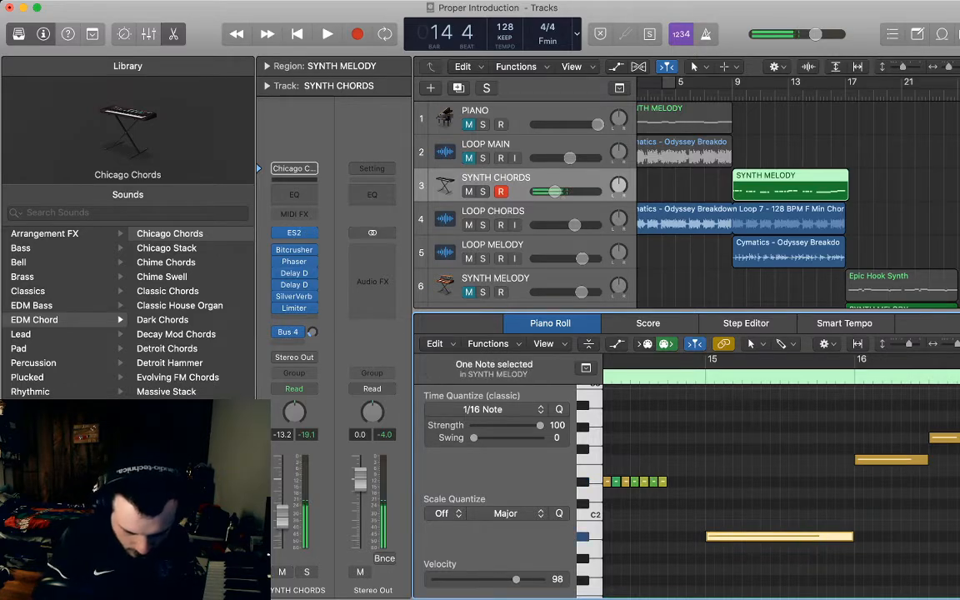
{"action": "key", "text": "BackSpace"}
{"action": "scroll", "coordinate": [804, 538], "scroll_direction": "left", "scroll_amount": 3}
{"action": "left_click_drag", "start_coordinate": [756, 502], "coordinate": [622, 458]}
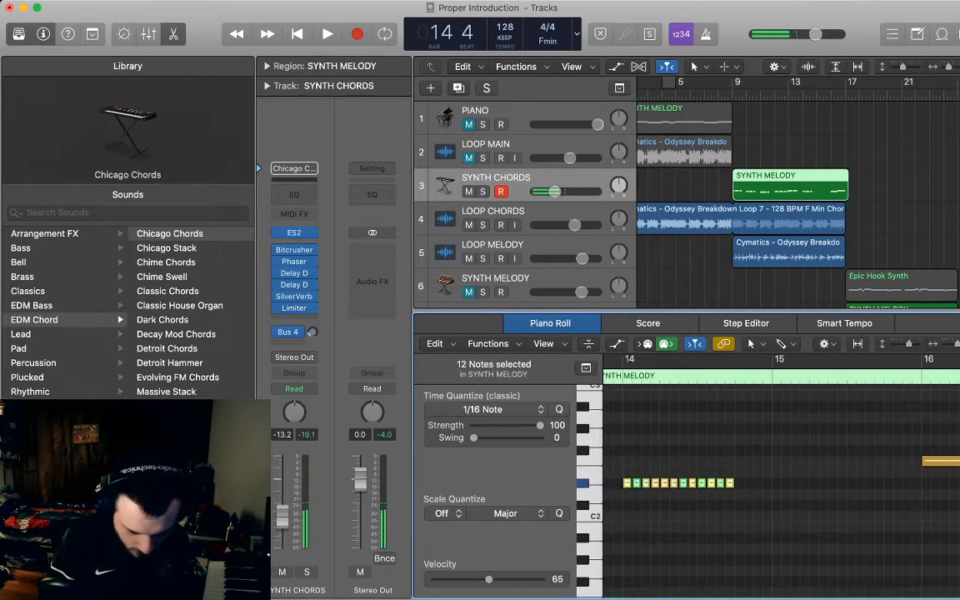
{"action": "key", "text": "super+c"}
{"action": "key", "text": "super+v"}
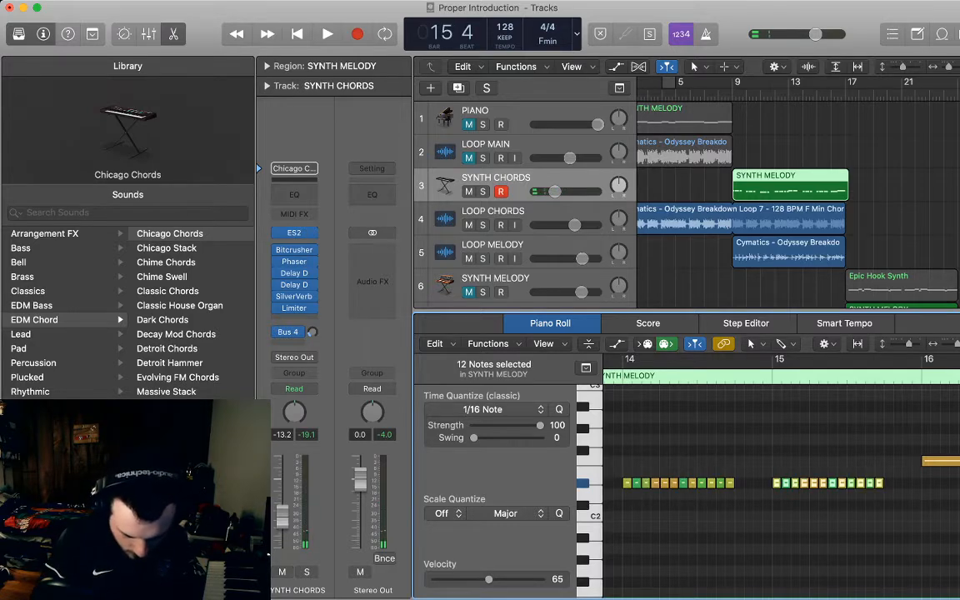
{"action": "left_click_drag", "start_coordinate": [786, 482], "coordinate": [786, 516]}
Check the bar 15 run against the earlier bars and lower it to two semitones below C2
{"action": "scroll", "coordinate": [787, 516], "scroll_direction": "right", "scroll_amount": 4}
{"action": "scroll", "coordinate": [776, 467], "scroll_direction": "right", "scroll_amount": 2}
{"action": "scroll", "coordinate": [775, 467], "scroll_direction": "up", "scroll_amount": 1}
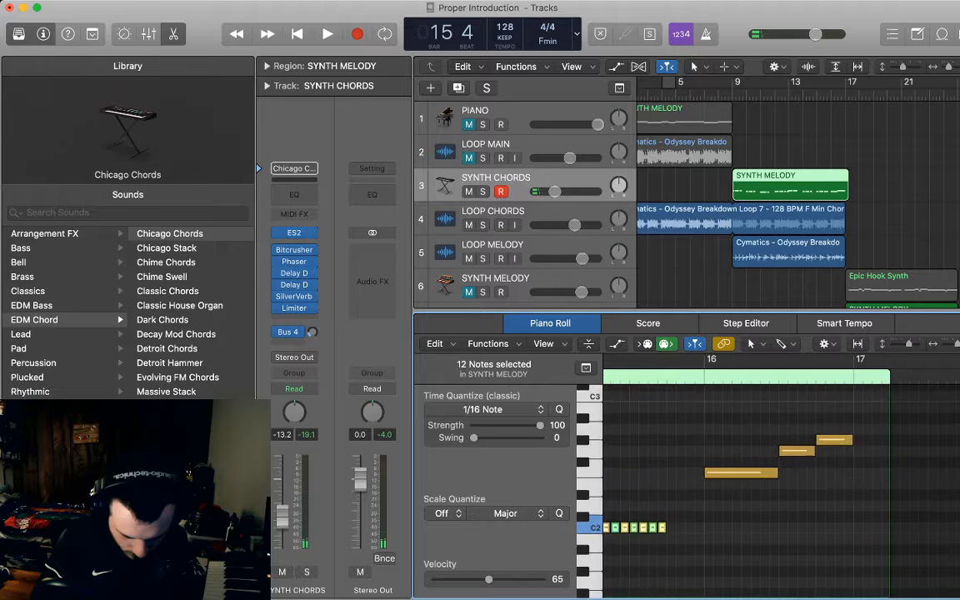
{"action": "scroll", "coordinate": [776, 467], "scroll_direction": "left", "scroll_amount": 8}
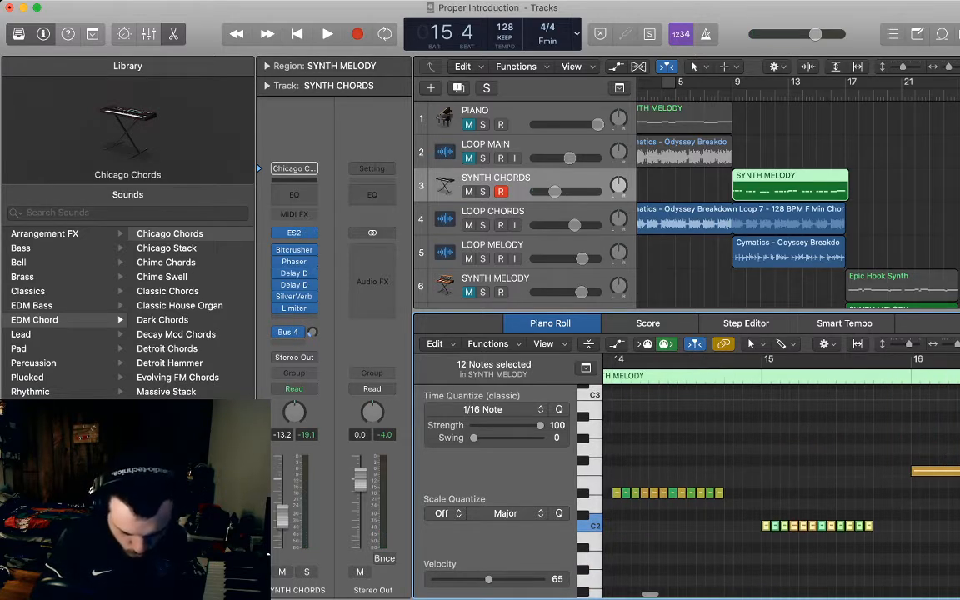
{"action": "scroll", "coordinate": [775, 467], "scroll_direction": "left", "scroll_amount": 13}
{"action": "scroll", "coordinate": [776, 466], "scroll_direction": "left", "scroll_amount": 6}
{"action": "scroll", "coordinate": [776, 467], "scroll_direction": "right", "scroll_amount": 20}
Replace the first sustained note of bar 16 with pasted short notes at its pitch, trimming the run to eight notes
{"action": "left_click", "coordinate": [742, 470]}
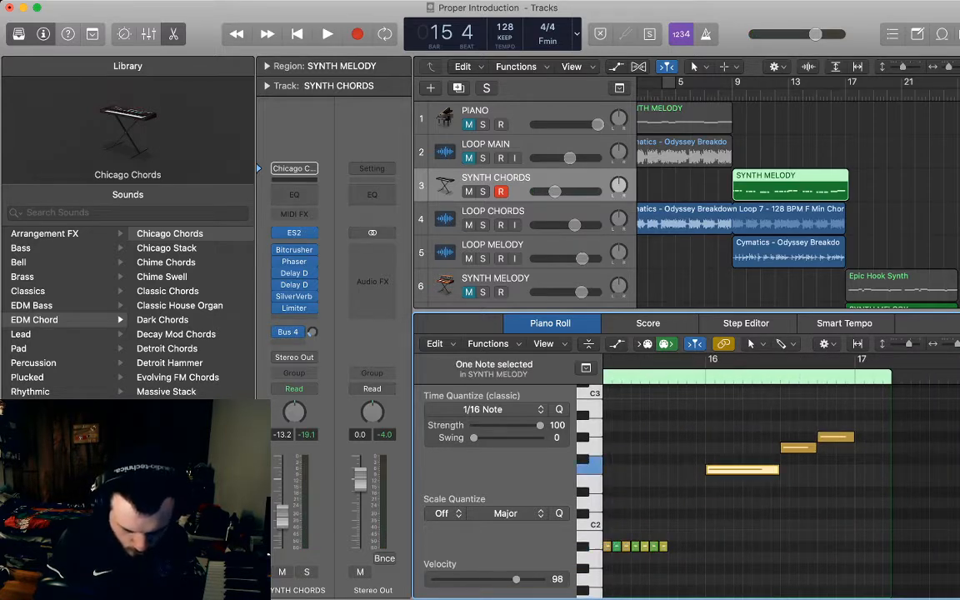
{"action": "key", "text": "Delete"}
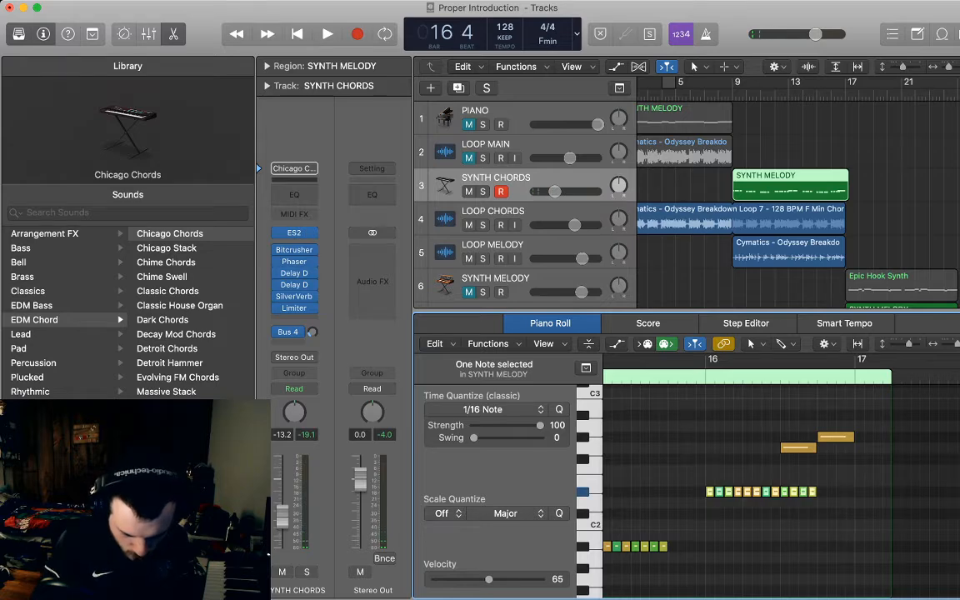
{"action": "left_click_drag", "start_coordinate": [766, 492], "coordinate": [766, 470]}
{"action": "left_click", "coordinate": [766, 509]}
{"action": "left_click_drag", "start_coordinate": [831, 484], "coordinate": [783, 466]}
{"action": "key", "text": "Delete"}
Replace the second sustained note in bar 16 with pasted short notes at its pitch, keeping only four of them
{"action": "left_click", "coordinate": [798, 448]}
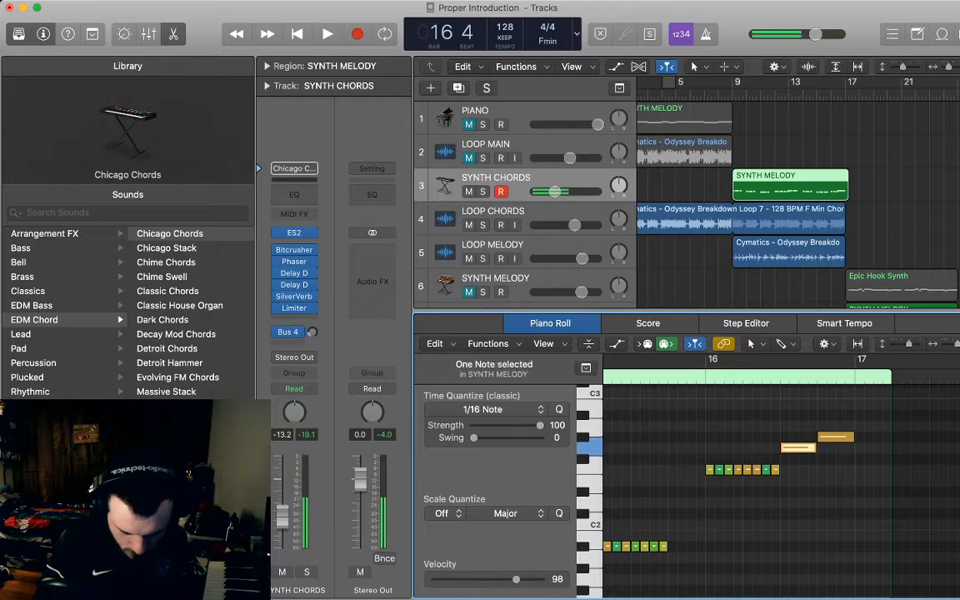
{"action": "key", "text": "Delete"}
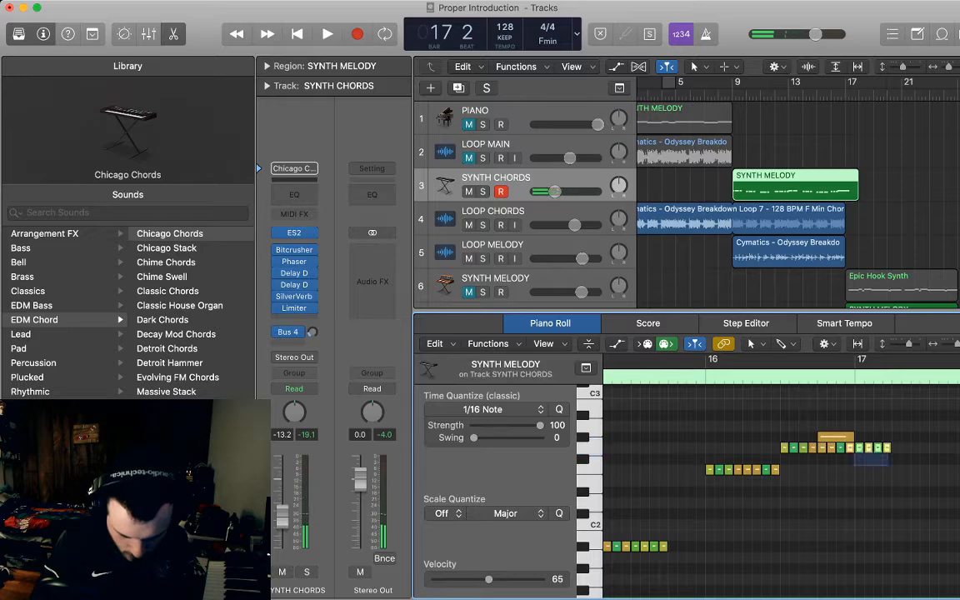
{"action": "left_click_drag", "start_coordinate": [888, 466], "coordinate": [825, 450]}
{"action": "key", "text": "Delete"}
Replace the last sustained note of bar 16 with four short notes at its pitch, and trim the region's end to bar 17
{"action": "left_click", "coordinate": [836, 437]}
{"action": "key", "text": "Delete"}
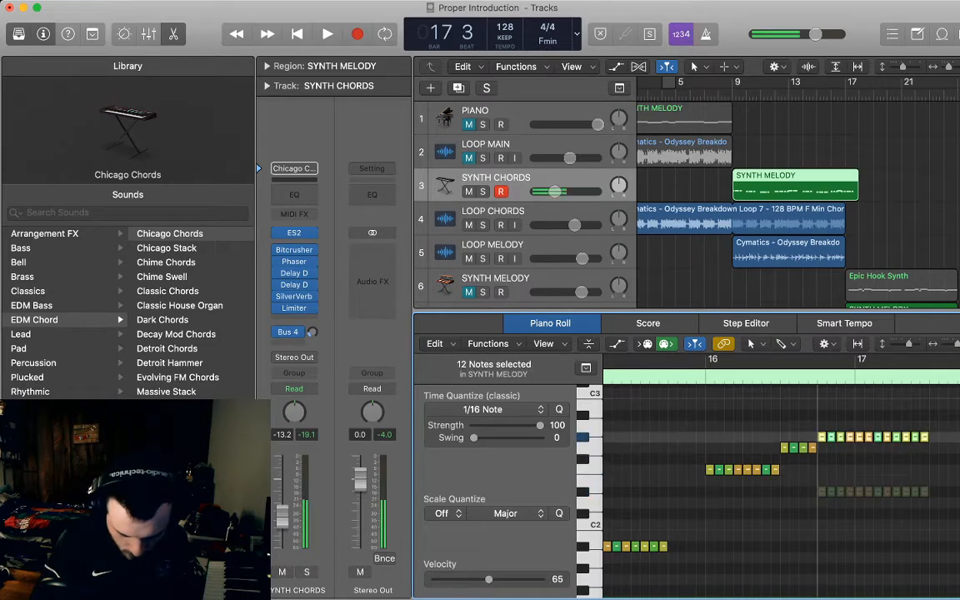
{"action": "left_click_drag", "start_coordinate": [933, 458], "coordinate": [863, 411]}
{"action": "key", "text": "Delete"}
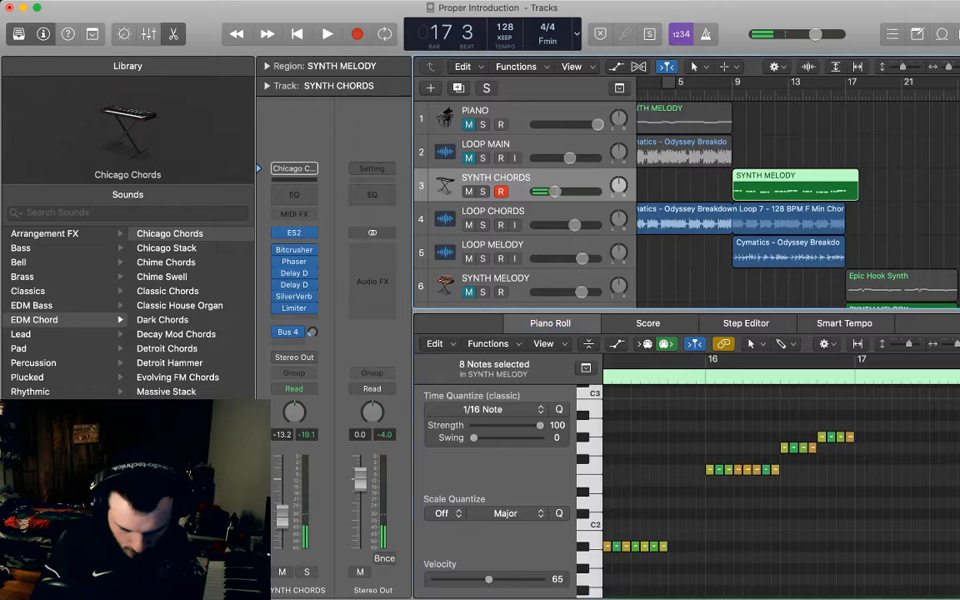
{"action": "key", "text": "space"}
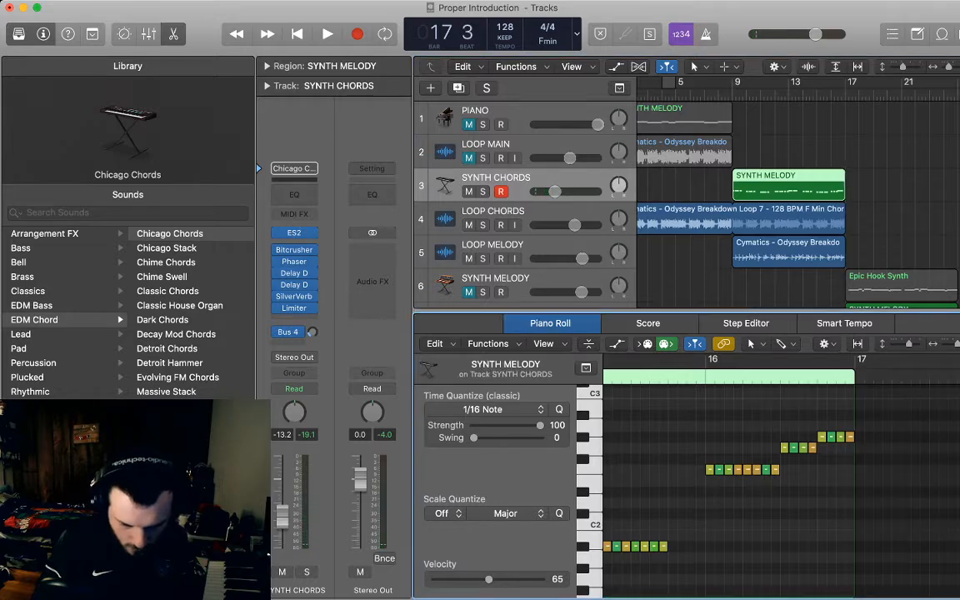
With the piano roll closed, play the arrangement from bar 9 and raise the SYNTH CHORDS volume to -10.6 dB
{"action": "key", "text": "Return"}
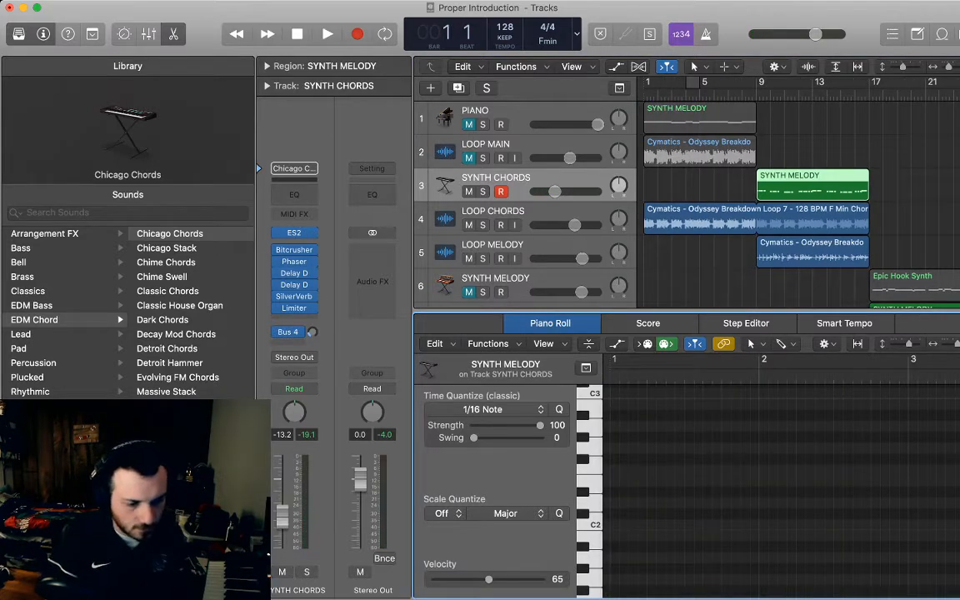
{"action": "key", "text": "p"}
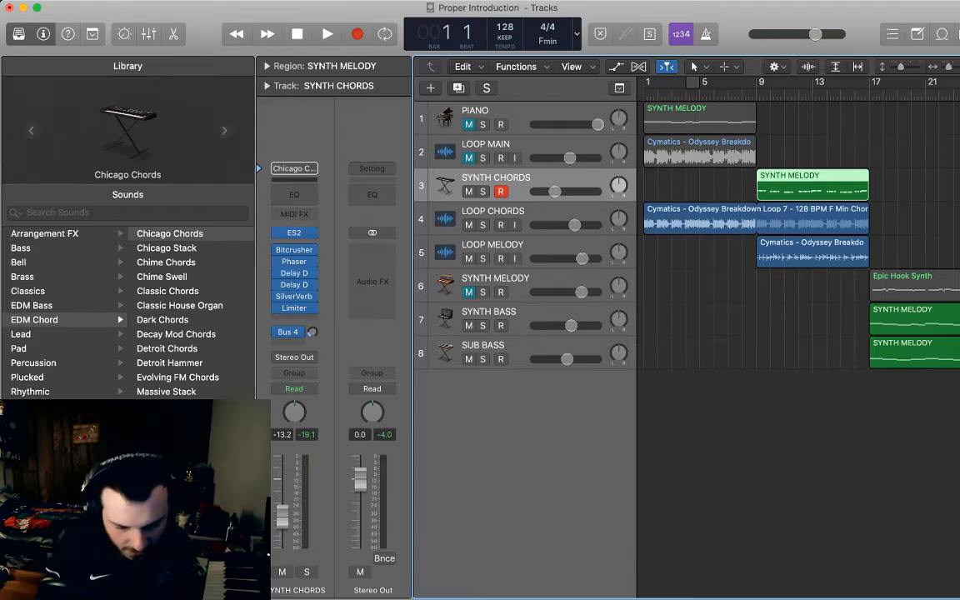
{"action": "key", "text": "alt+shift+d"}
{"action": "key", "text": "shift+period"}
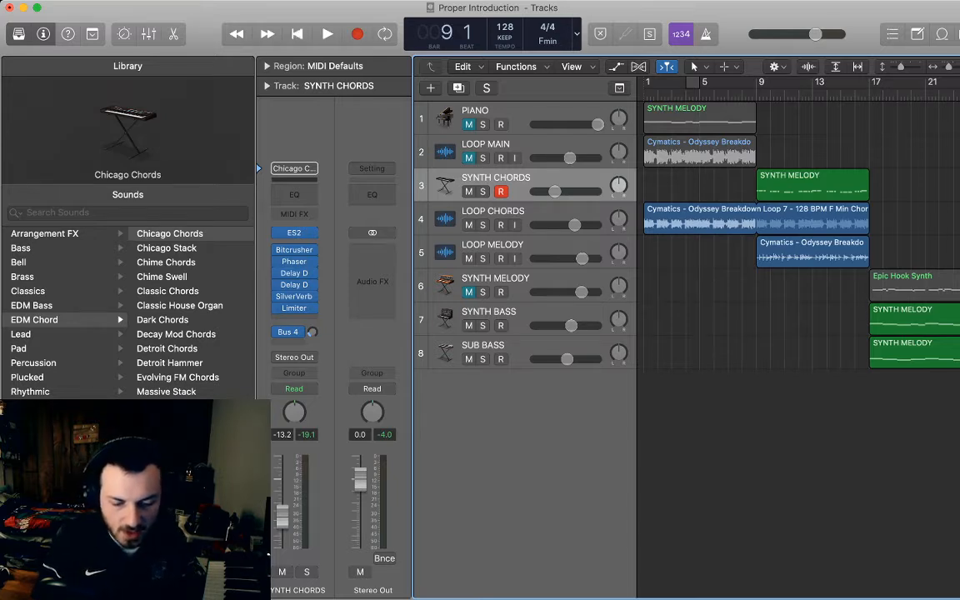
{"action": "key", "text": "space"}
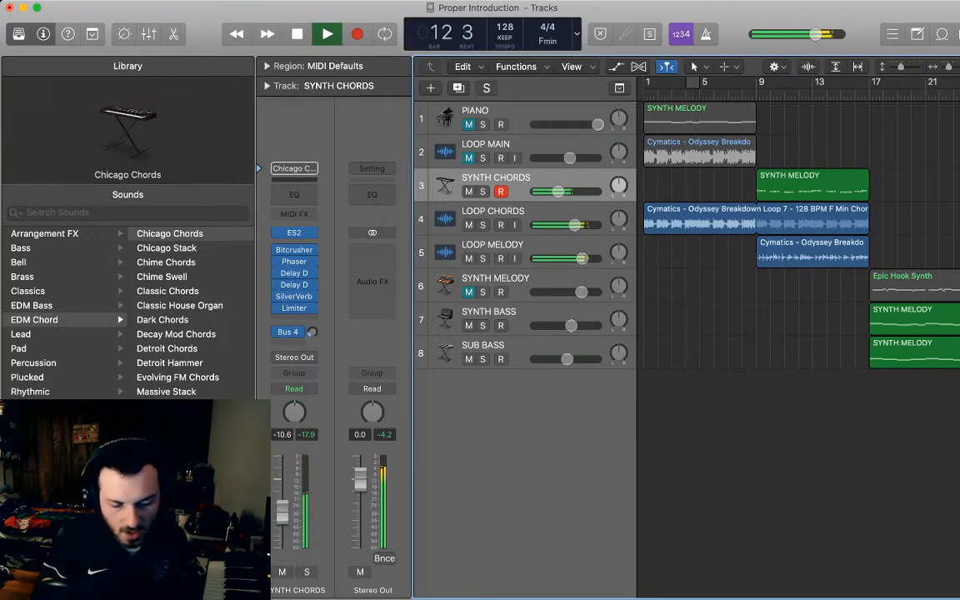
{"action": "key", "text": "space"}
Solo LOOP CHORDS and SYNTH CHORDS and play from bar 9, toggling the SYNTH CHORDS solo off and on to compare them
{"action": "left_click", "coordinate": [700, 120]}
{"action": "key", "text": "super+c"}
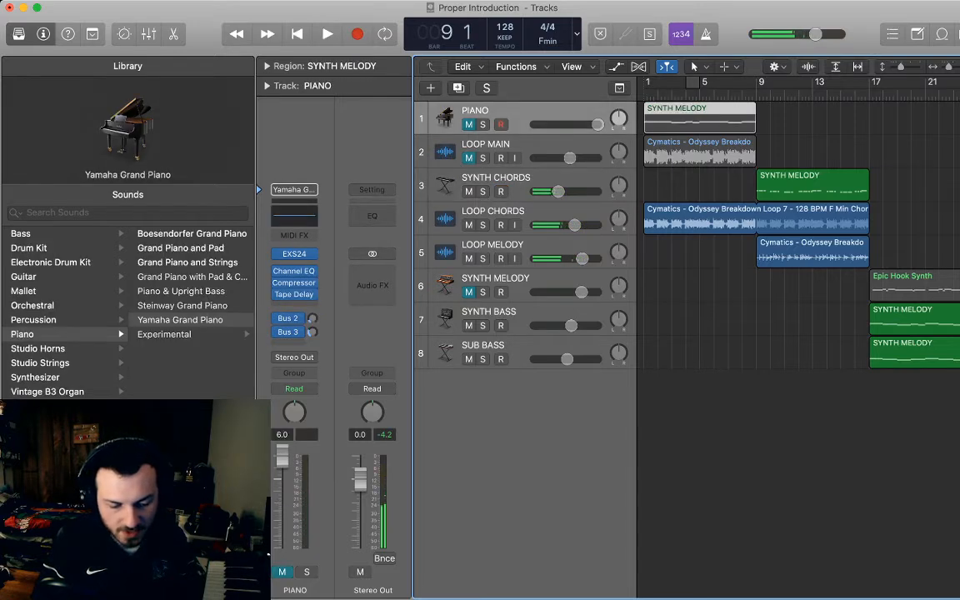
{"action": "left_click", "coordinate": [496, 177]}
{"action": "left_click", "coordinate": [482, 225]}
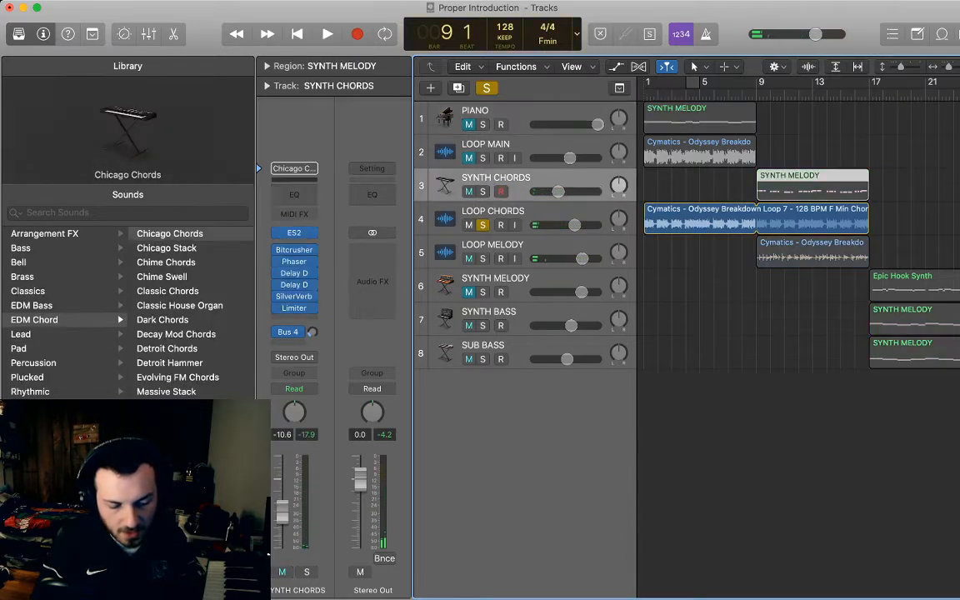
{"action": "left_click", "coordinate": [483, 192]}
{"action": "key", "text": "space"}
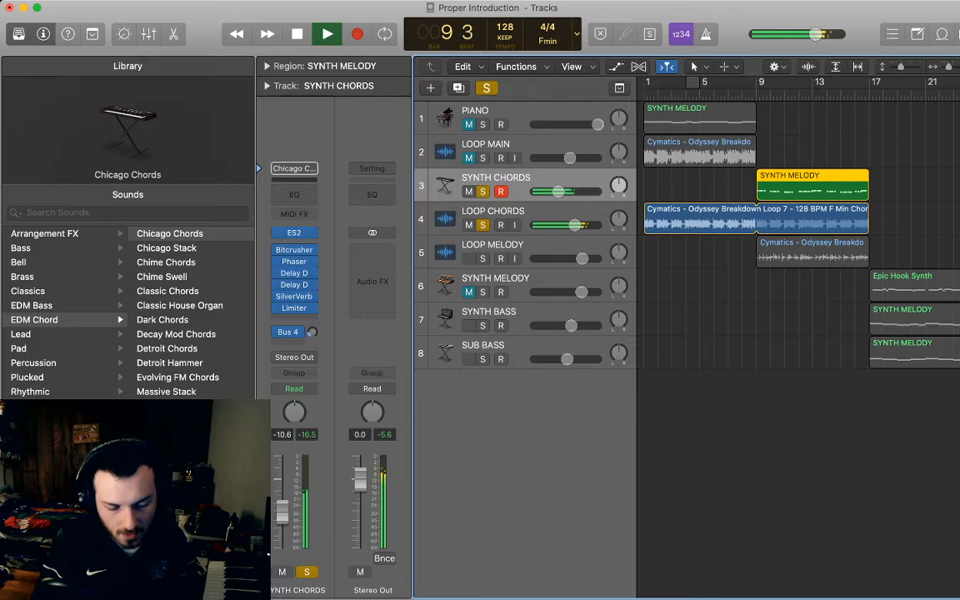
{"action": "key", "text": "s"}
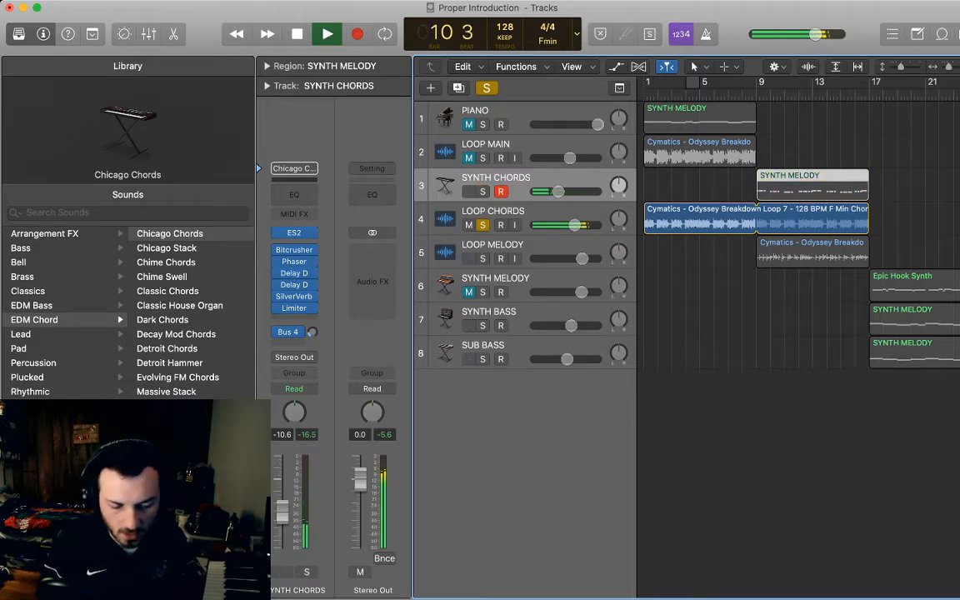
{"action": "key", "text": "s"}
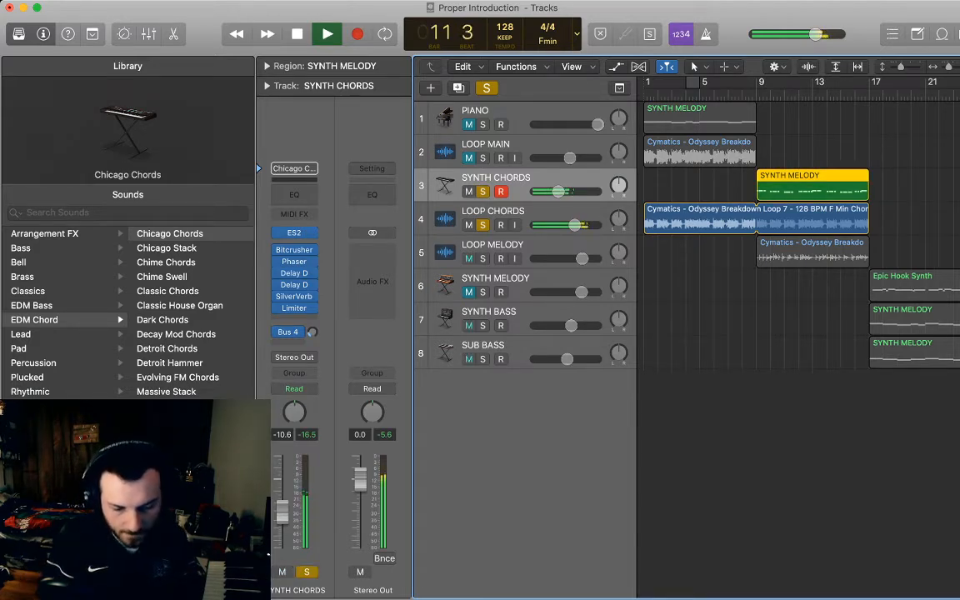
{"action": "key", "text": "space"}
Transpose all notes of the SYNTH CHORDS region up one octave
{"action": "key", "text": "p"}
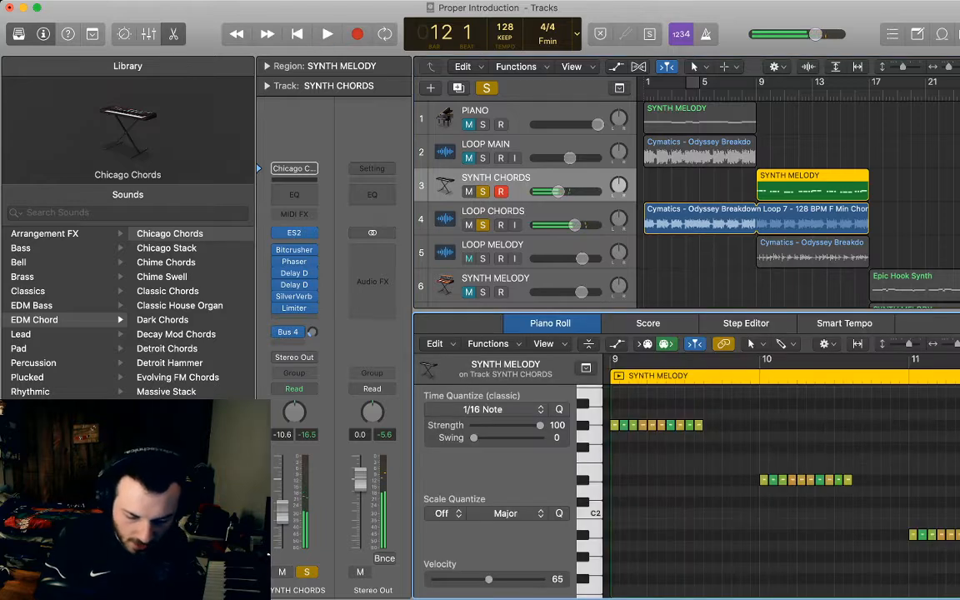
{"action": "key", "text": "super+Left"}
{"action": "key", "text": "super+Left"}
{"action": "scroll", "coordinate": [782, 492], "scroll_direction": "right", "scroll_amount": 6}
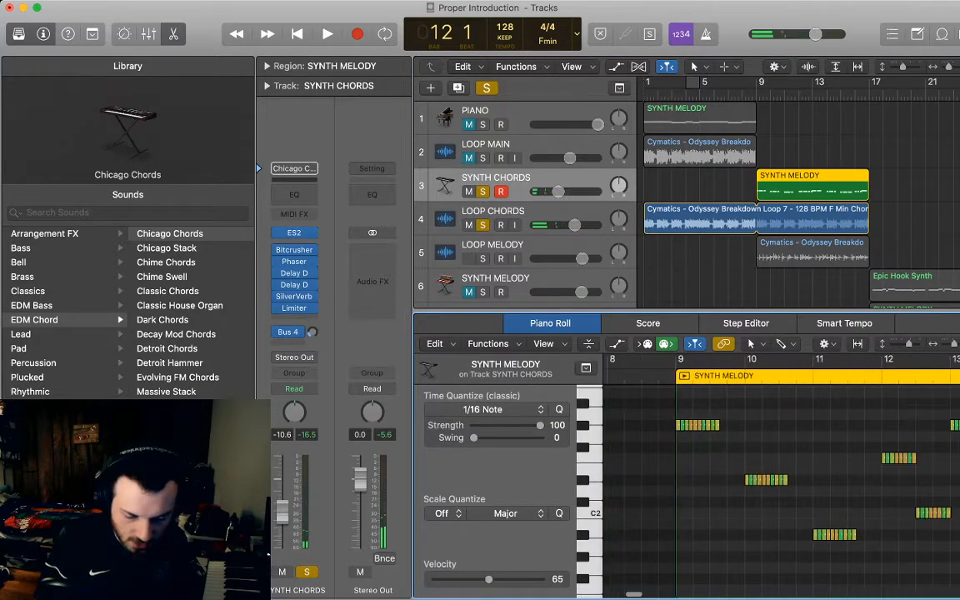
{"action": "left_click_drag", "start_coordinate": [957, 563], "coordinate": [582, 372]}
{"action": "scroll", "coordinate": [782, 492], "scroll_direction": "right", "scroll_amount": 5}
{"action": "scroll", "coordinate": [782, 492], "scroll_direction": "up", "scroll_amount": 2}
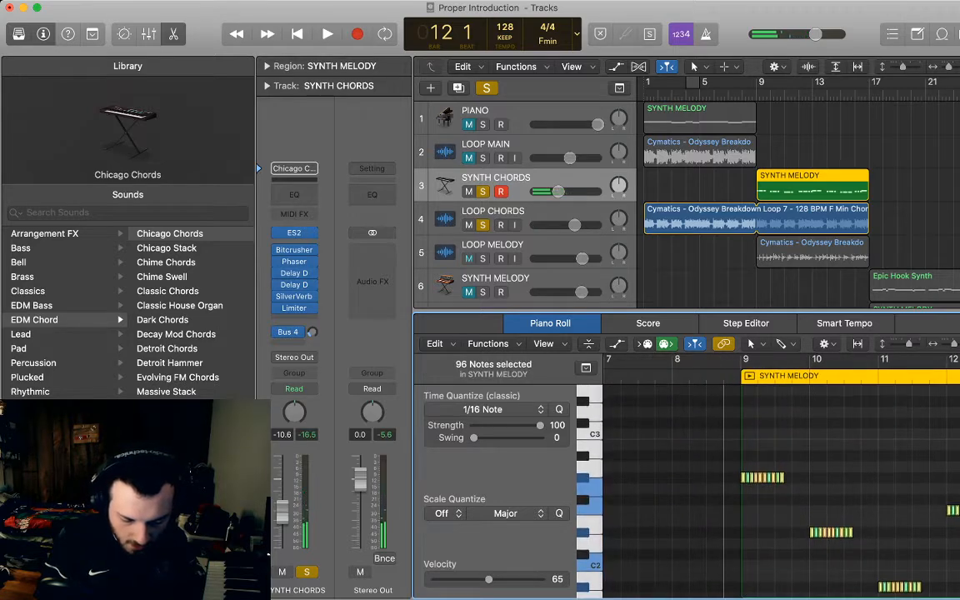
{"action": "scroll", "coordinate": [781, 490], "scroll_direction": "up", "scroll_amount": 3}
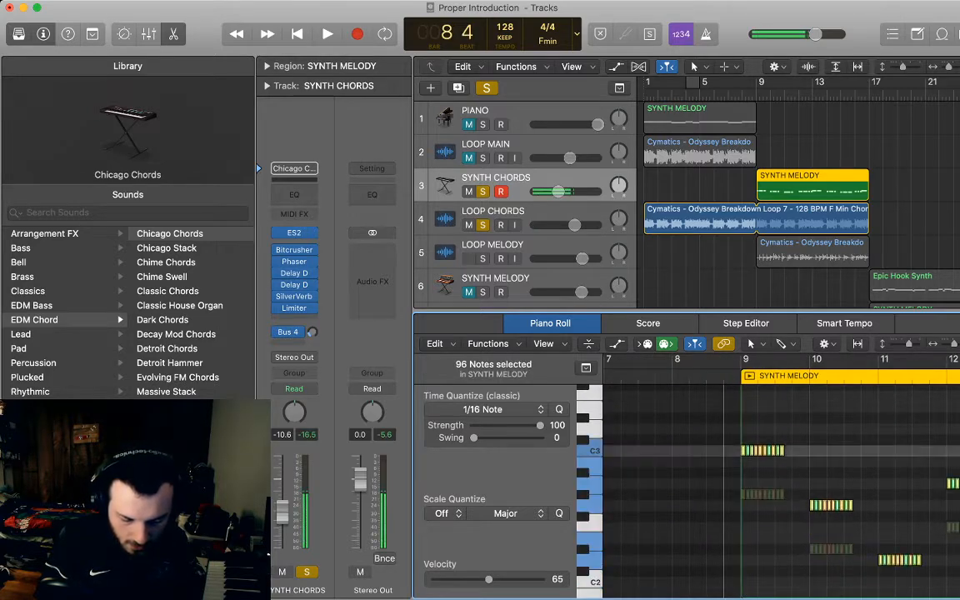
{"action": "left_click_drag", "start_coordinate": [748, 376], "coordinate": [748, 453]}
Play the chord parts from bar 9, lower the SYNTH CHORDS volume to -11.6 dB, and close the piano roll
{"action": "key", "text": "space"}
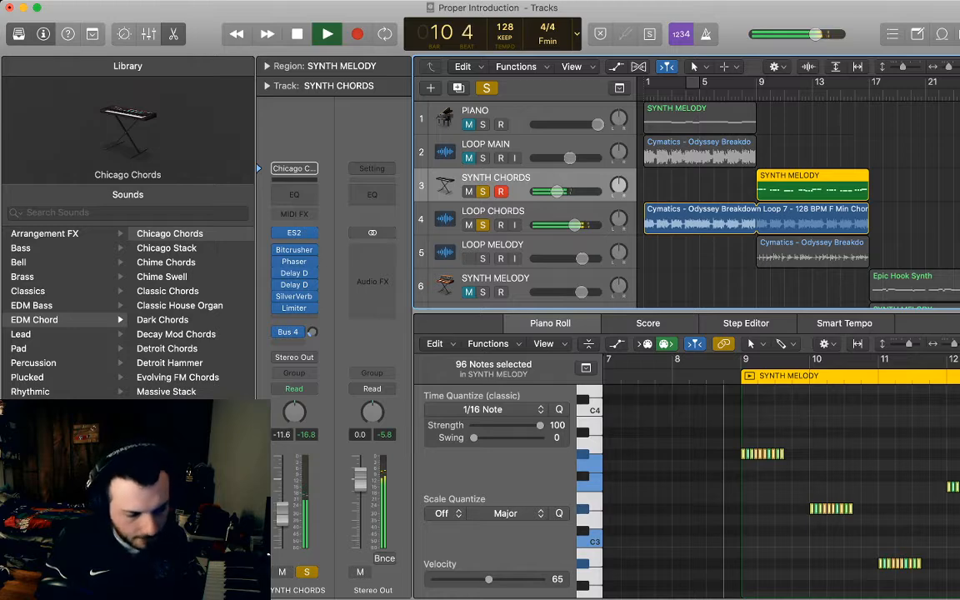
{"action": "key", "text": "p"}
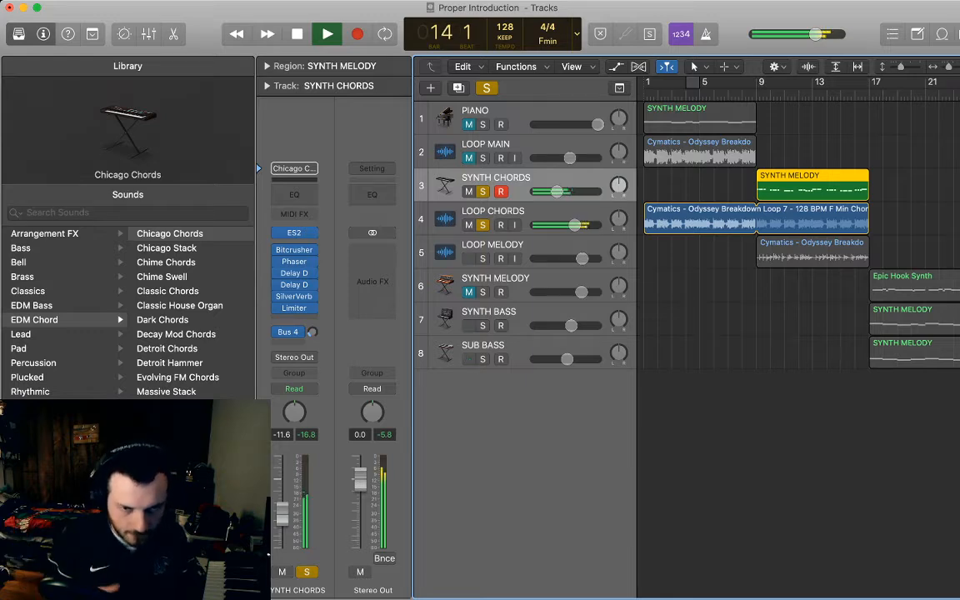
{"action": "left_click", "coordinate": [799, 450]}
{"action": "scroll", "coordinate": [799, 334], "scroll_direction": "right", "scroll_amount": 3}
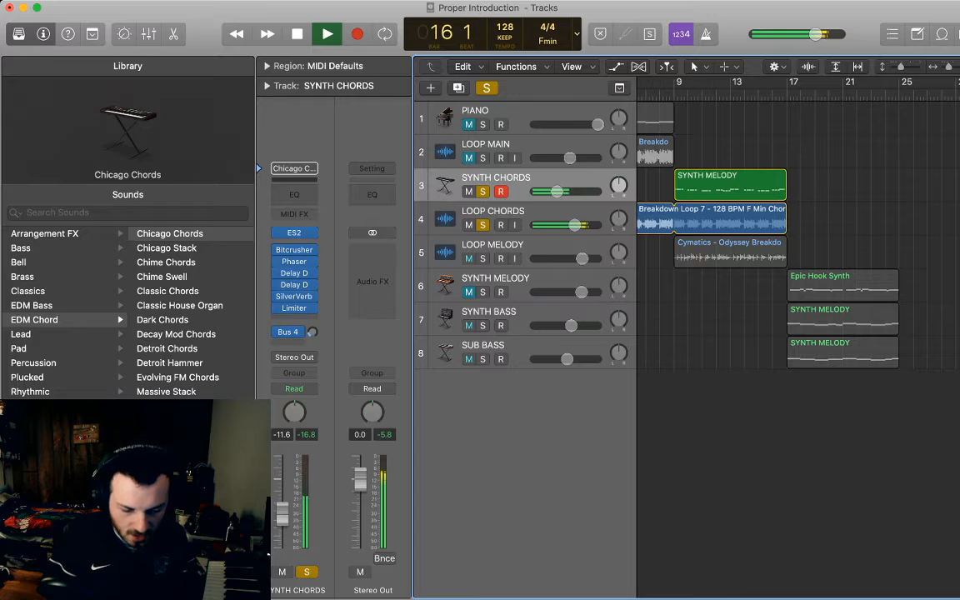
{"action": "key", "text": "space"}
Add LOOP MELODY to the soloed tracks and loop the SYNTH CHORDS, LOOP CHORDS and LOOP MELODY regions out to bar 25
{"action": "left_click", "coordinate": [731, 251], "text": "shift"}
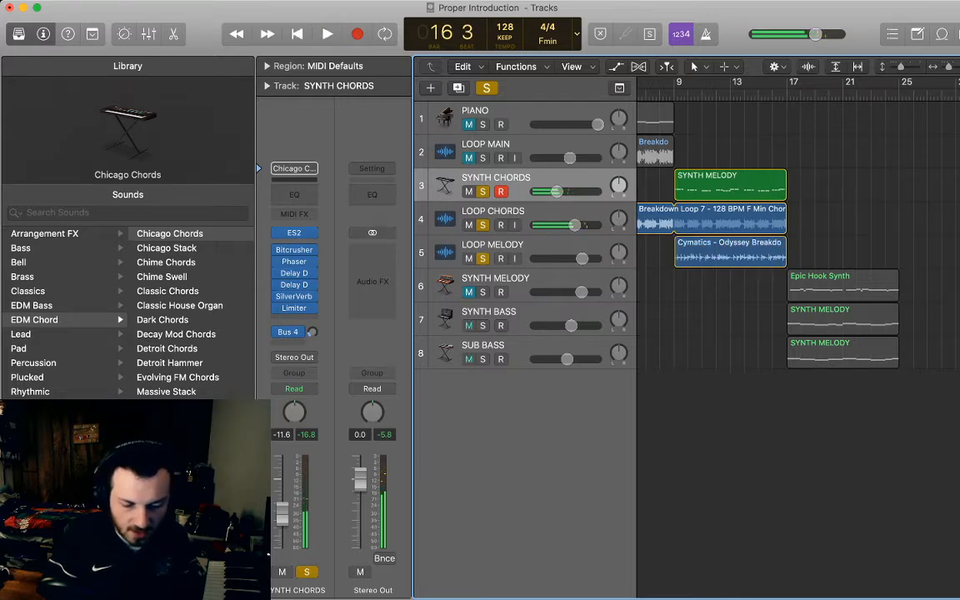
{"action": "key", "text": "space"}
{"action": "left_click_drag", "start_coordinate": [805, 179], "coordinate": [899, 244]}
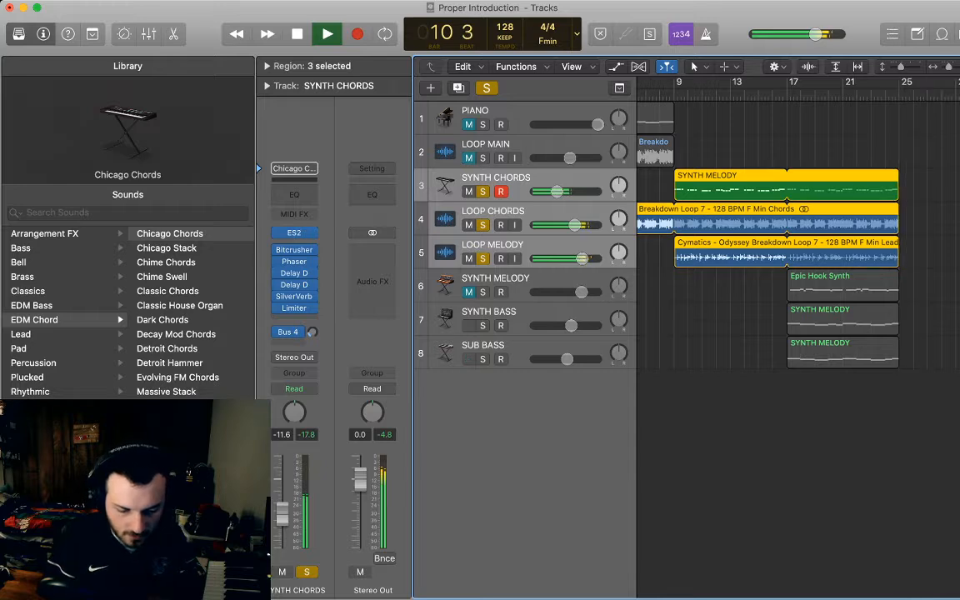
{"action": "left_click", "coordinate": [921, 284]}
Listen to the soloed synth chords, chord loop and melody loop through bar 16, and stop playback
{"action": "scroll", "coordinate": [799, 267], "scroll_direction": "right", "scroll_amount": 4}
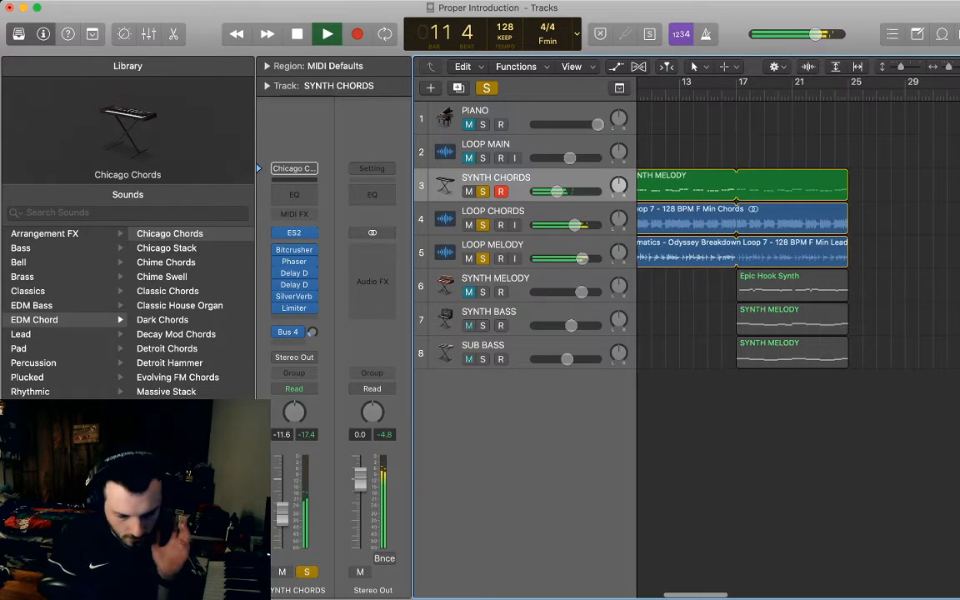
{"action": "scroll", "coordinate": [799, 267], "scroll_direction": "left", "scroll_amount": 3}
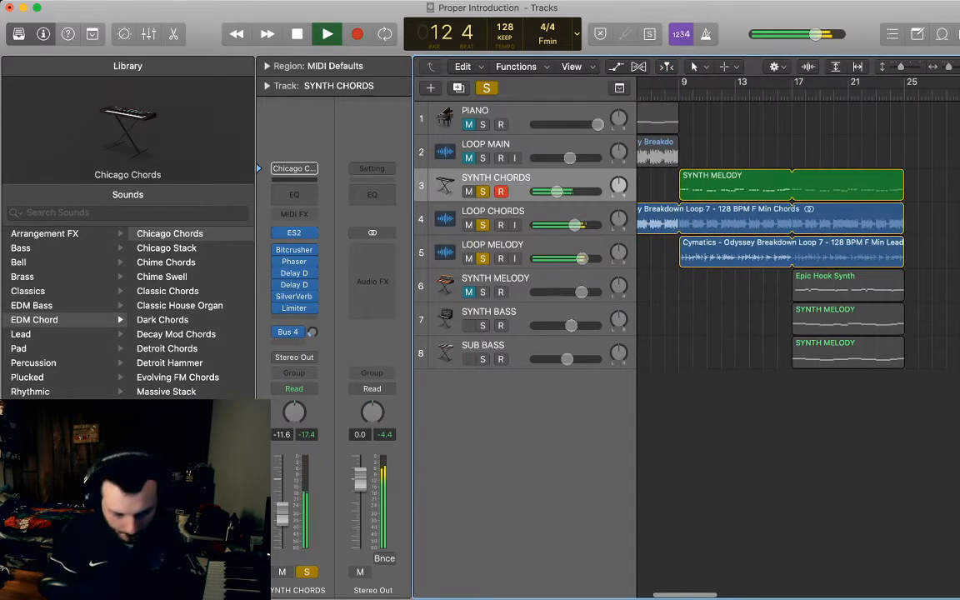
{"action": "scroll", "coordinate": [799, 267], "scroll_direction": "left", "scroll_amount": 3}
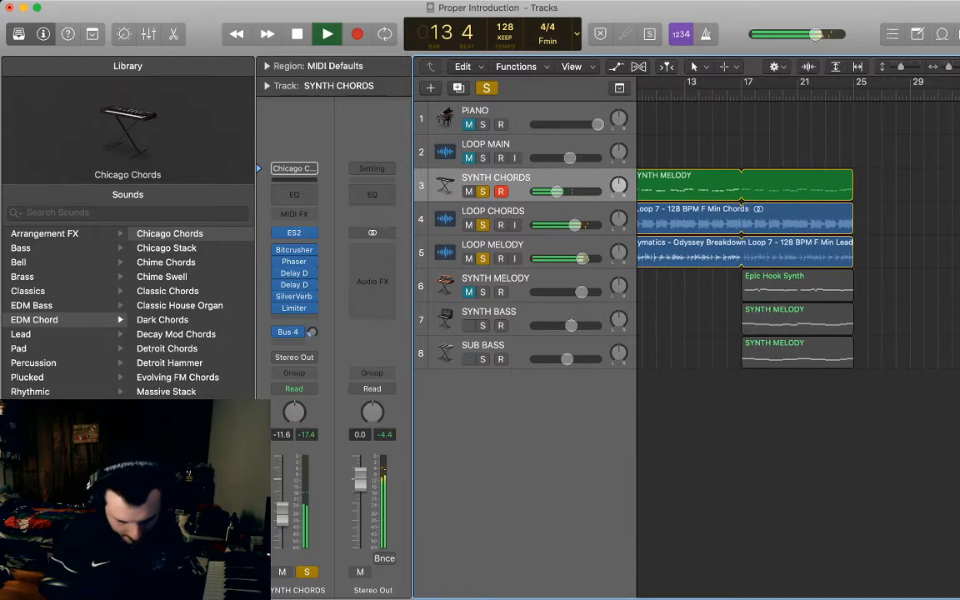
{"action": "scroll", "coordinate": [799, 267], "scroll_direction": "left", "scroll_amount": 4}
{"action": "scroll", "coordinate": [798, 267], "scroll_direction": "right", "scroll_amount": 1}
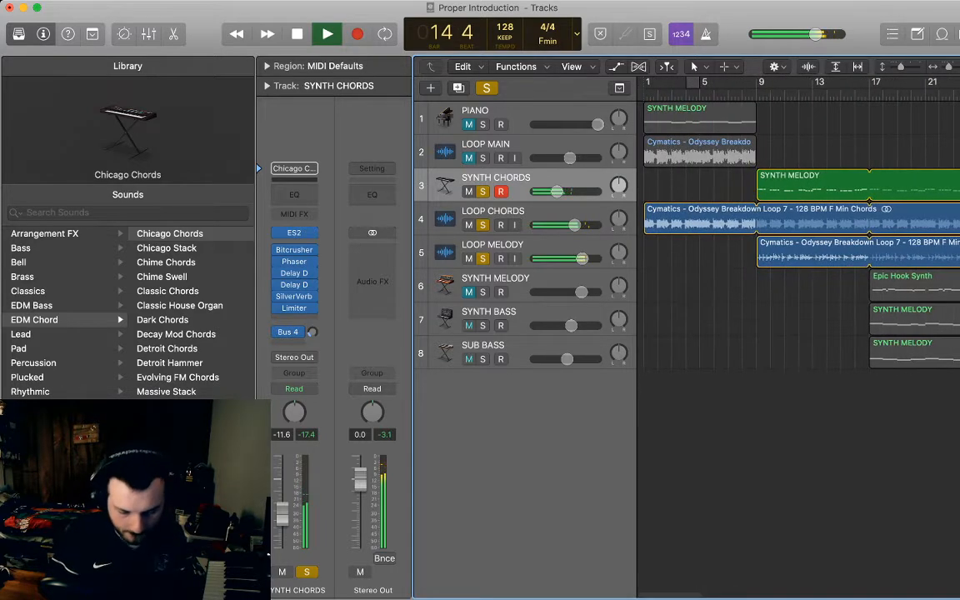
{"action": "scroll", "coordinate": [799, 267], "scroll_direction": "right", "scroll_amount": 4}
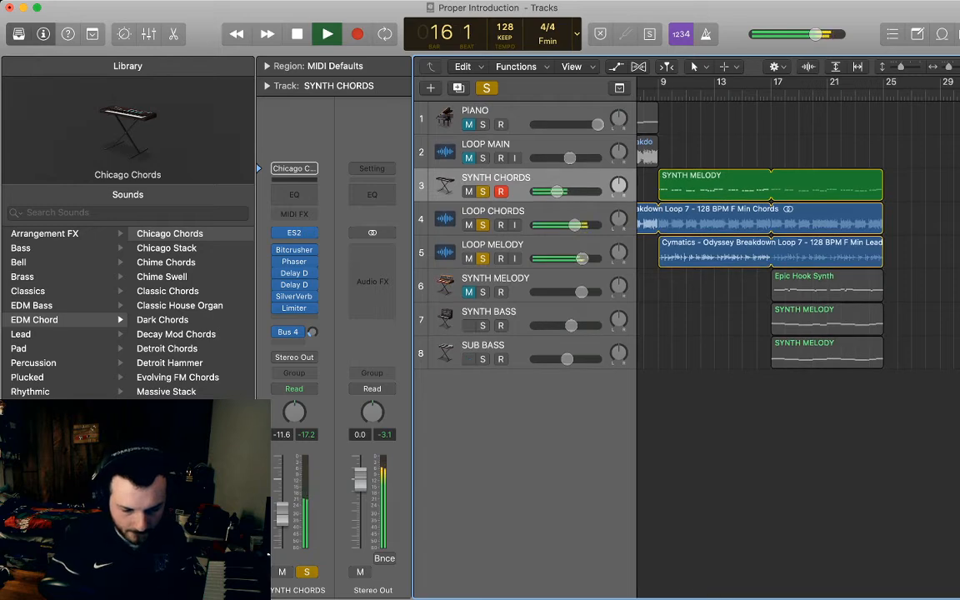
{"action": "key", "text": "space"}
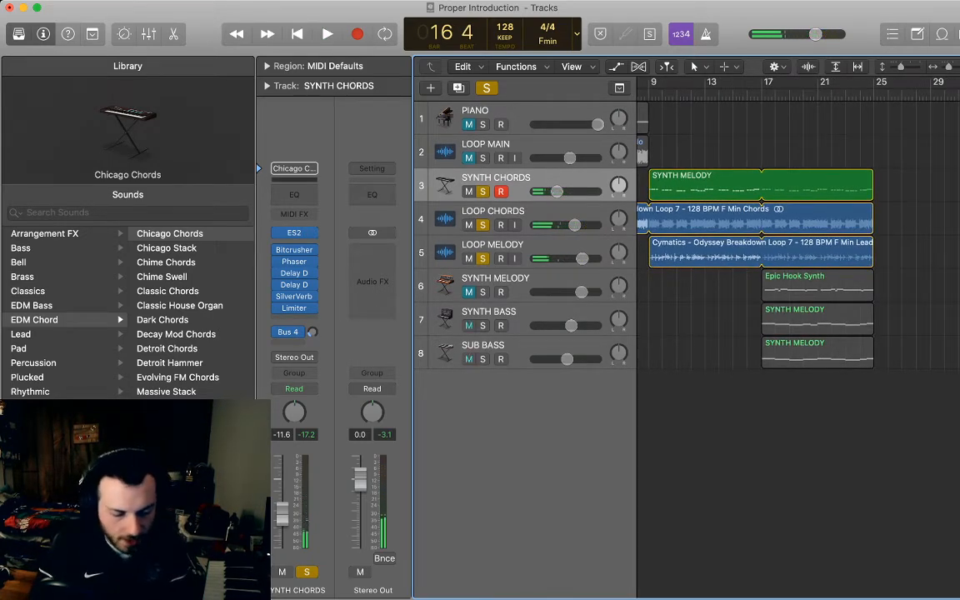
Add SUB BASS and SYNTH BASS to the soloed tracks and play the section starting at bar 17
{"action": "left_click", "coordinate": [483, 360]}
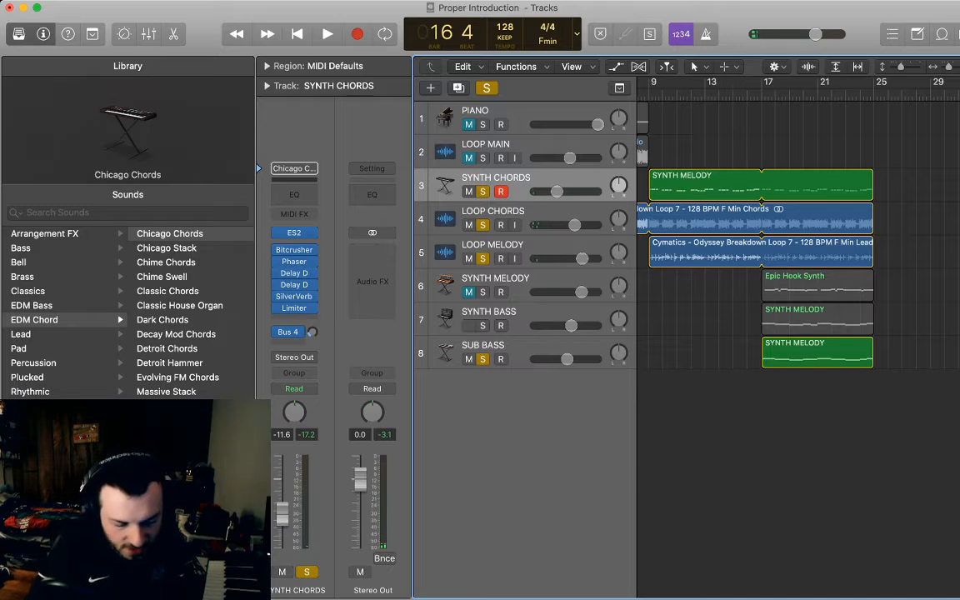
{"action": "key", "text": "space"}
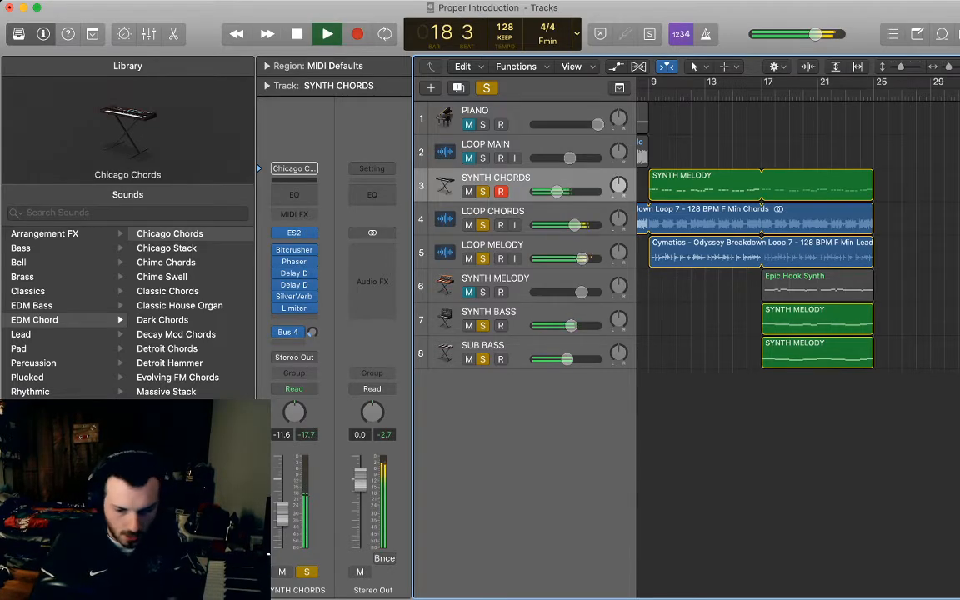
{"action": "key", "text": "super+Left"}
{"action": "key", "text": "super+Left"}
{"action": "key", "text": "space"}
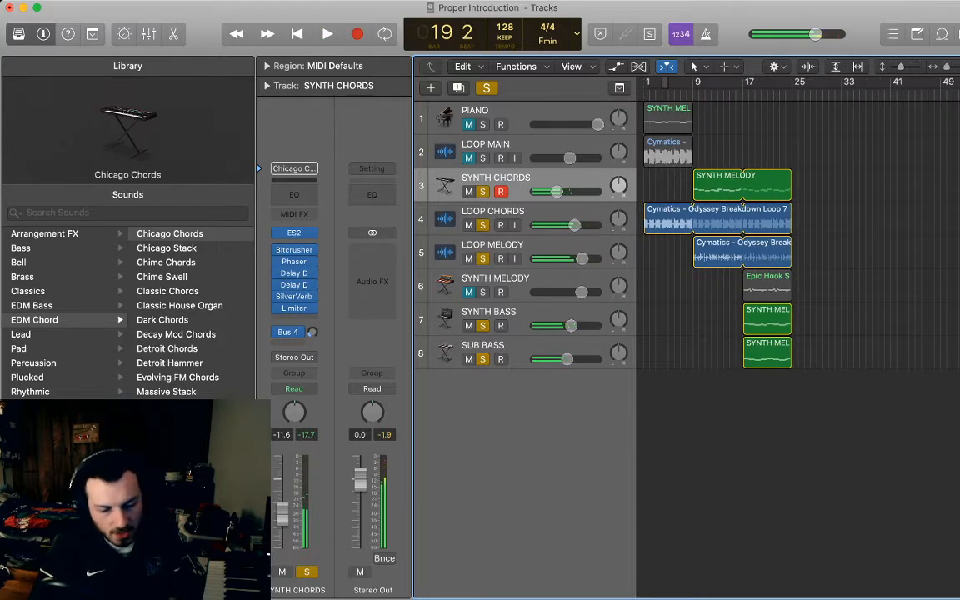
Bring the Cymatics Cobra Kick 12 sample in as a new audio track below SUB BASS, placing it at bar 17
{"action": "key", "text": "super+Tab"}
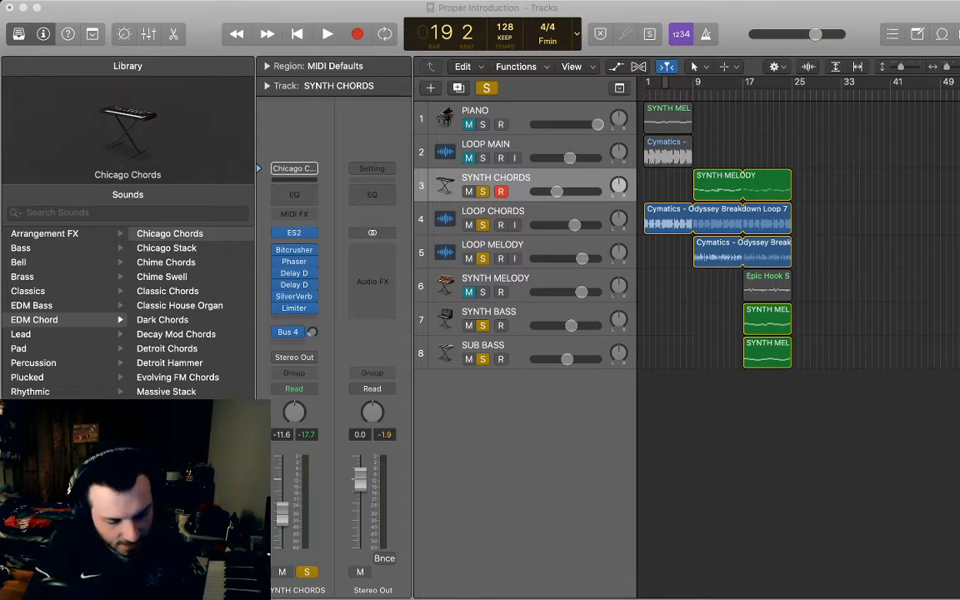
{"action": "mouse_move", "coordinate": [757, 387]}
{"action": "left_mouse_down"}
{"action": "mouse_move", "coordinate": [738, 387]}
{"action": "mouse_move", "coordinate": [749, 387]}
{"action": "left_mouse_up"}
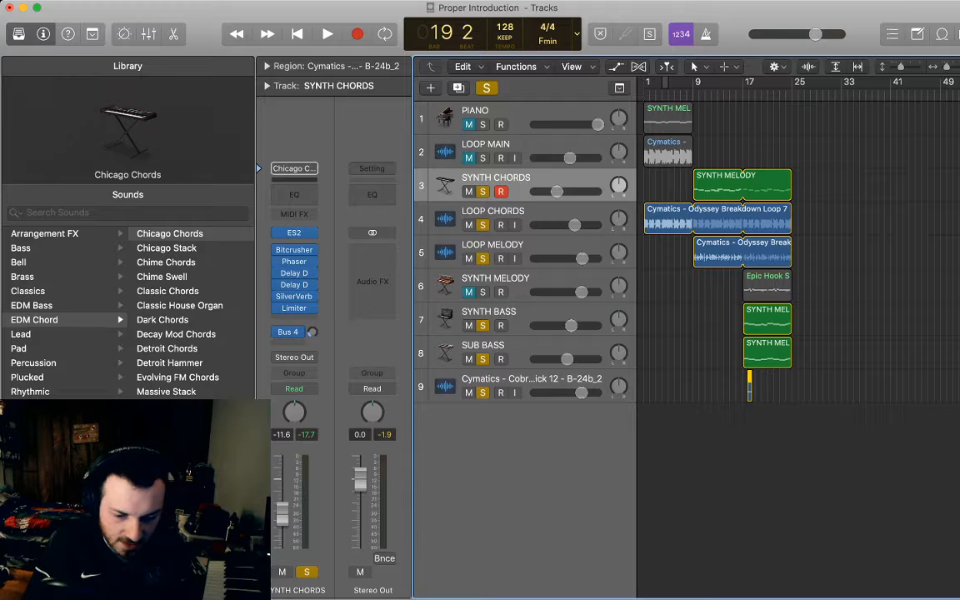
{"action": "scroll", "coordinate": [751, 386], "scroll_direction": "up", "scroll_amount": 6}
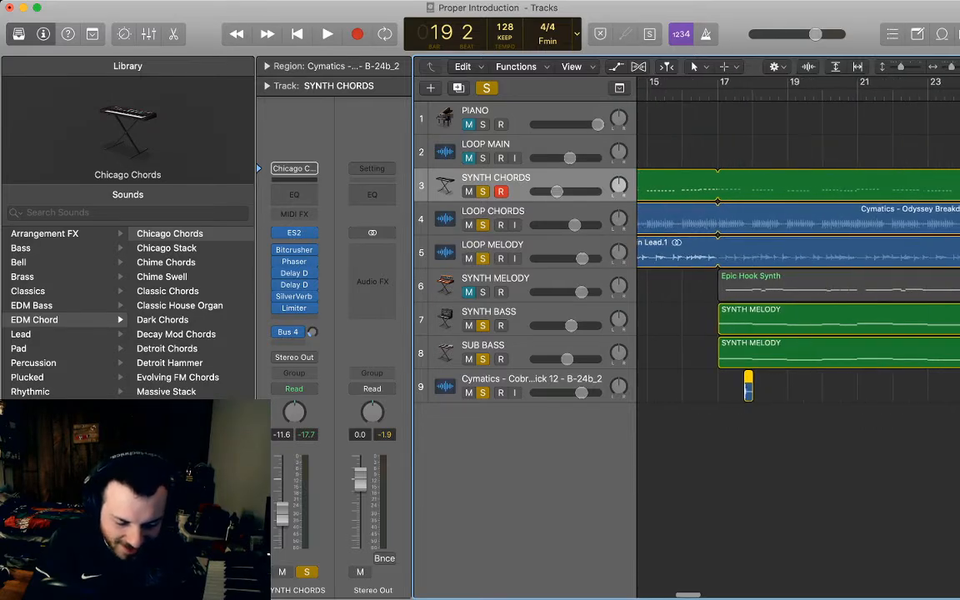
{"action": "left_click_drag", "start_coordinate": [748, 386], "coordinate": [721, 385]}
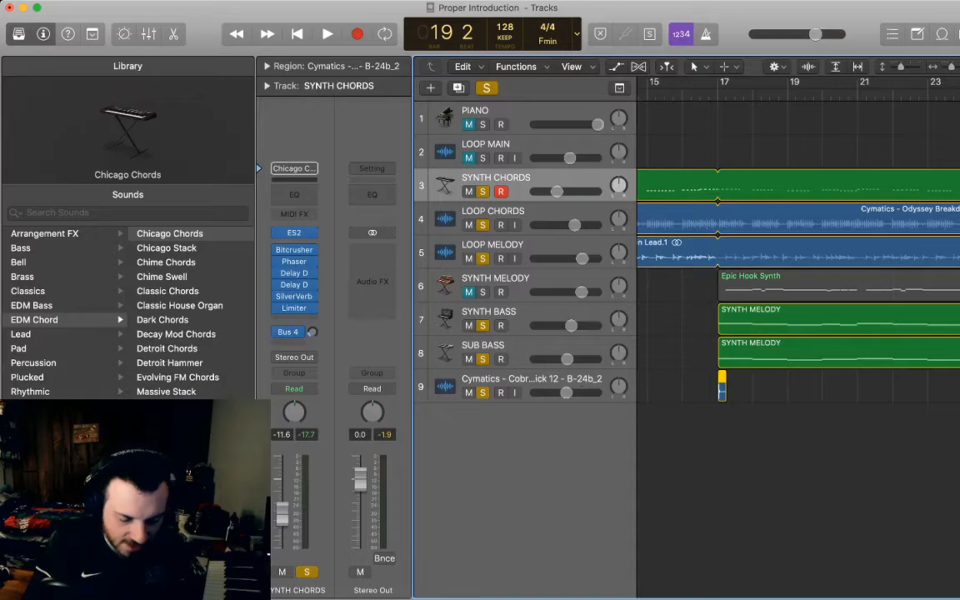
Set the kick sample track's volume to -5.7 dB and rename the track KICK
{"action": "double_click", "coordinate": [531, 378]}
{"action": "type", "text": "KICK"}
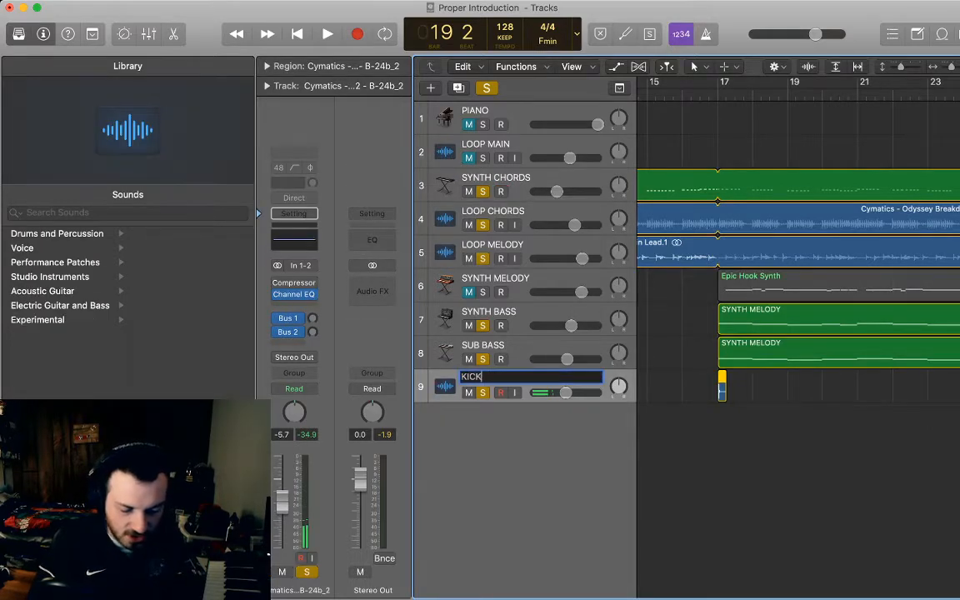
{"action": "key", "text": "Return"}
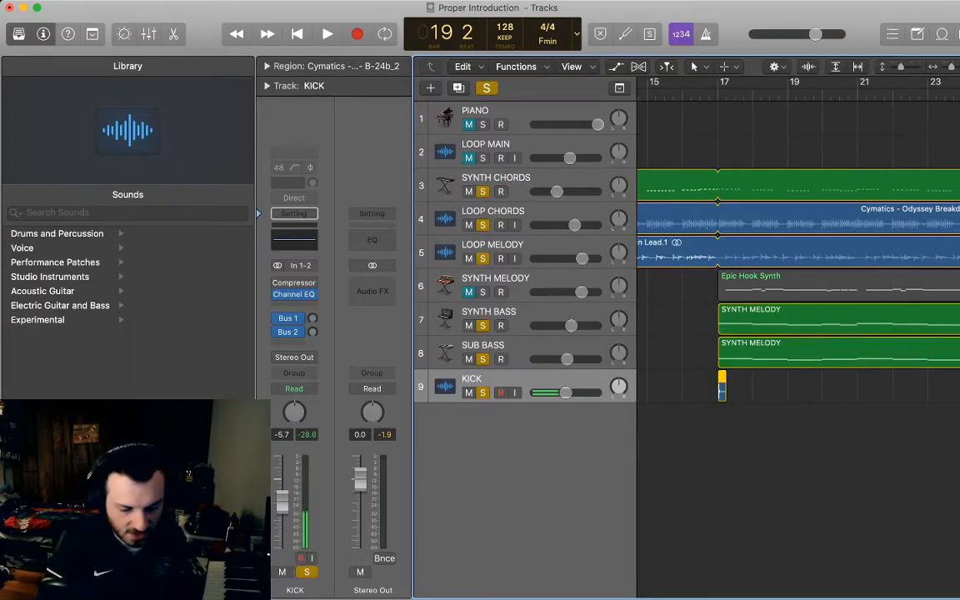
Trim the kick region to end at beat 2 of bar 17 and paste a copy of the kick at that beat
{"action": "key", "text": "comma"}
{"action": "key", "text": "comma"}
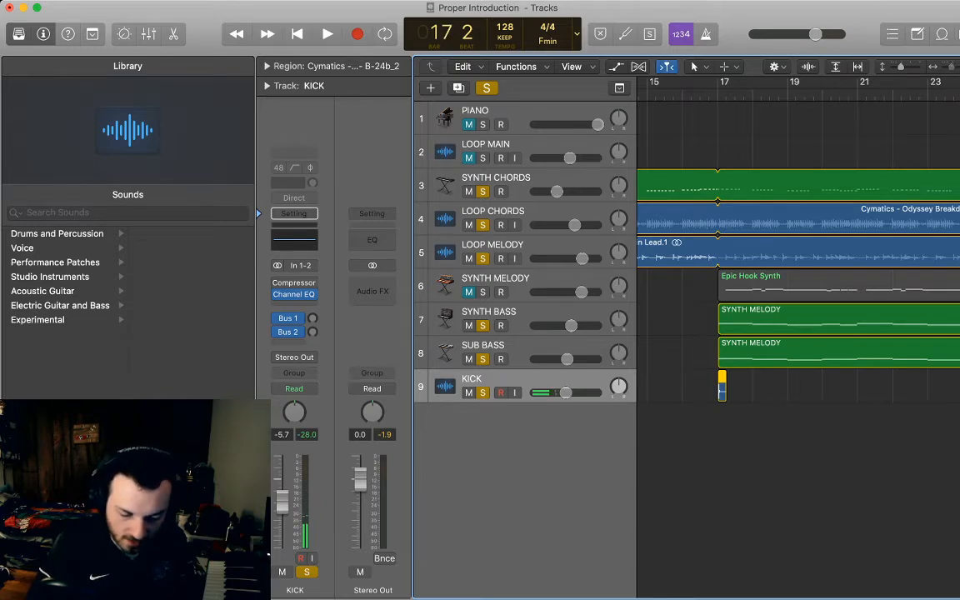
{"action": "key", "text": "super+Right"}
{"action": "key", "text": "super+Right"}
{"action": "key", "text": "super+Right"}
{"action": "key", "text": "super+Right"}
{"action": "key", "text": "super+Right"}
{"action": "key", "text": "super+Right"}
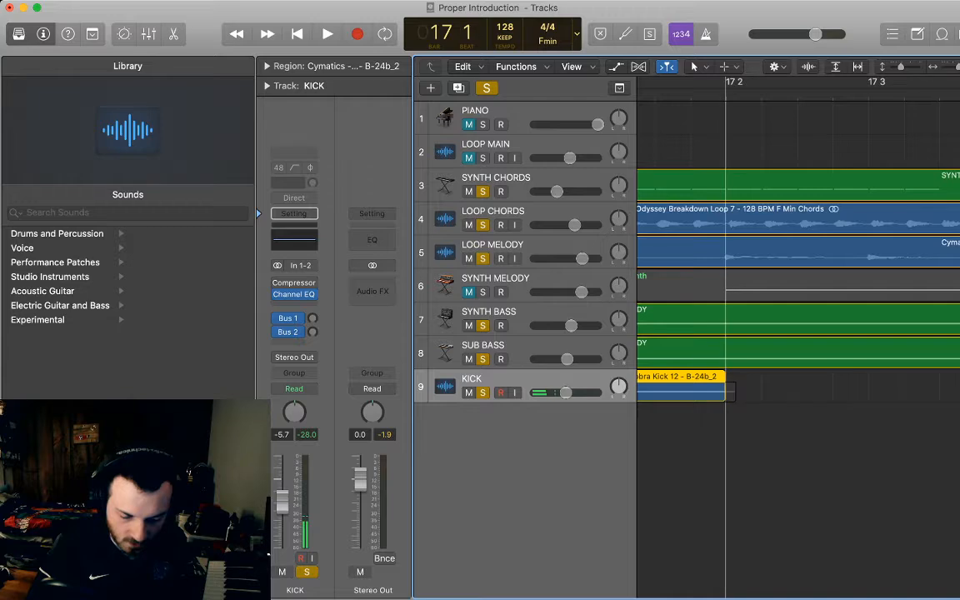
{"action": "key", "text": "super+v"}
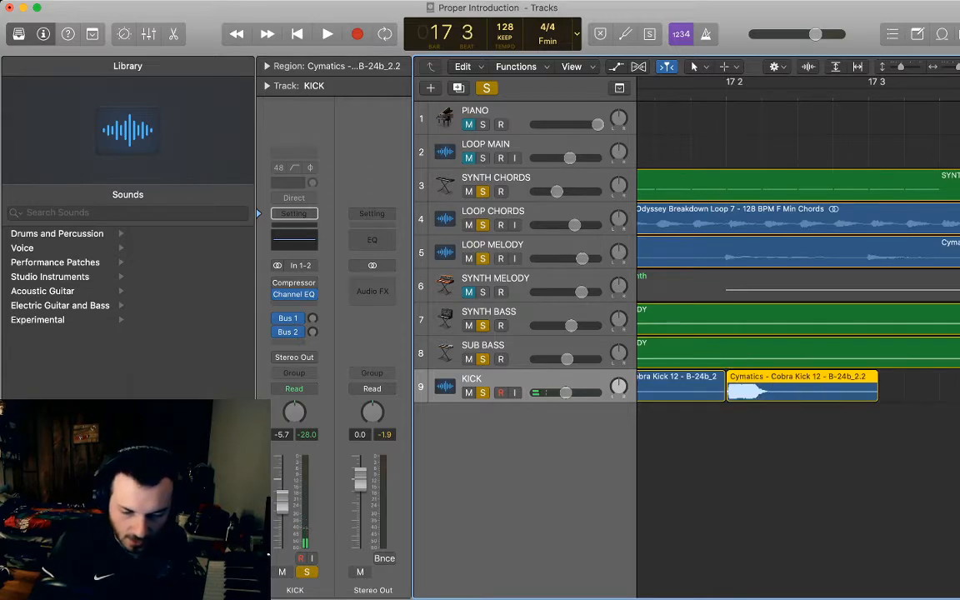
Play the kicks with the soloed tracks and lower the KICK volume to -8.6 dB
{"action": "key", "text": "super+Left"}
{"action": "key", "text": "super+Left"}
{"action": "key", "text": "super+Left"}
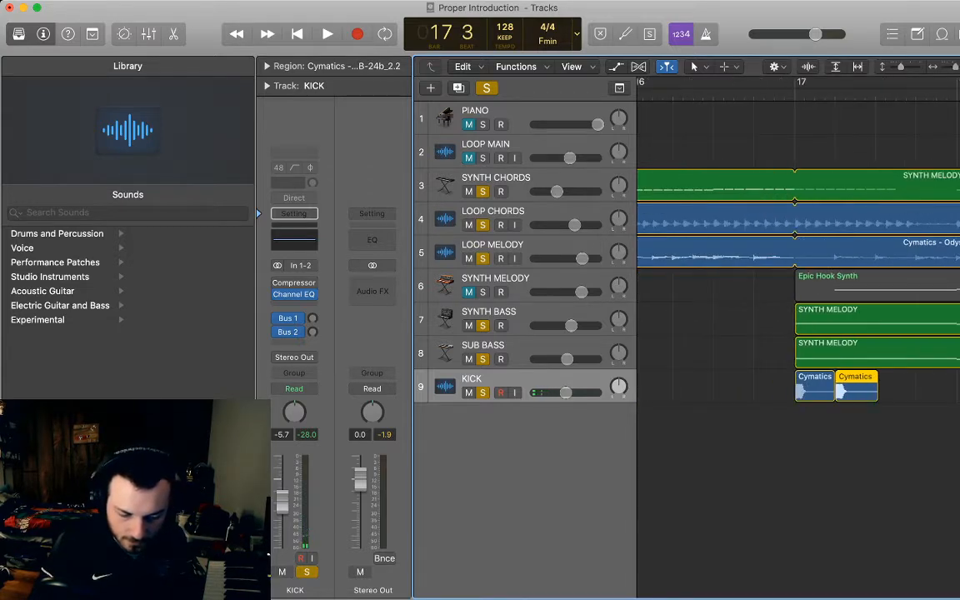
{"action": "key", "text": "space"}
{"action": "key", "text": "space"}
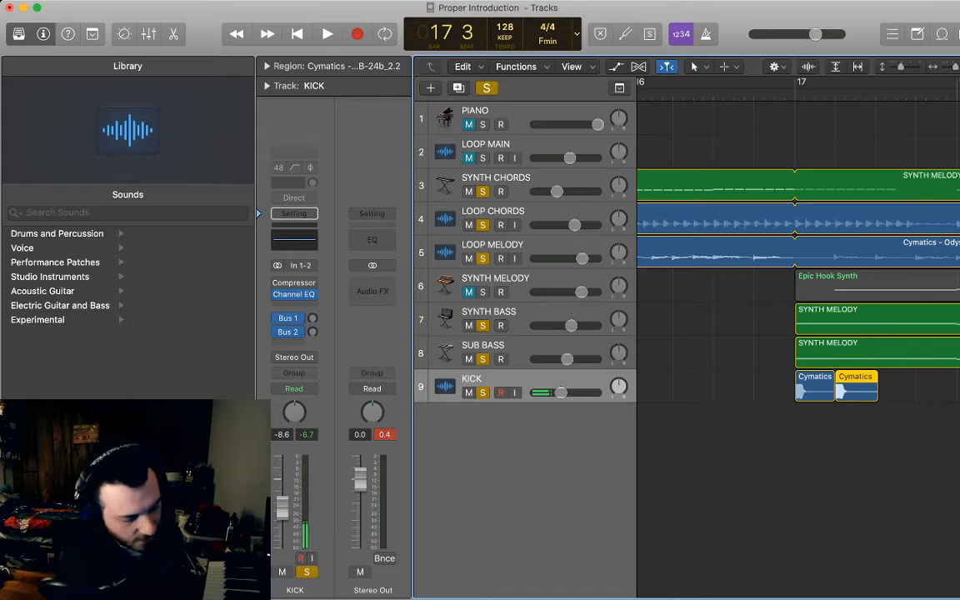
Trim the second kick region to end at beat 3 of bar 17, and select both kick regions
{"action": "scroll", "coordinate": [799, 317], "scroll_direction": "right", "scroll_amount": 3}
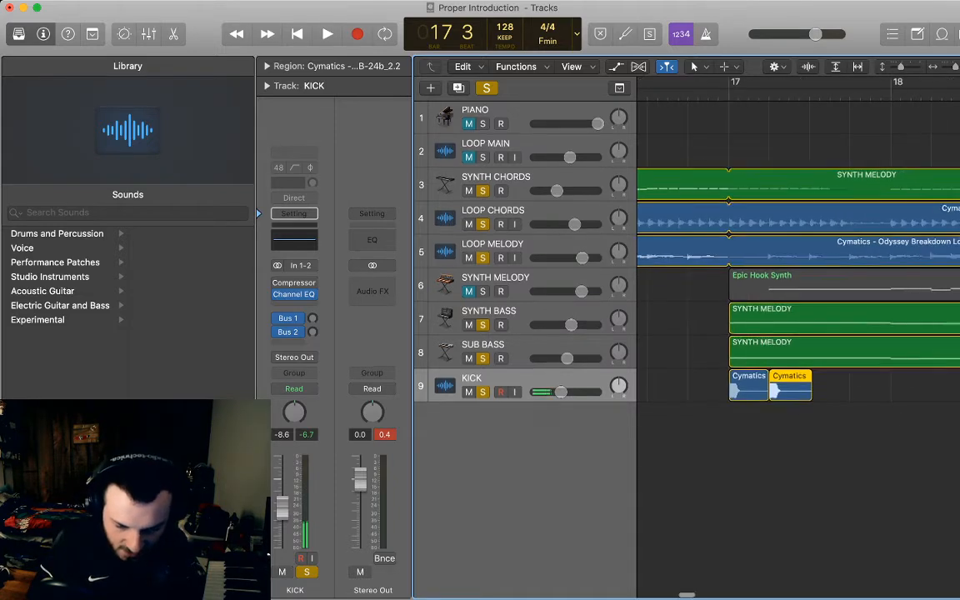
{"action": "scroll", "coordinate": [799, 317], "scroll_direction": "right", "scroll_amount": 4}
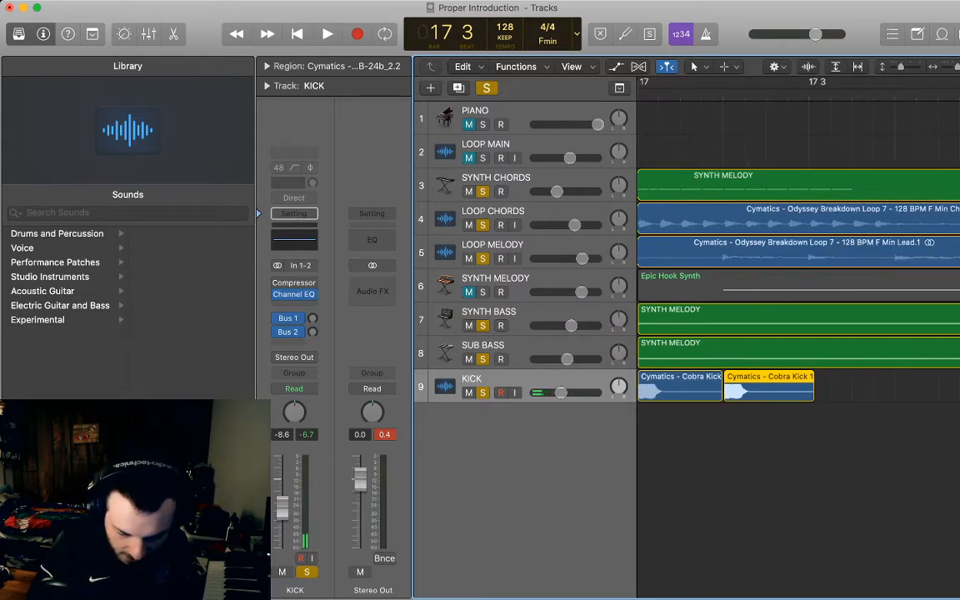
{"action": "left_click_drag", "start_coordinate": [815, 395], "coordinate": [697, 382]}
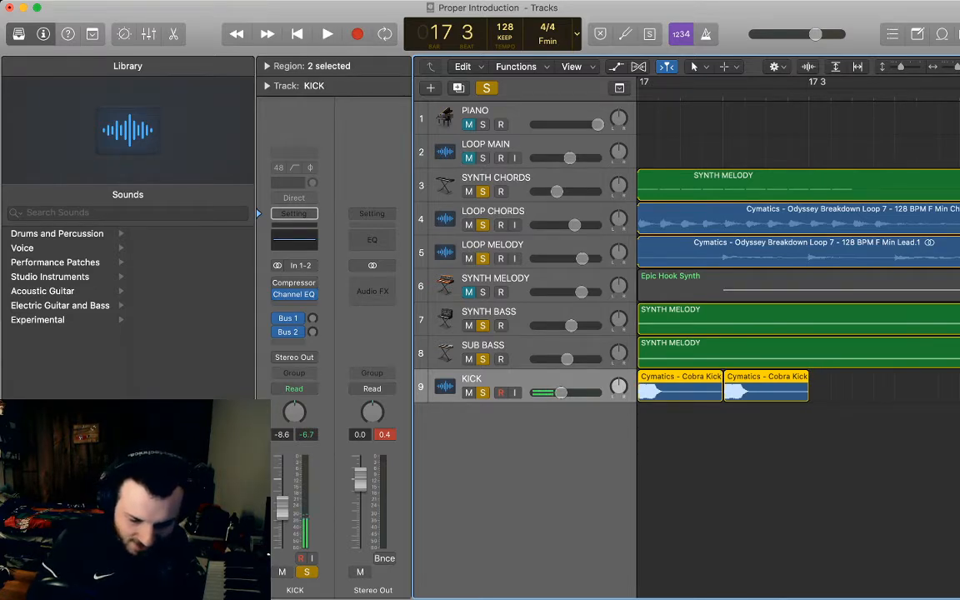
Paste the pair of kick regions end to end three times, filling the KICK track up to bar 19
{"action": "key", "text": "super+v"}
{"action": "key", "text": "super+Left"}
{"action": "key", "text": "super+Left"}
{"action": "key", "text": "super+Left"}
{"action": "key", "text": "super+Left"}
{"action": "key", "text": "super+Left"}
{"action": "key", "text": "super+Left"}
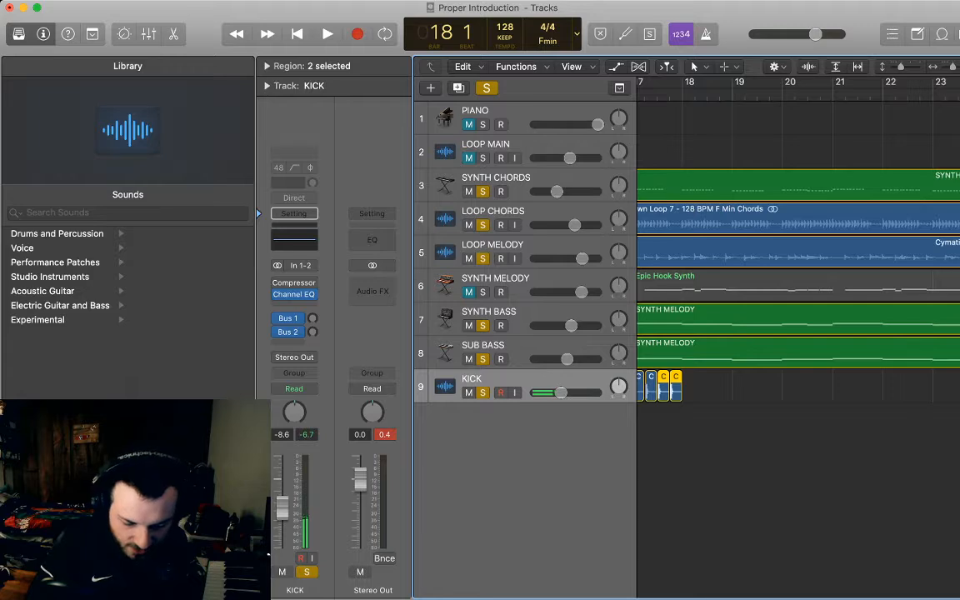
{"action": "scroll", "coordinate": [798, 334], "scroll_direction": "left", "scroll_amount": 2}
{"action": "key", "text": "super+v"}
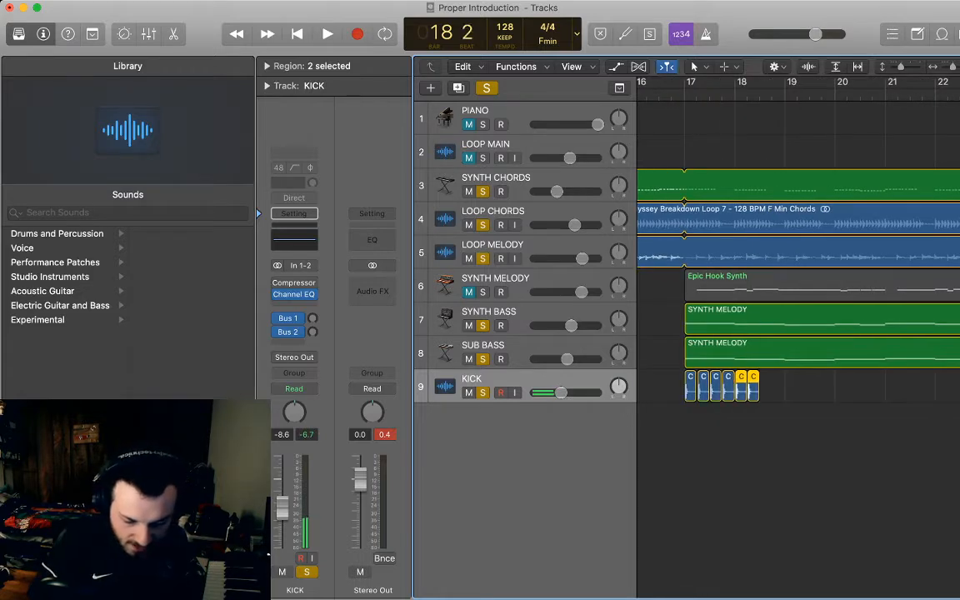
{"action": "key", "text": "super+v"}
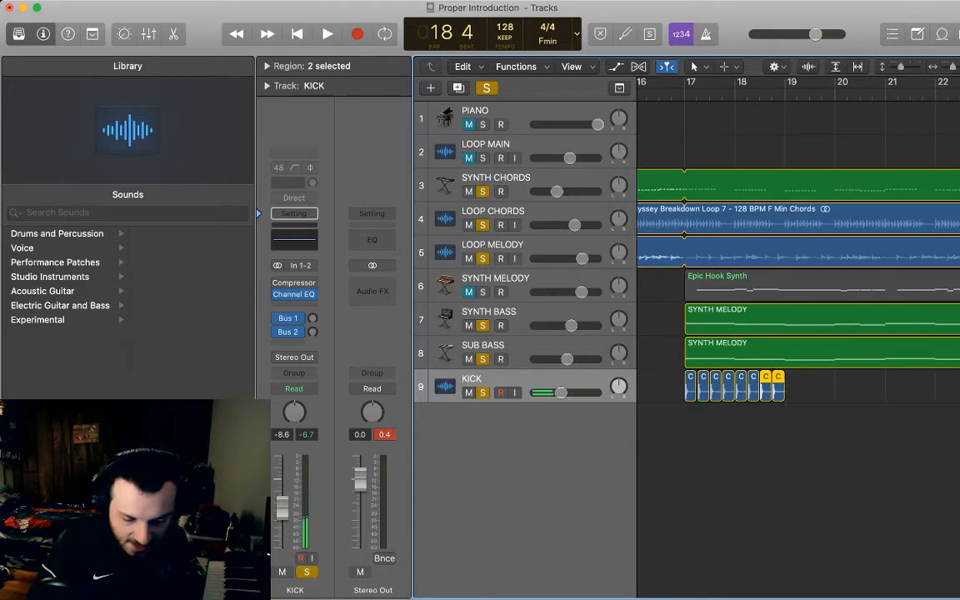
Select all eight kick regions on the KICK track and repeat them end to end until the kicks reach bar 25
{"action": "left_click_drag", "start_coordinate": [796, 393], "coordinate": [664, 383]}
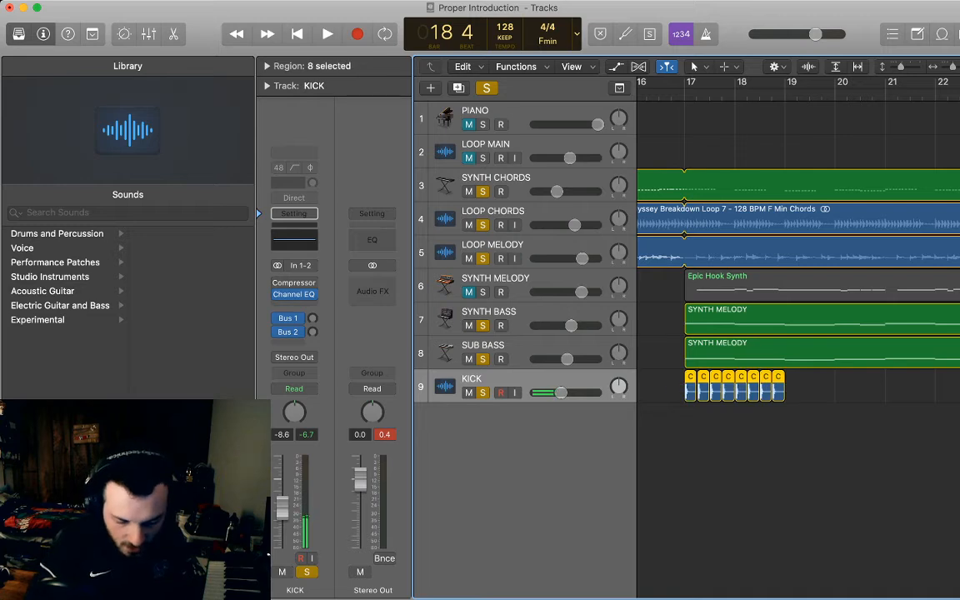
{"action": "scroll", "coordinate": [665, 384], "scroll_direction": "right", "scroll_amount": 4}
{"action": "scroll", "coordinate": [664, 383], "scroll_direction": "left", "scroll_amount": 2}
{"action": "scroll", "coordinate": [799, 334], "scroll_direction": "left", "scroll_amount": 1}
{"action": "key", "text": "period"}
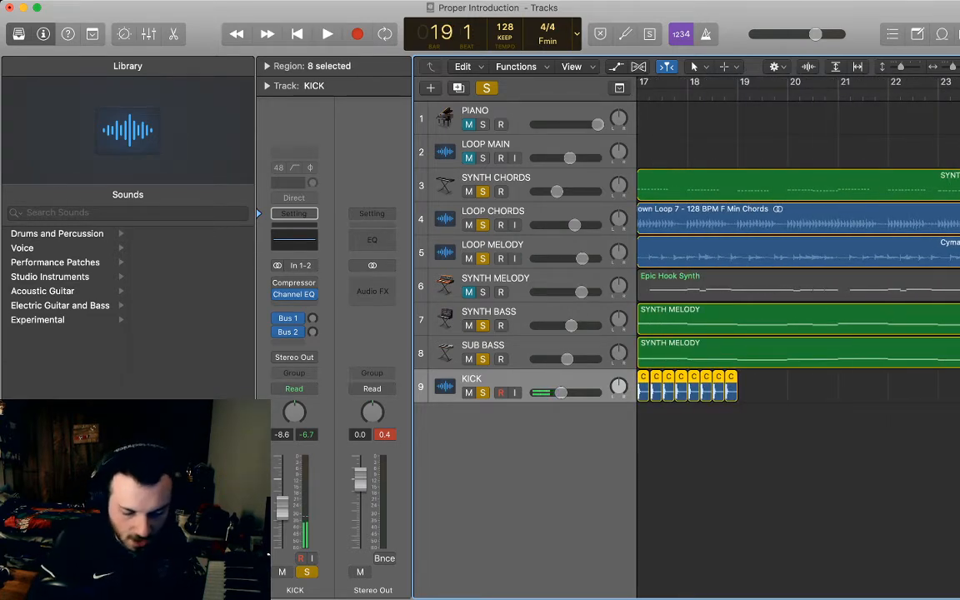
{"action": "key", "text": "super+r"}
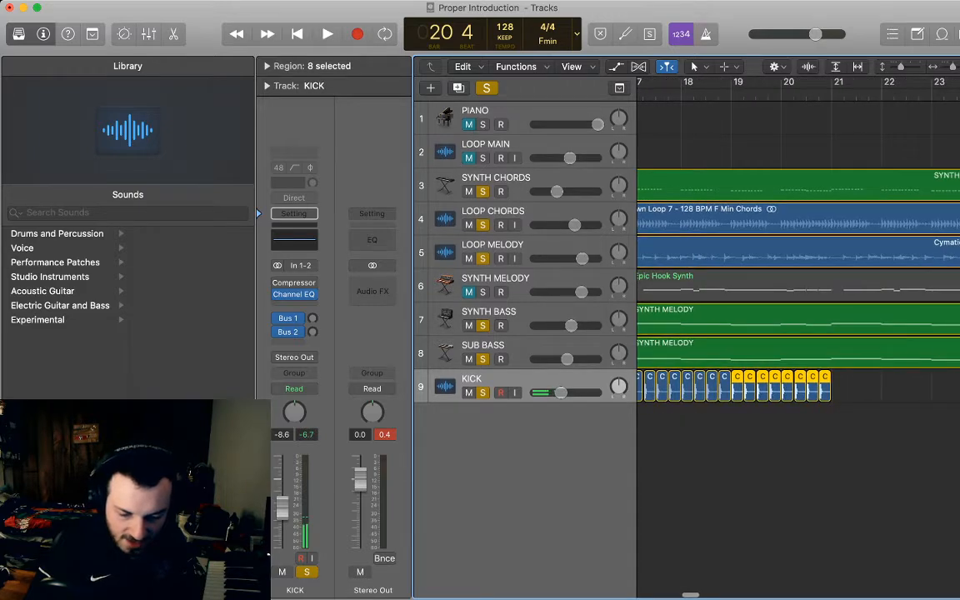
{"action": "key", "text": "super+Left"}
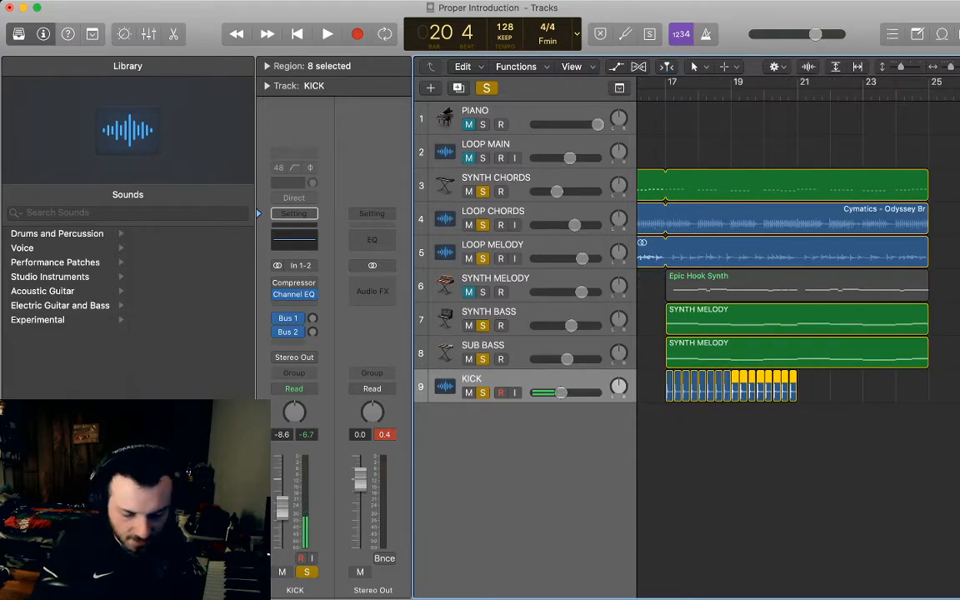
{"action": "key", "text": "super+r"}
{"action": "key", "text": "super+r"}
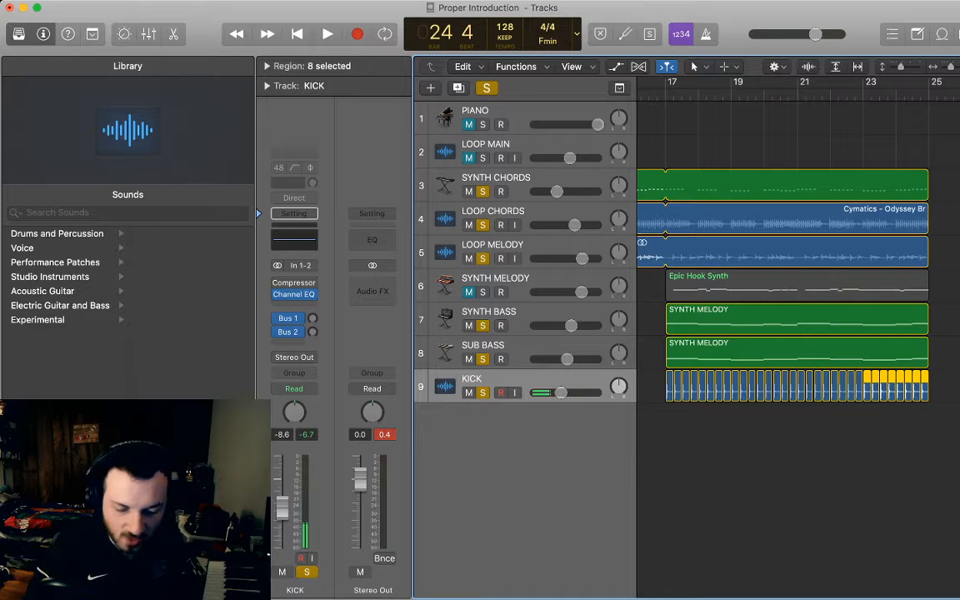
Play the arrangement from bar 1 with all regions deselected, and turn off solo on every track
{"action": "key", "text": "Return"}
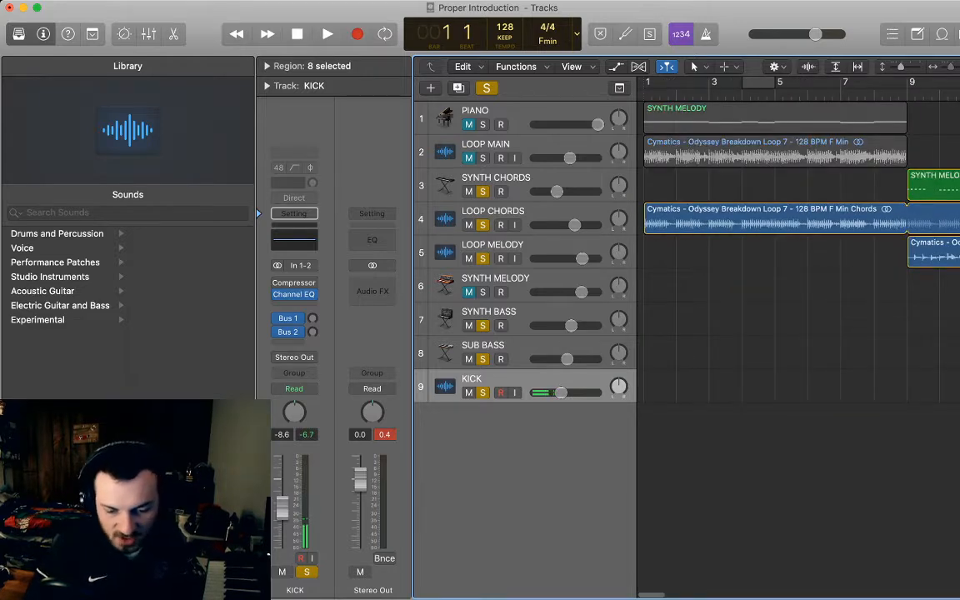
{"action": "key", "text": "super+Left"}
{"action": "key", "text": "shift+super+a"}
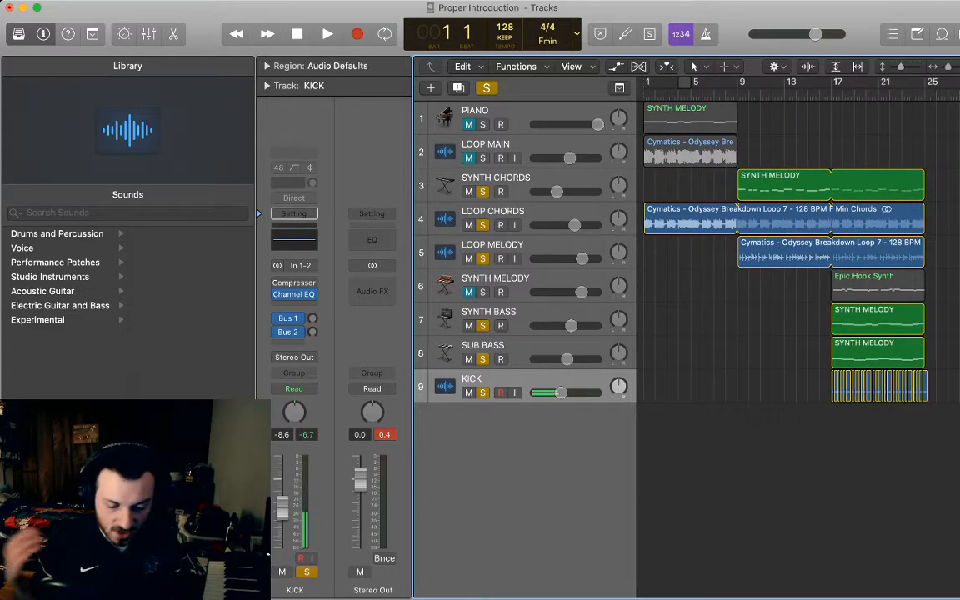
{"action": "key", "text": "space"}
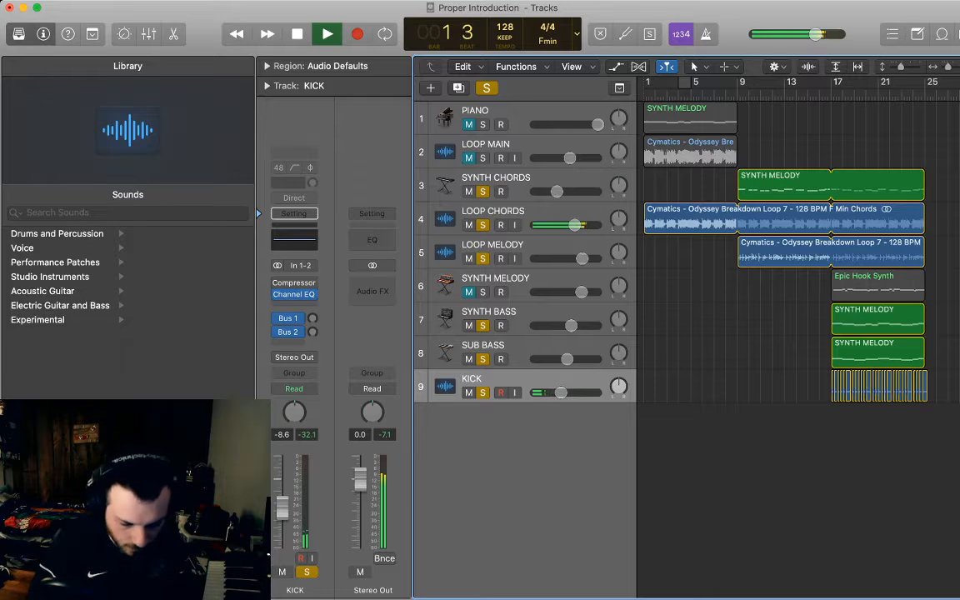
{"action": "key", "text": "ctrl+alt+super+s"}
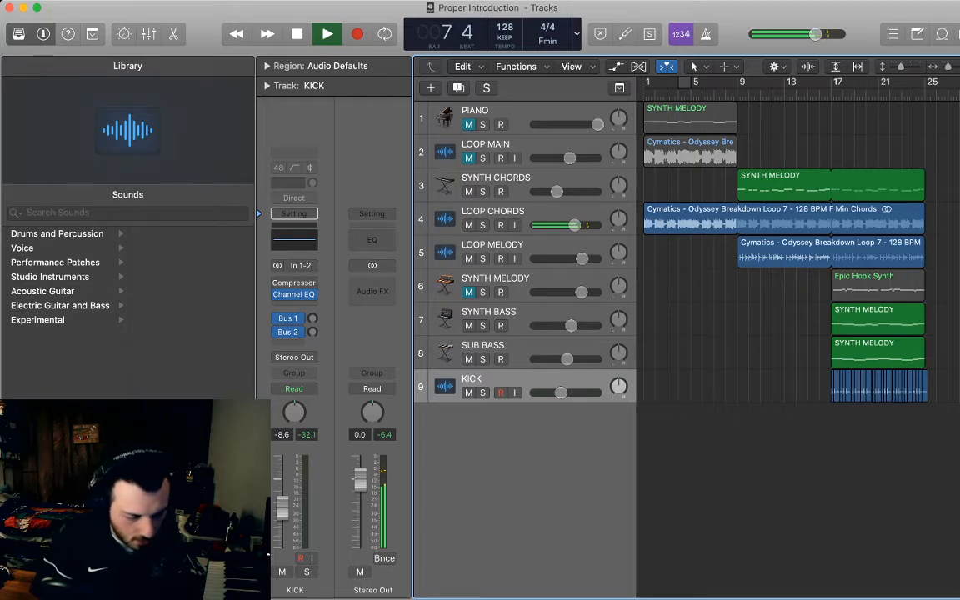
Rename the region on the LOOP CHORDS track as LOOP CHORDS
{"action": "left_click", "coordinate": [525, 203]}
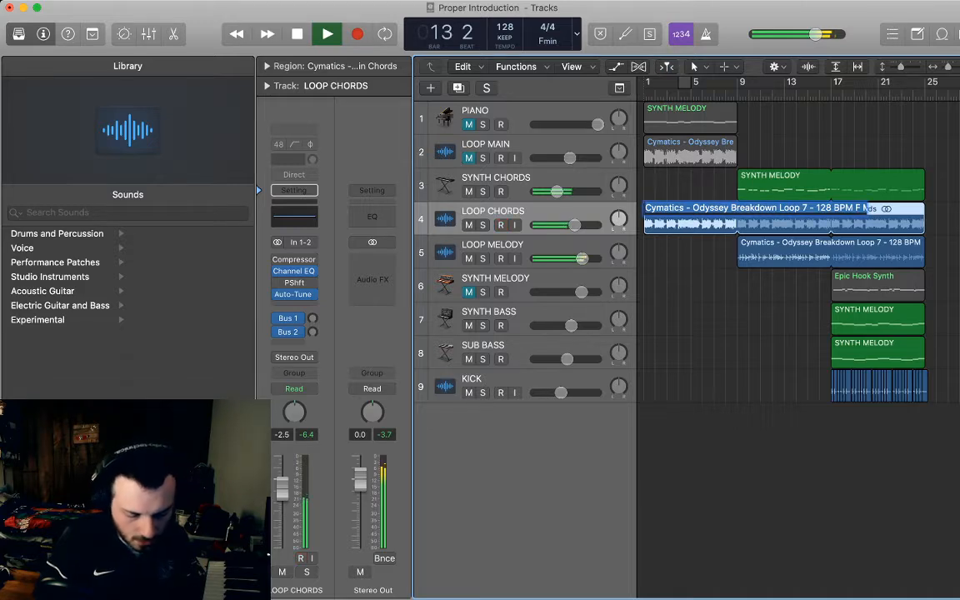
{"action": "key", "text": "shift+n"}
{"action": "type", "text": "LOOP CHORDS"}
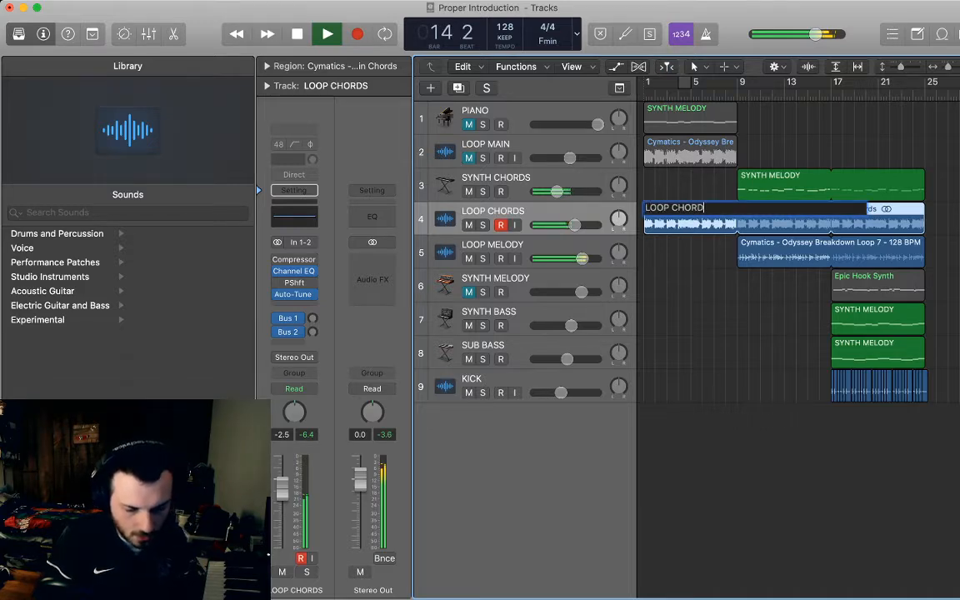
{"action": "key", "text": "Return"}
Rename the region on the LOOP MELODY track as LOOP MELODY
{"action": "key", "text": "Down"}
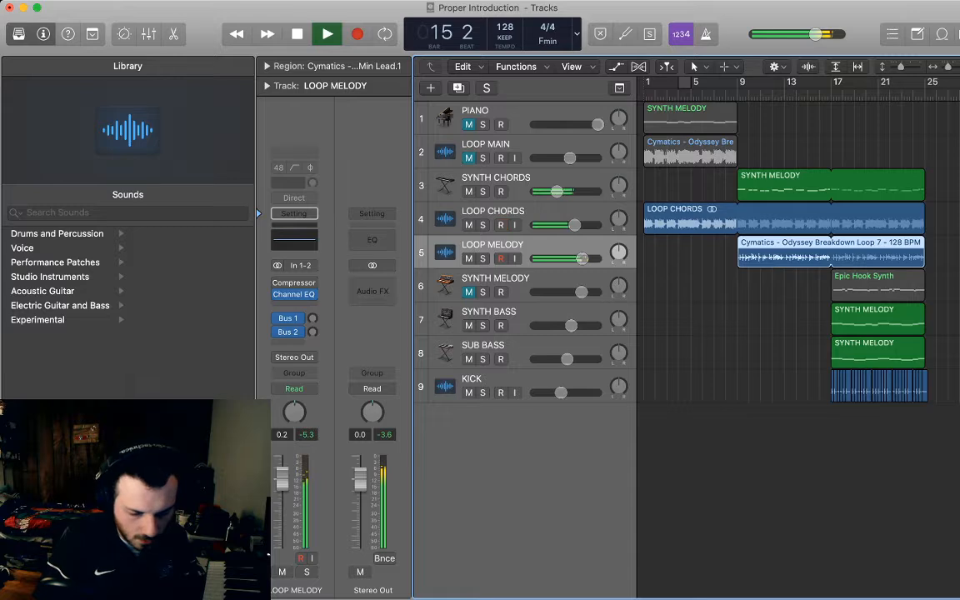
{"action": "key", "text": "shift+n"}
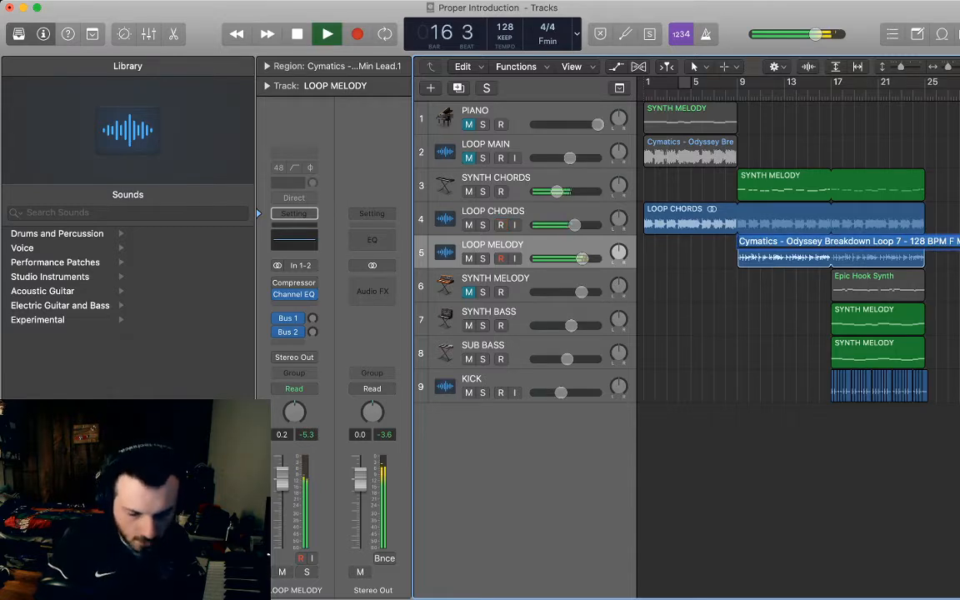
{"action": "type", "text": "LOOP MELODY"}
{"action": "key", "text": "Return"}
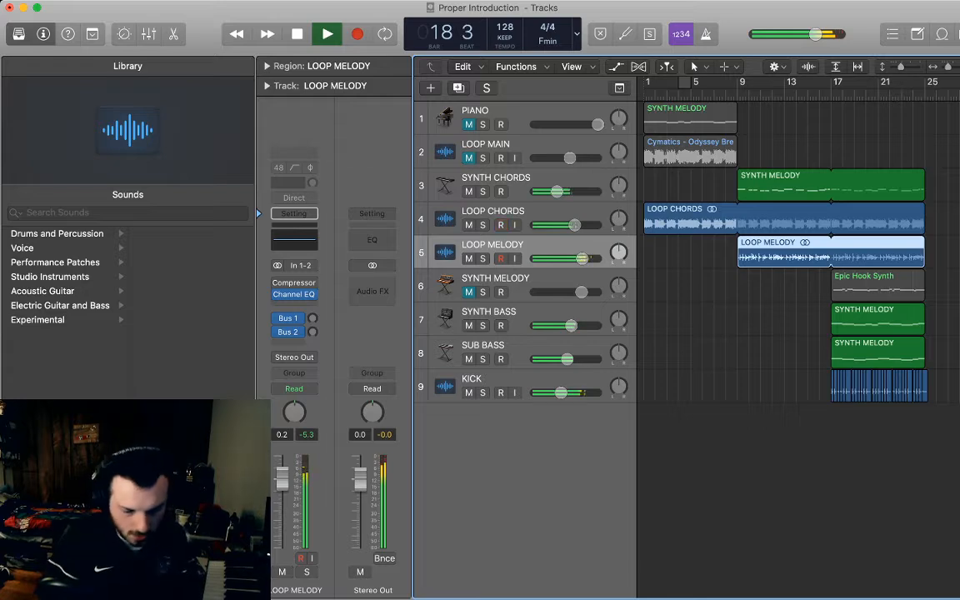
{"action": "left_click", "coordinate": [748, 427]}
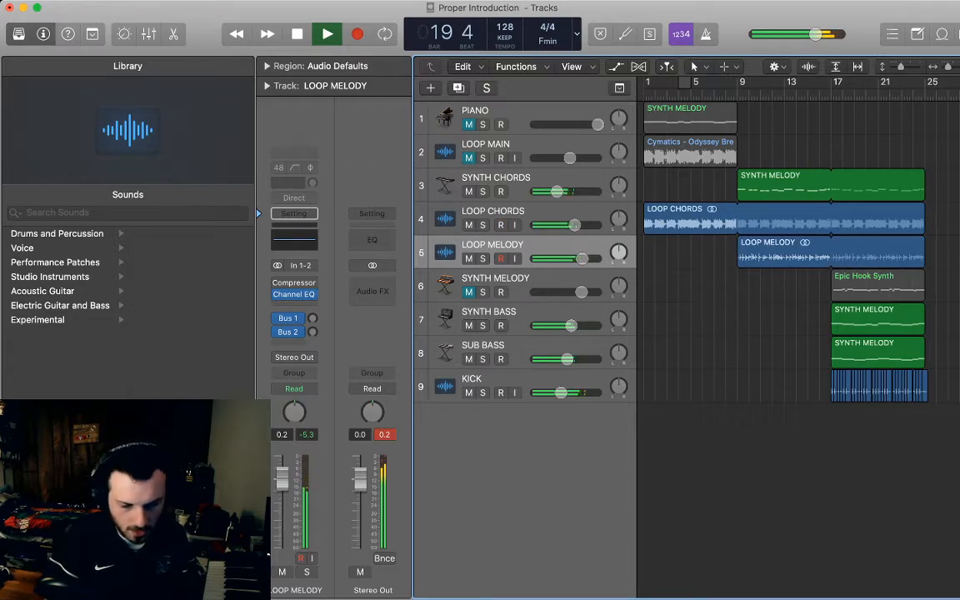
Rename the region on the LOOP MAIN track as LOOP MAIN and stop playback
{"action": "left_click", "coordinate": [691, 155]}
{"action": "key", "text": "shift+n"}
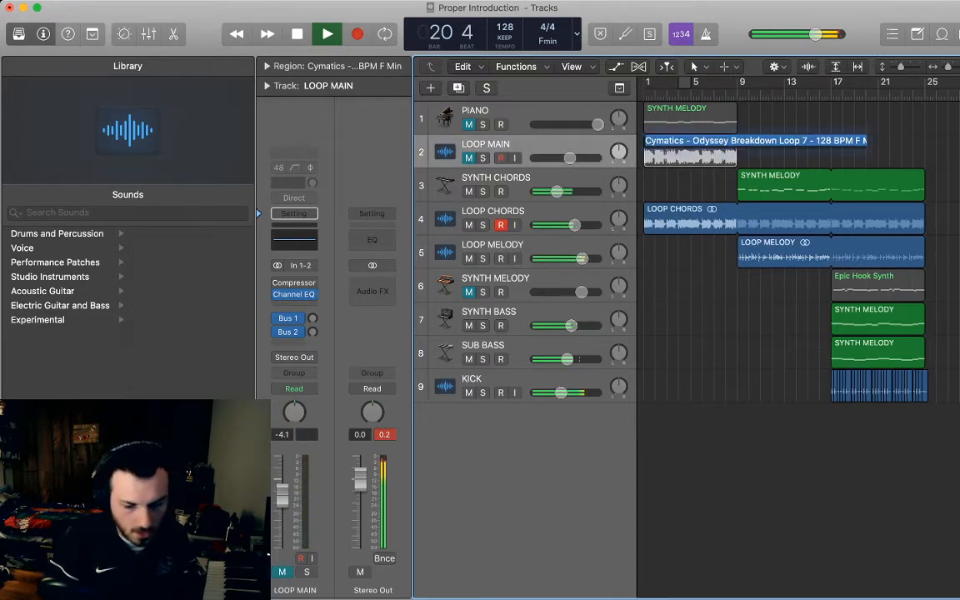
{"action": "type", "text": "LOOP MAIN"}
{"action": "key", "text": "Return"}
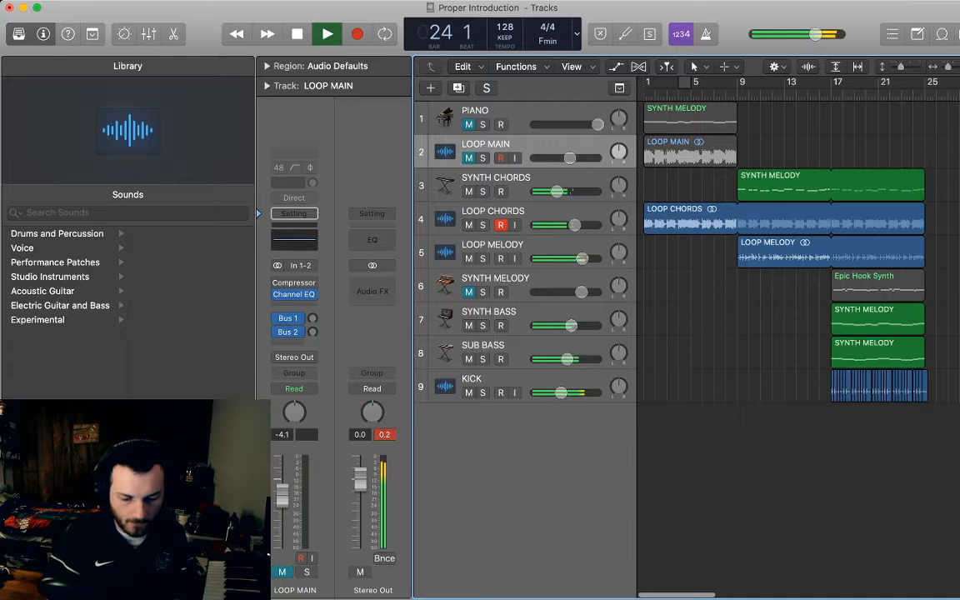
{"action": "key", "text": "space"}
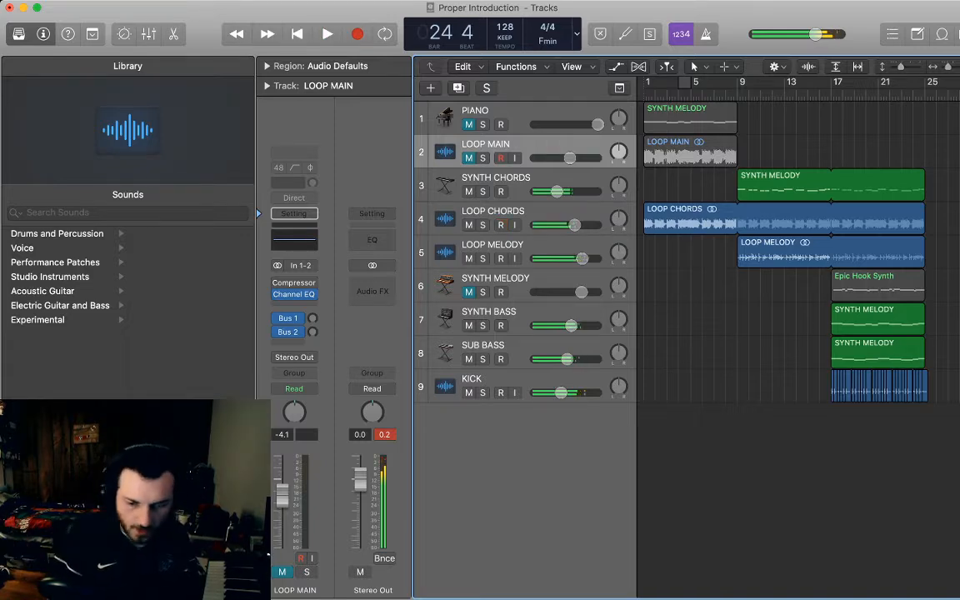
Move the playhead back to the start of bar 9
{"action": "key", "text": "super+Left"}
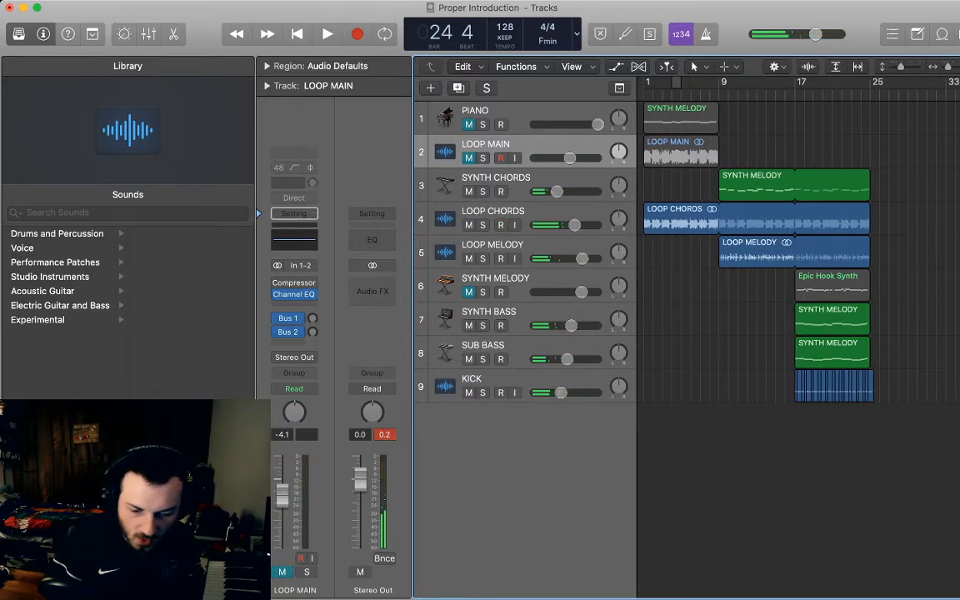
{"action": "key", "text": "shift+comma"}
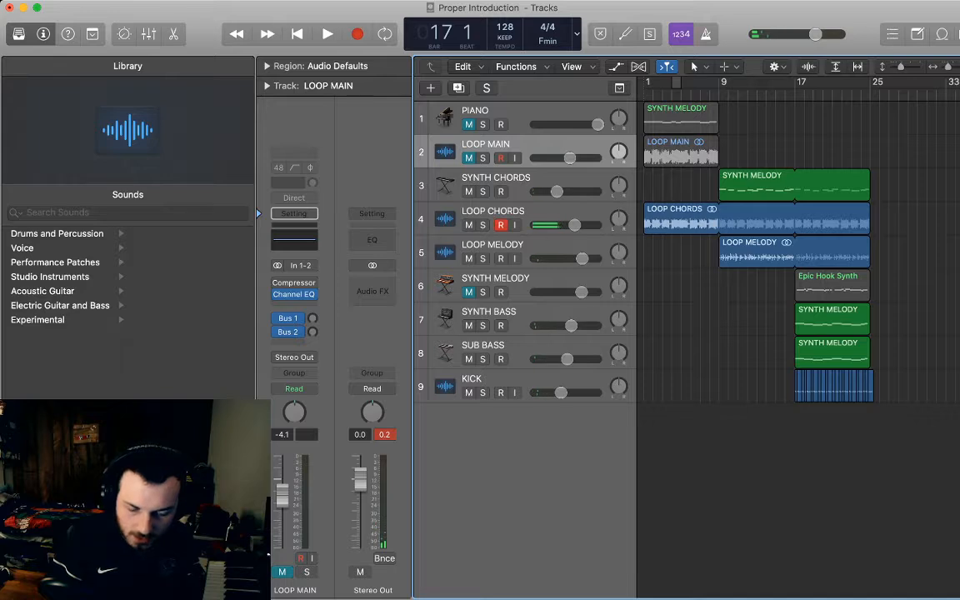
{"action": "key", "text": "super+Right"}
{"action": "key", "text": "super+Right"}
{"action": "key", "text": "super+Right"}
{"action": "key", "text": "super+Left"}
{"action": "key", "text": "super+Left"}
{"action": "key", "text": "super+Left"}
{"action": "scroll", "coordinate": [798, 250], "scroll_direction": "left", "scroll_amount": 2}
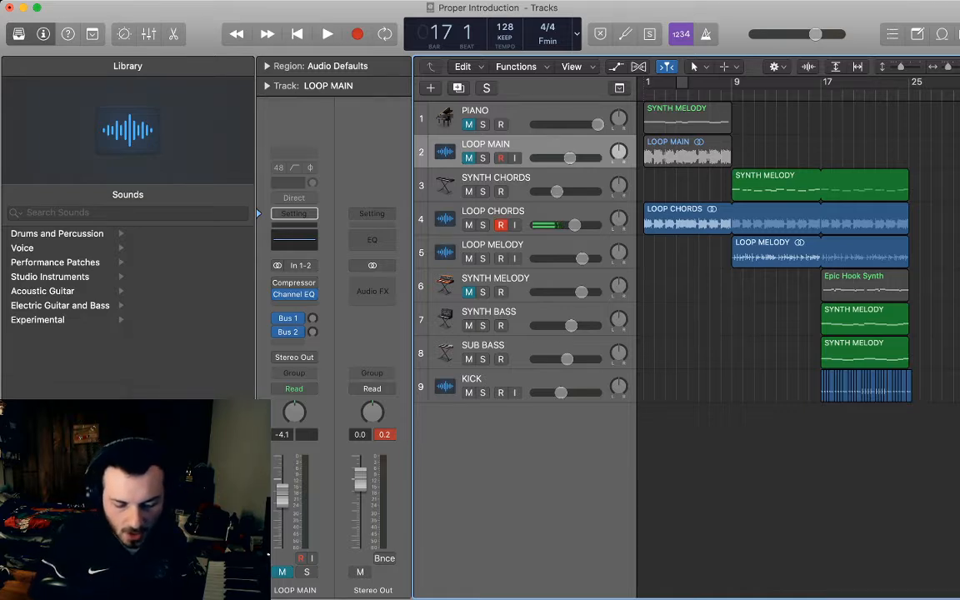
{"action": "scroll", "coordinate": [798, 334], "scroll_direction": "right", "scroll_amount": 3}
{"action": "scroll", "coordinate": [799, 333], "scroll_direction": "left", "scroll_amount": 3}
{"action": "key", "text": "shift+comma"}
{"action": "scroll", "coordinate": [798, 334], "scroll_direction": "left", "scroll_amount": 1}
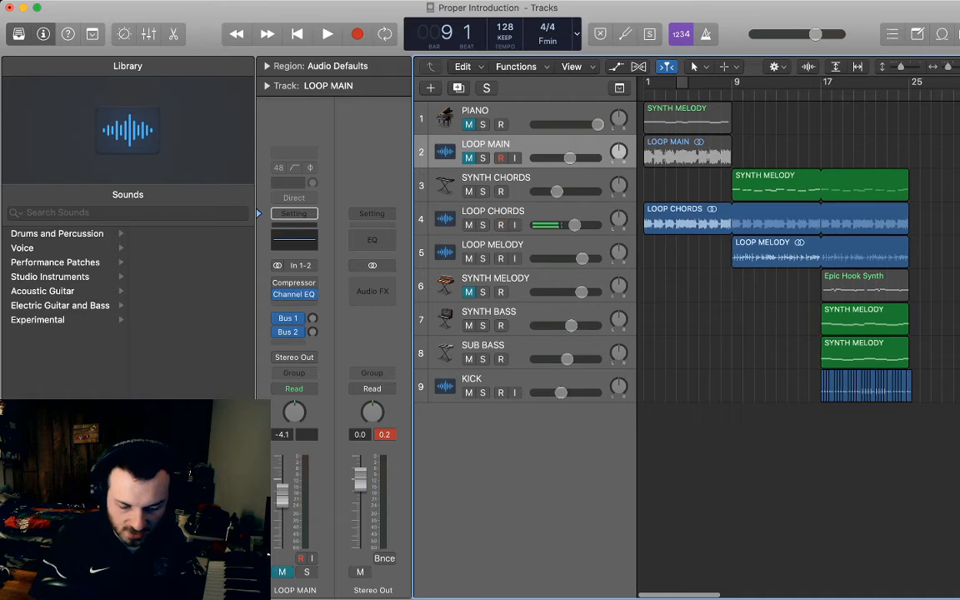
Move the Epic Hook Synth region to start at bar 25 and unmute the SYNTH MELODY track
{"action": "left_click", "coordinate": [865, 285]}
{"action": "scroll", "coordinate": [865, 285], "scroll_direction": "right", "scroll_amount": 3}
{"action": "scroll", "coordinate": [865, 285], "scroll_direction": "left", "scroll_amount": 2}
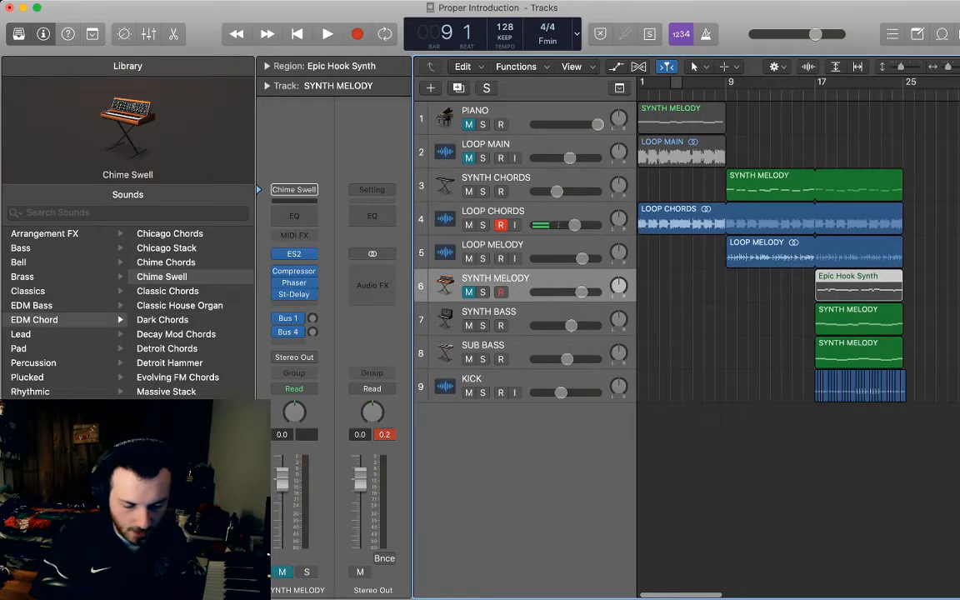
{"action": "scroll", "coordinate": [798, 334], "scroll_direction": "right", "scroll_amount": 3}
{"action": "left_click_drag", "start_coordinate": [760, 285], "coordinate": [848, 285]}
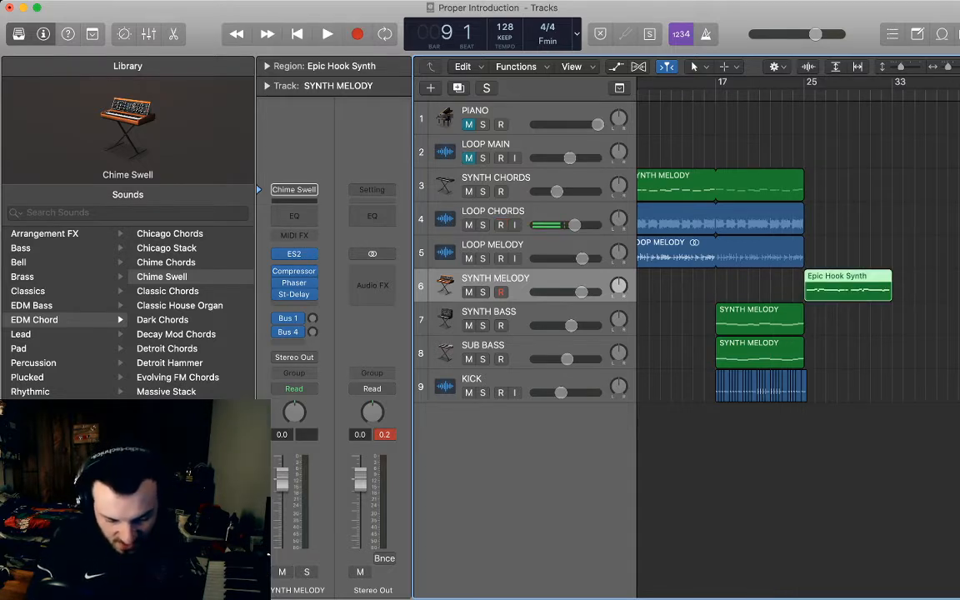
Repeat the SYNTH BASS and SUB BASS regions up to bar 33 and lower both volumes together, bringing SYNTH BASS to -5.7 dB
{"action": "left_click_drag", "start_coordinate": [834, 328], "coordinate": [783, 351]}
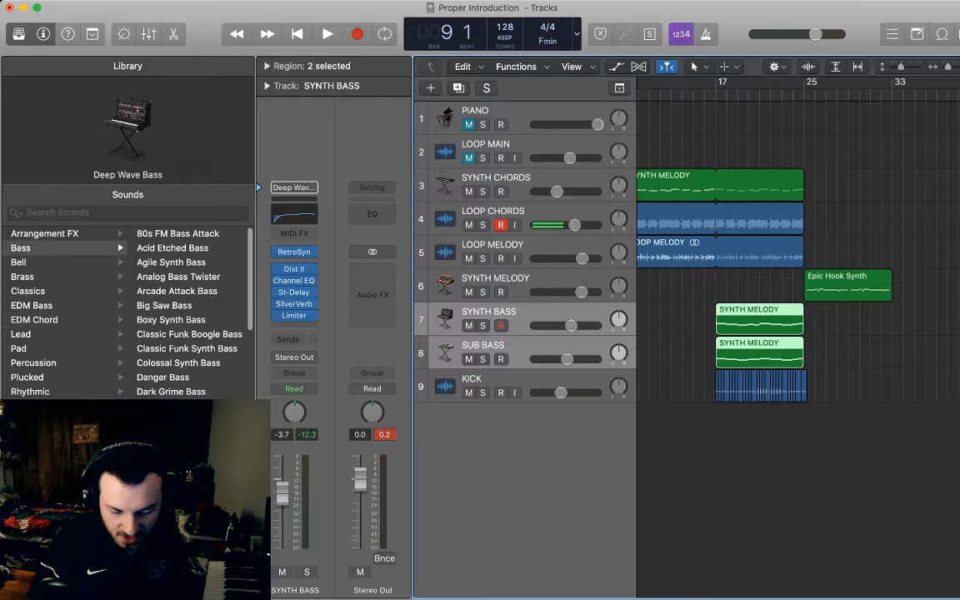
{"action": "key", "text": "super+r"}
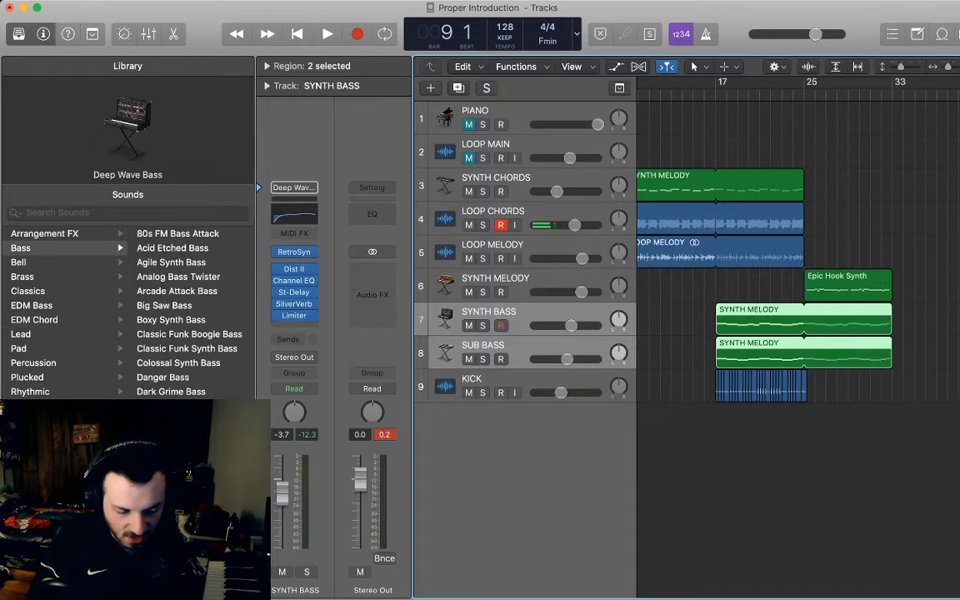
{"action": "left_click_drag", "start_coordinate": [571, 326], "coordinate": [567, 326]}
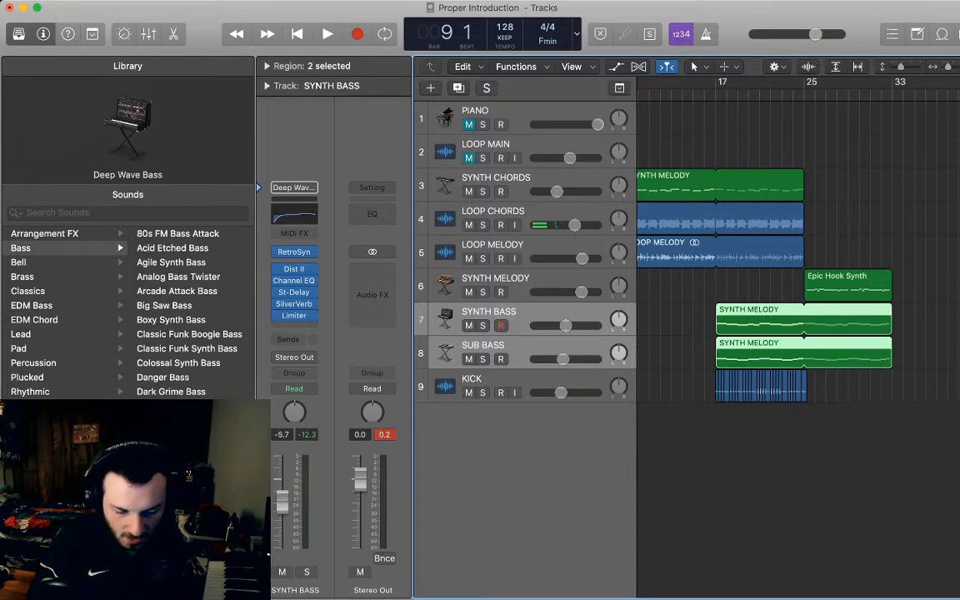
Extend the SYNTH CHORDS part by eight bars so that it ends at bar 33
{"action": "scroll", "coordinate": [798, 333], "scroll_direction": "left", "scroll_amount": 3}
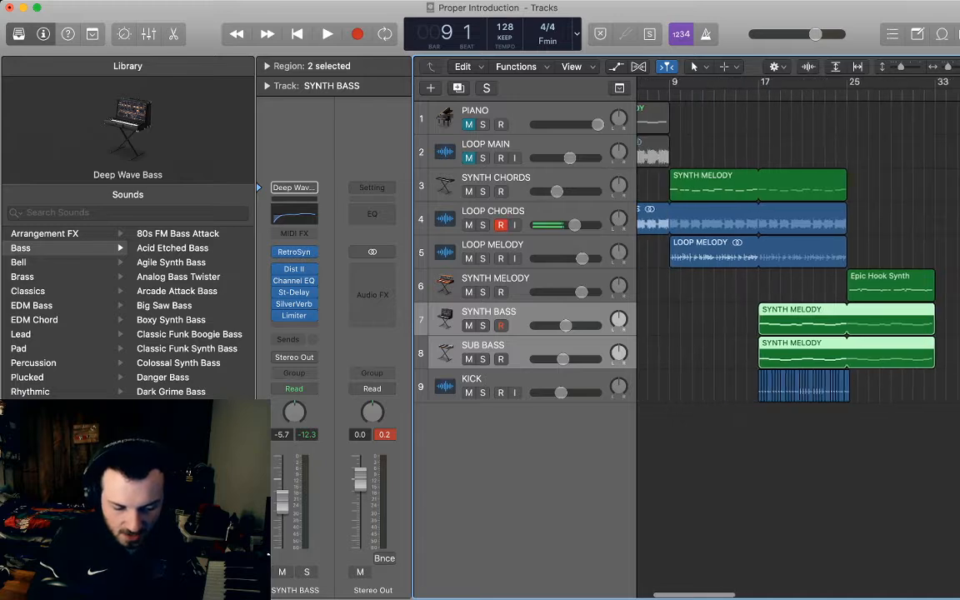
{"action": "scroll", "coordinate": [799, 334], "scroll_direction": "right", "scroll_amount": 2}
{"action": "scroll", "coordinate": [799, 334], "scroll_direction": "right", "scroll_amount": 1}
{"action": "left_click_drag", "start_coordinate": [782, 210], "coordinate": [872, 180]}
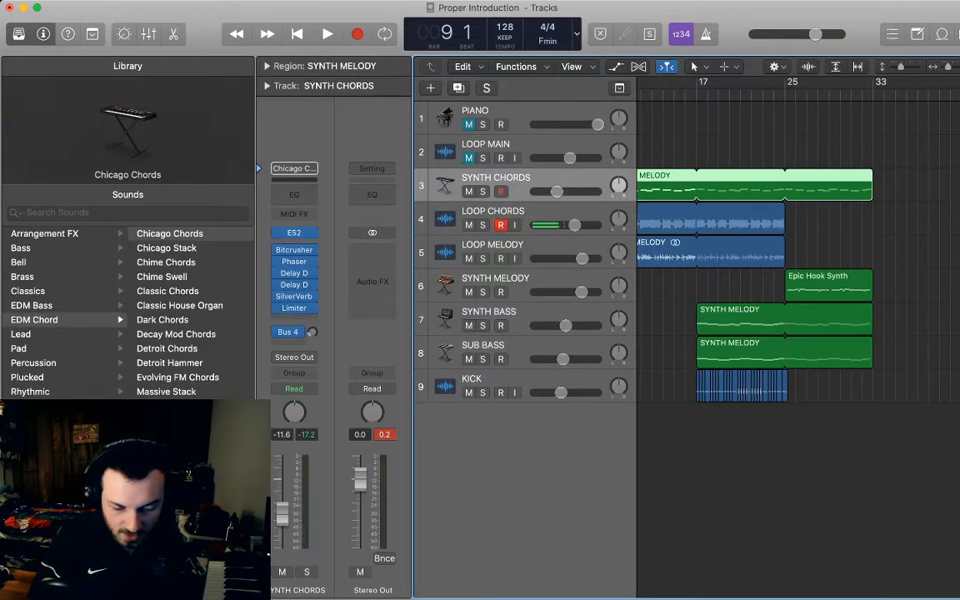
Play the section with the kick and lower both bass tracks together, bringing SYNTH BASS to -6.7 dB
{"action": "key", "text": "space"}
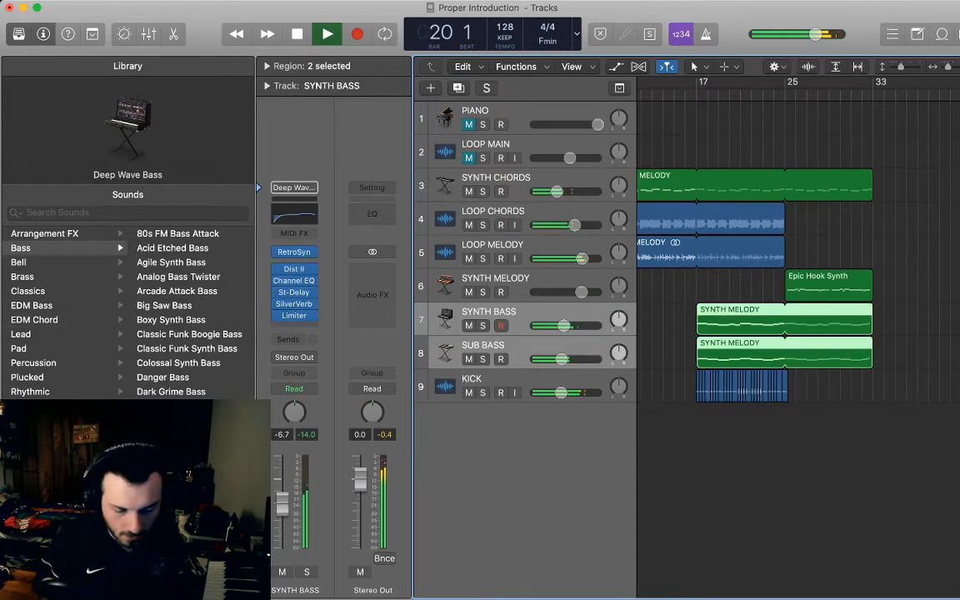
{"action": "left_click", "coordinate": [784, 467]}
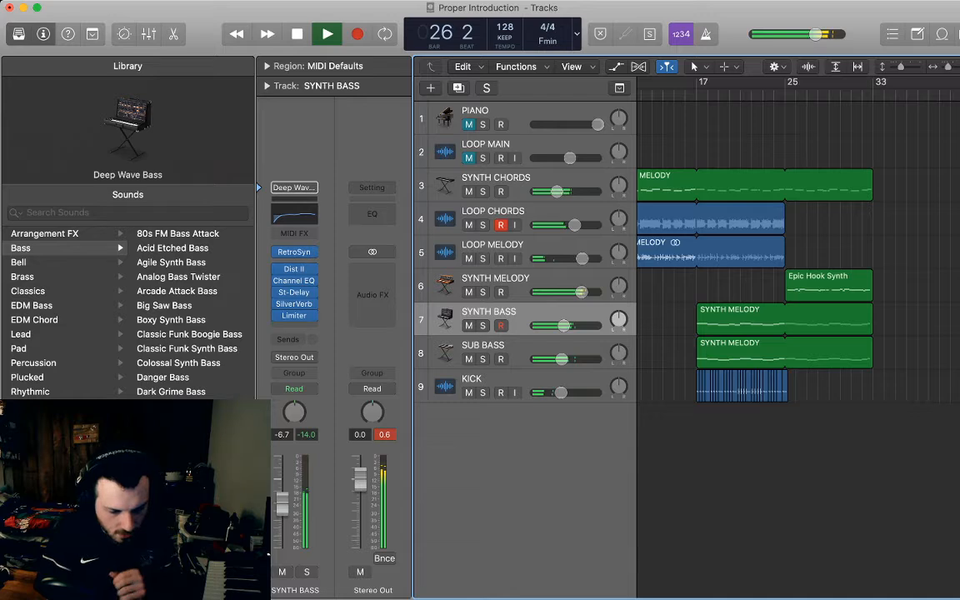
Select the SYNTH MELODY track and look through the Lead sounds in the library for a replacement patch
{"action": "key", "text": "Up"}
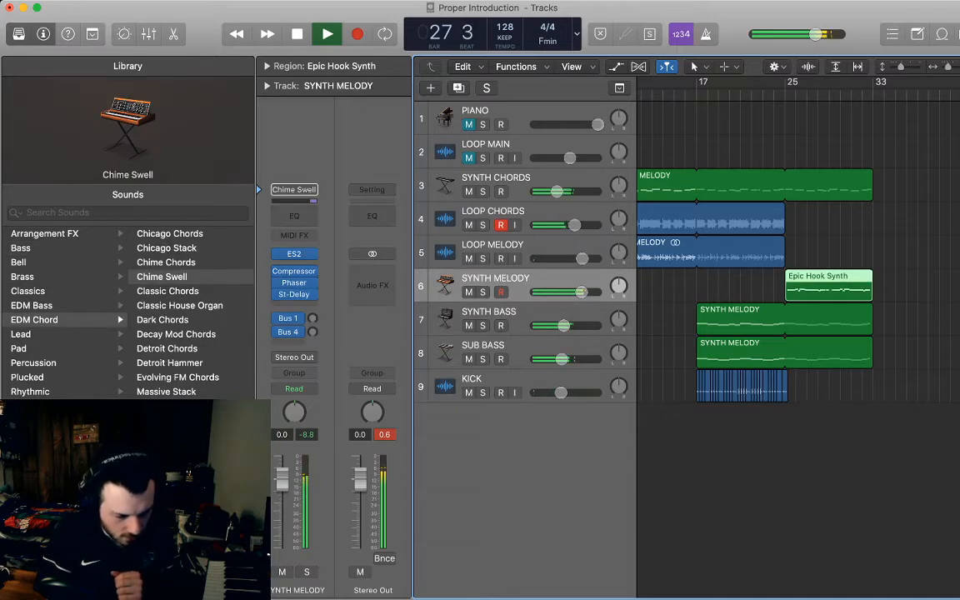
{"action": "left_click", "coordinate": [33, 335]}
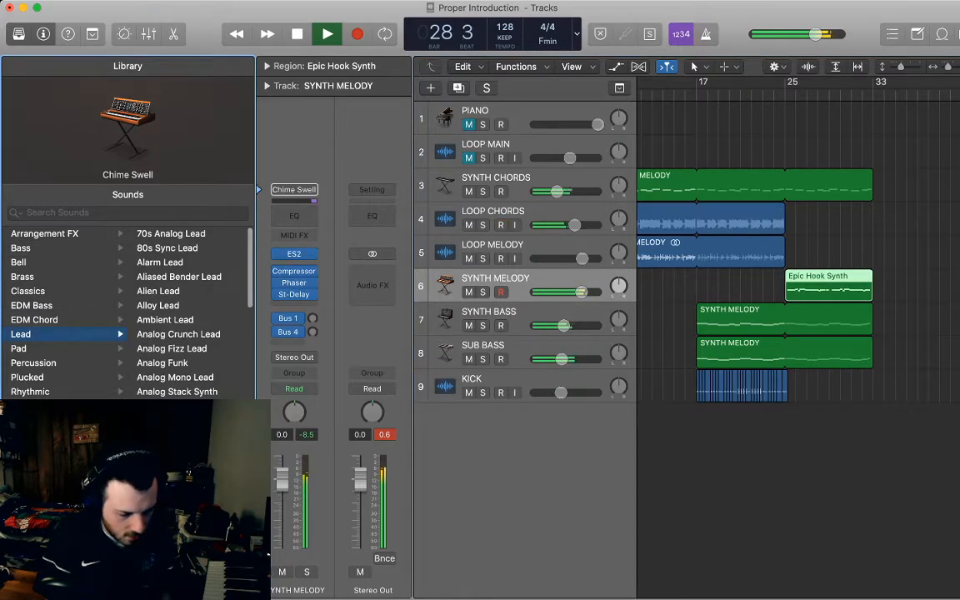
{"action": "key", "text": "space"}
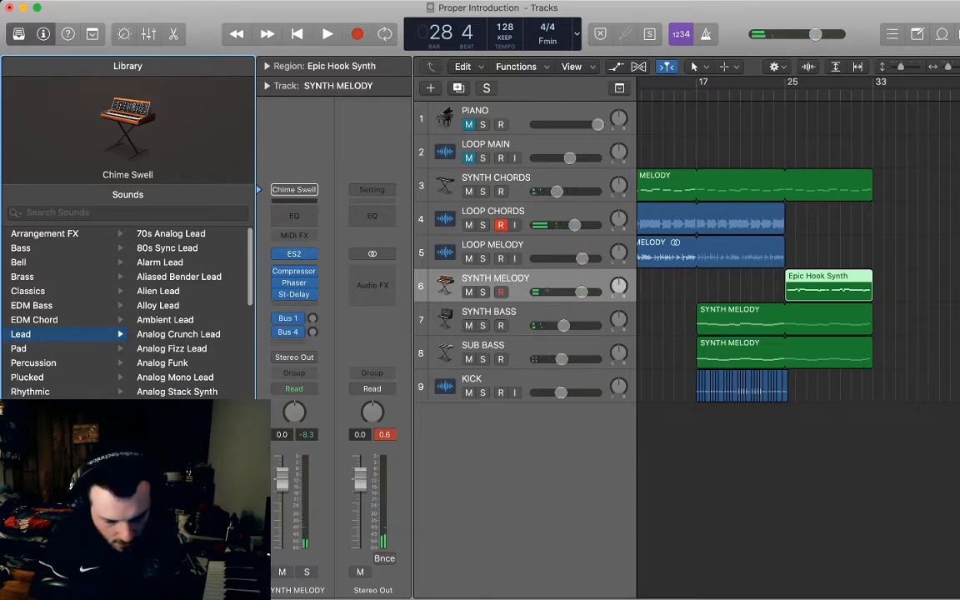
{"action": "scroll", "coordinate": [179, 313], "scroll_direction": "down", "scroll_amount": 3}
{"action": "scroll", "coordinate": [179, 313], "scroll_direction": "down", "scroll_amount": 5}
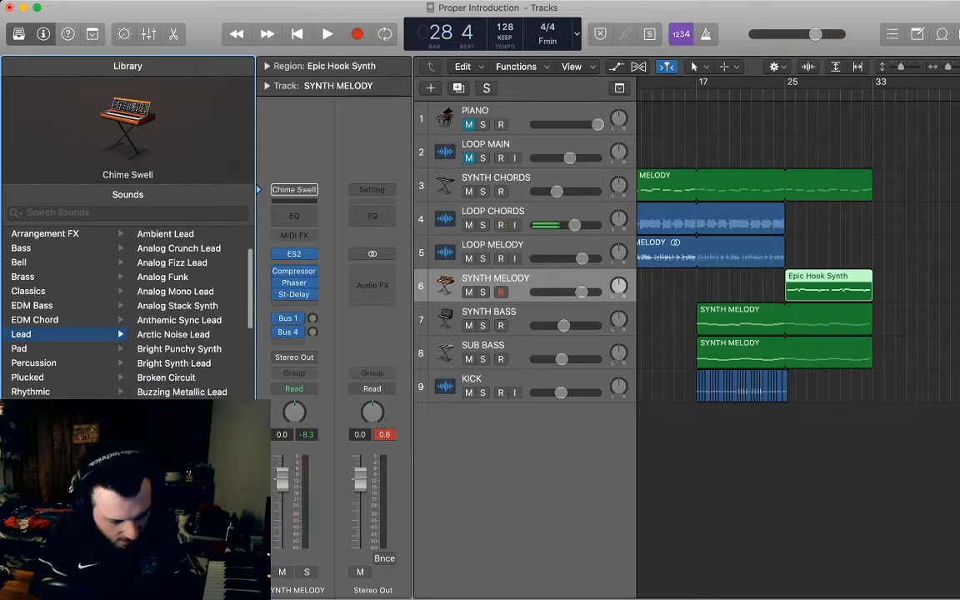
{"action": "scroll", "coordinate": [180, 313], "scroll_direction": "down", "scroll_amount": 4}
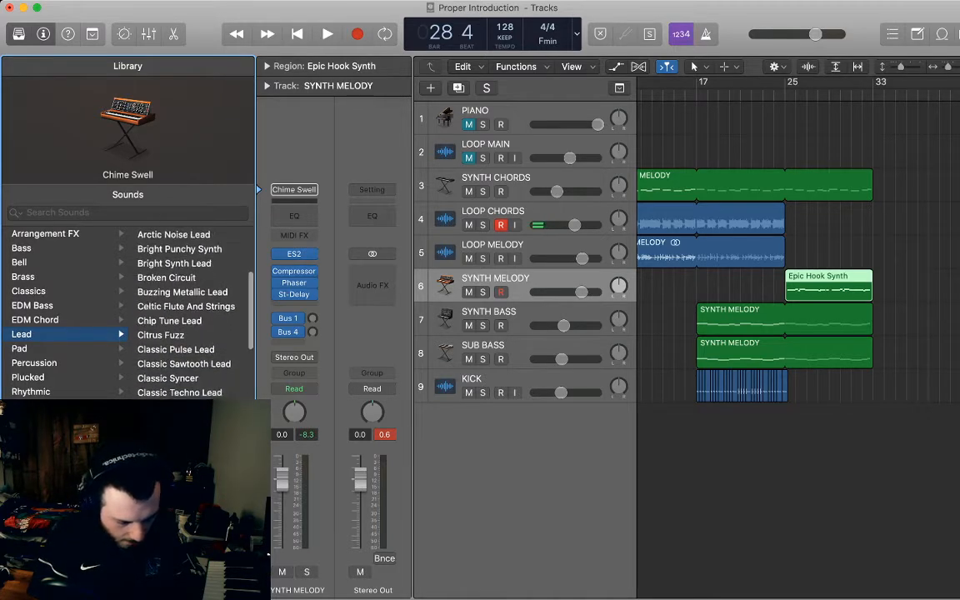
{"action": "scroll", "coordinate": [179, 313], "scroll_direction": "down", "scroll_amount": 3}
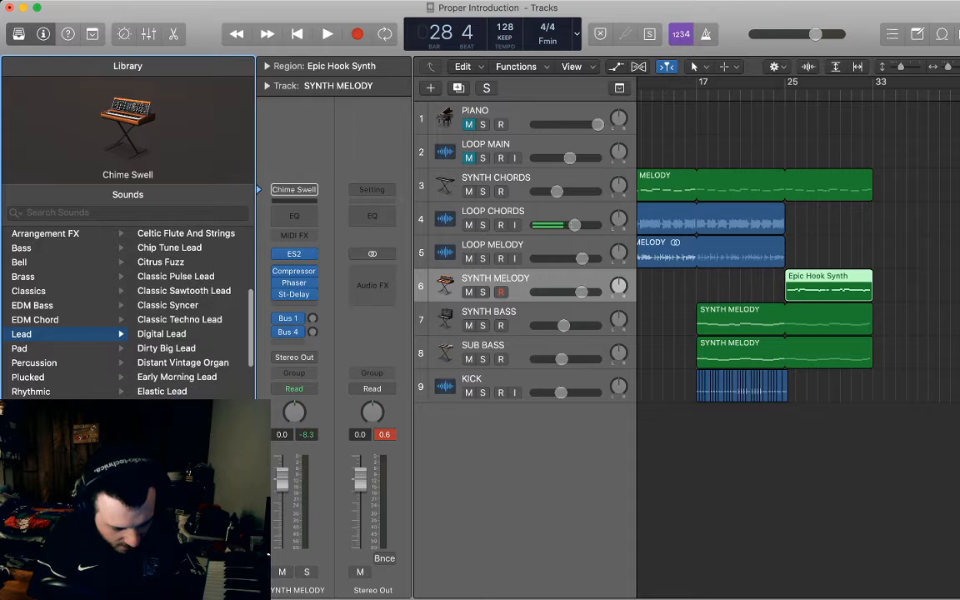
{"action": "scroll", "coordinate": [179, 312], "scroll_direction": "down", "scroll_amount": 3}
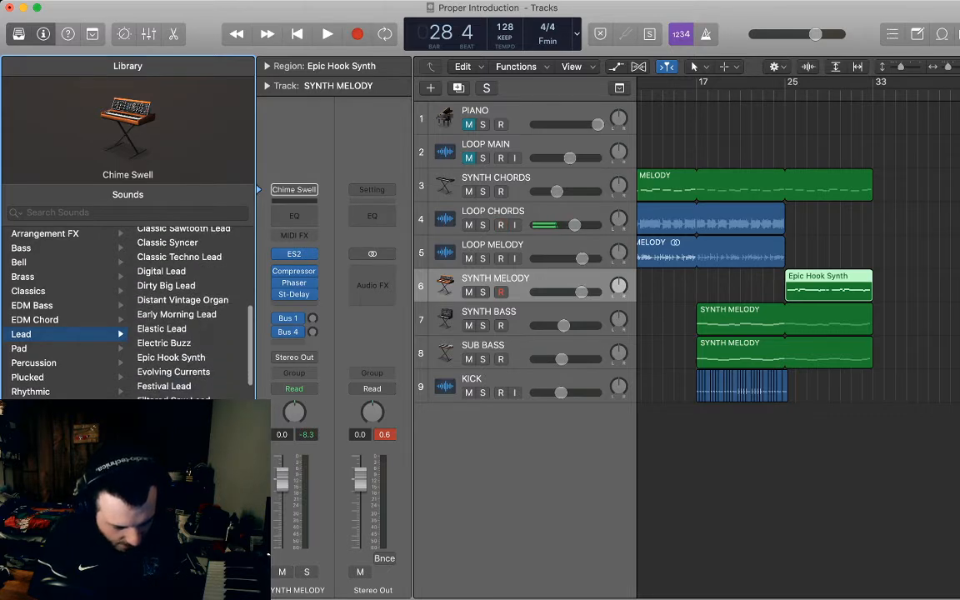
{"action": "scroll", "coordinate": [179, 313], "scroll_direction": "up", "scroll_amount": 15}
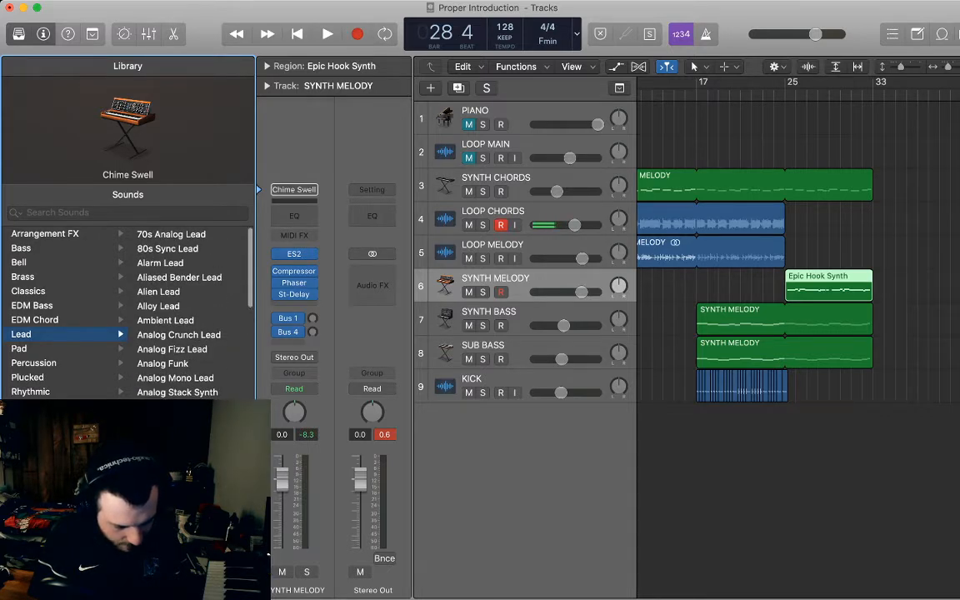
{"action": "scroll", "coordinate": [179, 334], "scroll_direction": "down", "scroll_amount": 1}
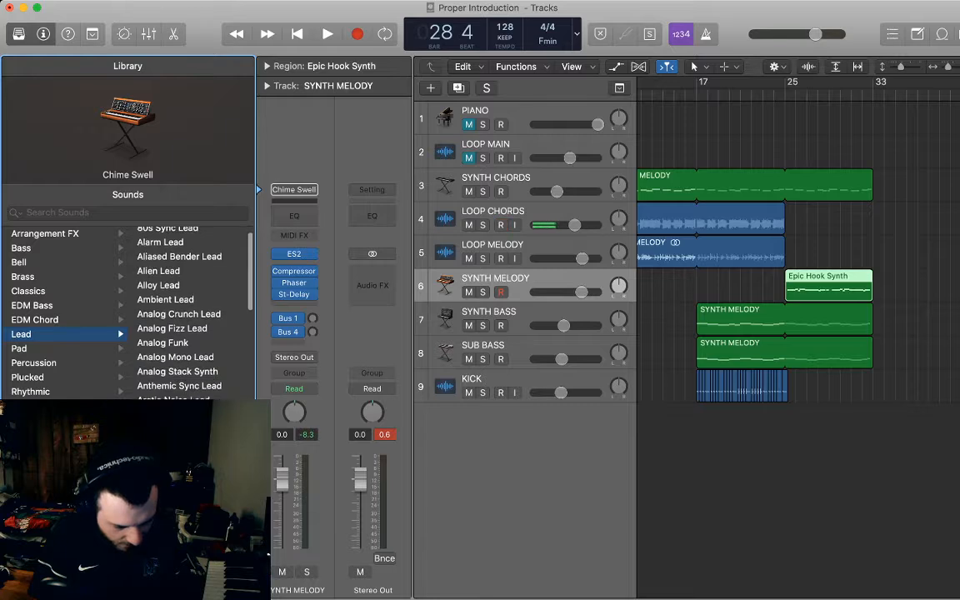
Try the Anthemic Sync Lead, Bright Punchy Synth, Bright Synth Lead and Ambient Lead sounds on the SYNTH MELODY track
{"action": "left_click", "coordinate": [178, 385]}
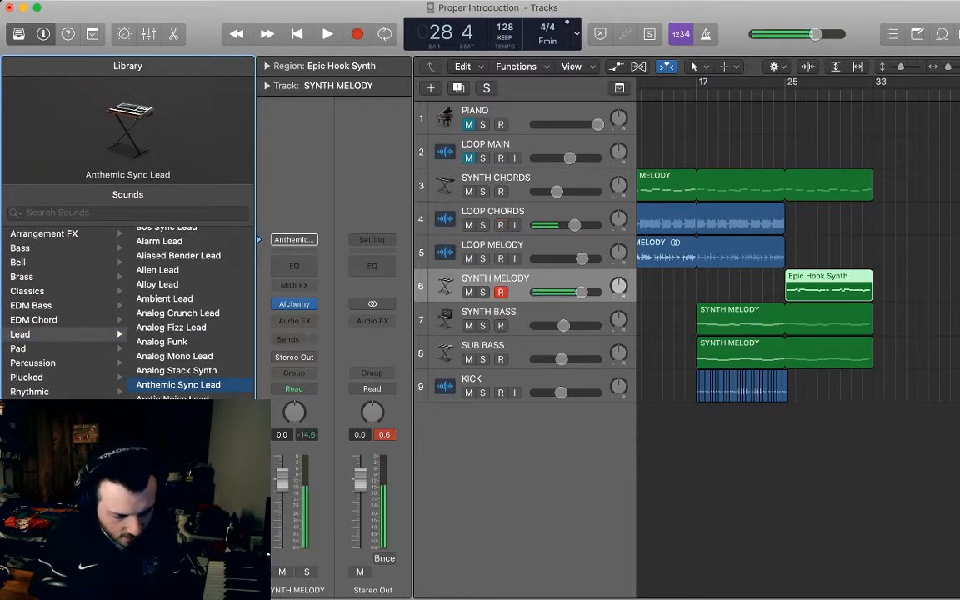
{"action": "left_click", "coordinate": [178, 456]}
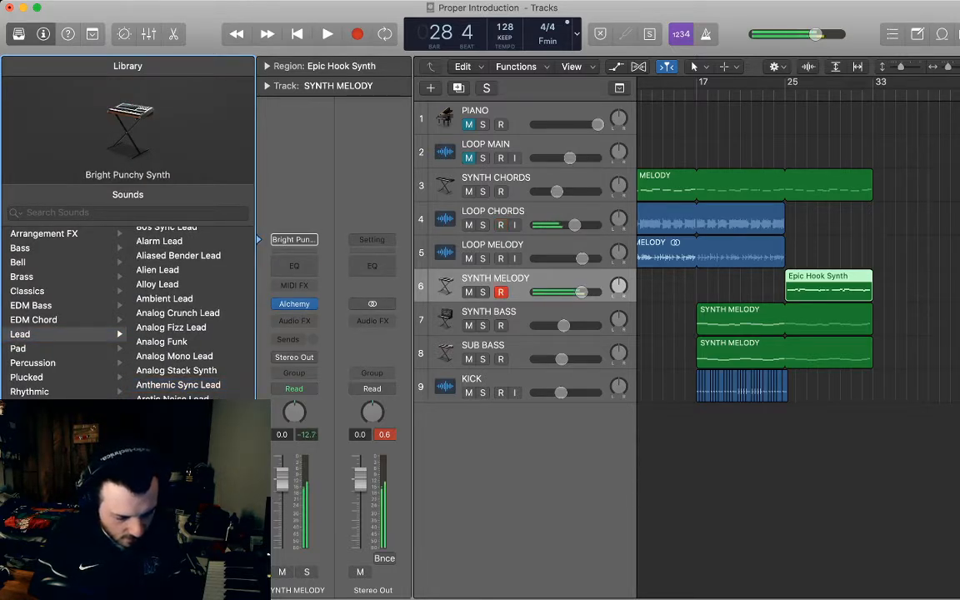
{"action": "key", "text": "Down"}
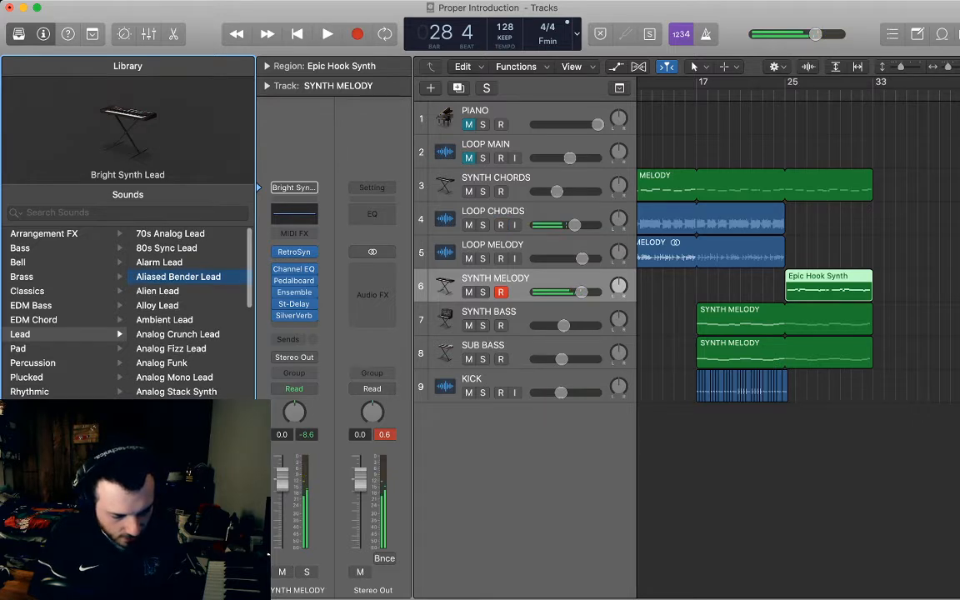
{"action": "key", "text": "Down"}
{"action": "key", "text": "Down"}
{"action": "key", "text": "Down"}
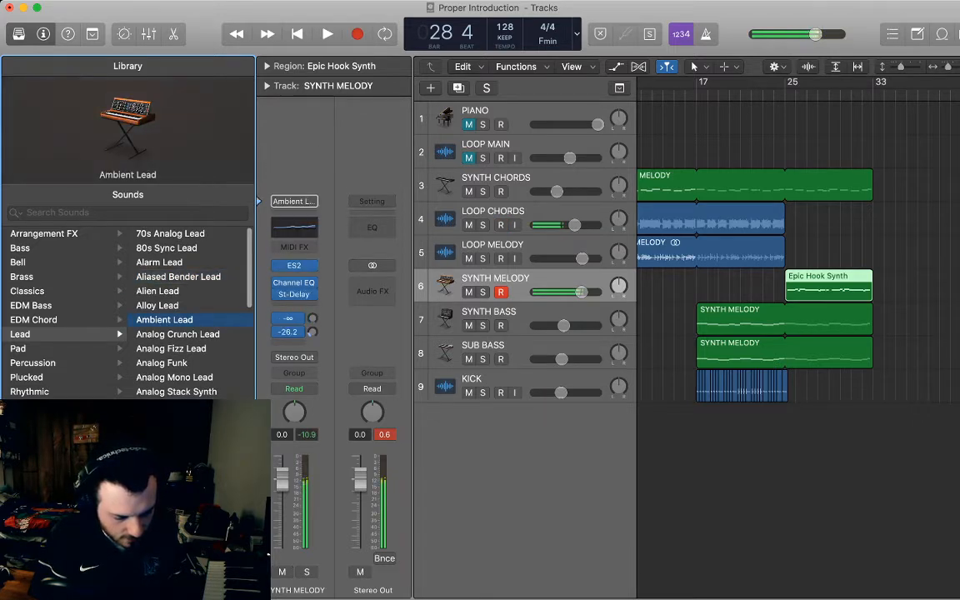
Try the Citrus Fuzz and Broken Circuit lead sounds on the SYNTH MELODY track
{"action": "left_click", "coordinate": [167, 519]}
{"action": "scroll", "coordinate": [167, 518], "scroll_direction": "down", "scroll_amount": 3}
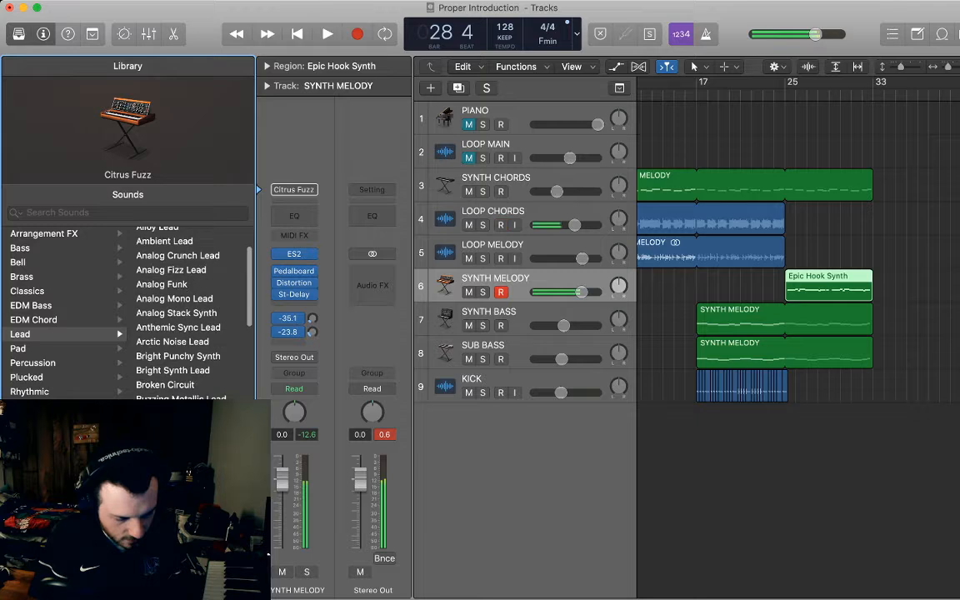
{"action": "key", "text": "Up"}
{"action": "key", "text": "Up"}
{"action": "key", "text": "Up"}
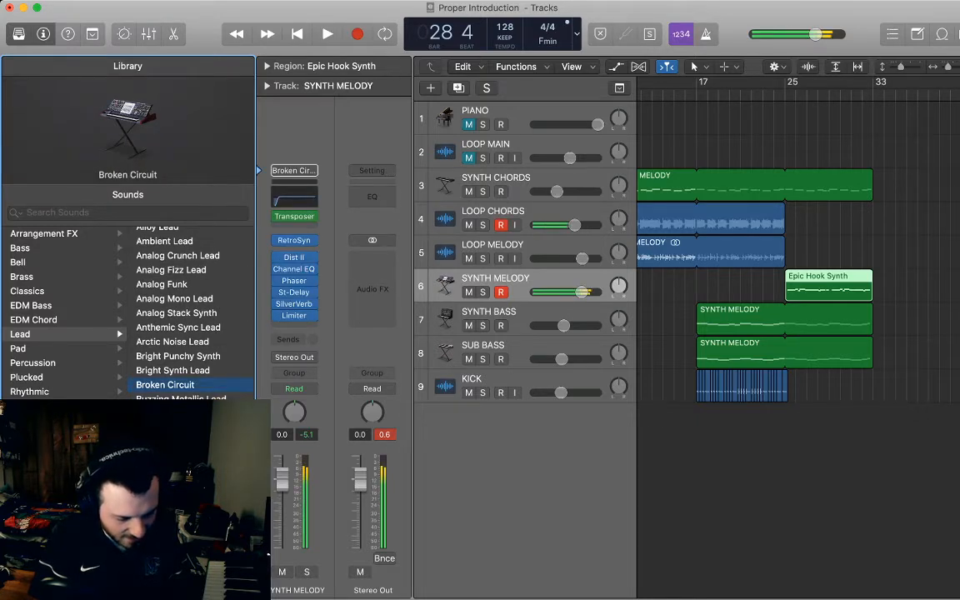
Try the Classic Syncer and Classic Techno Lead sounds on SYNTH MELODY and audition Classic Techno Lead with the other tracks
{"action": "key", "text": "Down"}
{"action": "key", "text": "Down"}
{"action": "key", "text": "Down"}
{"action": "key", "text": "Down"}
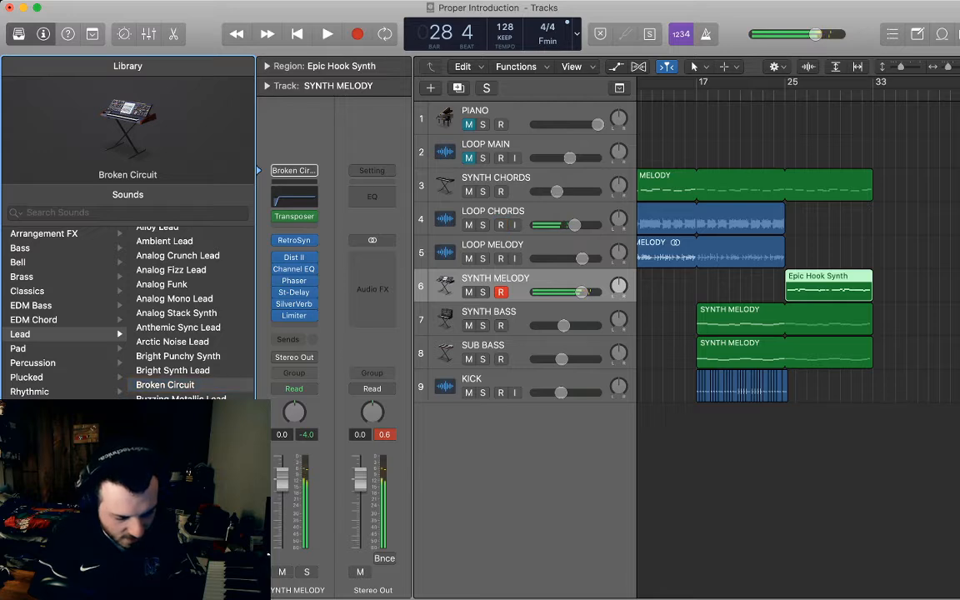
{"action": "key", "text": "Down"}
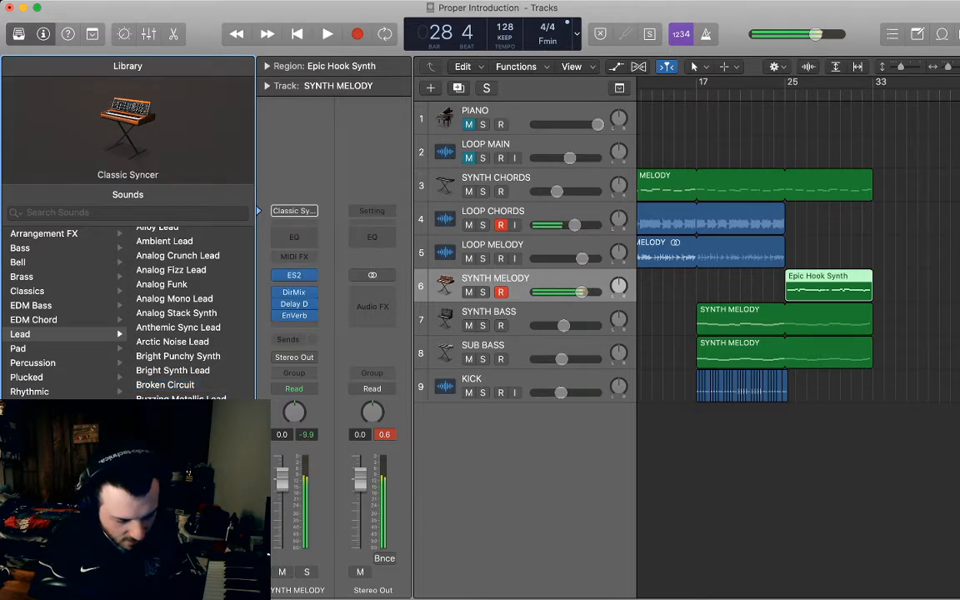
{"action": "scroll", "coordinate": [179, 313], "scroll_direction": "down", "scroll_amount": 2}
{"action": "key", "text": "Down"}
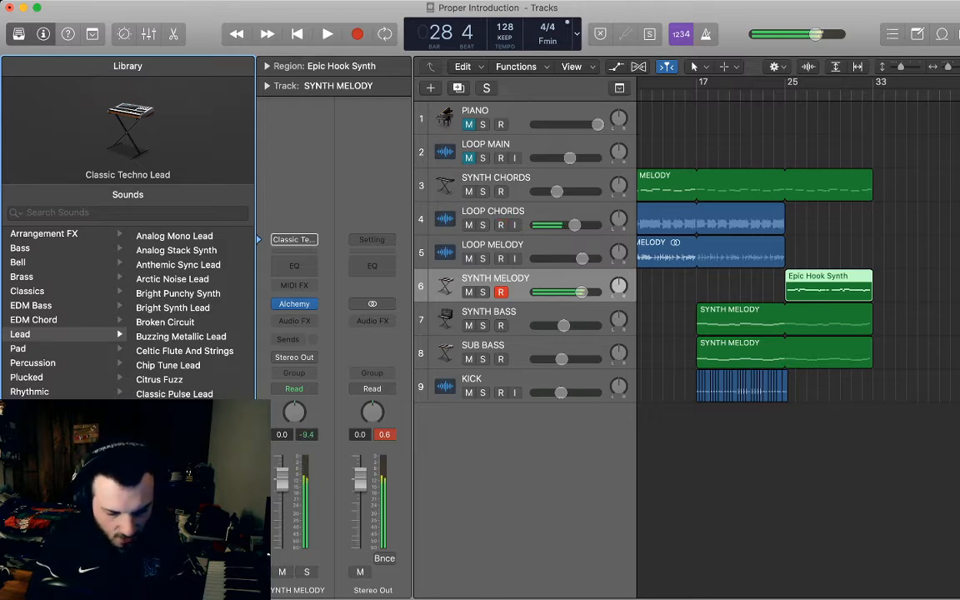
{"action": "key", "text": "space"}
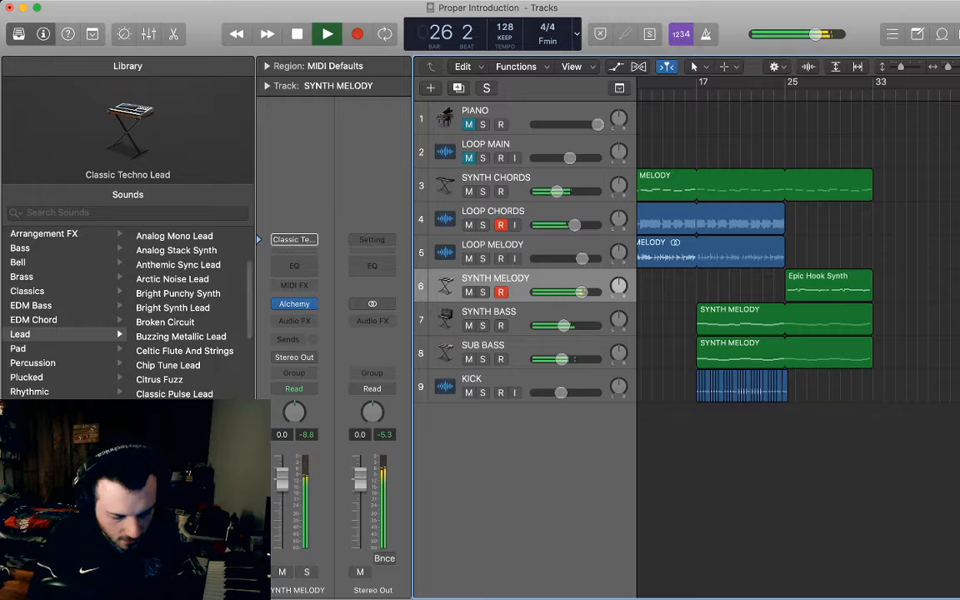
{"action": "key", "text": "space"}
Try the Digital Lead, Dirty Big Lead, Evolving Currents and Fizzy Techno Lead sounds on the SYNTH MELODY track
{"action": "key", "text": "Down"}
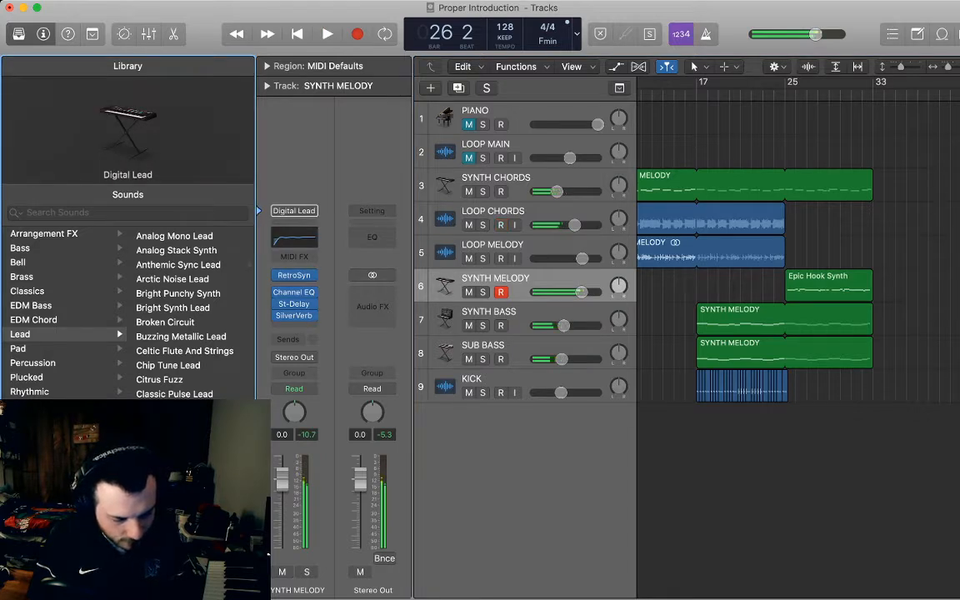
{"action": "key", "text": "Down"}
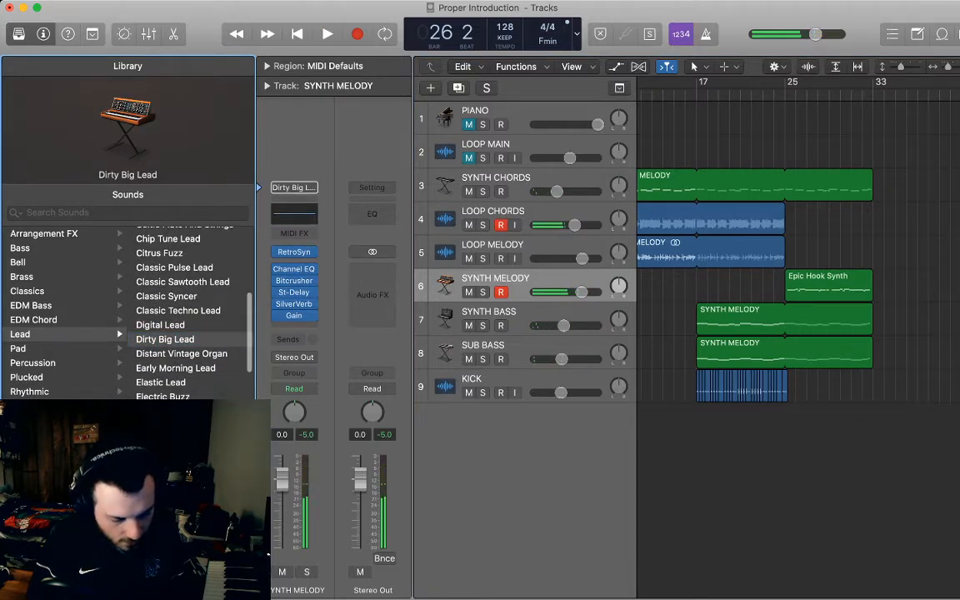
{"action": "left_click", "coordinate": [159, 426]}
{"action": "key", "text": "Up"}
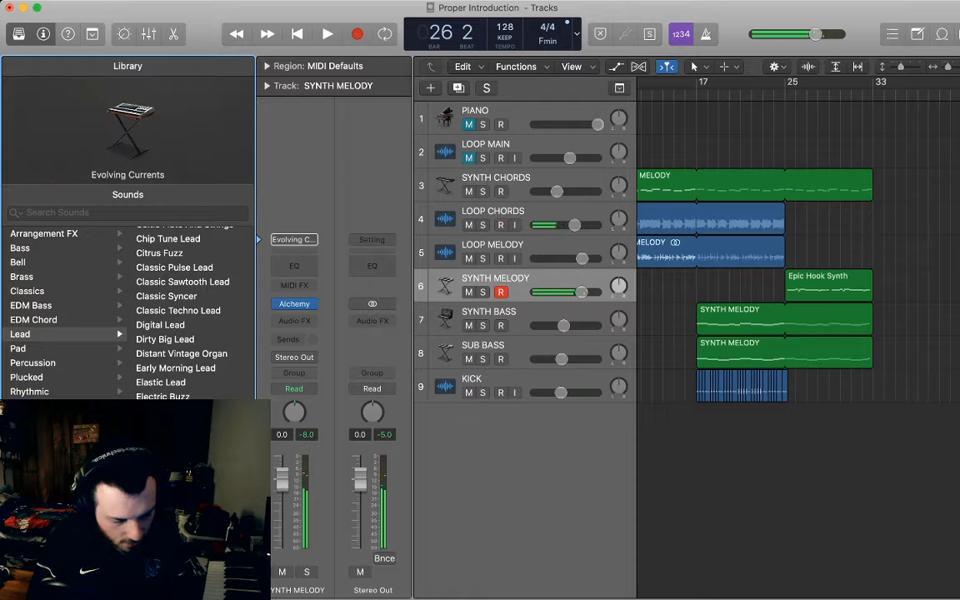
{"action": "left_click", "coordinate": [174, 466]}
{"action": "scroll", "coordinate": [174, 467], "scroll_direction": "down", "scroll_amount": 6}
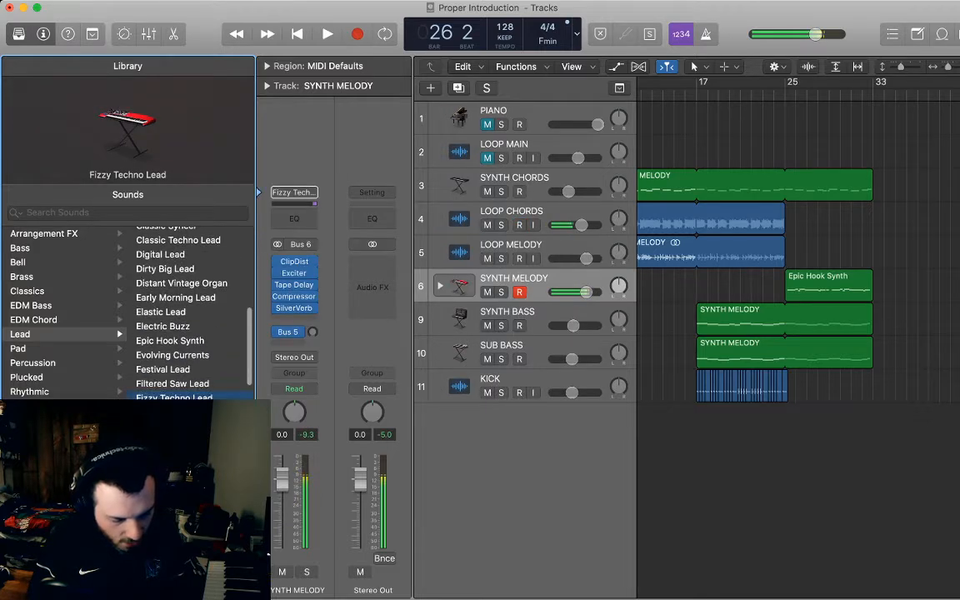
Try the Metallic Lead, Mysterious Synth Lead and Power Lead sounds on the SYNTH MELODY track
{"action": "scroll", "coordinate": [183, 313], "scroll_direction": "down", "scroll_amount": 9}
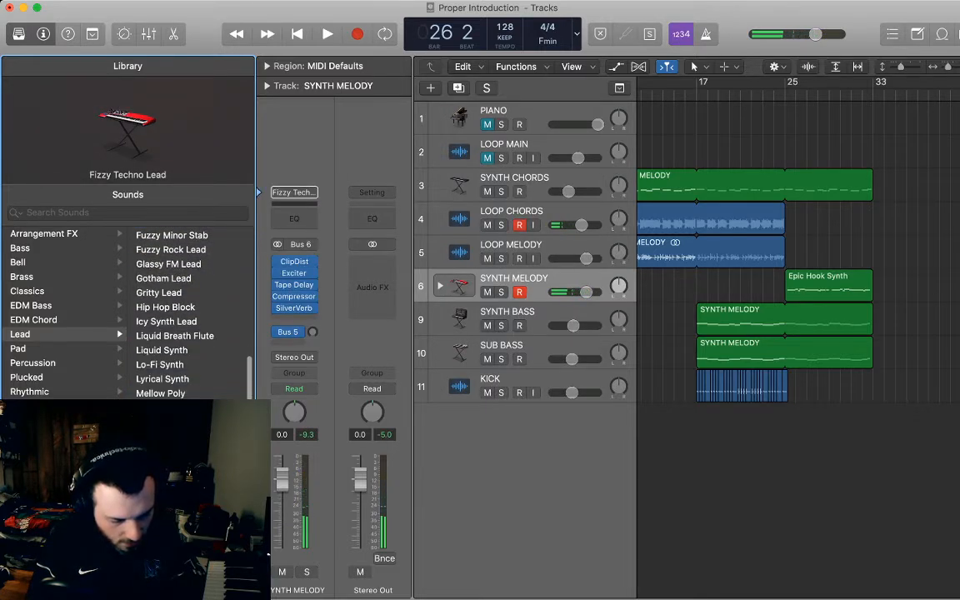
{"action": "left_click", "coordinate": [174, 408]}
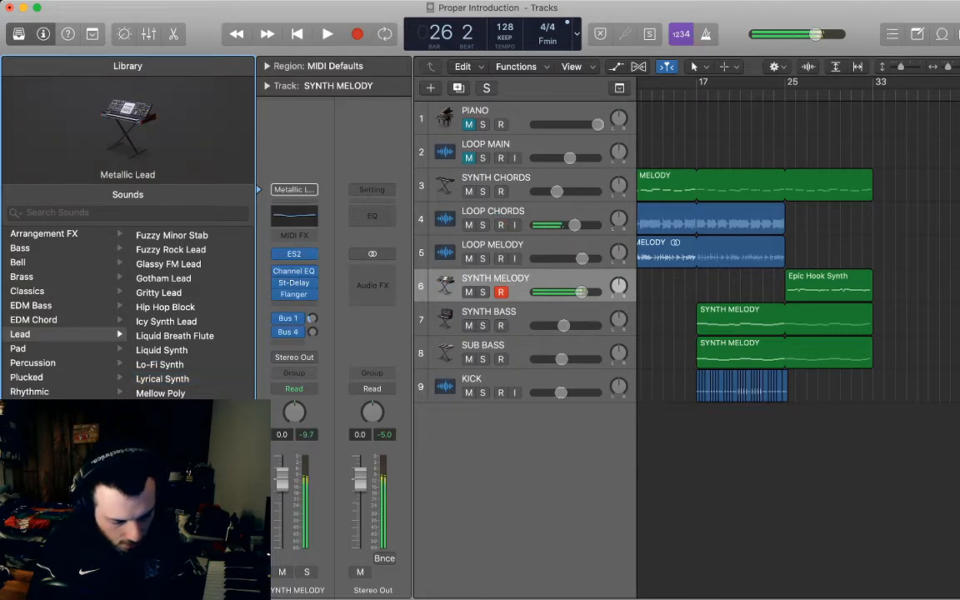
{"action": "key", "text": "Down"}
{"action": "key", "text": "Up"}
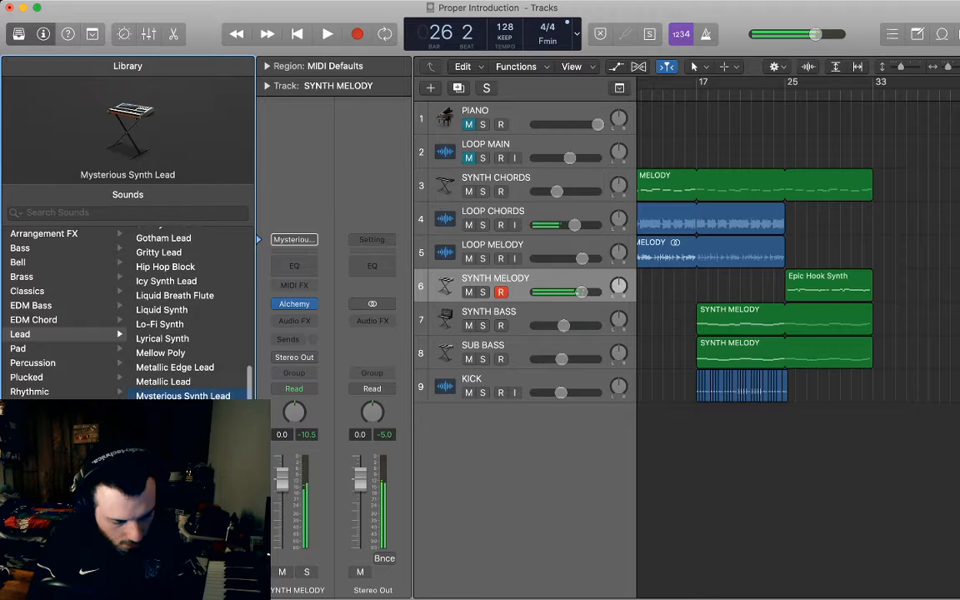
{"action": "key", "text": "Down"}
{"action": "key", "text": "Down"}
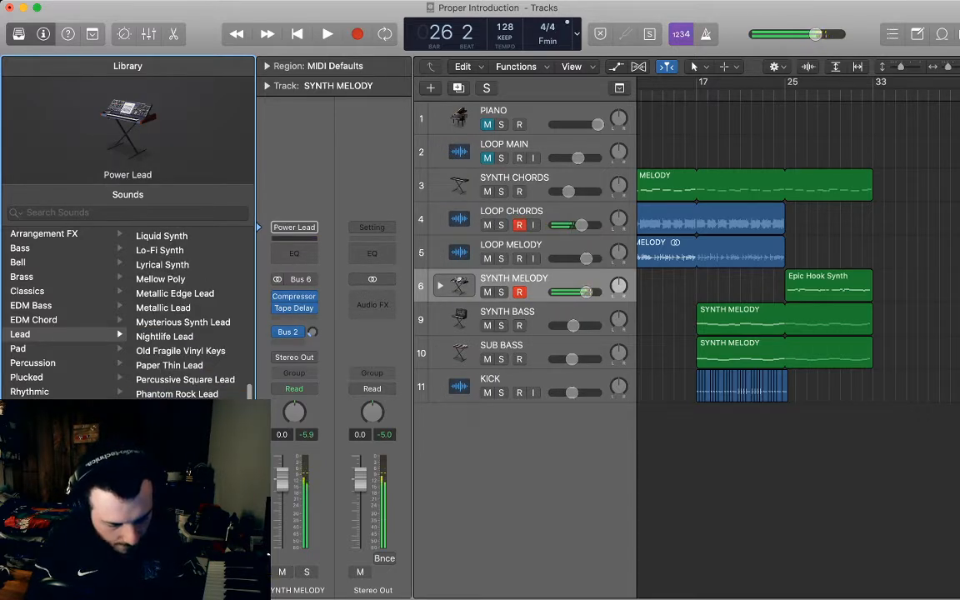
Load the Retro Space Lead sound on SYNTH MELODY and play the section, raising the track volume to 1.9 dB
{"action": "key", "text": "Down"}
{"action": "key", "text": "Down"}
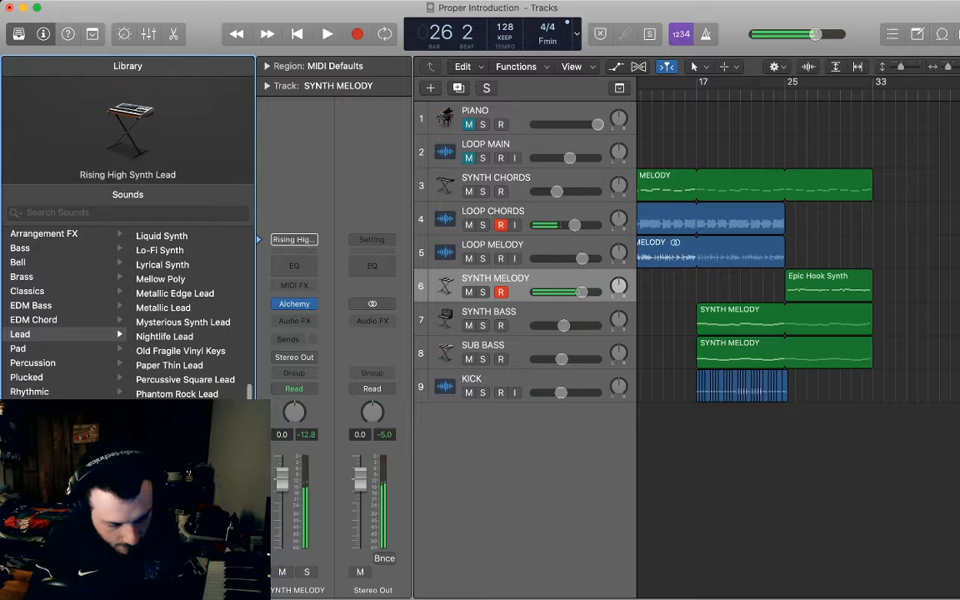
{"action": "key", "text": "Up"}
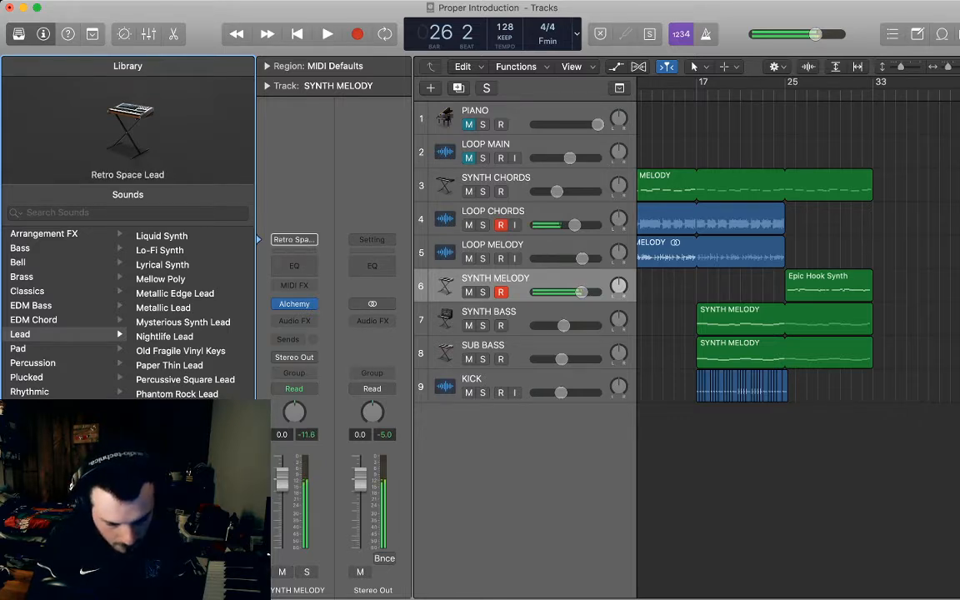
{"action": "key", "text": "space"}
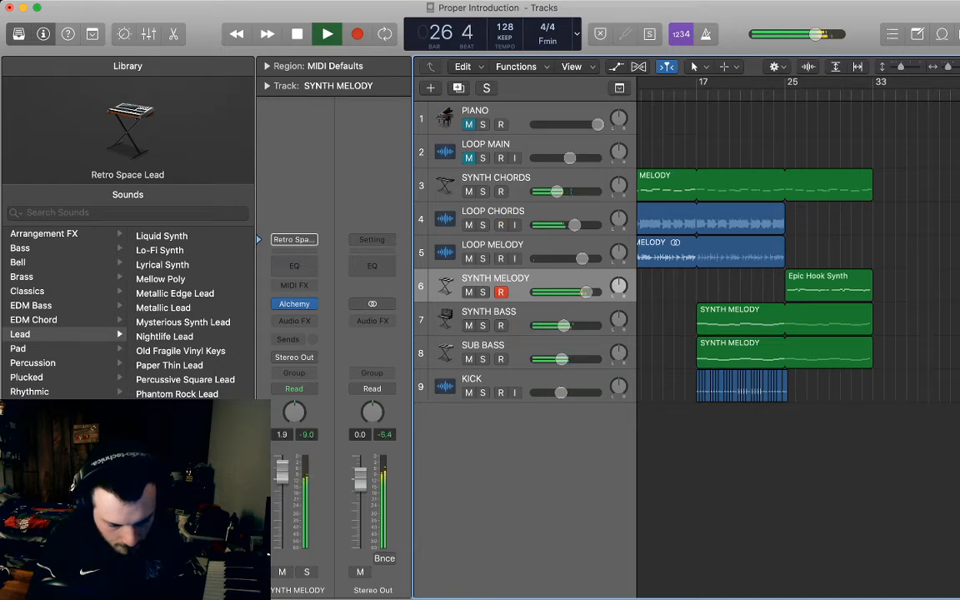
View the Epic Hook Synth region's notes during playback and set the SYNTH MELODY volume to 0.8 dB
{"action": "double_click", "coordinate": [829, 286]}
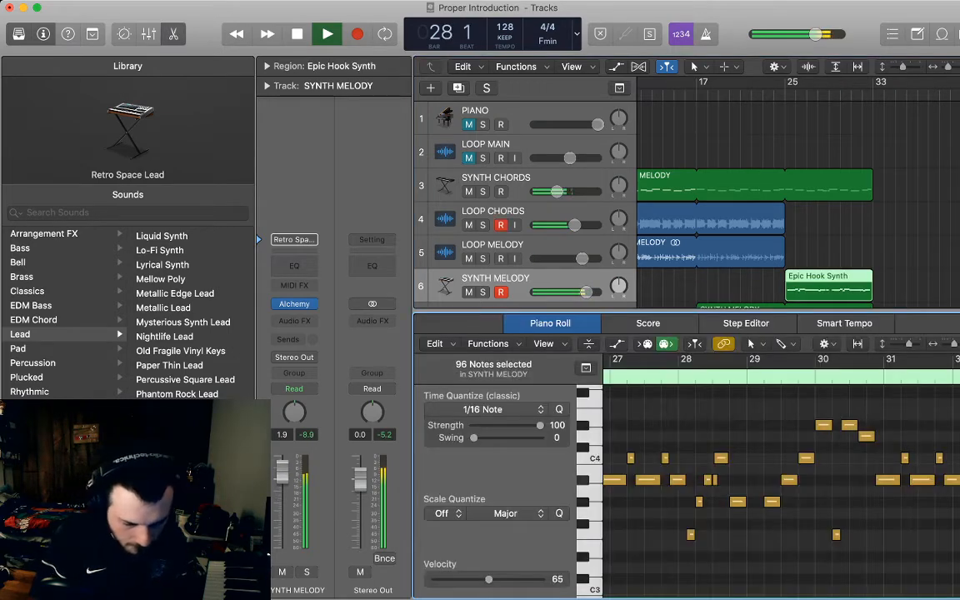
{"action": "scroll", "coordinate": [737, 484], "scroll_direction": "down", "scroll_amount": 5}
{"action": "scroll", "coordinate": [750, 483], "scroll_direction": "left", "scroll_amount": 3}
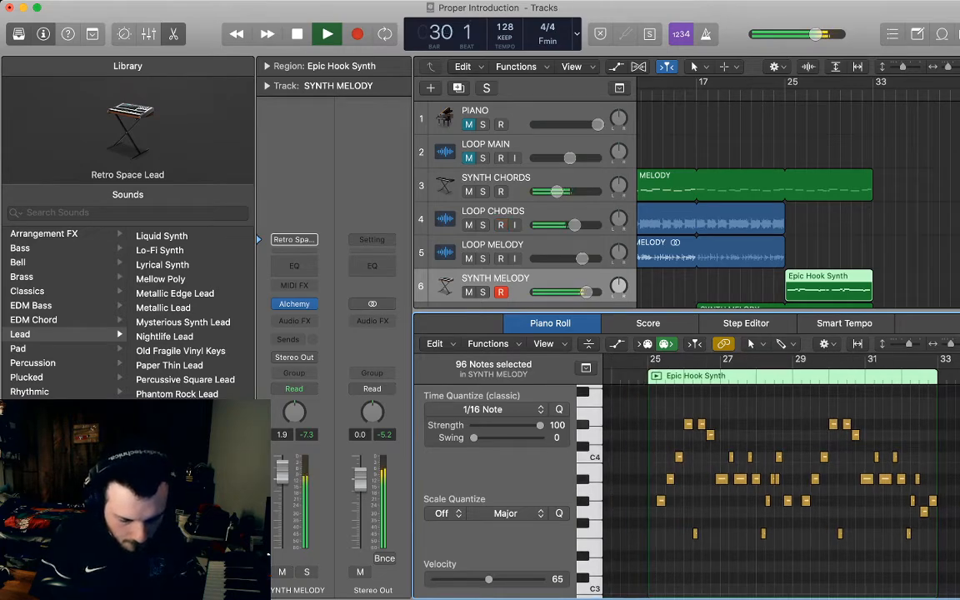
{"action": "left_click_drag", "start_coordinate": [587, 291], "coordinate": [583, 291]}
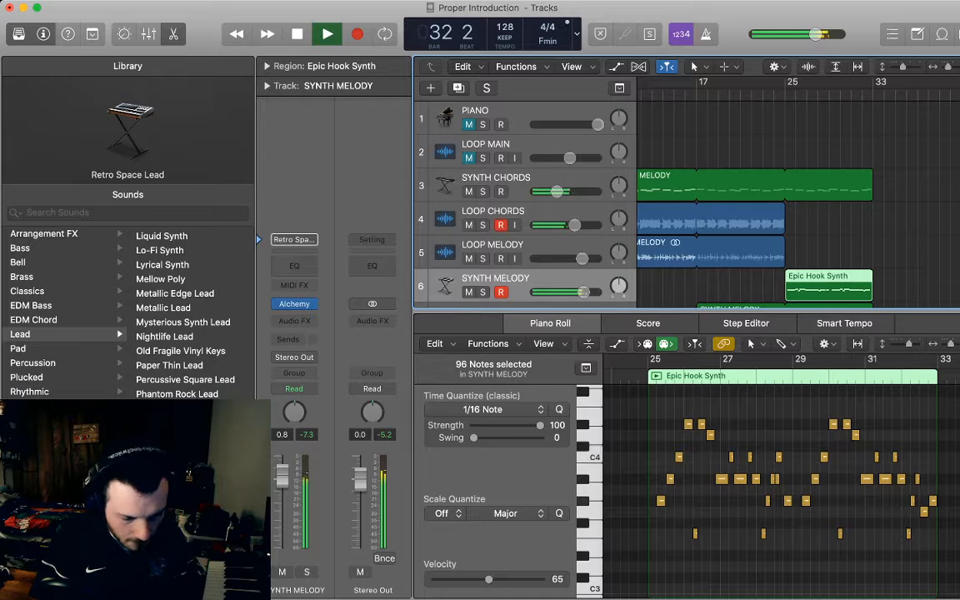
{"action": "scroll", "coordinate": [584, 284], "scroll_direction": "down", "scroll_amount": 1}
{"action": "key", "text": "space"}
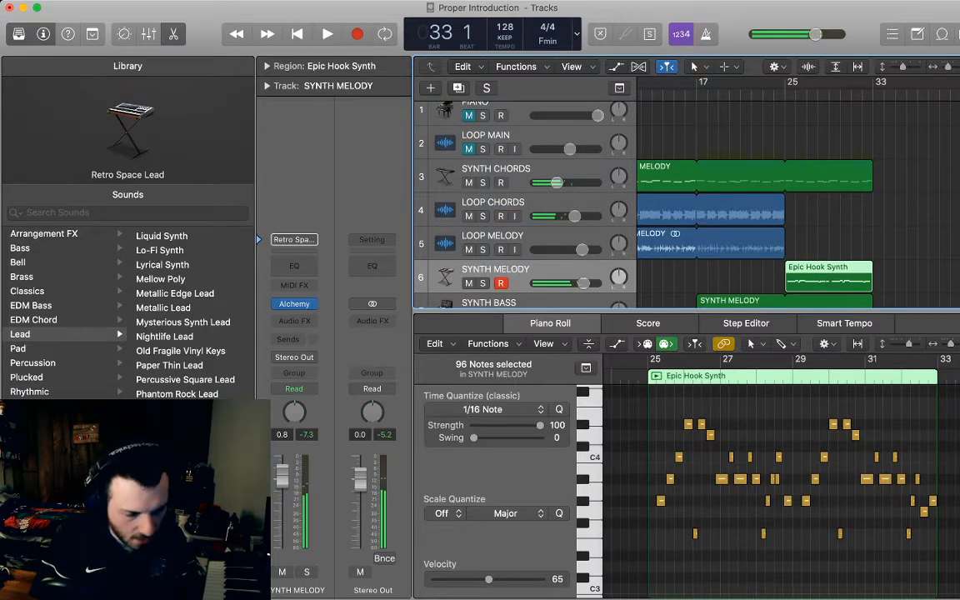
{"action": "key", "text": "p"}
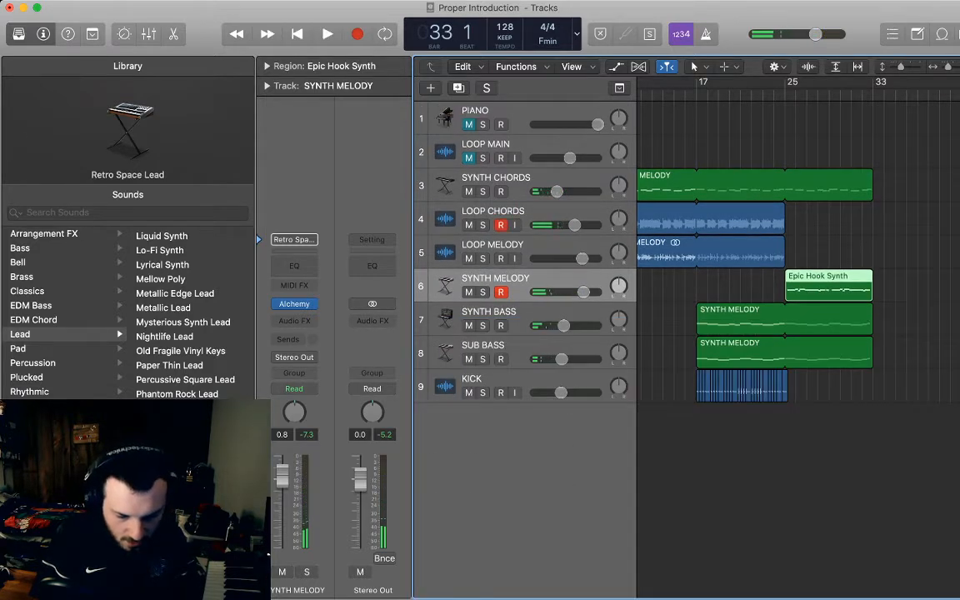
Split the regions on the SYNTH CHORDS, SYNTH BASS and SUB BASS tracks at bar 25
{"action": "left_click", "coordinate": [825, 467]}
{"action": "left_click", "coordinate": [786, 93]}
{"action": "left_click_drag", "start_coordinate": [843, 429], "coordinate": [832, 182]}
{"action": "key", "text": "super+t"}
{"action": "scroll", "coordinate": [817, 250], "scroll_direction": "right", "scroll_amount": 3}
{"action": "scroll", "coordinate": [817, 250], "scroll_direction": "left", "scroll_amount": 1}
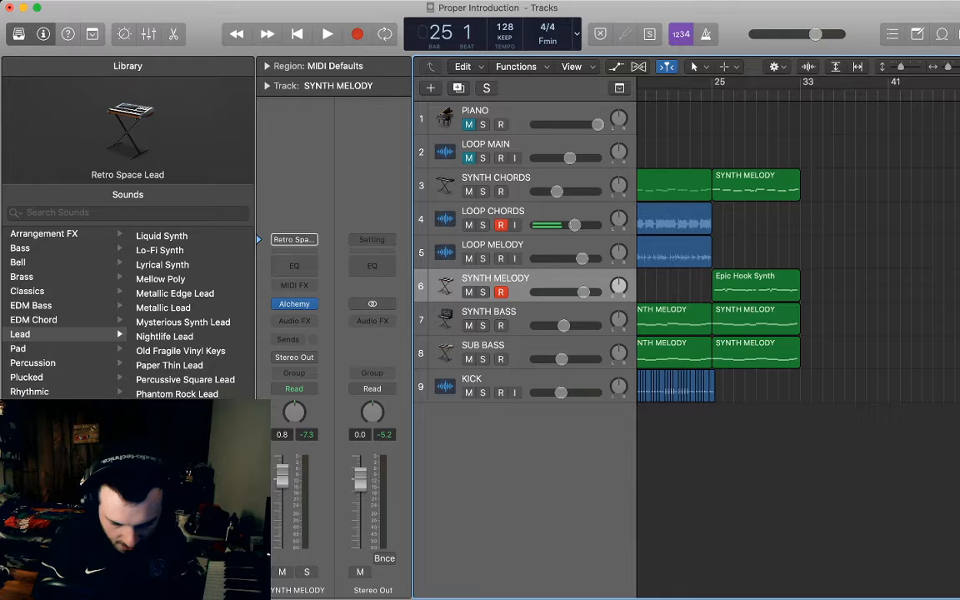
Play the section from bar 25, muting the SYNTH CHORDS track during playback, and stop
{"action": "scroll", "coordinate": [792, 250], "scroll_direction": "left", "scroll_amount": 3}
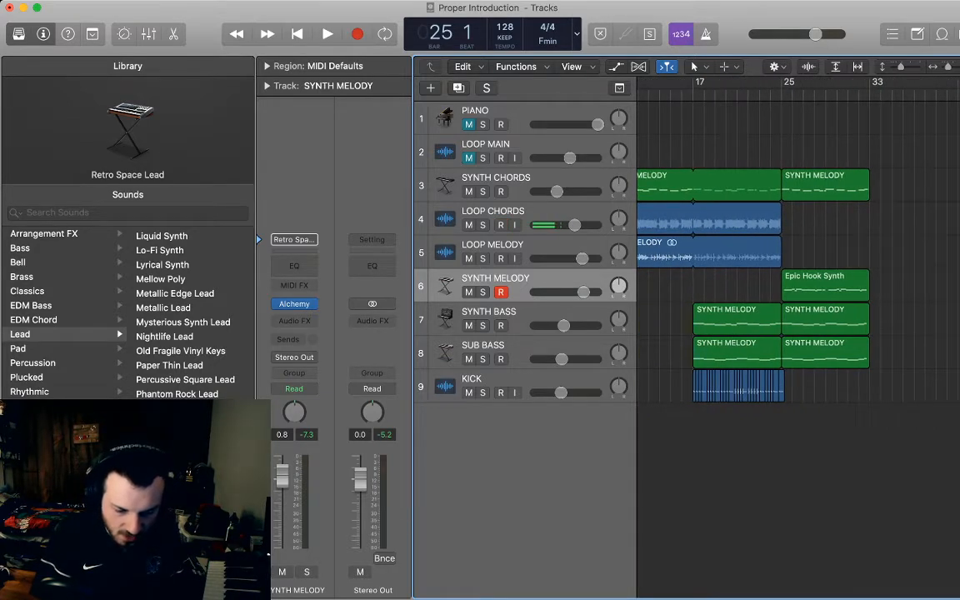
{"action": "scroll", "coordinate": [792, 250], "scroll_direction": "left", "scroll_amount": 2}
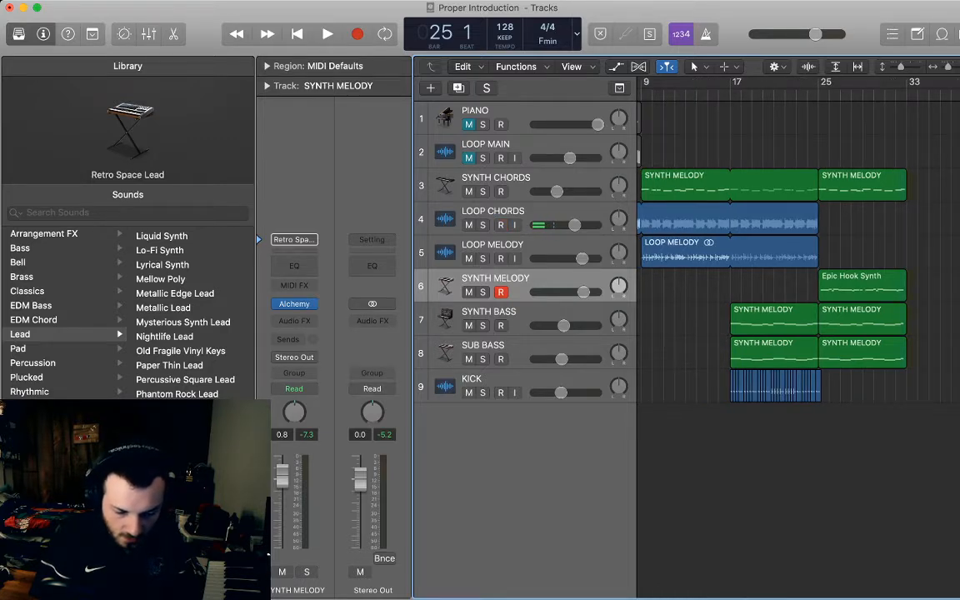
{"action": "scroll", "coordinate": [792, 250], "scroll_direction": "right", "scroll_amount": 3}
{"action": "scroll", "coordinate": [792, 250], "scroll_direction": "left", "scroll_amount": 2}
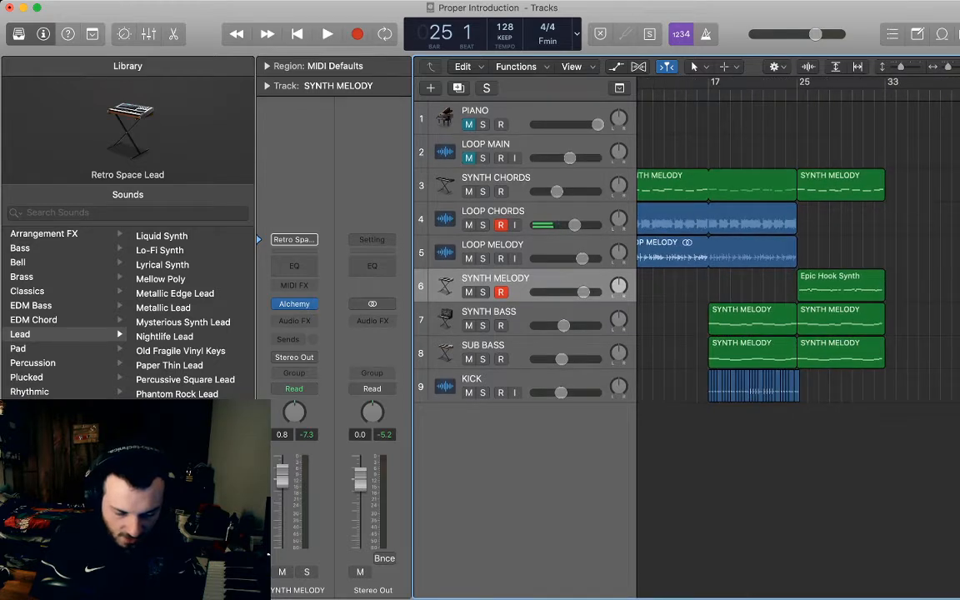
{"action": "scroll", "coordinate": [792, 250], "scroll_direction": "right", "scroll_amount": 6}
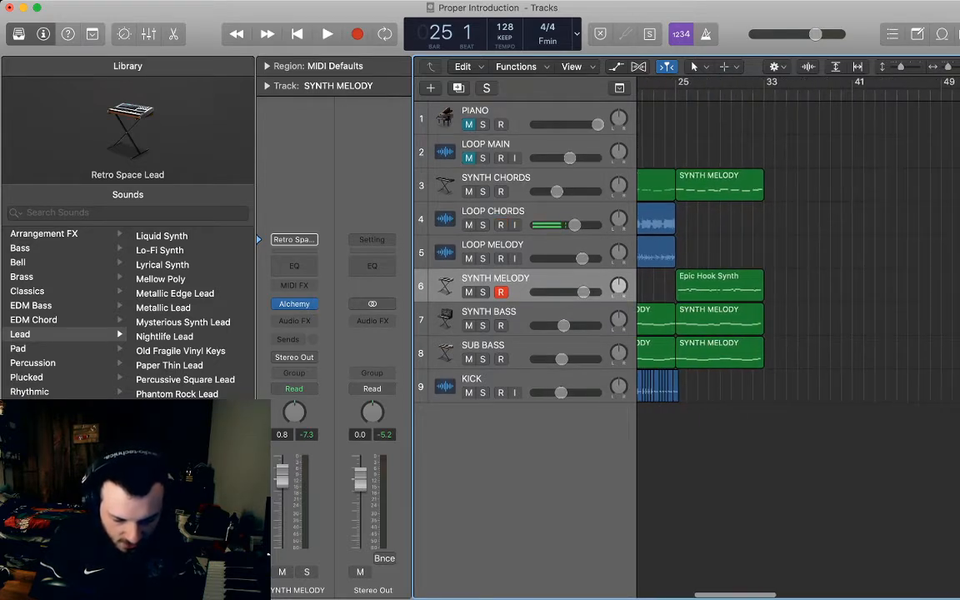
{"action": "key", "text": "space"}
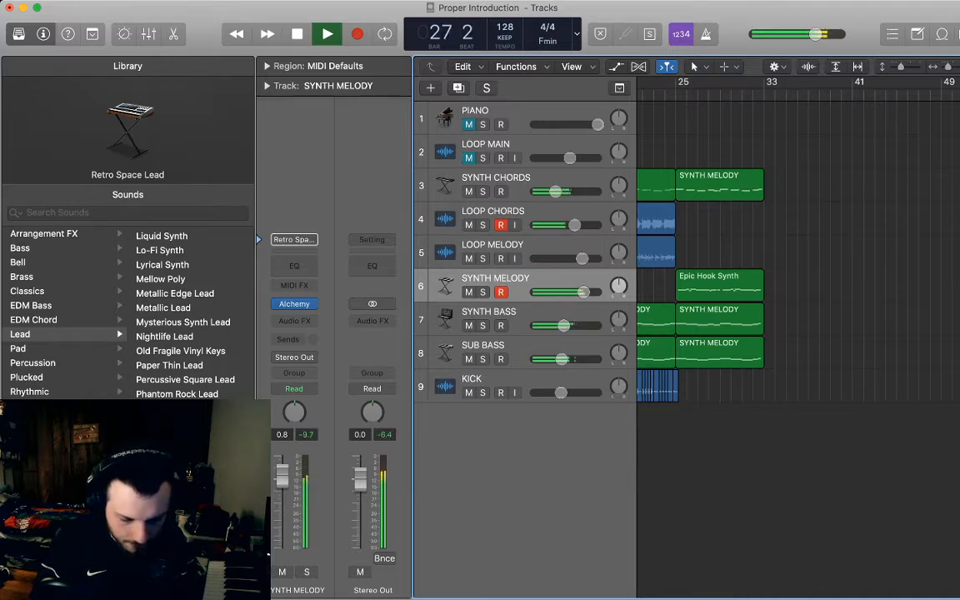
{"action": "left_click", "coordinate": [496, 177]}
{"action": "key", "text": "m"}
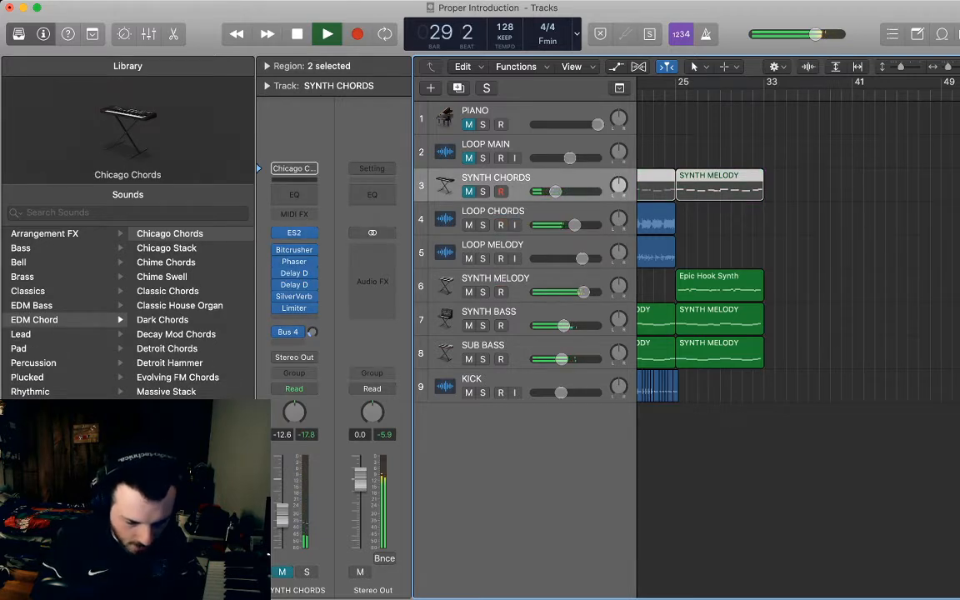
{"action": "key", "text": "space"}
Add a software instrument track below KICK and load the Boutique 808 GB kit from Drum Machine GB
{"action": "scroll", "coordinate": [799, 250], "scroll_direction": "left", "scroll_amount": 3}
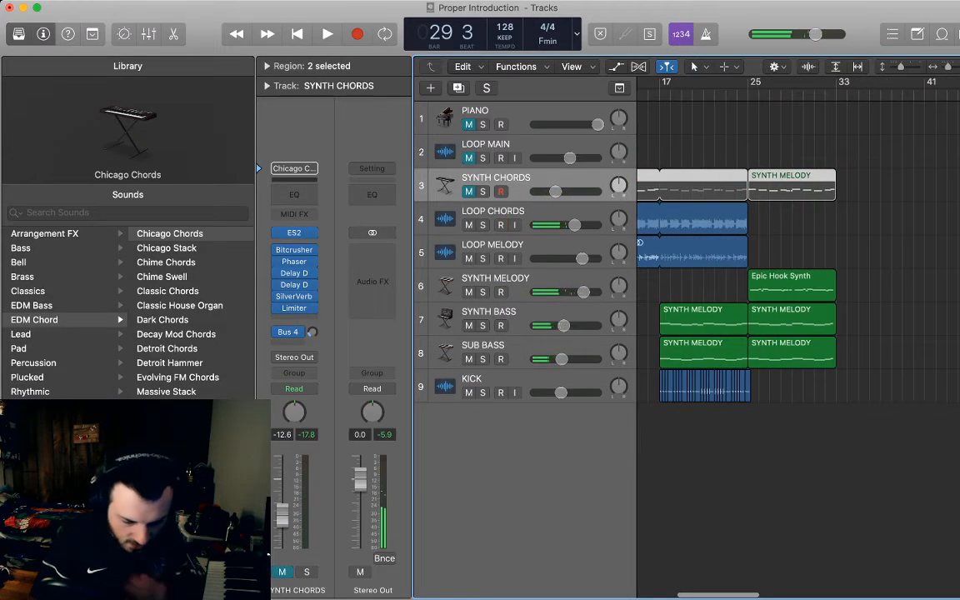
{"action": "left_click", "coordinate": [484, 379]}
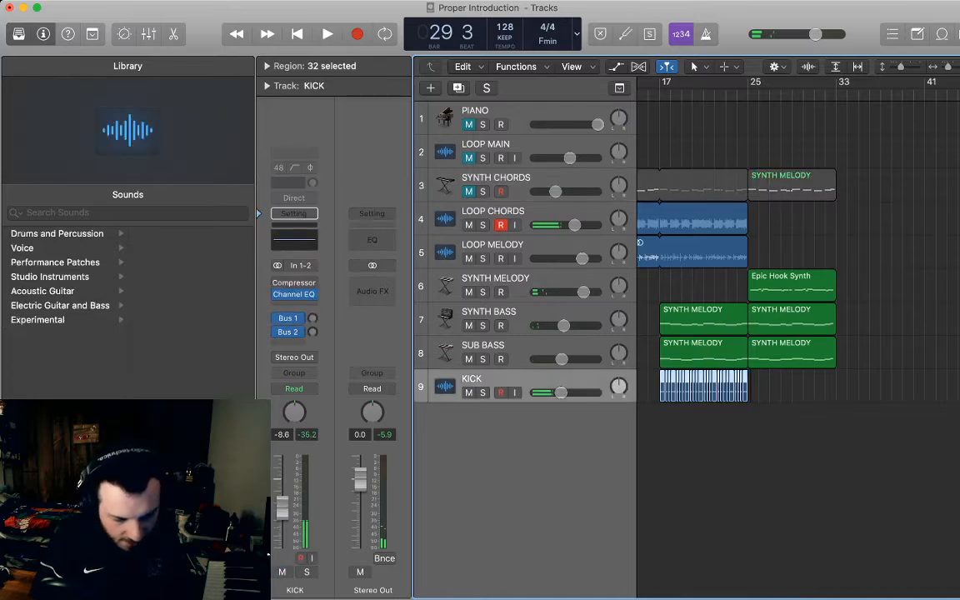
{"action": "key", "text": "alt+super+s"}
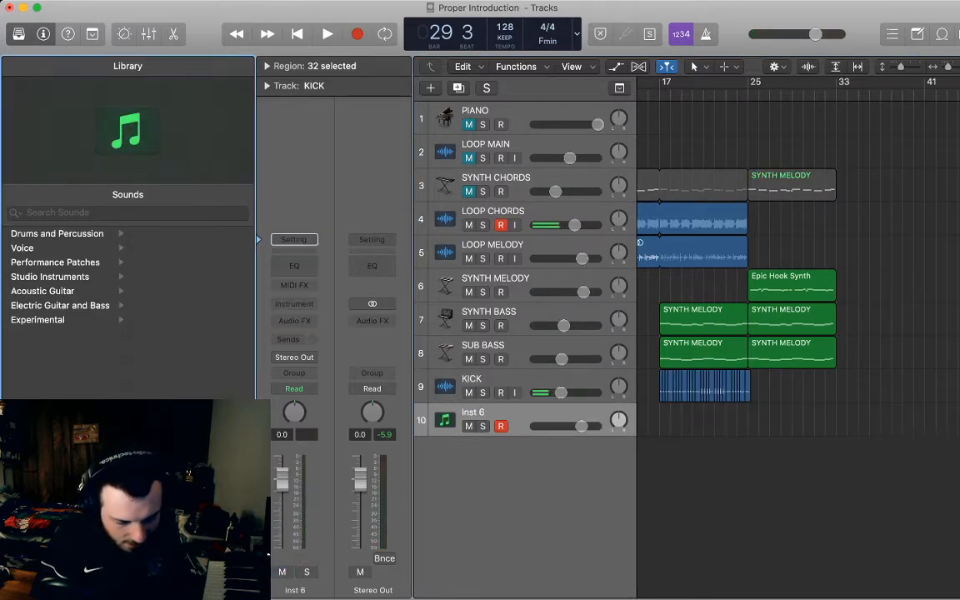
{"action": "left_click", "coordinate": [175, 263]}
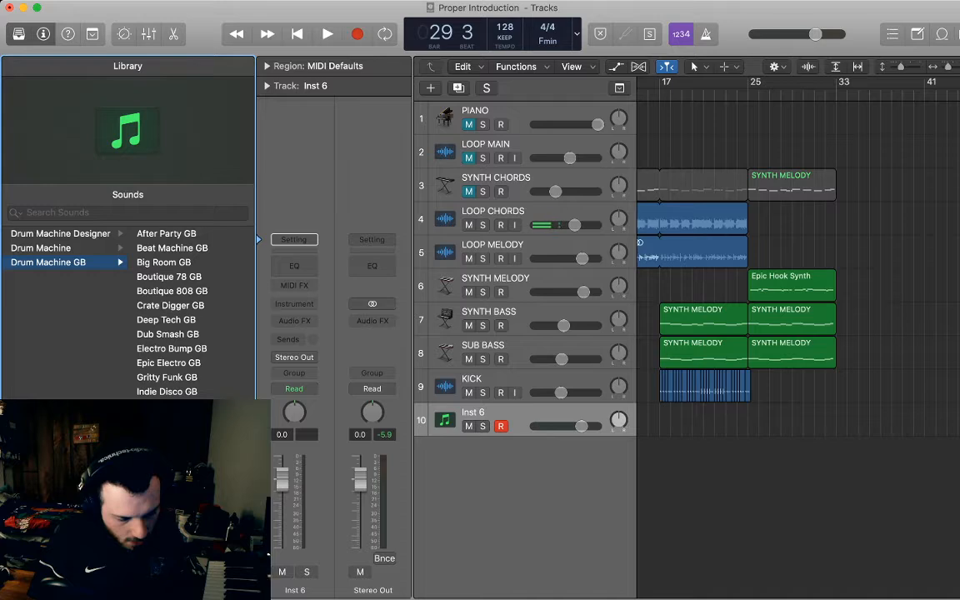
{"action": "left_click", "coordinate": [171, 291]}
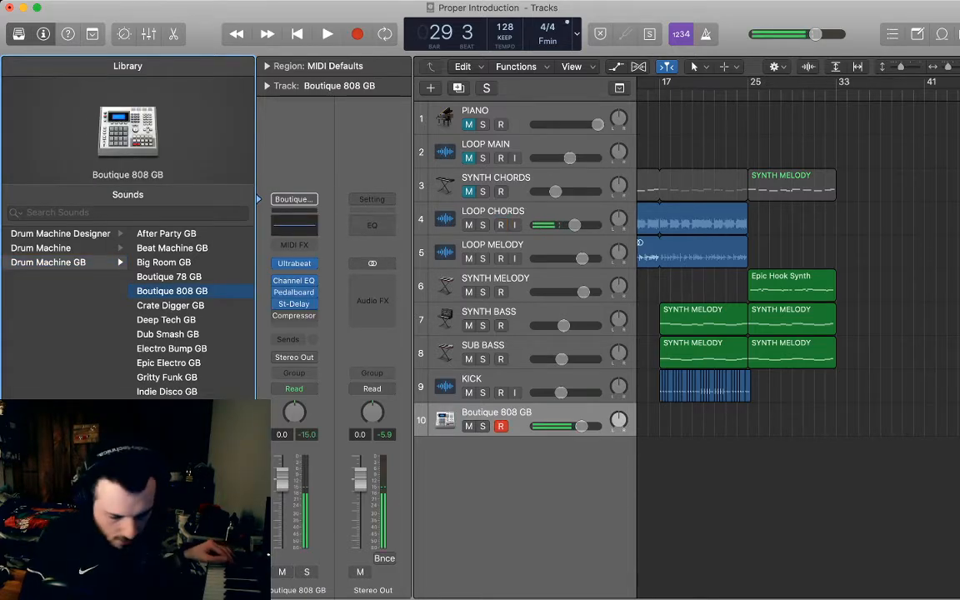
Record a clap pattern on the Boutique 808 GB track from bar 25 to about bar 29
{"action": "left_click", "coordinate": [749, 93]}
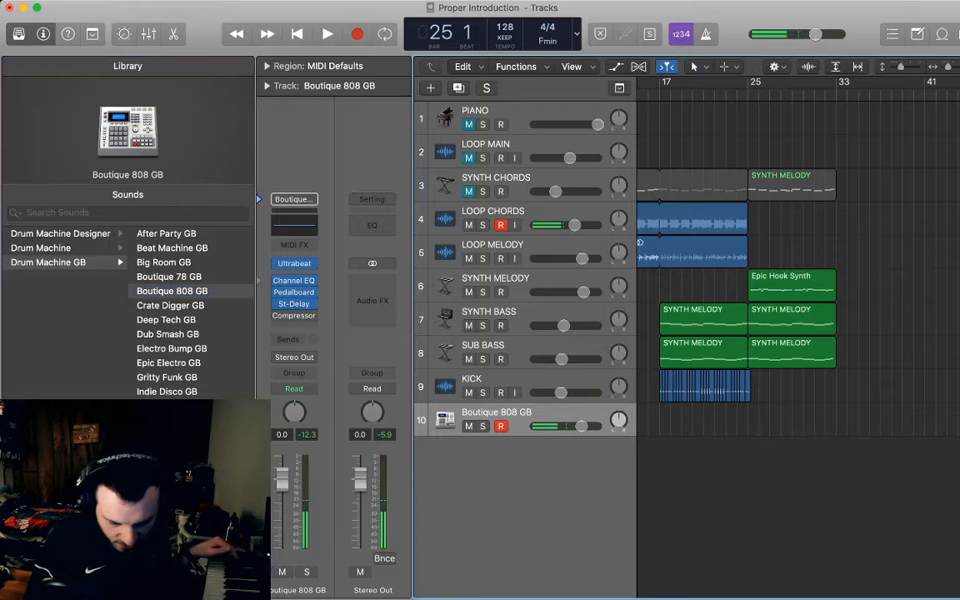
{"action": "key", "text": "r"}
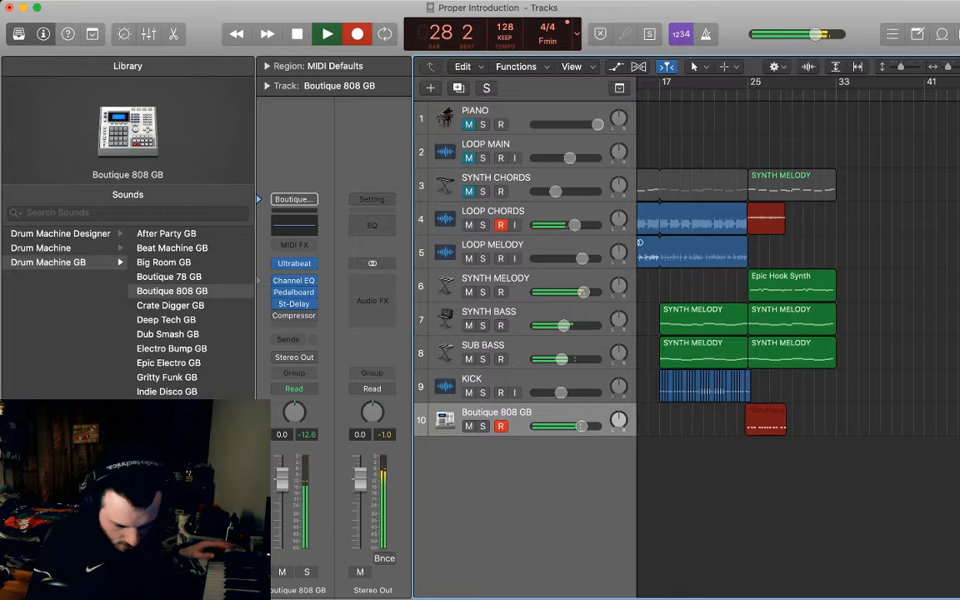
{"action": "key", "text": "space"}
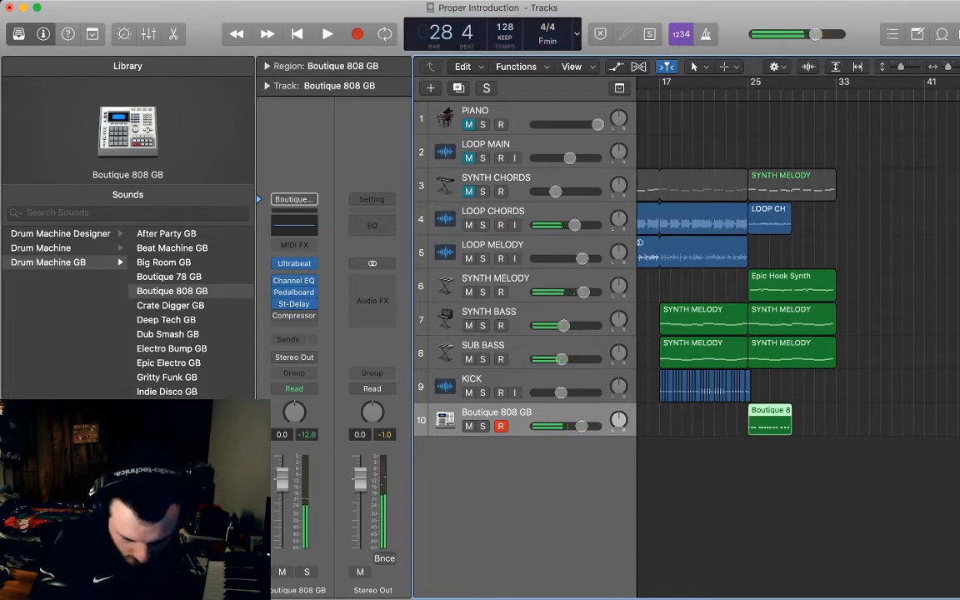
Quantize all recorded clap notes to 1/16 Note and add the Wider effect to the Boutique 808 GB track
{"action": "key", "text": "p"}
{"action": "key", "text": "super+a"}
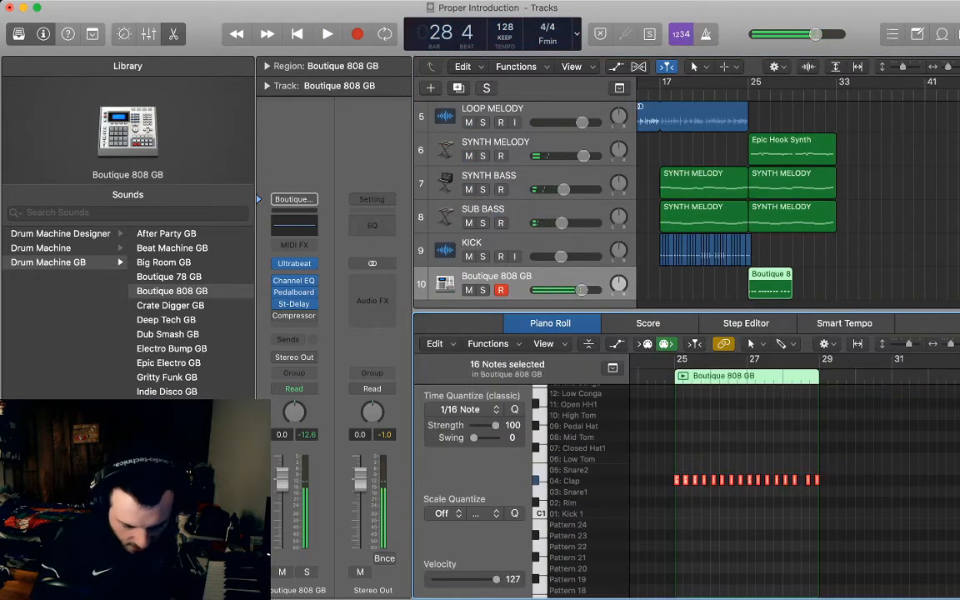
{"action": "key", "text": "q"}
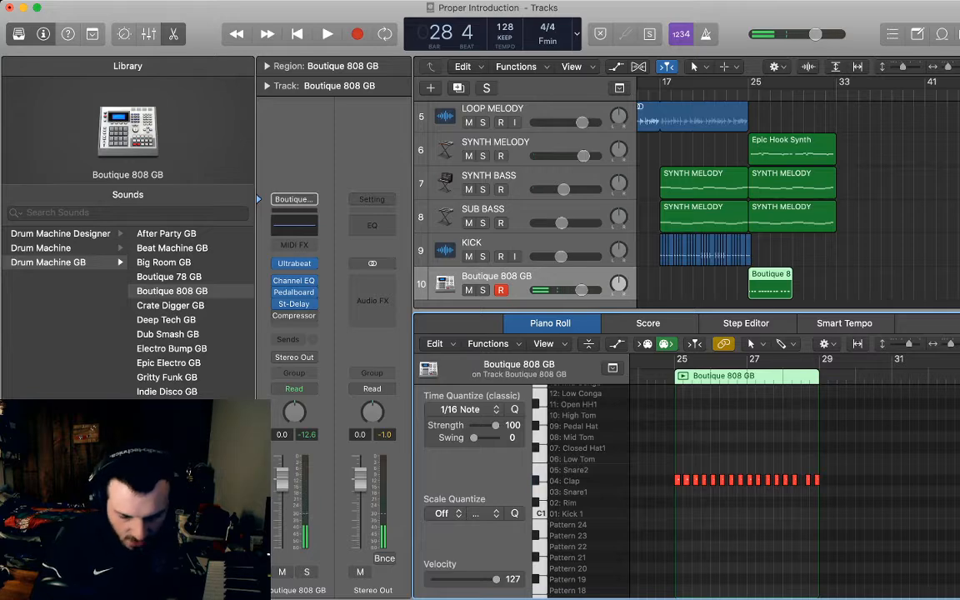
{"action": "key", "text": "p"}
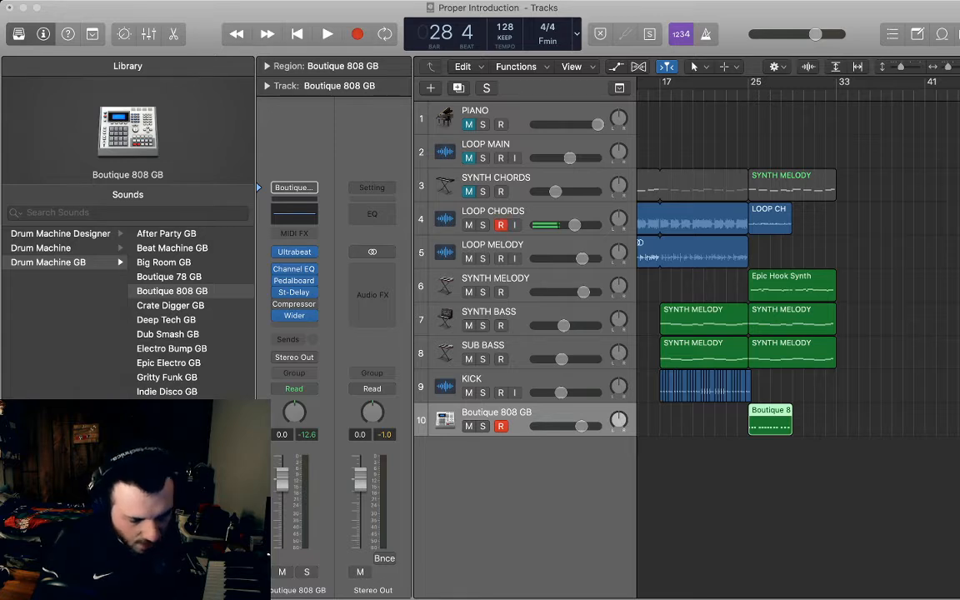
{"action": "key", "text": "super+w"}
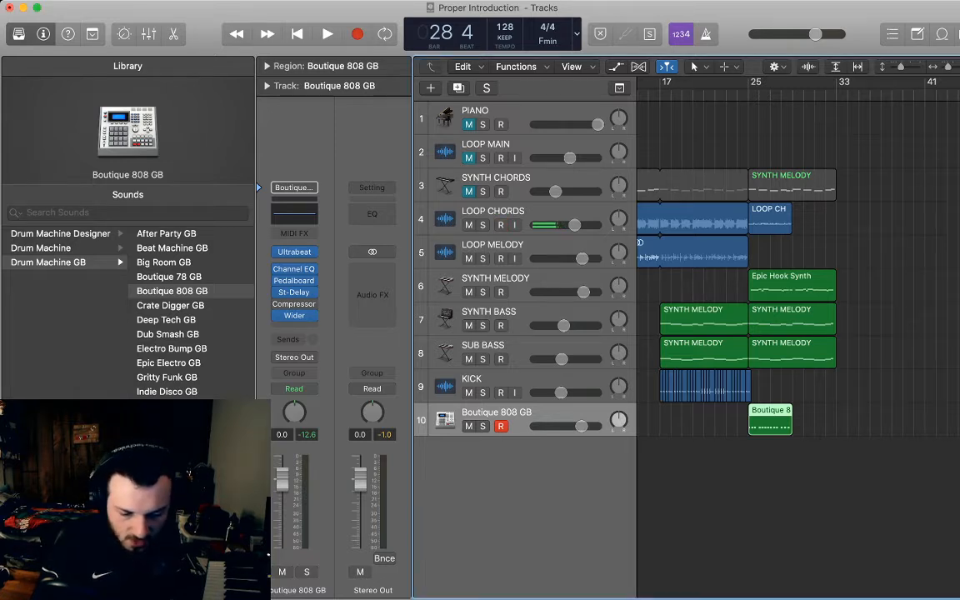
Play from bar 25 while extending the Boutique 808 GB claps to bar 33 and setting that track's volume to -4.2 dB
{"action": "key", "text": "comma"}
{"action": "key", "text": "comma"}
{"action": "key", "text": "comma"}
{"action": "key", "text": "comma"}
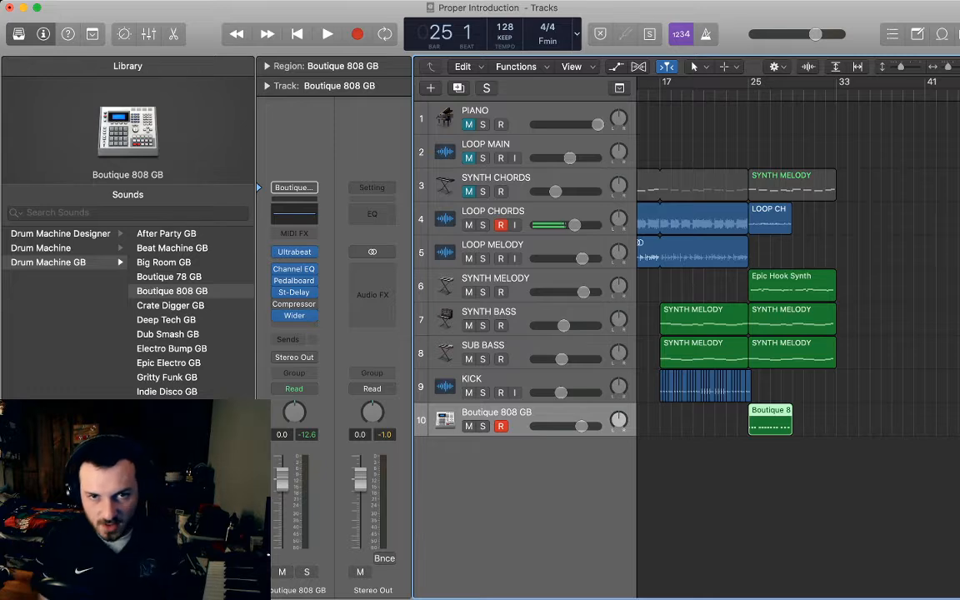
{"action": "key", "text": "space"}
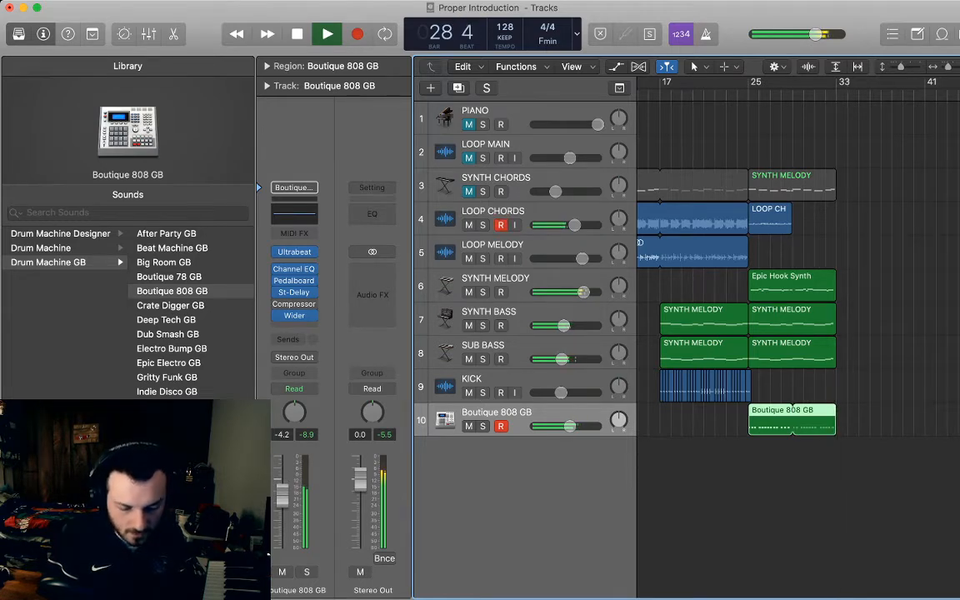
{"action": "key", "text": "space"}
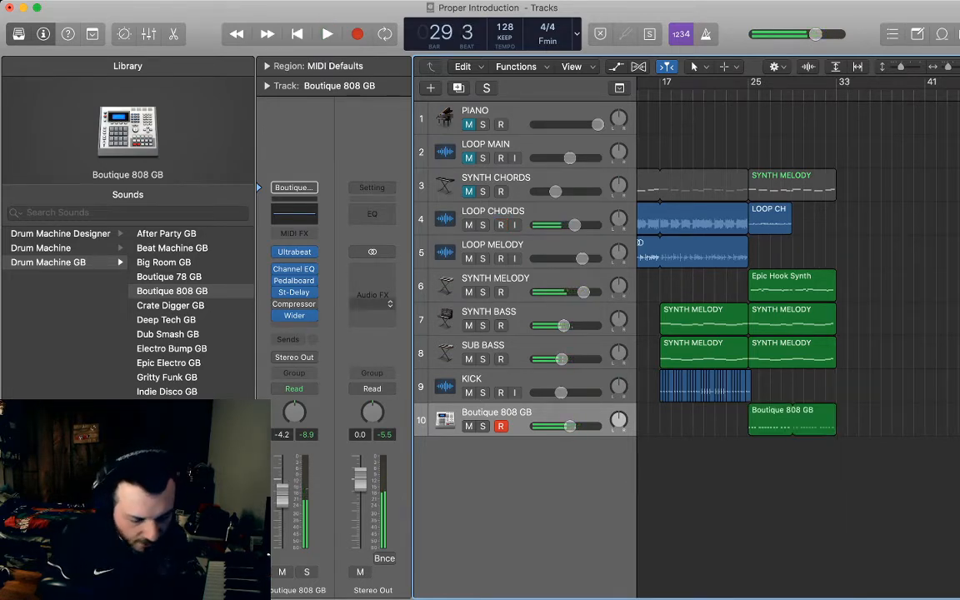
Import the Cymatics - Odyssey Tight Clap 3 sample onto a new track near bar 25 and set its volume to -9.0 dB
{"action": "key", "text": "super+Tab"}
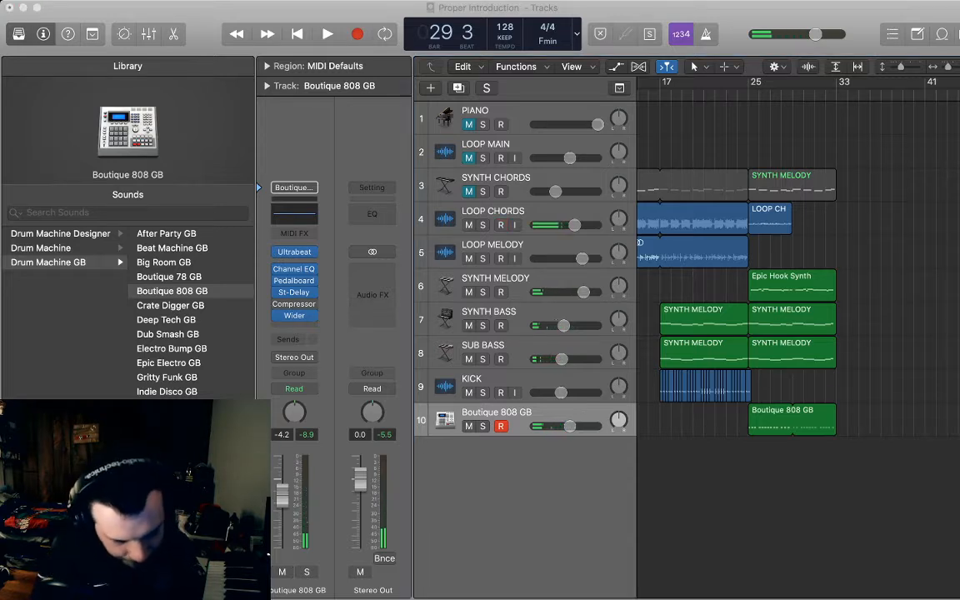
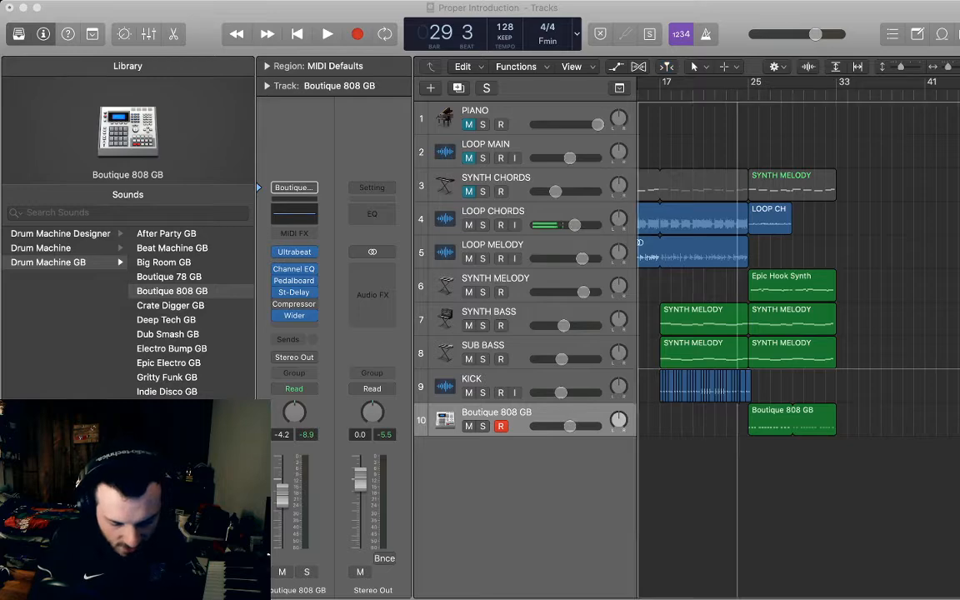
{"action": "left_click_drag", "start_coordinate": [798, 453], "coordinate": [755, 453]}
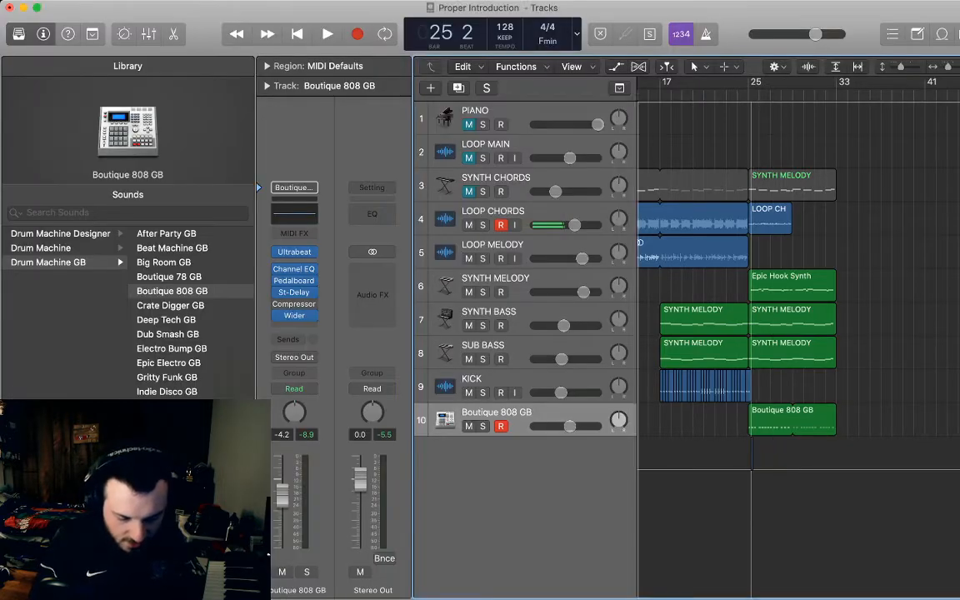
{"action": "key", "text": "super+Right"}
{"action": "key", "text": "super+Right"}
{"action": "key", "text": "super+Right"}
{"action": "key", "text": "super+Right"}
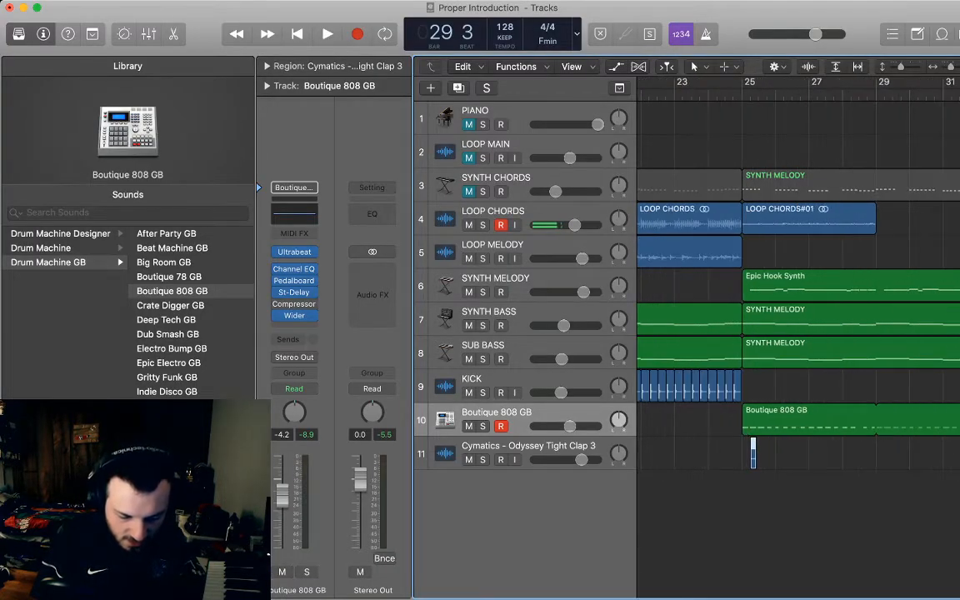
{"action": "left_click_drag", "start_coordinate": [581, 459], "coordinate": [561, 460]}
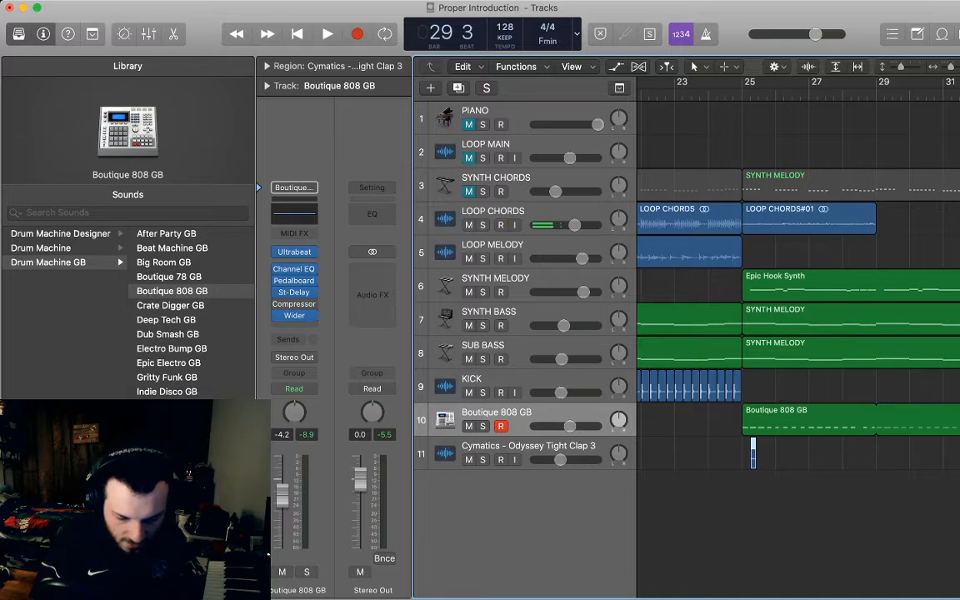
Move the Odyssey Tight Clap 3 region to start exactly at bar 25
{"action": "left_click", "coordinate": [733, 509]}
{"action": "left_click", "coordinate": [743, 93]}
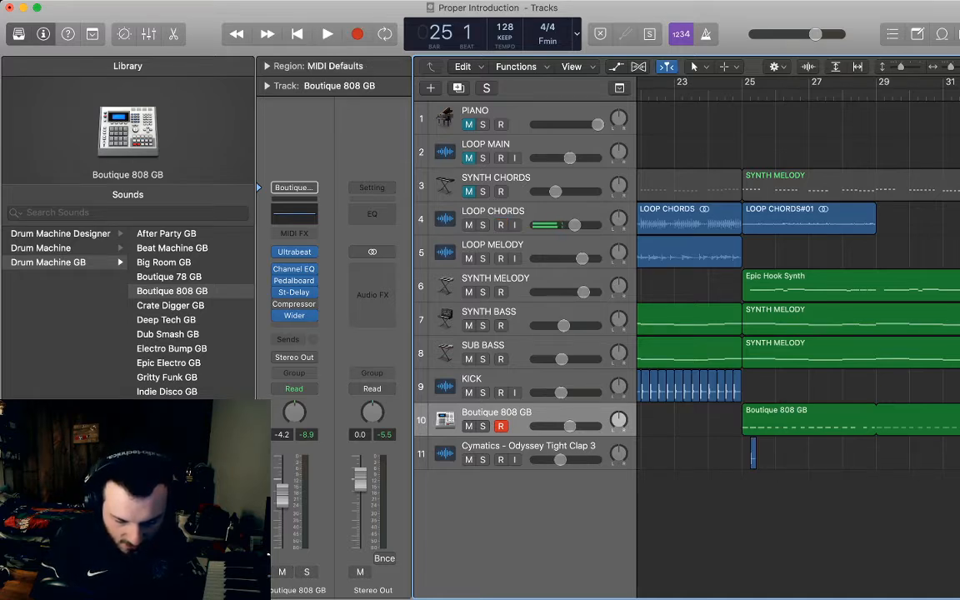
{"action": "left_click_drag", "start_coordinate": [753, 454], "coordinate": [745, 454]}
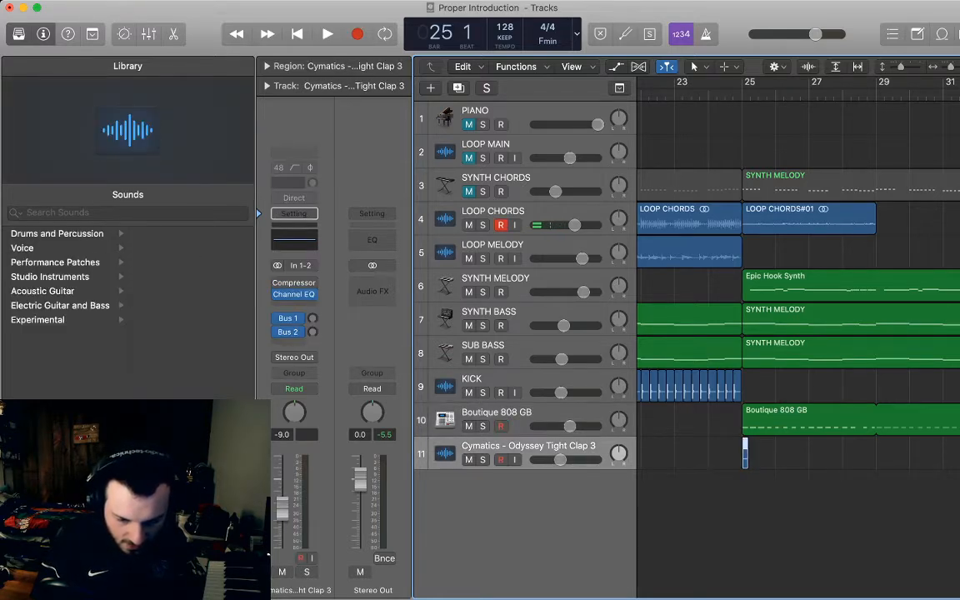
Copy the clap region onto the second, third and fourth beats of bar 25
{"action": "key", "text": "super+Right"}
{"action": "key", "text": "super+Right"}
{"action": "key", "text": "super+Right"}
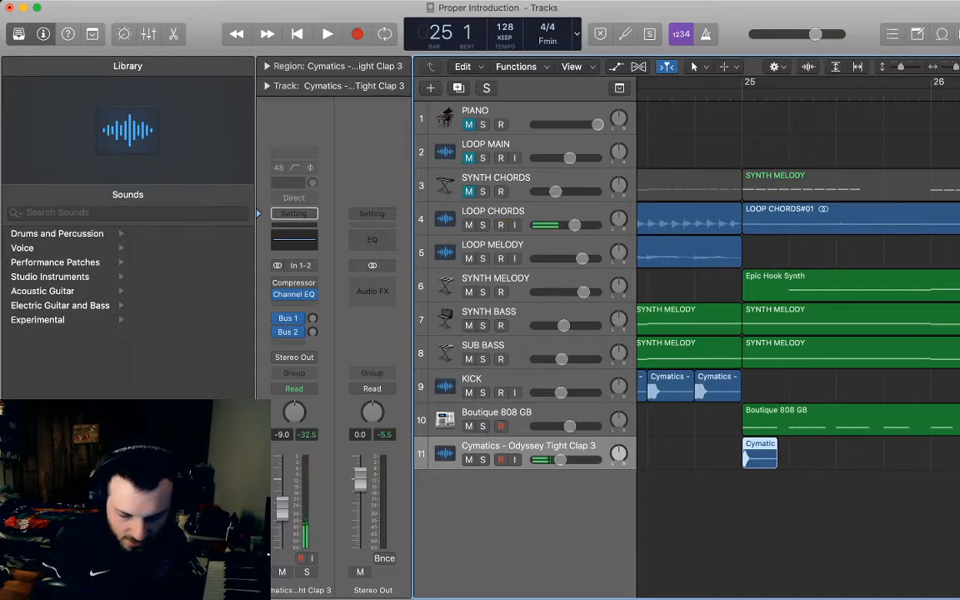
{"action": "key", "text": "super+v"}
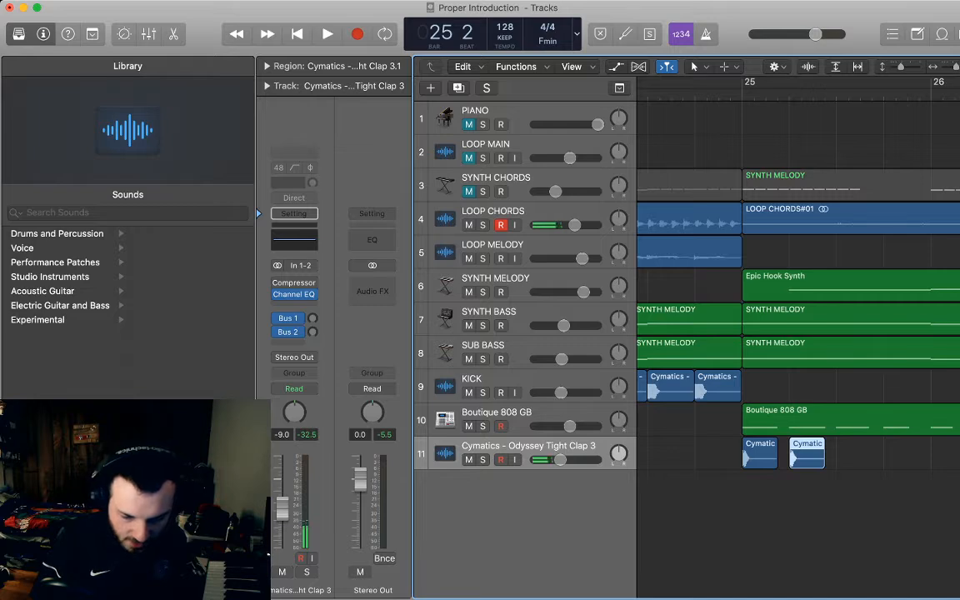
{"action": "key", "text": "super+v"}
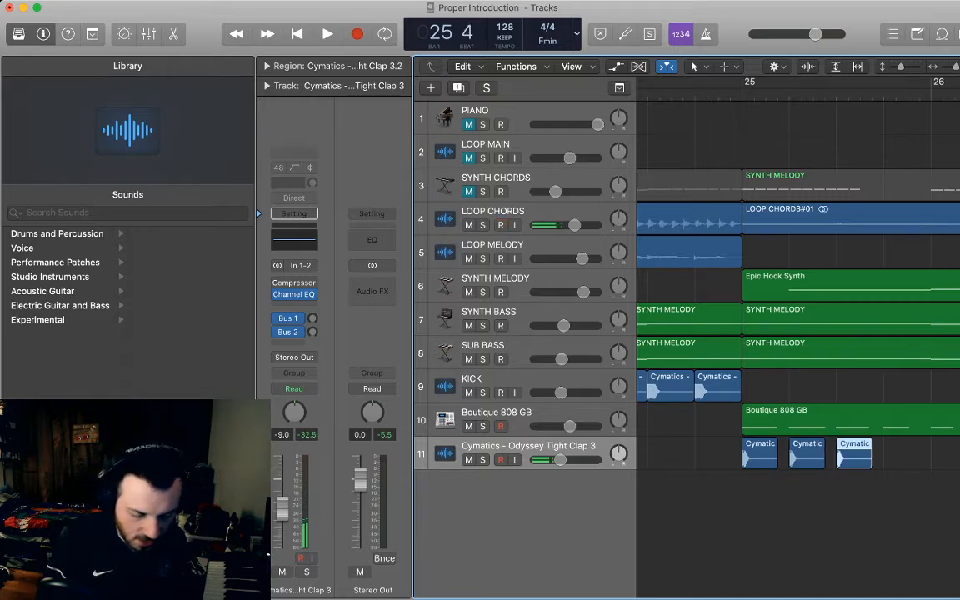
{"action": "key", "text": "super+v"}
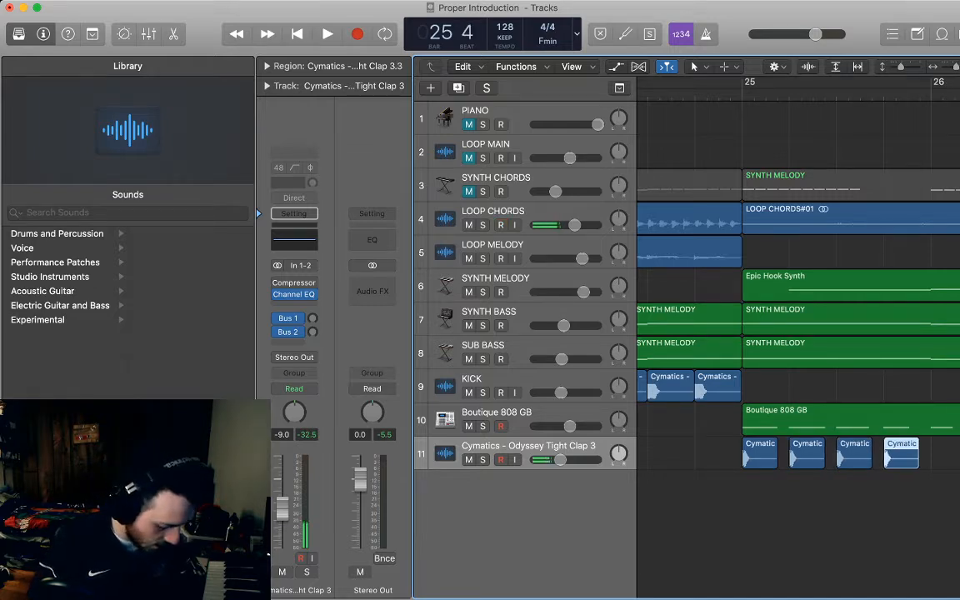
Copy the four clap regions of bar 25 into bar 26
{"action": "left_click_drag", "start_coordinate": [956, 451], "coordinate": [771, 465]}
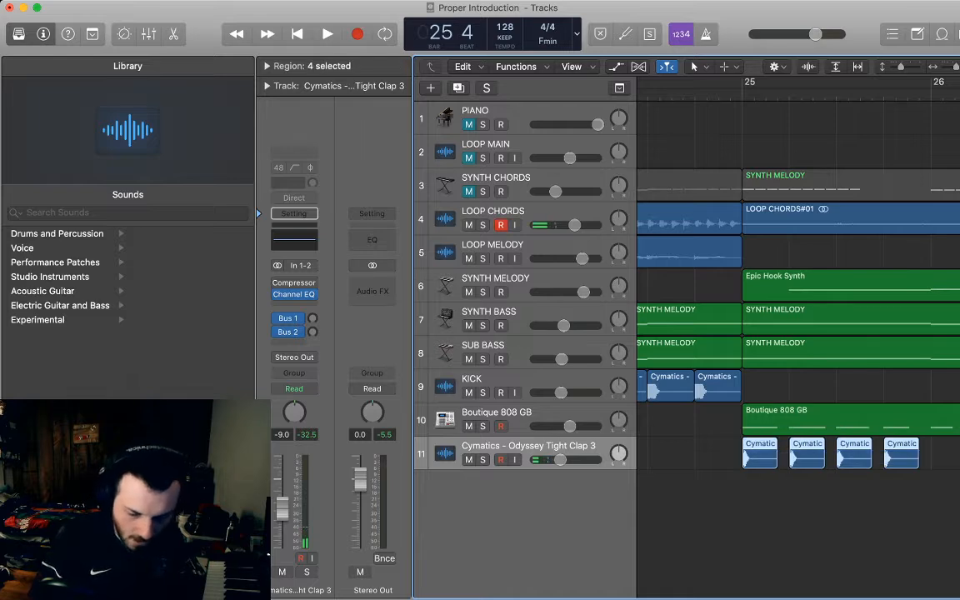
{"action": "scroll", "coordinate": [771, 465], "scroll_direction": "right", "scroll_amount": 4}
{"action": "key", "text": "period"}
{"action": "key", "text": "super+v"}
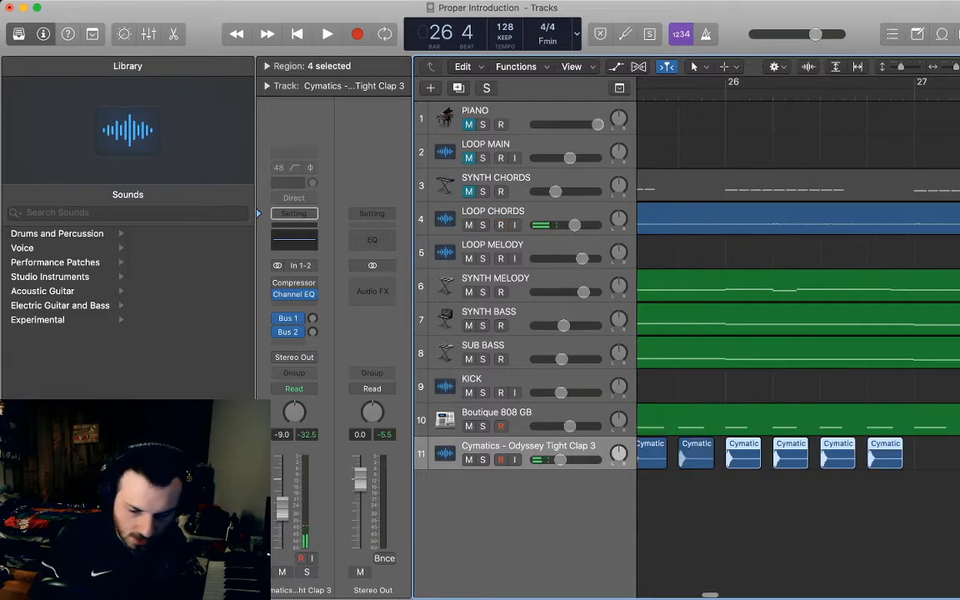
Copy the eight clap regions of bars 25 and 26 into bars 27–28, 29–30 and 31–32
{"action": "key", "text": "super+Left"}
{"action": "key", "text": "super+Left"}
{"action": "key", "text": "super+Left"}
{"action": "key", "text": "super+Left"}
{"action": "left_click_drag", "start_coordinate": [796, 454], "coordinate": [660, 439]}
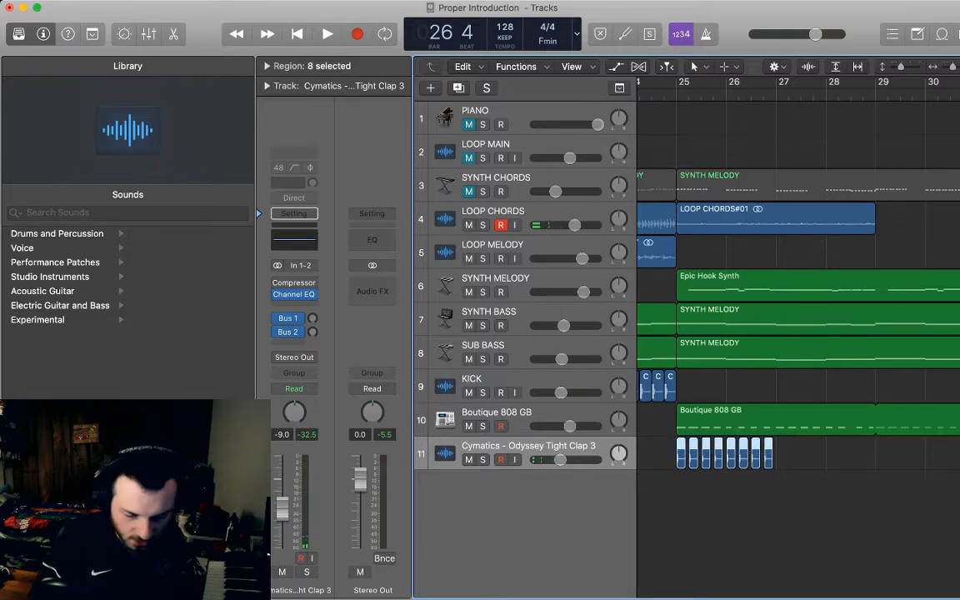
{"action": "scroll", "coordinate": [775, 451], "scroll_direction": "right", "scroll_amount": 3}
{"action": "left_click", "coordinate": [775, 454]}
{"action": "key", "text": "period"}
{"action": "key", "text": "super+v"}
{"action": "scroll", "coordinate": [776, 450], "scroll_direction": "right", "scroll_amount": 4}
{"action": "key", "text": "period"}
{"action": "key", "text": "super+v"}
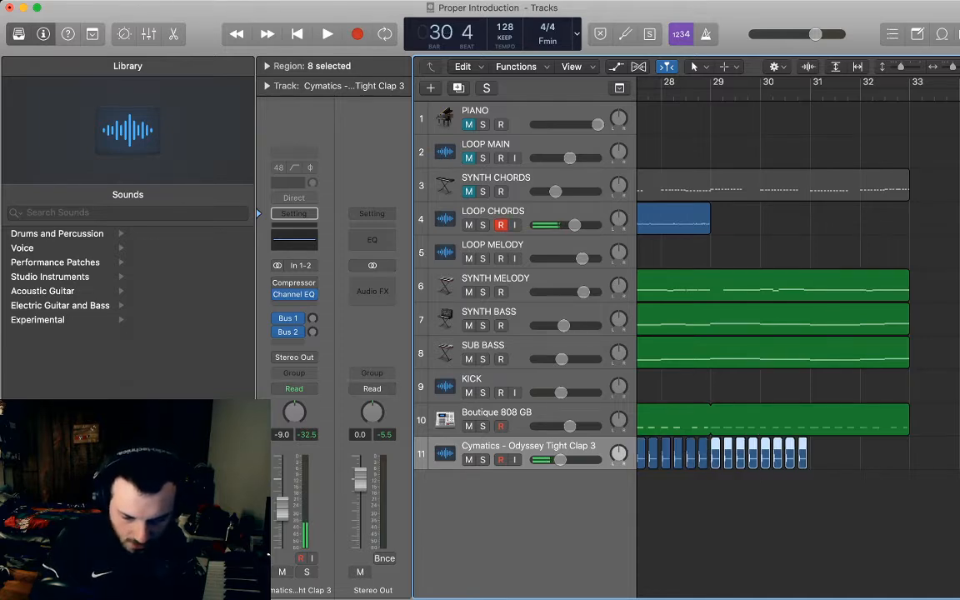
{"action": "key", "text": "period"}
{"action": "key", "text": "super+v"}
{"action": "scroll", "coordinate": [799, 334], "scroll_direction": "left", "scroll_amount": 4}
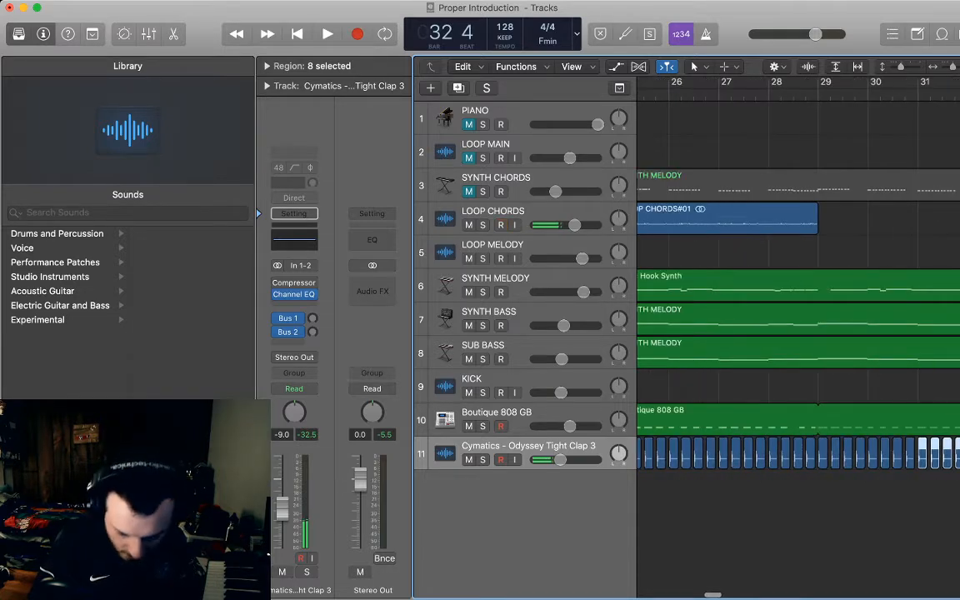
Solo the Boutique 808 GB and Odyssey Tight Clap 3 tracks for playback from bar 27, and lower the clap's volume to -12.6 dB
{"action": "scroll", "coordinate": [799, 333], "scroll_direction": "right", "scroll_amount": 2}
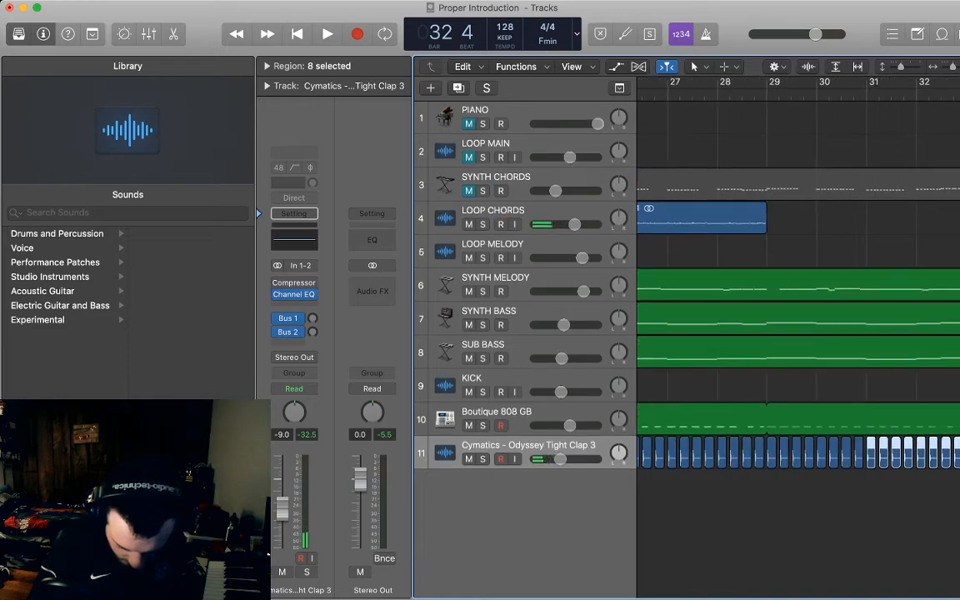
{"action": "scroll", "coordinate": [799, 334], "scroll_direction": "left", "scroll_amount": 2}
{"action": "left_click", "coordinate": [721, 92]}
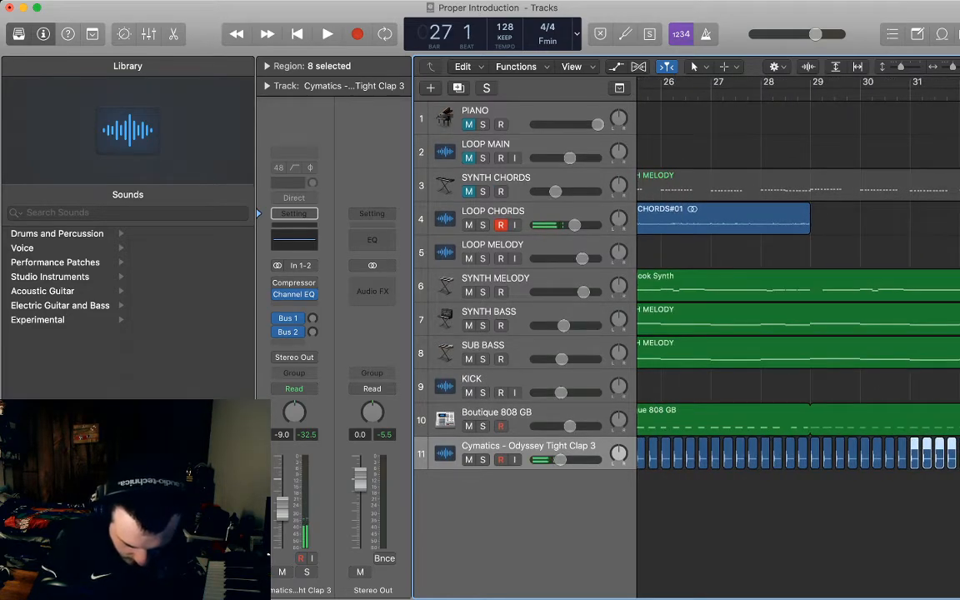
{"action": "key", "text": "ctrl+s"}
{"action": "key", "text": "space"}
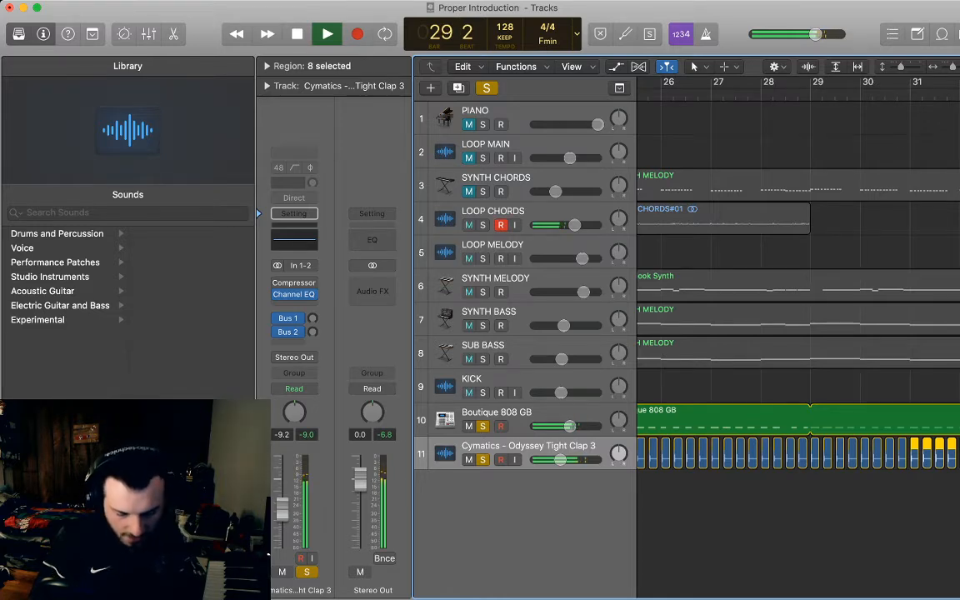
{"action": "key", "text": "space"}
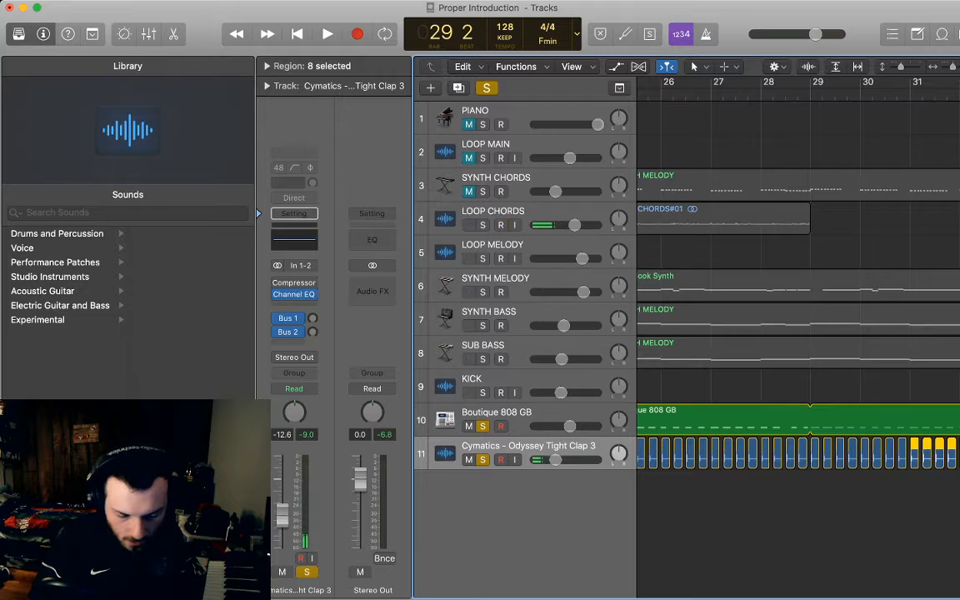
Play the soloed Boutique 808 GB and Odyssey clap tracks from bar 25
{"action": "scroll", "coordinate": [798, 334], "scroll_direction": "left", "scroll_amount": 5}
{"action": "key", "text": "space"}
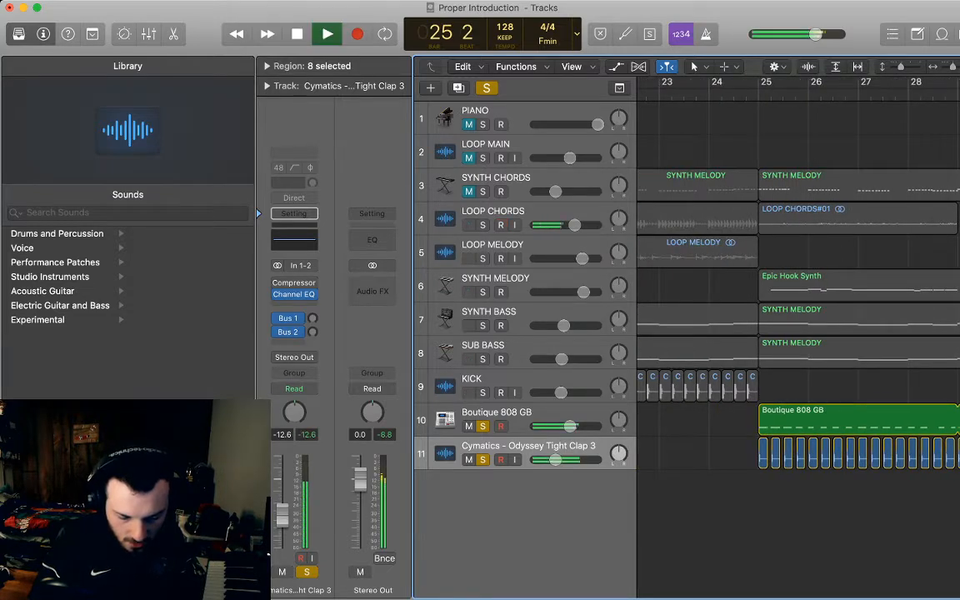
{"action": "key", "text": "space"}
Replace all Odyssey Tight Clap 3 regions with the Cymatics - Cobra Clap 3-24b sample, placed at the start of bar 25
{"action": "scroll", "coordinate": [865, 481], "scroll_direction": "right", "scroll_amount": 10}
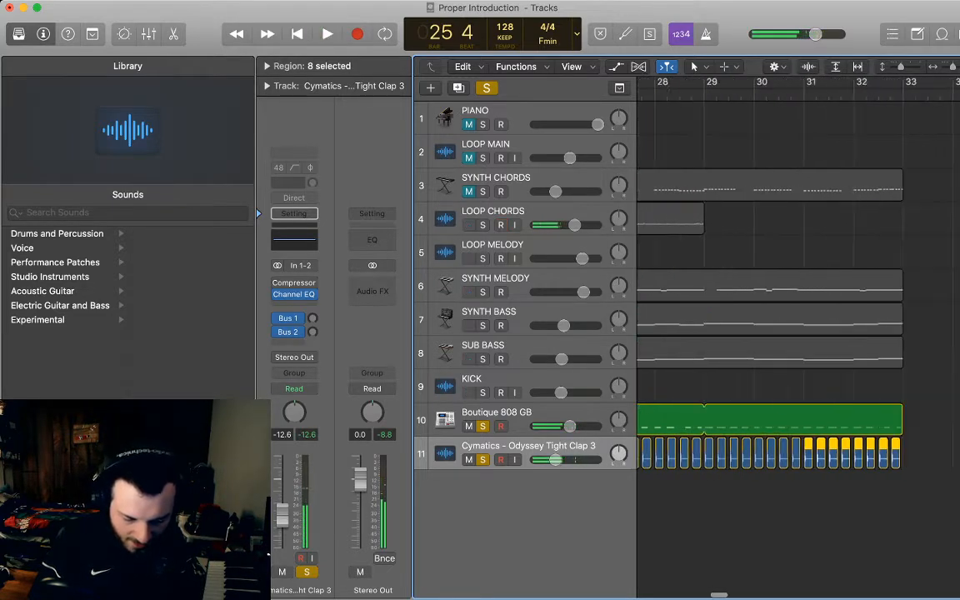
{"action": "left_click_drag", "start_coordinate": [867, 481], "coordinate": [571, 465]}
{"action": "scroll", "coordinate": [798, 333], "scroll_direction": "left", "scroll_amount": 5}
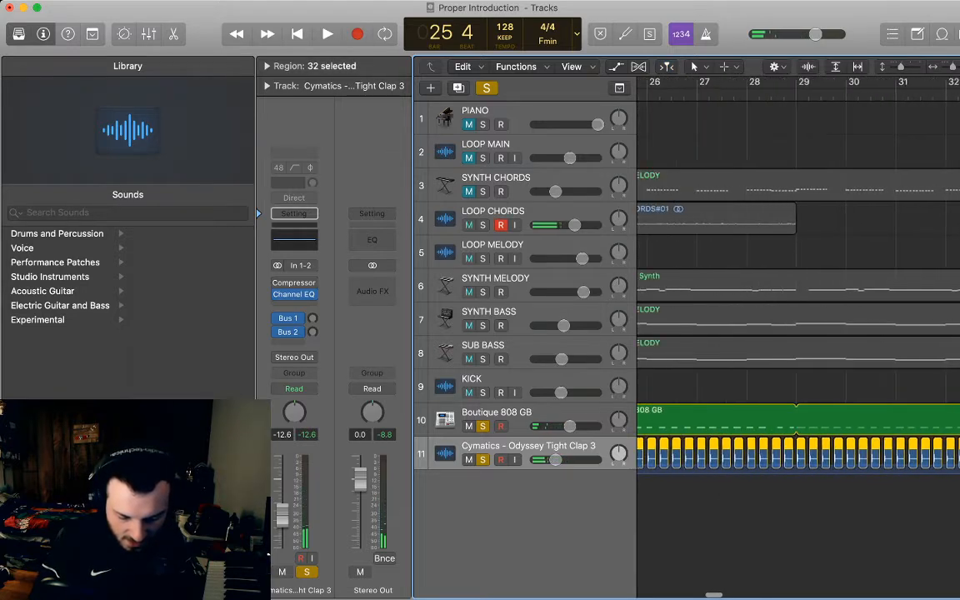
{"action": "key", "text": "Delete"}
{"action": "key", "text": "super+Tab"}
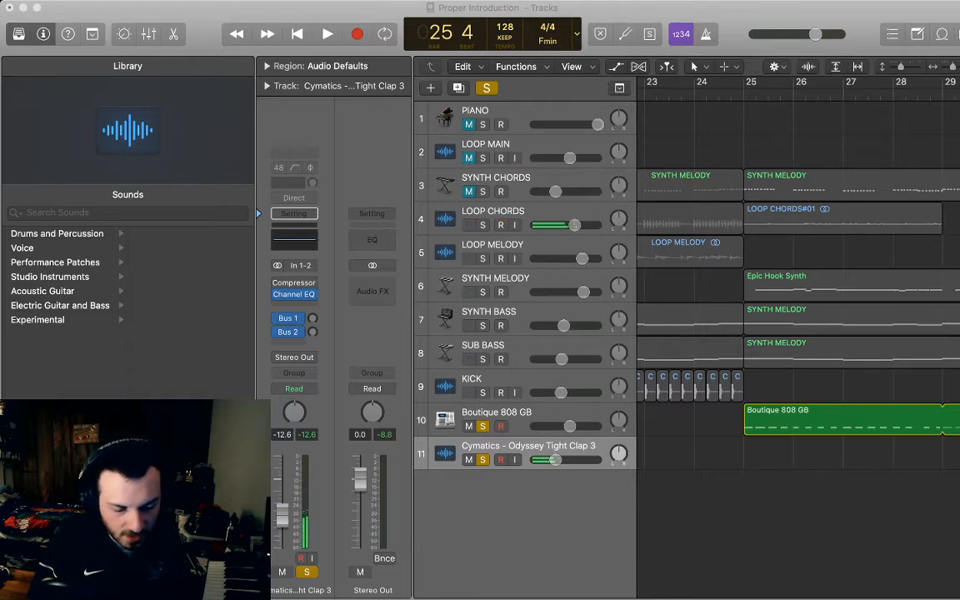
{"action": "left_click_drag", "start_coordinate": [958, 419], "coordinate": [749, 454]}
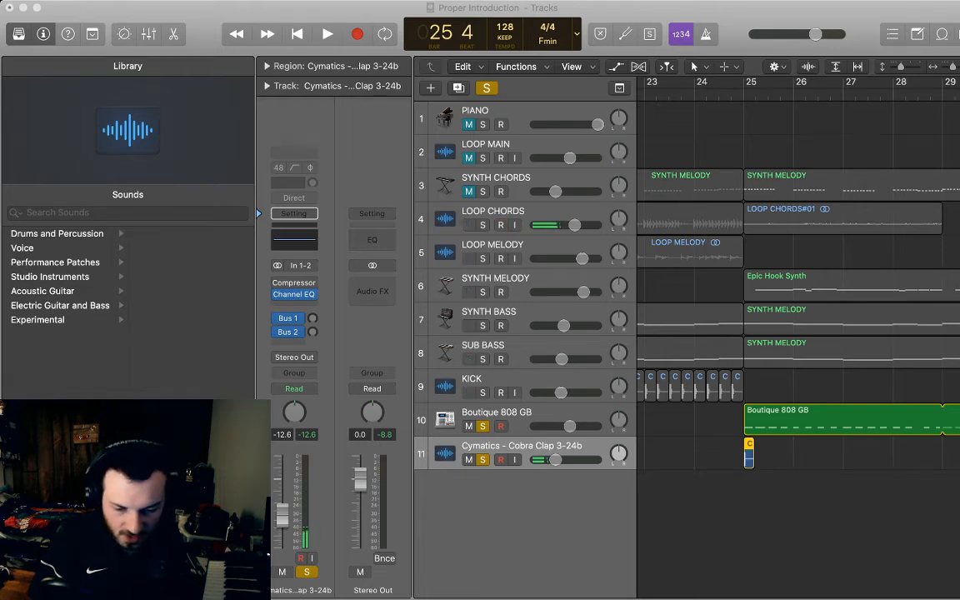
Copy the Cobra clap region onto the second, third and fourth beats of bar 25
{"action": "key", "text": "super+Right"}
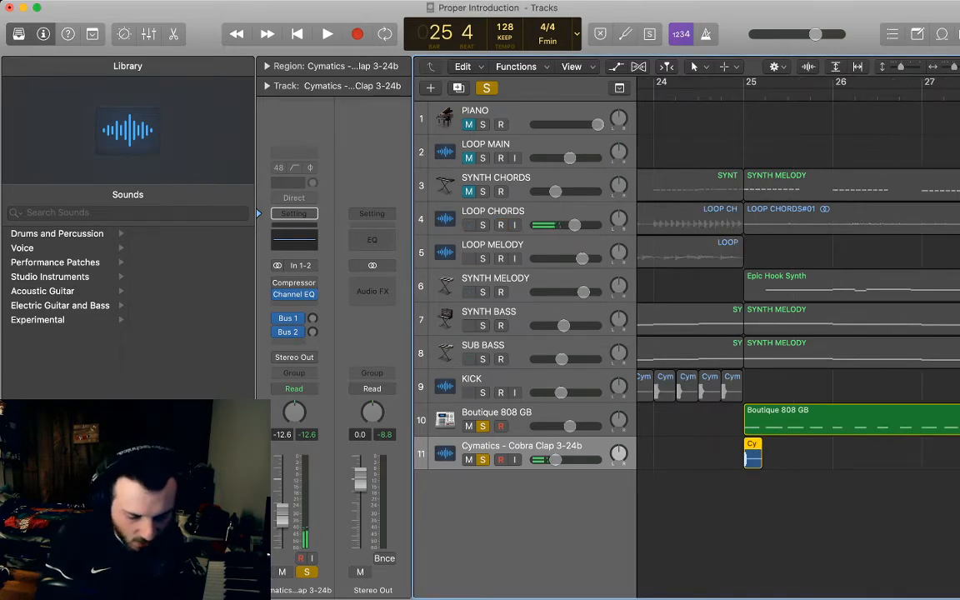
{"action": "left_click", "coordinate": [767, 94]}
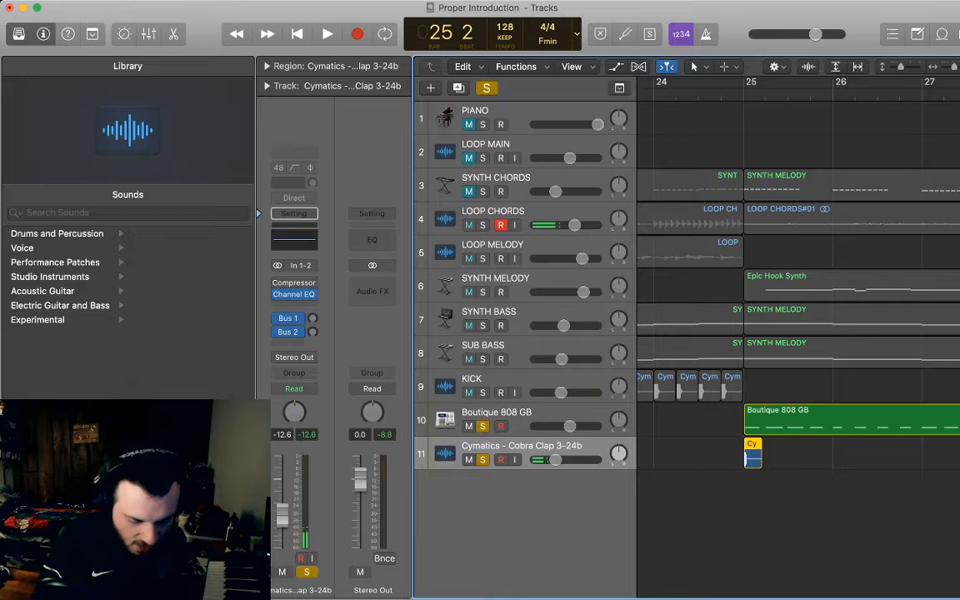
{"action": "key", "text": "super+v"}
{"action": "key", "text": "super+v"}
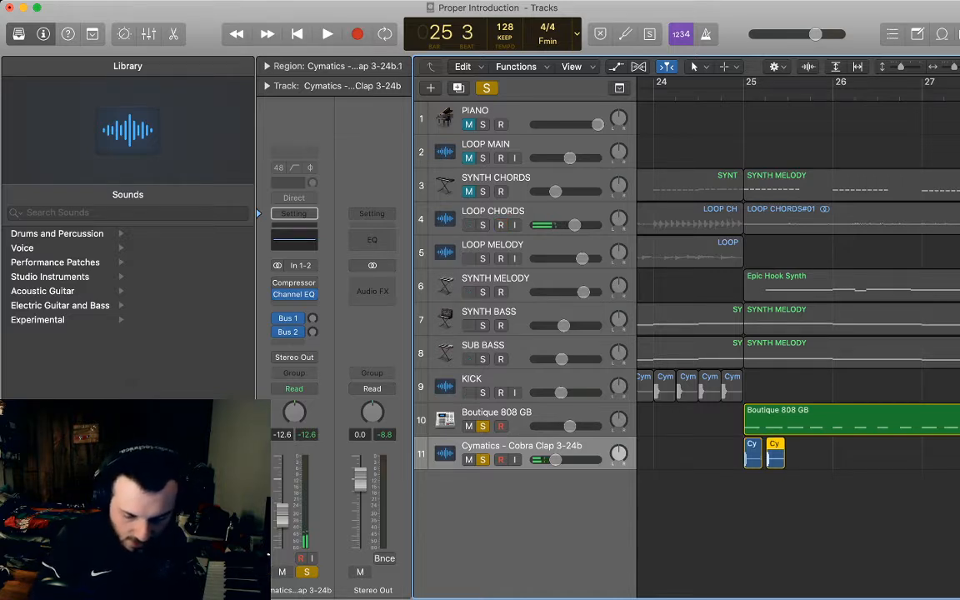
{"action": "key", "text": "super+v"}
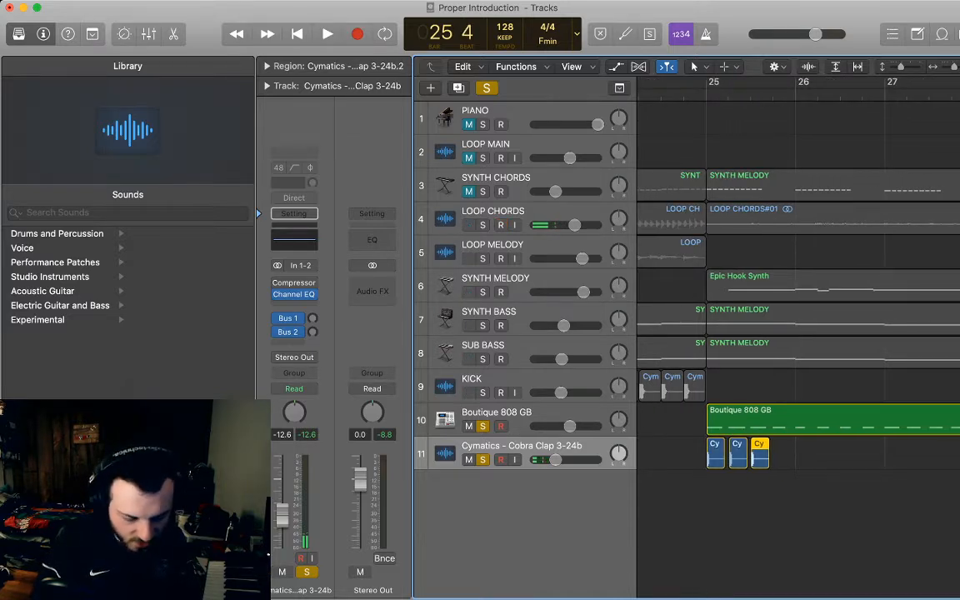
Copy the four Cobra clap regions of bar 25 into bars 26, 27 and 28
{"action": "left_click_drag", "start_coordinate": [811, 492], "coordinate": [714, 455]}
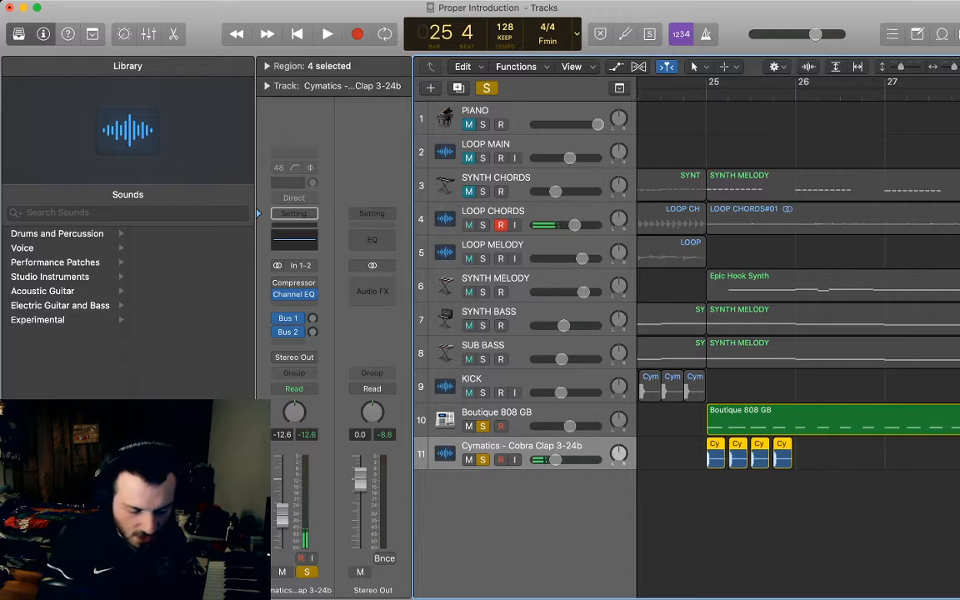
{"action": "scroll", "coordinate": [717, 458], "scroll_direction": "right", "scroll_amount": 4}
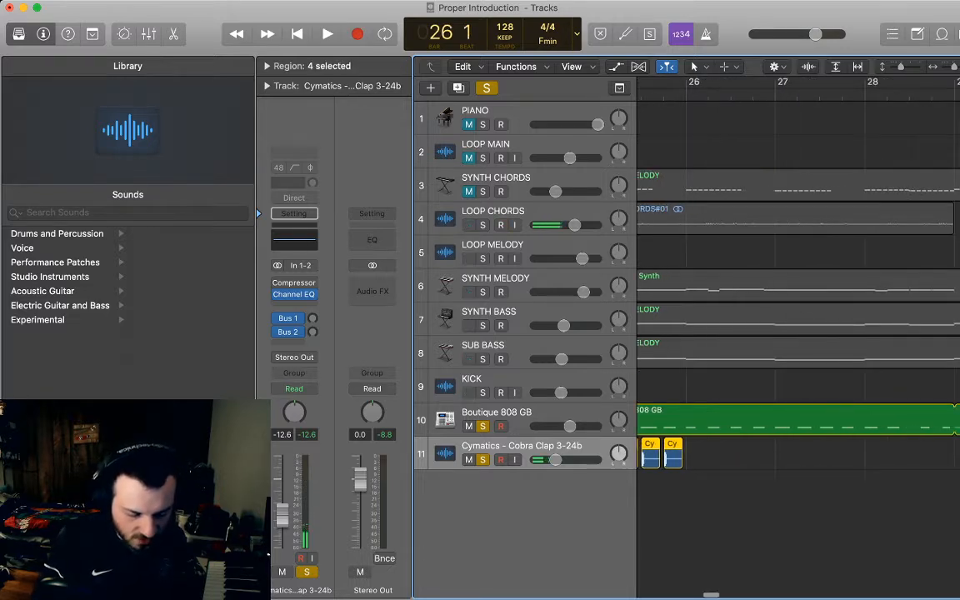
{"action": "key", "text": "super+v"}
{"action": "key", "text": "super+v"}
{"action": "scroll", "coordinate": [770, 334], "scroll_direction": "left", "scroll_amount": 1}
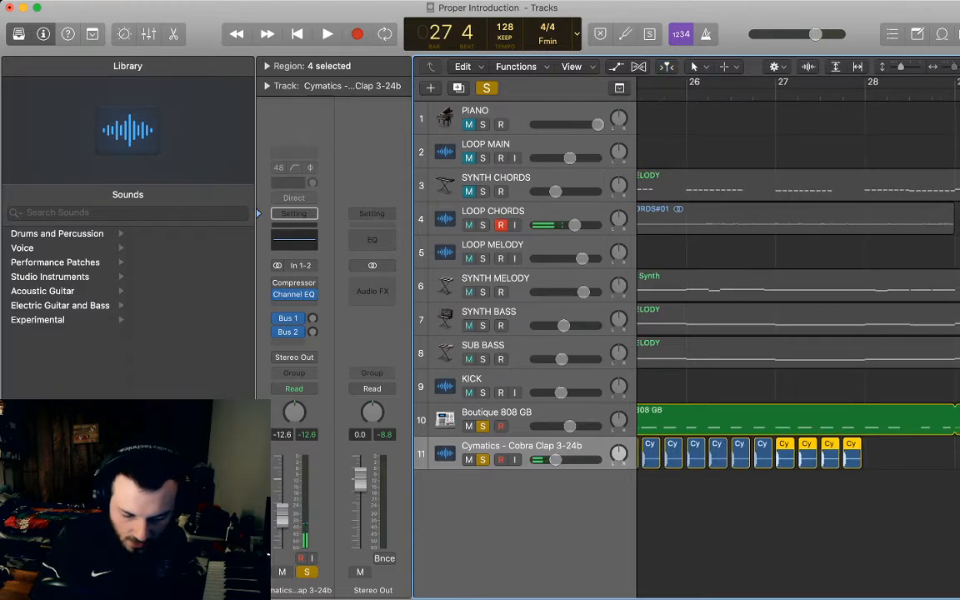
{"action": "scroll", "coordinate": [771, 334], "scroll_direction": "down", "scroll_amount": 3}
{"action": "scroll", "coordinate": [770, 333], "scroll_direction": "right", "scroll_amount": 1}
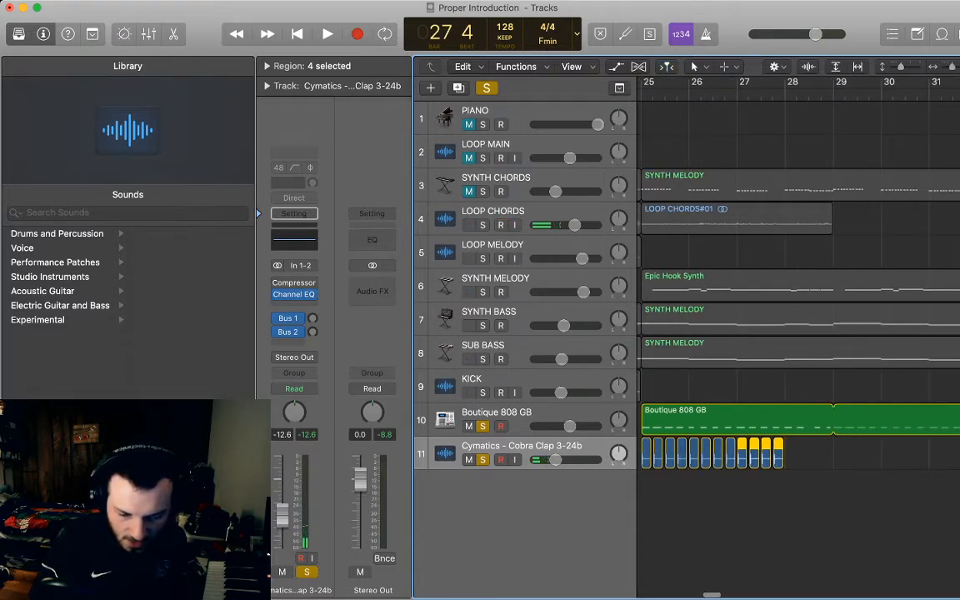
{"action": "key", "text": "period"}
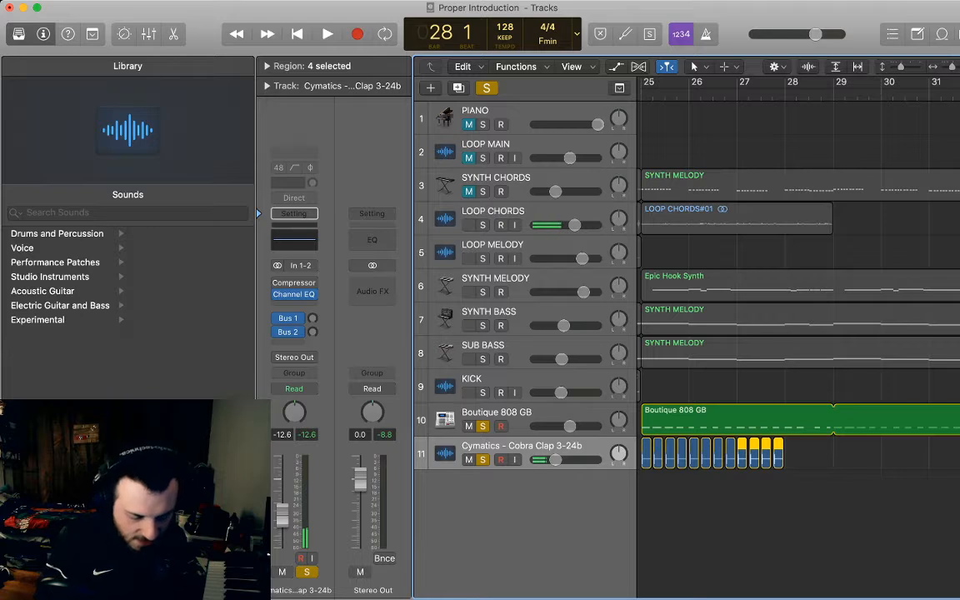
{"action": "key", "text": "super+v"}
Copy all sixteen Cobra clap regions of bars 25 to 28 into bars 29 to 32
{"action": "left_click_drag", "start_coordinate": [854, 450], "coordinate": [641, 445]}
{"action": "scroll", "coordinate": [770, 333], "scroll_direction": "right", "scroll_amount": 2}
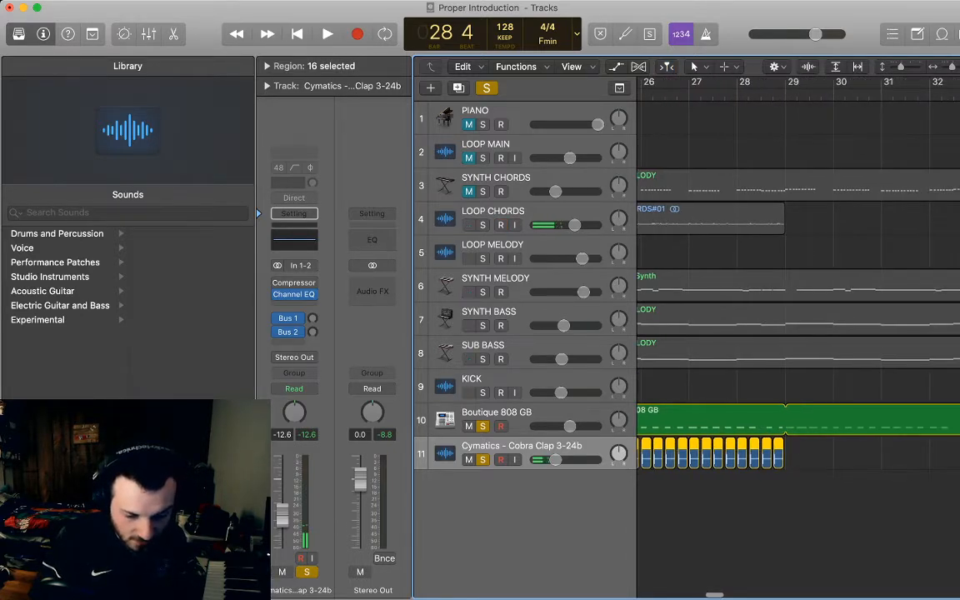
{"action": "key", "text": "period"}
{"action": "key", "text": "super+v"}
Play the soloed Boutique 808 GB and Cobra clap tracks from the start of bar 25
{"action": "scroll", "coordinate": [799, 276], "scroll_direction": "left", "scroll_amount": 5}
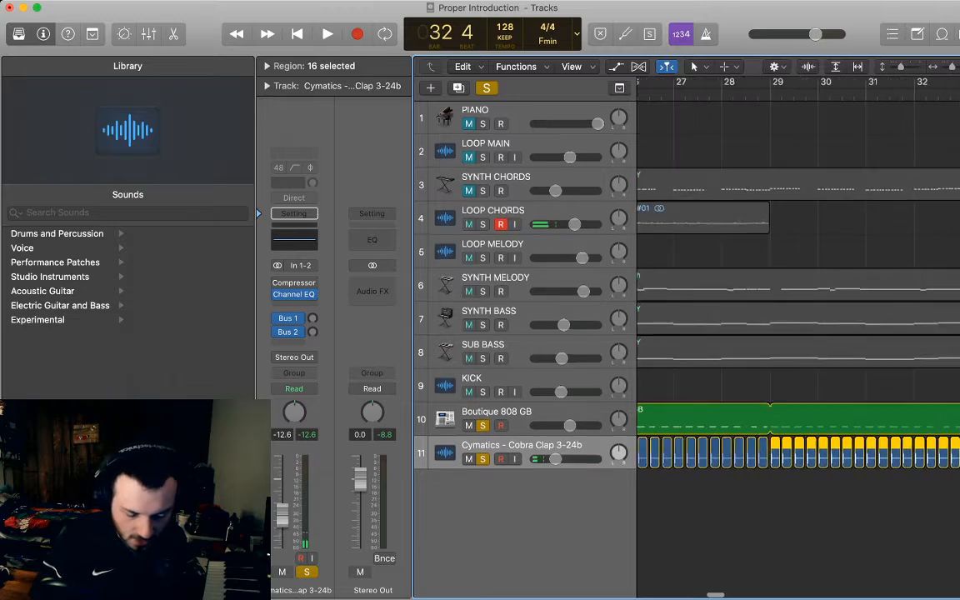
{"action": "left_click", "coordinate": [698, 93]}
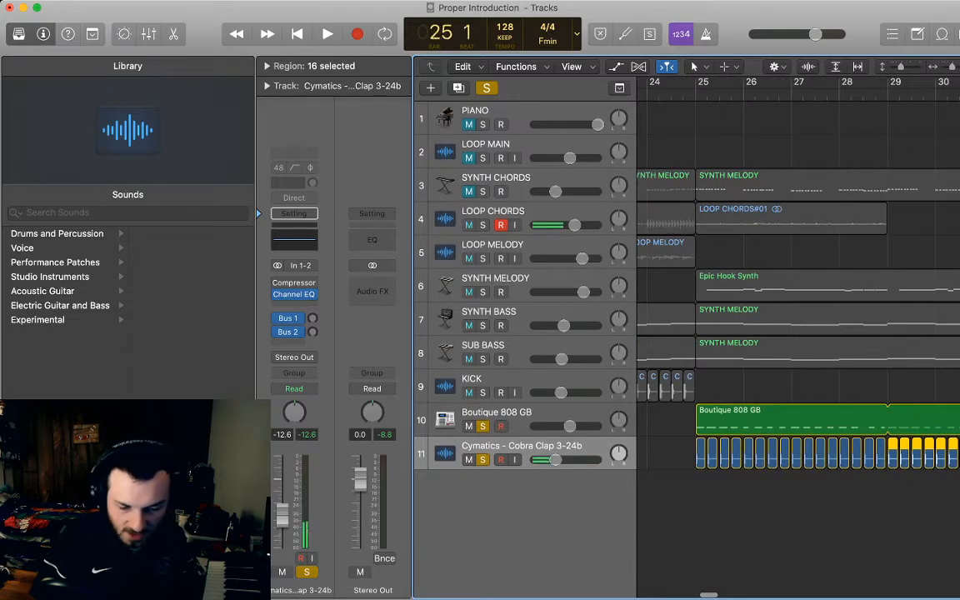
{"action": "key", "text": "space"}
{"action": "key", "text": "space"}
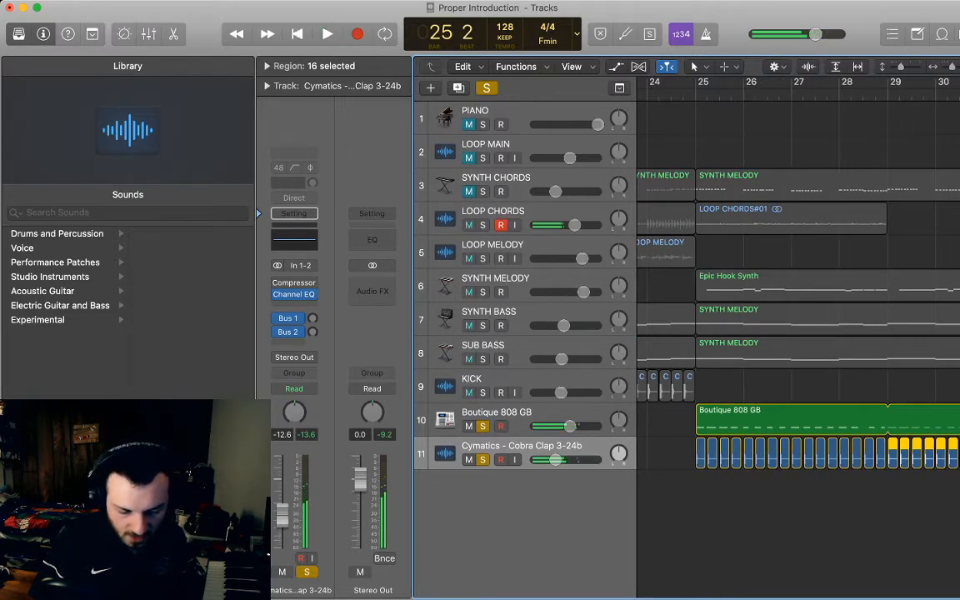
Set the Cobra clap track's volume to -3.0 dB, return the playhead to bar 25, and deselect the clap regions
{"action": "left_click_drag", "start_coordinate": [561, 460], "coordinate": [567, 460]}
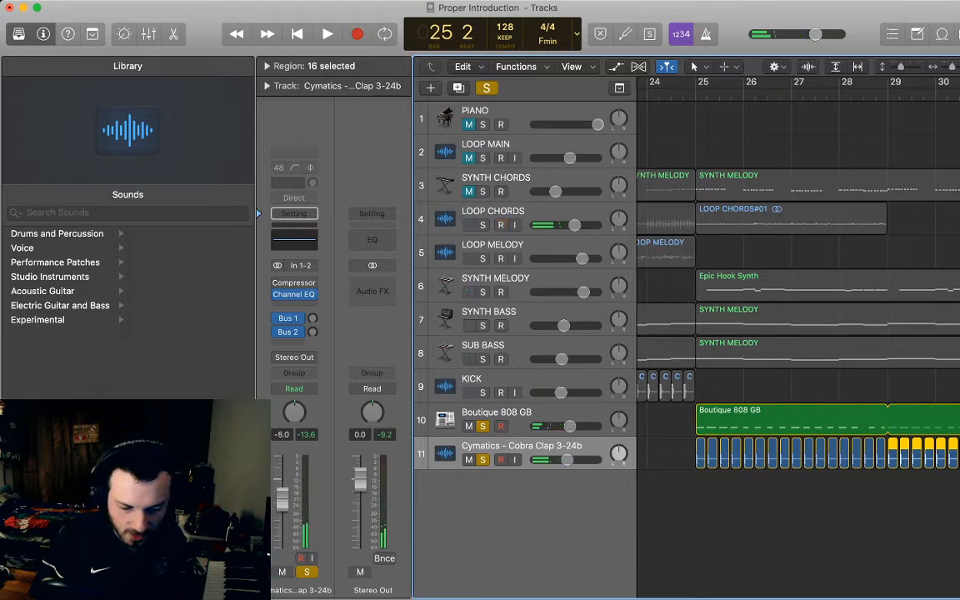
{"action": "left_click", "coordinate": [698, 94]}
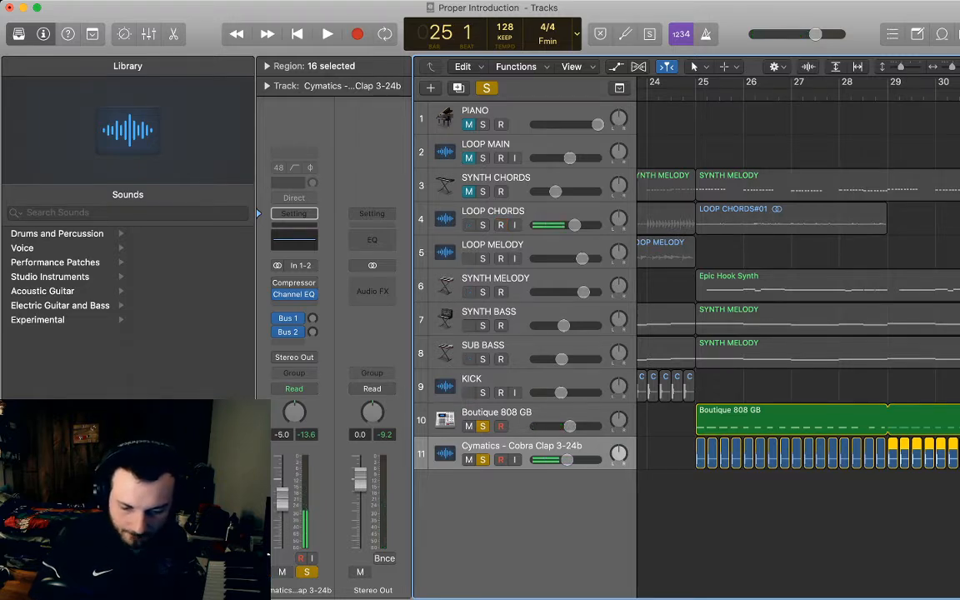
{"action": "scroll", "coordinate": [817, 292], "scroll_direction": "down", "scroll_amount": 5}
{"action": "scroll", "coordinate": [817, 291], "scroll_direction": "right", "scroll_amount": 3}
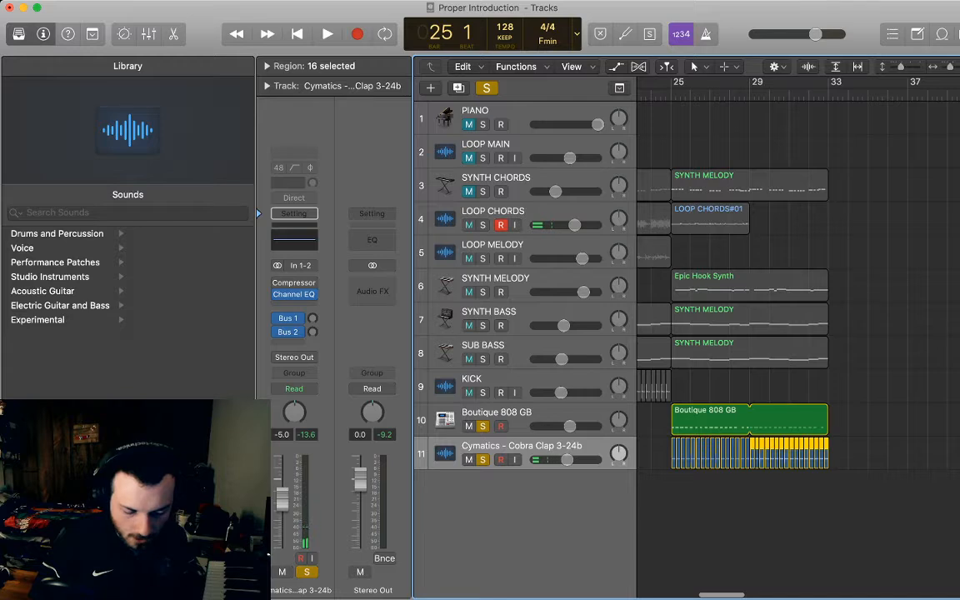
{"action": "left_click_drag", "start_coordinate": [566, 461], "coordinate": [572, 461]}
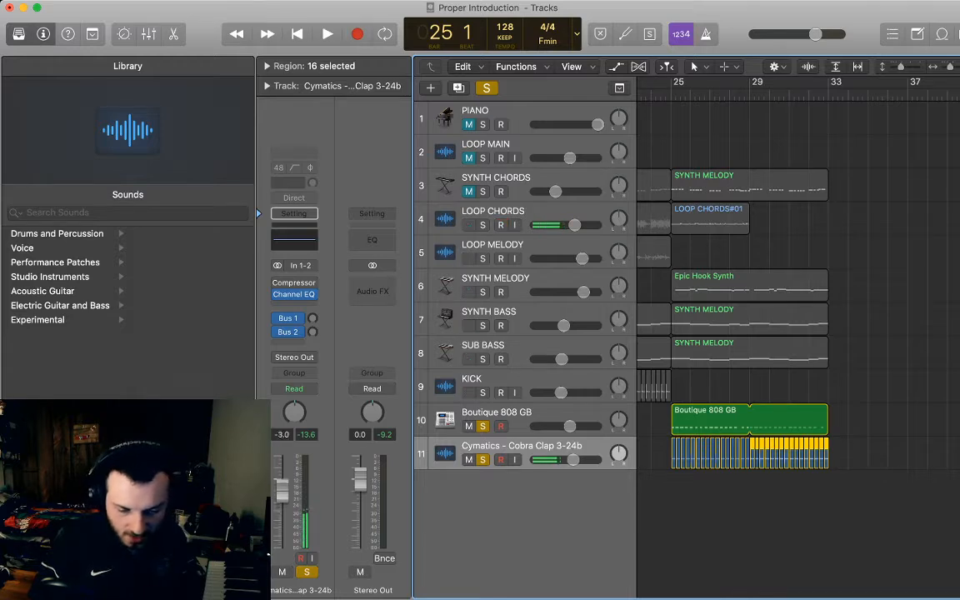
{"action": "scroll", "coordinate": [751, 375], "scroll_direction": "up", "scroll_amount": 5}
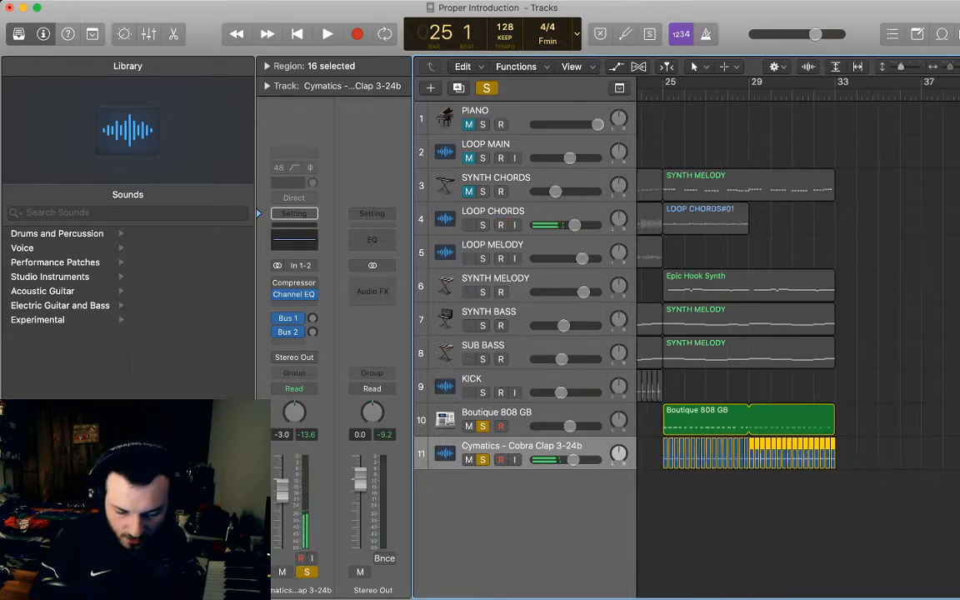
{"action": "scroll", "coordinate": [750, 375], "scroll_direction": "left", "scroll_amount": 5}
{"action": "scroll", "coordinate": [750, 375], "scroll_direction": "right", "scroll_amount": 2}
{"action": "left_click", "coordinate": [750, 517]}
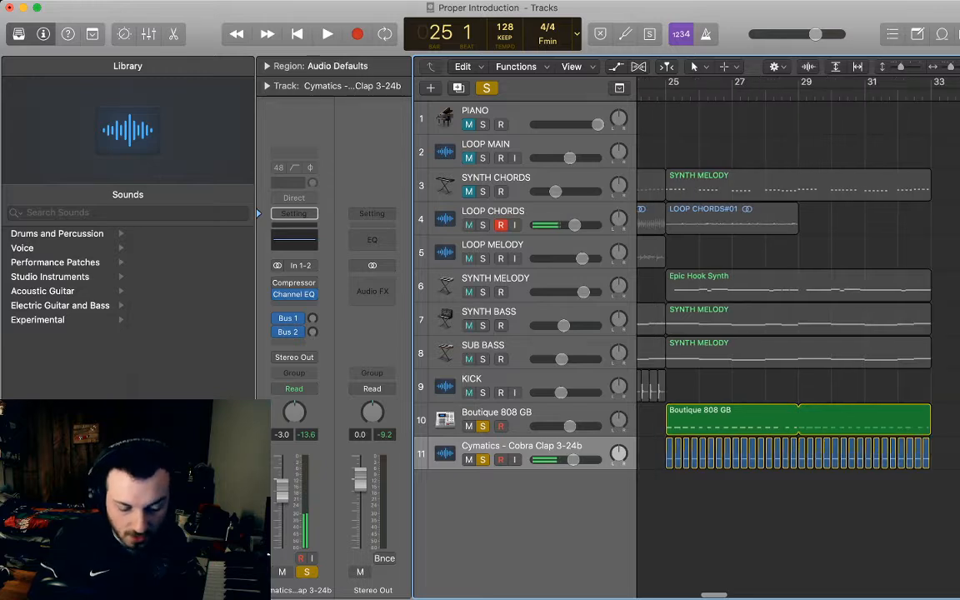
Play the soloed 808 and clap tracks from bar 25 and lower the clap track's volume to -8.8 dB
{"action": "key", "text": "space"}
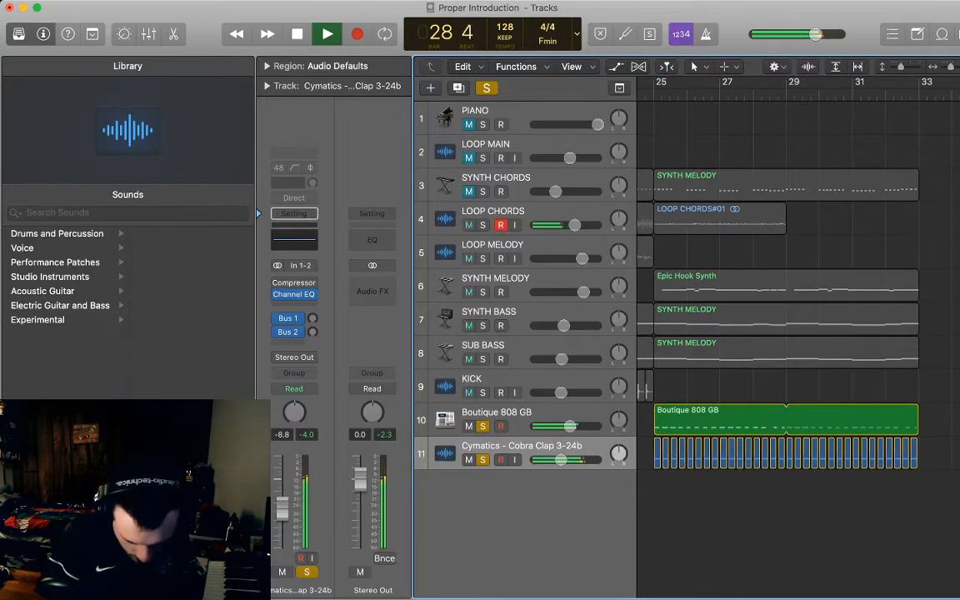
{"action": "scroll", "coordinate": [800, 454], "scroll_direction": "up", "scroll_amount": 2}
{"action": "key", "text": "space"}
Delete the clap regions from bar 25 to about the middle of bar 28
{"action": "scroll", "coordinate": [733, 458], "scroll_direction": "left", "scroll_amount": 2}
{"action": "left_click_drag", "start_coordinate": [669, 453], "coordinate": [820, 461]}
{"action": "key", "text": "Delete"}
Audition the remaining claps with the soloed 808 up to bar 33 and set the clap track's volume to -8.4 dB
{"action": "key", "text": "space"}
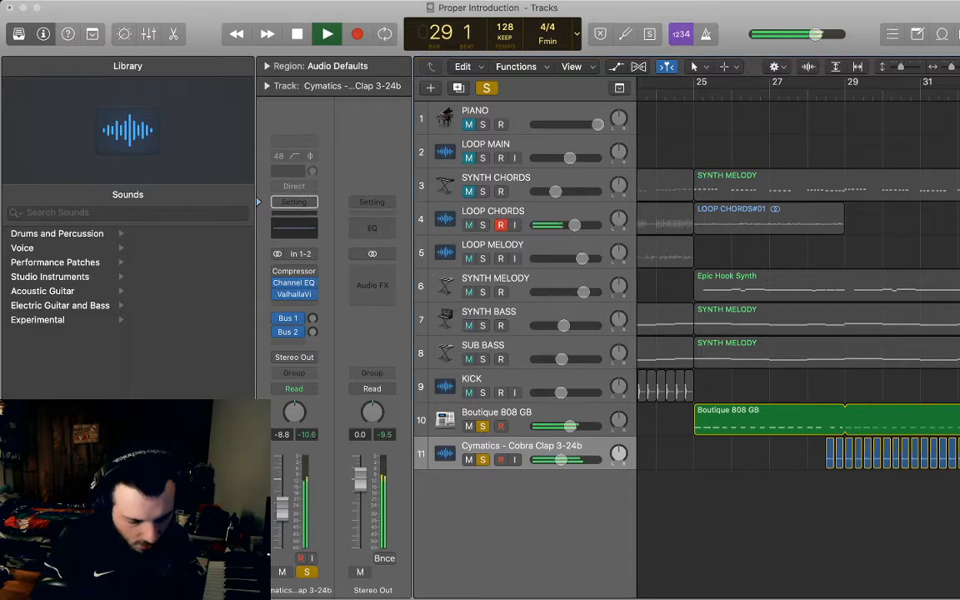
{"action": "key", "text": "space"}
{"action": "key", "text": "space"}
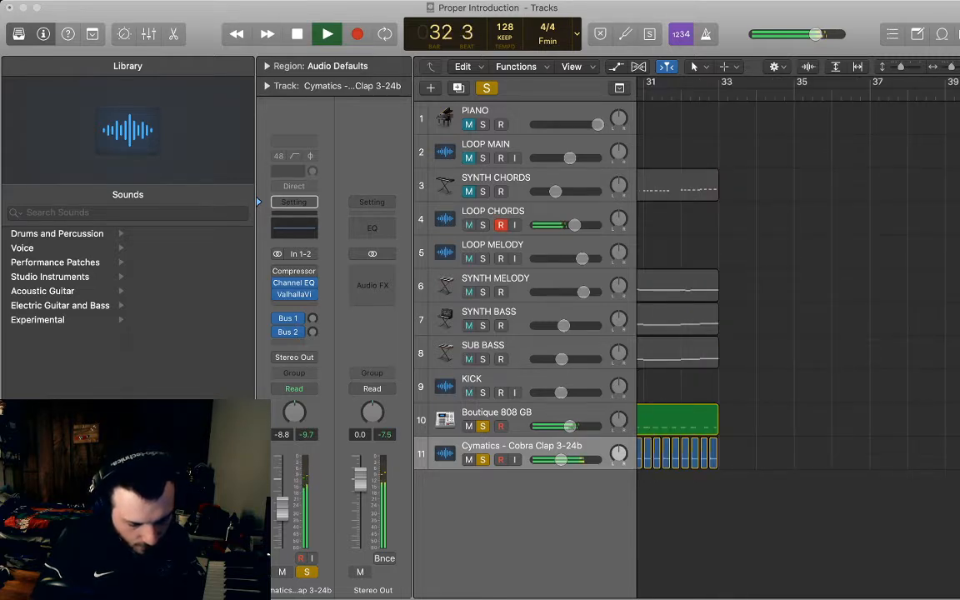
{"action": "key", "text": "space"}
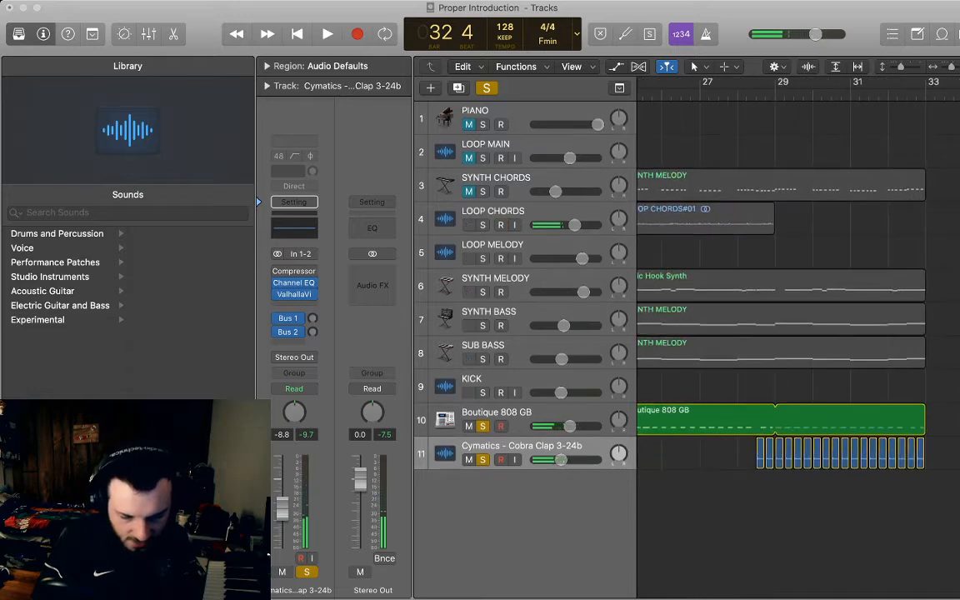
{"action": "key", "text": "space"}
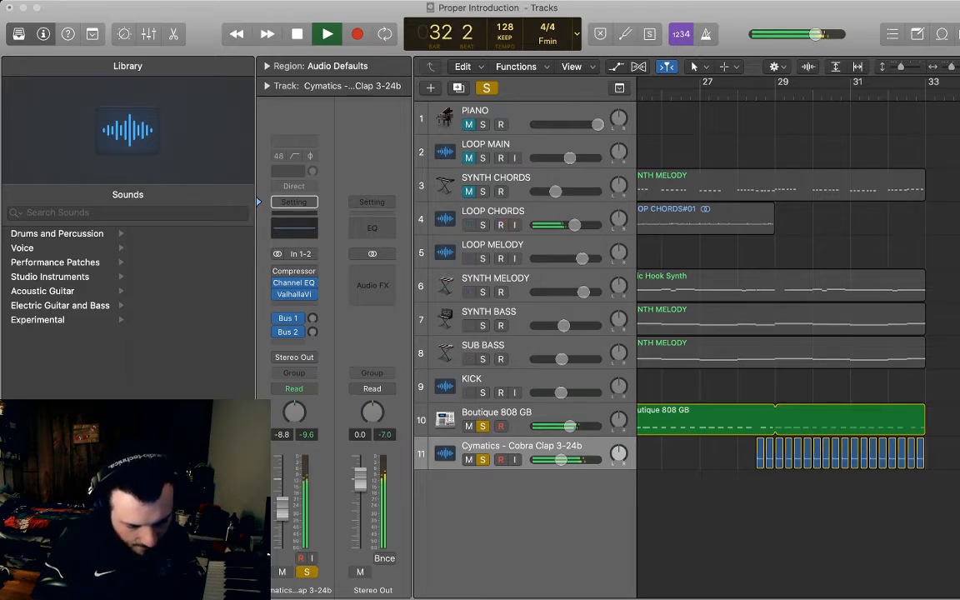
{"action": "key", "text": "space"}
{"action": "key", "text": "space"}
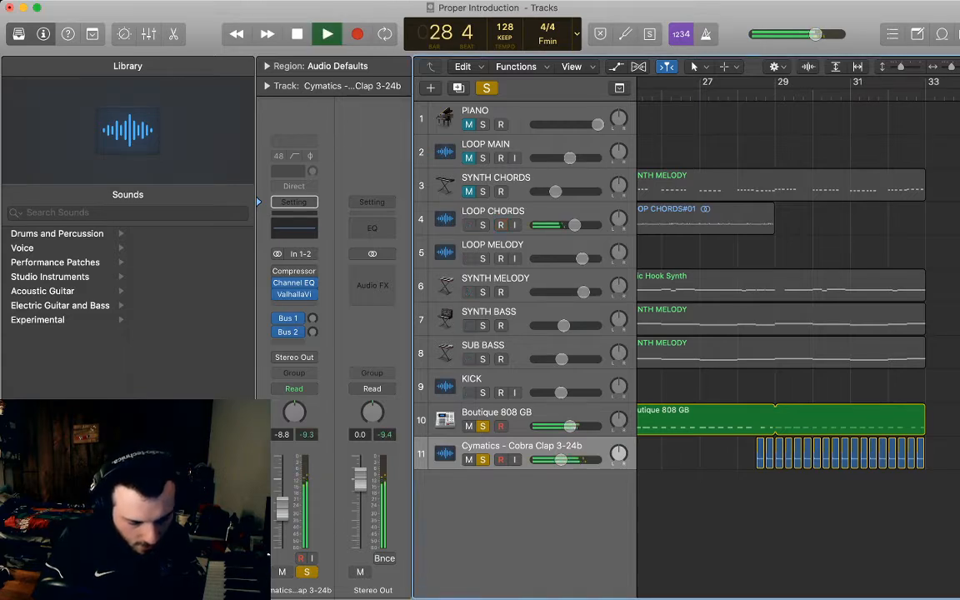
{"action": "key", "text": "space"}
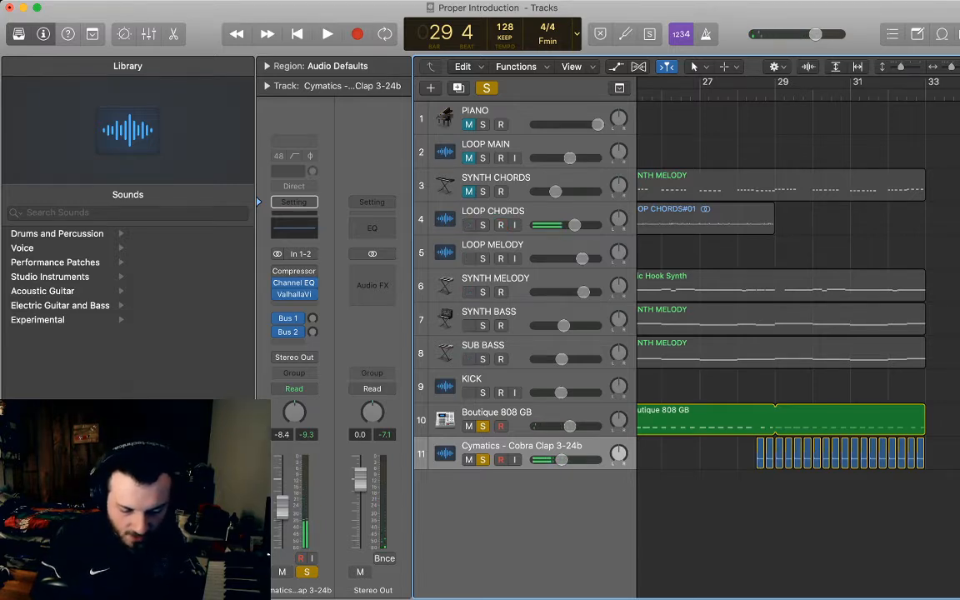
Turn off solo on the 808 and clap tracks and play the full arrangement from bar 25
{"action": "scroll", "coordinate": [798, 333], "scroll_direction": "left", "scroll_amount": 4}
{"action": "left_click", "coordinate": [748, 94]}
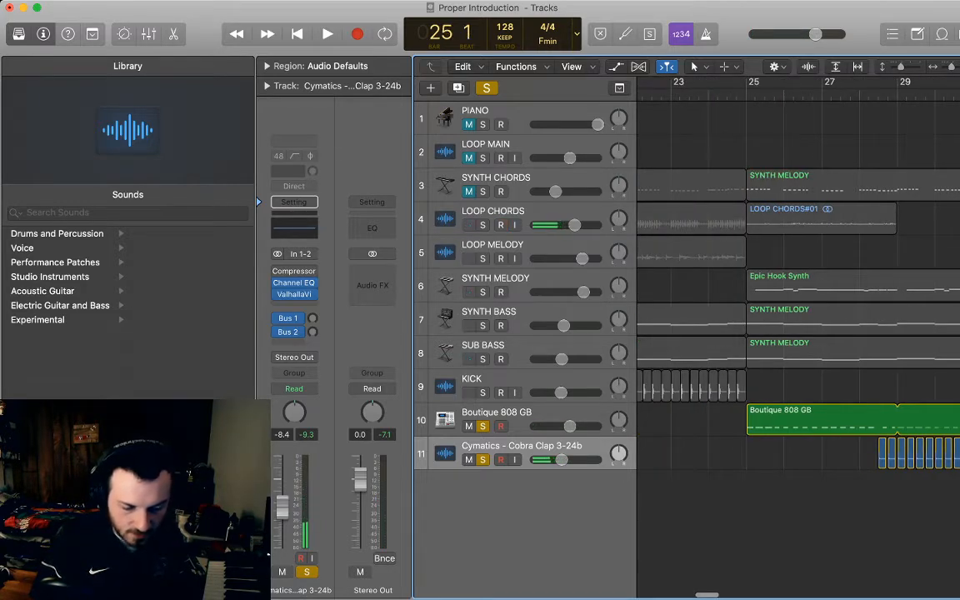
{"action": "key", "text": "ctrl+s"}
{"action": "key", "text": "space"}
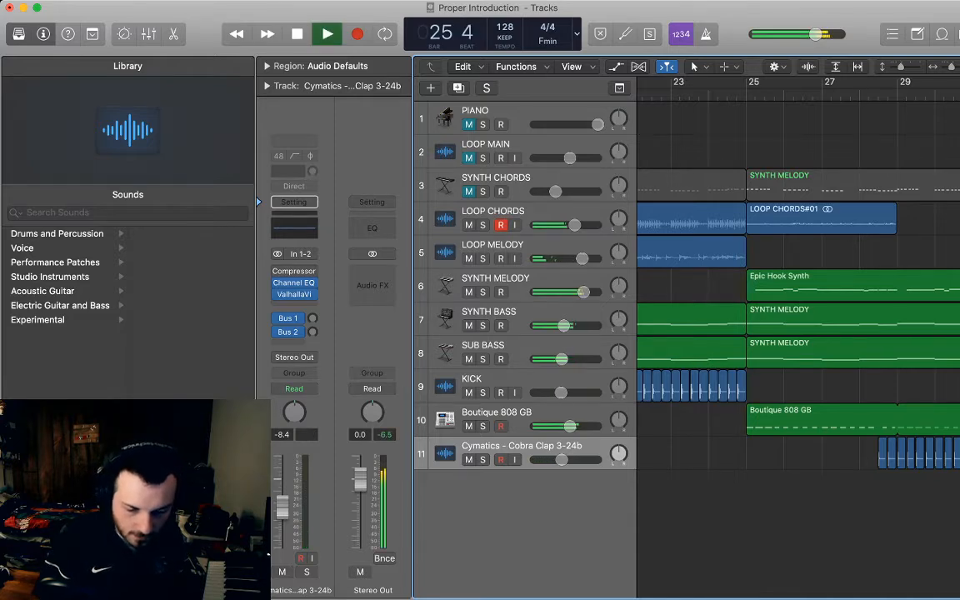
{"action": "key", "text": "super+Left"}
{"action": "key", "text": "super+Left"}
{"action": "key", "text": "super+Left"}
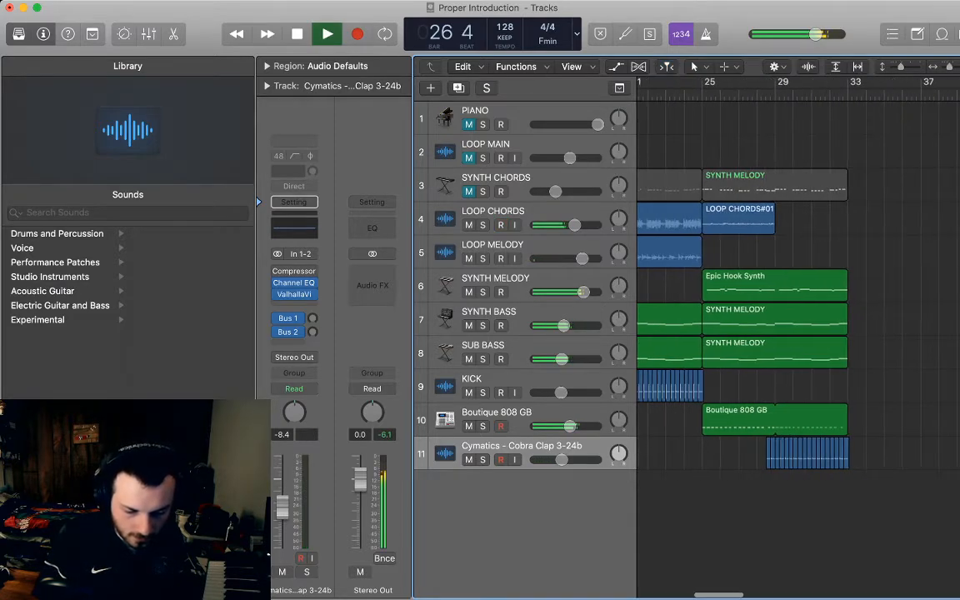
Mute the LOOP CHORDS#01 region that starts at bar 25
{"action": "left_click", "coordinate": [500, 225]}
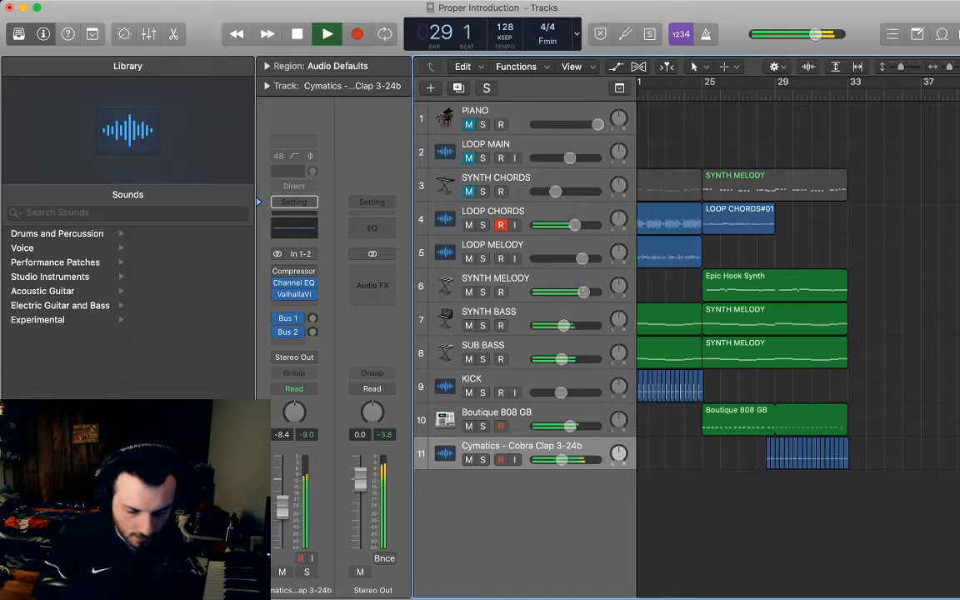
{"action": "left_click", "coordinate": [739, 220]}
{"action": "scroll", "coordinate": [738, 220], "scroll_direction": "left", "scroll_amount": 3}
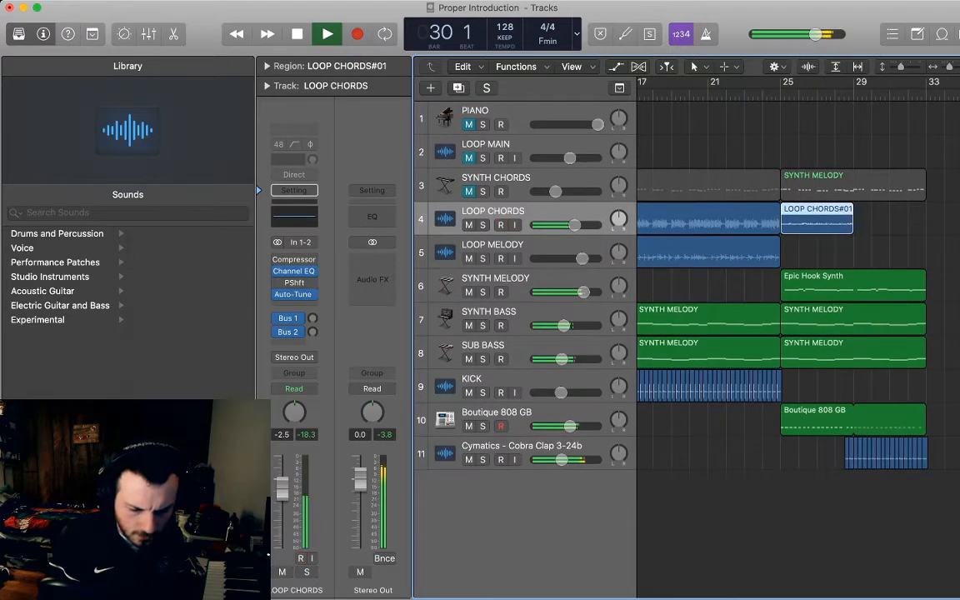
{"action": "key", "text": "BackSpace"}
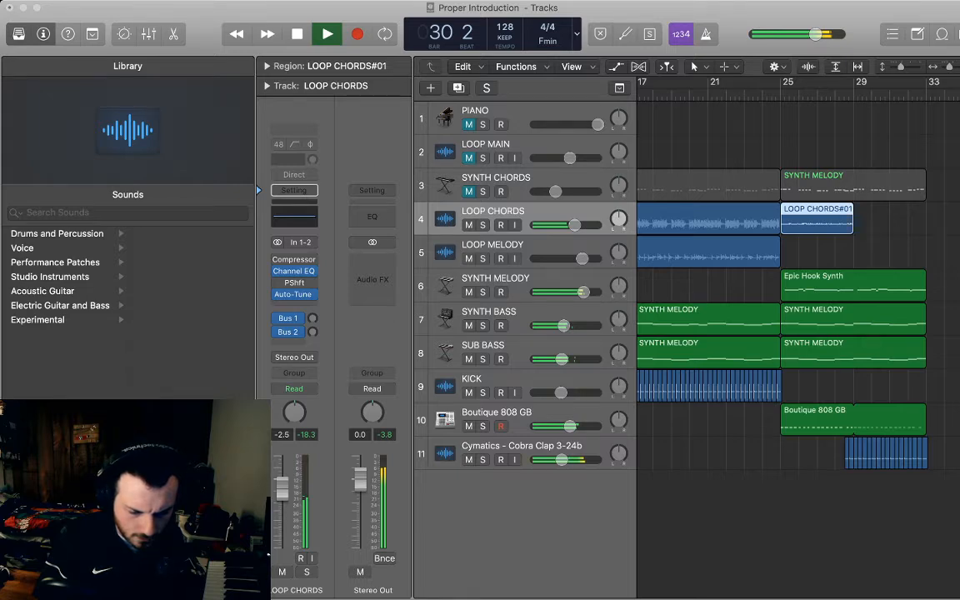
{"action": "key", "text": "Escape"}
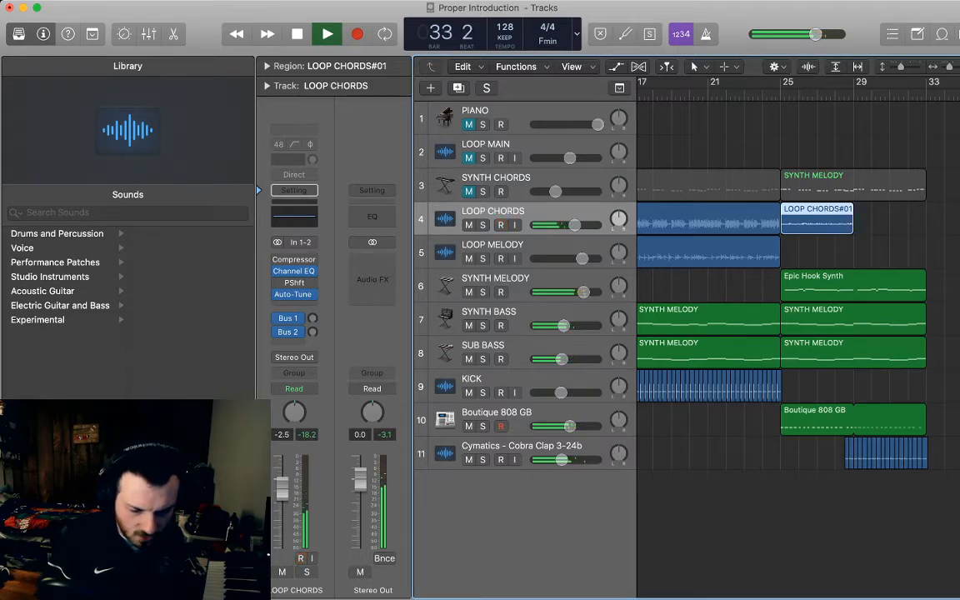
{"action": "key", "text": "ctrl+m"}
Play the arrangement from bar 1 to bar 25 and unmute the SYNTH CHORDS track during playback
{"action": "key", "text": "space"}
{"action": "key", "text": "Return"}
{"action": "key", "text": "space"}
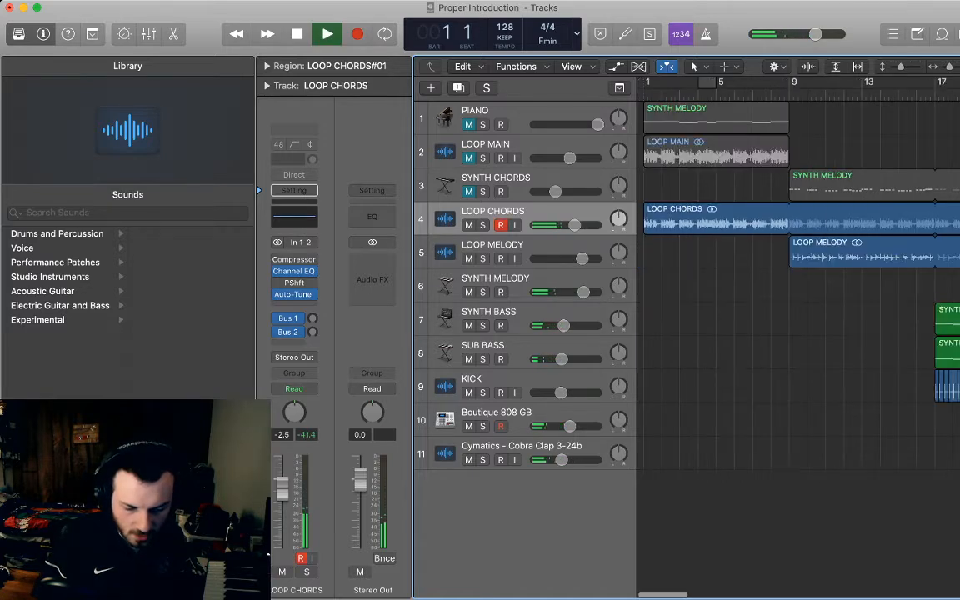
{"action": "scroll", "coordinate": [798, 284], "scroll_direction": "right", "scroll_amount": 1}
{"action": "key", "text": "super+Left"}
{"action": "key", "text": "super+Left"}
{"action": "key", "text": "super+Left"}
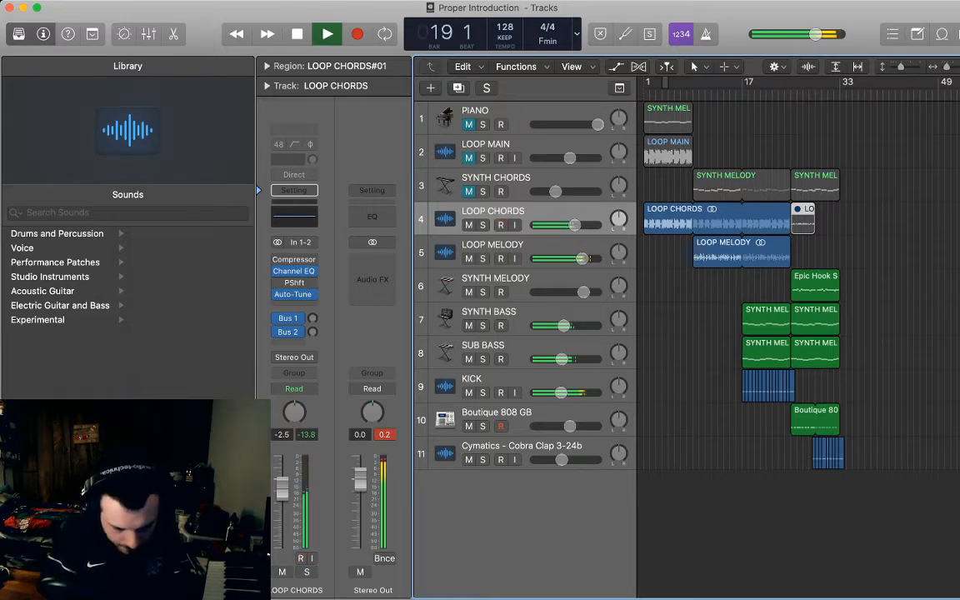
{"action": "scroll", "coordinate": [799, 283], "scroll_direction": "left", "scroll_amount": 1}
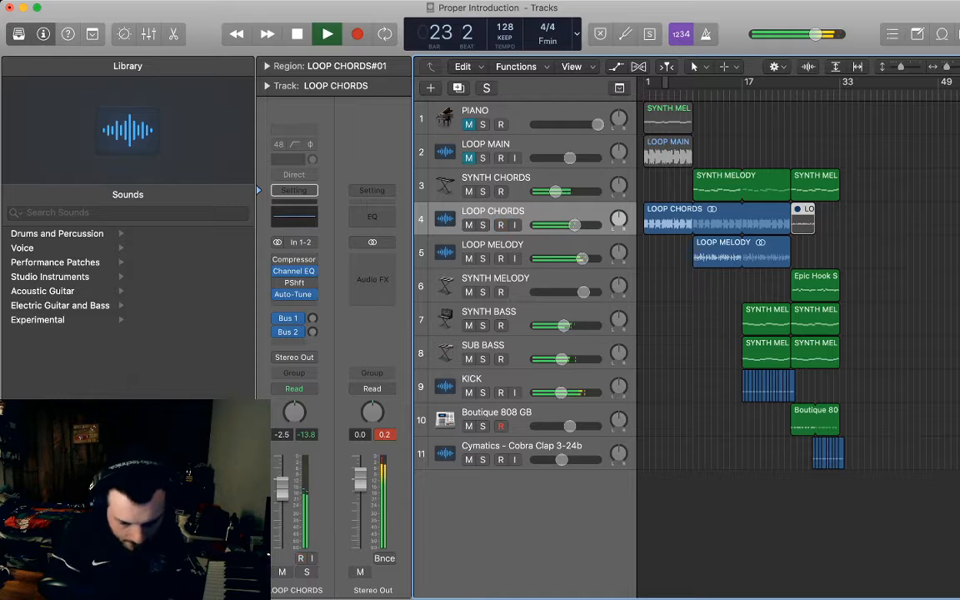
{"action": "scroll", "coordinate": [798, 284], "scroll_direction": "right", "scroll_amount": 1}
{"action": "scroll", "coordinate": [798, 283], "scroll_direction": "left", "scroll_amount": 1}
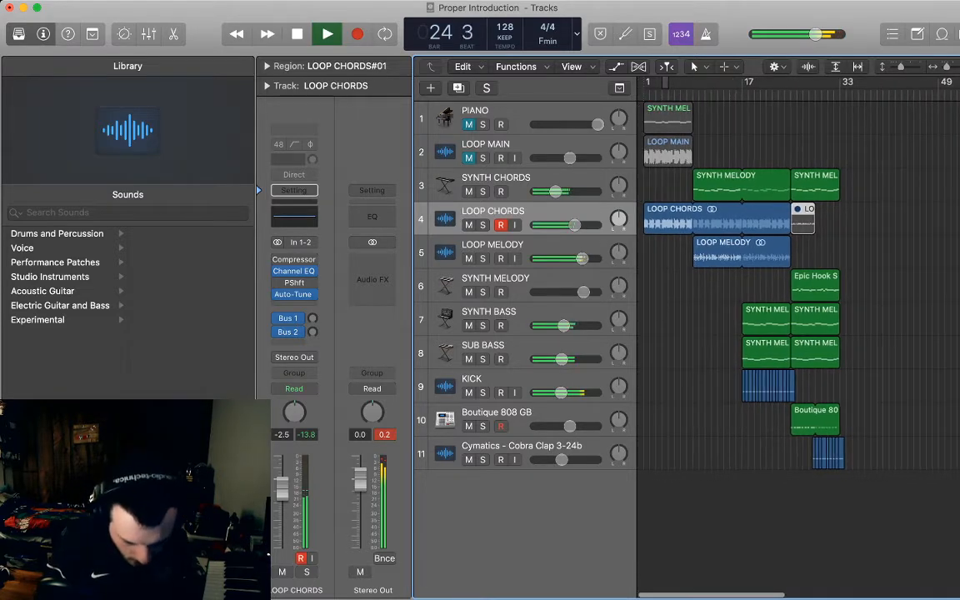
{"action": "key", "text": "space"}
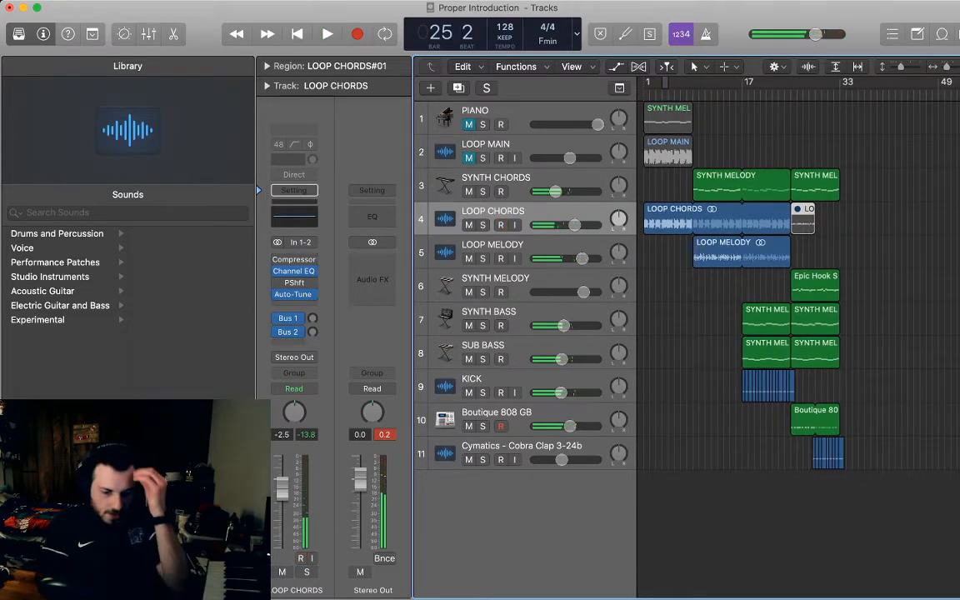
Bring in the Cymatics Cobra Reverse FX 7 sample just before bar 17 and place it on a new audio track
{"action": "key", "text": "super+Tab"}
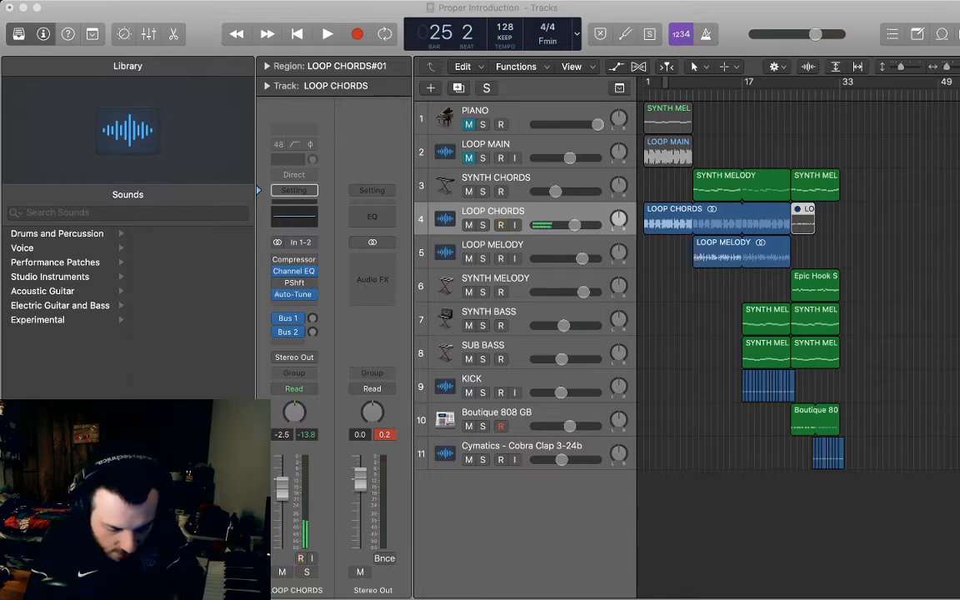
{"action": "left_click_drag", "start_coordinate": [723, 517], "coordinate": [735, 454]}
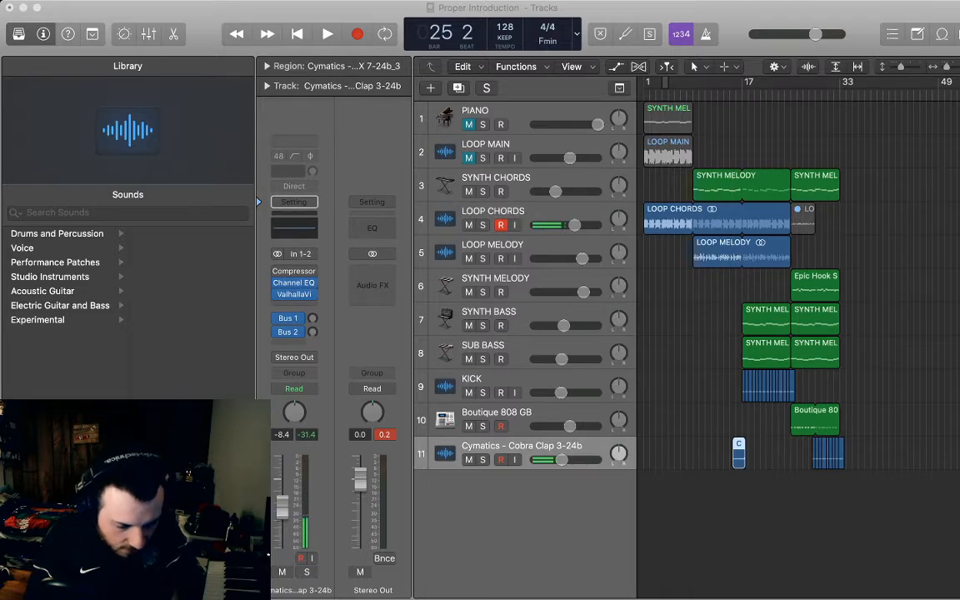
{"action": "key", "text": "alt+super+a"}
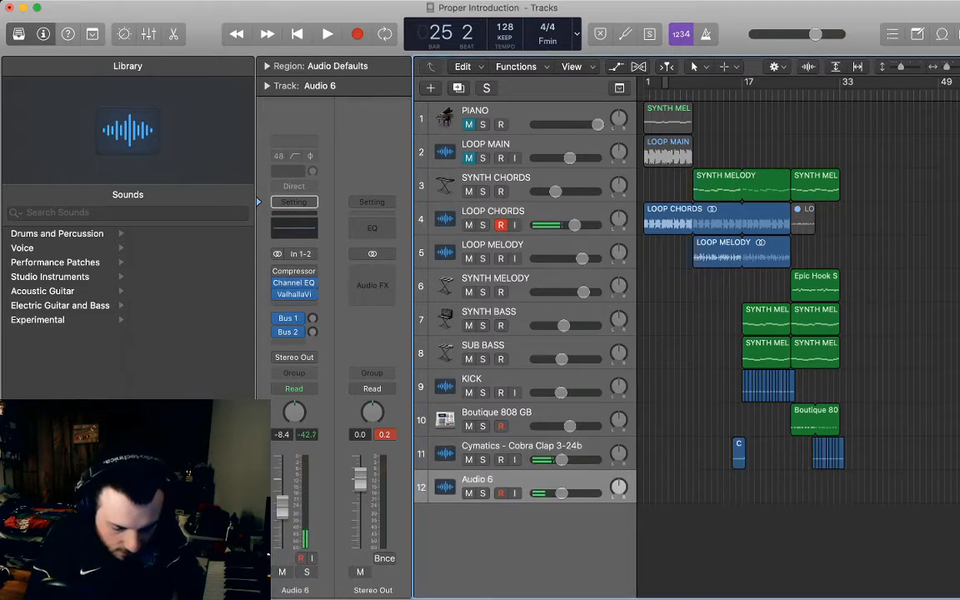
{"action": "left_click_drag", "start_coordinate": [739, 454], "coordinate": [738, 487]}
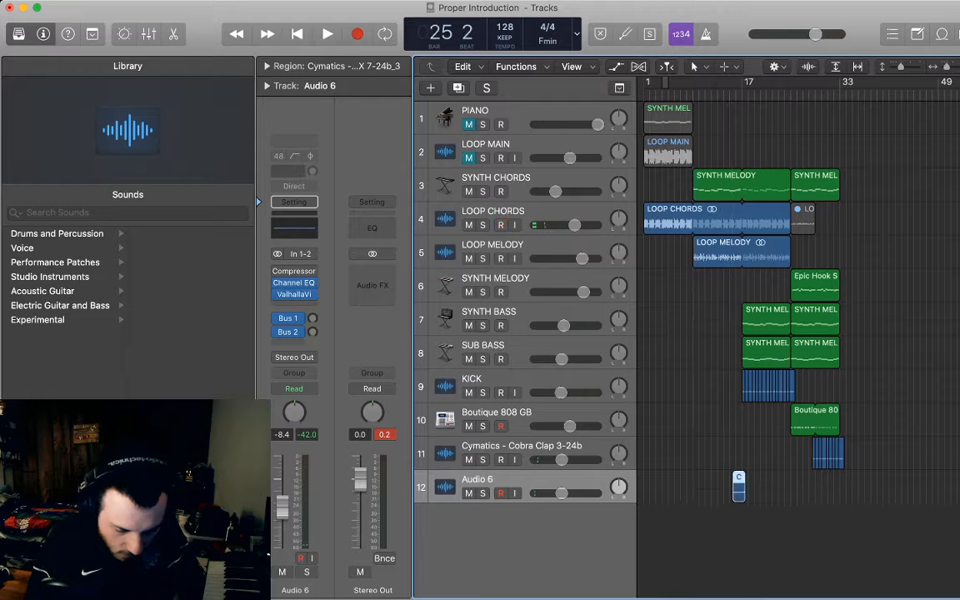
Move the reverse FX region along its track so it ends around bar 25
{"action": "key", "text": "super+Right"}
{"action": "key", "text": "super+Right"}
{"action": "key", "text": "super+Right"}
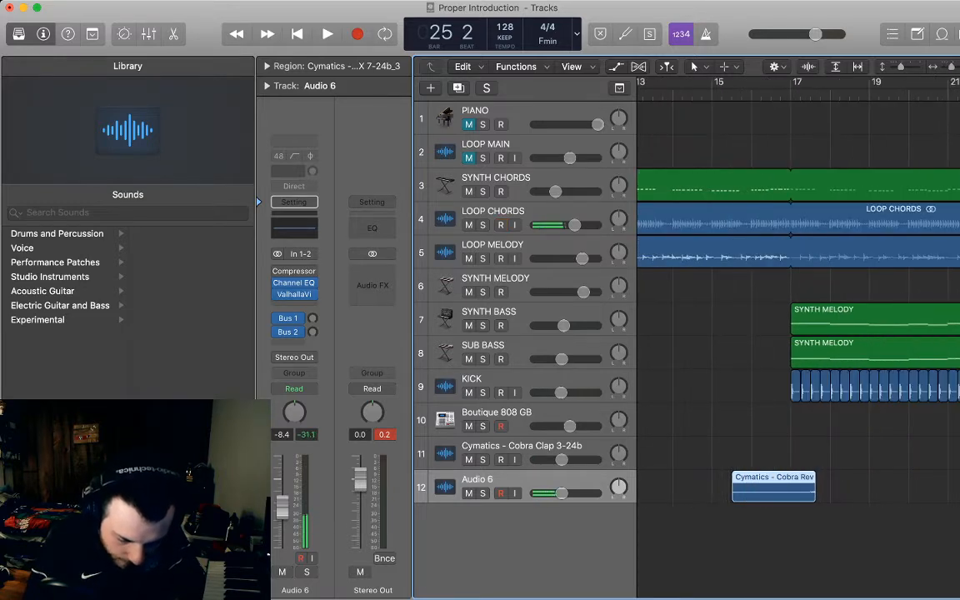
{"action": "scroll", "coordinate": [738, 487], "scroll_direction": "right", "scroll_amount": 4}
{"action": "left_click_drag", "start_coordinate": [651, 490], "coordinate": [940, 489]}
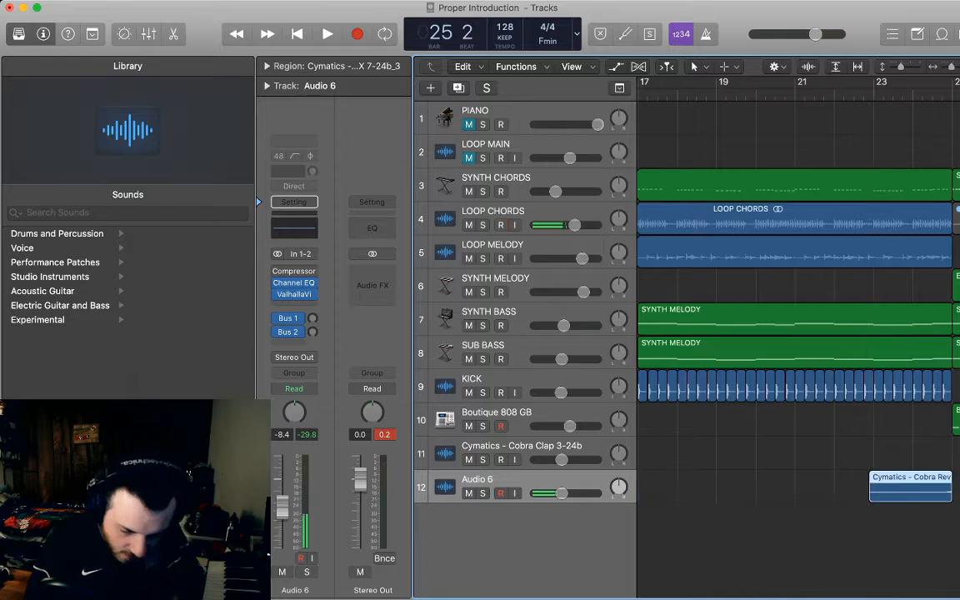
{"action": "scroll", "coordinate": [940, 489], "scroll_direction": "right", "scroll_amount": 4}
{"action": "left_click", "coordinate": [941, 490]}
{"action": "key", "text": "comma"}
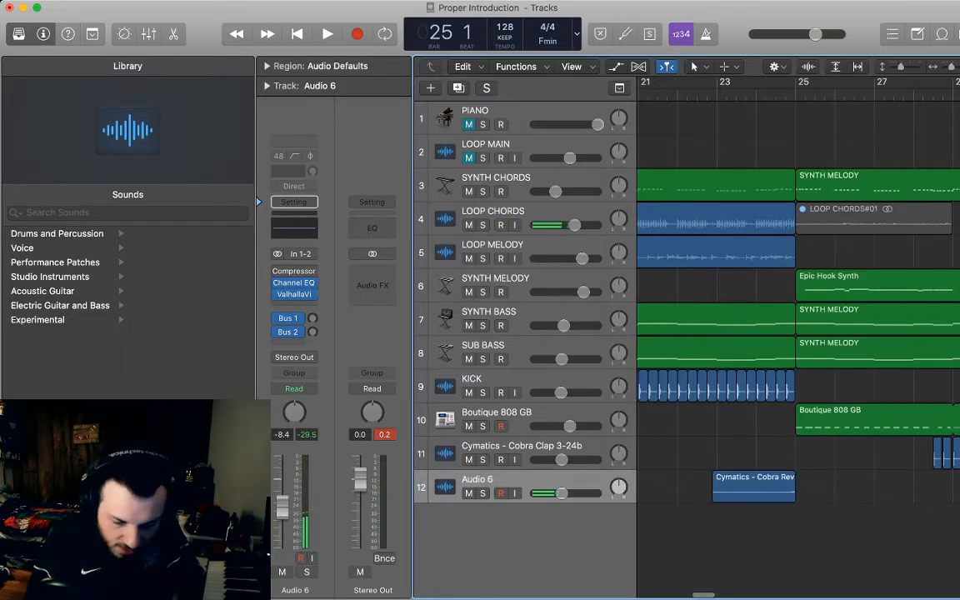
Fine-align the reverse FX region so its end sits exactly on bar 25
{"action": "key", "text": "super+Right"}
{"action": "key", "text": "super+Right"}
{"action": "key", "text": "super+Right"}
{"action": "key", "text": "super+Right"}
{"action": "key", "text": "super+Right"}
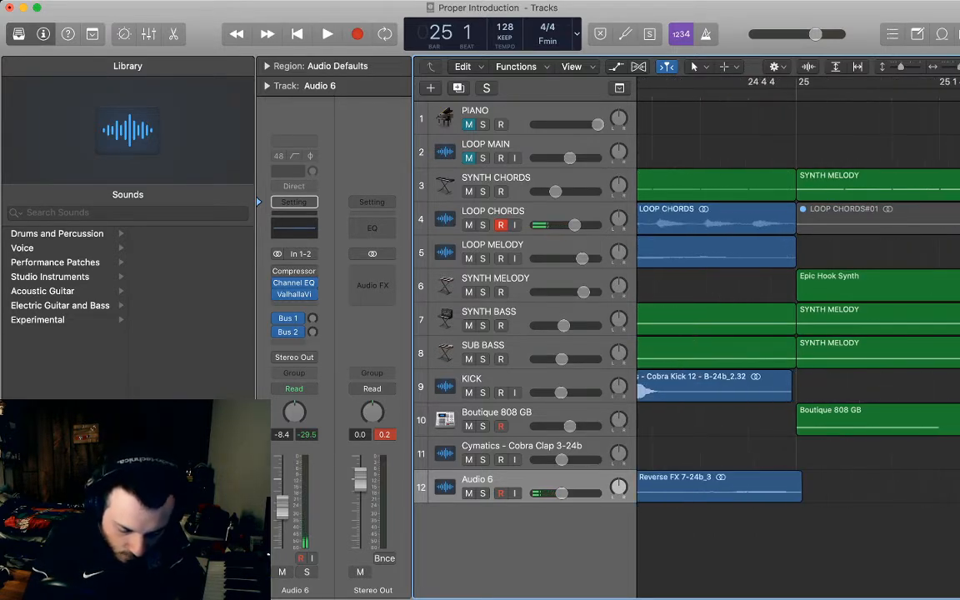
{"action": "left_click_drag", "start_coordinate": [733, 490], "coordinate": [727, 490]}
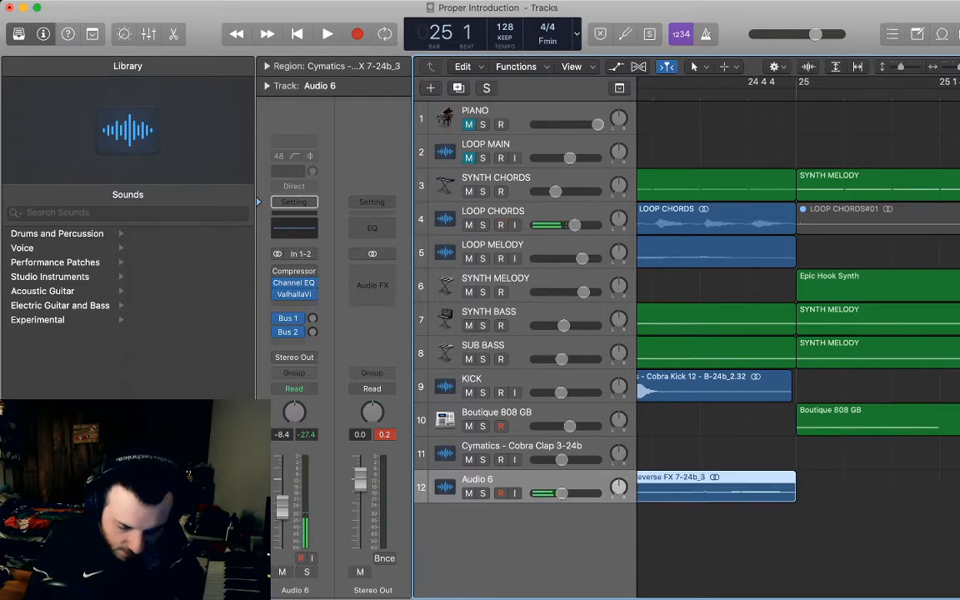
{"action": "key", "text": "super+Left"}
{"action": "key", "text": "super+Left"}
{"action": "key", "text": "super+Left"}
{"action": "key", "text": "super+Left"}
{"action": "key", "text": "super+Left"}
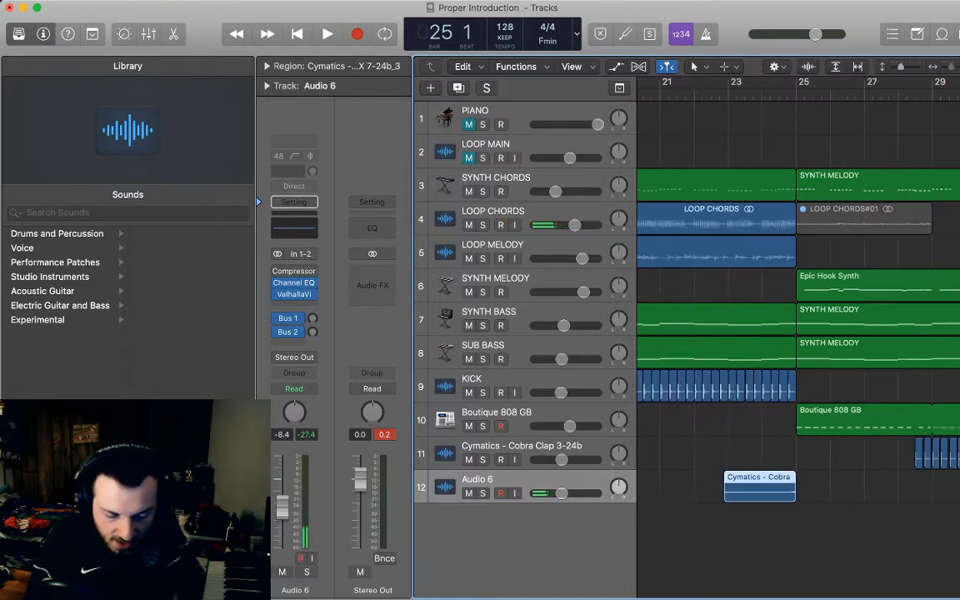
Play the arrangement through the bar 25 transition and set the reverse FX track's volume to 0.0 dB
{"action": "scroll", "coordinate": [799, 300], "scroll_direction": "left", "scroll_amount": 5}
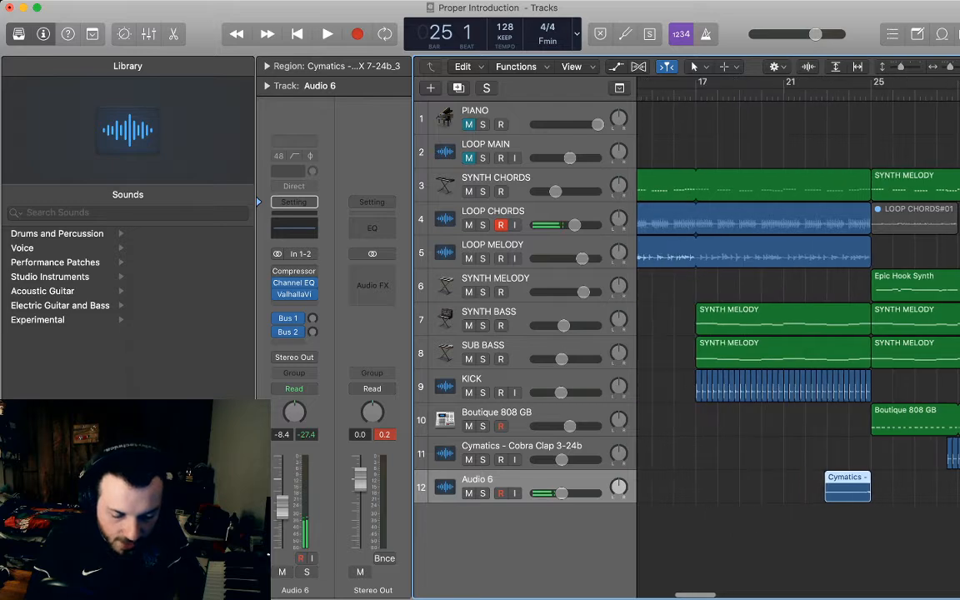
{"action": "key", "text": "shift+comma"}
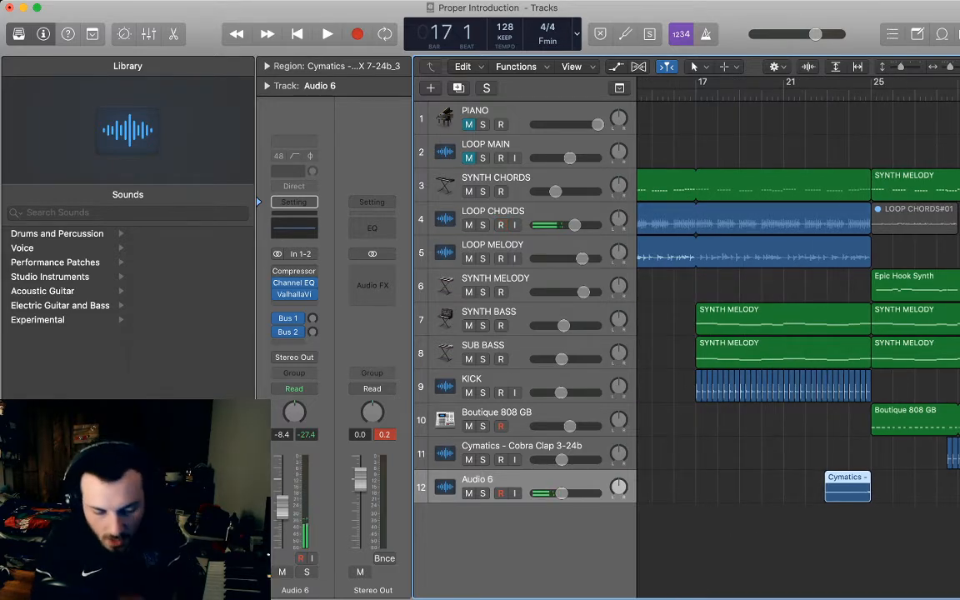
{"action": "left_click", "coordinate": [763, 438]}
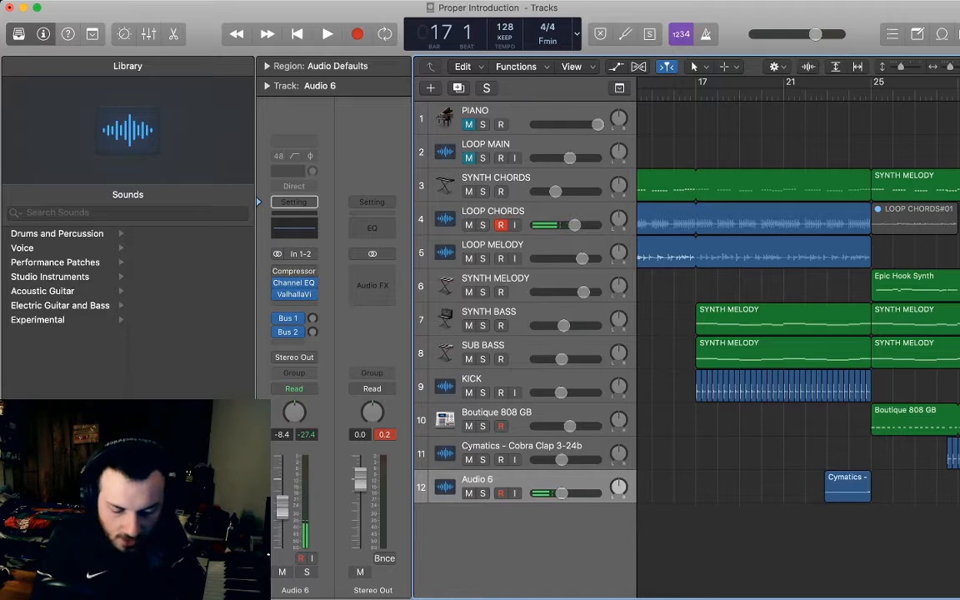
{"action": "key", "text": "Return"}
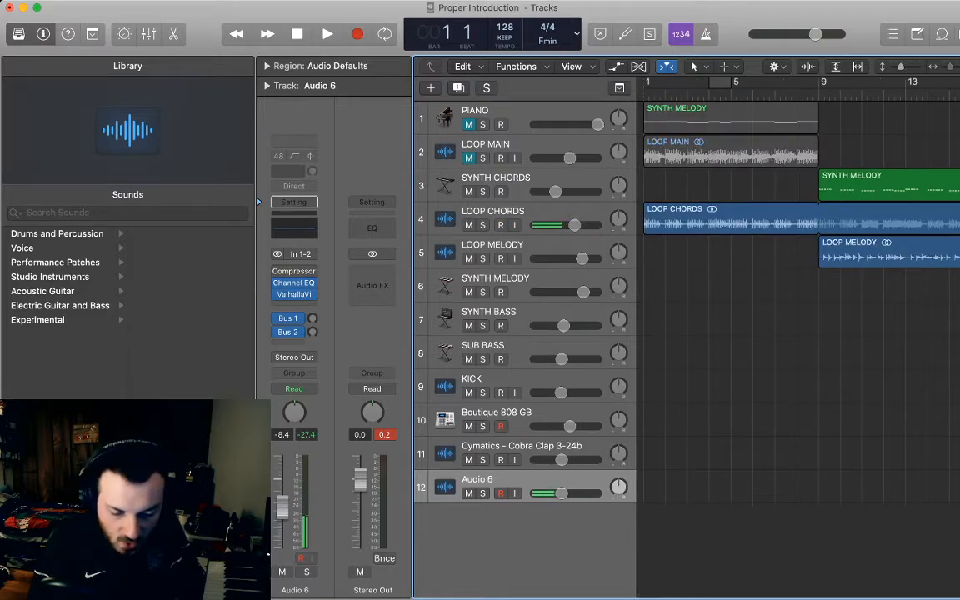
{"action": "key", "text": "z"}
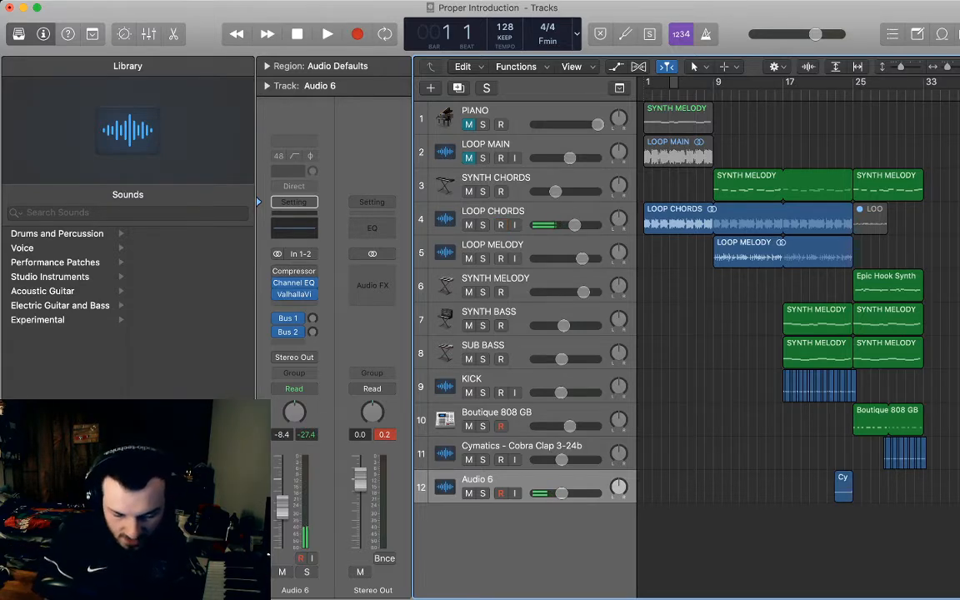
{"action": "key", "text": "space"}
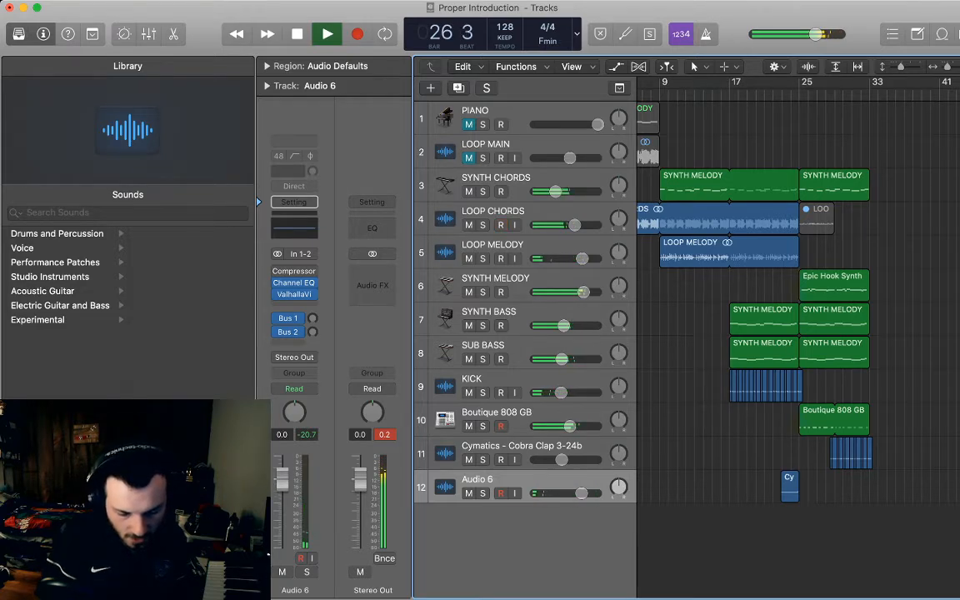
Rename the Audio 6 track as FX and resume playback
{"action": "key", "text": "space"}
{"action": "double_click", "coordinate": [478, 479]}
{"action": "key", "text": "BackSpace"}
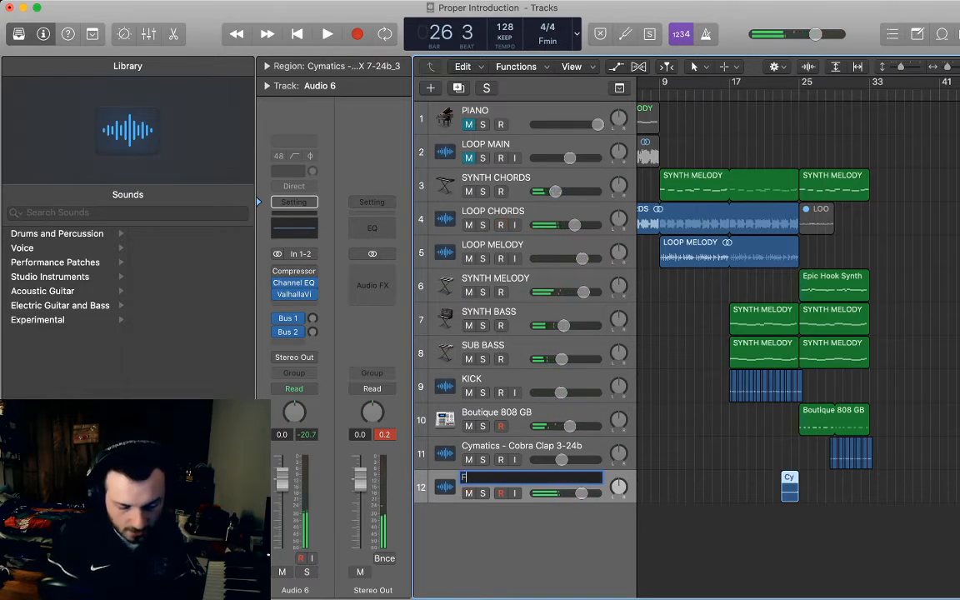
{"action": "type", "text": "FX"}
{"action": "key", "text": "Return"}
{"action": "key", "text": "space"}
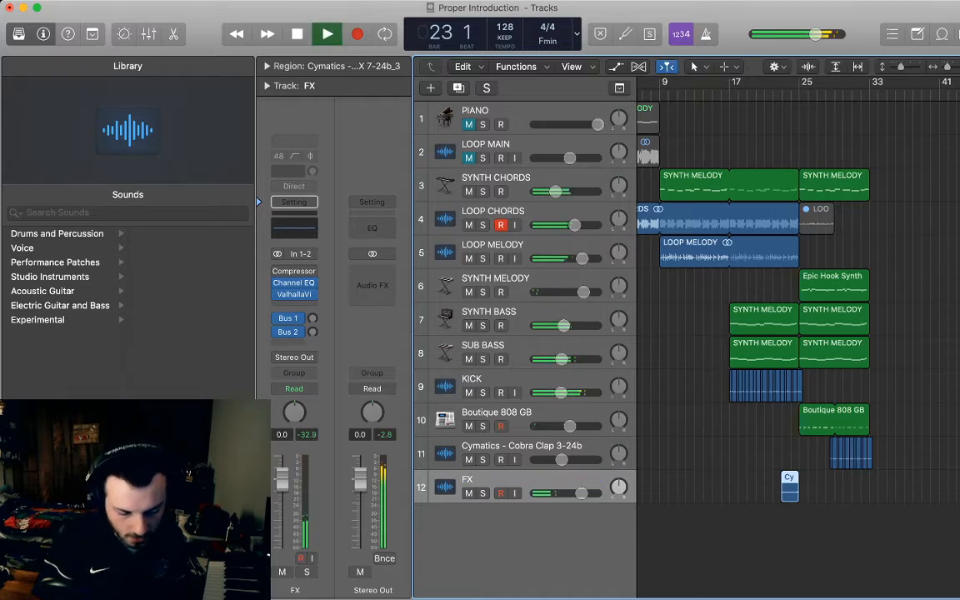
Rename the Cymatics Cobra Clap track as CLAP 2 and the Boutique 808 GB track as CLAP 1
{"action": "double_click", "coordinate": [522, 446]}
{"action": "type", "text": "CLAP 2"}
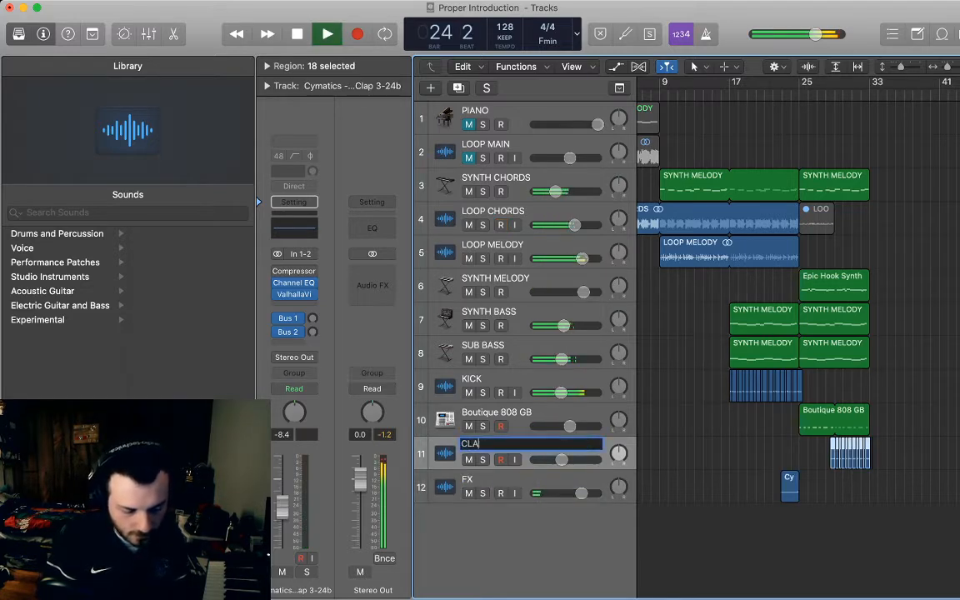
{"action": "key", "text": "Return"}
{"action": "double_click", "coordinate": [497, 412]}
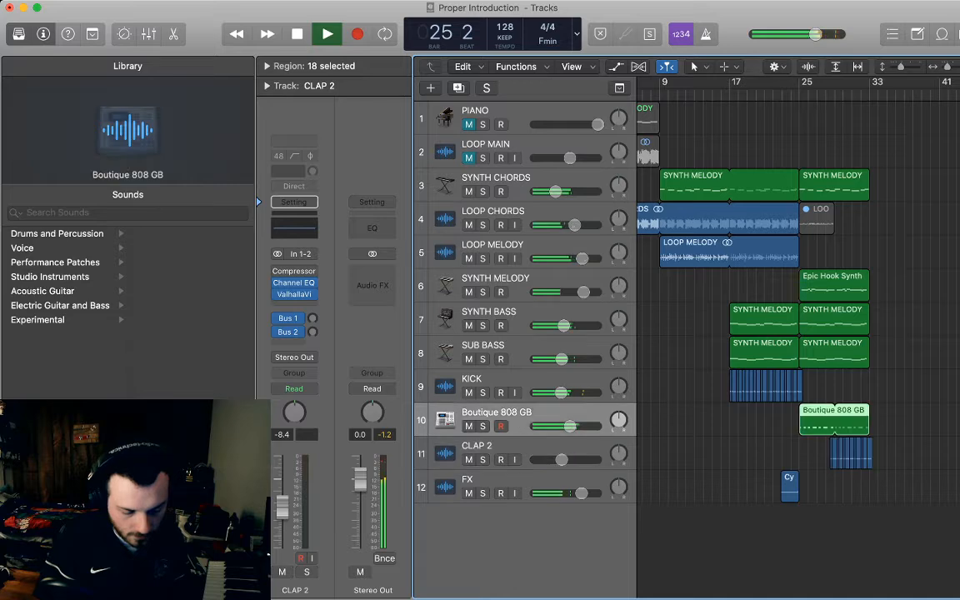
{"action": "type", "text": "CLAP 1"}
{"action": "key", "text": "Return"}
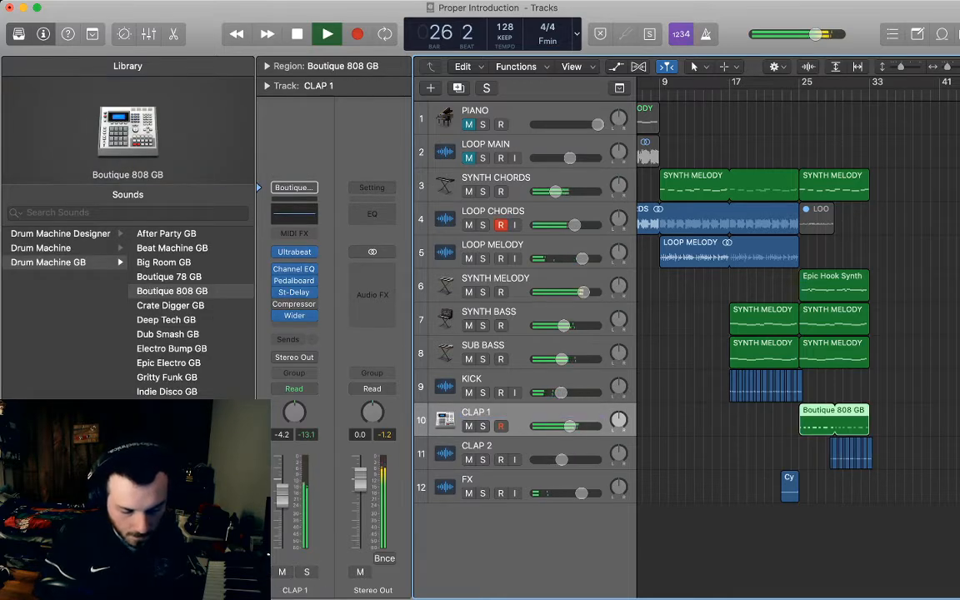
Set the FX track's volume to +2.3 dB and listen on to bar 31 before stopping playback
{"action": "double_click", "coordinate": [484, 479]}
{"action": "key", "text": "Return"}
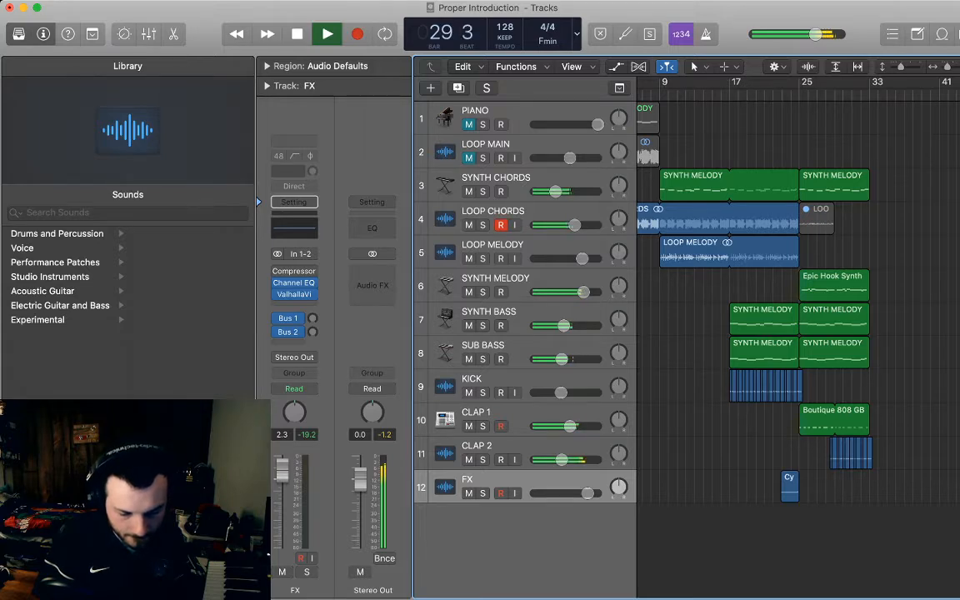
{"action": "key", "text": "super+Right"}
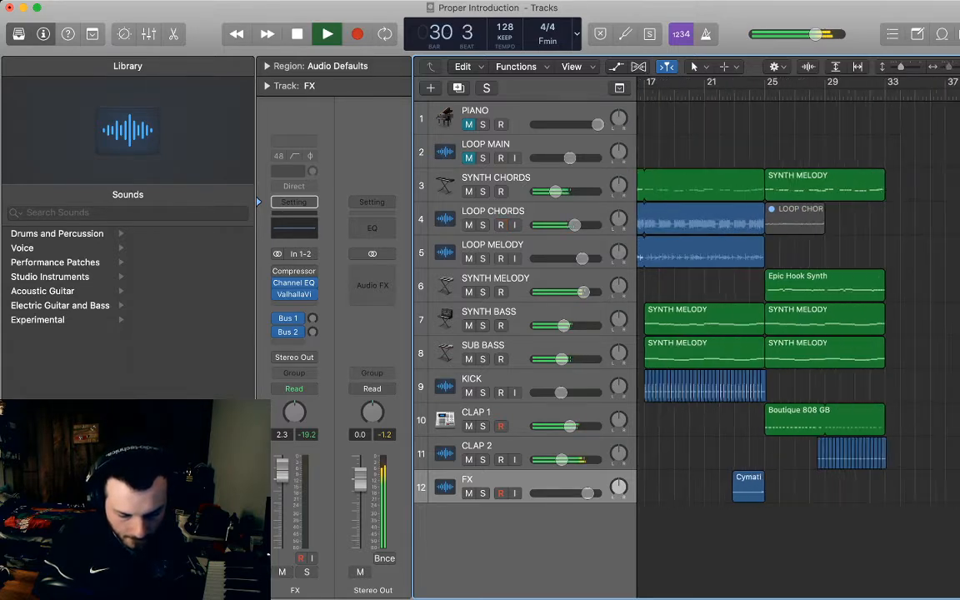
{"action": "key", "text": "super+Right"}
{"action": "key", "text": "super+Right"}
{"action": "key", "text": "space"}
In the CLAP 1 region's notes, shorten the third clap of bar 28 and place a copy right after it
{"action": "double_click", "coordinate": [717, 422]}
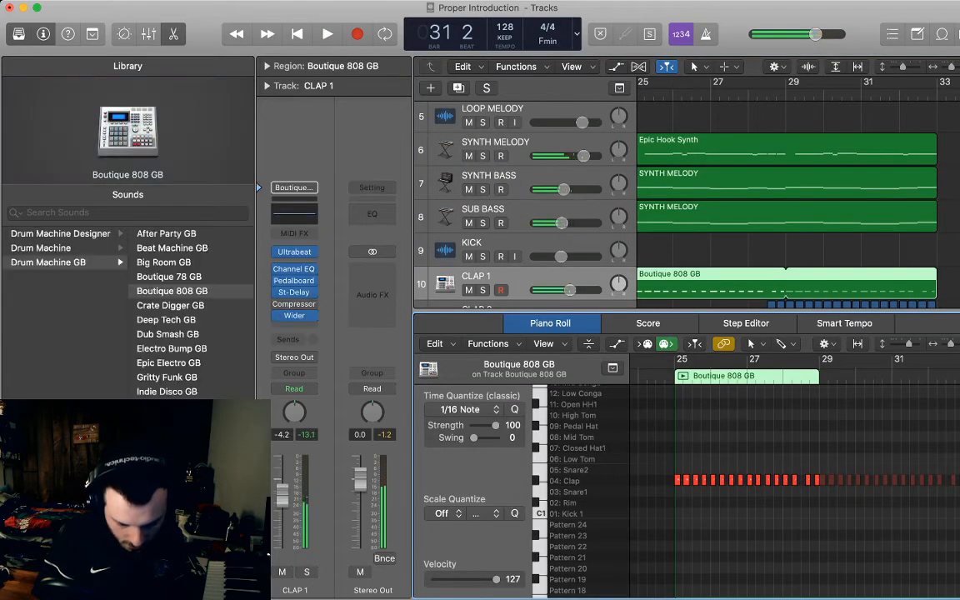
{"action": "scroll", "coordinate": [792, 492], "scroll_direction": "right", "scroll_amount": 2}
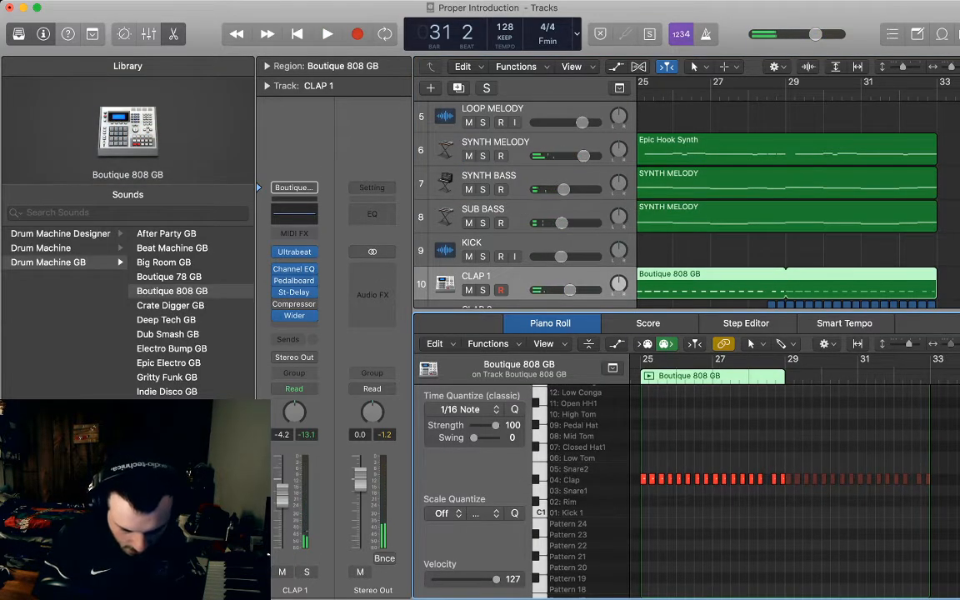
{"action": "key", "text": "super+Right"}
{"action": "scroll", "coordinate": [792, 491], "scroll_direction": "left", "scroll_amount": 1}
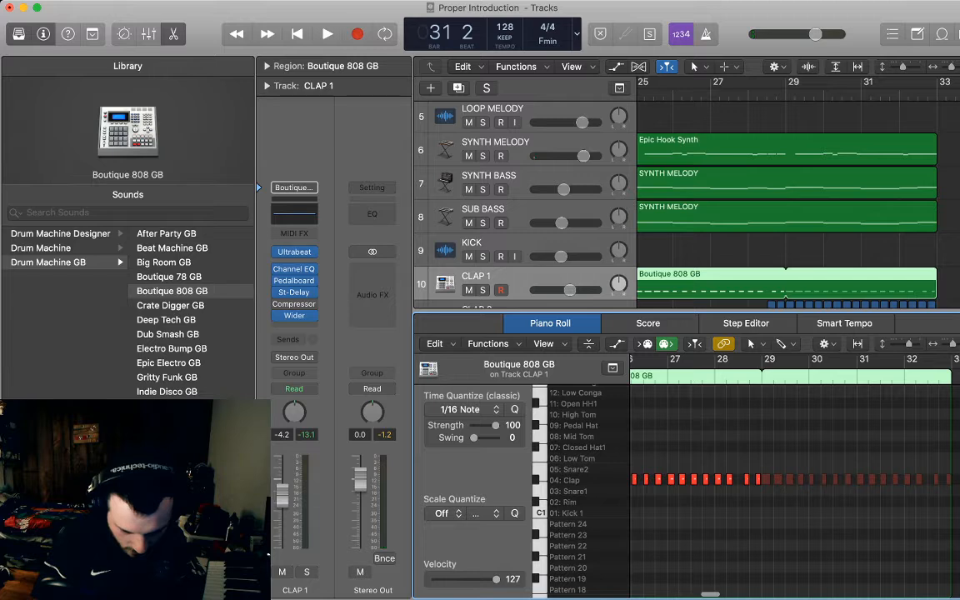
{"action": "left_click", "coordinate": [747, 480]}
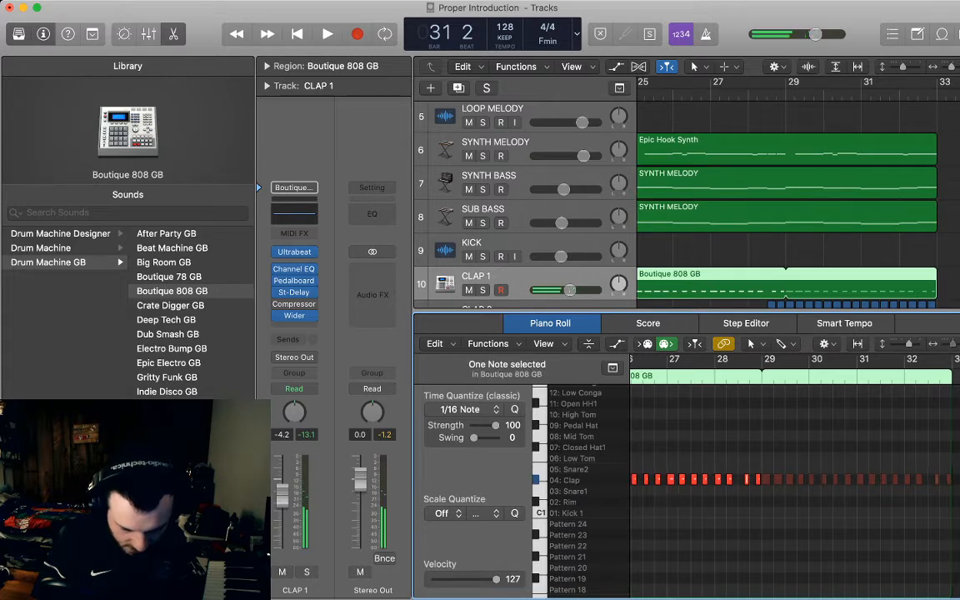
{"action": "key", "text": "super+Right"}
{"action": "key", "text": "super+Right"}
{"action": "key", "text": "super+Right"}
{"action": "key", "text": "super+Right"}
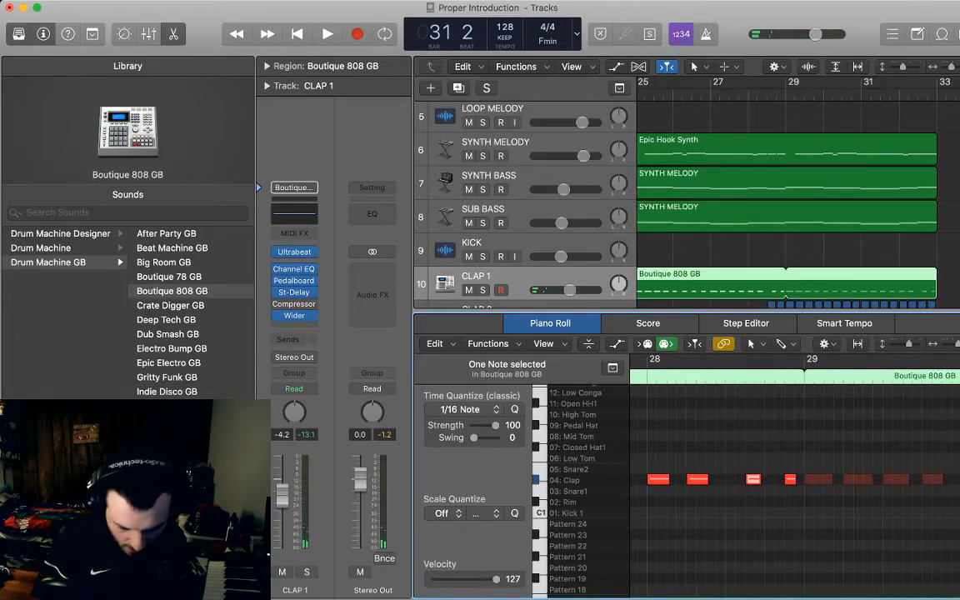
{"action": "left_click_drag", "start_coordinate": [761, 479], "coordinate": [753, 480]}
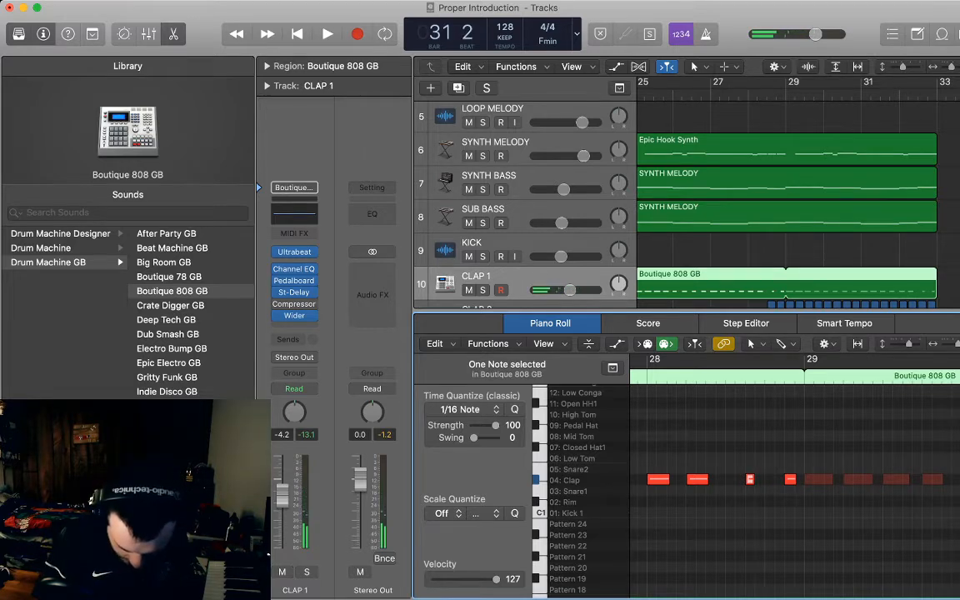
{"action": "key", "text": "space"}
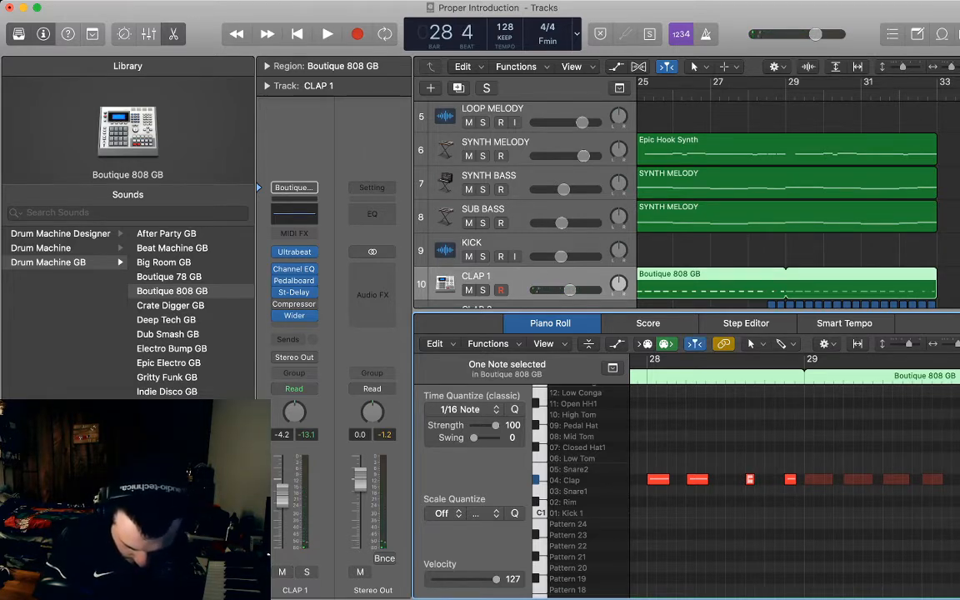
{"action": "key", "text": "super+v"}
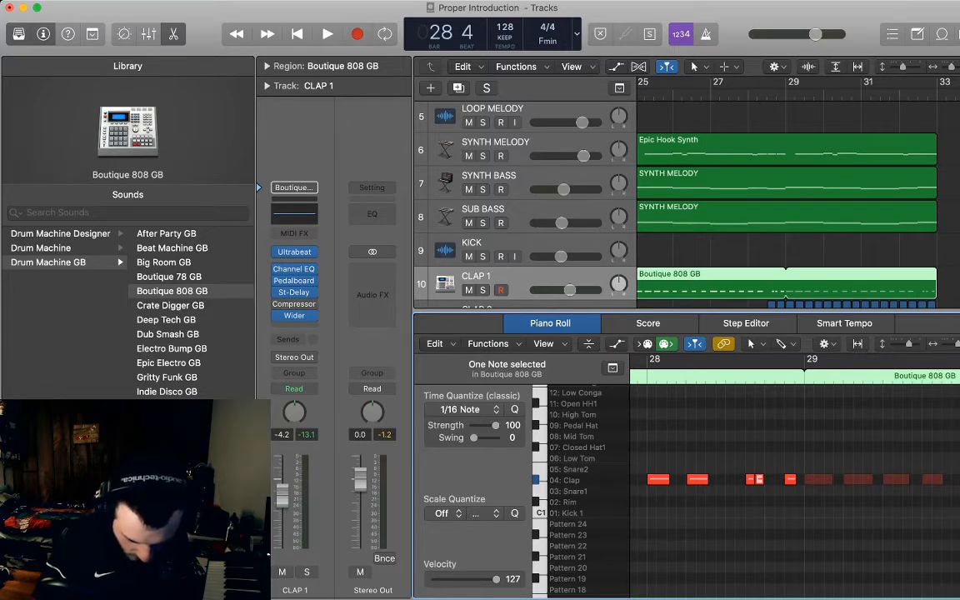
Shorten the last clap note before bar 29 and place a copy right after it
{"action": "left_click", "coordinate": [790, 479]}
{"action": "left_click_drag", "start_coordinate": [796, 479], "coordinate": [795, 479]}
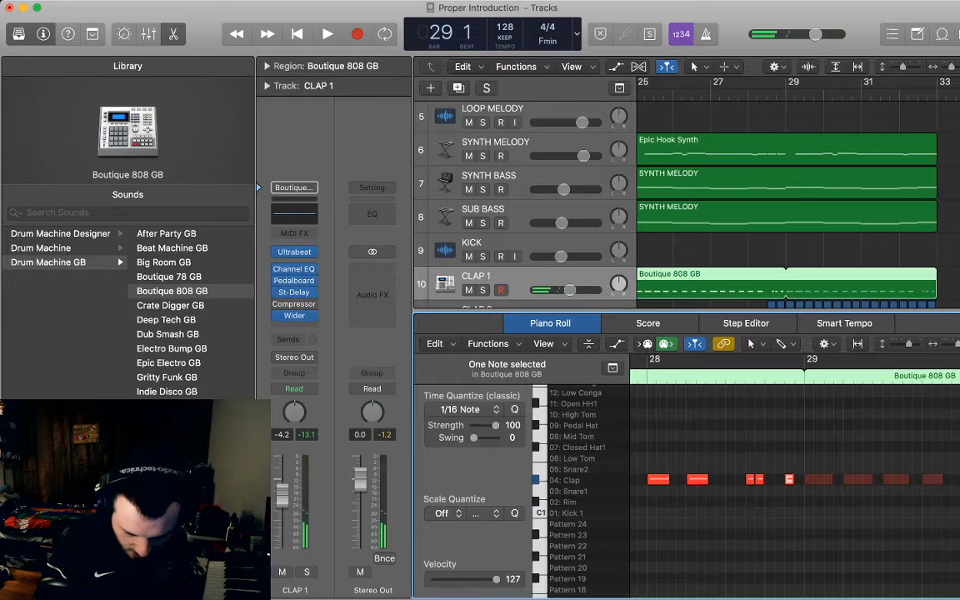
{"action": "left_click_drag", "start_coordinate": [789, 479], "coordinate": [801, 479]}
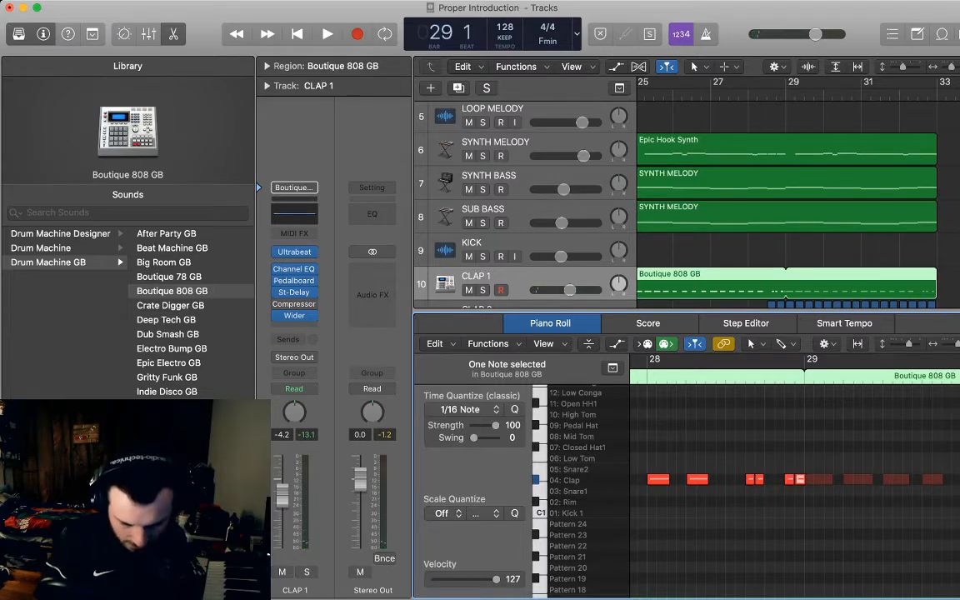
Play the arrangement from bar 28 into bar 29 to check the doubled claps
{"action": "left_click", "coordinate": [770, 93]}
{"action": "key", "text": "space"}
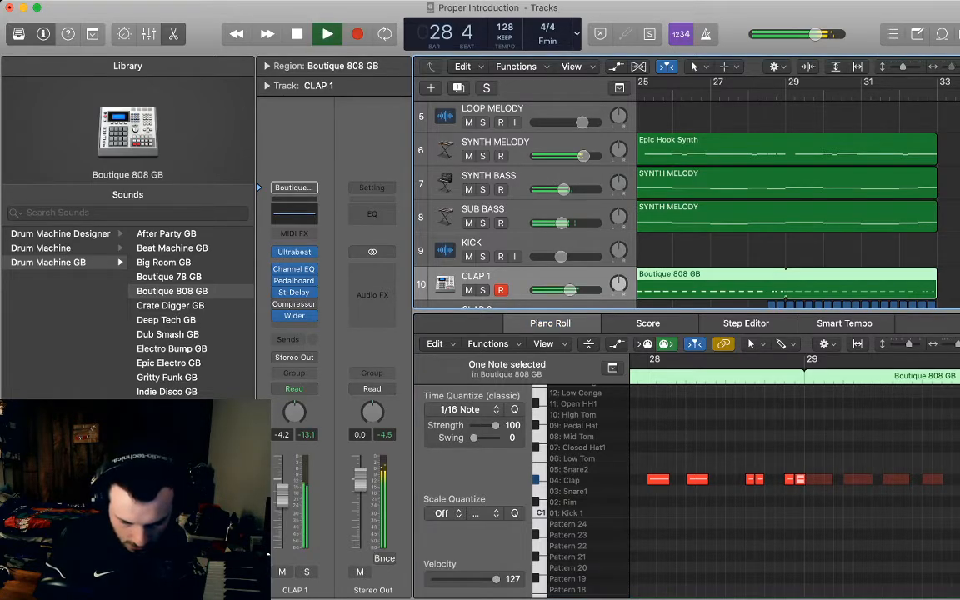
{"action": "scroll", "coordinate": [770, 200], "scroll_direction": "up", "scroll_amount": 3}
{"action": "scroll", "coordinate": [770, 200], "scroll_direction": "down", "scroll_amount": 3}
{"action": "key", "text": "space"}
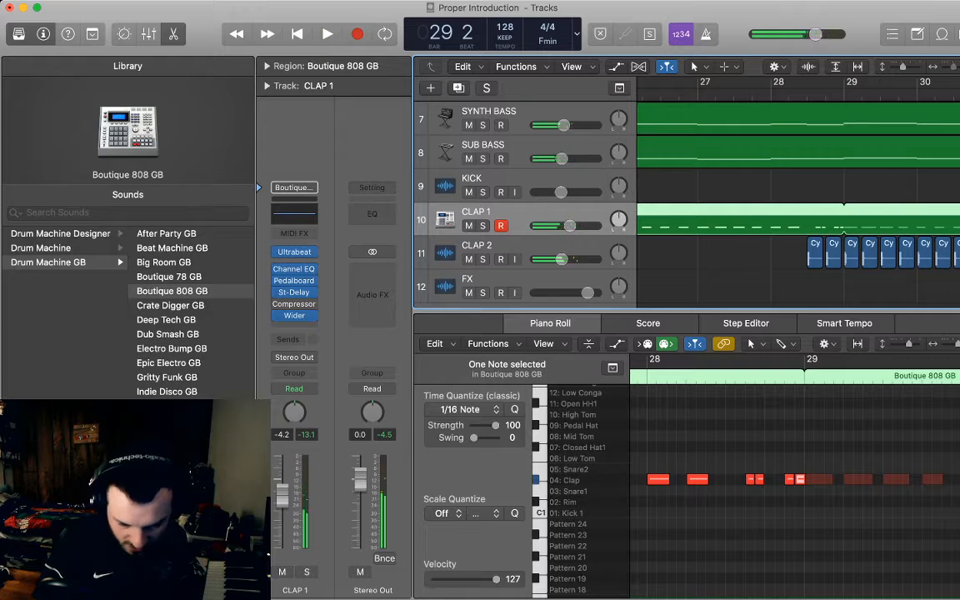
Trim the first CLAP 2 region in bar 28 to a short hit and repeat it once directly after
{"action": "scroll", "coordinate": [798, 200], "scroll_direction": "up", "scroll_amount": 5}
{"action": "scroll", "coordinate": [799, 200], "scroll_direction": "right", "scroll_amount": 3}
{"action": "scroll", "coordinate": [798, 200], "scroll_direction": "right", "scroll_amount": 4}
{"action": "scroll", "coordinate": [798, 200], "scroll_direction": "left", "scroll_amount": 1}
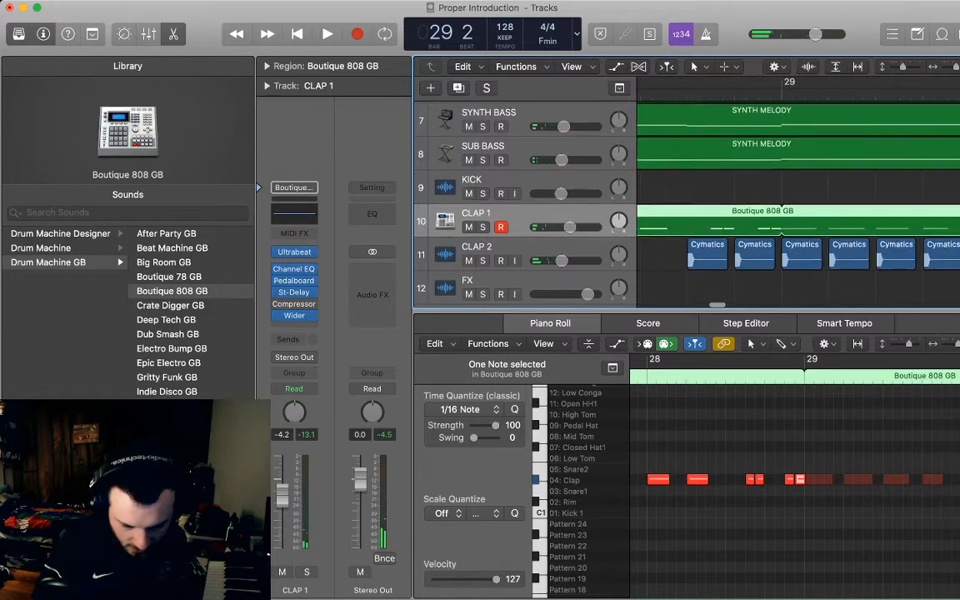
{"action": "left_click", "coordinate": [788, 253]}
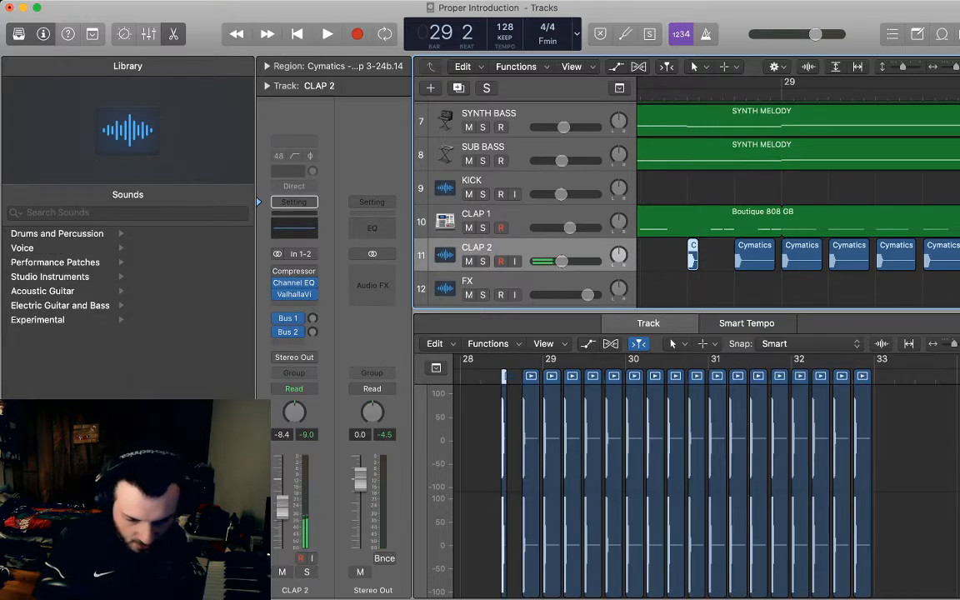
{"action": "key", "text": "space"}
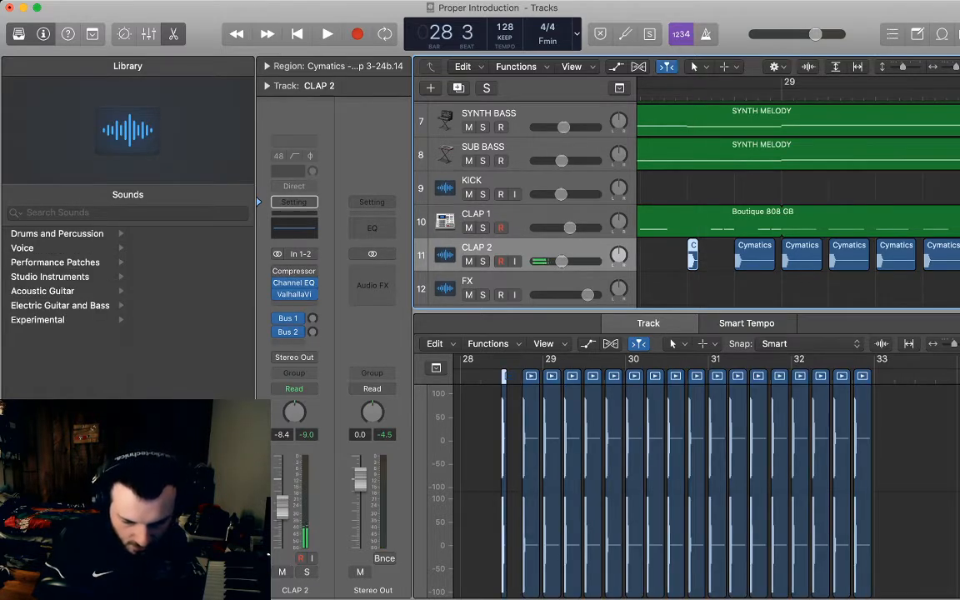
{"action": "key", "text": "super+r"}
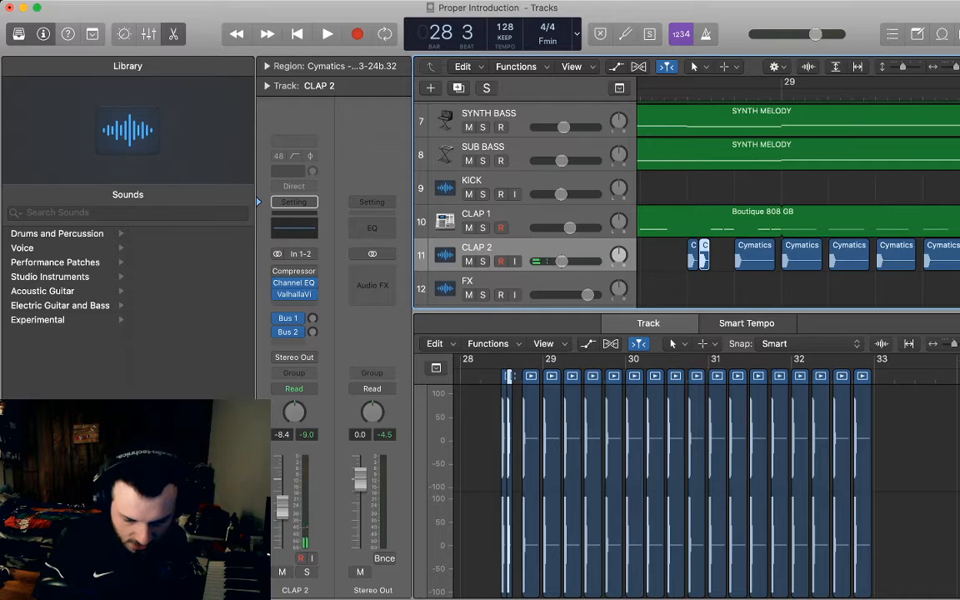
Trim the last full-length CLAP 2 region before bar 29 to a short hit and repeat it once
{"action": "key", "text": "super+r"}
{"action": "left_click_drag", "start_coordinate": [775, 266], "coordinate": [742, 266]}
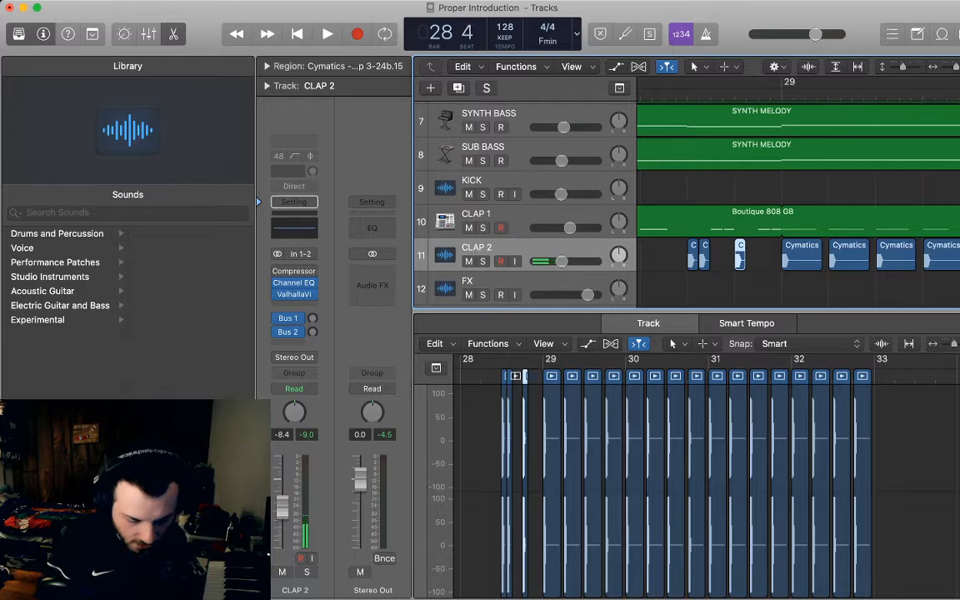
{"action": "key", "text": "super+r"}
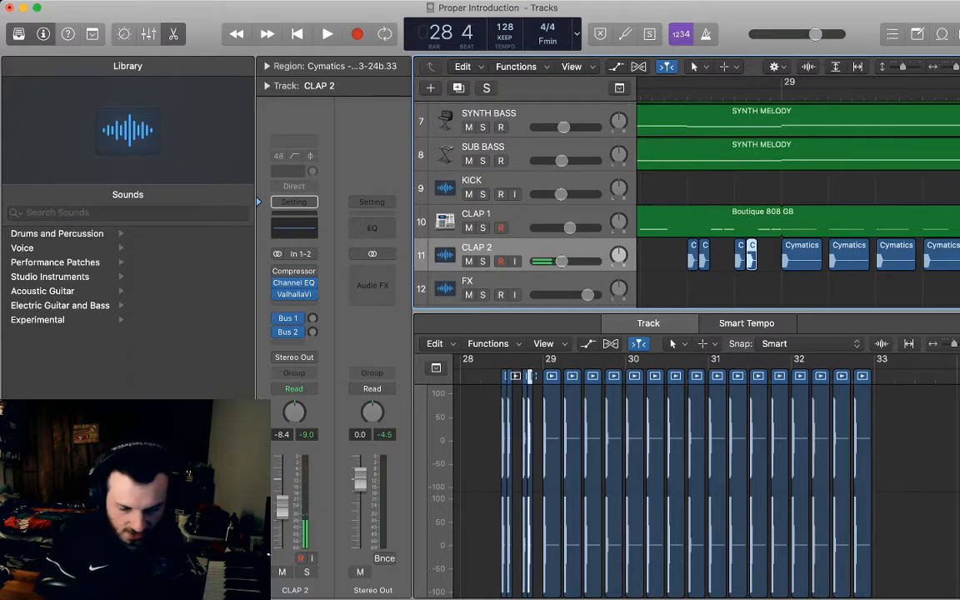
Set the CLAP 2 track's volume to -11.0 dB while playing the bar 28 clap fill
{"action": "key", "text": "super+Left"}
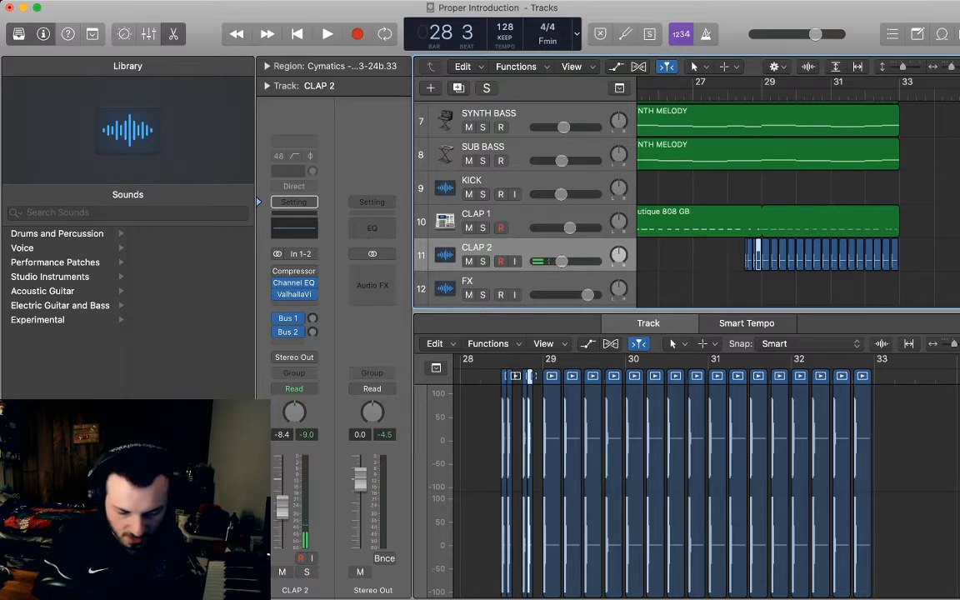
{"action": "key", "text": "space"}
{"action": "key", "text": "space"}
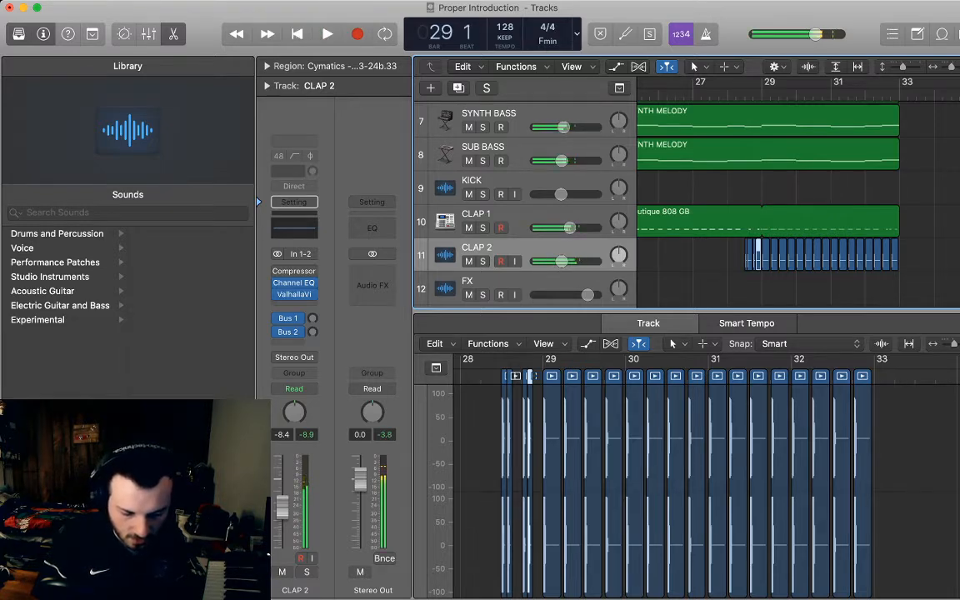
{"action": "key", "text": "space"}
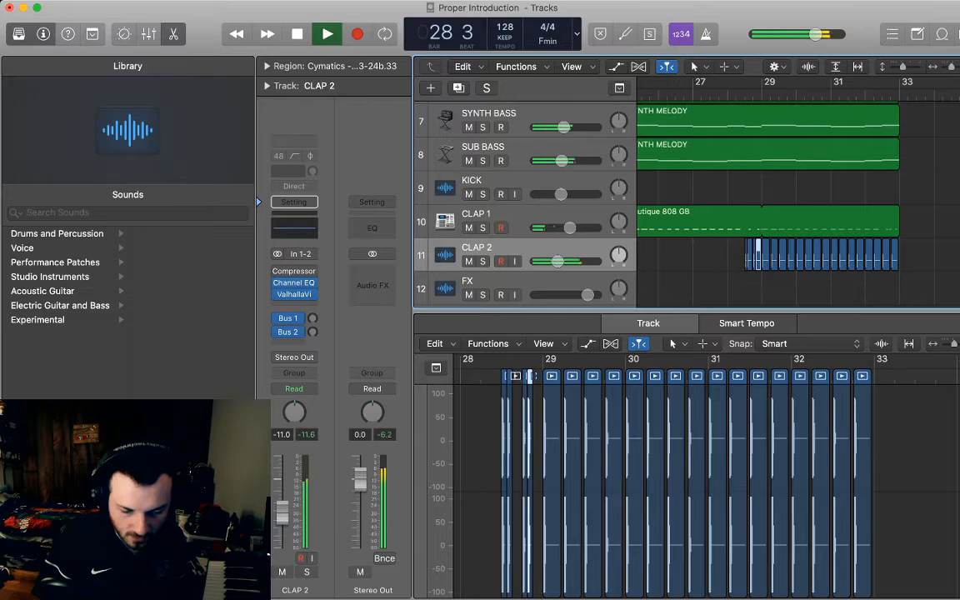
{"action": "key", "text": "space"}
Automate the CLAP 2 volume to dip to -15.3 dB over the short clap hits and return to -11.0 dB at bar 29
{"action": "key", "text": "a"}
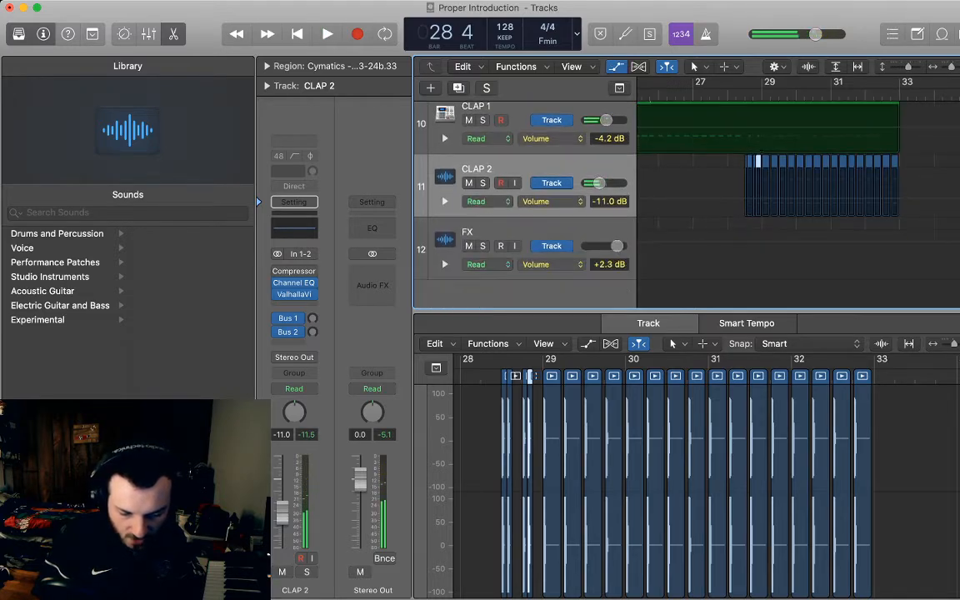
{"action": "left_click", "coordinate": [760, 198]}
{"action": "scroll", "coordinate": [760, 198], "scroll_direction": "up", "scroll_amount": 5}
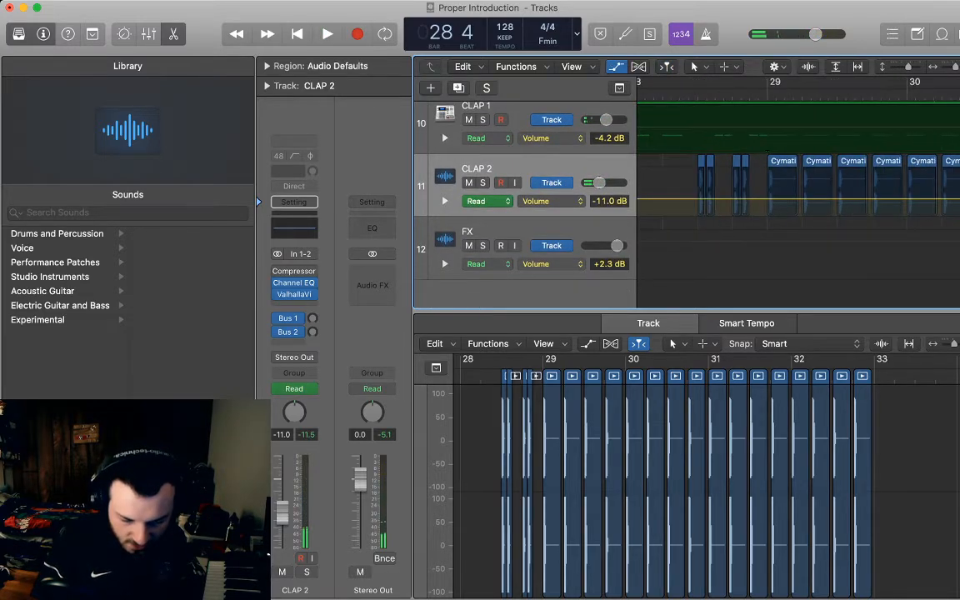
{"action": "left_click", "coordinate": [688, 199]}
{"action": "left_click", "coordinate": [767, 199]}
{"action": "left_click", "coordinate": [761, 199]}
{"action": "left_click_drag", "start_coordinate": [729, 199], "coordinate": [728, 202]}
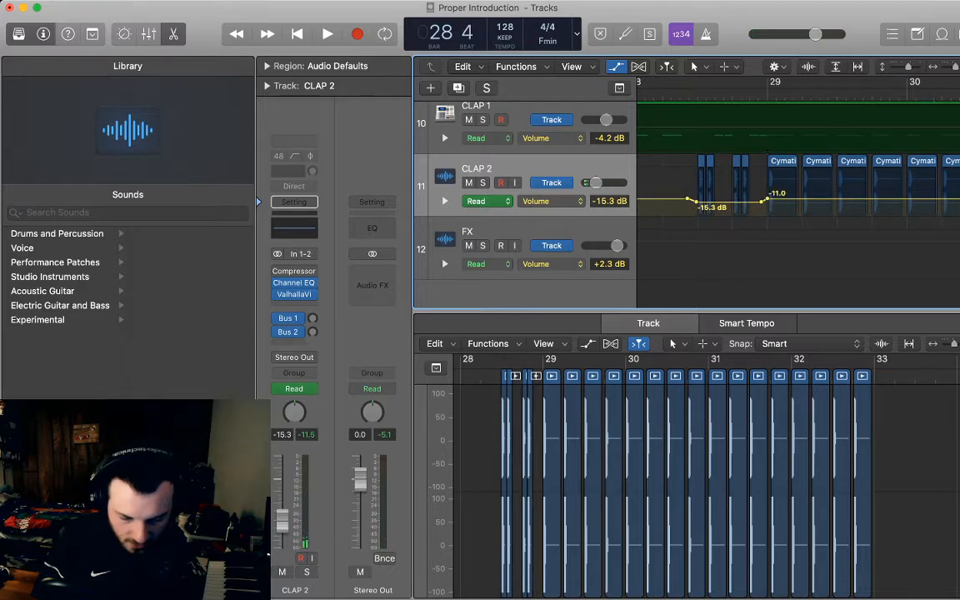
Play the automated clap fill through to bar 30 and hide the track automation
{"action": "key", "text": "space"}
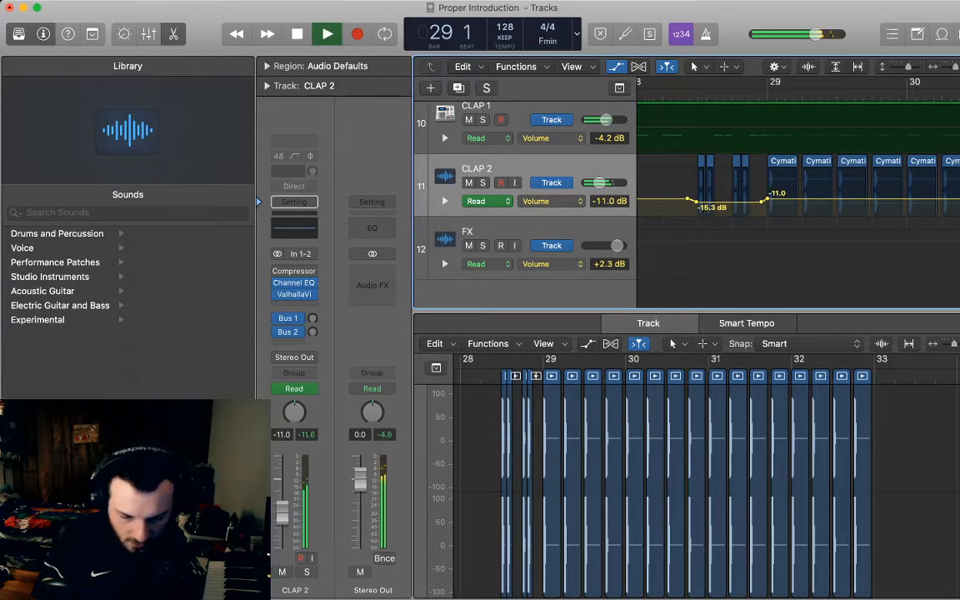
{"action": "key", "text": "cmd+Left"}
{"action": "key", "text": "space"}
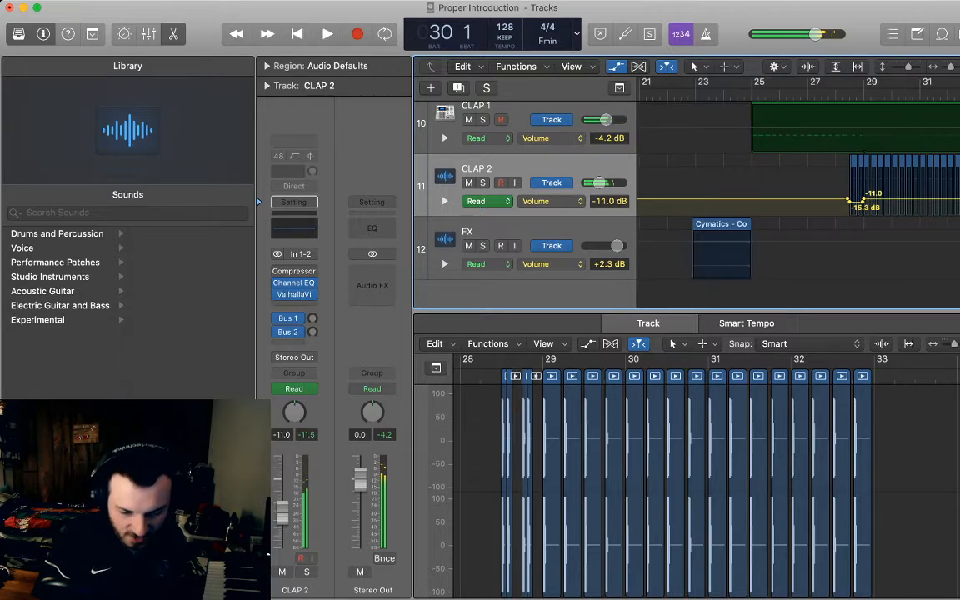
{"action": "key", "text": "a"}
Play from the beginning with the editor closed and reorder the tracks so FX sits above CLAP 1 and KICK comes last
{"action": "key", "text": "Return"}
{"action": "key", "text": "space"}
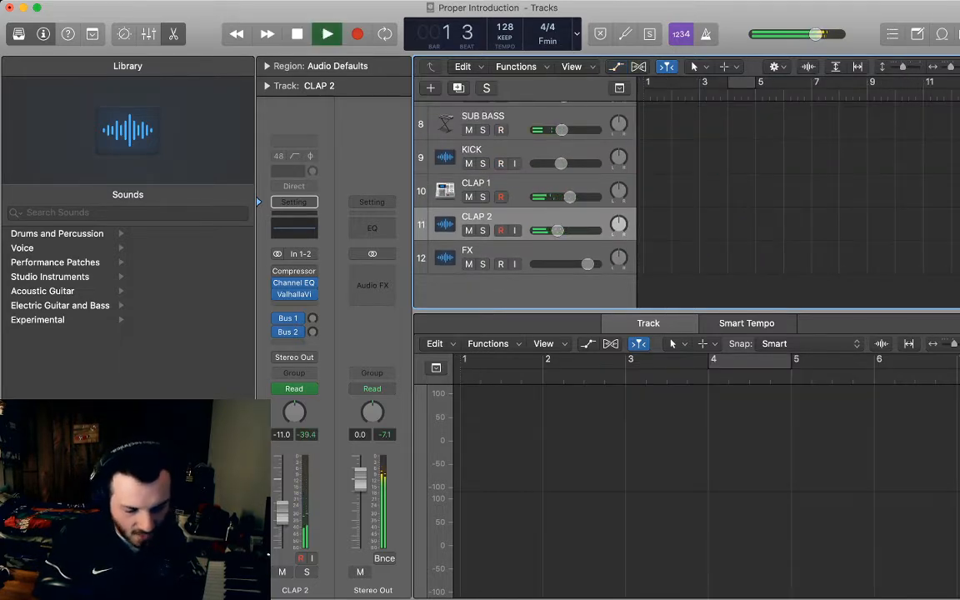
{"action": "key", "text": "e"}
{"action": "left_click_drag", "start_coordinate": [500, 481], "coordinate": [500, 373]}
{"action": "left_click_drag", "start_coordinate": [500, 415], "coordinate": [500, 494]}
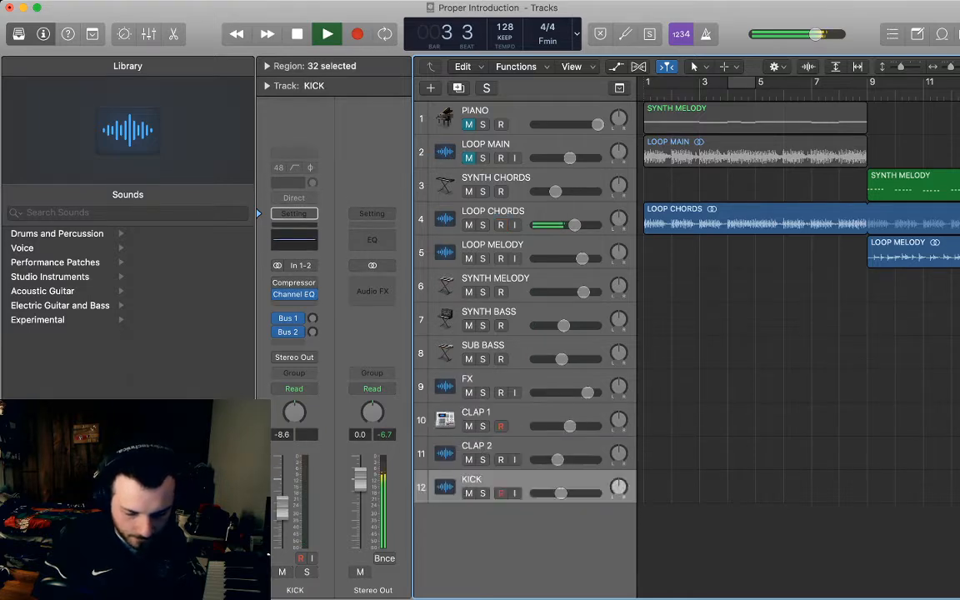
Play the whole arrangement through to about bar 20 and stop
{"action": "key", "text": "z"}
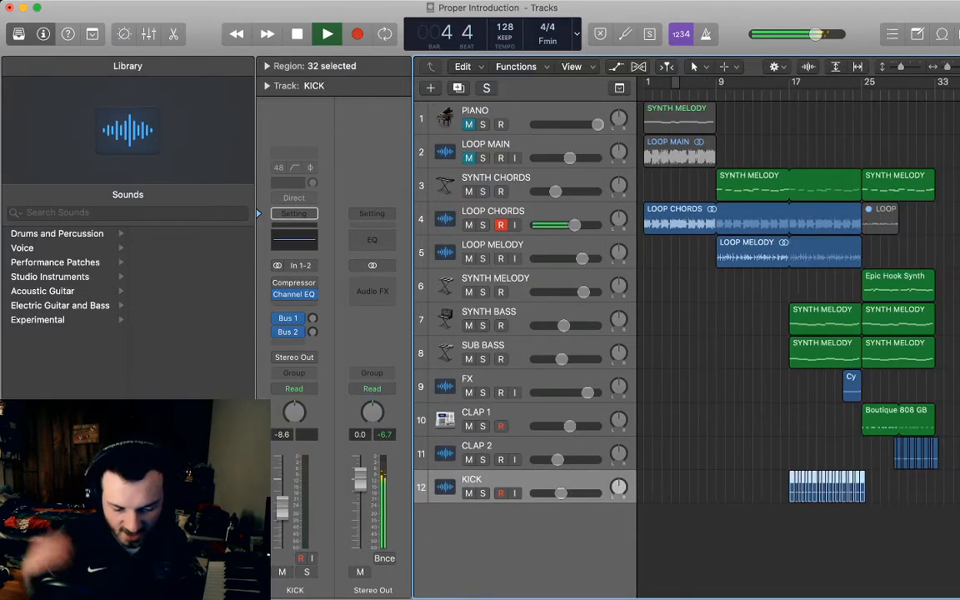
{"action": "left_click", "coordinate": [750, 534]}
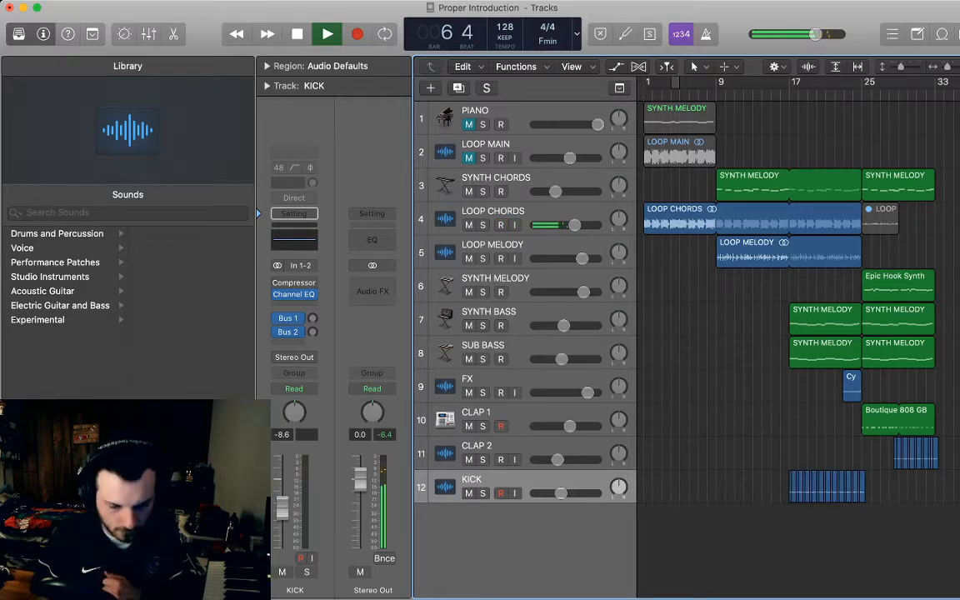
{"action": "scroll", "coordinate": [798, 333], "scroll_direction": "right", "scroll_amount": 1}
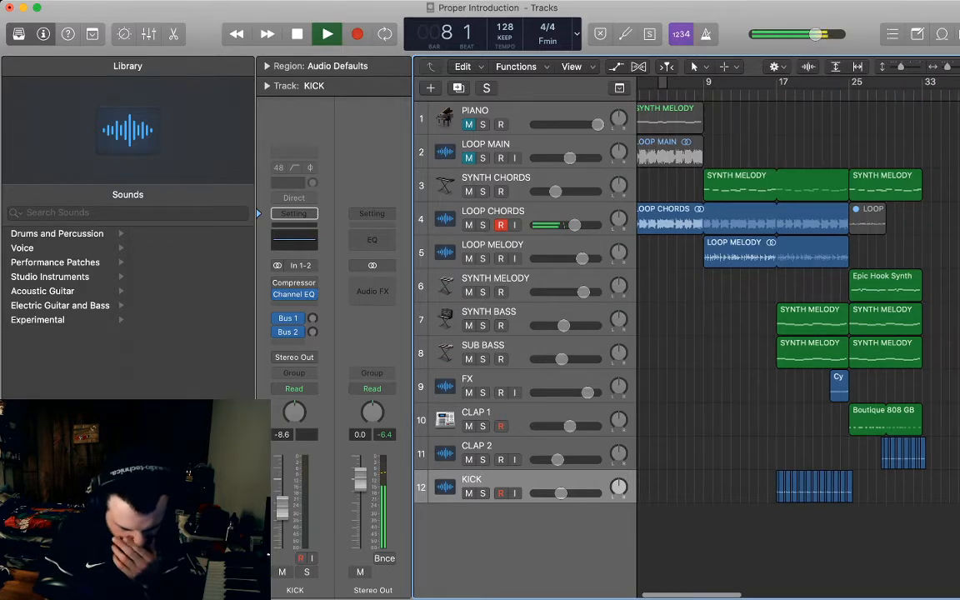
{"action": "scroll", "coordinate": [799, 334], "scroll_direction": "right", "scroll_amount": 2}
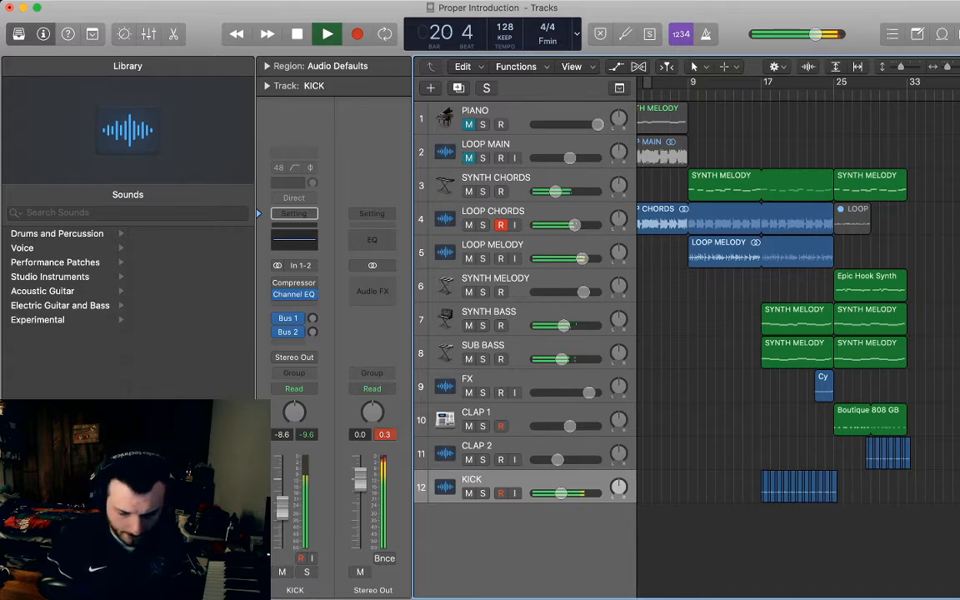
{"action": "key", "text": "space"}
Move the CLAP 1 and CLAP 2 regions back eight bars so CLAP 1 starts at bar 17, and play from there
{"action": "left_click_drag", "start_coordinate": [937, 454], "coordinate": [777, 421]}
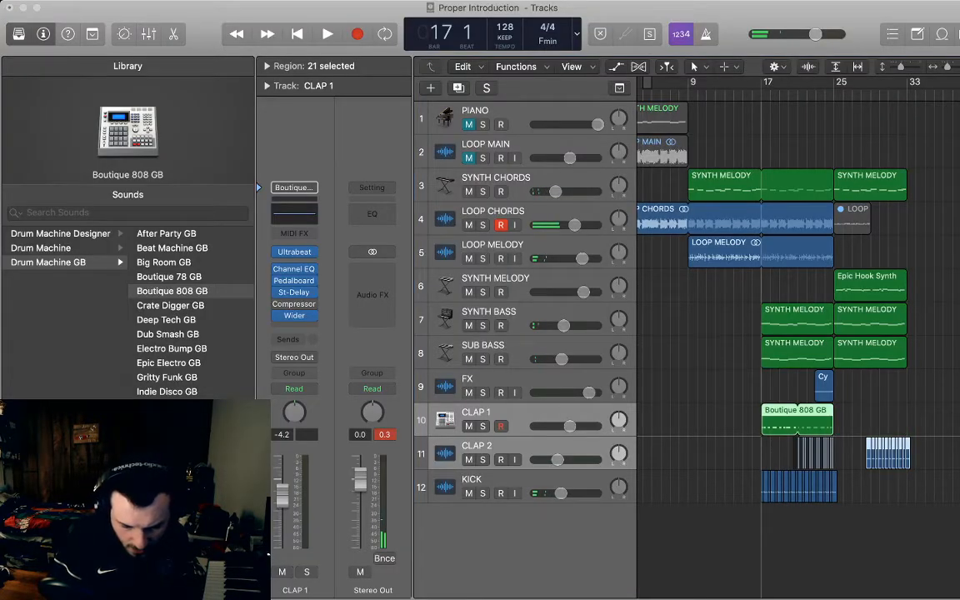
{"action": "left_click", "coordinate": [863, 422]}
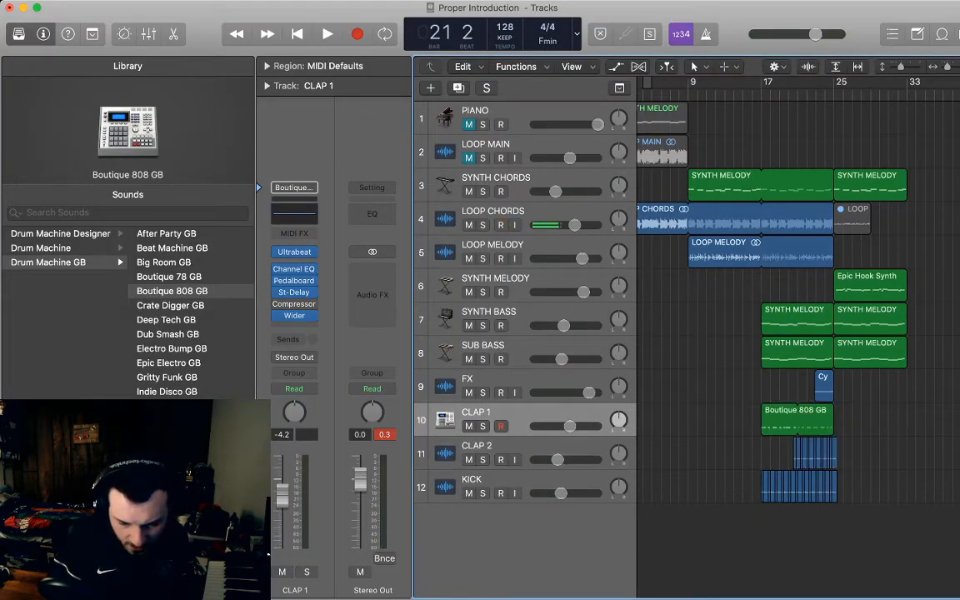
{"action": "left_click", "coordinate": [763, 94]}
{"action": "key", "text": "space"}
Lower the automated CLAP 2 volume dip just before bar 21 to -17.1 dB and play through to bar 25
{"action": "scroll", "coordinate": [784, 333], "scroll_direction": "right", "scroll_amount": 1}
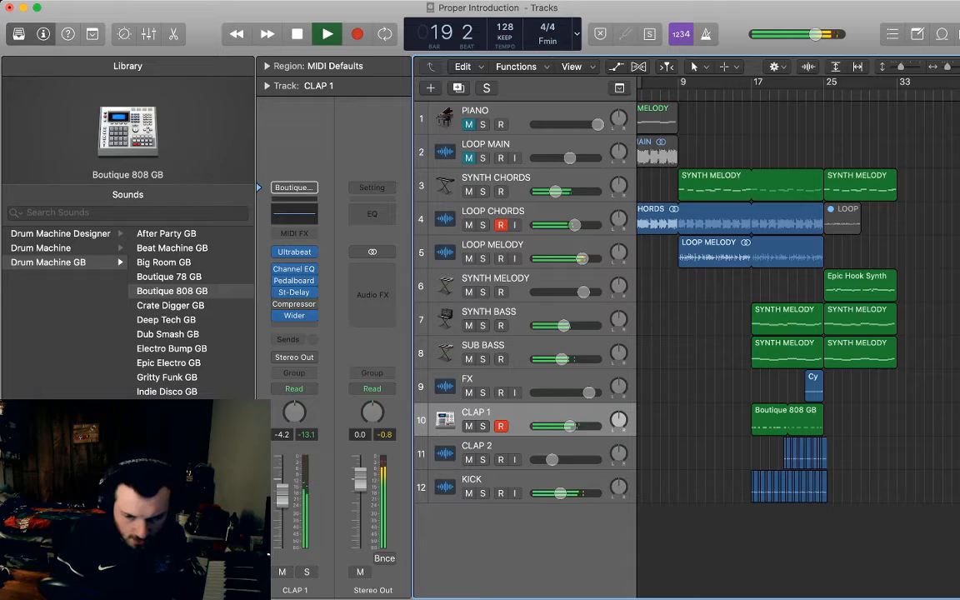
{"action": "key", "text": "super+Right"}
{"action": "key", "text": "super+Right"}
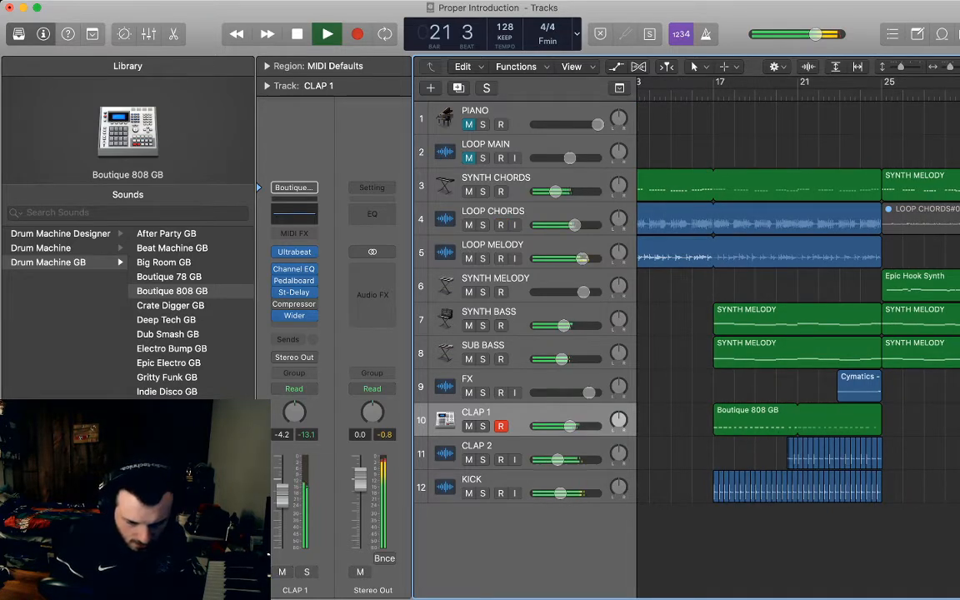
{"action": "key", "text": "a"}
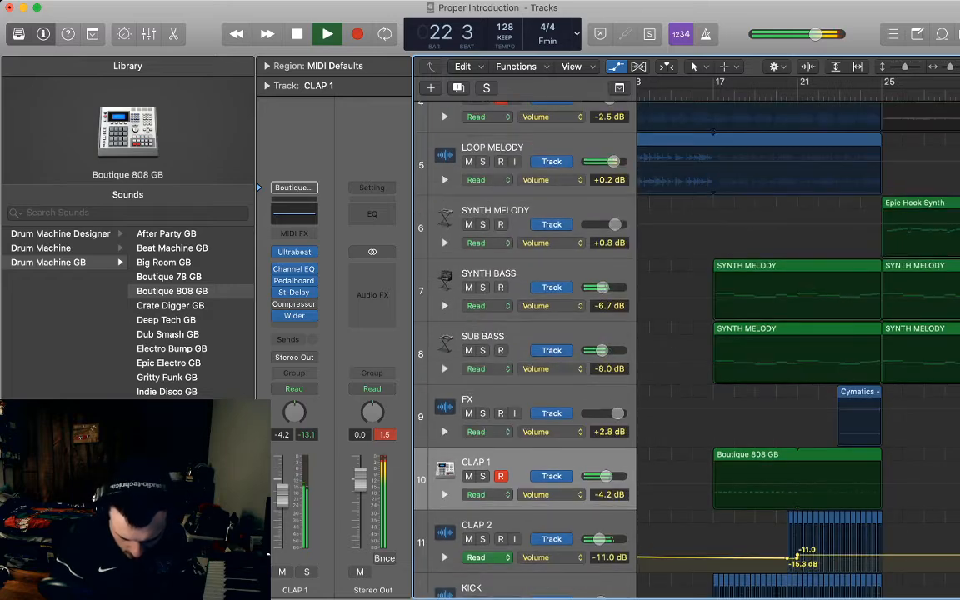
{"action": "left_click", "coordinate": [787, 558]}
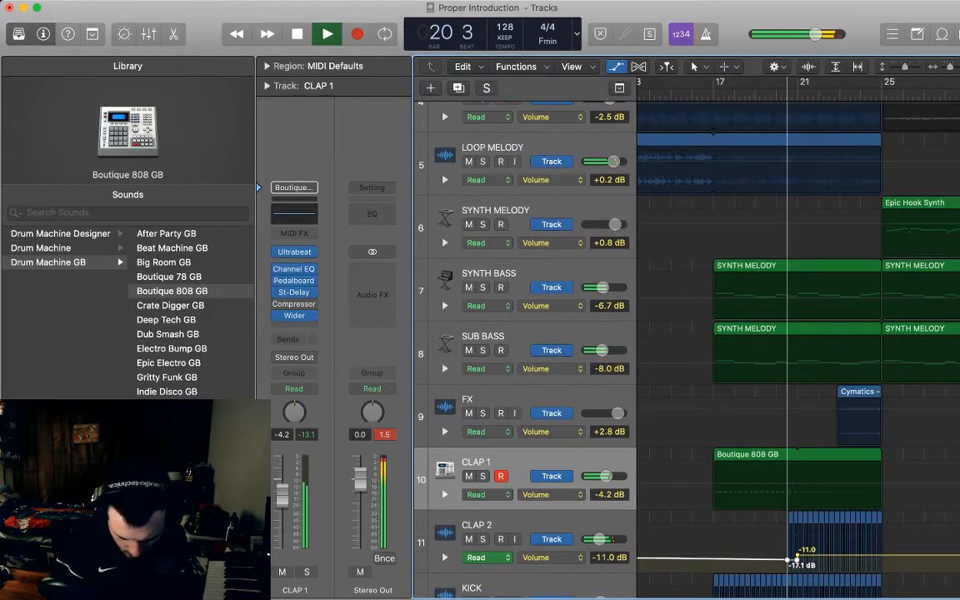
{"action": "key", "text": "a"}
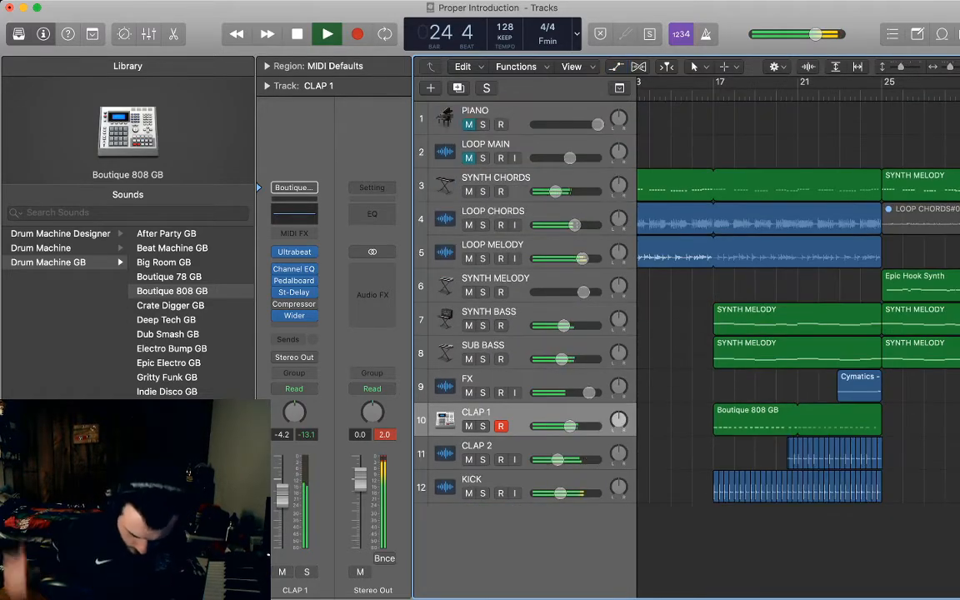
{"action": "key", "text": "space"}
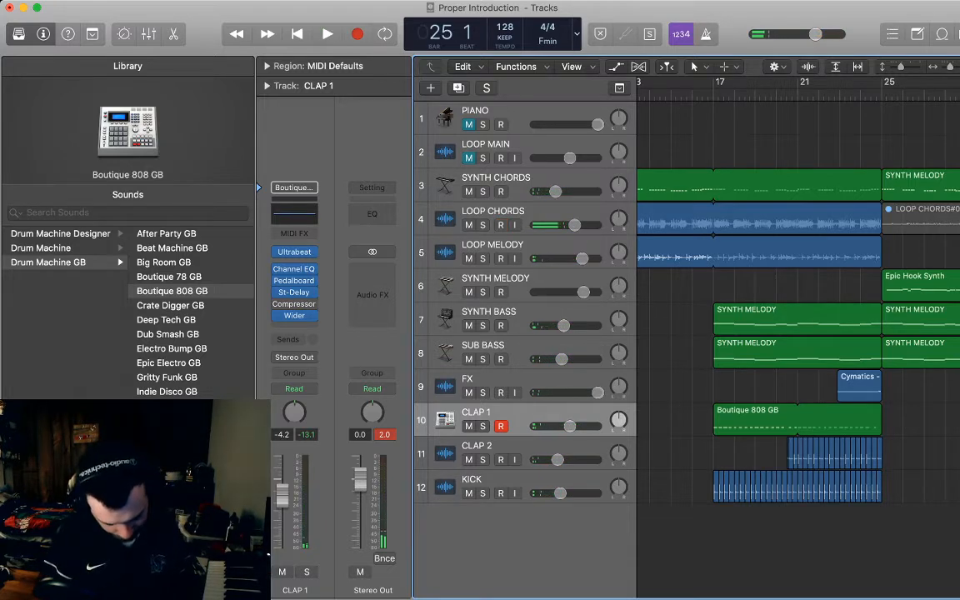
Duplicate the CLAP 1 track and load the Epic Electro GB kit on the copy after auditioning neighbouring kits
{"action": "key", "text": "super+d"}
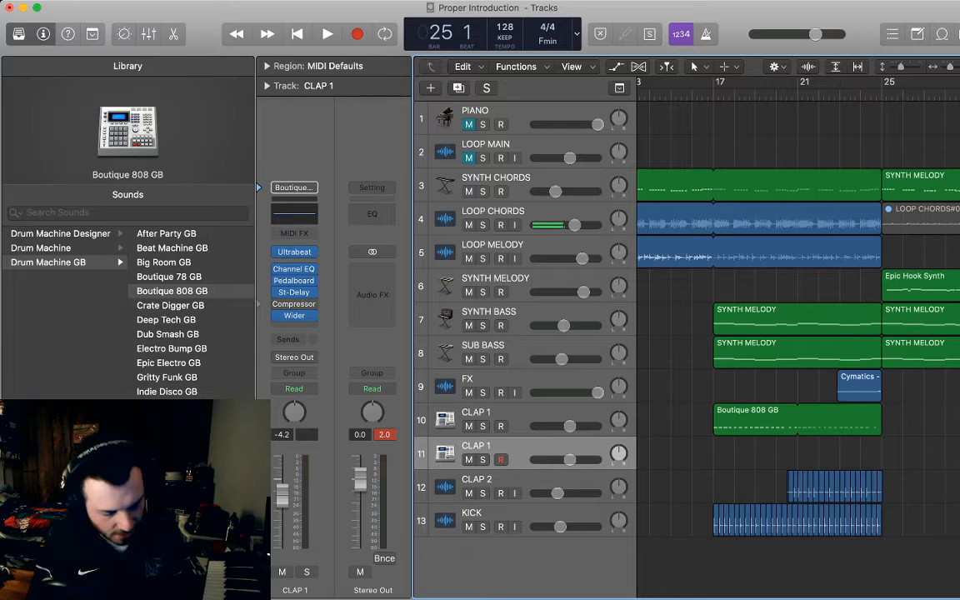
{"action": "left_click", "coordinate": [172, 349]}
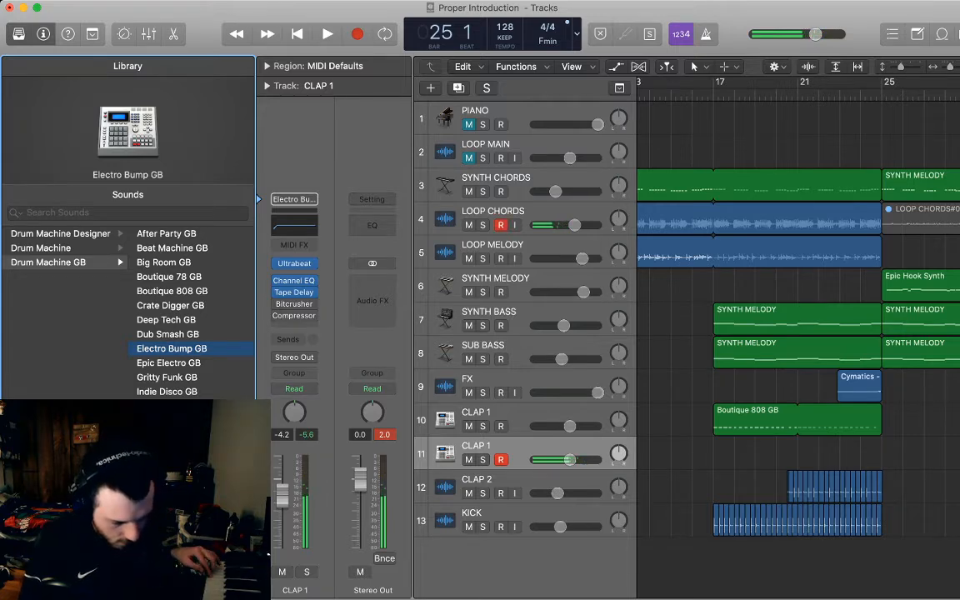
{"action": "key", "text": "Up"}
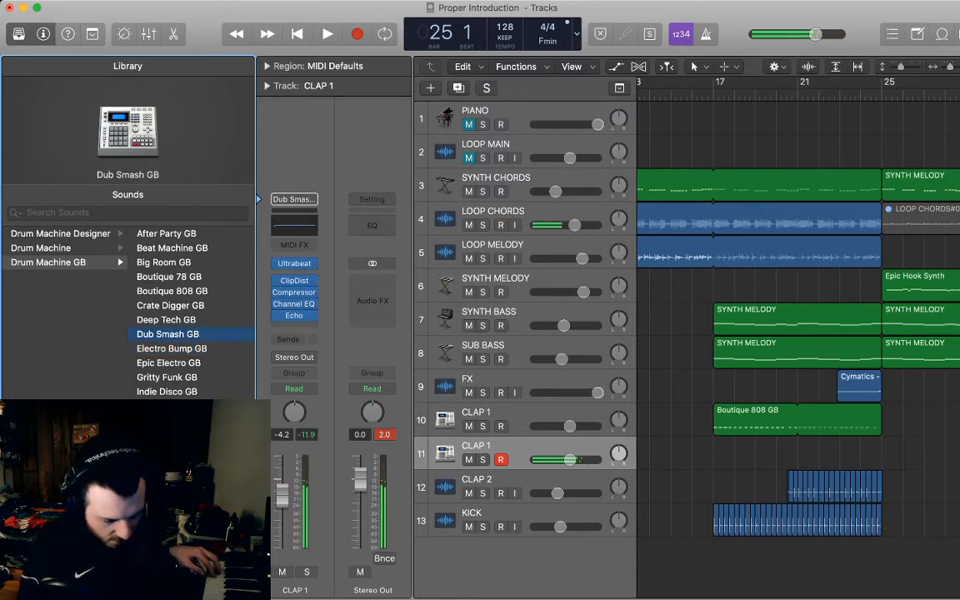
{"action": "key", "text": "Down"}
{"action": "key", "text": "Down"}
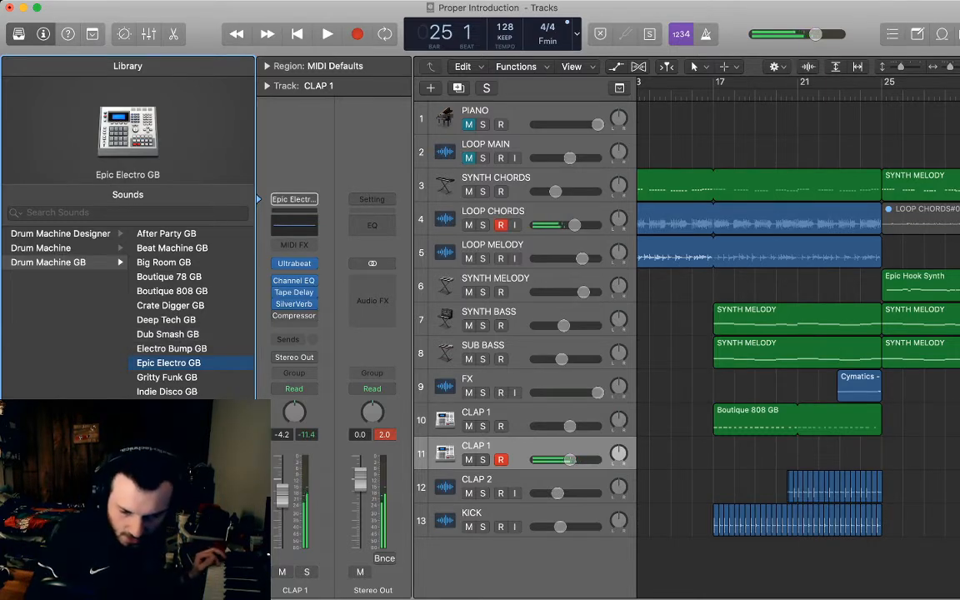
{"action": "key", "text": "Tab"}
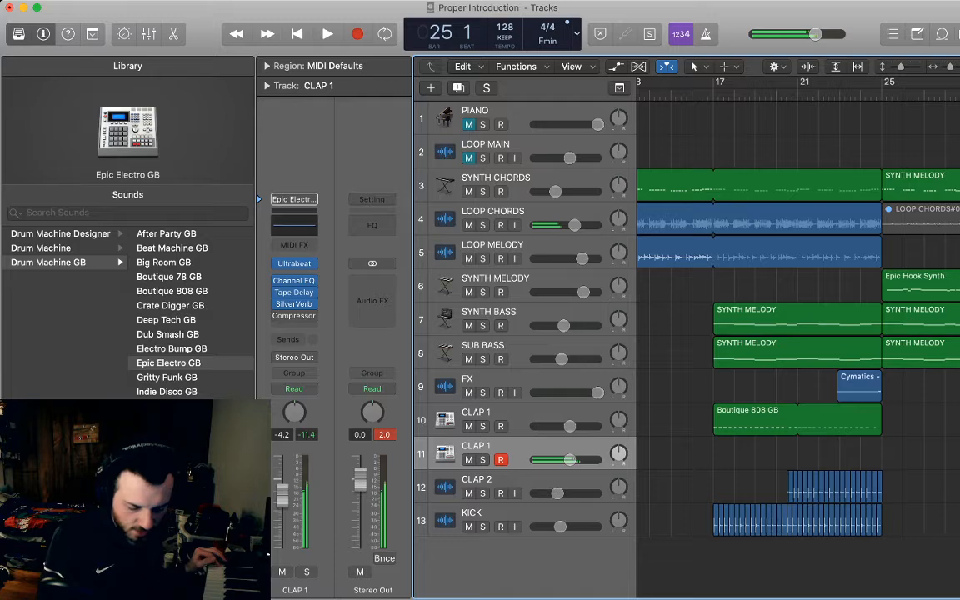
Try to record a drum hit pattern on the duplicated CLAP 1 track from bar 25
{"action": "key", "text": "space"}
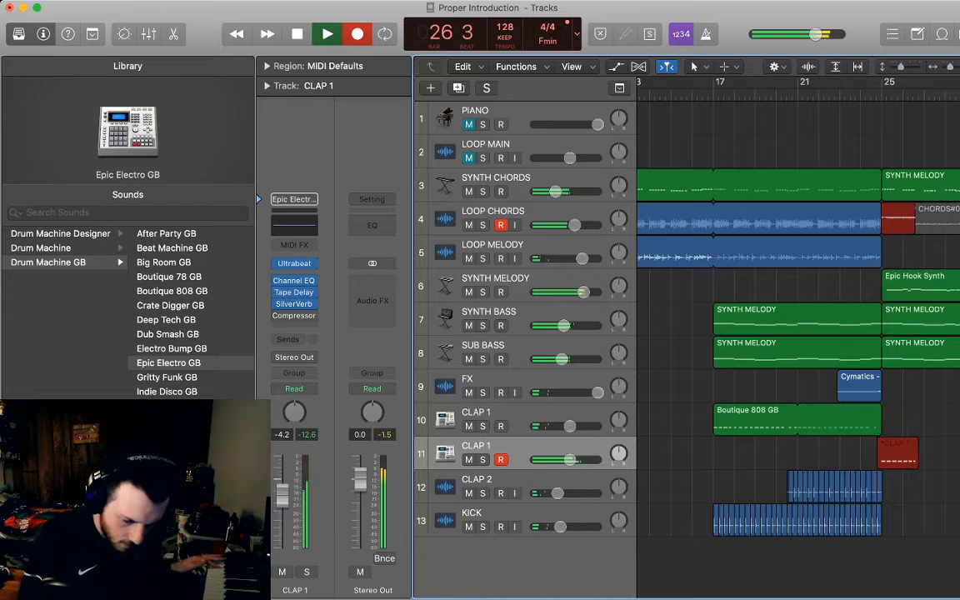
{"action": "key", "text": "space"}
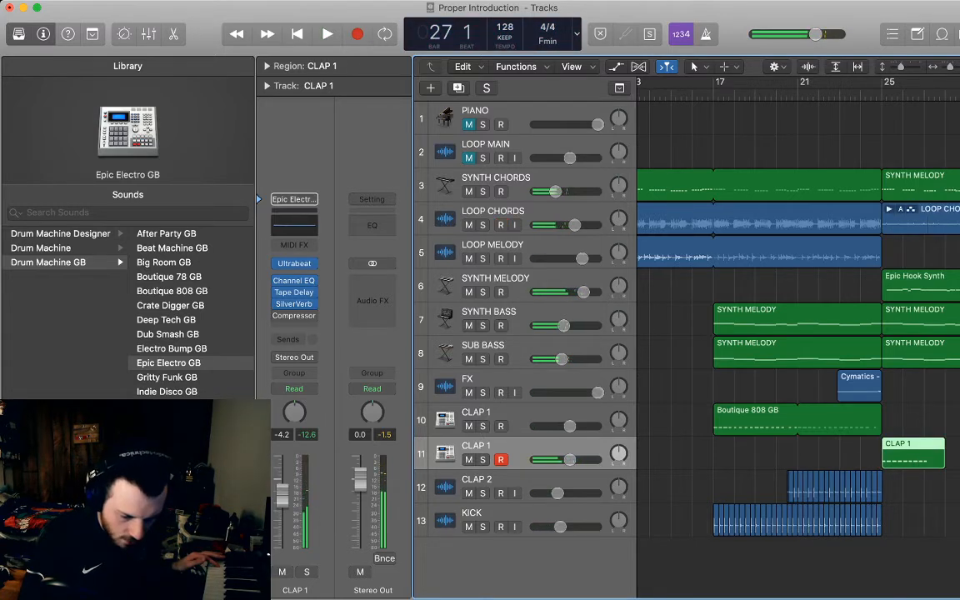
{"action": "scroll", "coordinate": [888, 221], "scroll_direction": "right", "scroll_amount": 2}
Delete the LOOP CHORDS region at bar 25 and the trial recording on the duplicated CLAP 1 track
{"action": "left_click", "coordinate": [887, 221]}
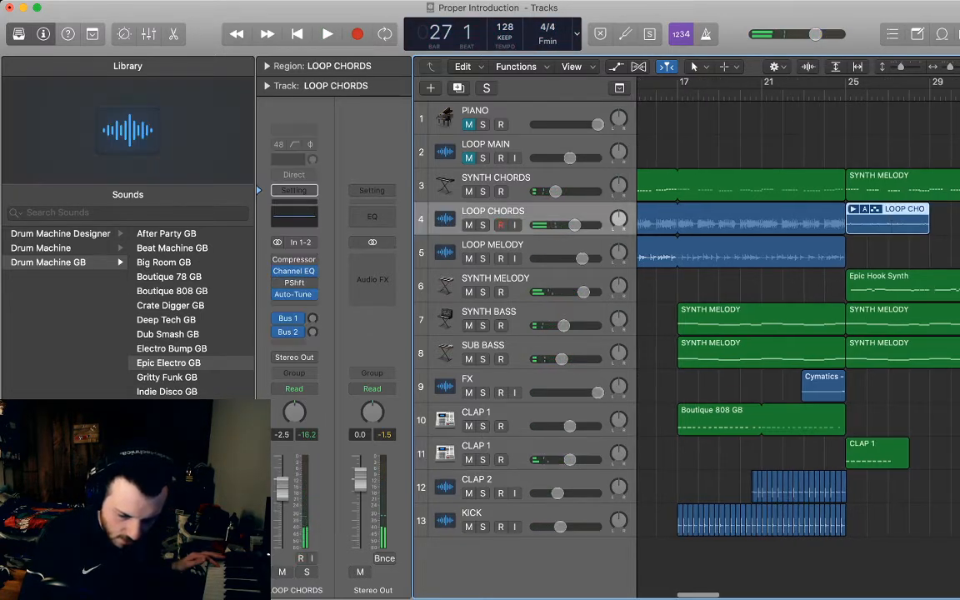
{"action": "key", "text": "BackSpace"}
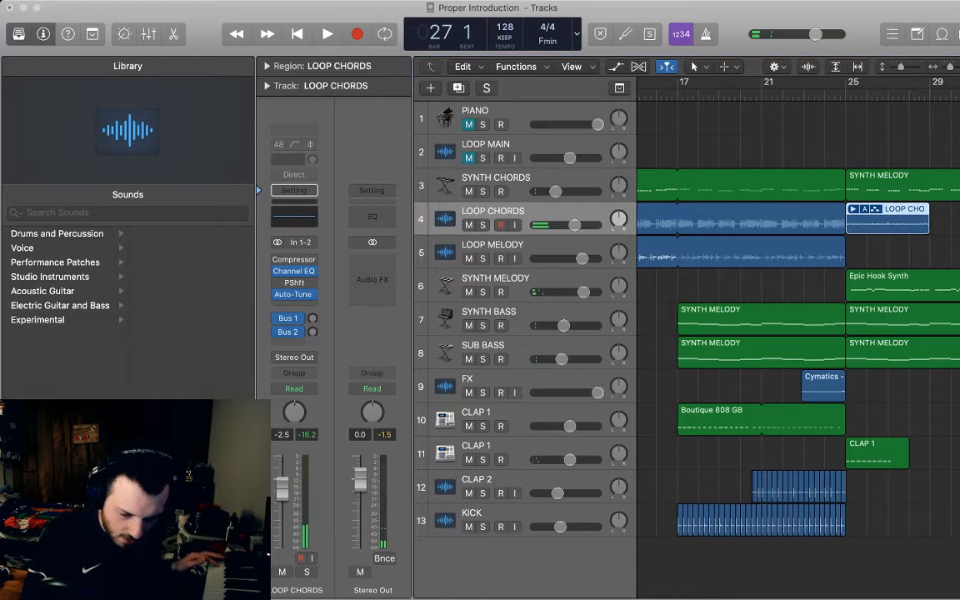
{"action": "key", "text": "Return"}
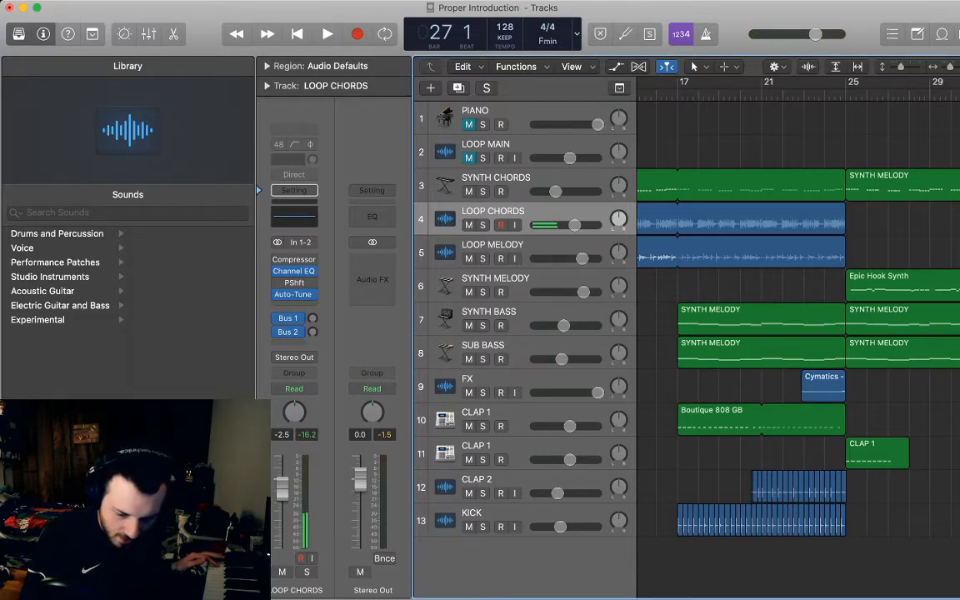
{"action": "left_click", "coordinate": [877, 454]}
{"action": "key", "text": "BackSpace"}
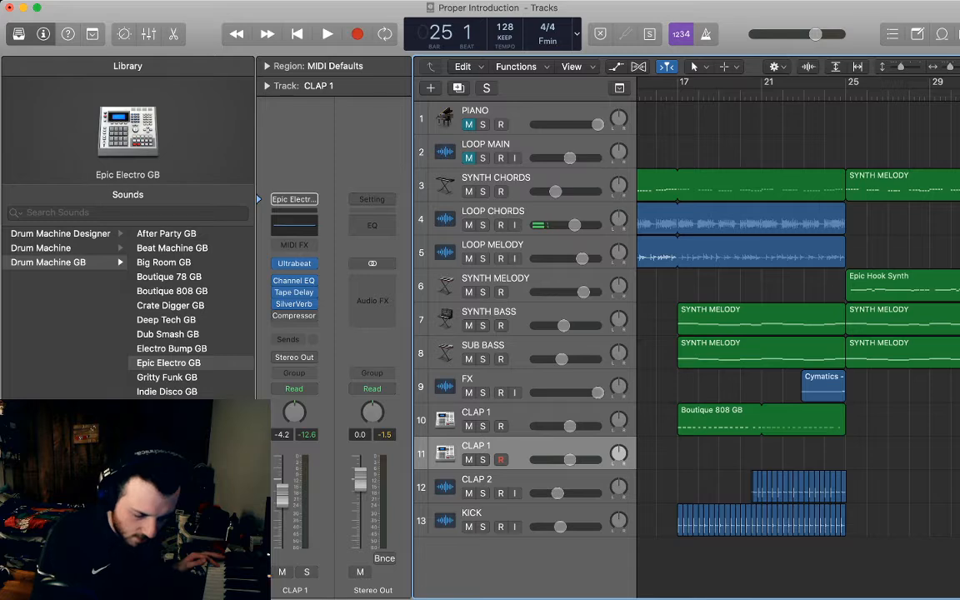
Record a steady quarter-note Snare 2 pattern over bars 25 to 28 on the duplicated CLAP 1 track and open its notes for editing
{"action": "key", "text": "r"}
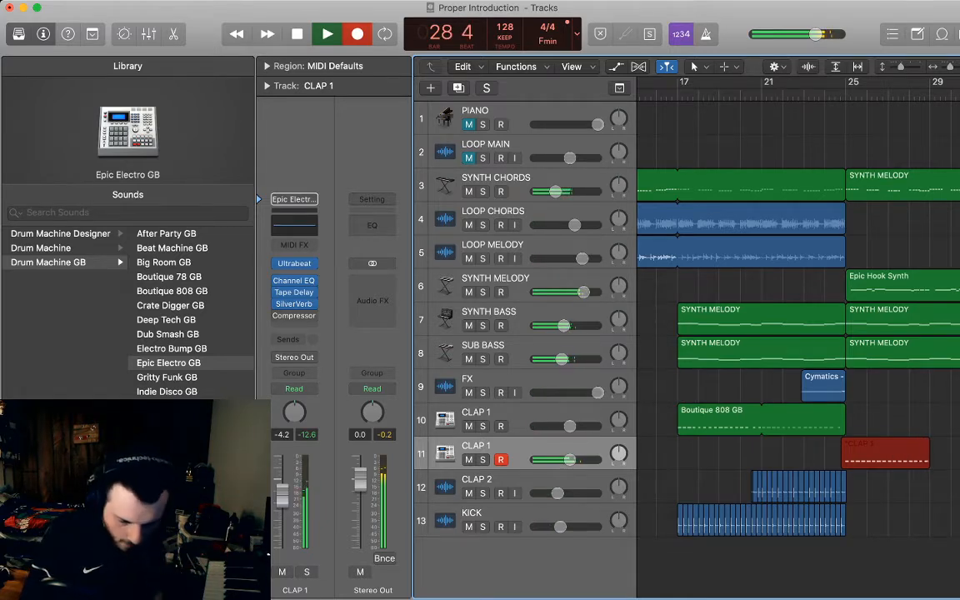
{"action": "key", "text": "space"}
{"action": "key", "text": "e"}
Quantize all 16 recorded Snare 2 notes to 1/16 Note
{"action": "scroll", "coordinate": [794, 490], "scroll_direction": "right", "scroll_amount": 10}
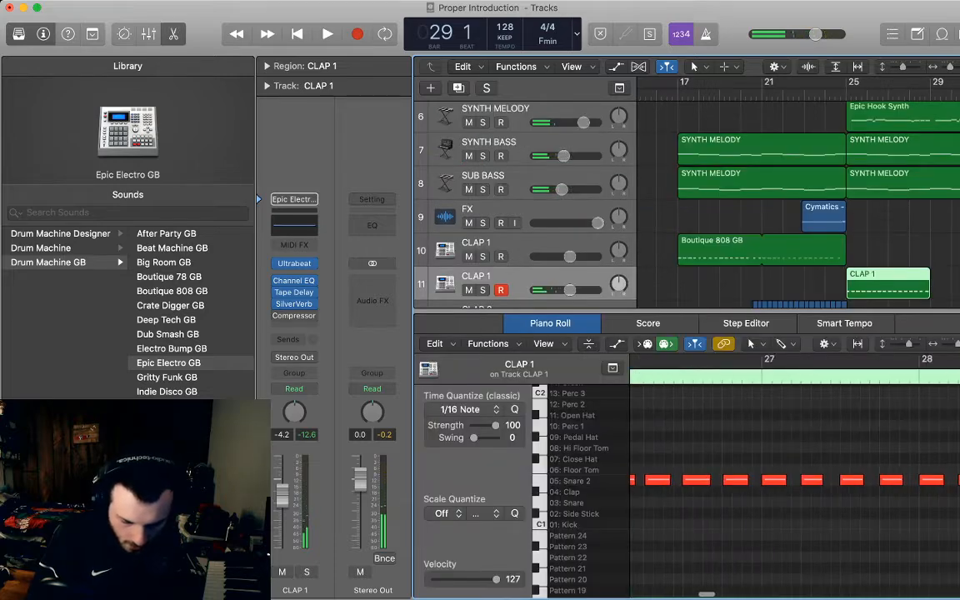
{"action": "left_click_drag", "start_coordinate": [807, 503], "coordinate": [617, 428]}
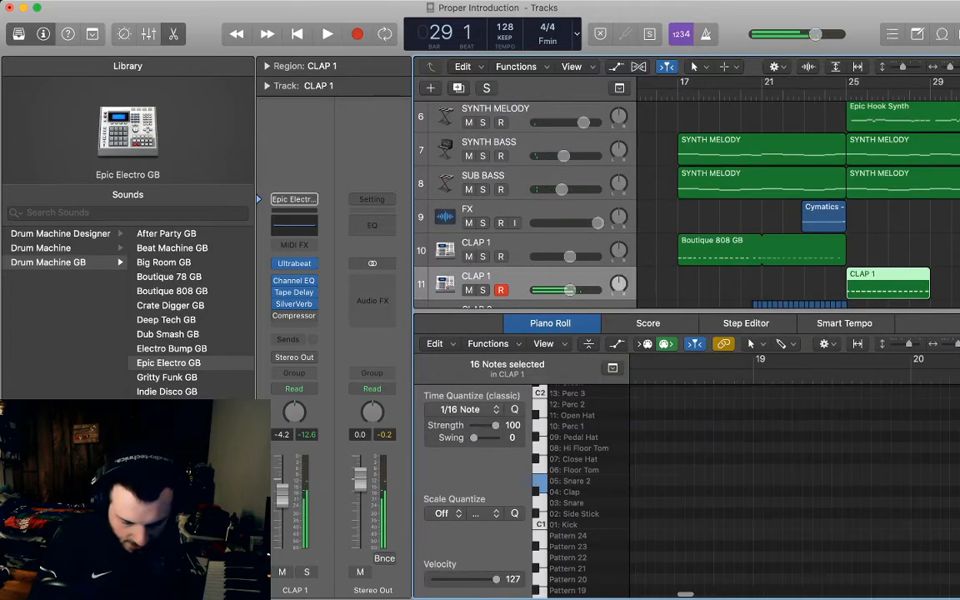
{"action": "scroll", "coordinate": [795, 480], "scroll_direction": "right", "scroll_amount": 8}
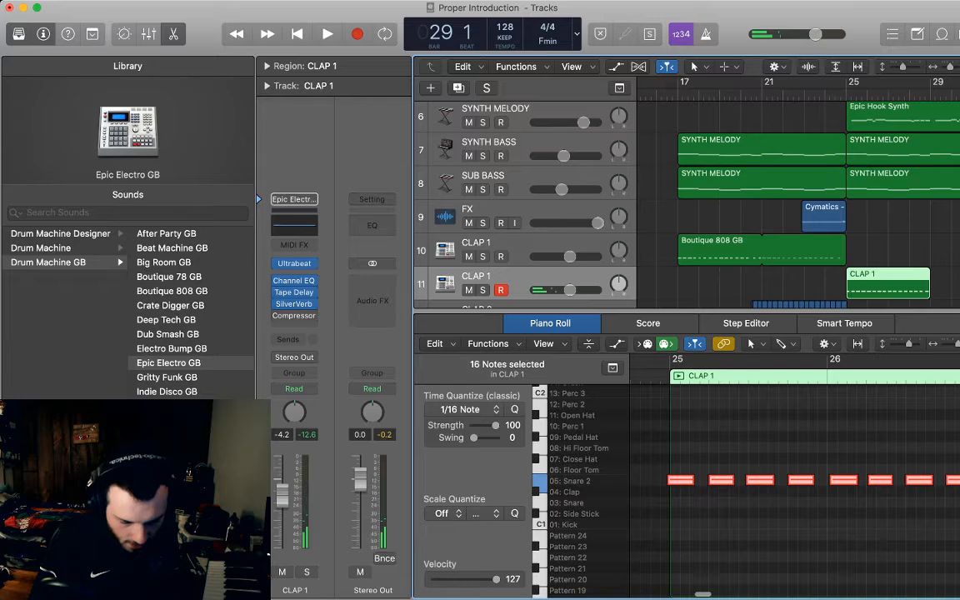
{"action": "key", "text": "q"}
{"action": "left_click", "coordinate": [794, 517]}
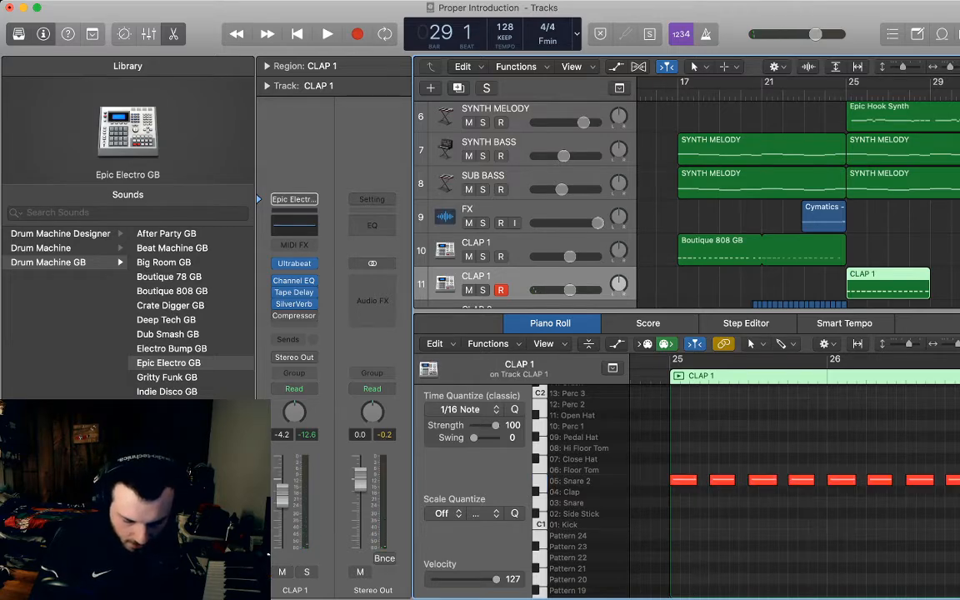
Shorten the last Snare 2 note before bar 29 and follow it with two repeated notes of half its length
{"action": "scroll", "coordinate": [795, 500], "scroll_direction": "right", "scroll_amount": 8}
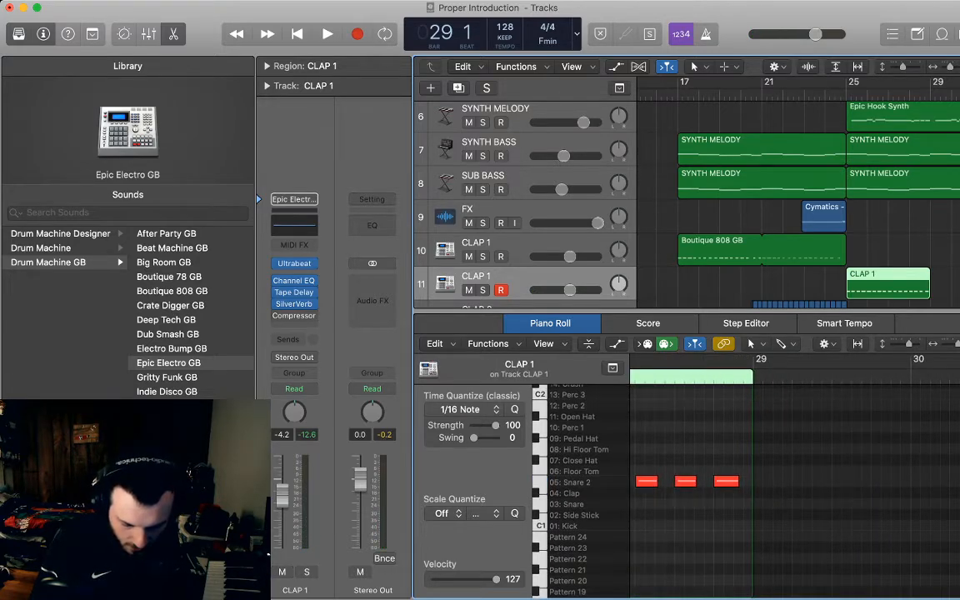
{"action": "left_click_drag", "start_coordinate": [737, 482], "coordinate": [733, 482]}
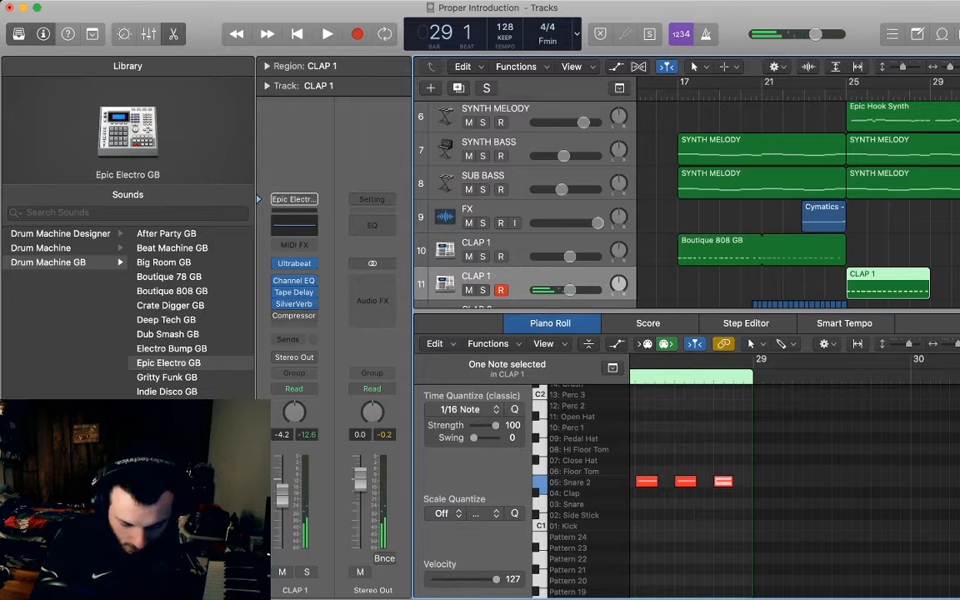
{"action": "key", "text": "super+Right"}
{"action": "key", "text": "super+Right"}
{"action": "key", "text": "super+Right"}
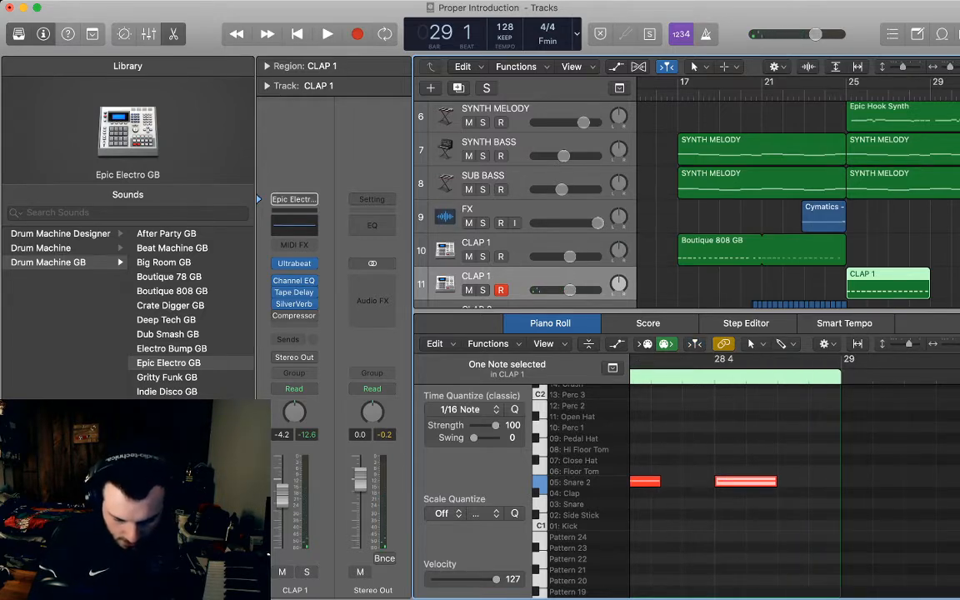
{"action": "key", "text": "super+r"}
{"action": "left_click_drag", "start_coordinate": [839, 481], "coordinate": [807, 482]}
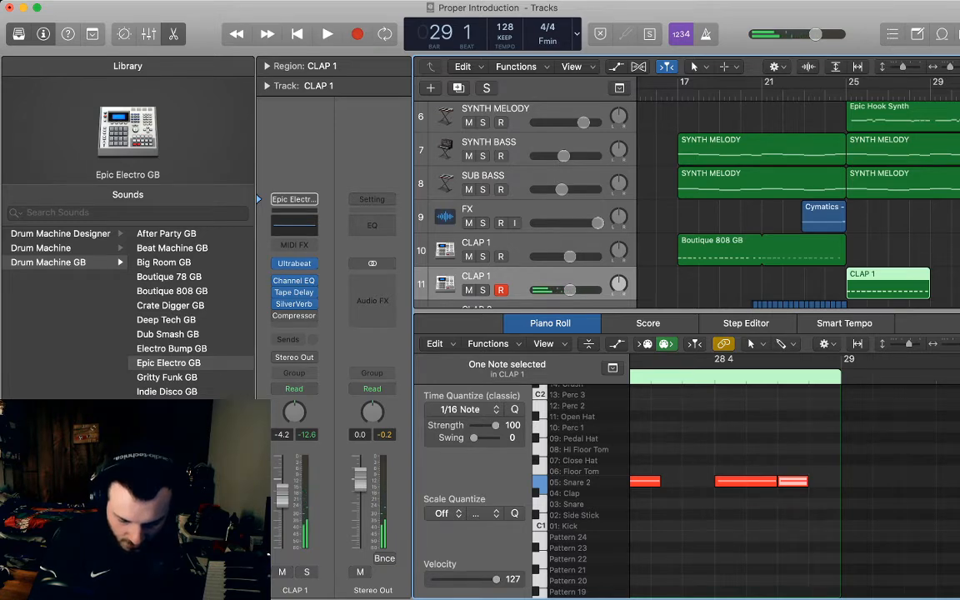
{"action": "key", "text": "super+r"}
Set the velocity of the two short Snare 2 notes before bar 29 to 50, after auditioning them at 20
{"action": "left_click_drag", "start_coordinate": [785, 441], "coordinate": [826, 485]}
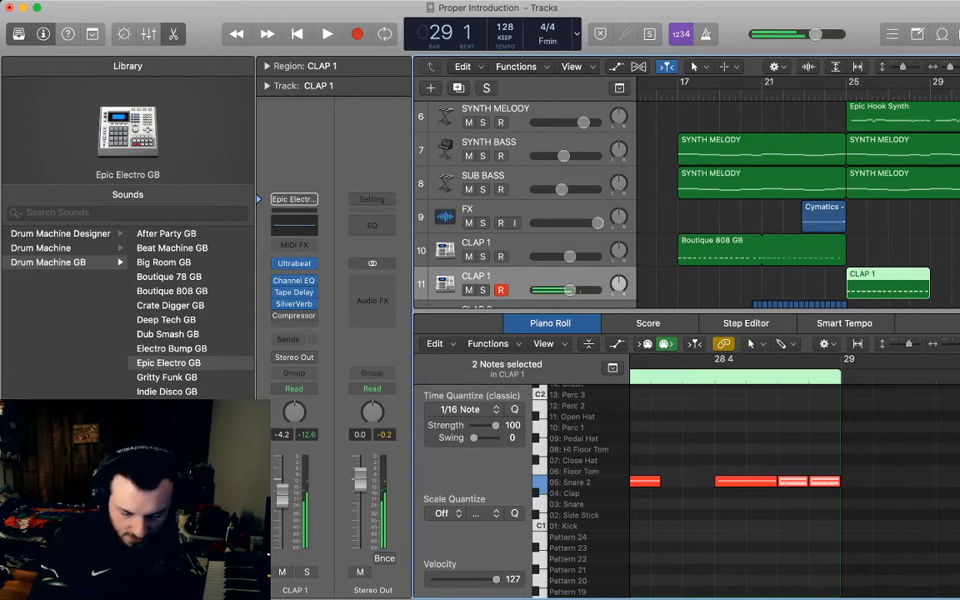
{"action": "left_click_drag", "start_coordinate": [824, 483], "coordinate": [824, 560]}
{"action": "key", "text": "space"}
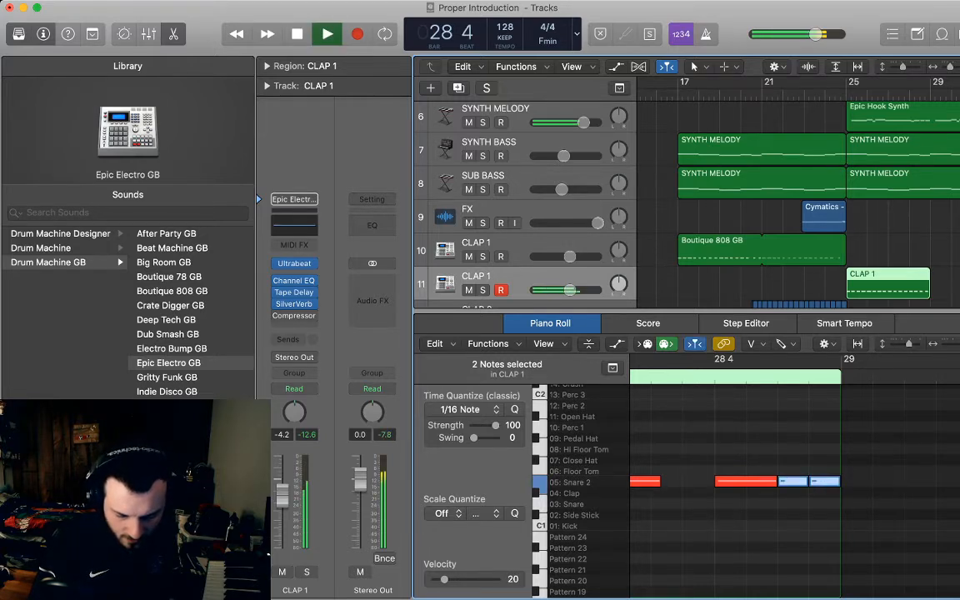
{"action": "key", "text": "space"}
{"action": "left_click_drag", "start_coordinate": [825, 483], "coordinate": [824, 461]}
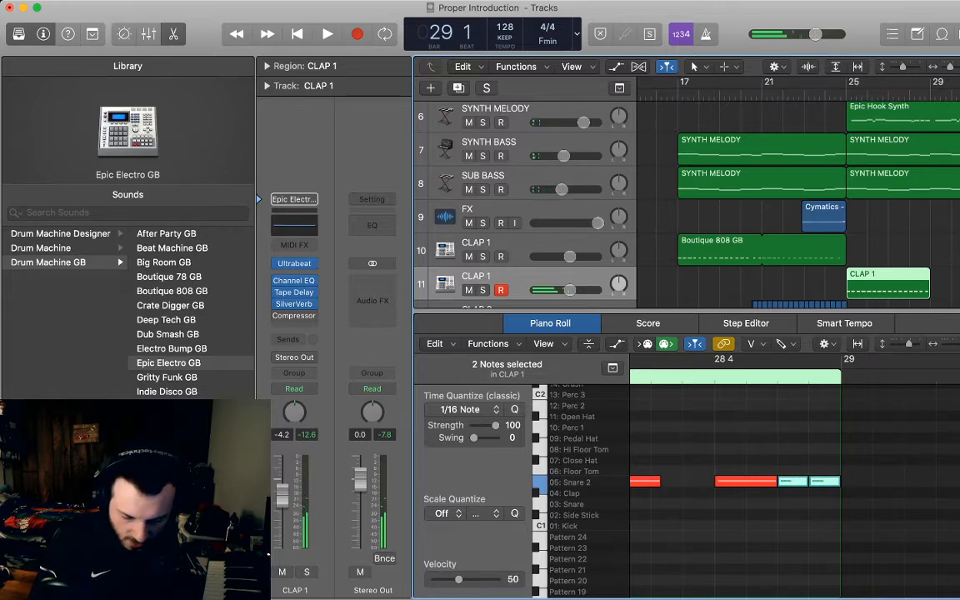
Raise the duplicated CLAP 1 track to 0.0 dB and set the velocity of the two short Snare 2 notes before bar 29 to 41
{"action": "left_click_drag", "start_coordinate": [282, 496], "coordinate": [282, 480]}
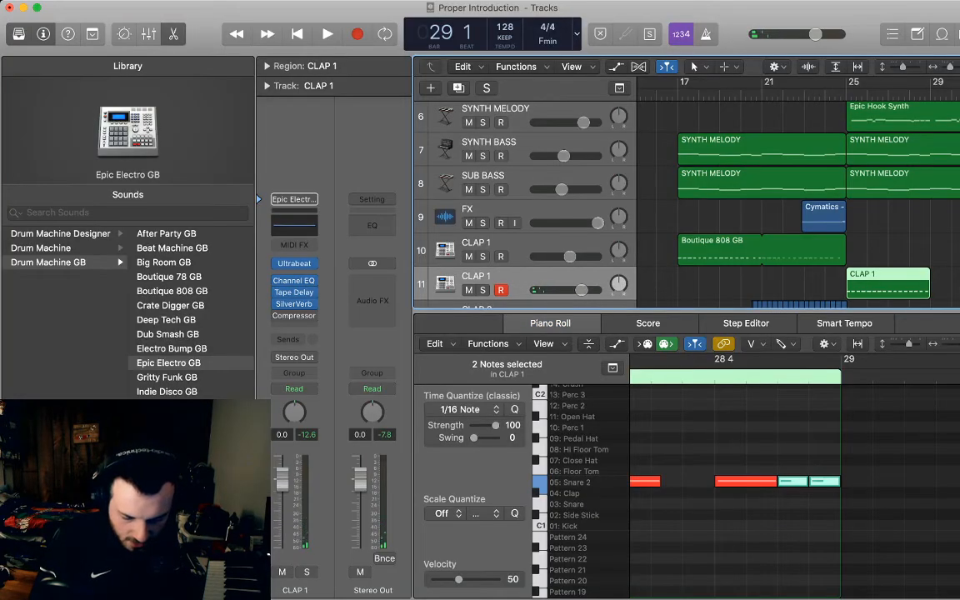
{"action": "key", "text": "space"}
{"action": "key", "text": "space"}
{"action": "left_click_drag", "start_coordinate": [850, 508], "coordinate": [791, 469]}
{"action": "left_click_drag", "start_coordinate": [459, 579], "coordinate": [455, 579]}
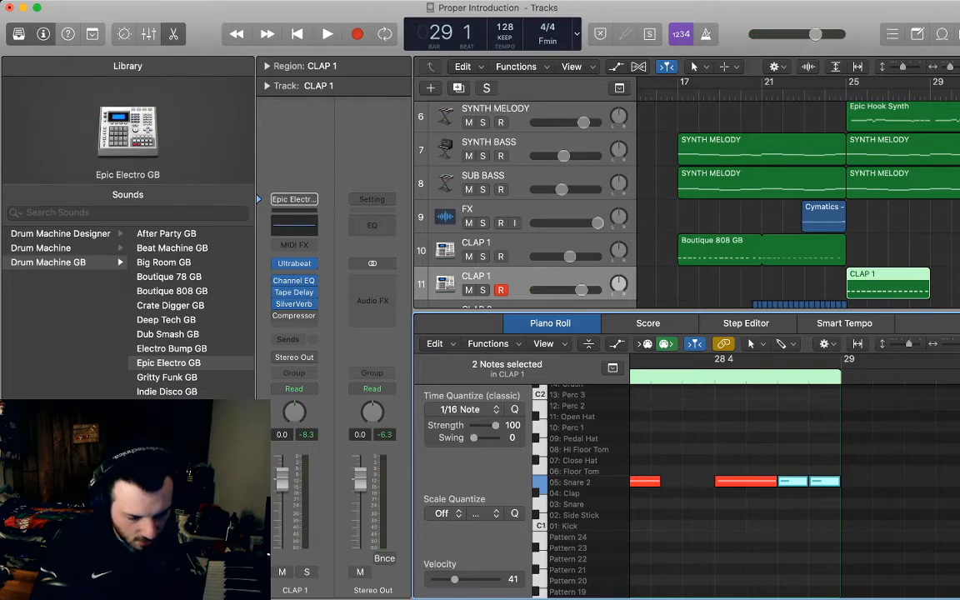
{"action": "key", "text": "p"}
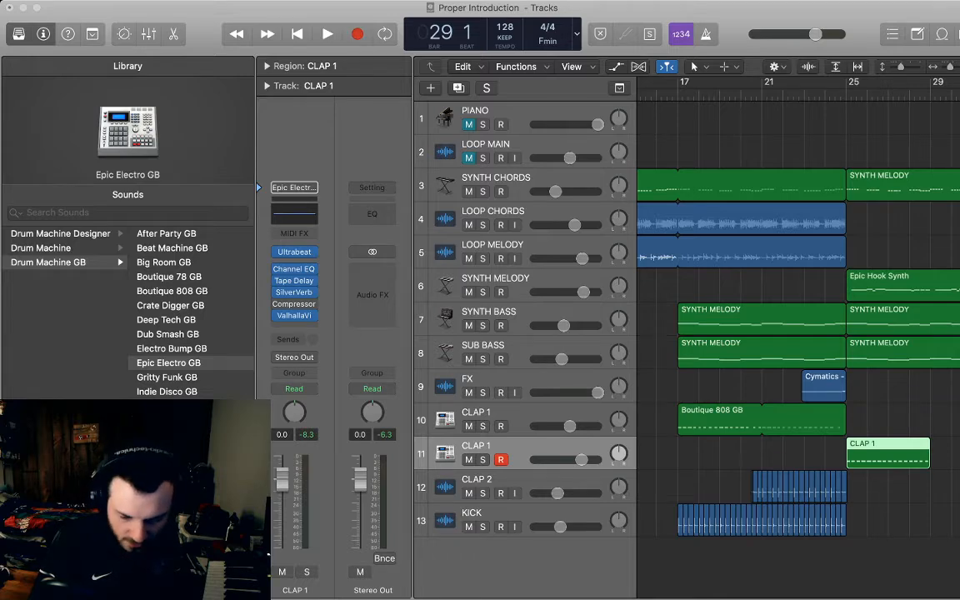
Audition the drop, raise the duplicated CLAP 1 and SYNTH MELODY tracks to +2.7 dB, and repeat the CLAP 1 region up to bar 33
{"action": "key", "text": "space"}
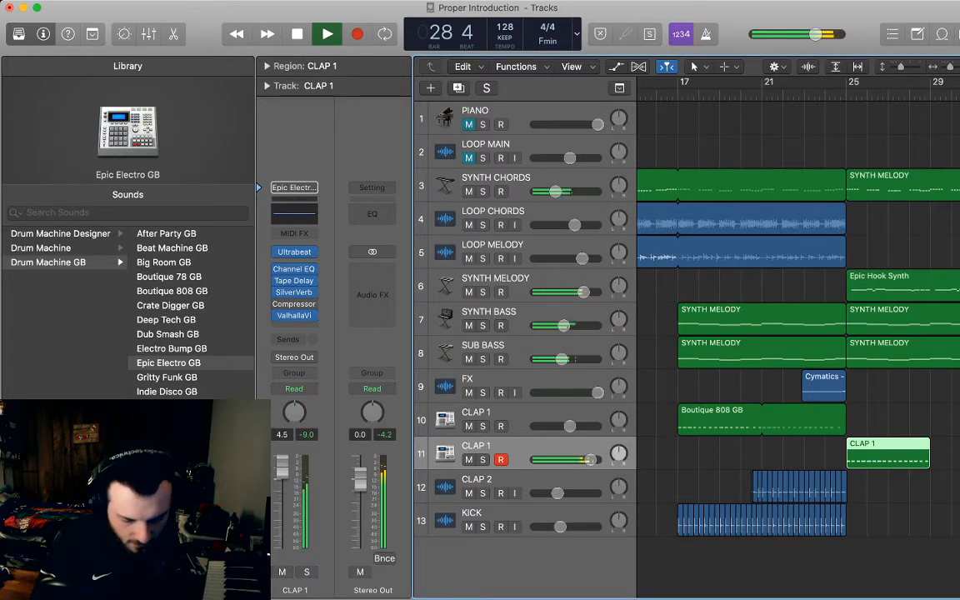
{"action": "key", "text": "space"}
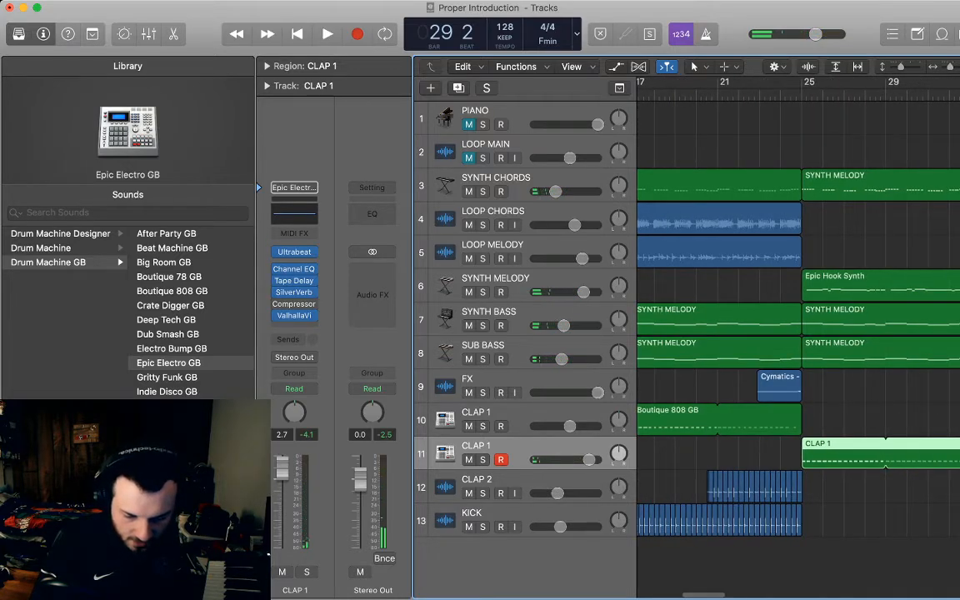
{"action": "key", "text": "space"}
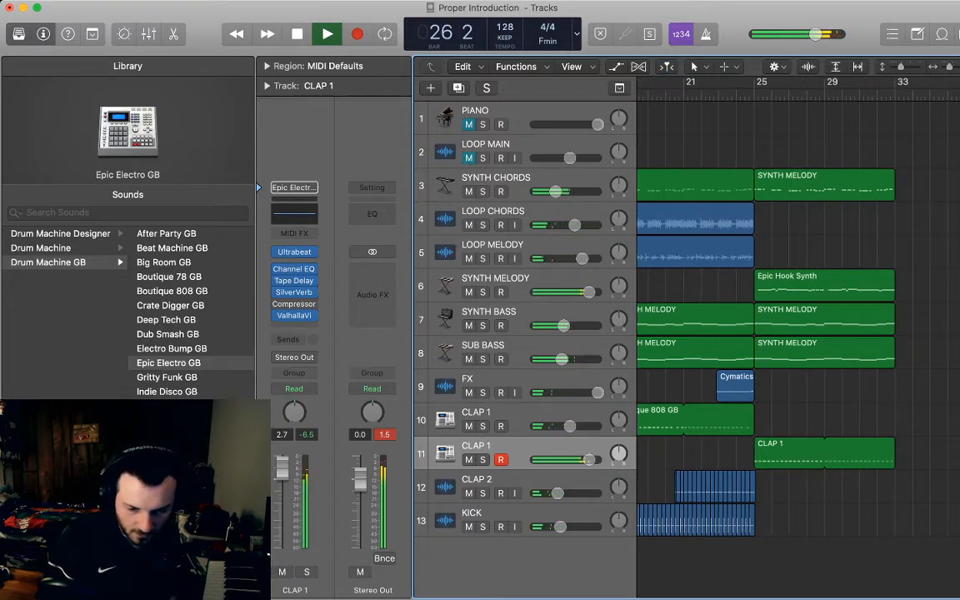
Copy the last kick region before bar 25 and paste it at bar 25 on the KICK track
{"action": "key", "text": "super+Right"}
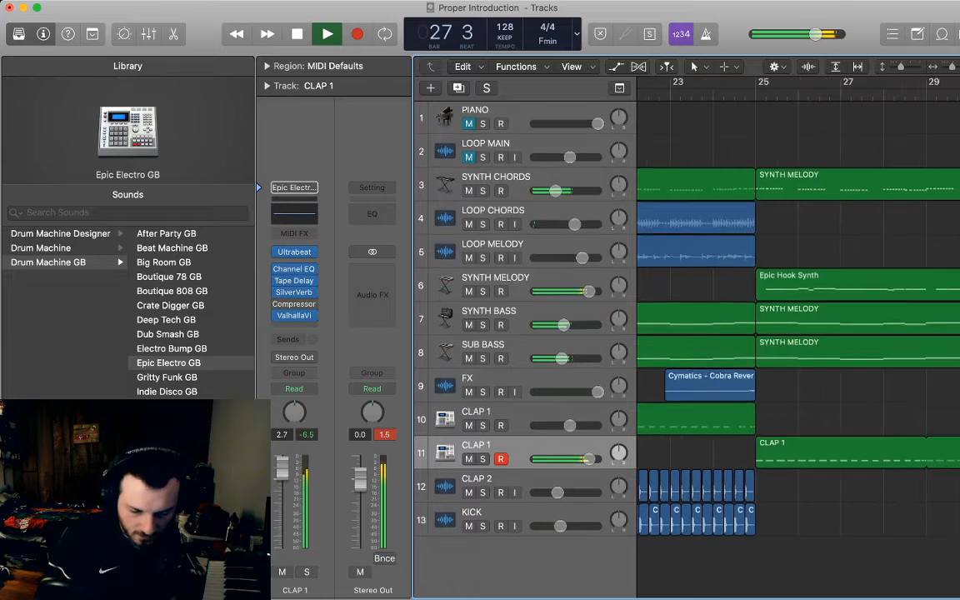
{"action": "left_click", "coordinate": [750, 511]}
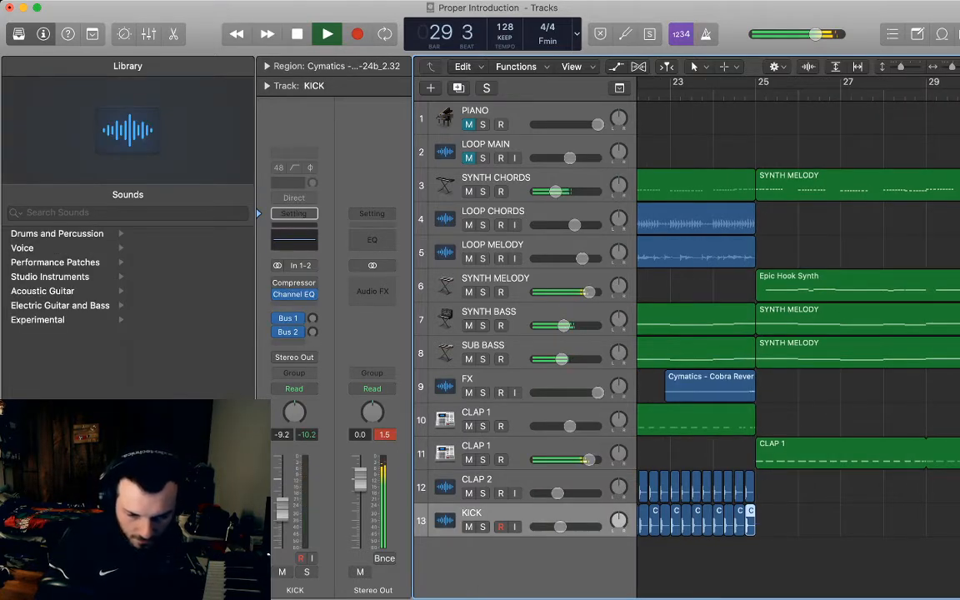
{"action": "key", "text": "super+Left"}
{"action": "key", "text": "super+Left"}
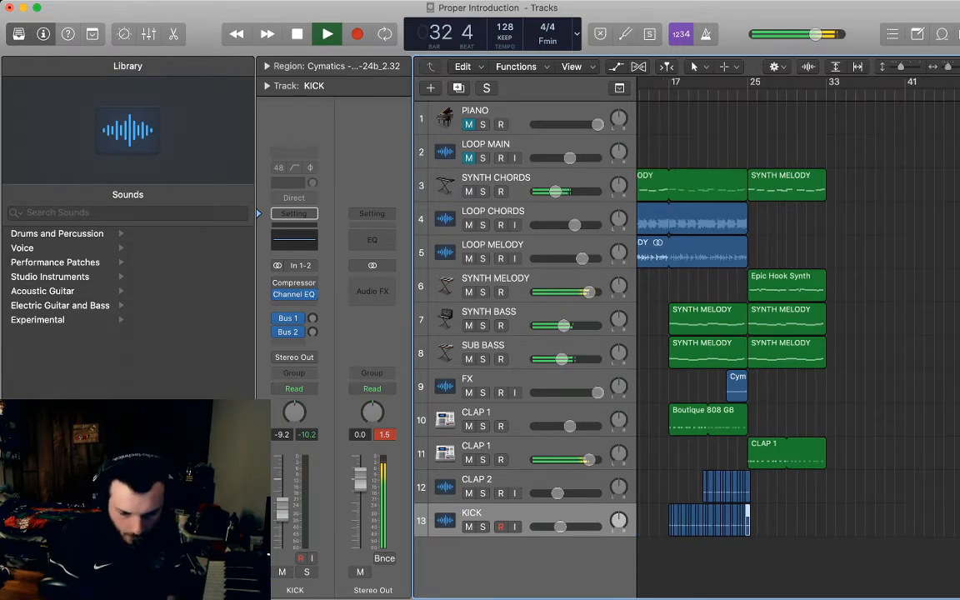
{"action": "key", "text": "space"}
{"action": "key", "text": "shift+comma"}
{"action": "key", "text": "alt+shift+d"}
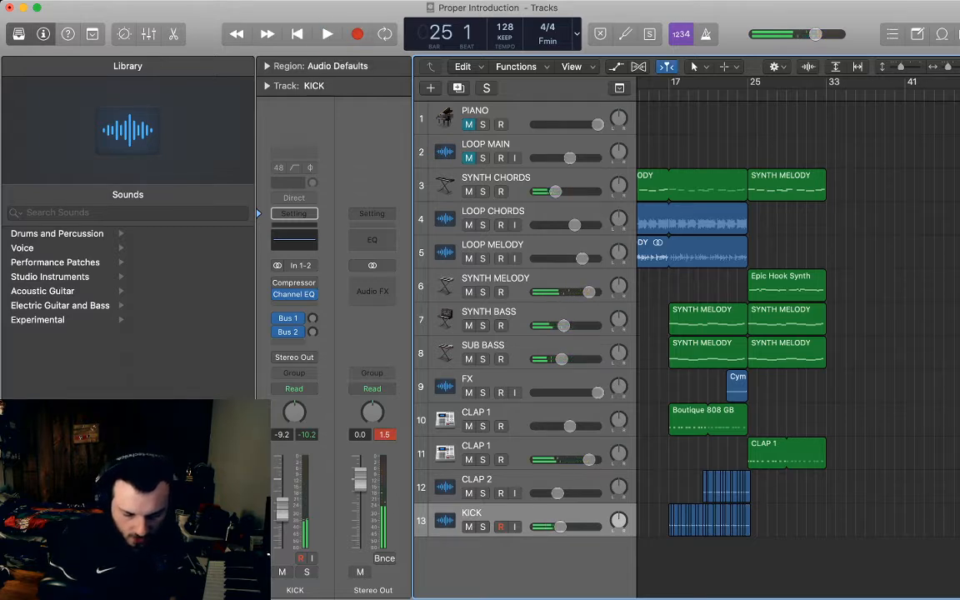
{"action": "key", "text": "super+Right"}
{"action": "key", "text": "super+Right"}
{"action": "key", "text": "super+Right"}
{"action": "key", "text": "super+Right"}
{"action": "key", "text": "super+Right"}
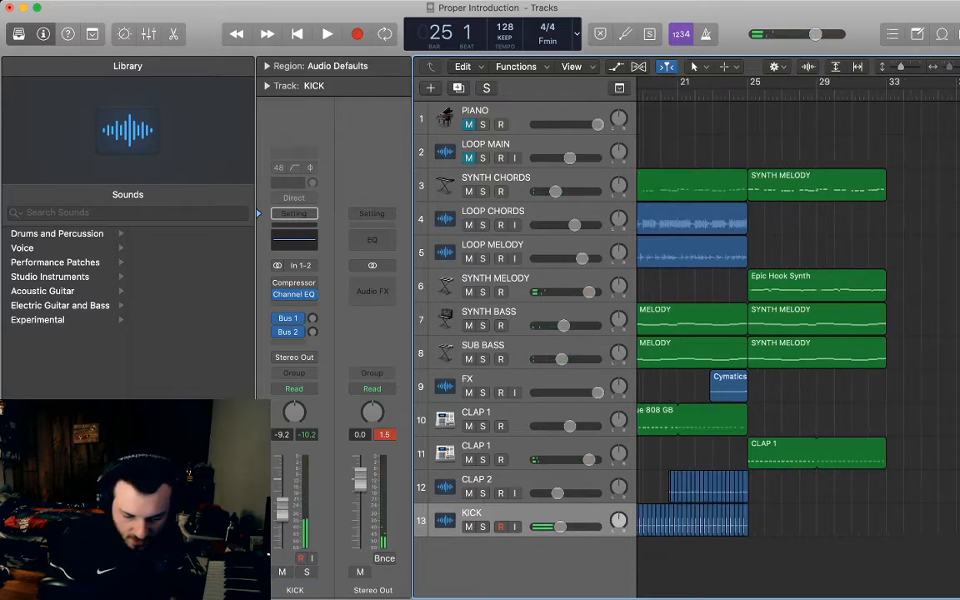
{"action": "key", "text": "super+v"}
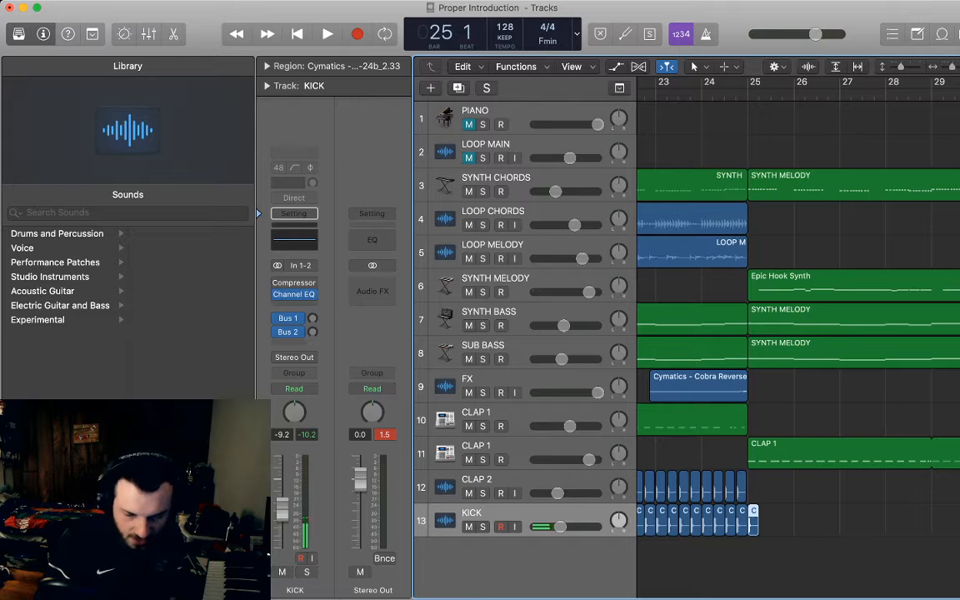
Automate the KICK track's volume to step up to -6.1 dB at bar 25
{"action": "key", "text": "a"}
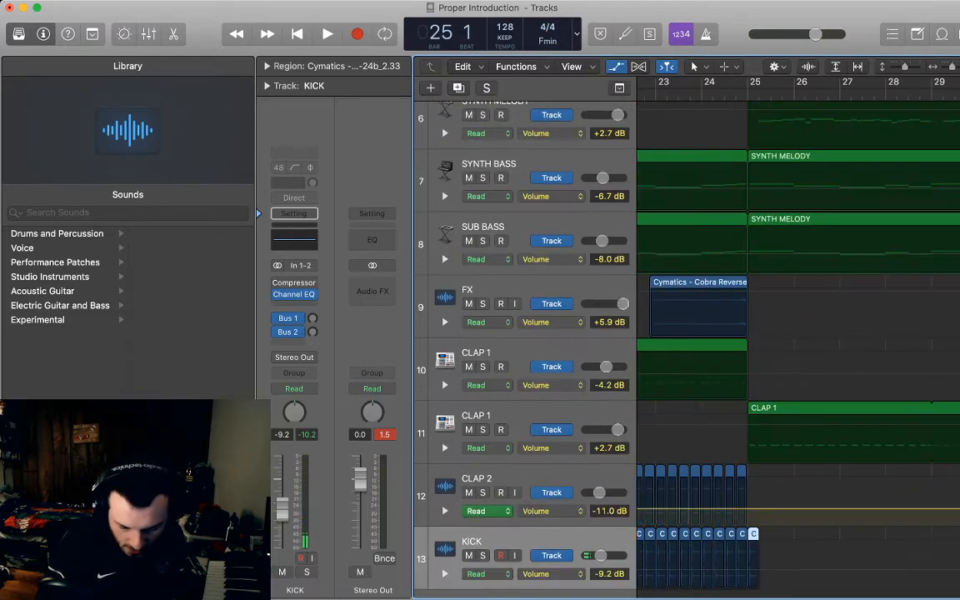
{"action": "left_click", "coordinate": [761, 572]}
{"action": "left_click", "coordinate": [750, 571]}
{"action": "left_click", "coordinate": [748, 572]}
{"action": "left_click_drag", "start_coordinate": [748, 571], "coordinate": [749, 565]}
{"action": "key", "text": "a"}
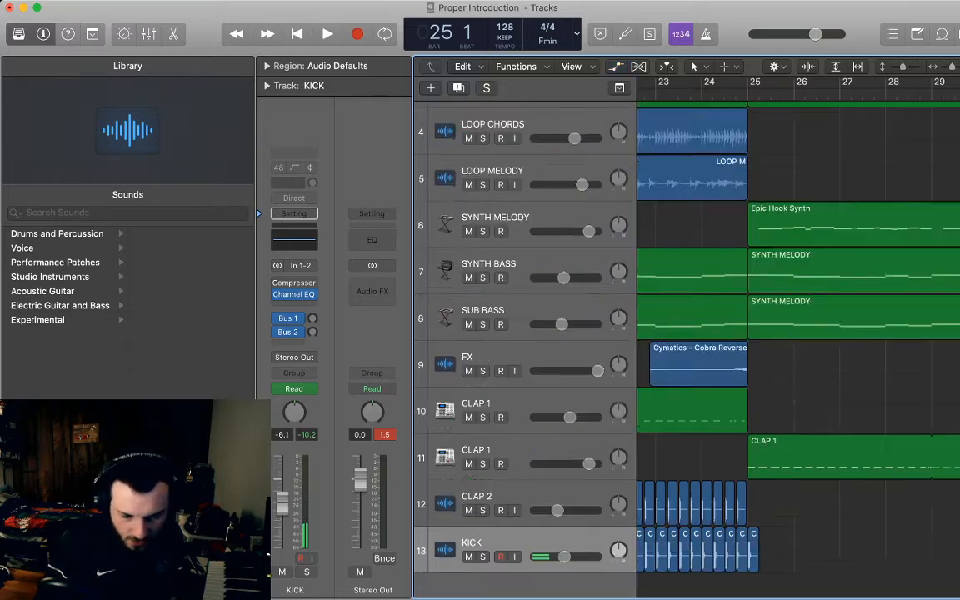
Return the playhead to bar 17 and add 100 Hz Low Shelf Frequency automation points there on the LOOP CHORDS track
{"action": "key", "text": "super+Left"}
{"action": "key", "text": "super+Left"}
{"action": "key", "text": "super+Left"}
{"action": "key", "text": "super+Left"}
{"action": "key", "text": "super+Left"}
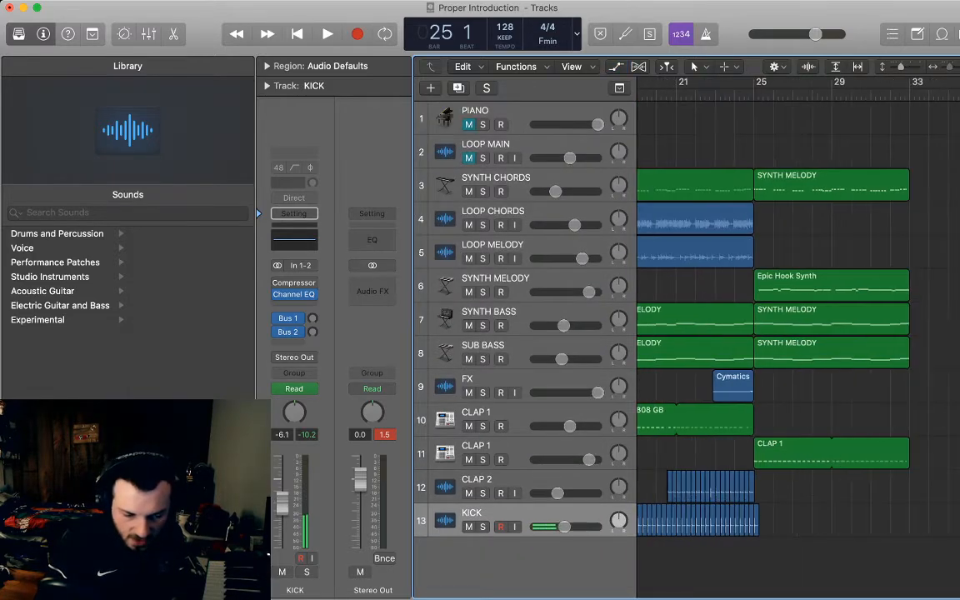
{"action": "scroll", "coordinate": [799, 334], "scroll_direction": "left", "scroll_amount": 4}
{"action": "key", "text": "shift+comma"}
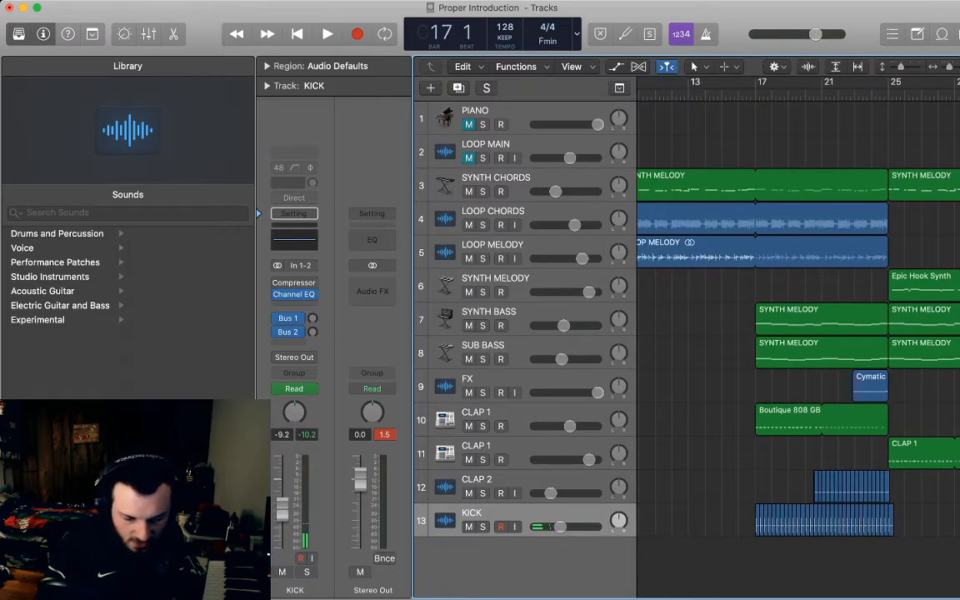
{"action": "left_click", "coordinate": [784, 218]}
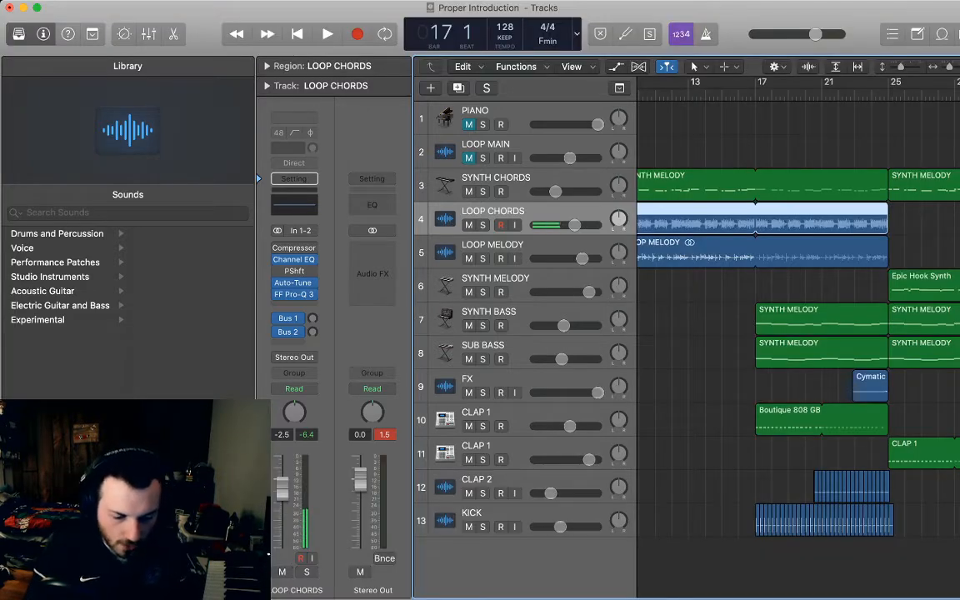
{"action": "key", "text": "a"}
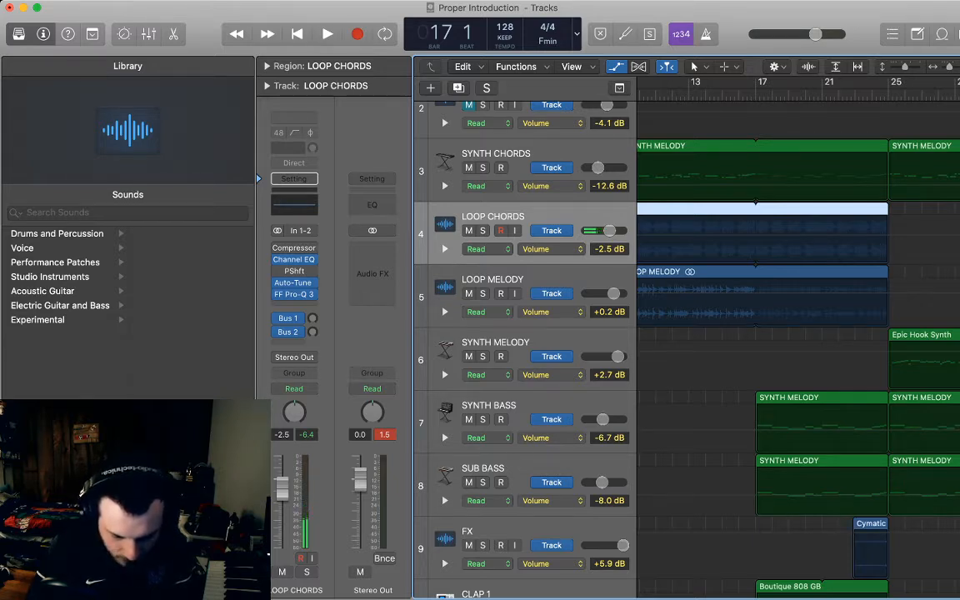
{"action": "left_click", "coordinate": [551, 249]}
{"action": "left_click", "coordinate": [756, 252]}
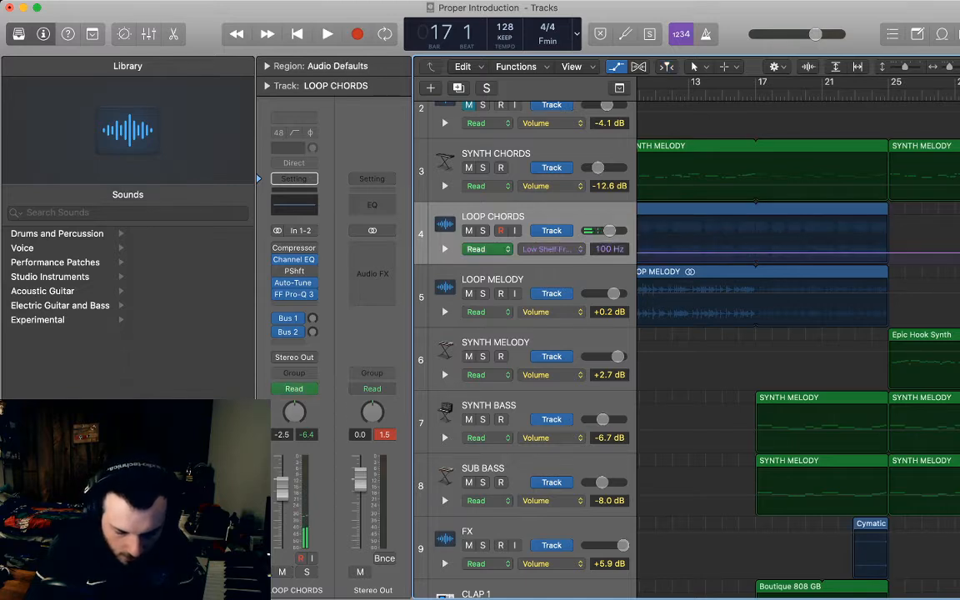
{"action": "left_click", "coordinate": [753, 252]}
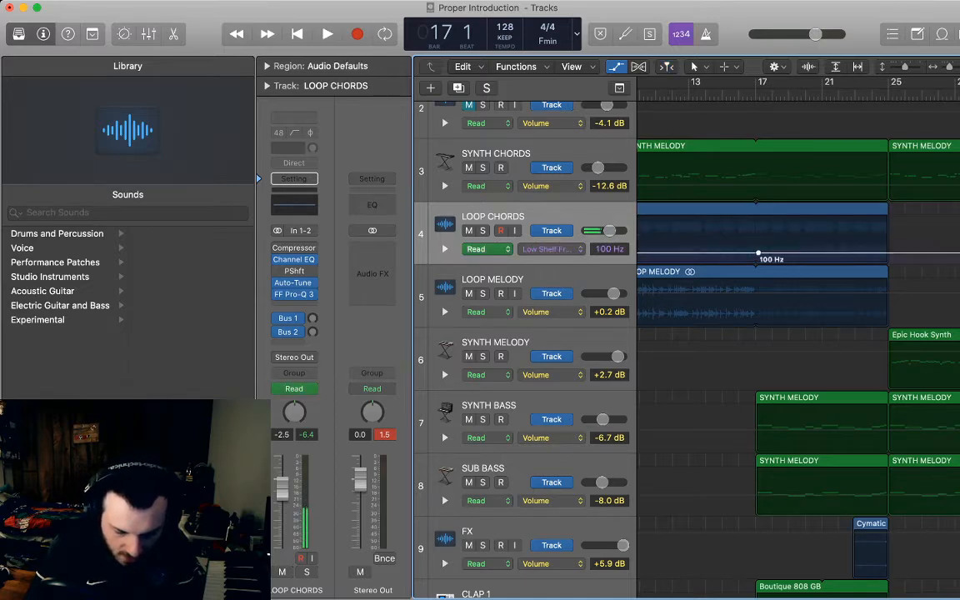
Ramp the LOOP CHORDS low shelf frequency through 790 Hz at bar 21 to 2450 Hz at bar 25, with a drop back to 100 Hz
{"action": "left_click", "coordinate": [890, 252]}
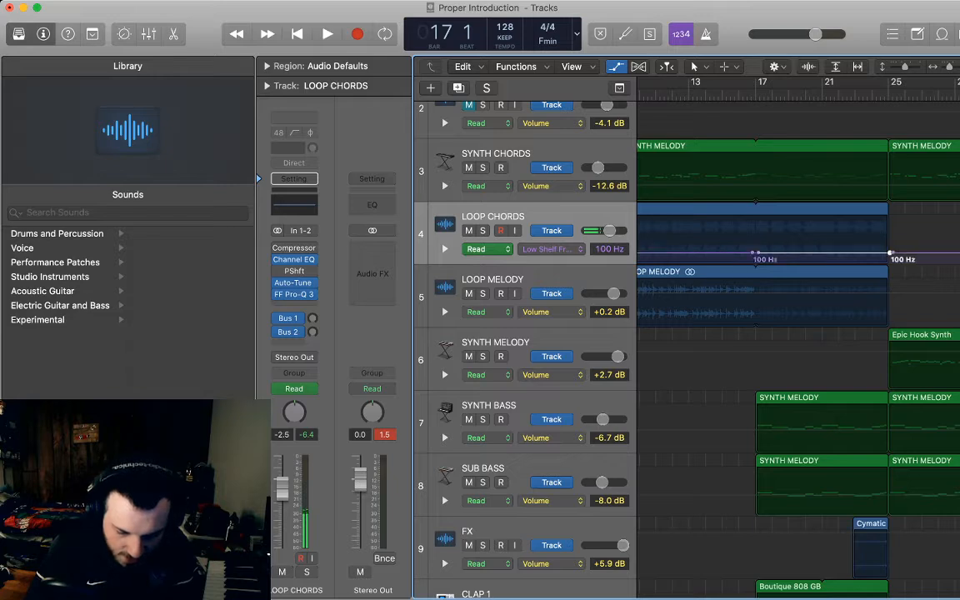
{"action": "left_click_drag", "start_coordinate": [890, 252], "coordinate": [891, 241]}
{"action": "left_click_drag", "start_coordinate": [816, 248], "coordinate": [816, 240]}
{"action": "left_click_drag", "start_coordinate": [890, 241], "coordinate": [890, 227]}
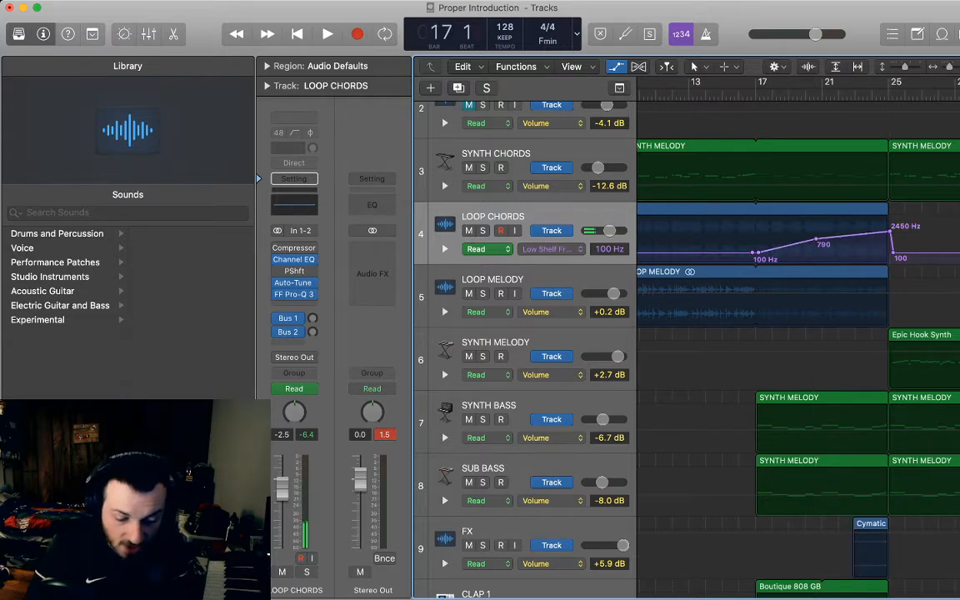
Solo LOOP CHORDS, audition the low shelf sweep from bar 17 and undo its automation
{"action": "key", "text": "s"}
{"action": "key", "text": "space"}
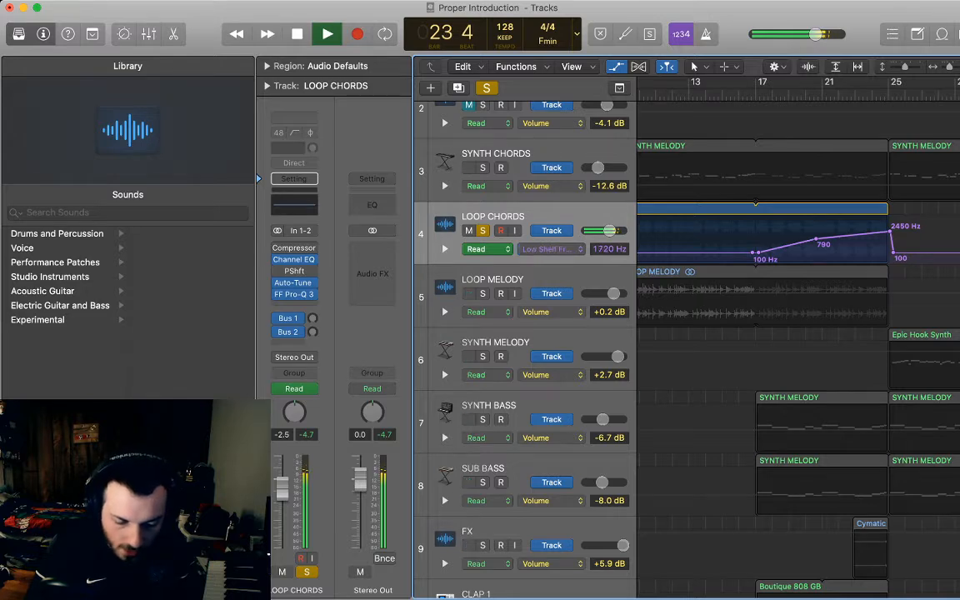
{"action": "key", "text": "space"}
{"action": "key", "text": "super+z"}
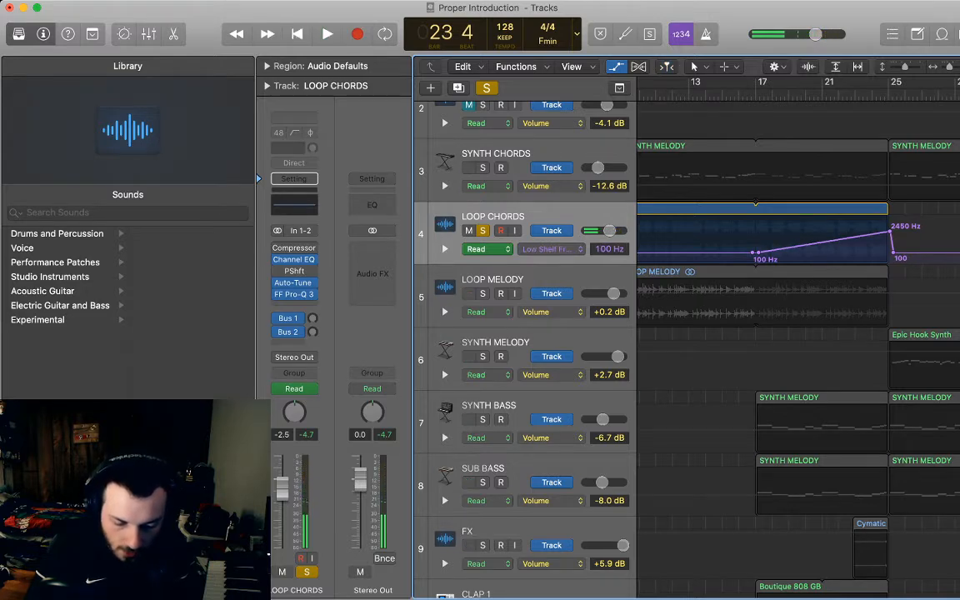
{"action": "key", "text": "super+z"}
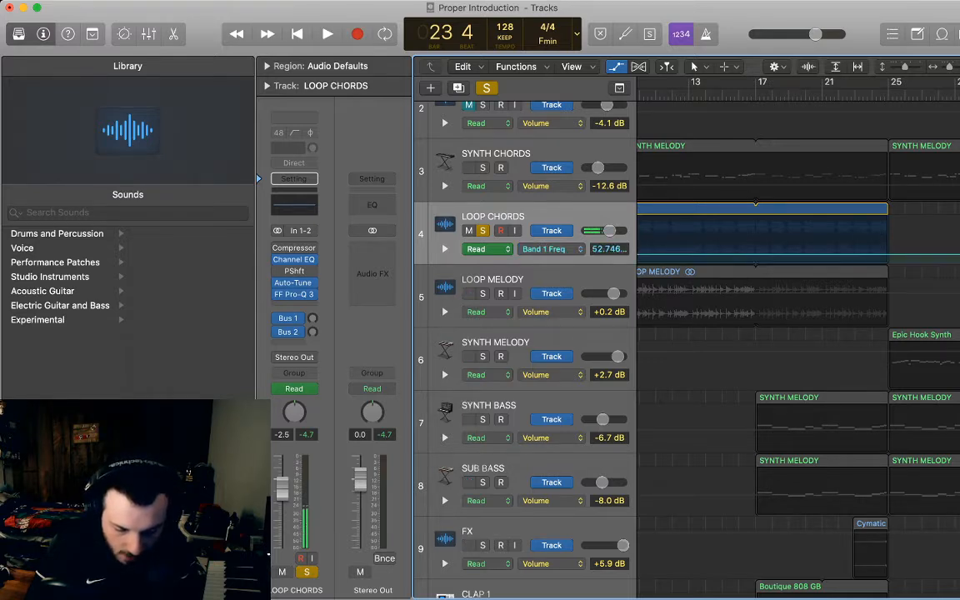
Automate LOOP CHORDS' Band 1 Freq from 52.746 Hz at bar 17 through 767.49 Hz at bar 21 to 1763.2 Hz at bar 25, then back down
{"action": "key", "text": "space"}
{"action": "left_click", "coordinate": [759, 255]}
{"action": "left_click", "coordinate": [755, 254]}
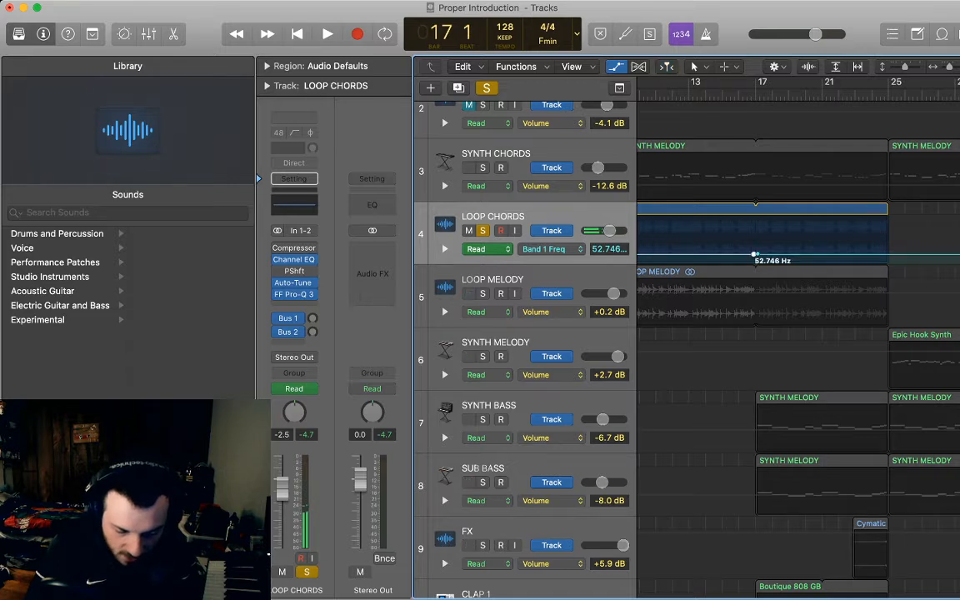
{"action": "left_click", "coordinate": [893, 254]}
{"action": "left_click_drag", "start_coordinate": [893, 254], "coordinate": [889, 236]}
{"action": "left_click", "coordinate": [828, 245]}
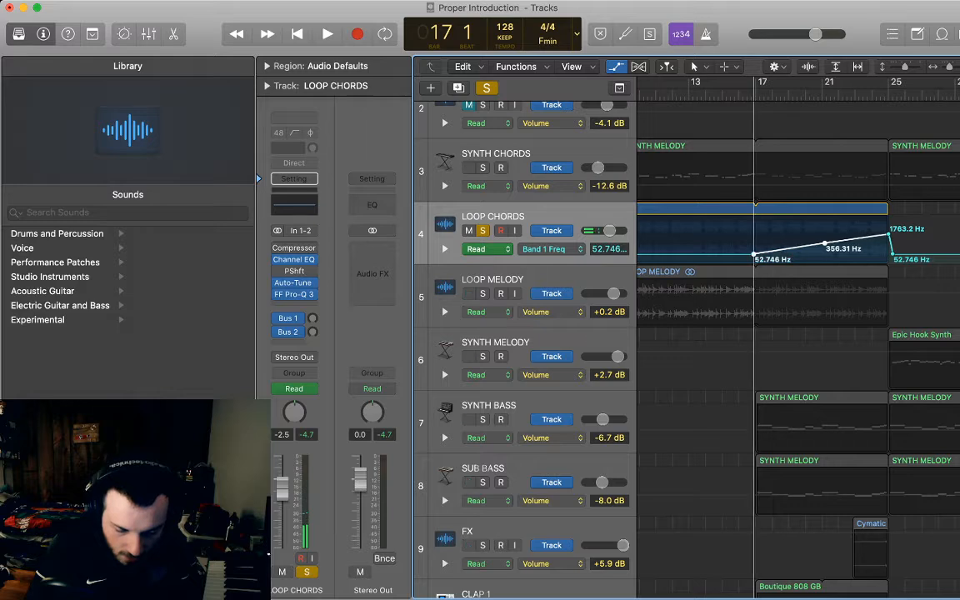
{"action": "left_click_drag", "start_coordinate": [828, 242], "coordinate": [821, 240]}
Audition the sweep, move its middle point to 687.87 Hz near bar 24 and add a 103.25 Hz point near bar 20
{"action": "key", "text": "space"}
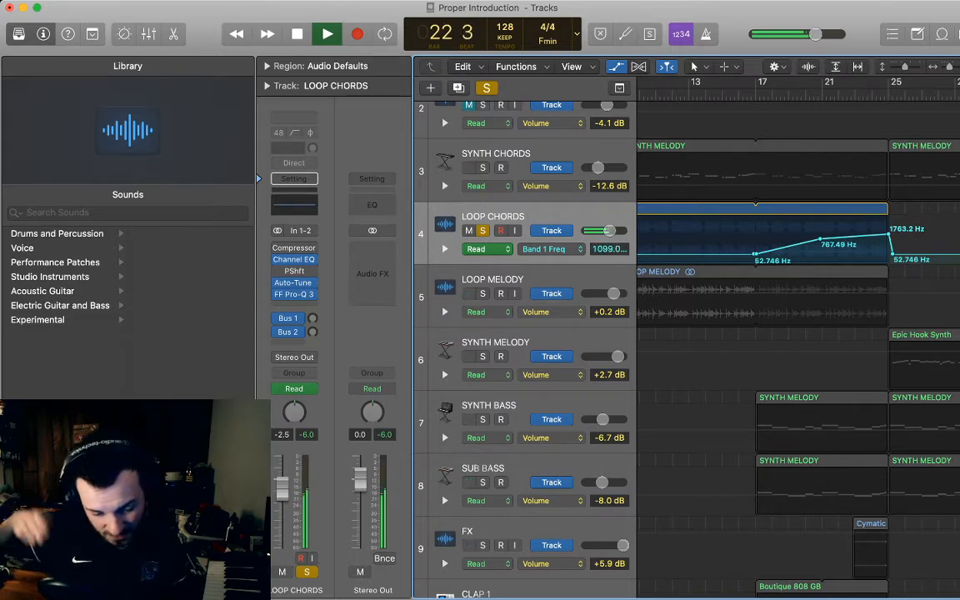
{"action": "key", "text": "space"}
{"action": "left_click_drag", "start_coordinate": [821, 241], "coordinate": [868, 240]}
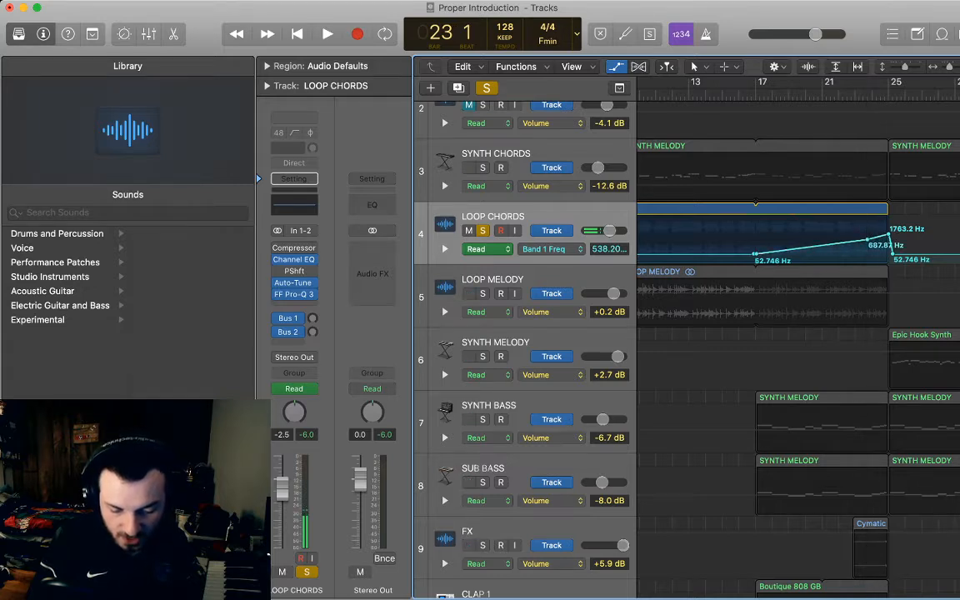
{"action": "left_click_drag", "start_coordinate": [804, 247], "coordinate": [804, 250]}
Audition the reshaped Band 1 Freq sweep, switch the LOOP CHORDS automation display to Volume and unsolo the track
{"action": "key", "text": "space"}
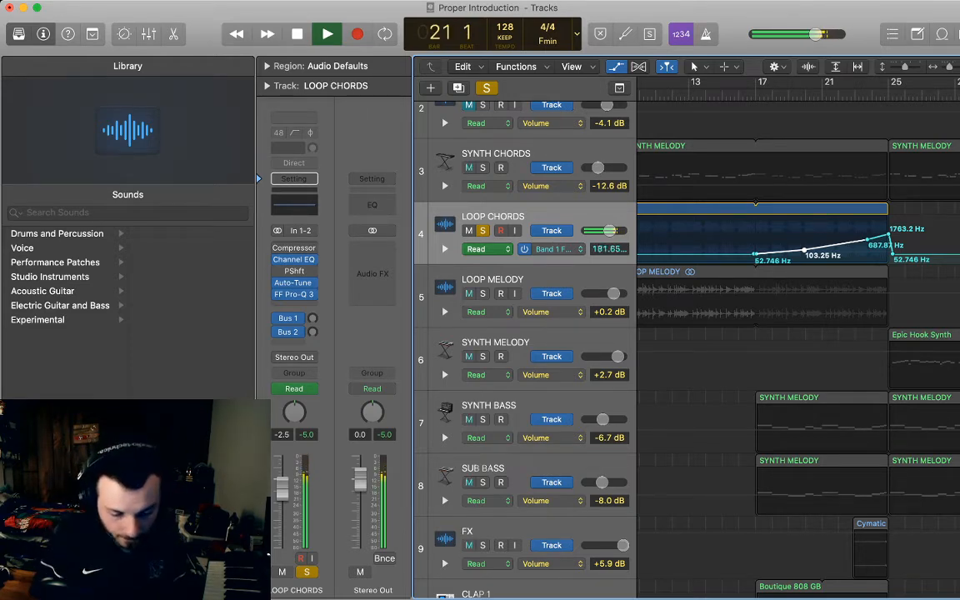
{"action": "left_click", "coordinate": [553, 250]}
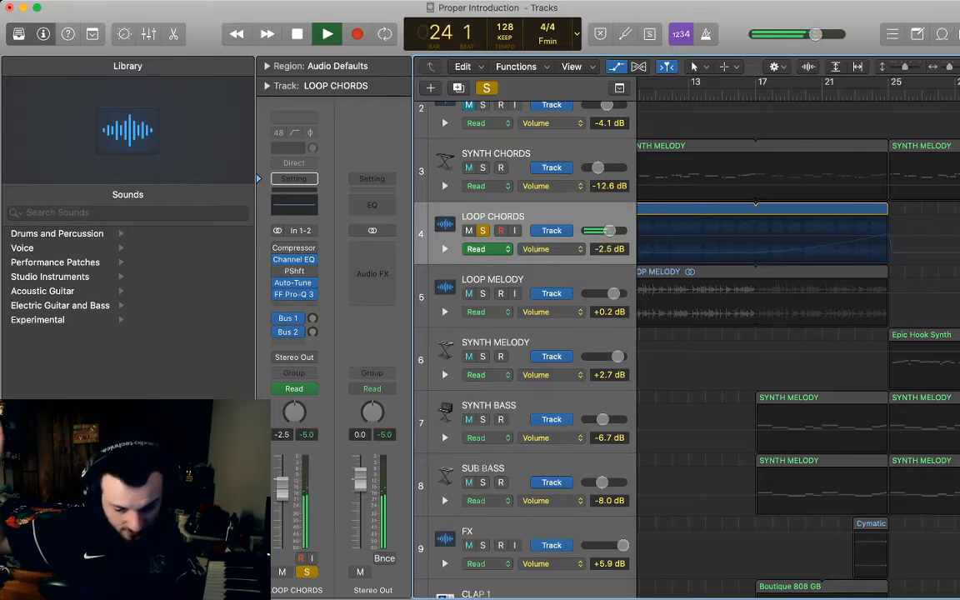
{"action": "key", "text": "space"}
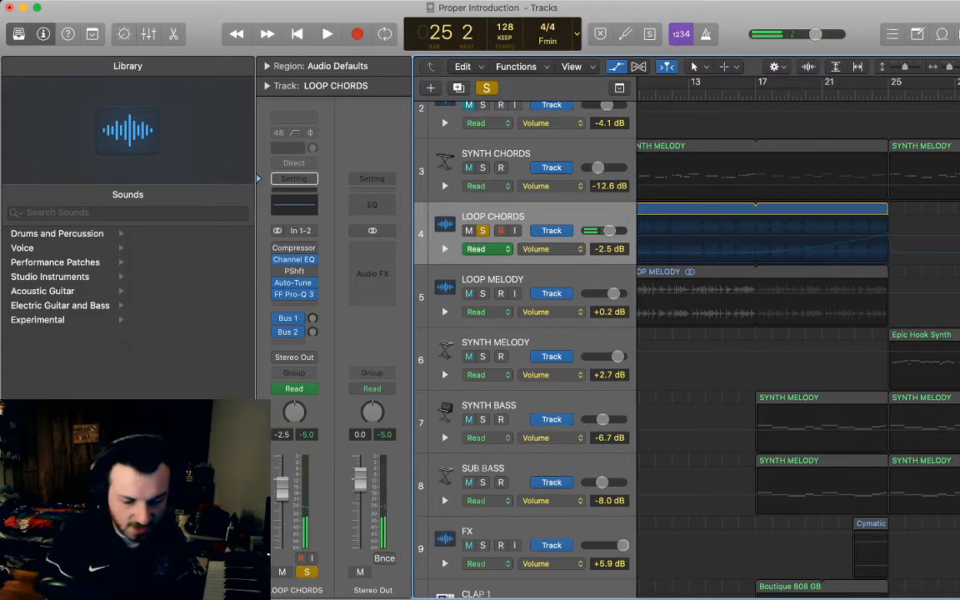
{"action": "key", "text": "s"}
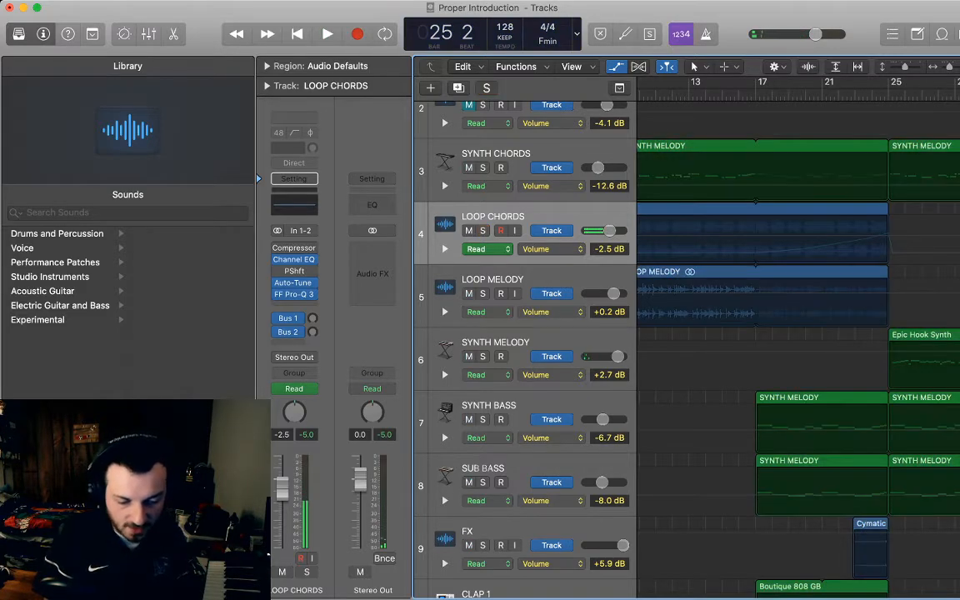
Lower LOOP CHORDS to -3.9 dB during playback with automation hidden, and rename the duplicated CLAP 1 track as SNARE 1
{"action": "key", "text": "space"}
{"action": "key", "text": "super+Up"}
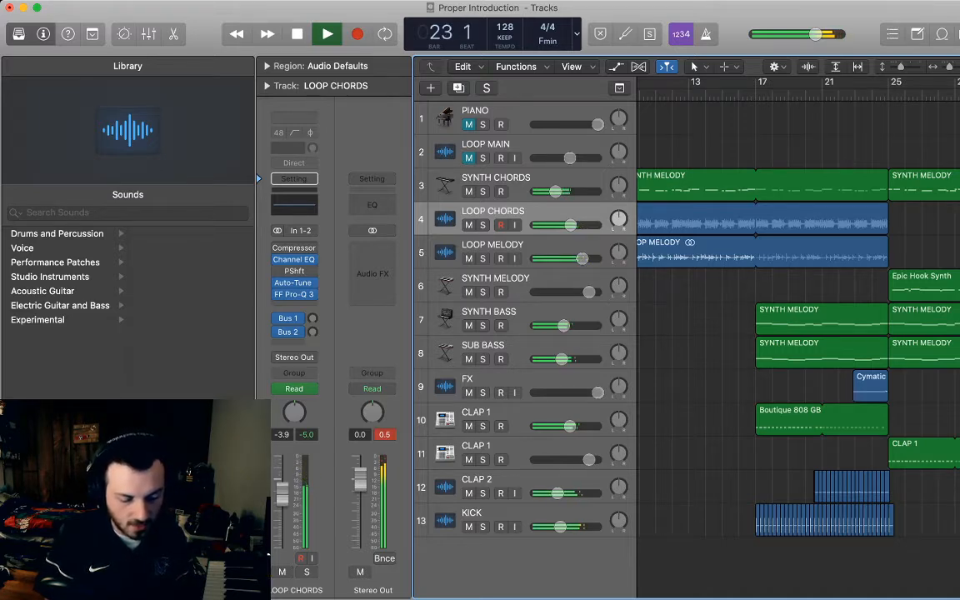
{"action": "double_click", "coordinate": [477, 446]}
{"action": "type", "text": "SNARE 1"}
{"action": "key", "text": "Return"}
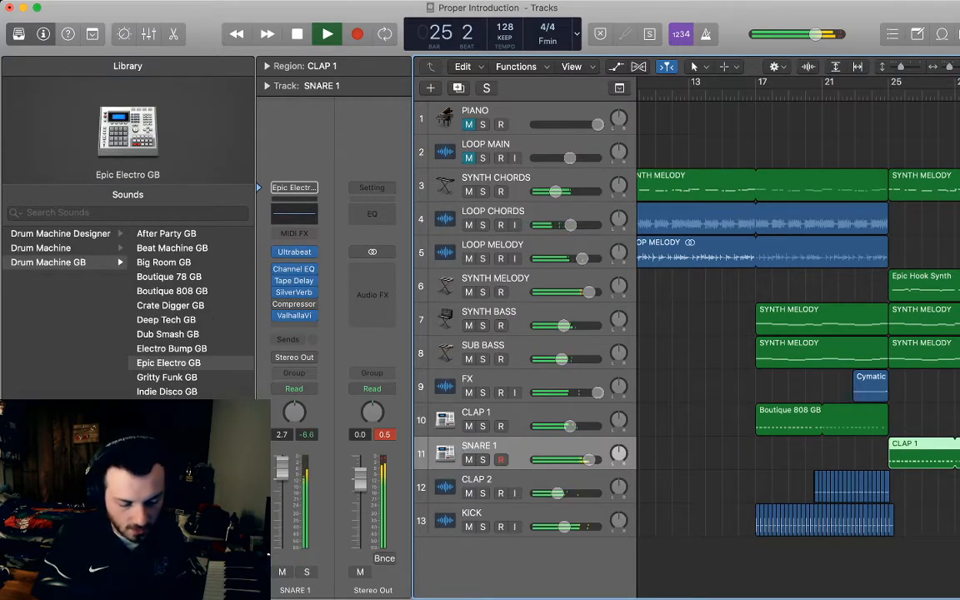
Move the SNARE 1 track below CLAP 2 and set its volume to 3.0 dB while the drop plays
{"action": "left_click_drag", "start_coordinate": [521, 448], "coordinate": [521, 492]}
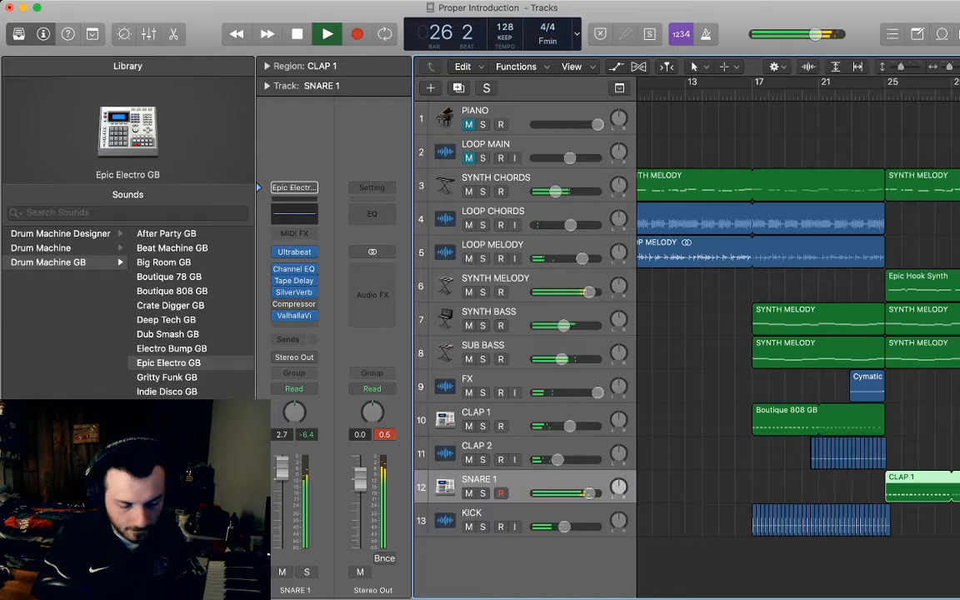
{"action": "scroll", "coordinate": [798, 334], "scroll_direction": "right", "scroll_amount": 3}
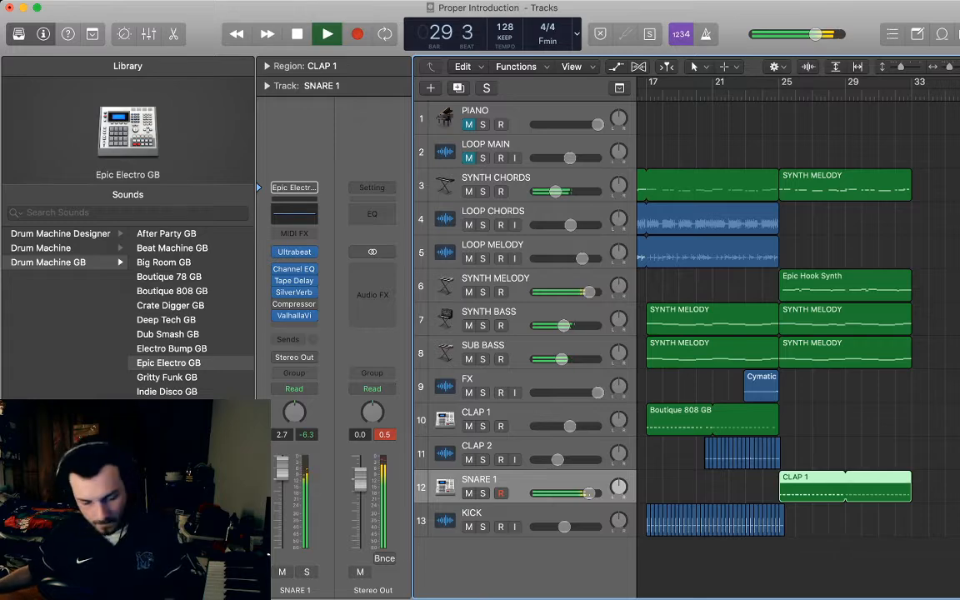
{"action": "left_click_drag", "start_coordinate": [589, 493], "coordinate": [592, 493]}
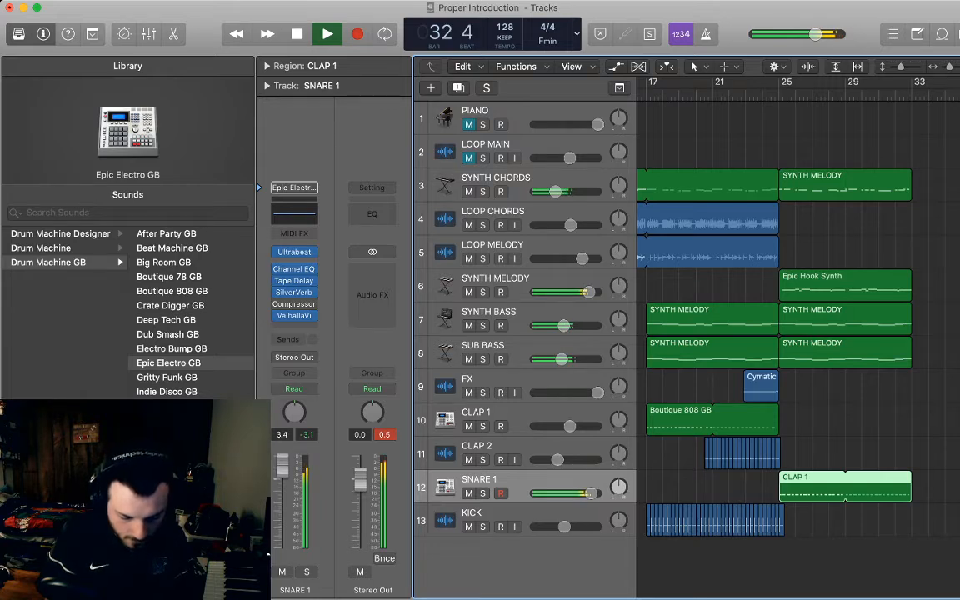
{"action": "key", "text": "space"}
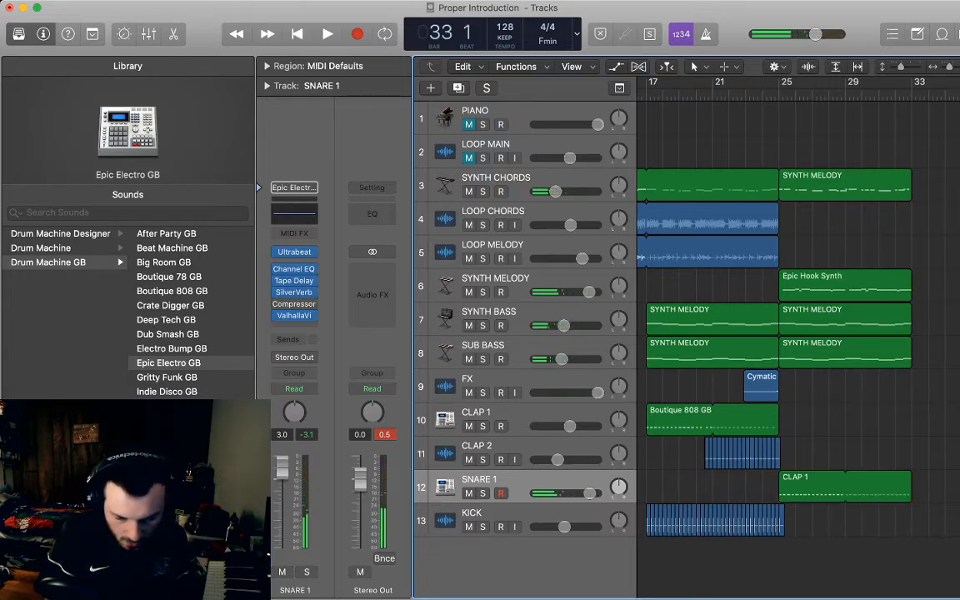
Audition the transition from bar 23 into the drop and lower the FX track's volume to 5.2 dB
{"action": "key", "text": "shift+comma"}
{"action": "key", "text": "space"}
{"action": "key", "text": "space"}
{"action": "key", "text": "comma"}
{"action": "key", "text": "comma"}
{"action": "key", "text": "space"}
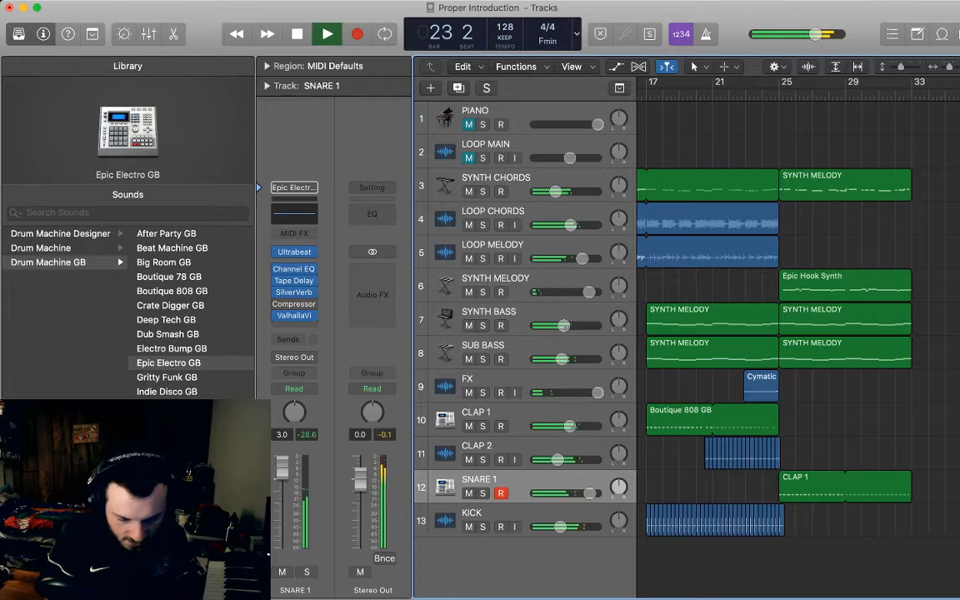
{"action": "left_click", "coordinate": [761, 388]}
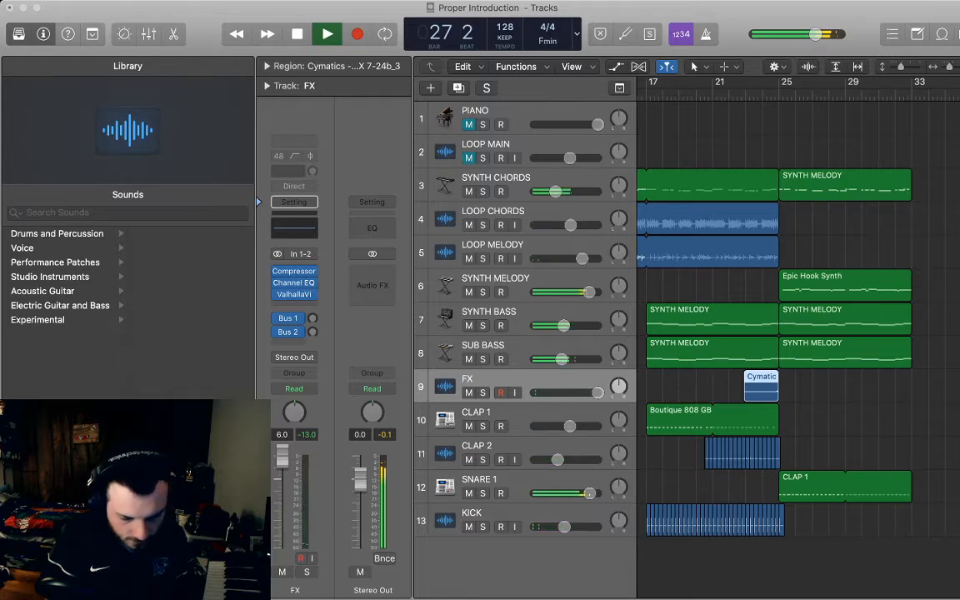
{"action": "key", "text": "space"}
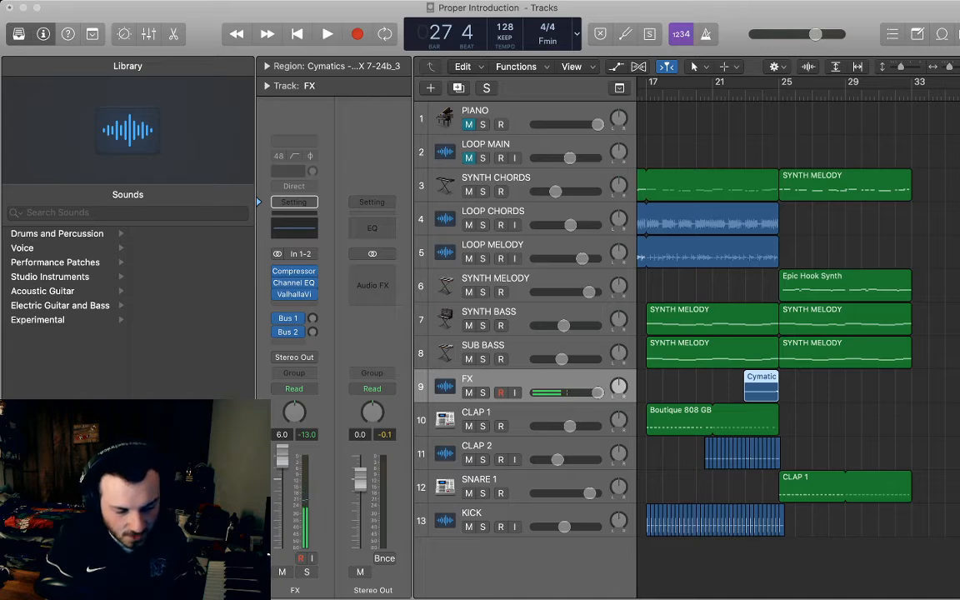
{"action": "key", "text": "super+Tab"}
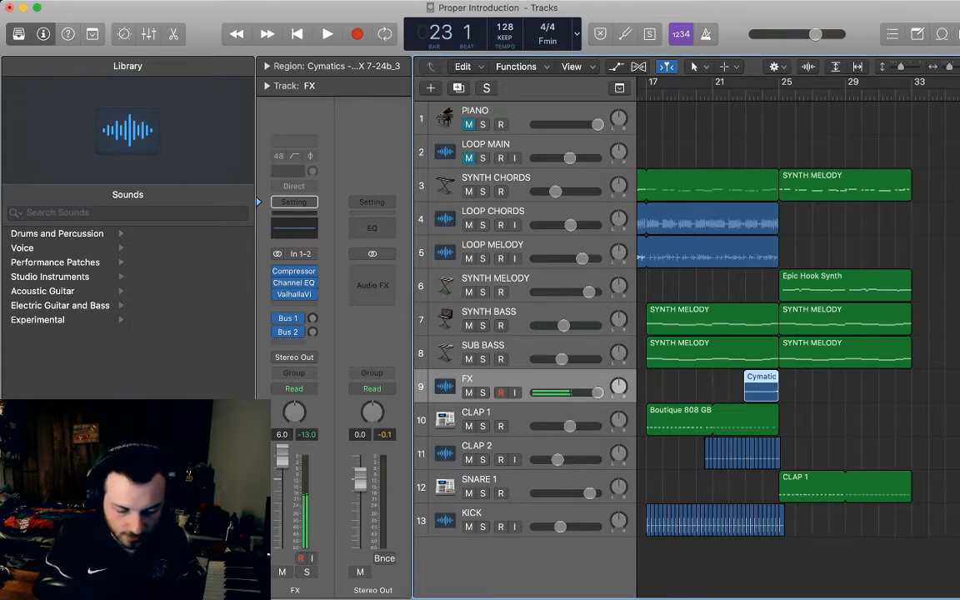
{"action": "key", "text": "space"}
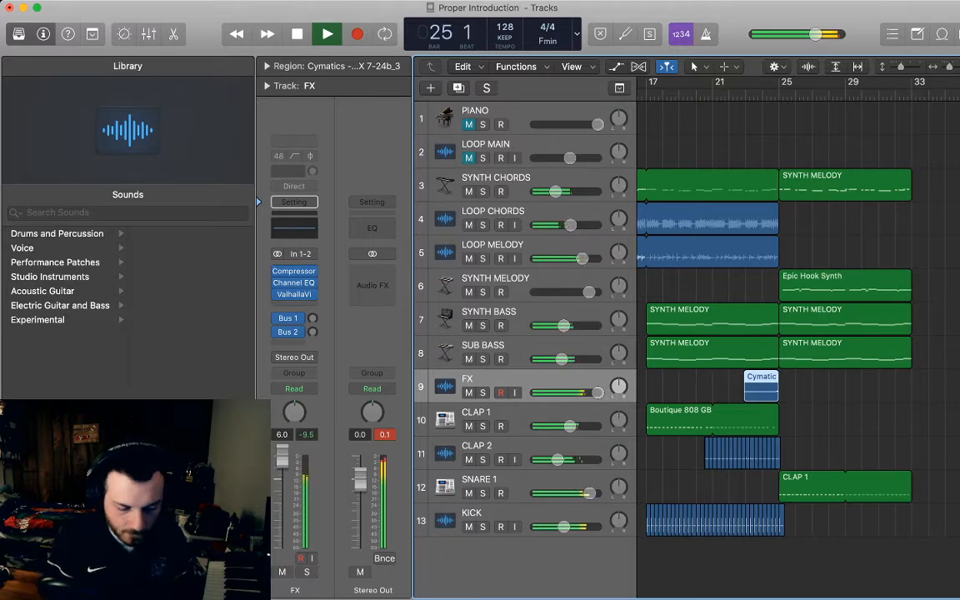
{"action": "key", "text": "super+z"}
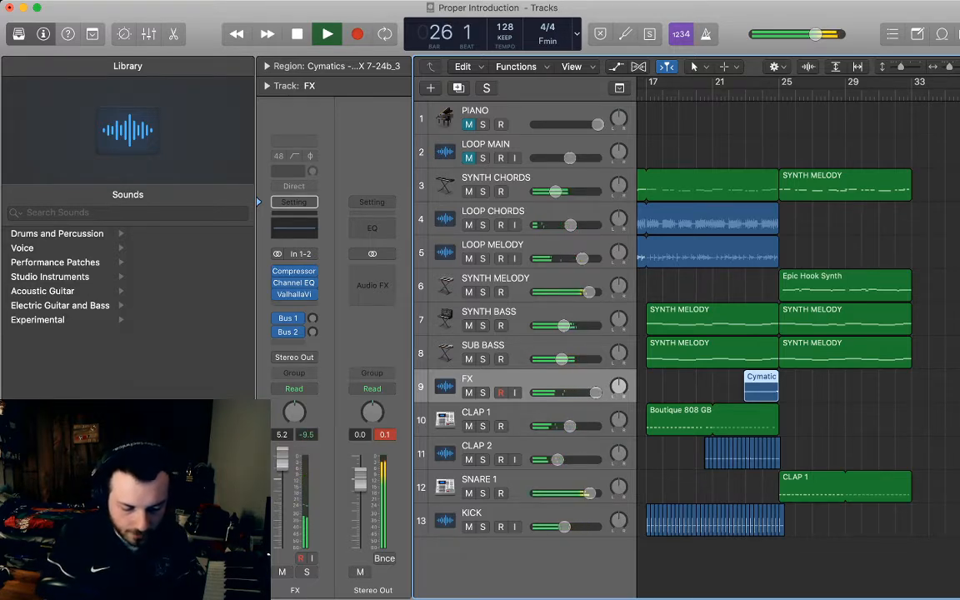
{"action": "key", "text": "super+z"}
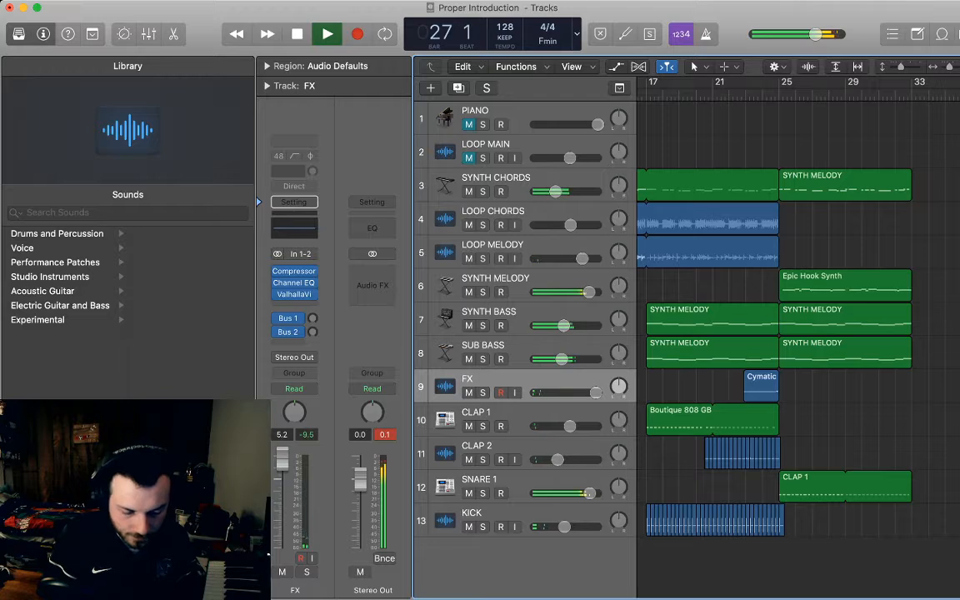
Copy the last two KICK regions around bar 25 and paste them at beat 4 of bar 28
{"action": "scroll", "coordinate": [799, 333], "scroll_direction": "right", "scroll_amount": 3}
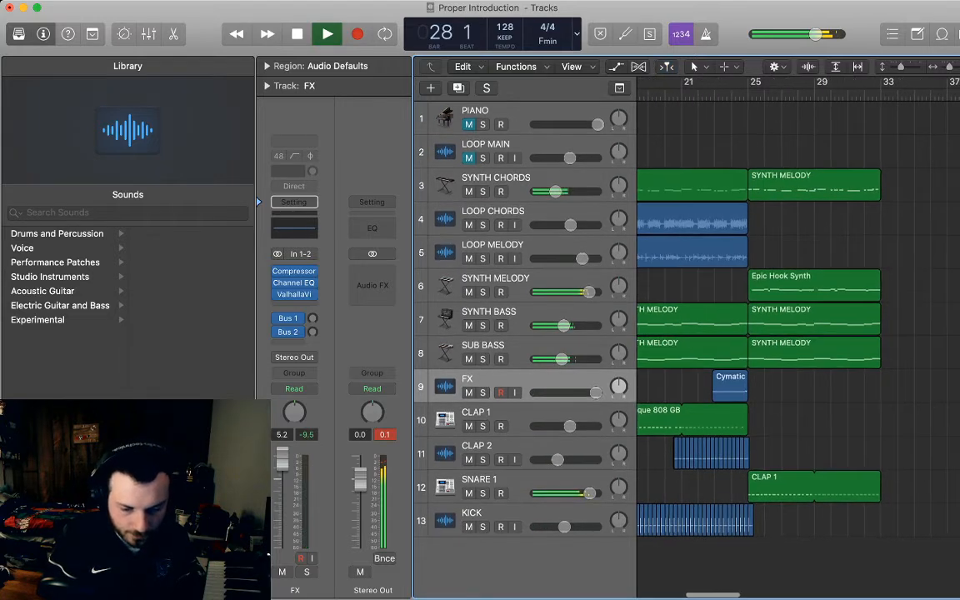
{"action": "key", "text": "super+Right"}
{"action": "key", "text": "super+Right"}
{"action": "key", "text": "super+Right"}
{"action": "key", "text": "super+Right"}
{"action": "key", "text": "space"}
{"action": "scroll", "coordinate": [799, 334], "scroll_direction": "left", "scroll_amount": 3}
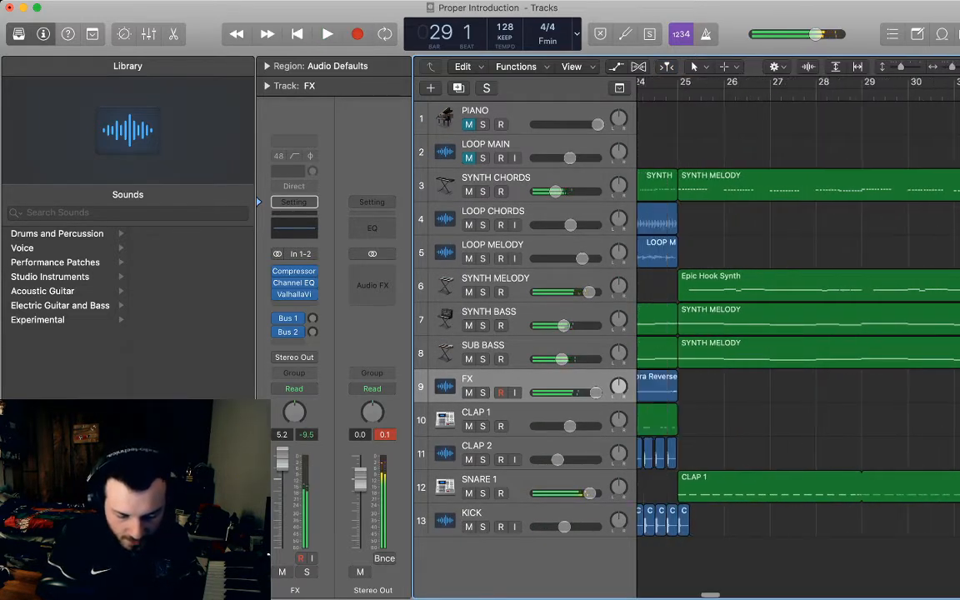
{"action": "left_click_drag", "start_coordinate": [709, 550], "coordinate": [683, 521]}
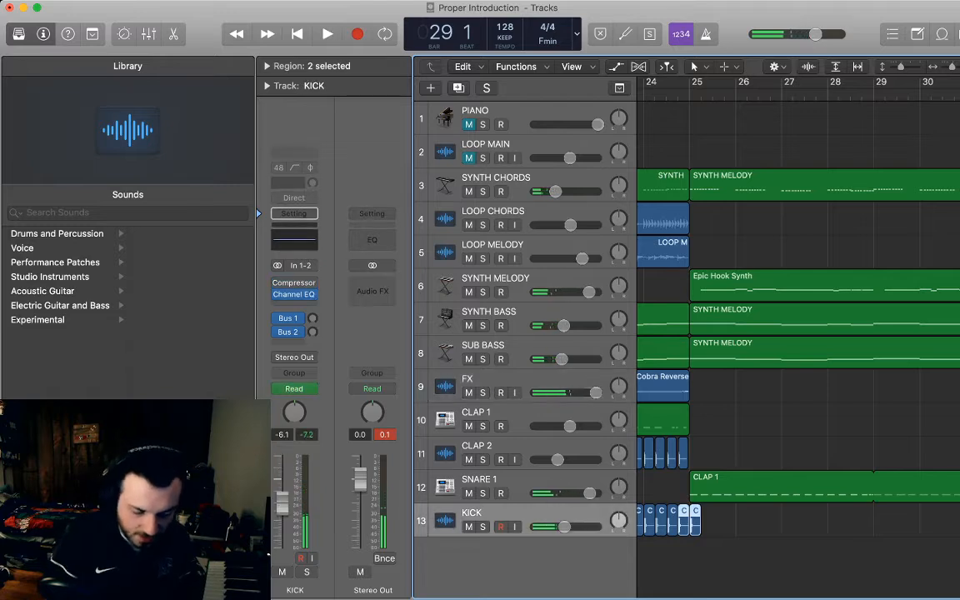
{"action": "scroll", "coordinate": [799, 334], "scroll_direction": "left", "scroll_amount": 2}
{"action": "scroll", "coordinate": [799, 334], "scroll_direction": "right", "scroll_amount": 3}
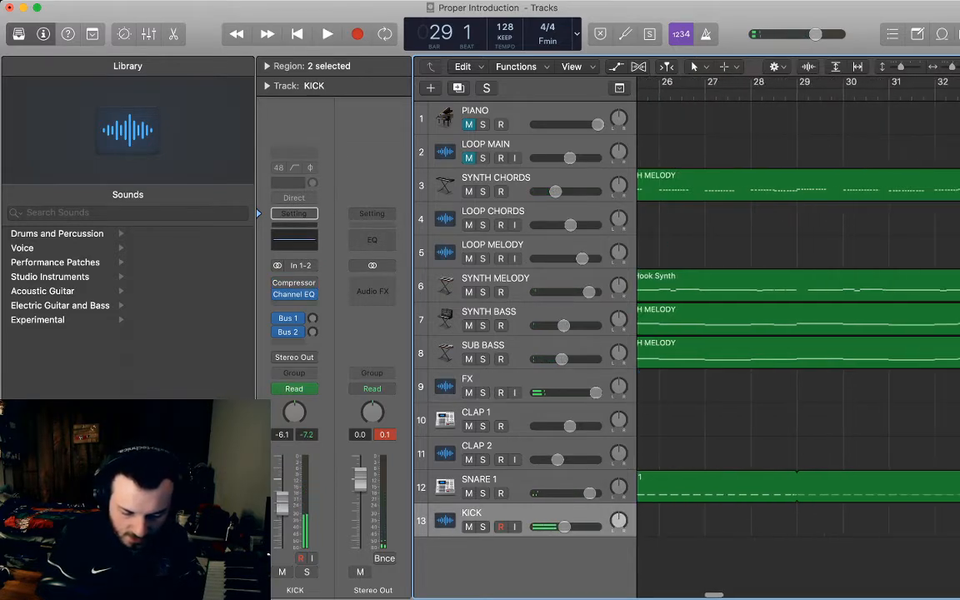
{"action": "left_click", "coordinate": [792, 94]}
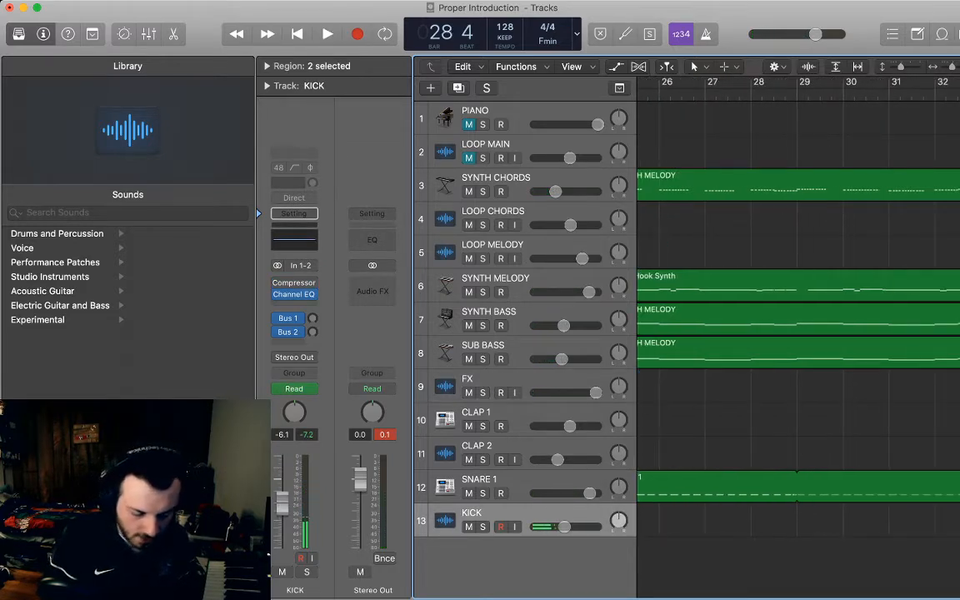
{"action": "key", "text": "super+Tab"}
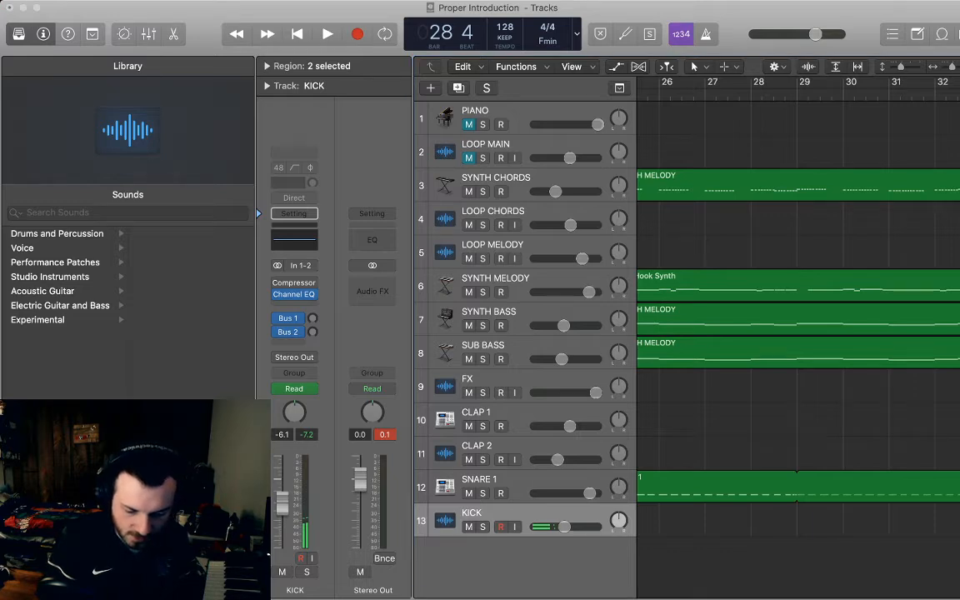
{"action": "key", "text": "super+v"}
Trim the two pasted KICK regions to sixteenth-note length and place them back to back, ending at bar 29
{"action": "key", "text": "super+Right"}
{"action": "key", "text": "super+Right"}
{"action": "key", "text": "super+Right"}
{"action": "key", "text": "super+Right"}
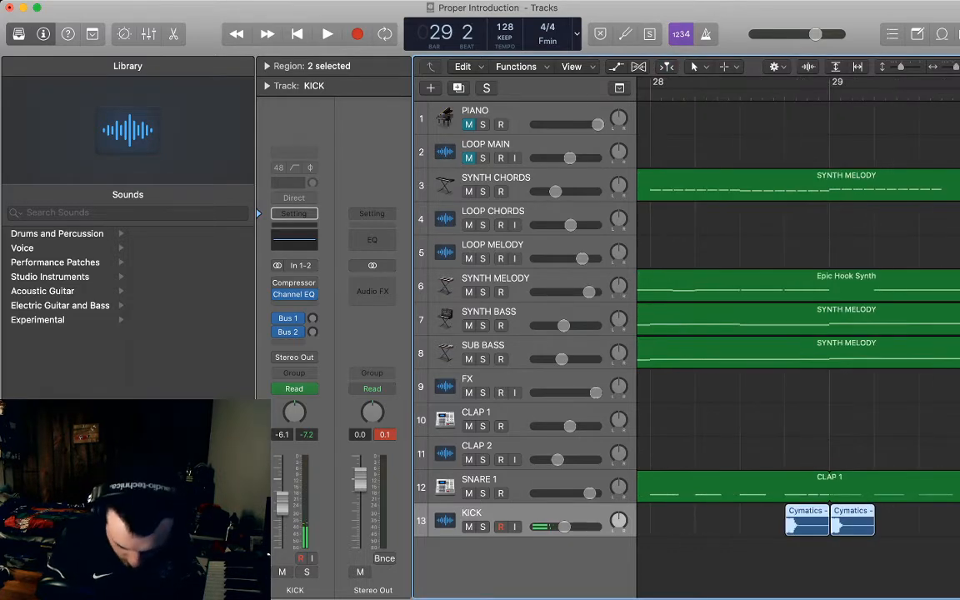
{"action": "key", "text": "alt+shift+d"}
{"action": "mouse_move", "coordinate": [828, 530]}
{"action": "left_mouse_down"}
{"action": "mouse_move", "coordinate": [796, 530]}
{"action": "mouse_move", "coordinate": [813, 526]}
{"action": "left_mouse_up"}
{"action": "key", "text": "Return"}
{"action": "left_click_drag", "start_coordinate": [874, 531], "coordinate": [825, 521]}
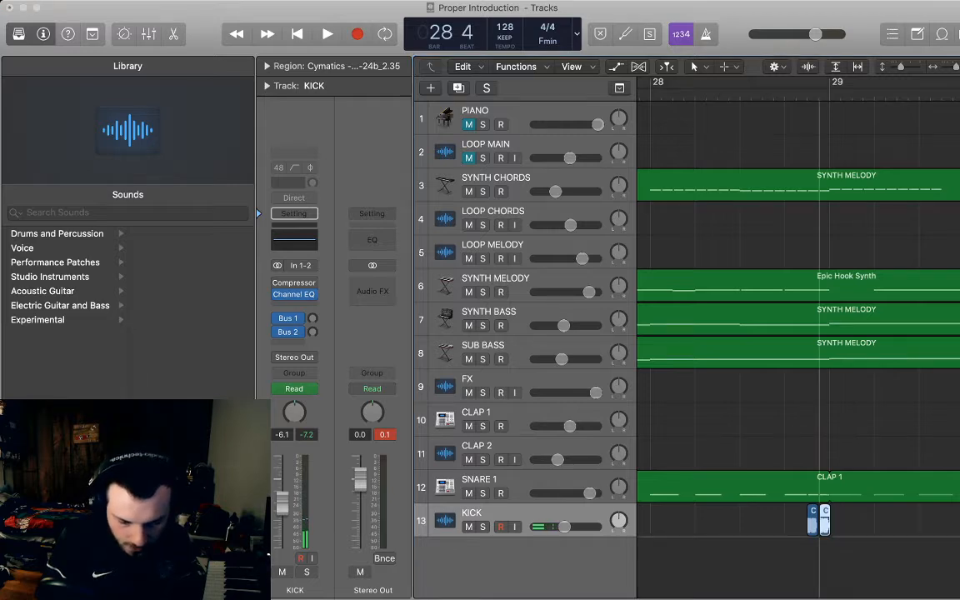
Play the drop from around bar 28 through bar 32 to check the new kick fill
{"action": "key", "text": "space"}
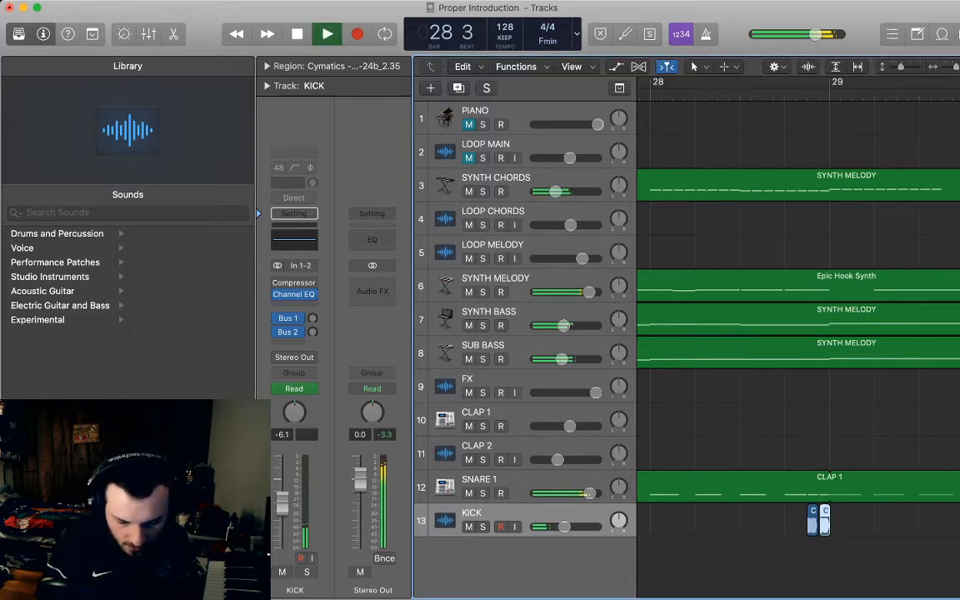
{"action": "scroll", "coordinate": [821, 521], "scroll_direction": "down", "scroll_amount": 5}
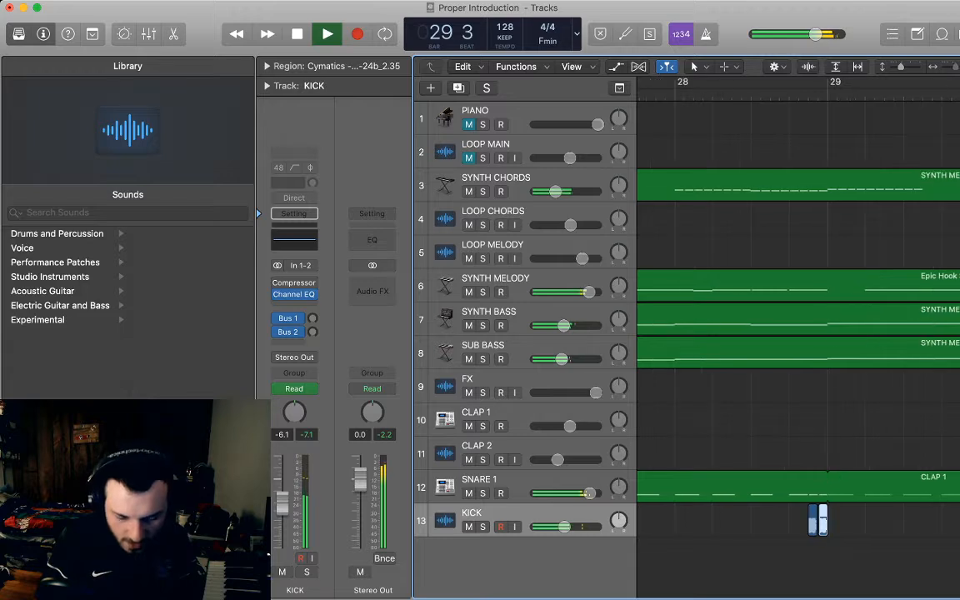
{"action": "scroll", "coordinate": [821, 521], "scroll_direction": "down", "scroll_amount": 3}
{"action": "scroll", "coordinate": [821, 521], "scroll_direction": "right", "scroll_amount": 4}
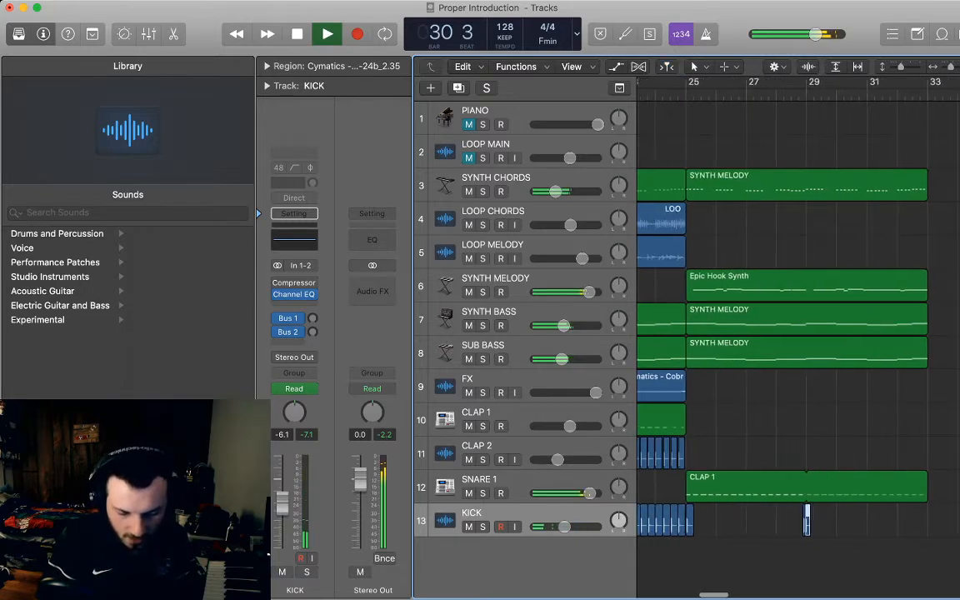
{"action": "scroll", "coordinate": [821, 521], "scroll_direction": "left", "scroll_amount": 4}
{"action": "scroll", "coordinate": [821, 521], "scroll_direction": "right", "scroll_amount": 2}
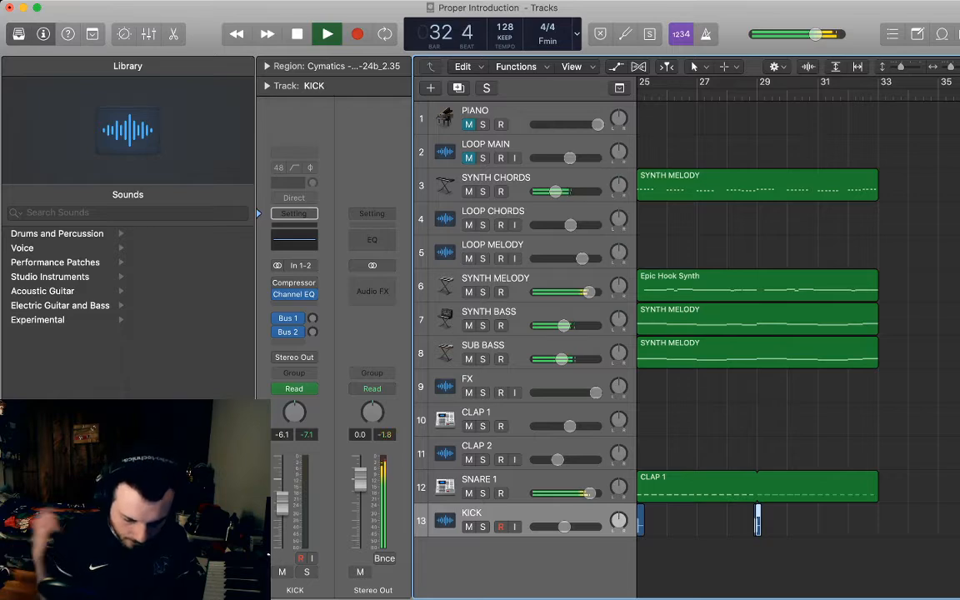
{"action": "key", "text": "space"}
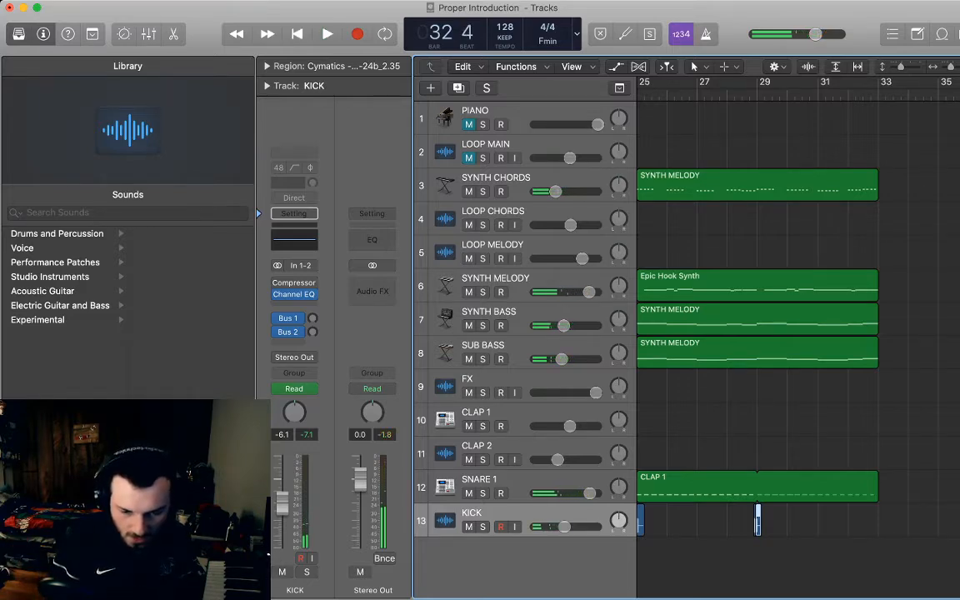
Shorten the SNARE 1 region to end at bar 32 and audition the drop from bar 25
{"action": "key", "text": "super+Left"}
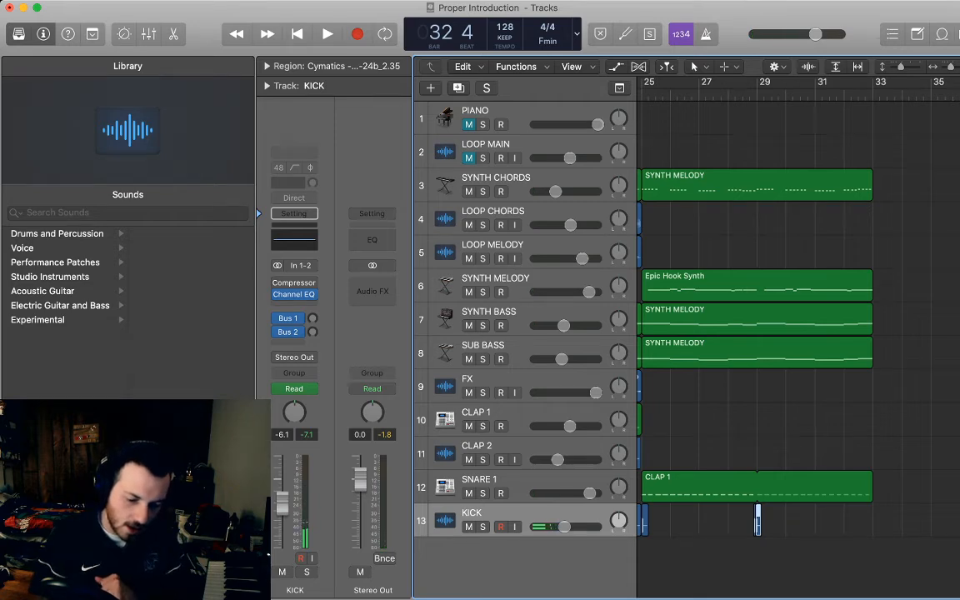
{"action": "left_click_drag", "start_coordinate": [871, 496], "coordinate": [844, 496]}
{"action": "left_click", "coordinate": [871, 500]}
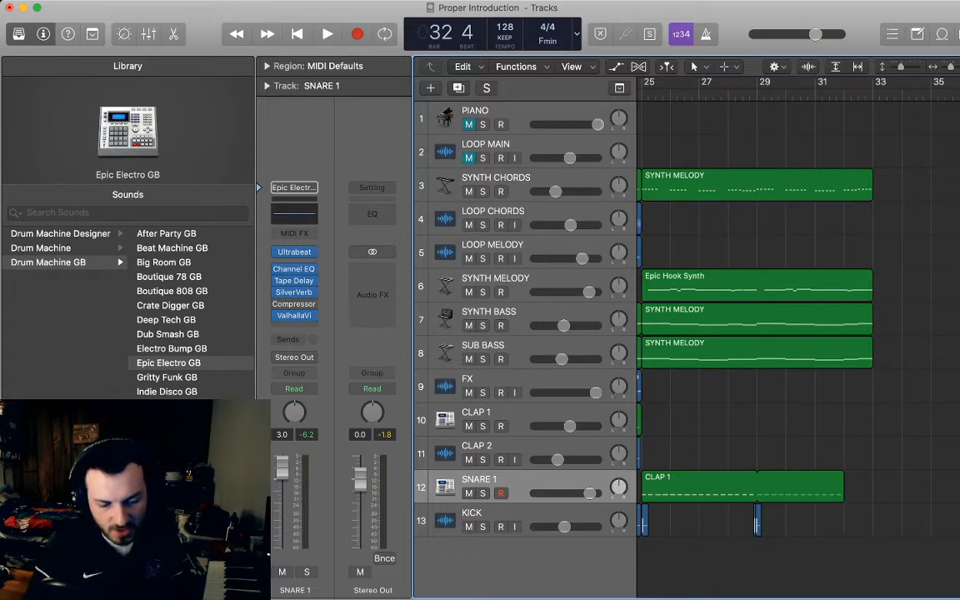
{"action": "key", "text": "Return"}
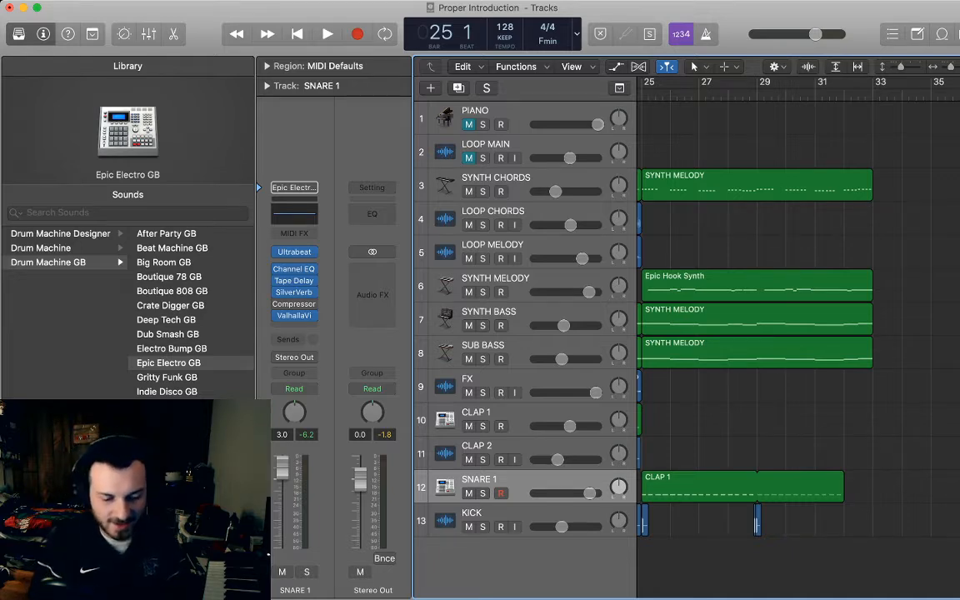
{"action": "key", "text": "space"}
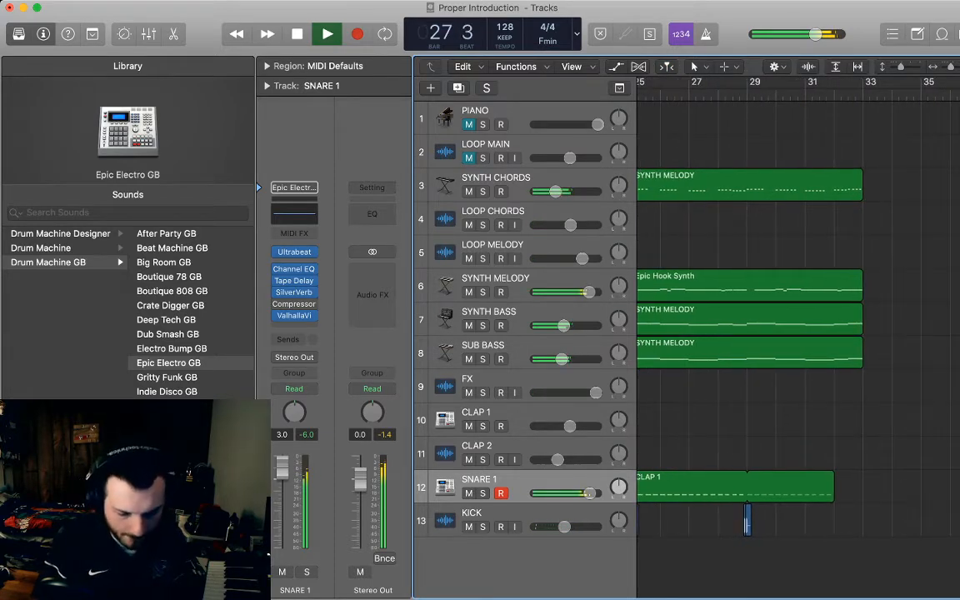
Try ending the SYNTH CHORDS drop region at bar 29, and extend it back to bar 33
{"action": "left_click_drag", "start_coordinate": [861, 194], "coordinate": [747, 194]}
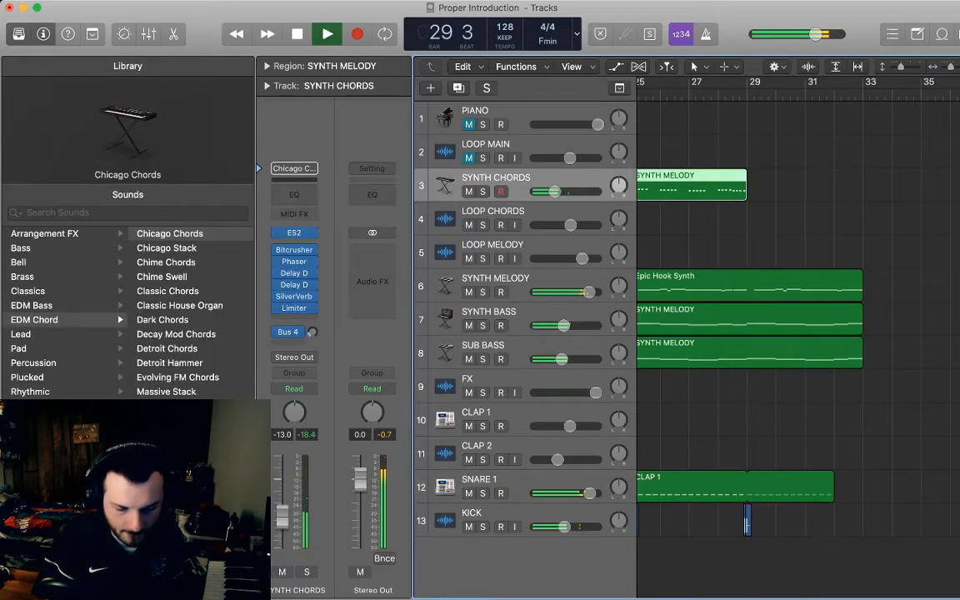
{"action": "key", "text": "space"}
{"action": "key", "text": "p"}
{"action": "left_click_drag", "start_coordinate": [746, 195], "coordinate": [863, 194]}
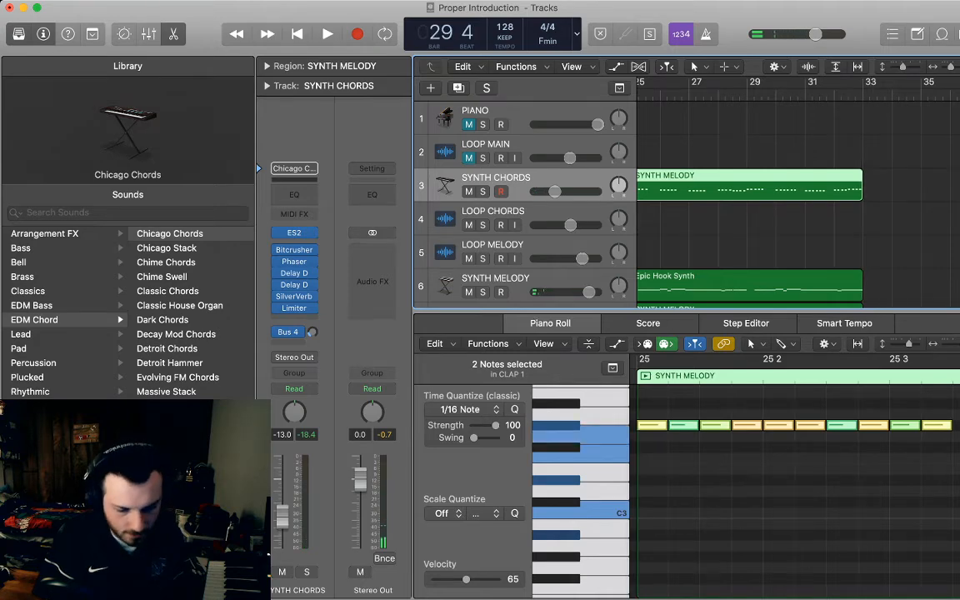
{"action": "key", "text": "p"}
{"action": "scroll", "coordinate": [796, 333], "scroll_direction": "left", "scroll_amount": 3}
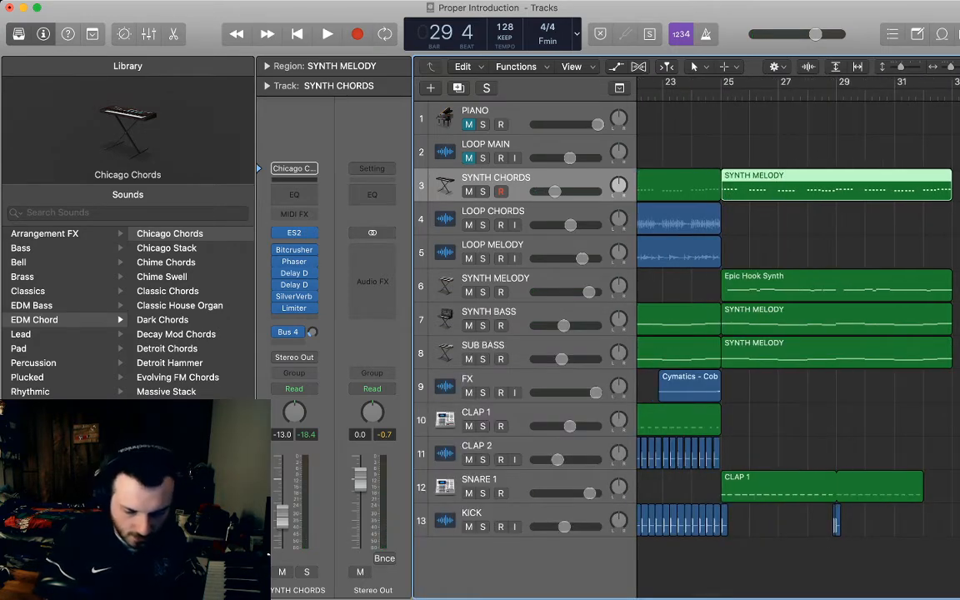
Mute the SYNTH CHORDS region that starts at bar 25 and audition the drop without it
{"action": "key", "text": "ctrl+m"}
{"action": "key", "text": "space"}
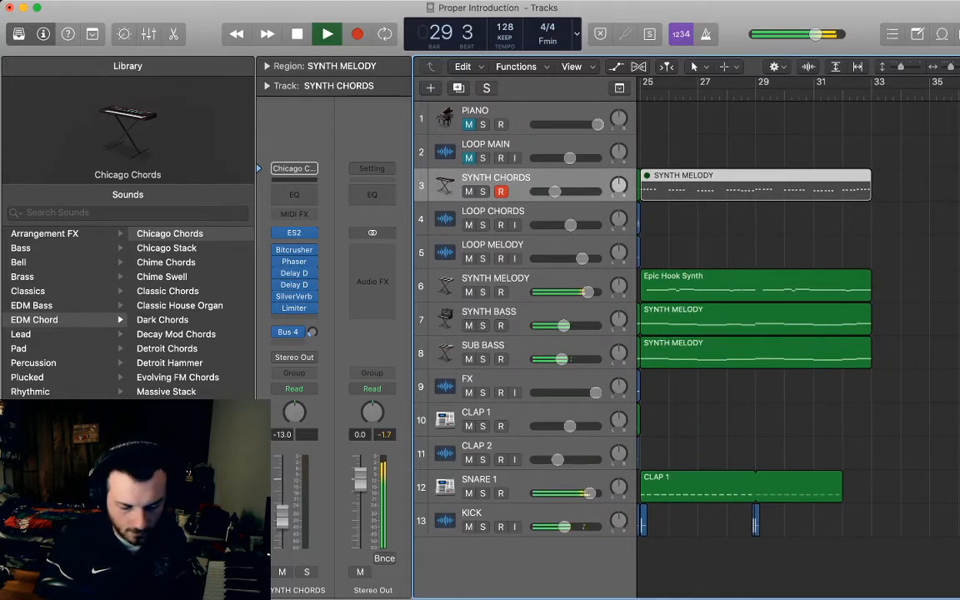
Show the track automation and raise the KICK track's volume automation at bar 29 to -4.3 dB
{"action": "key", "text": "a"}
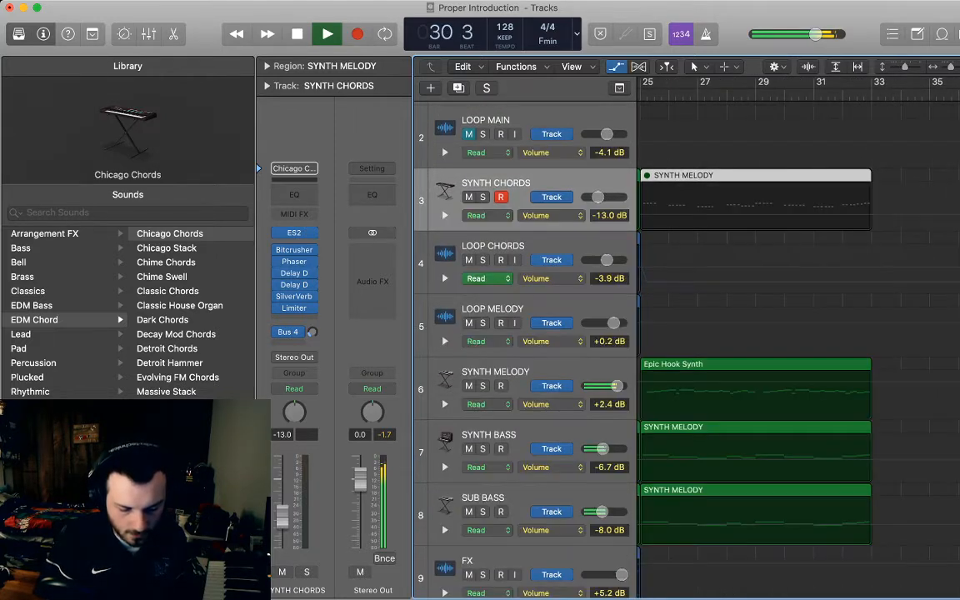
{"action": "scroll", "coordinate": [687, 334], "scroll_direction": "down", "scroll_amount": 10}
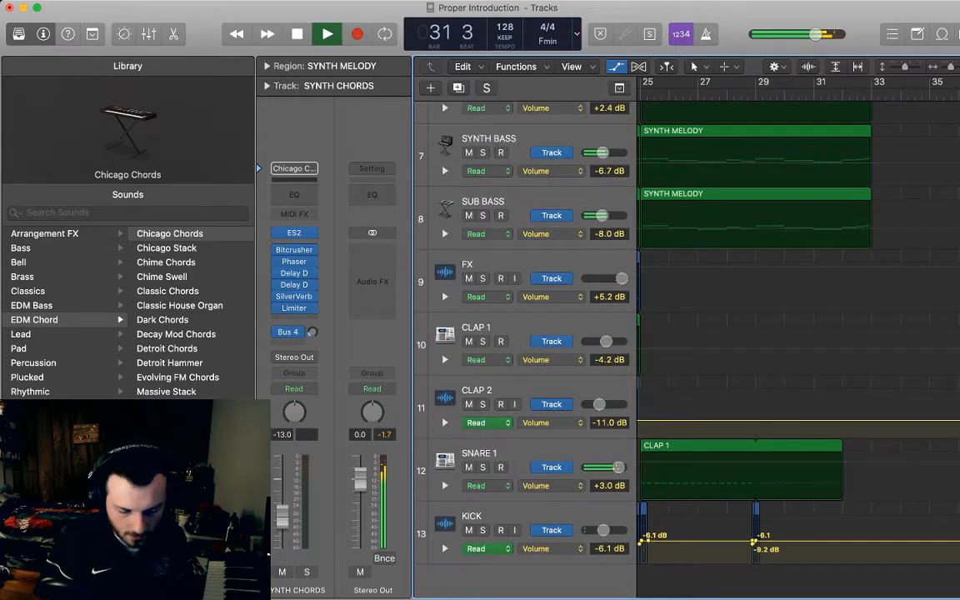
{"action": "left_click_drag", "start_coordinate": [755, 541], "coordinate": [754, 541]}
{"action": "key", "text": "space"}
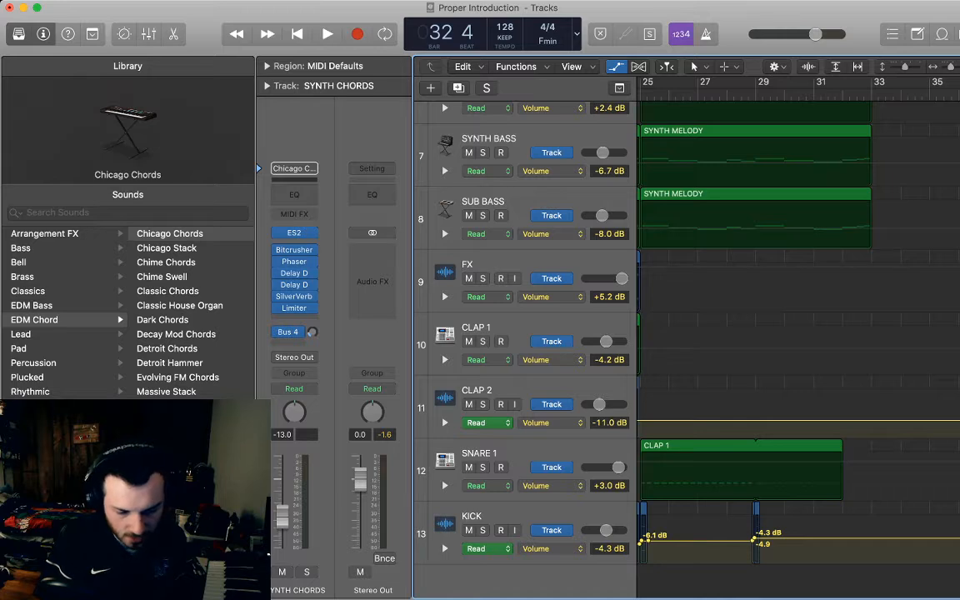
Hide the track automation and audition the end of the drop around bar 32
{"action": "key", "text": "a"}
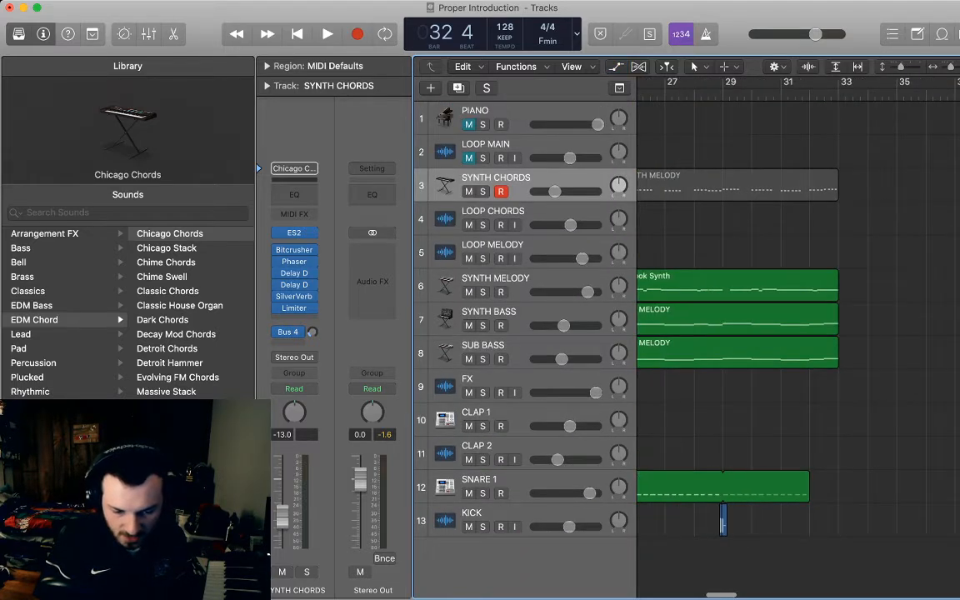
{"action": "key", "text": "space"}
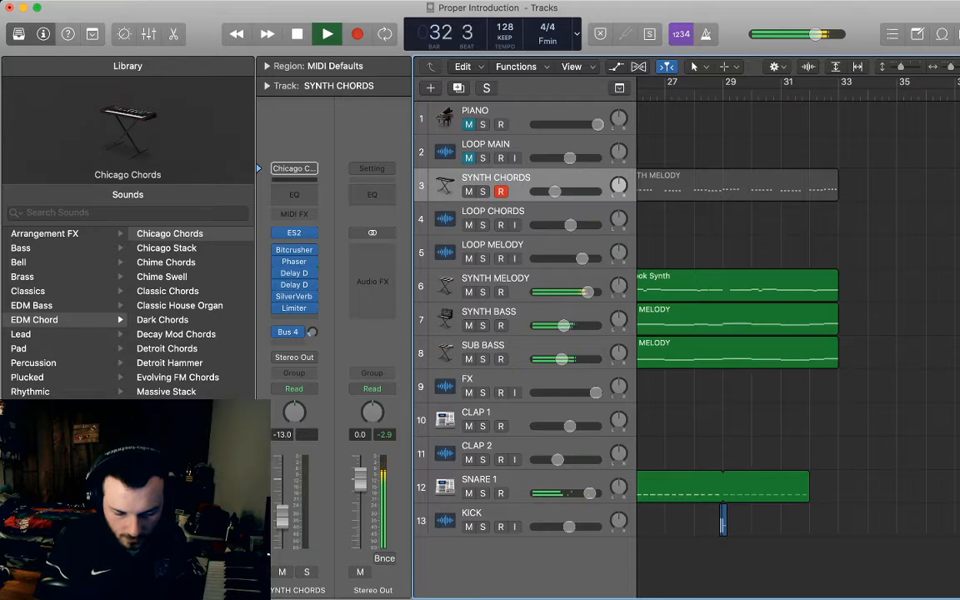
{"action": "key", "text": "space"}
Delete the last three notes, from bar 32 onward, in the SYNTH BASS drop region
{"action": "left_click_drag", "start_coordinate": [834, 401], "coordinate": [826, 323]}
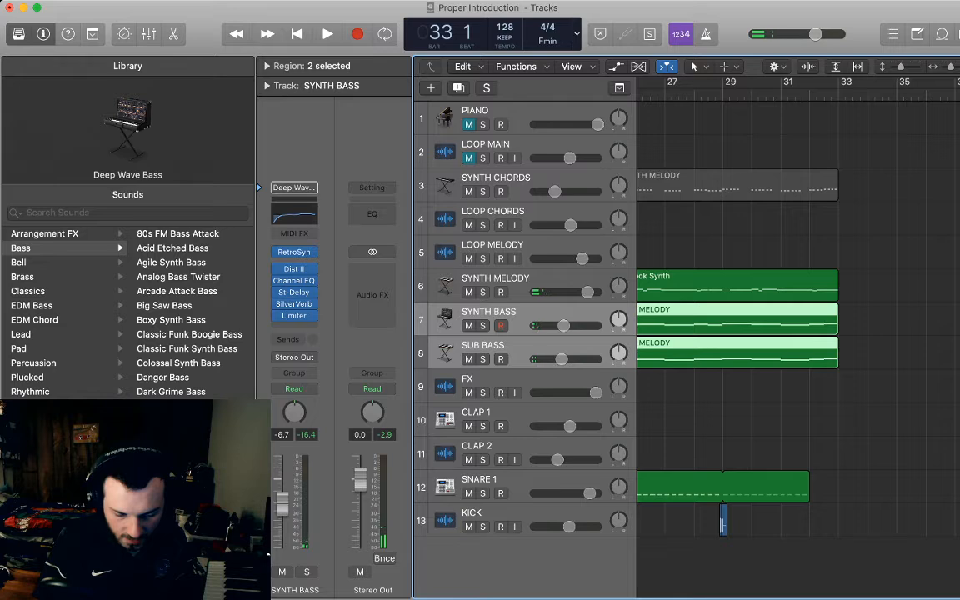
{"action": "left_click", "coordinate": [858, 323]}
{"action": "double_click", "coordinate": [813, 322]}
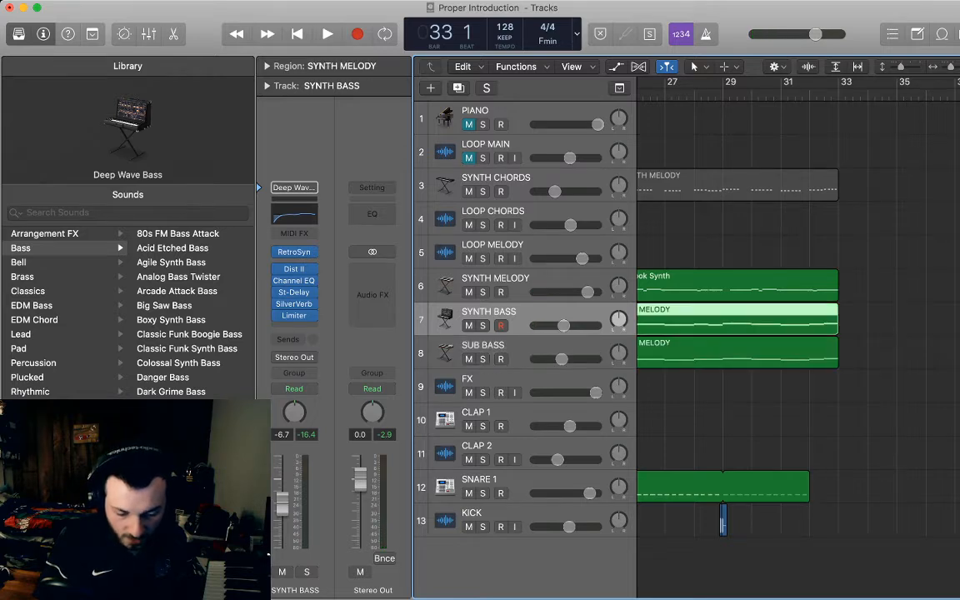
{"action": "scroll", "coordinate": [792, 483], "scroll_direction": "right", "scroll_amount": 18}
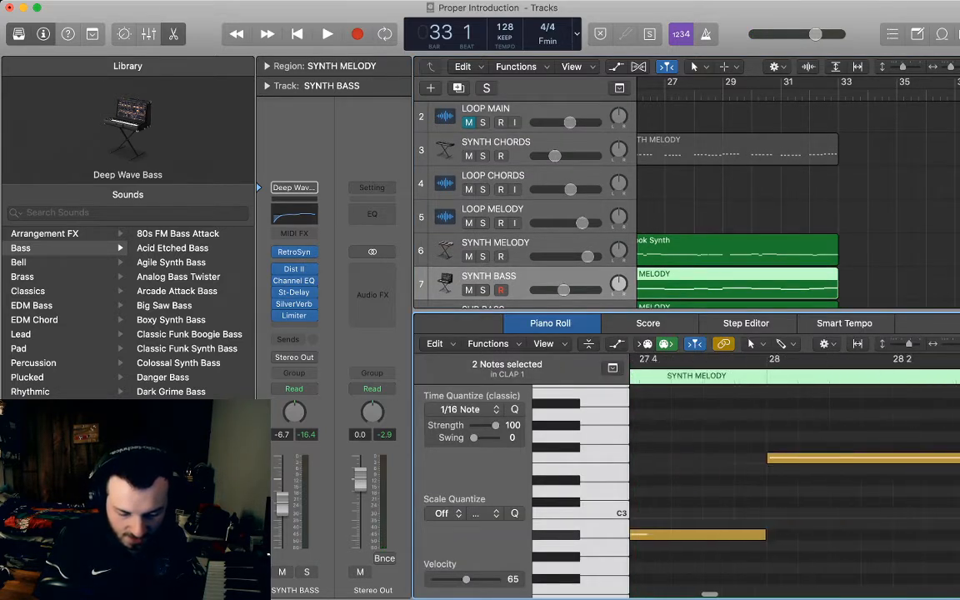
{"action": "scroll", "coordinate": [795, 483], "scroll_direction": "down", "scroll_amount": 10}
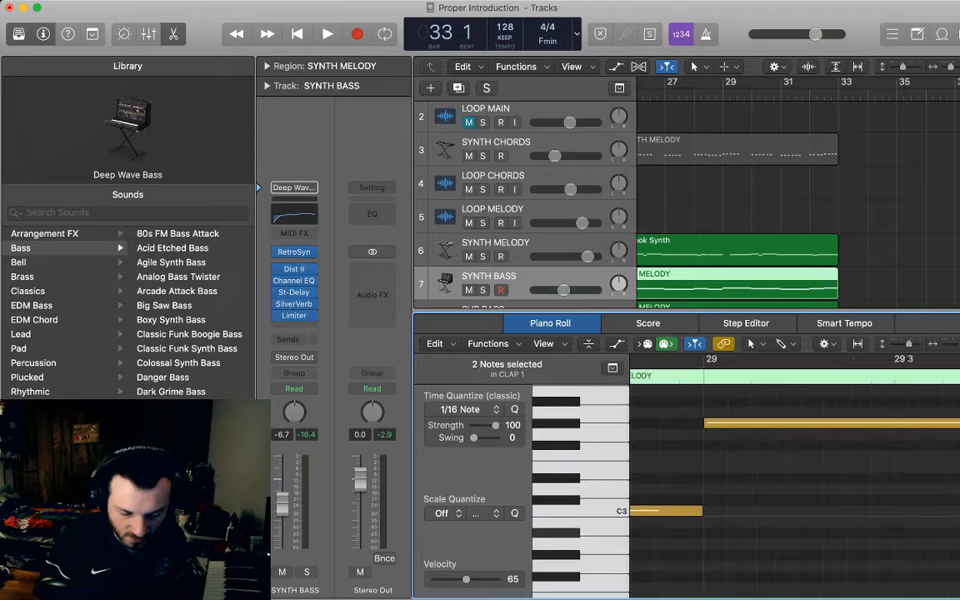
{"action": "scroll", "coordinate": [794, 484], "scroll_direction": "right", "scroll_amount": 5}
{"action": "scroll", "coordinate": [794, 484], "scroll_direction": "right", "scroll_amount": 2}
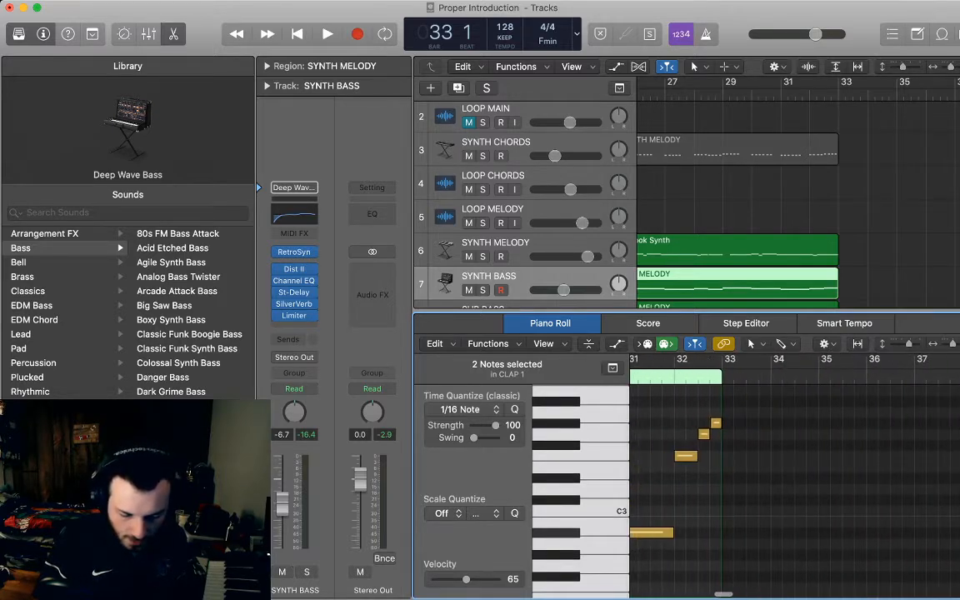
{"action": "left_click_drag", "start_coordinate": [795, 477], "coordinate": [759, 418]}
{"action": "key", "text": "Delete"}
Duplicate the SUB BASS drop region so the copy starts at bar 33
{"action": "scroll", "coordinate": [717, 217], "scroll_direction": "down", "scroll_amount": 3}
{"action": "left_click", "coordinate": [733, 262]}
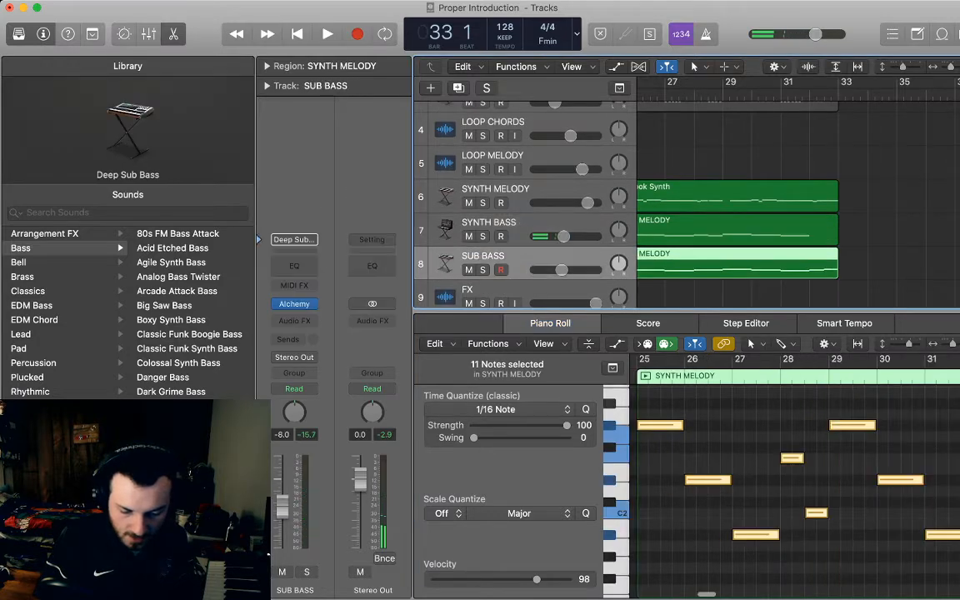
{"action": "scroll", "coordinate": [794, 483], "scroll_direction": "right", "scroll_amount": 5}
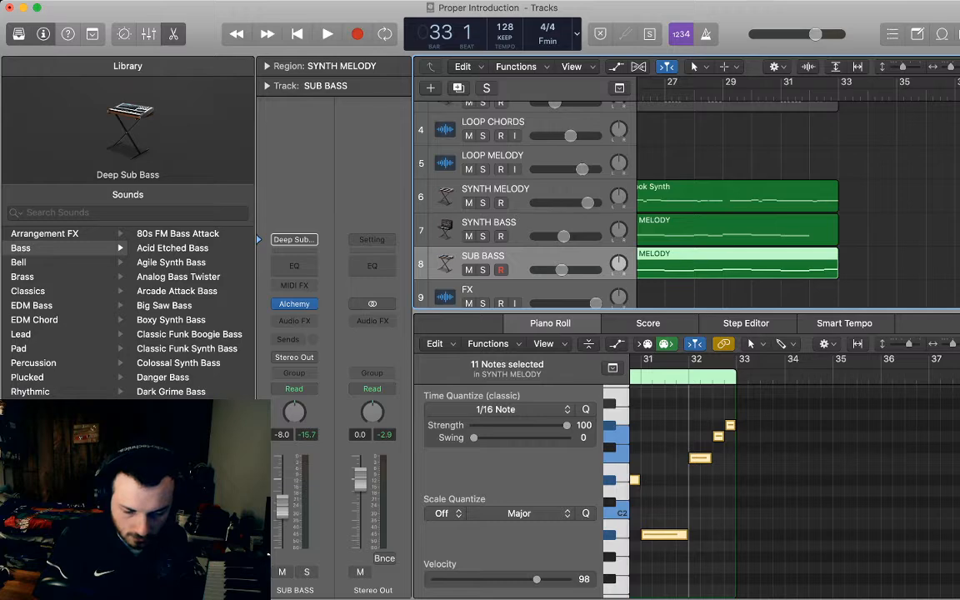
{"action": "key", "text": "super+v"}
{"action": "scroll", "coordinate": [733, 263], "scroll_direction": "left", "scroll_amount": 3}
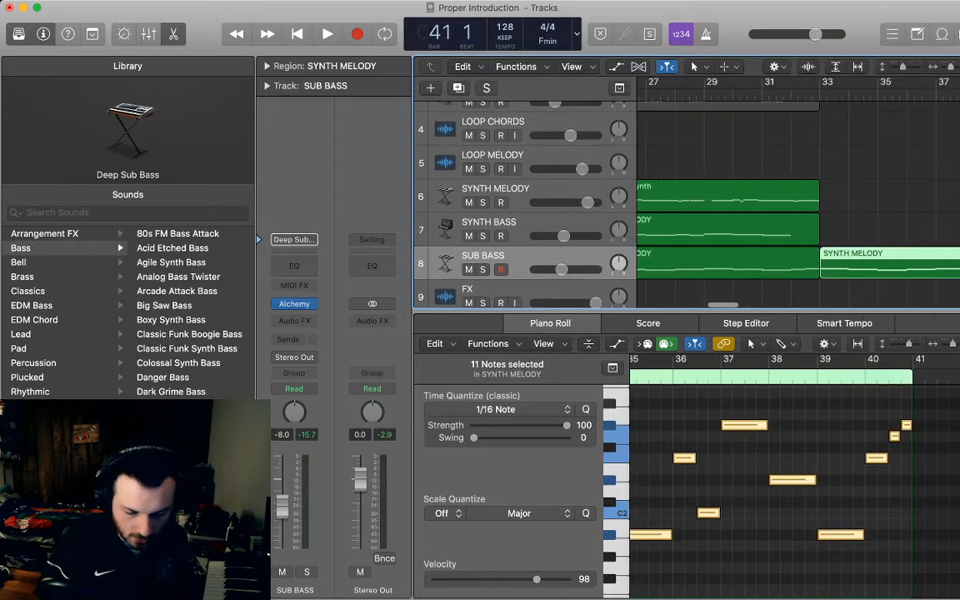
Delete the three bar 32 notes from the SUB BASS region that starts at bar 25 and close the piano roll
{"action": "left_click", "coordinate": [734, 262]}
{"action": "scroll", "coordinate": [792, 484], "scroll_direction": "right", "scroll_amount": 5}
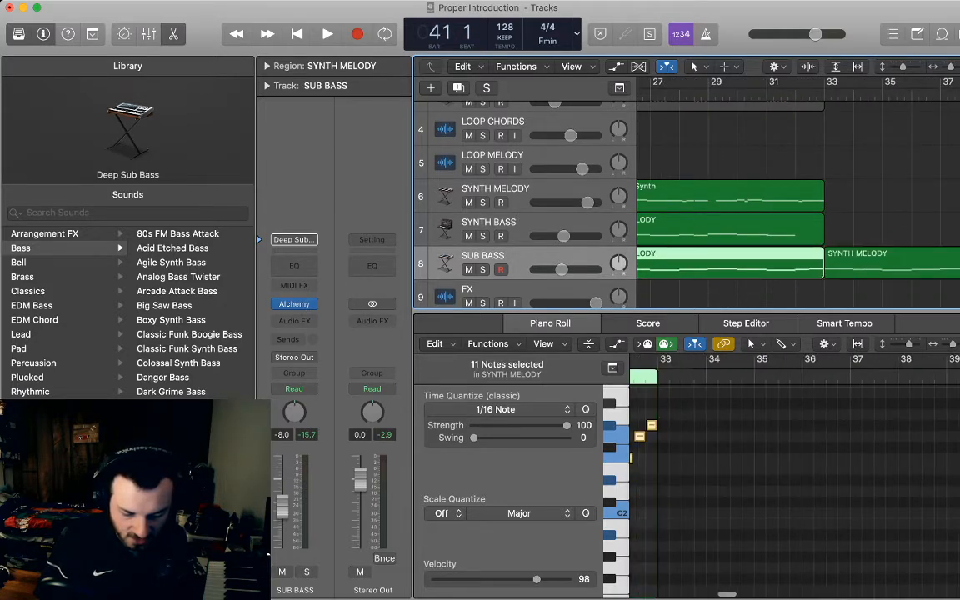
{"action": "left_click_drag", "start_coordinate": [690, 483], "coordinate": [732, 417]}
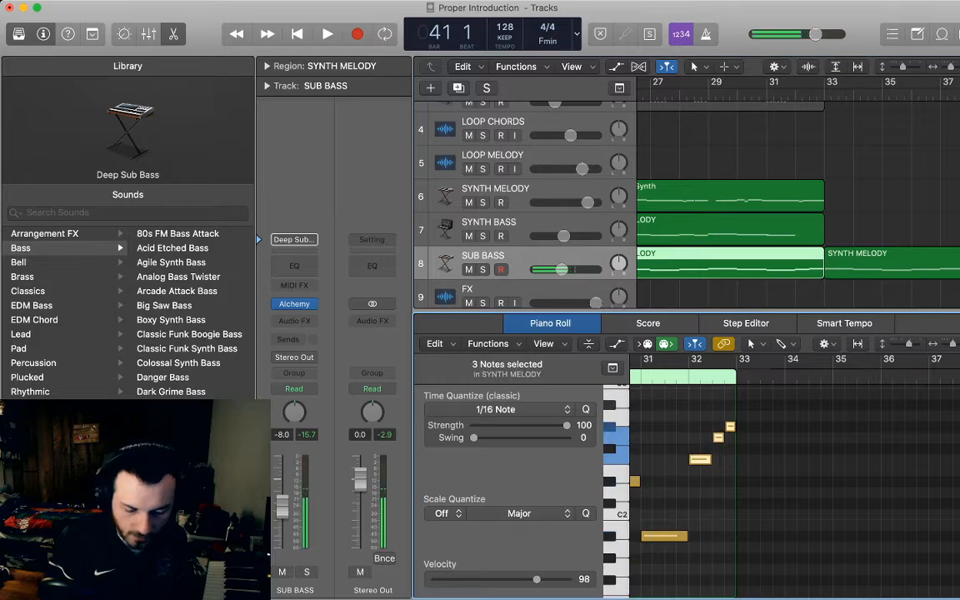
{"action": "key", "text": "Delete"}
{"action": "key", "text": "p"}
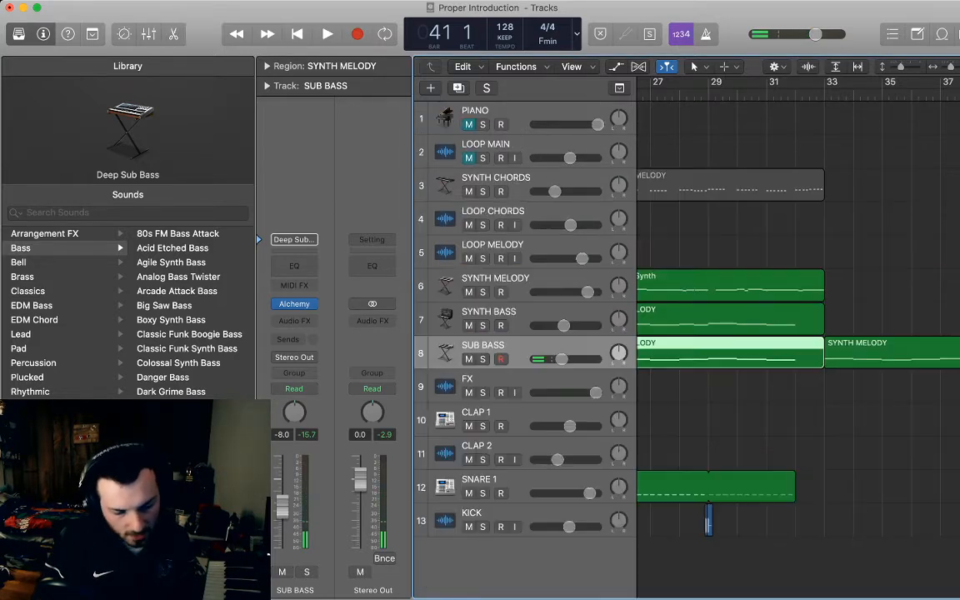
Shorten the SYNTH BASS and SUB BASS drop regions to end at bar 32 and return the playhead to bar 25
{"action": "left_click_drag", "start_coordinate": [798, 399], "coordinate": [795, 331]}
{"action": "scroll", "coordinate": [795, 330], "scroll_direction": "right", "scroll_amount": 5}
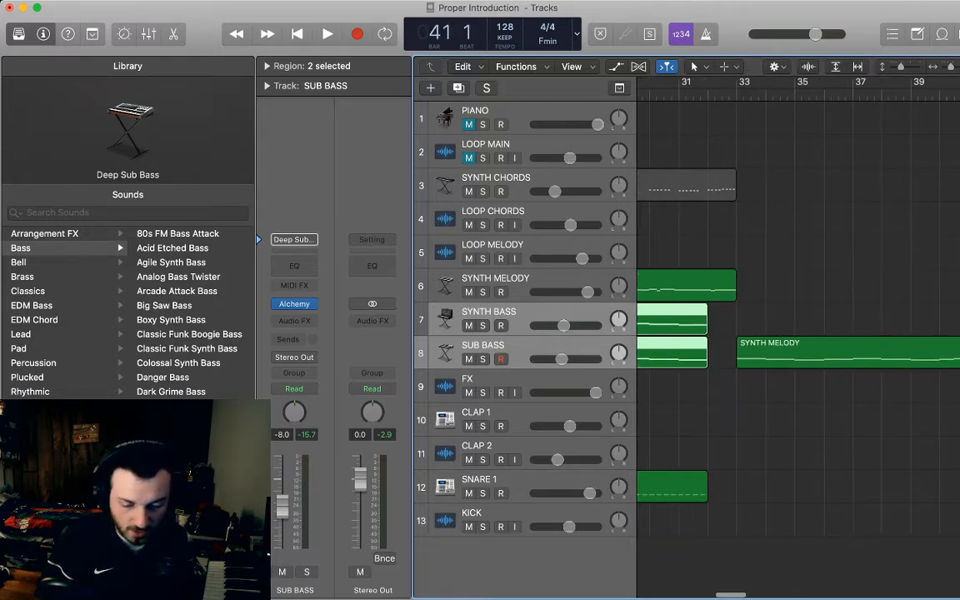
{"action": "scroll", "coordinate": [798, 334], "scroll_direction": "right", "scroll_amount": 2}
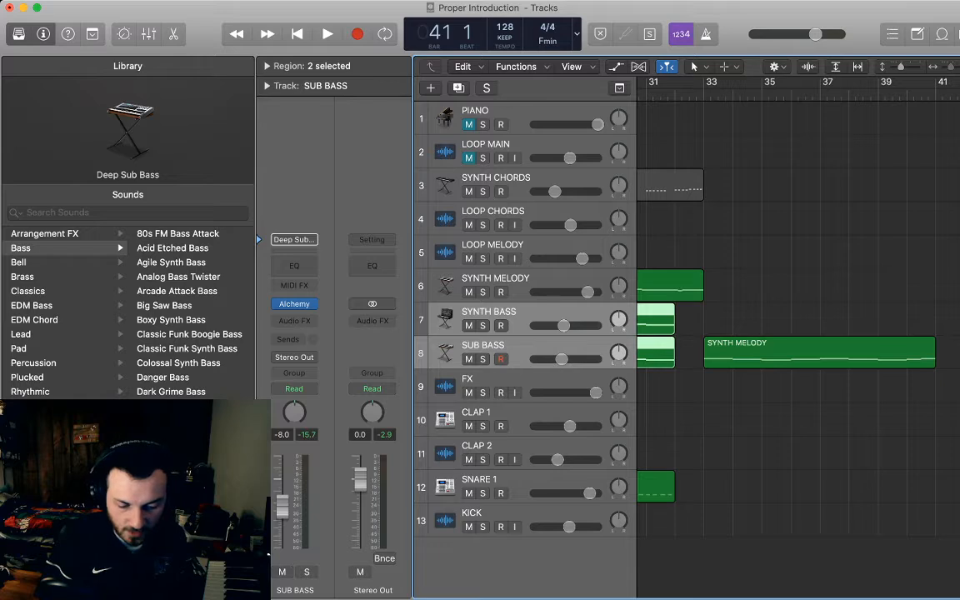
{"action": "key", "text": "super+Left"}
{"action": "key", "text": "super+Left"}
{"action": "scroll", "coordinate": [798, 333], "scroll_direction": "left", "scroll_amount": 6}
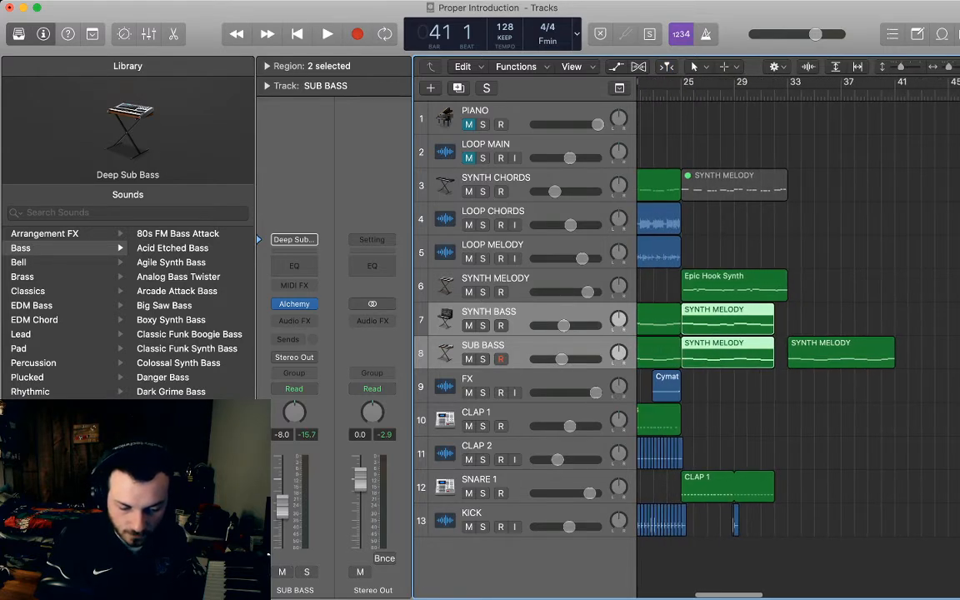
{"action": "key", "text": "shift+space"}
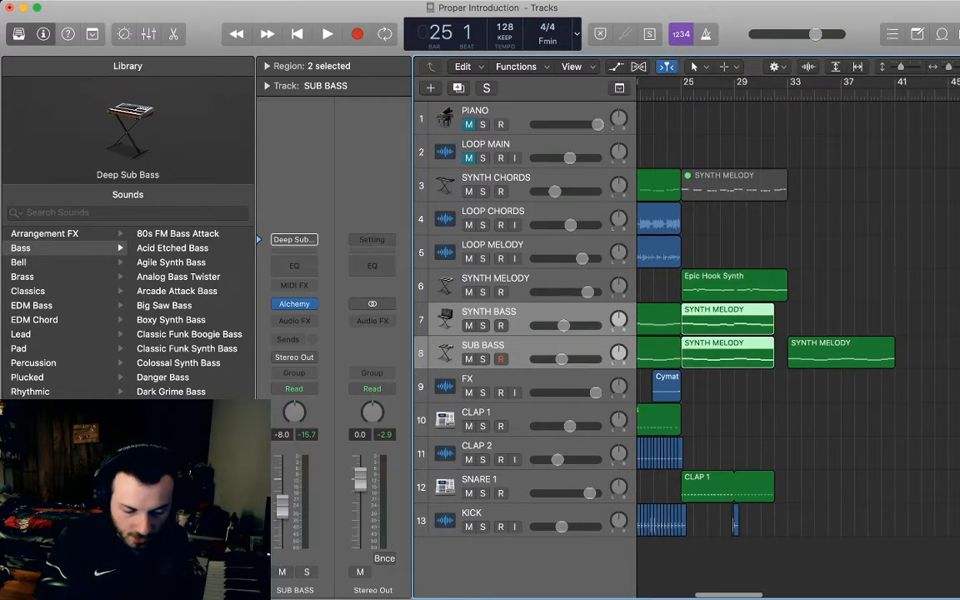
Insert the FF Pro-Q 3 equalizer on the SYNTH MELODY track and close its window
{"action": "left_click", "coordinate": [734, 284]}
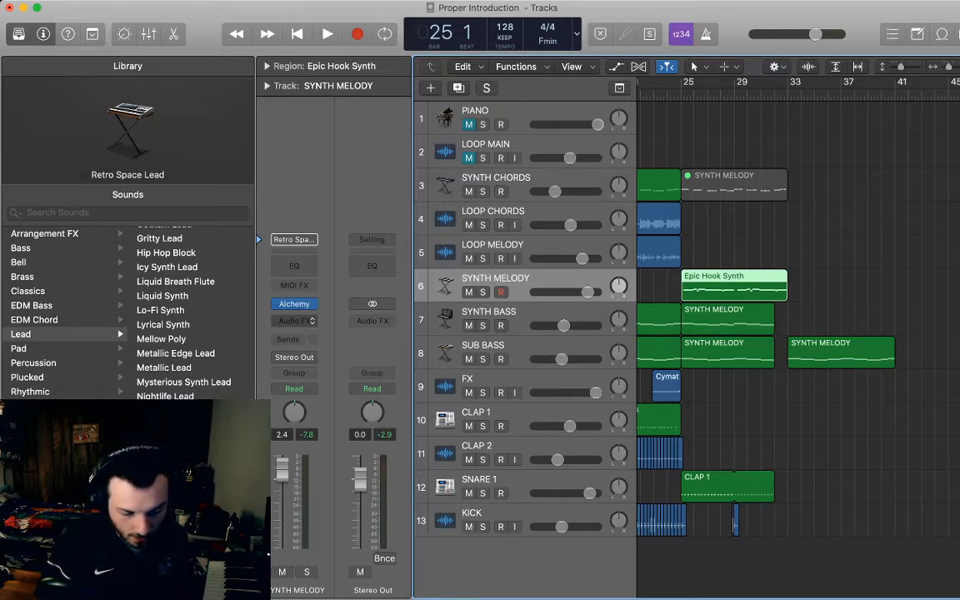
{"action": "left_click", "coordinate": [295, 321]}
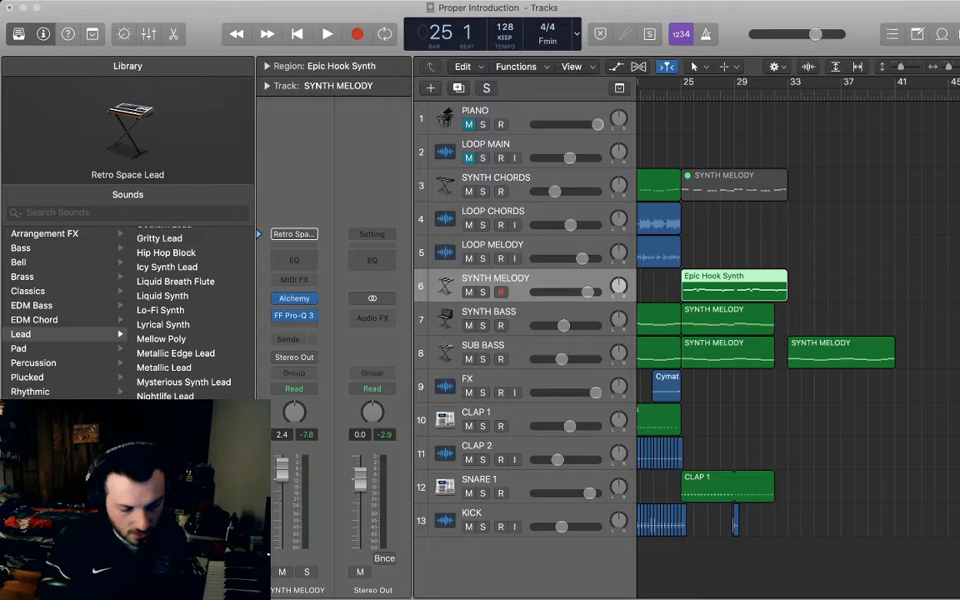
{"action": "key", "text": "super+w"}
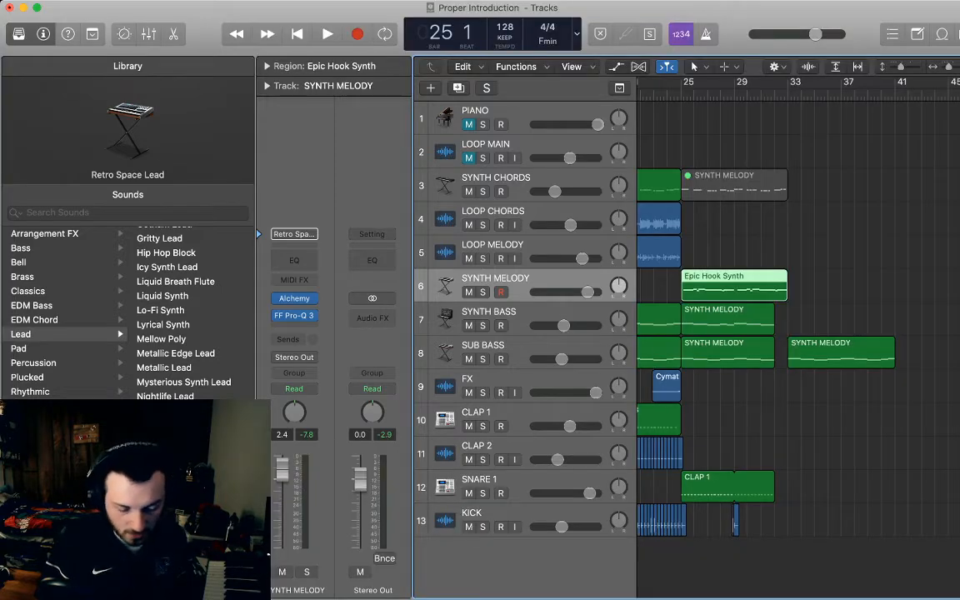
{"action": "left_click", "coordinate": [834, 285]}
While playing the drop, show the track automation and set the SYNTH MELODY lane to the EQ's Band 1 Freq at 96.069 Hz
{"action": "key", "text": "space"}
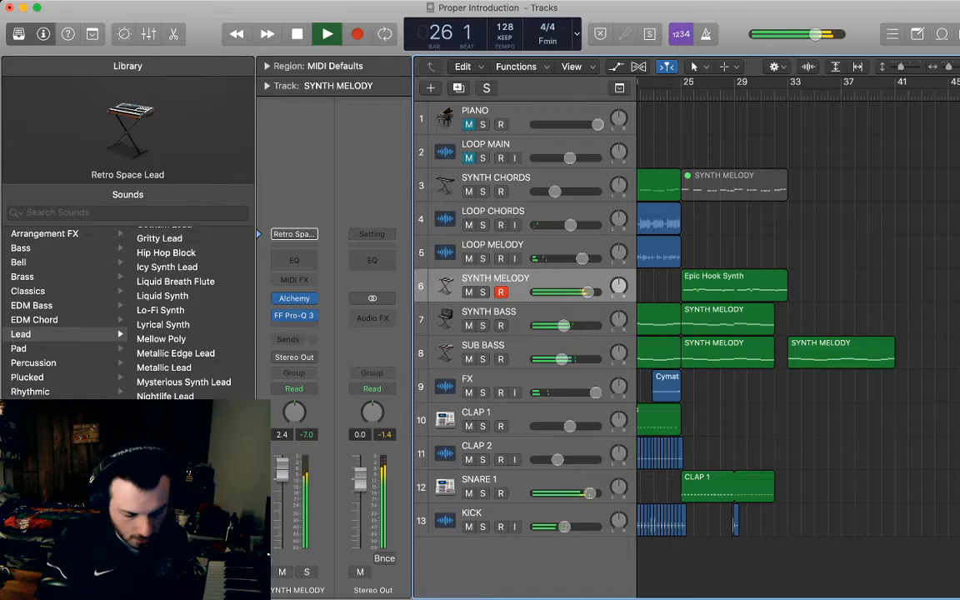
{"action": "left_click", "coordinate": [294, 316]}
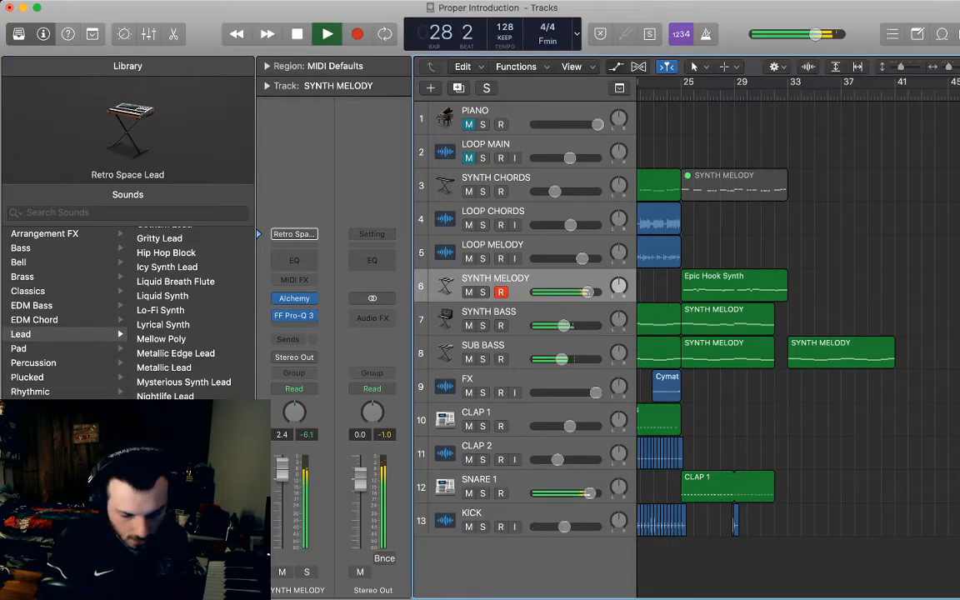
{"action": "key", "text": "a"}
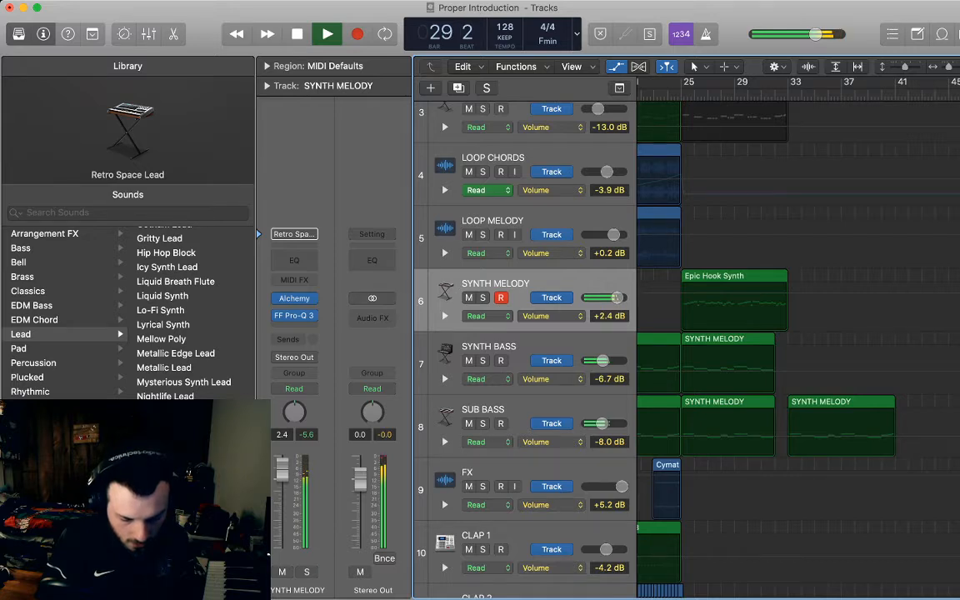
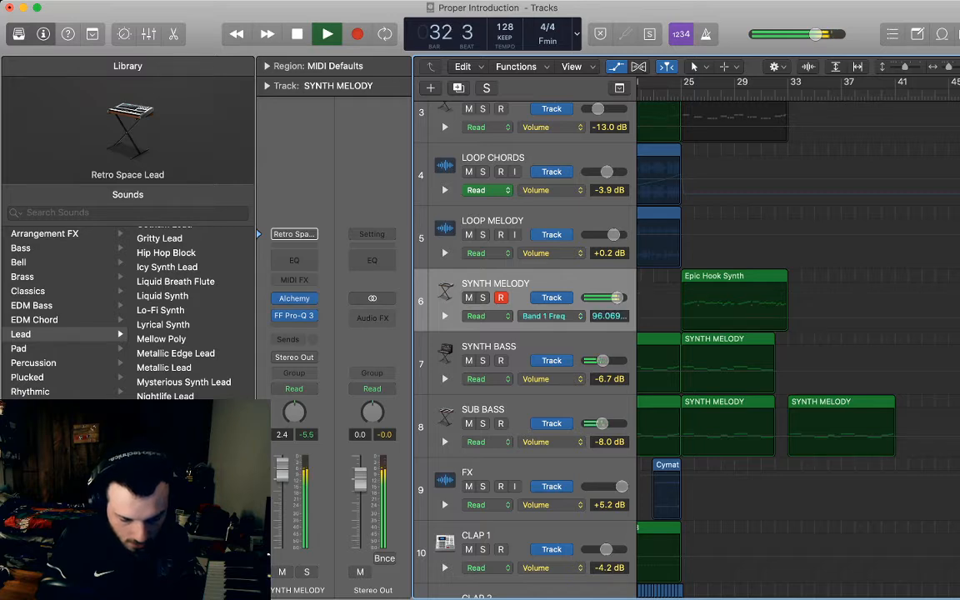
{"action": "key", "text": "space"}
Draw a Band 1 Freq automation ramp on SYNTH MELODY from 96.069 Hz at bar 25 to 1856.0 Hz near bar 32, dropping back to 96.069 Hz
{"action": "scroll", "coordinate": [788, 333], "scroll_direction": "up", "scroll_amount": 5}
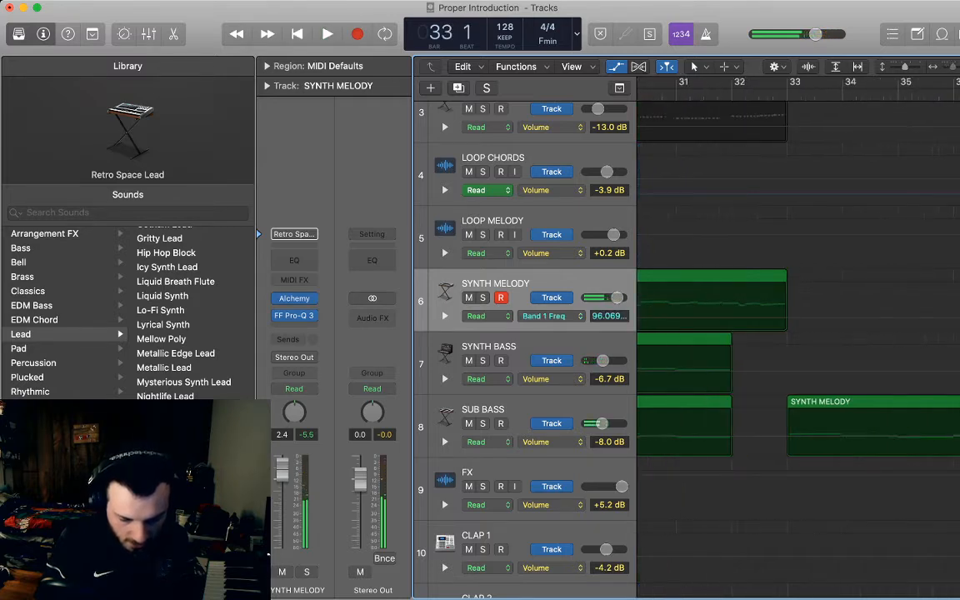
{"action": "scroll", "coordinate": [788, 334], "scroll_direction": "left", "scroll_amount": 5}
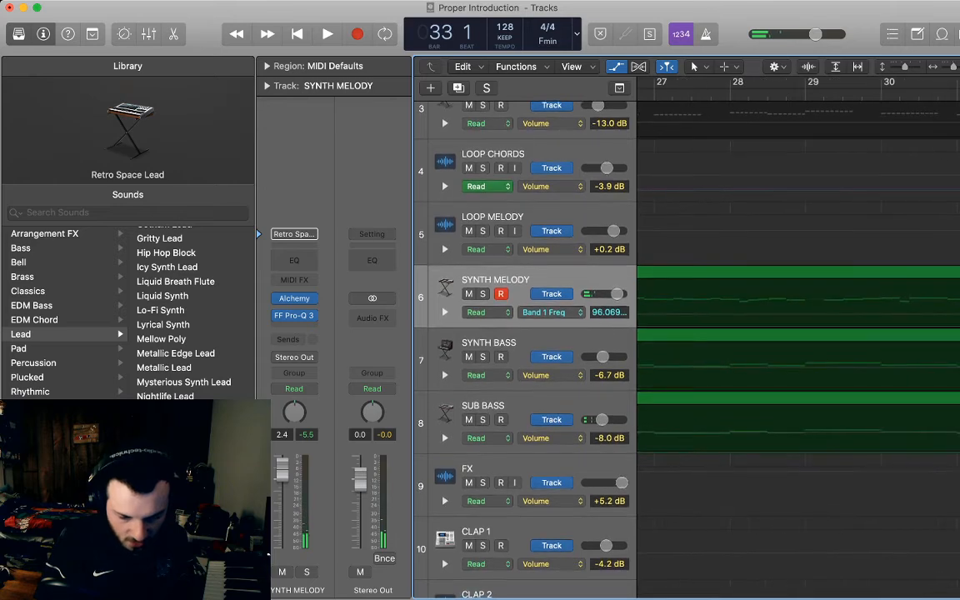
{"action": "scroll", "coordinate": [799, 333], "scroll_direction": "down", "scroll_amount": 5}
{"action": "scroll", "coordinate": [799, 334], "scroll_direction": "right", "scroll_amount": 5}
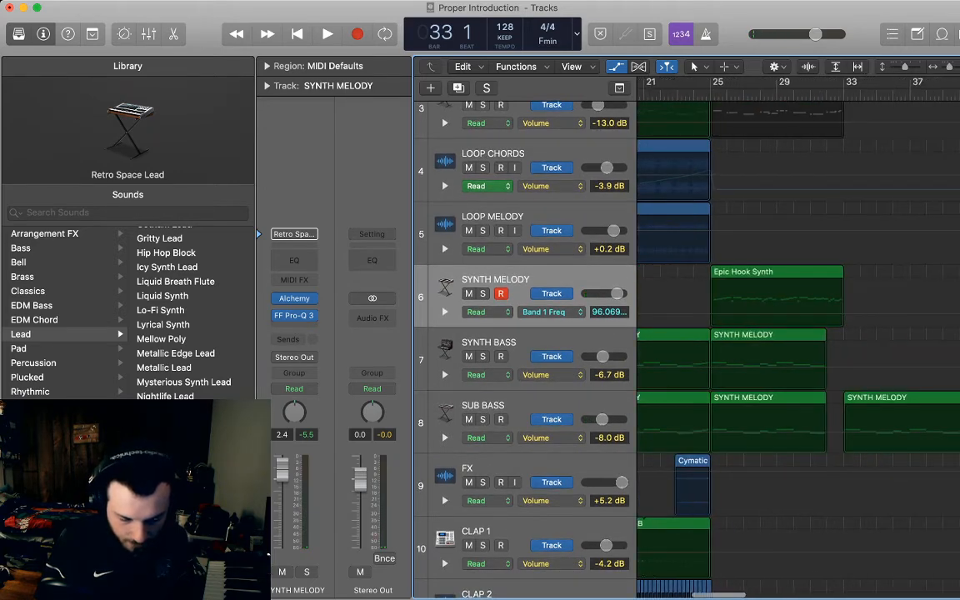
{"action": "left_click", "coordinate": [716, 314]}
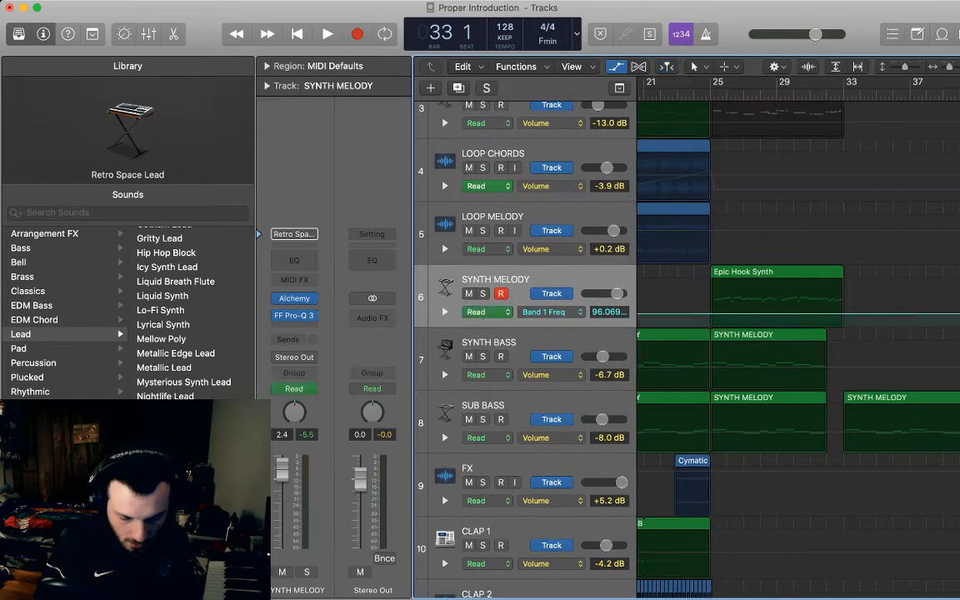
{"action": "left_click", "coordinate": [717, 313]}
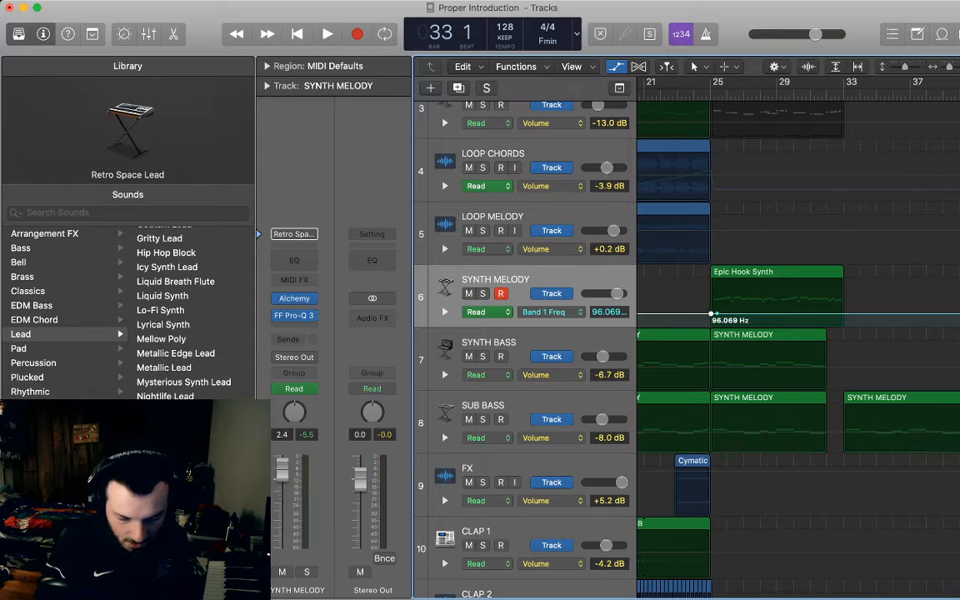
{"action": "left_click", "coordinate": [826, 313]}
{"action": "left_click", "coordinate": [824, 313]}
{"action": "left_click_drag", "start_coordinate": [824, 313], "coordinate": [823, 298]}
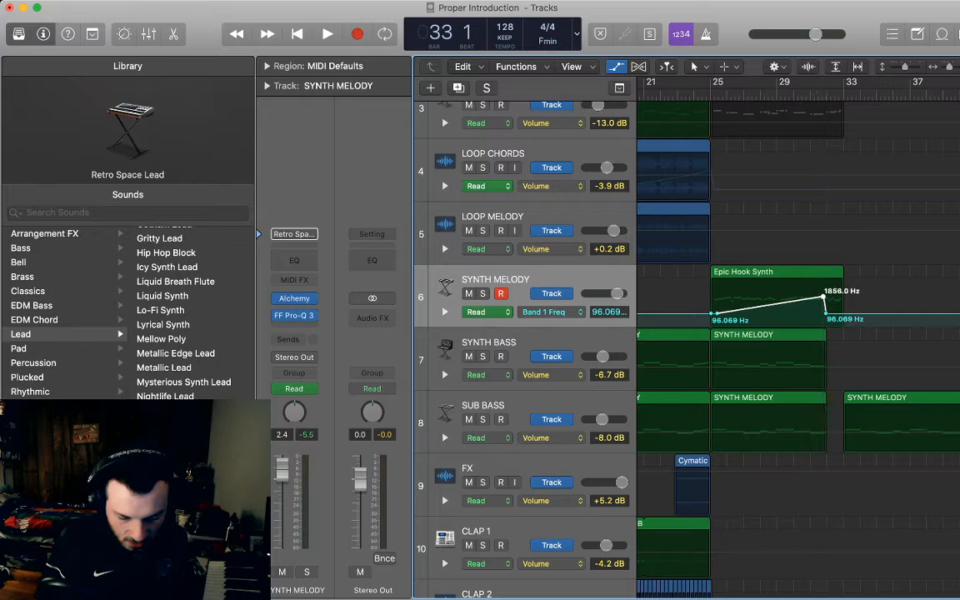
Add a 248.83 Hz point to the Band 1 Freq ramp near bar 29 and audition the filter sweep
{"action": "left_click", "coordinate": [779, 311]}
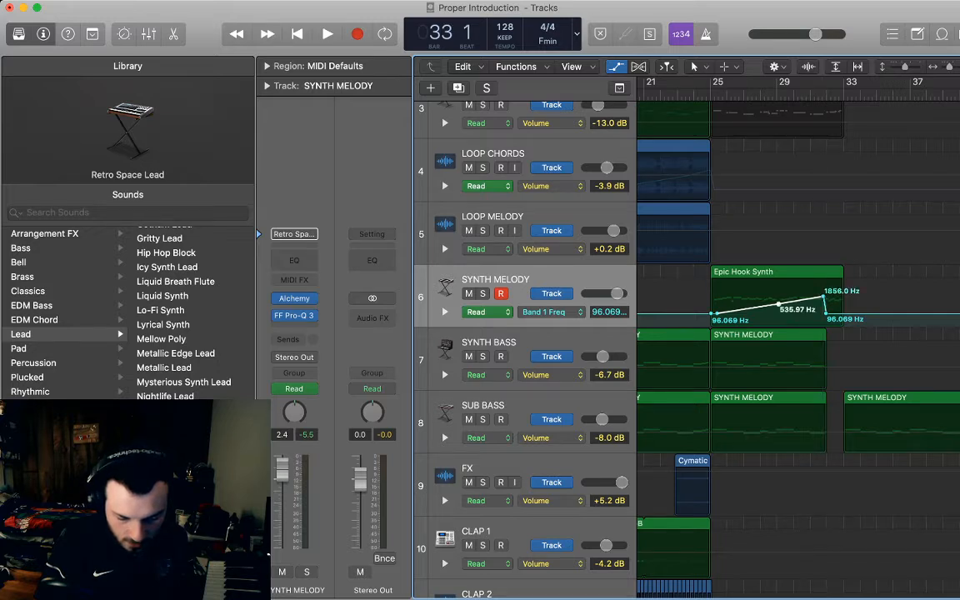
{"action": "key", "text": "space"}
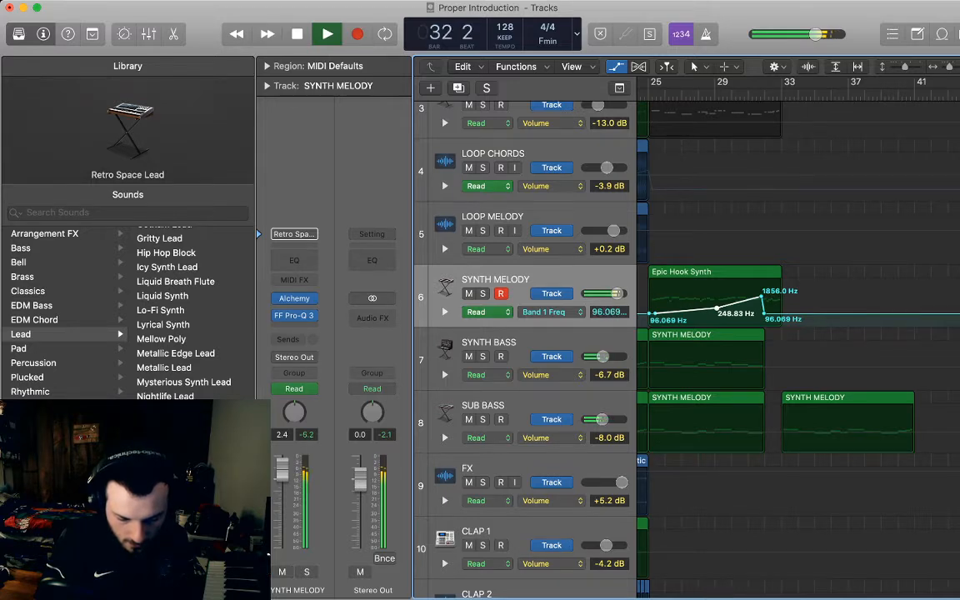
{"action": "key", "text": "space"}
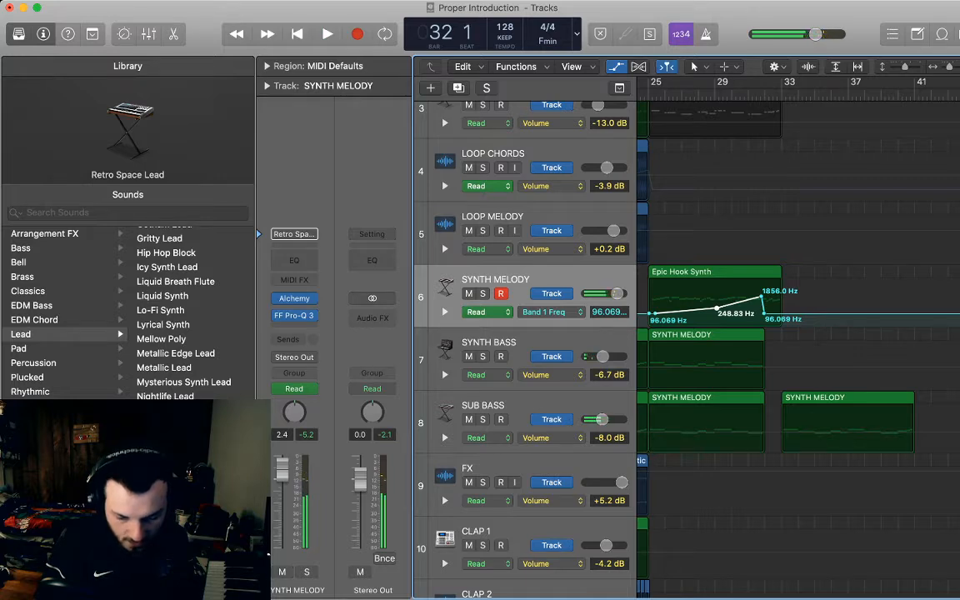
Move the peak of the SYNTH MELODY Band 1 Freq ramp to bar 32 and raise it to about 4460.5 Hz
{"action": "scroll", "coordinate": [762, 298], "scroll_direction": "up", "scroll_amount": 10}
{"action": "left_click_drag", "start_coordinate": [740, 297], "coordinate": [767, 297]}
{"action": "scroll", "coordinate": [799, 350], "scroll_direction": "left", "scroll_amount": 4}
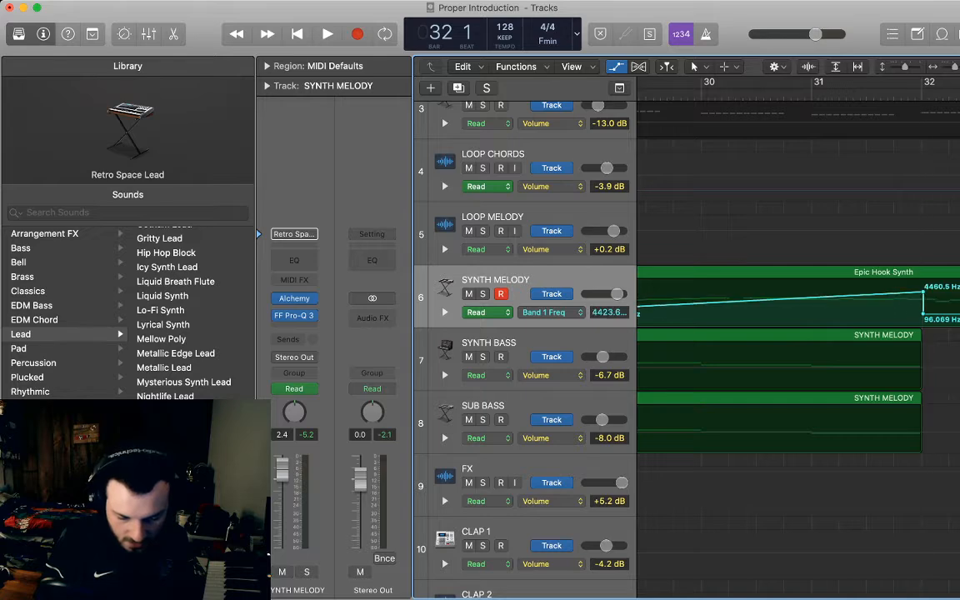
{"action": "scroll", "coordinate": [799, 350], "scroll_direction": "left", "scroll_amount": 3}
{"action": "left_click_drag", "start_coordinate": [883, 299], "coordinate": [884, 304]}
{"action": "scroll", "coordinate": [798, 350], "scroll_direction": "left", "scroll_amount": 6}
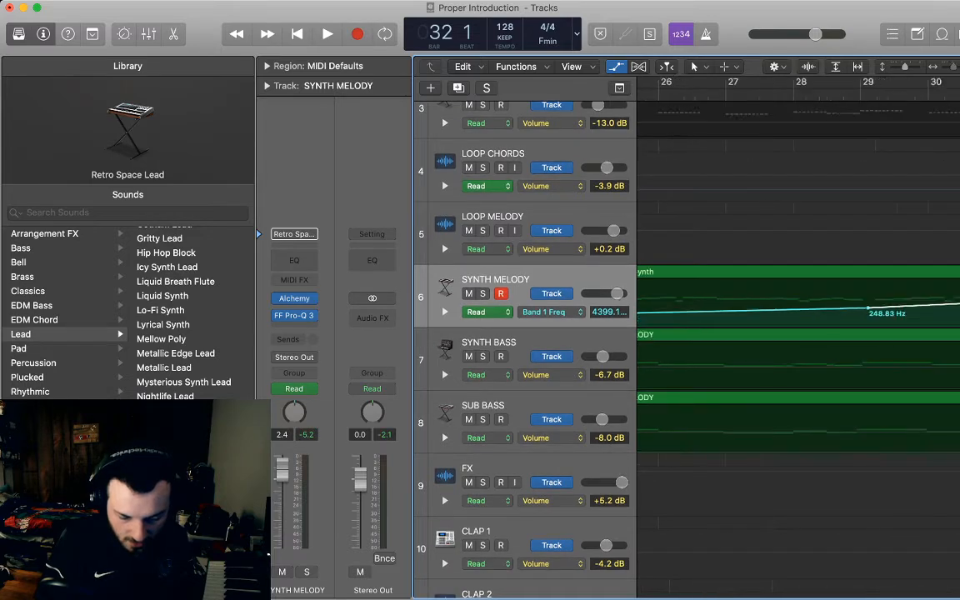
Lower the Band 1 Freq automation point near bar 29 on SYNTH MELODY to 143.81 Hz and audition the reshaped sweep
{"action": "scroll", "coordinate": [824, 334], "scroll_direction": "down", "scroll_amount": 5}
{"action": "left_click_drag", "start_coordinate": [880, 307], "coordinate": [880, 311]}
{"action": "key", "text": "space"}
{"action": "scroll", "coordinate": [880, 312], "scroll_direction": "right", "scroll_amount": 7}
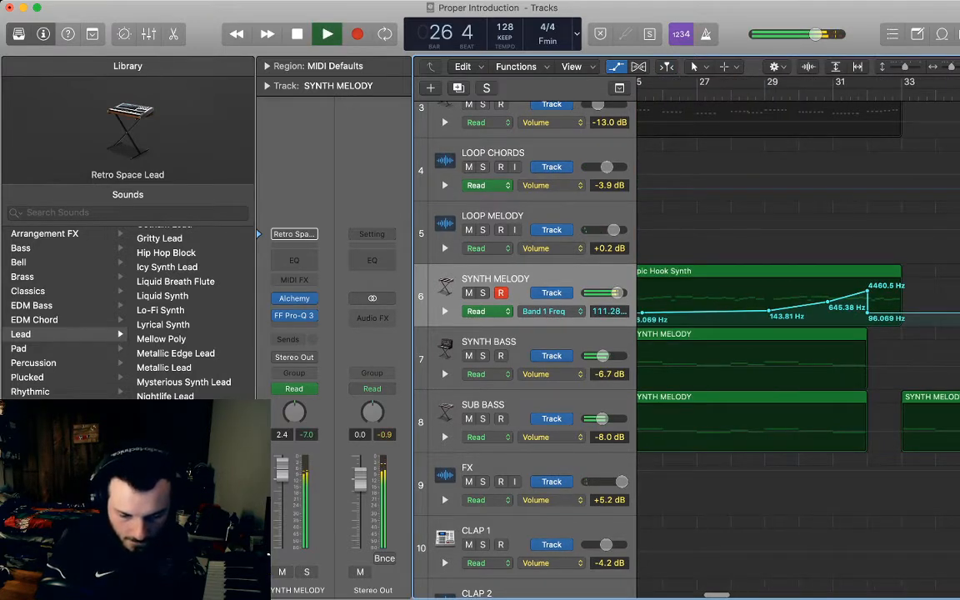
{"action": "key", "text": "super+Left"}
{"action": "key", "text": "super+Left"}
{"action": "key", "text": "super+Left"}
{"action": "scroll", "coordinate": [799, 334], "scroll_direction": "right", "scroll_amount": 1}
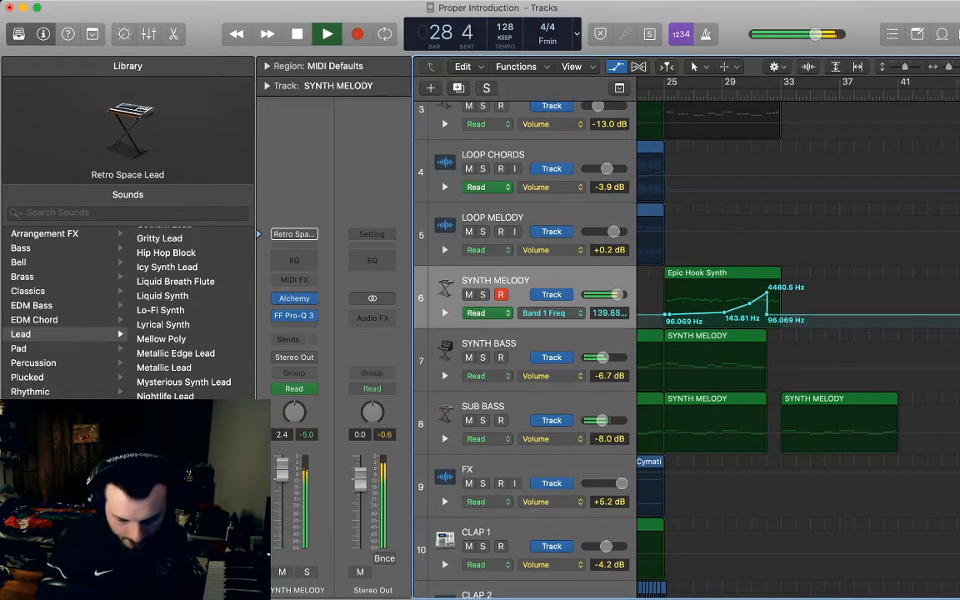
{"action": "scroll", "coordinate": [799, 333], "scroll_direction": "down", "scroll_amount": 5}
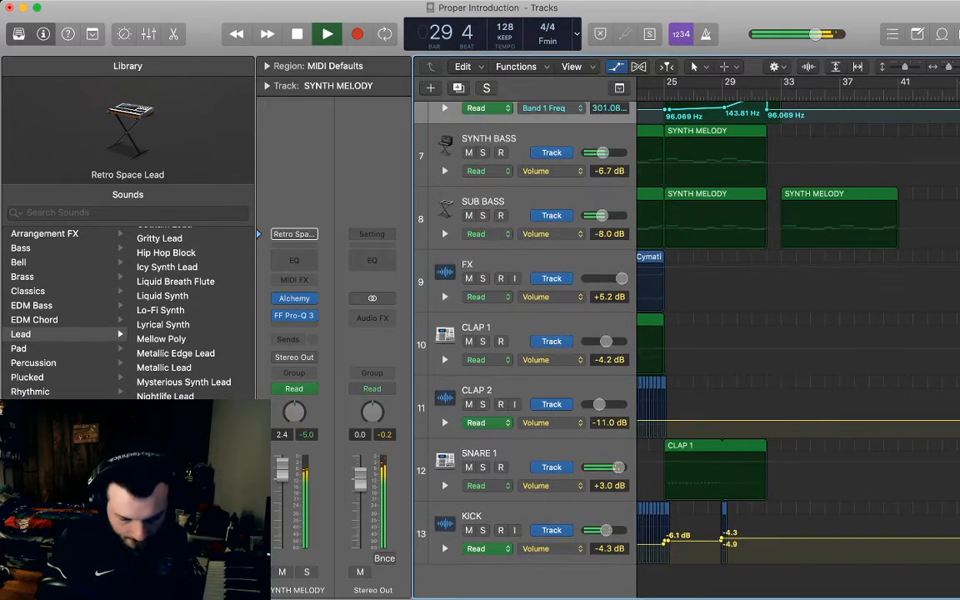
Hide the track automation and play the drop on to the end of bar 32
{"action": "key", "text": "a"}
{"action": "key", "text": "super+Right"}
{"action": "key", "text": "super+Right"}
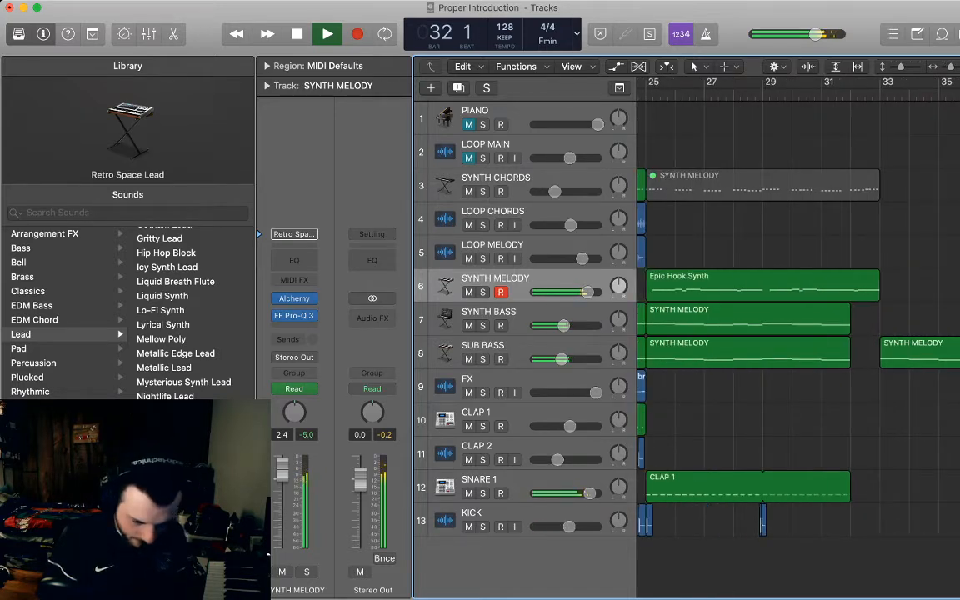
{"action": "key", "text": "space"}
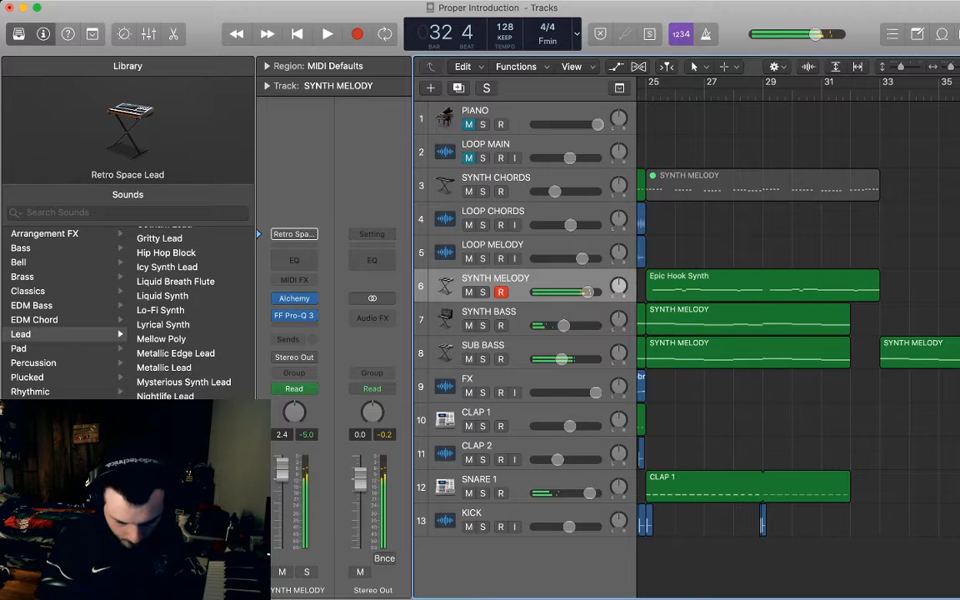
Copy the two KICK regions at bar 29 and paste them directly after the originals
{"action": "left_click_drag", "start_coordinate": [779, 546], "coordinate": [754, 519]}
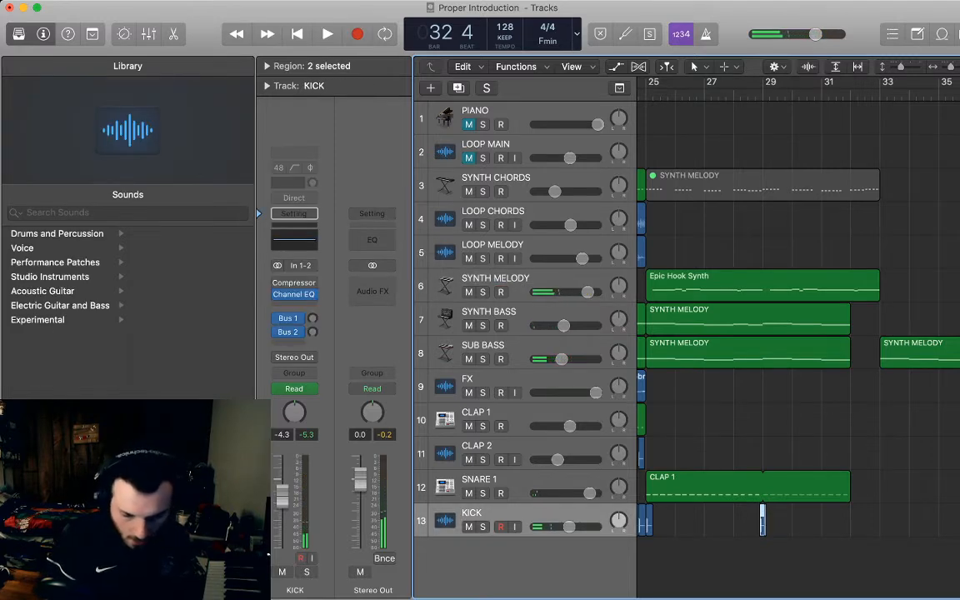
{"action": "key", "text": "space"}
{"action": "left_click", "coordinate": [783, 552]}
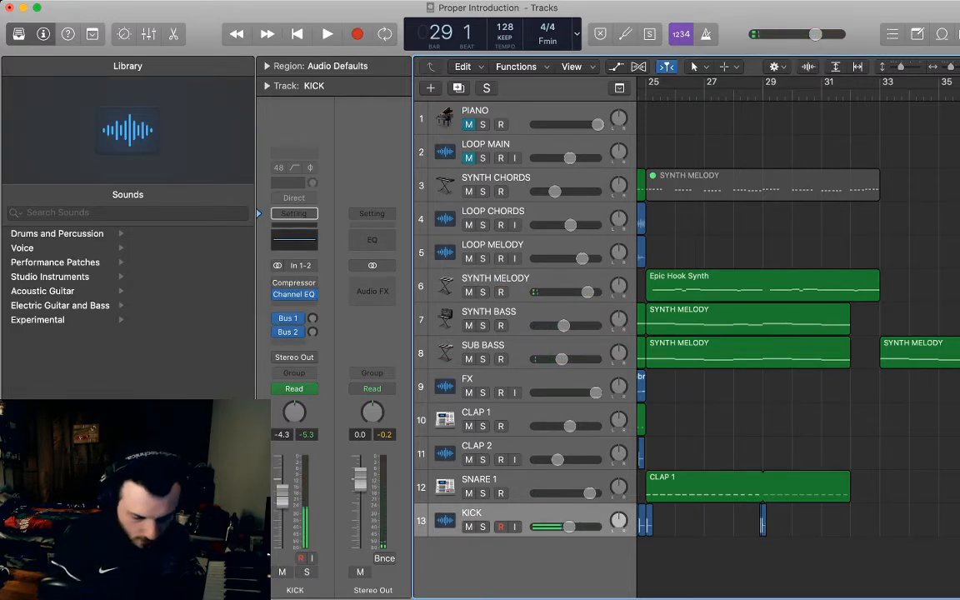
{"action": "key", "text": "super+v"}
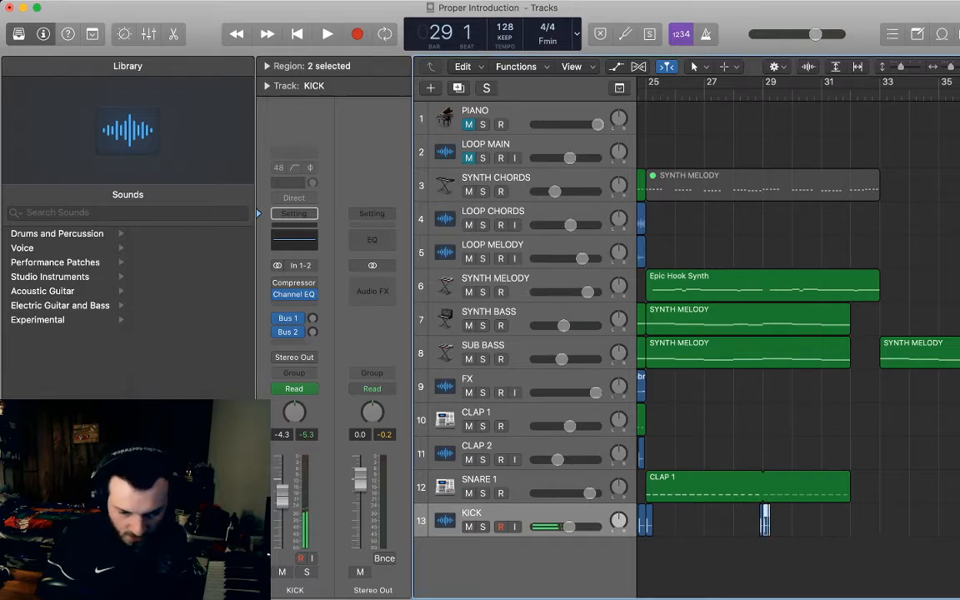
Play the start of the drop from bar 25
{"action": "key", "text": "super+Left"}
{"action": "key", "text": "super+Left"}
{"action": "key", "text": "super+Left"}
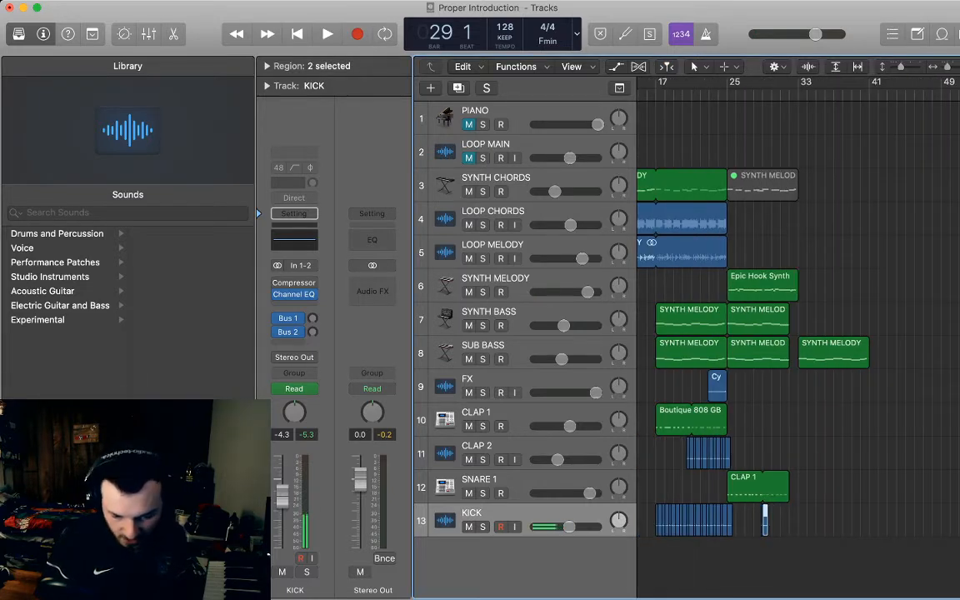
{"action": "scroll", "coordinate": [799, 334], "scroll_direction": "left", "scroll_amount": 2}
{"action": "scroll", "coordinate": [799, 333], "scroll_direction": "right", "scroll_amount": 2}
{"action": "left_click", "coordinate": [731, 94]}
{"action": "key", "text": "space"}
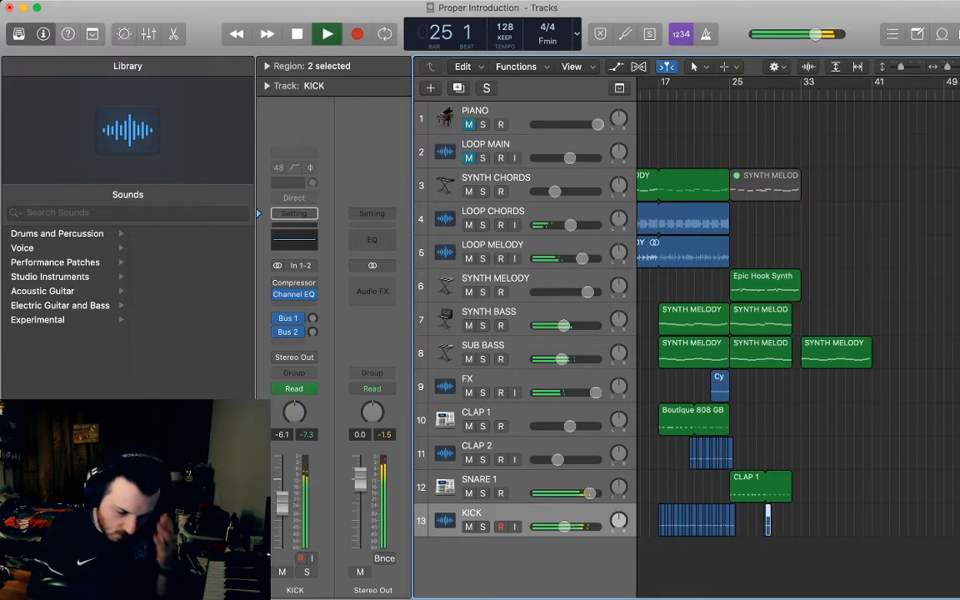
{"action": "key", "text": "space"}
Duplicate the SYNTH MELODY track without its region and load the Epic Cloud Formation patch on the new track
{"action": "left_click", "coordinate": [765, 285]}
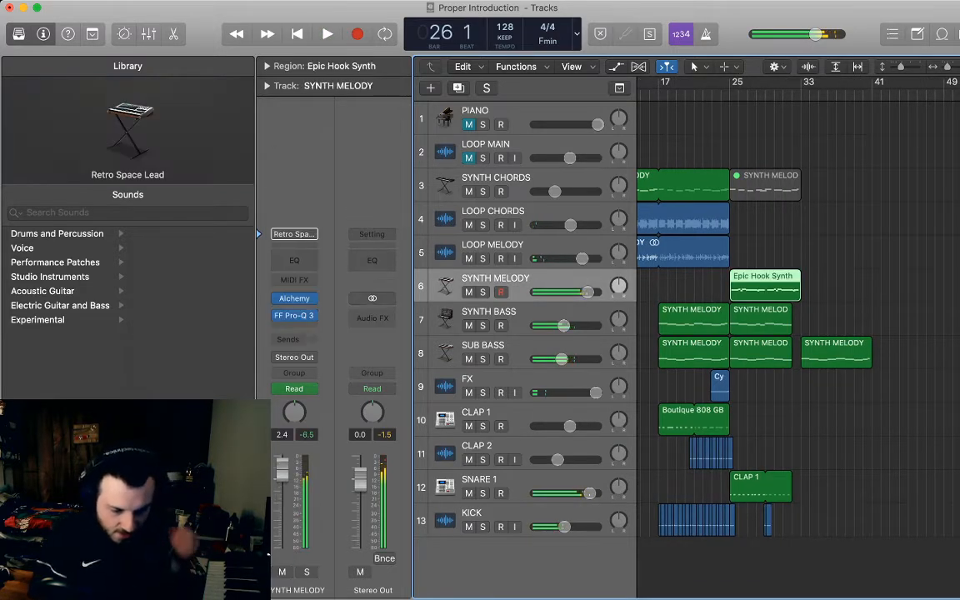
{"action": "key", "text": "super+d"}
{"action": "left_click", "coordinate": [83, 214]}
{"action": "type", "text": "Ep"}
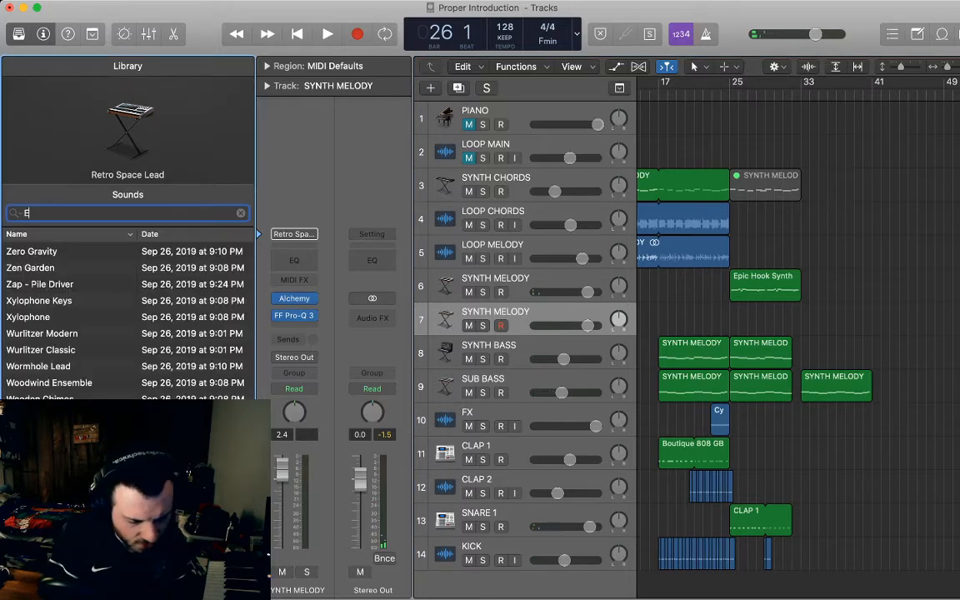
{"action": "key", "text": "BackSpace"}
{"action": "type", "text": "pic"}
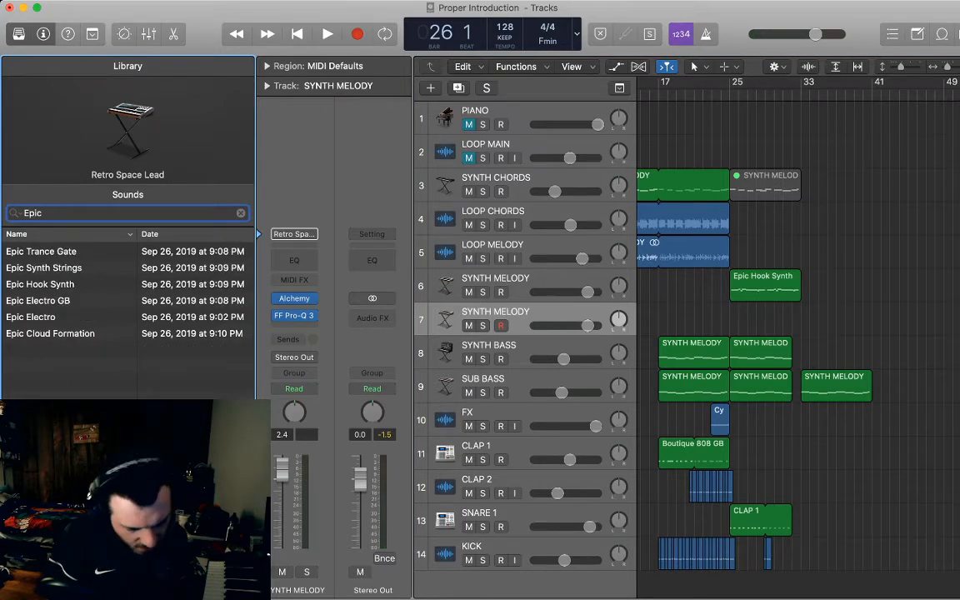
{"action": "left_click", "coordinate": [70, 333]}
Copy the bar 25 Epic Hook Synth region to bar 33 on the Epic Cloud Formation track and save the project
{"action": "left_click", "coordinate": [765, 285]}
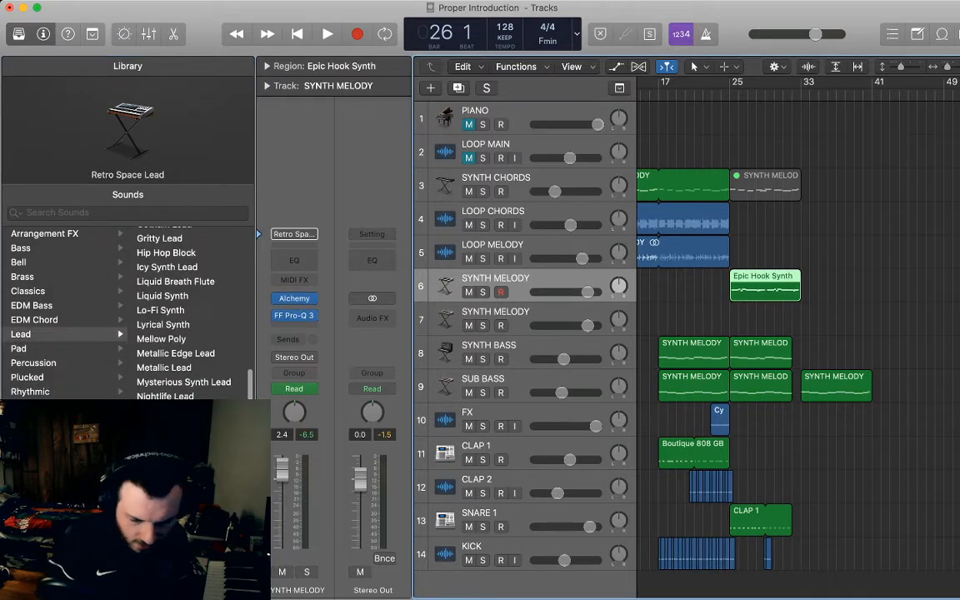
{"action": "left_click", "coordinate": [495, 312]}
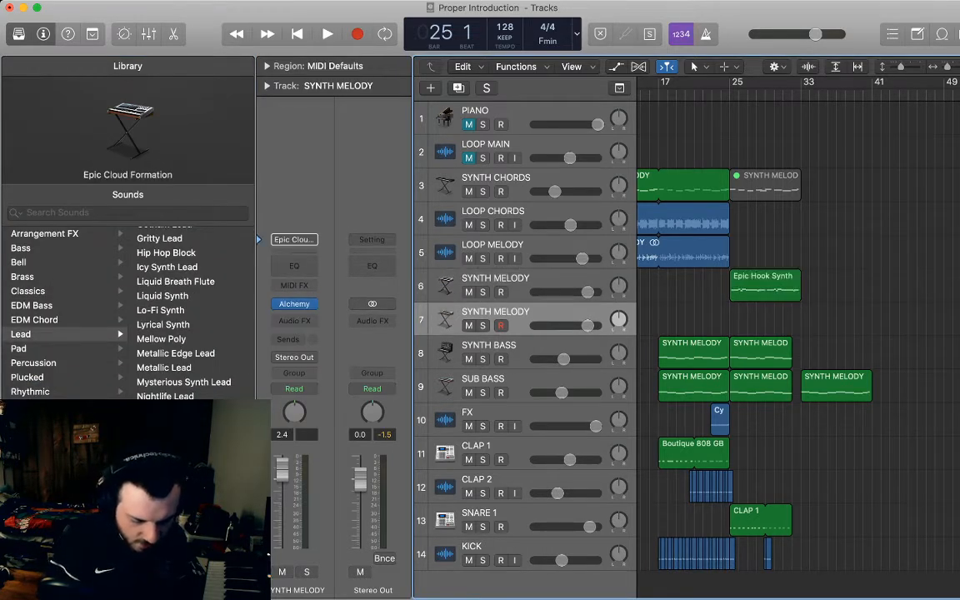
{"action": "key", "text": "super+v"}
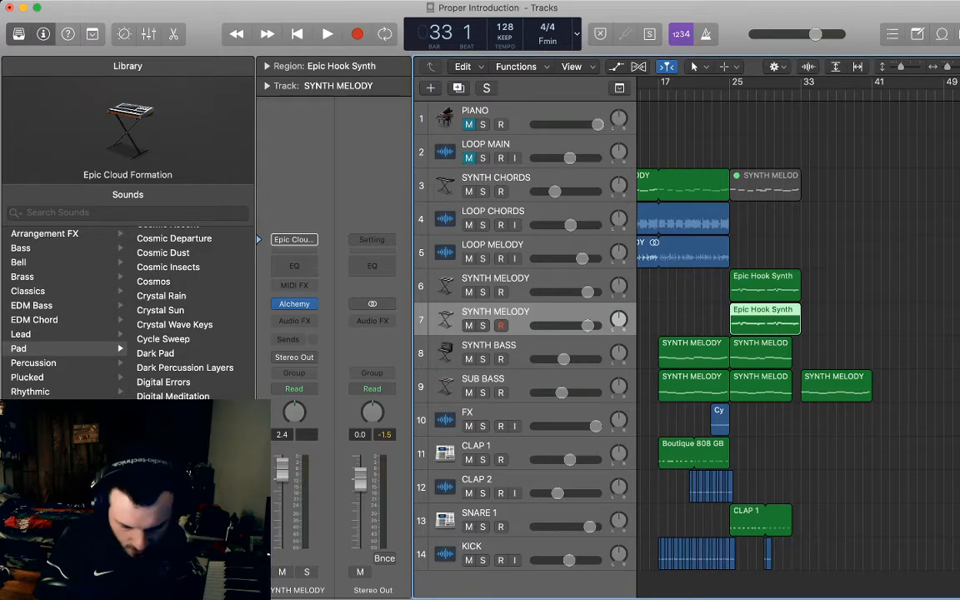
{"action": "left_click_drag", "start_coordinate": [765, 320], "coordinate": [837, 320]}
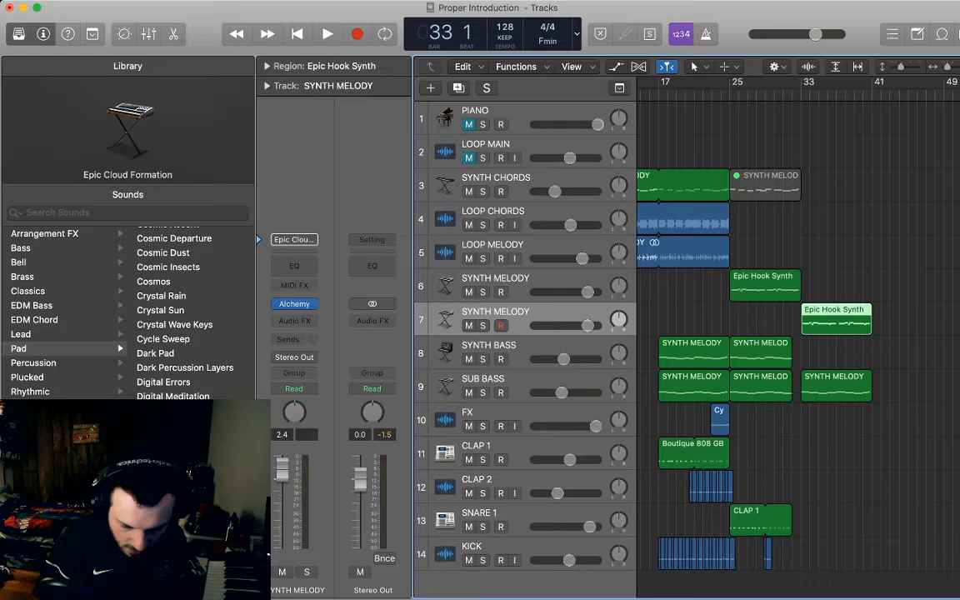
{"action": "key", "text": "super+z"}
{"action": "key", "text": "super+z"}
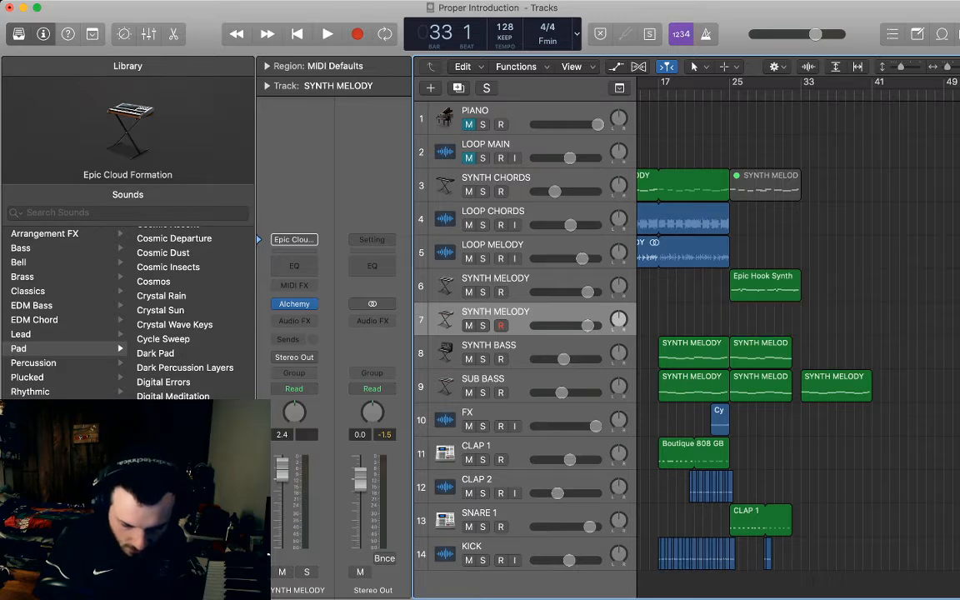
{"action": "key", "text": "super+s"}
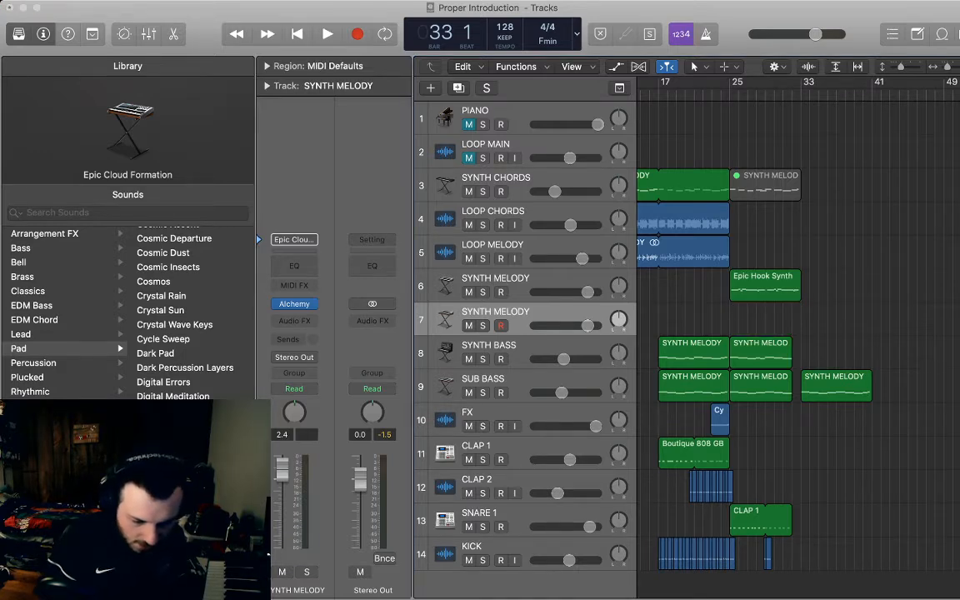
{"action": "key", "text": "super+v"}
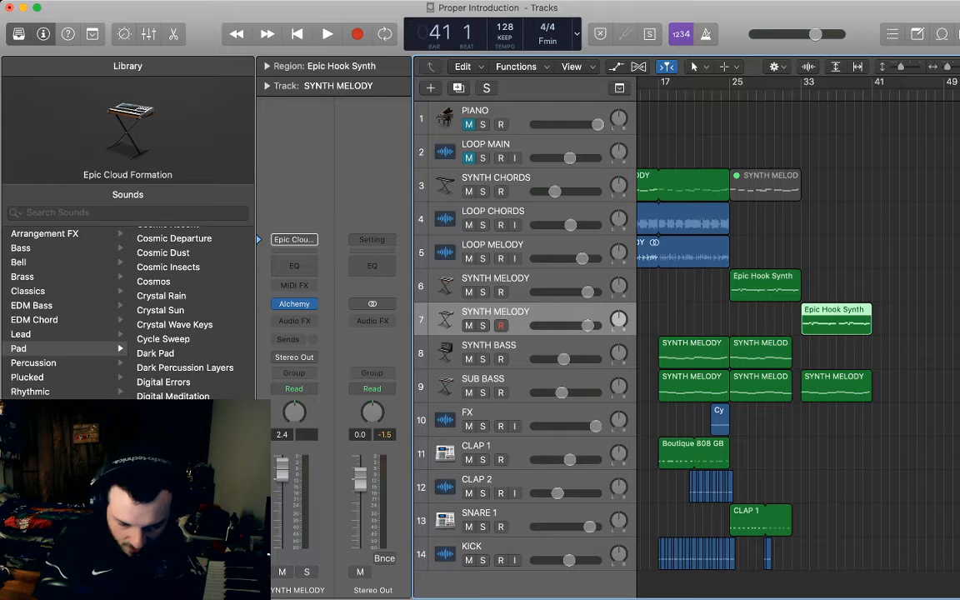
Play the bar 33 Epic Hook Synth region and transpose all its notes up one octave in the Piano Roll
{"action": "key", "text": "shift+space"}
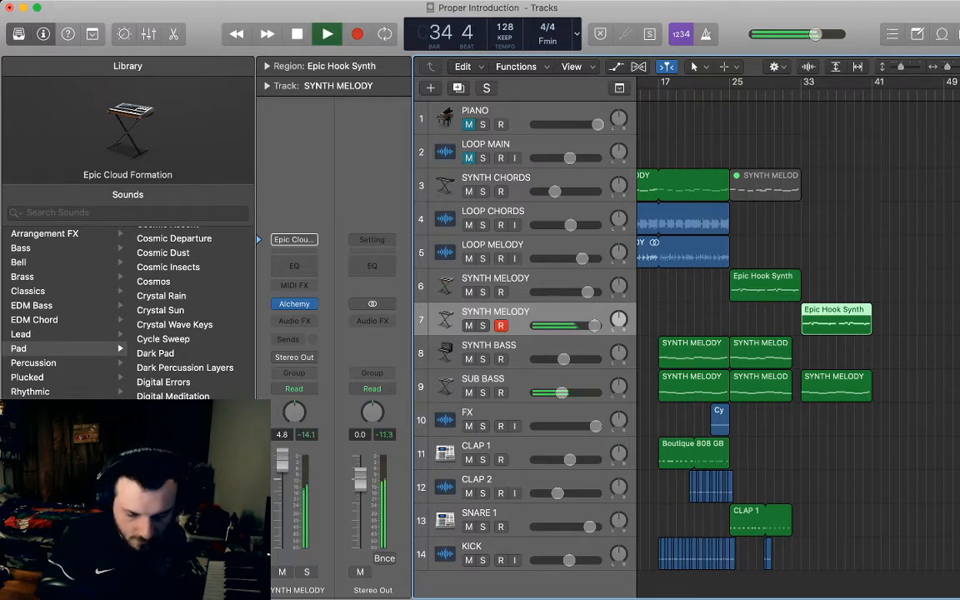
{"action": "key", "text": "p"}
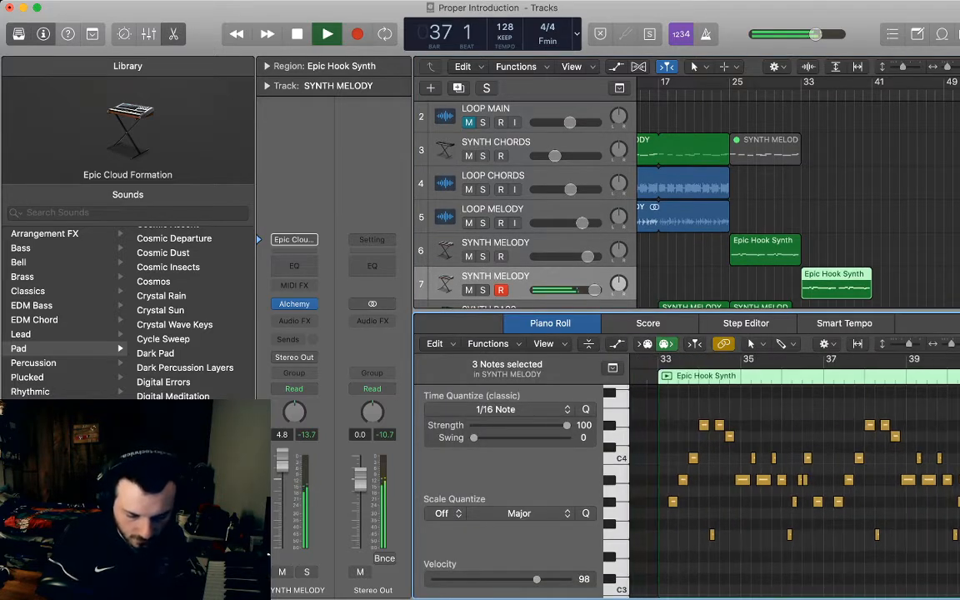
{"action": "left_click_drag", "start_coordinate": [904, 569], "coordinate": [622, 408]}
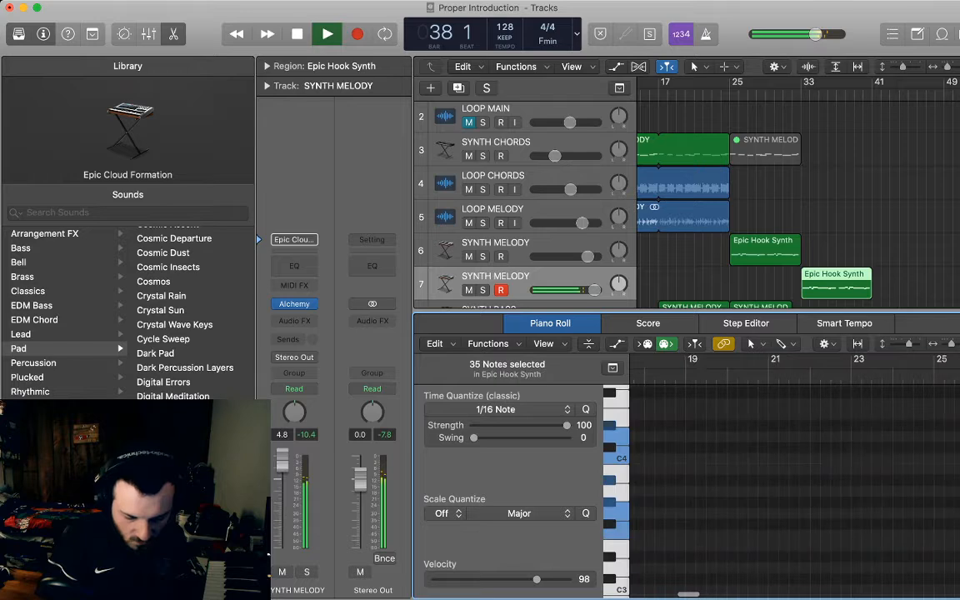
{"action": "scroll", "coordinate": [795, 483], "scroll_direction": "right", "scroll_amount": 5}
{"action": "key", "text": "space"}
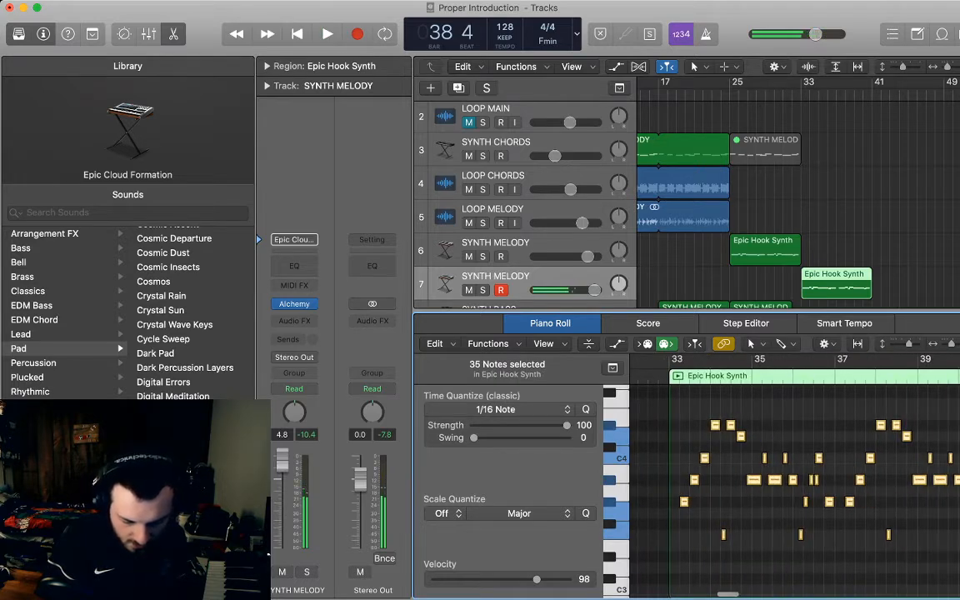
{"action": "left_click_drag", "start_coordinate": [685, 502], "coordinate": [674, 435]}
{"action": "scroll", "coordinate": [675, 435], "scroll_direction": "up", "scroll_amount": 4}
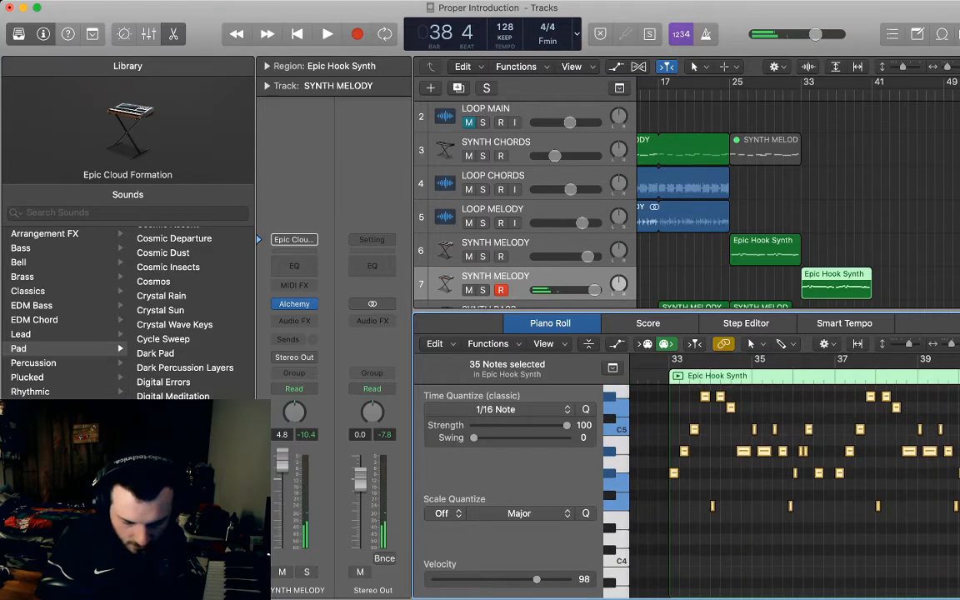
Audition the transposed melody, shift all its notes one beat later and close the Piano Roll
{"action": "key", "text": "alt+space"}
{"action": "scroll", "coordinate": [674, 435], "scroll_direction": "up", "scroll_amount": 1}
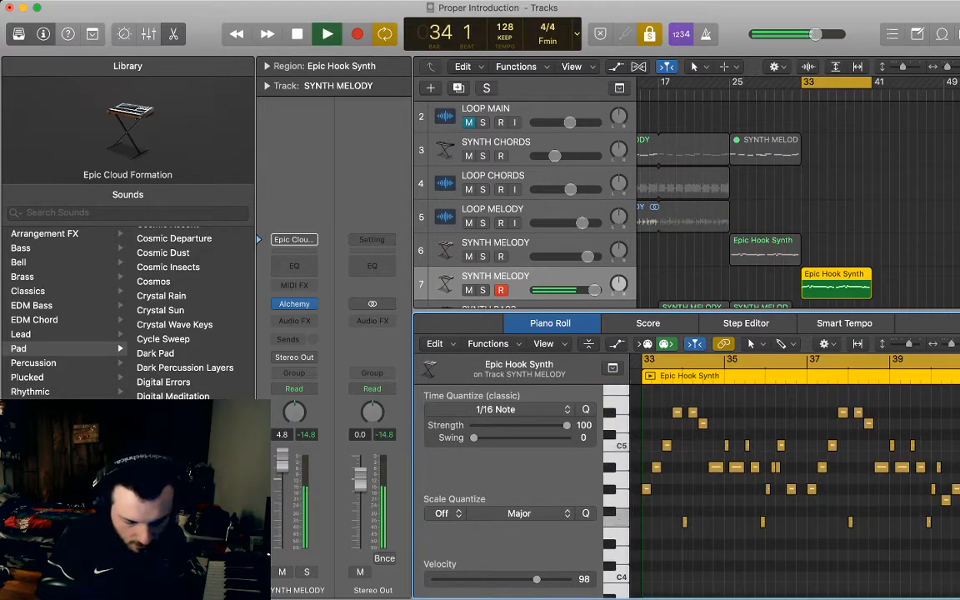
{"action": "key", "text": "space"}
{"action": "left_click_drag", "start_coordinate": [864, 478], "coordinate": [577, 363]}
{"action": "left_click_drag", "start_coordinate": [647, 490], "coordinate": [656, 489]}
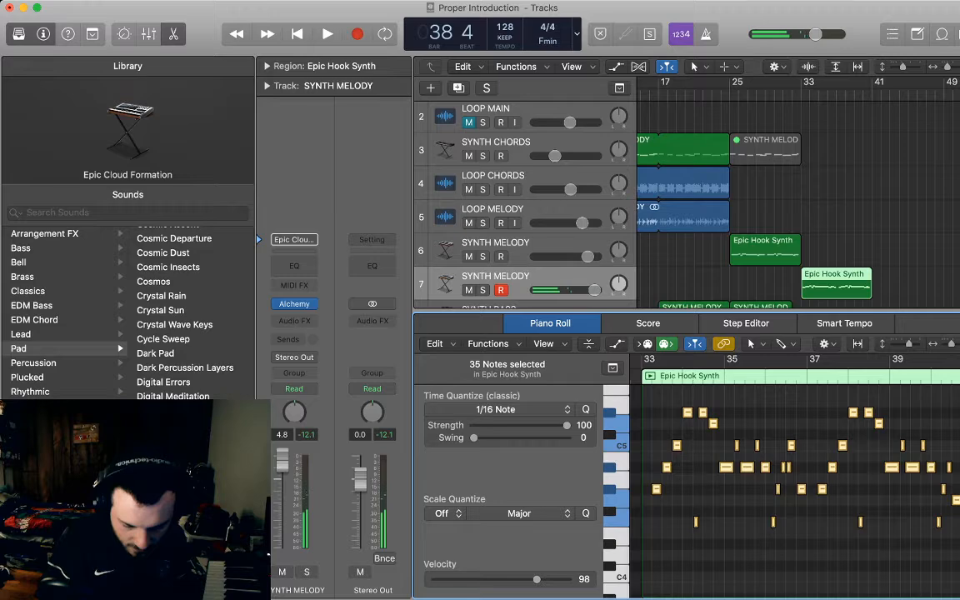
{"action": "key", "text": "space"}
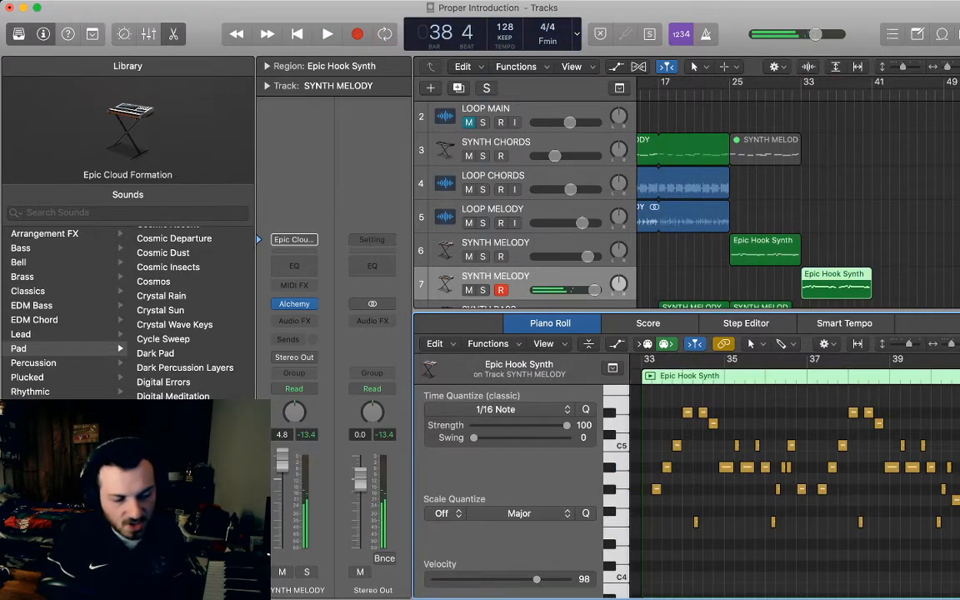
{"action": "key", "text": "p"}
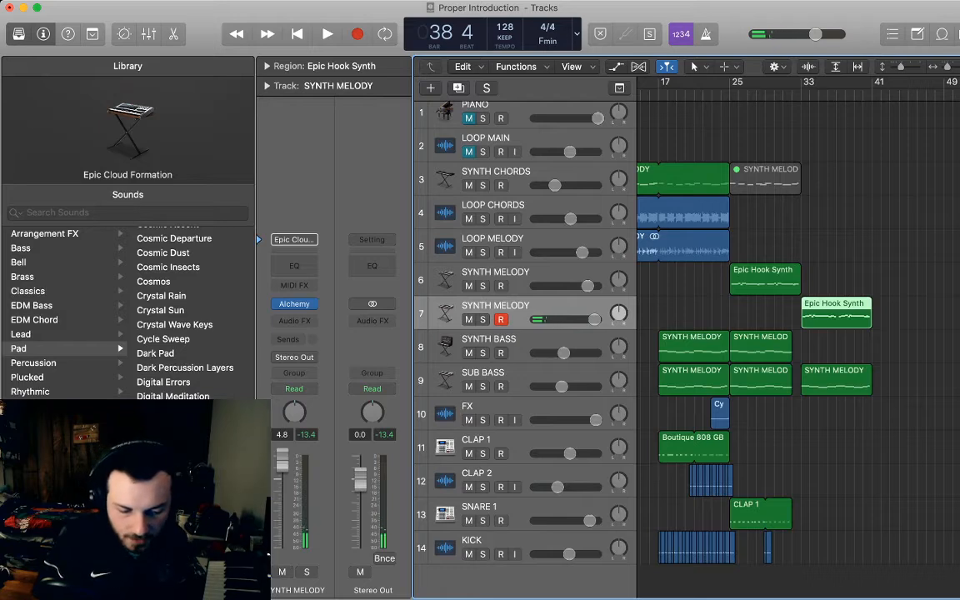
Copy the SYNTH BASS region from bar 17 to bar 33 and play the section
{"action": "left_click", "coordinate": [802, 93]}
{"action": "left_click", "coordinate": [760, 346]}
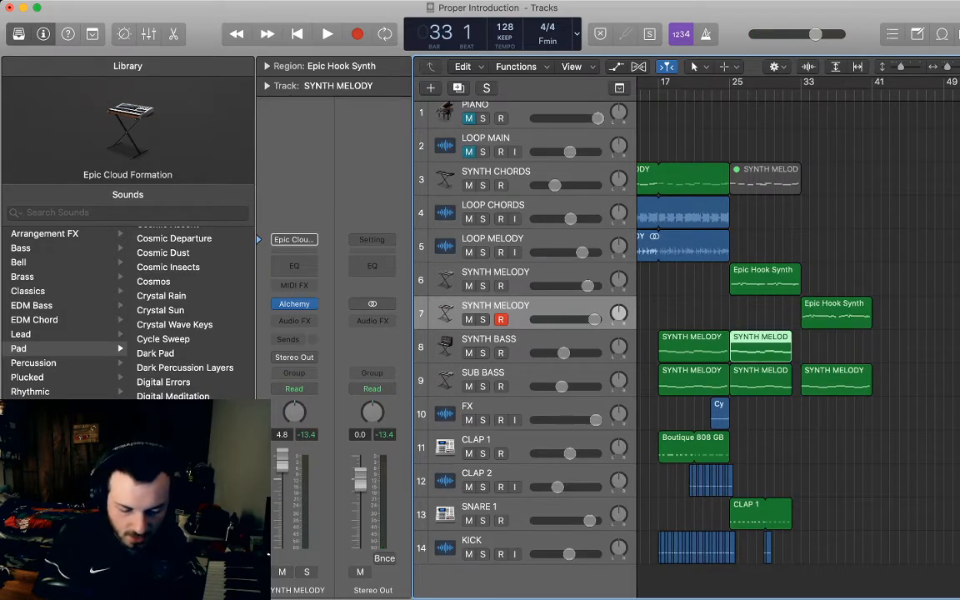
{"action": "left_click", "coordinate": [694, 346]}
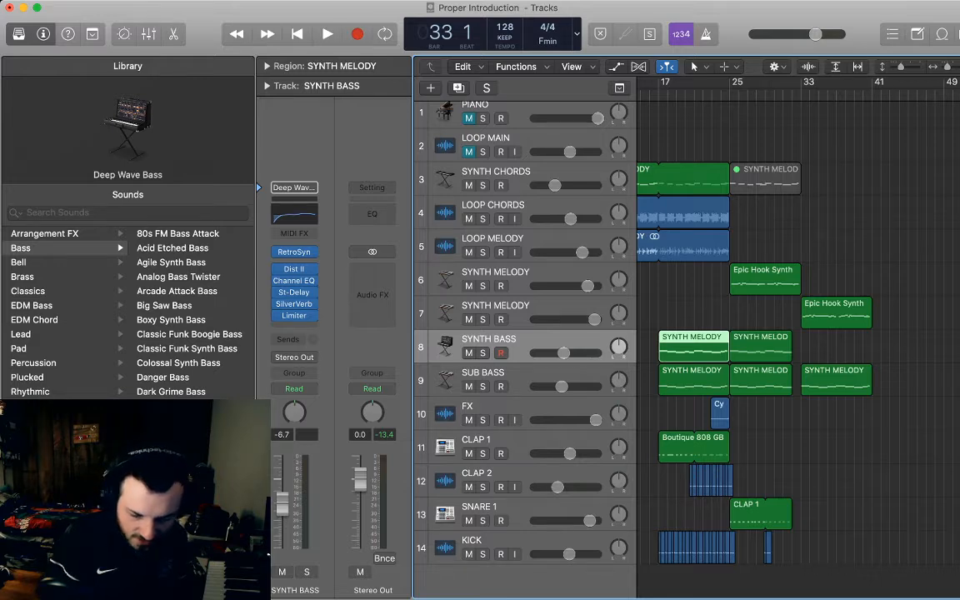
{"action": "key", "text": "super+v"}
{"action": "key", "text": "alt+shift+d"}
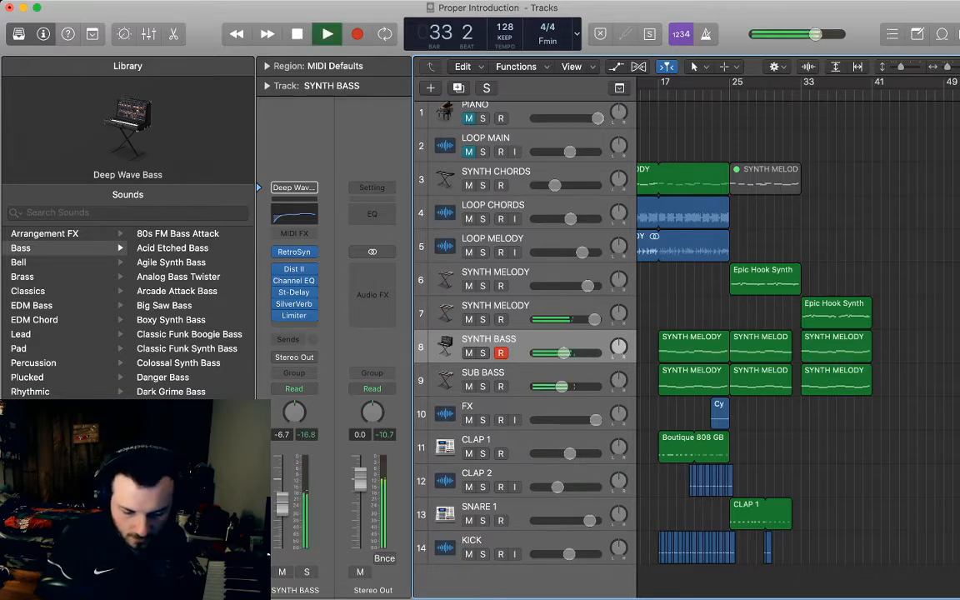
Copy the bar 25 Epic Hook Synth region on the Retro Space Lead track to bar 33 and play the section
{"action": "left_click", "coordinate": [766, 280]}
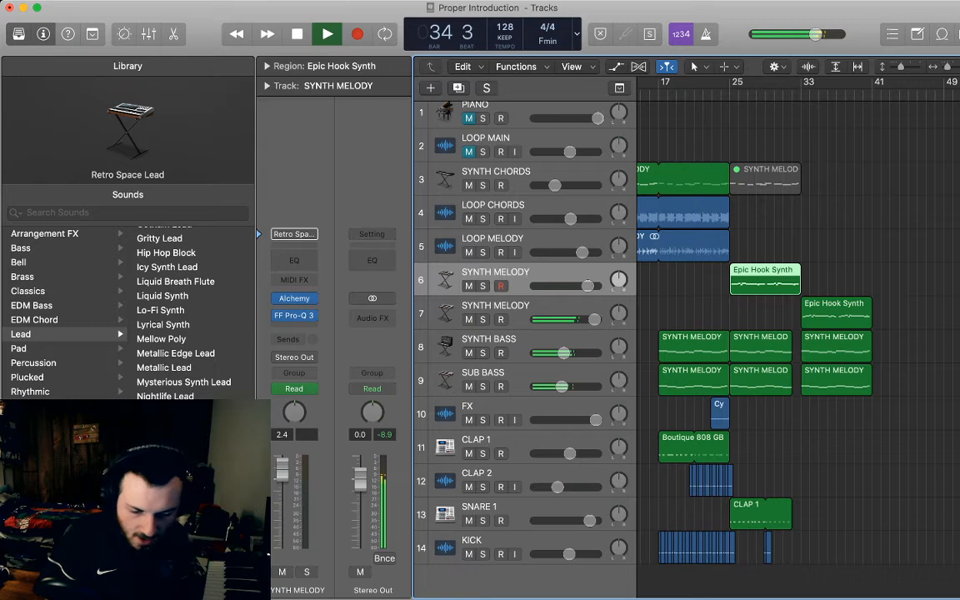
{"action": "key", "text": "space"}
{"action": "key", "text": "alt+shift+d"}
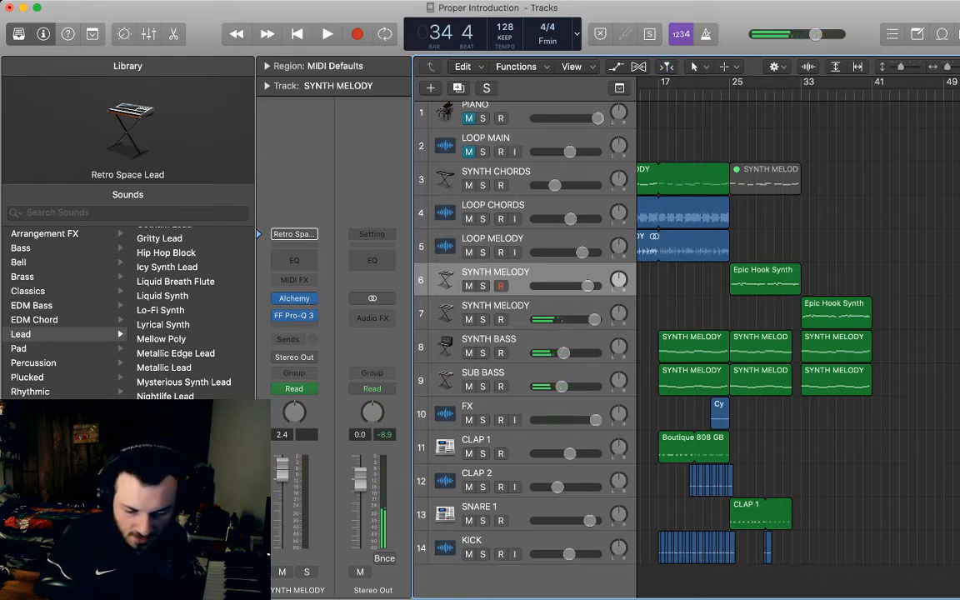
{"action": "key", "text": "space"}
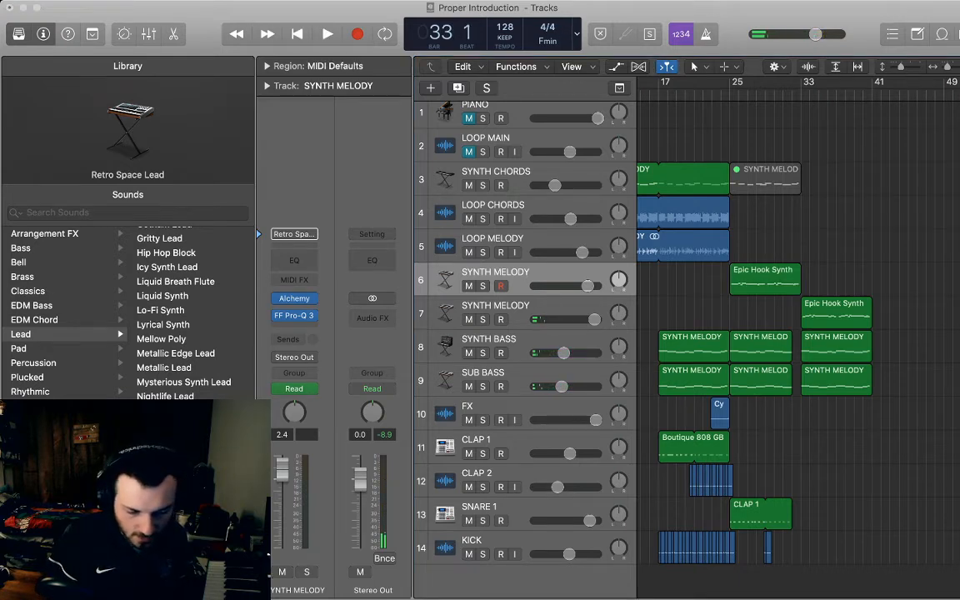
{"action": "key", "text": "super+v"}
{"action": "key", "text": "space"}
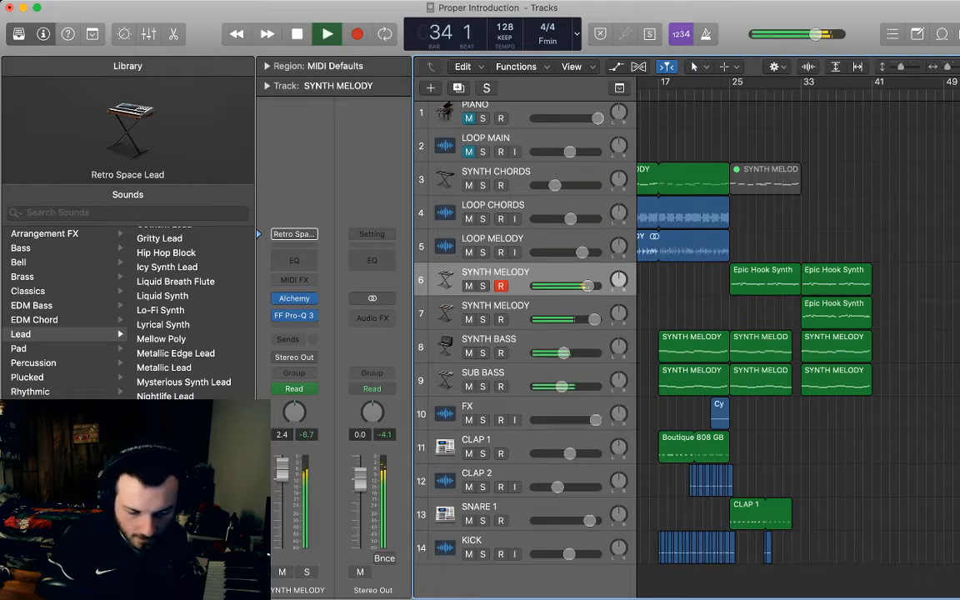
Automate the Retro Space Lead track's volume down to +1.1 dB from just after bar 33 and stop playback
{"action": "key", "text": "a"}
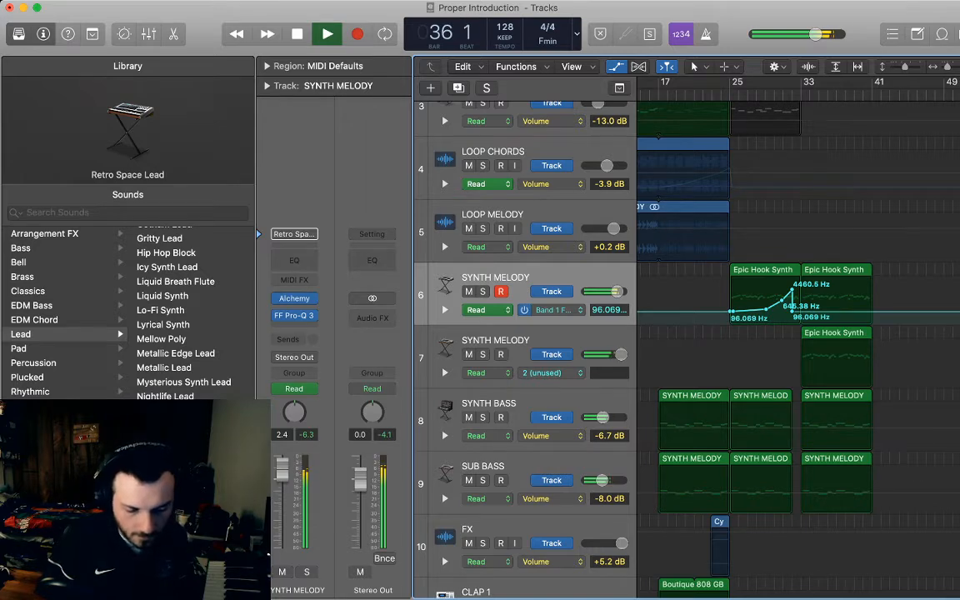
{"action": "left_click", "coordinate": [552, 311]}
{"action": "left_click", "coordinate": [771, 299]}
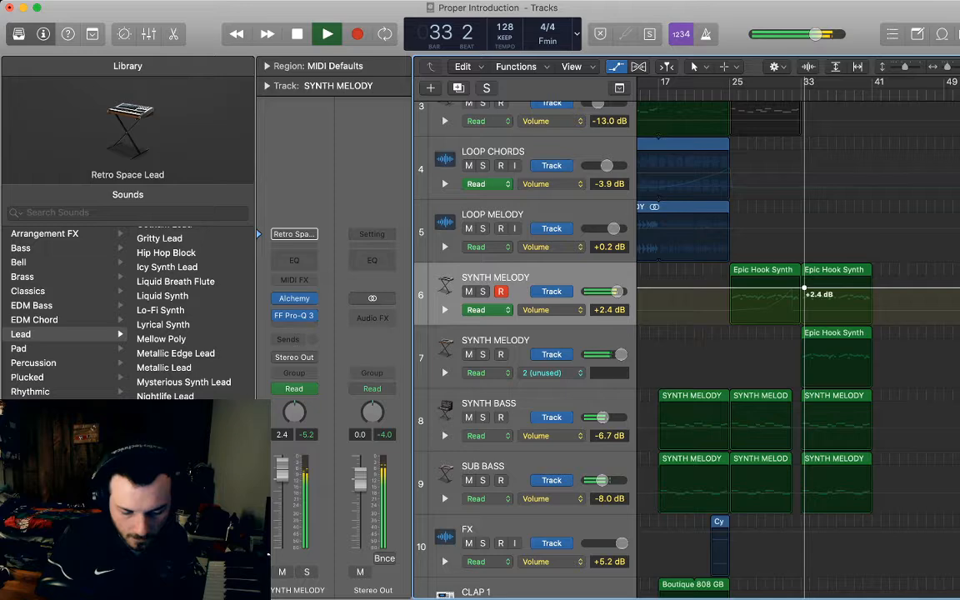
{"action": "left_click_drag", "start_coordinate": [802, 289], "coordinate": [802, 290]}
{"action": "key", "text": "a"}
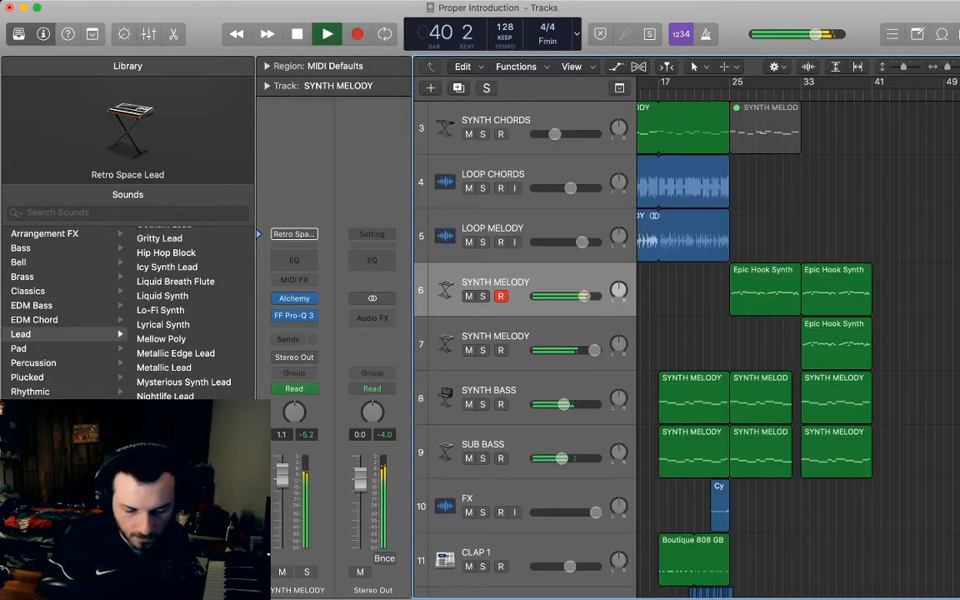
{"action": "key", "text": "space"}
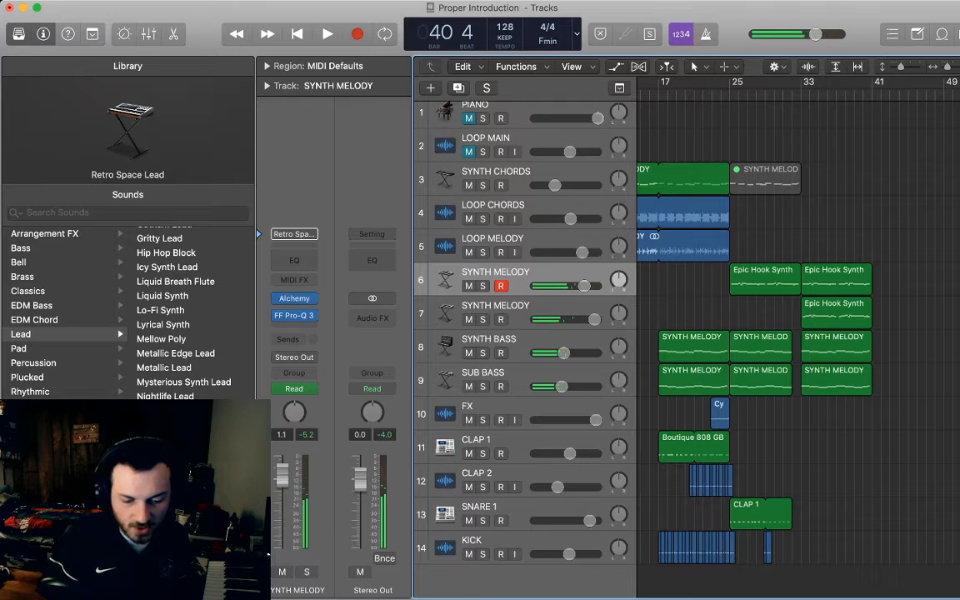
Play the end of the drop's first half up to bar 33 to check the transition into the second half
{"action": "key", "text": "super+Left"}
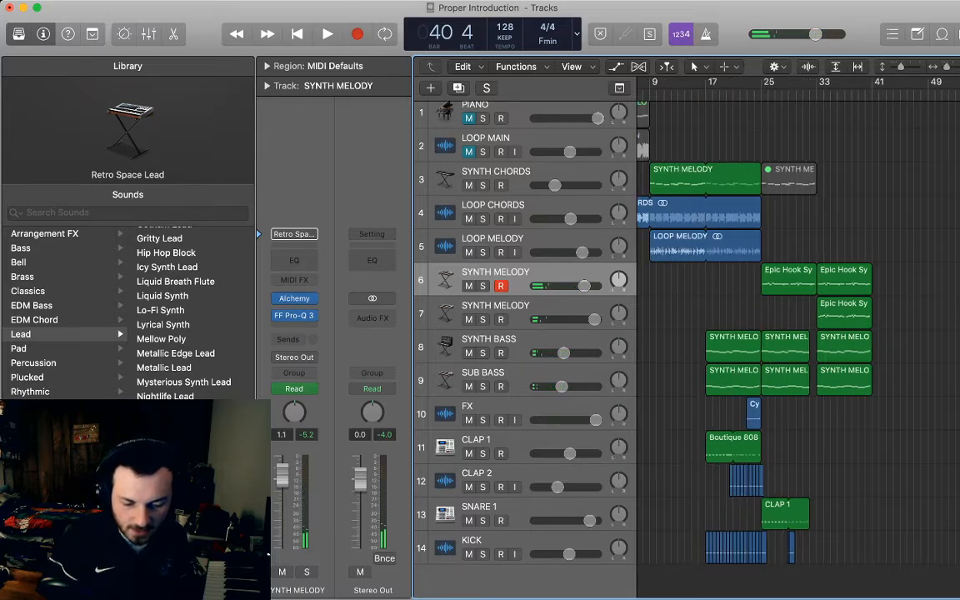
{"action": "key", "text": "space"}
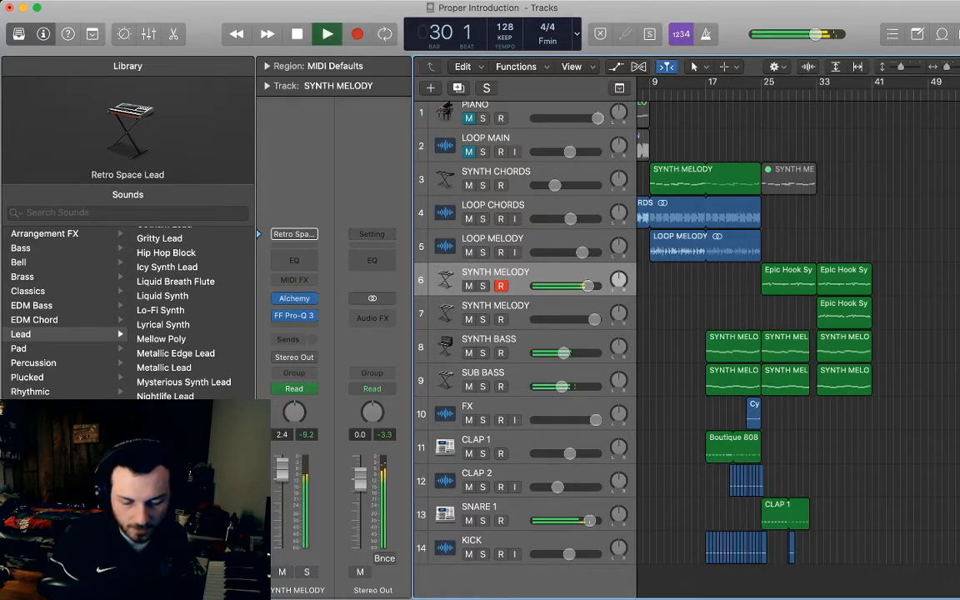
{"action": "scroll", "coordinate": [796, 334], "scroll_direction": "right", "scroll_amount": 3}
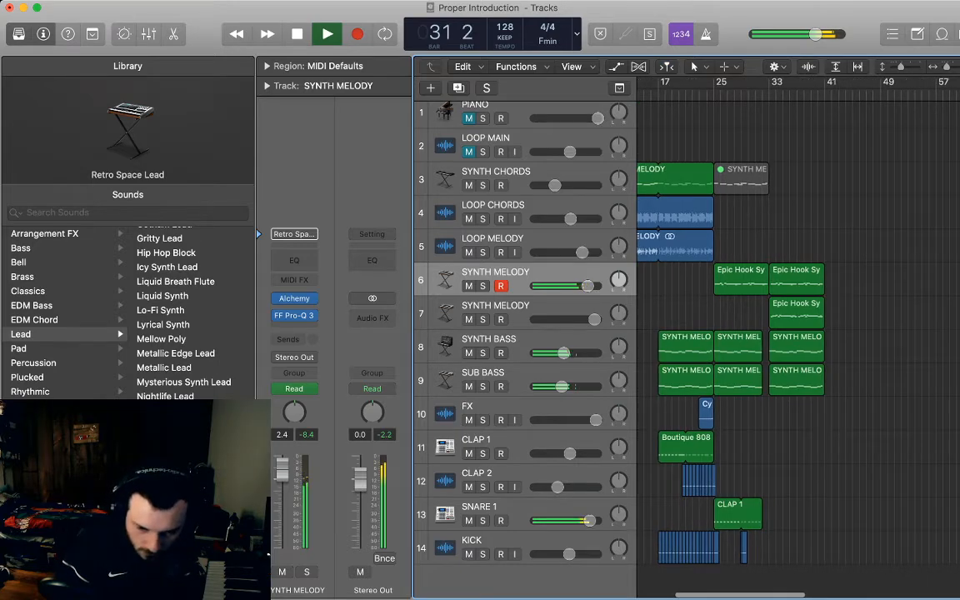
{"action": "key", "text": "super+Right"}
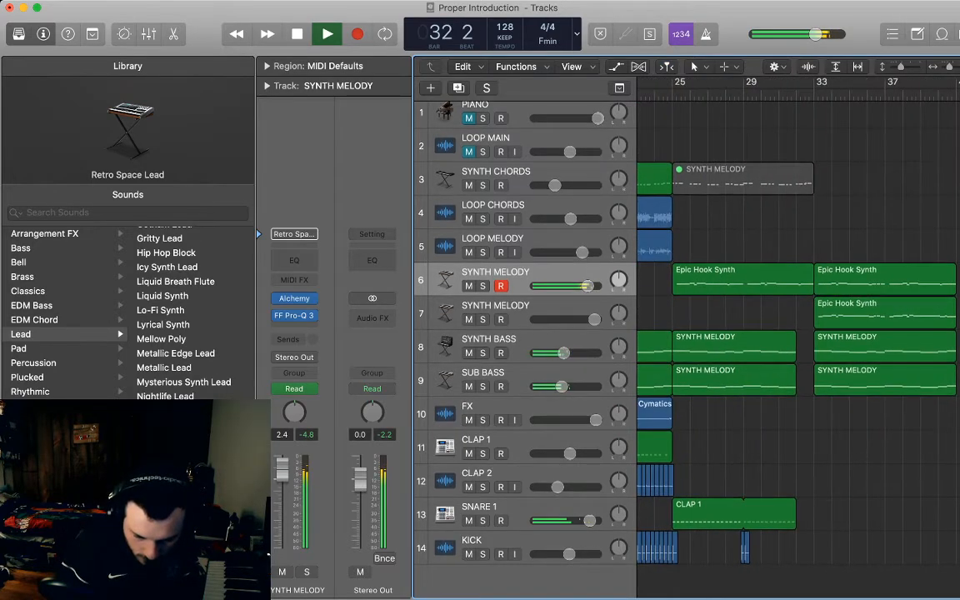
{"action": "key", "text": "space"}
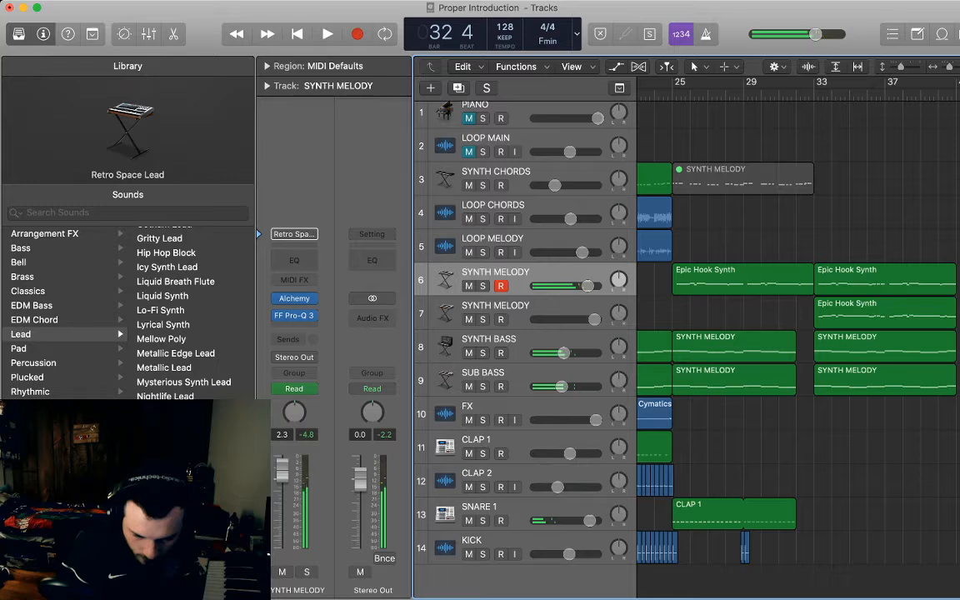
{"action": "scroll", "coordinate": [796, 334], "scroll_direction": "right", "scroll_amount": 1}
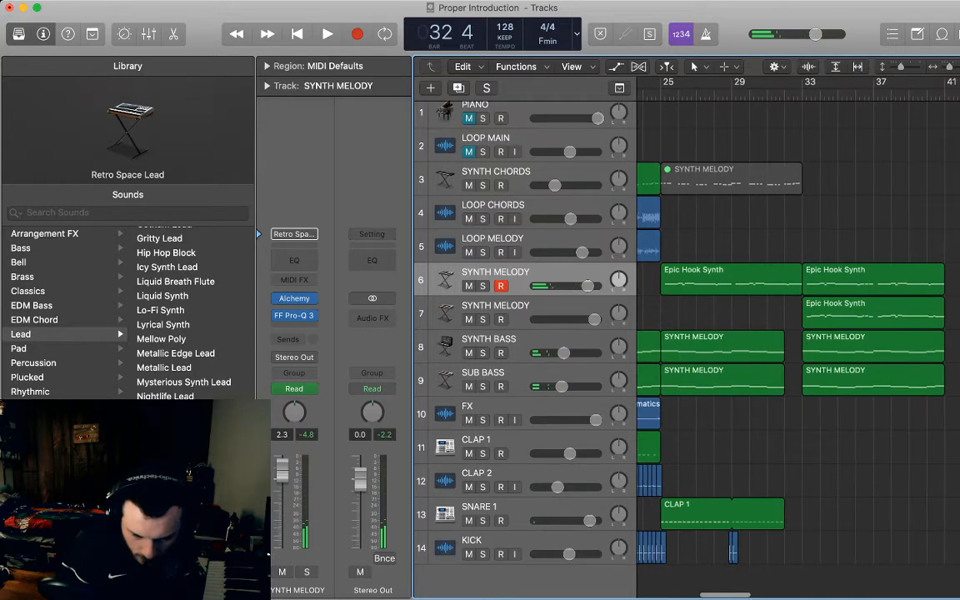
{"action": "key", "text": "space"}
{"action": "scroll", "coordinate": [796, 334], "scroll_direction": "right", "scroll_amount": 4}
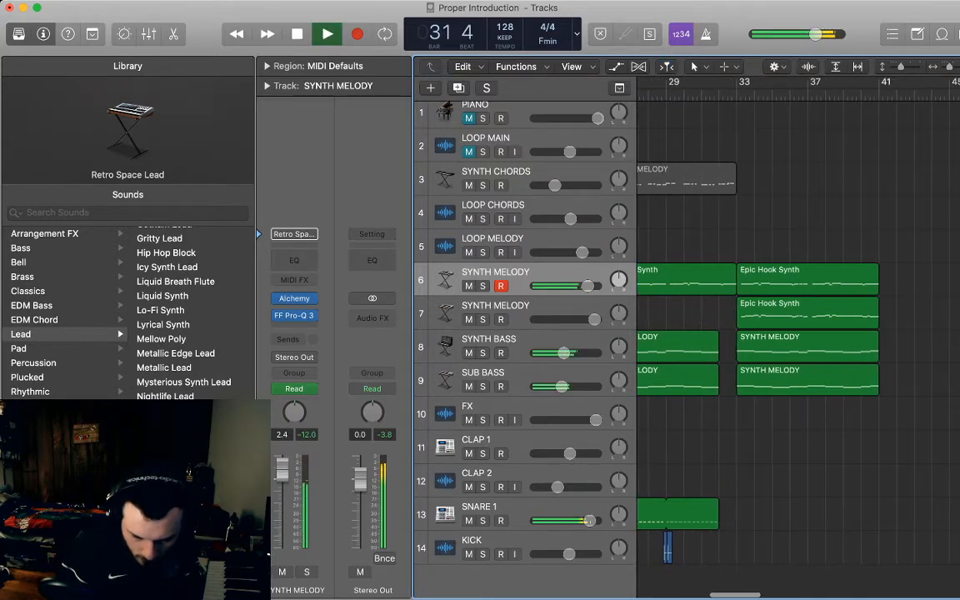
{"action": "key", "text": "space"}
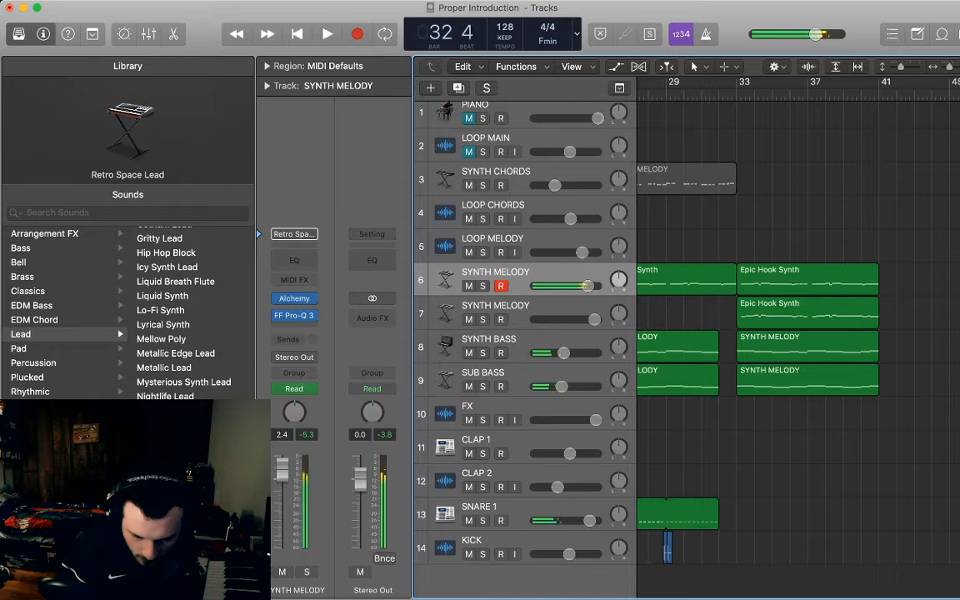
Zoom in on bar 32 and audition it repeatedly to hear how the lead carries on after the basses stop
{"action": "key", "text": "super+Right"}
{"action": "key", "text": "super+Right"}
{"action": "key", "text": "super+Right"}
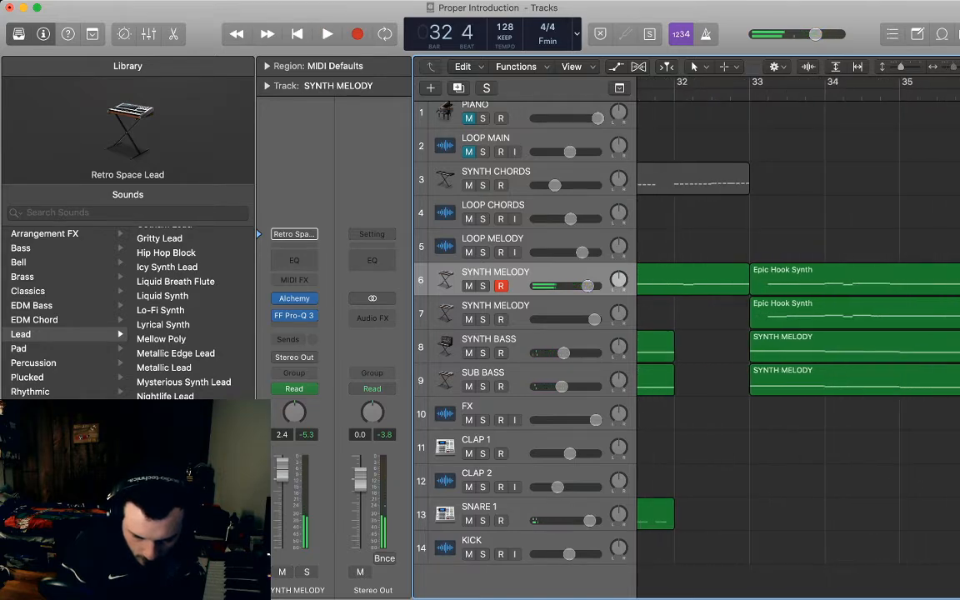
{"action": "scroll", "coordinate": [796, 334], "scroll_direction": "left", "scroll_amount": 1}
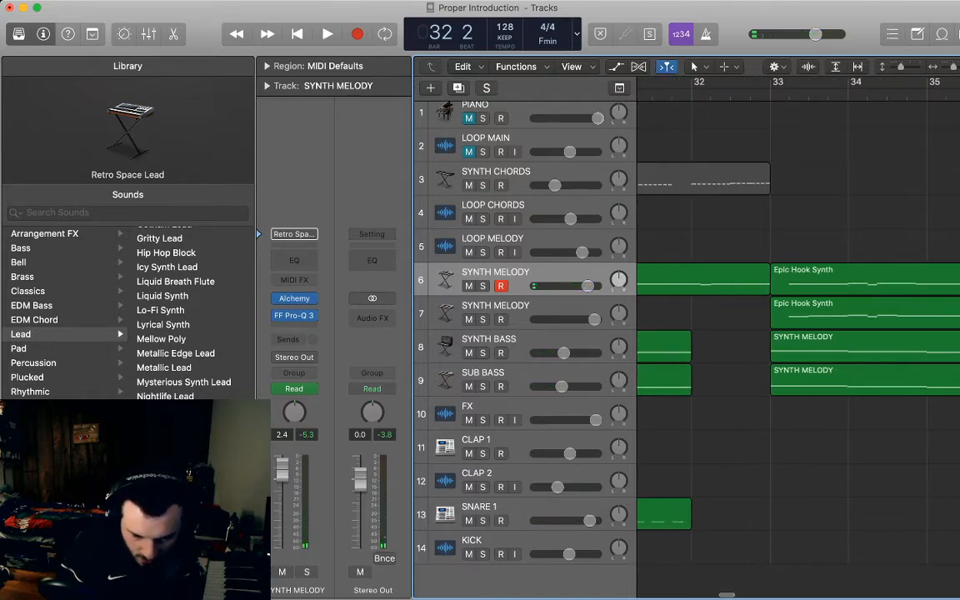
{"action": "key", "text": "space"}
{"action": "key", "text": "space"}
{"action": "key", "text": "space"}
{"action": "key", "text": "space"}
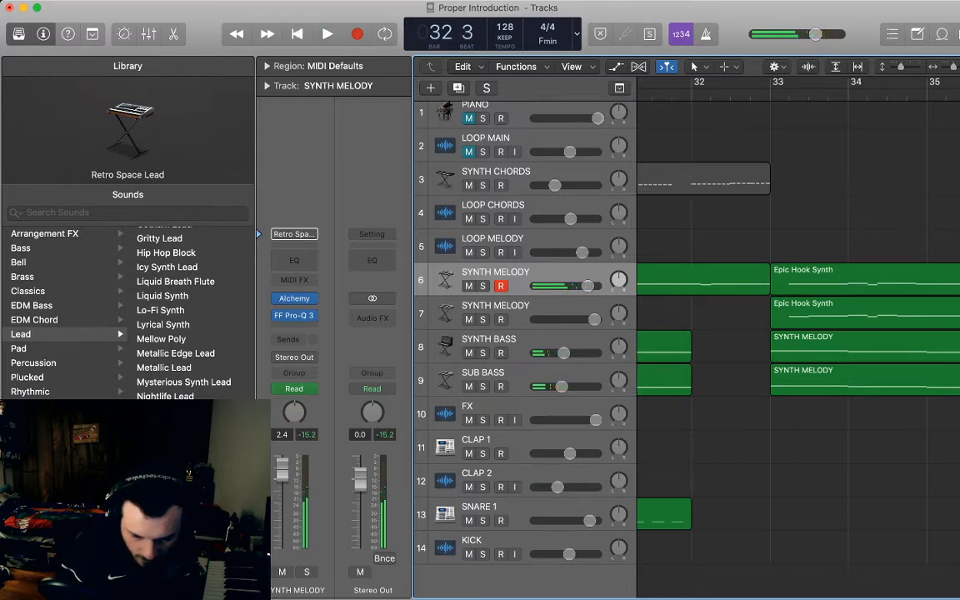
{"action": "key", "text": "space"}
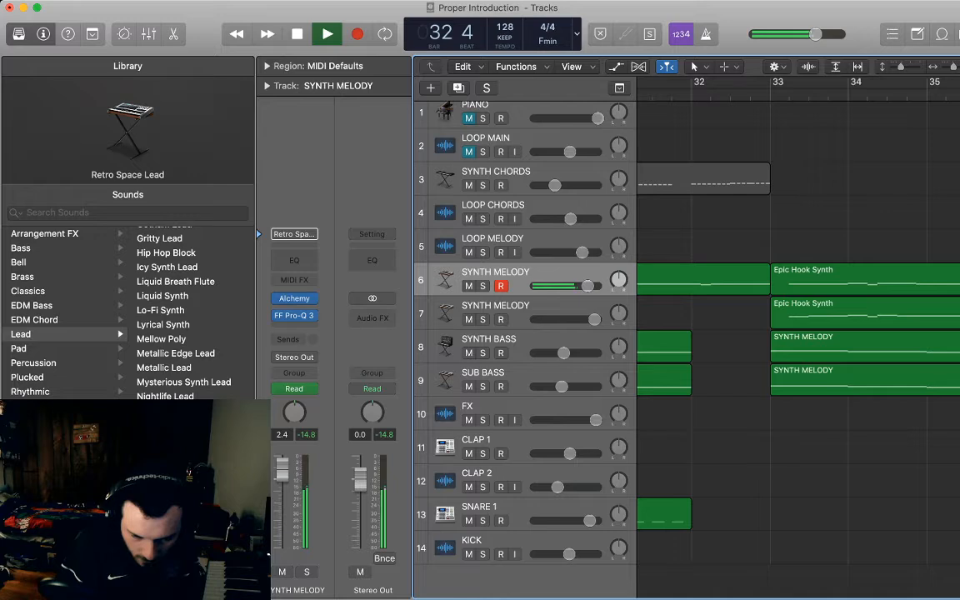
{"action": "key", "text": "space"}
Extend the Retro Space Lead's Band 1 Freq sweep to about beat 2 of bar 32, peaking at 29986 Hz, and play it
{"action": "key", "text": "a"}
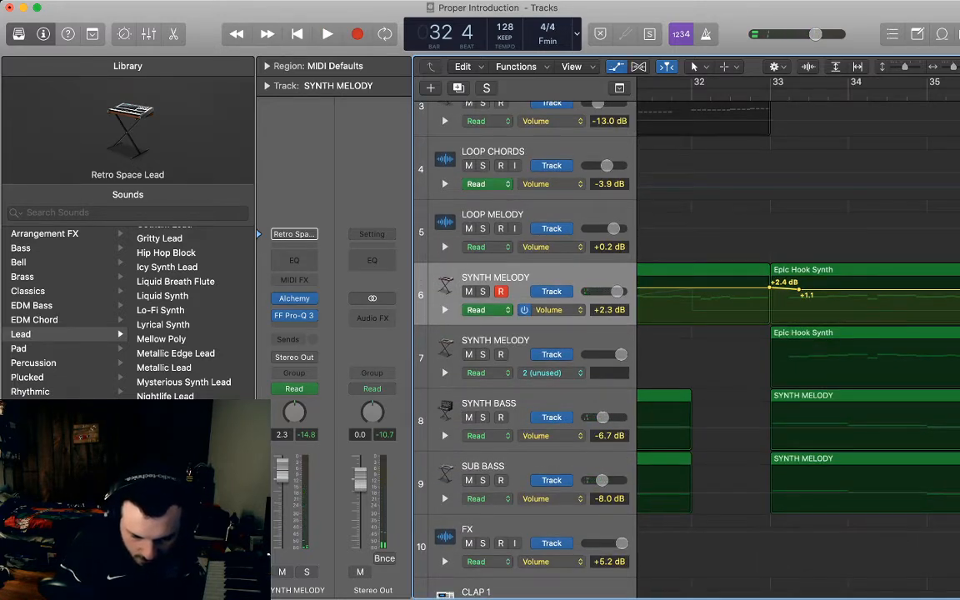
{"action": "left_click", "coordinate": [551, 310]}
{"action": "key", "text": "space"}
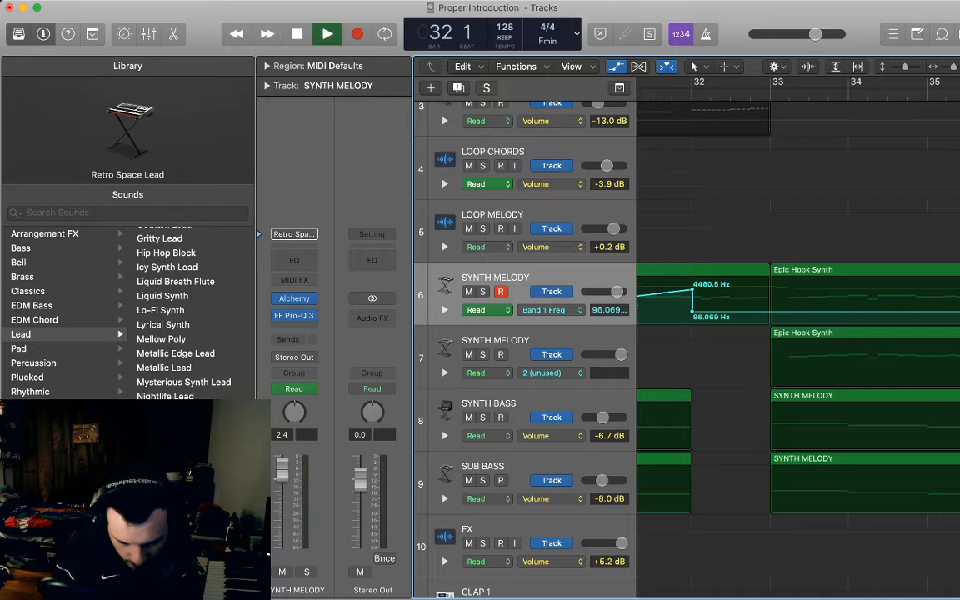
{"action": "key", "text": "space"}
{"action": "left_click_drag", "start_coordinate": [710, 290], "coordinate": [708, 312]}
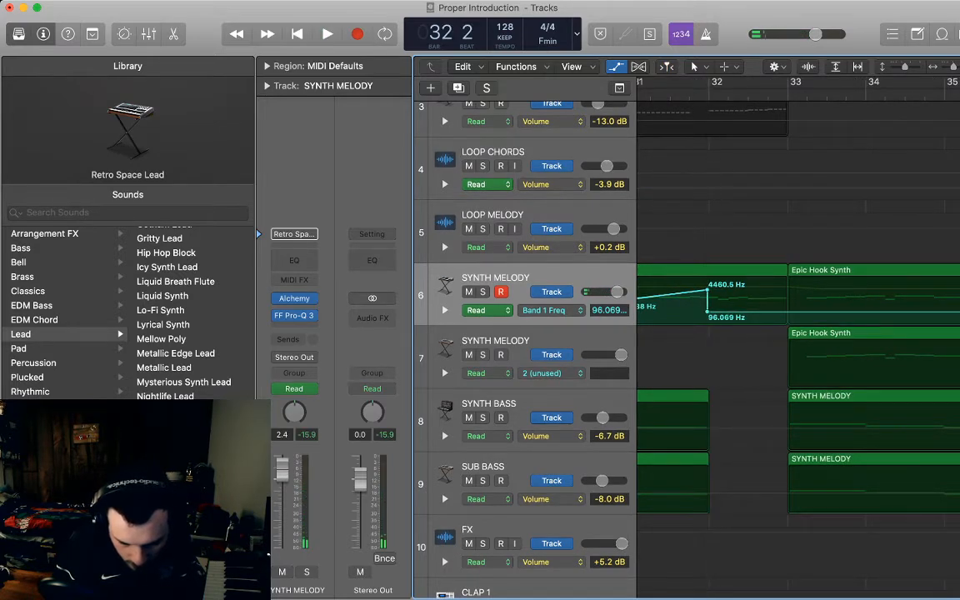
{"action": "key", "text": "space"}
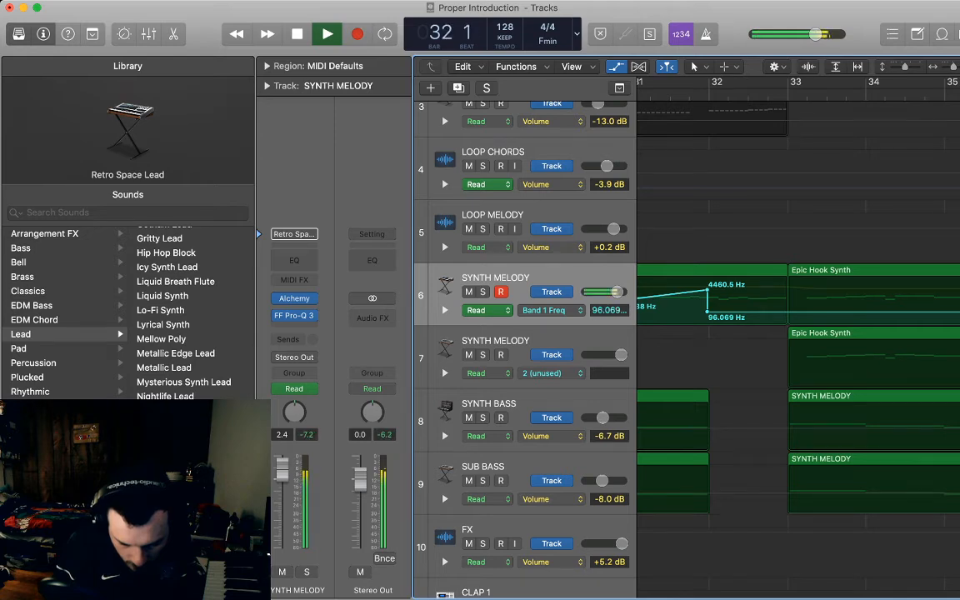
{"action": "key", "text": "space"}
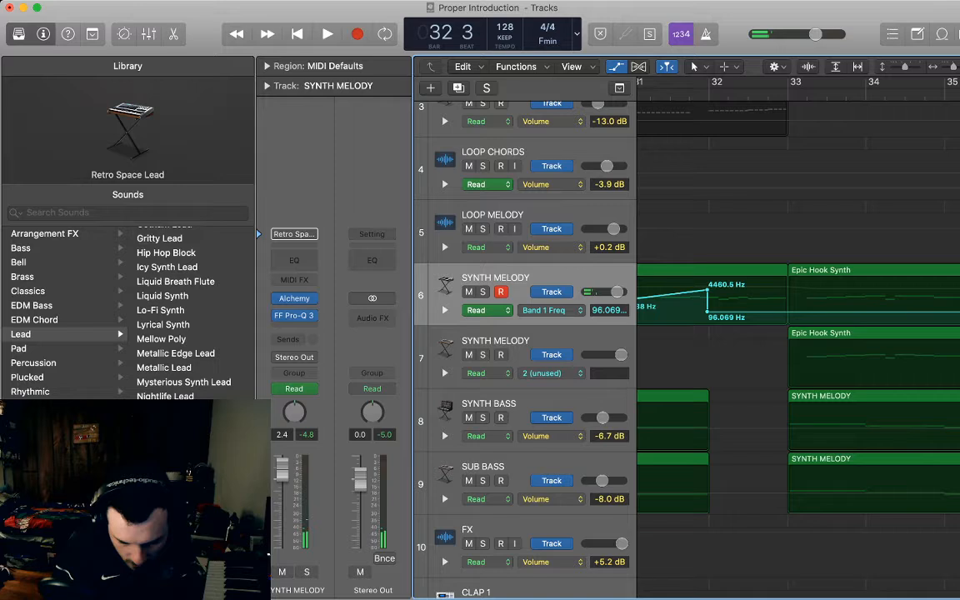
{"action": "mouse_move", "coordinate": [708, 312]}
{"action": "left_mouse_down"}
{"action": "mouse_move", "coordinate": [732, 312]}
{"action": "mouse_move", "coordinate": [717, 284]}
{"action": "mouse_move", "coordinate": [727, 281]}
{"action": "mouse_move", "coordinate": [727, 312]}
{"action": "left_mouse_up"}
{"action": "key", "text": "space"}
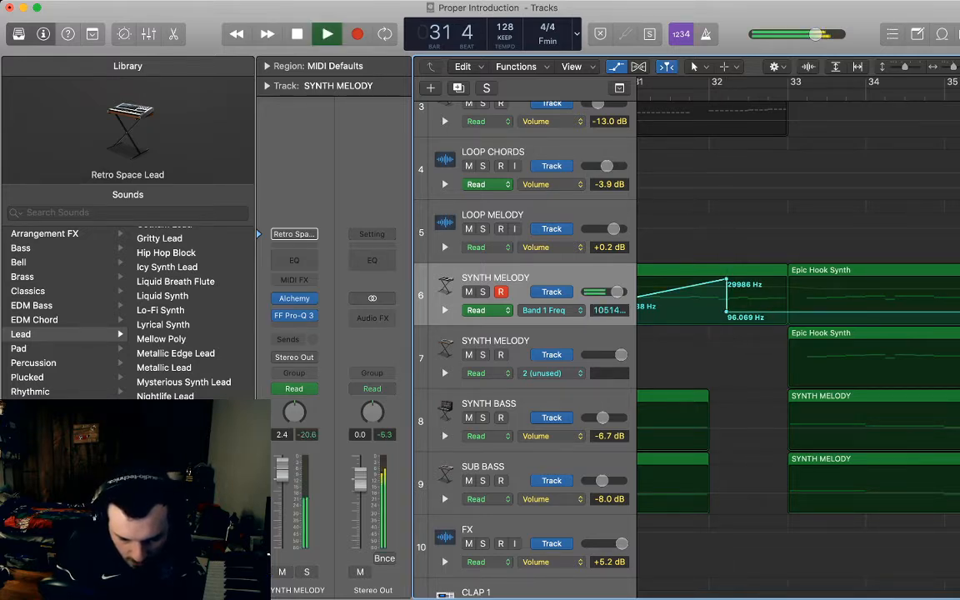
{"action": "key", "text": "space"}
{"action": "key", "text": "a"}
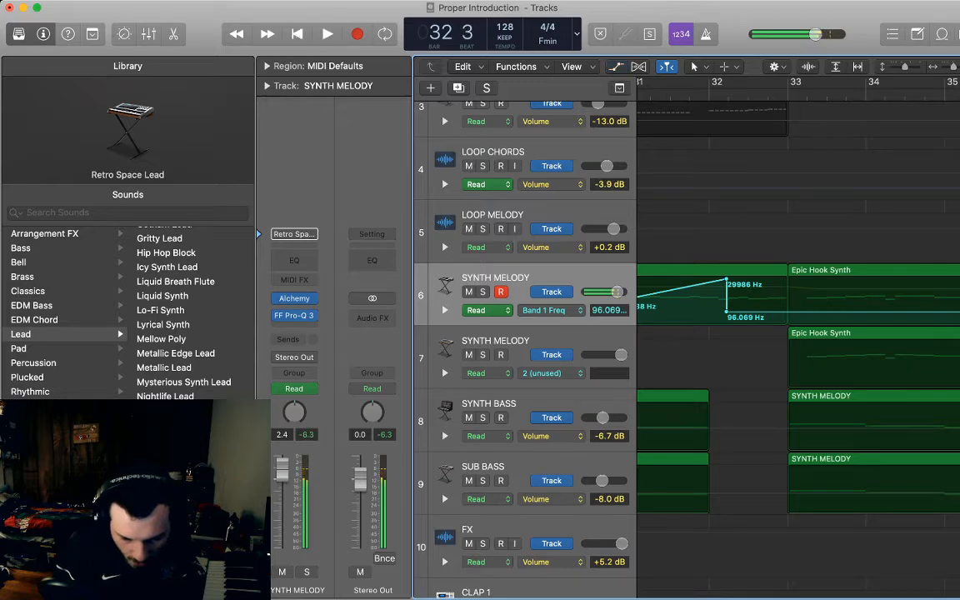
Open the bar 25 Epic Hook Synth region of the Retro Space Lead in the Piano Roll and play its ending
{"action": "left_click", "coordinate": [726, 282]}
{"action": "key", "text": "p"}
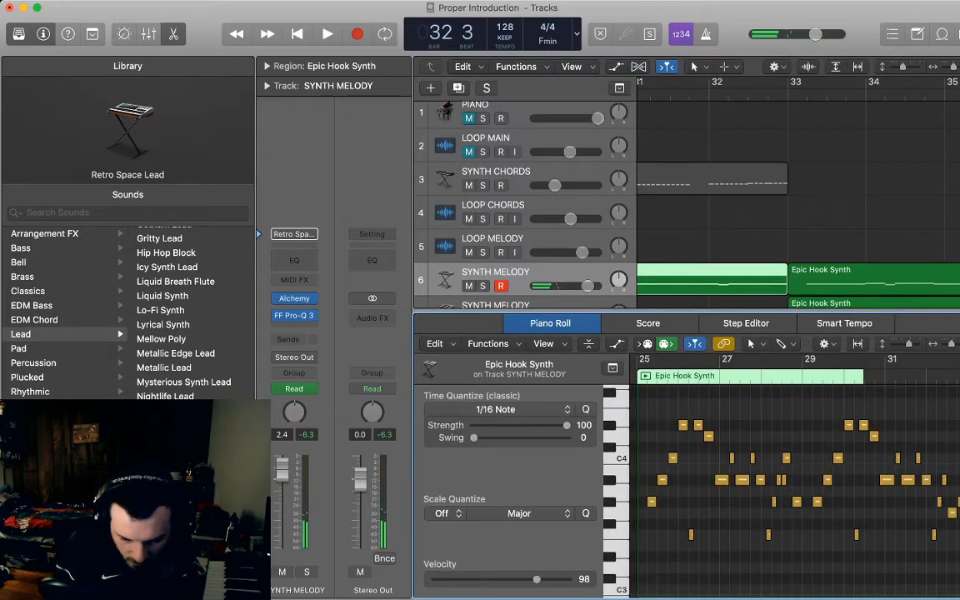
{"action": "left_click", "coordinate": [750, 282]}
{"action": "key", "text": "super+Left"}
{"action": "key", "text": "super+Left"}
{"action": "key", "text": "super+Left"}
{"action": "key", "text": "super+Left"}
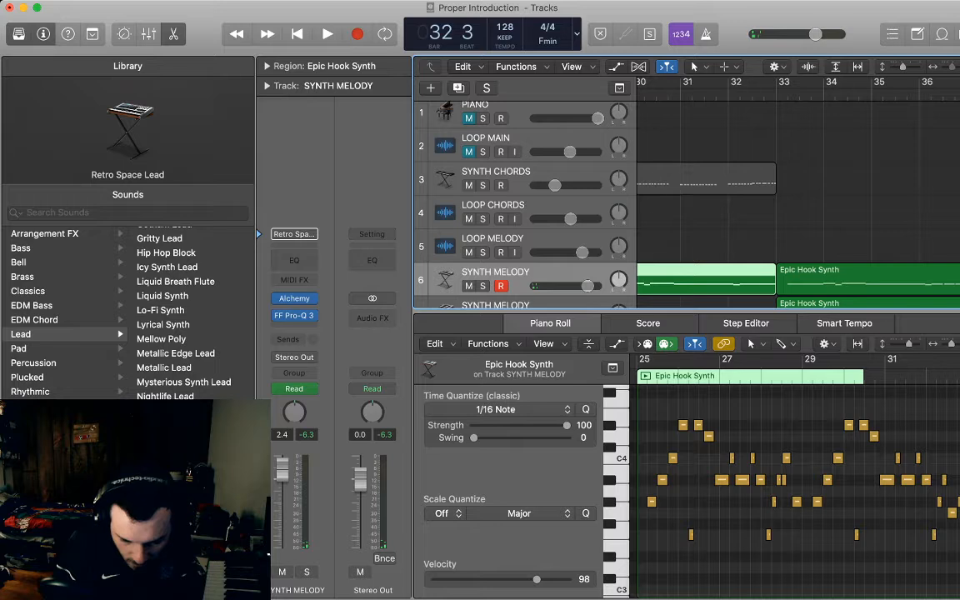
{"action": "scroll", "coordinate": [779, 483], "scroll_direction": "right", "scroll_amount": 2}
{"action": "scroll", "coordinate": [780, 483], "scroll_direction": "right", "scroll_amount": 2}
{"action": "double_click", "coordinate": [784, 376]}
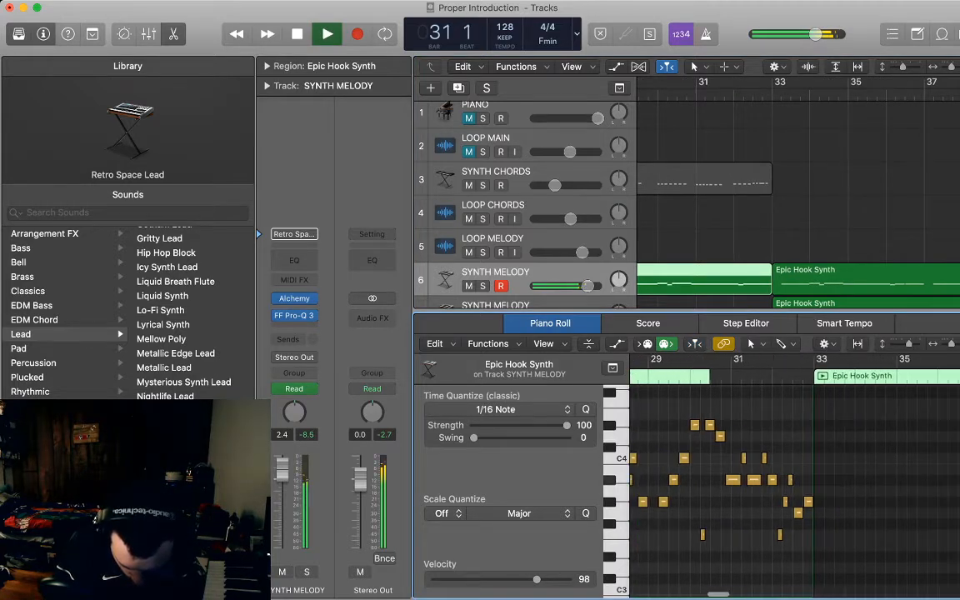
Delete the melody note at about the start of bar 32 and audition the transition into bar 33
{"action": "key", "text": "space"}
{"action": "left_click_drag", "start_coordinate": [774, 464], "coordinate": [784, 541]}
{"action": "left_click", "coordinate": [790, 541]}
{"action": "left_click", "coordinate": [773, 480]}
{"action": "key", "text": "BackSpace"}
{"action": "key", "text": "space"}
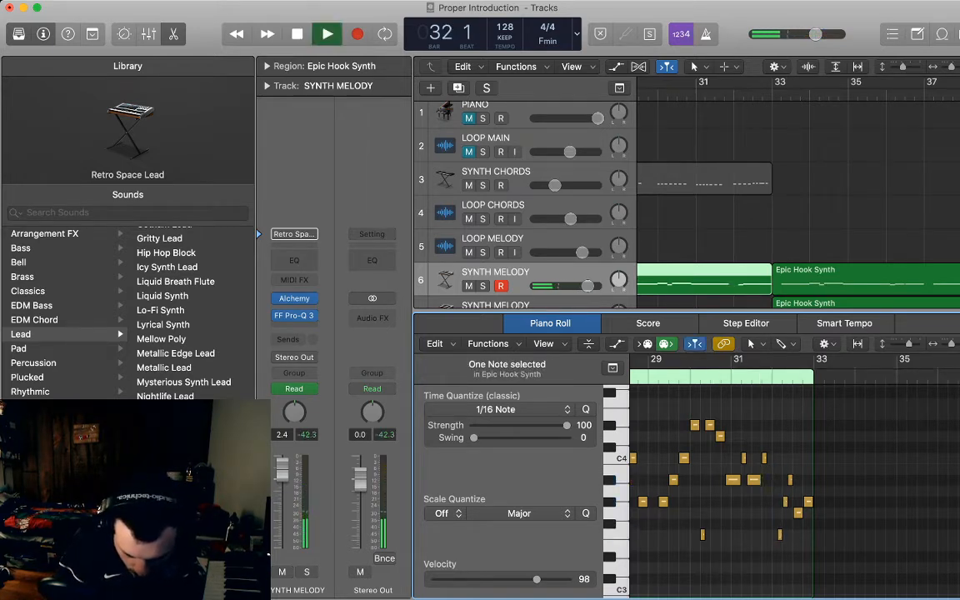
{"action": "key", "text": "space"}
{"action": "scroll", "coordinate": [792, 483], "scroll_direction": "right", "scroll_amount": 1}
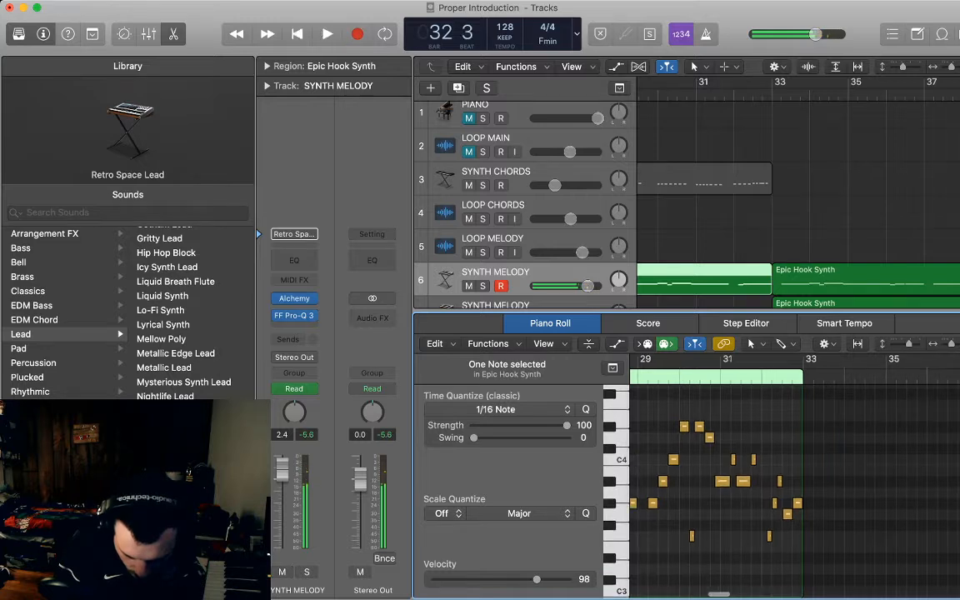
{"action": "key", "text": "space"}
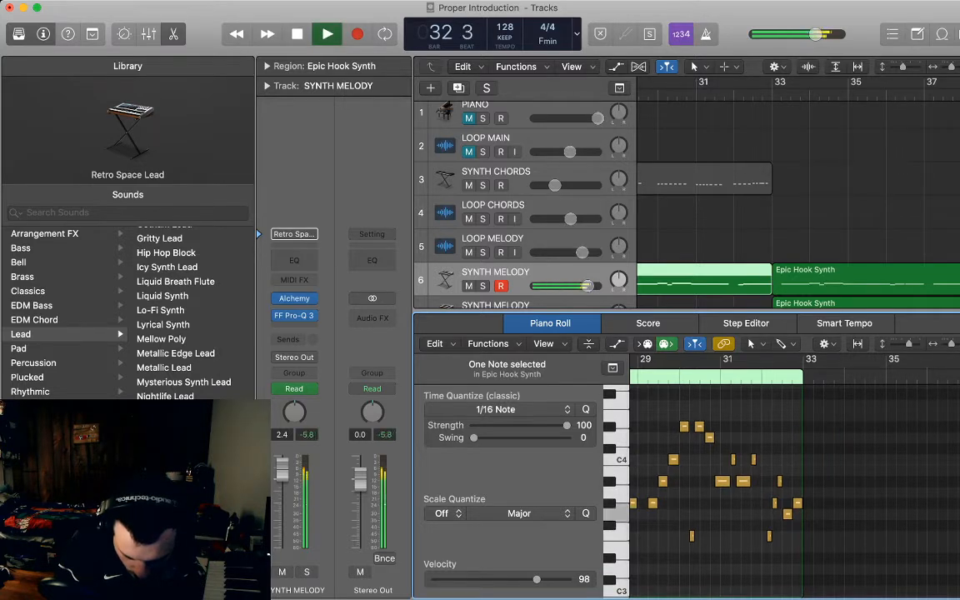
{"action": "key", "text": "space"}
Move the end of the lead's Band 1 Freq sweep back to about the start of bar 32, peaking at 8970.7 Hz, and play it
{"action": "key", "text": "a"}
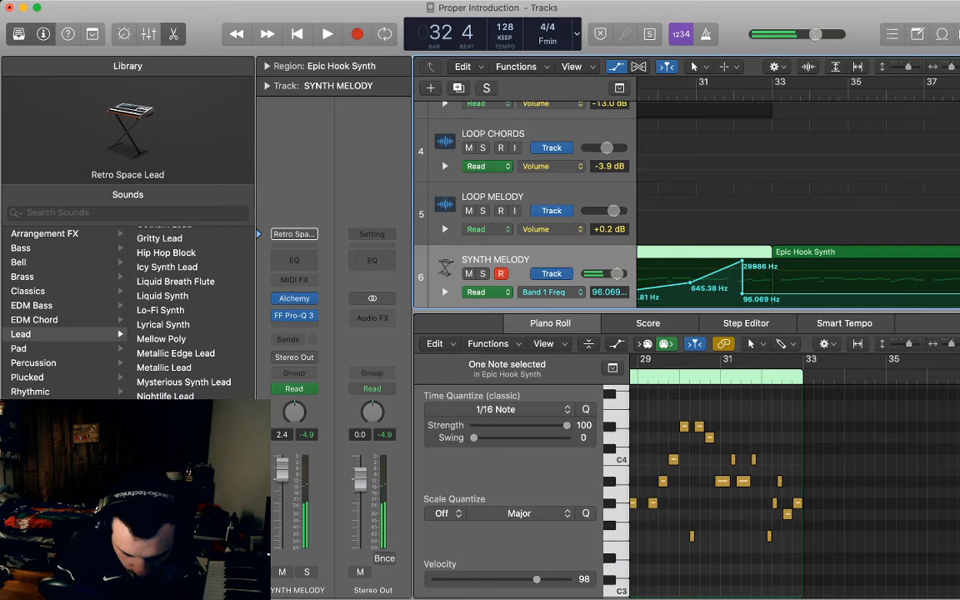
{"action": "left_click_drag", "start_coordinate": [742, 254], "coordinate": [737, 254]}
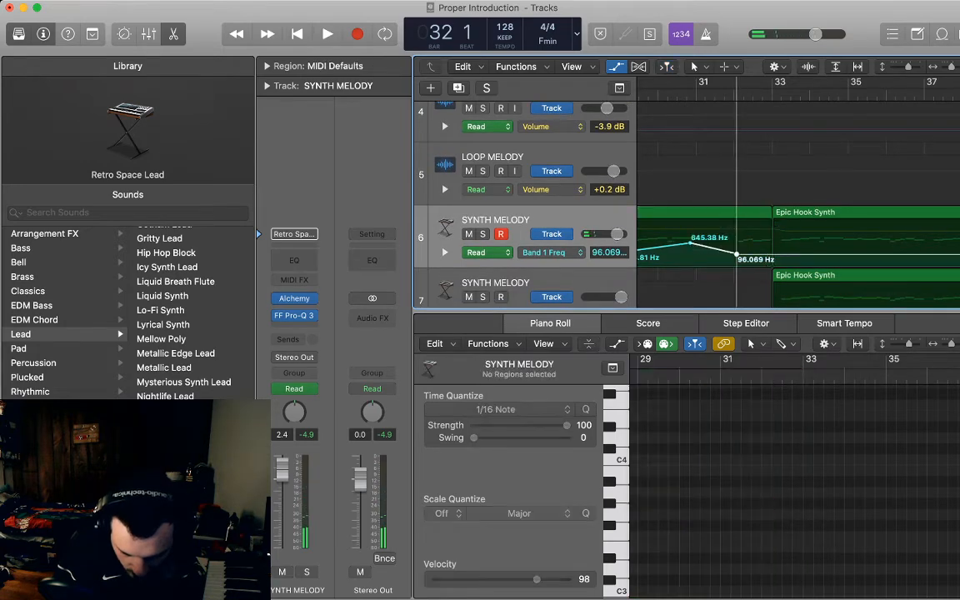
{"action": "key", "text": "space"}
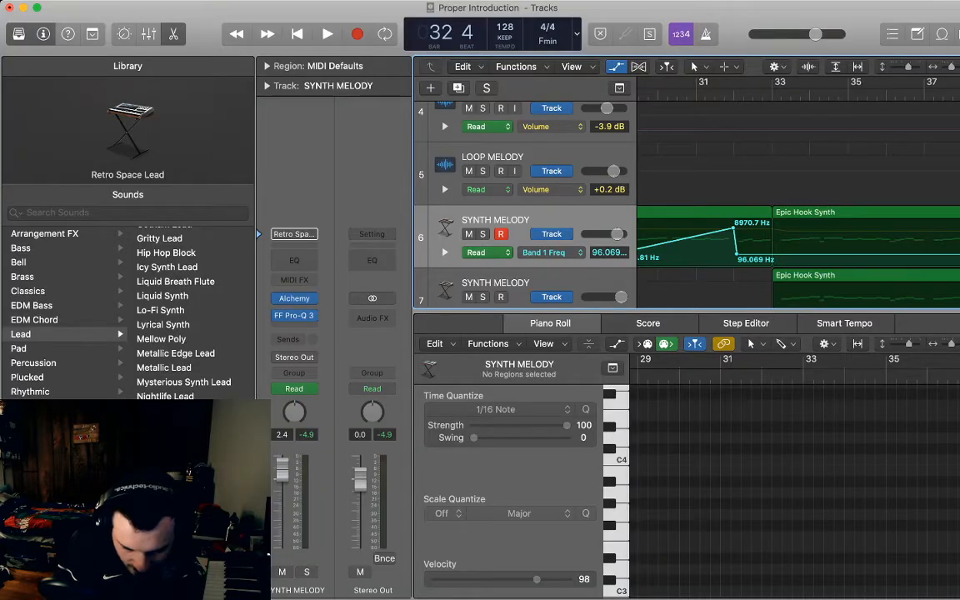
{"action": "key", "text": "space"}
{"action": "key", "text": "comma"}
{"action": "key", "text": "comma"}
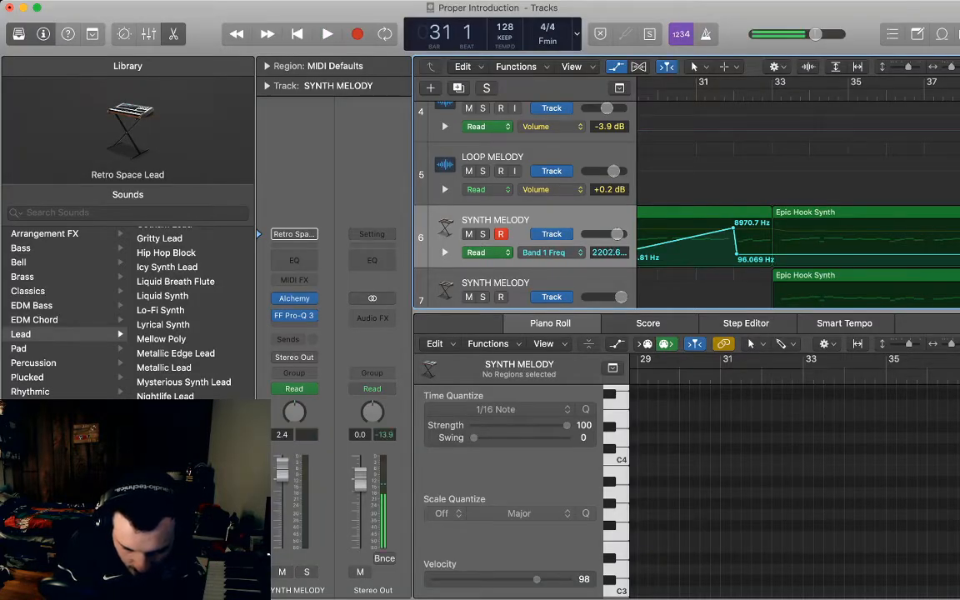
{"action": "key", "text": "space"}
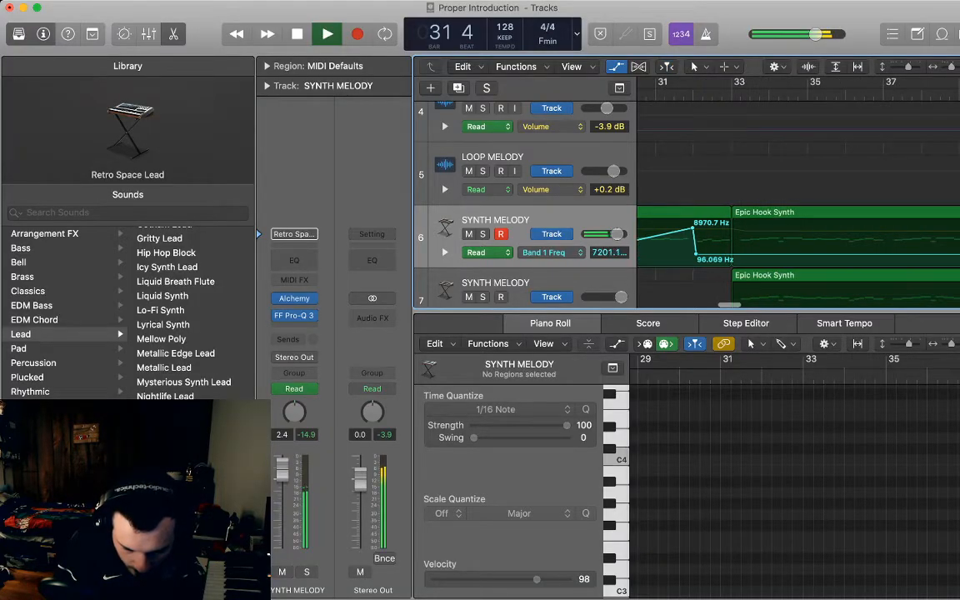
{"action": "key", "text": "space"}
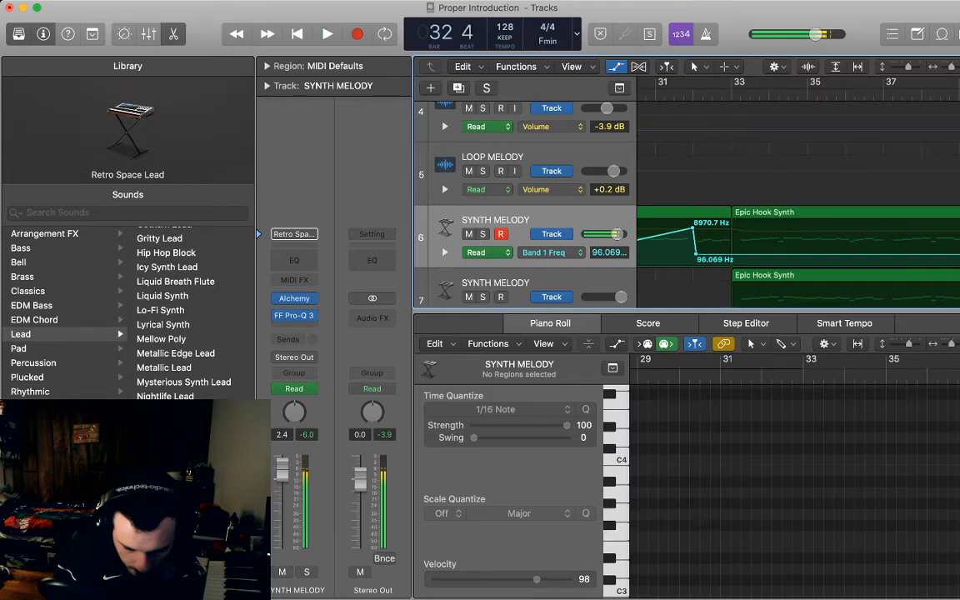
Replay the transition from bar 31 with the bar 25 Epic Hook Synth region open in the Piano Roll to check its ending
{"action": "key", "text": "comma"}
{"action": "key", "text": "comma"}
{"action": "key", "text": "space"}
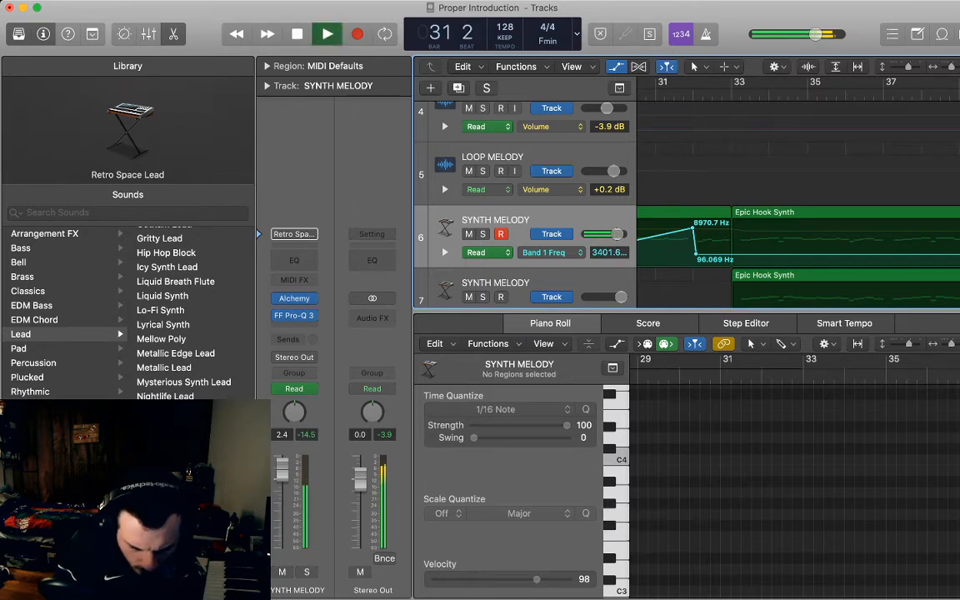
{"action": "key", "text": "a"}
{"action": "double_click", "coordinate": [683, 222]}
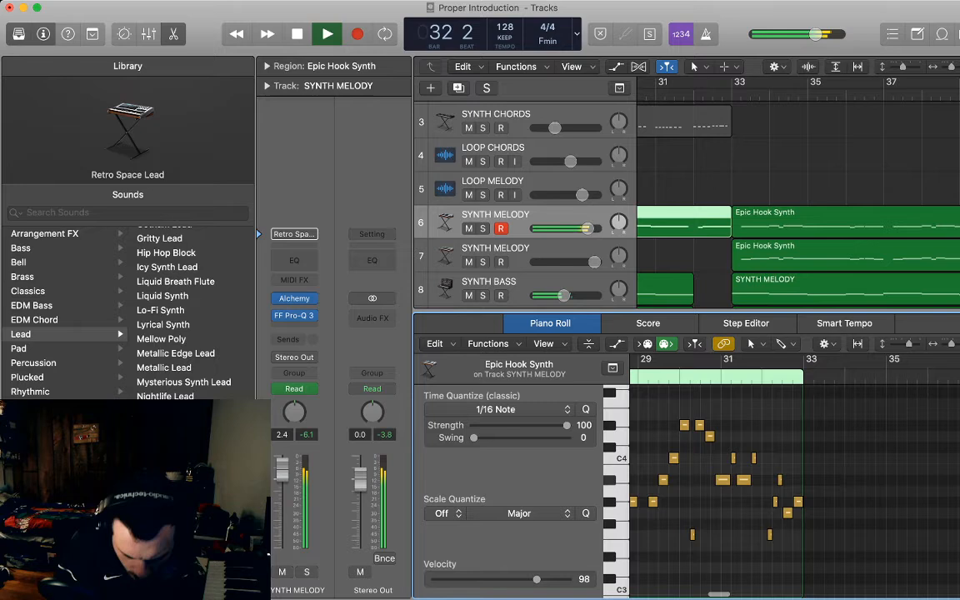
{"action": "scroll", "coordinate": [796, 492], "scroll_direction": "right", "scroll_amount": 1}
{"action": "key", "text": "space"}
{"action": "key", "text": "space"}
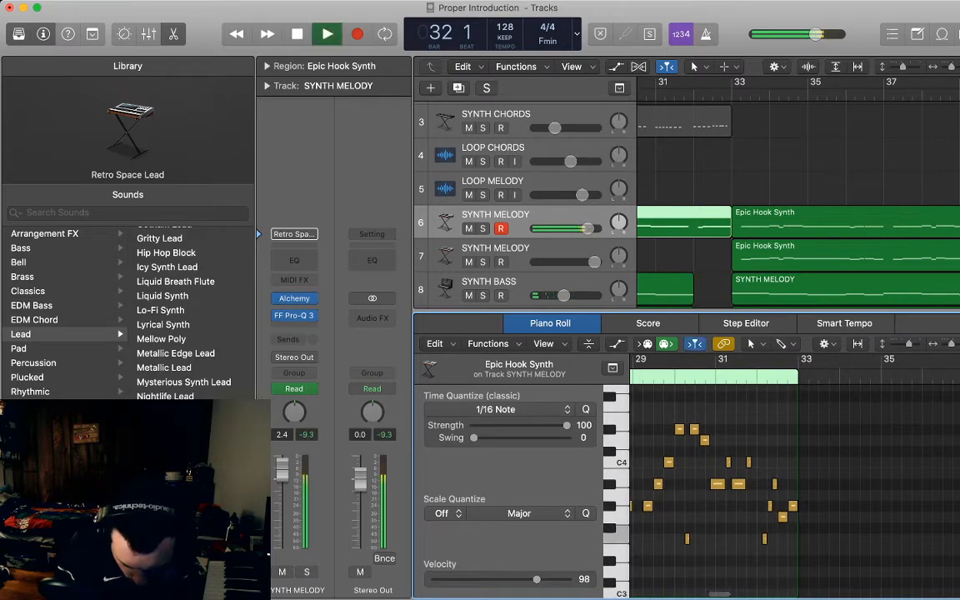
{"action": "key", "text": "space"}
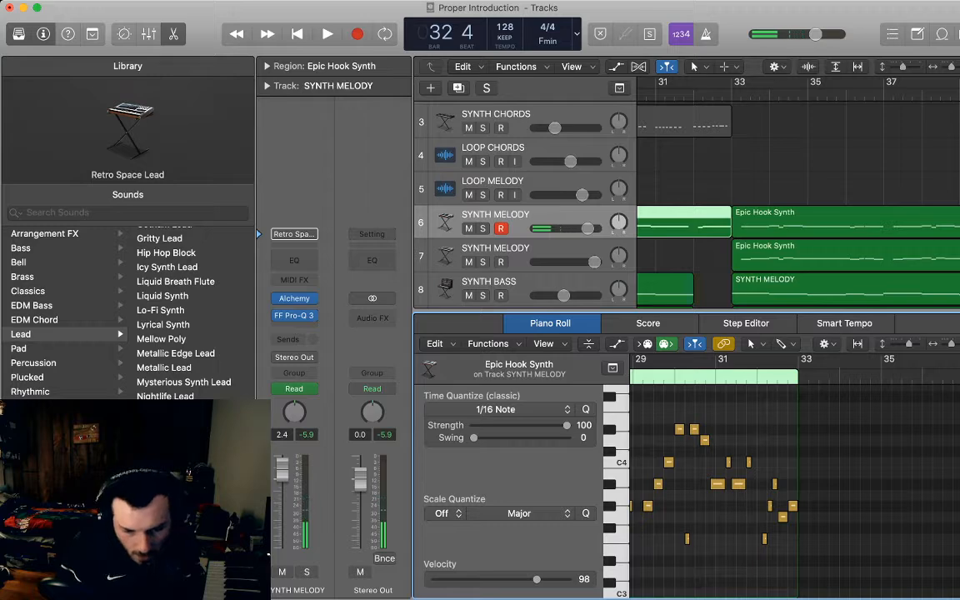
Align the Band 1 Freq drop directly beneath its peak near bar 32, audition it, and raise the peak to 26857 Hz
{"action": "key", "text": "a"}
{"action": "left_click_drag", "start_coordinate": [696, 254], "coordinate": [692, 255]}
{"action": "key", "text": "space"}
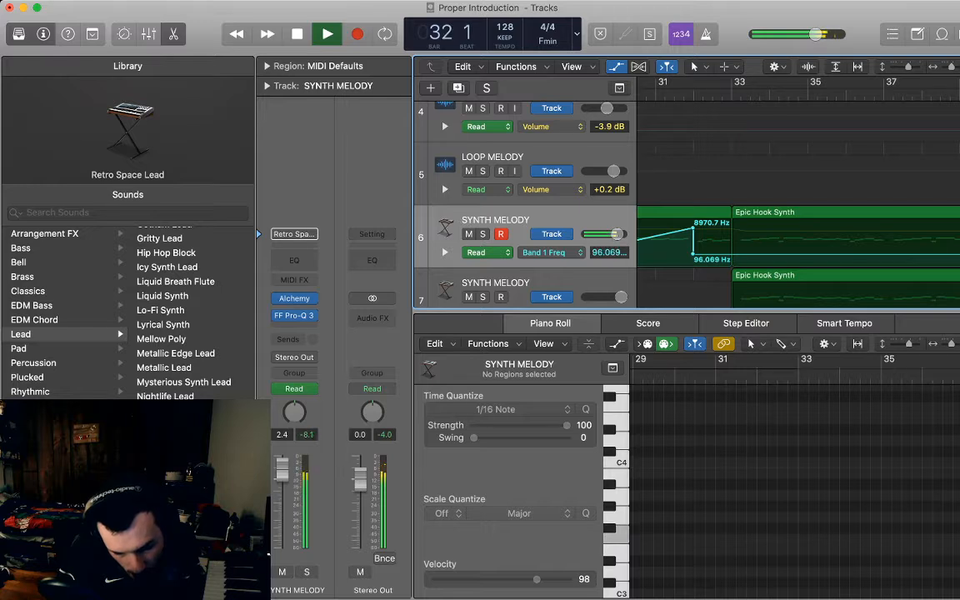
{"action": "key", "text": "space"}
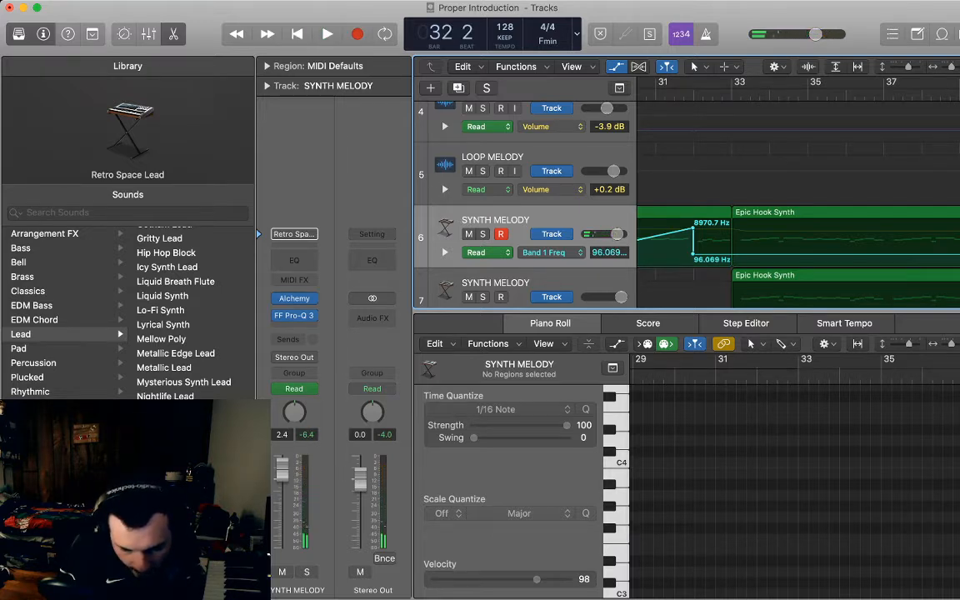
{"action": "left_click_drag", "start_coordinate": [692, 228], "coordinate": [693, 222]}
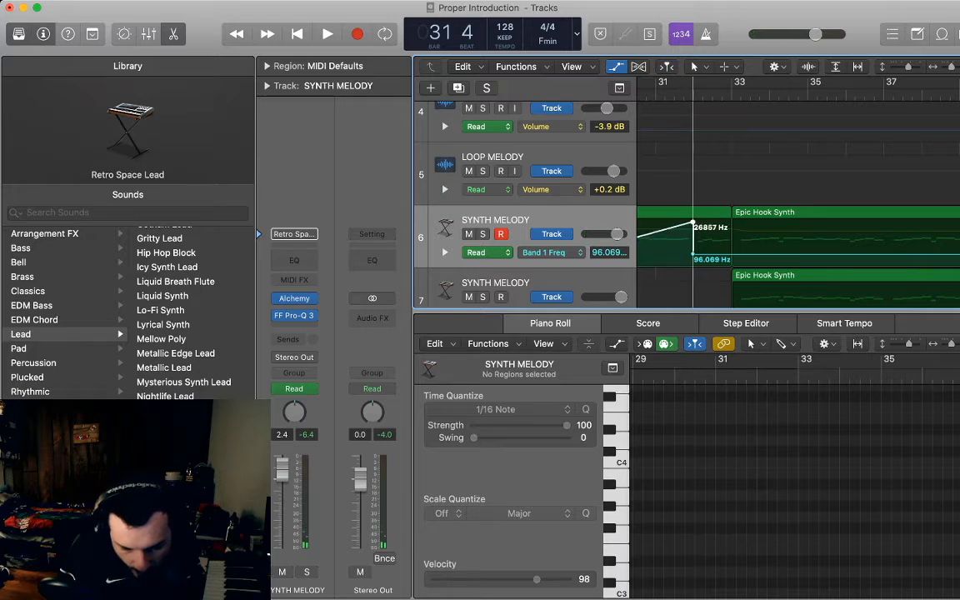
{"action": "key", "text": "a"}
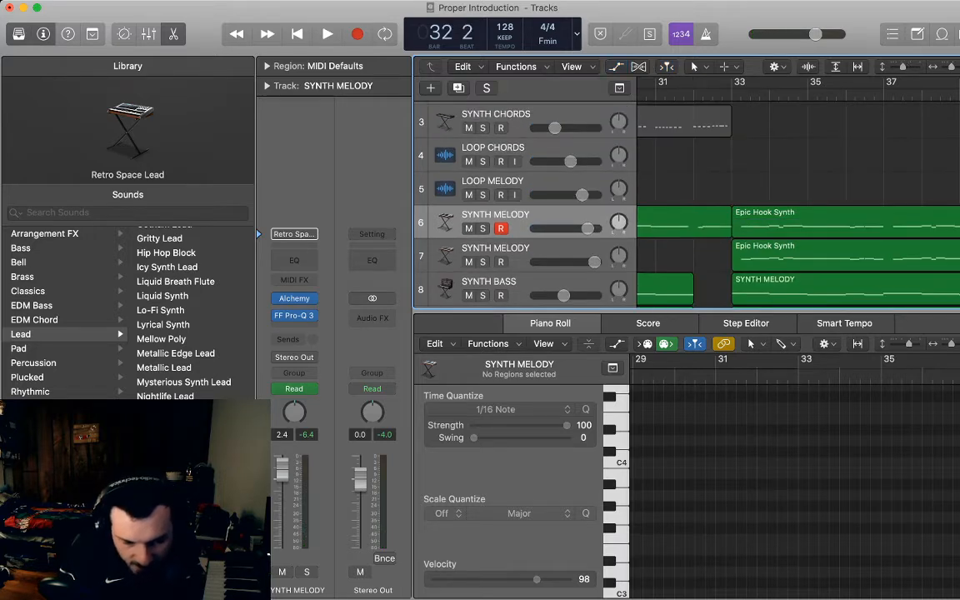
Add a volume automation dip to -∞ dB around the start of bar 32 on the Retro Space Lead, returning to +2.4 dB
{"action": "key", "text": "a"}
{"action": "left_click", "coordinate": [496, 220]}
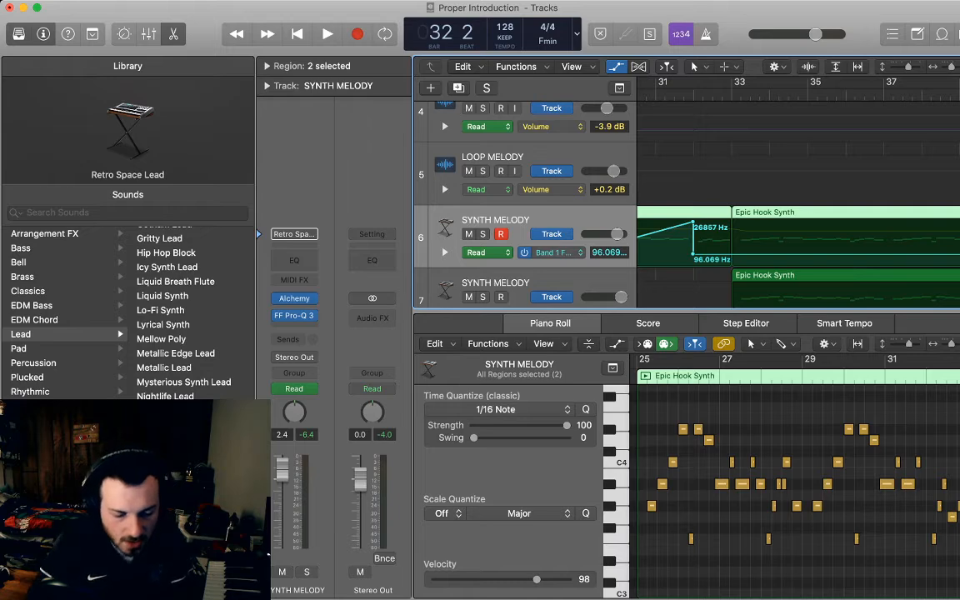
{"action": "key", "text": "super+z"}
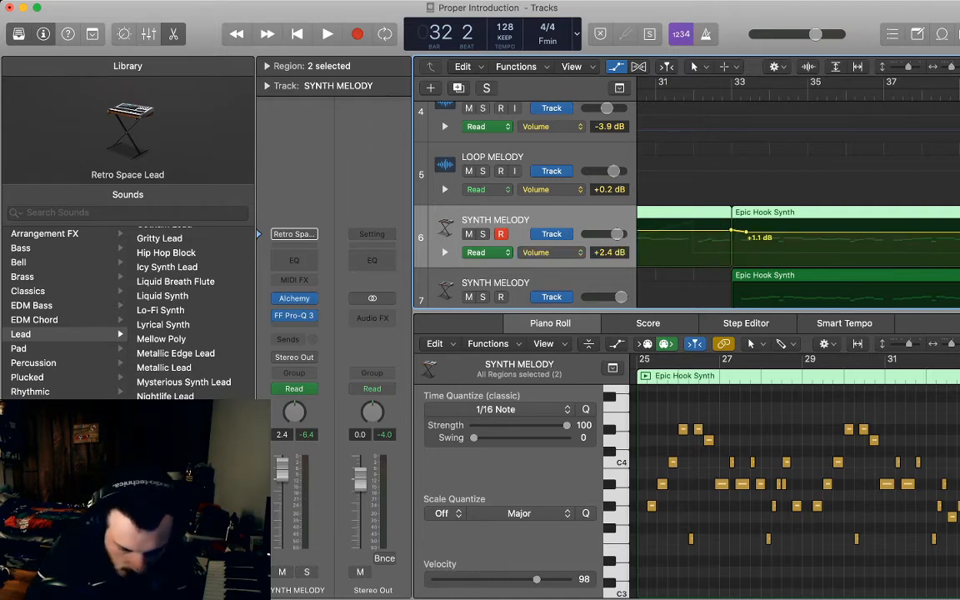
{"action": "left_click", "coordinate": [699, 230]}
{"action": "left_click", "coordinate": [691, 230]}
{"action": "scroll", "coordinate": [714, 231], "scroll_direction": "up", "scroll_amount": 5}
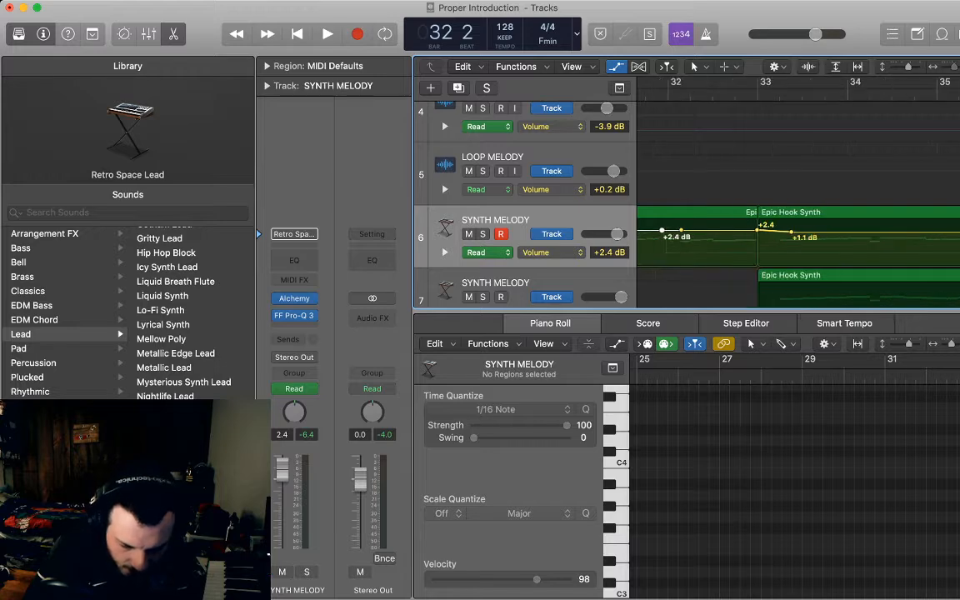
{"action": "scroll", "coordinate": [714, 231], "scroll_direction": "left", "scroll_amount": 2}
{"action": "mouse_move", "coordinate": [720, 230]}
{"action": "left_mouse_down"}
{"action": "mouse_move", "coordinate": [741, 231]}
{"action": "mouse_move", "coordinate": [730, 262]}
{"action": "mouse_move", "coordinate": [716, 266]}
{"action": "mouse_move", "coordinate": [715, 230]}
{"action": "left_mouse_up"}
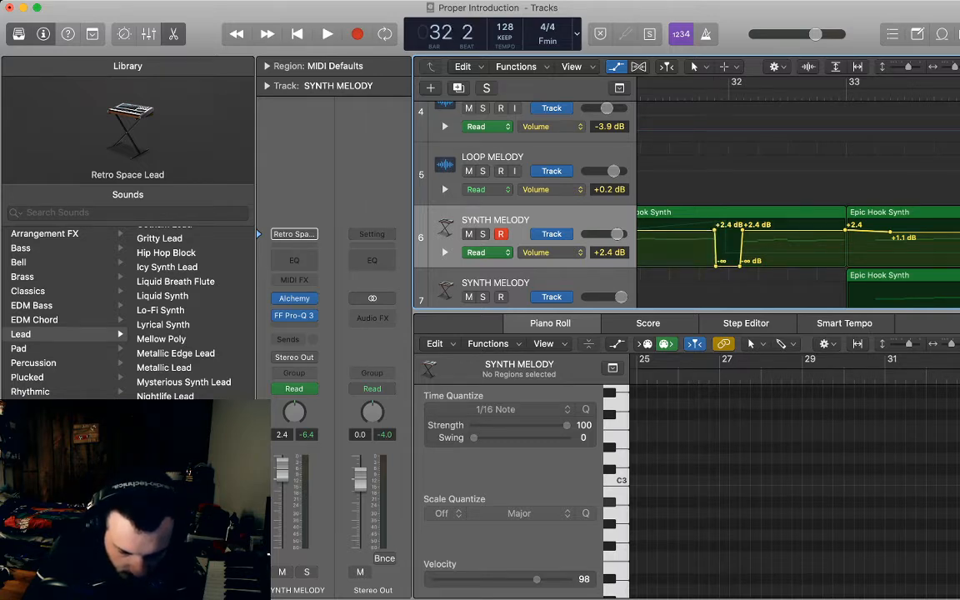
{"action": "left_click_drag", "start_coordinate": [740, 263], "coordinate": [742, 266]}
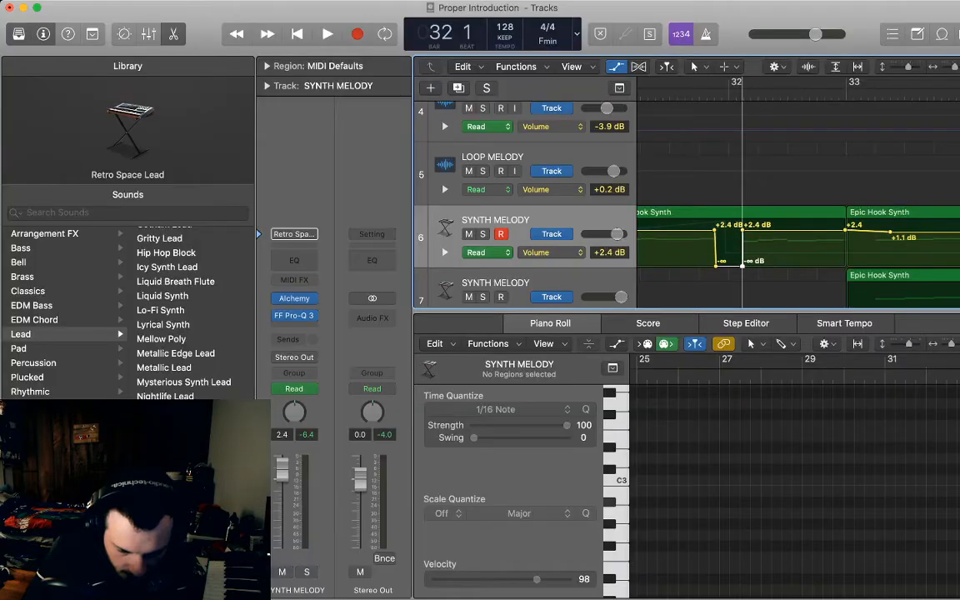
Audition the lead's volume dip near bar 32 and restart playback from about bar 28
{"action": "key", "text": "space"}
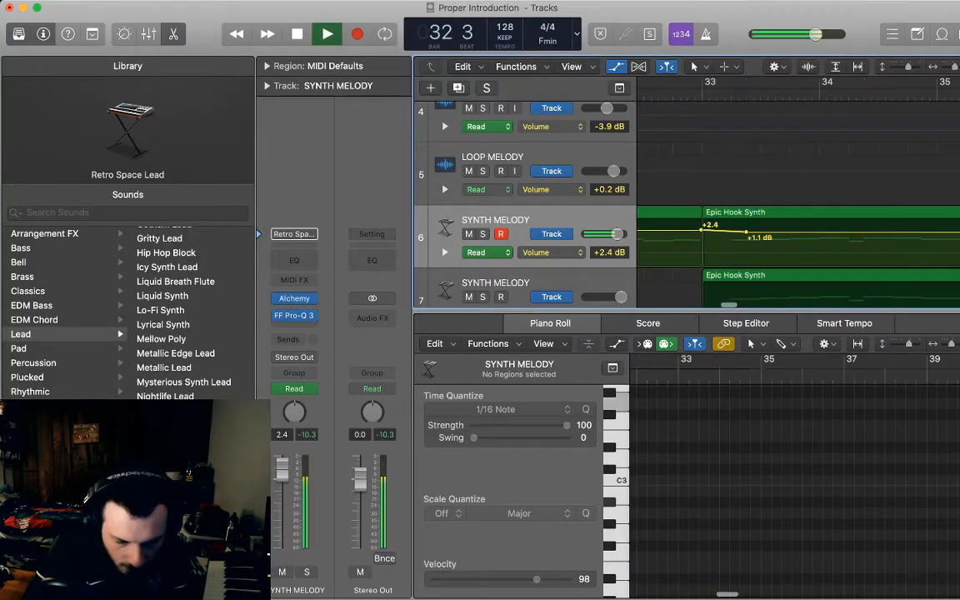
{"action": "key", "text": "space"}
{"action": "scroll", "coordinate": [742, 259], "scroll_direction": "left", "scroll_amount": 5}
{"action": "key", "text": "space"}
{"action": "key", "text": "space"}
{"action": "scroll", "coordinate": [742, 258], "scroll_direction": "left", "scroll_amount": 8}
{"action": "left_click", "coordinate": [650, 94]}
{"action": "key", "text": "space"}
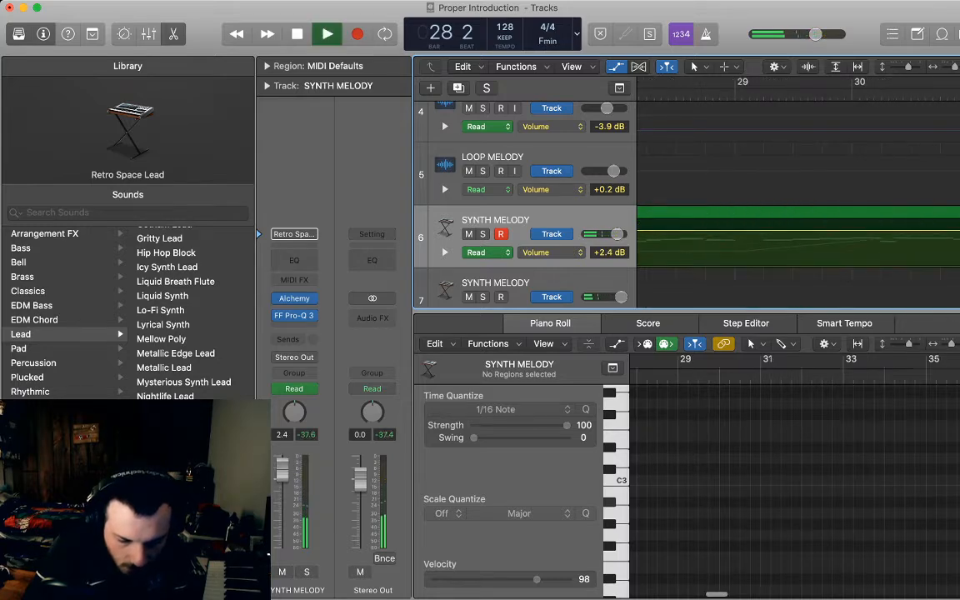
Close the Piano Roll and look over the full arrangement while playing the transition into bar 33
{"action": "key", "text": "super+Left"}
{"action": "key", "text": "super+Left"}
{"action": "key", "text": "super+Left"}
{"action": "key", "text": "super+Left"}
{"action": "key", "text": "super+Left"}
{"action": "key", "text": "super+Left"}
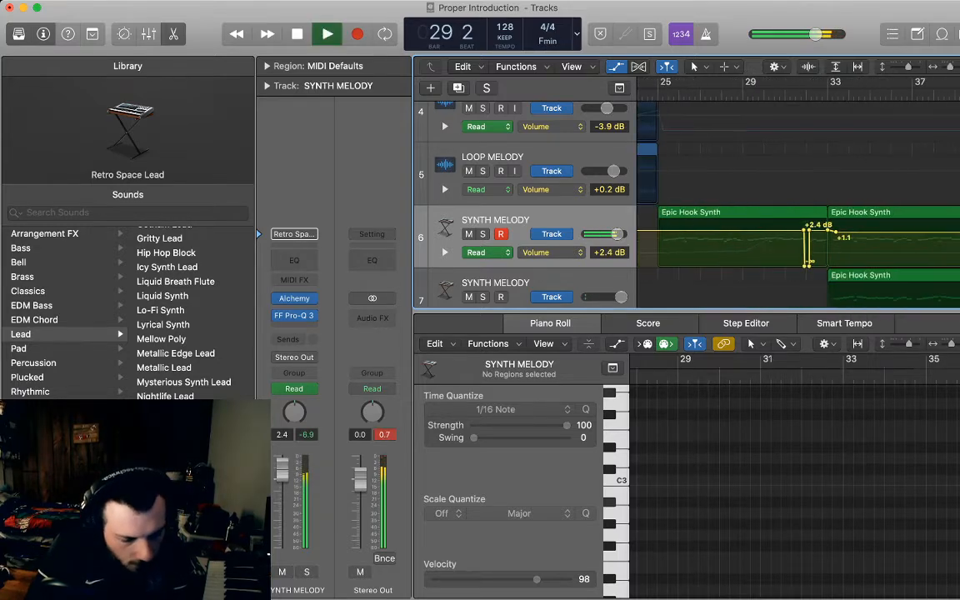
{"action": "key", "text": "e"}
{"action": "scroll", "coordinate": [692, 333], "scroll_direction": "down", "scroll_amount": 5}
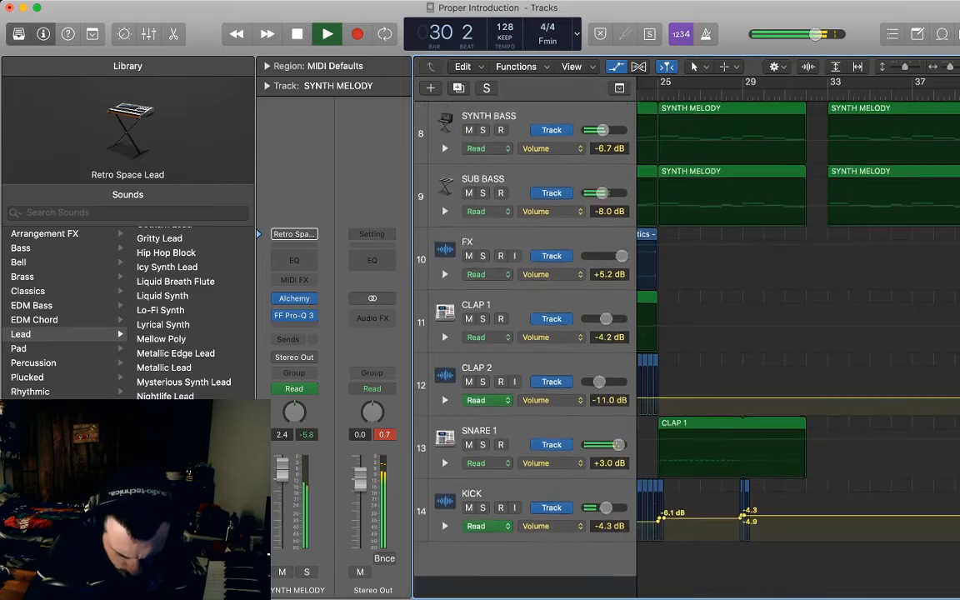
{"action": "scroll", "coordinate": [692, 334], "scroll_direction": "up", "scroll_amount": 5}
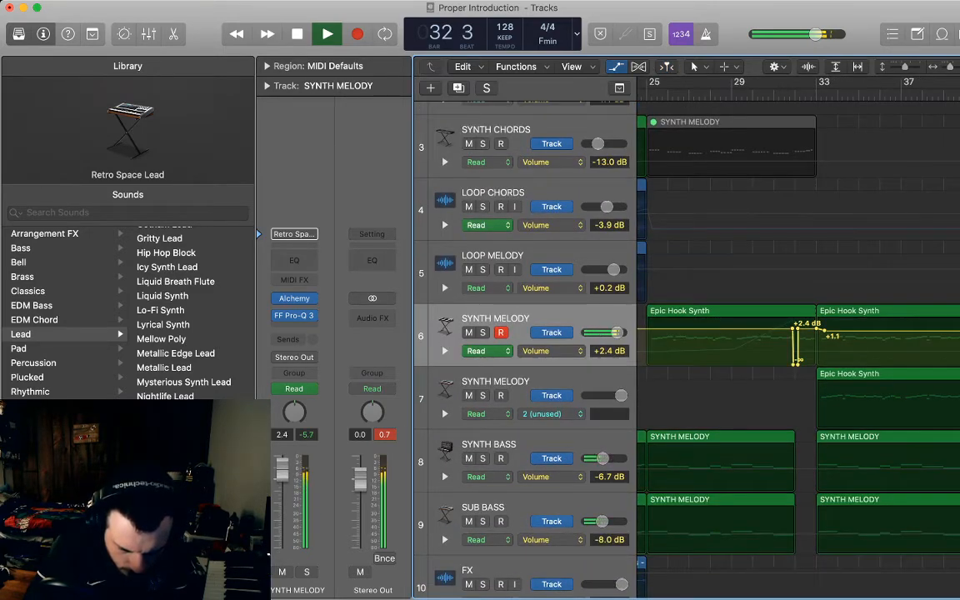
{"action": "key", "text": "a"}
{"action": "key", "text": "space"}
Show the lead's Band 1 Freq automation again, lower the sweep's peak near bar 32 to 4646.7 Hz, and play it
{"action": "key", "text": "super+Right"}
{"action": "key", "text": "super+Right"}
{"action": "key", "text": "super+Right"}
{"action": "key", "text": "super+Right"}
{"action": "key", "text": "super+Right"}
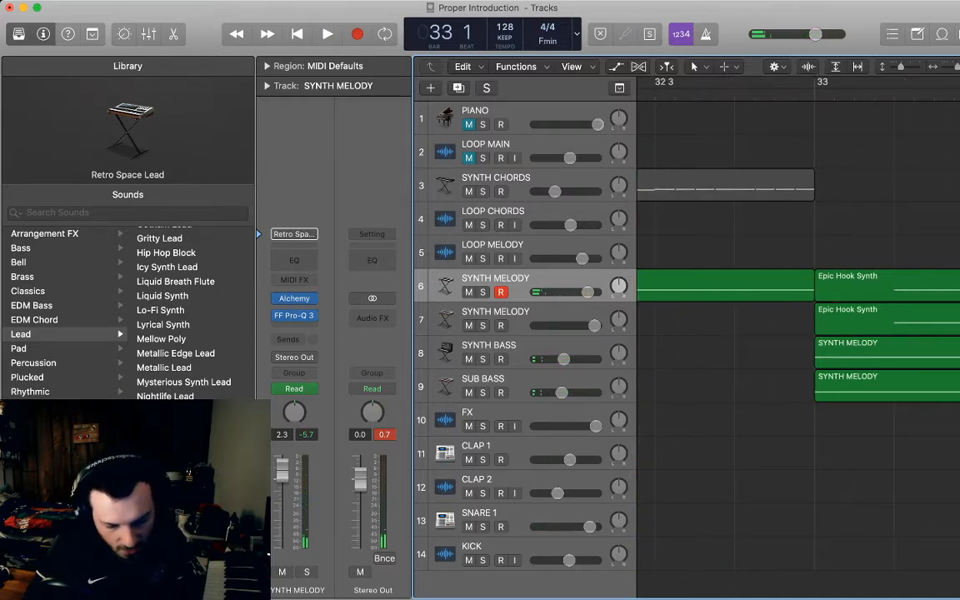
{"action": "key", "text": "a"}
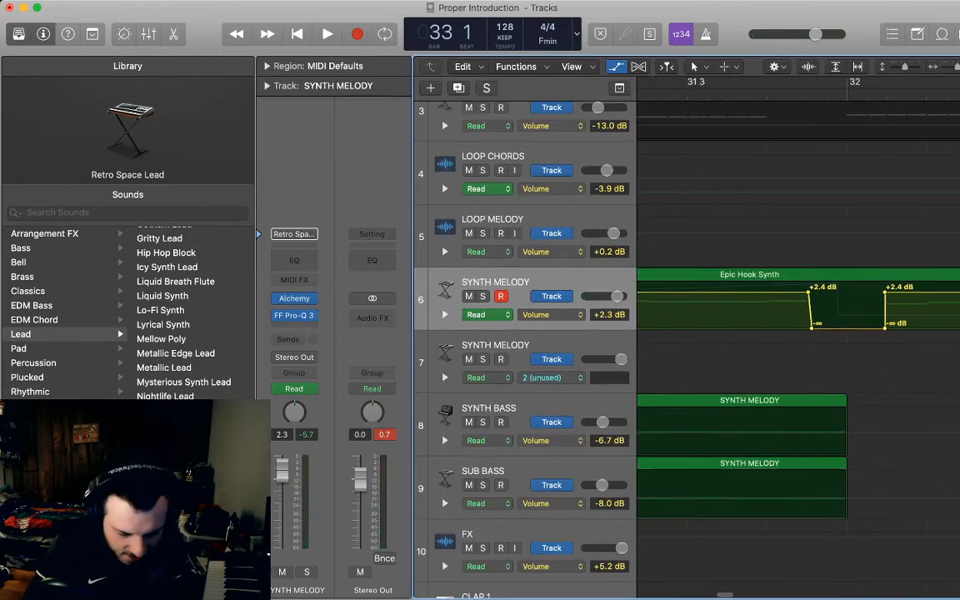
{"action": "left_click", "coordinate": [549, 315]}
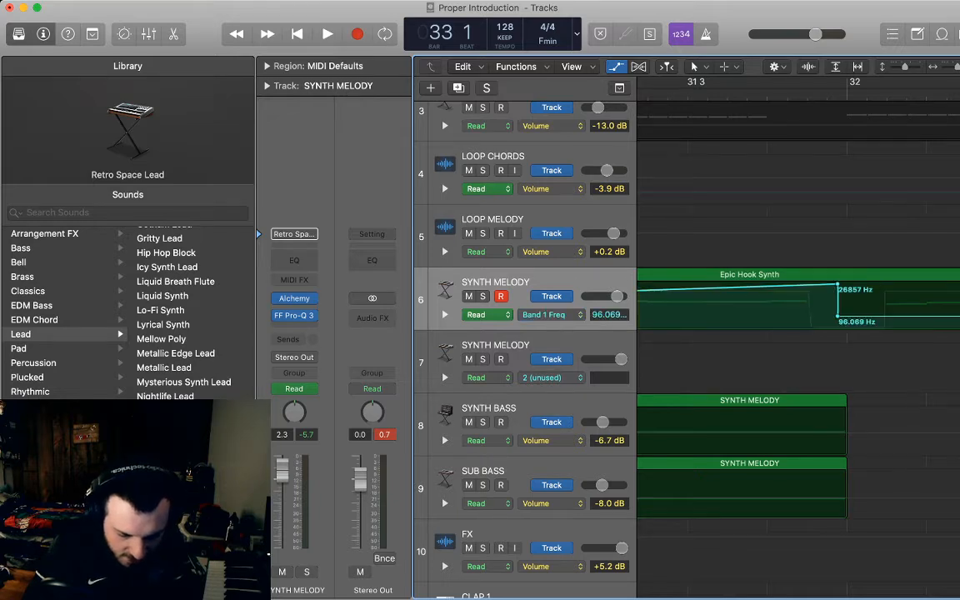
{"action": "scroll", "coordinate": [797, 316], "scroll_direction": "right", "scroll_amount": 4}
{"action": "scroll", "coordinate": [797, 316], "scroll_direction": "right", "scroll_amount": 1}
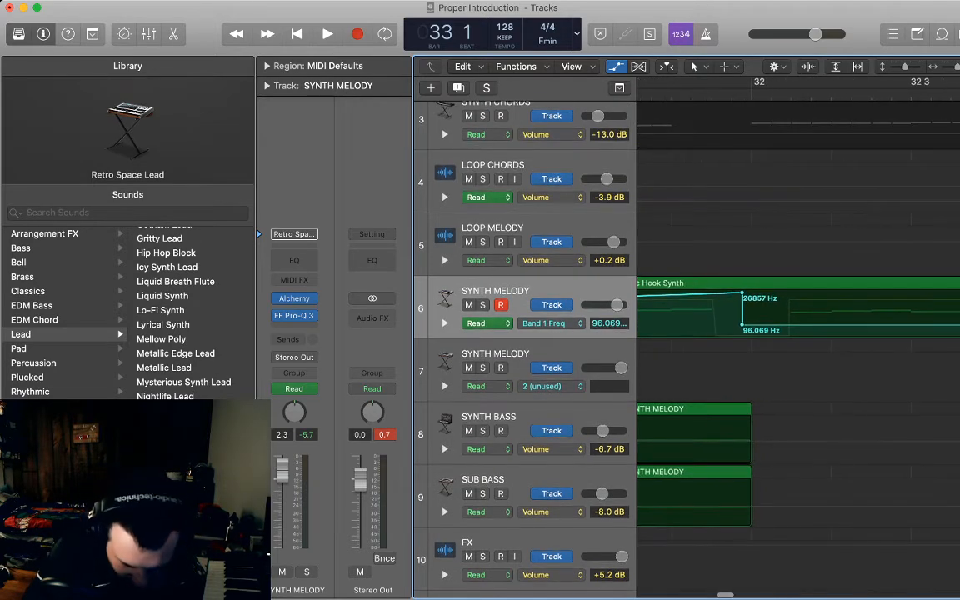
{"action": "left_click_drag", "start_coordinate": [742, 293], "coordinate": [742, 303]}
{"action": "scroll", "coordinate": [742, 303], "scroll_direction": "left", "scroll_amount": 2}
{"action": "scroll", "coordinate": [742, 303], "scroll_direction": "left", "scroll_amount": 10}
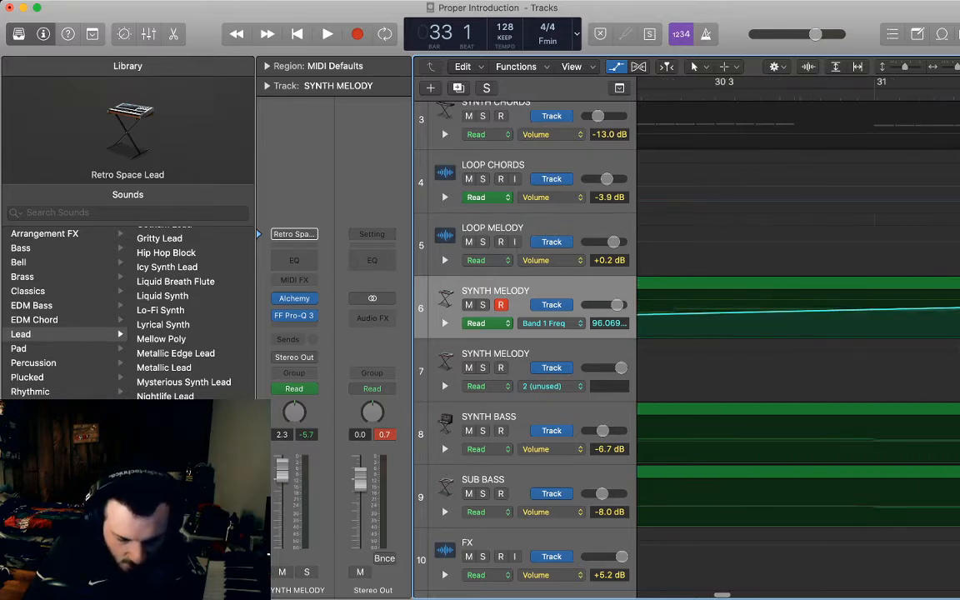
{"action": "scroll", "coordinate": [742, 303], "scroll_direction": "down", "scroll_amount": 10}
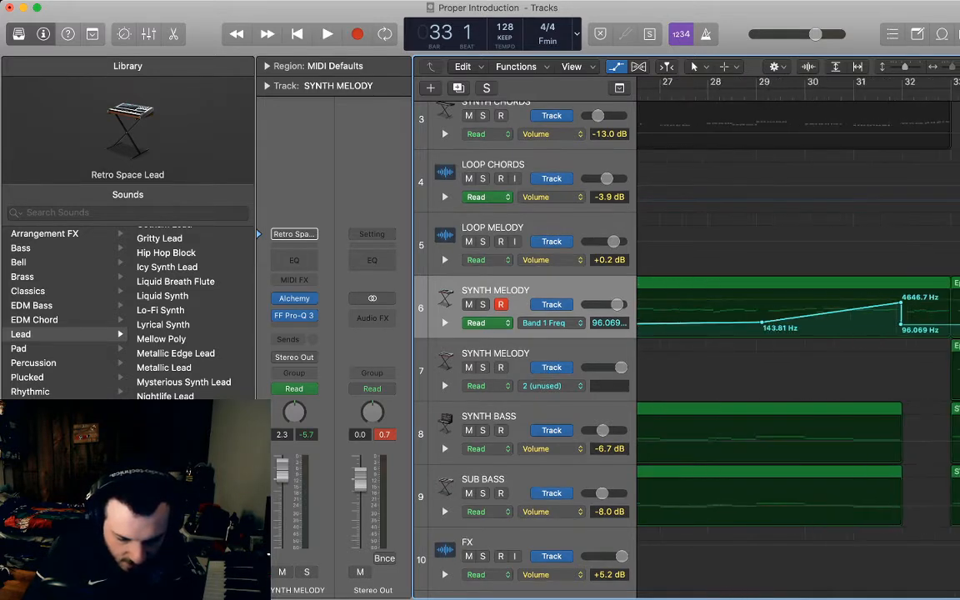
{"action": "key", "text": "space"}
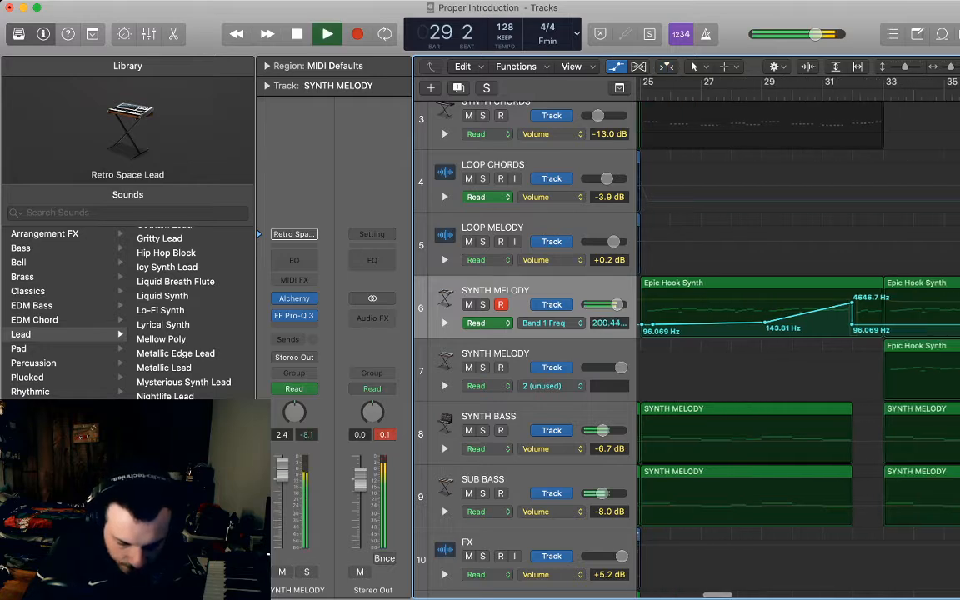
Add a 1030.4 Hz point to the sweep just before its end, set the peak to 10009 Hz, and play through bar 35
{"action": "left_click_drag", "start_coordinate": [827, 306], "coordinate": [845, 308]}
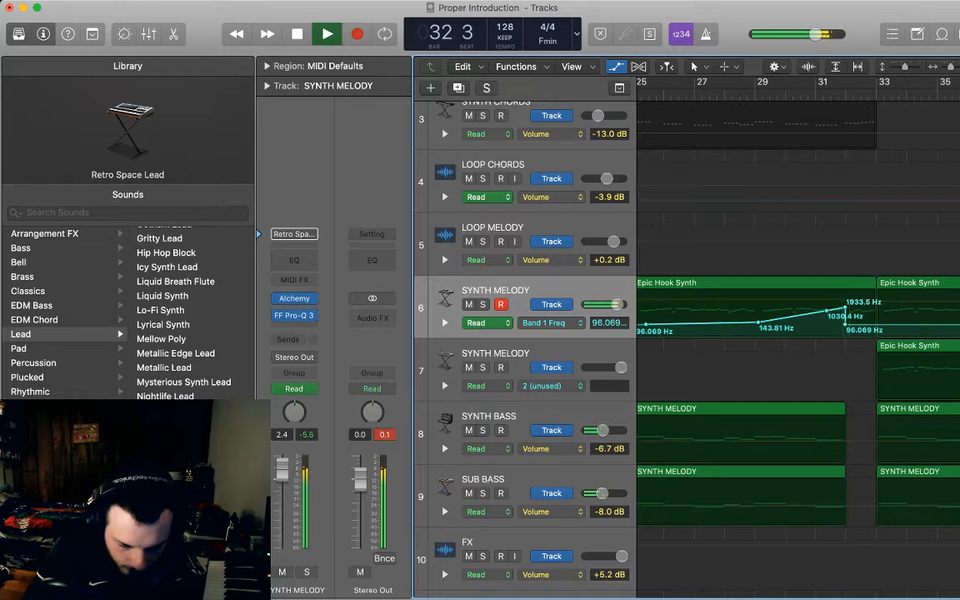
{"action": "key", "text": "space"}
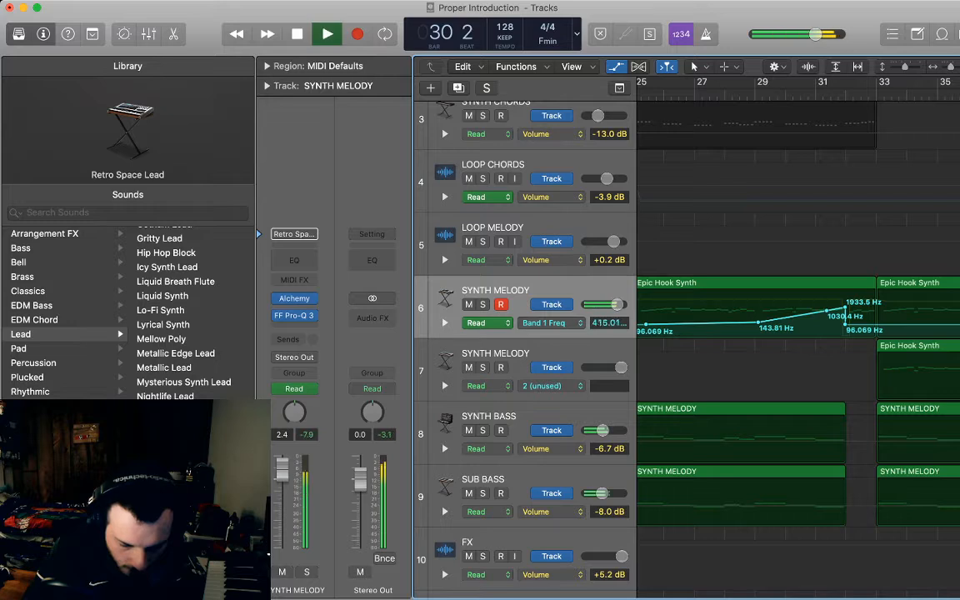
{"action": "mouse_move", "coordinate": [845, 305]}
{"action": "left_mouse_down"}
{"action": "mouse_move", "coordinate": [829, 311]}
{"action": "mouse_move", "coordinate": [845, 298]}
{"action": "left_mouse_up"}
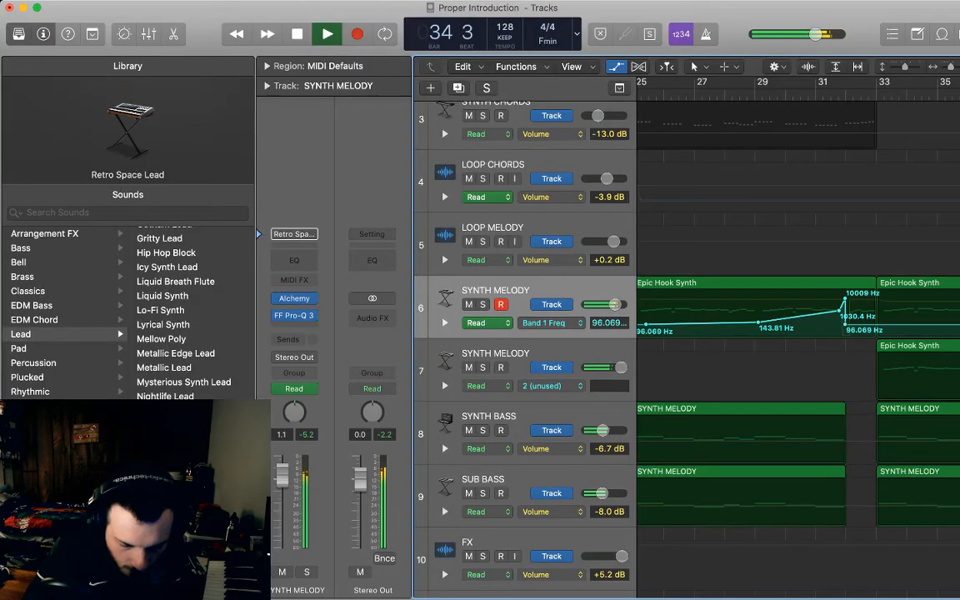
{"action": "key", "text": "a"}
{"action": "key", "text": "space"}
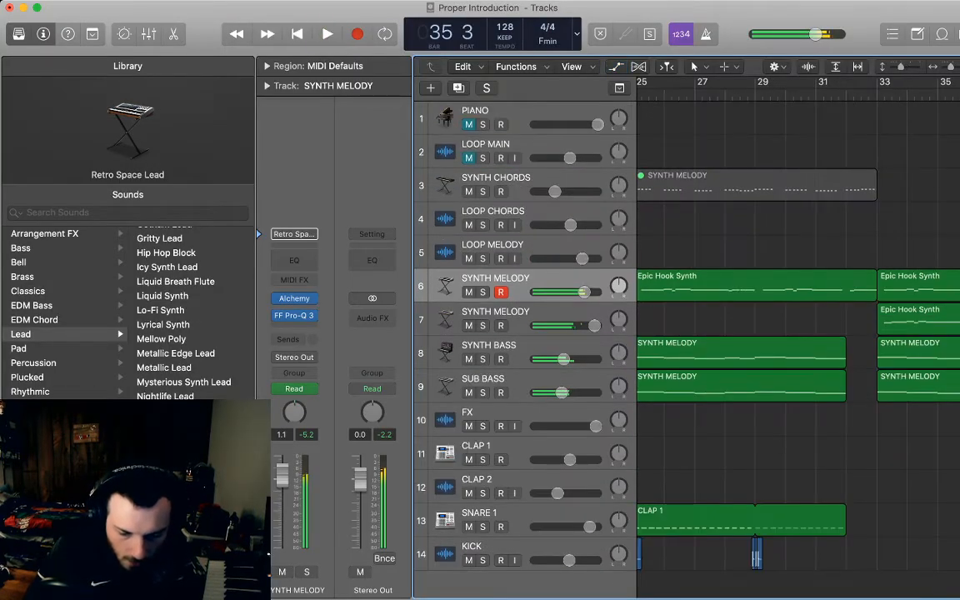
Delete the last of the four short kick regions around bar 29
{"action": "key", "text": "super+Left"}
{"action": "left_click", "coordinate": [811, 95]}
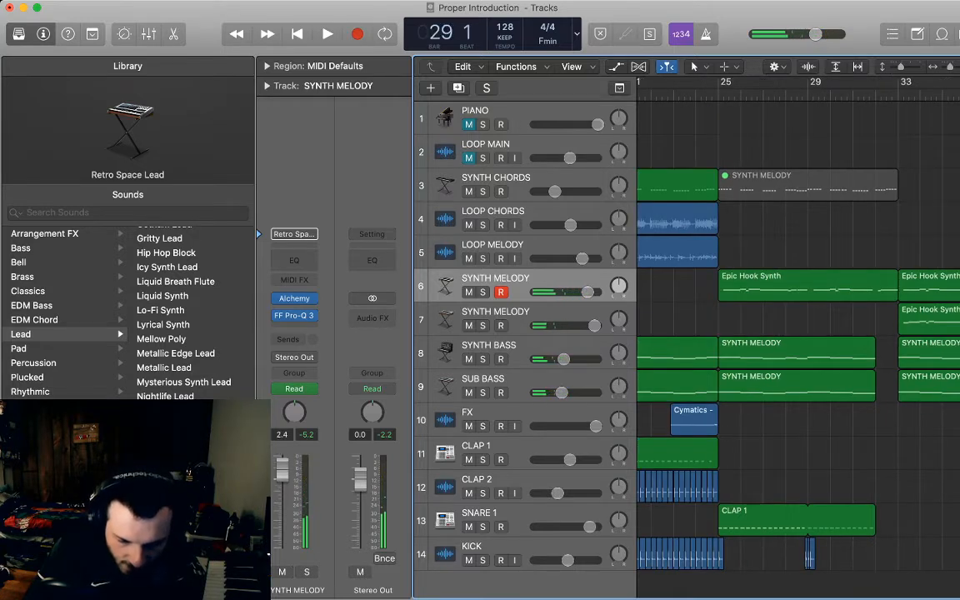
{"action": "key", "text": "super+Right"}
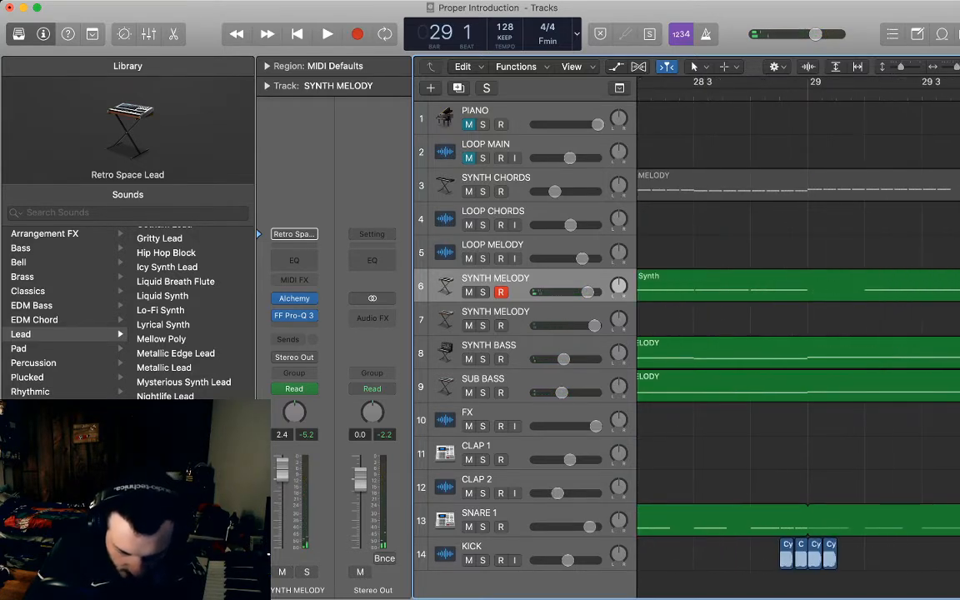
{"action": "left_click", "coordinate": [831, 557]}
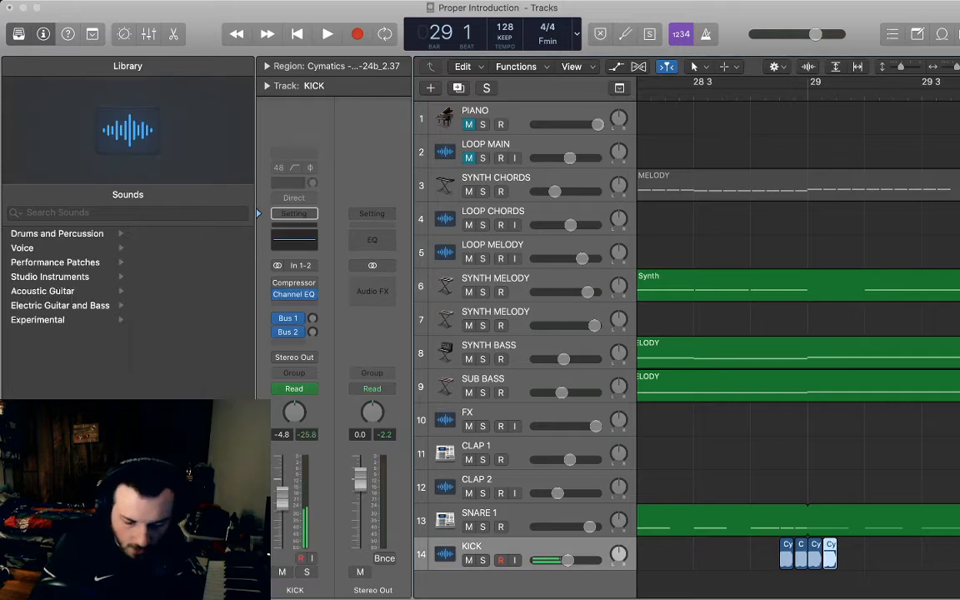
{"action": "key", "text": "Delete"}
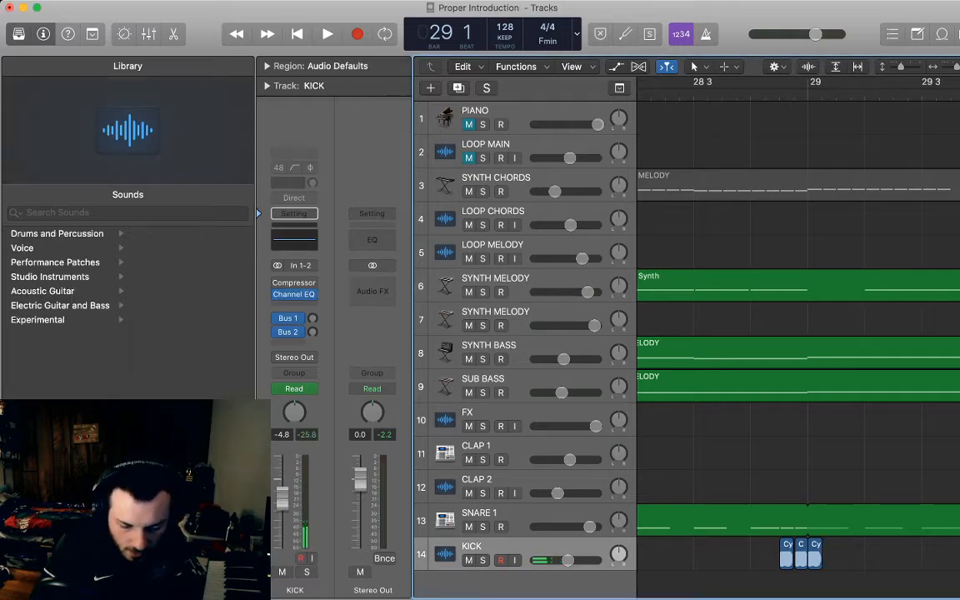
Audition the shortened kick fill from bar 29 and stop playback
{"action": "key", "text": "space"}
{"action": "key", "text": "super+Left"}
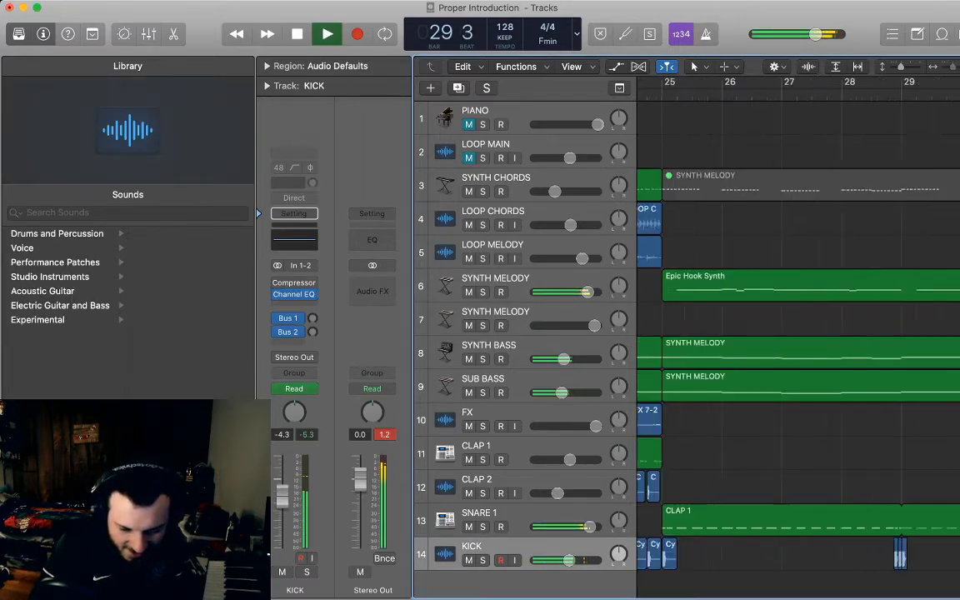
{"action": "key", "text": "super+Left"}
{"action": "key", "text": "super+Left"}
{"action": "key", "text": "super+Left"}
{"action": "key", "text": "space"}
Play the whole arrangement from bar 1 with all regions in view, listening through the drop to bar 28
{"action": "key", "text": "Return"}
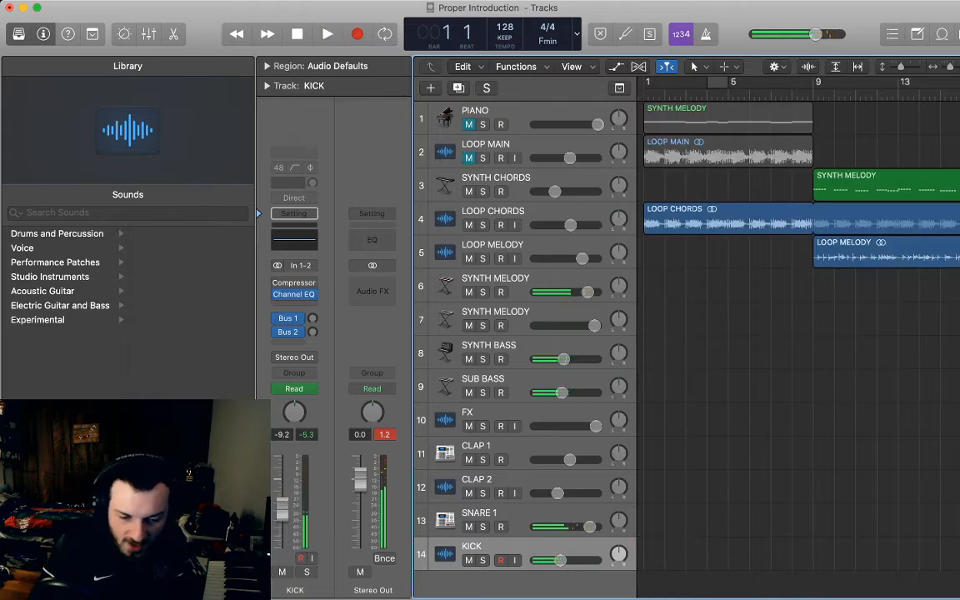
{"action": "key", "text": "super+Left"}
{"action": "key", "text": "super+Left"}
{"action": "key", "text": "super+Left"}
{"action": "key", "text": "super+Left"}
{"action": "key", "text": "space"}
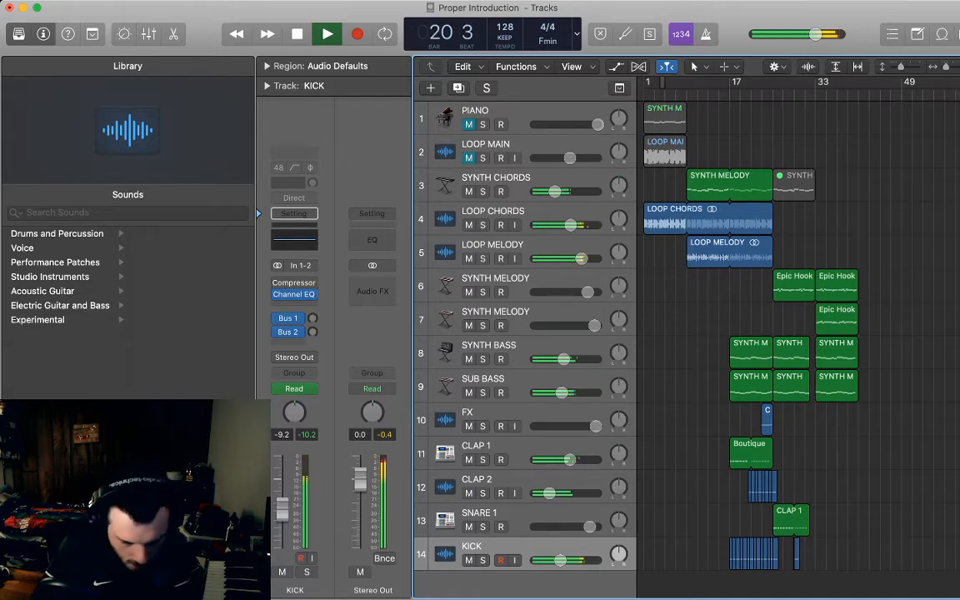
{"action": "scroll", "coordinate": [799, 334], "scroll_direction": "right", "scroll_amount": 1}
{"action": "scroll", "coordinate": [799, 334], "scroll_direction": "right", "scroll_amount": 2}
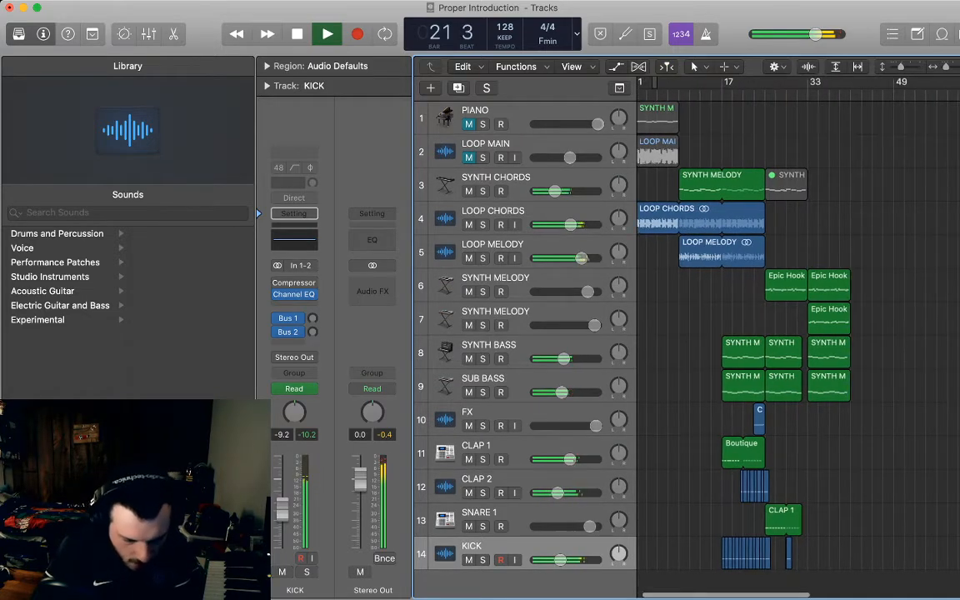
{"action": "scroll", "coordinate": [799, 334], "scroll_direction": "right", "scroll_amount": 1}
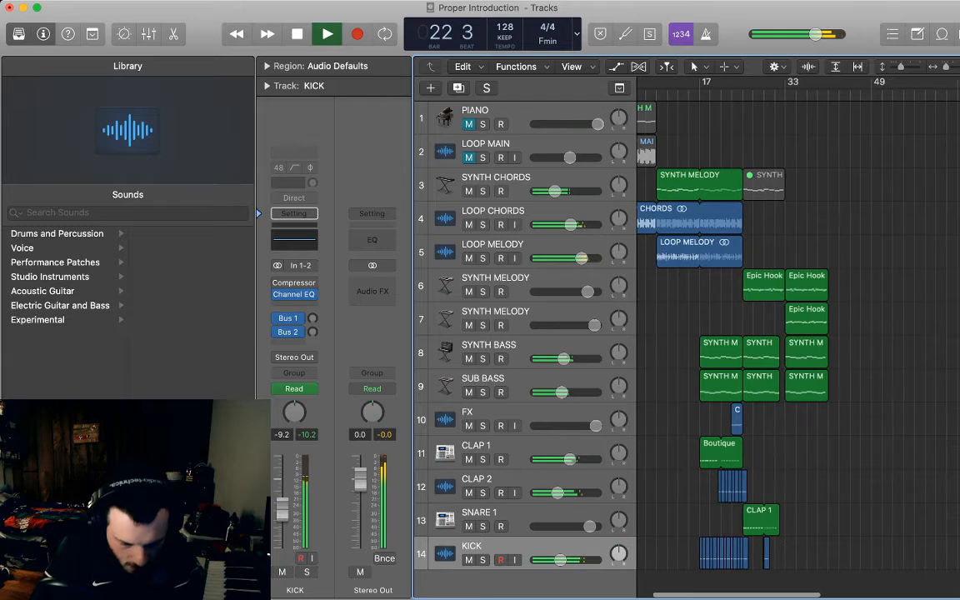
{"action": "scroll", "coordinate": [798, 334], "scroll_direction": "right", "scroll_amount": 1}
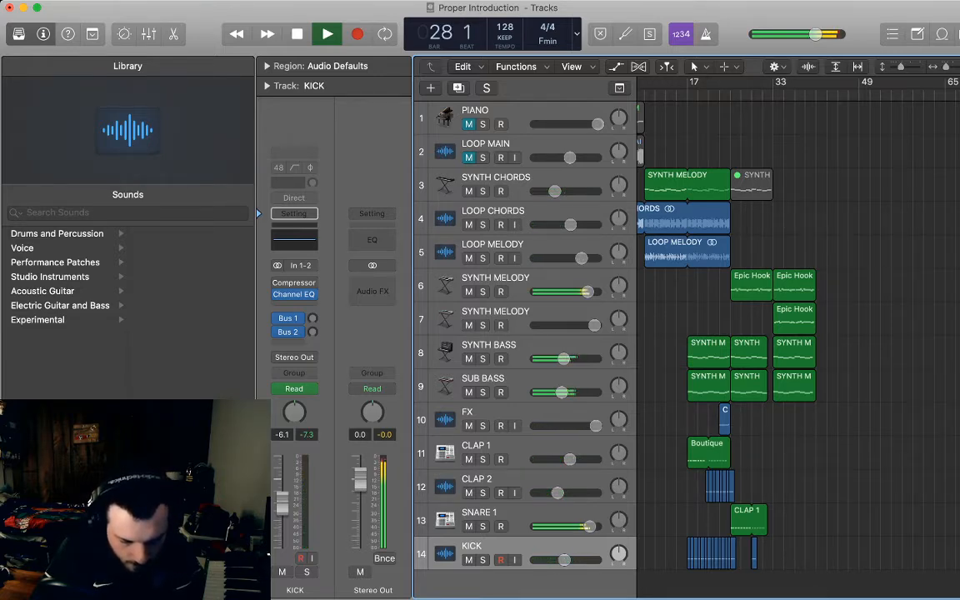
Inspect the snare region's notes while playback runs into bar 33, close the note editor, and stop playback
{"action": "double_click", "coordinate": [749, 520]}
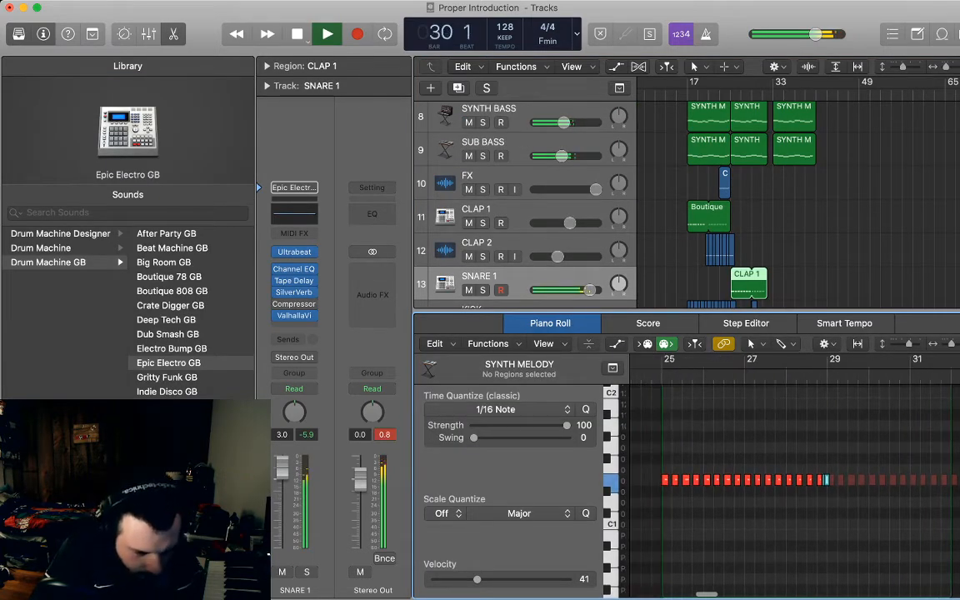
{"action": "scroll", "coordinate": [826, 480], "scroll_direction": "up", "scroll_amount": 3}
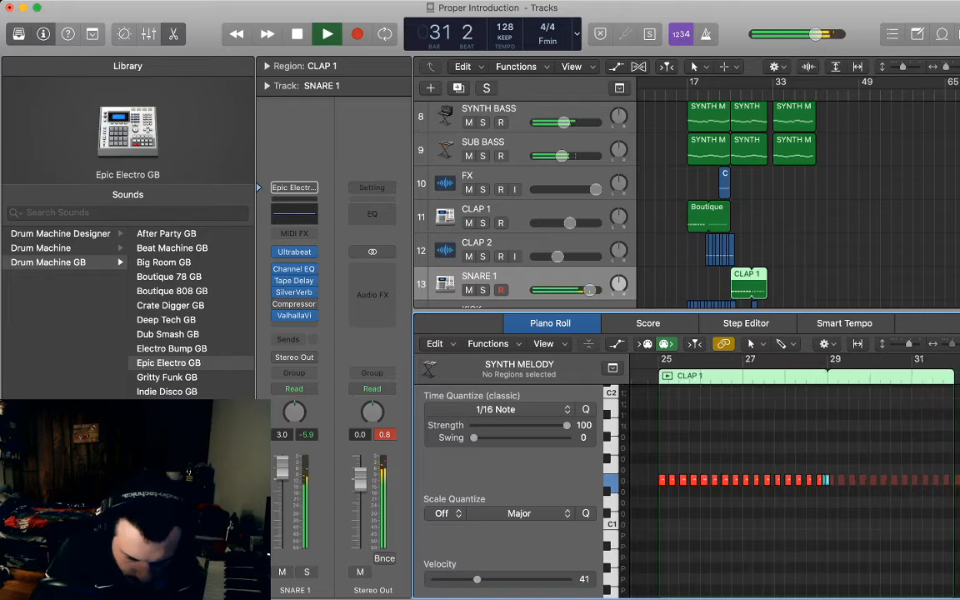
{"action": "scroll", "coordinate": [825, 480], "scroll_direction": "left", "scroll_amount": 2}
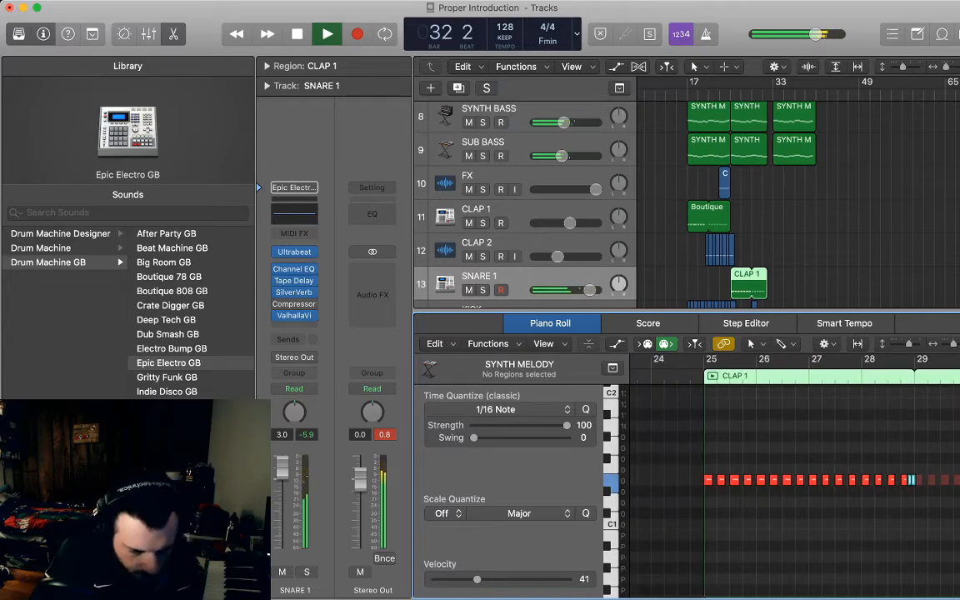
{"action": "key", "text": "p"}
{"action": "left_click", "coordinate": [826, 501]}
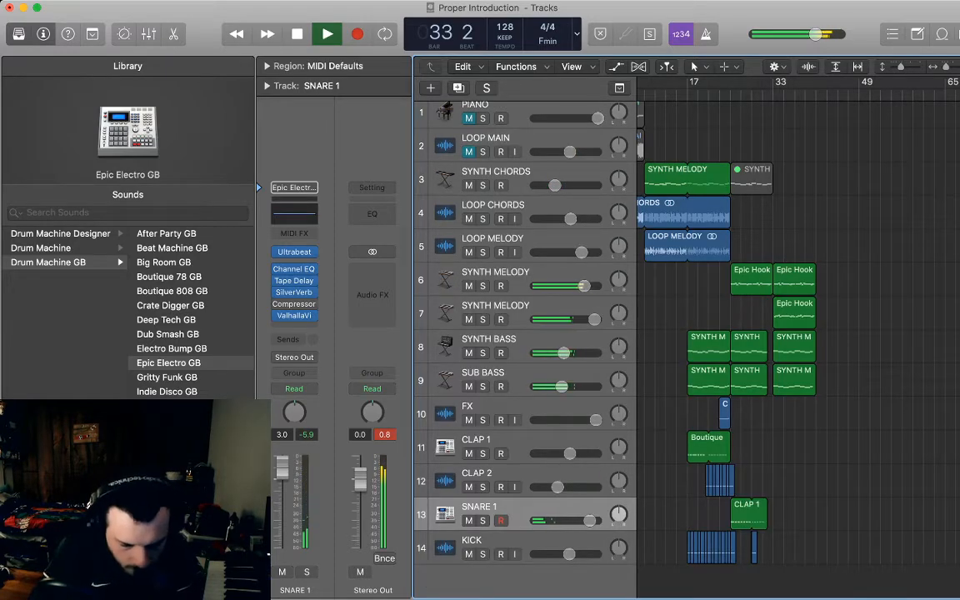
{"action": "key", "text": "space"}
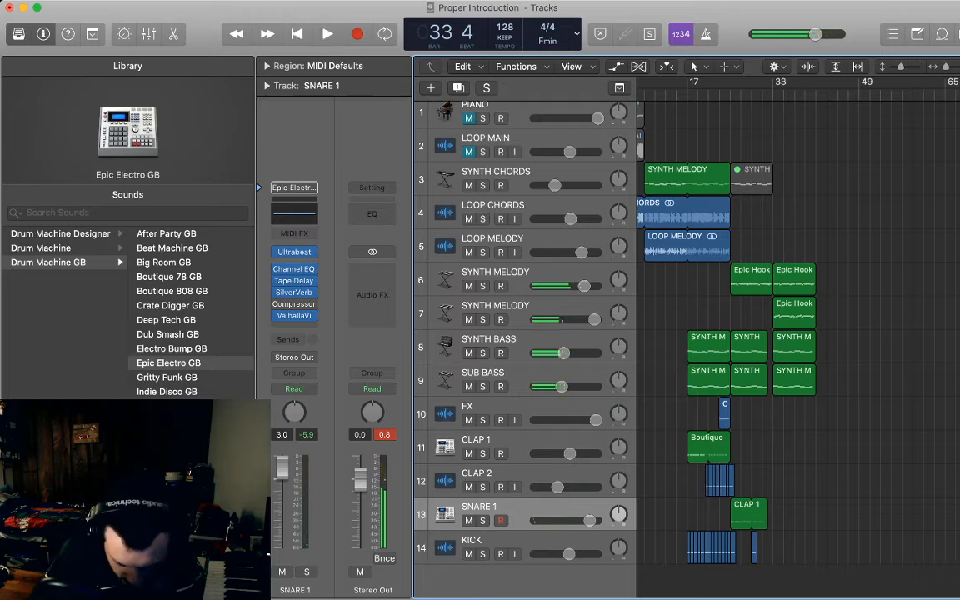
Move the seven lead, synth bass and sub bass regions from bar 25 onward so the group starts at bar 33
{"action": "left_click_drag", "start_coordinate": [869, 426], "coordinate": [794, 287]}
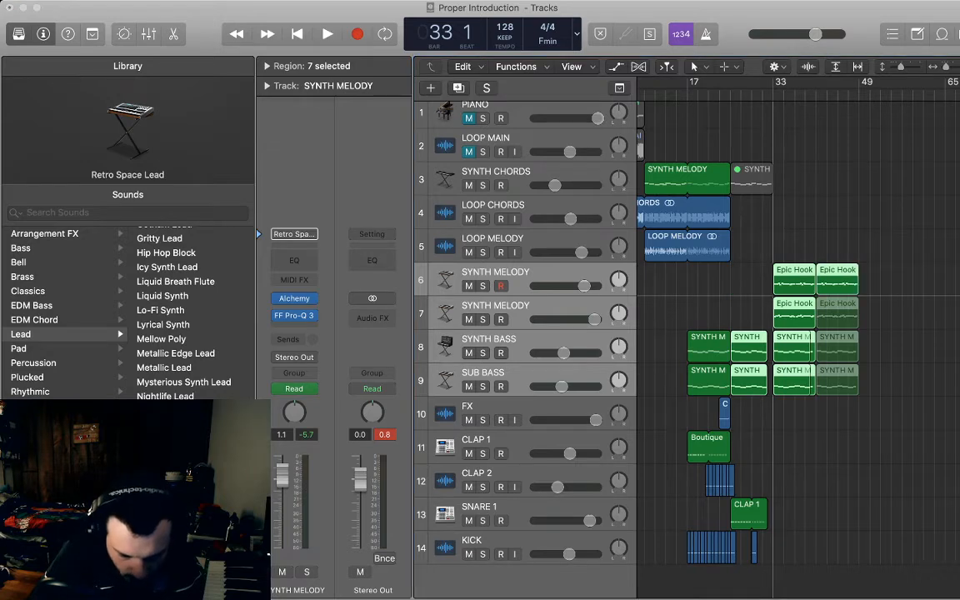
{"action": "key", "text": "Return"}
{"action": "left_click", "coordinate": [900, 288]}
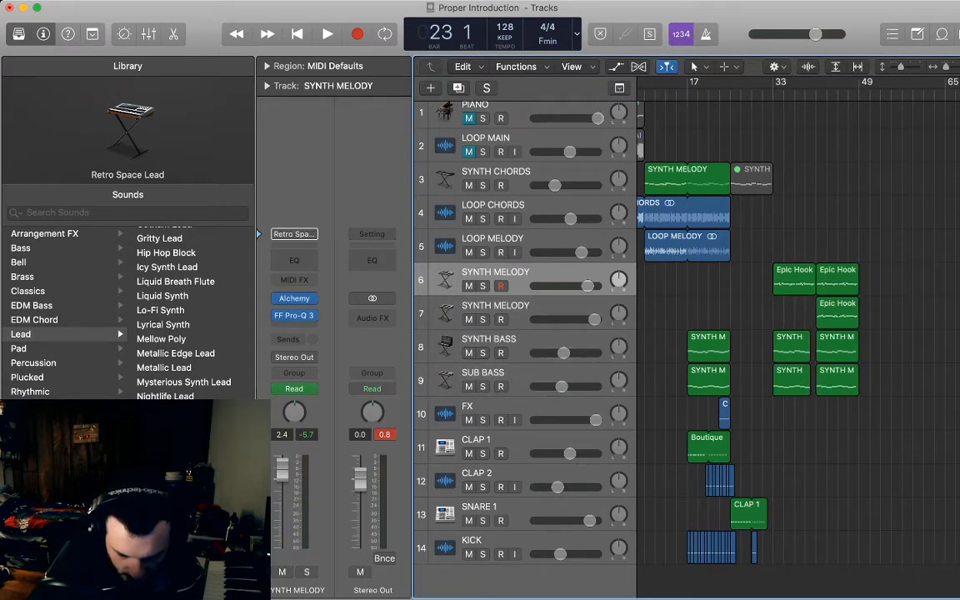
Copy the synth bass and sub bass regions at bar 17 to bar 25
{"action": "left_click_drag", "start_coordinate": [767, 233], "coordinate": [721, 347]}
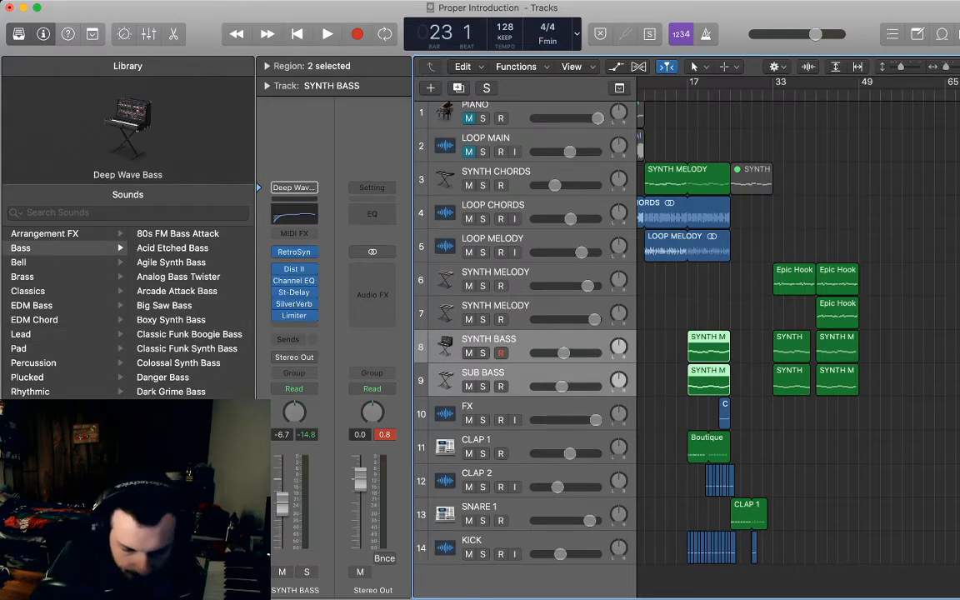
{"action": "key", "text": "super+v"}
{"action": "left_click", "coordinate": [757, 308]}
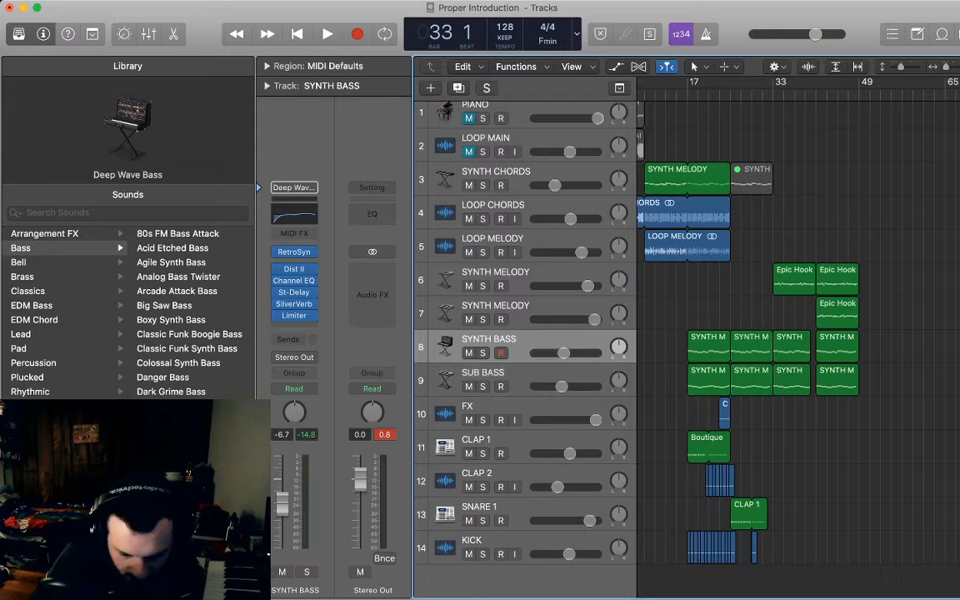
Copy the Retro Space Lead's Epic Hook region at bar 41 to bar 25
{"action": "left_click", "coordinate": [795, 279]}
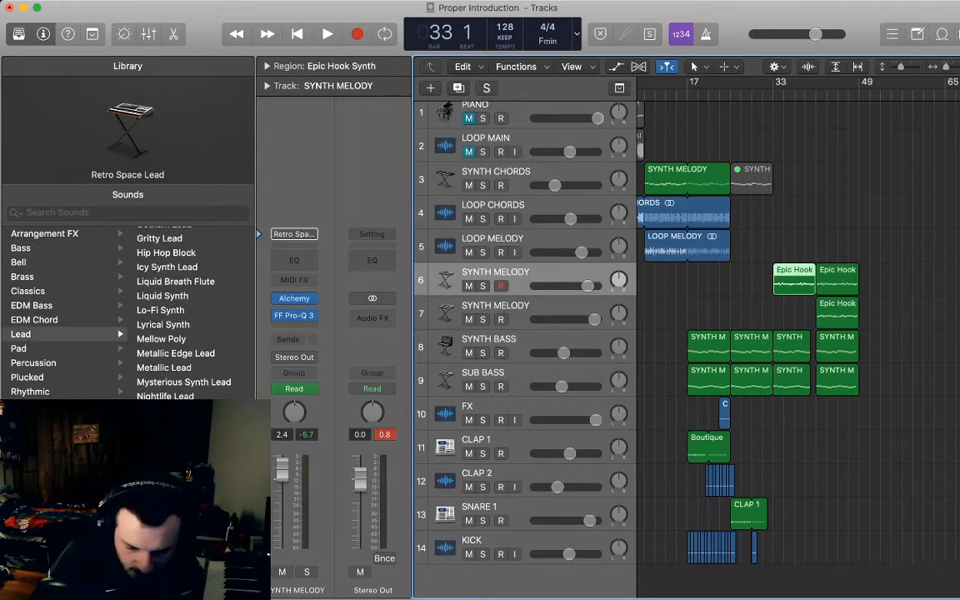
{"action": "left_click", "coordinate": [837, 281]}
{"action": "key", "text": "shift+comma"}
{"action": "key", "text": "super+Tab"}
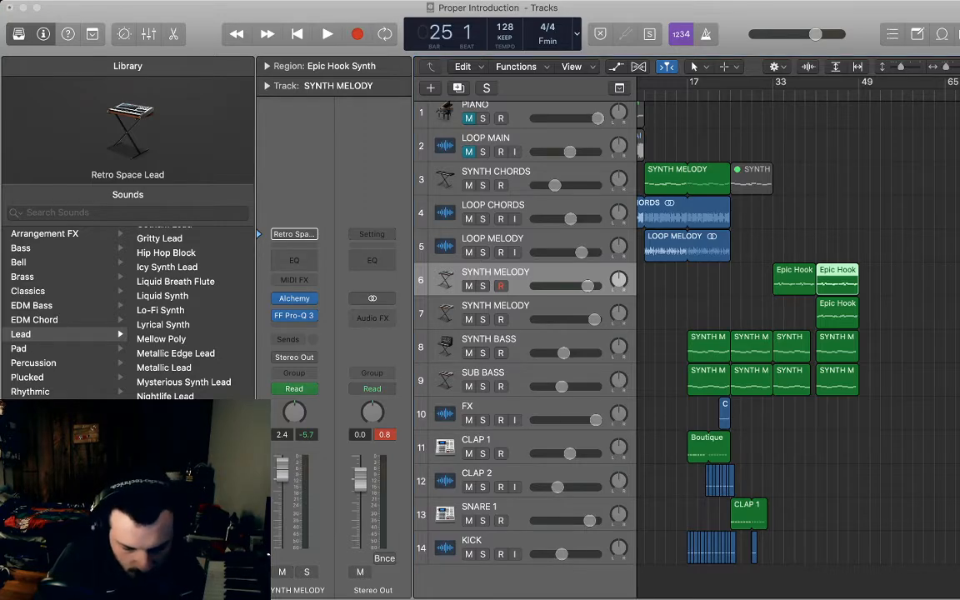
{"action": "key", "text": "super+v"}
{"action": "scroll", "coordinate": [687, 333], "scroll_direction": "down", "scroll_amount": 1}
{"action": "scroll", "coordinate": [687, 333], "scroll_direction": "up", "scroll_amount": 1}
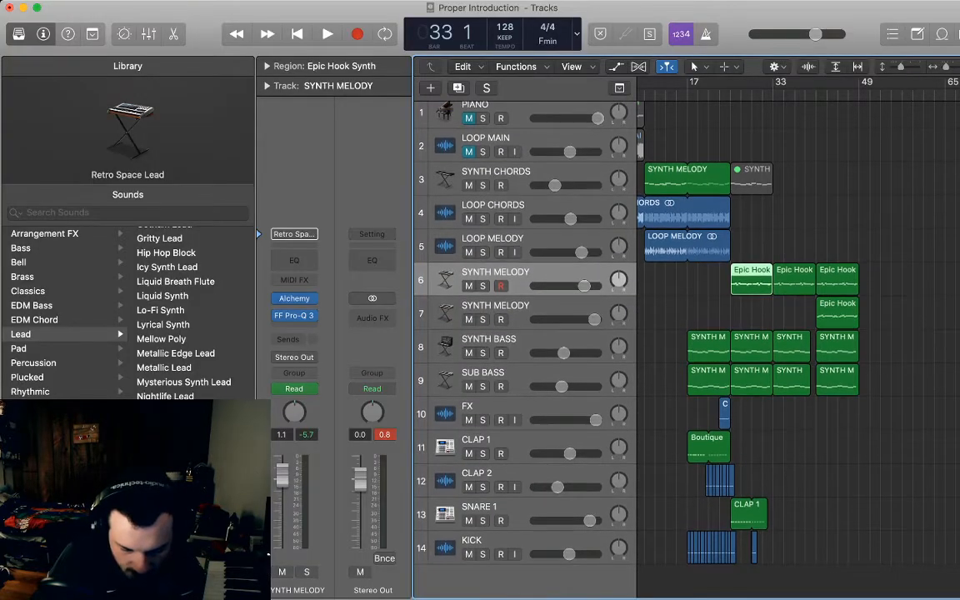
Open the snare track's region at bar 25 for note editing
{"action": "double_click", "coordinate": [749, 513]}
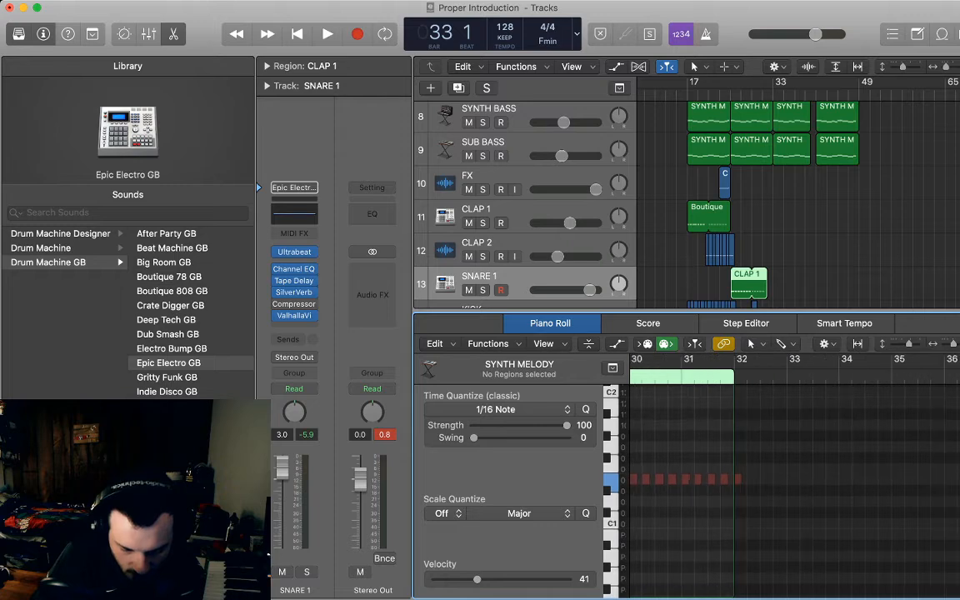
Extend the CLAP 1 region on the SNARE 1 track to bar 40 and split it at bar 33
{"action": "left_click_drag", "start_coordinate": [765, 274], "coordinate": [809, 274]}
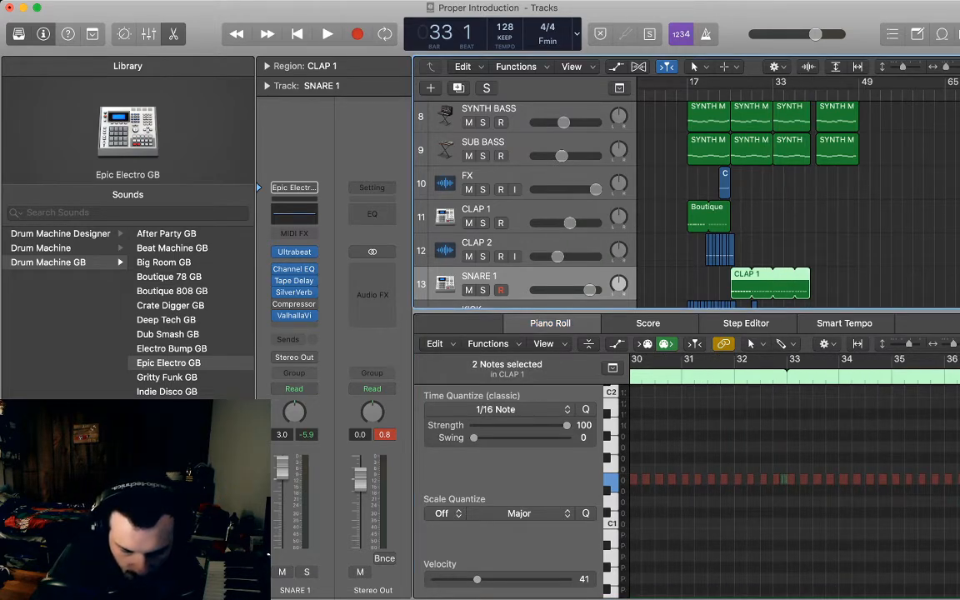
{"action": "key", "text": "super+t"}
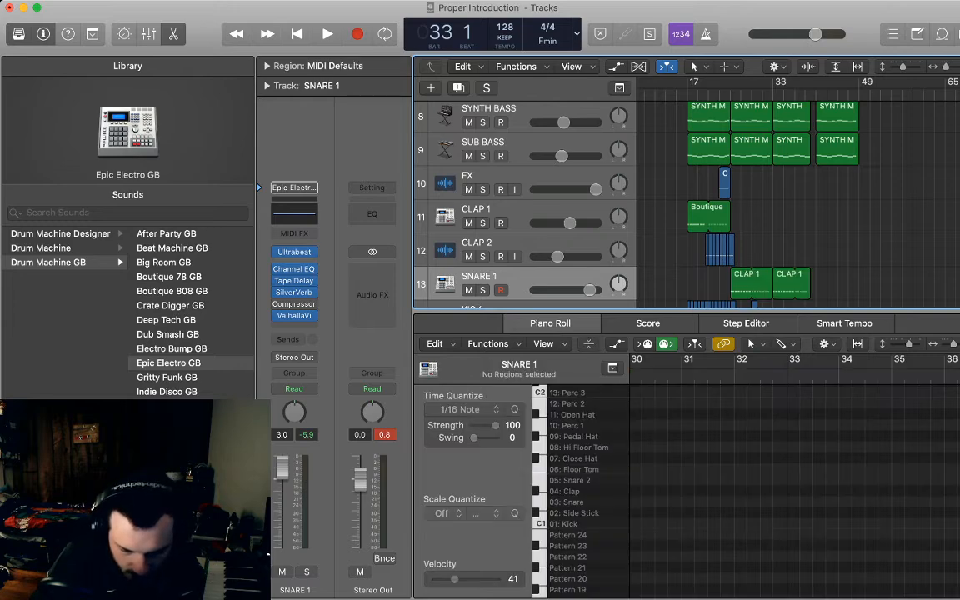
{"action": "key", "text": "super+shift+z"}
{"action": "scroll", "coordinate": [792, 475], "scroll_direction": "left", "scroll_amount": 3}
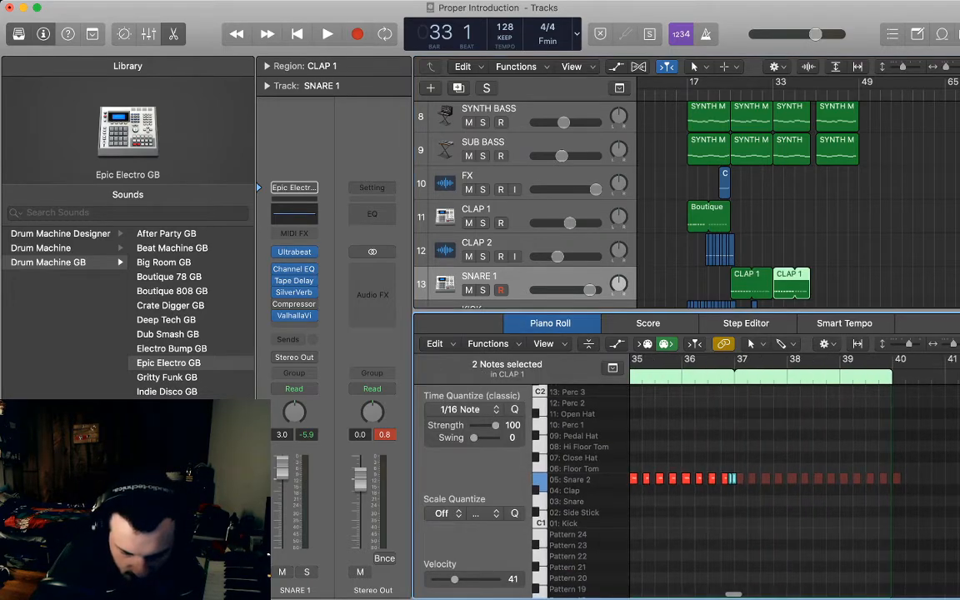
Lengthen the second CLAP 1 region on the SNARE 1 track so it ends at bar 41
{"action": "scroll", "coordinate": [792, 475], "scroll_direction": "left", "scroll_amount": 5}
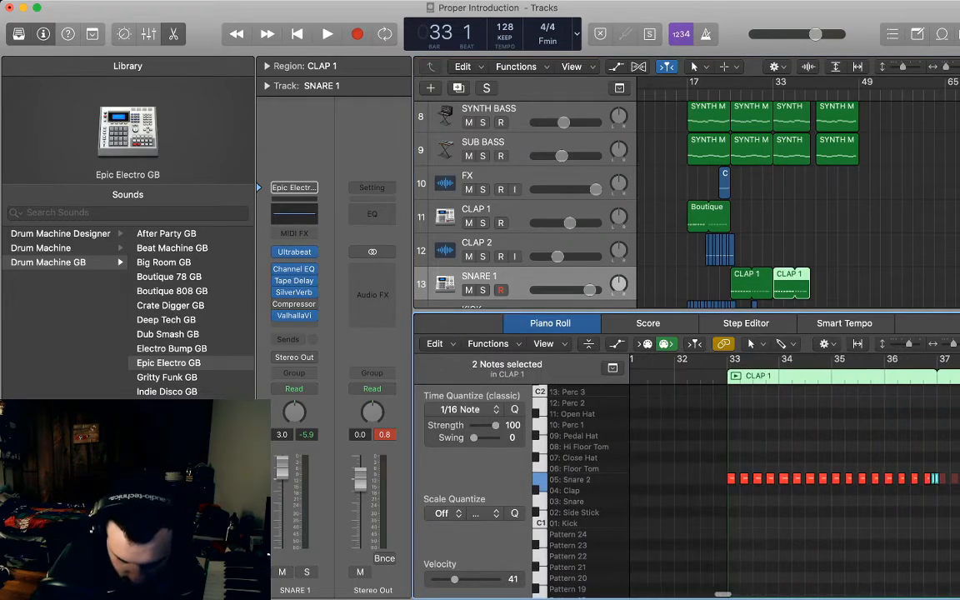
{"action": "scroll", "coordinate": [792, 479], "scroll_direction": "up", "scroll_amount": 5}
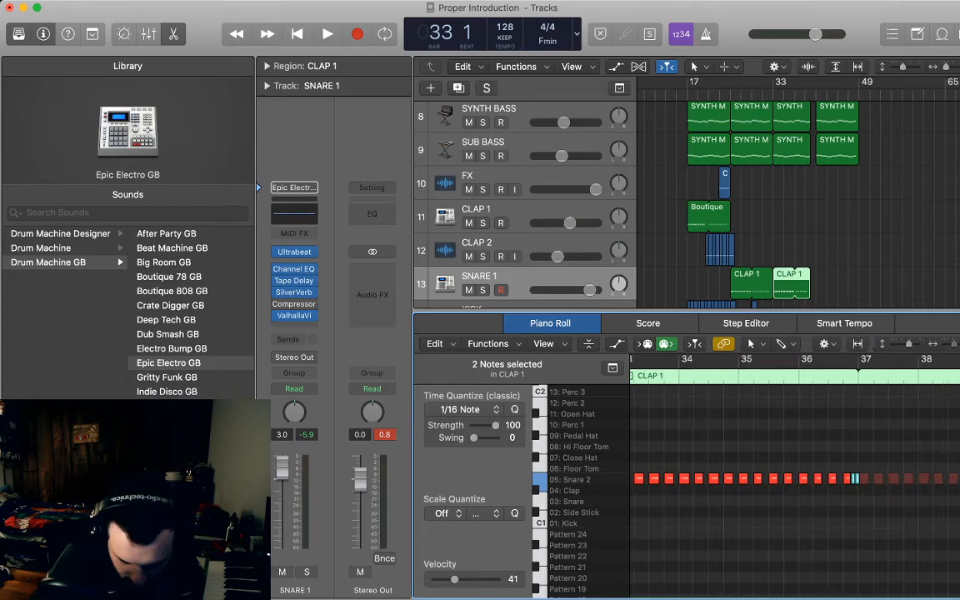
{"action": "scroll", "coordinate": [792, 479], "scroll_direction": "right", "scroll_amount": 6}
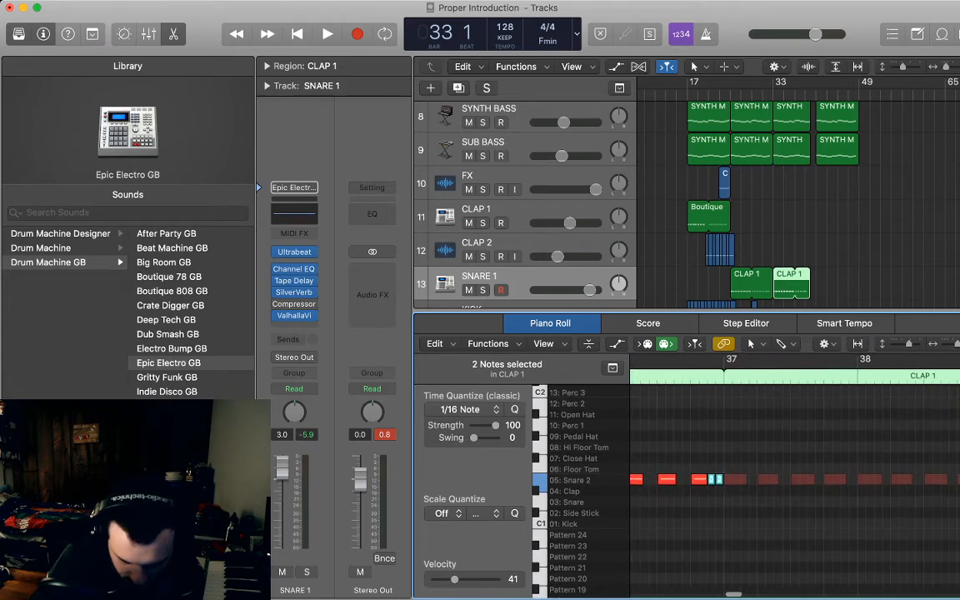
{"action": "left_click_drag", "start_coordinate": [808, 294], "coordinate": [814, 294]}
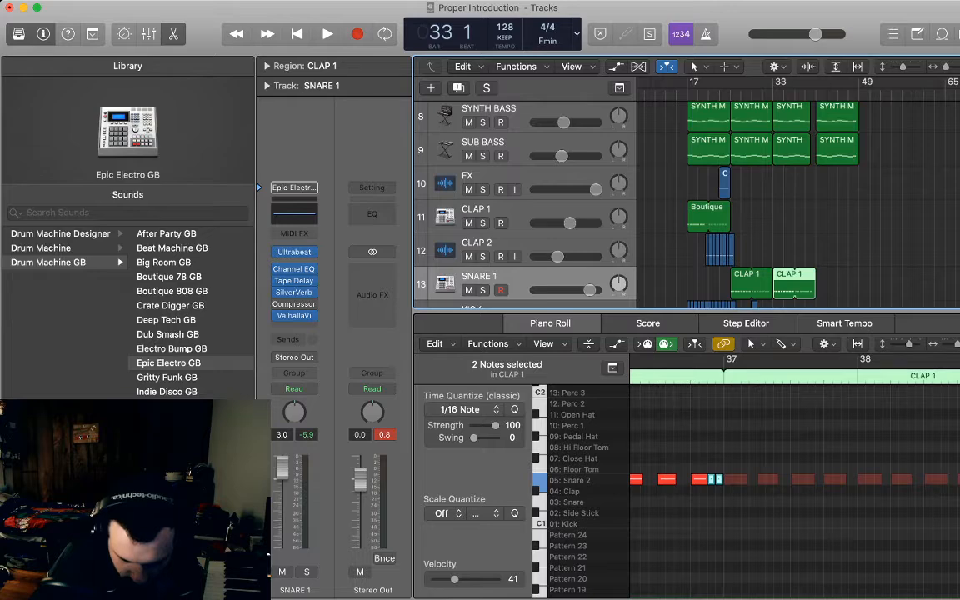
{"action": "scroll", "coordinate": [801, 275], "scroll_direction": "right", "scroll_amount": 3}
{"action": "scroll", "coordinate": [792, 475], "scroll_direction": "right", "scroll_amount": 8}
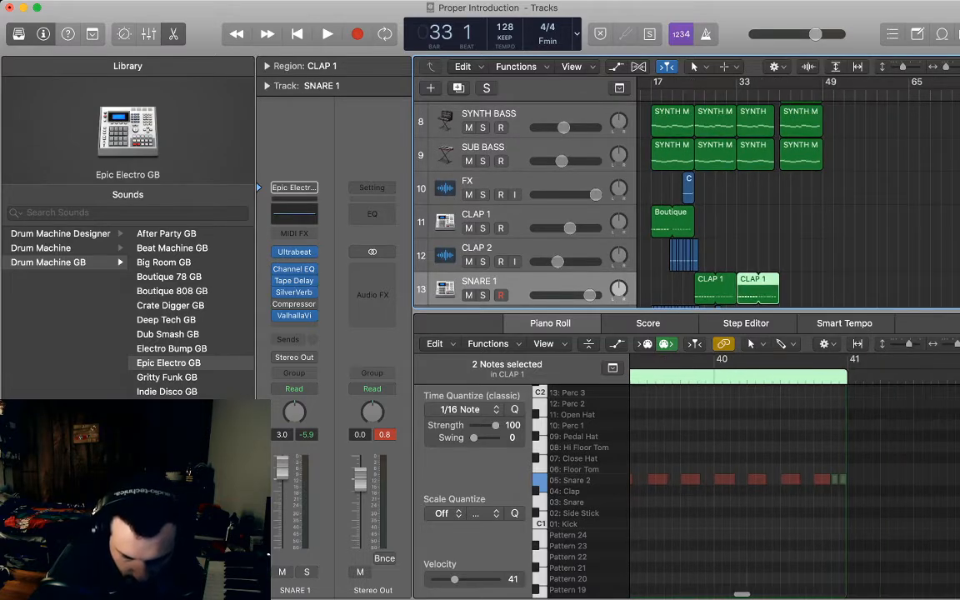
{"action": "scroll", "coordinate": [792, 479], "scroll_direction": "left", "scroll_amount": 8}
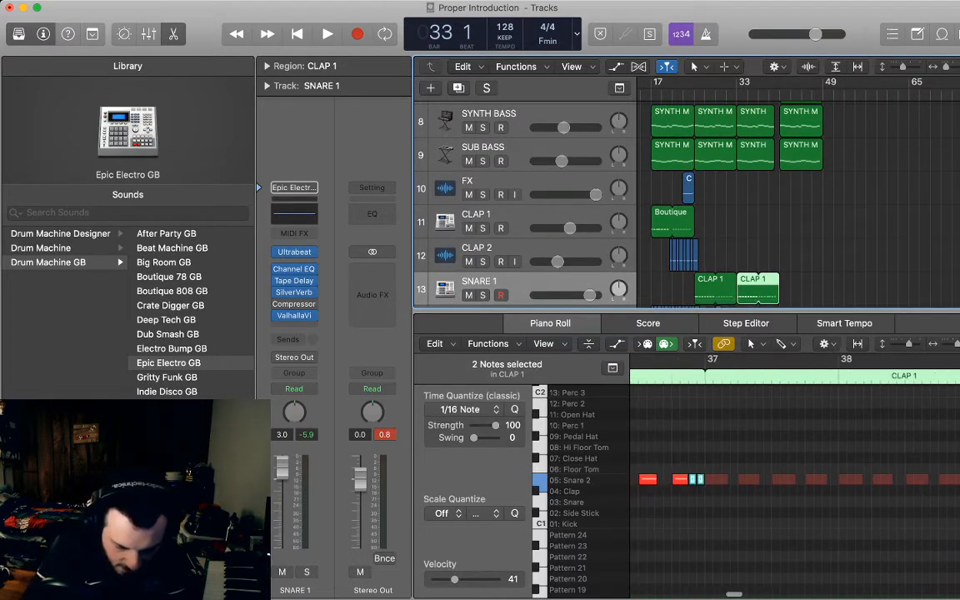
Double the snare hits in bars 33 to 36 by pasting copies of the 16 Snare 2 notes between the existing ones
{"action": "scroll", "coordinate": [792, 480], "scroll_direction": "left", "scroll_amount": 2}
{"action": "scroll", "coordinate": [792, 479], "scroll_direction": "up", "scroll_amount": 3}
{"action": "scroll", "coordinate": [792, 479], "scroll_direction": "left", "scroll_amount": 3}
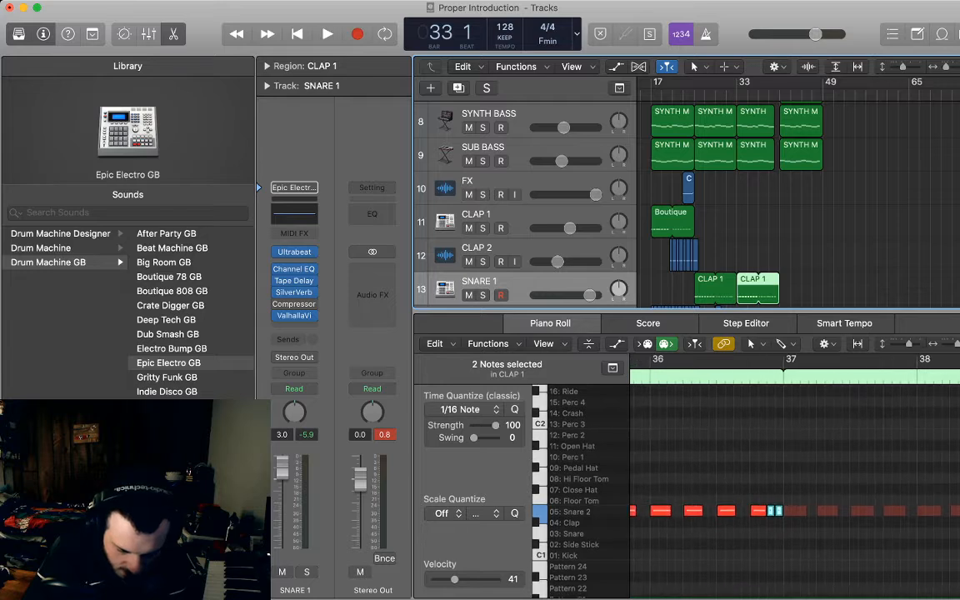
{"action": "scroll", "coordinate": [792, 480], "scroll_direction": "left", "scroll_amount": 5}
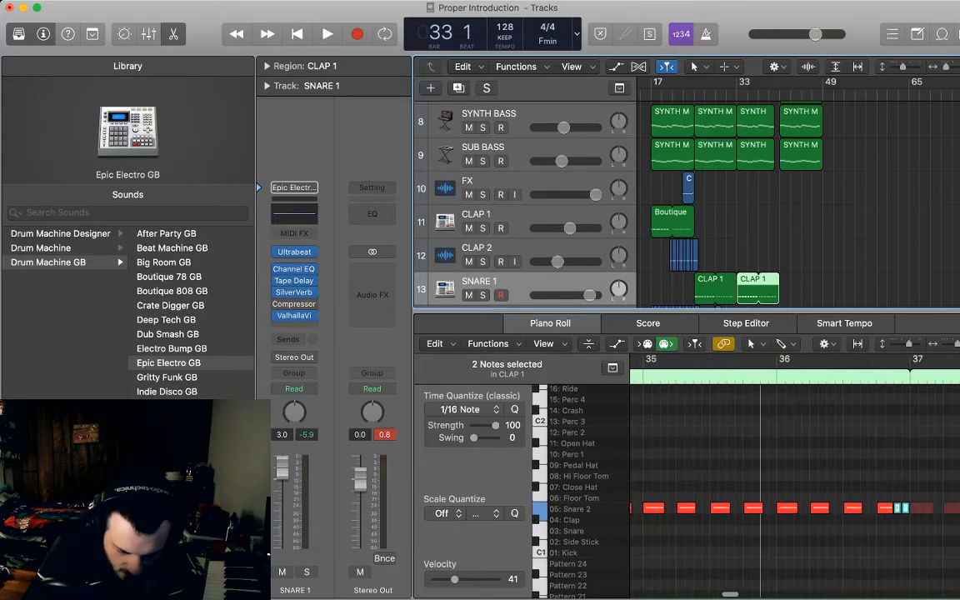
{"action": "left_click_drag", "start_coordinate": [958, 344], "coordinate": [956, 343]}
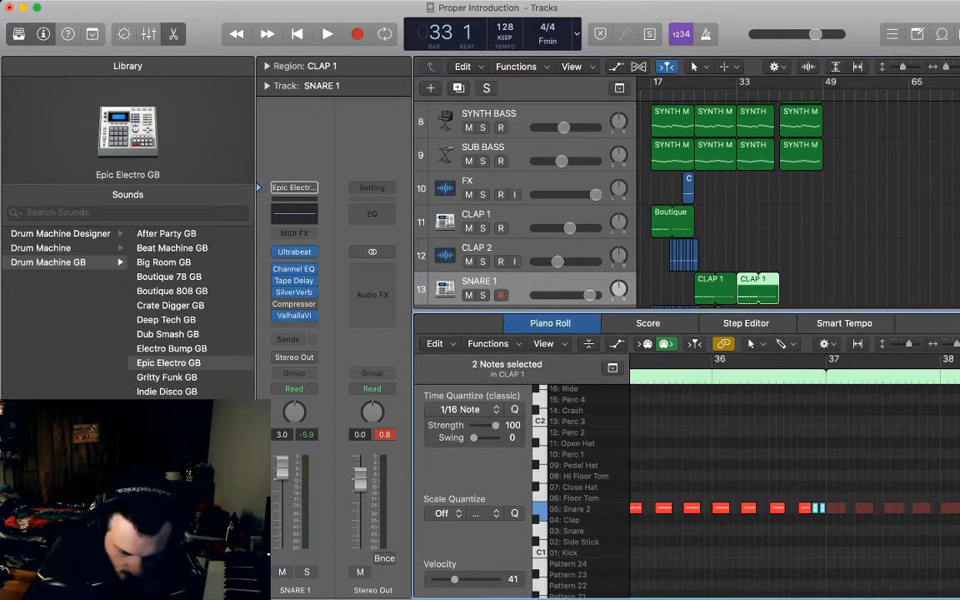
{"action": "left_click_drag", "start_coordinate": [805, 519], "coordinate": [775, 432]}
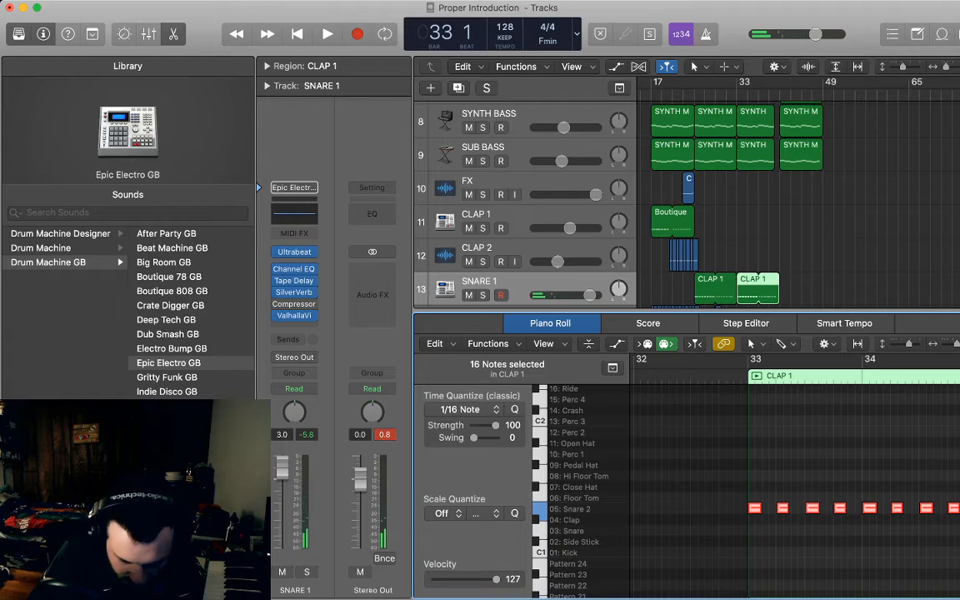
{"action": "key", "text": "super+v"}
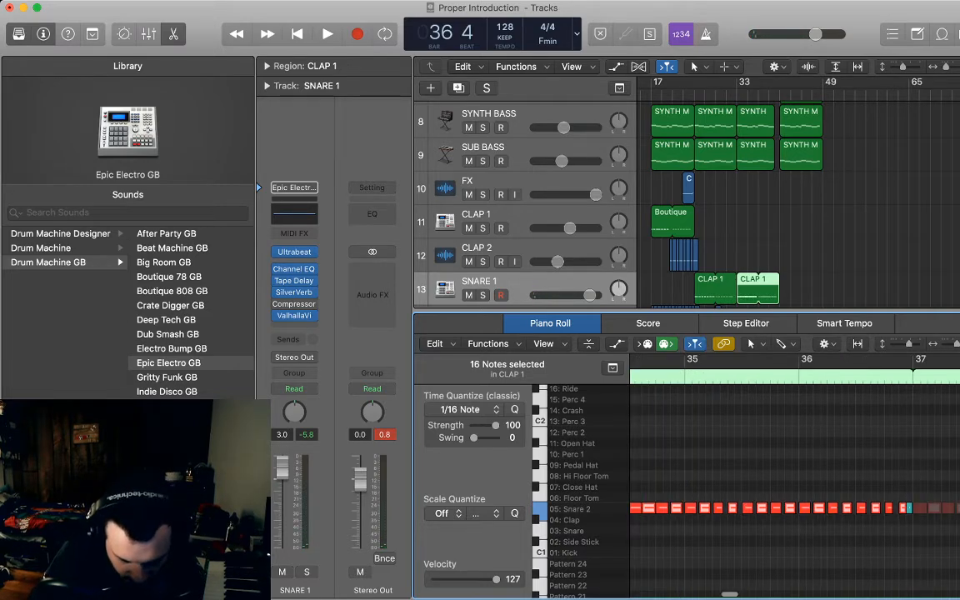
{"action": "left_click", "coordinate": [774, 458]}
{"action": "scroll", "coordinate": [774, 459], "scroll_direction": "right", "scroll_amount": 4}
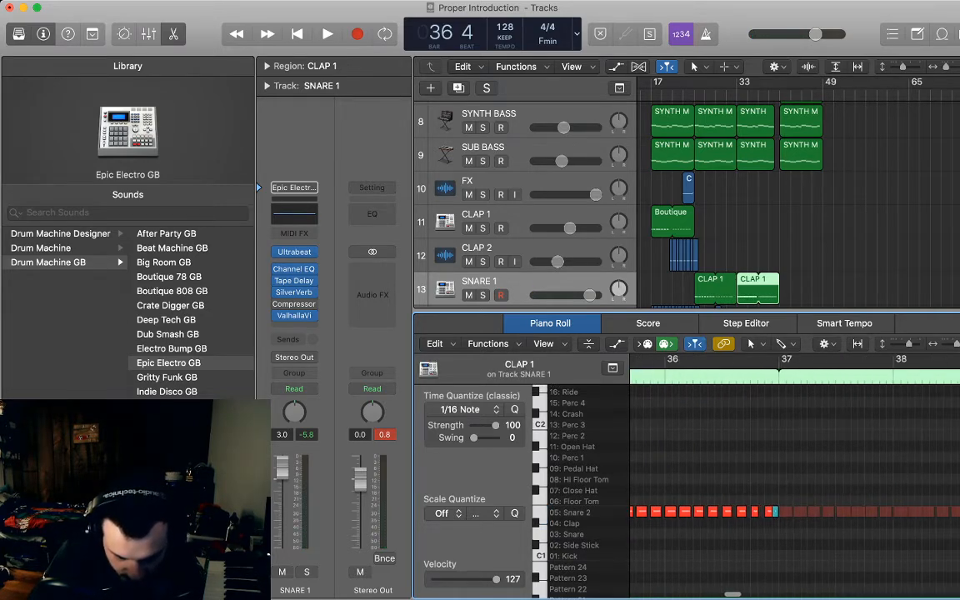
Play the doubled snare pattern, split its region at bar 37, and open the part after the split for note editing
{"action": "key", "text": "space"}
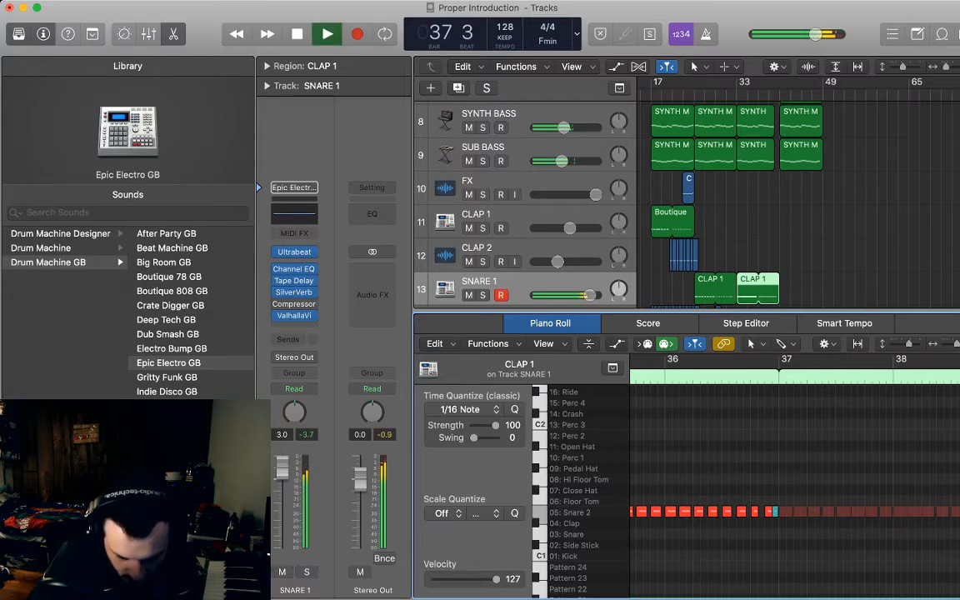
{"action": "key", "text": "space"}
{"action": "left_click_drag", "start_coordinate": [761, 94], "coordinate": [757, 93]}
{"action": "key", "text": "super+t"}
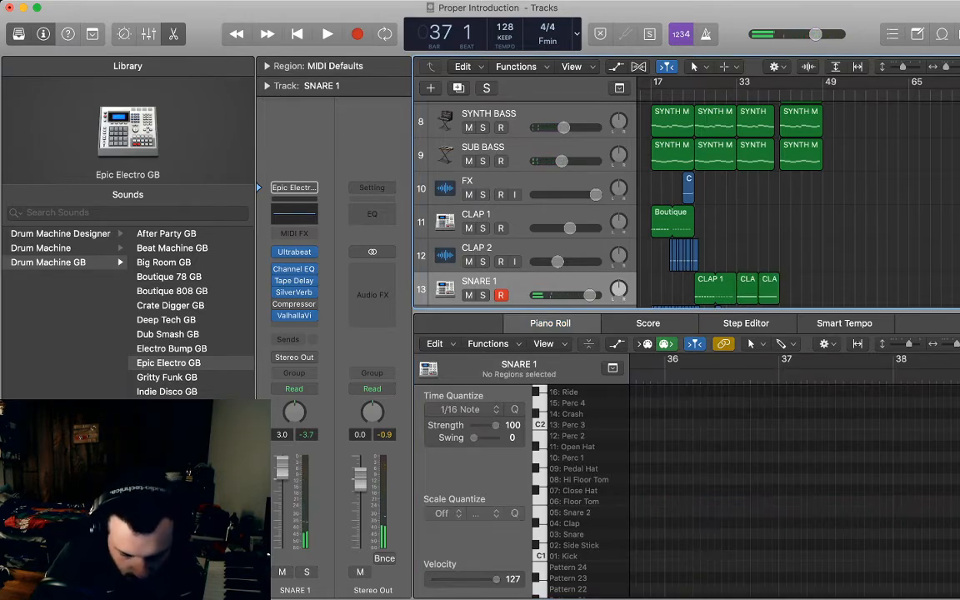
{"action": "double_click", "coordinate": [768, 290]}
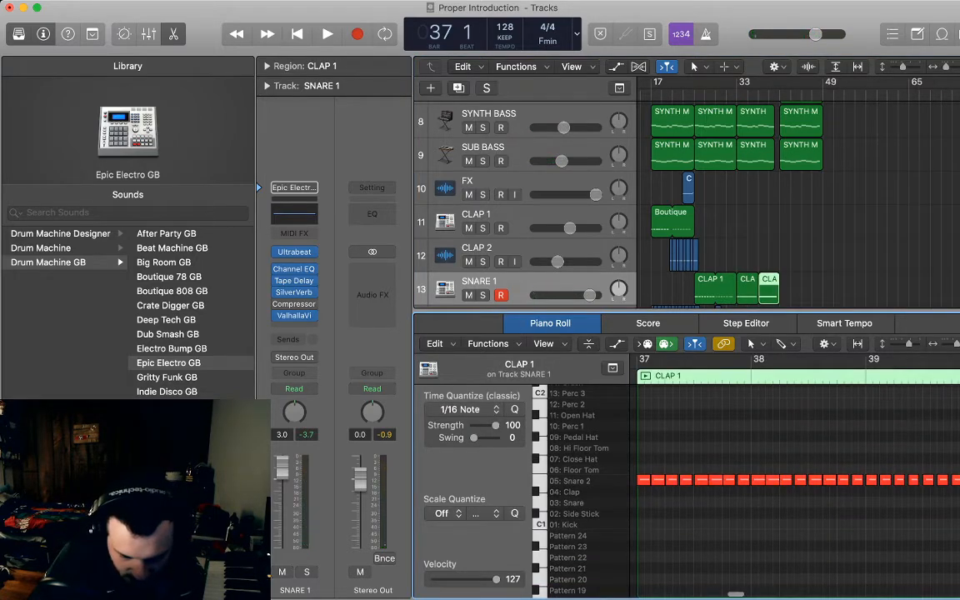
Shorten the Snare 2 notes in bars 39 and 40 and add copies between them to make a sixteenth-note roll
{"action": "key", "text": "super+Left"}
{"action": "key", "text": "super+Left"}
{"action": "key", "text": "super+Left"}
{"action": "key", "text": "super+Left"}
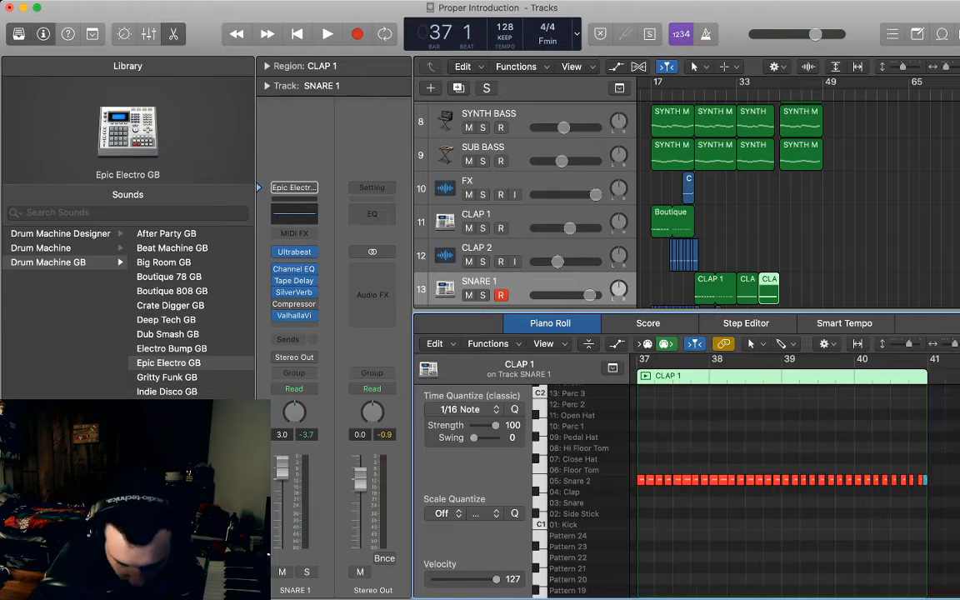
{"action": "left_click_drag", "start_coordinate": [786, 436], "coordinate": [920, 500]}
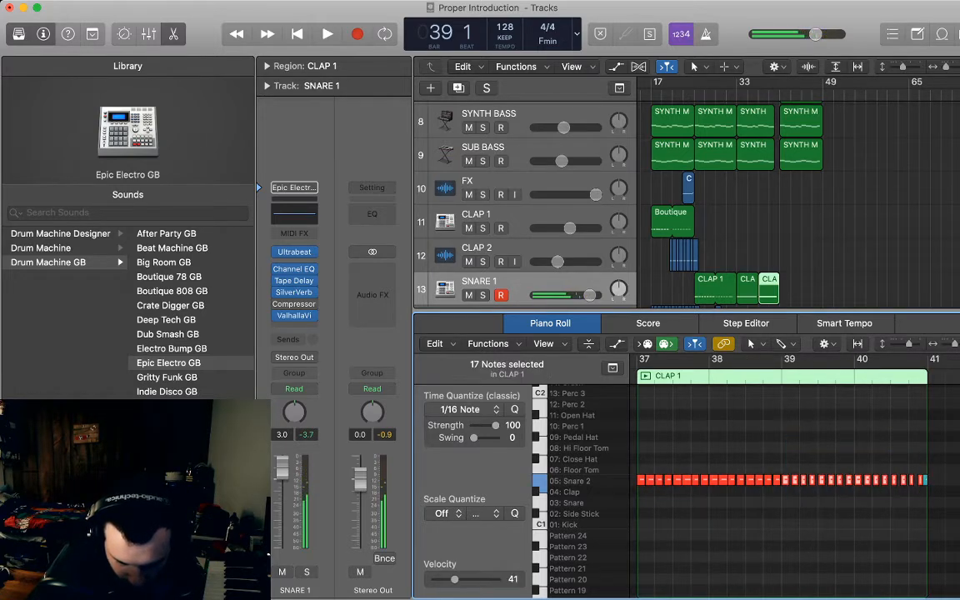
{"action": "key", "text": "super+Right"}
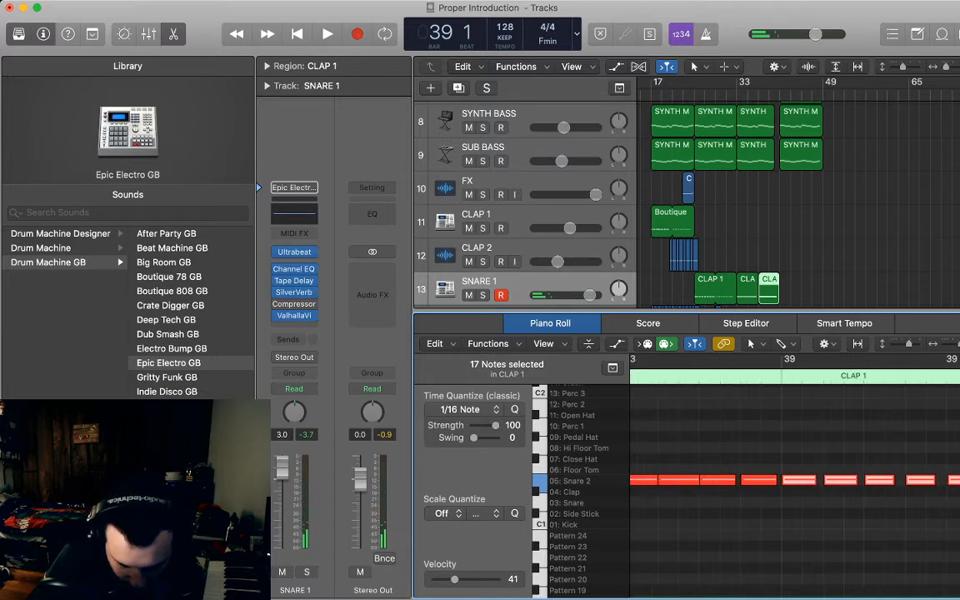
{"action": "left_click_drag", "start_coordinate": [816, 480], "coordinate": [801, 480]}
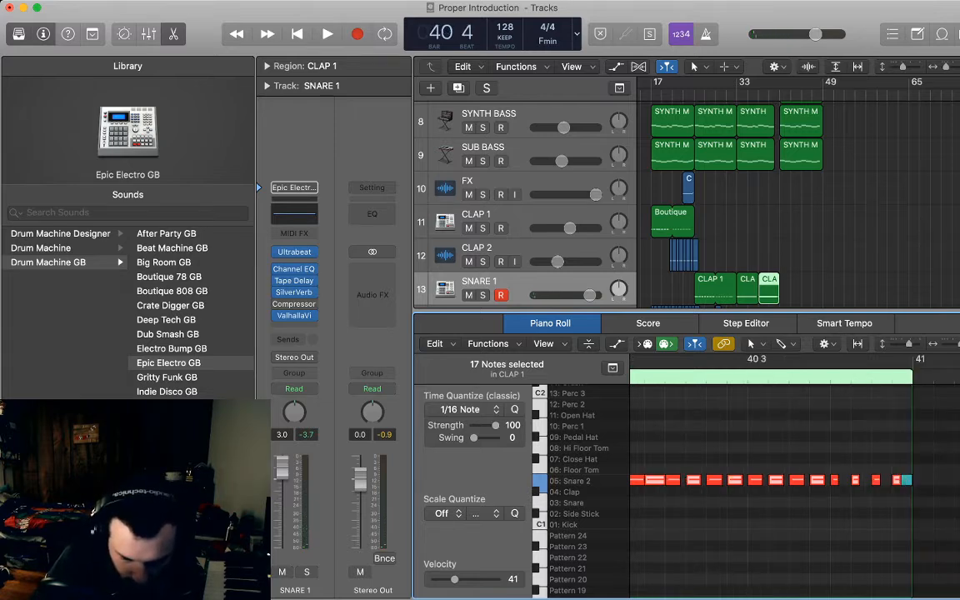
Play the snare roll in bars 39 and 40 repeatedly to check its timing
{"action": "key", "text": "space"}
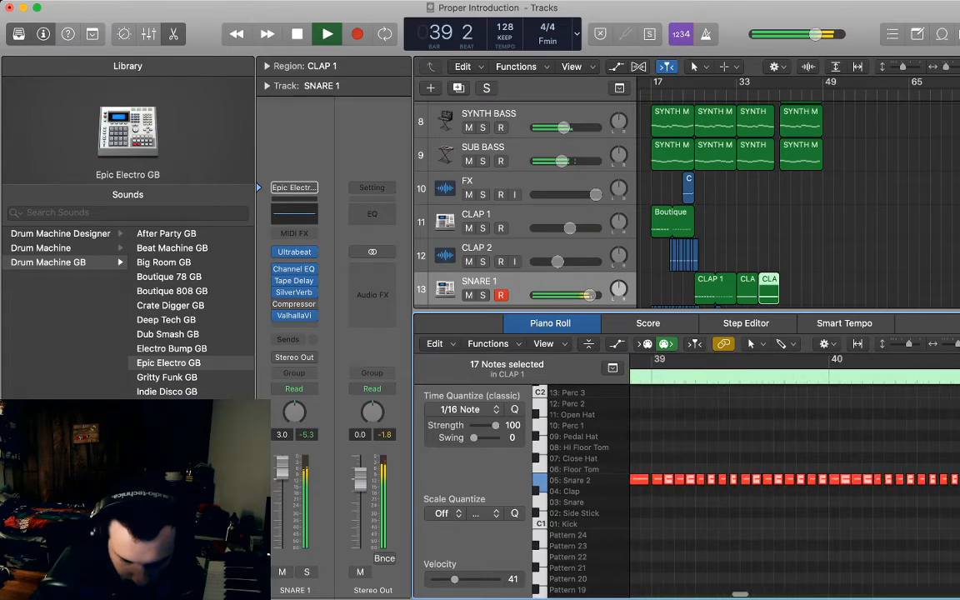
{"action": "key", "text": "space"}
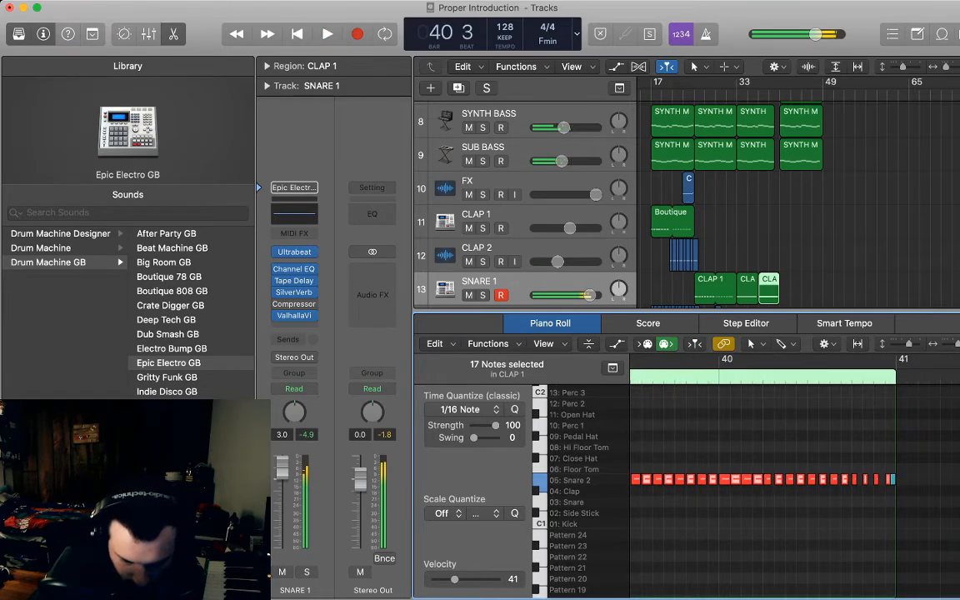
{"action": "key", "text": "space"}
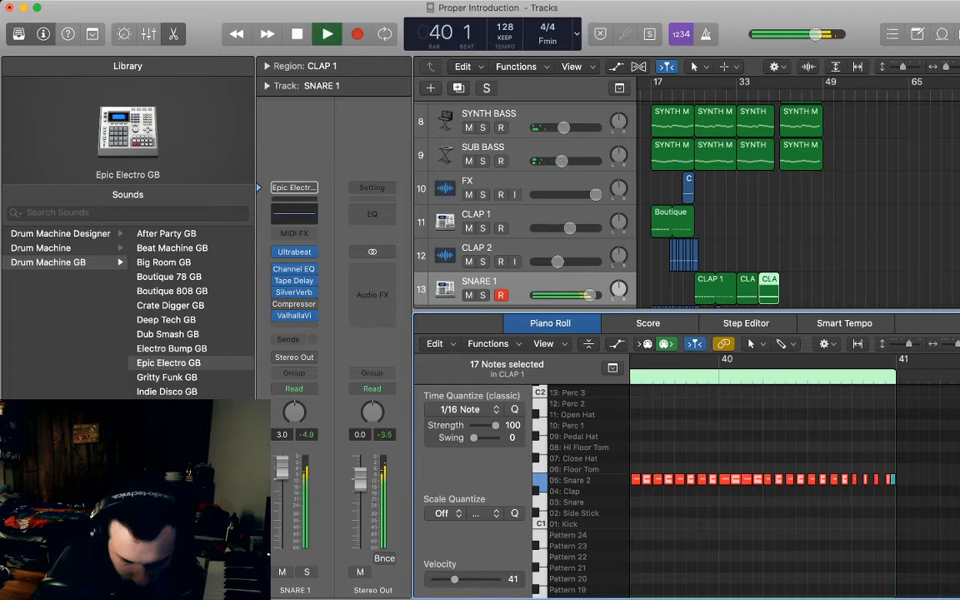
{"action": "key", "text": "space"}
{"action": "key", "text": "space"}
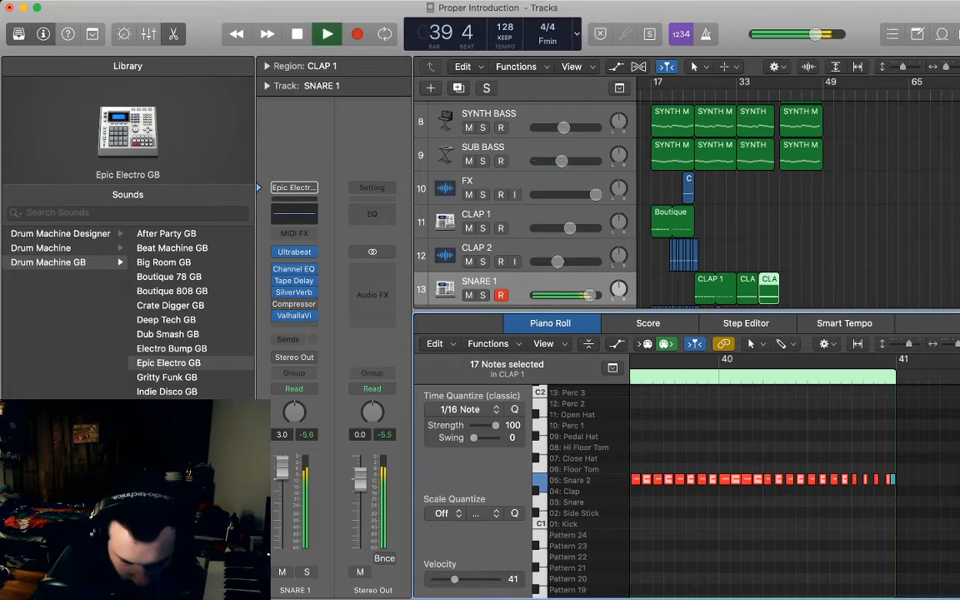
{"action": "key", "text": "space"}
{"action": "key", "text": "space"}
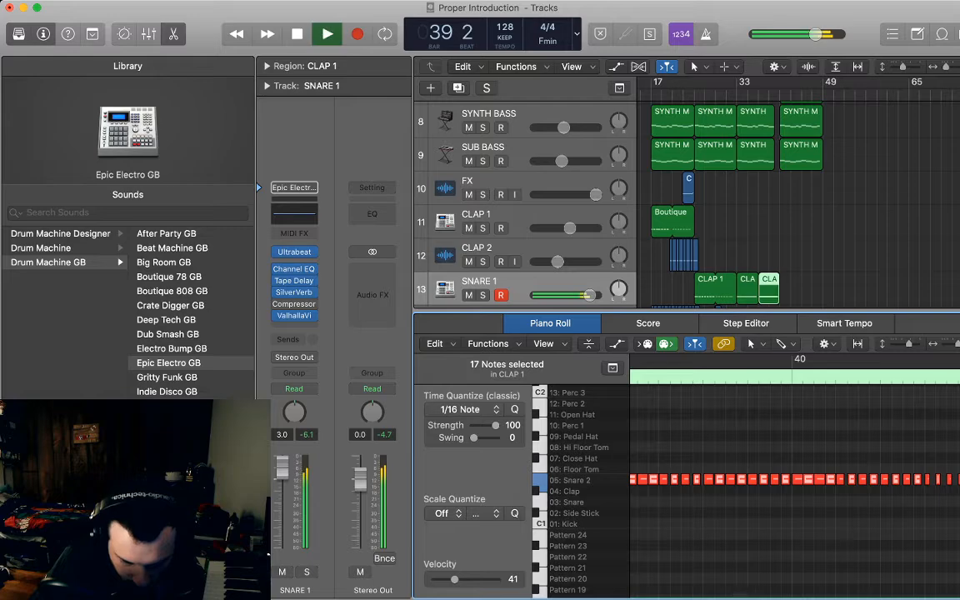
{"action": "key", "text": "space"}
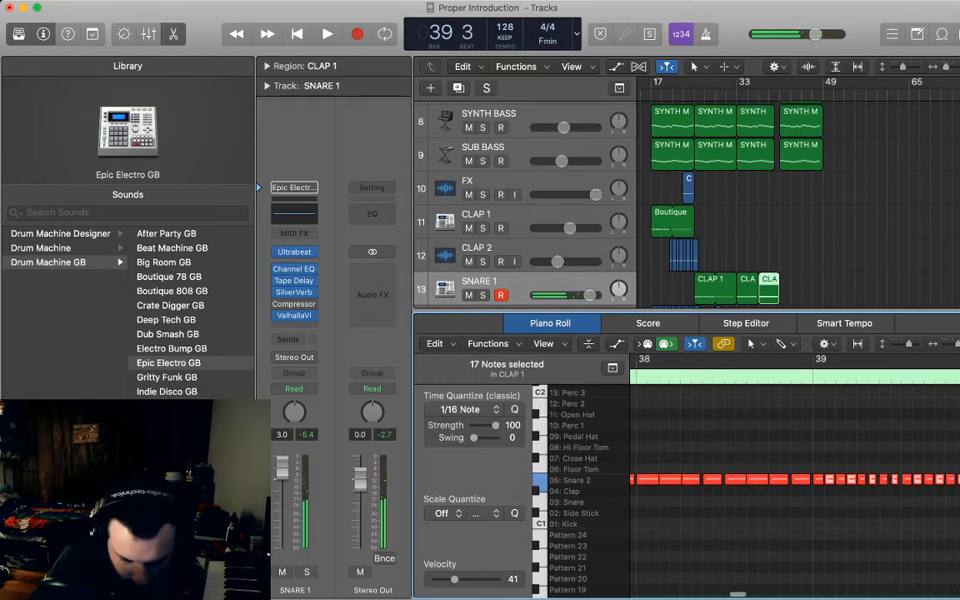
Play the snare build from bar 37 and lower the SNARE 1 track volume to 1.9 dB
{"action": "key", "text": "space"}
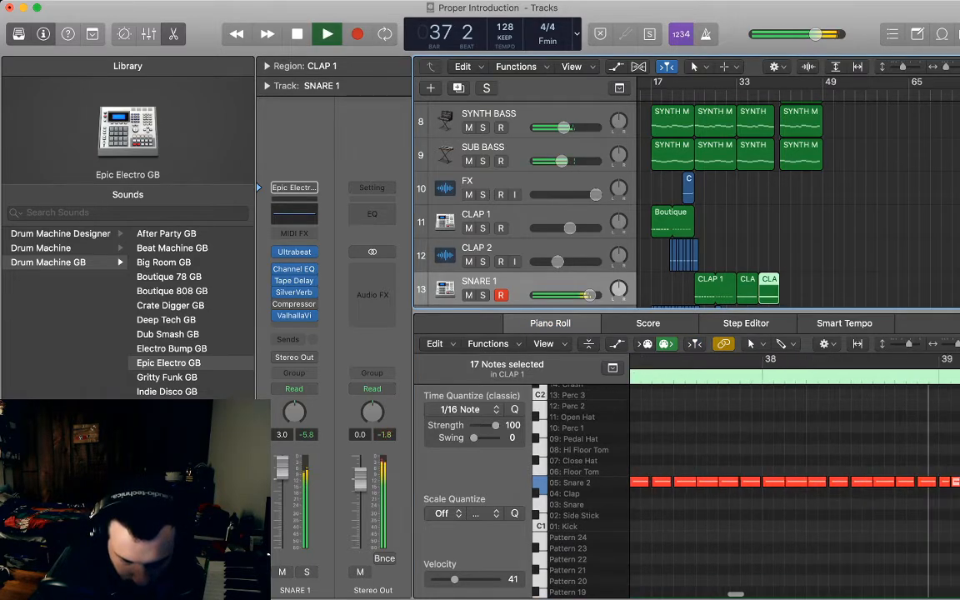
{"action": "key", "text": "Tab"}
{"action": "key", "text": "super+Left"}
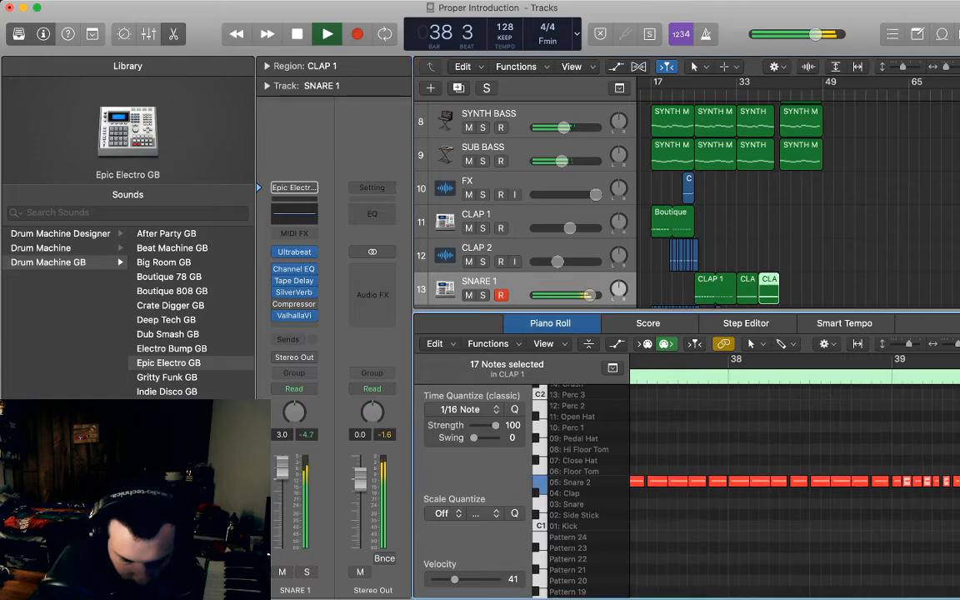
{"action": "key", "text": "Tab"}
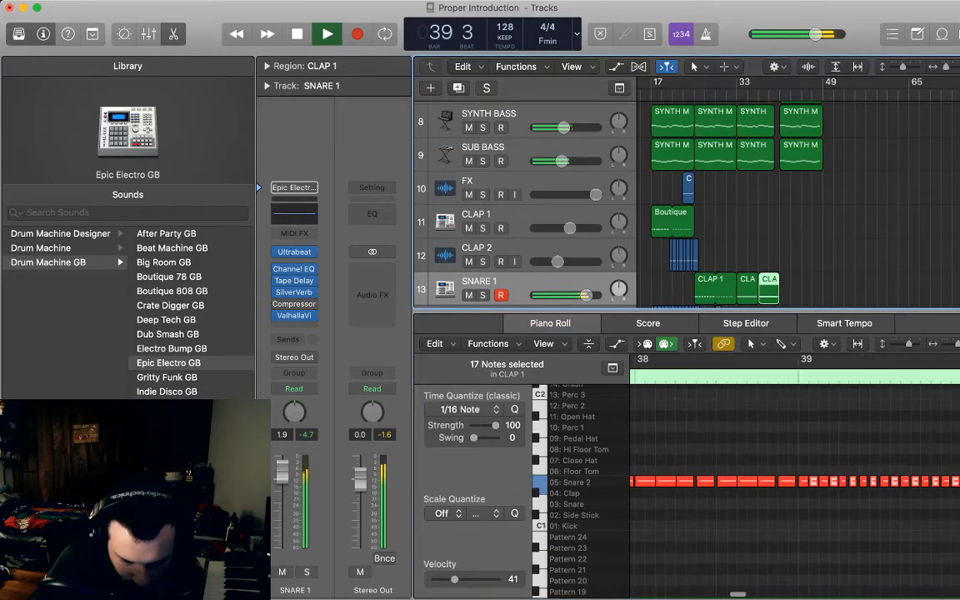
{"action": "key", "text": "space"}
Delete the Snare 2 notes that follow the first hit of bar 40, up to the region's end
{"action": "left_click", "coordinate": [851, 486]}
{"action": "left_click", "coordinate": [861, 486]}
{"action": "left_click_drag", "start_coordinate": [865, 453], "coordinate": [871, 496]}
{"action": "key", "text": "Delete"}
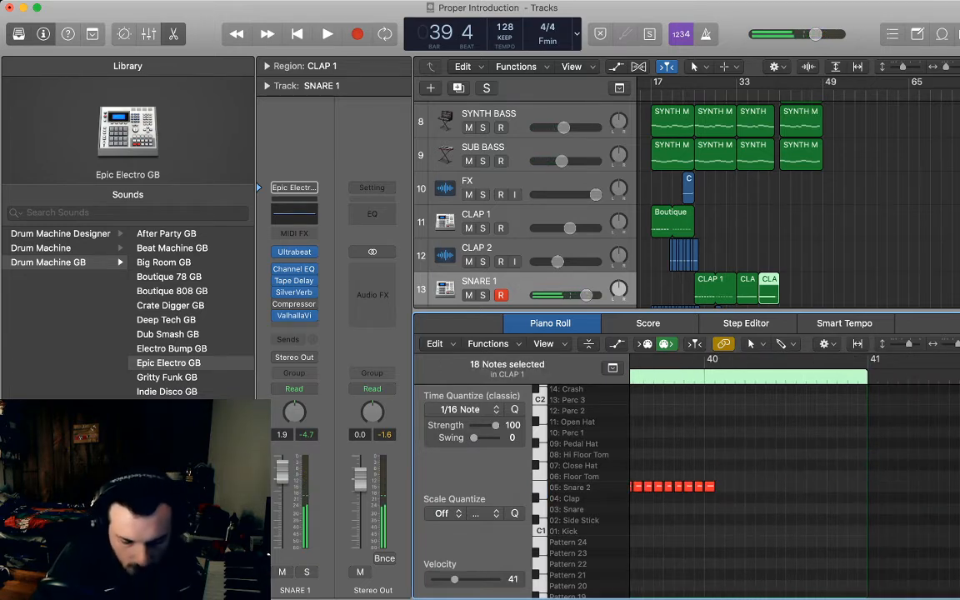
Play the shortened snare roll from bar 38 through the start of bar 41
{"action": "left_click", "coordinate": [764, 92]}
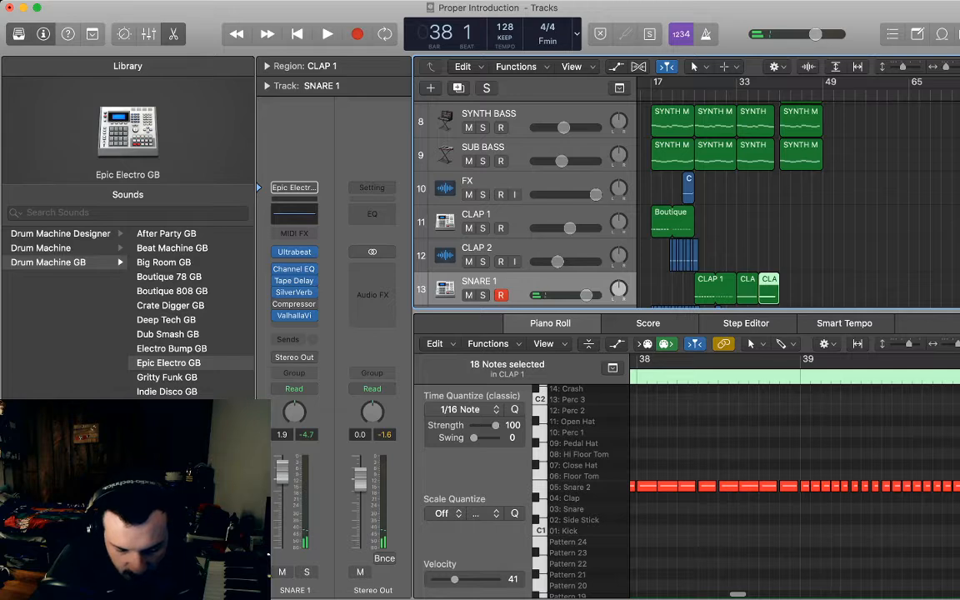
{"action": "key", "text": "space"}
{"action": "left_click_drag", "start_coordinate": [958, 343], "coordinate": [956, 343]}
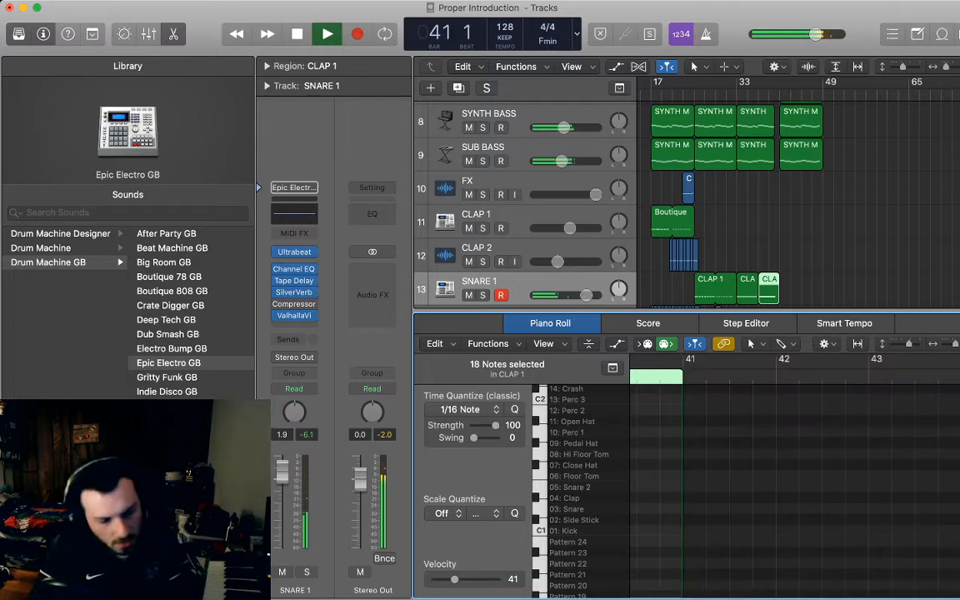
Close the note editor and play the full arrangement from bar 33
{"action": "key", "text": "e"}
{"action": "key", "text": "space"}
{"action": "key", "text": "space"}
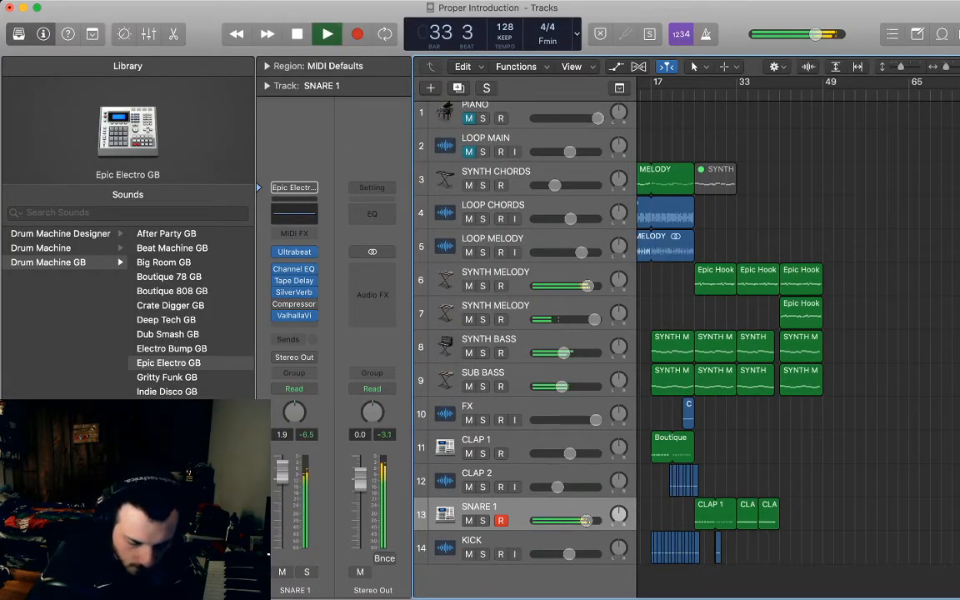
Open the SNARE 1 region that starts at bar 33 in the note editor and delete its last Snare 2 note right before bar 37
{"action": "key", "text": "super+Right"}
{"action": "key", "text": "super+Right"}
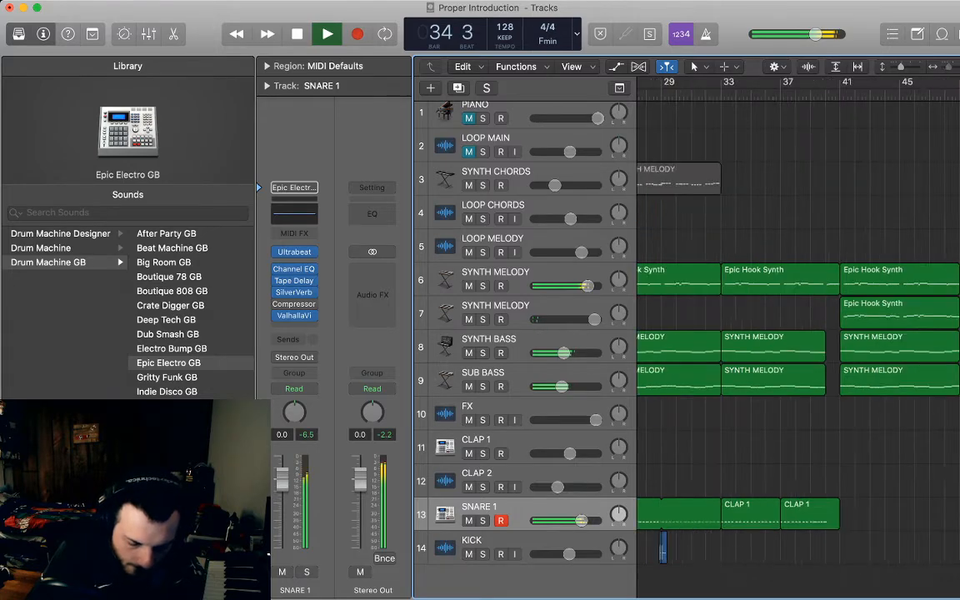
{"action": "key", "text": "super+Right"}
{"action": "double_click", "coordinate": [754, 514]}
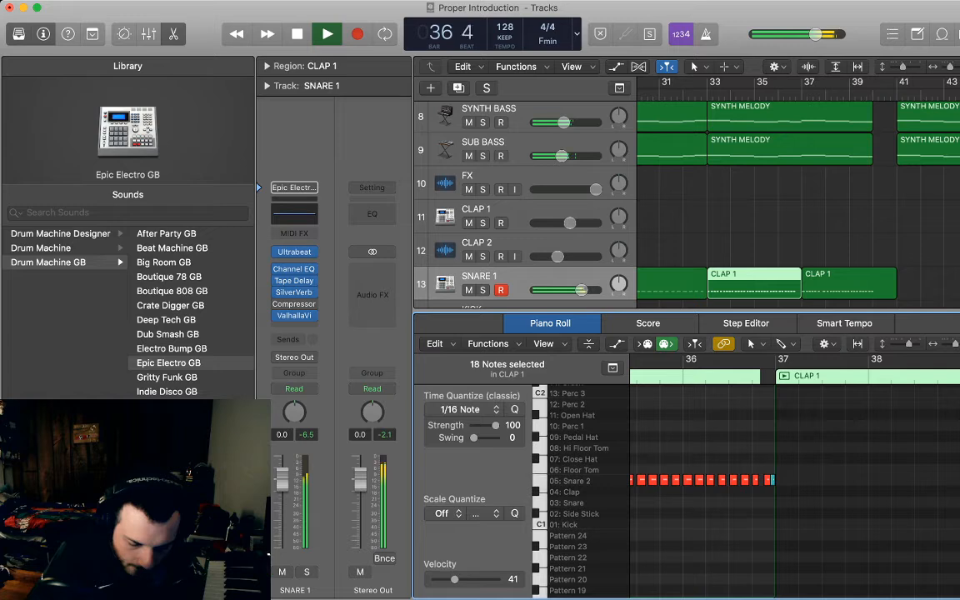
{"action": "key", "text": "space"}
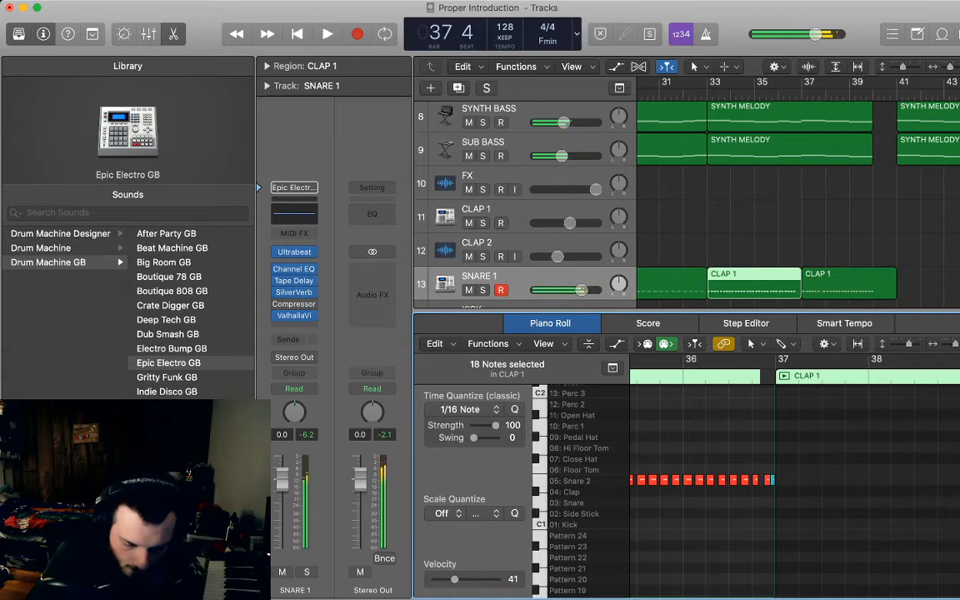
{"action": "left_click", "coordinate": [773, 480]}
{"action": "key", "text": "Delete"}
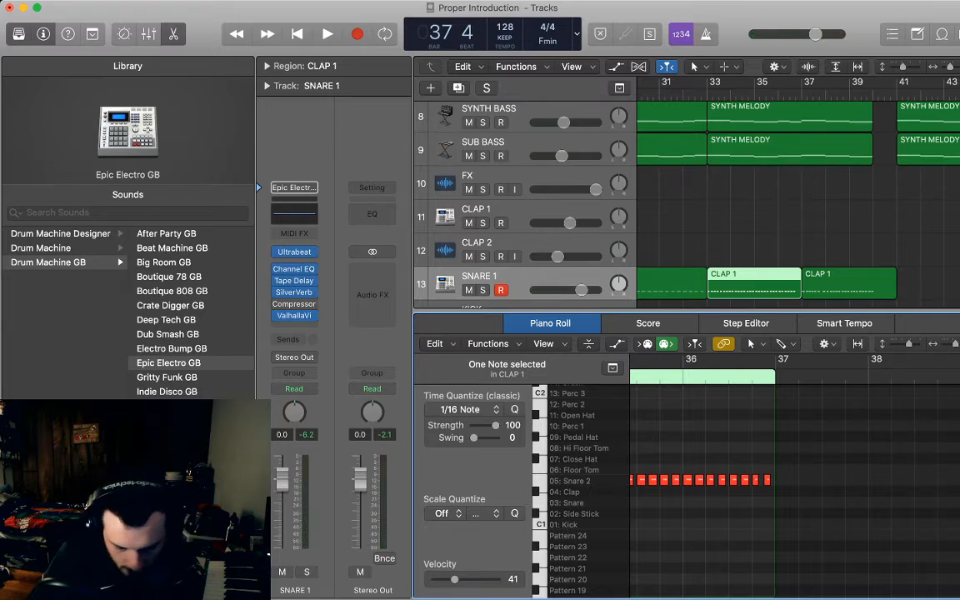
Select all Snare 2 notes in bars 33 to 36 and reduce their velocity to about 92
{"action": "scroll", "coordinate": [792, 475], "scroll_direction": "left", "scroll_amount": 10}
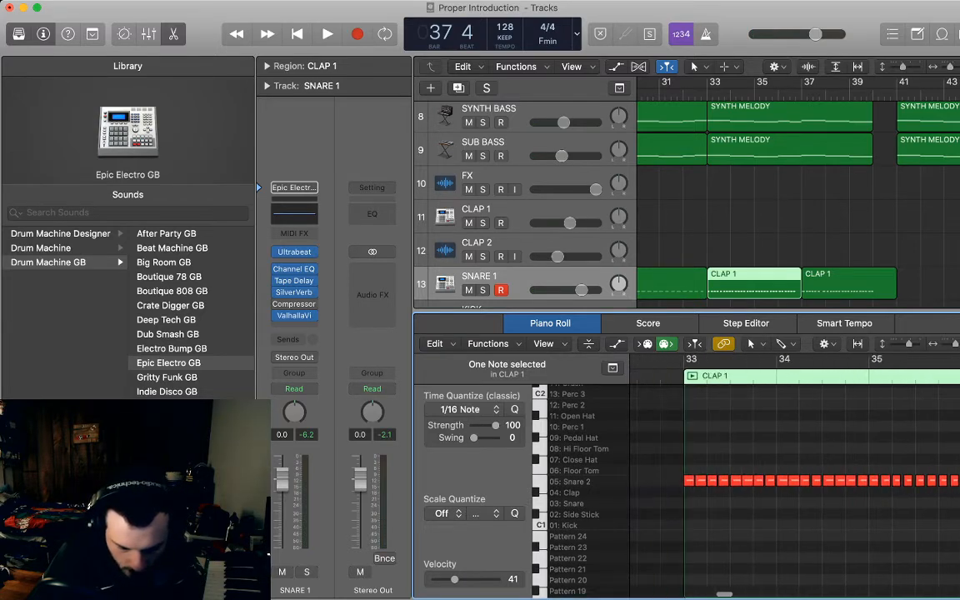
{"action": "left_click_drag", "start_coordinate": [722, 459], "coordinate": [880, 522]}
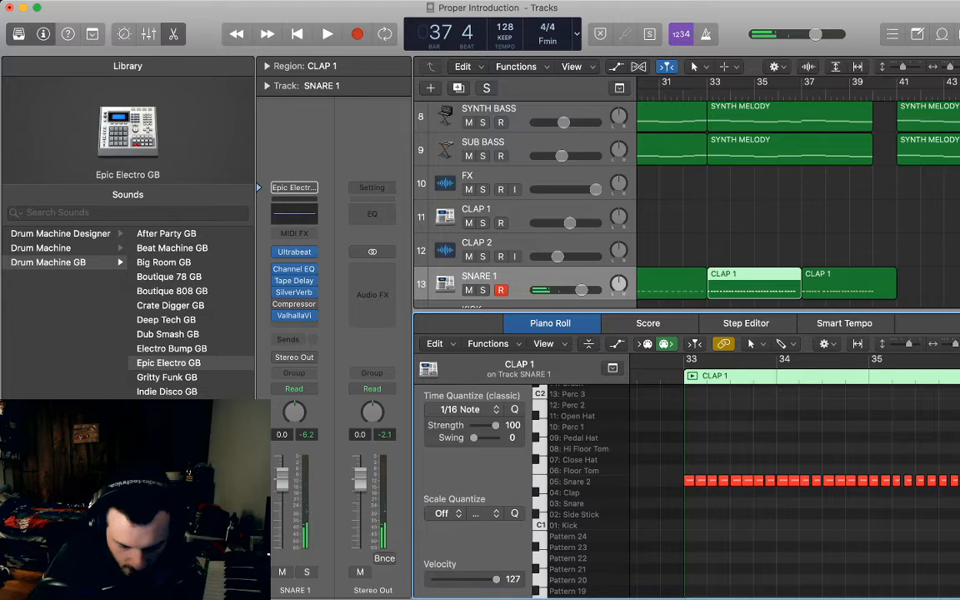
{"action": "scroll", "coordinate": [792, 475], "scroll_direction": "right", "scroll_amount": 3}
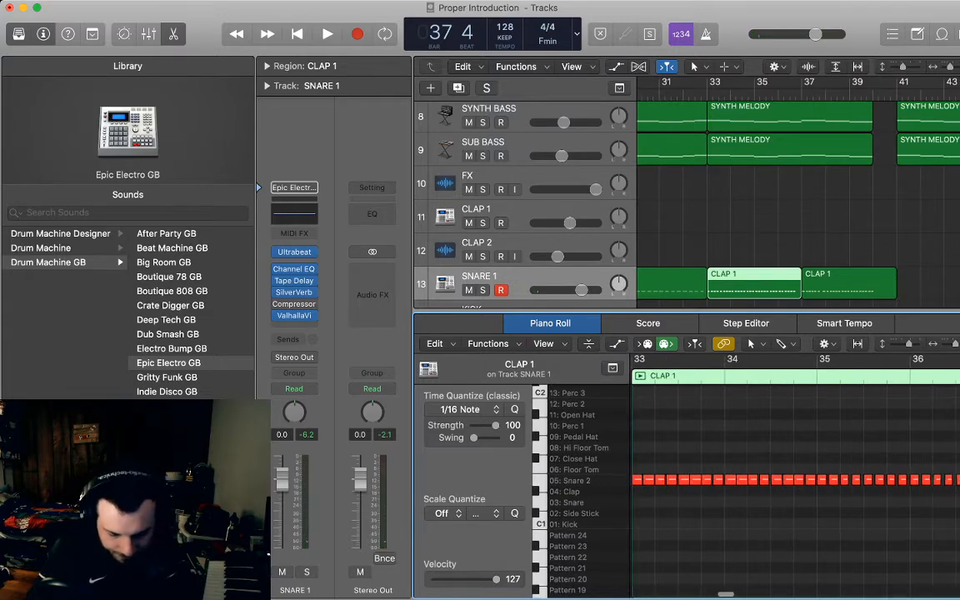
{"action": "scroll", "coordinate": [792, 476], "scroll_direction": "left", "scroll_amount": 2}
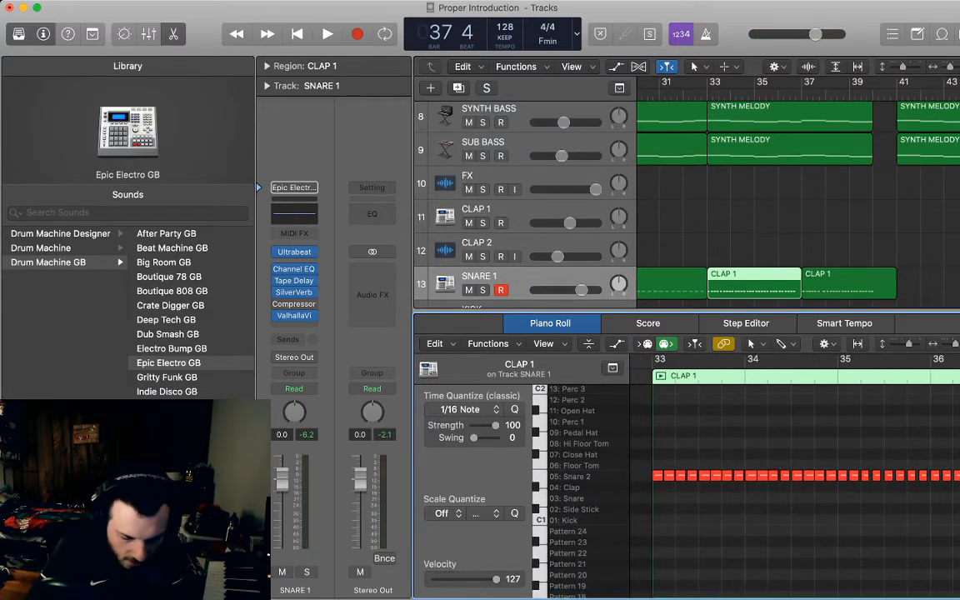
{"action": "key", "text": "space"}
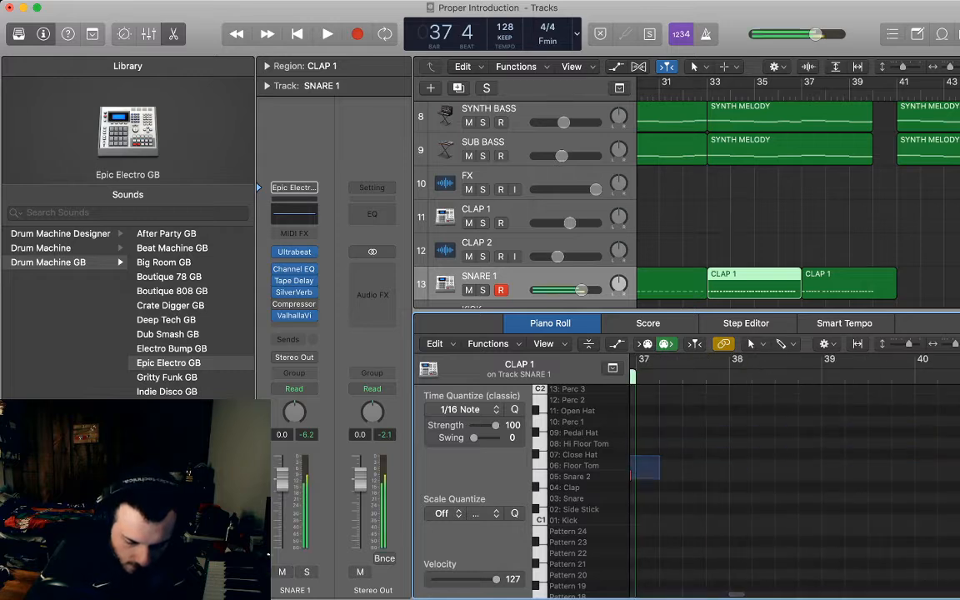
{"action": "key", "text": "super+a"}
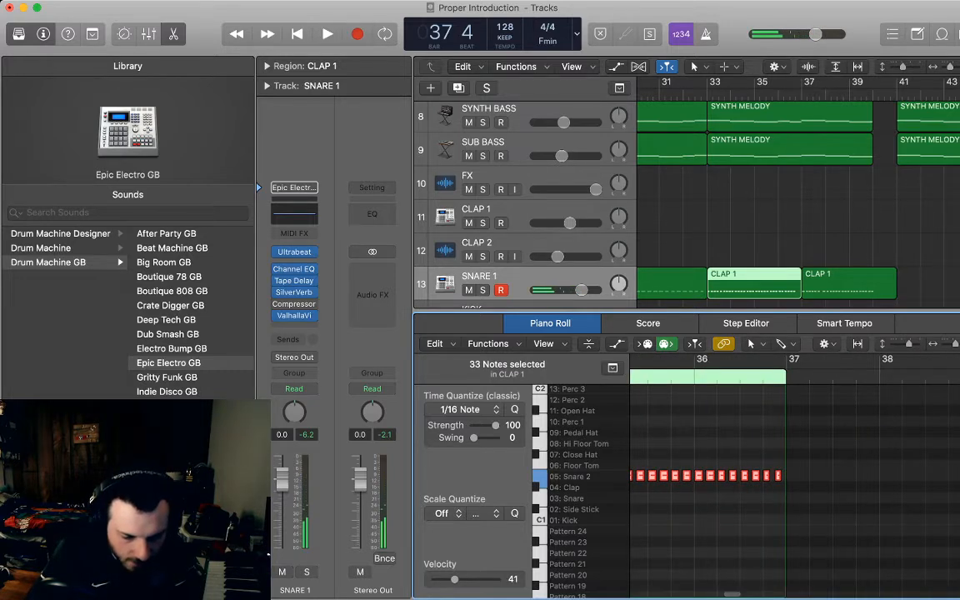
{"action": "key", "text": "Tab"}
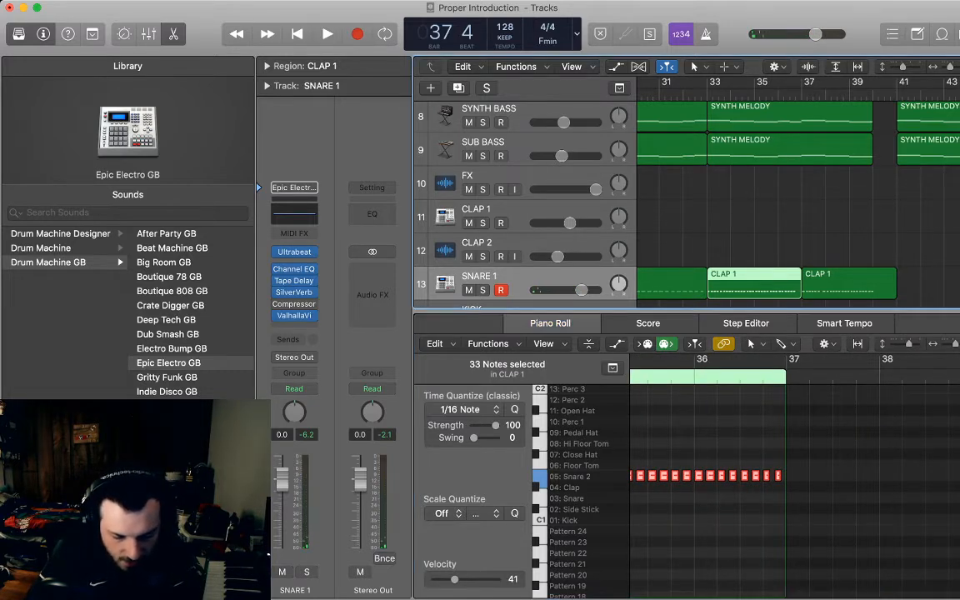
{"action": "key", "text": "super+Tab"}
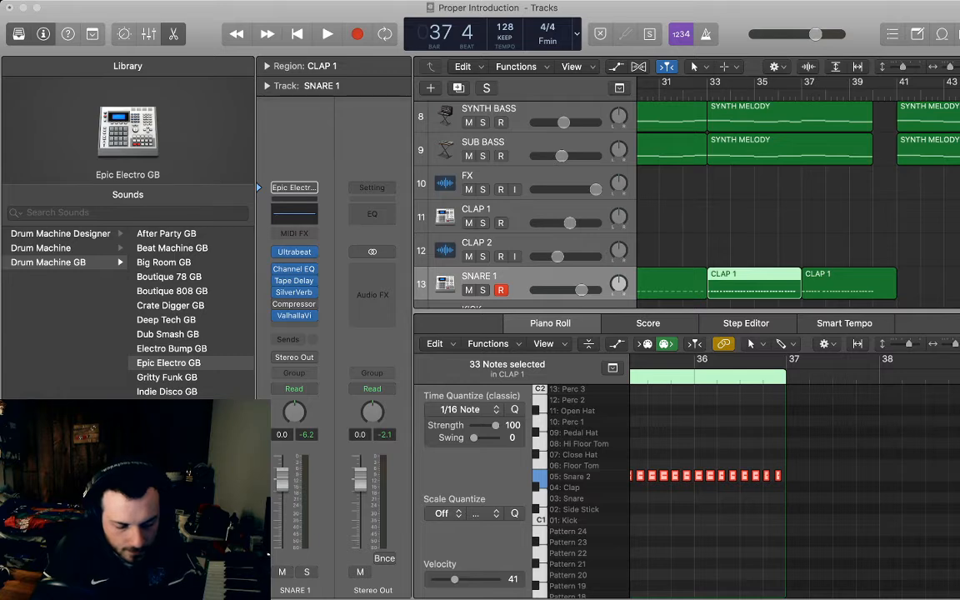
{"action": "key", "text": "super+z"}
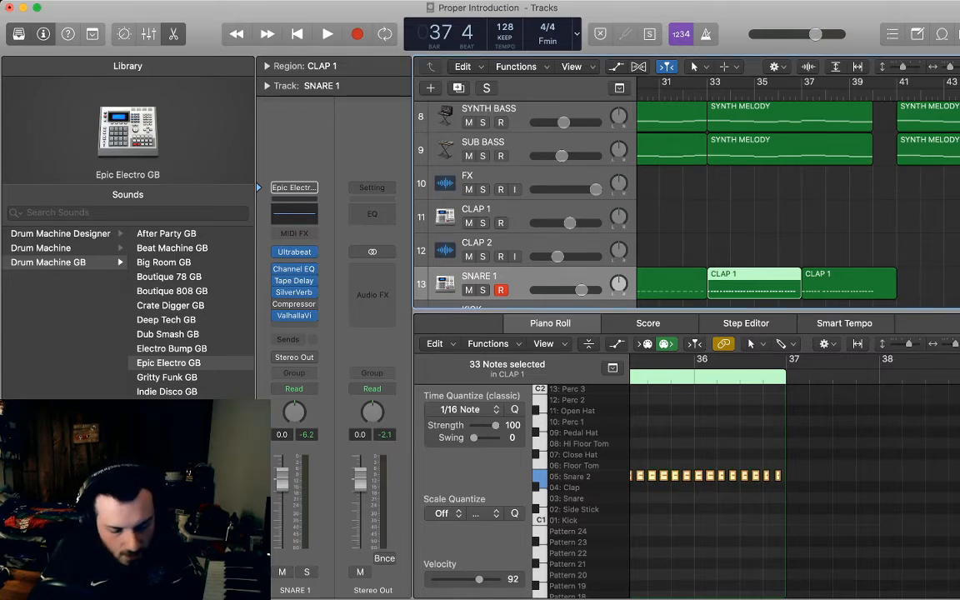
{"action": "left_click", "coordinate": [821, 442]}
Delete every second Snare 2 note from bar 33 to bar 37 to halve the density of the hits
{"action": "scroll", "coordinate": [822, 442], "scroll_direction": "left", "scroll_amount": 8}
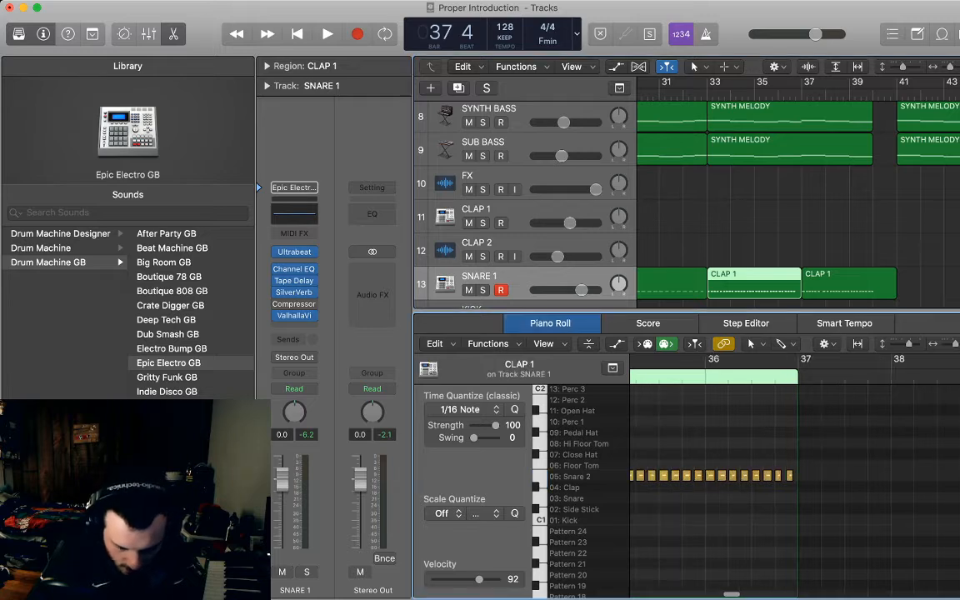
{"action": "scroll", "coordinate": [796, 475], "scroll_direction": "left", "scroll_amount": 1}
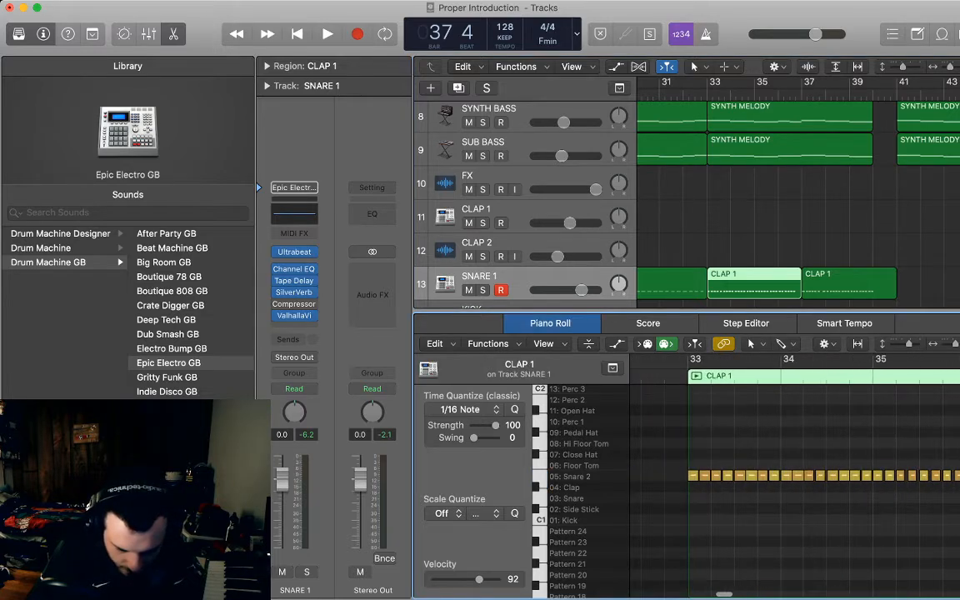
{"action": "left_click", "coordinate": [705, 476]}
{"action": "key", "text": "Delete"}
{"action": "left_click", "coordinate": [727, 476]}
{"action": "key", "text": "Delete"}
{"action": "left_click", "coordinate": [751, 476]}
{"action": "key", "text": "Delete"}
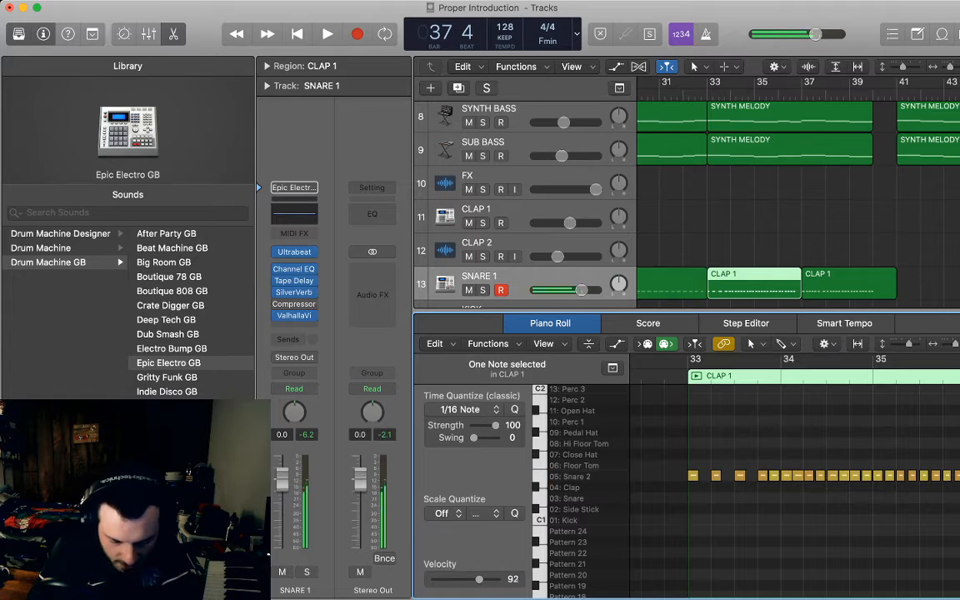
{"action": "key", "text": "Right"}
{"action": "key", "text": "Delete"}
{"action": "key", "text": "Right"}
{"action": "key", "text": "Delete"}
{"action": "key", "text": "Right"}
{"action": "key", "text": "Delete"}
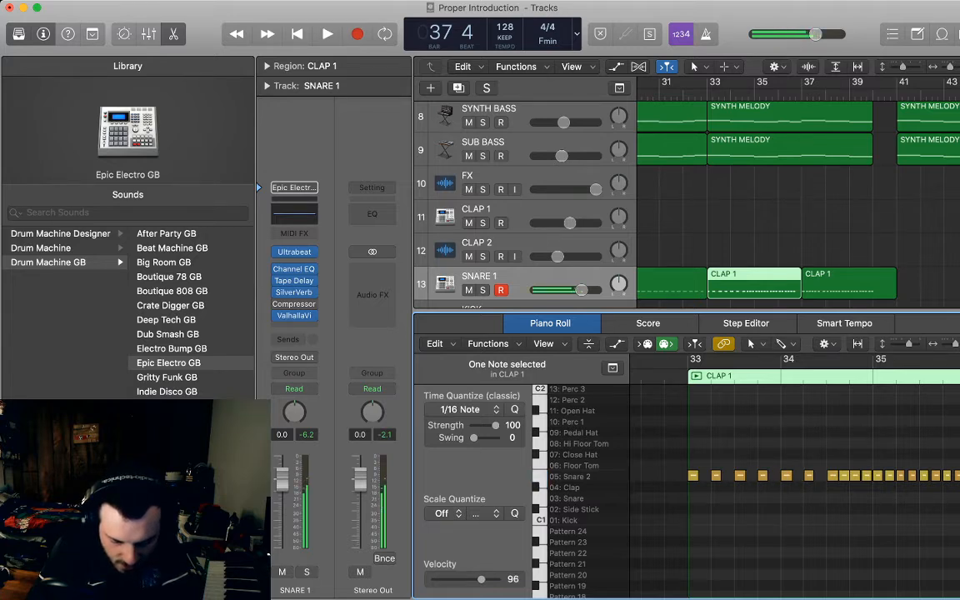
{"action": "left_click", "coordinate": [843, 476]}
{"action": "scroll", "coordinate": [844, 476], "scroll_direction": "right", "scroll_amount": 2}
{"action": "key", "text": "Delete"}
{"action": "left_click", "coordinate": [800, 477]}
{"action": "key", "text": "Delete"}
{"action": "key", "text": "Right"}
{"action": "key", "text": "Delete"}
{"action": "left_click", "coordinate": [846, 476]}
{"action": "key", "text": "Delete"}
{"action": "scroll", "coordinate": [846, 476], "scroll_direction": "right", "scroll_amount": 2}
{"action": "left_click", "coordinate": [829, 477]}
{"action": "key", "text": "Delete"}
{"action": "left_click", "coordinate": [852, 476]}
{"action": "key", "text": "Delete"}
{"action": "left_click", "coordinate": [875, 477]}
{"action": "key", "text": "Delete"}
{"action": "left_click", "coordinate": [899, 477]}
{"action": "key", "text": "Delete"}
{"action": "left_click", "coordinate": [921, 476]}
{"action": "key", "text": "Delete"}
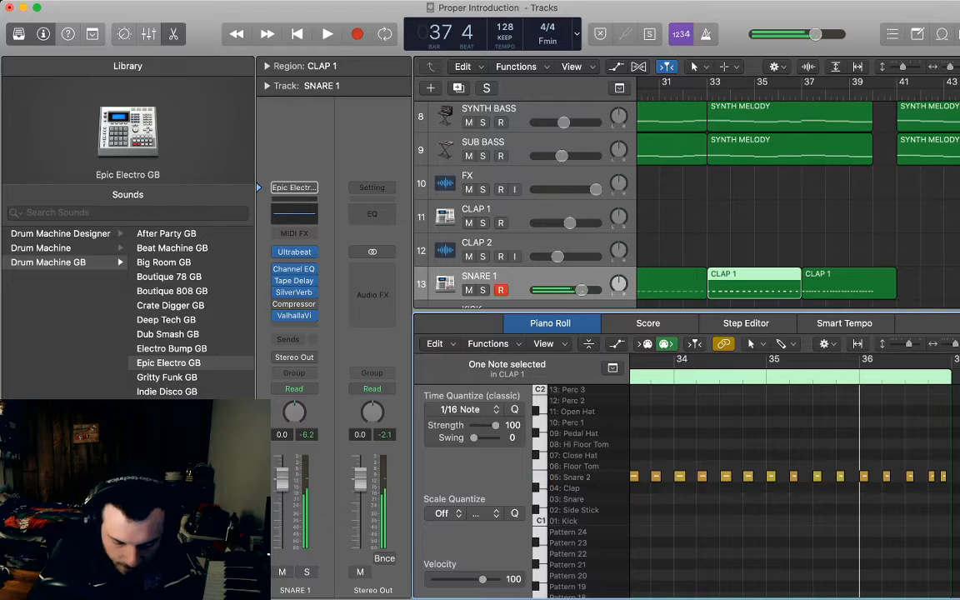
{"action": "left_click", "coordinate": [943, 476]}
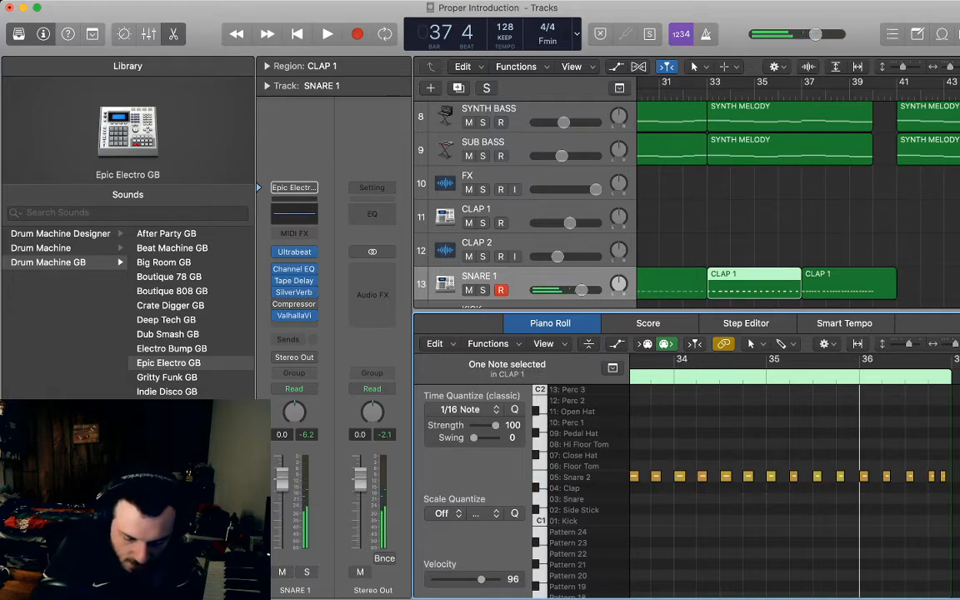
{"action": "key", "text": "Delete"}
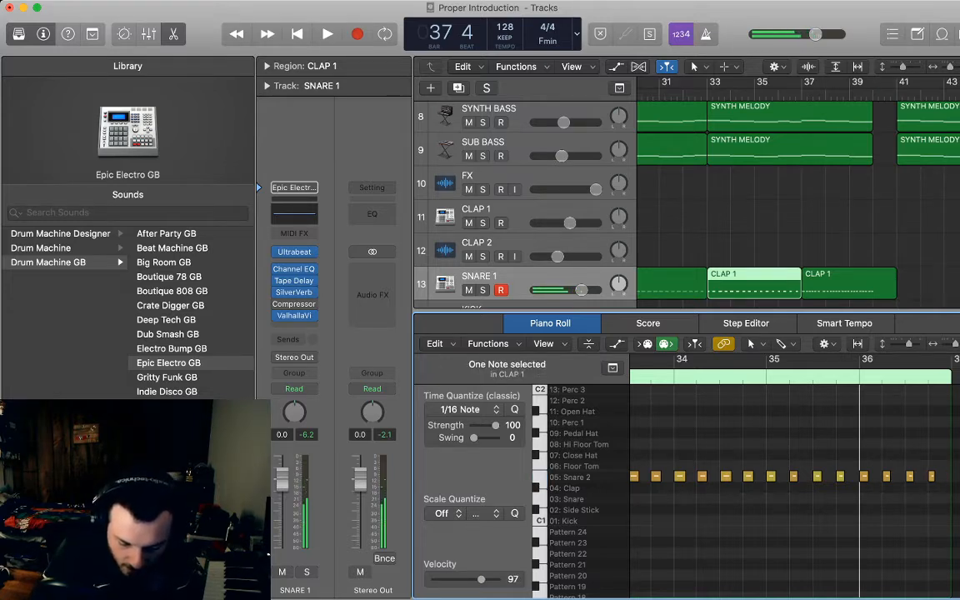
Copy the remaining 16 Snare 2 notes into the gaps between them and set the copies' velocity to 62
{"action": "left_click_drag", "start_coordinate": [957, 493], "coordinate": [625, 417]}
{"action": "scroll", "coordinate": [796, 488], "scroll_direction": "right", "scroll_amount": 2}
{"action": "scroll", "coordinate": [795, 488], "scroll_direction": "right", "scroll_amount": 4}
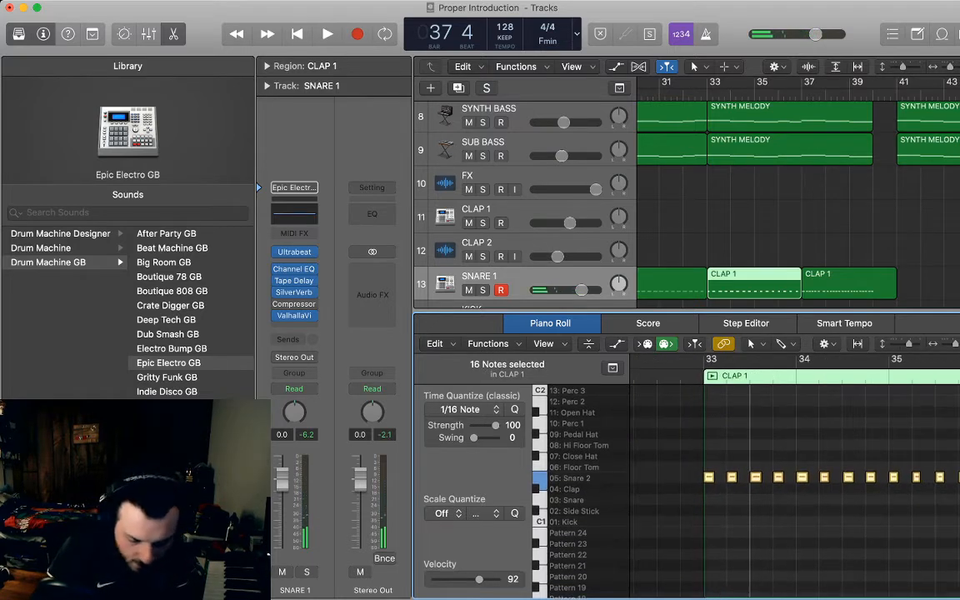
{"action": "key", "text": "space"}
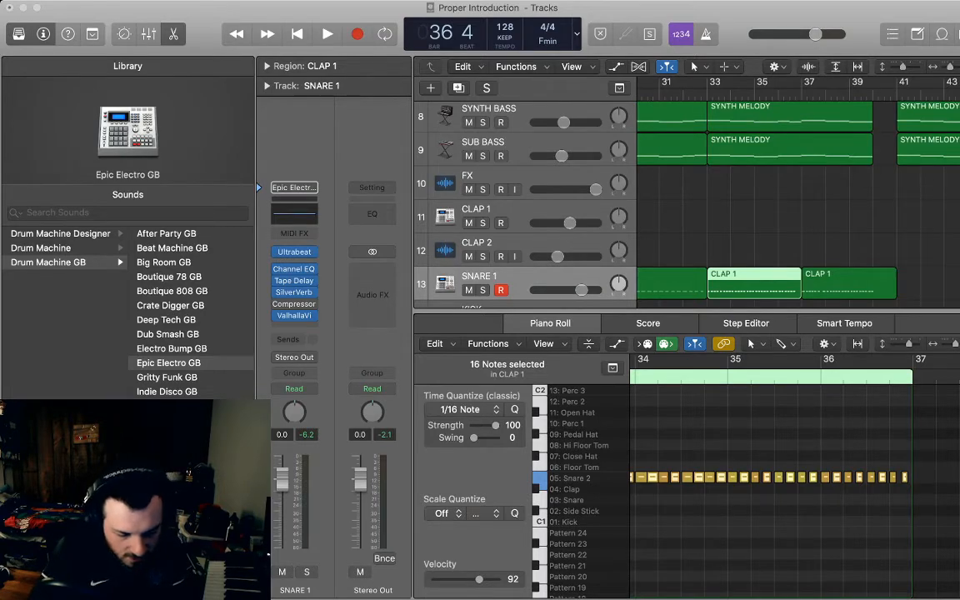
{"action": "left_click_drag", "start_coordinate": [480, 579], "coordinate": [465, 579]}
{"action": "scroll", "coordinate": [792, 475], "scroll_direction": "left", "scroll_amount": 5}
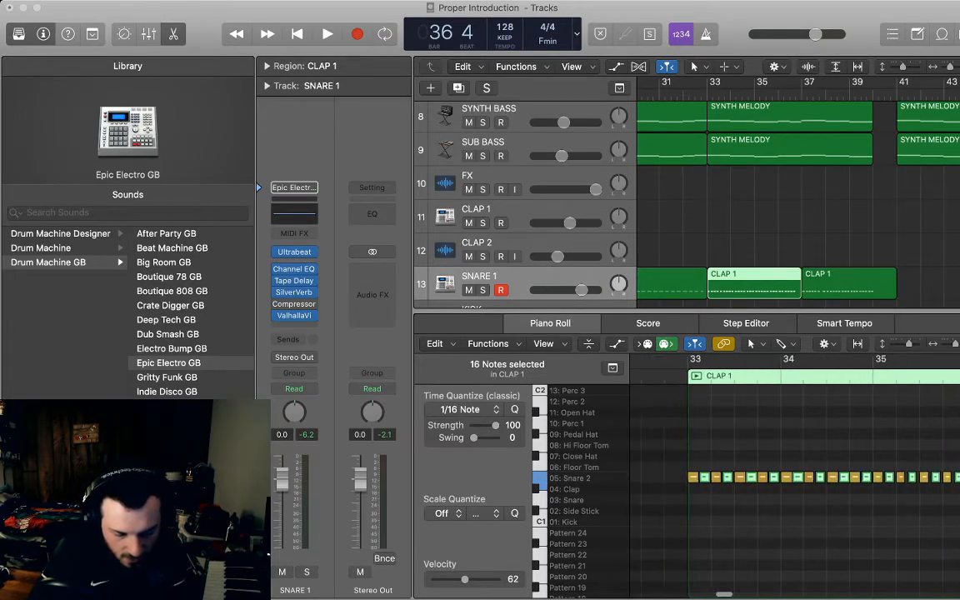
Play the edited snare region from bar 33 soloed and close the note editor
{"action": "left_click", "coordinate": [709, 479]}
{"action": "key", "text": "alt+space"}
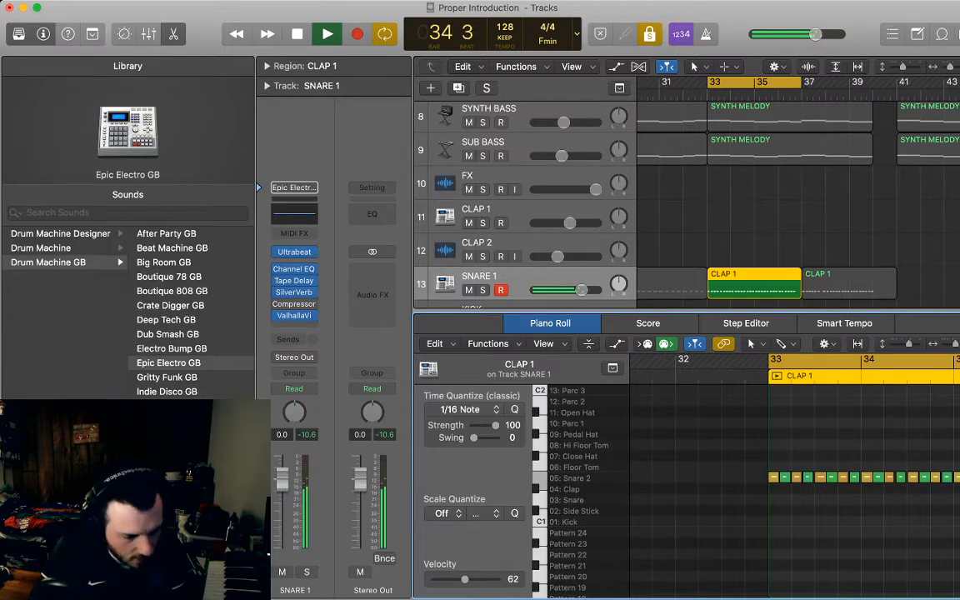
{"action": "key", "text": "e"}
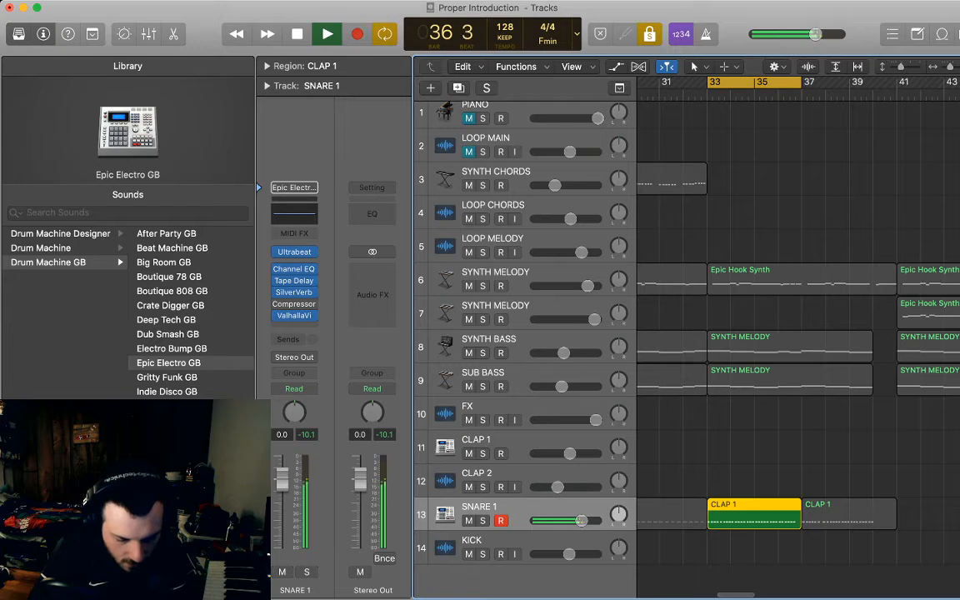
{"action": "key", "text": "space"}
Play the full arrangement from bar 25, enable the Compressor on SNARE 1 and lower the track's volume to -0.5 dB
{"action": "scroll", "coordinate": [799, 334], "scroll_direction": "left", "scroll_amount": 5}
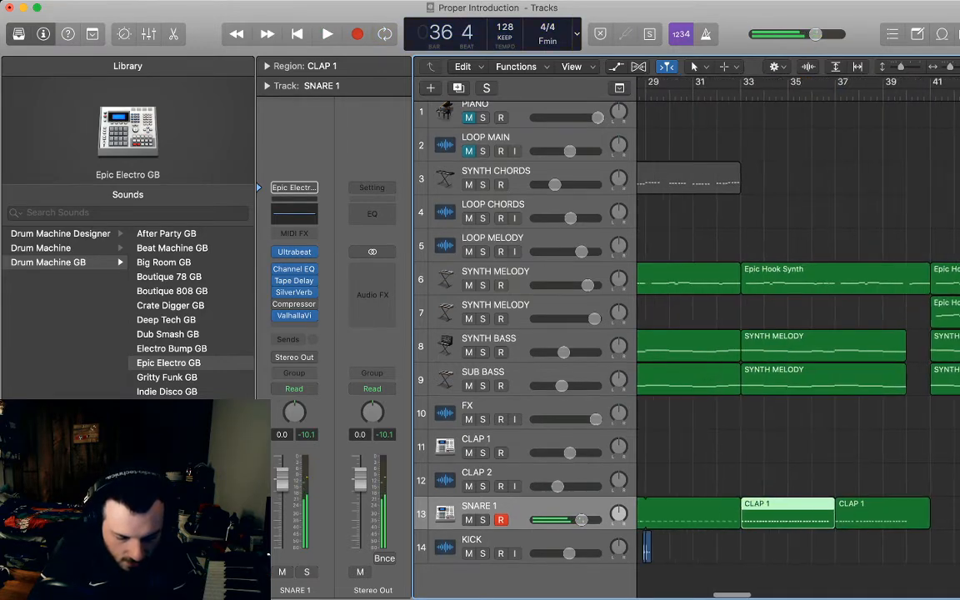
{"action": "left_click", "coordinate": [677, 460]}
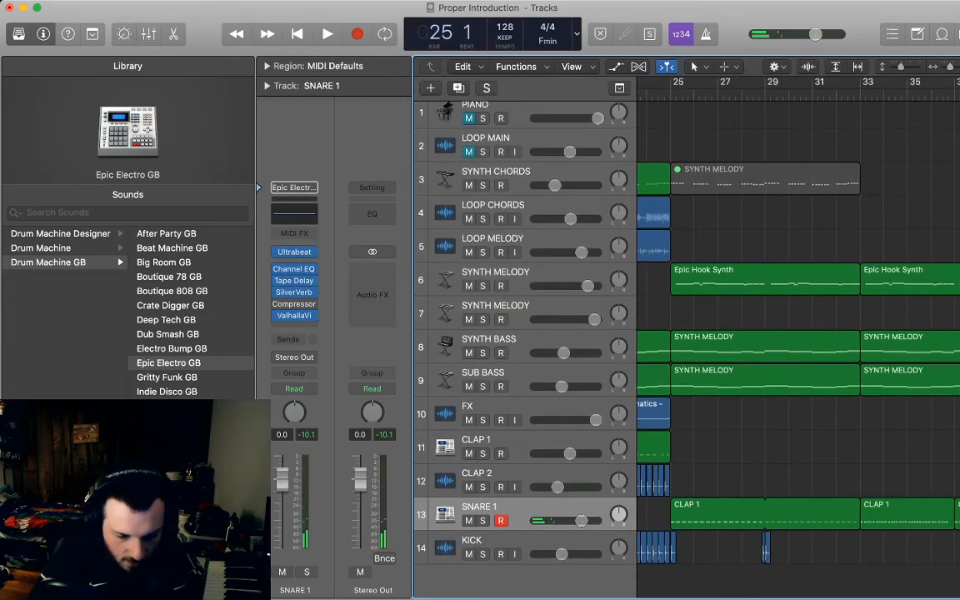
{"action": "key", "text": "space"}
{"action": "key", "text": "super+Right"}
{"action": "key", "text": "super+Right"}
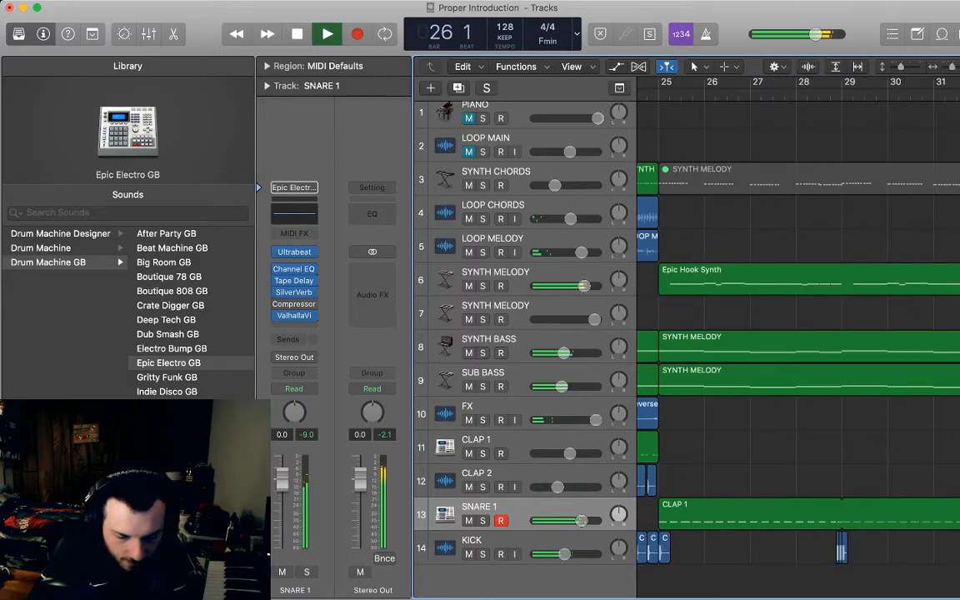
{"action": "key", "text": "super+Left"}
{"action": "key", "text": "super+Left"}
{"action": "key", "text": "super+Left"}
{"action": "key", "text": "super+Left"}
{"action": "key", "text": "super+Left"}
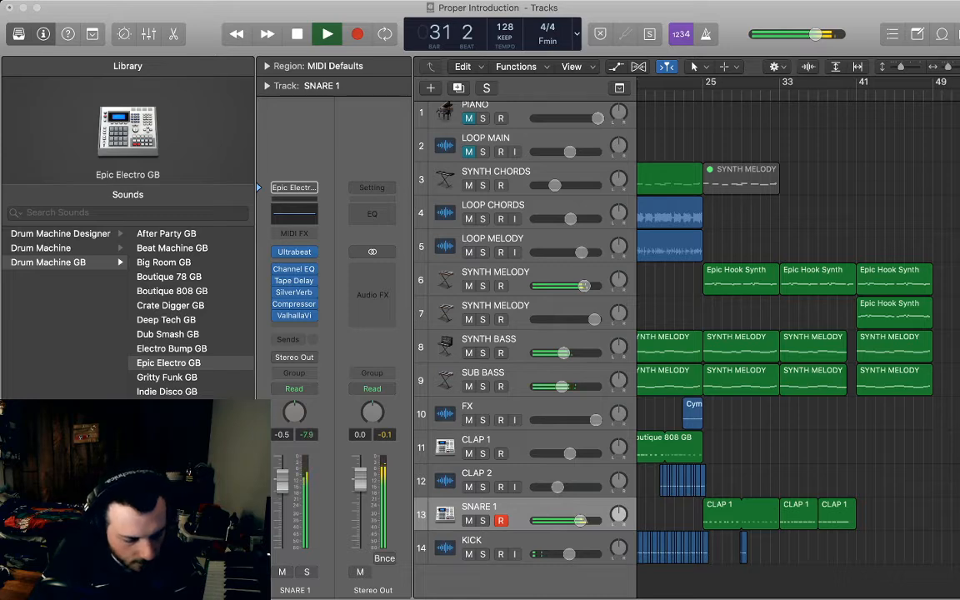
{"action": "key", "text": "space"}
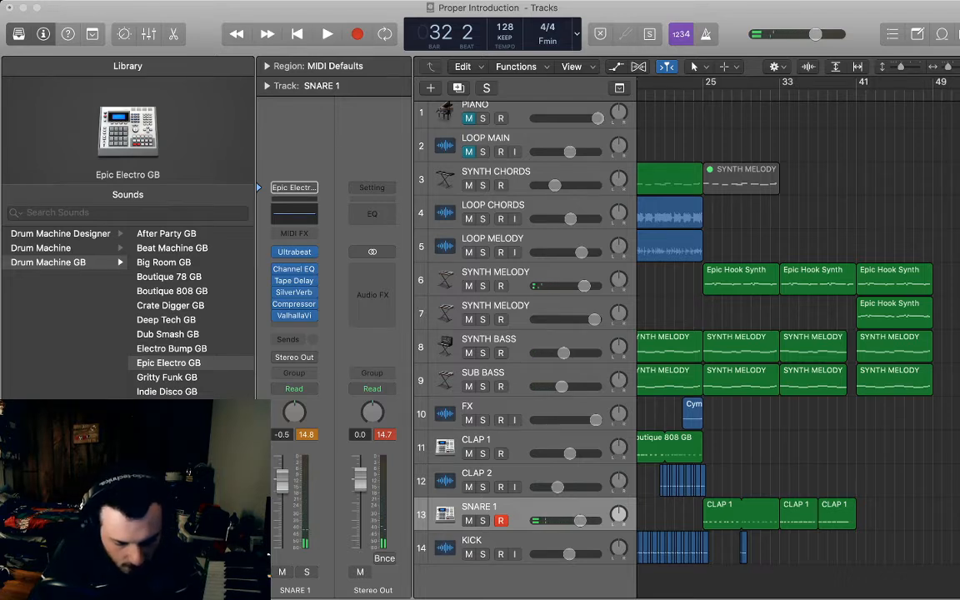
Replay the arrangement from bar 25 through the snare build and lower the SNARE 1 volume to -1.2 dB
{"action": "key", "text": "space"}
{"action": "key", "text": "space"}
{"action": "scroll", "coordinate": [798, 333], "scroll_direction": "left", "scroll_amount": 3}
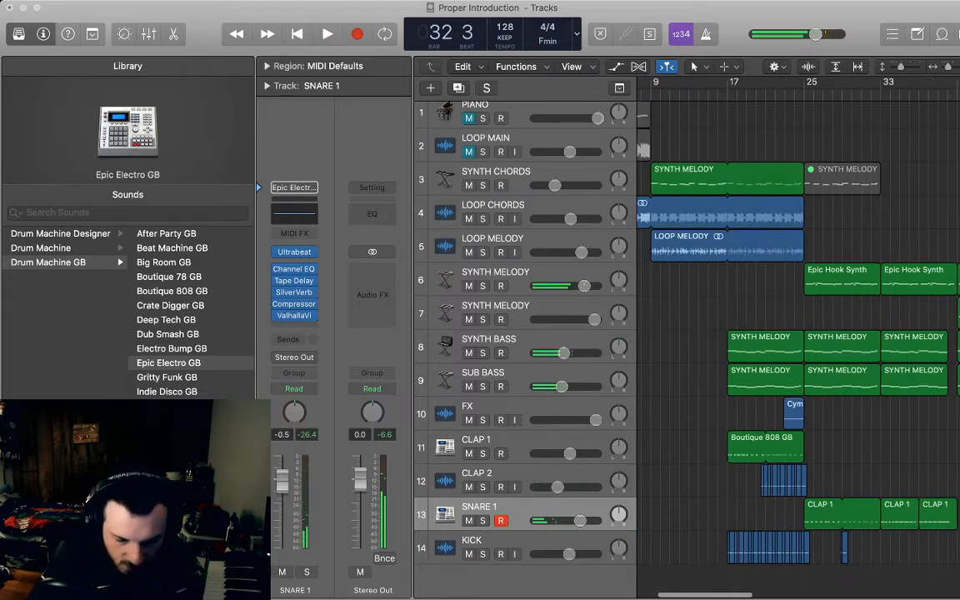
{"action": "left_click", "coordinate": [805, 94]}
{"action": "key", "text": "space"}
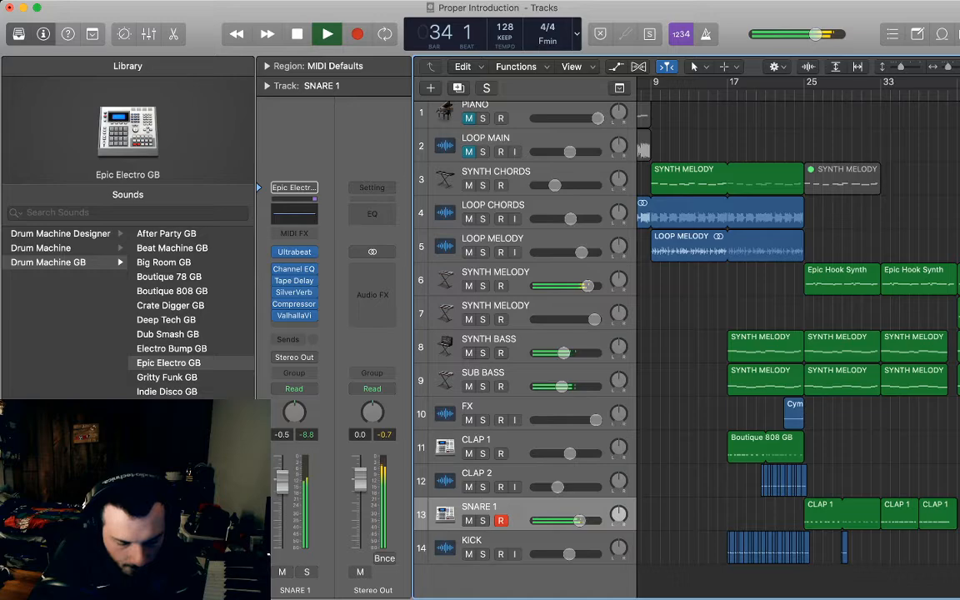
{"action": "scroll", "coordinate": [799, 334], "scroll_direction": "right", "scroll_amount": 2}
{"action": "scroll", "coordinate": [798, 334], "scroll_direction": "right", "scroll_amount": 3}
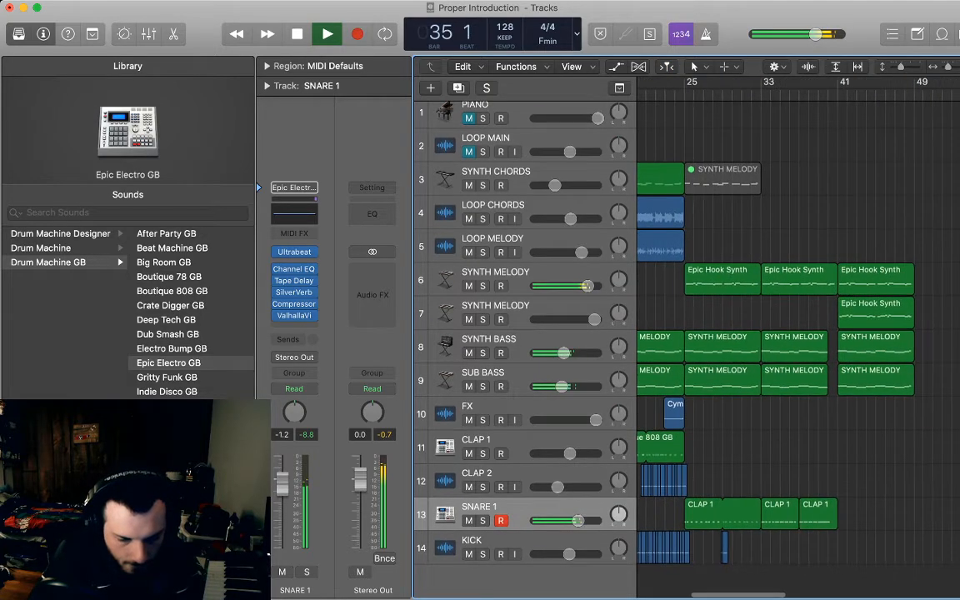
{"action": "key", "text": "super+Left"}
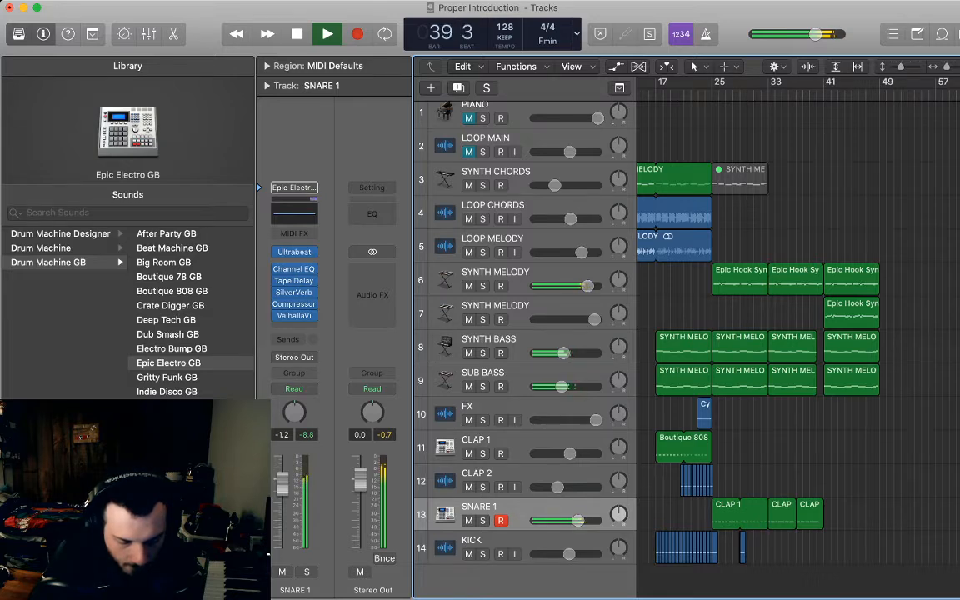
Stop playback and delete the 16 Snare 2 notes in bars 37 and 38 of the last SNARE 1 region
{"action": "key", "text": "space"}
{"action": "double_click", "coordinate": [782, 515]}
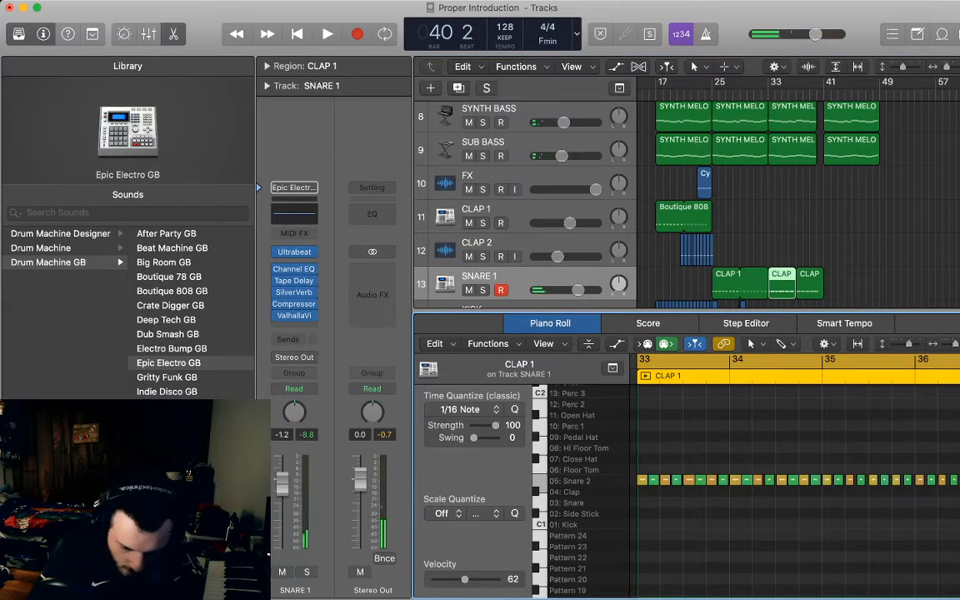
{"action": "left_click", "coordinate": [809, 284]}
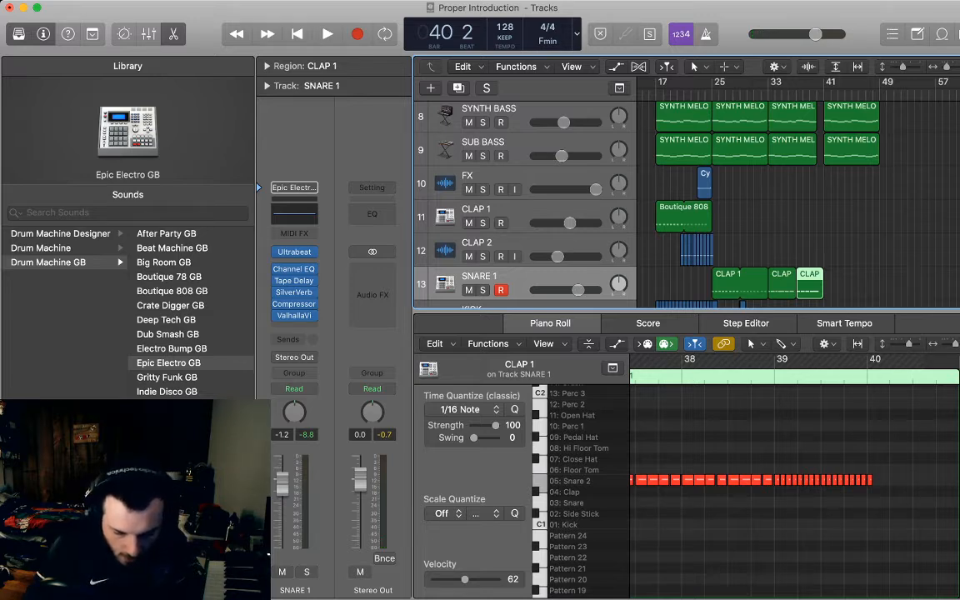
{"action": "left_click_drag", "start_coordinate": [772, 489], "coordinate": [624, 470]}
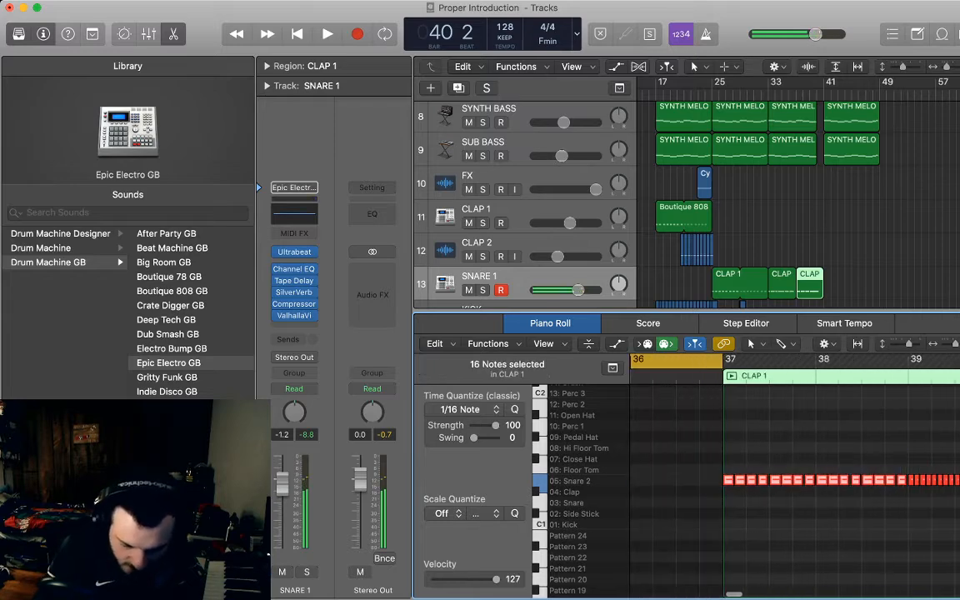
{"action": "key", "text": "Delete"}
Trim the last snare region to start at bar 39 and reduce the preceding region, shifted to bar 35, to its first two bars
{"action": "mouse_move", "coordinate": [799, 294]}
{"action": "left_mouse_down"}
{"action": "mouse_move", "coordinate": [812, 293]}
{"action": "mouse_move", "coordinate": [796, 289]}
{"action": "left_mouse_up"}
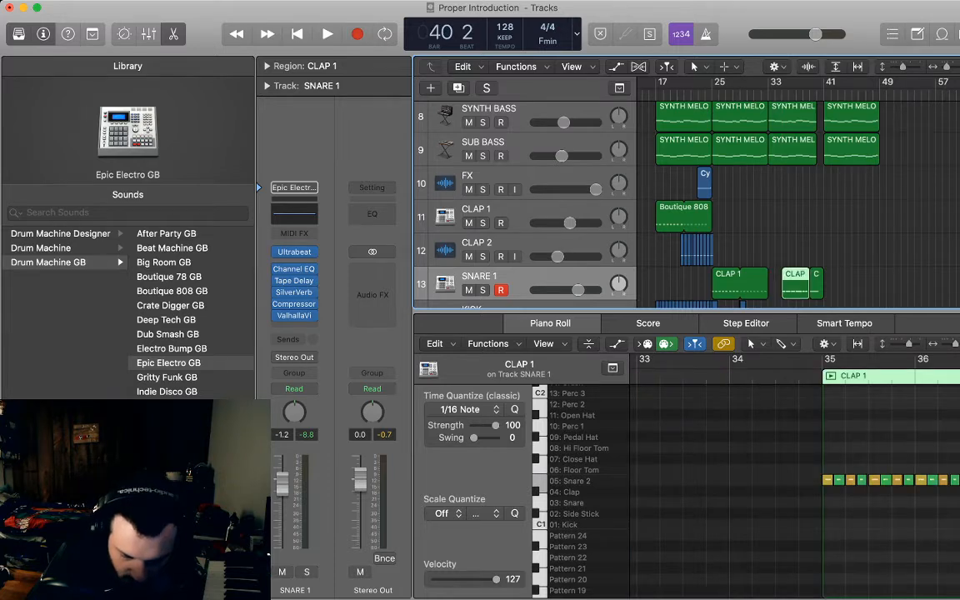
{"action": "left_click_drag", "start_coordinate": [956, 343], "coordinate": [953, 343]}
{"action": "left_click_drag", "start_coordinate": [957, 489], "coordinate": [842, 451]}
{"action": "key", "text": "Delete"}
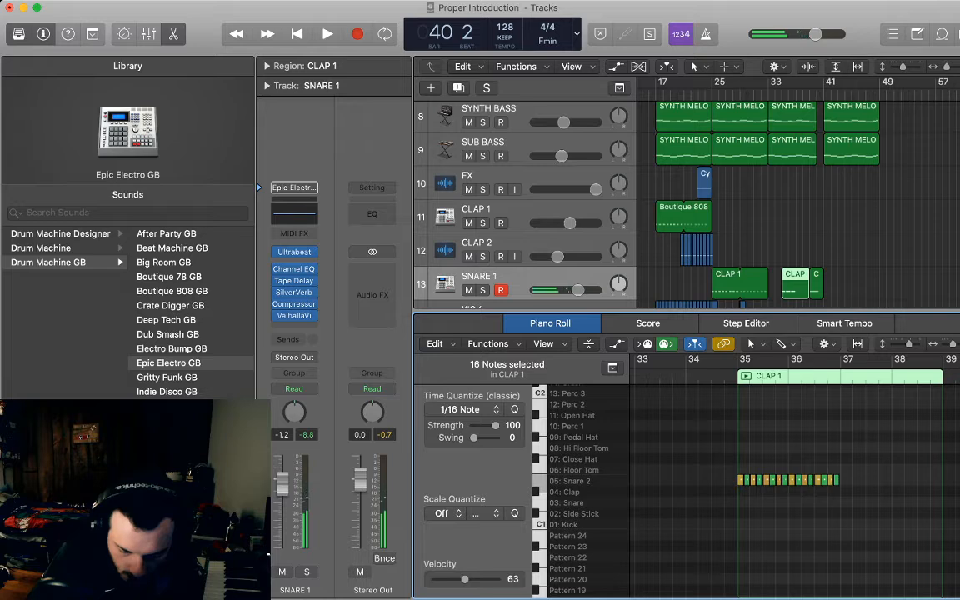
{"action": "left_click_drag", "start_coordinate": [942, 378], "coordinate": [840, 378]}
Move the shortened two-bar snare region to bar 37 and join it with the region starting at bar 39
{"action": "left_click_drag", "start_coordinate": [788, 285], "coordinate": [803, 285]}
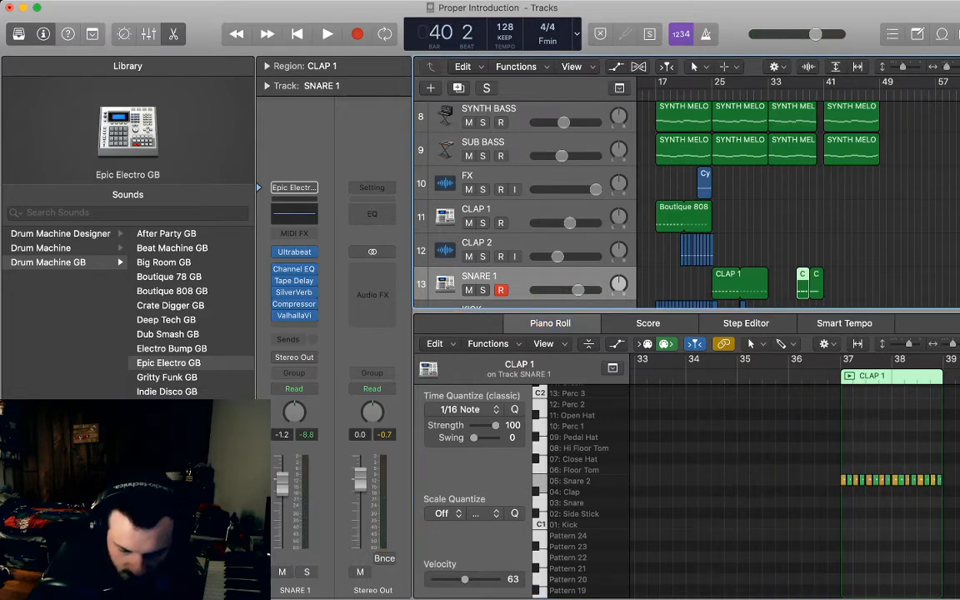
{"action": "left_click", "coordinate": [817, 285], "text": "shift"}
{"action": "key", "text": "super+j"}
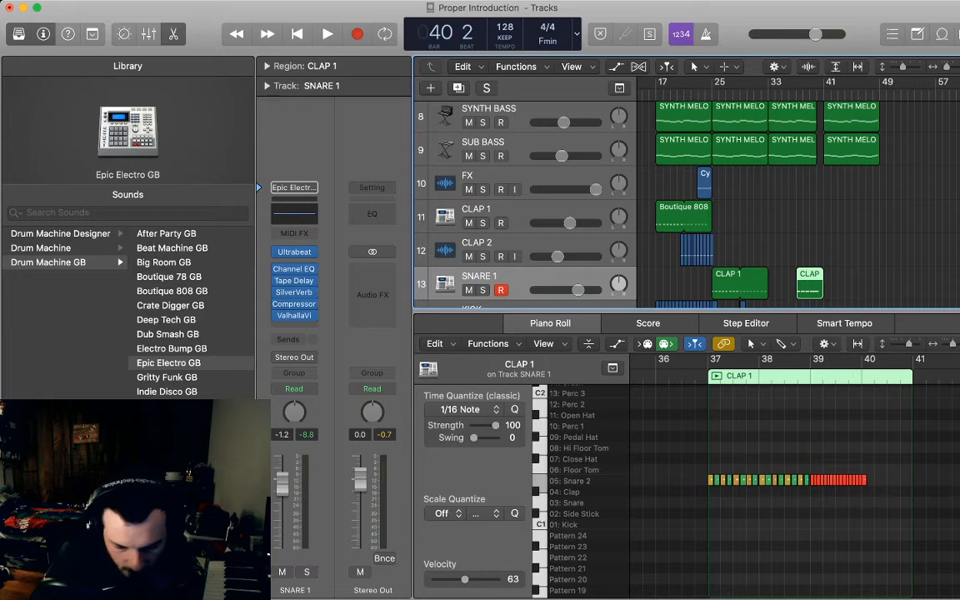
Extend the snare region that starts at bar 25 up to bar 37, and play the build from bar 33 with the note editor closed
{"action": "left_click_drag", "start_coordinate": [767, 276], "coordinate": [796, 276]}
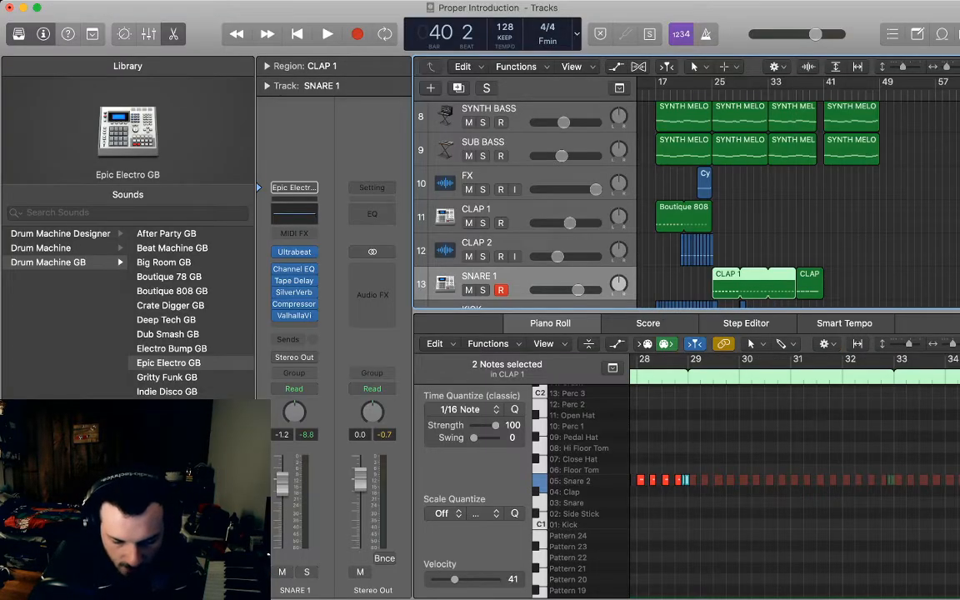
{"action": "left_click", "coordinate": [769, 93]}
{"action": "key", "text": "space"}
{"action": "left_click", "coordinate": [867, 283]}
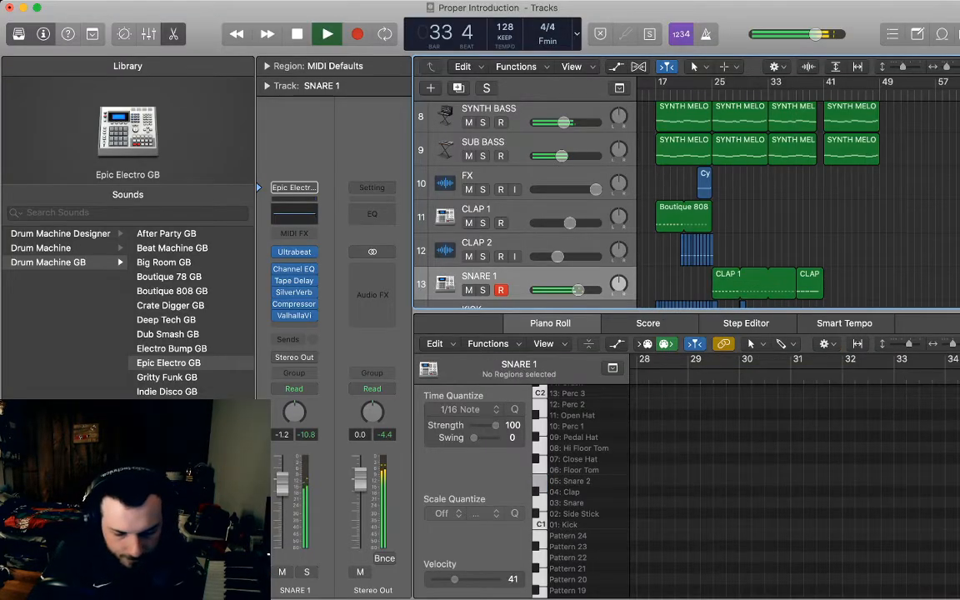
{"action": "key", "text": "p"}
{"action": "scroll", "coordinate": [796, 333], "scroll_direction": "right", "scroll_amount": 5}
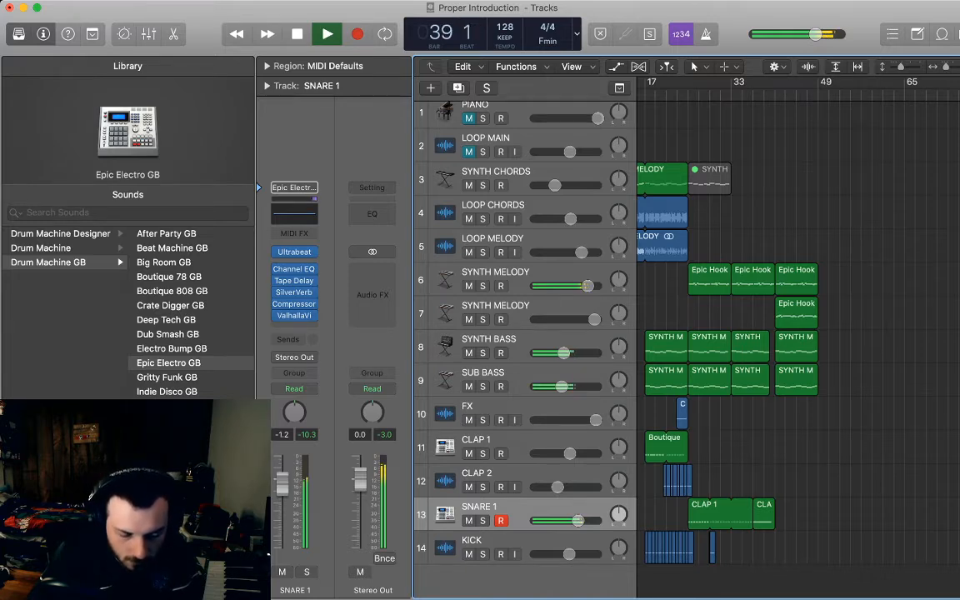
{"action": "key", "text": "space"}
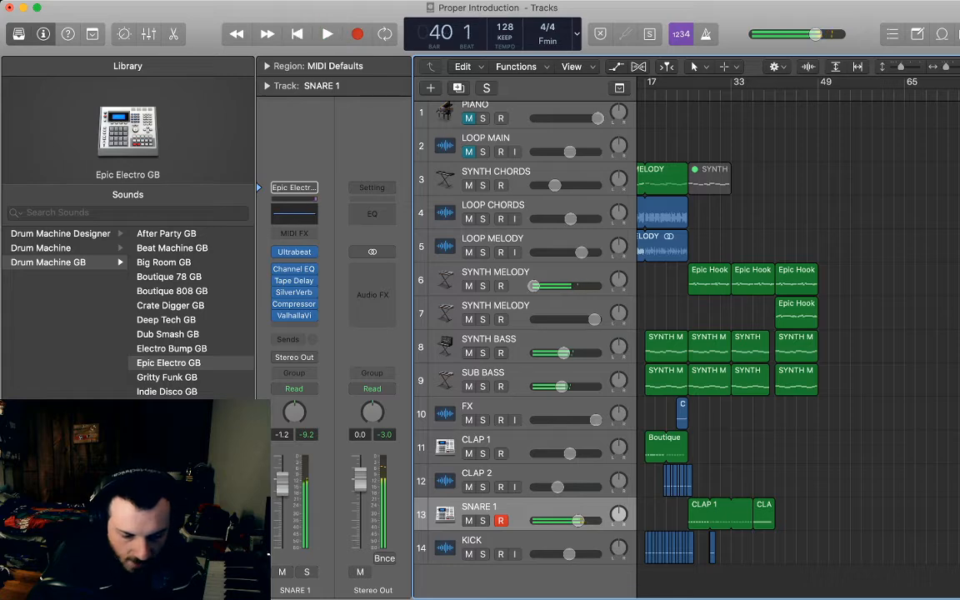
Add the FF Pro-Q 3 equalizer to SNARE 1, close its window and show the track automation
{"action": "key", "text": "a"}
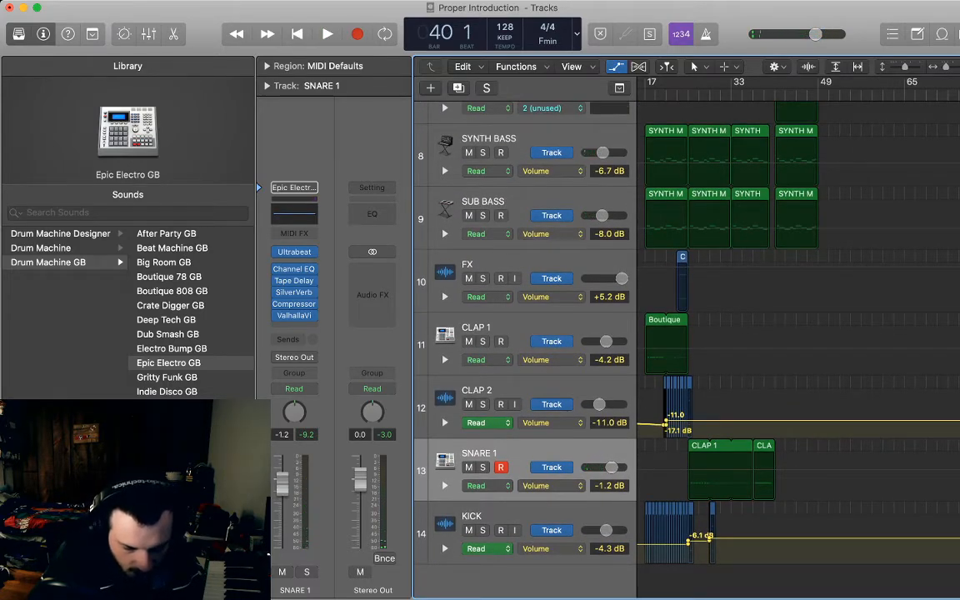
{"action": "key", "text": "a"}
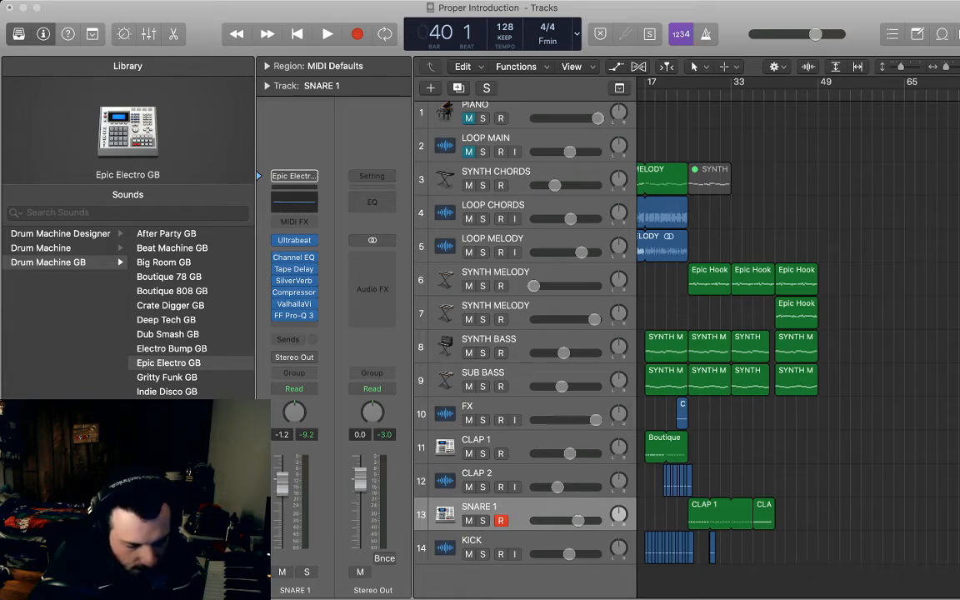
{"action": "key", "text": "super+w"}
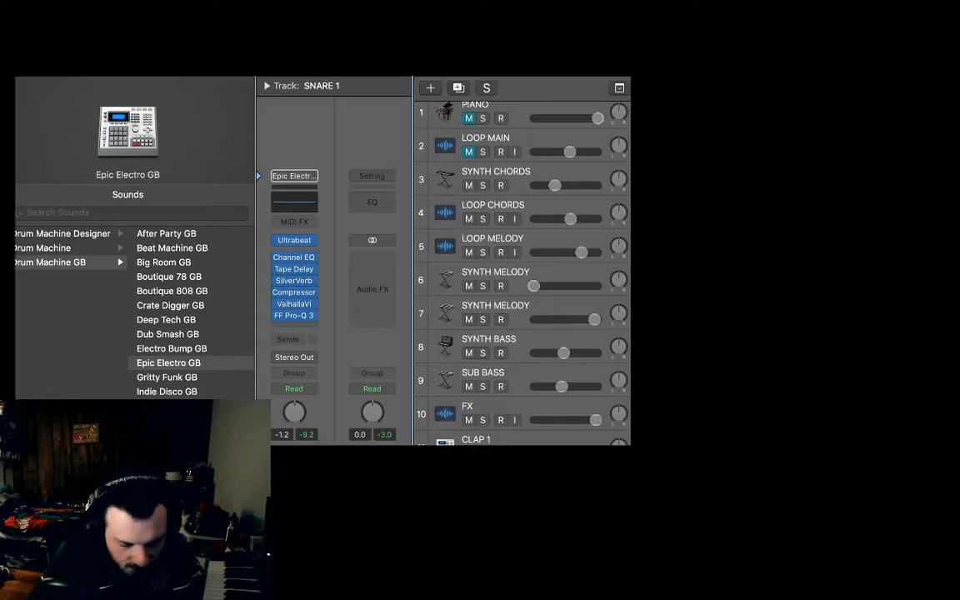
{"action": "key", "text": "a"}
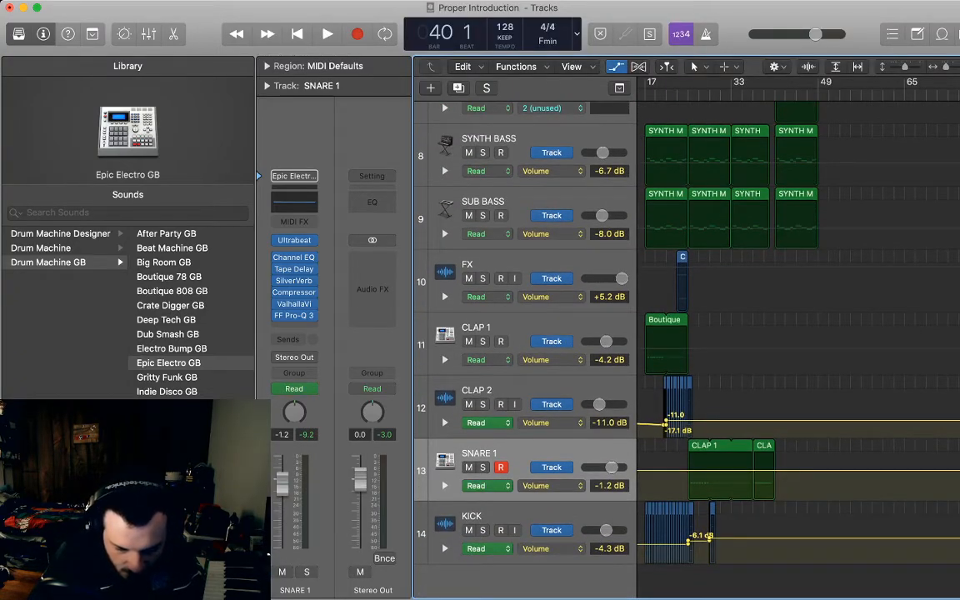
Move the playhead to bar 37 and switch the SNARE 1 automation to Band 1 Freq, undoing the trial Volume point
{"action": "key", "text": "super+Right"}
{"action": "key", "text": "super+Right"}
{"action": "key", "text": "super+Right"}
{"action": "key", "text": "super+Right"}
{"action": "key", "text": "super+Right"}
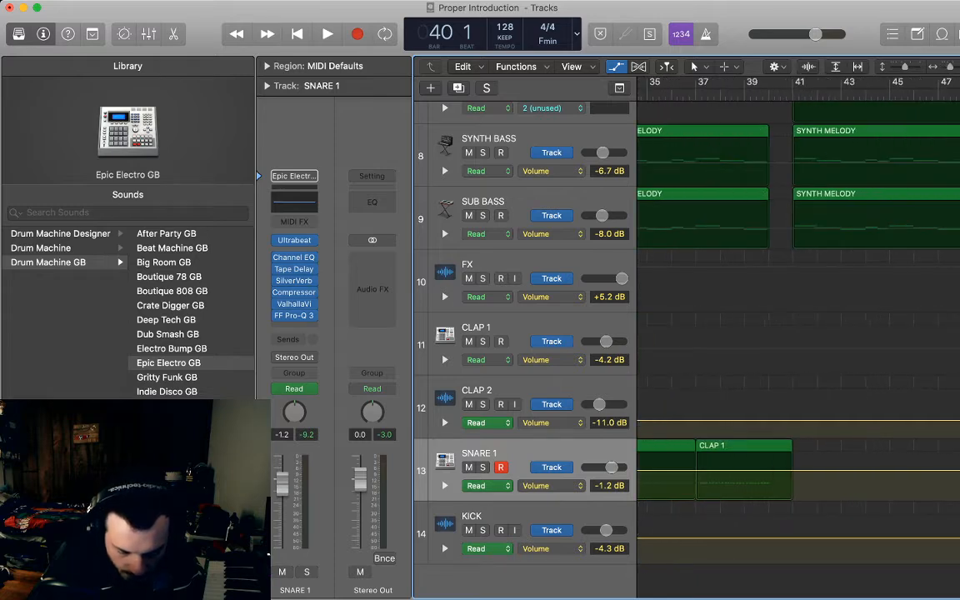
{"action": "key", "text": "comma"}
{"action": "key", "text": "comma"}
{"action": "key", "text": "comma"}
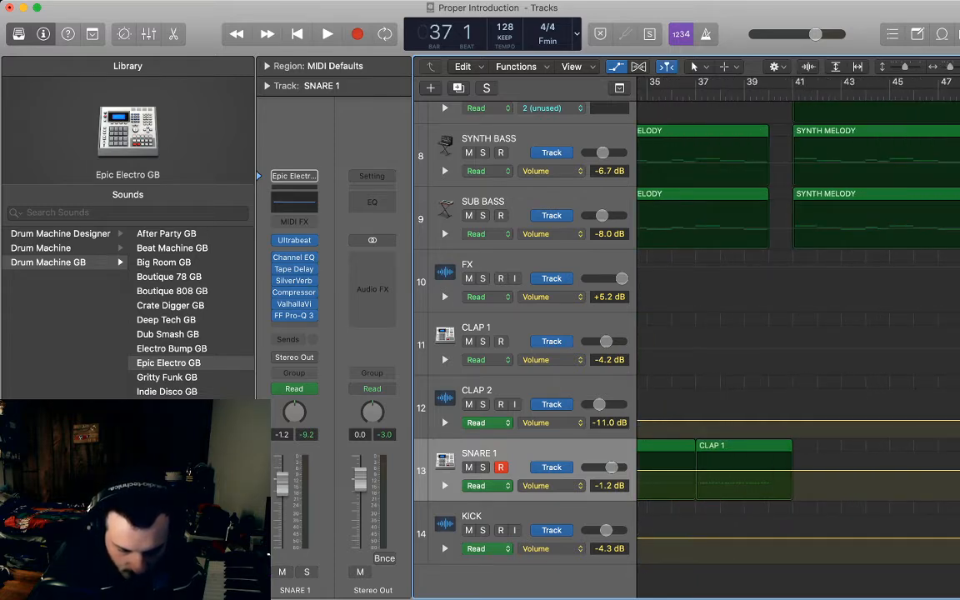
{"action": "left_click", "coordinate": [697, 471]}
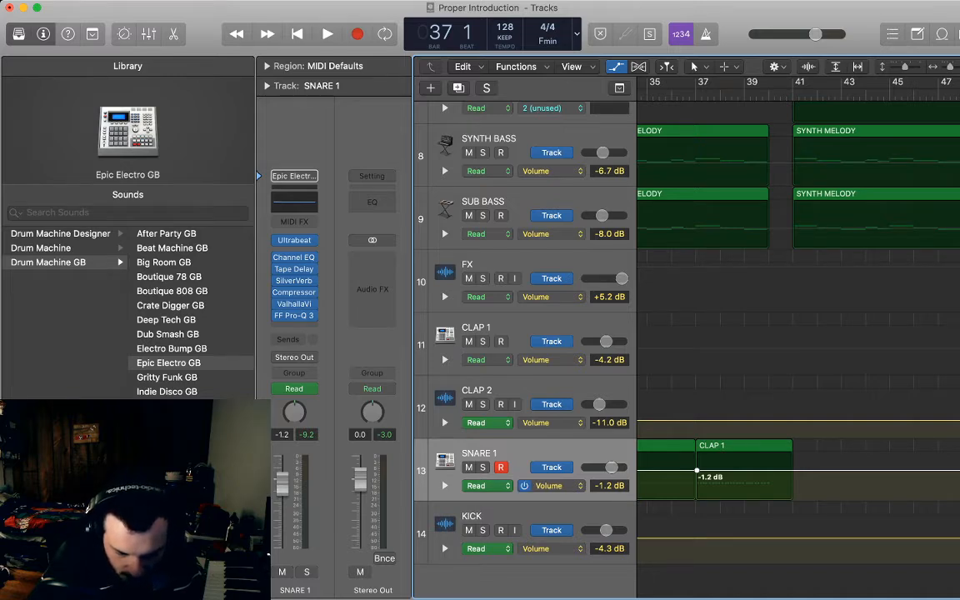
{"action": "key", "text": "super+z"}
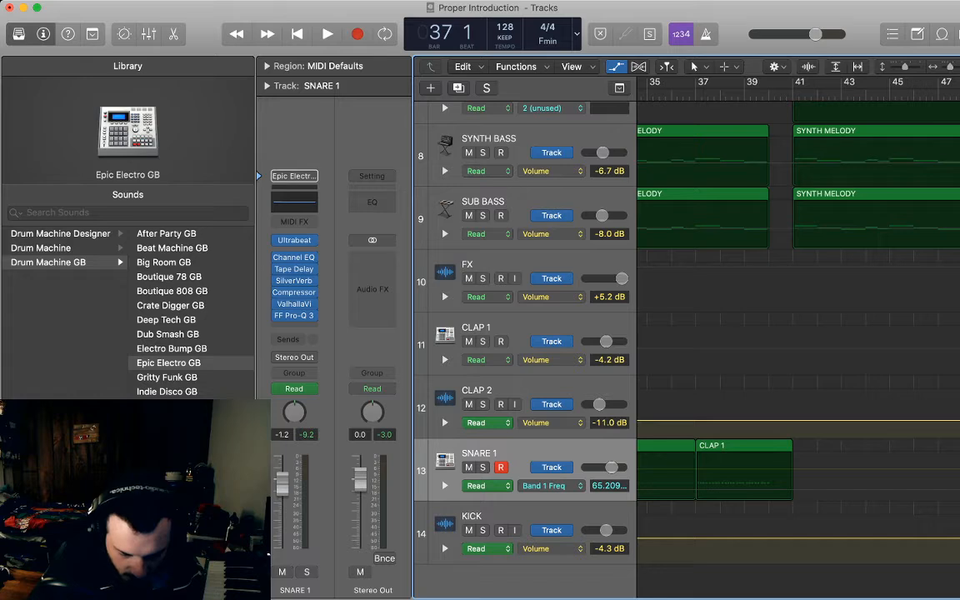
Ramp SNARE 1's Band 1 Freq automation from 65.209 Hz at bar 37 to 376.89 Hz just before bar 41 and play it
{"action": "left_click", "coordinate": [698, 489]}
{"action": "left_click_drag", "start_coordinate": [699, 490], "coordinate": [695, 489]}
{"action": "left_click", "coordinate": [791, 490]}
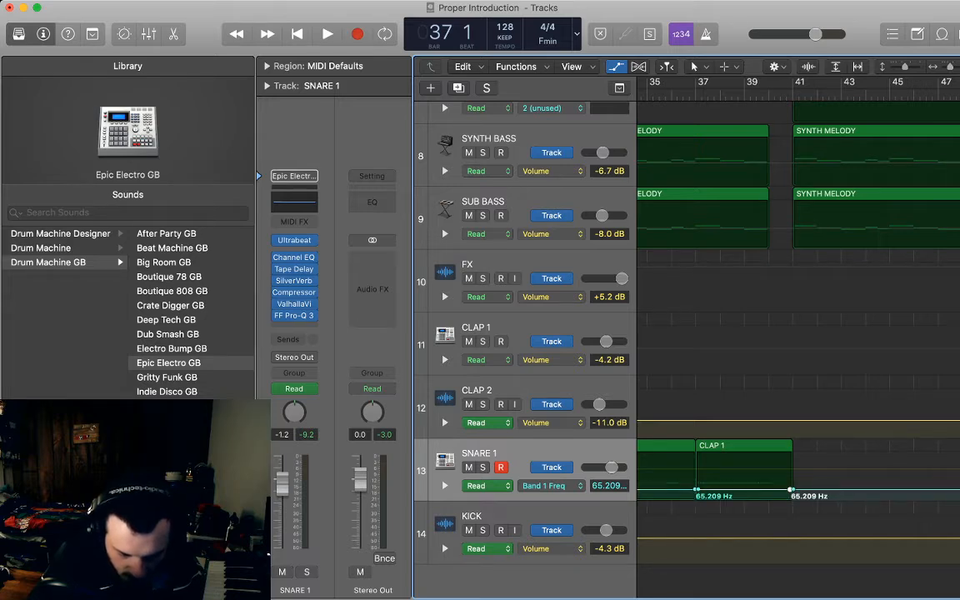
{"action": "left_click_drag", "start_coordinate": [791, 490], "coordinate": [791, 482]}
{"action": "key", "text": "space"}
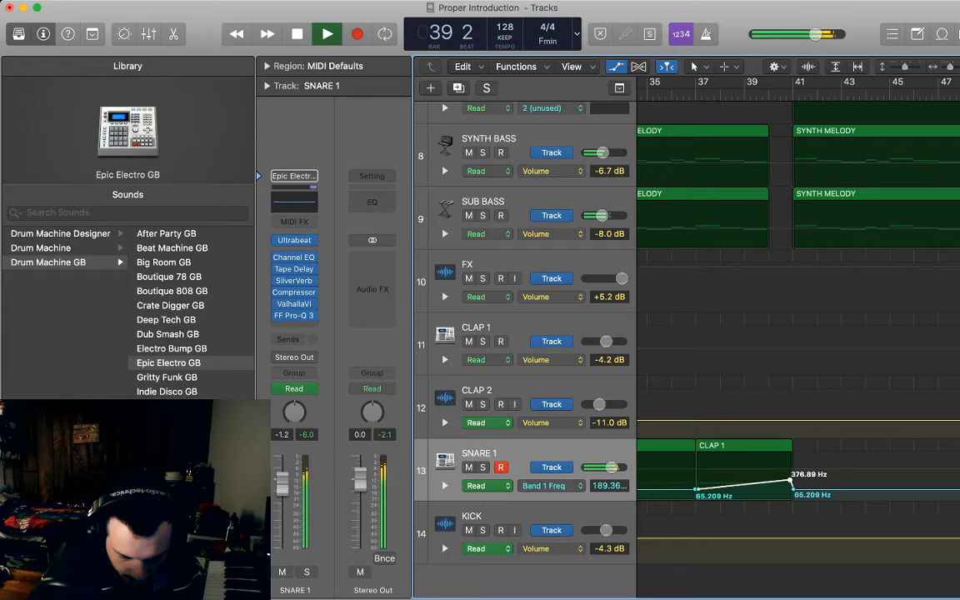
Raise the ramp's end to 727.60 Hz, add curve points at bar 40 and at 138.52 Hz near bar 39, and play it
{"action": "key", "text": "space"}
{"action": "left_click_drag", "start_coordinate": [791, 482], "coordinate": [767, 484]}
{"action": "left_click", "coordinate": [767, 479]}
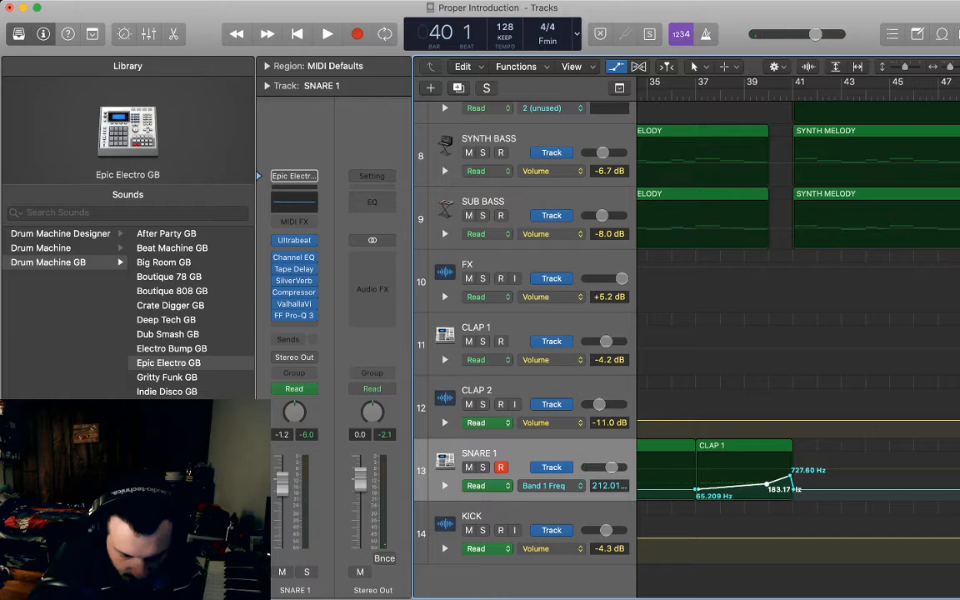
{"action": "key", "text": "space"}
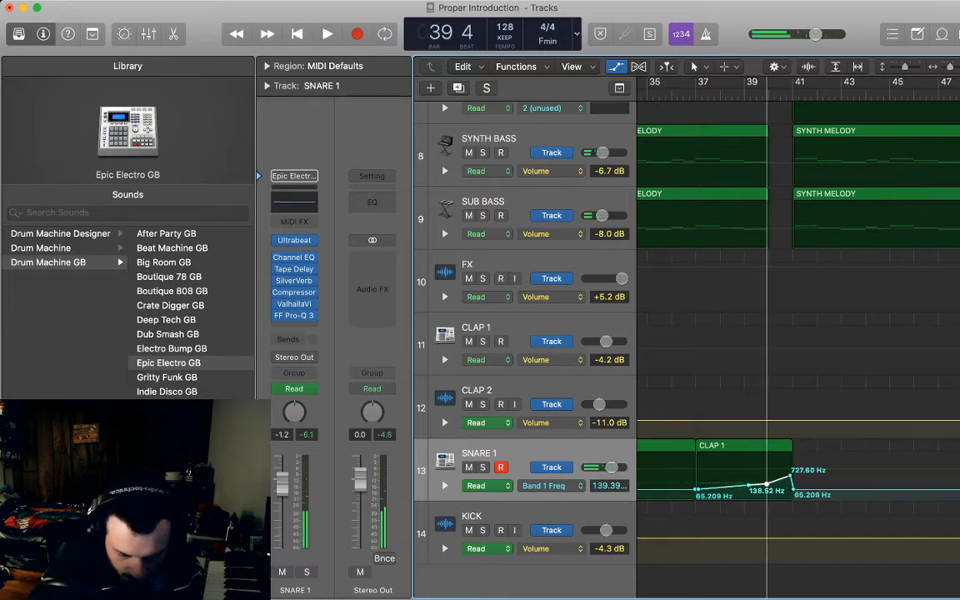
{"action": "key", "text": "space"}
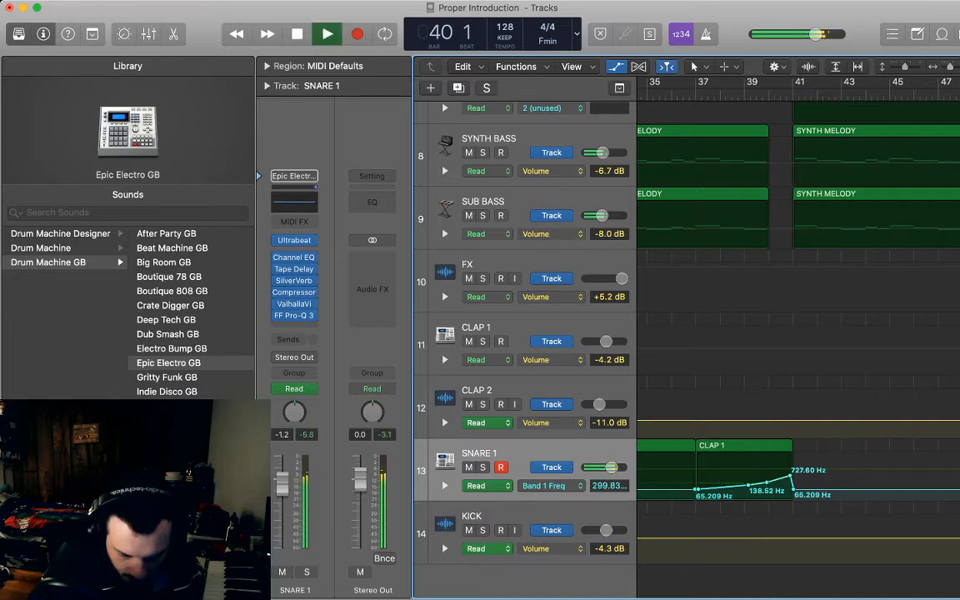
Raise the end point of the Band 1 Freq ramp to 3378.1 Hz, replay the sweep and hide the automation
{"action": "key", "text": "space"}
{"action": "left_click_drag", "start_coordinate": [790, 478], "coordinate": [790, 470]}
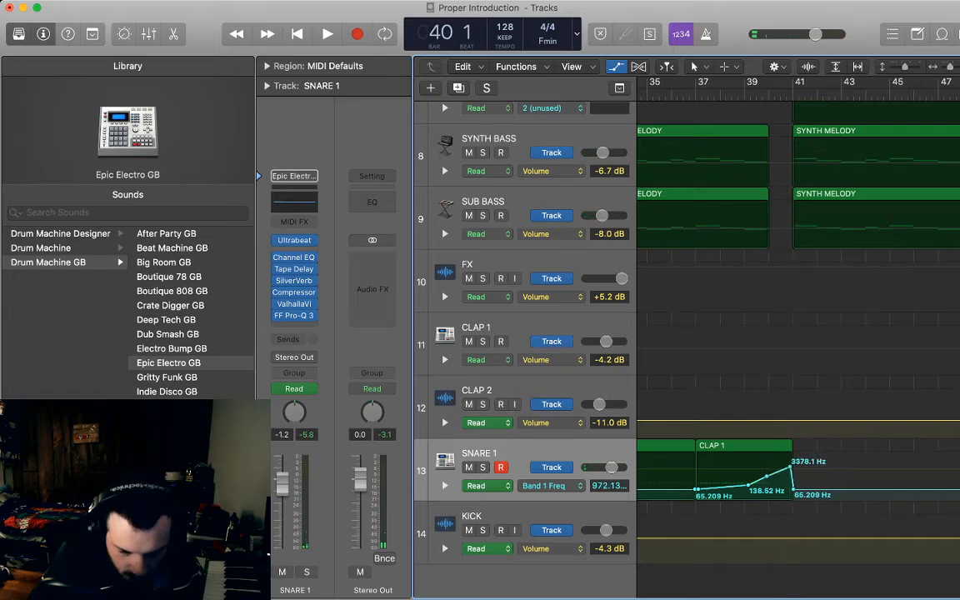
{"action": "key", "text": "space"}
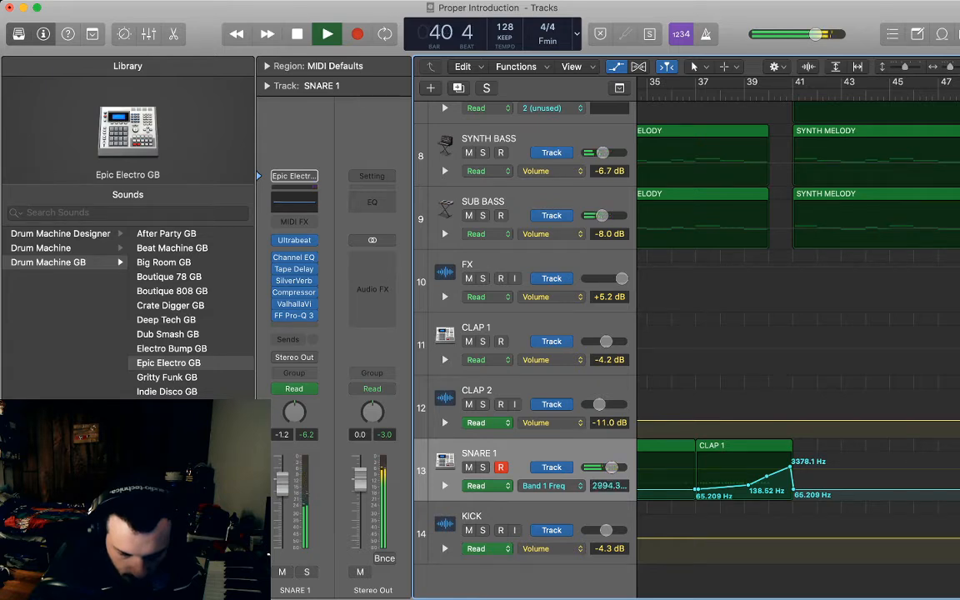
{"action": "key", "text": "space"}
{"action": "key", "text": "a"}
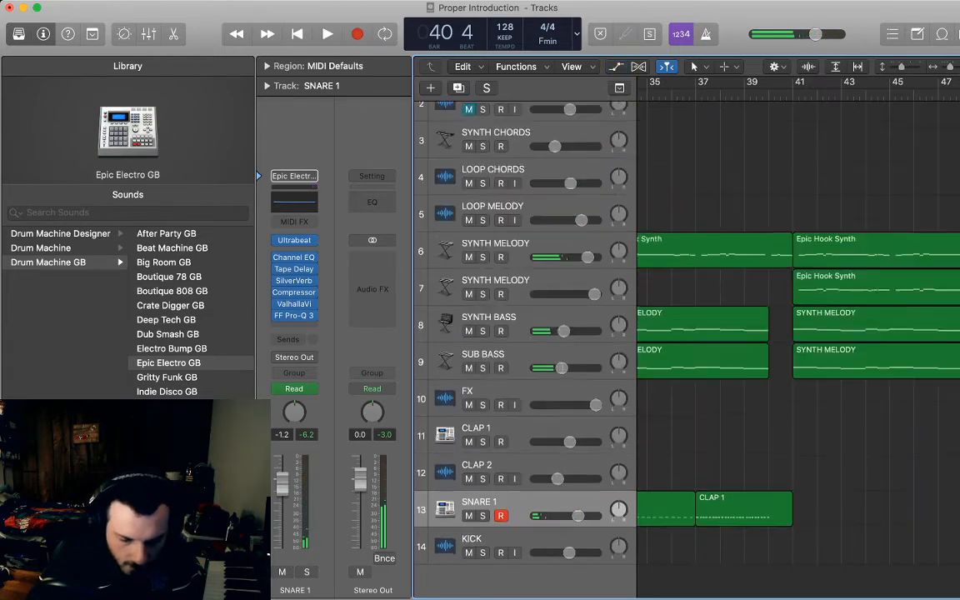
Copy the Cymatics reverse FX region before bar 25, paste it on the FX track at bar 40 and move it back to bar 38
{"action": "key", "text": "z"}
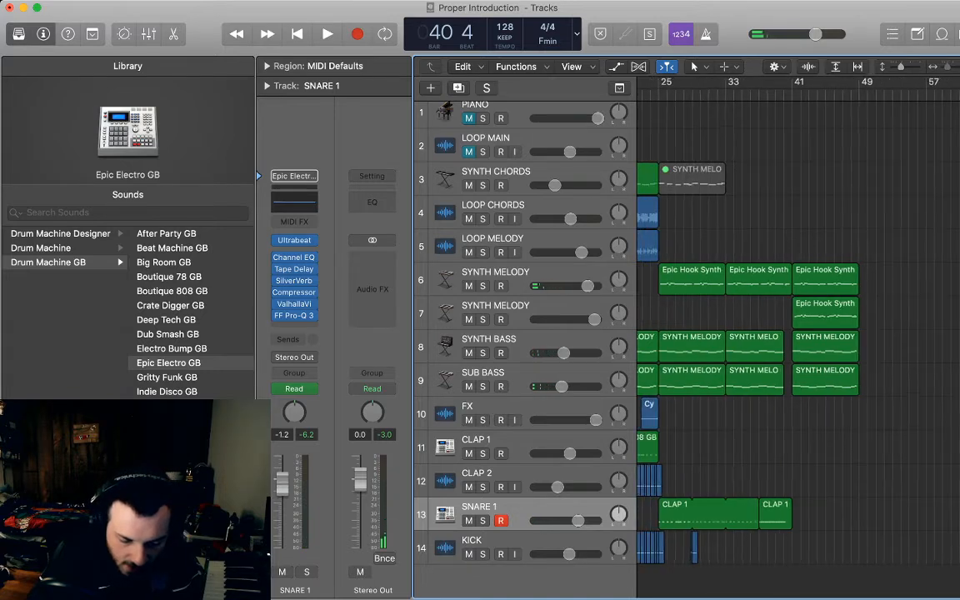
{"action": "left_click", "coordinate": [719, 413]}
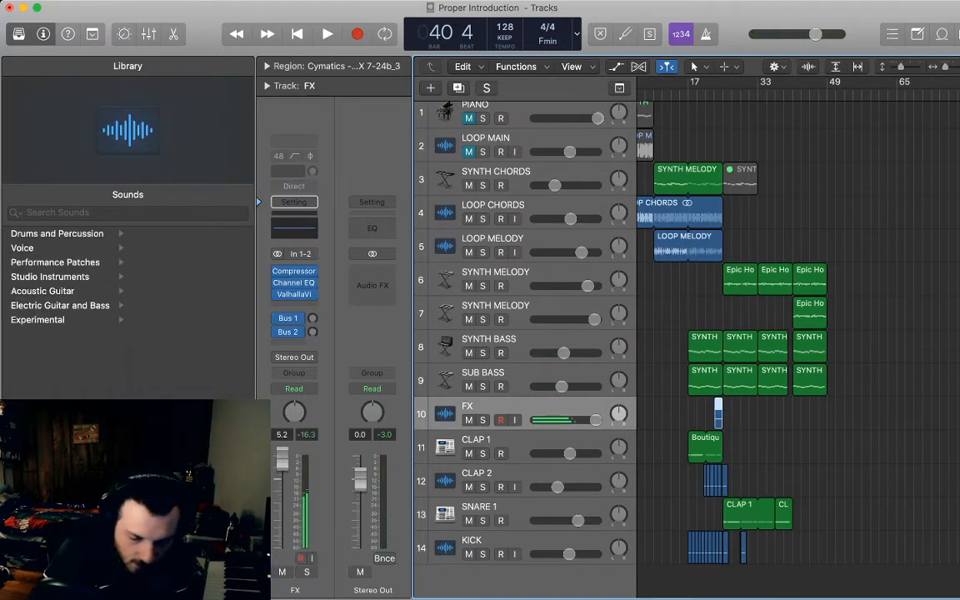
{"action": "left_click_drag", "start_coordinate": [816, 91], "coordinate": [784, 91]}
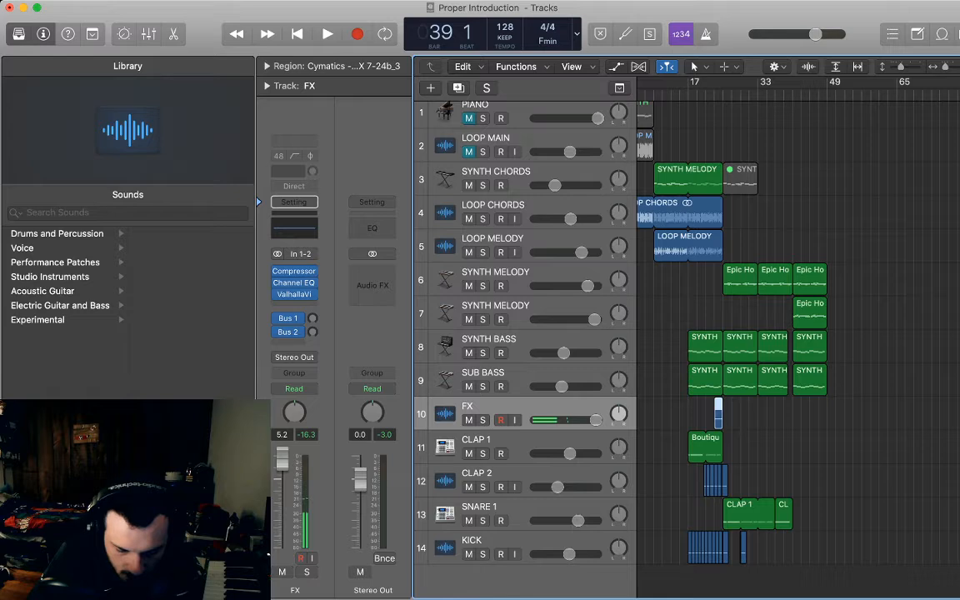
{"action": "key", "text": "z"}
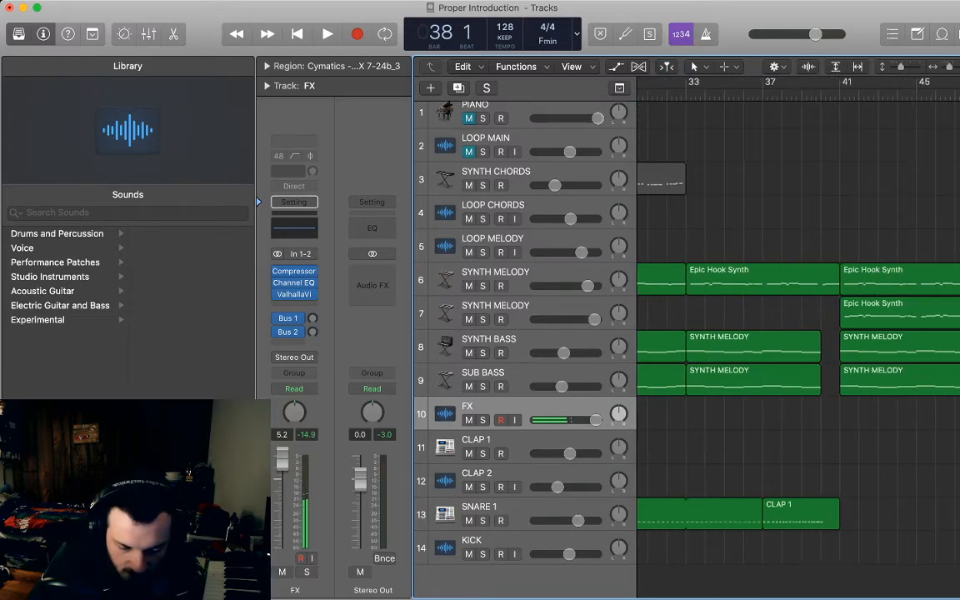
{"action": "key", "text": "period"}
{"action": "key", "text": "period"}
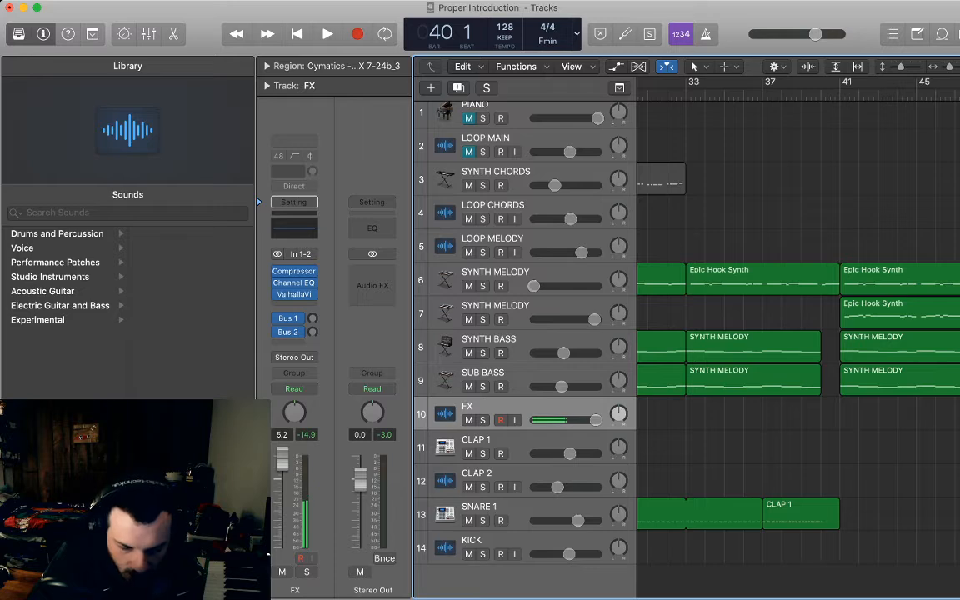
{"action": "key", "text": "super+v"}
{"action": "left_click_drag", "start_coordinate": [841, 417], "coordinate": [802, 417]}
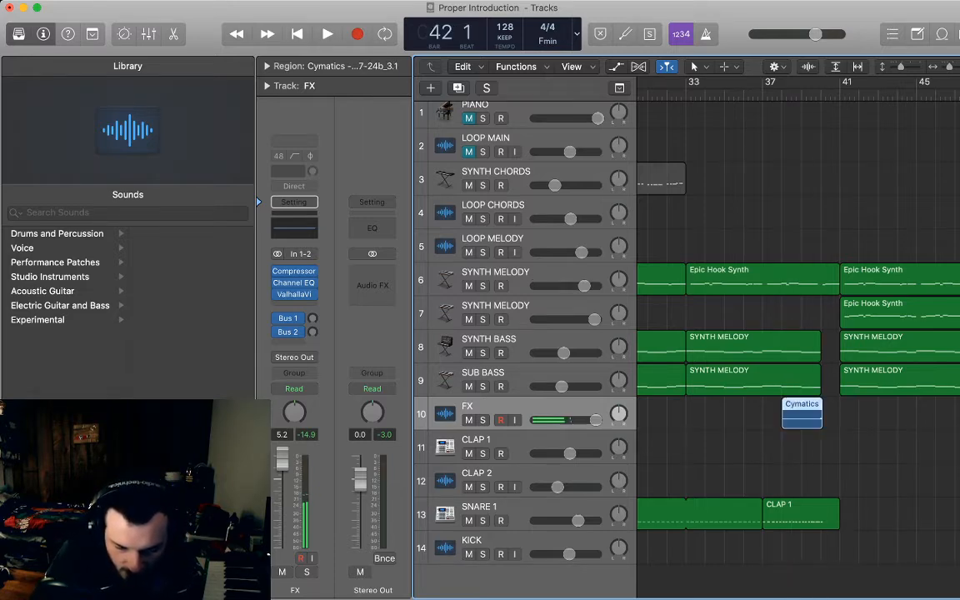
Shift the copied Cymatics FX region slightly earlier so that it ends at bar 40
{"action": "key", "text": "comma"}
{"action": "key", "text": "comma"}
{"action": "key", "text": "super+Right"}
{"action": "key", "text": "super+Right"}
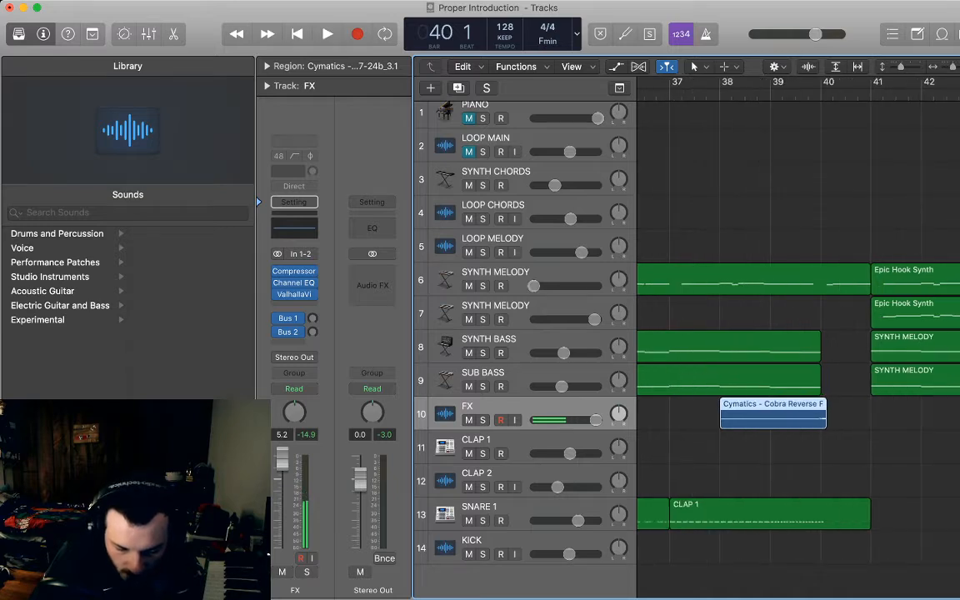
{"action": "left_click_drag", "start_coordinate": [773, 415], "coordinate": [767, 415]}
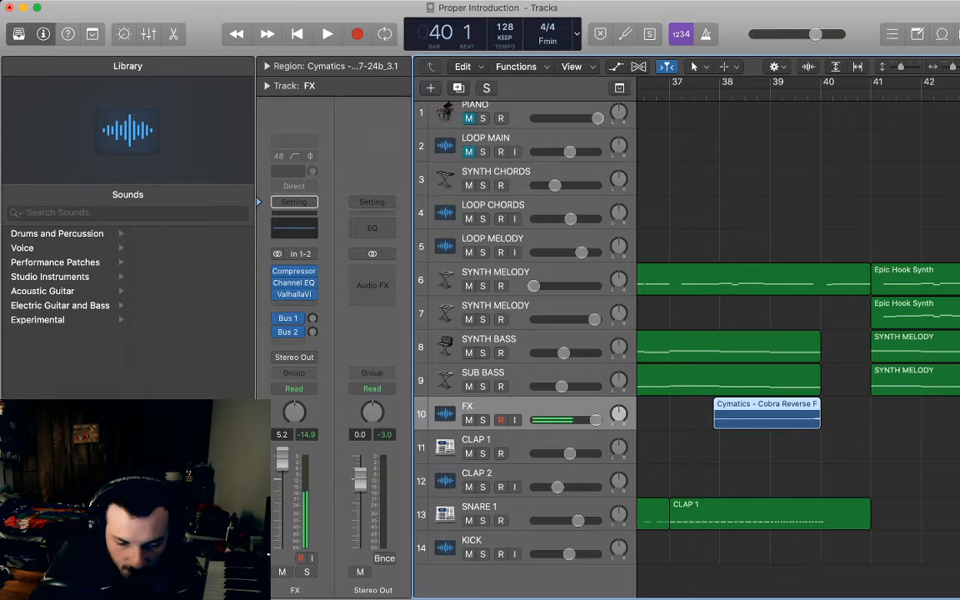
Play back the build-up into the drop at bar 41, and listen to the arrangement from bar 1
{"action": "key", "text": "super+Left"}
{"action": "key", "text": "super+Left"}
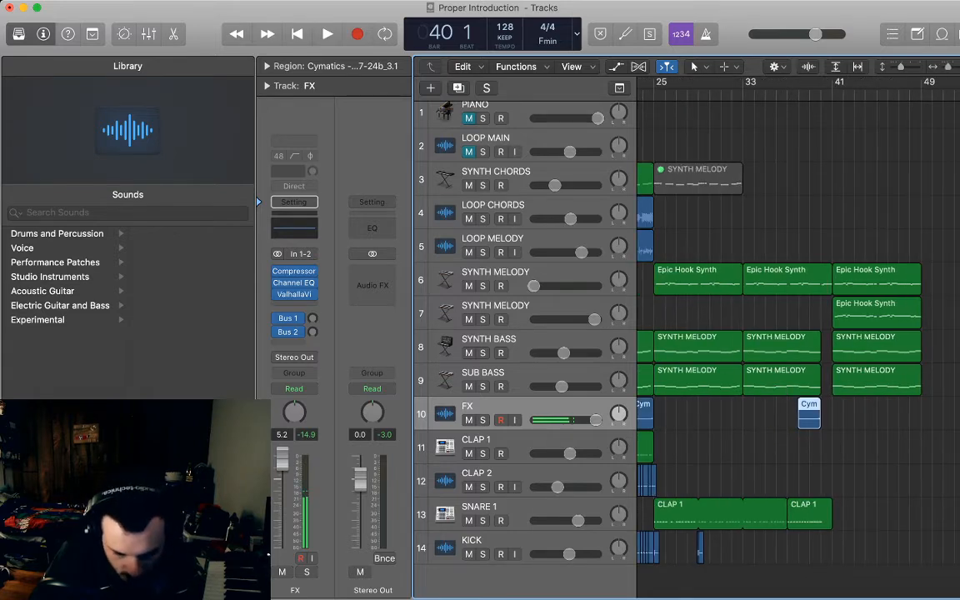
{"action": "key", "text": "space"}
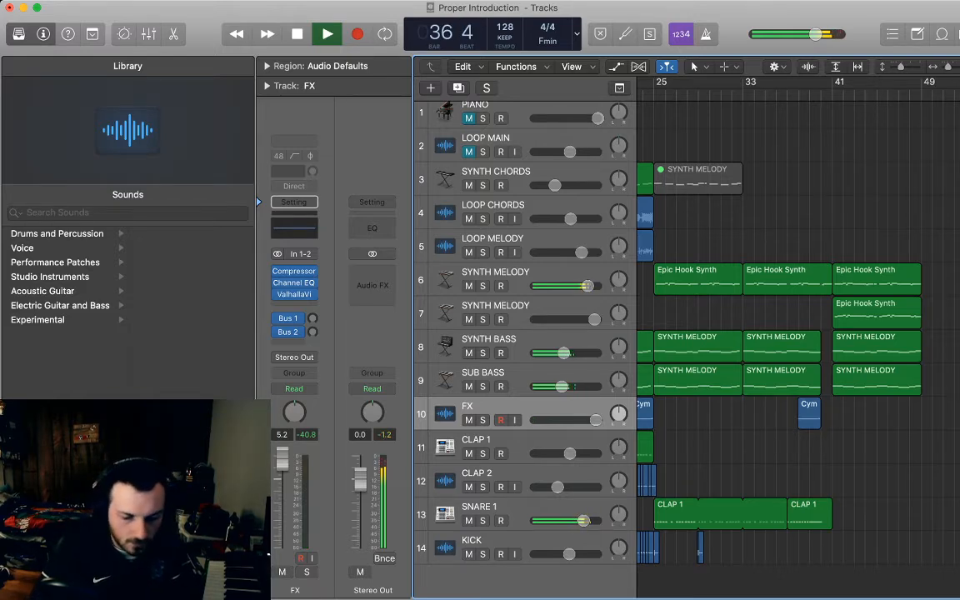
{"action": "key", "text": "super+Left"}
{"action": "key", "text": "super+Left"}
{"action": "key", "text": "super+Left"}
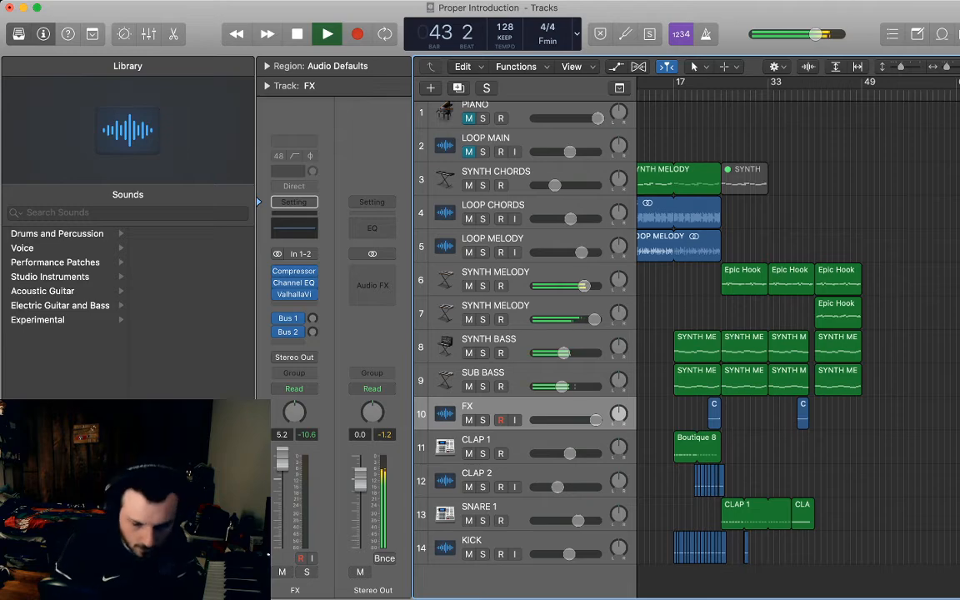
{"action": "key", "text": "super+Left"}
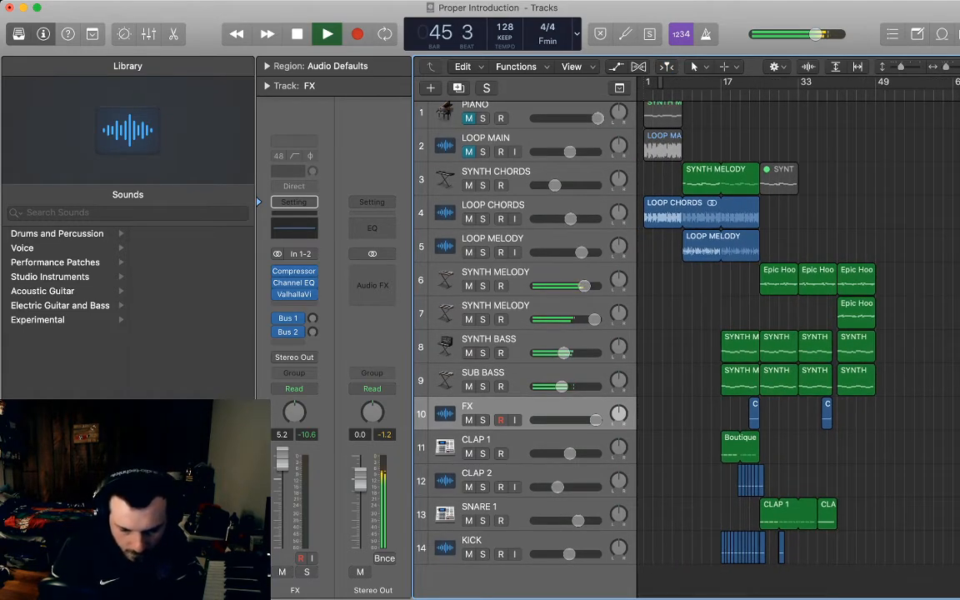
{"action": "key", "text": "space"}
{"action": "key", "text": "space"}
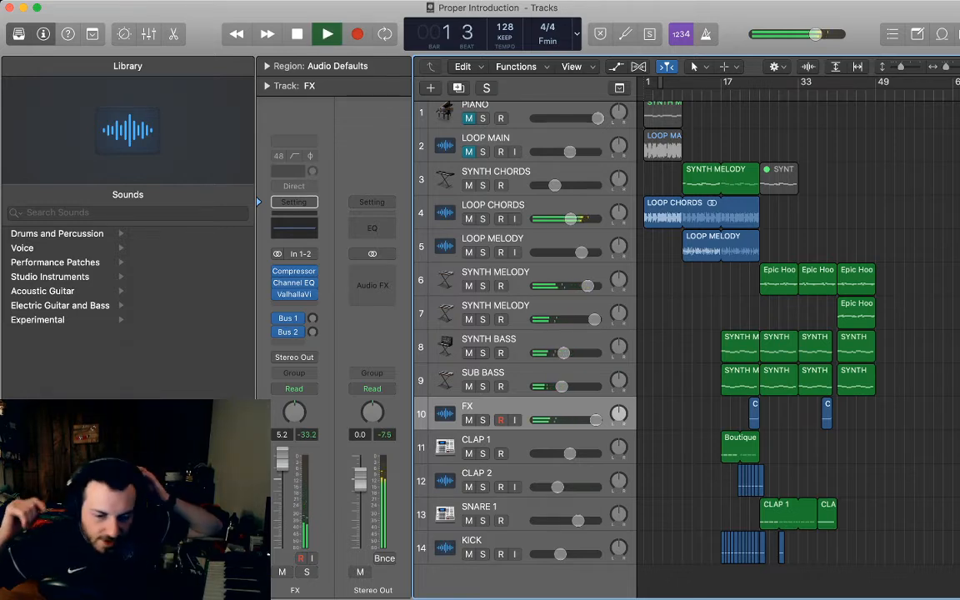
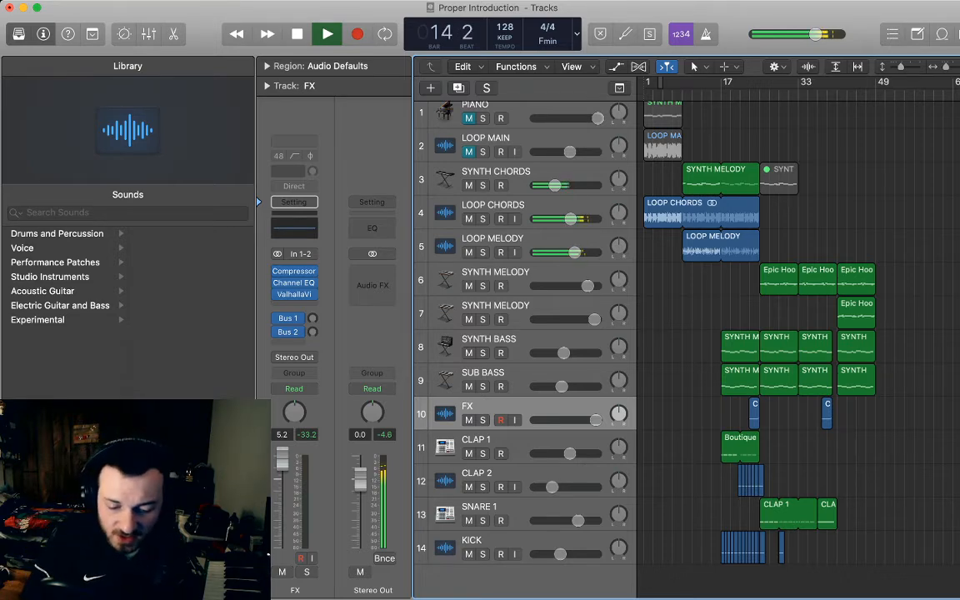
{"action": "key", "text": "super+Left"}
{"action": "key", "text": "super+Left"}
{"action": "key", "text": "super+Left"}
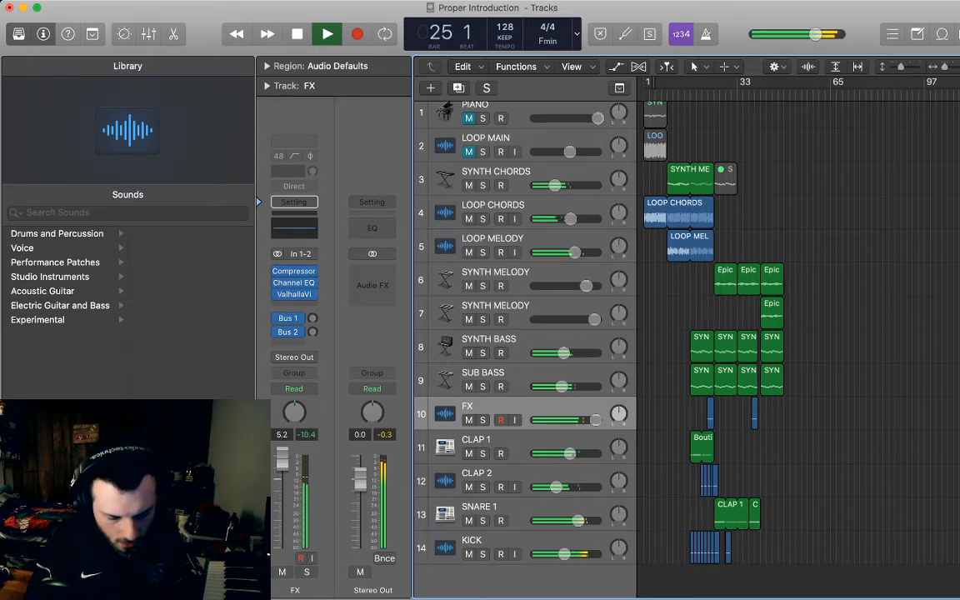
Show the automation, raise the opening level of the KICK volume curve to -8.1 dB, and hide the automation again
{"action": "key", "text": "a"}
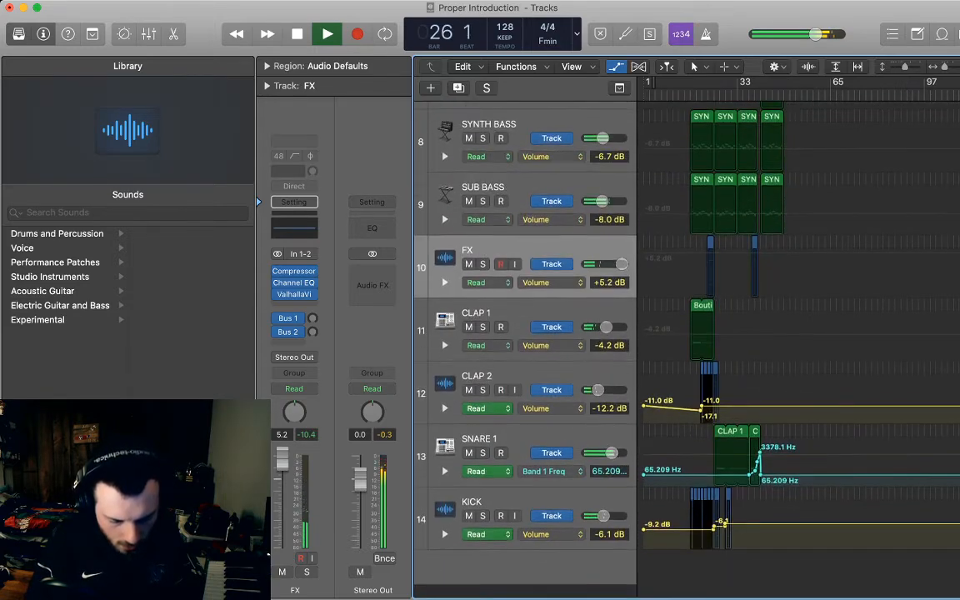
{"action": "key", "text": "Return"}
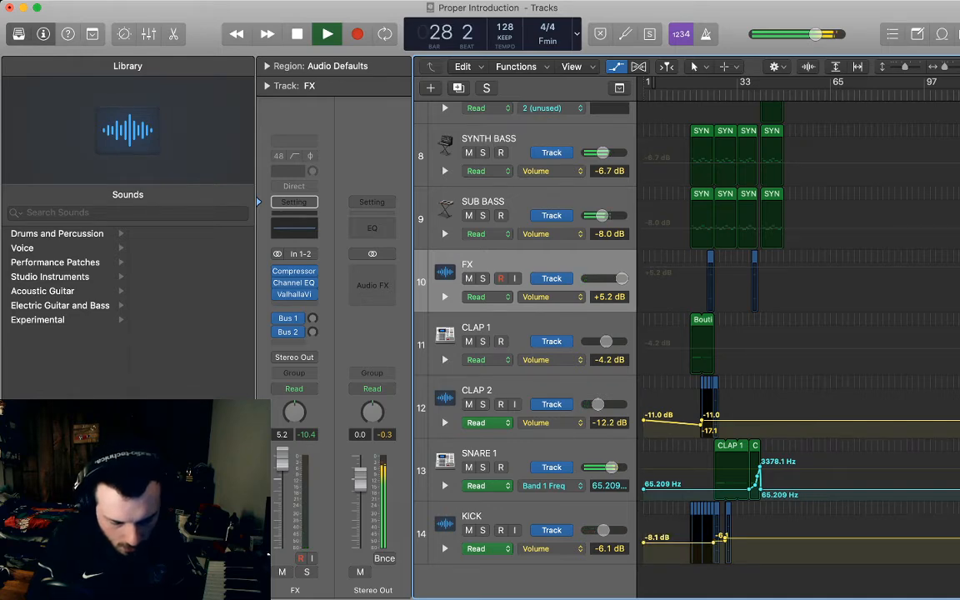
{"action": "key", "text": "super+Left"}
{"action": "key", "text": "super+Left"}
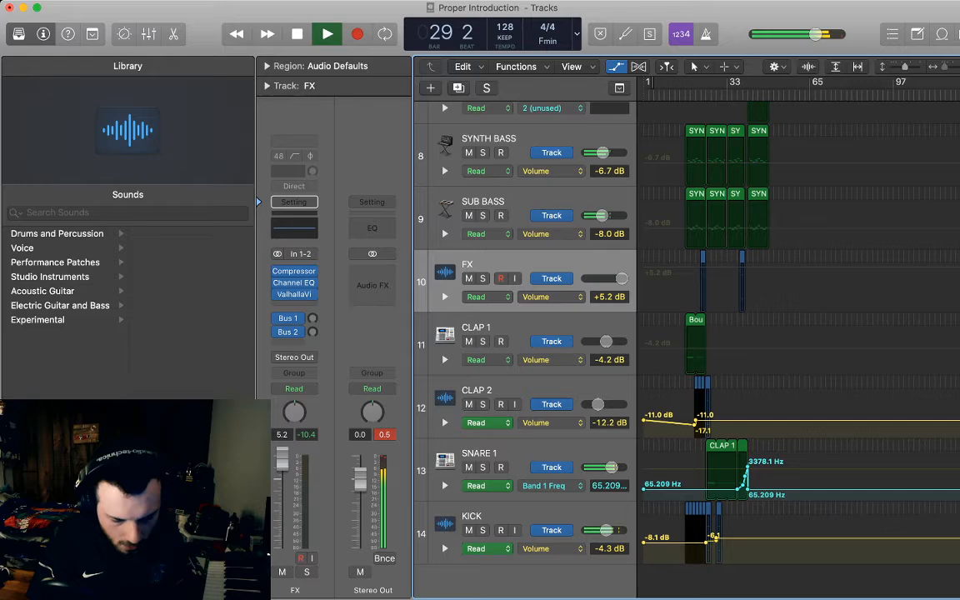
{"action": "key", "text": "a"}
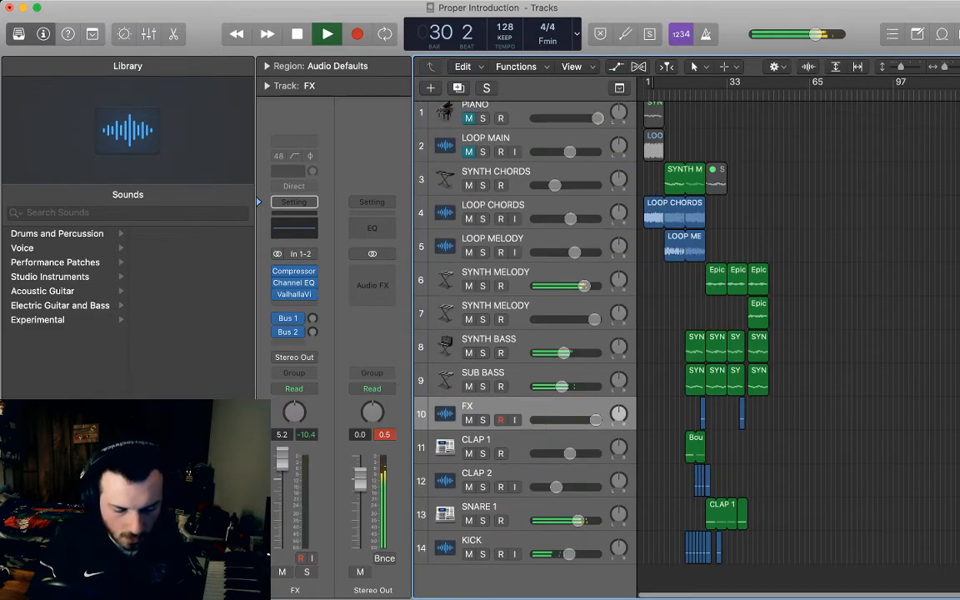
{"action": "scroll", "coordinate": [798, 334], "scroll_direction": "right", "scroll_amount": 1}
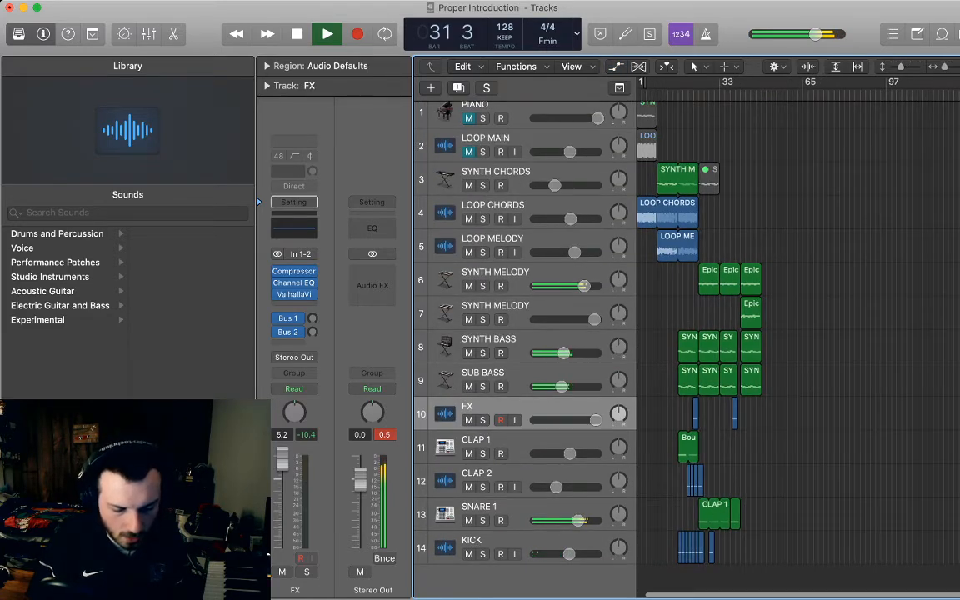
{"action": "left_click", "coordinate": [678, 246]}
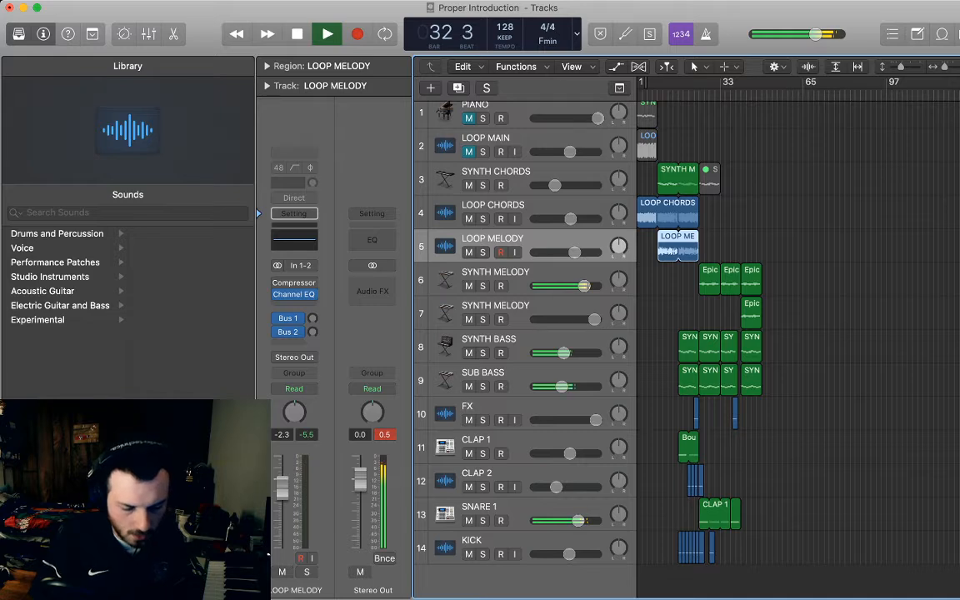
{"action": "scroll", "coordinate": [679, 246], "scroll_direction": "right", "scroll_amount": 1}
{"action": "scroll", "coordinate": [679, 246], "scroll_direction": "left", "scroll_amount": 1}
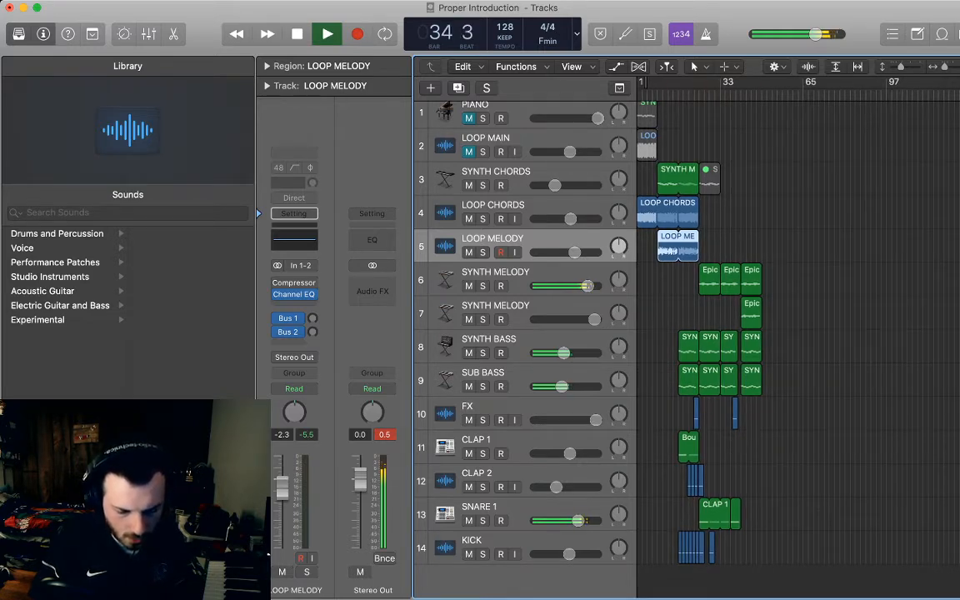
Display the Volume automation on SNARE 1, raise its level to +0.1 dB, replay the build-up and hide the automation
{"action": "key", "text": "a"}
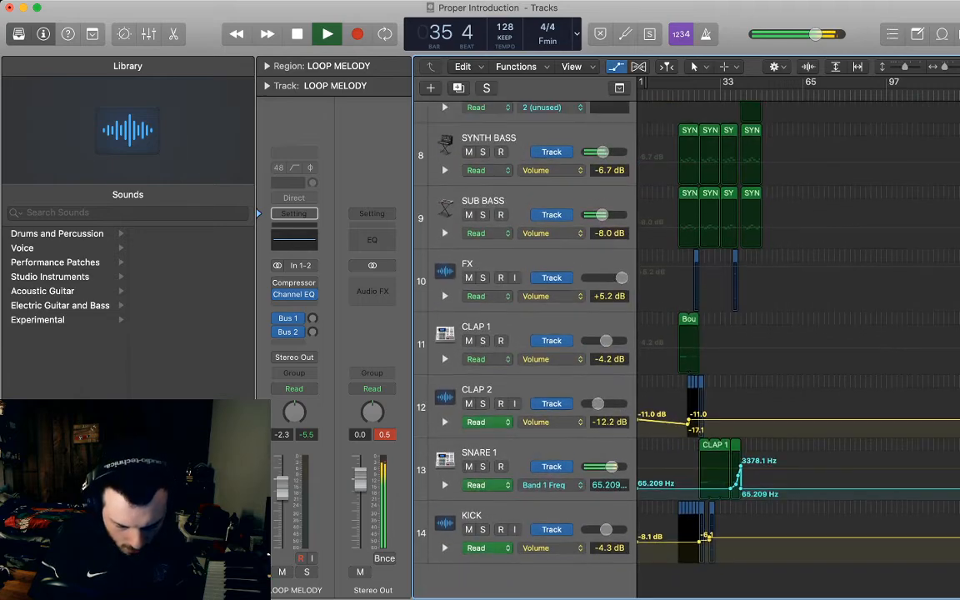
{"action": "left_click_drag", "start_coordinate": [945, 66], "coordinate": [947, 67]}
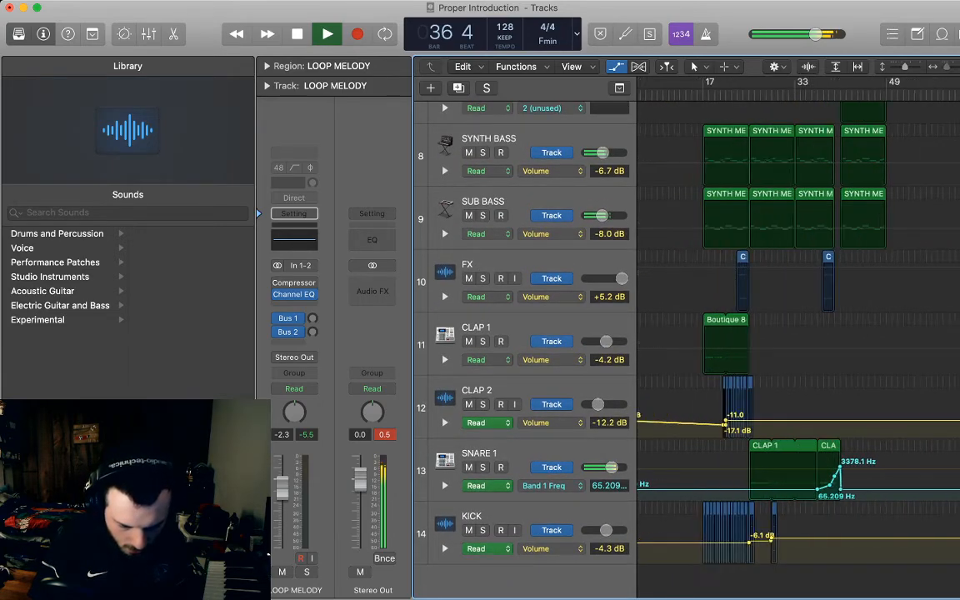
{"action": "key", "text": "super+Right"}
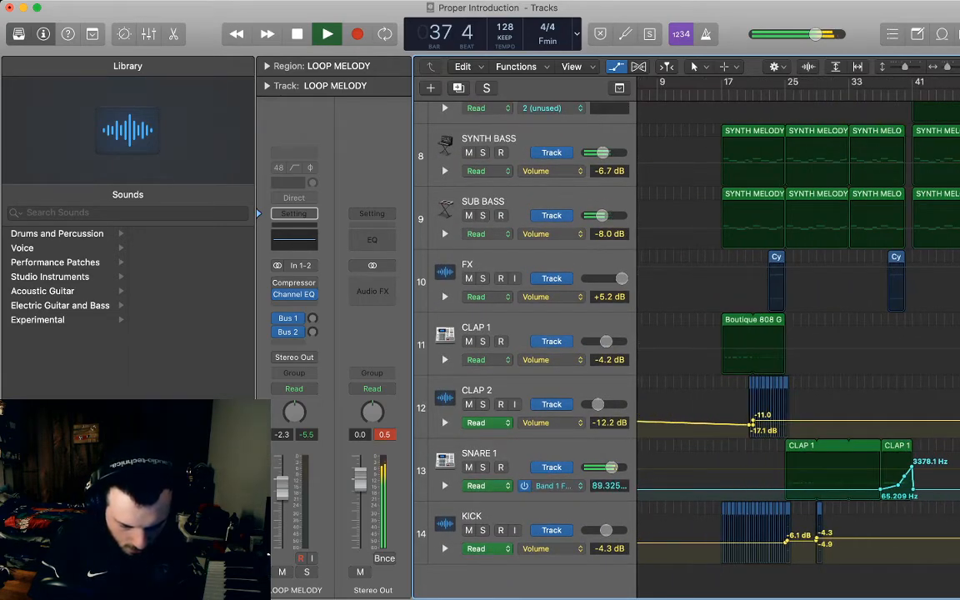
{"action": "left_click", "coordinate": [554, 486]}
{"action": "scroll", "coordinate": [798, 350], "scroll_direction": "right", "scroll_amount": 5}
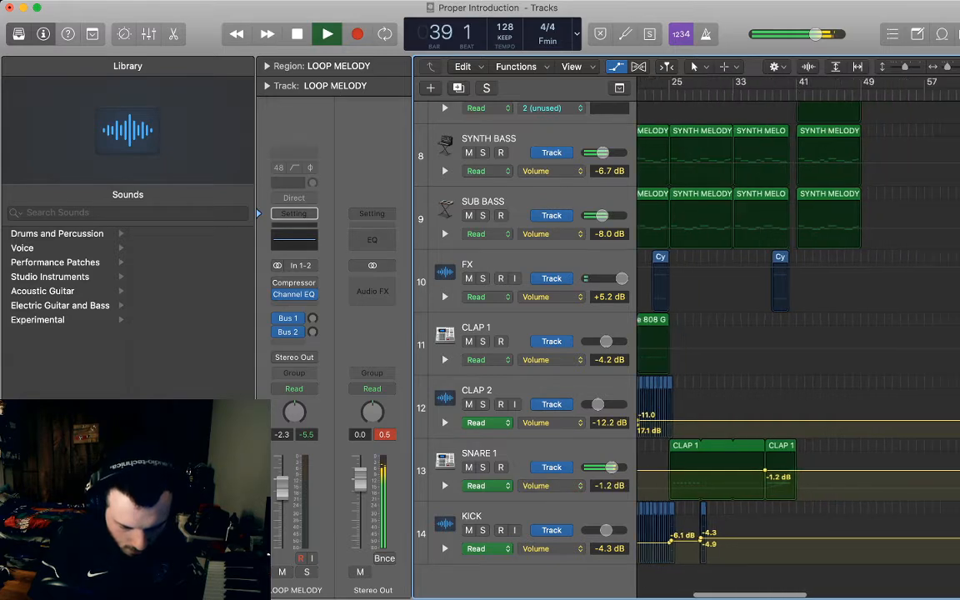
{"action": "scroll", "coordinate": [799, 350], "scroll_direction": "right", "scroll_amount": 2}
{"action": "left_click_drag", "start_coordinate": [733, 471], "coordinate": [733, 468]}
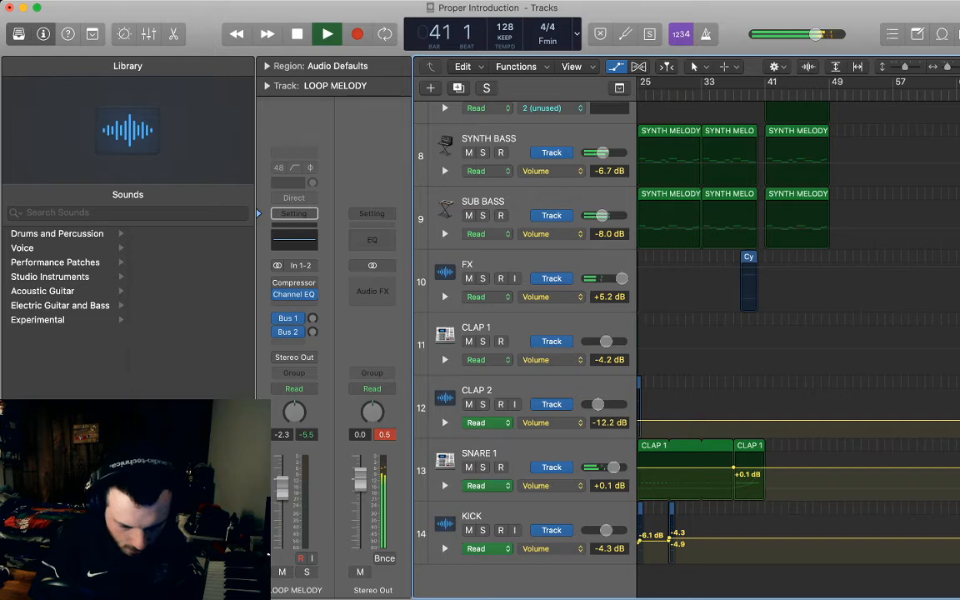
{"action": "key", "text": "space"}
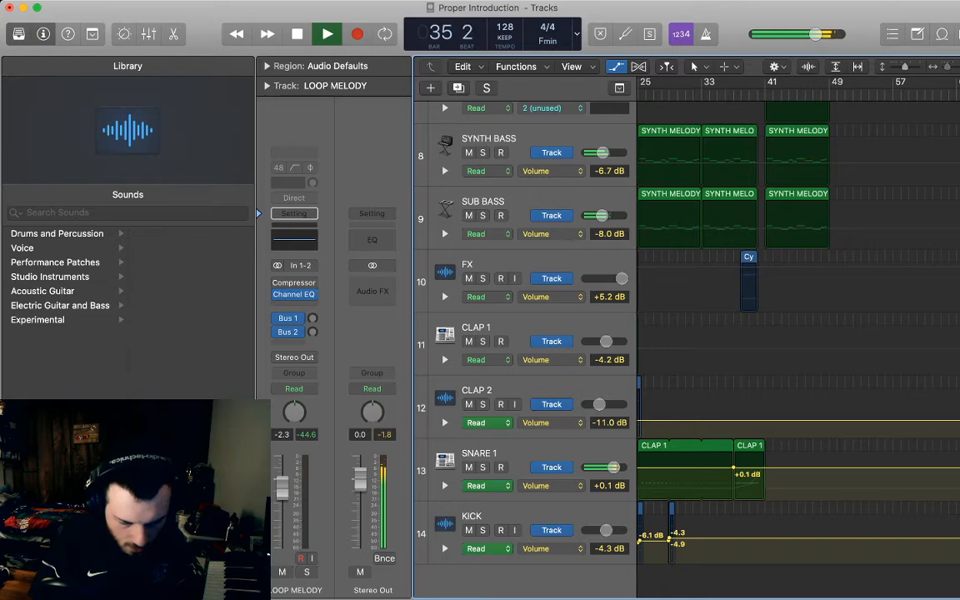
{"action": "key", "text": "super+Left"}
{"action": "key", "text": "a"}
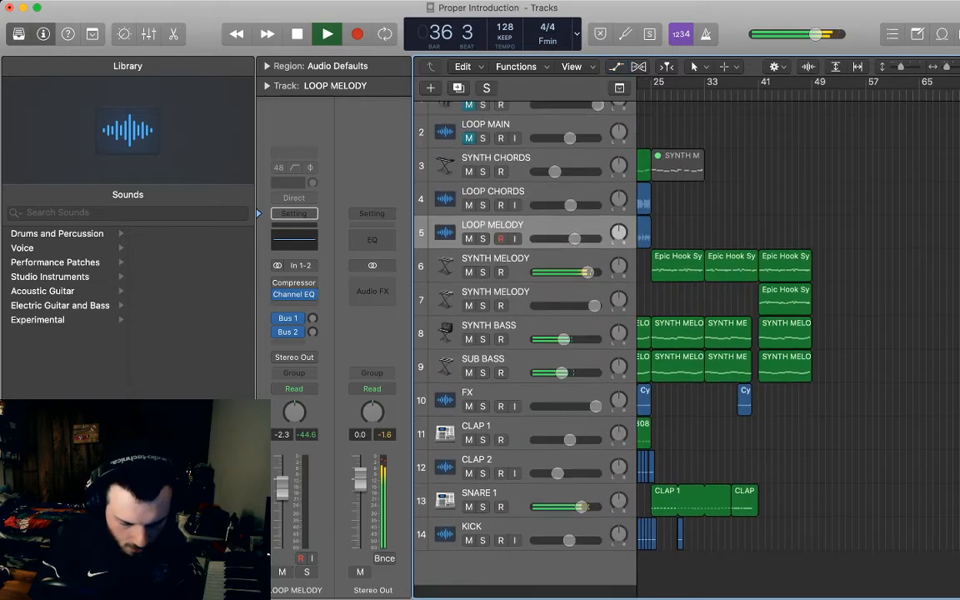
{"action": "key", "text": "space"}
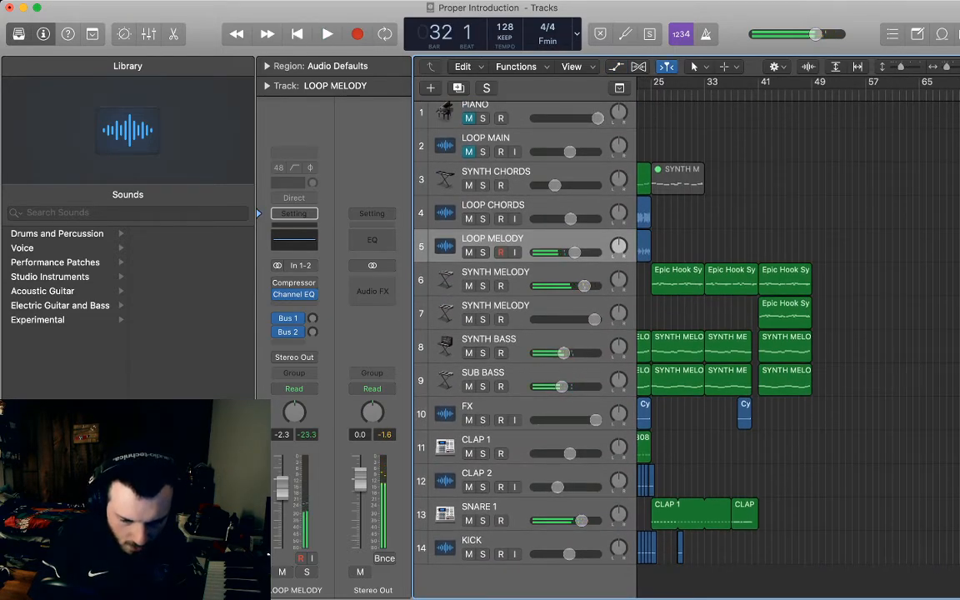
Move the three short KICK regions from bar 29 to the second half of bar 32
{"action": "key", "text": "super+Right"}
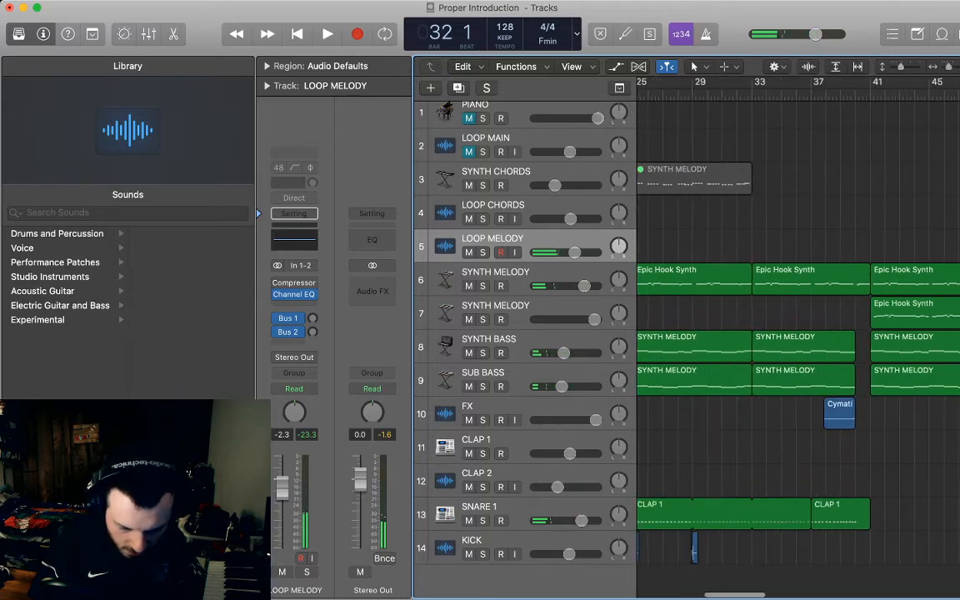
{"action": "left_click_drag", "start_coordinate": [744, 570], "coordinate": [782, 548]}
{"action": "key", "text": "super+Right"}
{"action": "key", "text": "super+Right"}
{"action": "key", "text": "super+Right"}
{"action": "key", "text": "super+Right"}
{"action": "key", "text": "super+Right"}
{"action": "key", "text": "super+Right"}
{"action": "key", "text": "super+Right"}
{"action": "key", "text": "super+Right"}
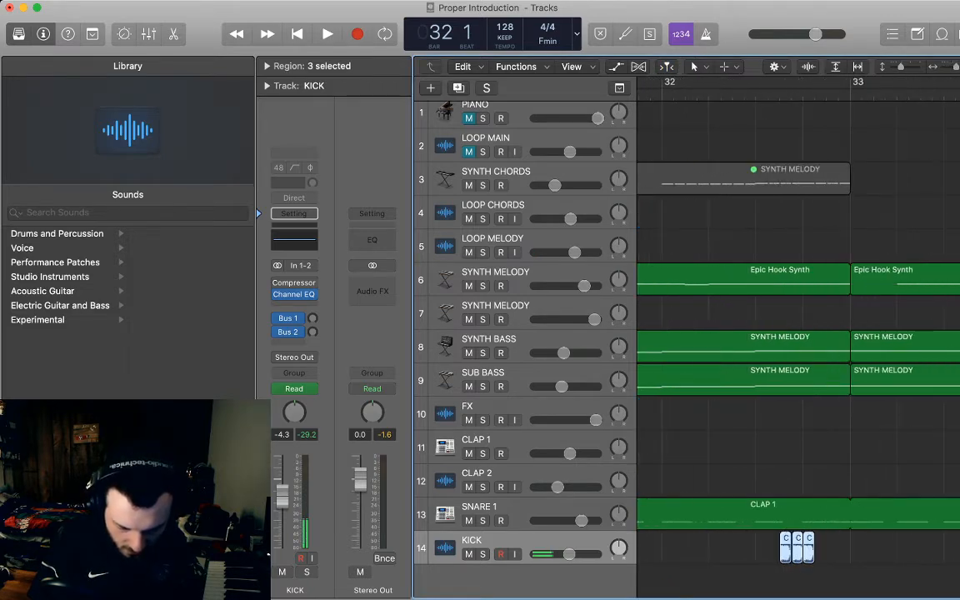
Shift the three KICK regions one beat later so that the last one starts on bar 33, and play the transition
{"action": "left_click_drag", "start_coordinate": [786, 548], "coordinate": [833, 548]}
{"action": "key", "text": "Return"}
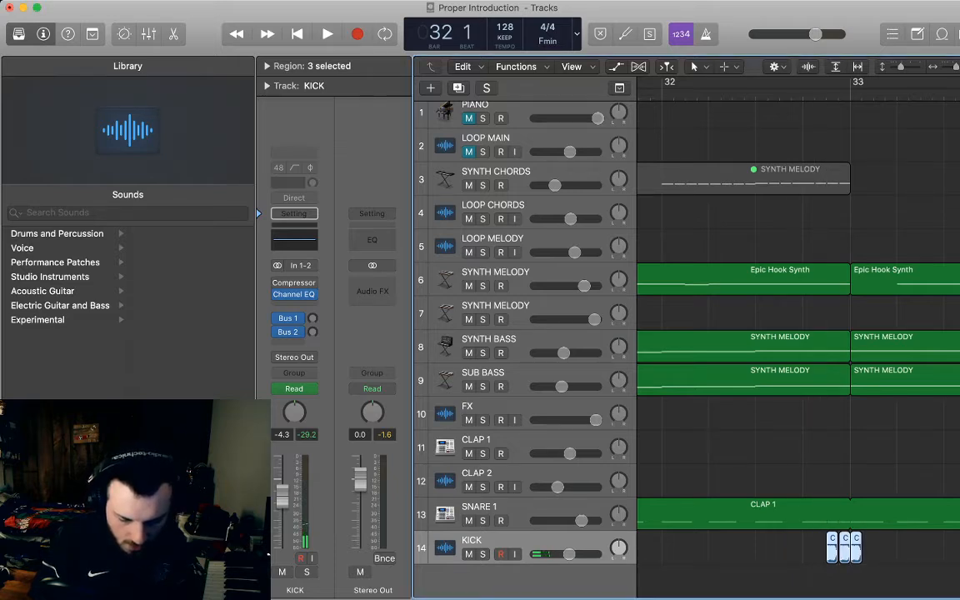
{"action": "key", "text": "space"}
{"action": "key", "text": "super+Left"}
{"action": "key", "text": "super+Left"}
{"action": "key", "text": "super+Left"}
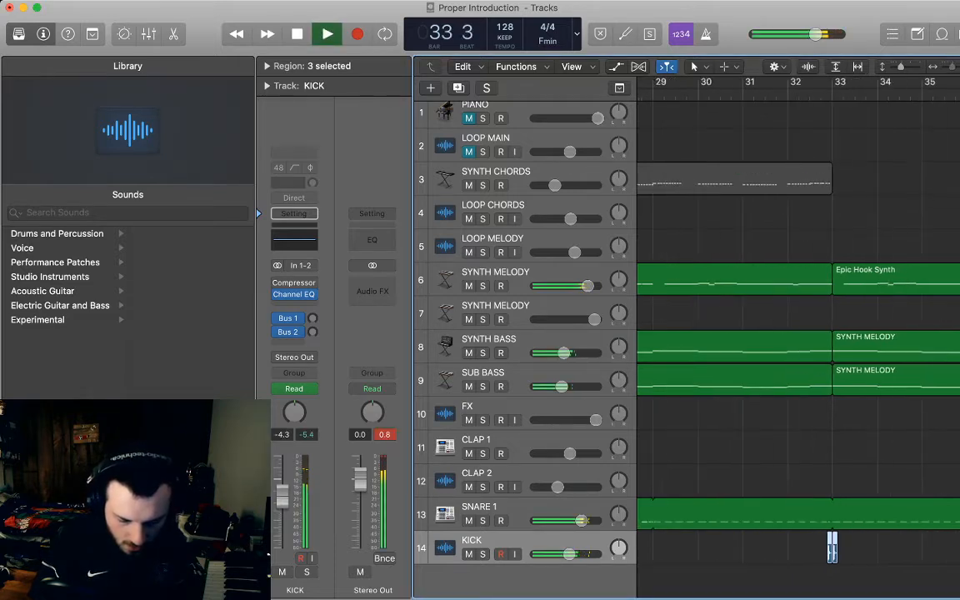
{"action": "key", "text": "super+Left"}
{"action": "key", "text": "super+Left"}
{"action": "key", "text": "super+Left"}
{"action": "key", "text": "super+Left"}
{"action": "key", "text": "space"}
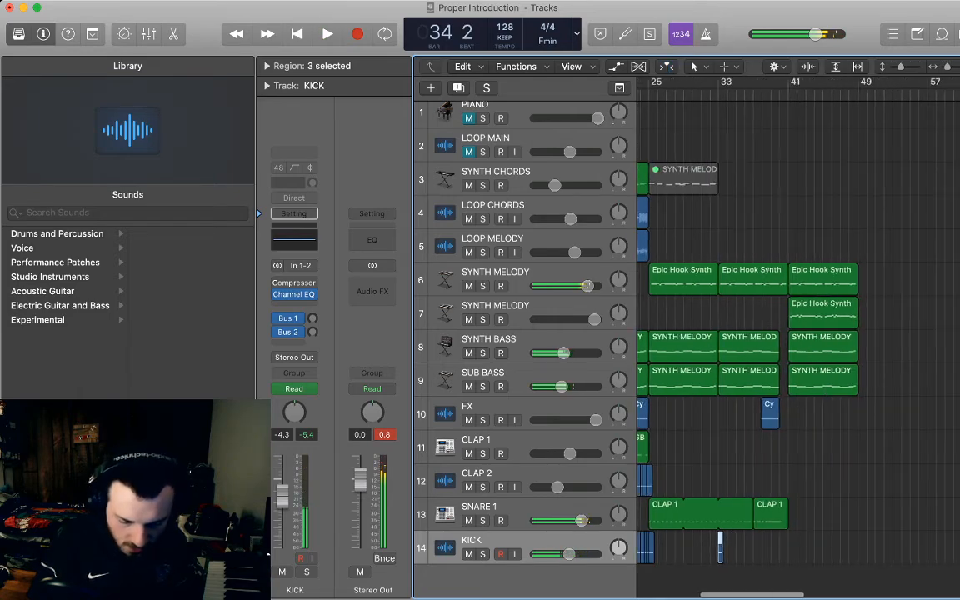
Copy the LOOP MELODY region that starts at bar 9, paste it at bar 41 and play the drop
{"action": "scroll", "coordinate": [798, 333], "scroll_direction": "right", "scroll_amount": 1}
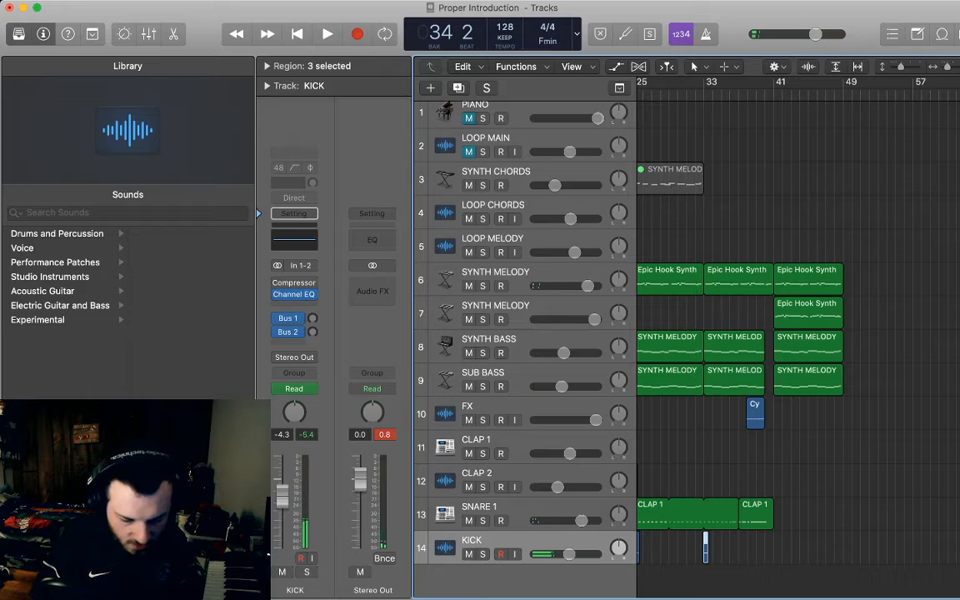
{"action": "scroll", "coordinate": [754, 267], "scroll_direction": "left", "scroll_amount": 10}
{"action": "left_click", "coordinate": [754, 247]}
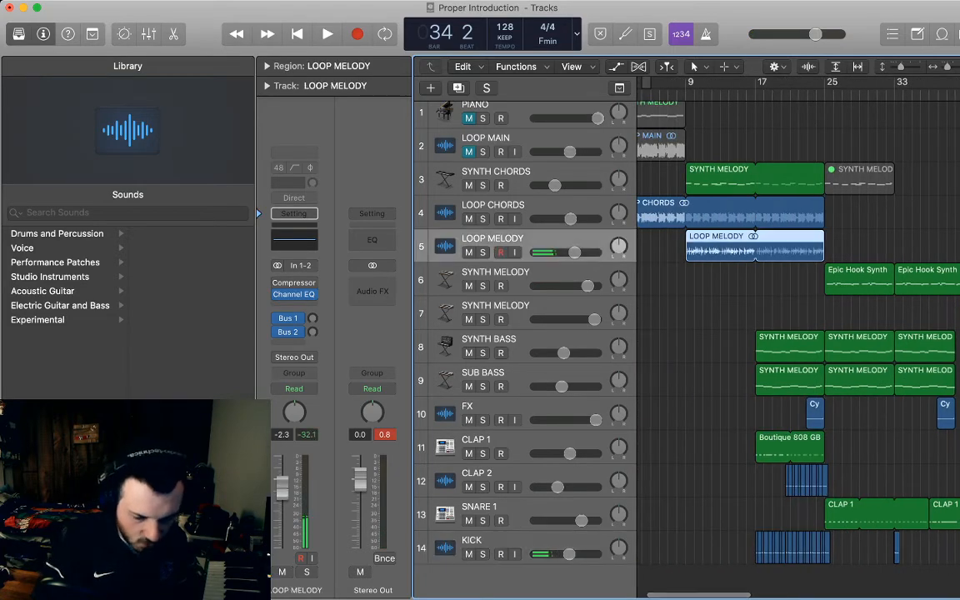
{"action": "scroll", "coordinate": [755, 247], "scroll_direction": "right", "scroll_amount": 6}
{"action": "left_click", "coordinate": [819, 93]}
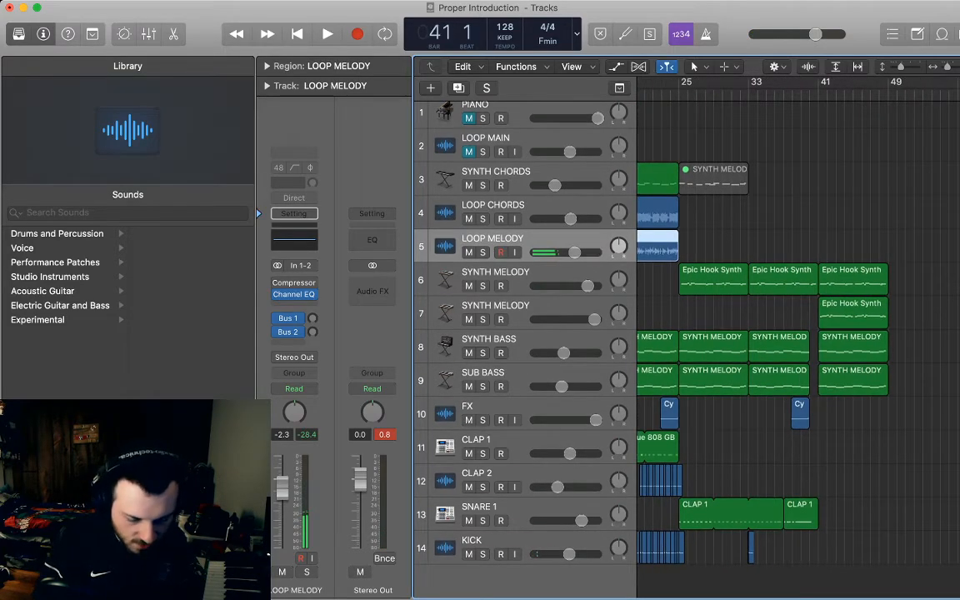
{"action": "key", "text": "super+v"}
{"action": "key", "text": "shift+space"}
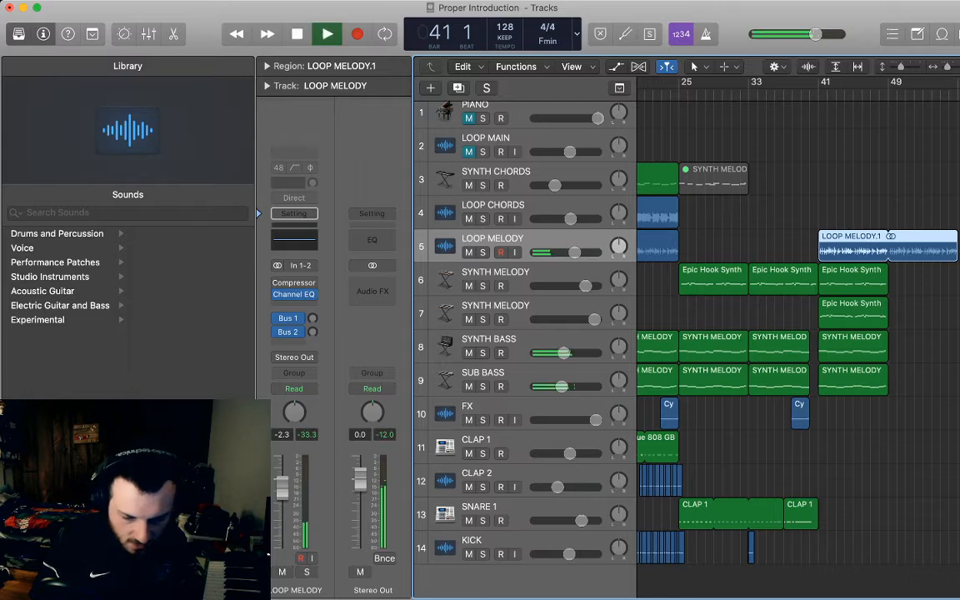
Add a LOOP MELODY volume drop between bars 39 and 40, down to -4.4 dB, and hide the automation and stop playback
{"action": "key", "text": "a"}
{"action": "left_click", "coordinate": [825, 264]}
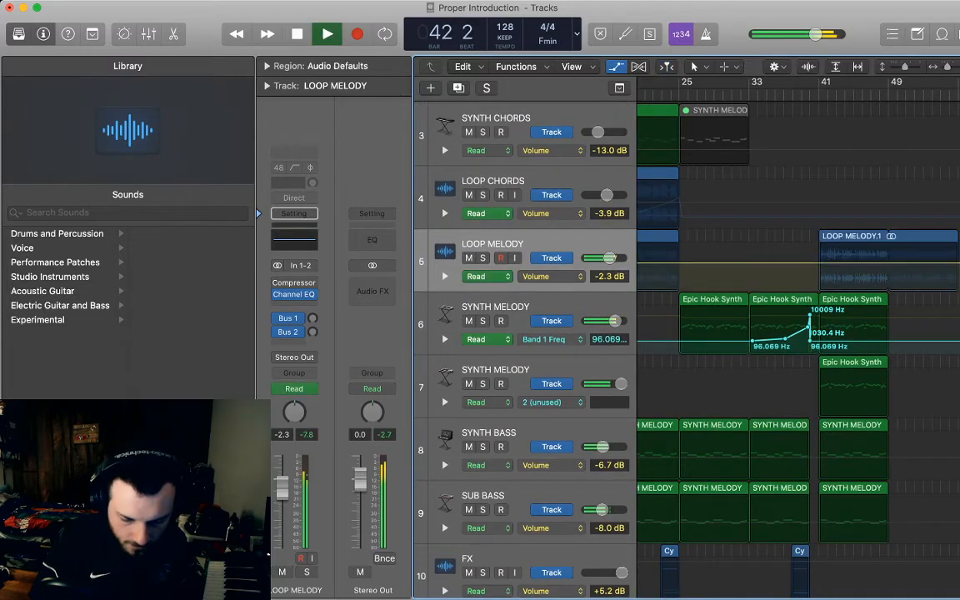
{"action": "left_click", "coordinate": [801, 264]}
{"action": "left_click_drag", "start_coordinate": [813, 263], "coordinate": [813, 266]}
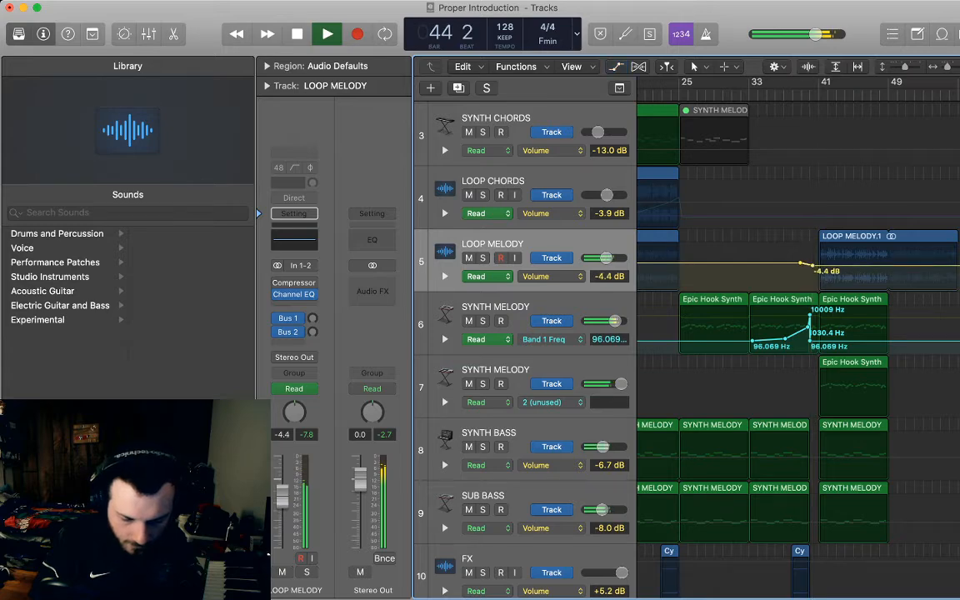
{"action": "key", "text": "a"}
{"action": "key", "text": "space"}
Duplicate the bar 41 regions of both SYNTH MELODY tracks, SYNTH BASS and SUB BASS to bar 49
{"action": "left_click_drag", "start_coordinate": [913, 388], "coordinate": [839, 287]}
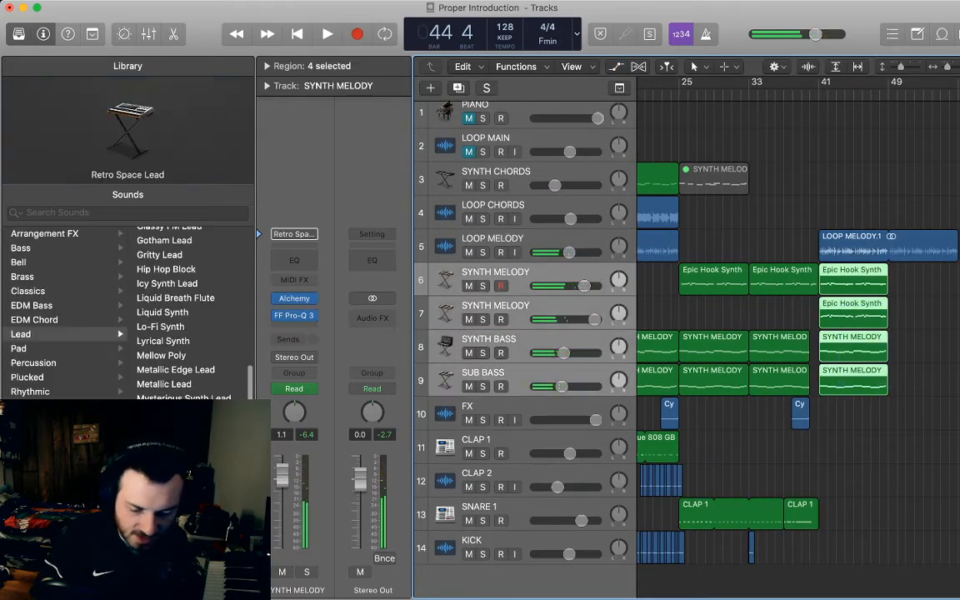
{"action": "key", "text": "super+c"}
{"action": "key", "text": "super+v"}
{"action": "key", "text": "super+v"}
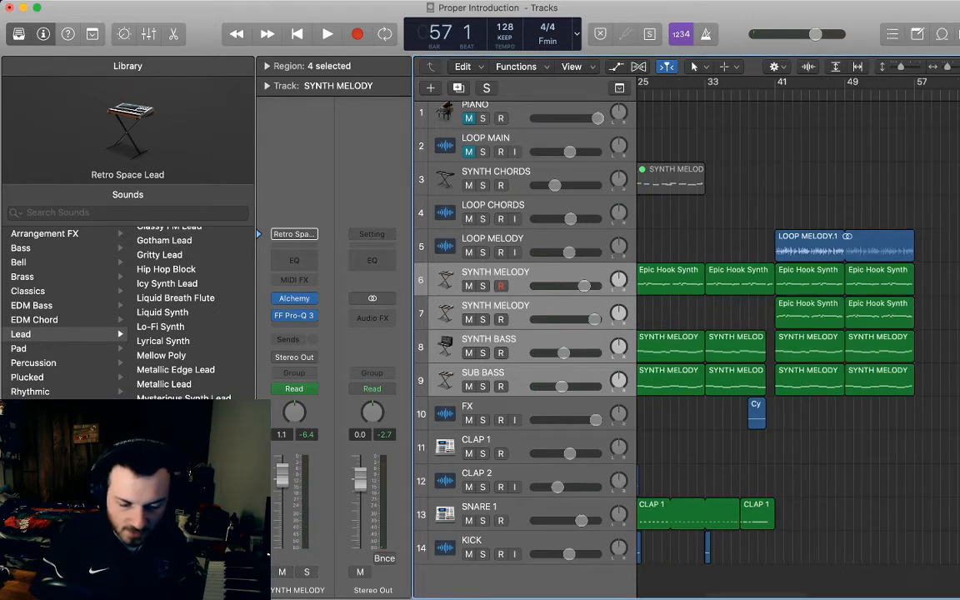
Play the drop from bar 41 up to bar 49, briefly checking the track automation while it runs
{"action": "key", "text": "shift+comma"}
{"action": "key", "text": "shift+comma"}
{"action": "key", "text": "space"}
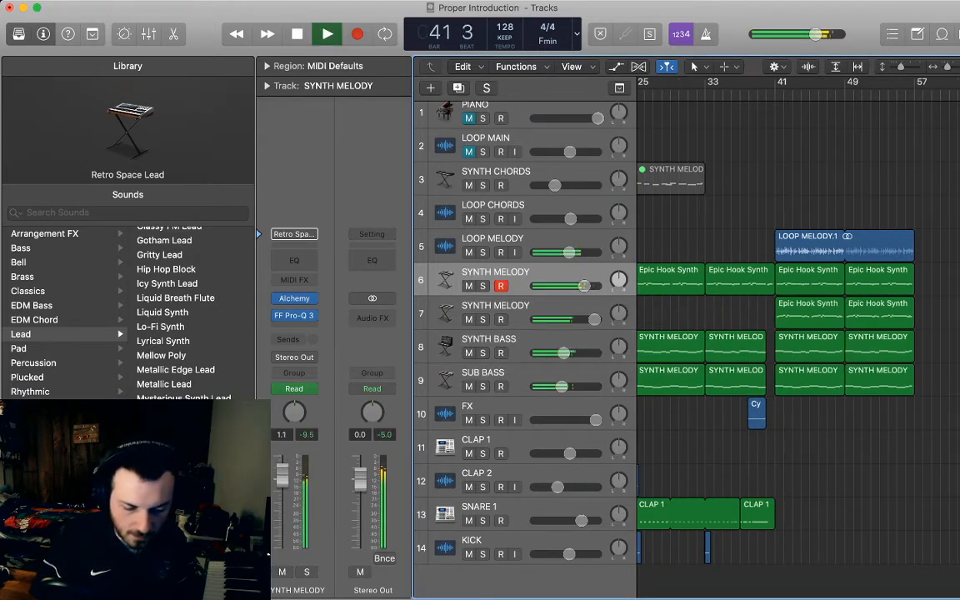
{"action": "key", "text": "a"}
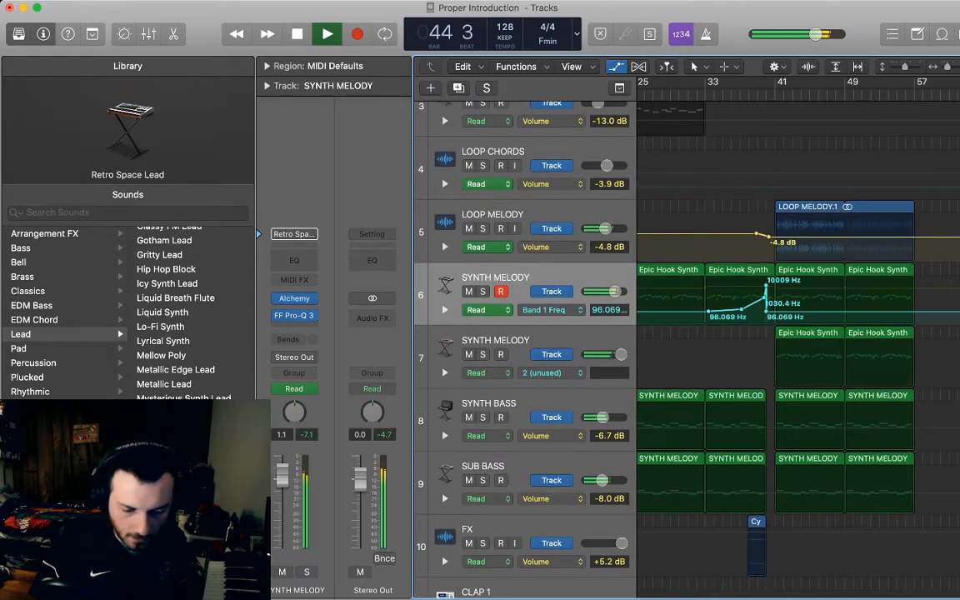
{"action": "key", "text": "a"}
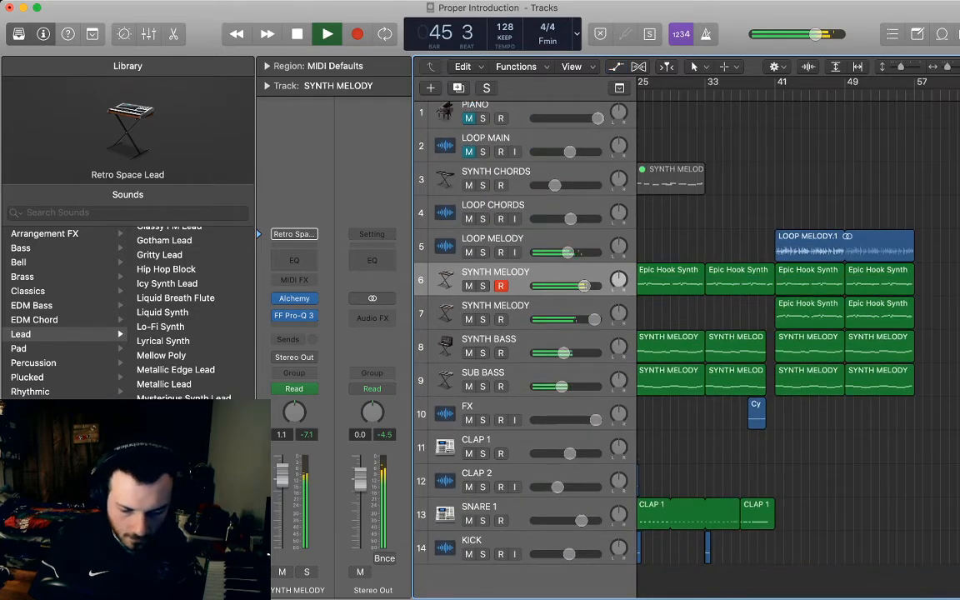
{"action": "key", "text": "super+Left"}
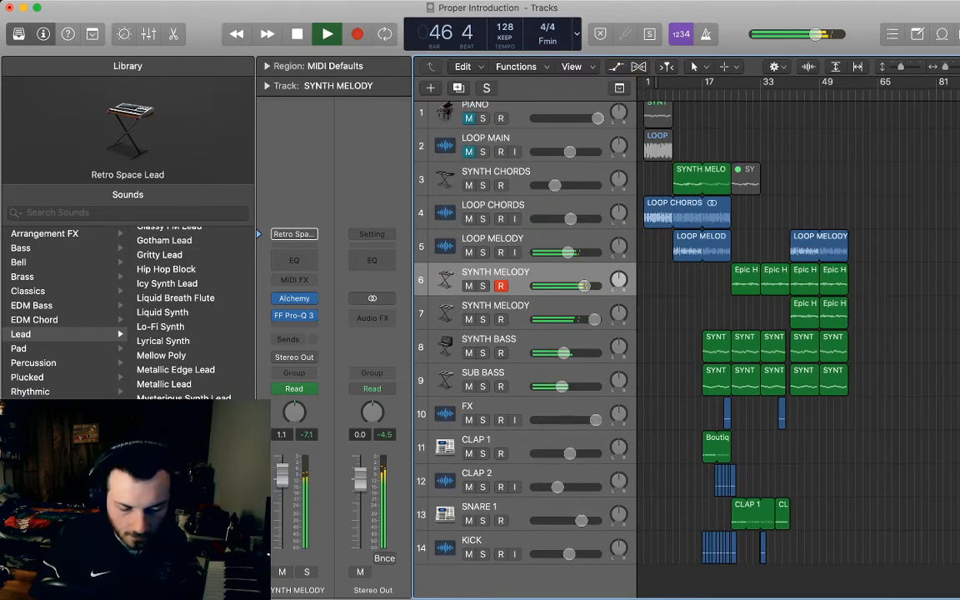
{"action": "scroll", "coordinate": [800, 333], "scroll_direction": "right", "scroll_amount": 2}
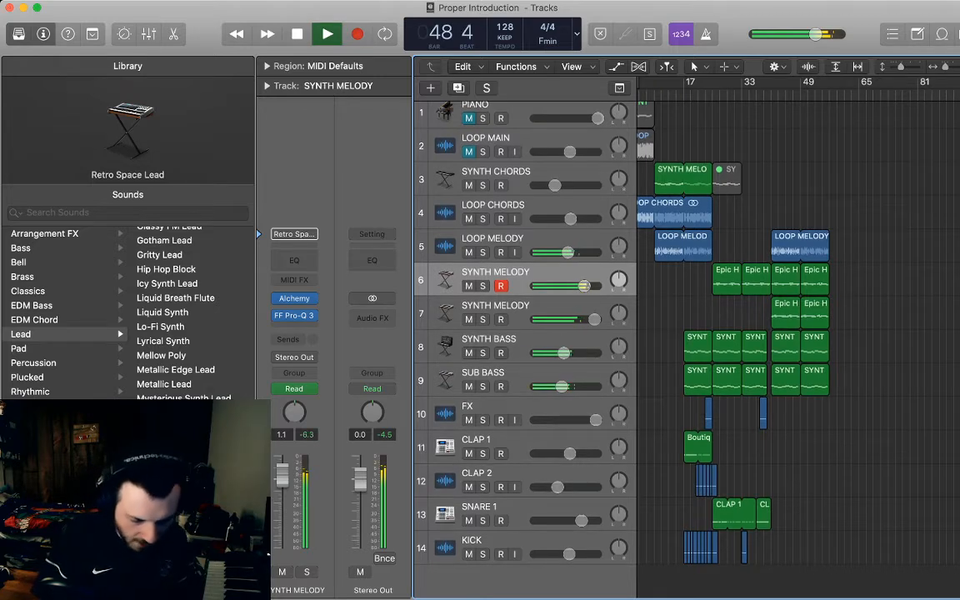
{"action": "key", "text": "space"}
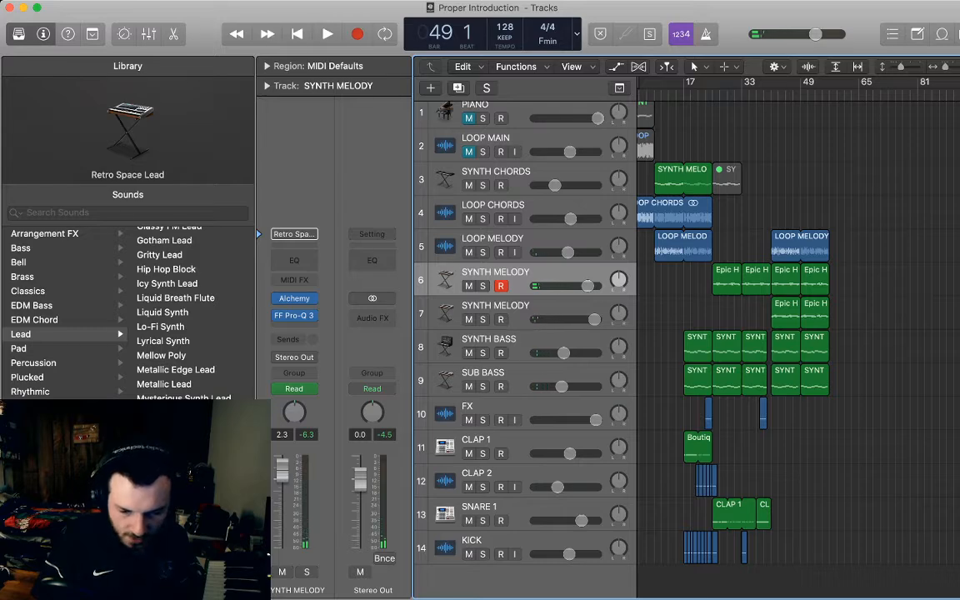
Copy the KICK region at bar 17 and paste it with its automation at bar 41 of the KICK track
{"action": "scroll", "coordinate": [801, 334], "scroll_direction": "up", "scroll_amount": 5}
{"action": "scroll", "coordinate": [802, 334], "scroll_direction": "left", "scroll_amount": 5}
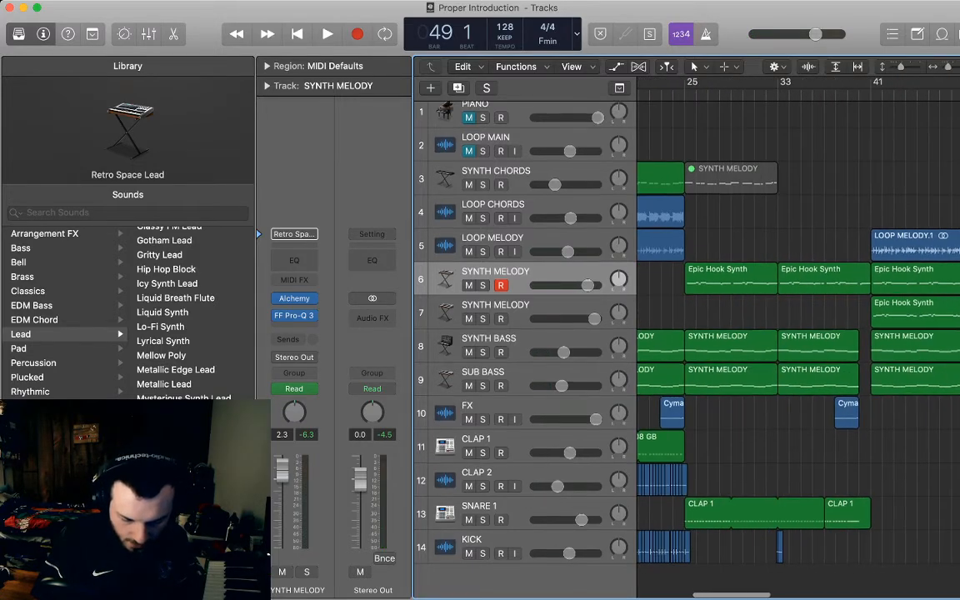
{"action": "scroll", "coordinate": [798, 334], "scroll_direction": "left", "scroll_amount": 3}
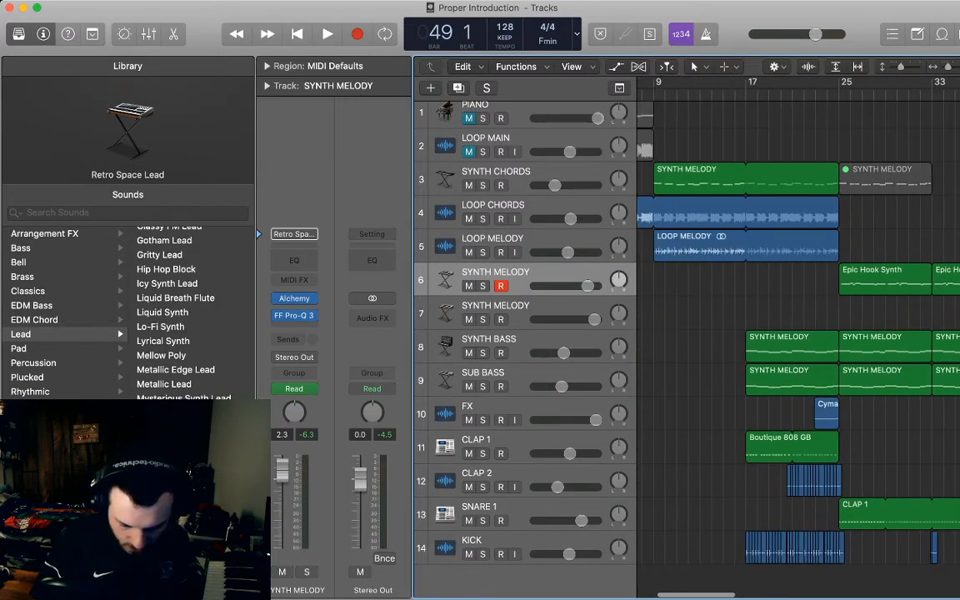
{"action": "left_click", "coordinate": [534, 547]}
{"action": "scroll", "coordinate": [799, 333], "scroll_direction": "right", "scroll_amount": 3}
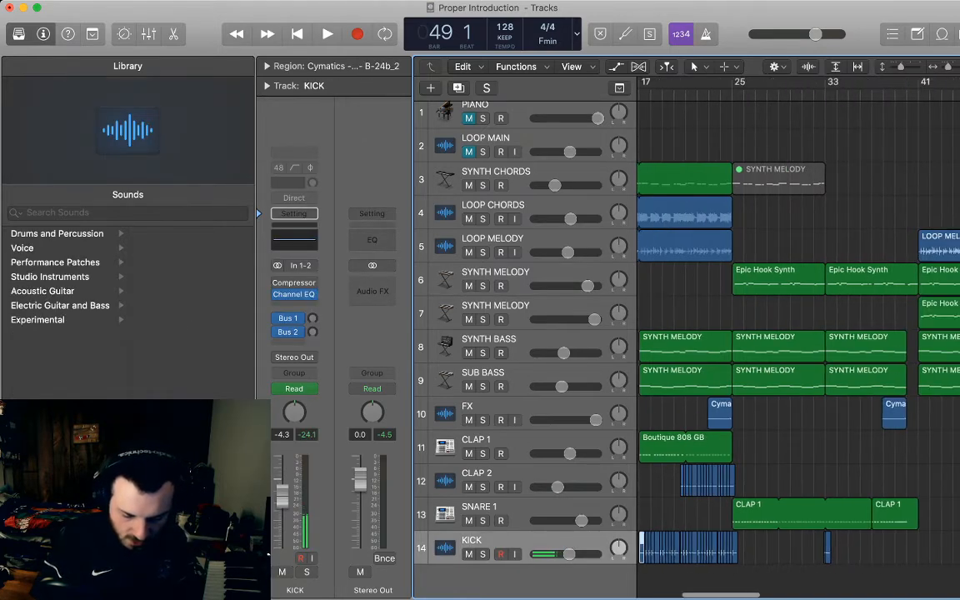
{"action": "scroll", "coordinate": [799, 333], "scroll_direction": "right", "scroll_amount": 5}
{"action": "key", "text": "shift+comma"}
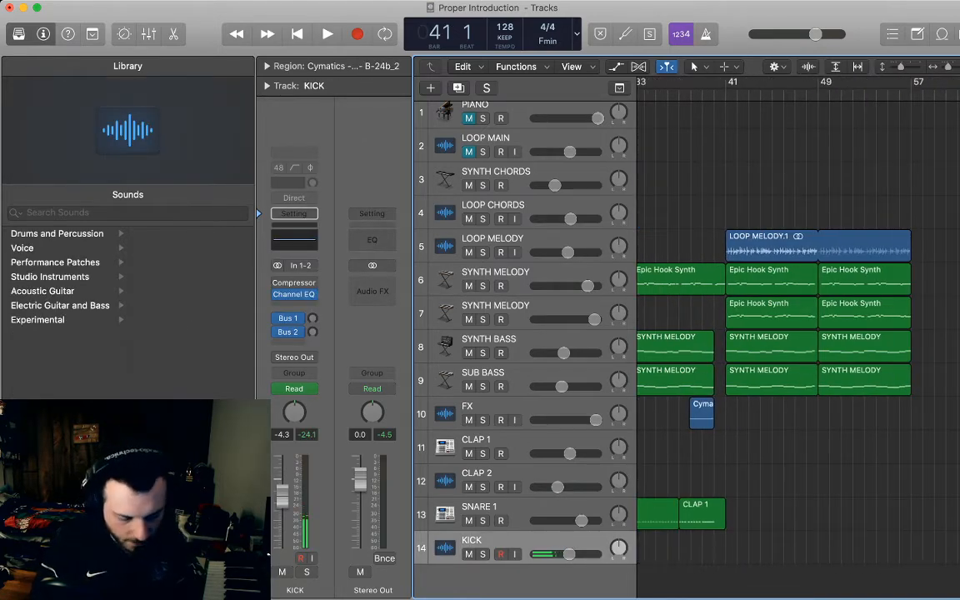
{"action": "key", "text": "super+Tab"}
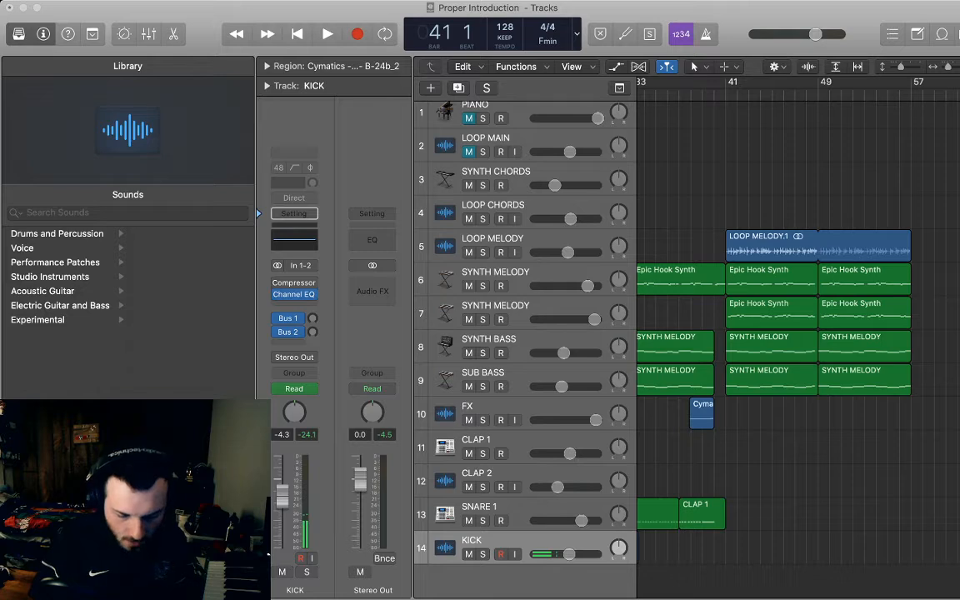
{"action": "key", "text": "Return"}
{"action": "key", "text": "super+Right"}
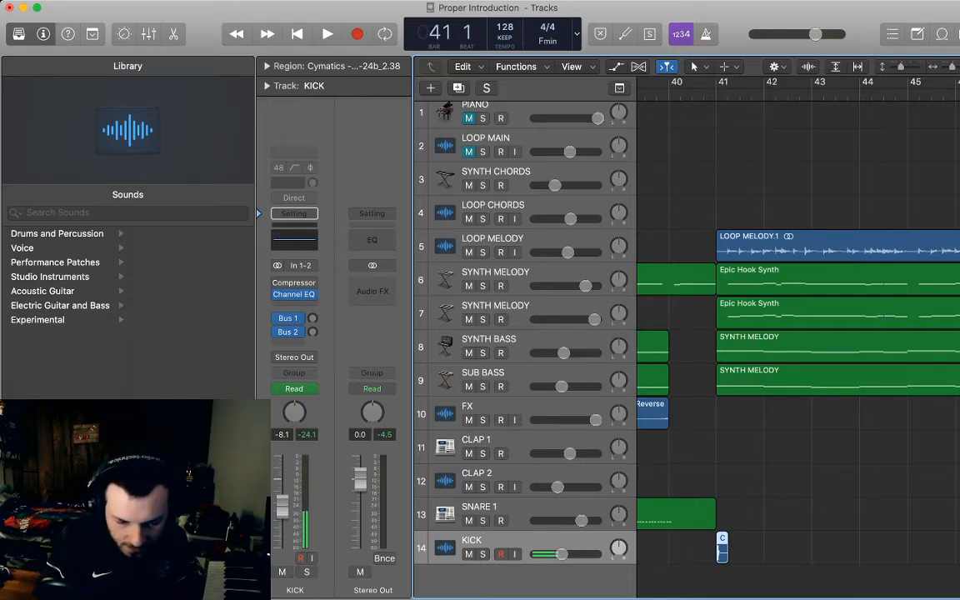
Paste three more KICK regions with their automation on beats 2, 3 and 4 of bar 41
{"action": "key", "text": "super+Tab"}
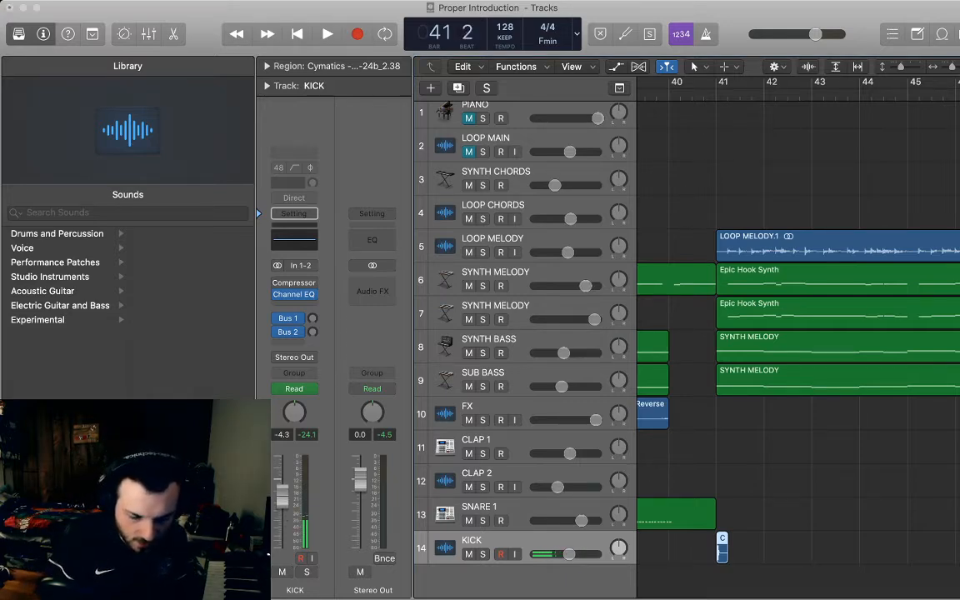
{"action": "key", "text": "Return"}
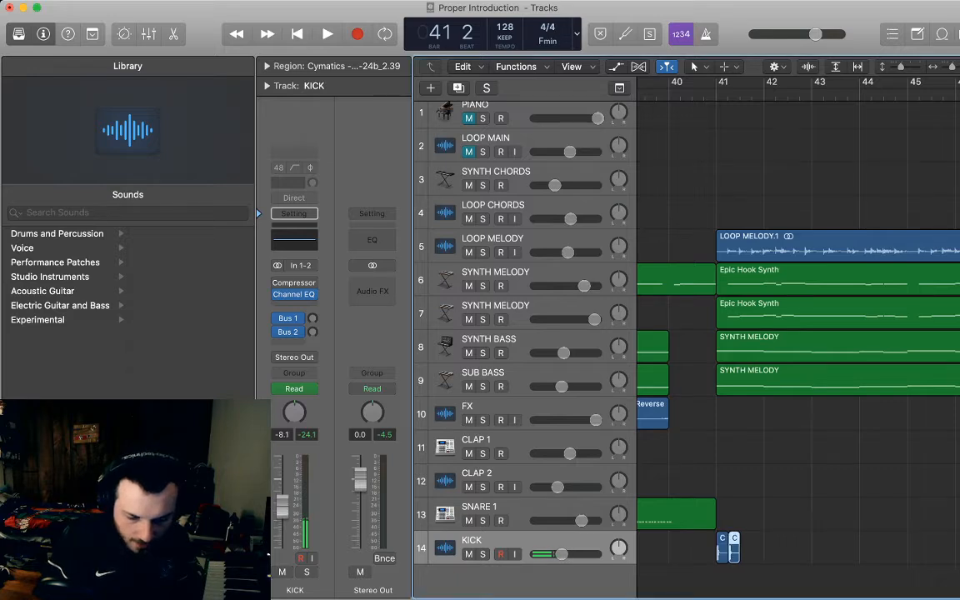
{"action": "key", "text": "super+Tab"}
{"action": "key", "text": "Return"}
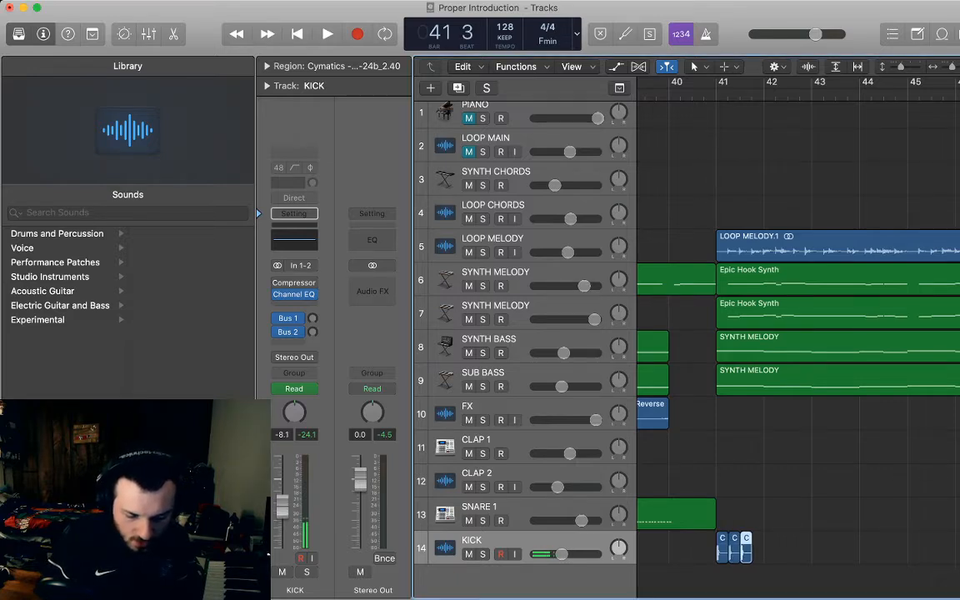
{"action": "key", "text": "super+Tab"}
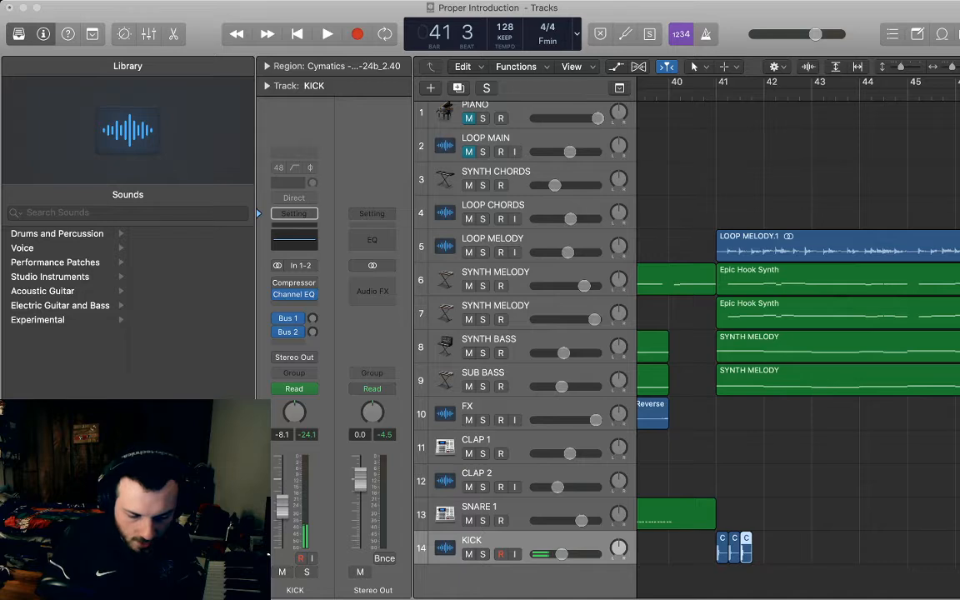
{"action": "key", "text": "Return"}
Copy the four KICK regions of bar 41 and paste them with their automation into bars 42, 43 and 44
{"action": "left_click_drag", "start_coordinate": [784, 556], "coordinate": [726, 547]}
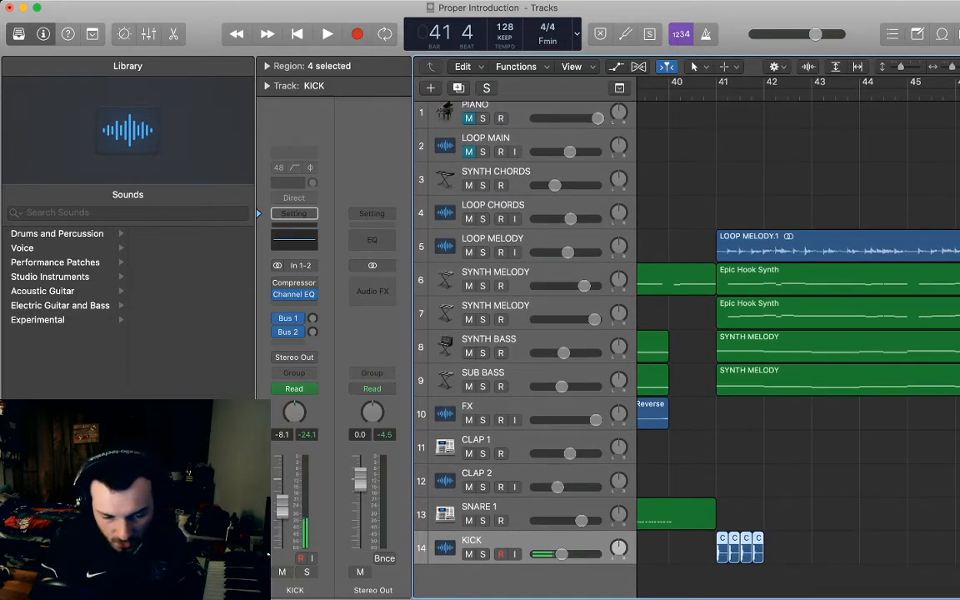
{"action": "left_click", "coordinate": [696, 552]}
{"action": "scroll", "coordinate": [667, 550], "scroll_direction": "up", "scroll_amount": 1}
{"action": "left_click_drag", "start_coordinate": [562, 560], "coordinate": [569, 561]}
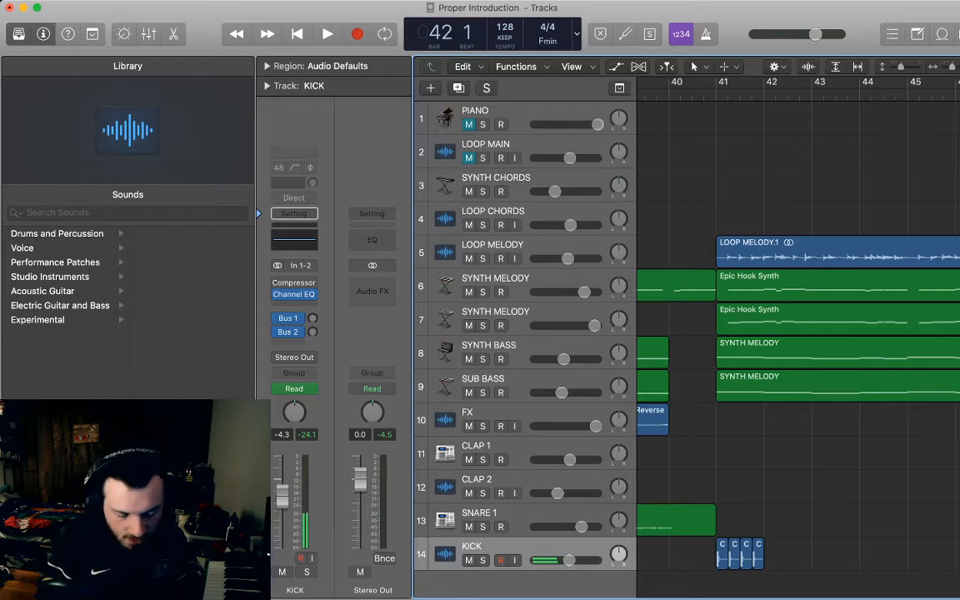
{"action": "key", "text": "super+Tab"}
{"action": "key", "text": "Return"}
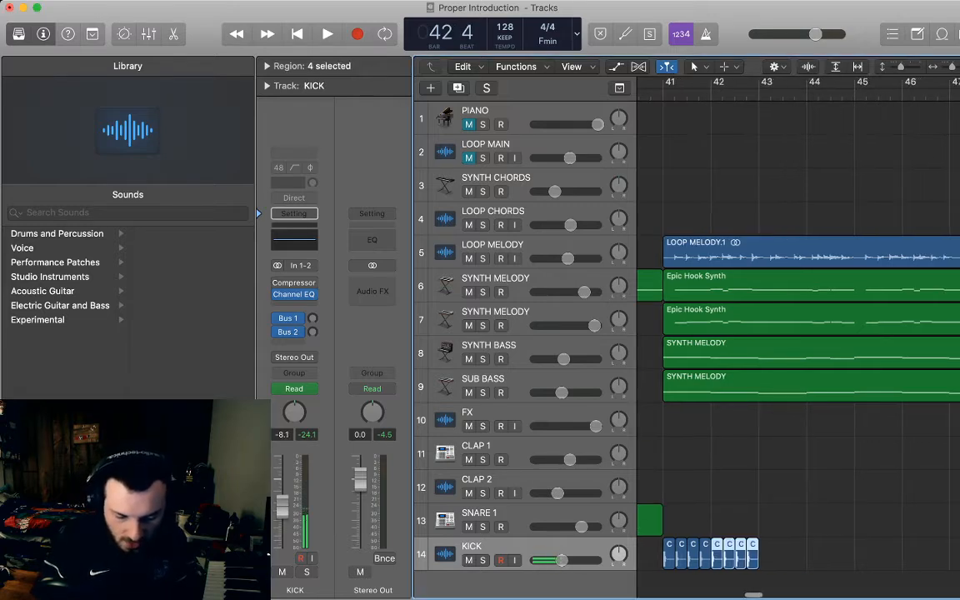
{"action": "key", "text": "super+Tab"}
{"action": "key", "text": "Return"}
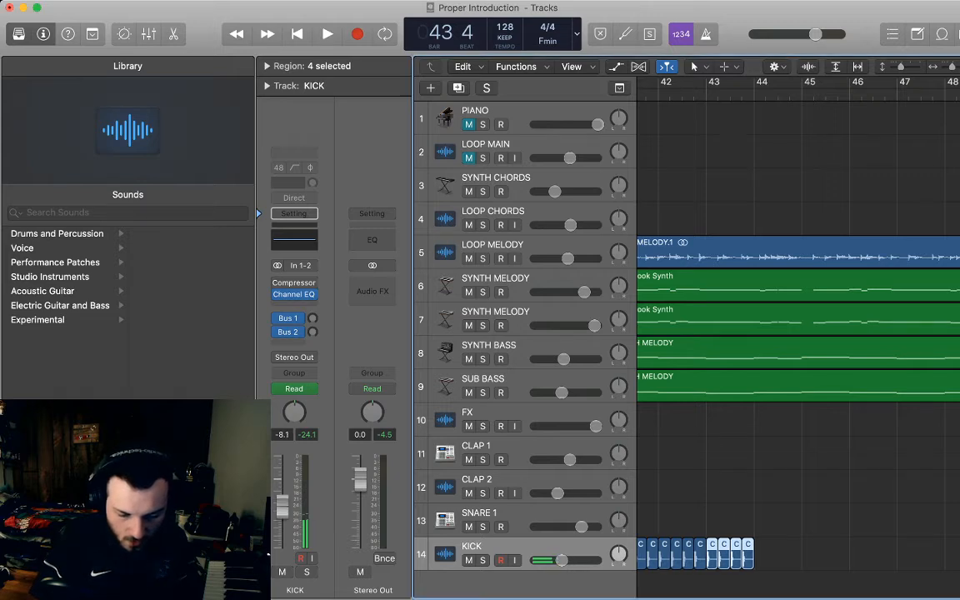
{"action": "key", "text": "super+Tab"}
{"action": "key", "text": "Return"}
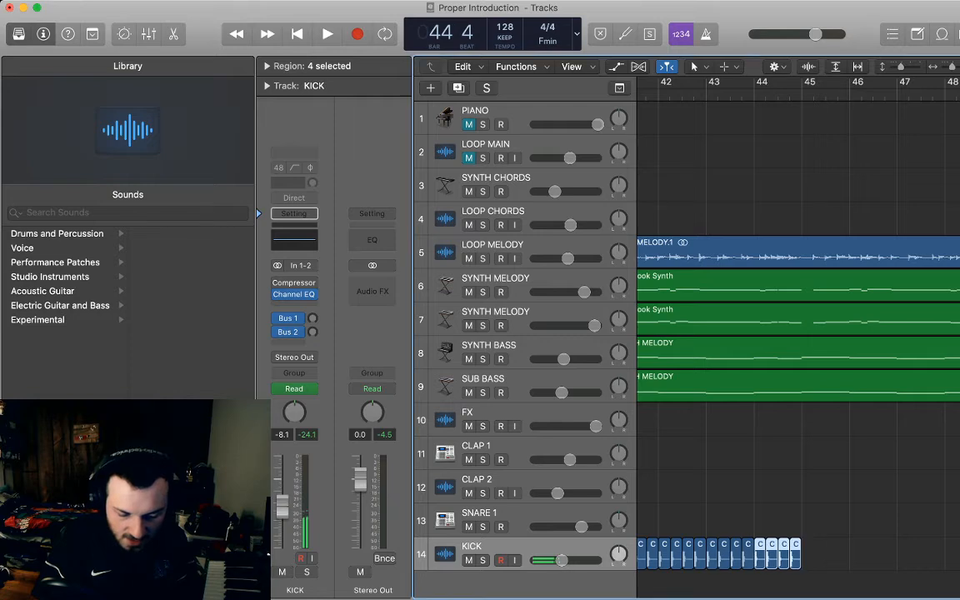
Copy the 16 KICK regions of bars 41 to 44 and paste them at bars 45, 49 and 53
{"action": "scroll", "coordinate": [792, 333], "scroll_direction": "down", "scroll_amount": 1}
{"action": "scroll", "coordinate": [792, 334], "scroll_direction": "left", "scroll_amount": 2}
{"action": "left_click_drag", "start_coordinate": [875, 561], "coordinate": [645, 523]}
{"action": "scroll", "coordinate": [645, 523], "scroll_direction": "left", "scroll_amount": 1}
{"action": "scroll", "coordinate": [792, 333], "scroll_direction": "right", "scroll_amount": 3}
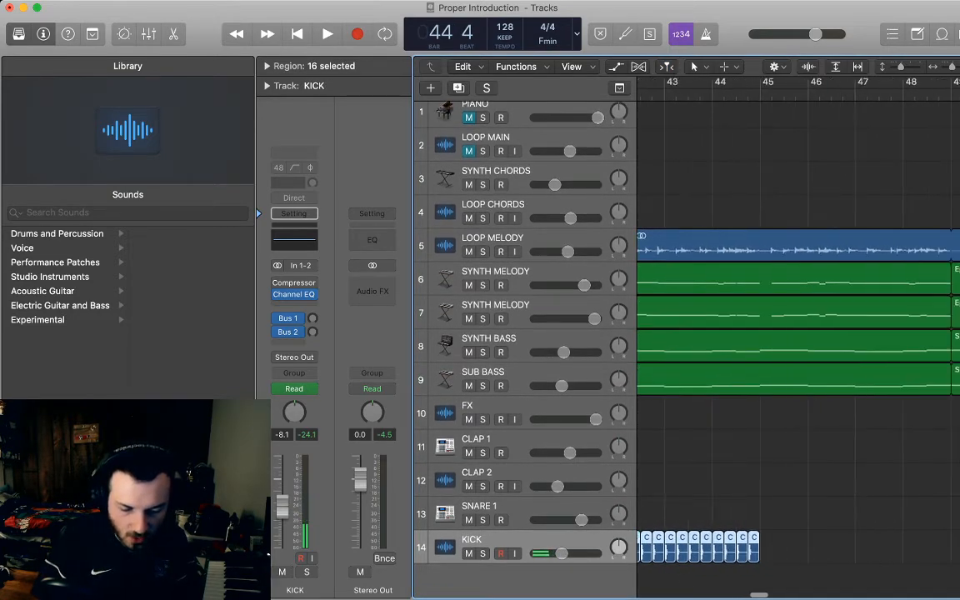
{"action": "mouse_move", "coordinate": [707, 94]}
{"action": "left_mouse_down"}
{"action": "mouse_move", "coordinate": [729, 93]}
{"action": "mouse_move", "coordinate": [719, 94]}
{"action": "left_mouse_up"}
{"action": "key", "text": "super+v"}
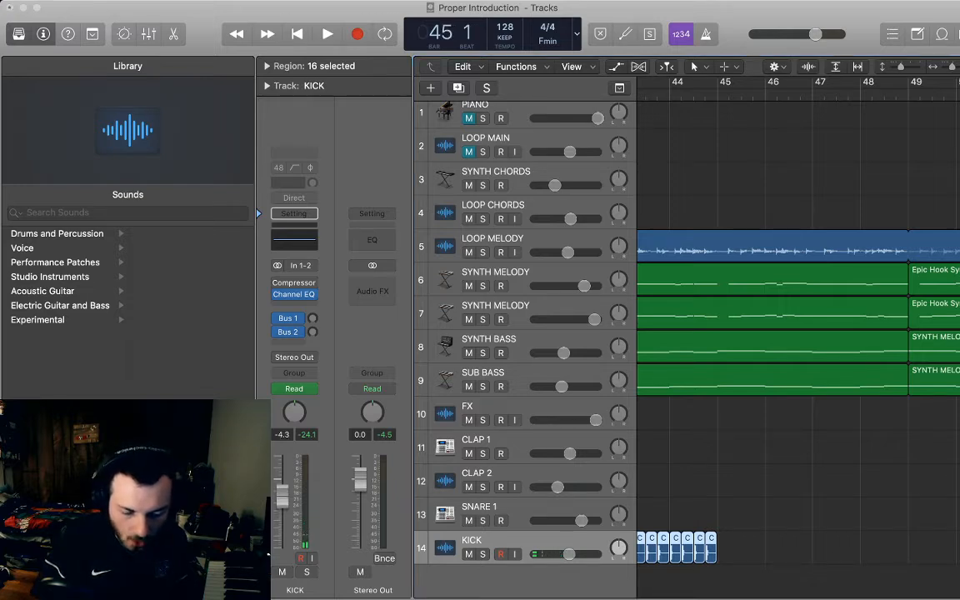
{"action": "scroll", "coordinate": [792, 333], "scroll_direction": "right", "scroll_amount": 4}
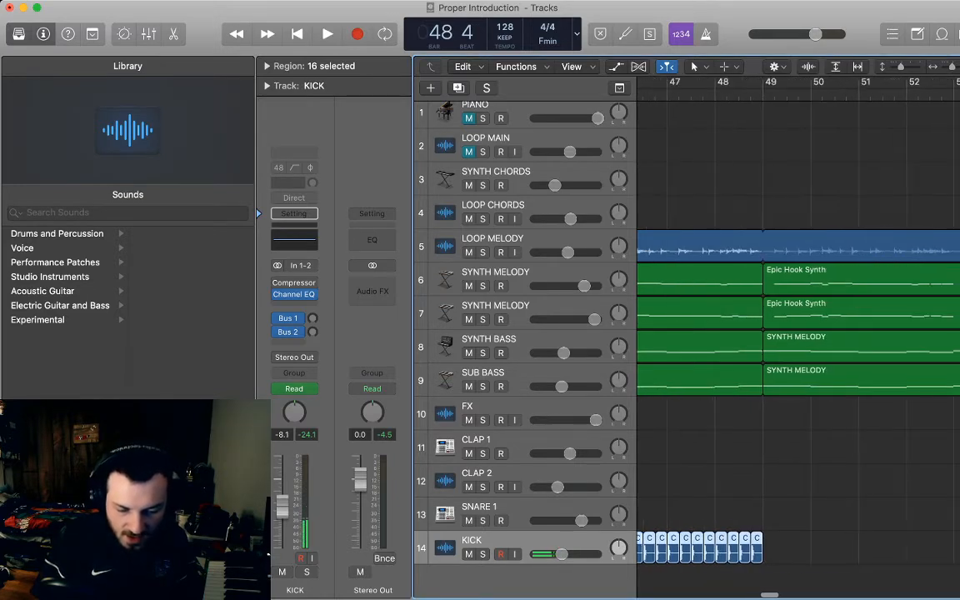
{"action": "key", "text": "super+v"}
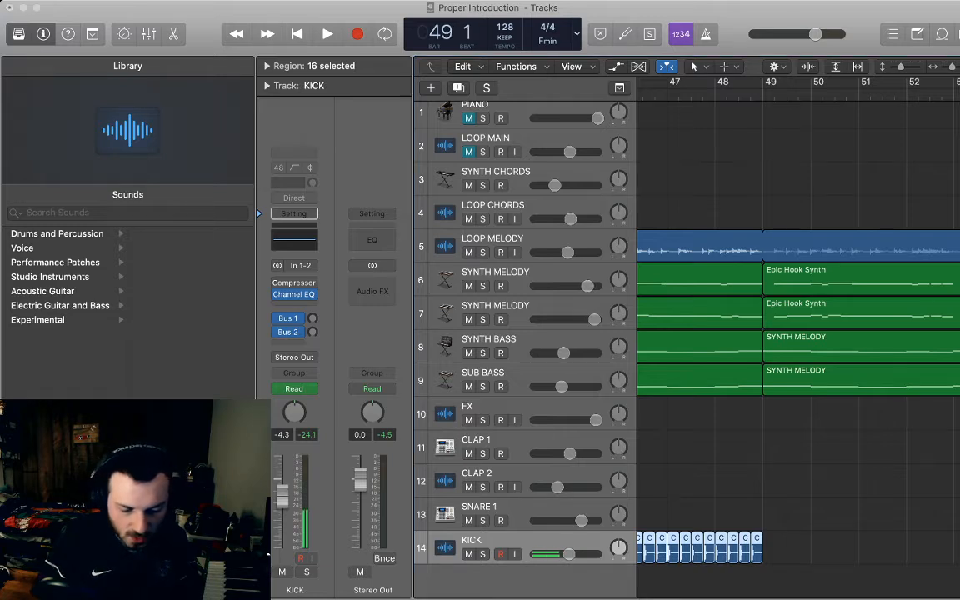
{"action": "scroll", "coordinate": [798, 334], "scroll_direction": "right", "scroll_amount": 5}
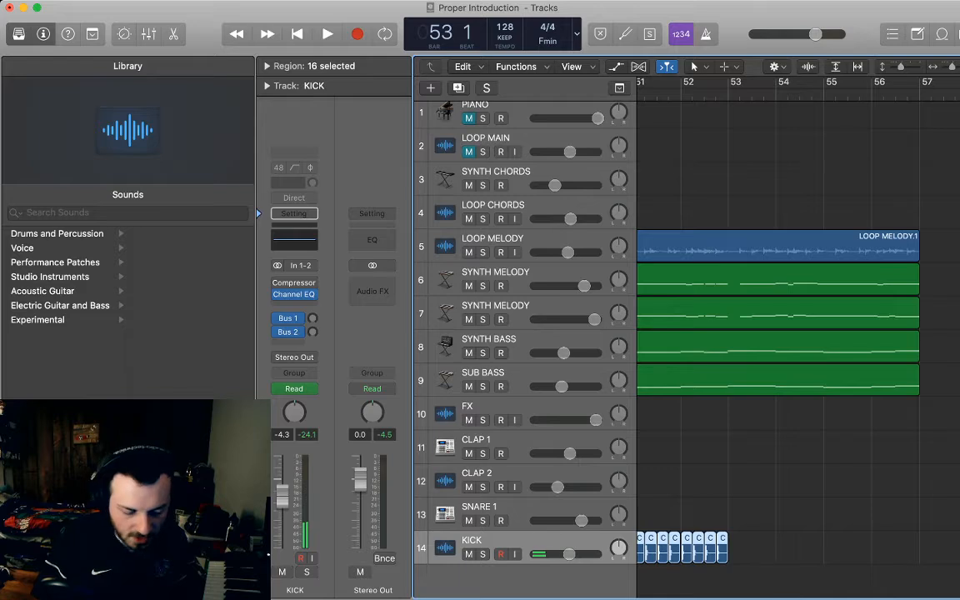
{"action": "key", "text": "super+v"}
{"action": "key", "text": "Return"}
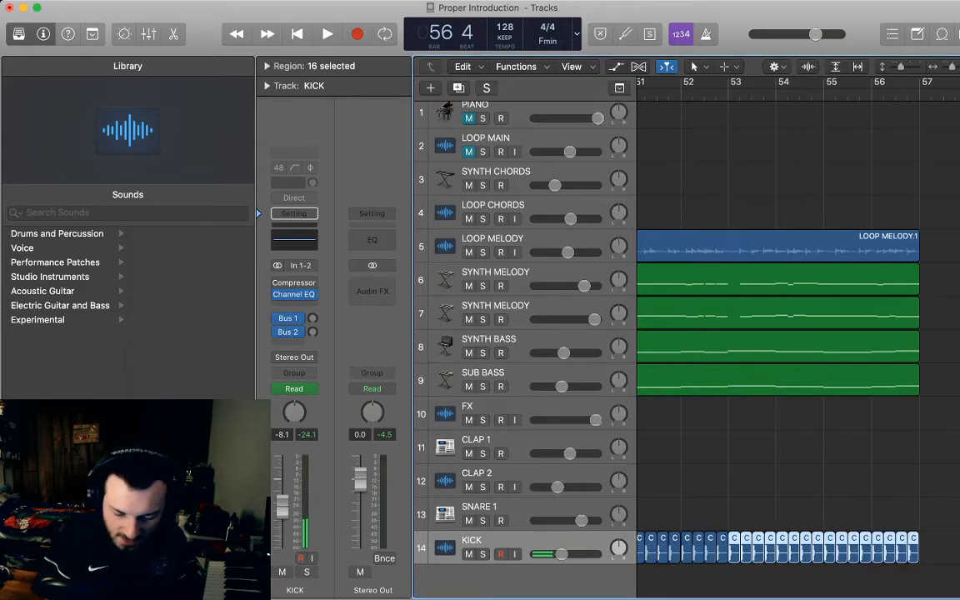
Show the track automation and raise the KICK volume point at bar 41 to -4.3 dB
{"action": "scroll", "coordinate": [797, 334], "scroll_direction": "left", "scroll_amount": 6}
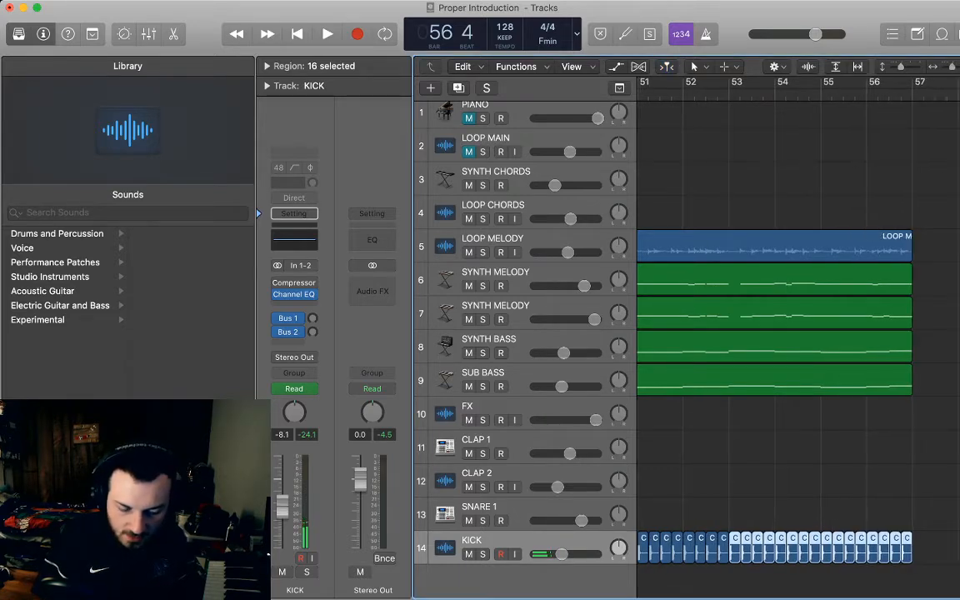
{"action": "scroll", "coordinate": [798, 334], "scroll_direction": "left", "scroll_amount": 3}
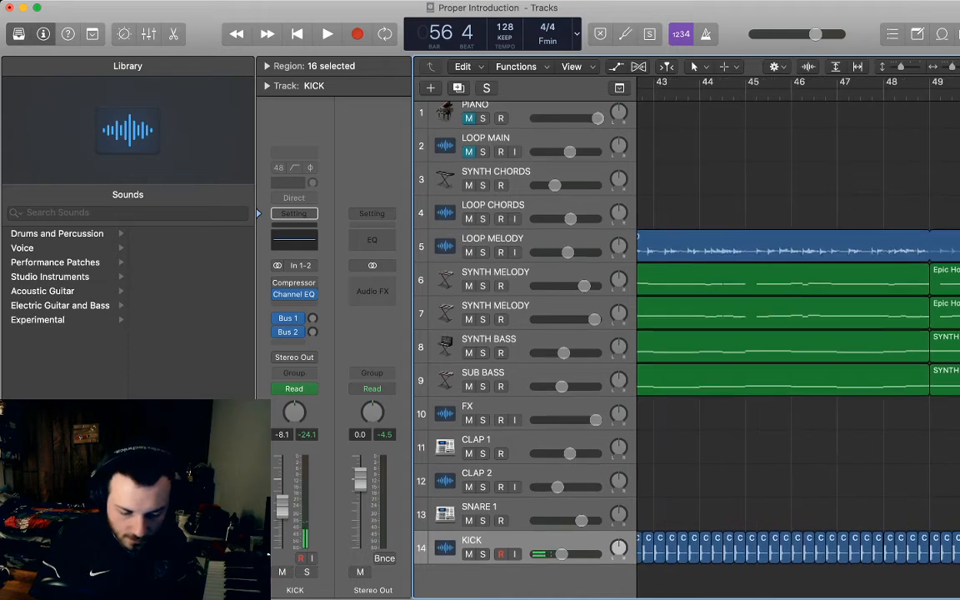
{"action": "key", "text": "a"}
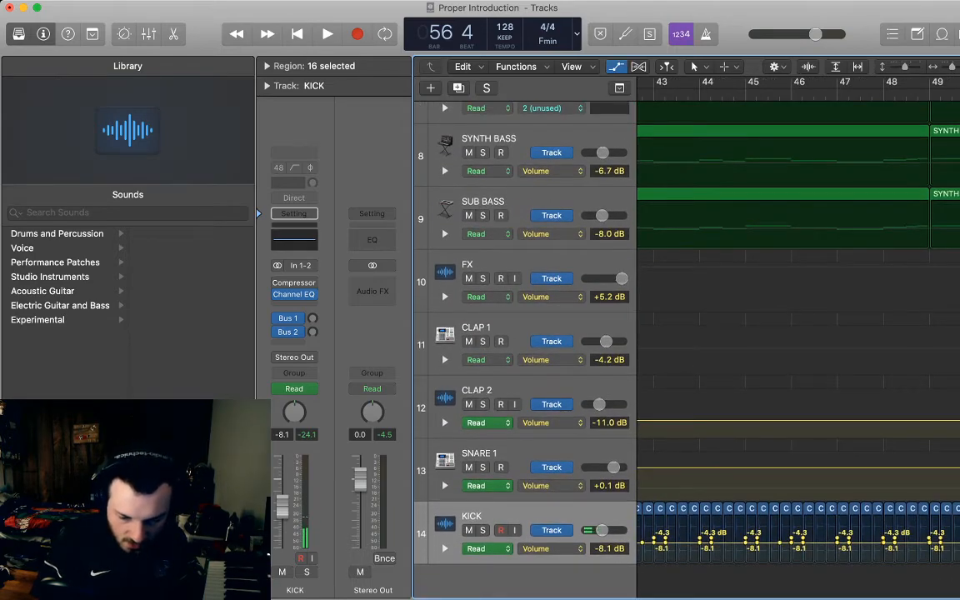
{"action": "key", "text": "super+Right"}
{"action": "key", "text": "super+Right"}
{"action": "key", "text": "super+Right"}
{"action": "scroll", "coordinate": [798, 333], "scroll_direction": "left", "scroll_amount": 3}
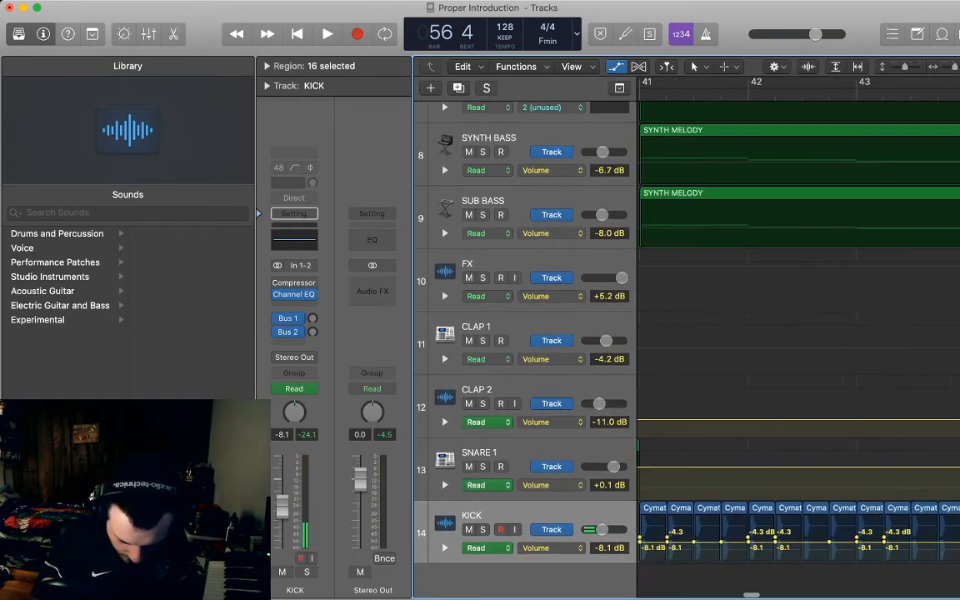
{"action": "scroll", "coordinate": [798, 333], "scroll_direction": "right", "scroll_amount": 2}
{"action": "left_click_drag", "start_coordinate": [656, 543], "coordinate": [656, 538]}
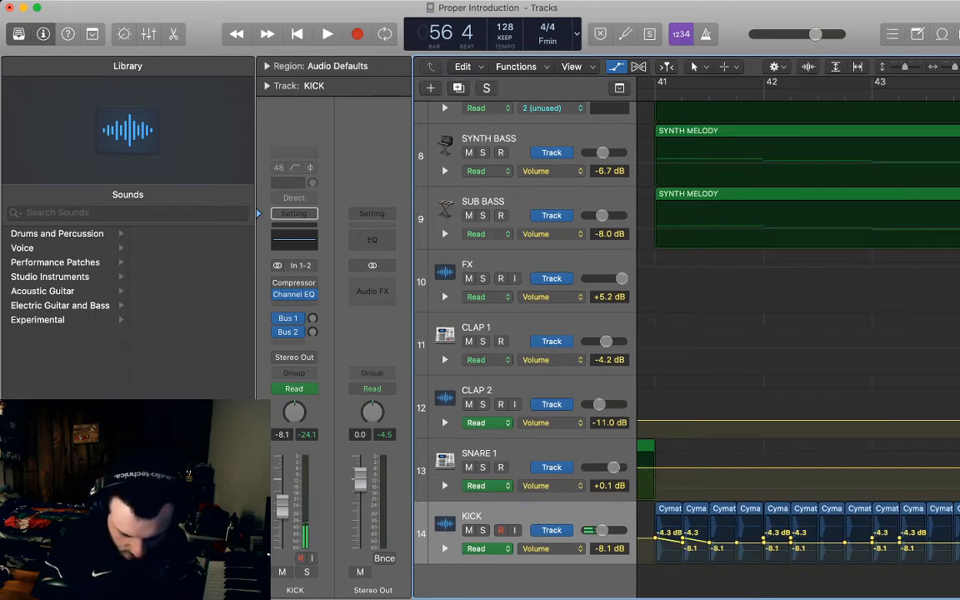
Delete the extra KICK volume points from beat 2 of bar 41 through beat 2 of bar 42
{"action": "left_click", "coordinate": [683, 538]}
{"action": "left_click_drag", "start_coordinate": [683, 543], "coordinate": [707, 541]}
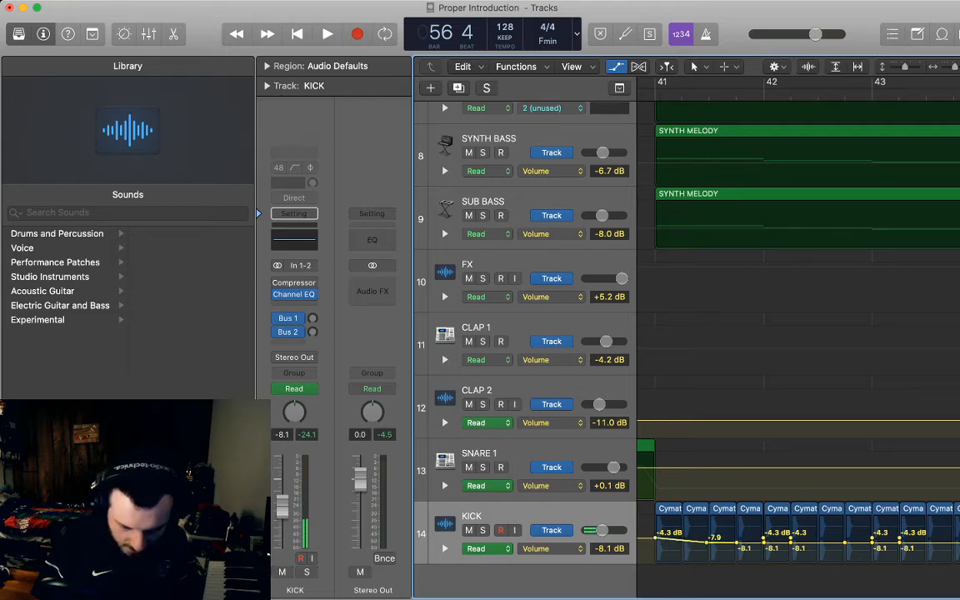
{"action": "left_click", "coordinate": [707, 543]}
{"action": "left_click", "coordinate": [737, 542]}
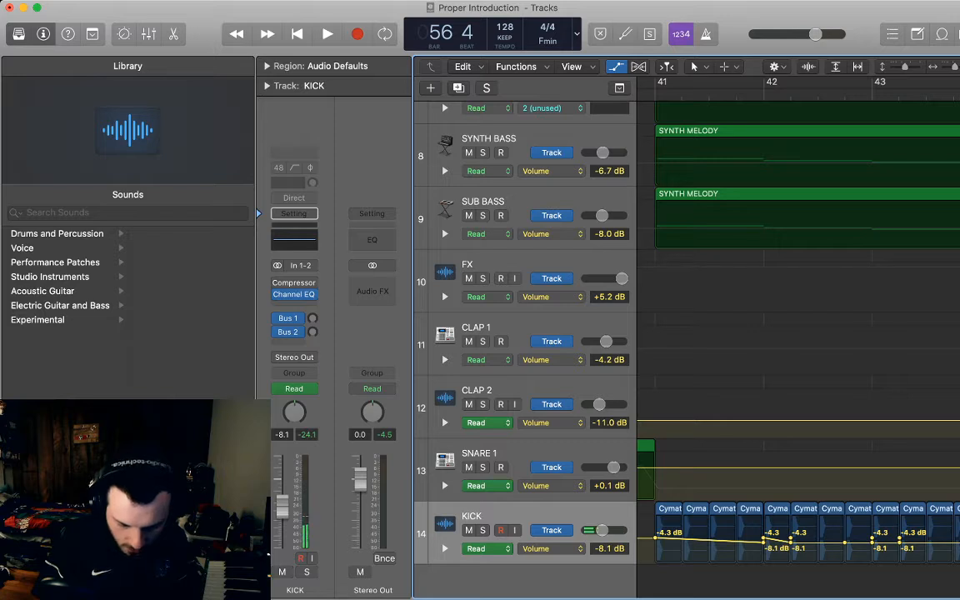
{"action": "left_click", "coordinate": [764, 539]}
{"action": "left_click", "coordinate": [791, 543]}
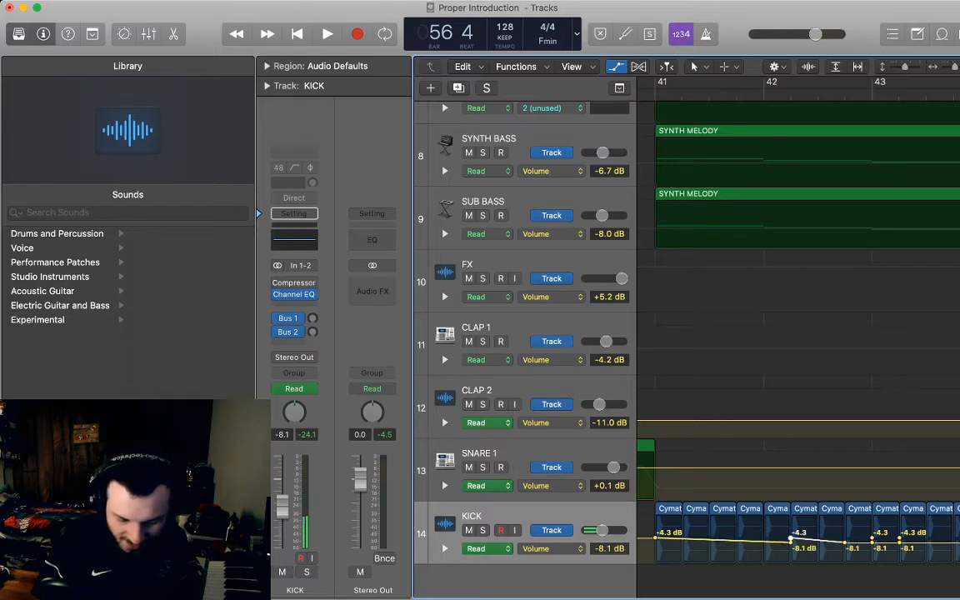
Delete the KICK volume points on beat 4 of bar 42 and at the start of bar 43
{"action": "scroll", "coordinate": [799, 333], "scroll_direction": "right", "scroll_amount": 5}
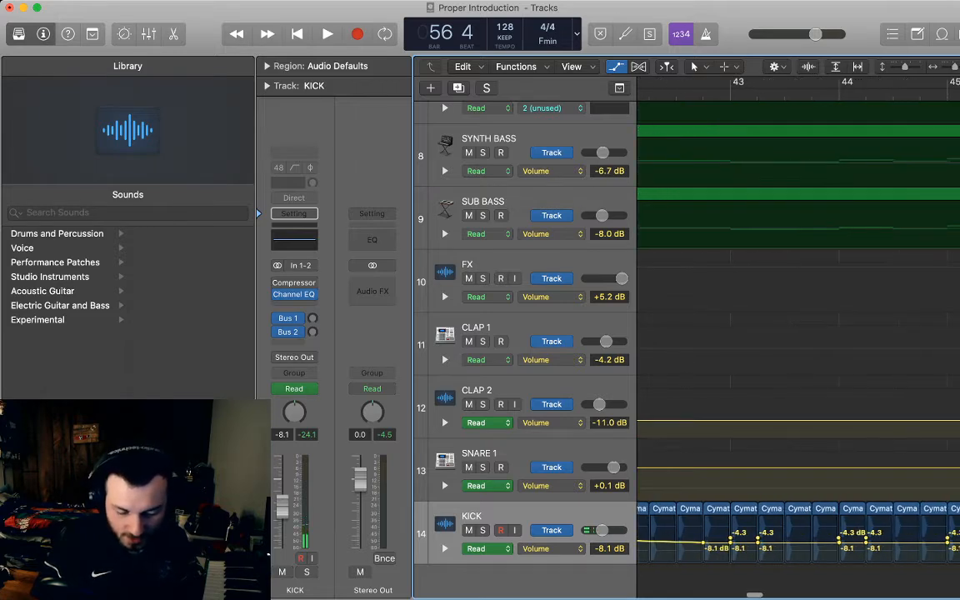
{"action": "left_click_drag", "start_coordinate": [703, 543], "coordinate": [704, 542]}
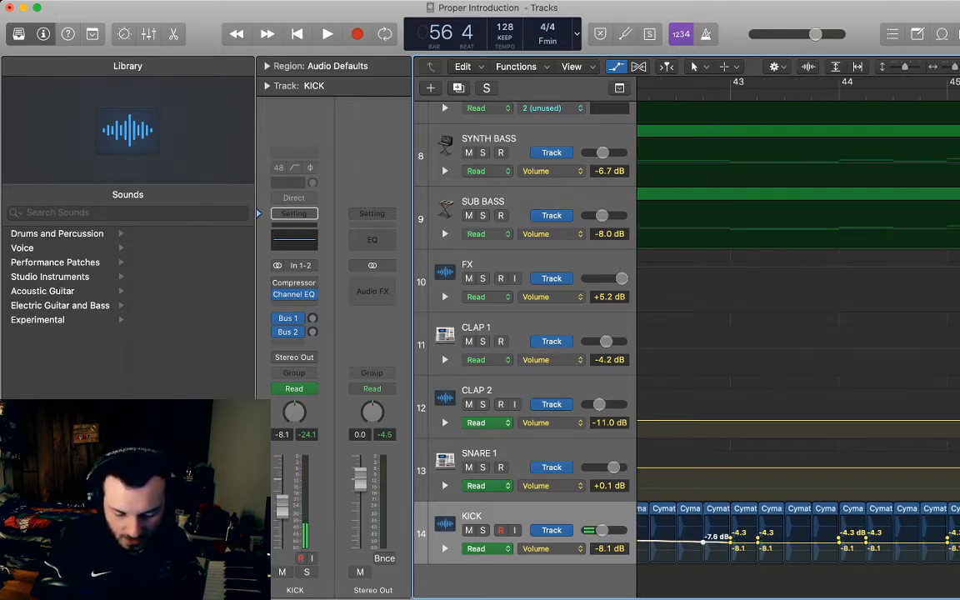
{"action": "key", "text": "Delete"}
{"action": "left_click", "coordinate": [731, 543]}
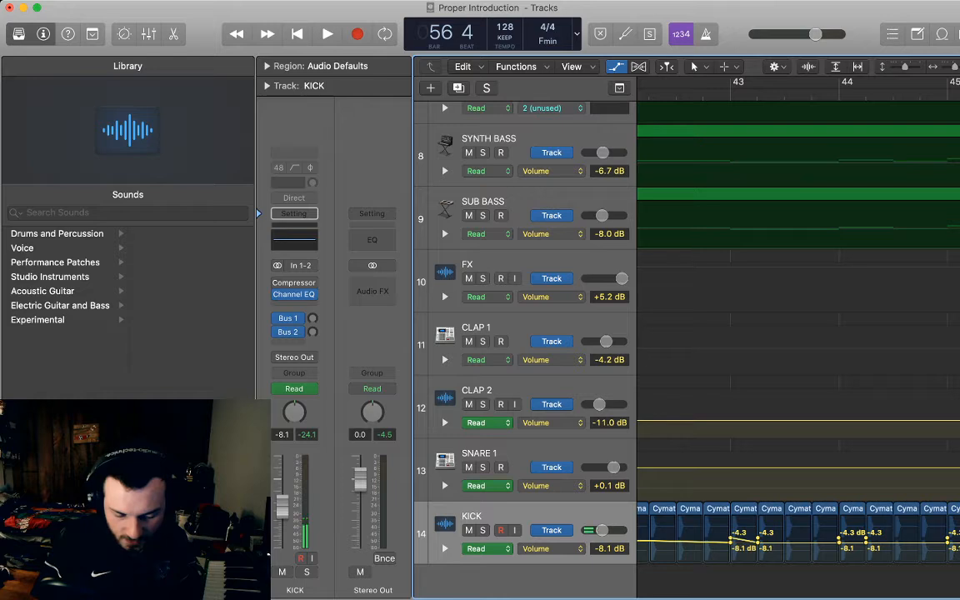
{"action": "left_click", "coordinate": [731, 538]}
{"action": "key", "text": "Delete"}
Delete the KICK volume points from beat 2 of bar 43 through the start of bar 44, plus the lower one on beat 2
{"action": "left_click", "coordinate": [758, 543]}
{"action": "left_click", "coordinate": [757, 539]}
{"action": "left_click", "coordinate": [758, 543]}
{"action": "left_click", "coordinate": [758, 542]}
{"action": "scroll", "coordinate": [758, 542], "scroll_direction": "right", "scroll_amount": 3}
{"action": "key", "text": "Delete"}
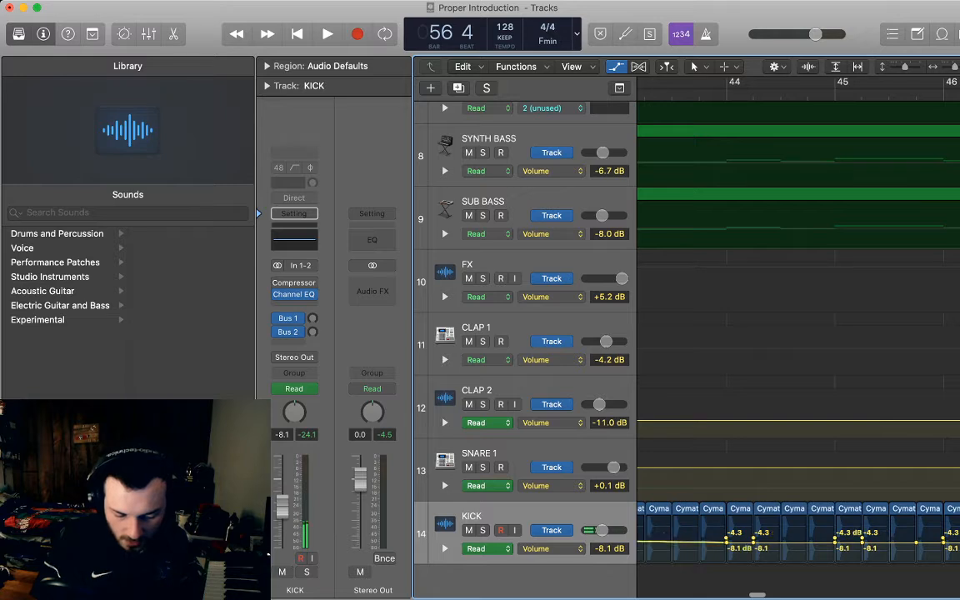
{"action": "left_click", "coordinate": [727, 543]}
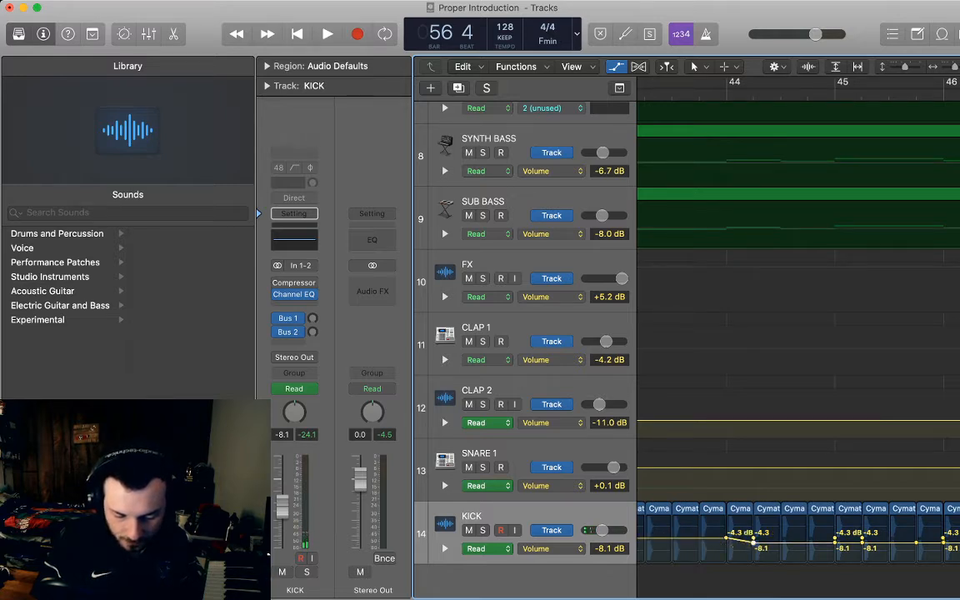
{"action": "left_click_drag", "start_coordinate": [754, 543], "coordinate": [754, 545]}
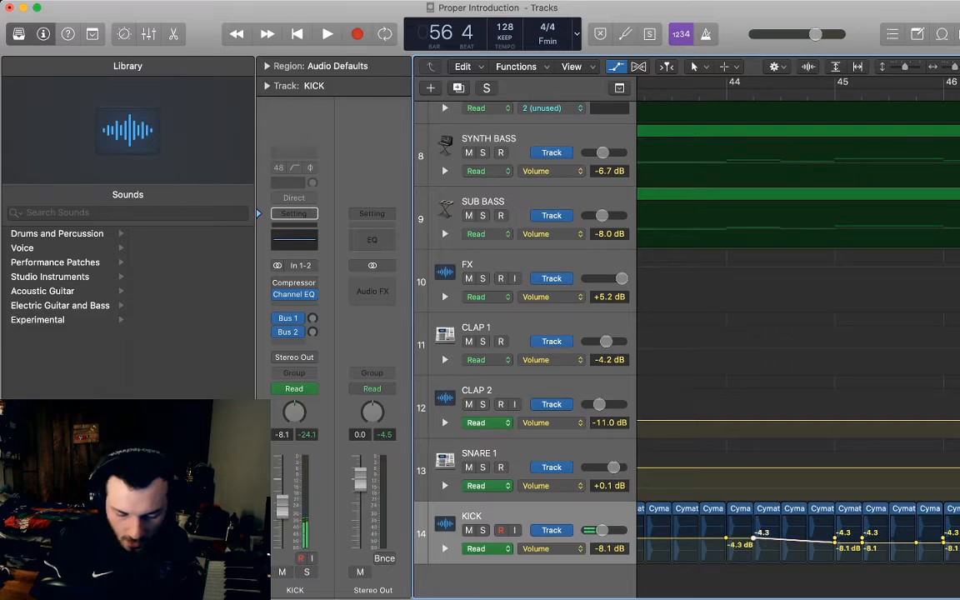
{"action": "left_click", "coordinate": [727, 538]}
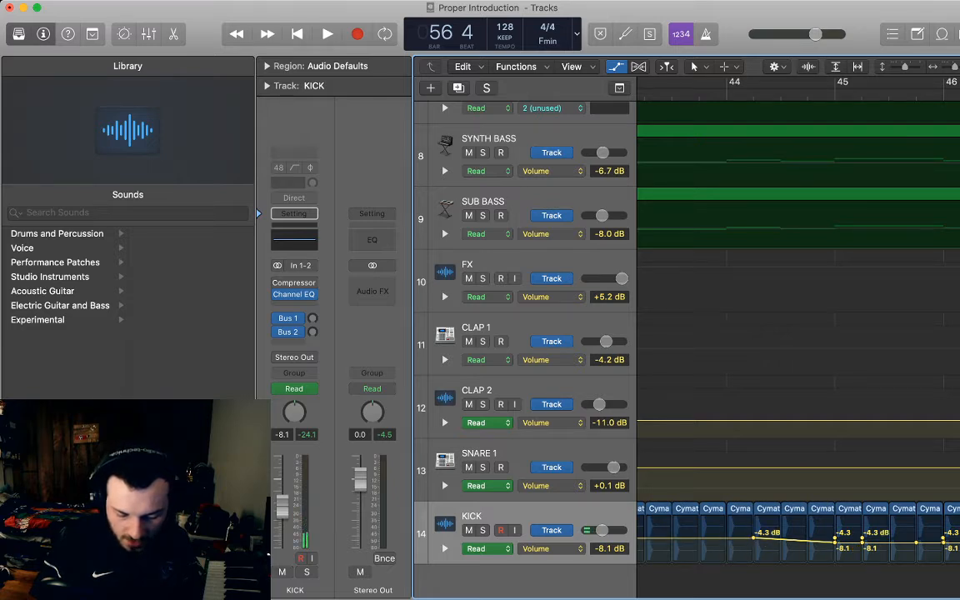
Select all remaining extra KICK volume points up to bar 57 and delete them together
{"action": "scroll", "coordinate": [798, 334], "scroll_direction": "right", "scroll_amount": 5}
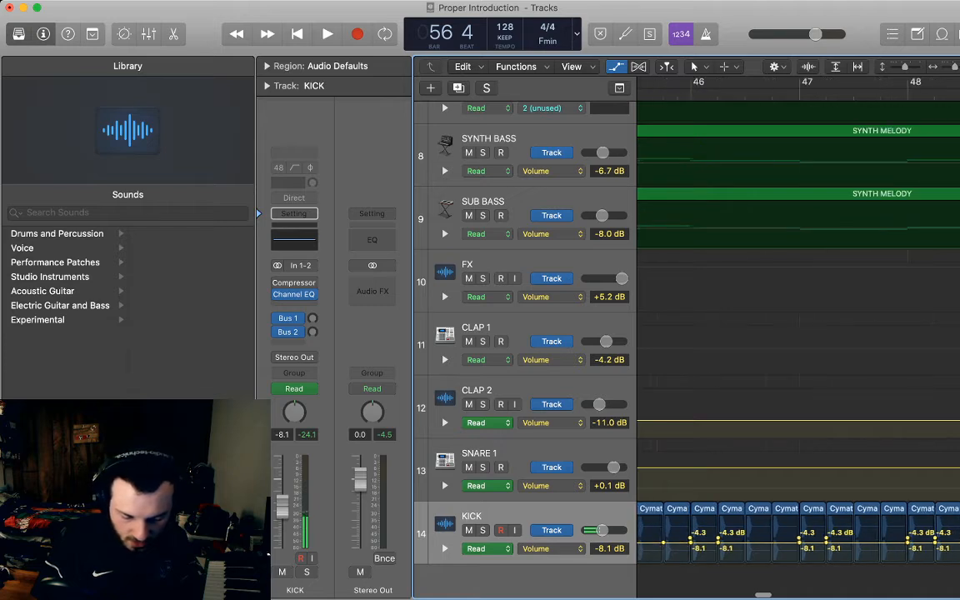
{"action": "scroll", "coordinate": [799, 333], "scroll_direction": "right", "scroll_amount": 12}
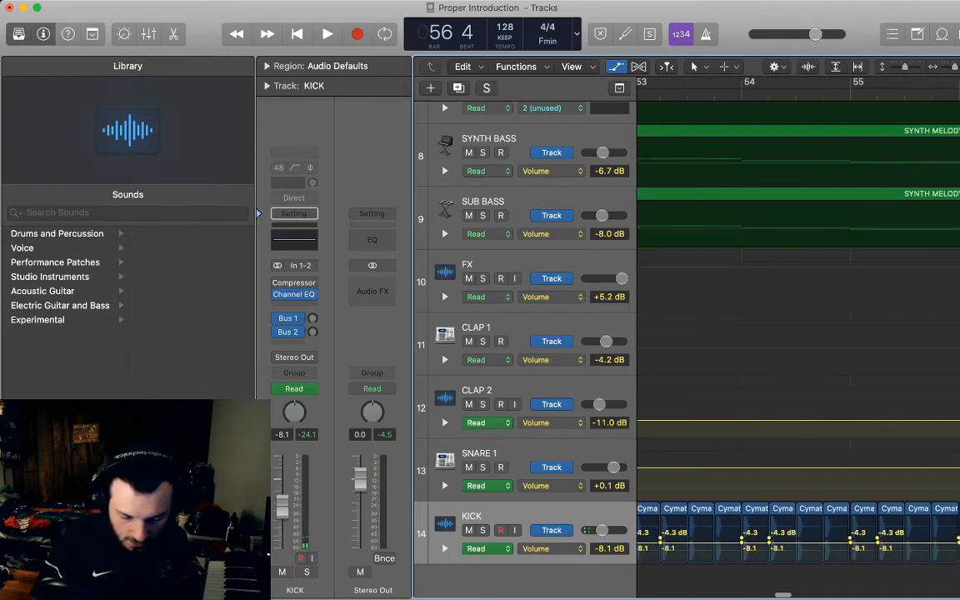
{"action": "scroll", "coordinate": [798, 333], "scroll_direction": "right", "scroll_amount": 1}
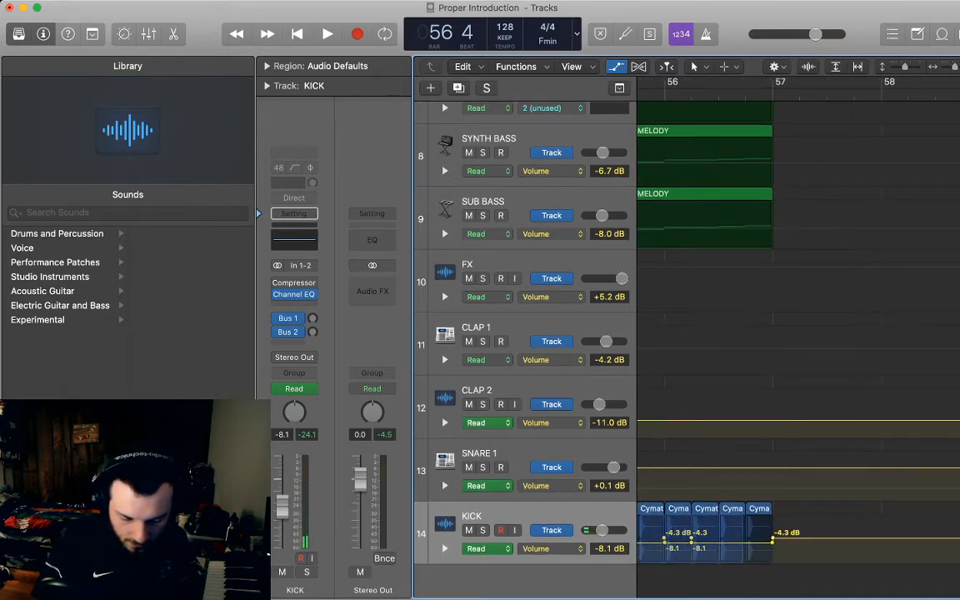
{"action": "scroll", "coordinate": [799, 334], "scroll_direction": "left", "scroll_amount": 3}
{"action": "scroll", "coordinate": [799, 333], "scroll_direction": "left", "scroll_amount": 10}
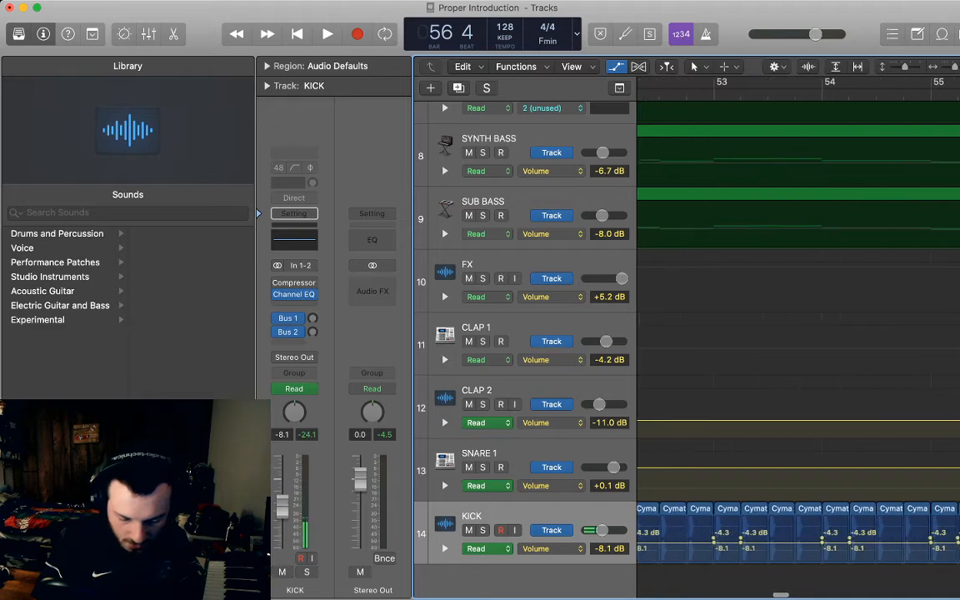
{"action": "scroll", "coordinate": [798, 333], "scroll_direction": "left", "scroll_amount": 8}
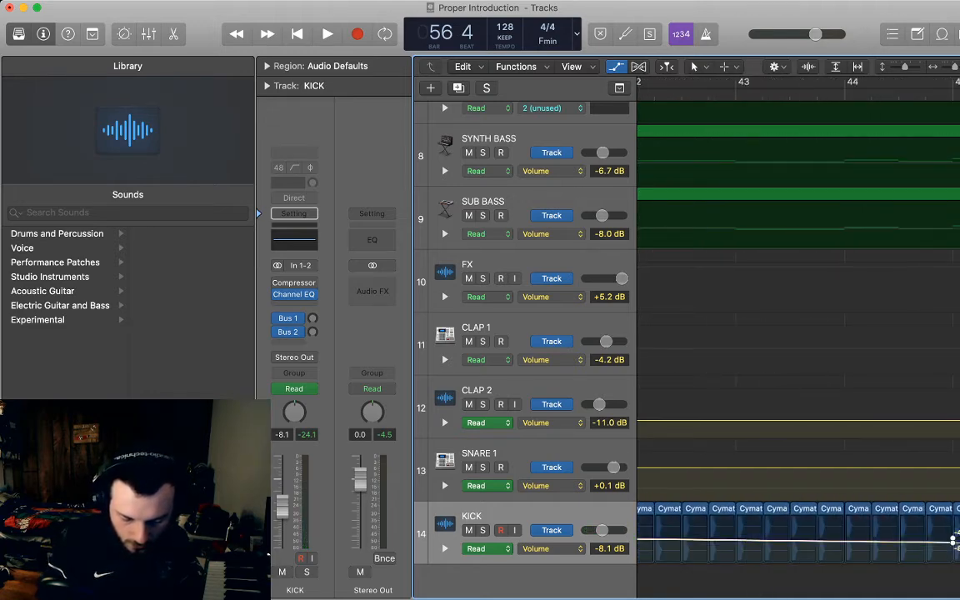
{"action": "scroll", "coordinate": [799, 333], "scroll_direction": "right", "scroll_amount": 15}
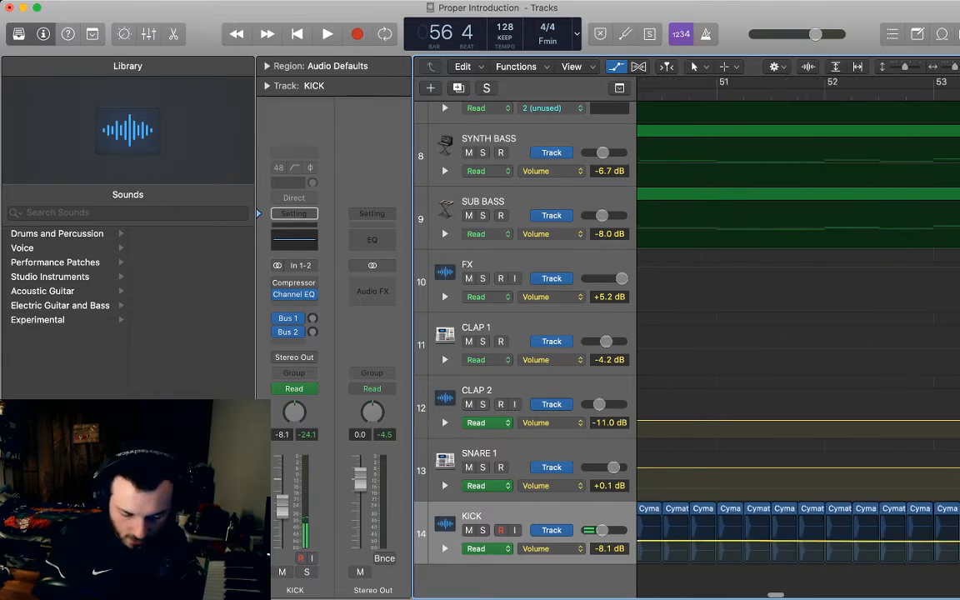
{"action": "scroll", "coordinate": [799, 334], "scroll_direction": "right", "scroll_amount": 6}
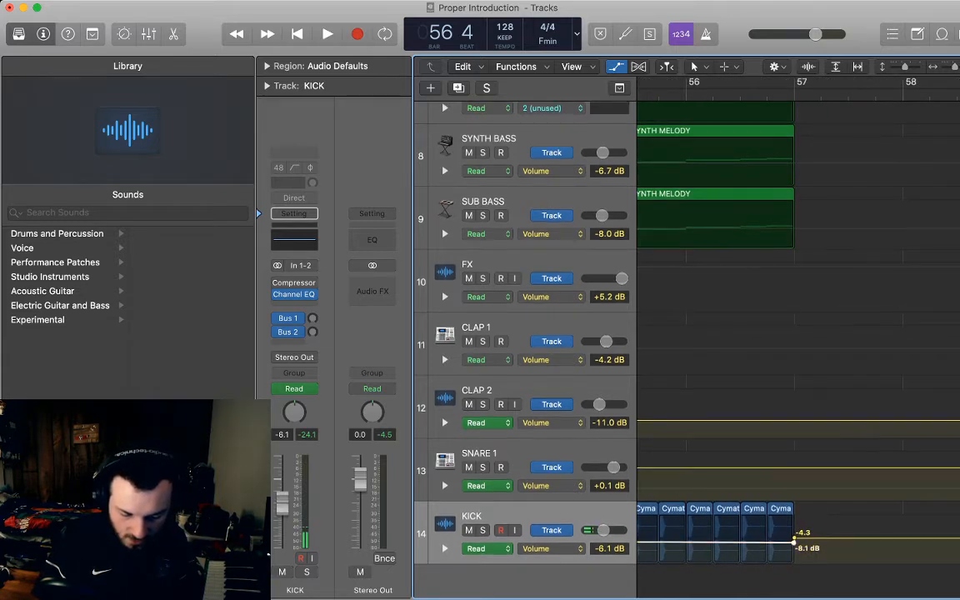
{"action": "key", "text": "Delete"}
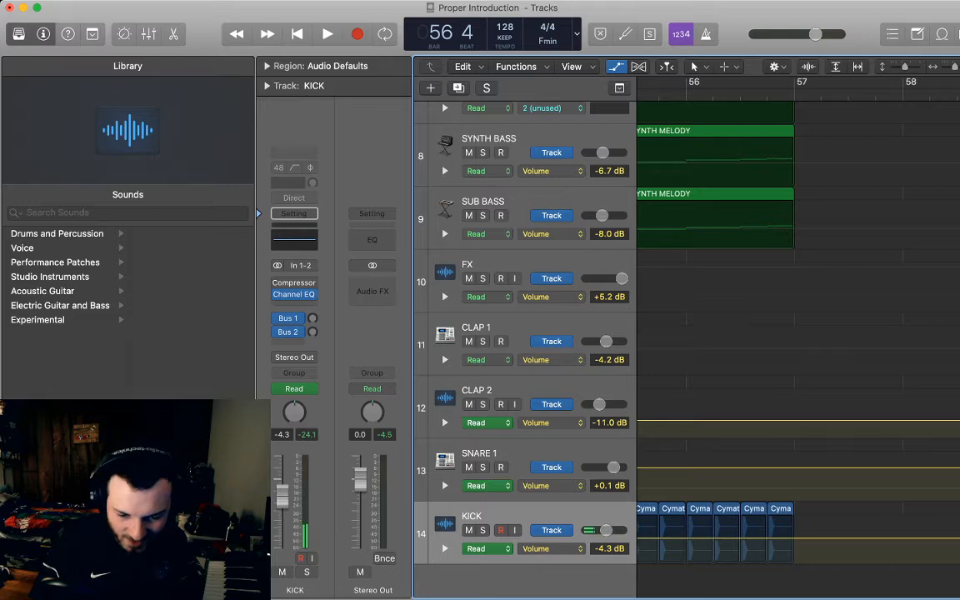
Play the drop from bar 41 and lower the KICK volume automation from that bar to -5.7 dB
{"action": "scroll", "coordinate": [796, 334], "scroll_direction": "down", "scroll_amount": 5}
{"action": "scroll", "coordinate": [796, 333], "scroll_direction": "left", "scroll_amount": 10}
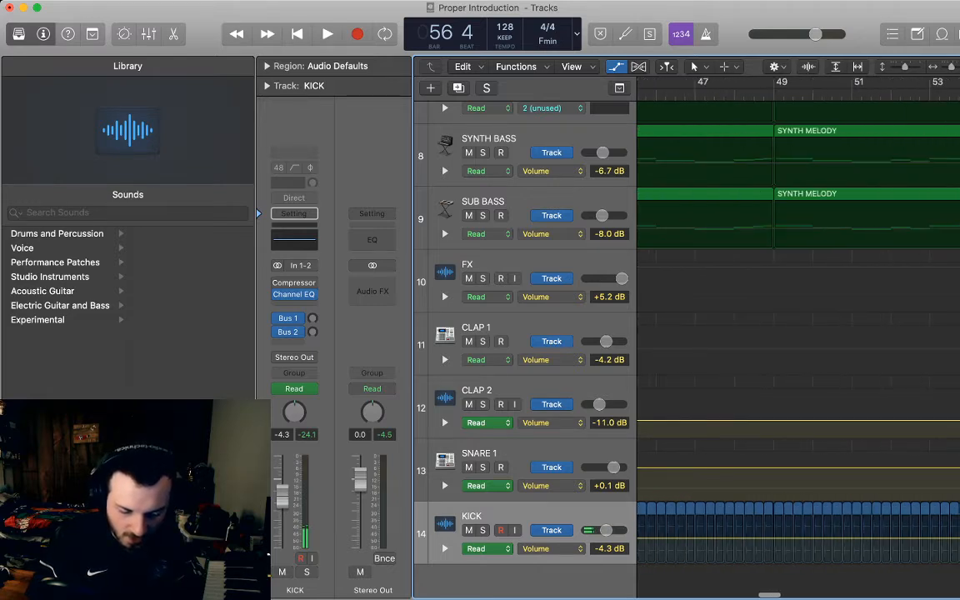
{"action": "scroll", "coordinate": [796, 334], "scroll_direction": "left", "scroll_amount": 5}
{"action": "left_click", "coordinate": [844, 93]}
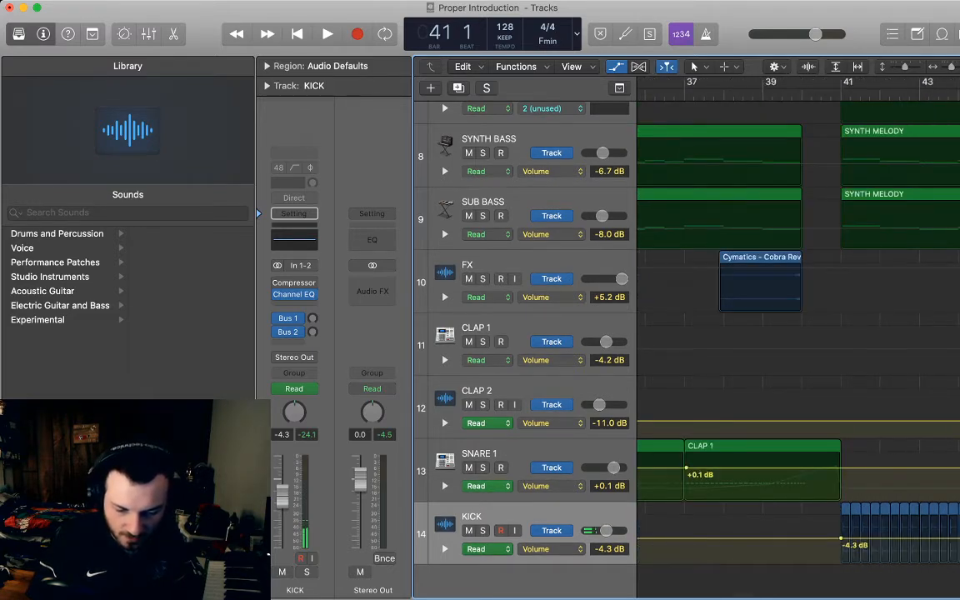
{"action": "key", "text": "space"}
{"action": "scroll", "coordinate": [844, 93], "scroll_direction": "down", "scroll_amount": 4}
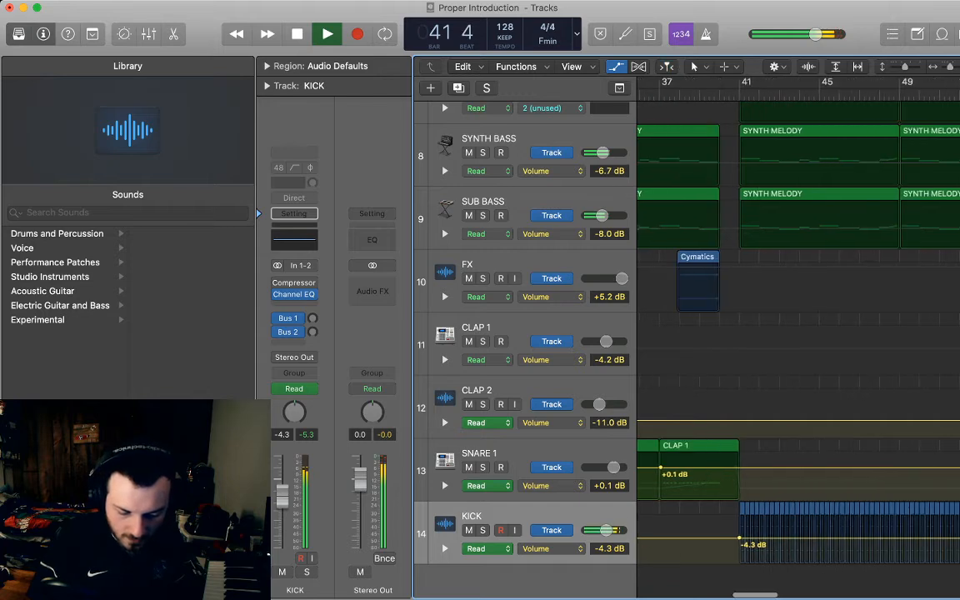
{"action": "left_click_drag", "start_coordinate": [734, 538], "coordinate": [737, 540]}
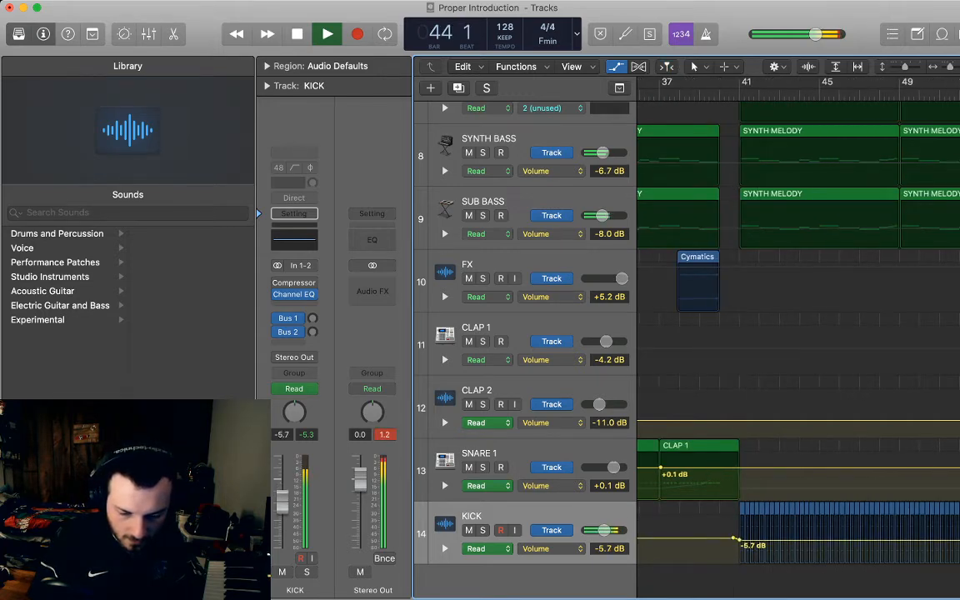
Hide the track automation and stop playback
{"action": "key", "text": "super+Left"}
{"action": "key", "text": "super+Left"}
{"action": "key", "text": "super+Left"}
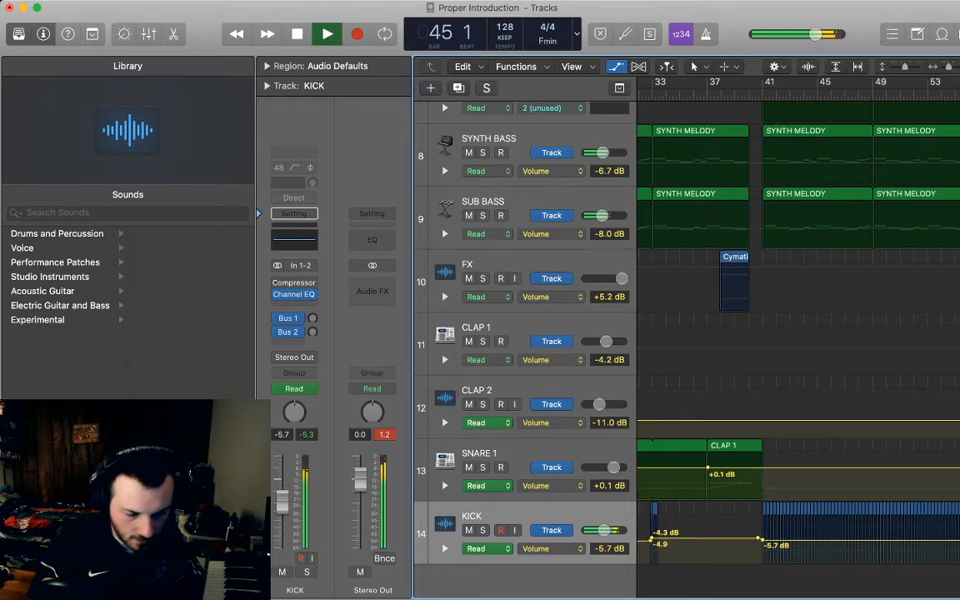
{"action": "key", "text": "a"}
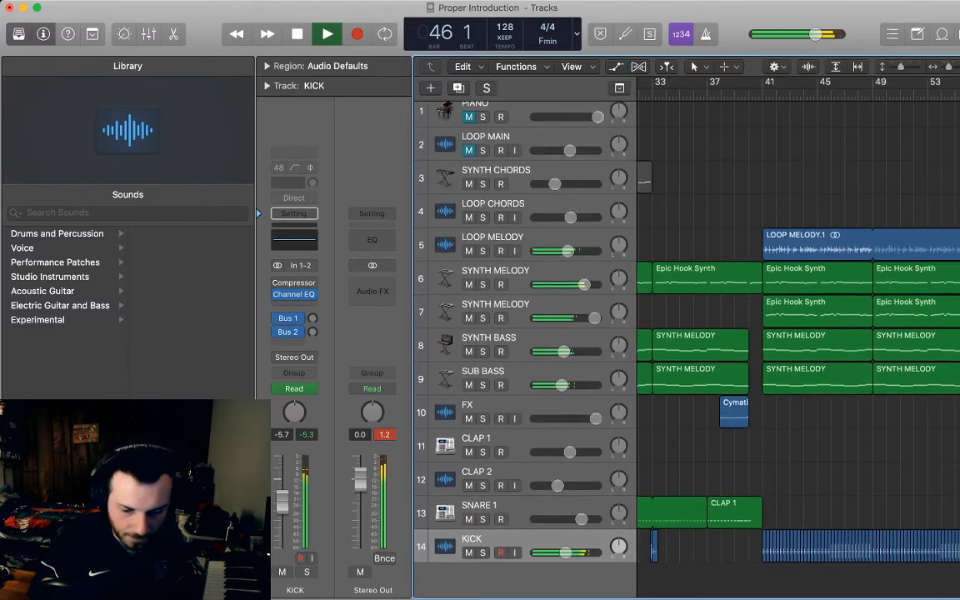
{"action": "key", "text": "space"}
Return the playhead to bar 41, duplicate the SNARE 1 track with its settings, and name the new track SNARE 2
{"action": "key", "text": "Up"}
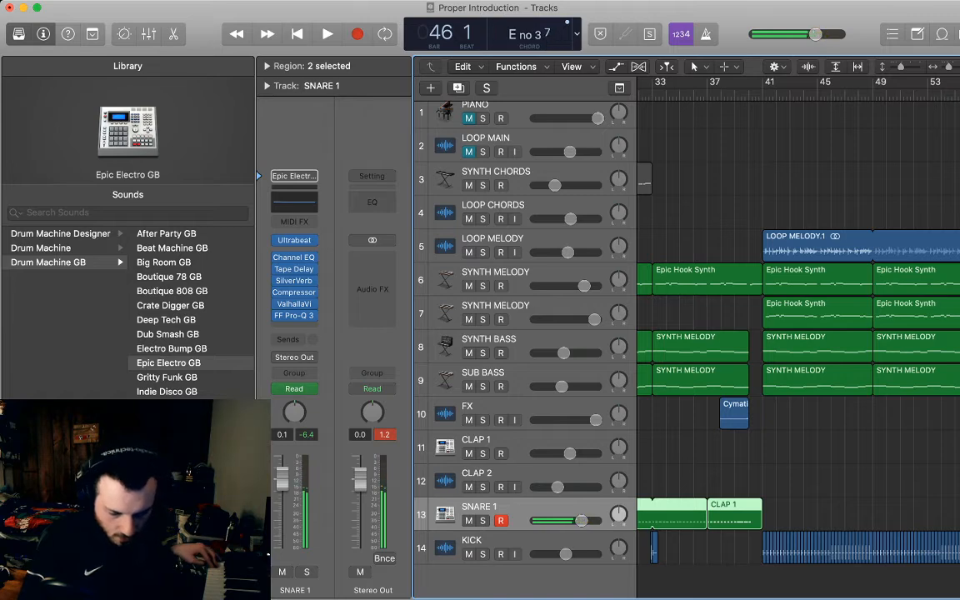
{"action": "key", "text": "shift+comma"}
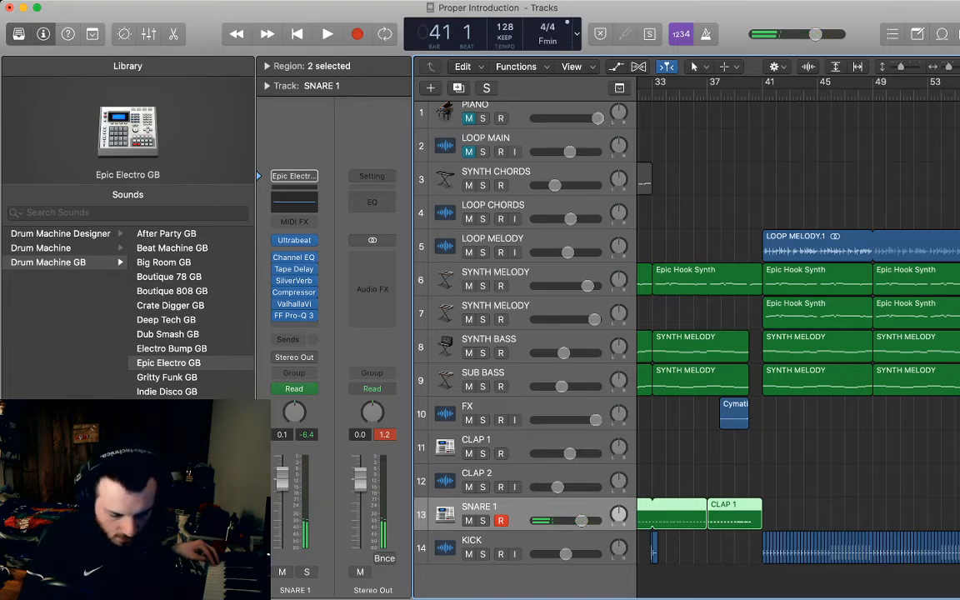
{"action": "key", "text": "super+d"}
{"action": "key", "text": "shift+n"}
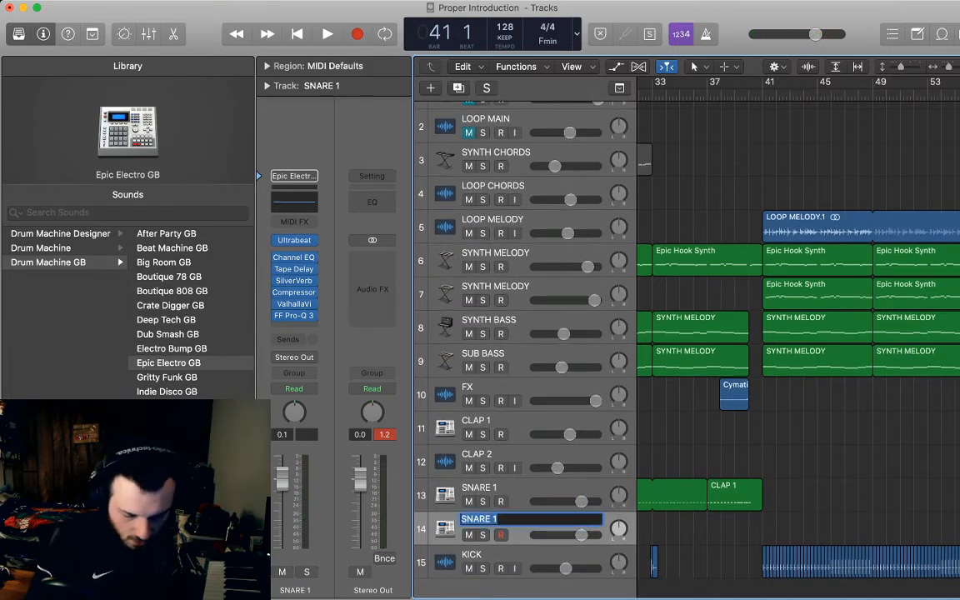
{"action": "key", "text": "Right"}
{"action": "key", "text": "BackSpace"}
{"action": "key", "text": "Return"}
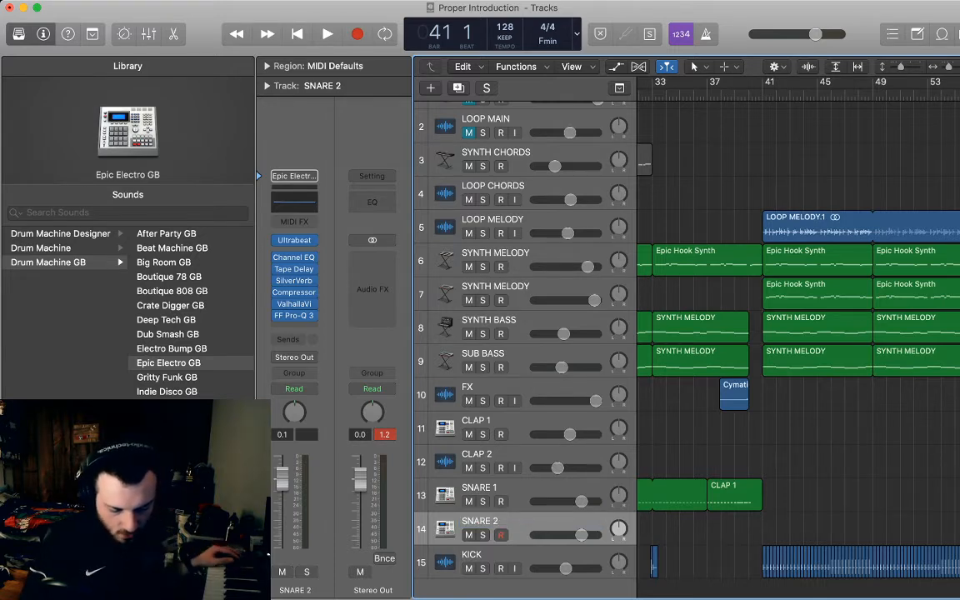
Lower the SNARE 2 fader to -4.4 dB and record a snare pattern on it from bar 41 to bar 45
{"action": "left_click_drag", "start_coordinate": [283, 478], "coordinate": [282, 497]}
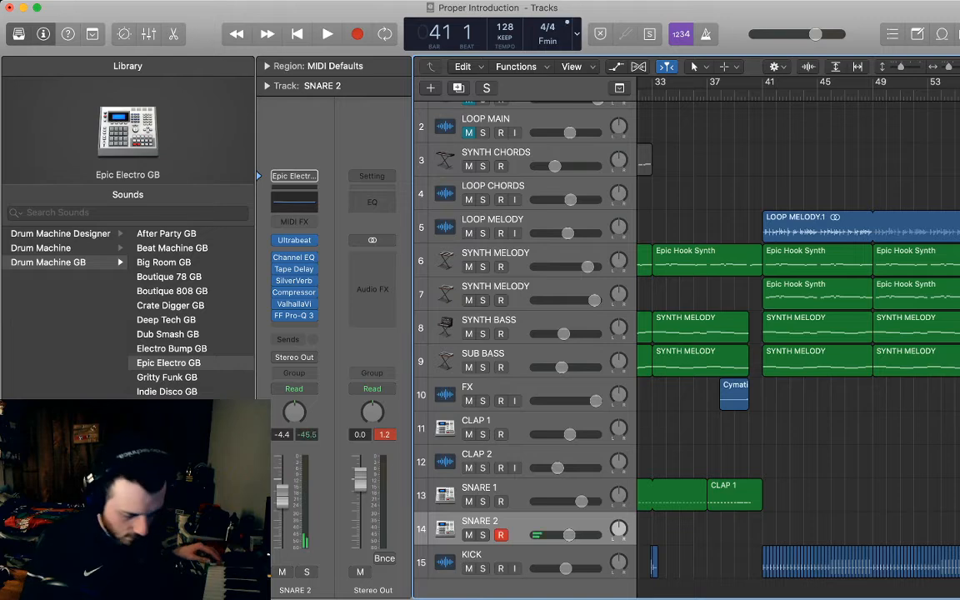
{"action": "key", "text": "r"}
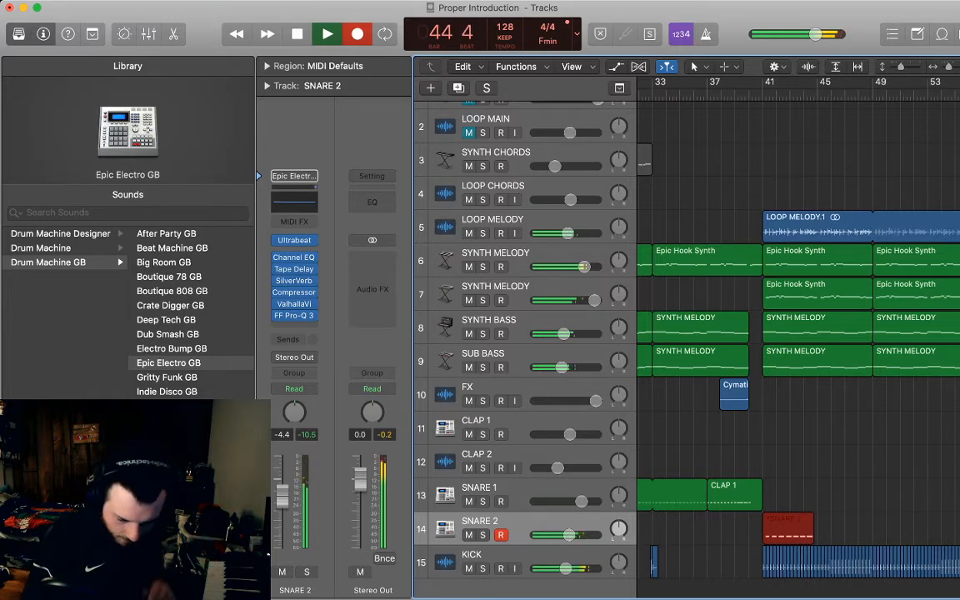
{"action": "key", "text": "space"}
Open the recorded SNARE 2 region in the Piano Roll, select all its notes, and close the editor
{"action": "double_click", "coordinate": [791, 528]}
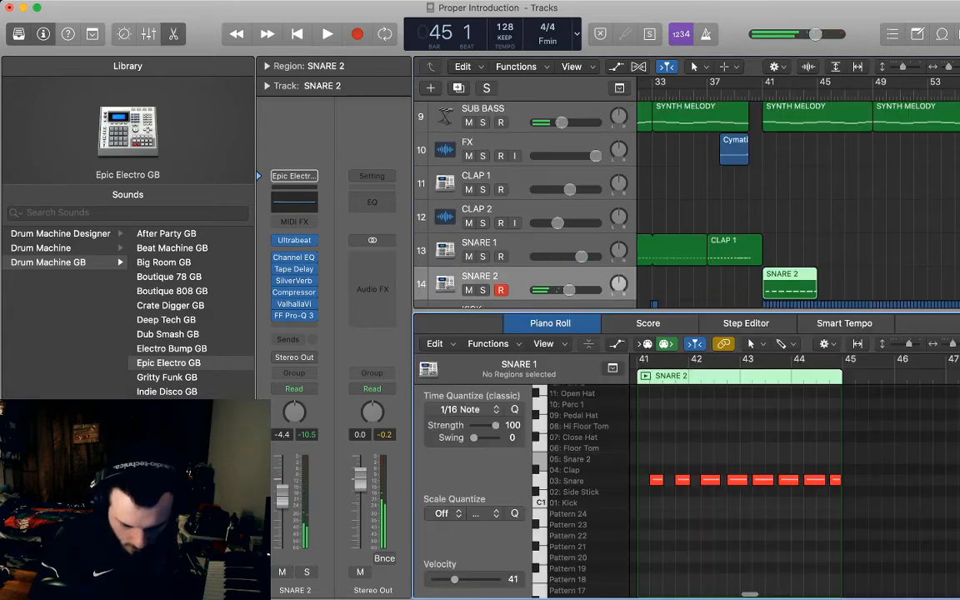
{"action": "key", "text": "super+a"}
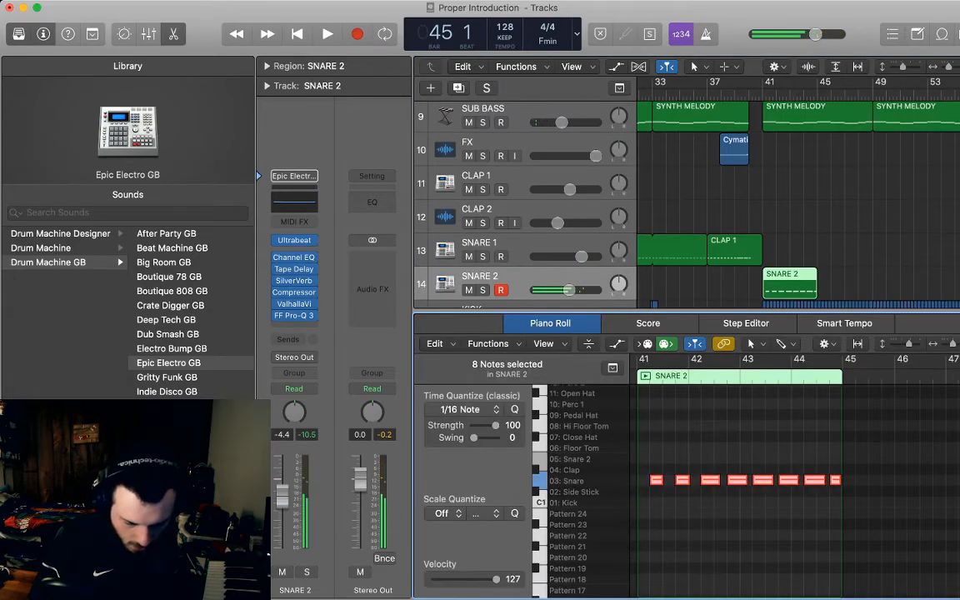
{"action": "key", "text": "p"}
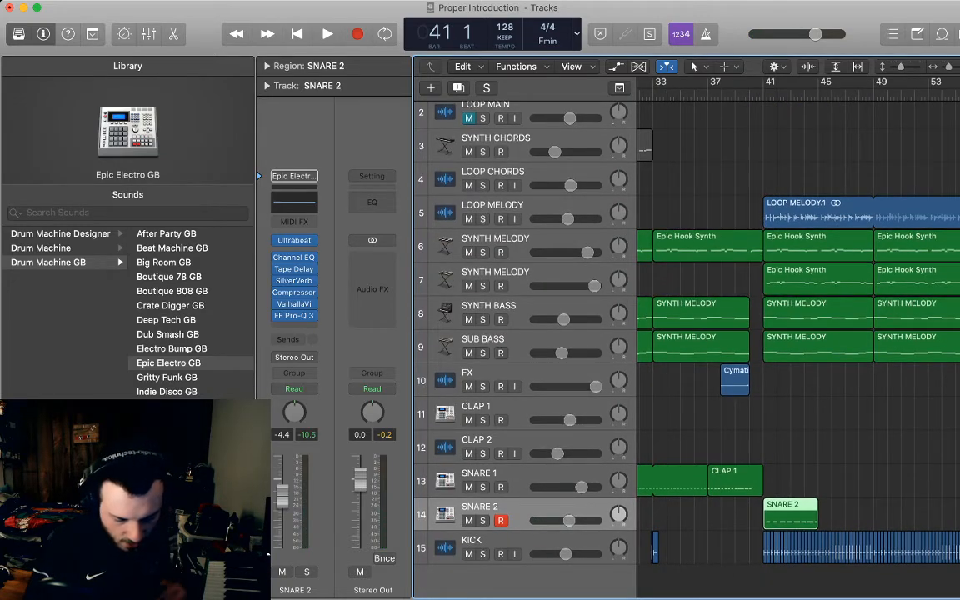
Record a snare pattern on the SNARE 1 track from bar 41 to bar 45
{"action": "key", "text": "Up"}
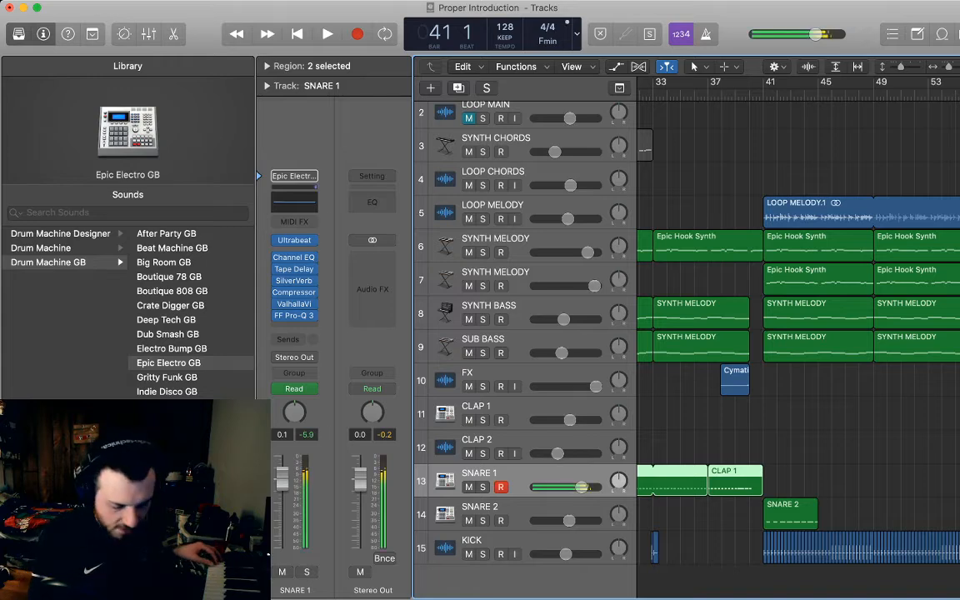
{"action": "key", "text": "space"}
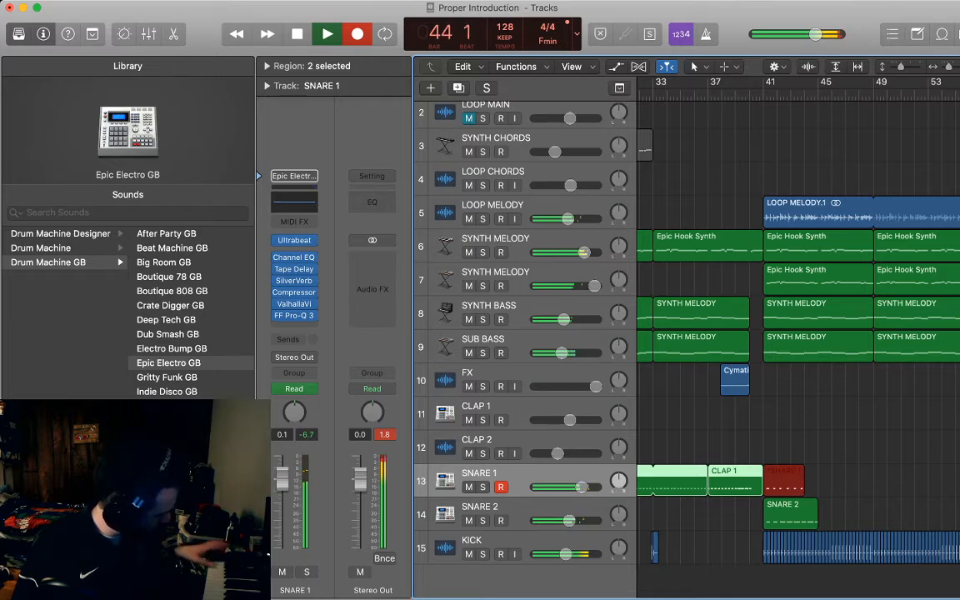
{"action": "key", "text": "space"}
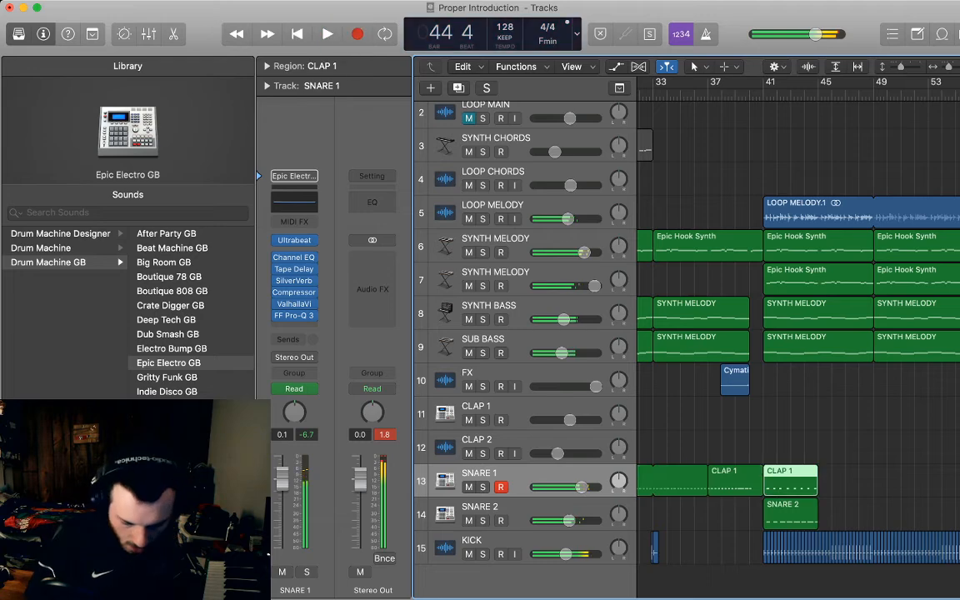
Open the newly recorded SNARE 1 region in the Piano Roll, select all its notes, and close the editor
{"action": "key", "text": "p"}
{"action": "left_click_drag", "start_coordinate": [857, 487], "coordinate": [638, 475]}
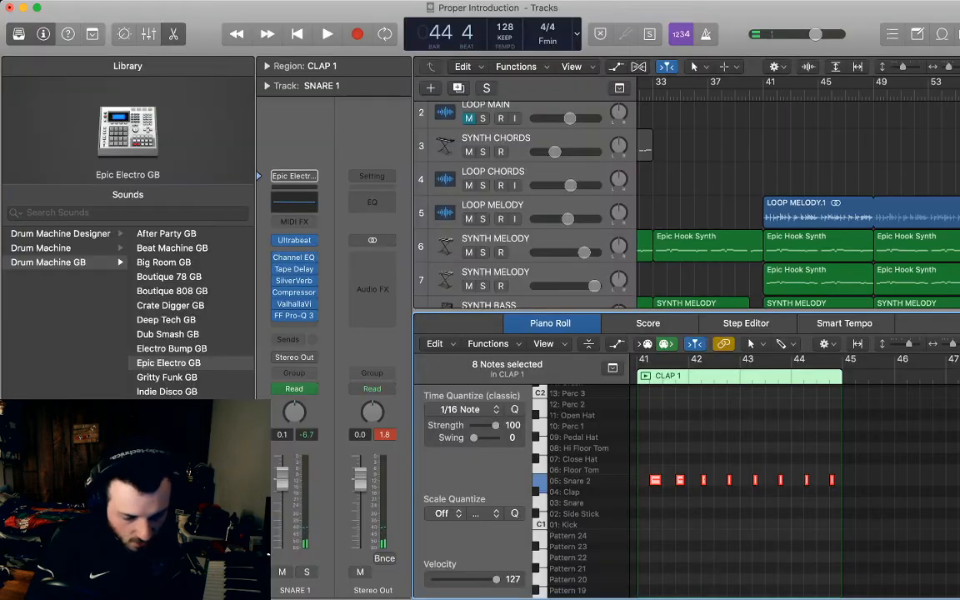
{"action": "key", "text": "p"}
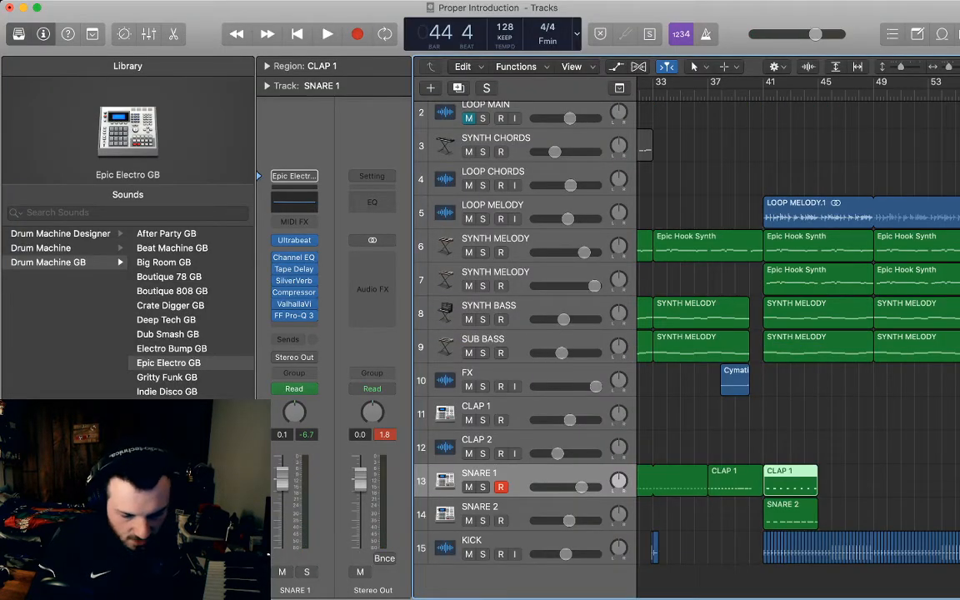
Return the playhead to bar 41 and loop the new SNARE 1 and SNARE 2 regions out to bar 57
{"action": "key", "text": "space"}
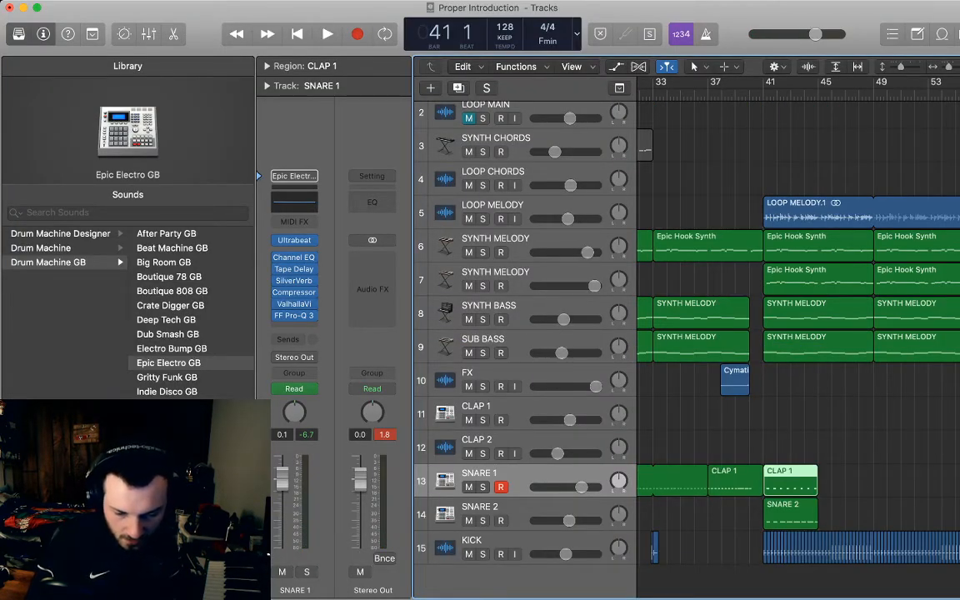
{"action": "key", "text": "super+Left"}
{"action": "key", "text": "super+Left"}
{"action": "key", "text": "super+Left"}
{"action": "key", "text": "super+Left"}
{"action": "left_click_drag", "start_coordinate": [790, 488], "coordinate": [846, 472]}
{"action": "left_click", "coordinate": [872, 492]}
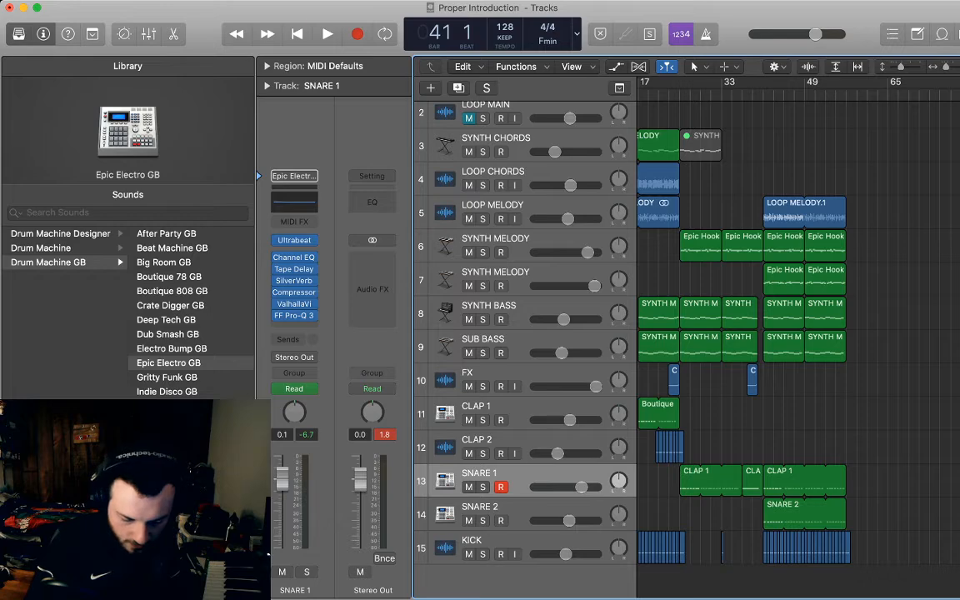
Show the track automation and lower the SNARE 1 volume to -2.8 dB from bar 41 onward
{"action": "key", "text": "space"}
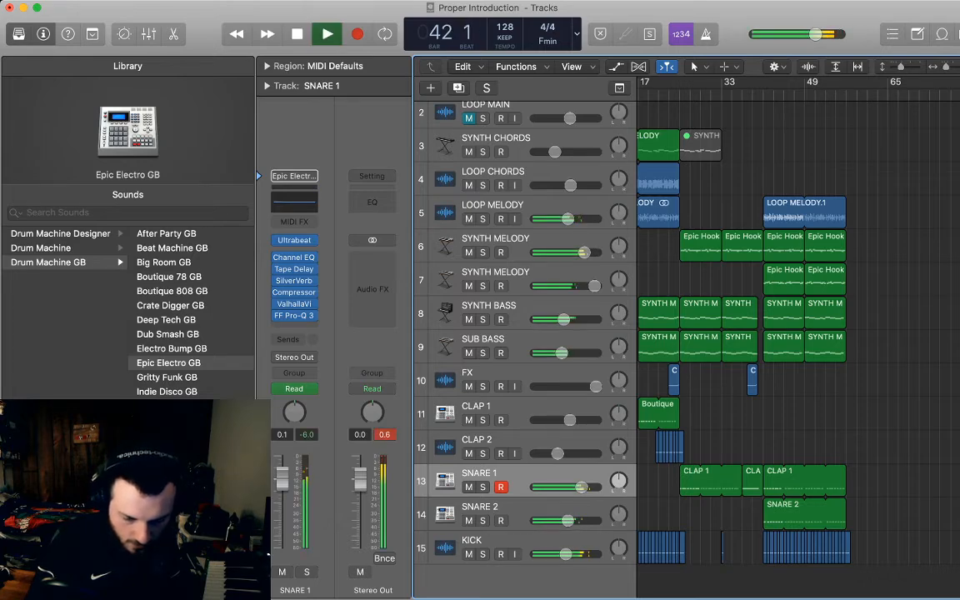
{"action": "key", "text": "a"}
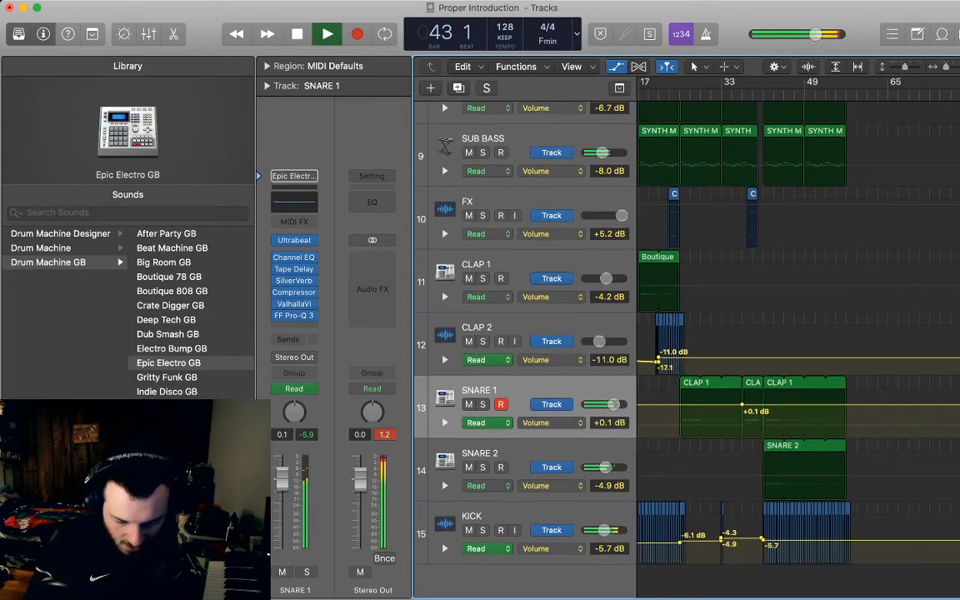
{"action": "key", "text": "space"}
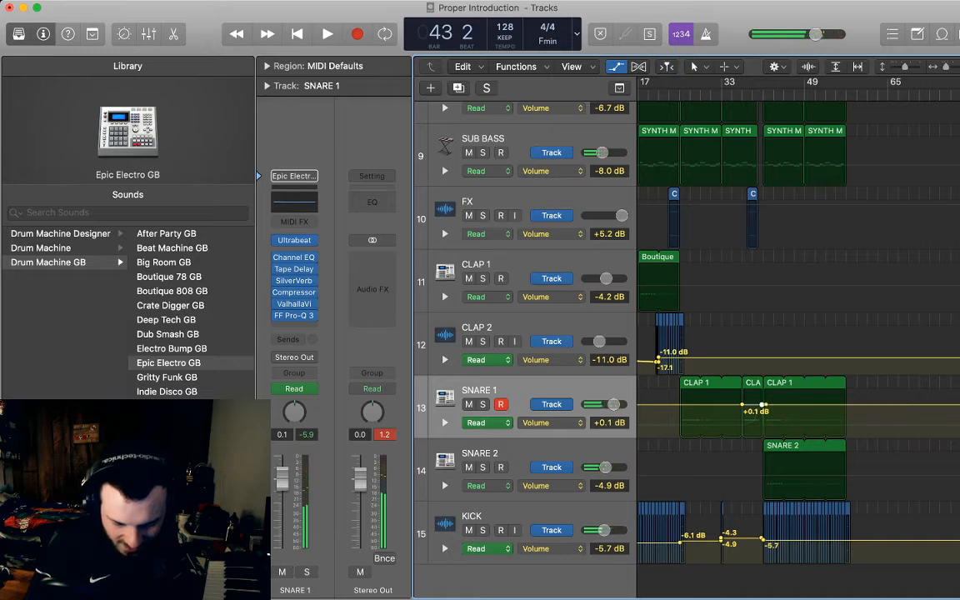
{"action": "left_click_drag", "start_coordinate": [765, 405], "coordinate": [765, 410]}
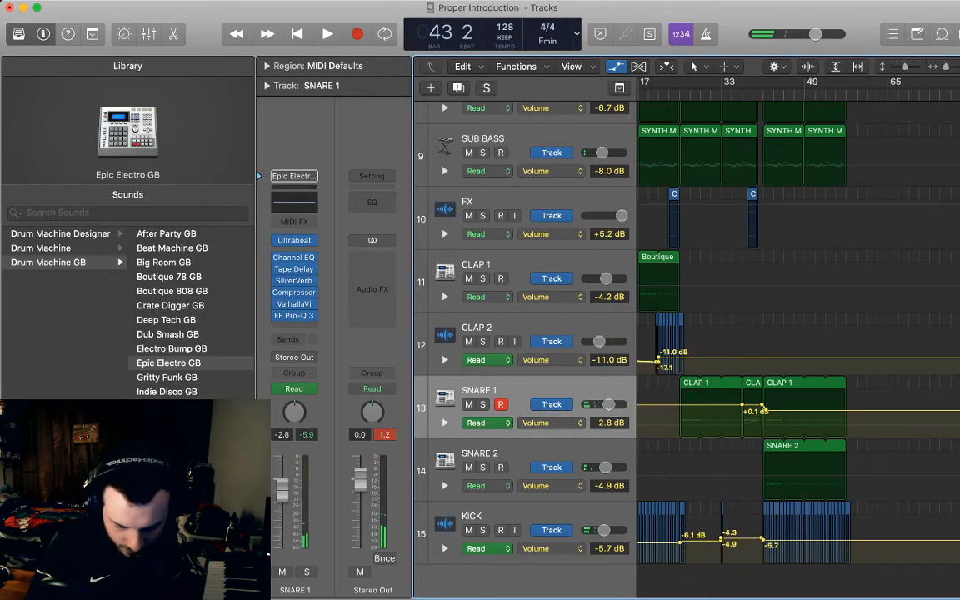
Set the SNARE 2 volume to -8.9 dB and hide the track automation while playing the drop
{"action": "key", "text": "space"}
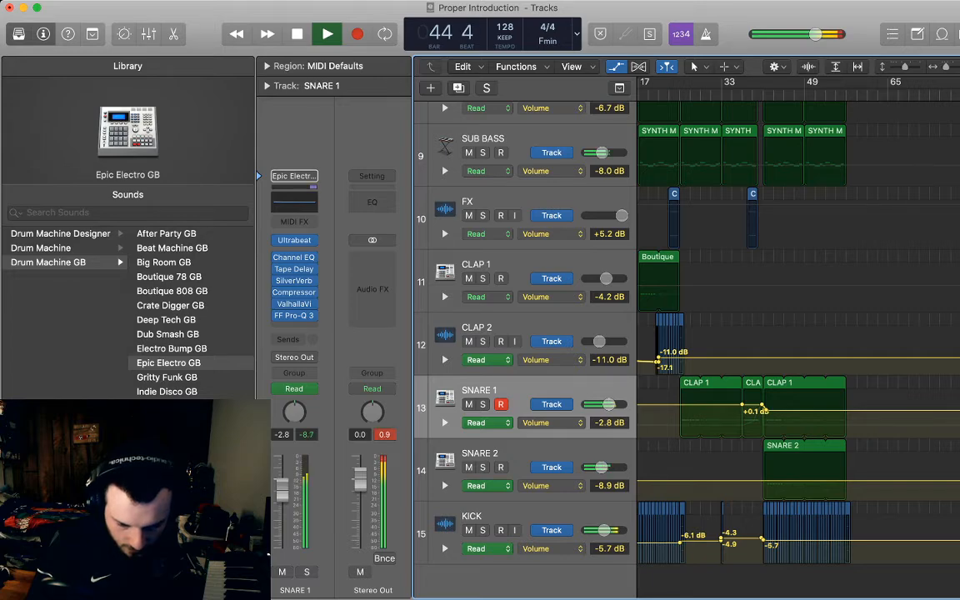
{"action": "key", "text": "a"}
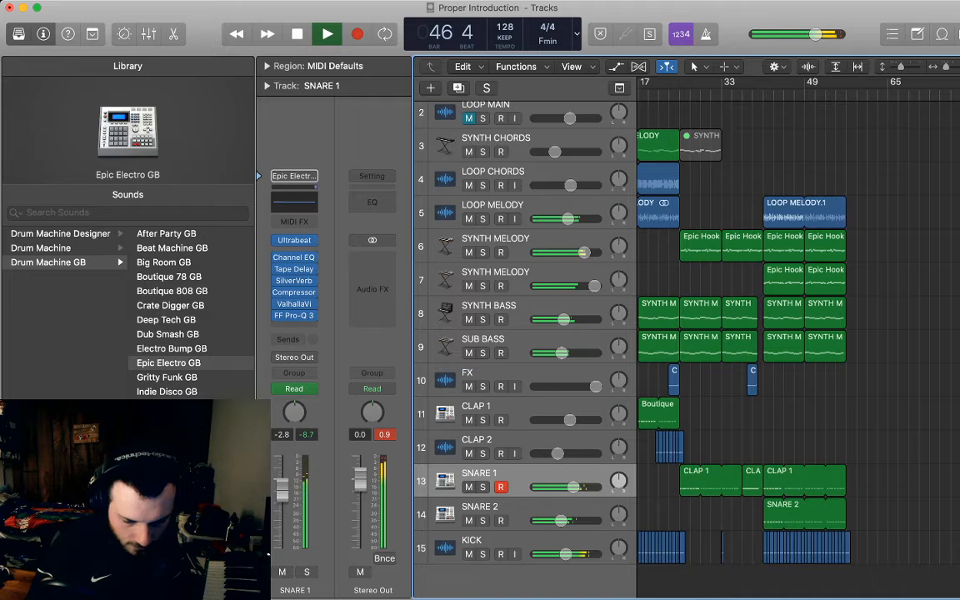
{"action": "key", "text": "super+Left"}
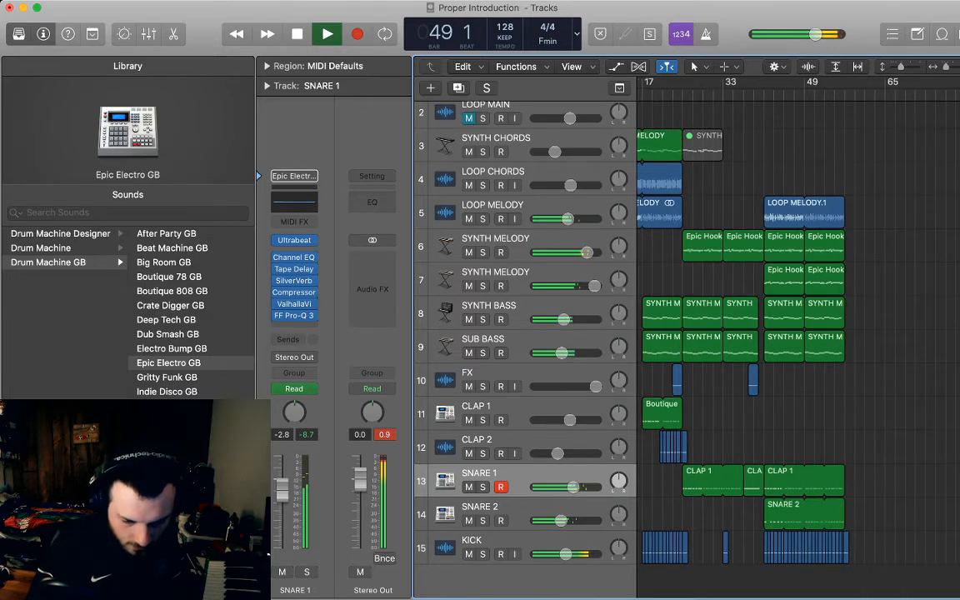
{"action": "key", "text": "super+Right"}
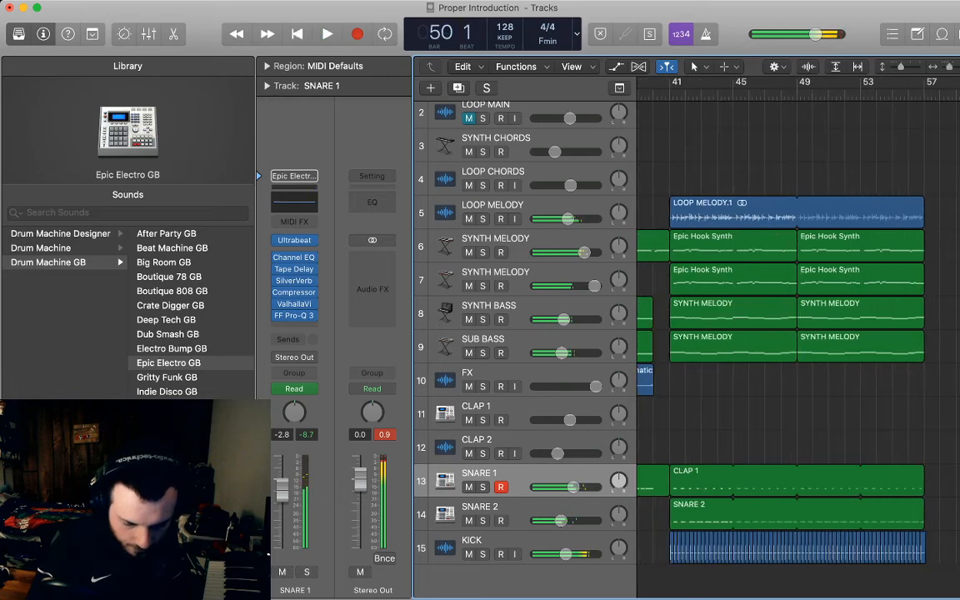
Stop playback and split the looped SNARE 1 and SNARE 2 regions at bars 49, 45 and 53
{"action": "key", "text": "space"}
{"action": "left_click_drag", "start_coordinate": [692, 405], "coordinate": [694, 510]}
{"action": "key", "text": "super+t"}
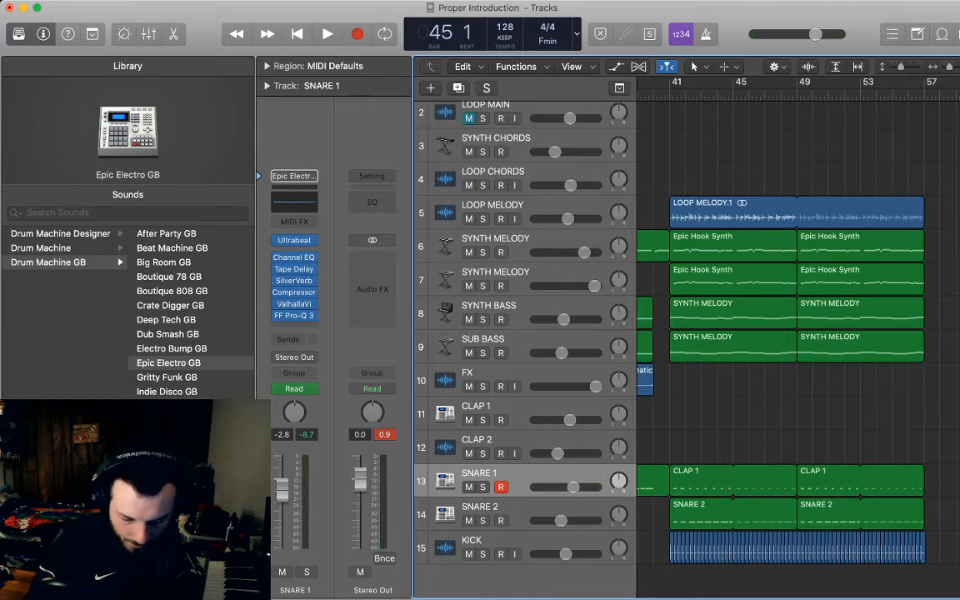
{"action": "left_click_drag", "start_coordinate": [705, 442], "coordinate": [705, 510]}
{"action": "key", "text": "super+t"}
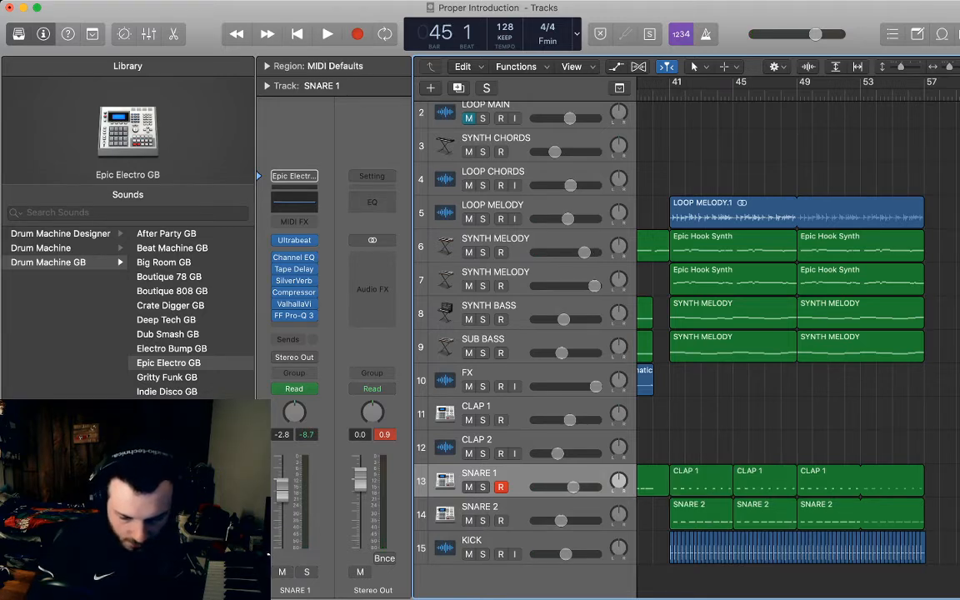
{"action": "left_click_drag", "start_coordinate": [828, 446], "coordinate": [830, 511]}
{"action": "key", "text": "super+t"}
Join the split pieces on both snare tracks into eight-bar regions covering bars 41 to 49 and 49 to 57
{"action": "left_click_drag", "start_coordinate": [705, 444], "coordinate": [744, 476]}
{"action": "key", "text": "super+j"}
{"action": "left_click_drag", "start_coordinate": [819, 439], "coordinate": [872, 478]}
{"action": "key", "text": "super+j"}
{"action": "left_click_drag", "start_coordinate": [943, 509], "coordinate": [851, 512]}
{"action": "key", "text": "super+j"}
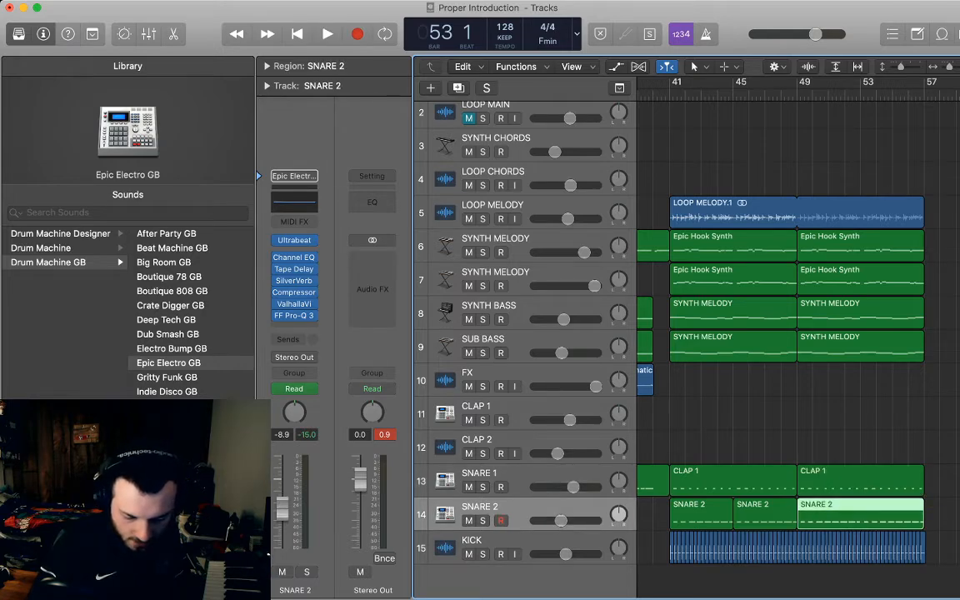
{"action": "left_click_drag", "start_coordinate": [658, 490], "coordinate": [767, 506]}
{"action": "key", "text": "super+j"}
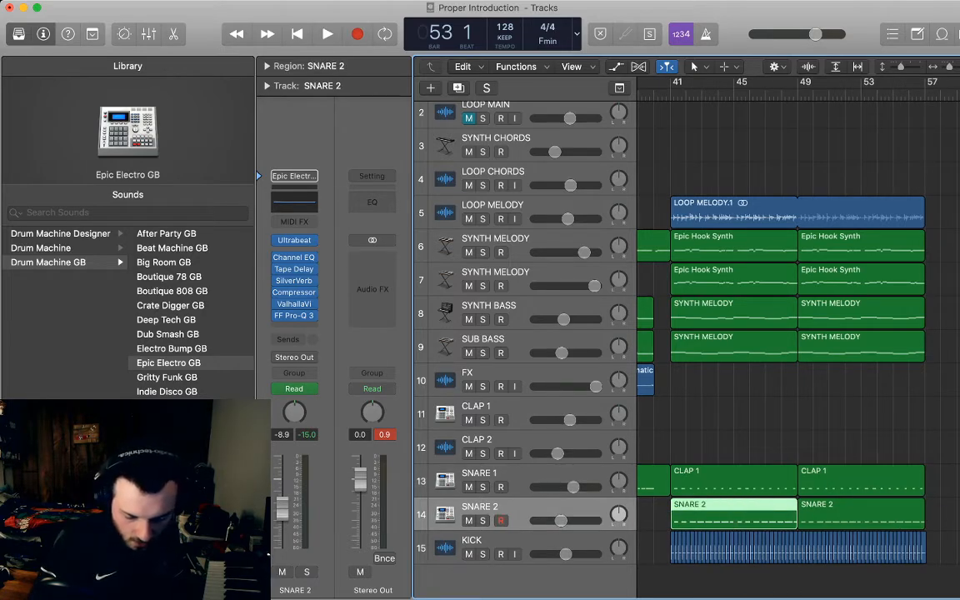
Open the first eight-bar SNARE 1 region in the Piano Roll and add a Snare 2 note at the end of bar 48, then audition it
{"action": "double_click", "coordinate": [734, 481]}
{"action": "scroll", "coordinate": [750, 484], "scroll_direction": "right", "scroll_amount": 5}
{"action": "scroll", "coordinate": [751, 484], "scroll_direction": "left", "scroll_amount": 2}
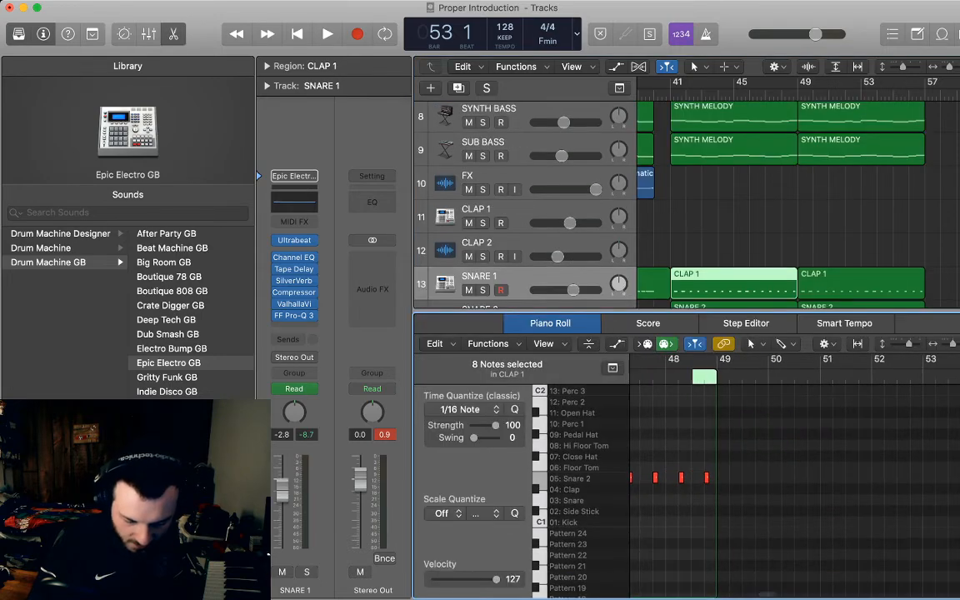
{"action": "left_click", "coordinate": [750, 483]}
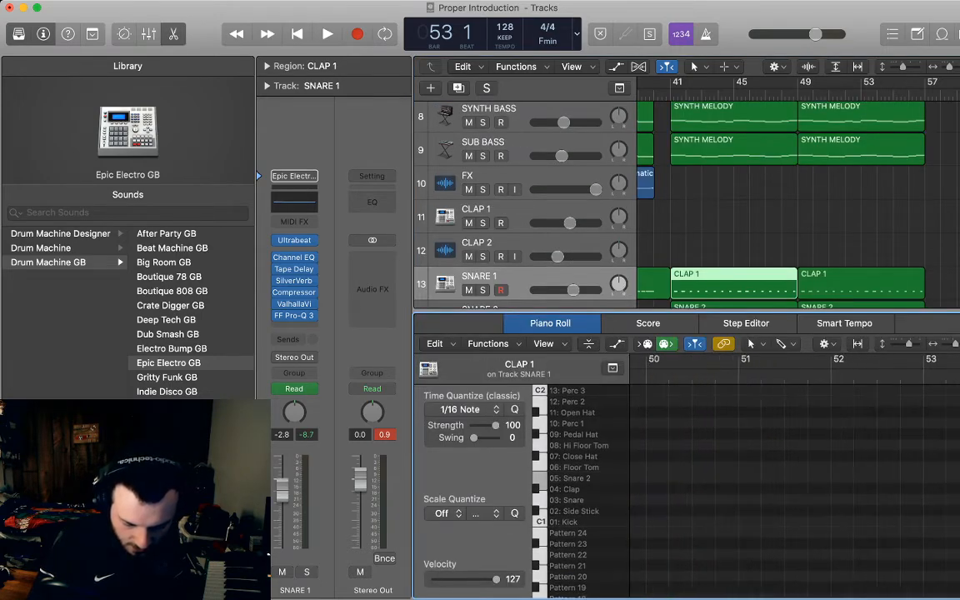
{"action": "key", "text": "super+Right"}
{"action": "key", "text": "space"}
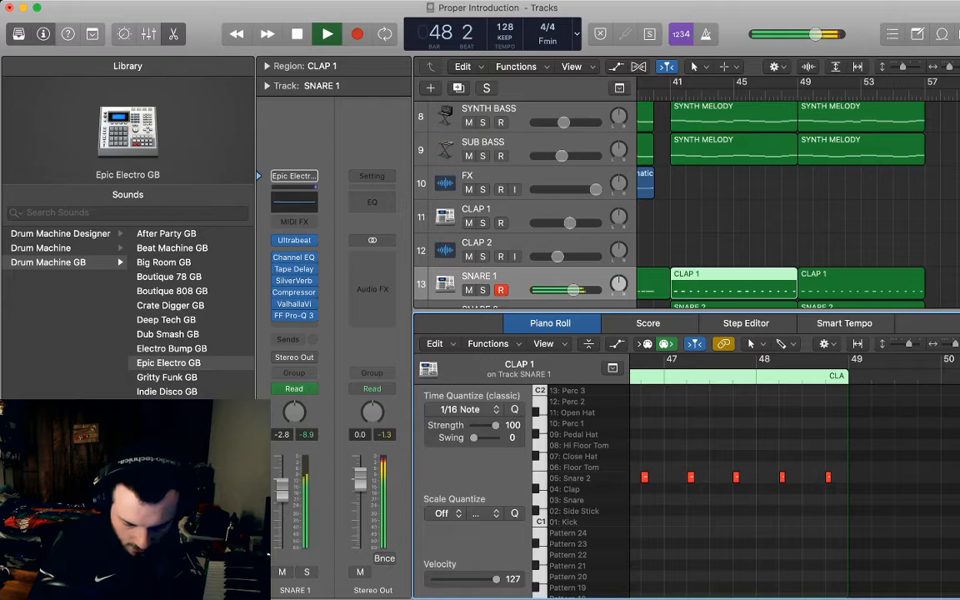
{"action": "key", "text": "space"}
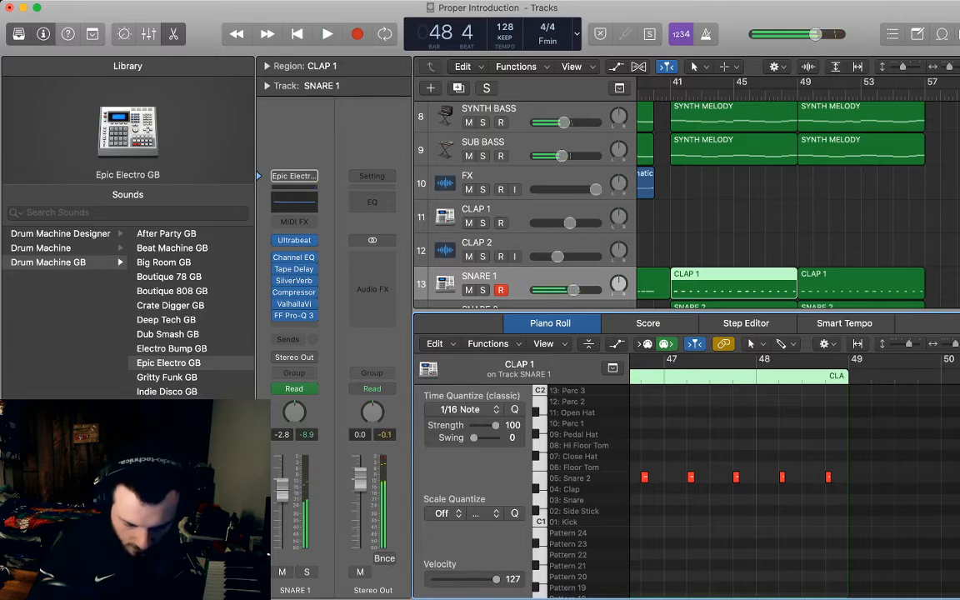
{"action": "left_click", "coordinate": [827, 477]}
{"action": "mouse_move", "coordinate": [828, 478]}
{"action": "left_mouse_down"}
{"action": "mouse_move", "coordinate": [839, 489]}
{"action": "mouse_move", "coordinate": [840, 477]}
{"action": "left_mouse_up"}
{"action": "key", "text": "space"}
{"action": "key", "text": "space"}
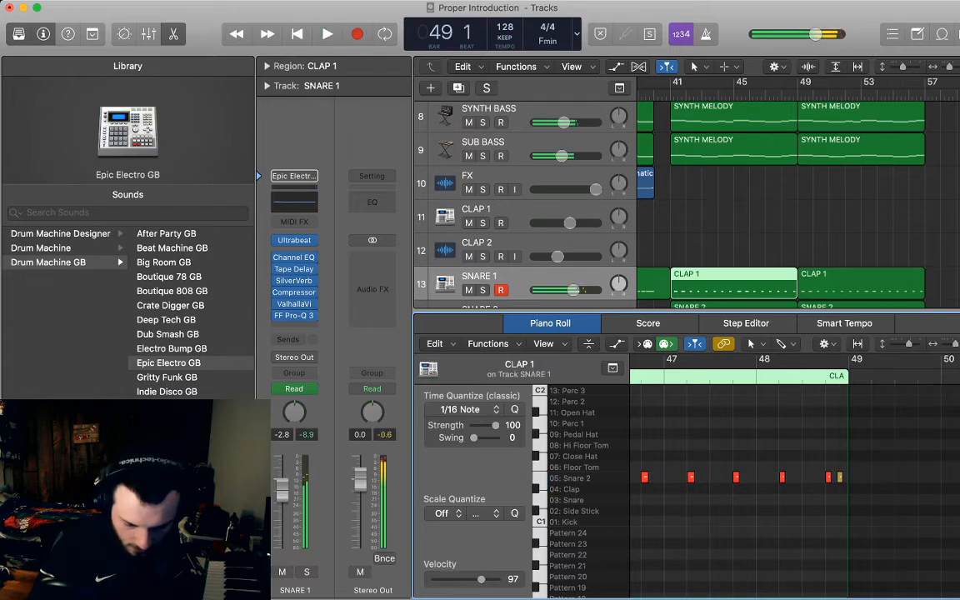
Bring up the first eight-bar SNARE 2 region in the Piano Roll and shorten its last two Snare notes in bar 48
{"action": "scroll", "coordinate": [734, 253], "scroll_direction": "down", "scroll_amount": 3}
{"action": "left_click", "coordinate": [734, 252]}
{"action": "scroll", "coordinate": [792, 492], "scroll_direction": "right", "scroll_amount": 9}
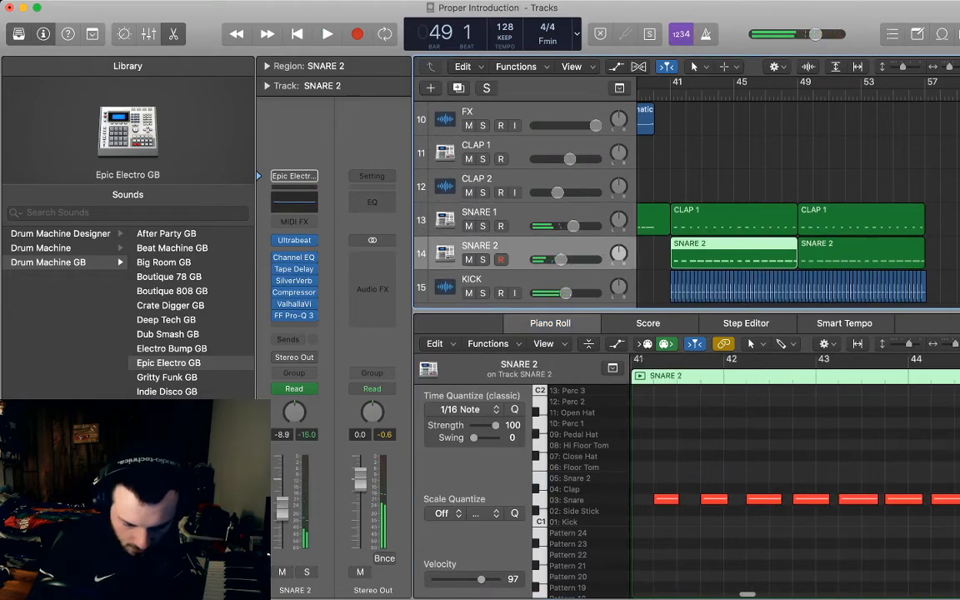
{"action": "scroll", "coordinate": [792, 492], "scroll_direction": "left", "scroll_amount": 3}
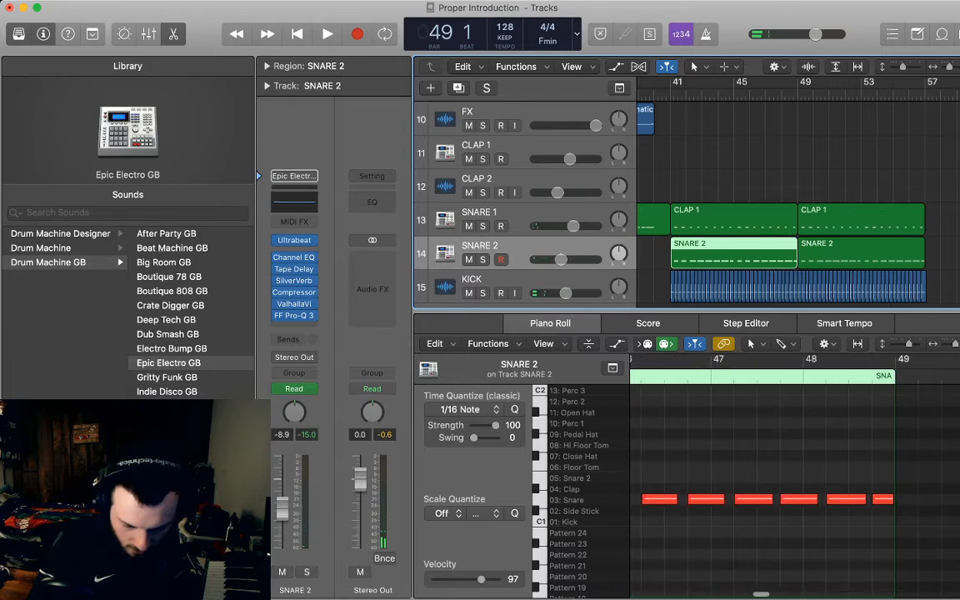
{"action": "key", "text": "Left"}
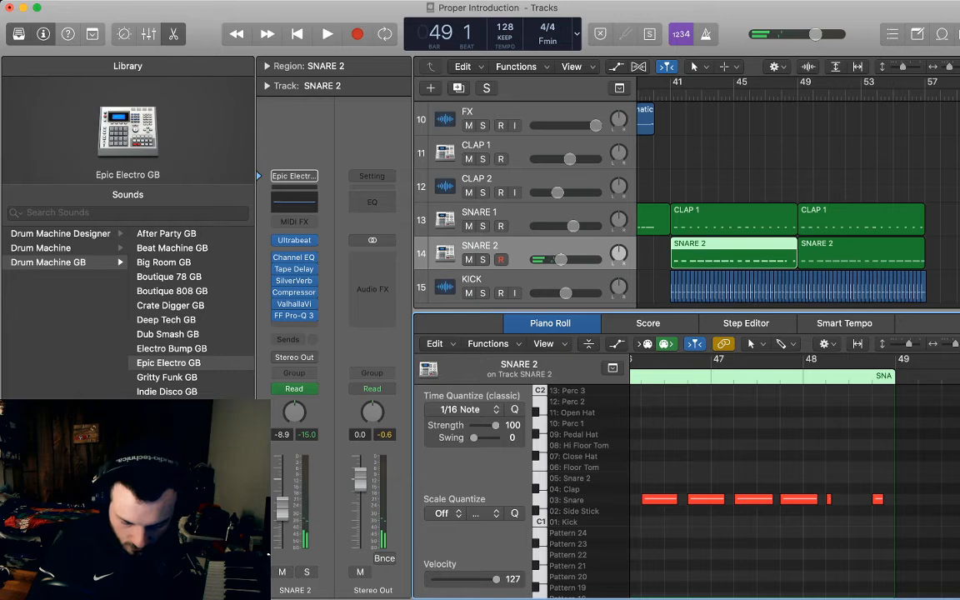
Fill the second half of bar 48 in SNARE 2 with short eighth-note-spaced Snare hits and play the fill
{"action": "left_click", "coordinate": [852, 499]}
{"action": "left_click", "coordinate": [852, 499], "text": "super"}
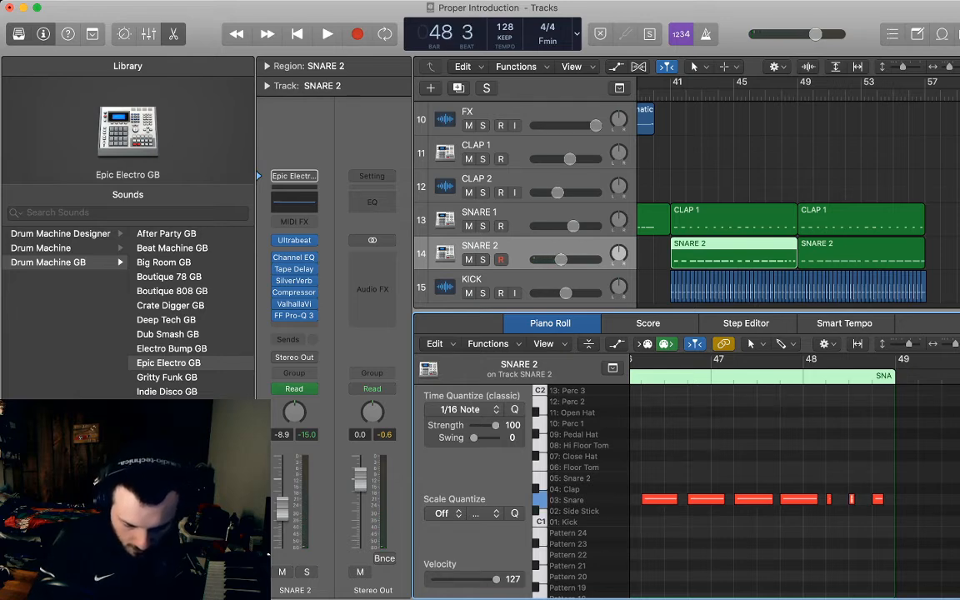
{"action": "left_click", "coordinate": [863, 499], "text": "super"}
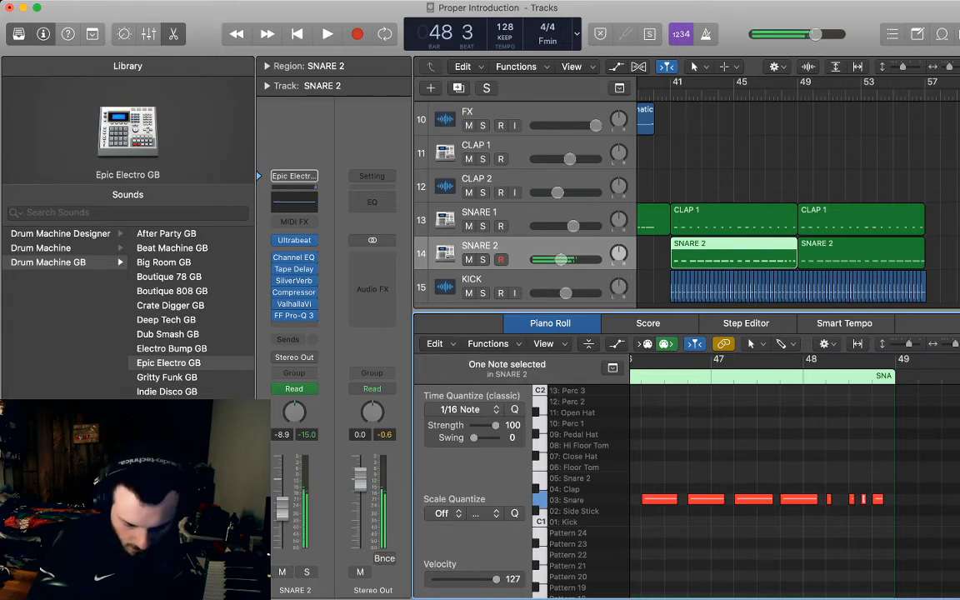
{"action": "scroll", "coordinate": [864, 499], "scroll_direction": "right", "scroll_amount": 3}
{"action": "left_click_drag", "start_coordinate": [840, 499], "coordinate": [833, 499]}
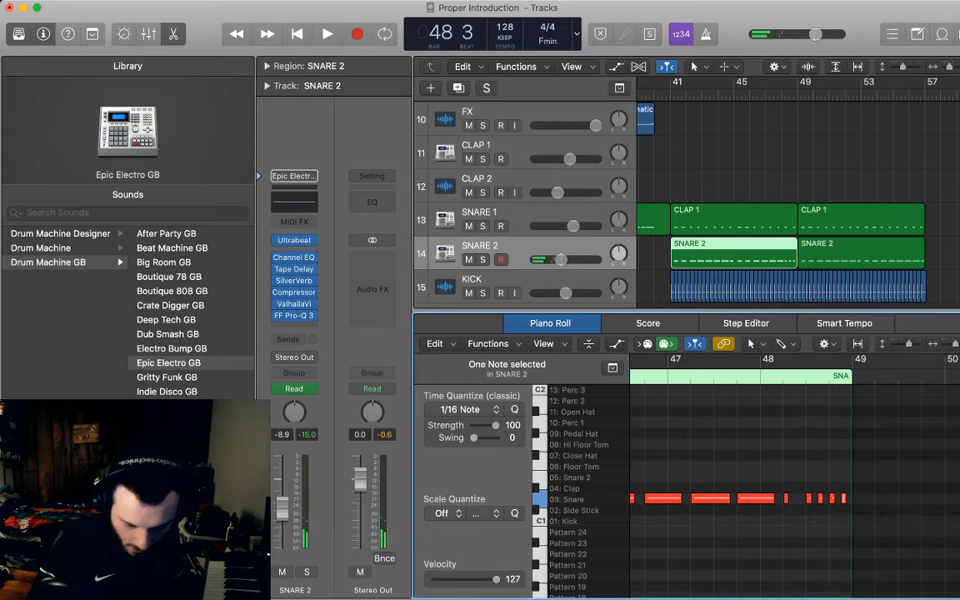
{"action": "key", "text": "space"}
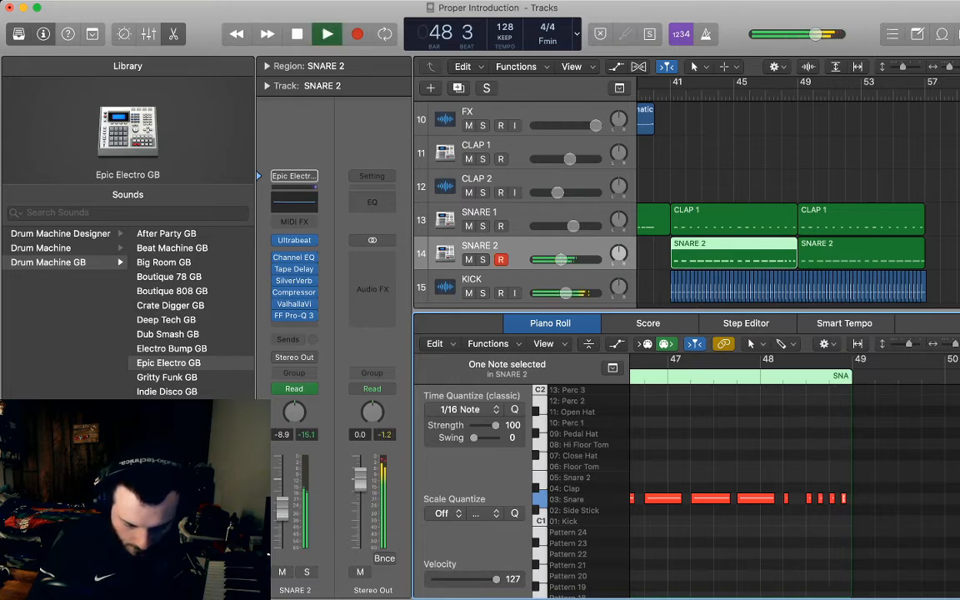
{"action": "key", "text": "space"}
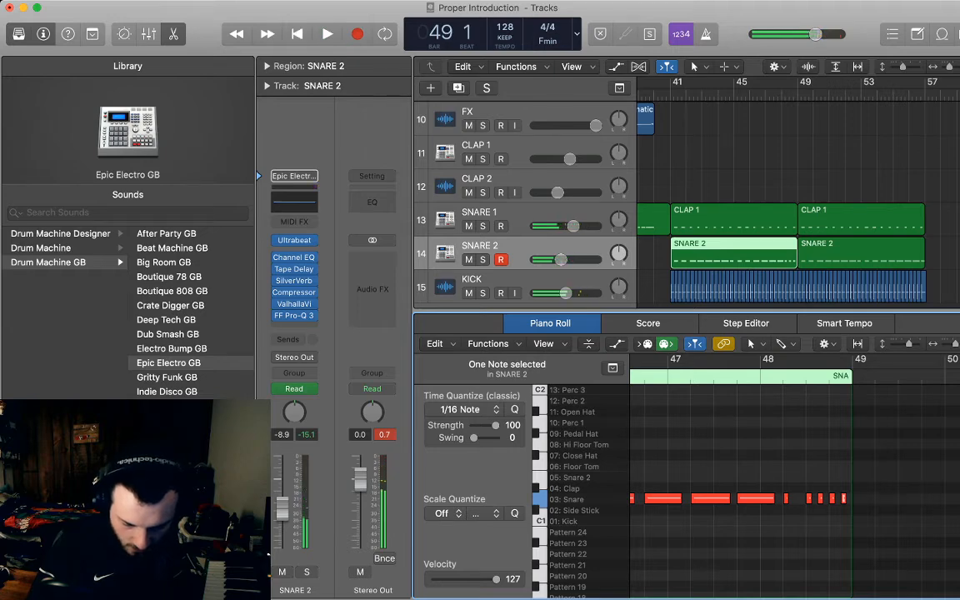
Move two of the Snare hits in bar 48 later, forming three consecutive sixteenths ending on beat 4, and play the fill
{"action": "key", "text": "super+Right"}
{"action": "key", "text": "super+Right"}
{"action": "key", "text": "super+Right"}
{"action": "left_click_drag", "start_coordinate": [781, 498], "coordinate": [805, 498]}
{"action": "key", "text": "space"}
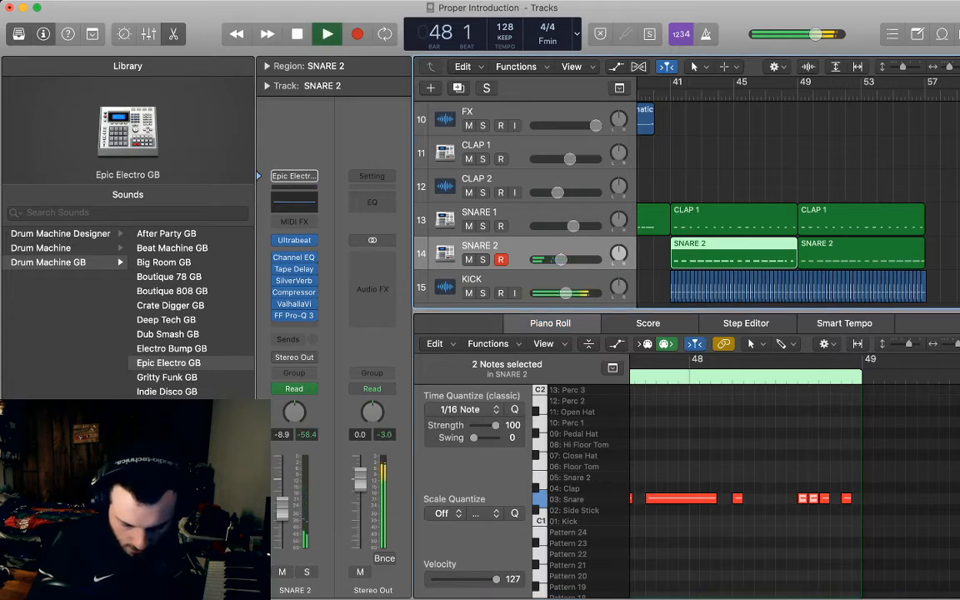
{"action": "key", "text": "space"}
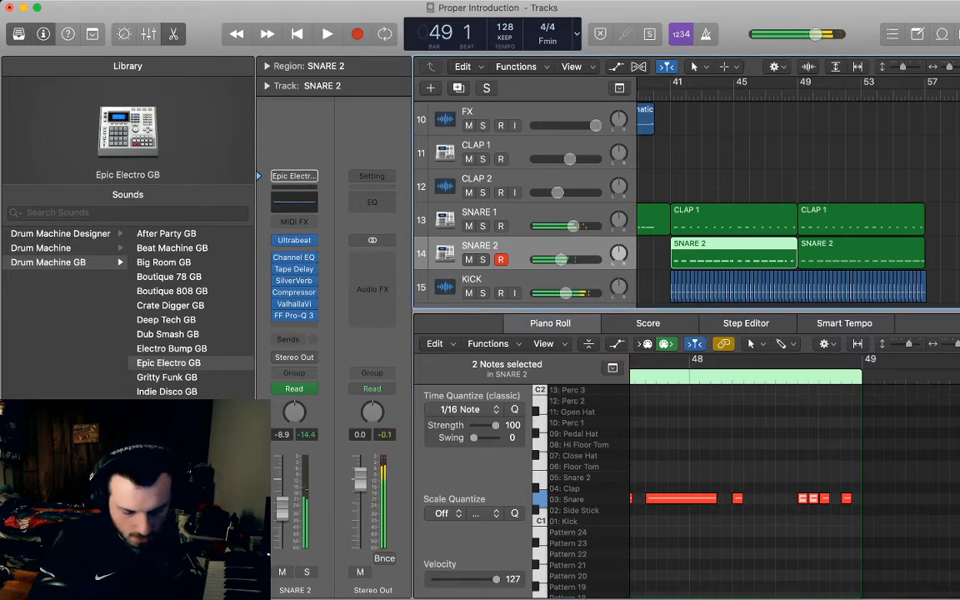
Raise the volume automation from bar 41 onward to -1.3 dB on SNARE 1 and -5.9 dB on SNARE 2
{"action": "key", "text": "a"}
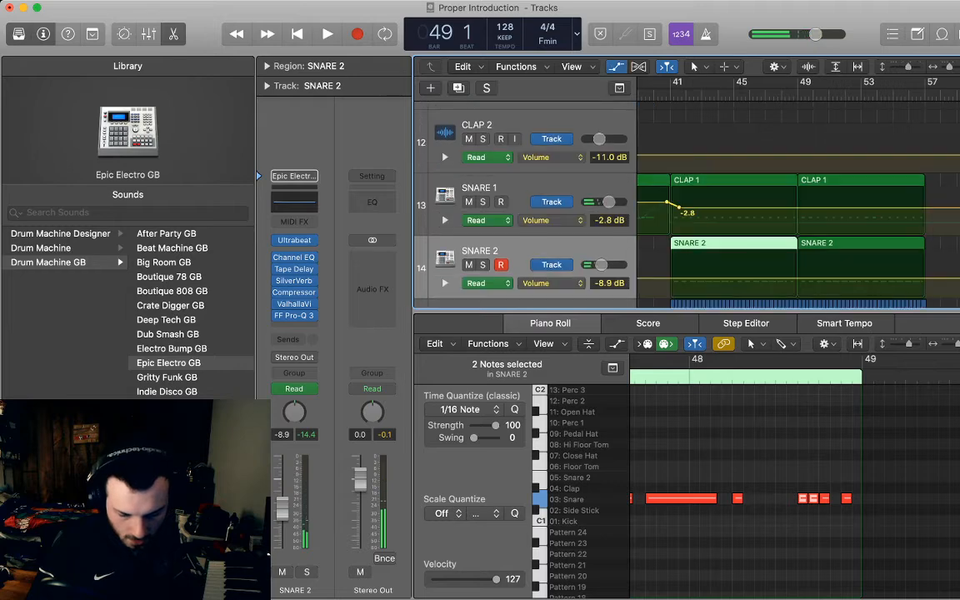
{"action": "scroll", "coordinate": [799, 217], "scroll_direction": "right", "scroll_amount": 1}
{"action": "left_click_drag", "start_coordinate": [667, 208], "coordinate": [667, 204]}
{"action": "left_click_drag", "start_coordinate": [674, 279], "coordinate": [674, 274]}
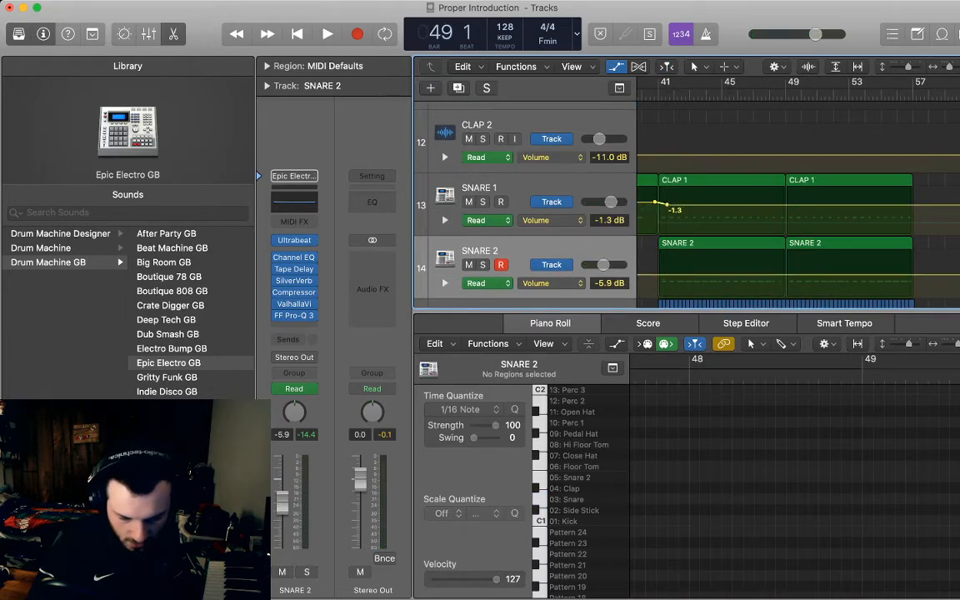
Hide the automation and the Piano Roll and listen to the drop with the louder snares through the start of bar 49
{"action": "key", "text": "space"}
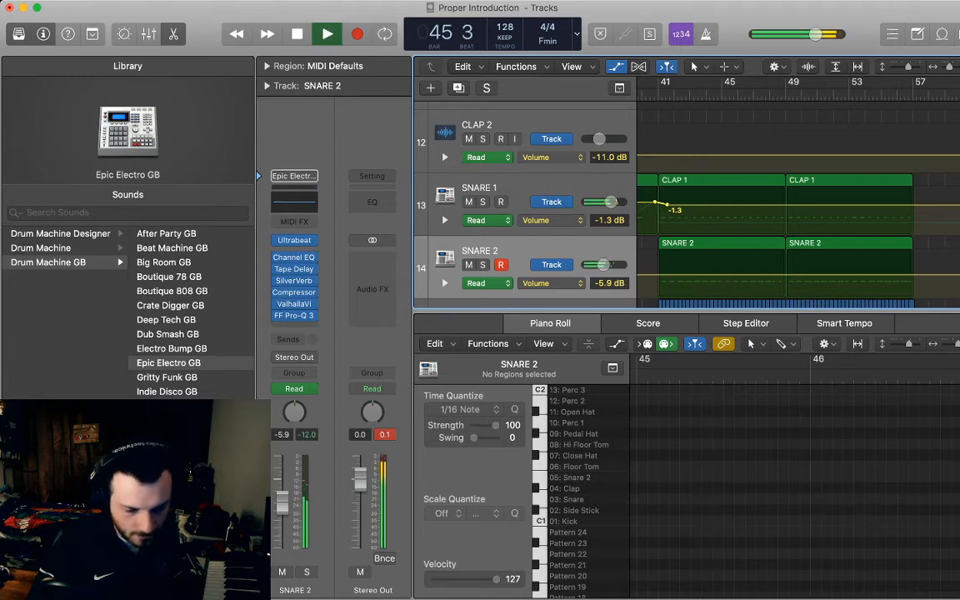
{"action": "key", "text": "a"}
{"action": "key", "text": "e"}
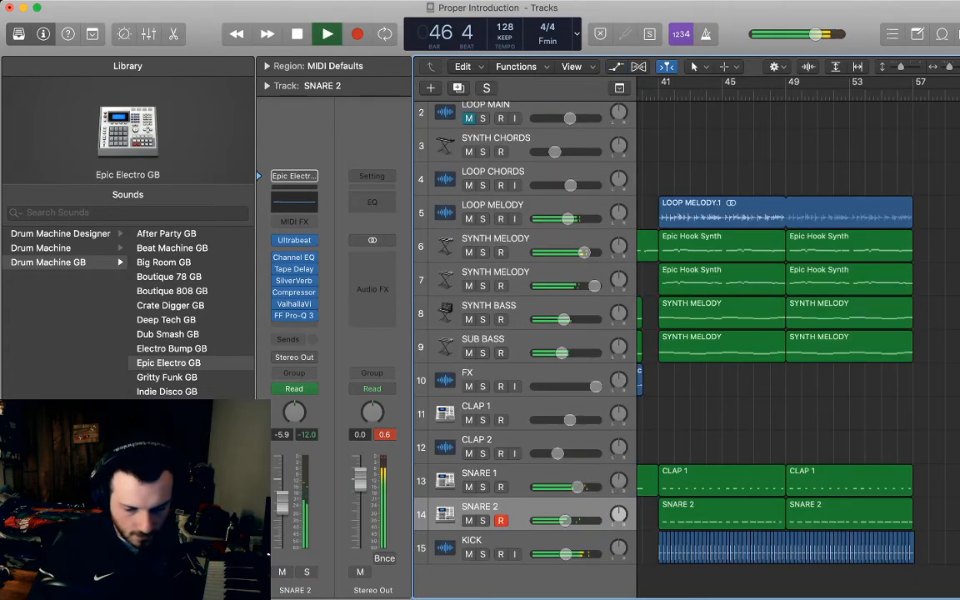
{"action": "key", "text": "super+Left"}
{"action": "key", "text": "super+Left"}
{"action": "key", "text": "super+Left"}
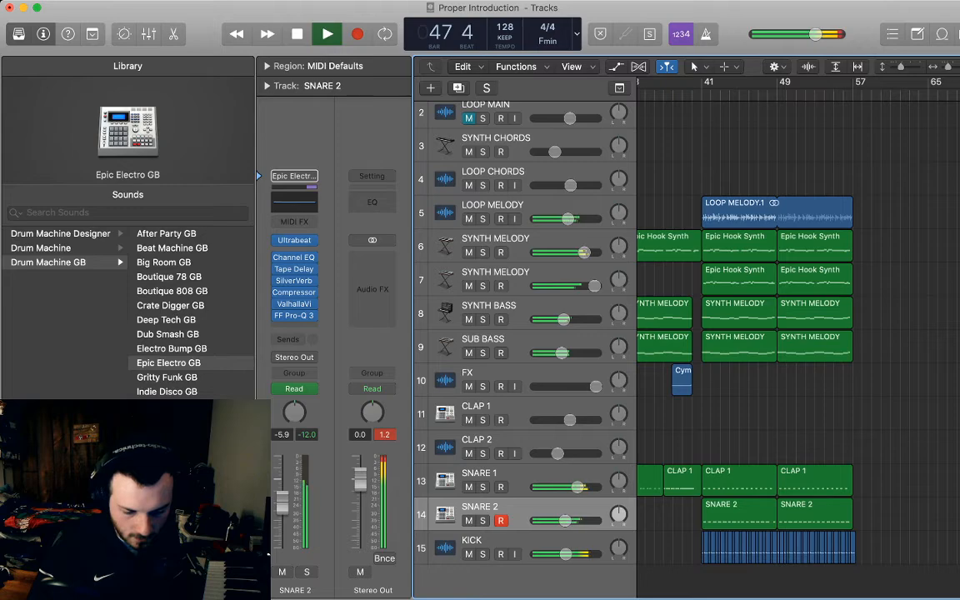
{"action": "scroll", "coordinate": [765, 333], "scroll_direction": "right", "scroll_amount": 1}
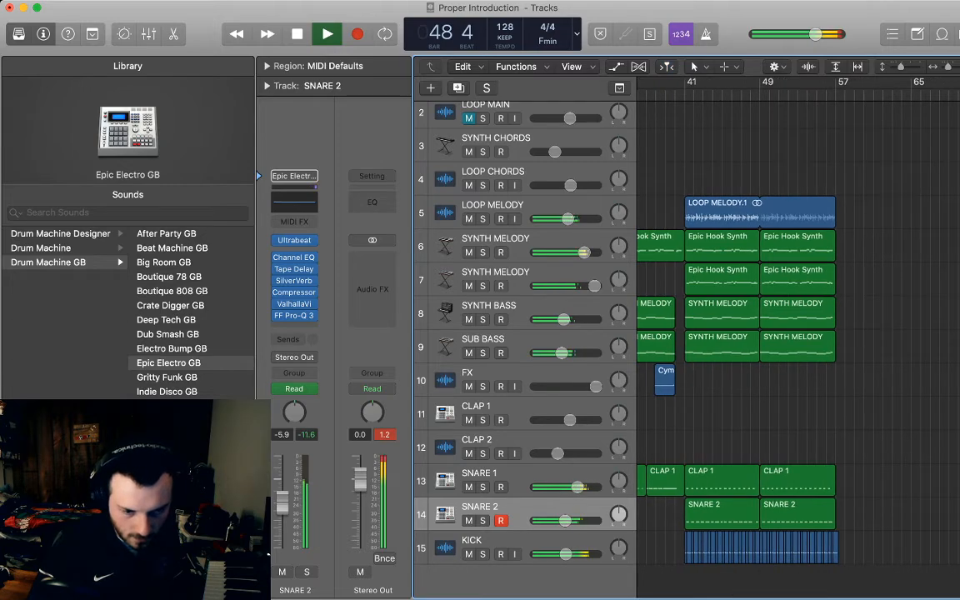
{"action": "key", "text": "super+Right"}
{"action": "key", "text": "super+Right"}
{"action": "key", "text": "super+Right"}
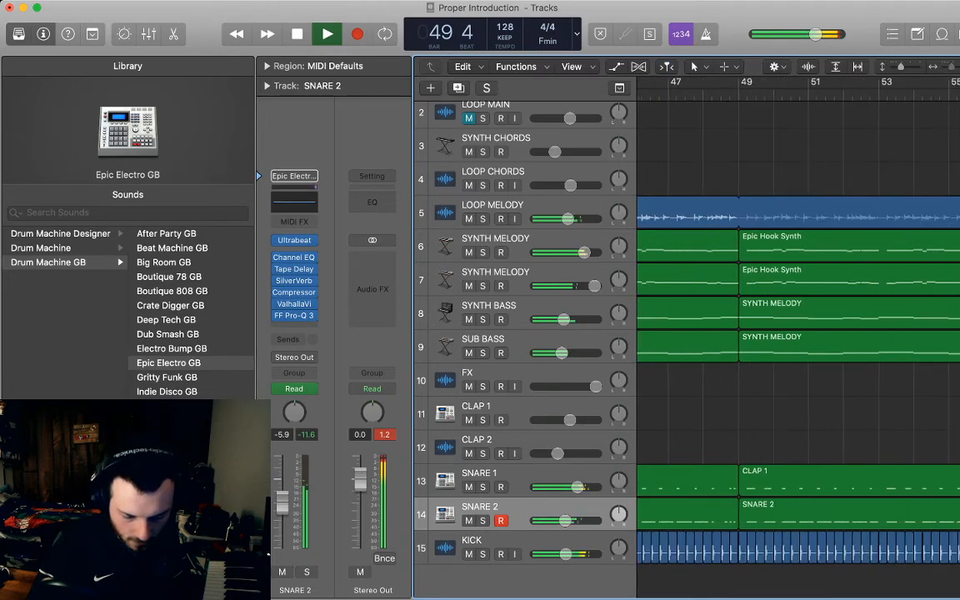
{"action": "key", "text": "space"}
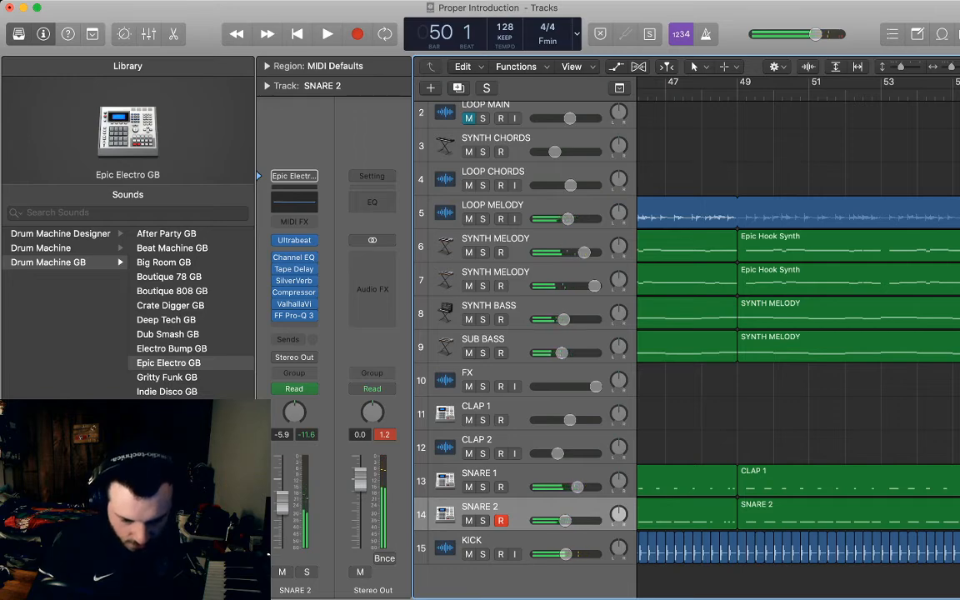
Boost SNARE 1's volume automation to +0.7 dB over the fill at the end of bar 48, returning to -1.3 dB at bar 49
{"action": "key", "text": "a"}
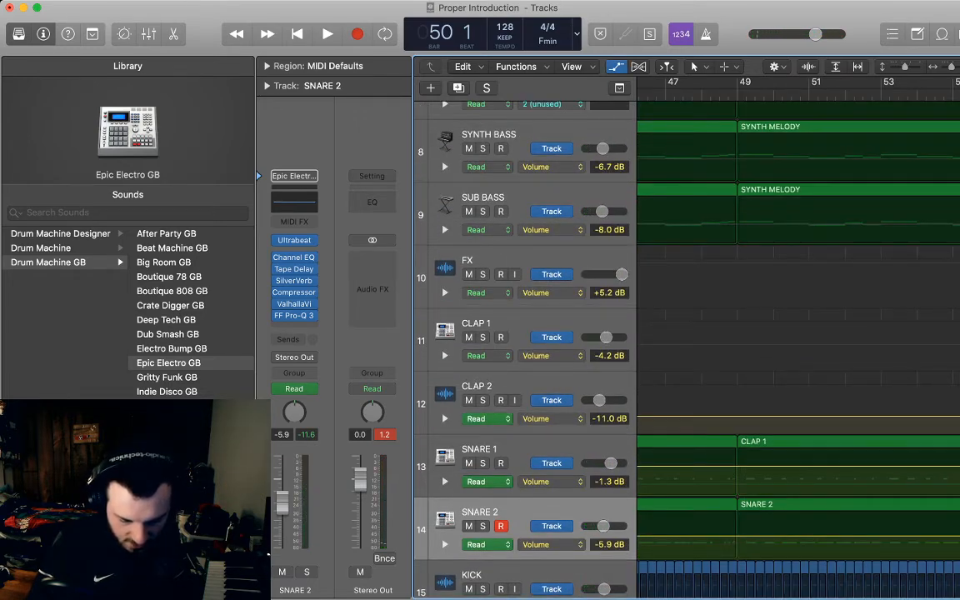
{"action": "left_click", "coordinate": [726, 467]}
{"action": "left_click", "coordinate": [737, 467]}
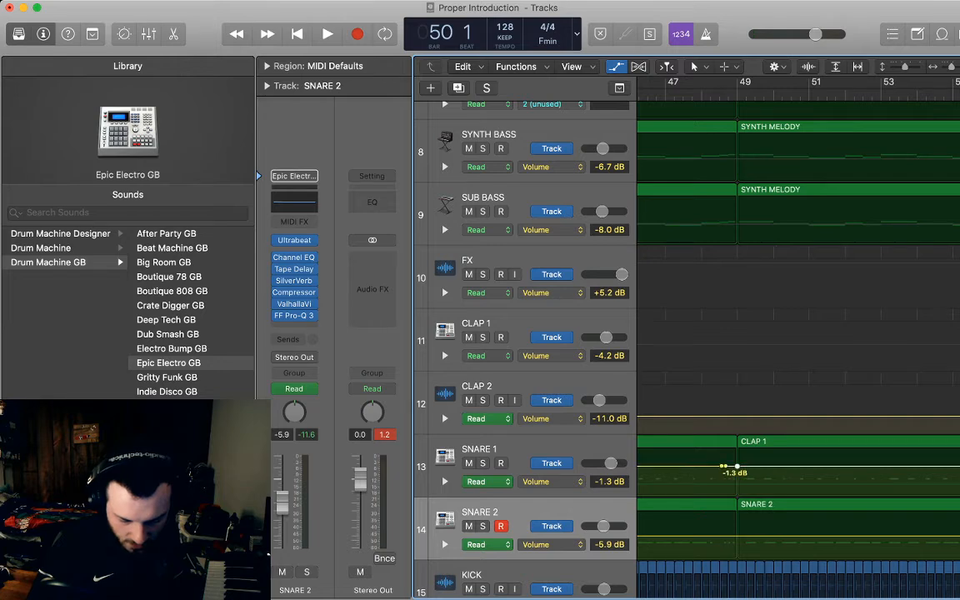
{"action": "left_click", "coordinate": [734, 466]}
{"action": "left_click_drag", "start_coordinate": [730, 466], "coordinate": [736, 462]}
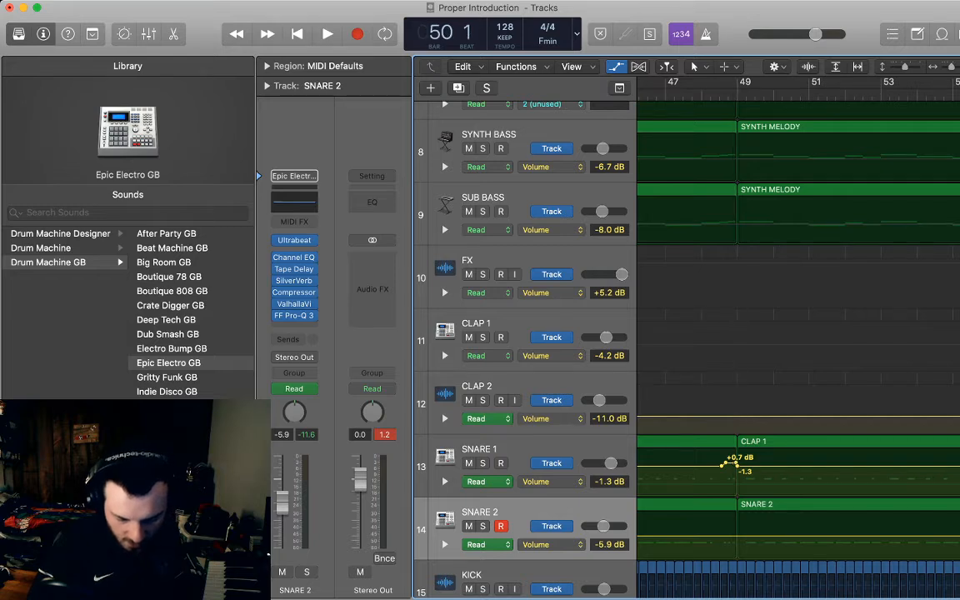
Boost SNARE 2's volume automation to -3.3 dB over the same bar 48 fill, returning to -5.9 dB at bar 49
{"action": "left_click", "coordinate": [724, 537]}
{"action": "left_click_drag", "start_coordinate": [721, 536], "coordinate": [716, 536]}
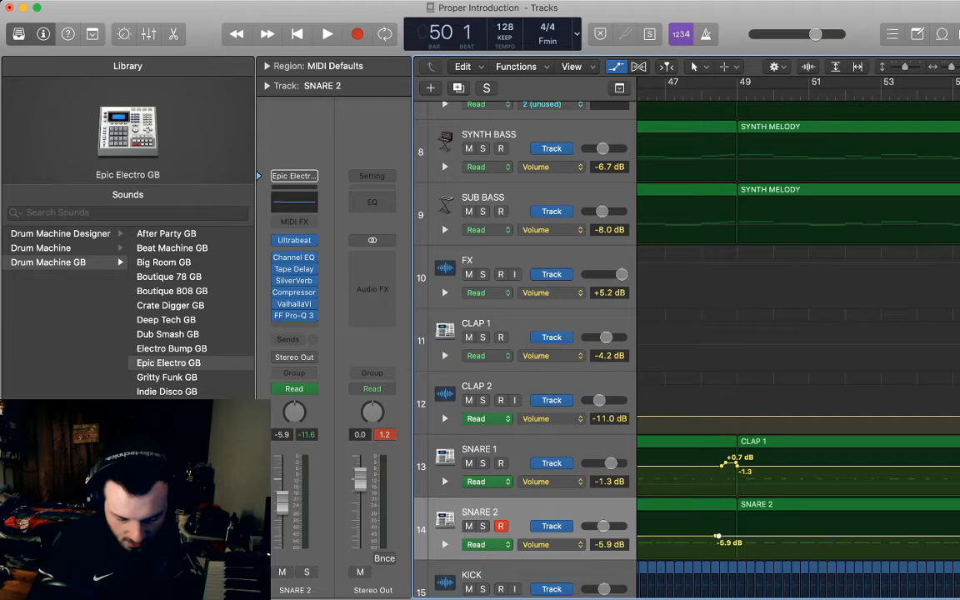
{"action": "left_click_drag", "start_coordinate": [717, 536], "coordinate": [726, 533]}
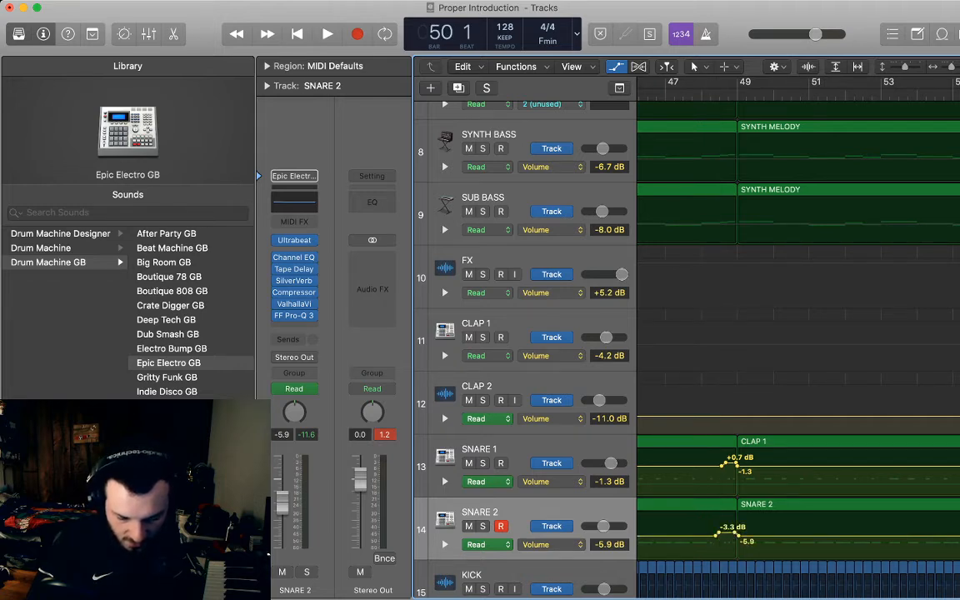
Play the boosted snare fill leading into bar 49, then hide the automation and audition the end of bar 48 again
{"action": "key", "text": "space"}
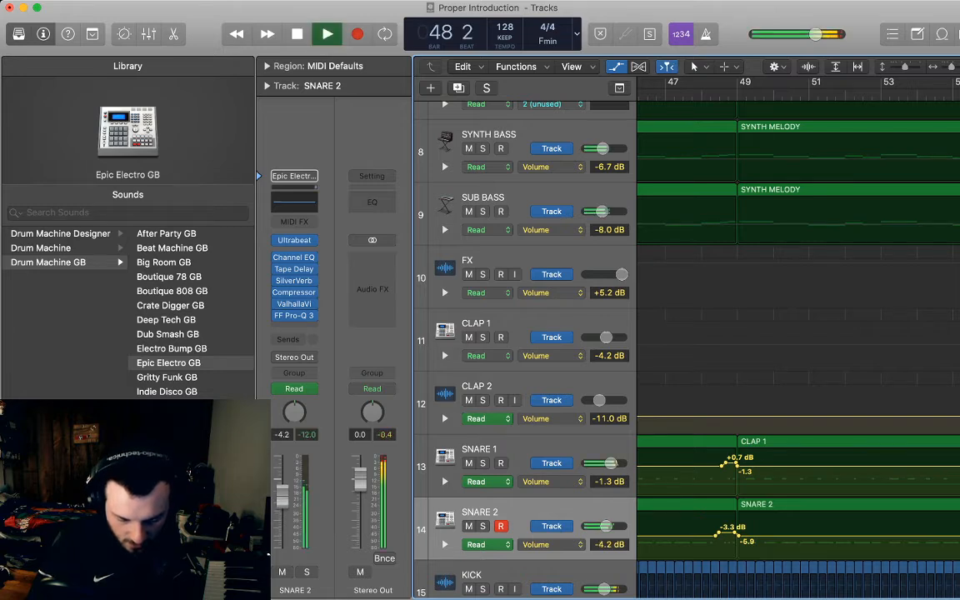
{"action": "key", "text": "space"}
{"action": "key", "text": "super+Right"}
{"action": "key", "text": "super+Right"}
{"action": "key", "text": "super+Right"}
{"action": "key", "text": "super+Right"}
{"action": "key", "text": "super+Right"}
{"action": "scroll", "coordinate": [799, 350], "scroll_direction": "left", "scroll_amount": 1}
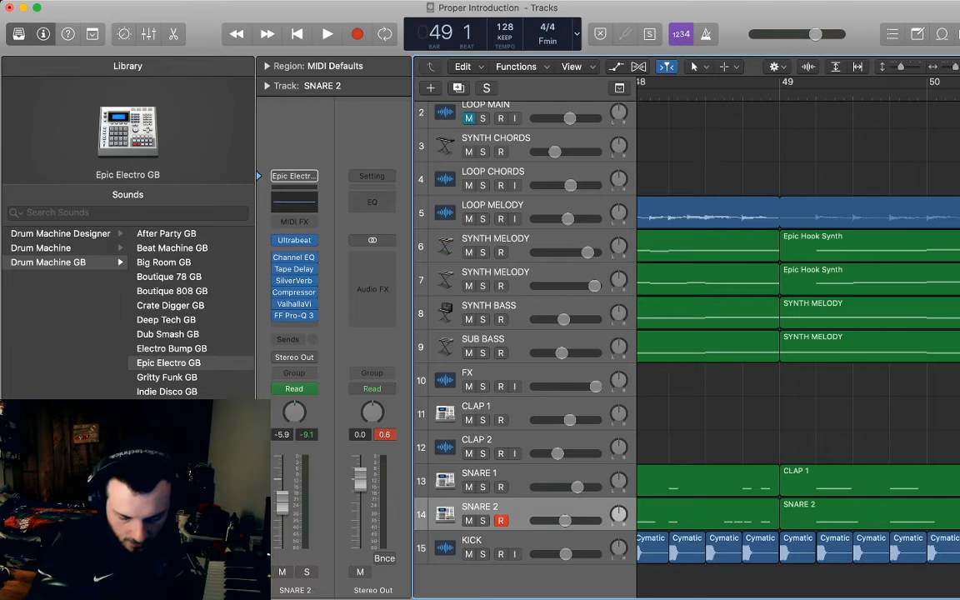
{"action": "key", "text": "space"}
{"action": "key", "text": "space"}
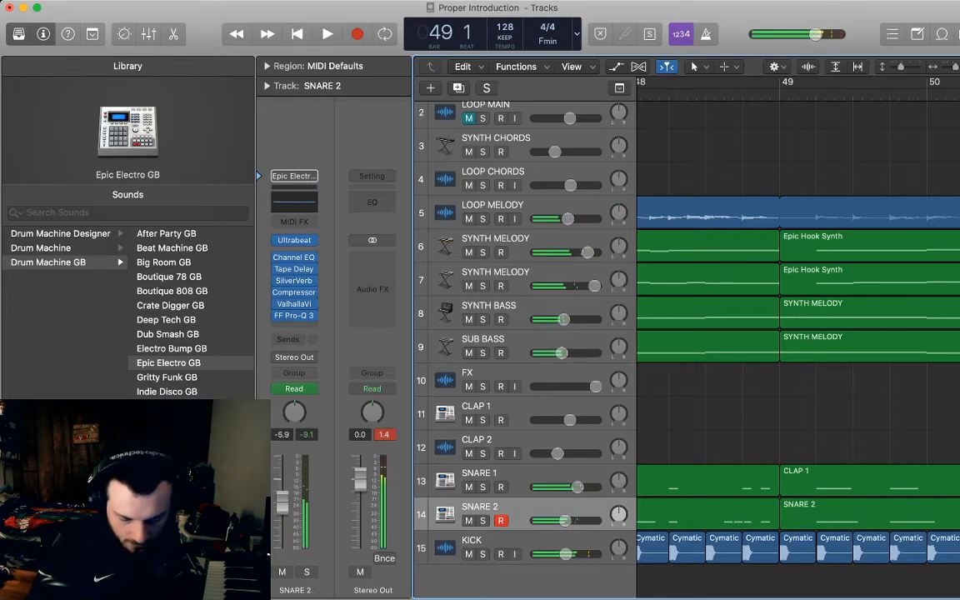
Add two Snare 2 notes to SNARE 1's bar 48, making three consecutive sixteenths ending on beat 4, and play the fill
{"action": "double_click", "coordinate": [723, 481]}
{"action": "scroll", "coordinate": [792, 481], "scroll_direction": "right", "scroll_amount": 10}
{"action": "scroll", "coordinate": [792, 481], "scroll_direction": "left", "scroll_amount": 4}
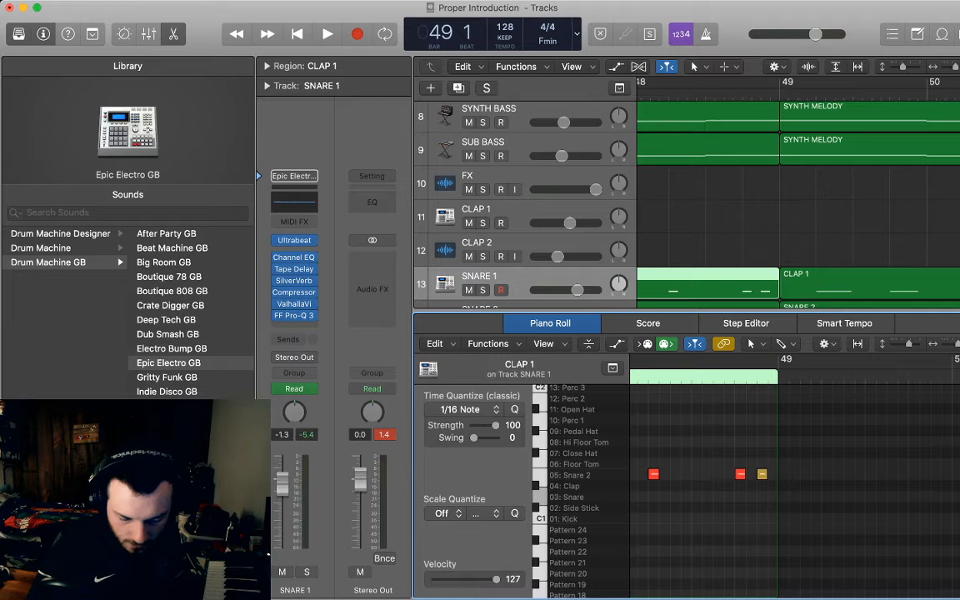
{"action": "left_click", "coordinate": [719, 474], "text": "super"}
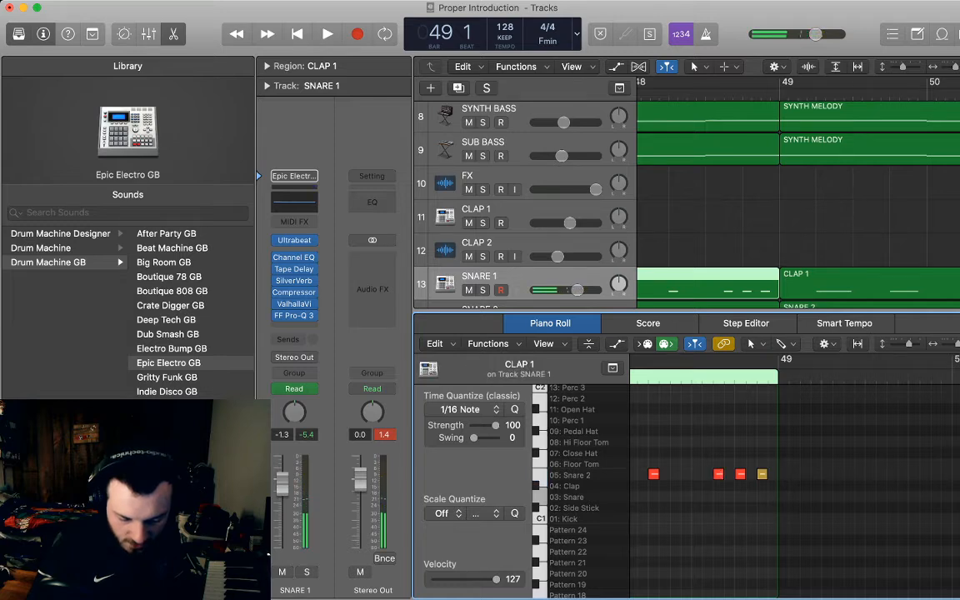
{"action": "left_click", "coordinate": [730, 474], "text": "super"}
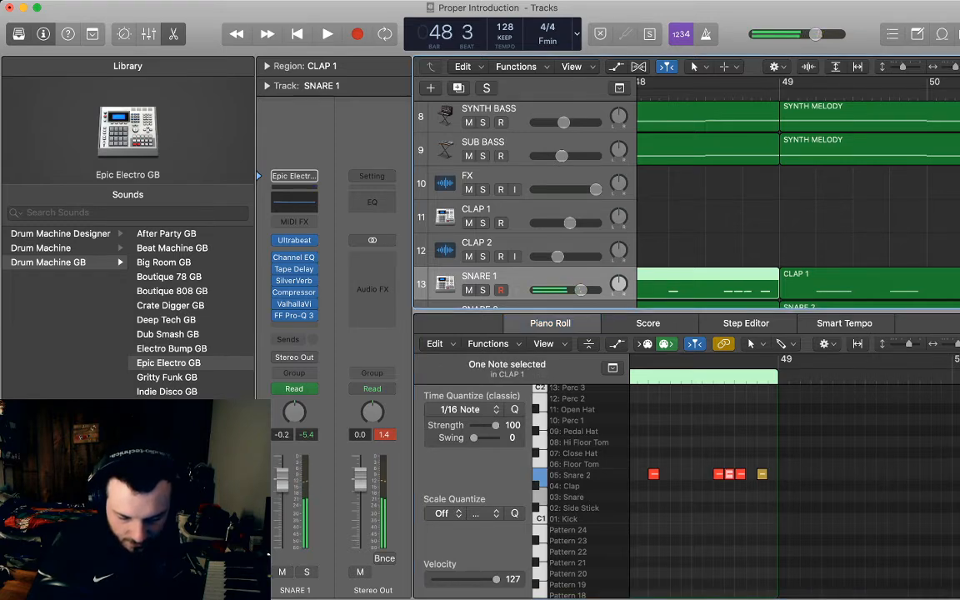
{"action": "key", "text": "space"}
{"action": "key", "text": "space"}
{"action": "key", "text": "space"}
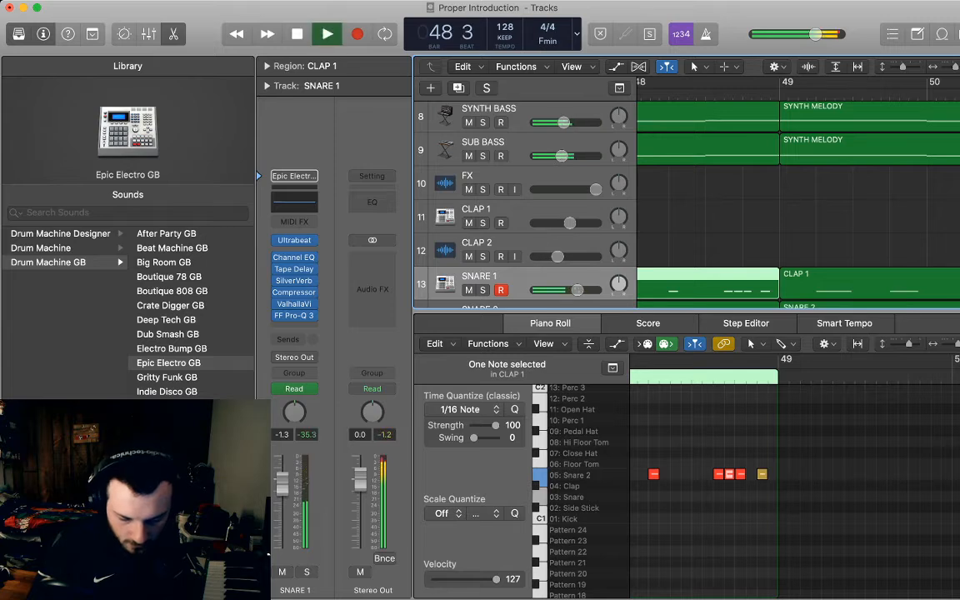
{"action": "key", "text": "space"}
Set the velocity of the two added Snare 2 notes before beat 4 of bar 48 to 66 and play the fill
{"action": "left_click_drag", "start_coordinate": [697, 444], "coordinate": [730, 482]}
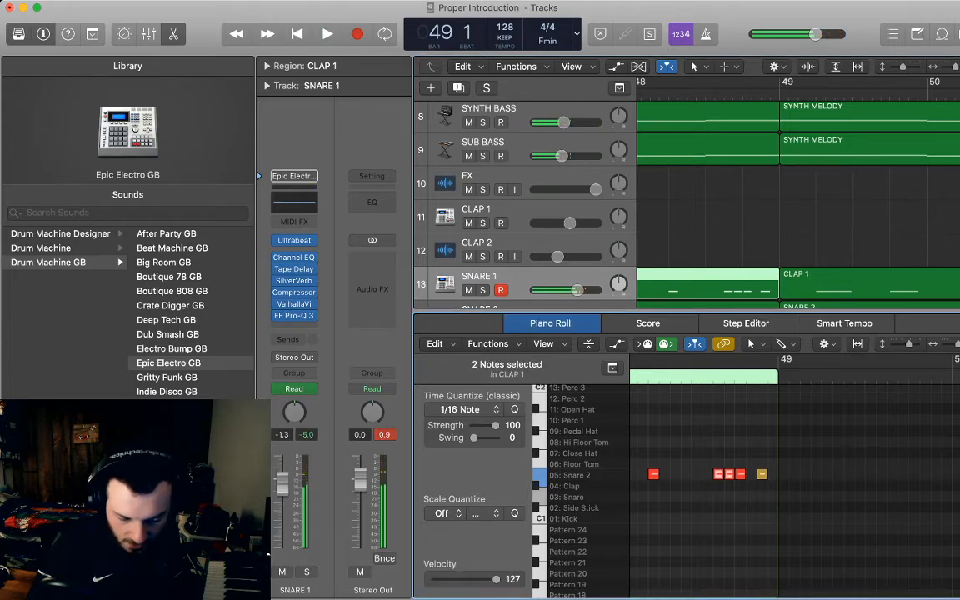
{"action": "left_click_drag", "start_coordinate": [497, 580], "coordinate": [466, 580]}
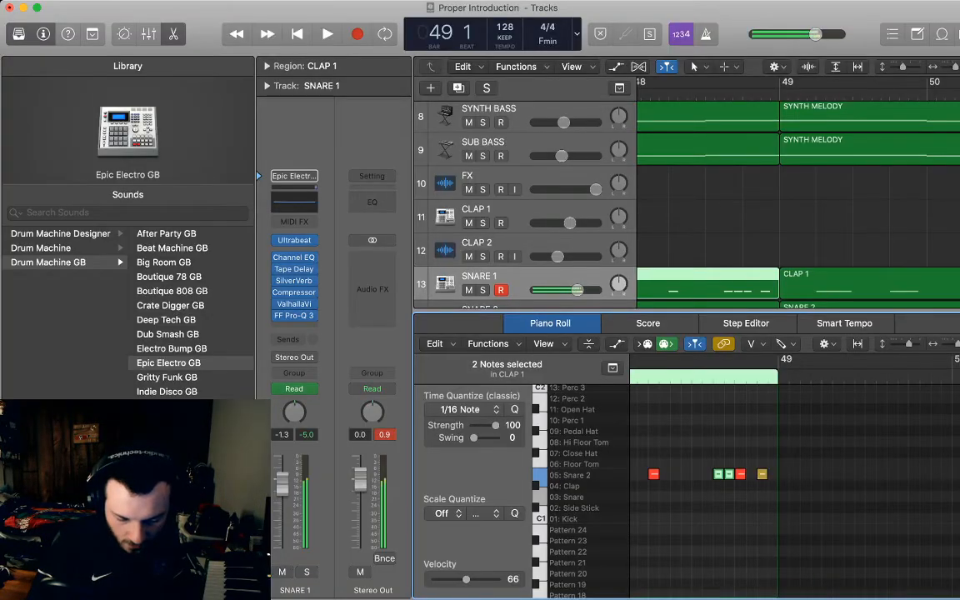
{"action": "left_click", "coordinate": [722, 88]}
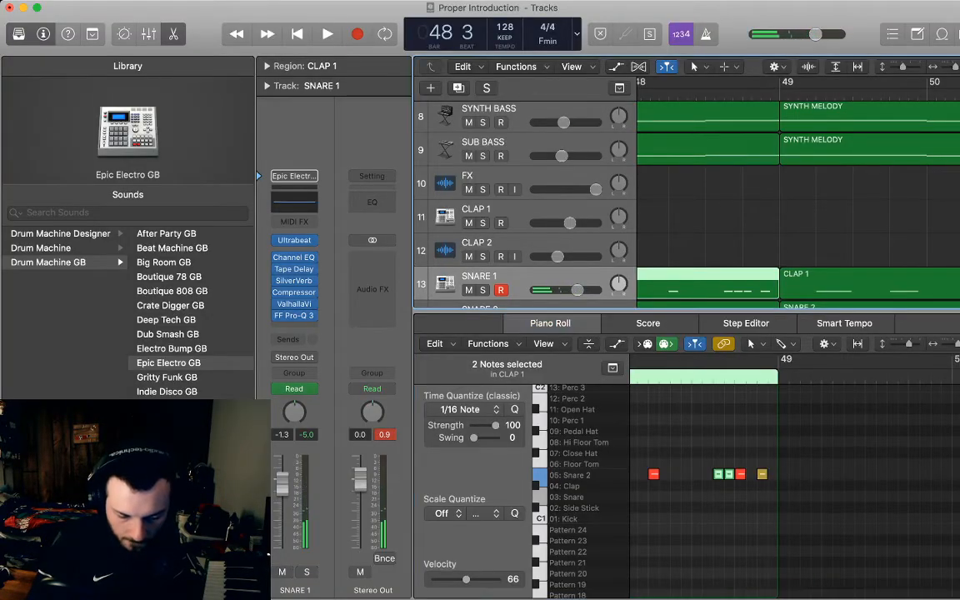
{"action": "key", "text": "space"}
{"action": "key", "text": "space"}
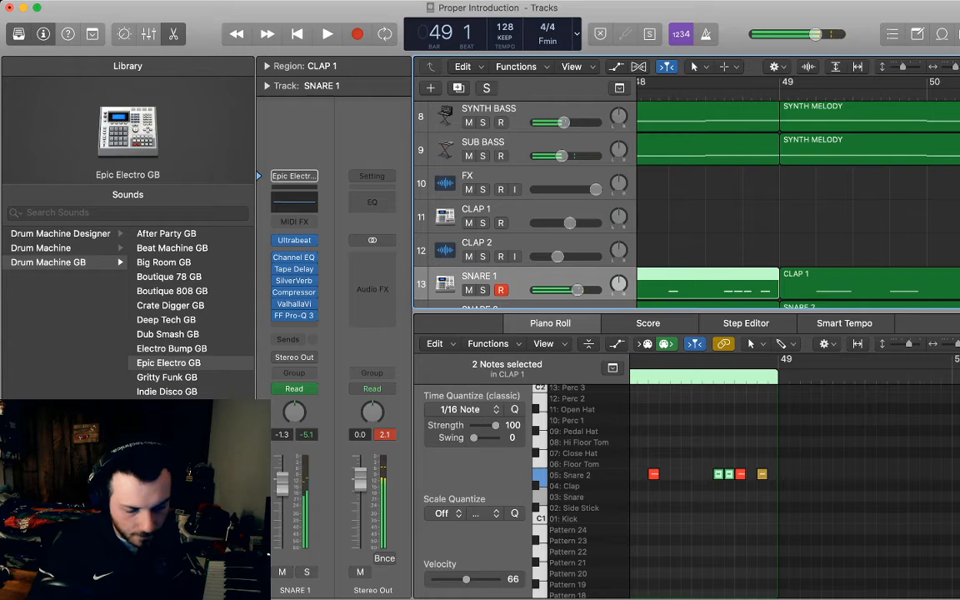
Close the Piano Roll and shorten the kick regions on beats 3 and 4 of bar 48 to half their length
{"action": "key", "text": "p"}
{"action": "scroll", "coordinate": [792, 333], "scroll_direction": "up", "scroll_amount": 5}
{"action": "scroll", "coordinate": [792, 334], "scroll_direction": "right", "scroll_amount": 3}
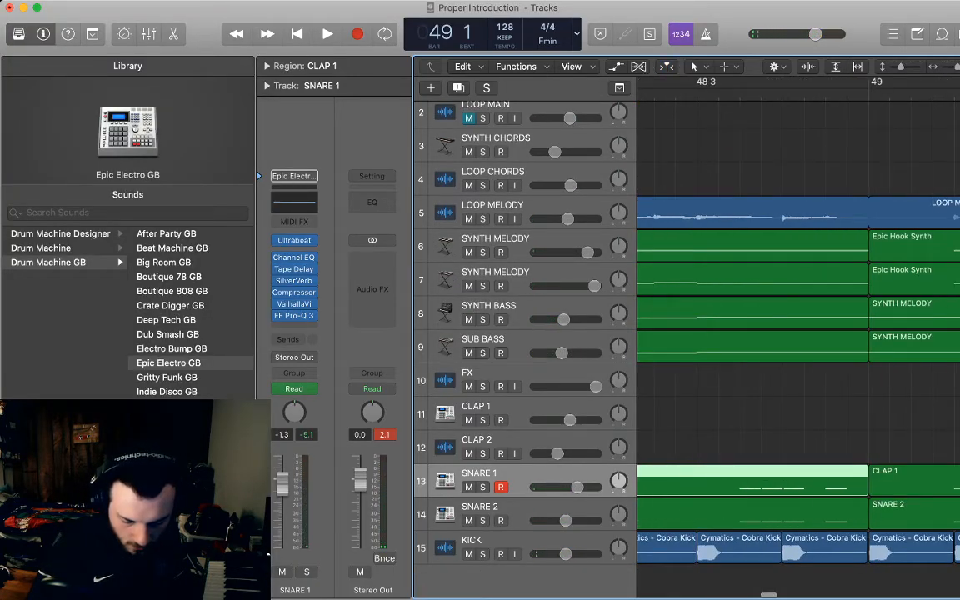
{"action": "left_click", "coordinate": [739, 549]}
{"action": "left_click_drag", "start_coordinate": [780, 557], "coordinate": [739, 557]}
{"action": "left_click_drag", "start_coordinate": [866, 557], "coordinate": [824, 557]}
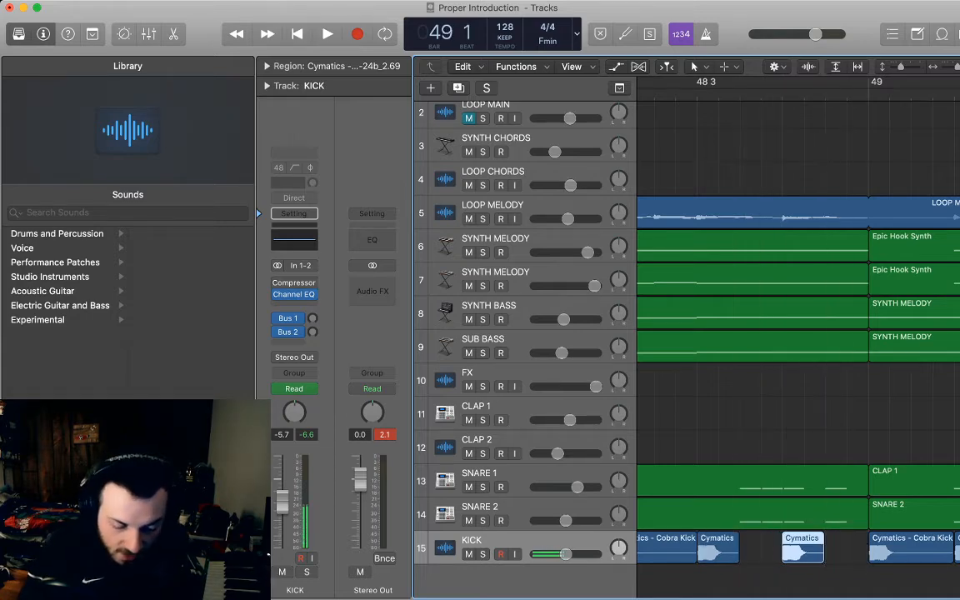
{"action": "left_click", "coordinate": [842, 557]}
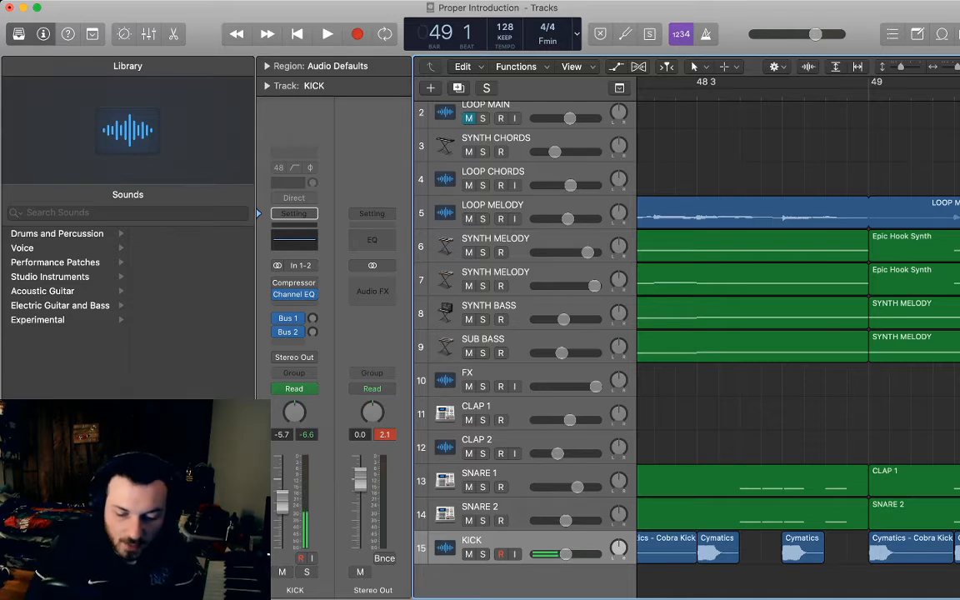
Play the end of bar 48 with the two shortened kicks selected and move both one sixteenth note later
{"action": "scroll", "coordinate": [870, 550], "scroll_direction": "down", "scroll_amount": 4}
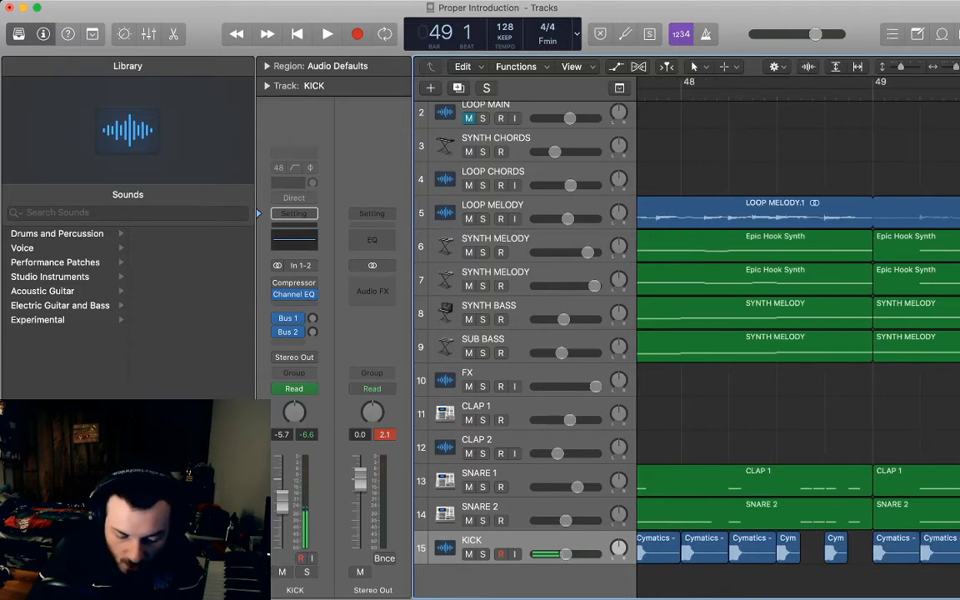
{"action": "scroll", "coordinate": [870, 550], "scroll_direction": "right", "scroll_amount": 2}
{"action": "key", "text": "comma"}
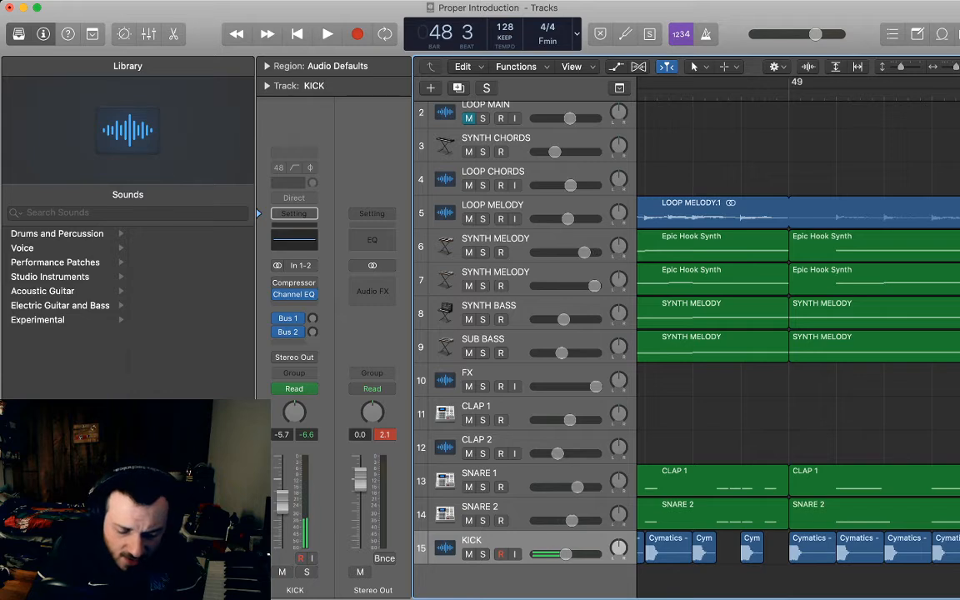
{"action": "left_click_drag", "start_coordinate": [774, 547], "coordinate": [709, 547]}
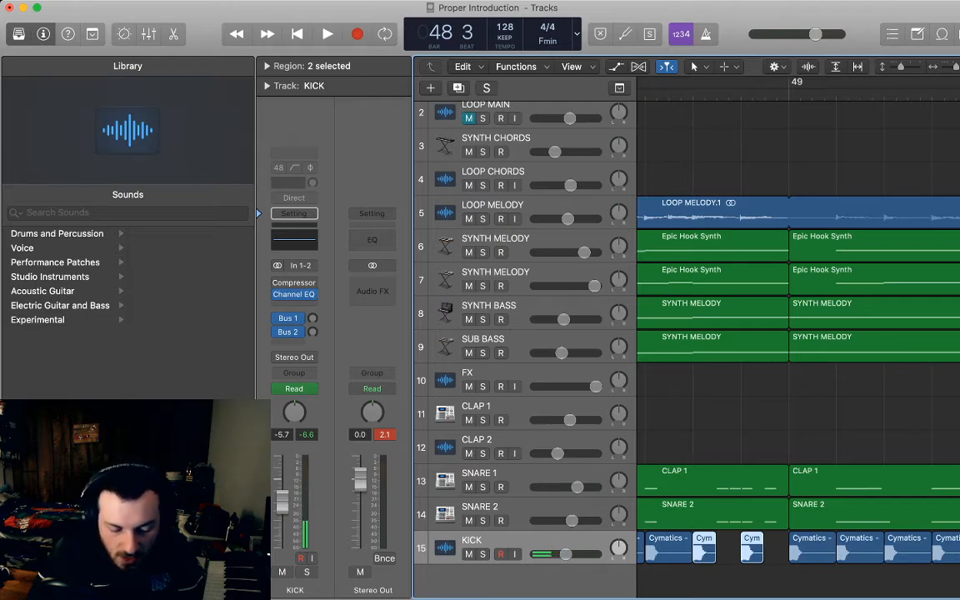
{"action": "key", "text": "space"}
{"action": "key", "text": "space"}
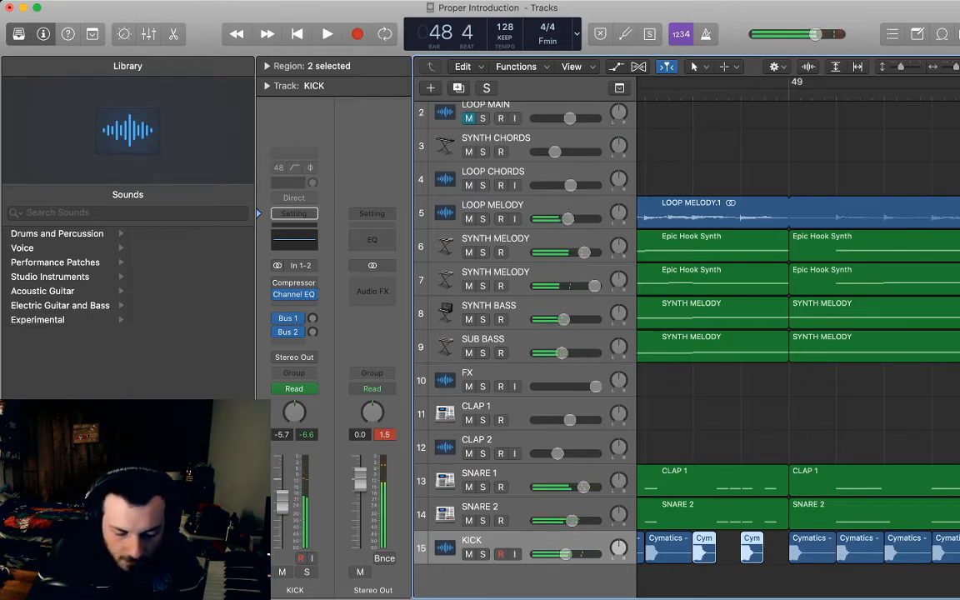
{"action": "key", "text": "super+Right"}
{"action": "key", "text": "super+Right"}
{"action": "key", "text": "super+Right"}
{"action": "mouse_move", "coordinate": [750, 551]}
{"action": "left_mouse_down"}
{"action": "mouse_move", "coordinate": [811, 556]}
{"action": "mouse_move", "coordinate": [767, 551]}
{"action": "left_mouse_up"}
{"action": "scroll", "coordinate": [767, 550], "scroll_direction": "left", "scroll_amount": 5}
{"action": "scroll", "coordinate": [767, 550], "scroll_direction": "right", "scroll_amount": 4}
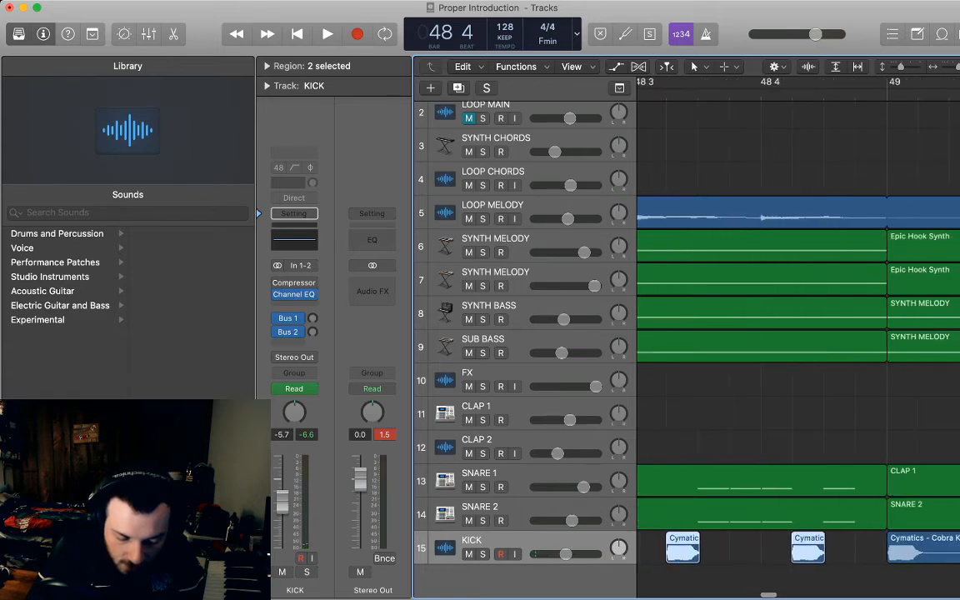
Move the first of the two shortened kicks back onto beat 3 of bar 48
{"action": "left_click", "coordinate": [762, 552]}
{"action": "scroll", "coordinate": [761, 551], "scroll_direction": "left", "scroll_amount": 4}
{"action": "left_click_drag", "start_coordinate": [796, 550], "coordinate": [765, 551]}
{"action": "scroll", "coordinate": [765, 551], "scroll_direction": "right", "scroll_amount": 4}
{"action": "scroll", "coordinate": [765, 550], "scroll_direction": "left", "scroll_amount": 3}
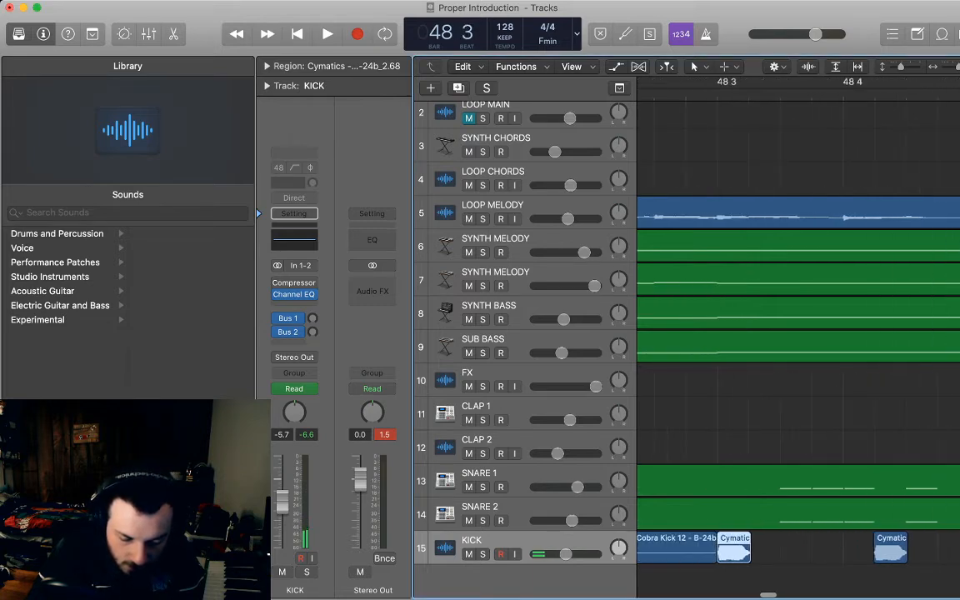
Play the fill and move the last kick in bar 48 another sixteenth later, to an eighth note after beat 4
{"action": "key", "text": "space"}
{"action": "key", "text": "space"}
{"action": "scroll", "coordinate": [764, 551], "scroll_direction": "right", "scroll_amount": 4}
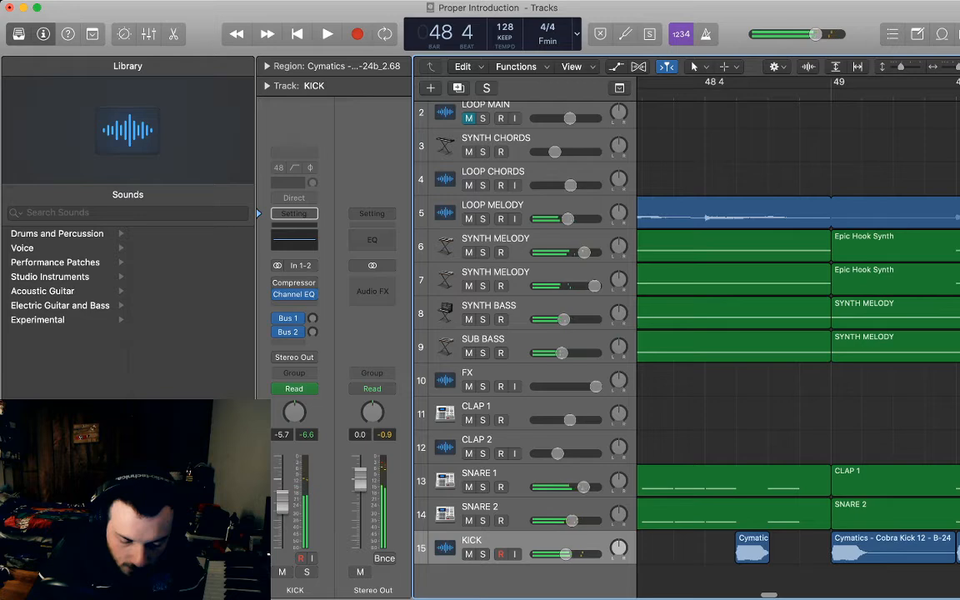
{"action": "left_click_drag", "start_coordinate": [755, 550], "coordinate": [787, 550]}
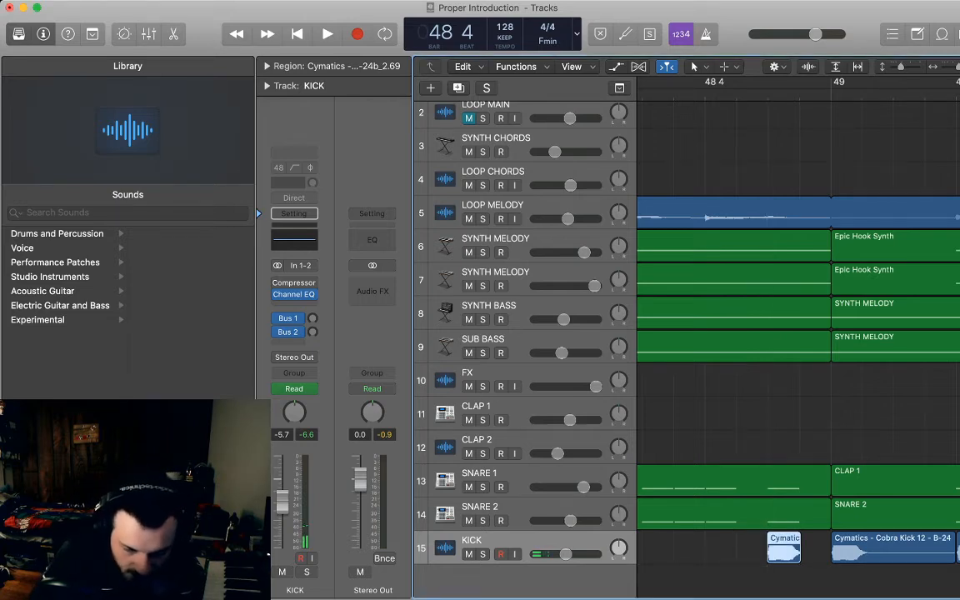
Trim the last kick in bar 48 to end just before the final sixteenth and repeat the region once
{"action": "key", "text": "z"}
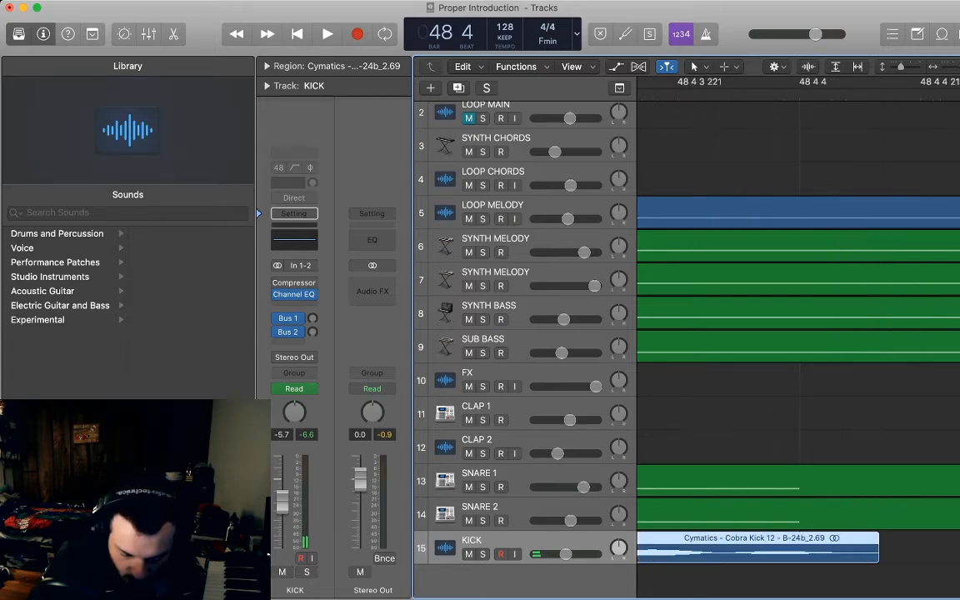
{"action": "left_click_drag", "start_coordinate": [901, 557], "coordinate": [708, 556]}
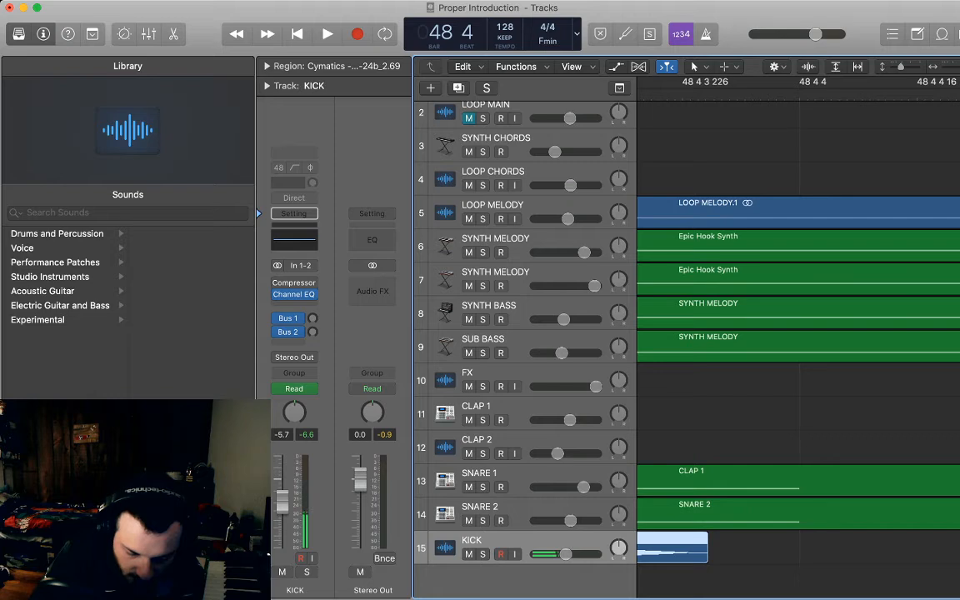
{"action": "key", "text": "z"}
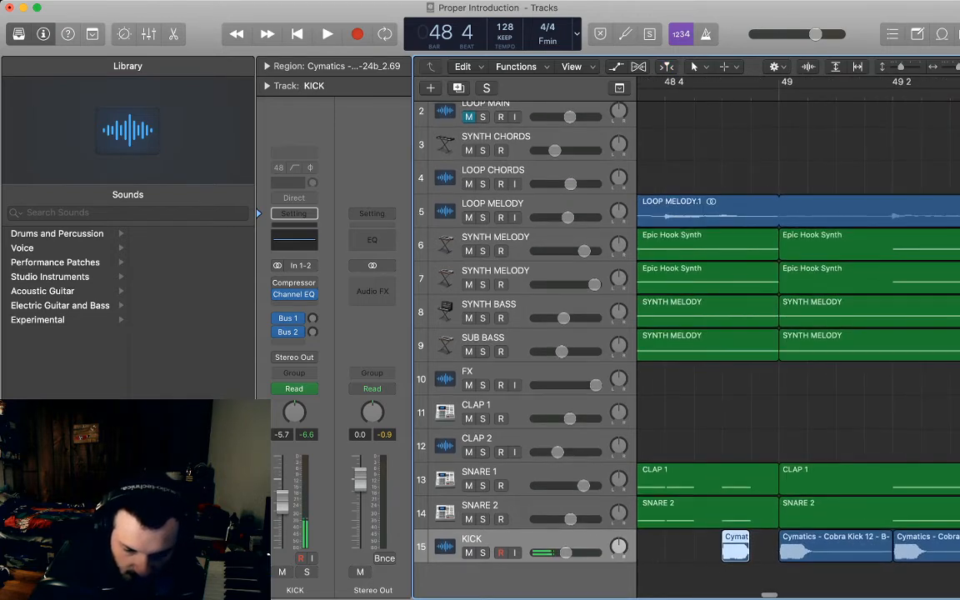
{"action": "key", "text": "super+s"}
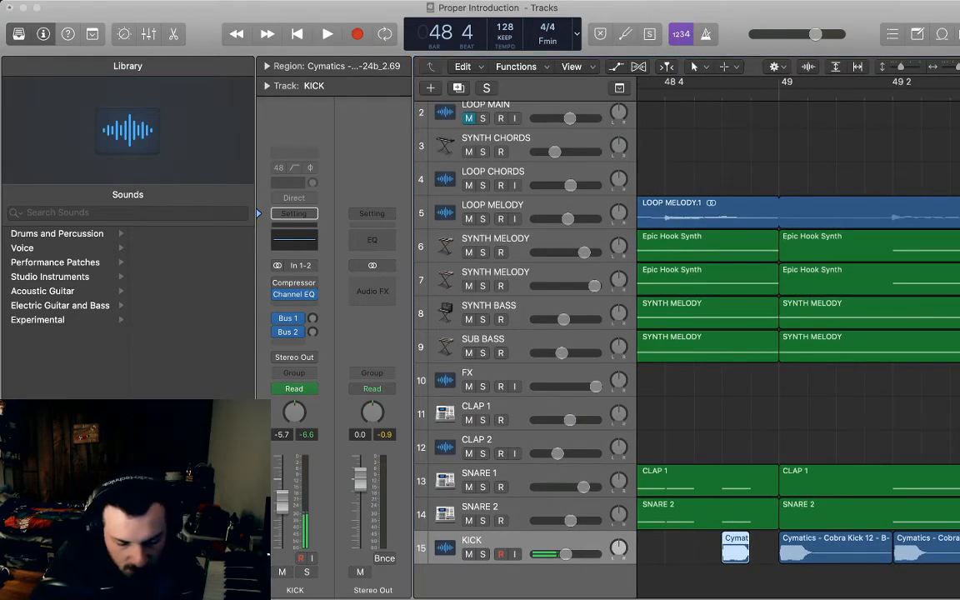
{"action": "key", "text": "super+r"}
{"action": "left_click", "coordinate": [691, 551]}
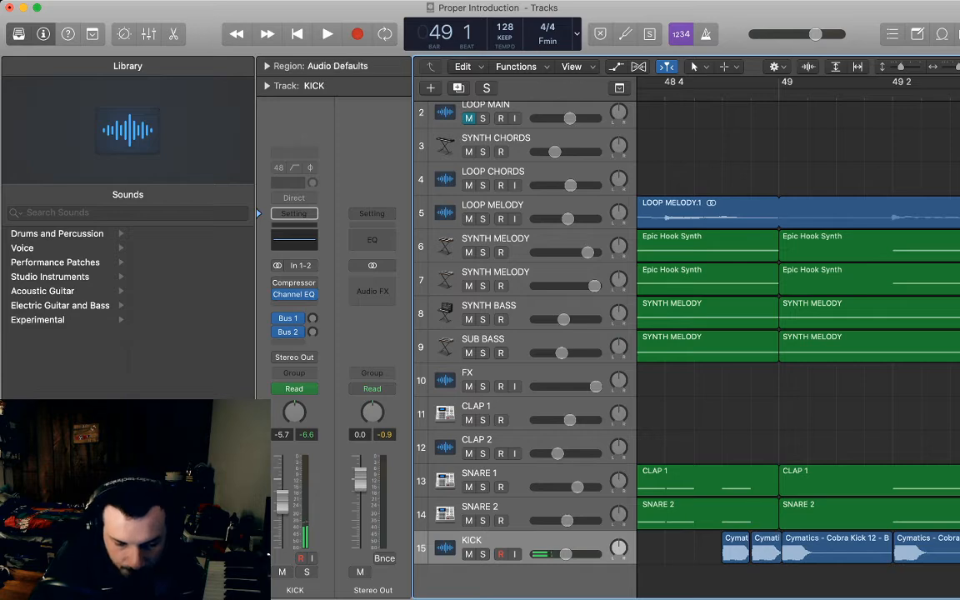
Trim the repeated kick to end just before bar 49 and extend the next kick's start back to the bar 49 downbeat
{"action": "key", "text": "super+Right"}
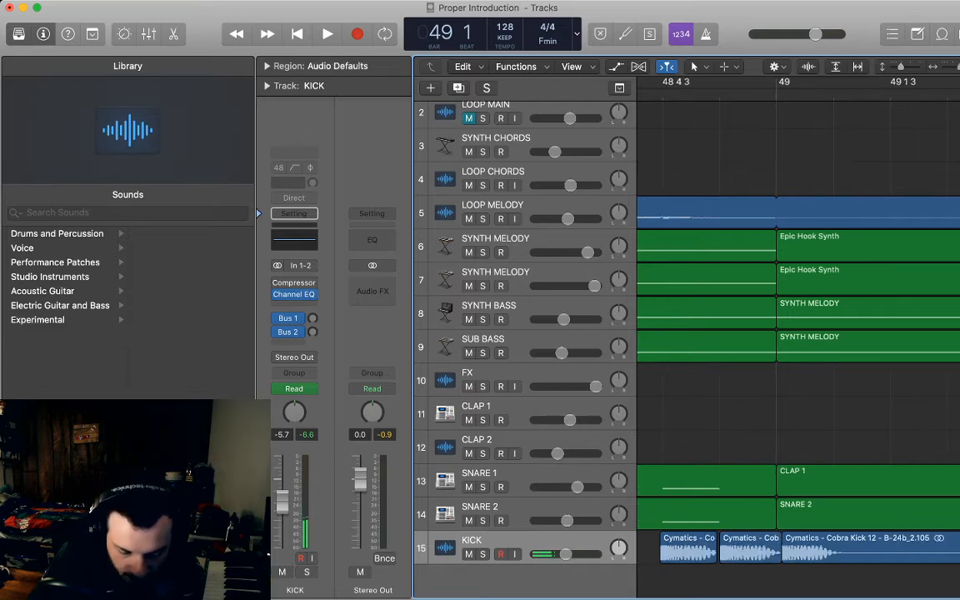
{"action": "key", "text": "super+Right"}
{"action": "key", "text": "super+Right"}
{"action": "key", "text": "super+Right"}
{"action": "key", "text": "super+Right"}
{"action": "key", "text": "super+Right"}
{"action": "key", "text": "super+Right"}
{"action": "key", "text": "super+Right"}
{"action": "left_click_drag", "start_coordinate": [779, 557], "coordinate": [702, 557]}
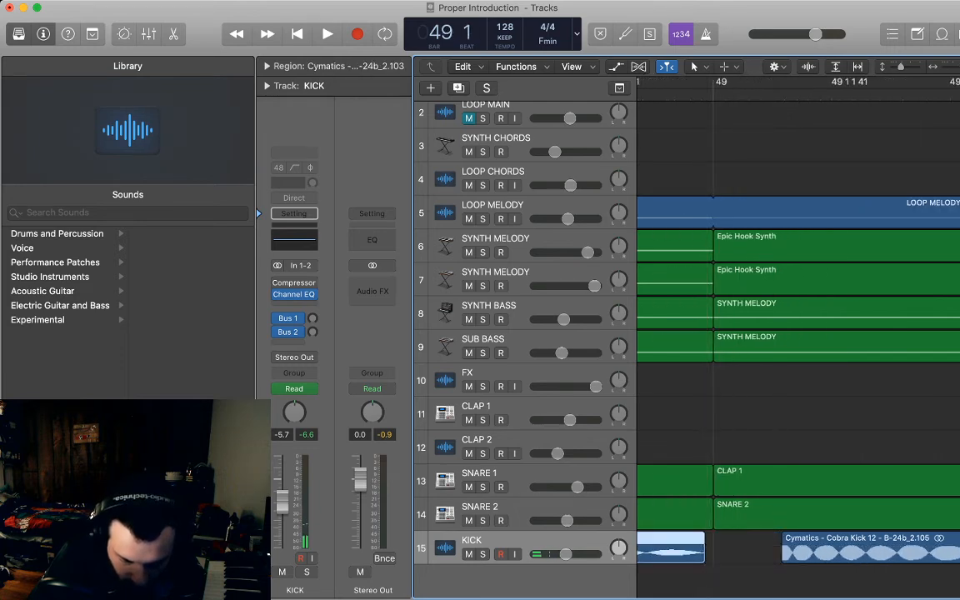
{"action": "left_click_drag", "start_coordinate": [784, 557], "coordinate": [715, 557]}
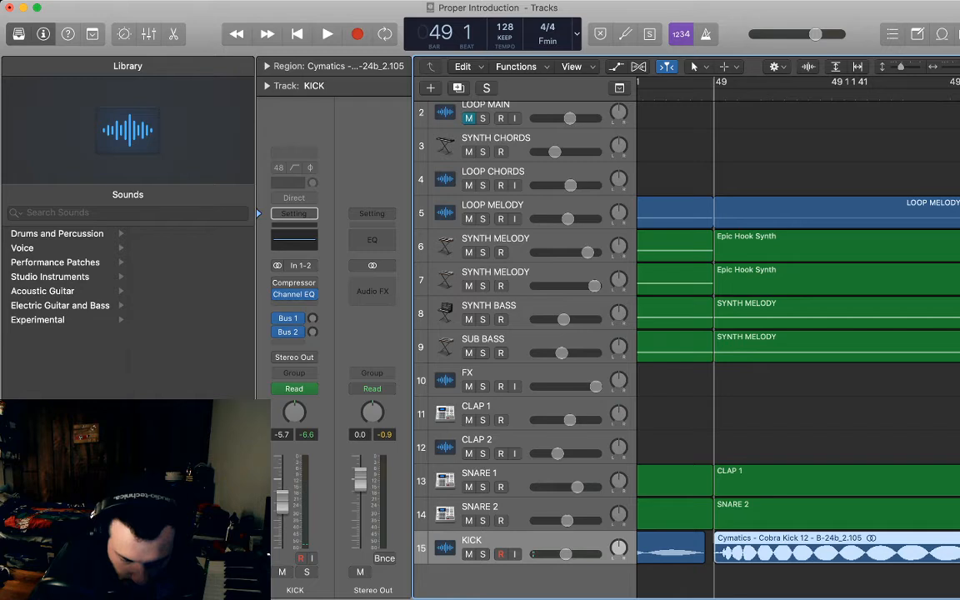
{"action": "key", "text": "super+Left"}
{"action": "key", "text": "super+Left"}
{"action": "key", "text": "super+Left"}
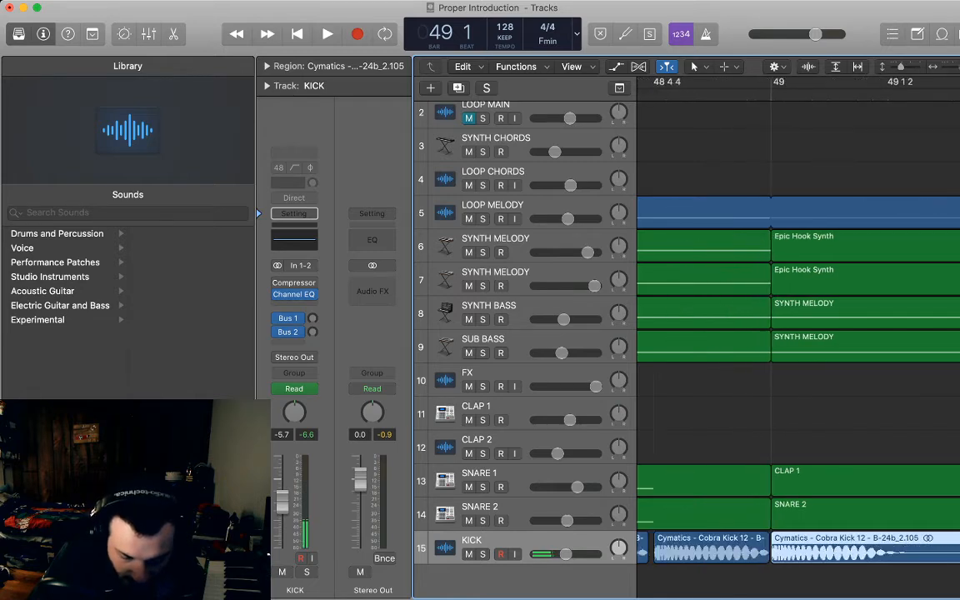
{"action": "key", "text": "alt+shift+d"}
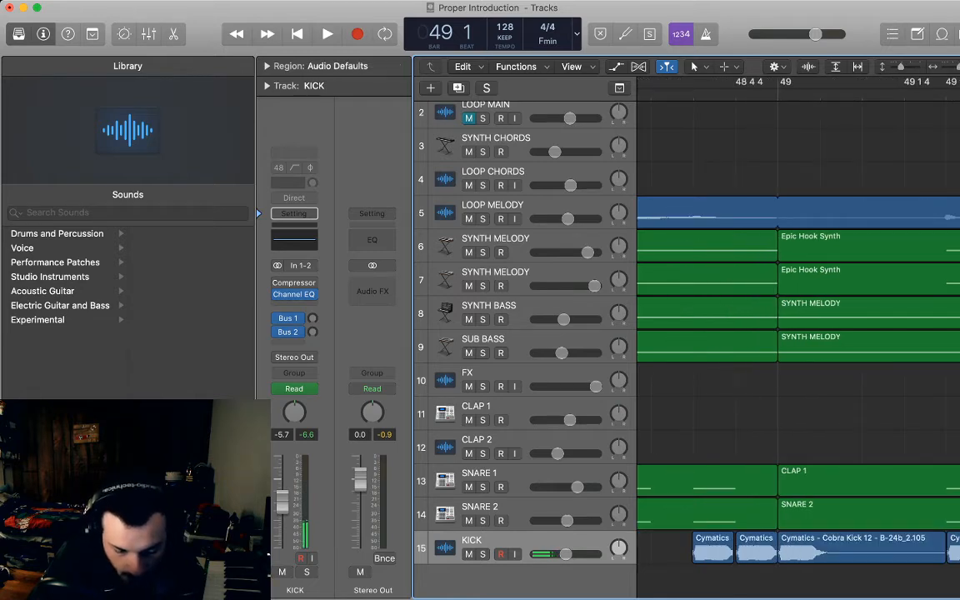
Play the fill and copy the kick on beat 3 of bar 48 to an eighth note after that beat
{"action": "key", "text": "space"}
{"action": "key", "text": "space"}
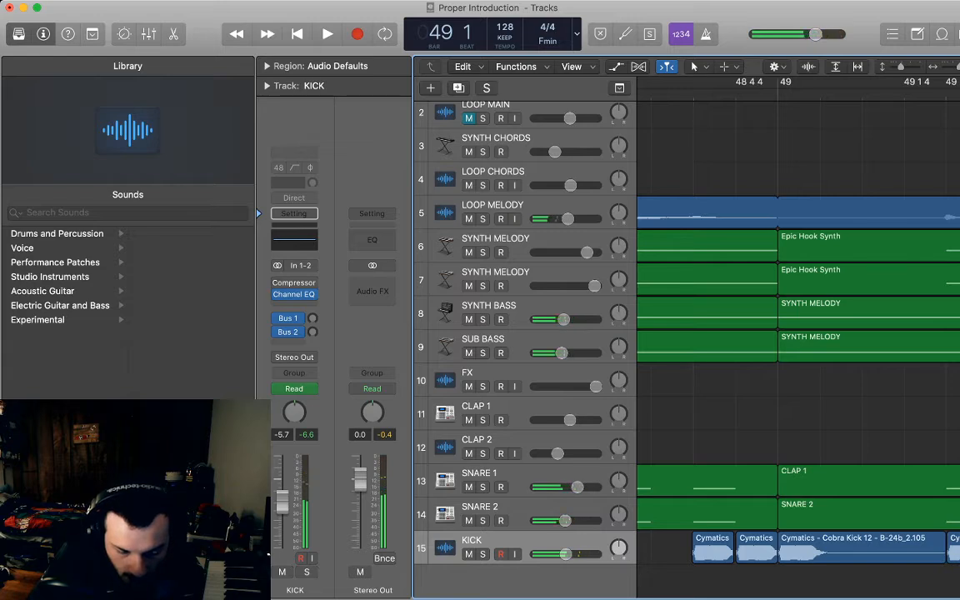
{"action": "key", "text": "super+Left"}
{"action": "key", "text": "super+Left"}
{"action": "key", "text": "super+Left"}
{"action": "key", "text": "super+Left"}
{"action": "key", "text": "super+Left"}
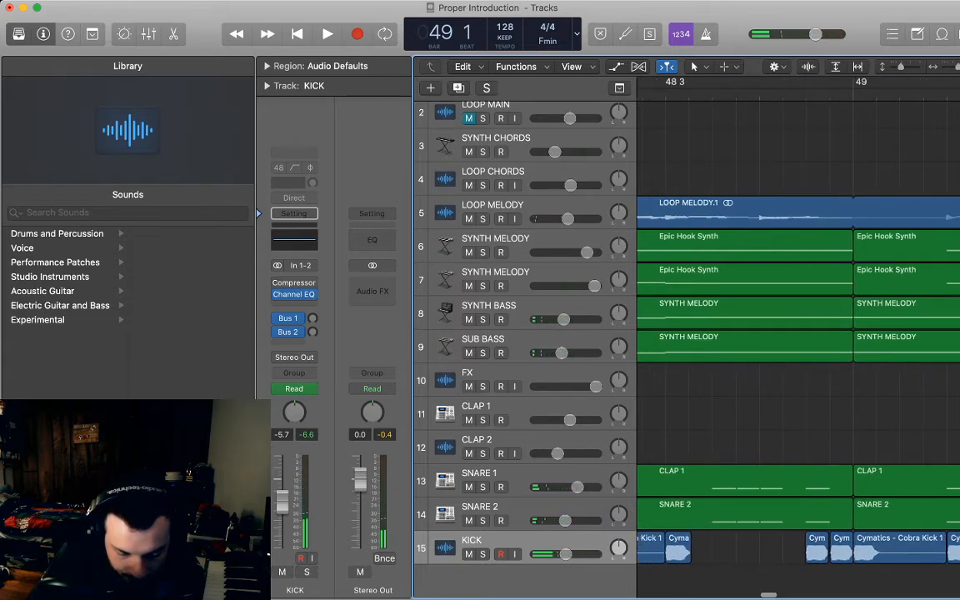
{"action": "left_click", "coordinate": [679, 549]}
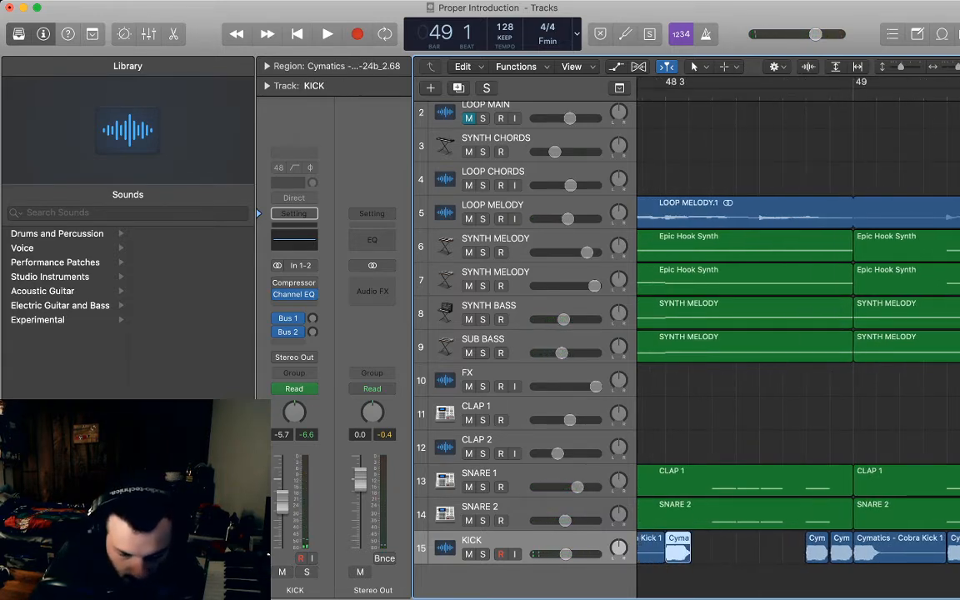
{"action": "key", "text": "comma"}
{"action": "key", "text": "super+Tab"}
{"action": "key", "text": "Return"}
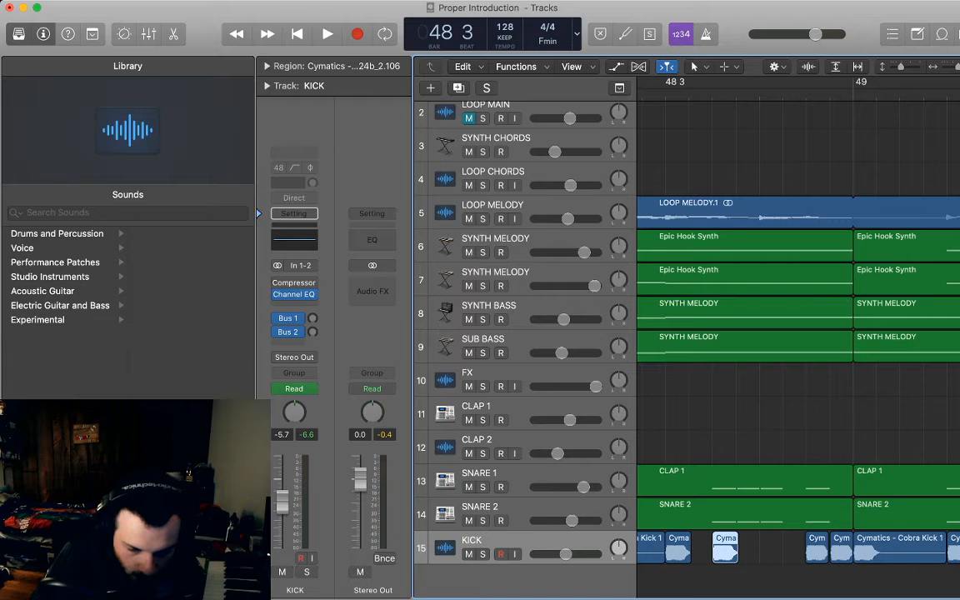
Trim the copied kick to end just before the fourth sixteenth of beat 3 and repeat the region once
{"action": "scroll", "coordinate": [737, 550], "scroll_direction": "up", "scroll_amount": 10}
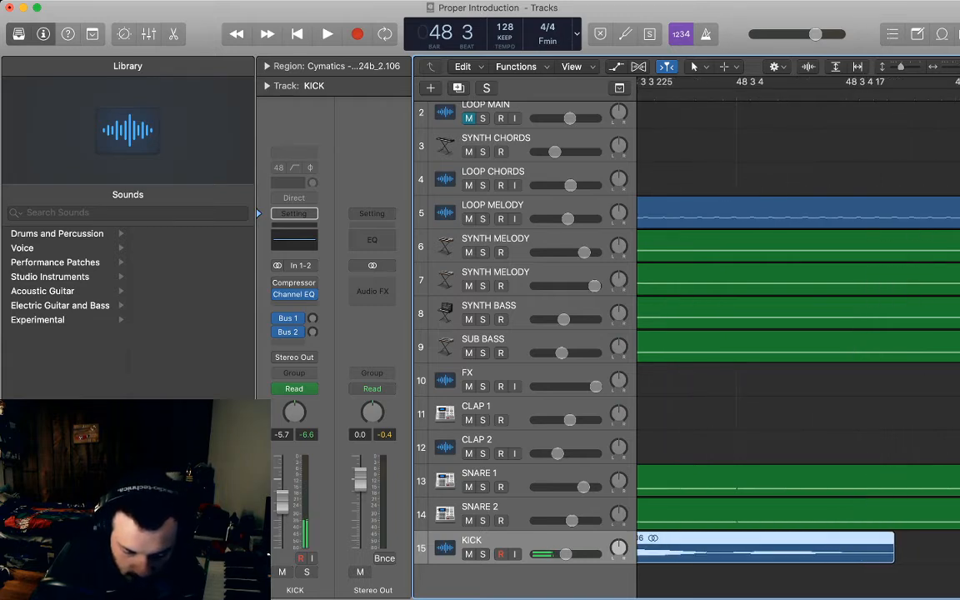
{"action": "left_click", "coordinate": [925, 549]}
{"action": "left_click_drag", "start_coordinate": [893, 556], "coordinate": [715, 556]}
{"action": "key", "text": "super+s"}
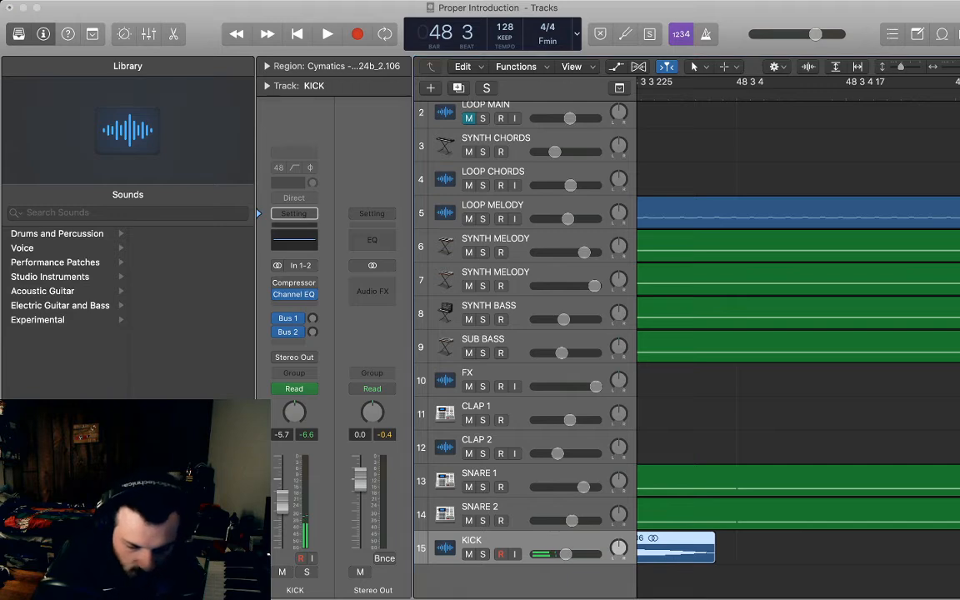
{"action": "key", "text": "Right"}
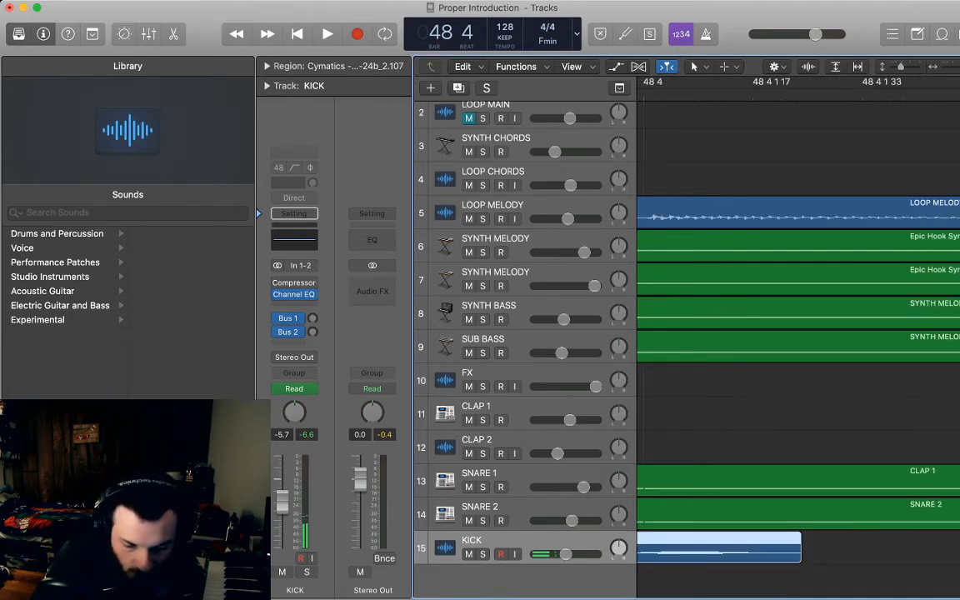
Play the end of bar 48 into bar 49 to check the fill with the added kicks
{"action": "key", "text": "super+Left"}
{"action": "key", "text": "super+Left"}
{"action": "key", "text": "super+Left"}
{"action": "key", "text": "super+Left"}
{"action": "key", "text": "super+Left"}
{"action": "key", "text": "super+Left"}
{"action": "key", "text": "super+Left"}
{"action": "key", "text": "super+Left"}
{"action": "key", "text": "super+Left"}
{"action": "key", "text": "super+Left"}
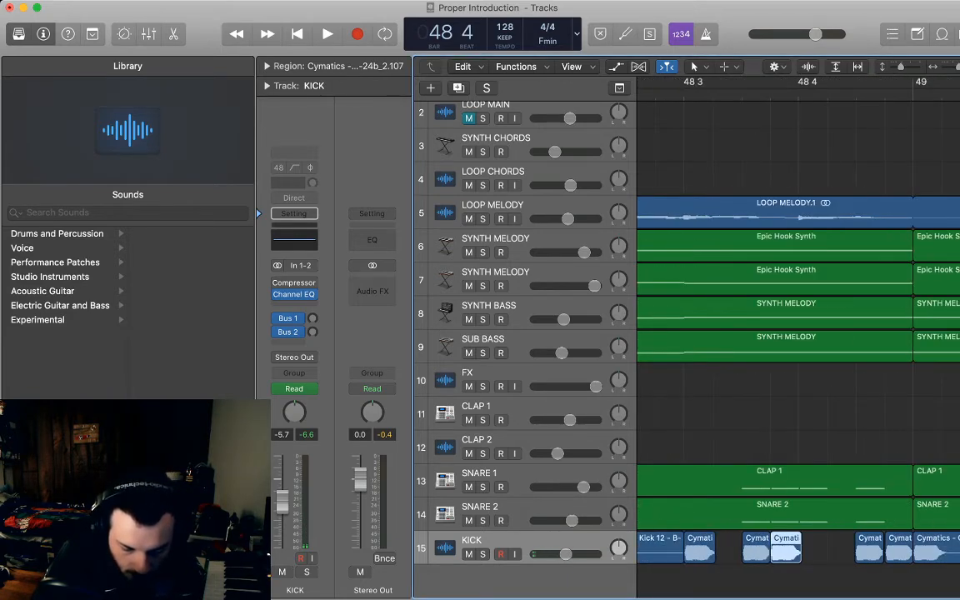
{"action": "key", "text": "space"}
{"action": "key", "text": "space"}
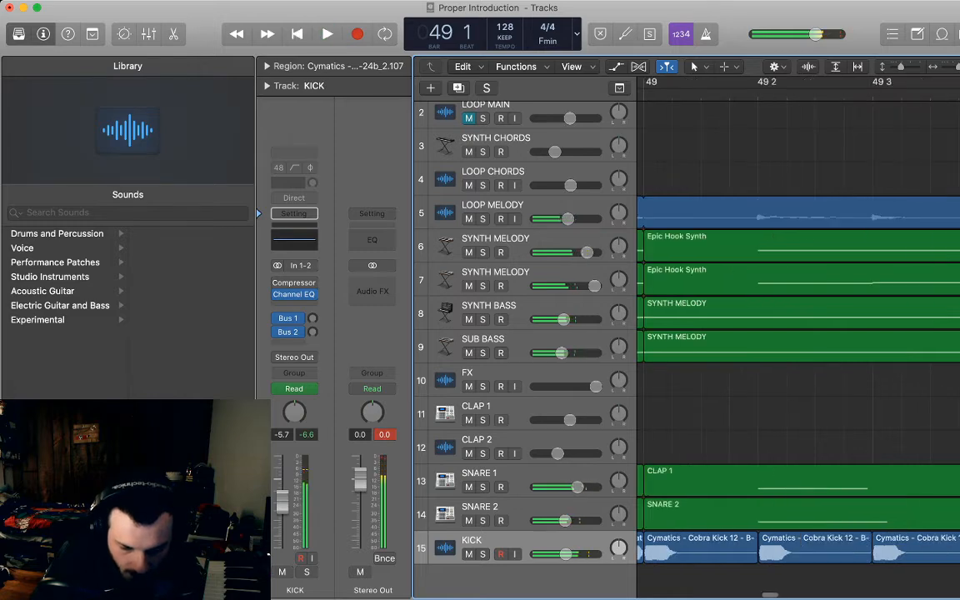
Play the whole arrangement from bar 1 and select the SYNTH CHORDS track during playback
{"action": "key", "text": "super+Left"}
{"action": "key", "text": "super+Left"}
{"action": "key", "text": "super+Left"}
{"action": "key", "text": "super+Left"}
{"action": "key", "text": "super+Left"}
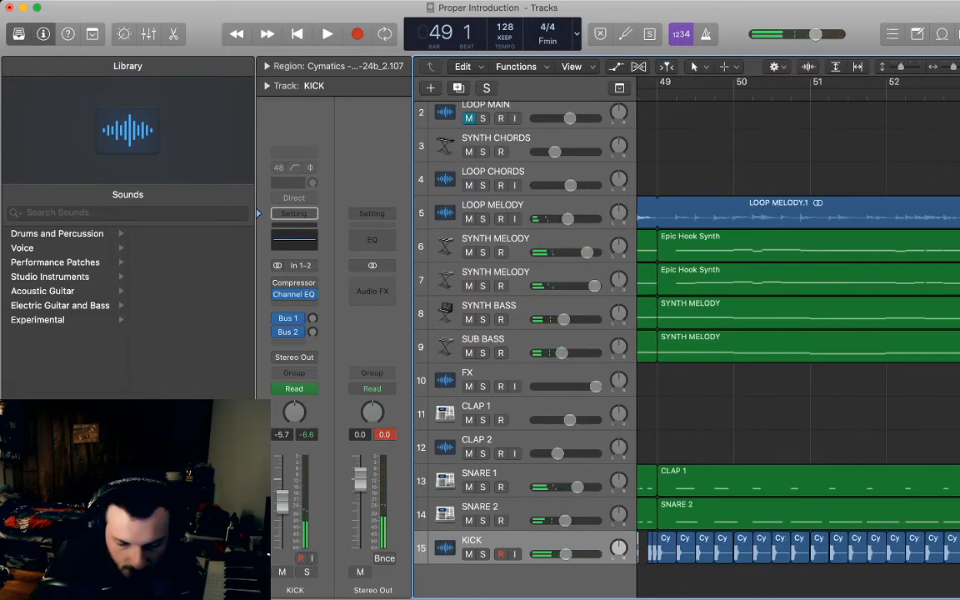
{"action": "key", "text": "super+Left"}
{"action": "key", "text": "super+Left"}
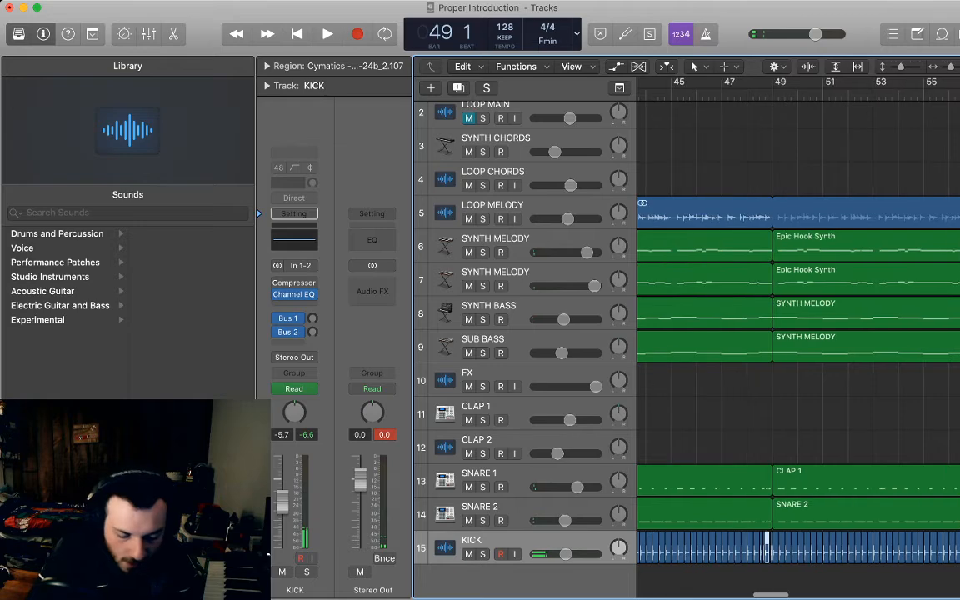
{"action": "key", "text": "Return"}
{"action": "key", "text": "super+Left"}
{"action": "key", "text": "super+Left"}
{"action": "key", "text": "super+Left"}
{"action": "key", "text": "super+Left"}
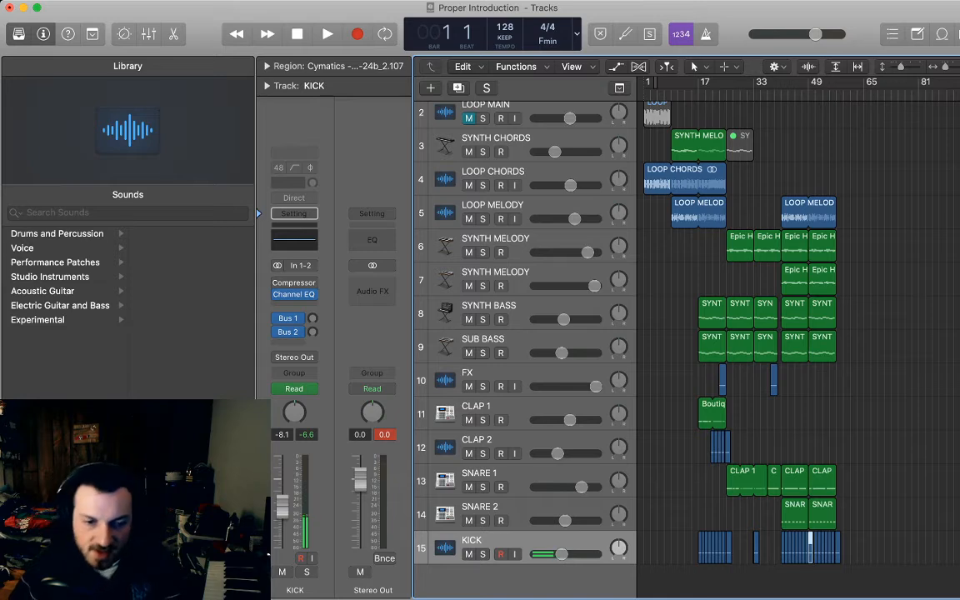
{"action": "key", "text": "space"}
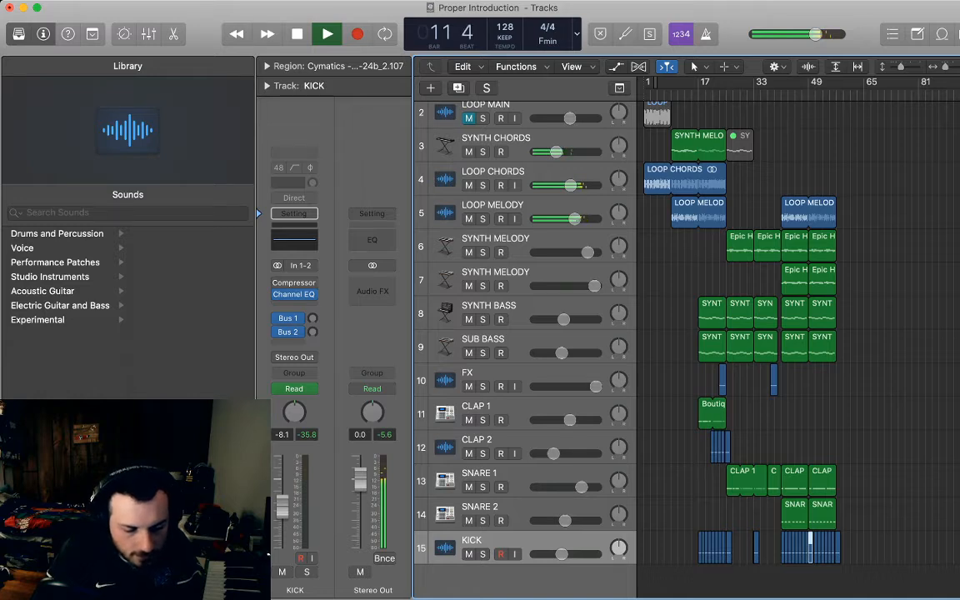
{"action": "left_click", "coordinate": [533, 139]}
{"action": "left_click", "coordinate": [792, 146]}
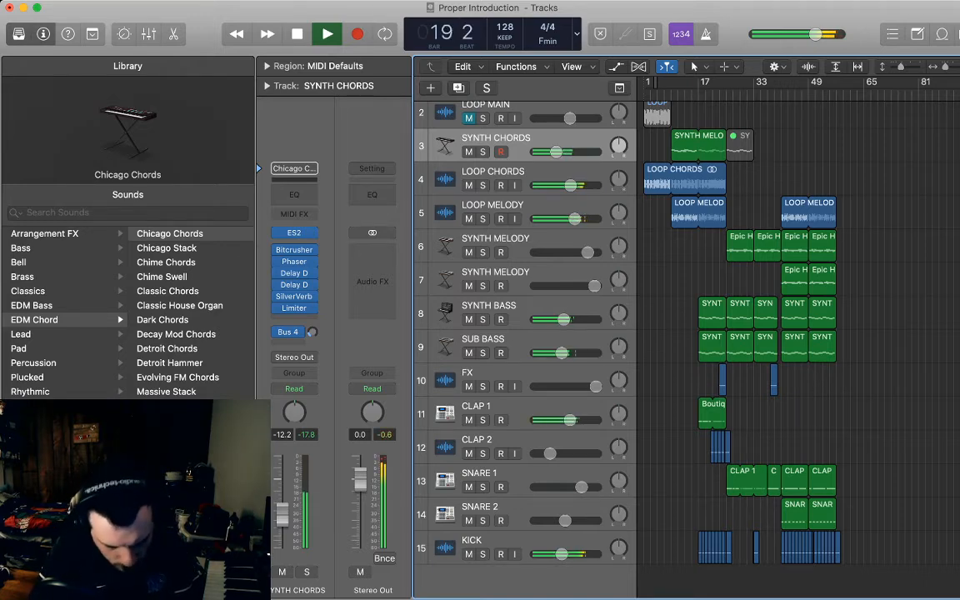
{"action": "scroll", "coordinate": [525, 334], "scroll_direction": "up", "scroll_amount": 1}
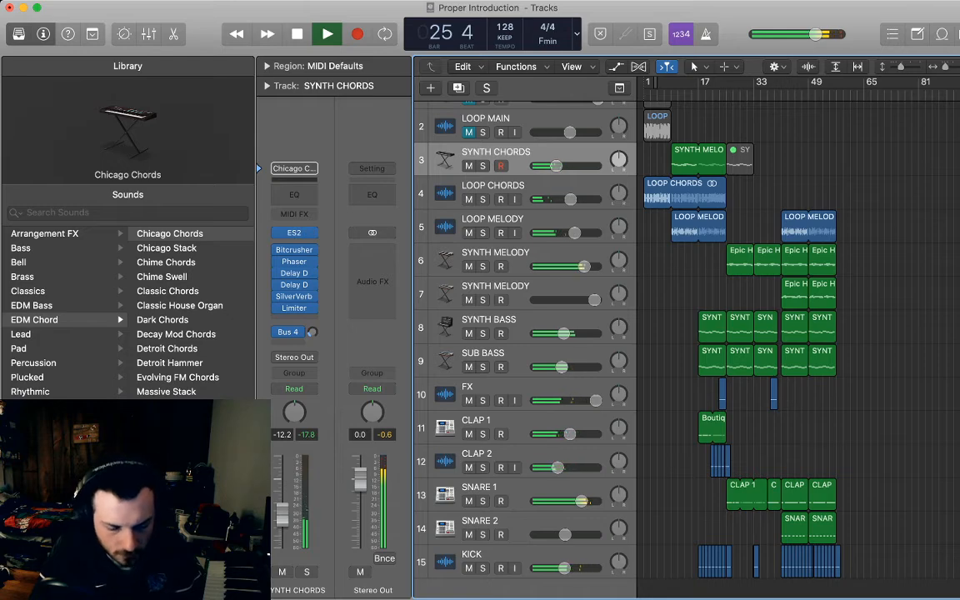
Show track automation and add SYNTH BASS volume points around bars 25 and 41, raising the section between them to -4.9 dB
{"action": "key", "text": "super+Right"}
{"action": "key", "text": "super+Right"}
{"action": "key", "text": "super+Right"}
{"action": "key", "text": "super+Right"}
{"action": "key", "text": "super+Right"}
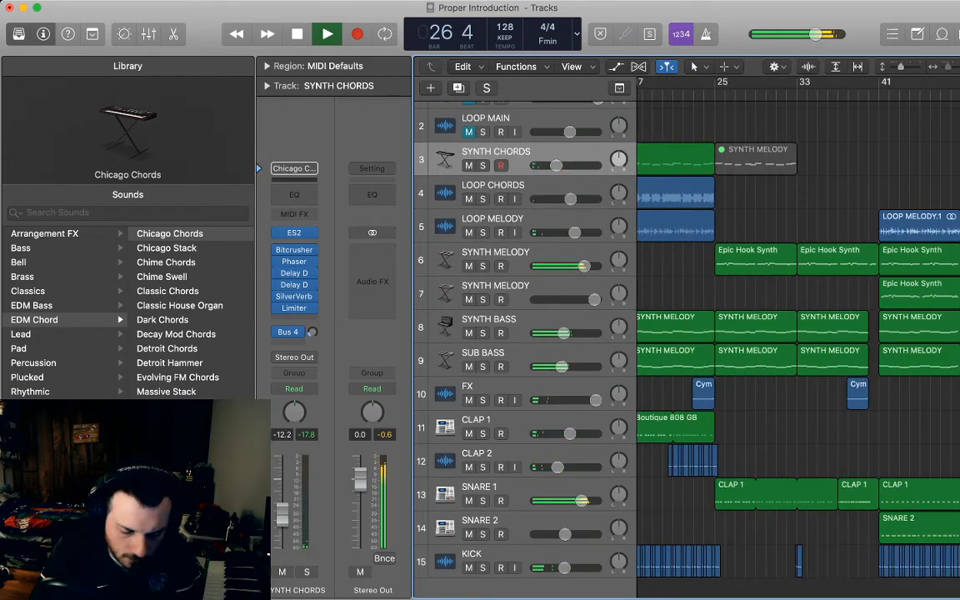
{"action": "key", "text": "a"}
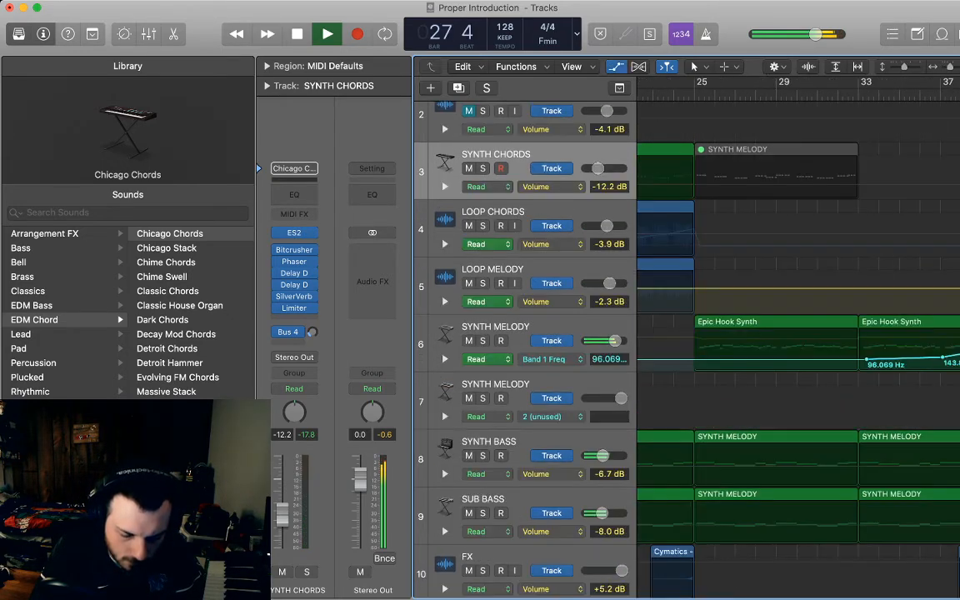
{"action": "scroll", "coordinate": [687, 333], "scroll_direction": "down", "scroll_amount": 10}
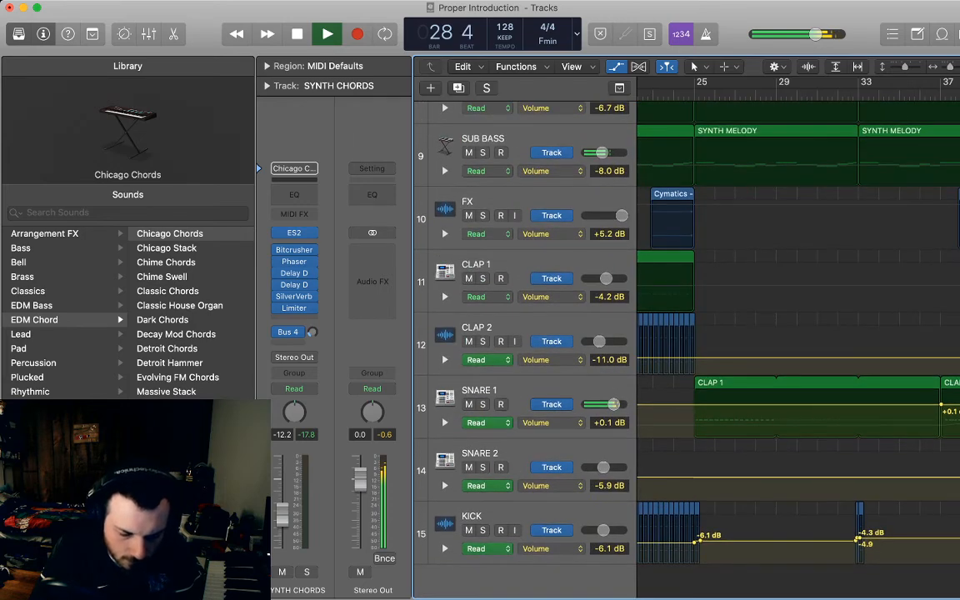
{"action": "key", "text": "super+Left"}
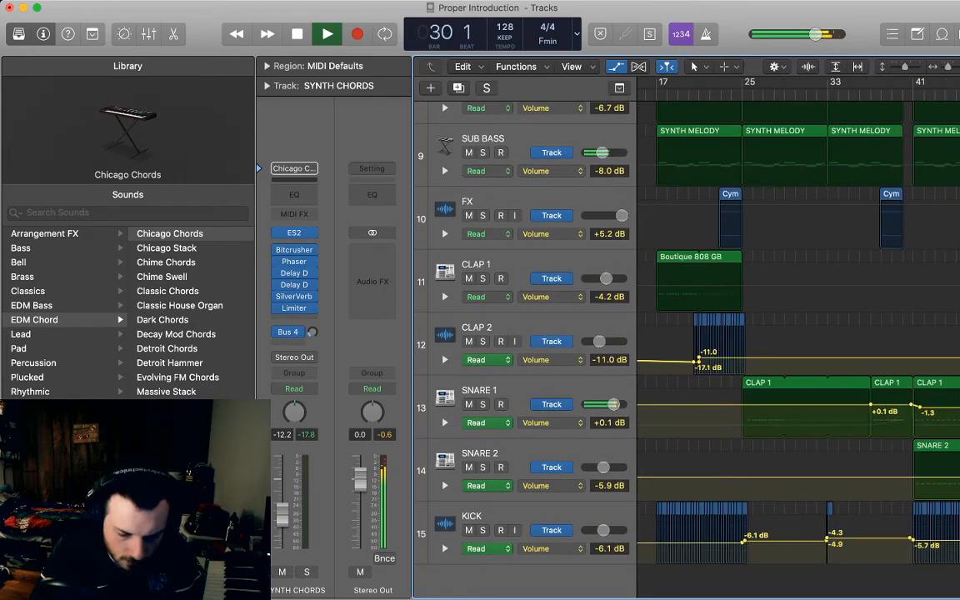
{"action": "scroll", "coordinate": [797, 333], "scroll_direction": "up", "scroll_amount": 5}
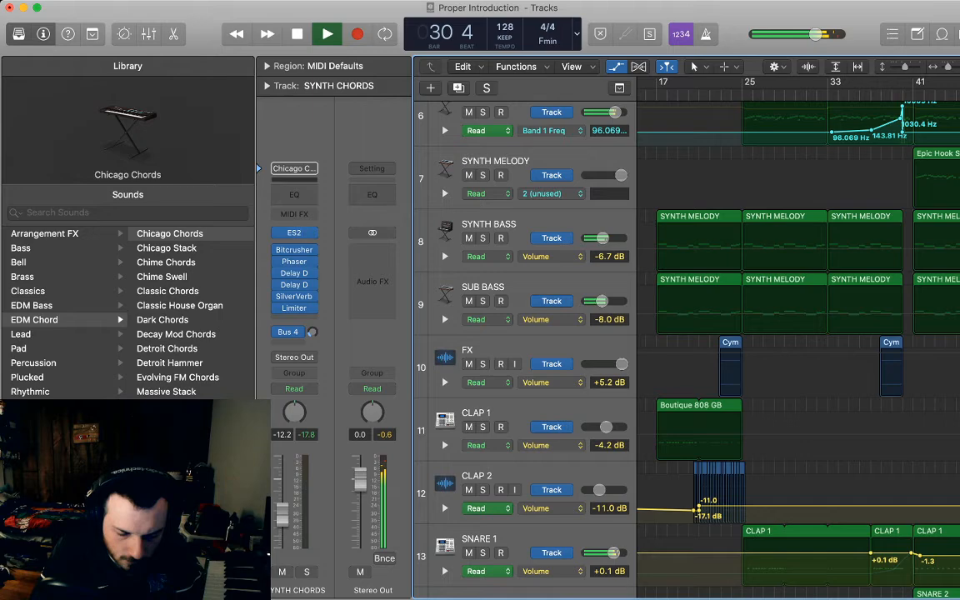
{"action": "left_click", "coordinate": [744, 249]}
{"action": "left_click", "coordinate": [741, 249]}
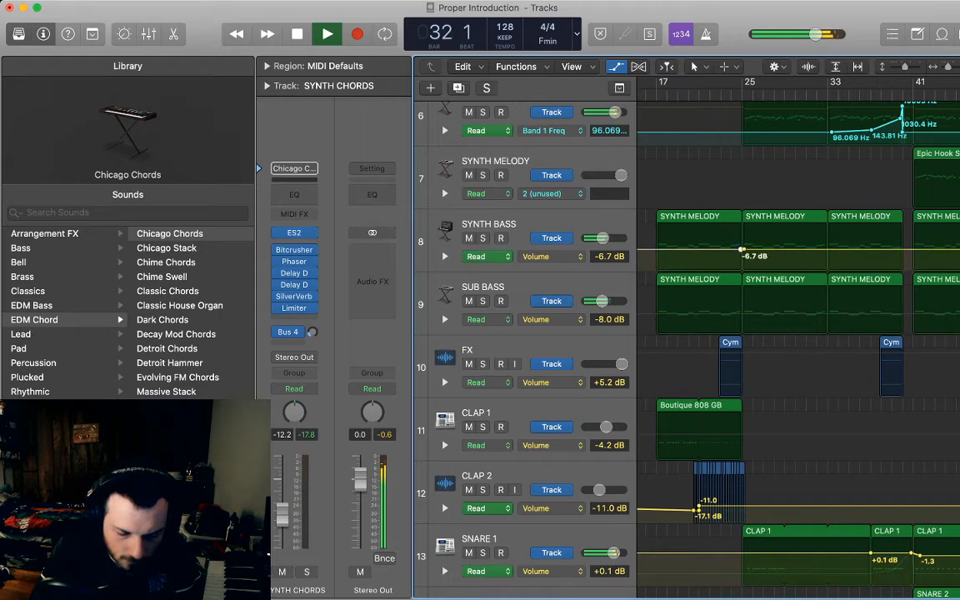
{"action": "left_click", "coordinate": [912, 249]}
{"action": "left_click", "coordinate": [909, 249]}
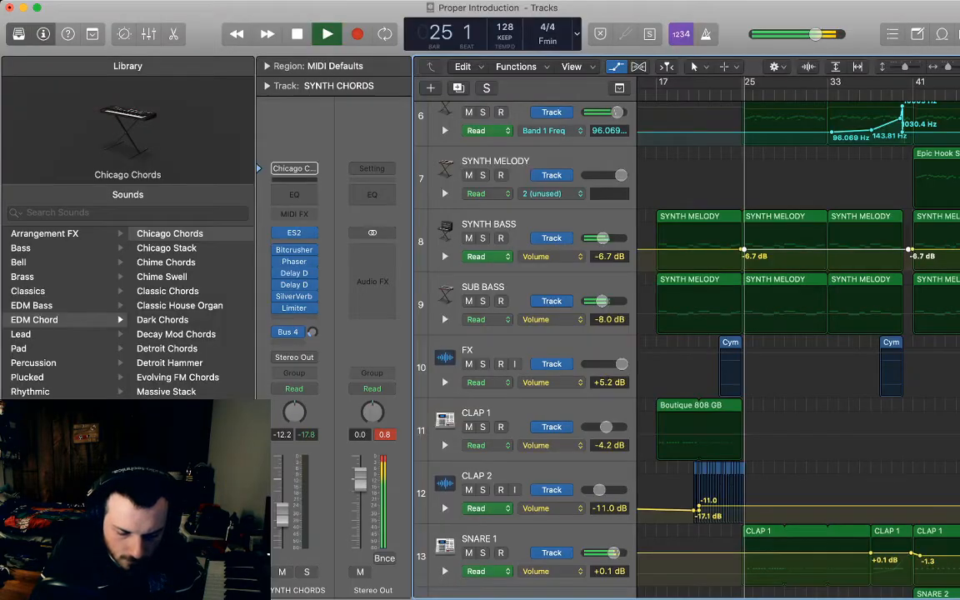
{"action": "left_click_drag", "start_coordinate": [826, 249], "coordinate": [826, 247]}
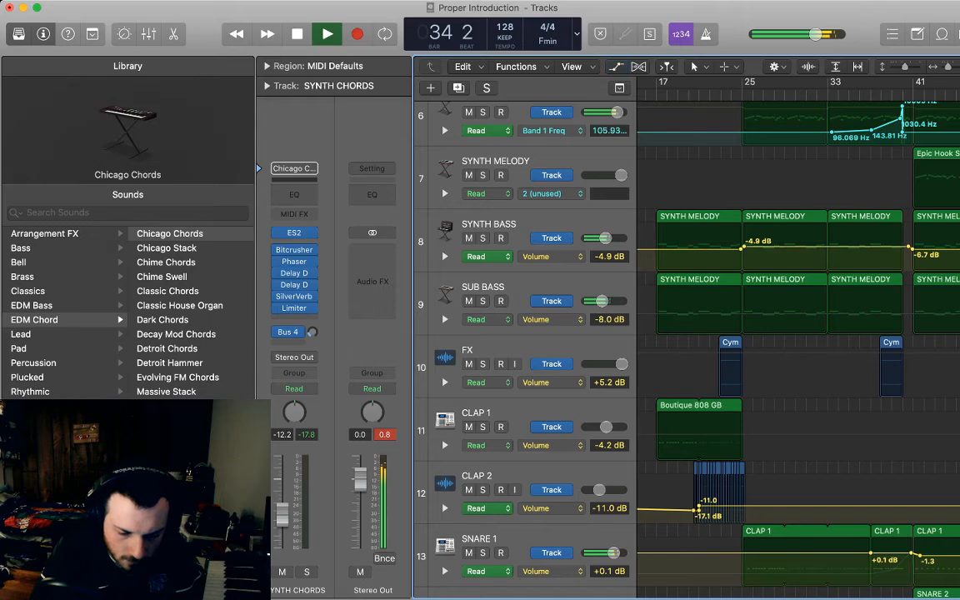
Hide the track automation and listen on through the build-up before the drop at bar 41
{"action": "key", "text": "a"}
{"action": "key", "text": "super+Left"}
{"action": "key", "text": "super+Left"}
{"action": "key", "text": "super+Left"}
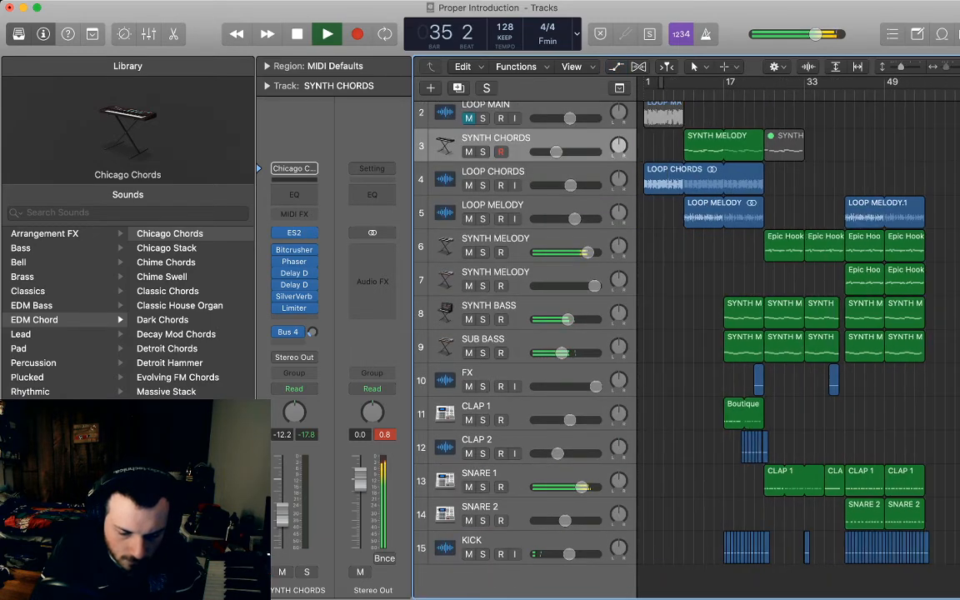
{"action": "key", "text": "super+Left"}
{"action": "key", "text": "super+Left"}
{"action": "key", "text": "super+Left"}
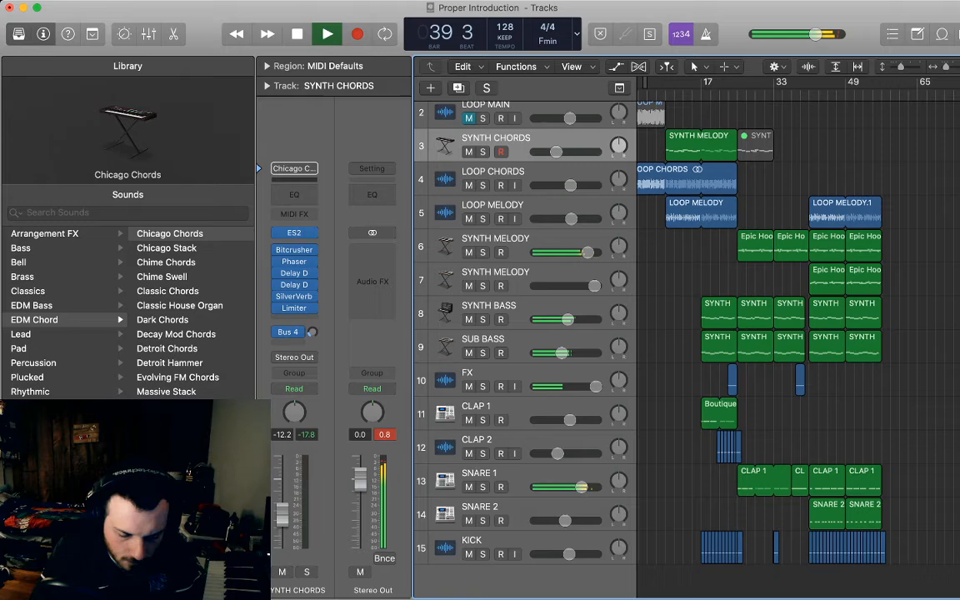
Copy the Boutique 808 GB region on CLAP 1 from bar 17 to bar 33 and shorten the copy to end at bar 40
{"action": "key", "text": "super+Right"}
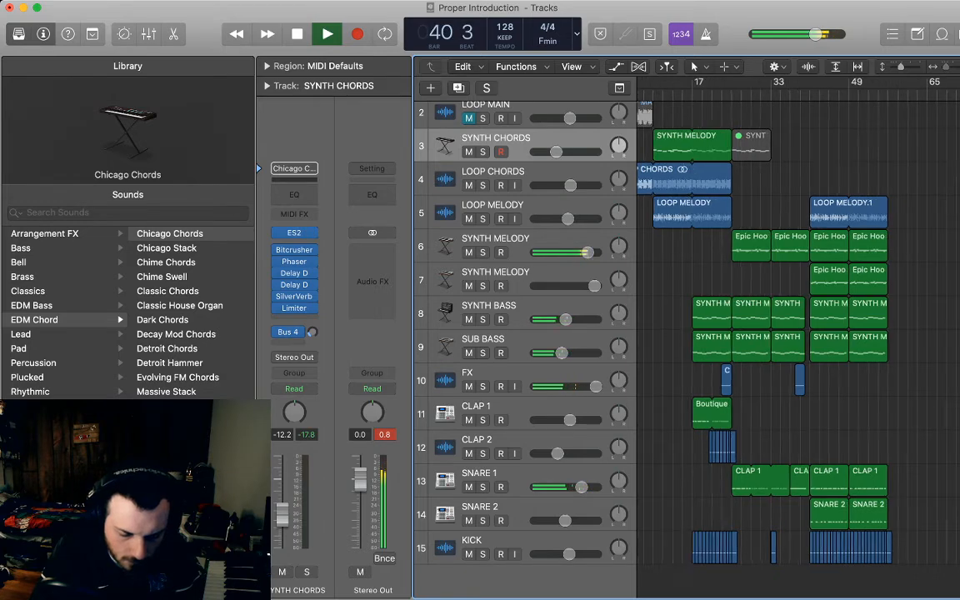
{"action": "key", "text": "super+Right"}
{"action": "key", "text": "super+Right"}
{"action": "key", "text": "super+Right"}
{"action": "scroll", "coordinate": [799, 334], "scroll_direction": "left", "scroll_amount": 5}
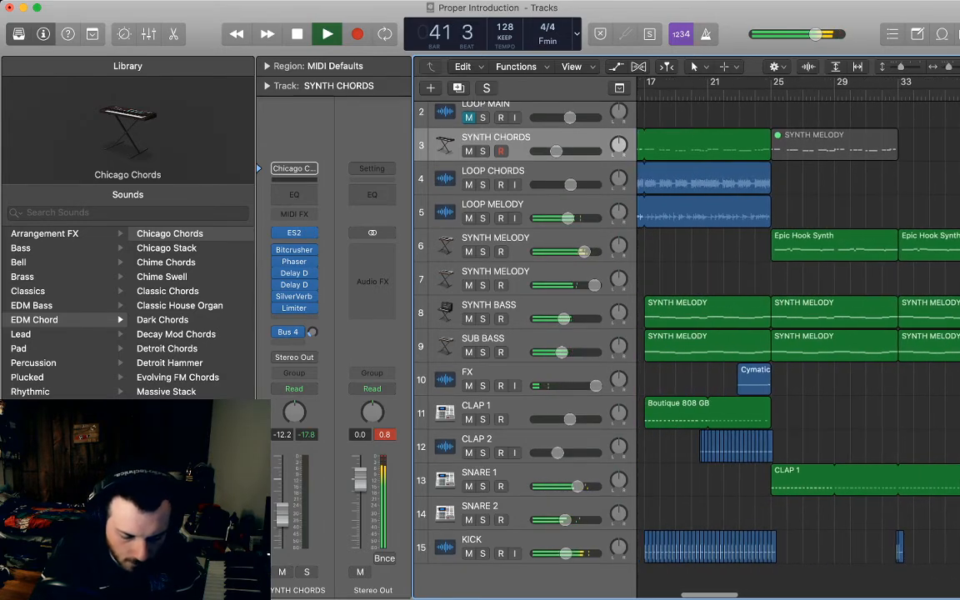
{"action": "key", "text": "space"}
{"action": "left_click", "coordinate": [708, 412]}
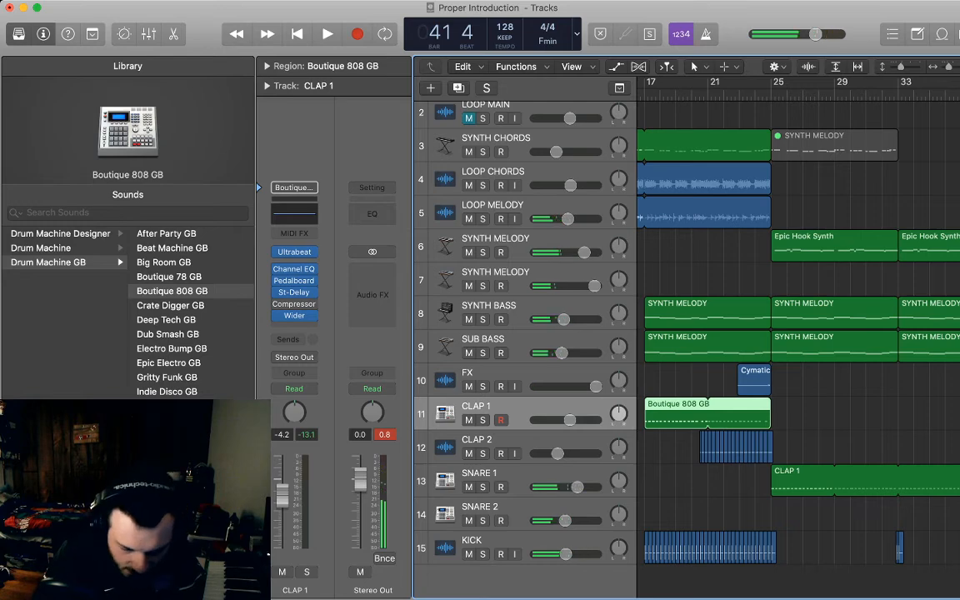
{"action": "scroll", "coordinate": [798, 333], "scroll_direction": "right", "scroll_amount": 10}
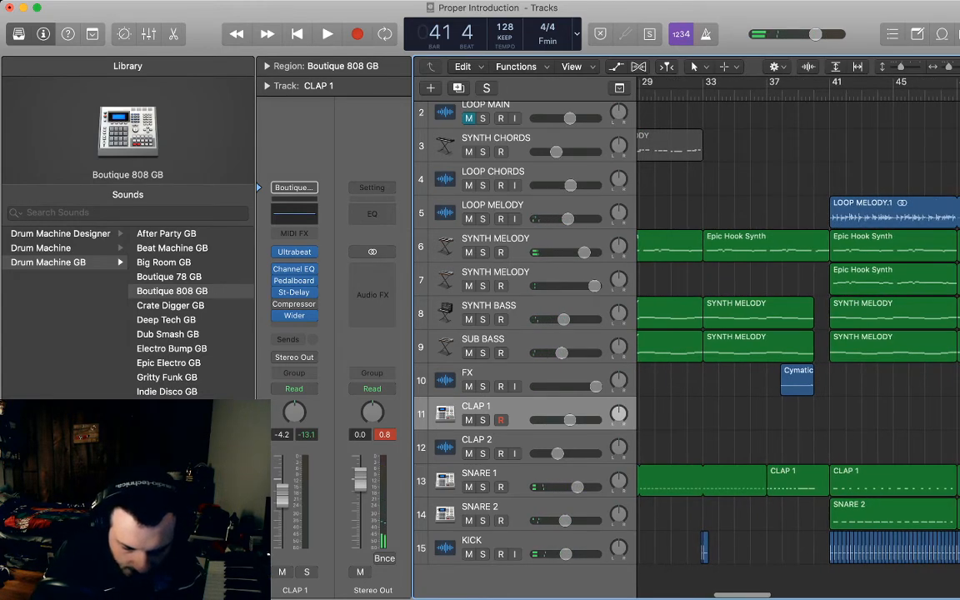
{"action": "left_click", "coordinate": [704, 93]}
{"action": "key", "text": "super+v"}
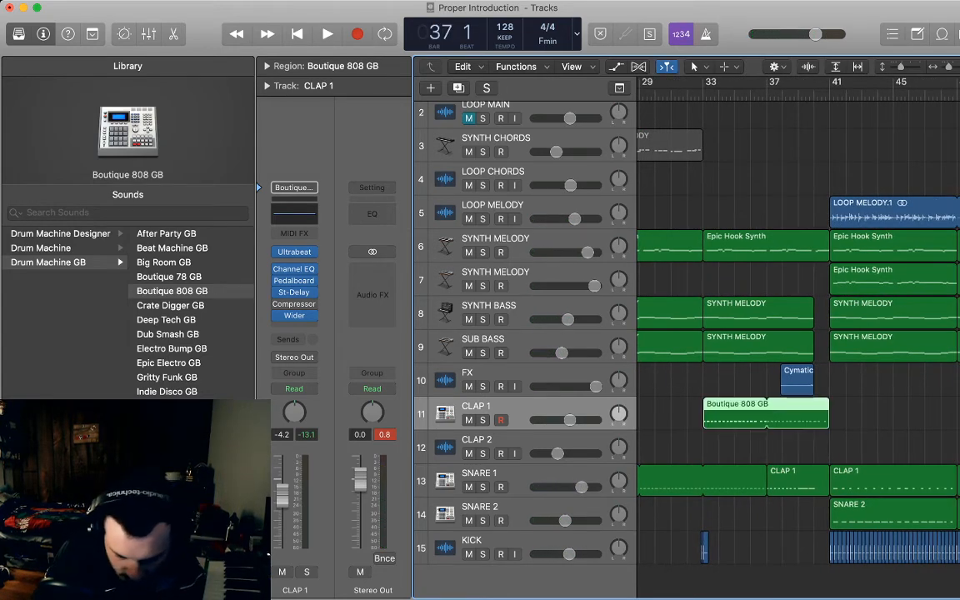
{"action": "left_click_drag", "start_coordinate": [828, 423], "coordinate": [813, 423]}
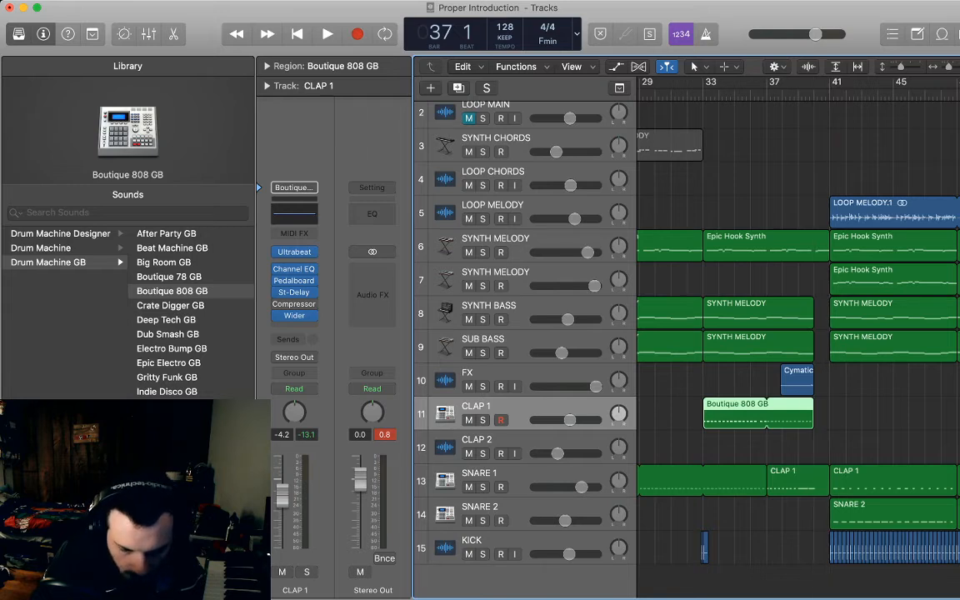
Play from bar 33 through the build-up into the drop to check the added claps
{"action": "key", "text": "space"}
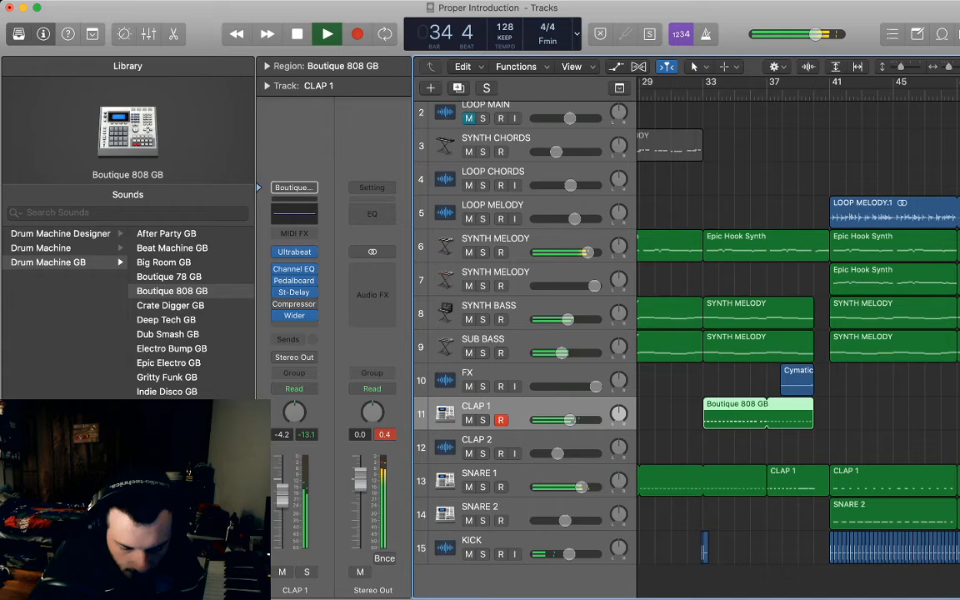
{"action": "left_click", "coordinate": [817, 449]}
{"action": "scroll", "coordinate": [799, 417], "scroll_direction": "right", "scroll_amount": 2}
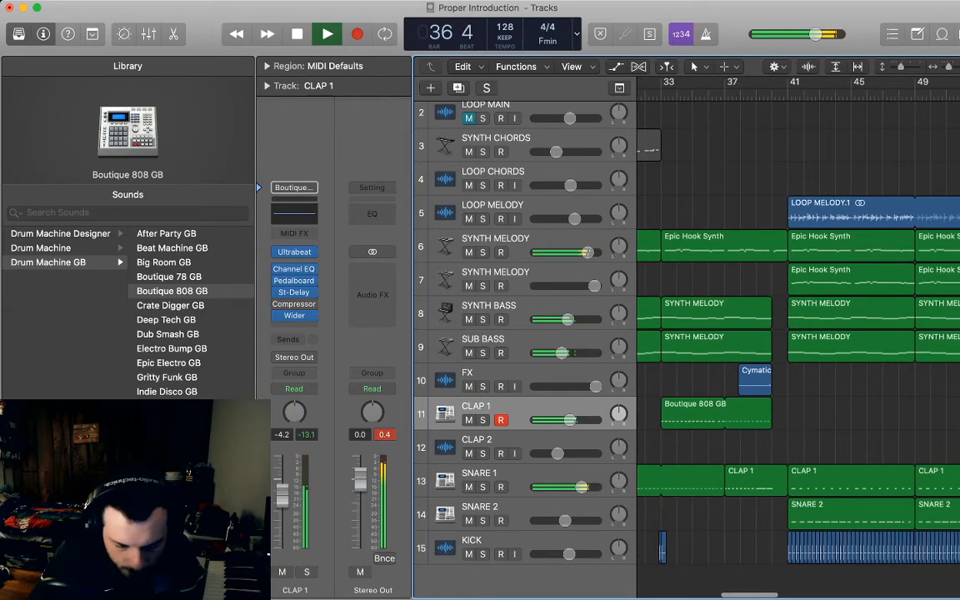
{"action": "scroll", "coordinate": [799, 333], "scroll_direction": "right", "scroll_amount": 3}
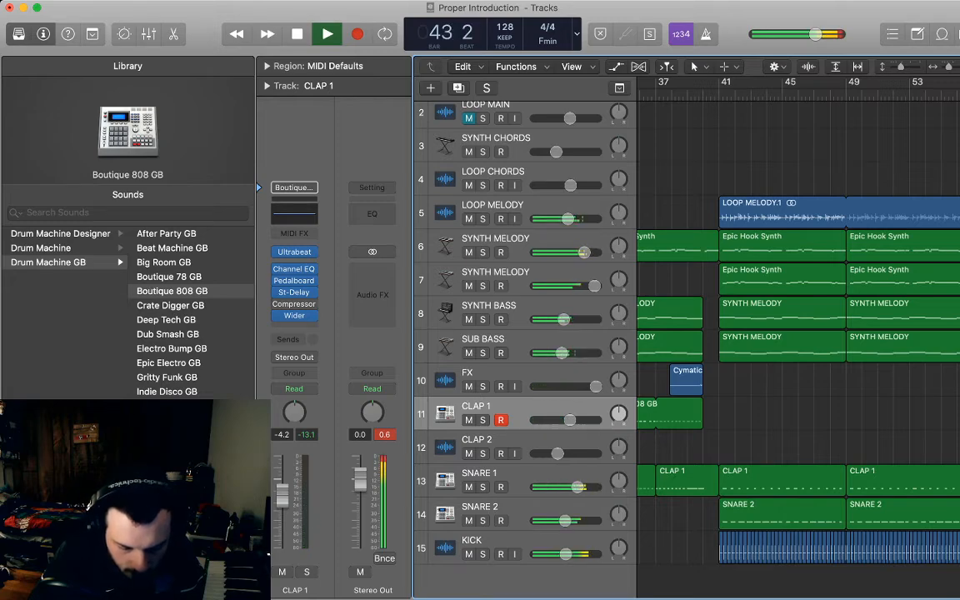
{"action": "scroll", "coordinate": [533, 333], "scroll_direction": "up", "scroll_amount": 2}
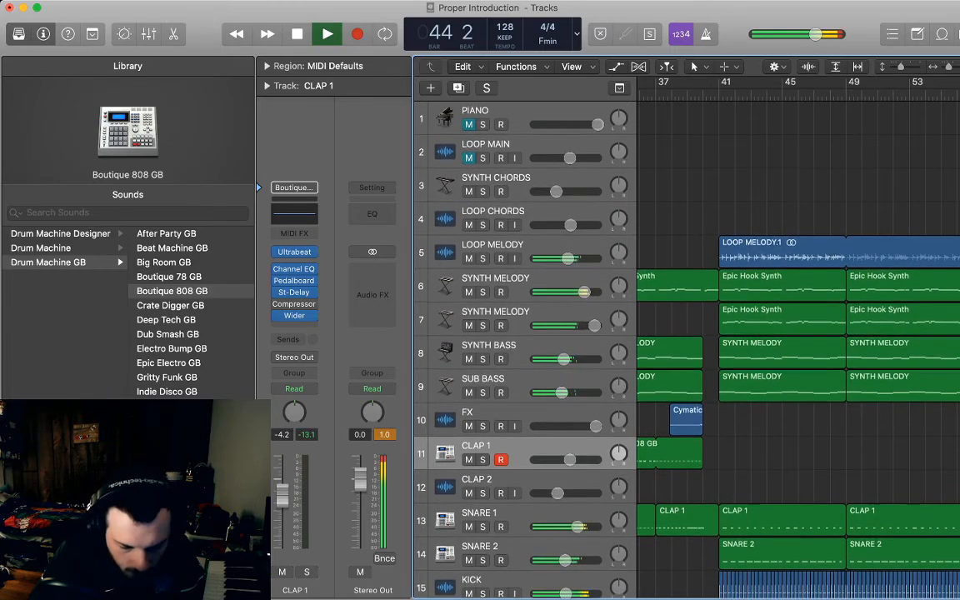
{"action": "key", "text": "space"}
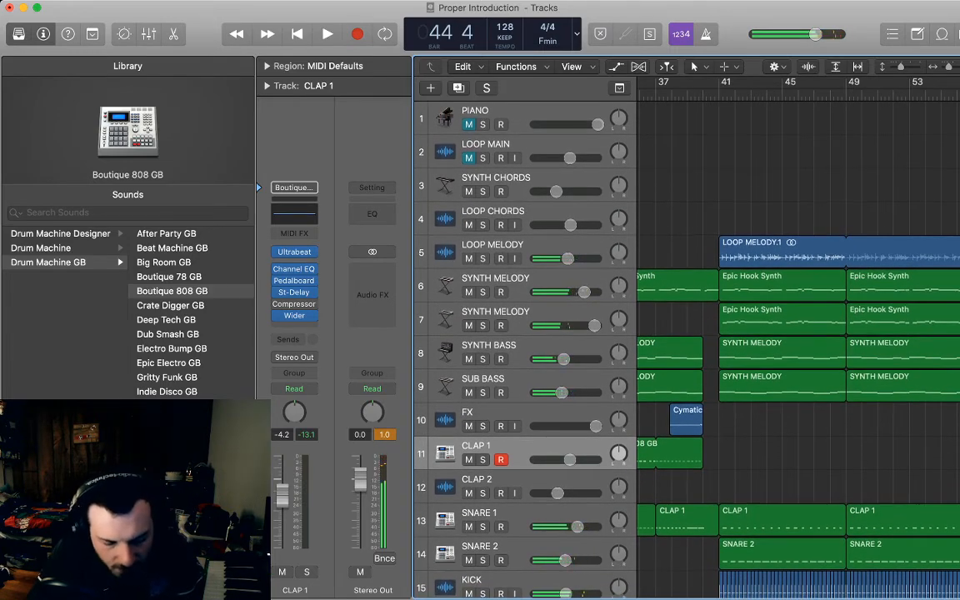
Create a new track with the same settings as SYNTH CHORDS directly below it and name it SYNTH BELLS
{"action": "left_click", "coordinate": [496, 178]}
{"action": "scroll", "coordinate": [798, 334], "scroll_direction": "left", "scroll_amount": 5}
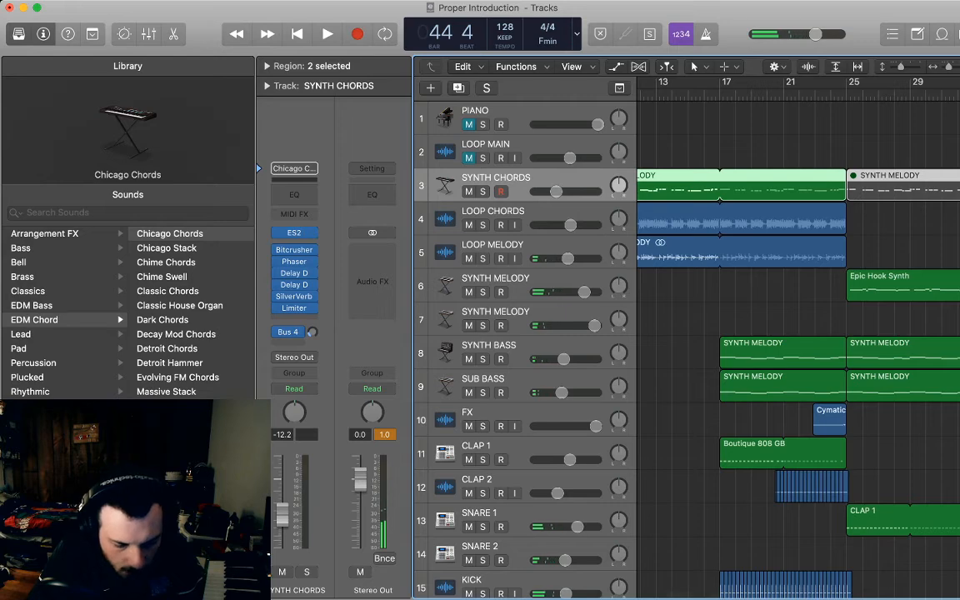
{"action": "left_click", "coordinate": [784, 138]}
{"action": "scroll", "coordinate": [783, 292], "scroll_direction": "right", "scroll_amount": 6}
{"action": "scroll", "coordinate": [783, 291], "scroll_direction": "left", "scroll_amount": 1}
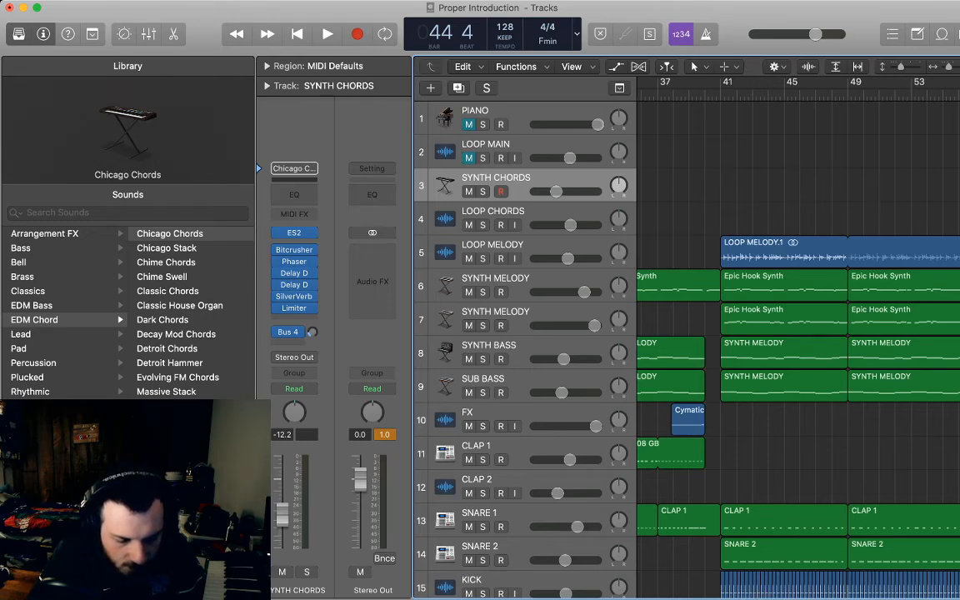
{"action": "key", "text": "super+d"}
{"action": "key", "text": "shift+Return"}
{"action": "key", "text": "Right"}
{"action": "key", "text": "BackSpace"}
{"action": "key", "text": "BackSpace"}
{"action": "key", "text": "BackSpace"}
{"action": "key", "text": "BackSpace"}
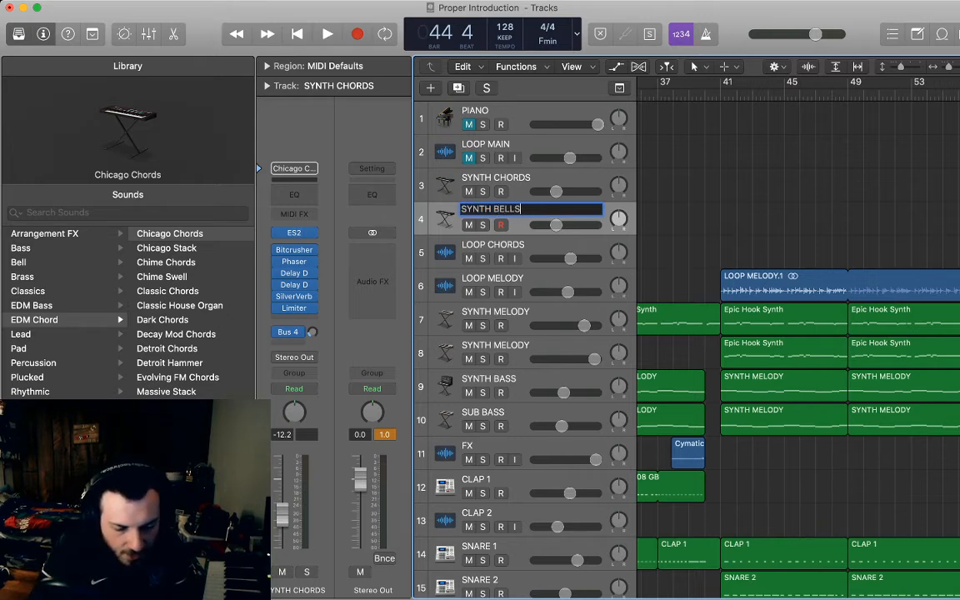
{"action": "key", "text": "Return"}
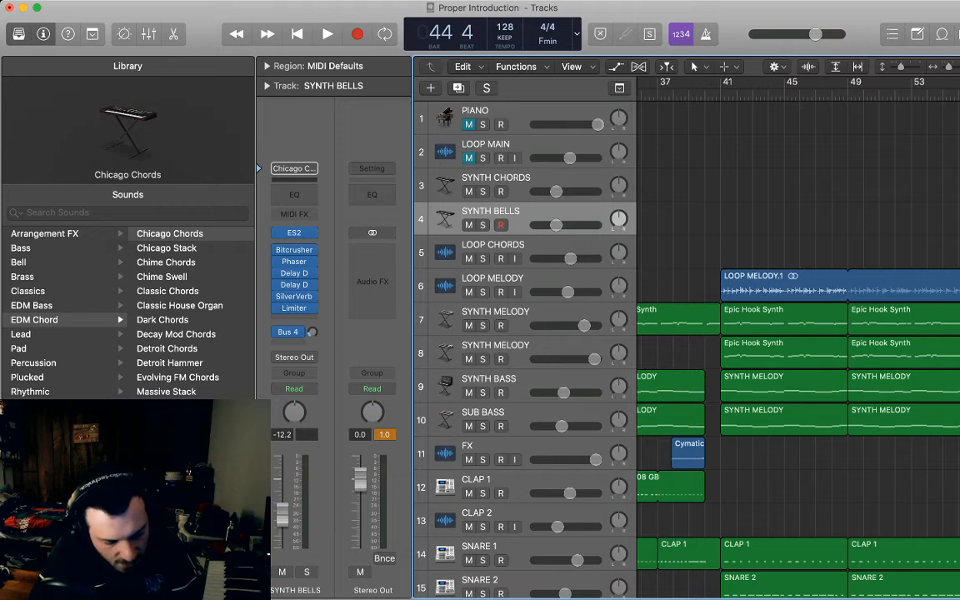
Audition Bell synthesizer sounds such as Broken Bells and Delicate Bells on the SYNTH BELLS track, and load Dreamy Bells
{"action": "key", "text": "Left"}
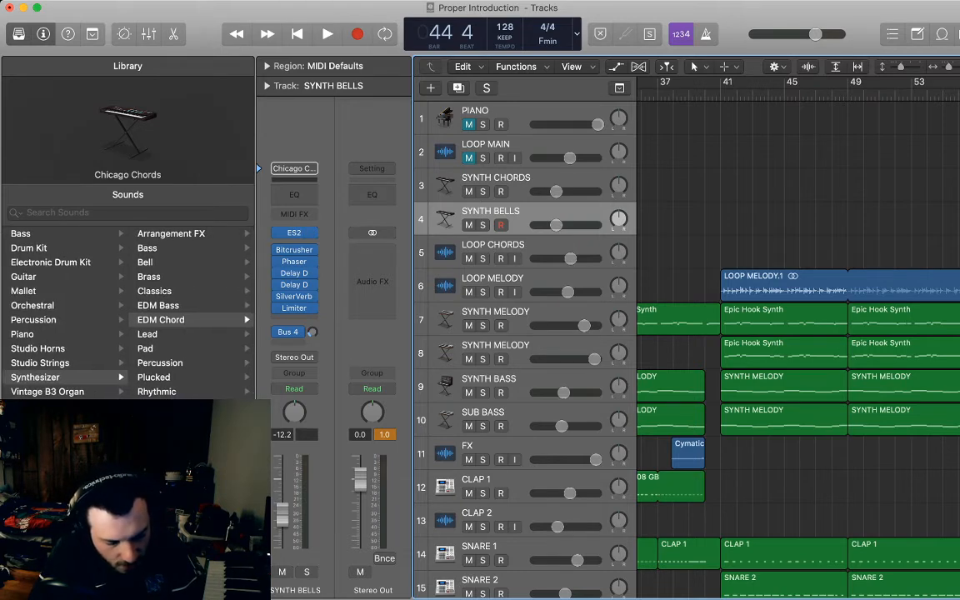
{"action": "key", "text": "Up"}
{"action": "key", "text": "Down"}
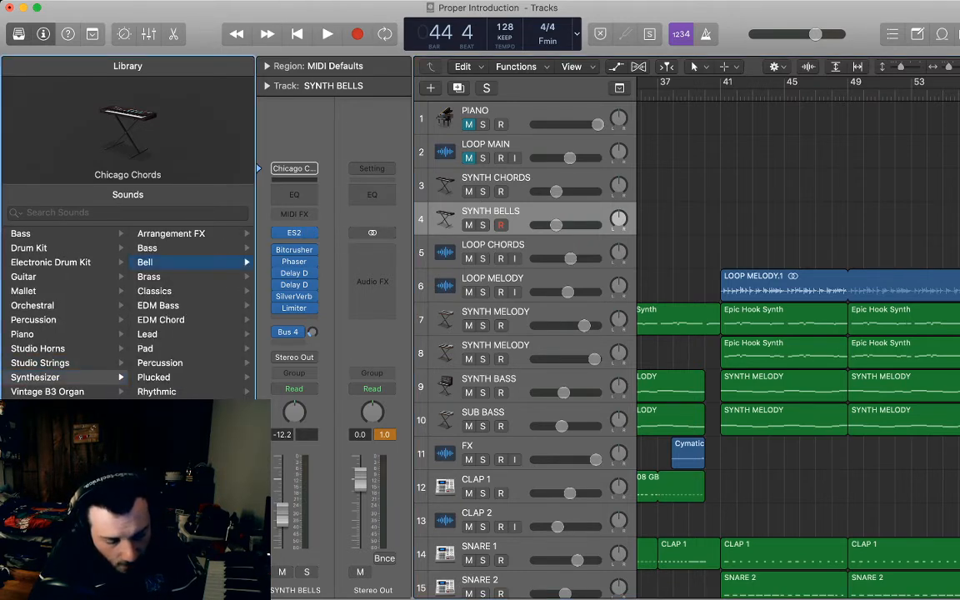
{"action": "key", "text": "Right"}
{"action": "key", "text": "Right"}
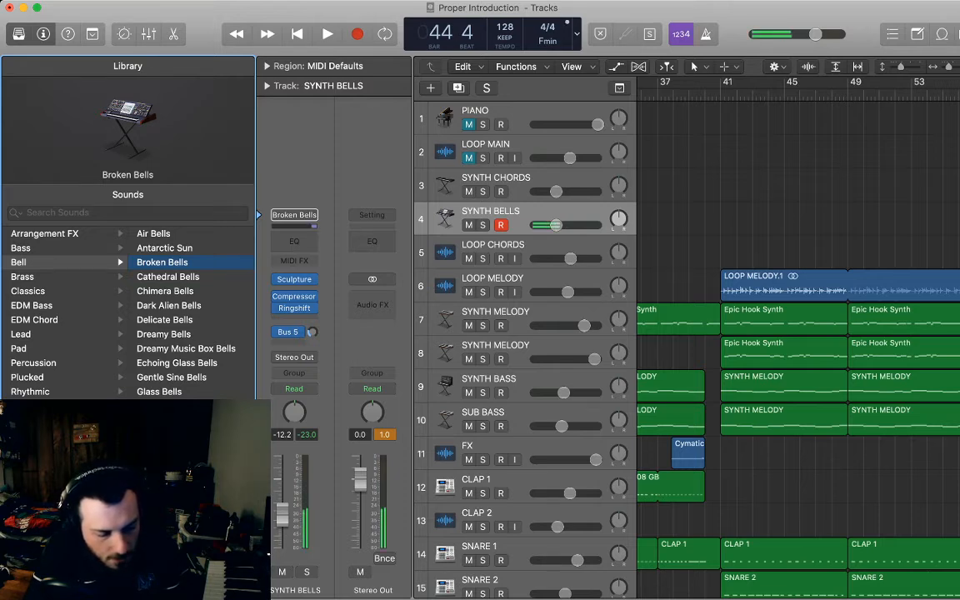
{"action": "left_click", "coordinate": [164, 320]}
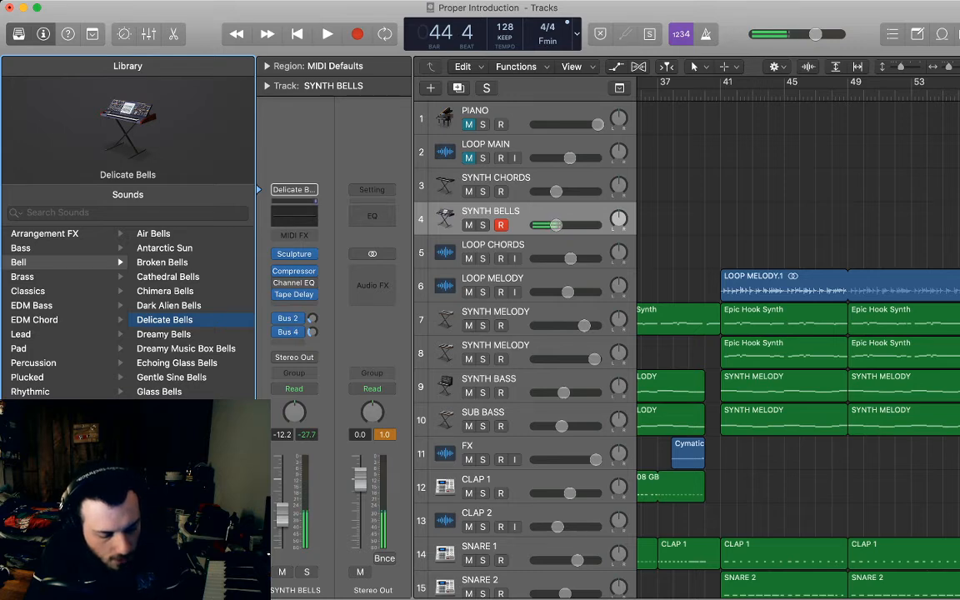
{"action": "left_click", "coordinate": [186, 348]}
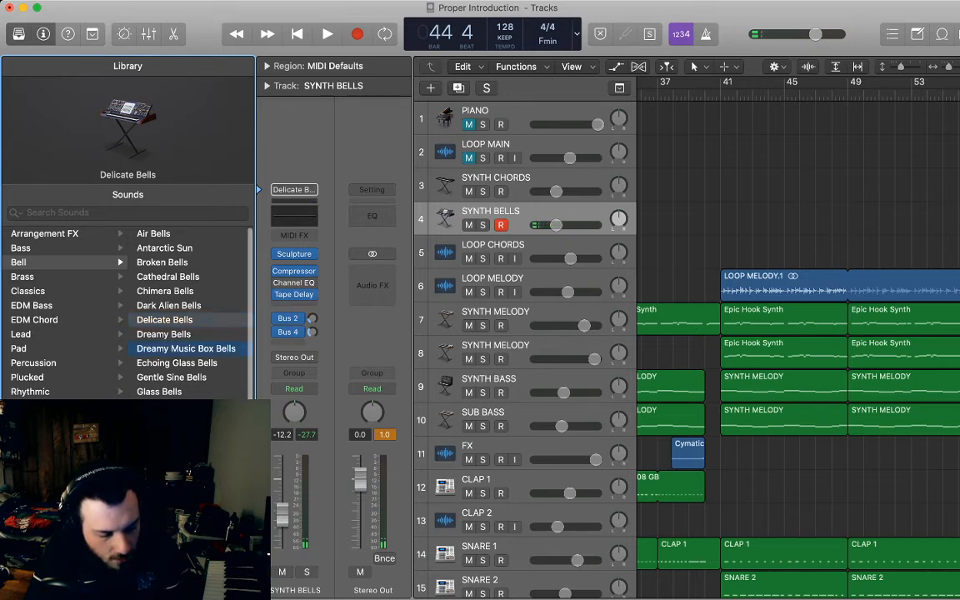
{"action": "left_click", "coordinate": [164, 334]}
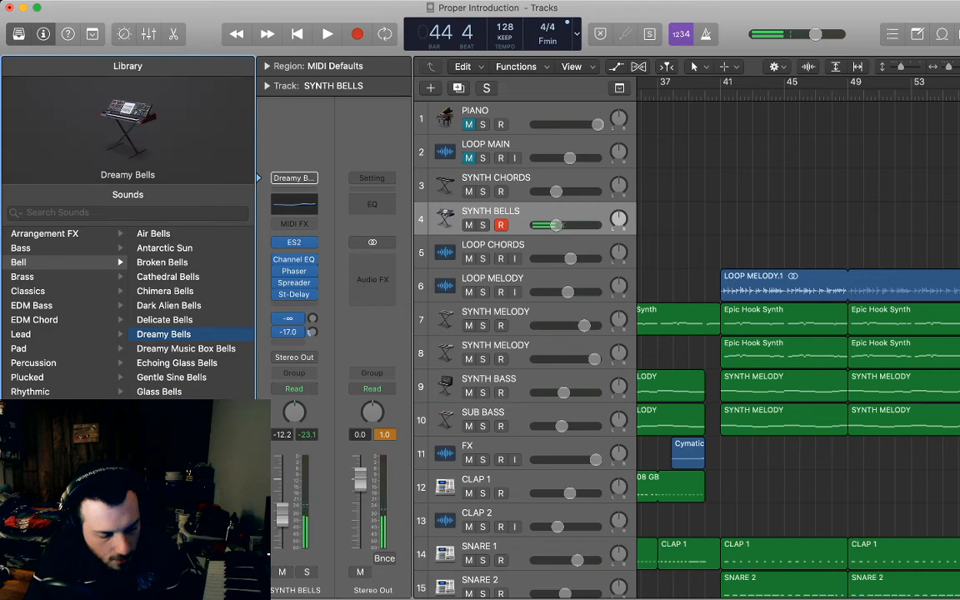
Move the playhead to bar 41 and select the Epic Hook Synth region there on the upper SYNTH MELODY track
{"action": "scroll", "coordinate": [798, 333], "scroll_direction": "right", "scroll_amount": 2}
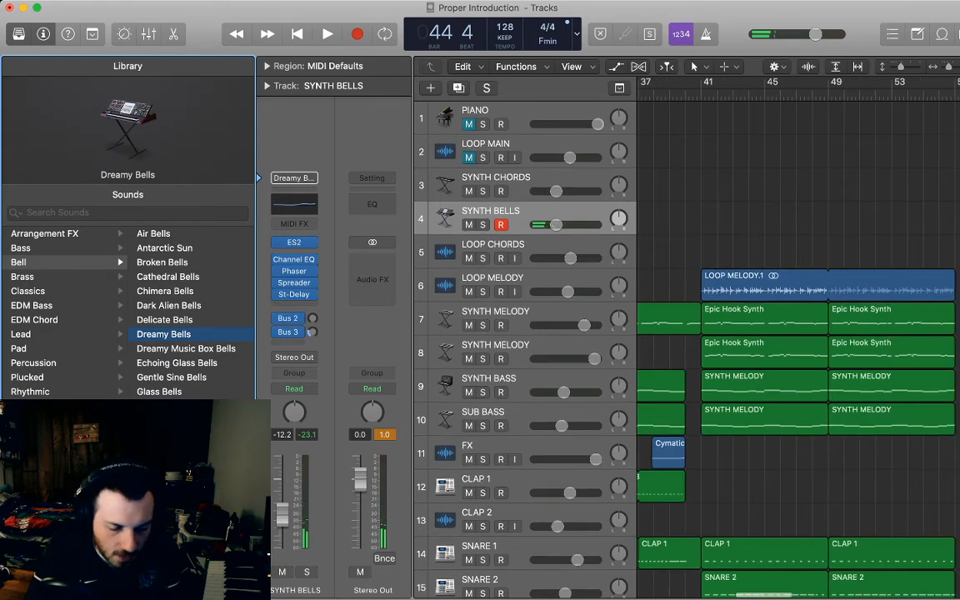
{"action": "left_click", "coordinate": [701, 94]}
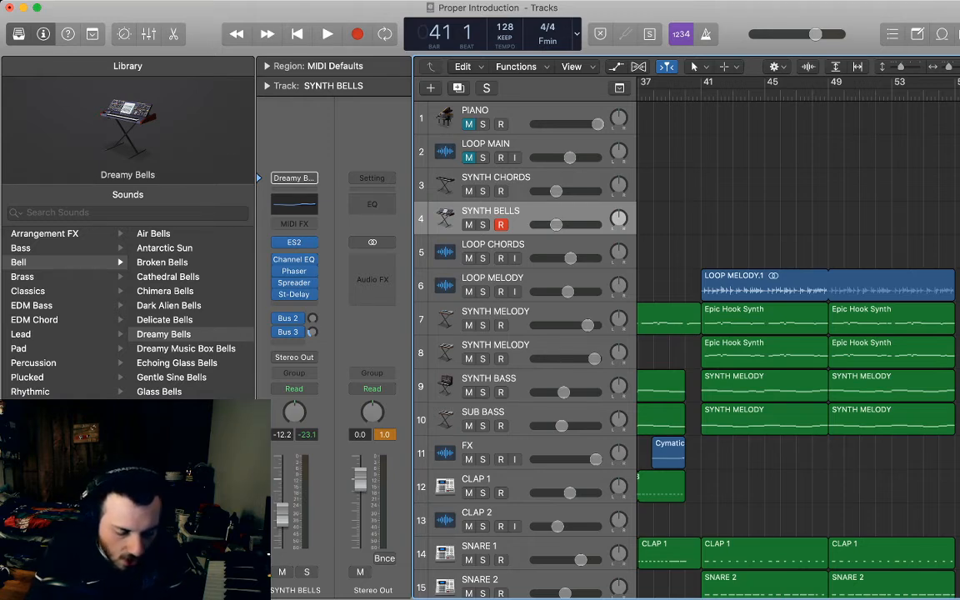
{"action": "left_click", "coordinate": [763, 318]}
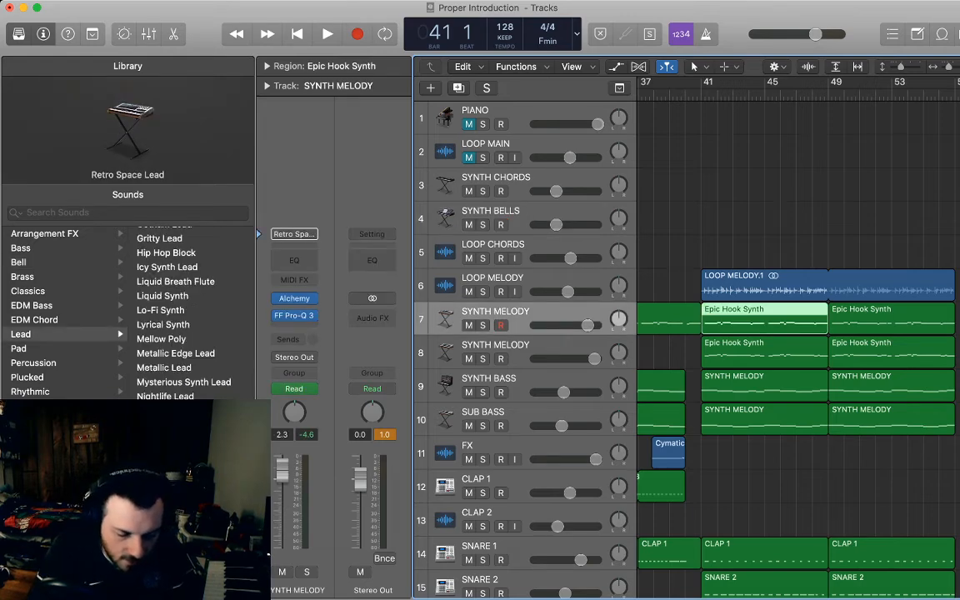
Paste the copied Epic Hook Synth region onto the SYNTH BELLS track at bars 41 and 49
{"action": "key", "text": "Up"}
{"action": "key", "text": "Up"}
{"action": "key", "text": "Up"}
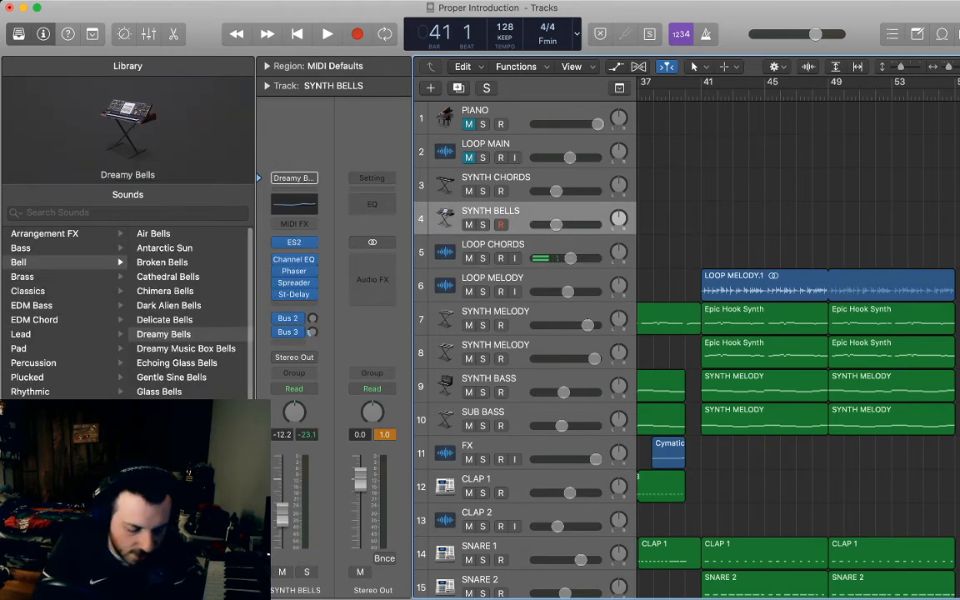
{"action": "key", "text": "alt+super+n"}
{"action": "key", "text": "super+v"}
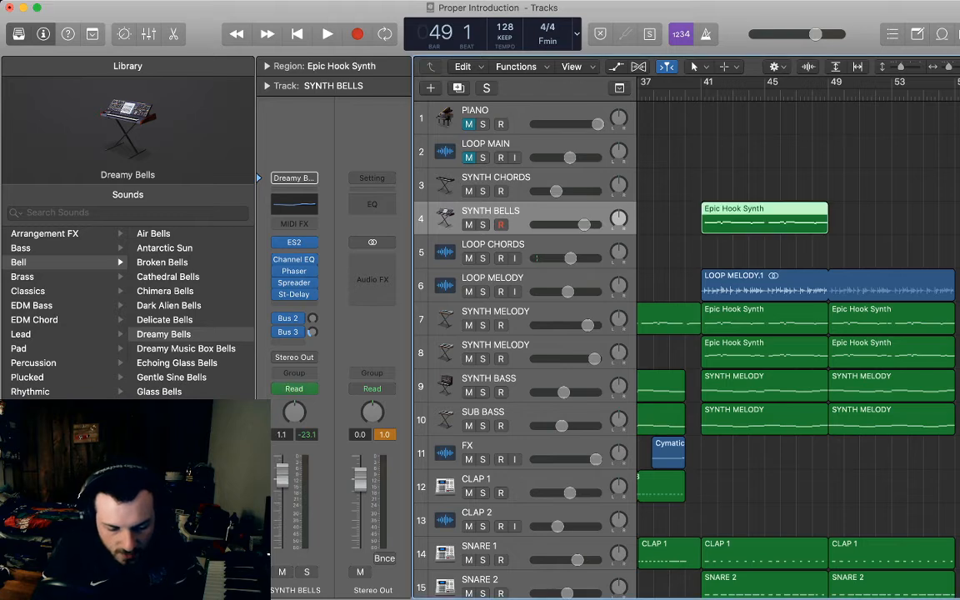
{"action": "key", "text": "super+v"}
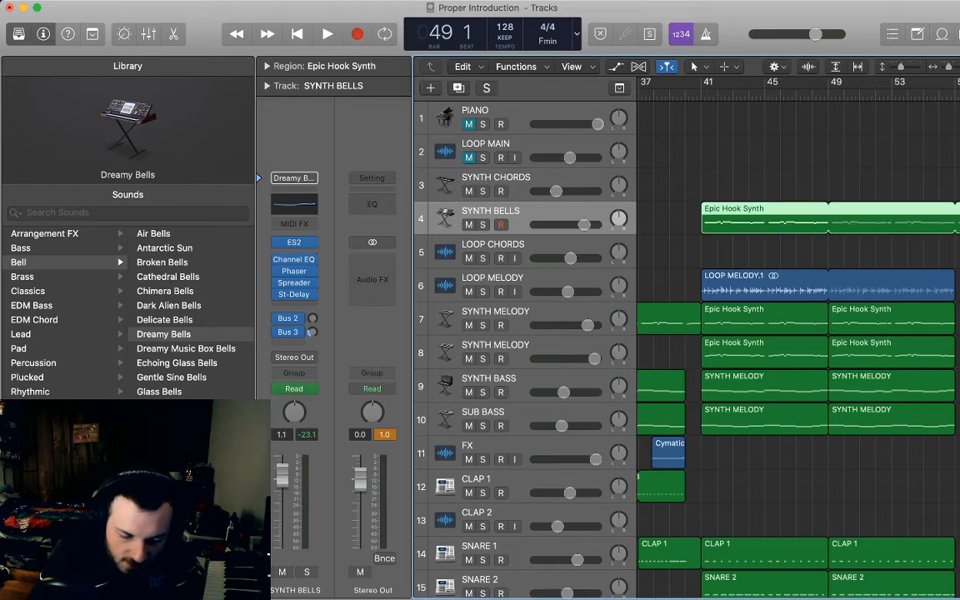
Audition the SYNTH BELLS track soloed from bar 41, reset the playhead to bar 41 and unsolo the track
{"action": "key", "text": "space"}
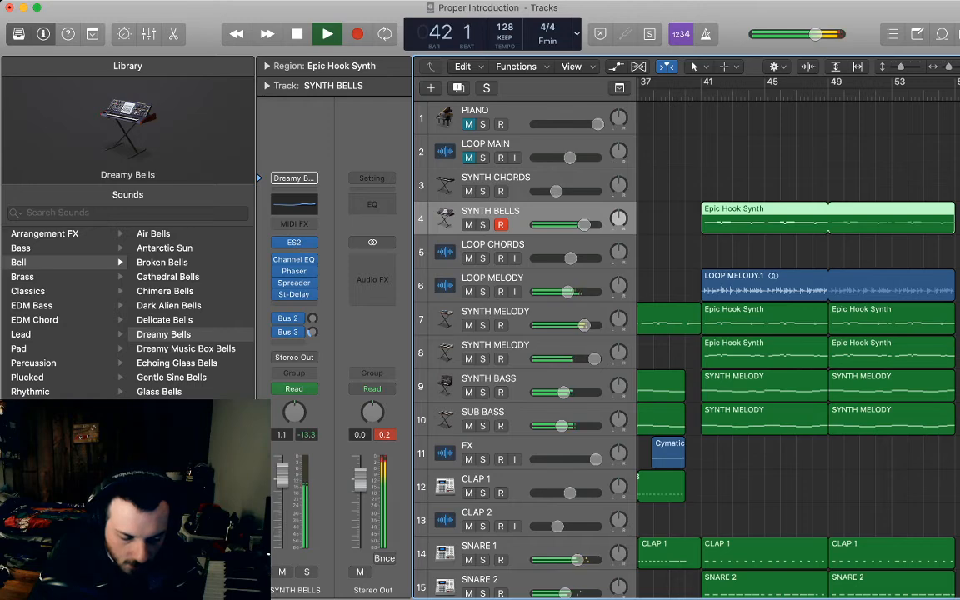
{"action": "key", "text": "s"}
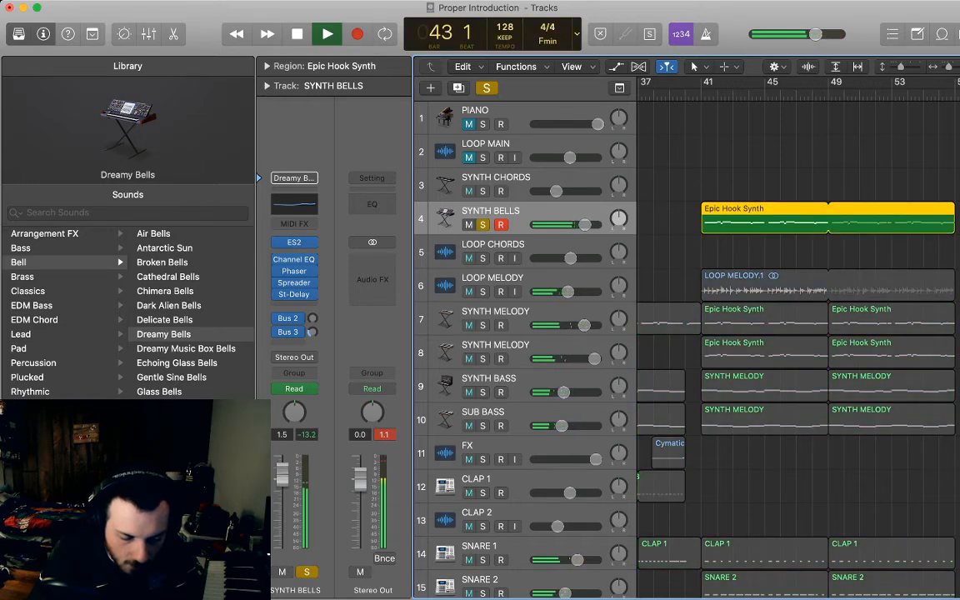
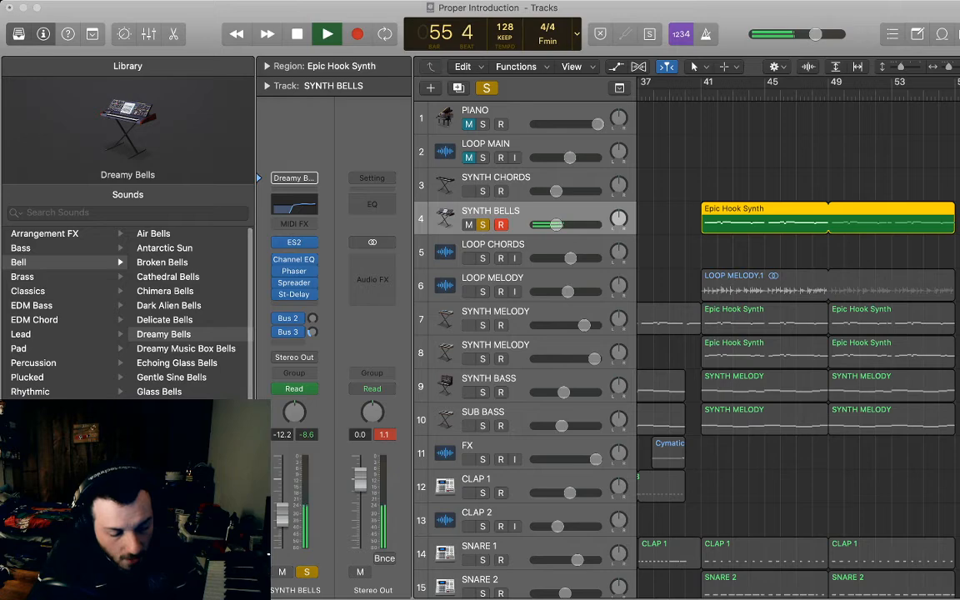
{"action": "key", "text": "space"}
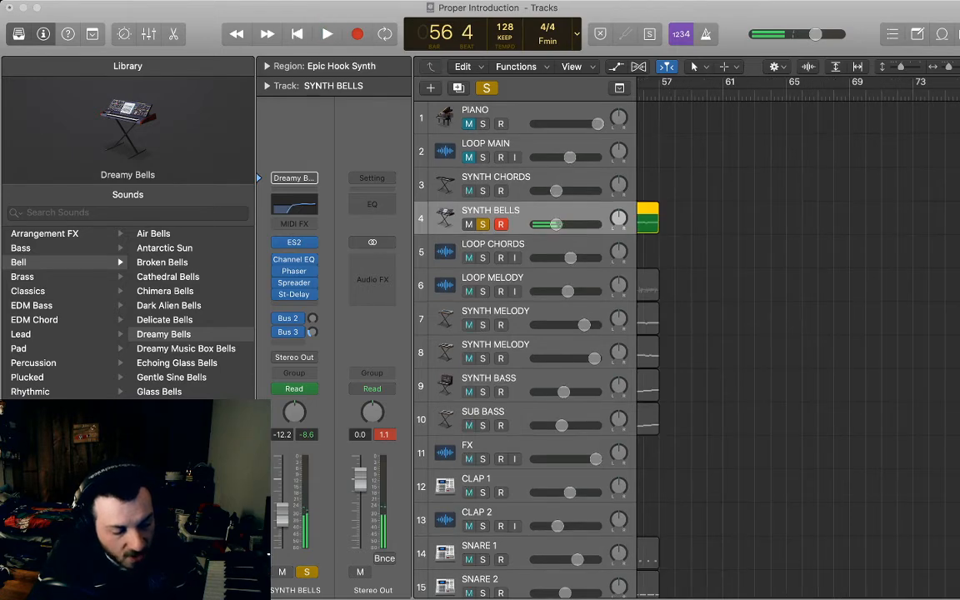
{"action": "scroll", "coordinate": [798, 334], "scroll_direction": "left", "scroll_amount": 6}
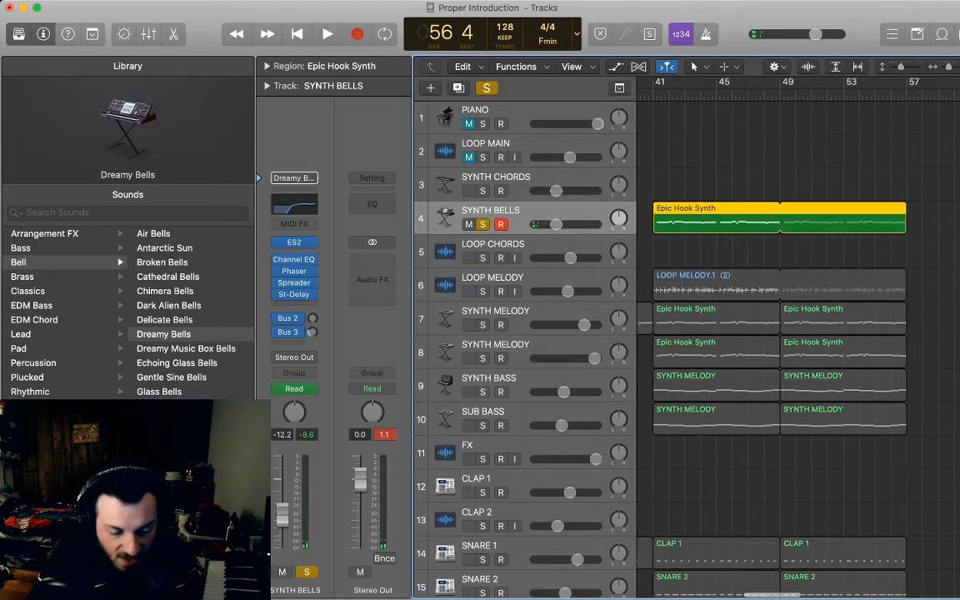
{"action": "left_click", "coordinate": [681, 96]}
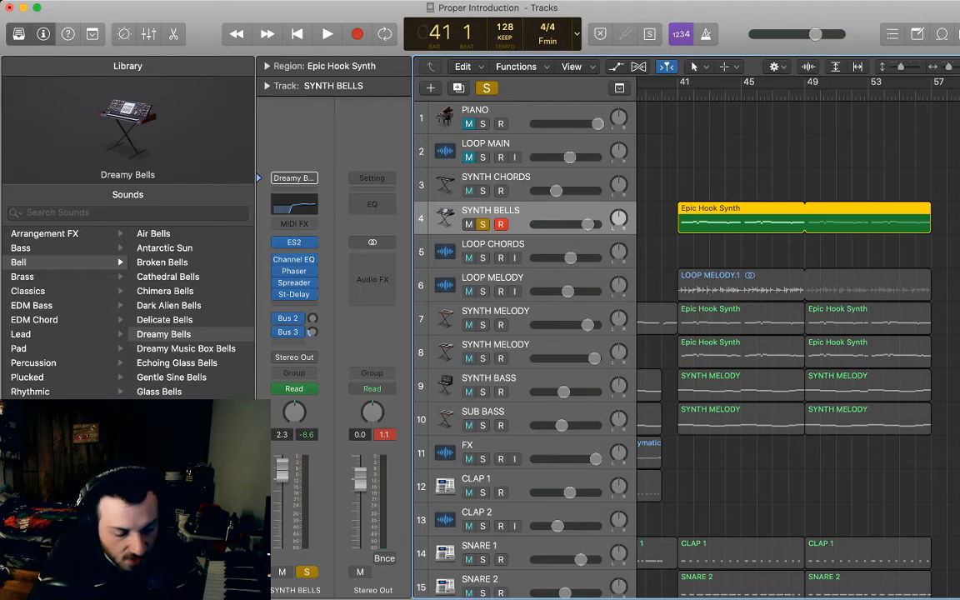
{"action": "key", "text": "s"}
Remove the -12.2 dB and +2.3 dB volume automation points on SYNTH BELLS at bars 49, 41 and 1 during playback
{"action": "key", "text": "space"}
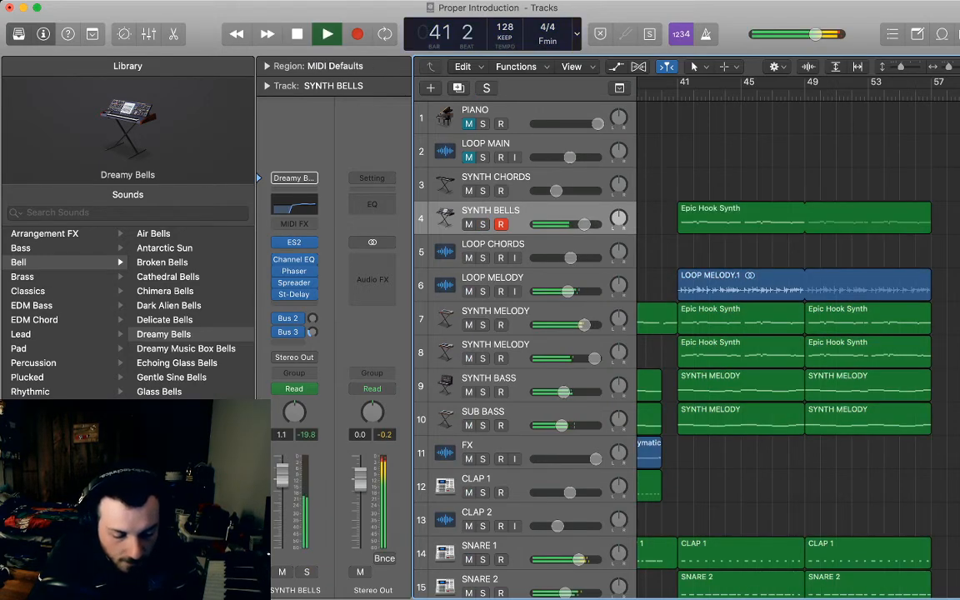
{"action": "key", "text": "a"}
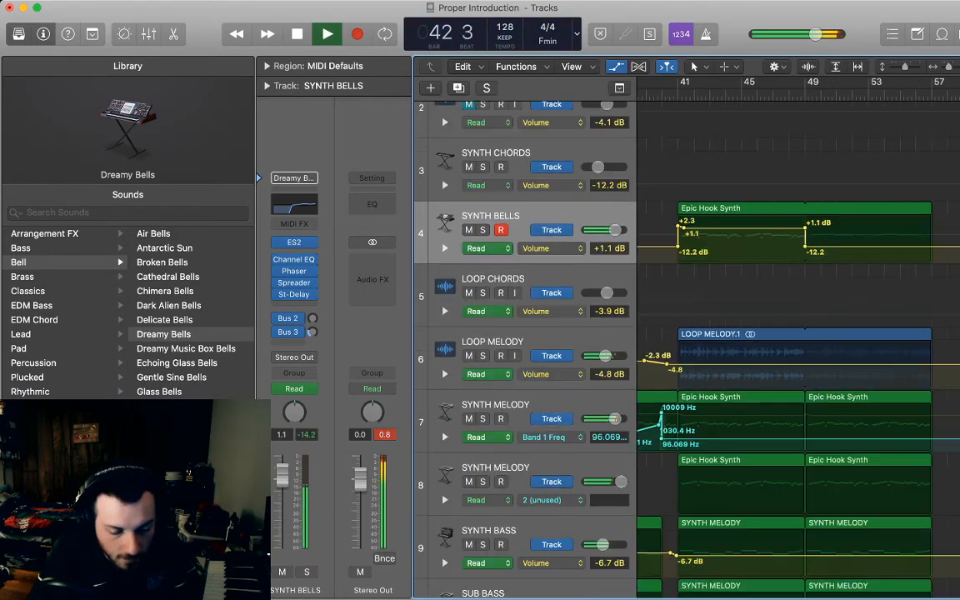
{"action": "left_click_drag", "start_coordinate": [805, 246], "coordinate": [805, 228]}
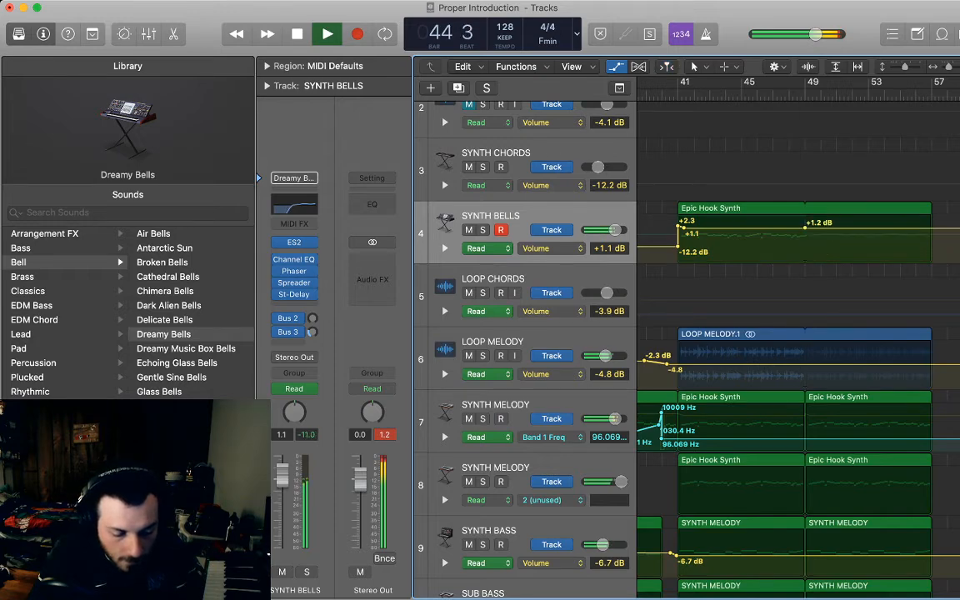
{"action": "left_click", "coordinate": [678, 247]}
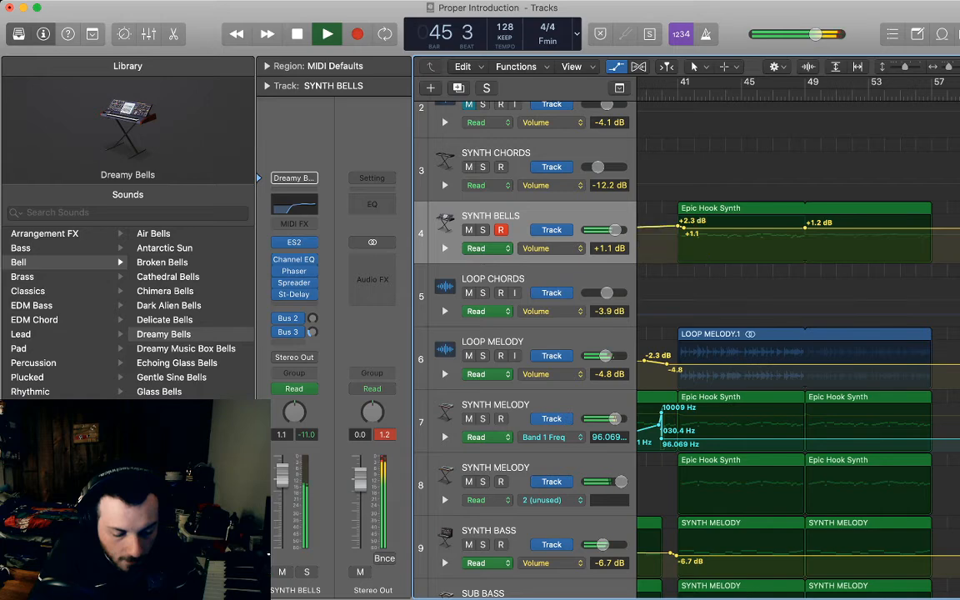
{"action": "left_click", "coordinate": [678, 226]}
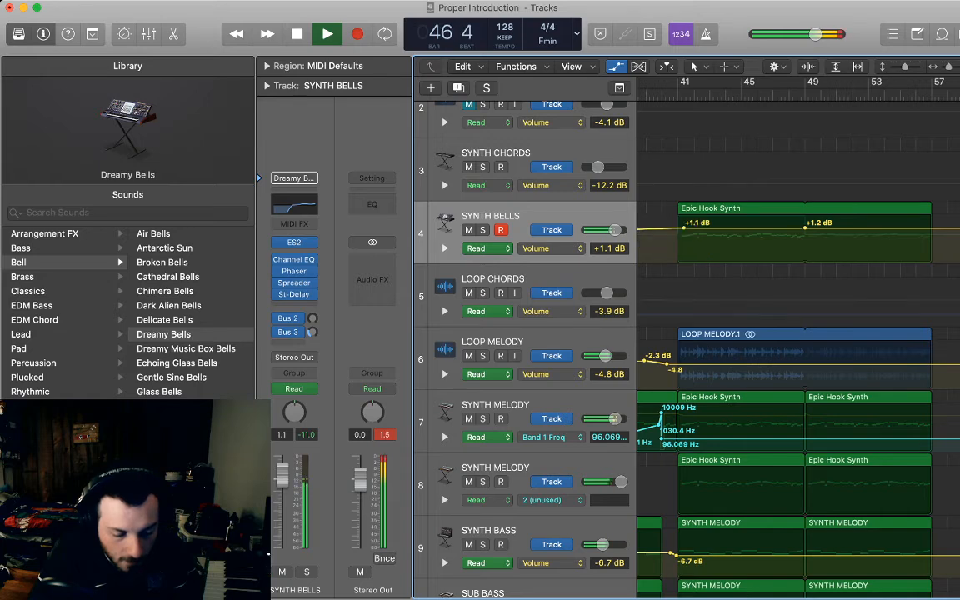
{"action": "scroll", "coordinate": [799, 334], "scroll_direction": "left", "scroll_amount": 15}
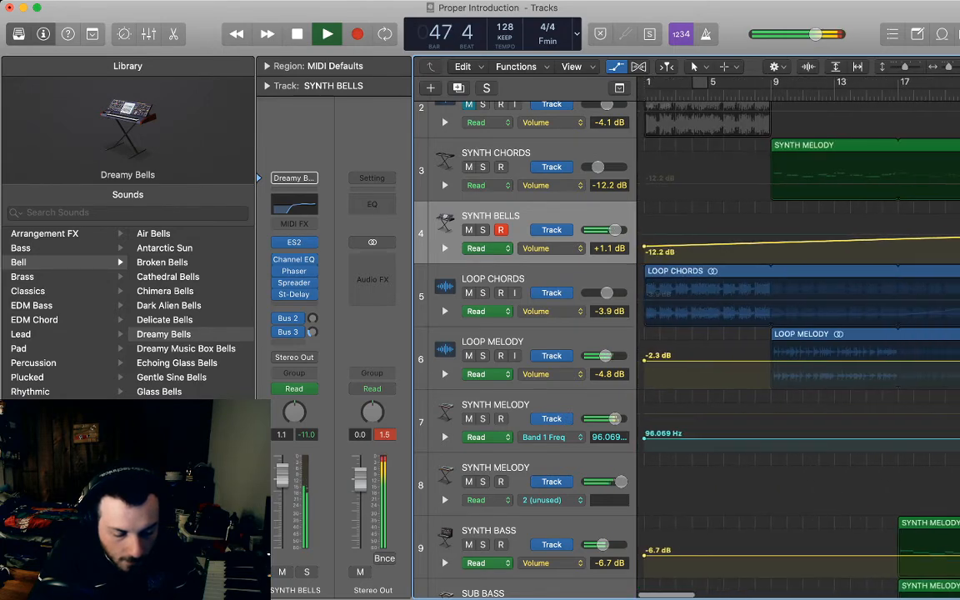
{"action": "left_click", "coordinate": [645, 247]}
{"action": "scroll", "coordinate": [799, 334], "scroll_direction": "right", "scroll_amount": 15}
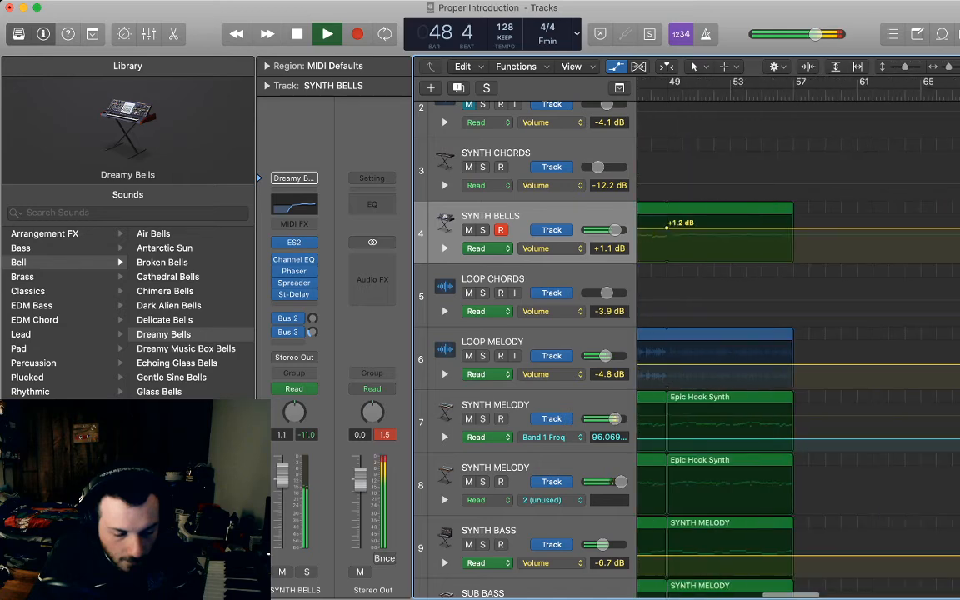
{"action": "key", "text": "a"}
Listen to the full mix through bar 56 with the added bells, and return the playhead to bar 41
{"action": "scroll", "coordinate": [799, 333], "scroll_direction": "left", "scroll_amount": 2}
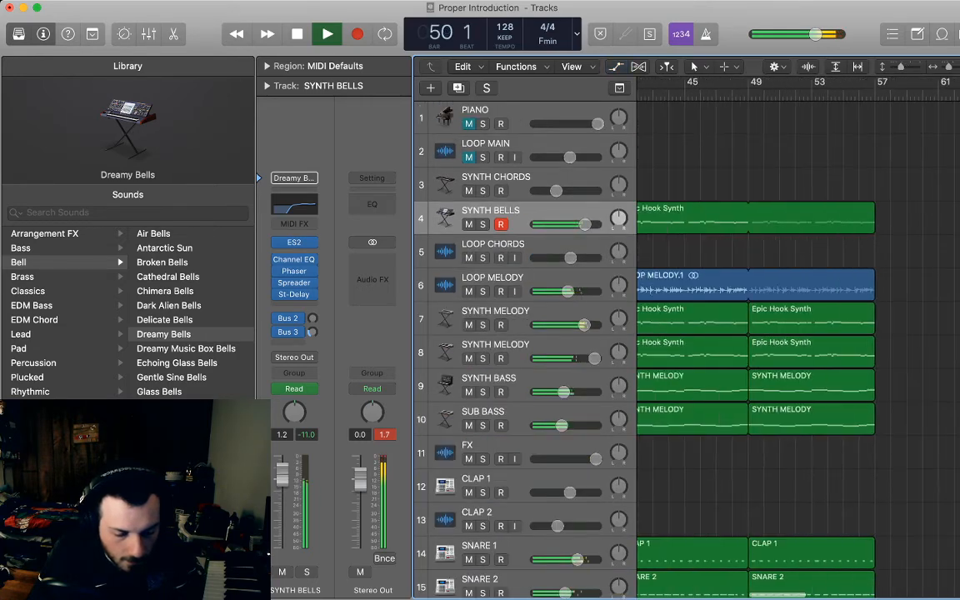
{"action": "key", "text": "super+Left"}
{"action": "key", "text": "super+Left"}
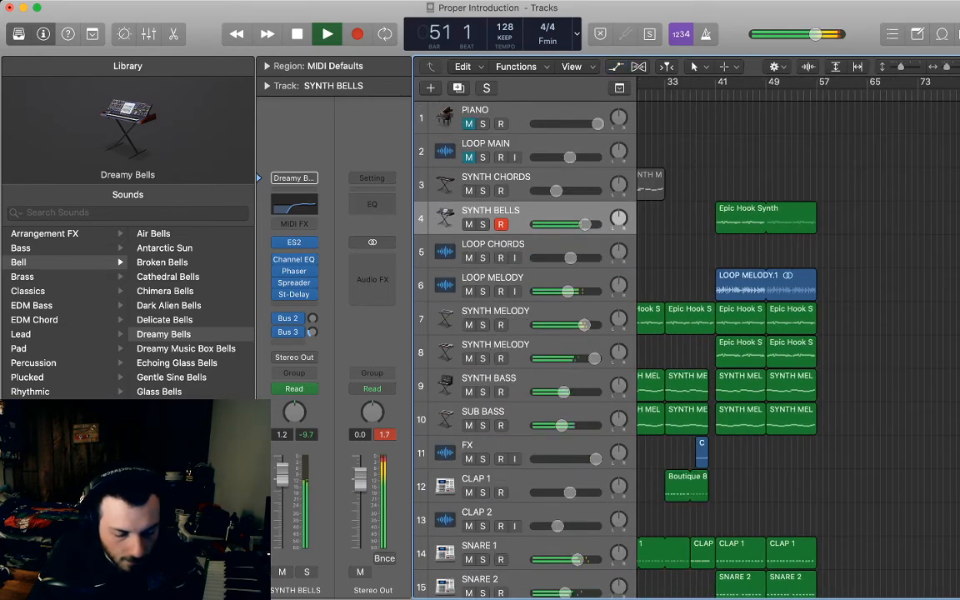
{"action": "scroll", "coordinate": [525, 350], "scroll_direction": "down", "scroll_amount": 5}
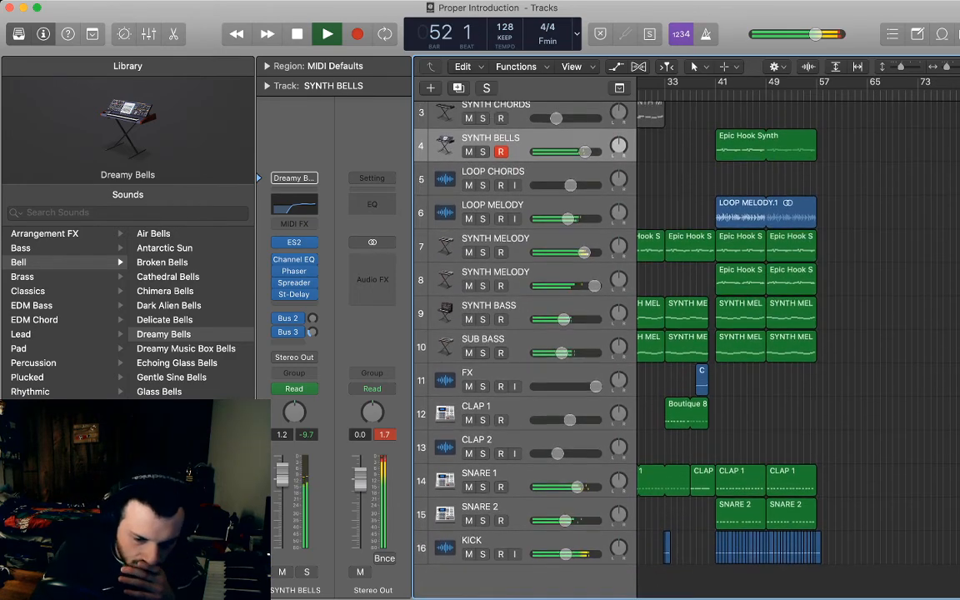
{"action": "key", "text": "super+Right"}
{"action": "key", "text": "super+Right"}
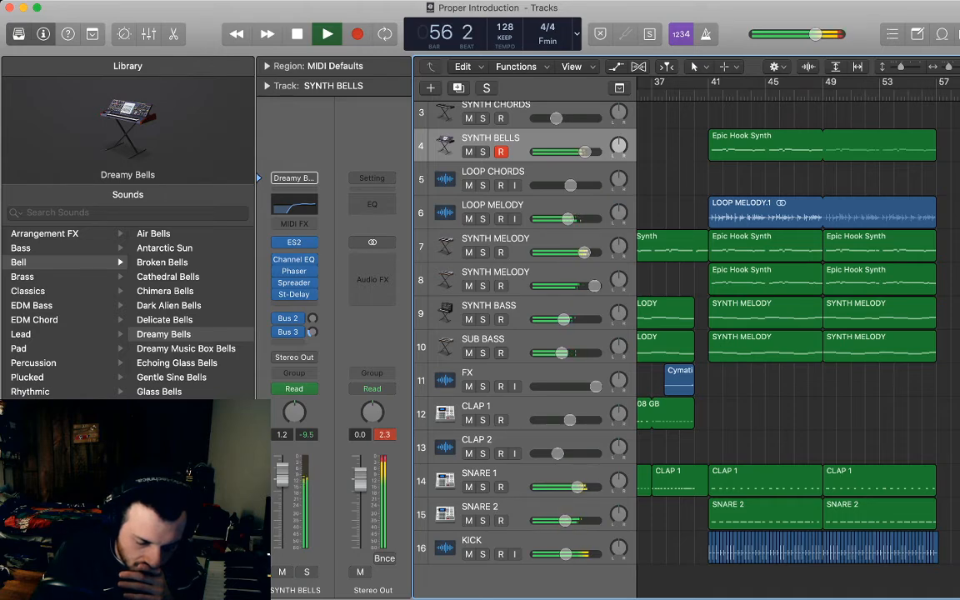
{"action": "key", "text": "space"}
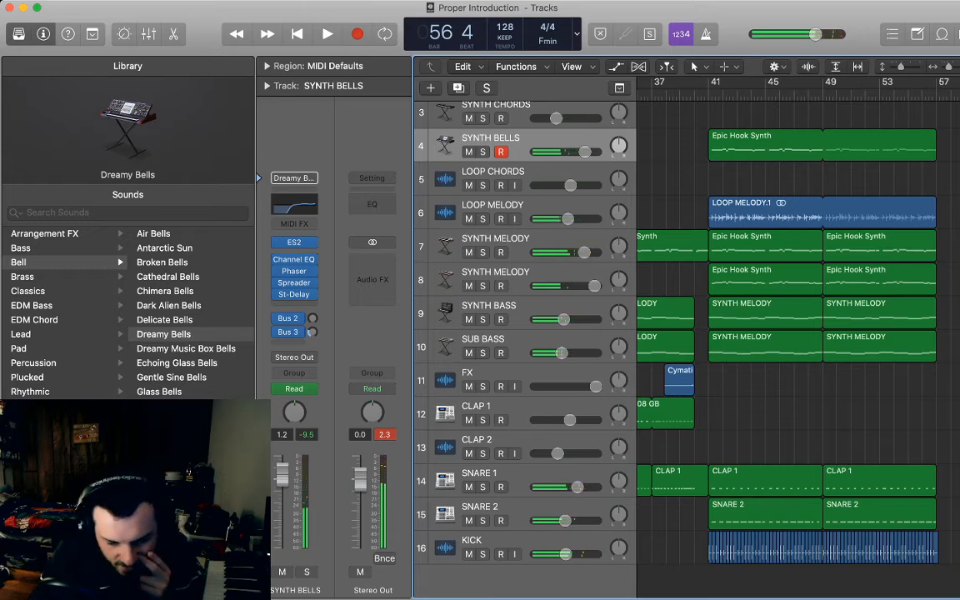
{"action": "key", "text": "Return"}
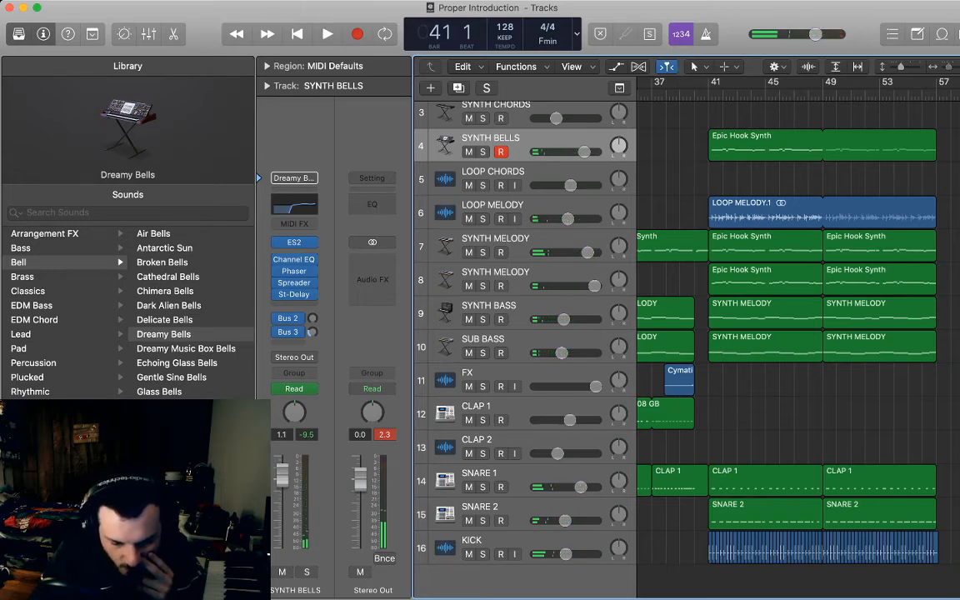
Play the transition from bar 33 into the section at bar 41 twice to check the build-up
{"action": "key", "text": "super+Right"}
{"action": "scroll", "coordinate": [799, 333], "scroll_direction": "down", "scroll_amount": 1}
{"action": "scroll", "coordinate": [799, 334], "scroll_direction": "right", "scroll_amount": 2}
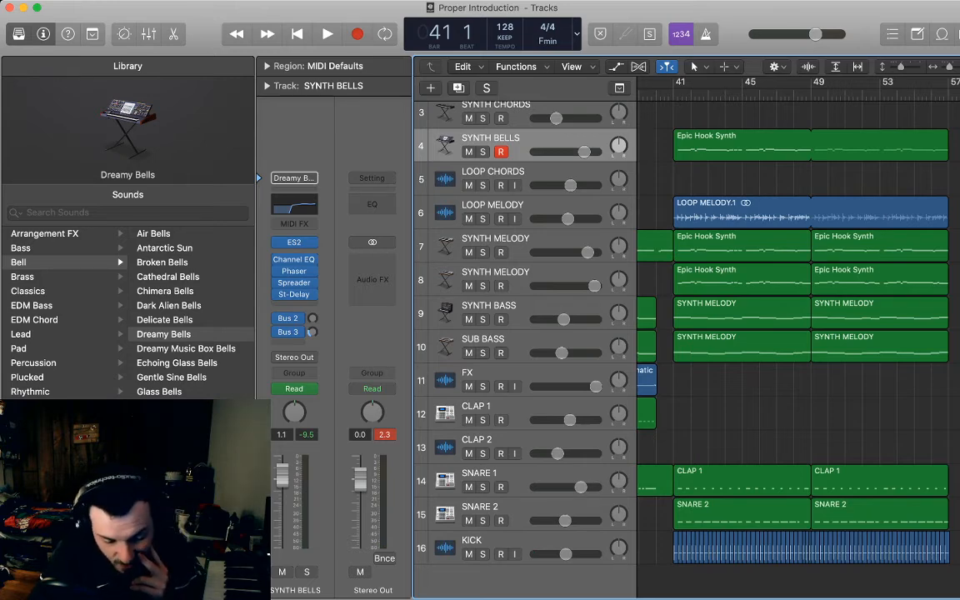
{"action": "scroll", "coordinate": [798, 334], "scroll_direction": "left", "scroll_amount": 3}
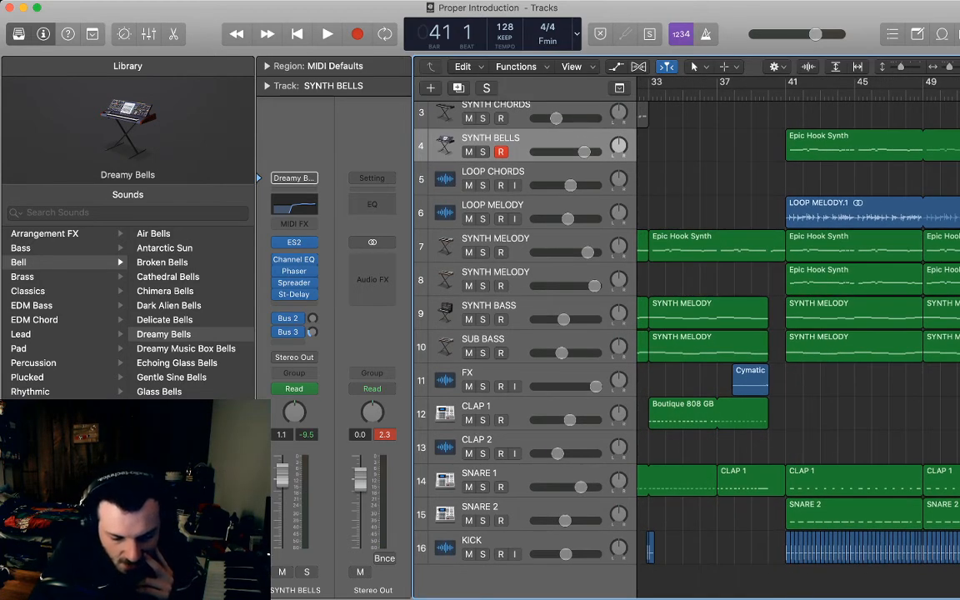
{"action": "key", "text": "shift+comma"}
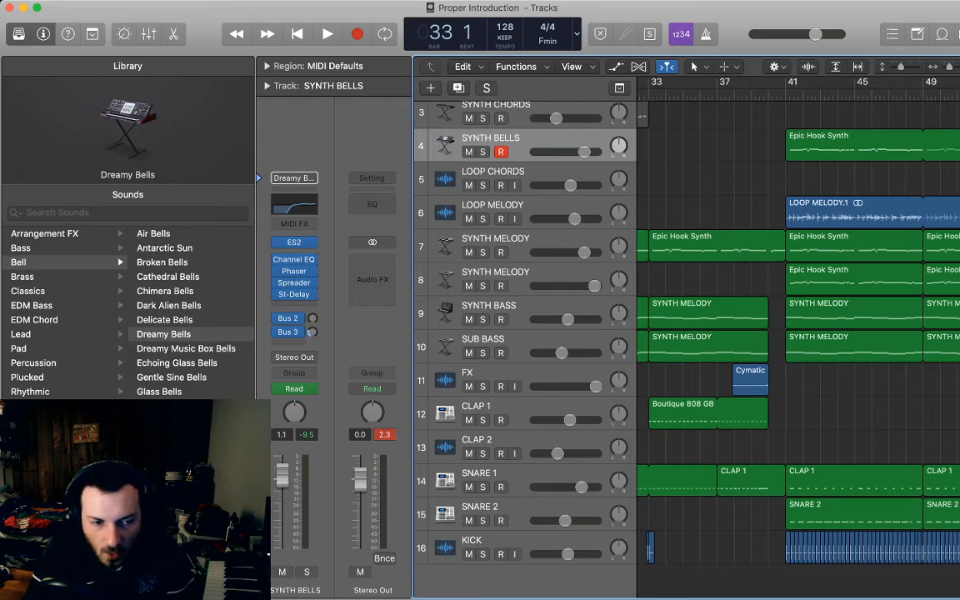
{"action": "key", "text": "space"}
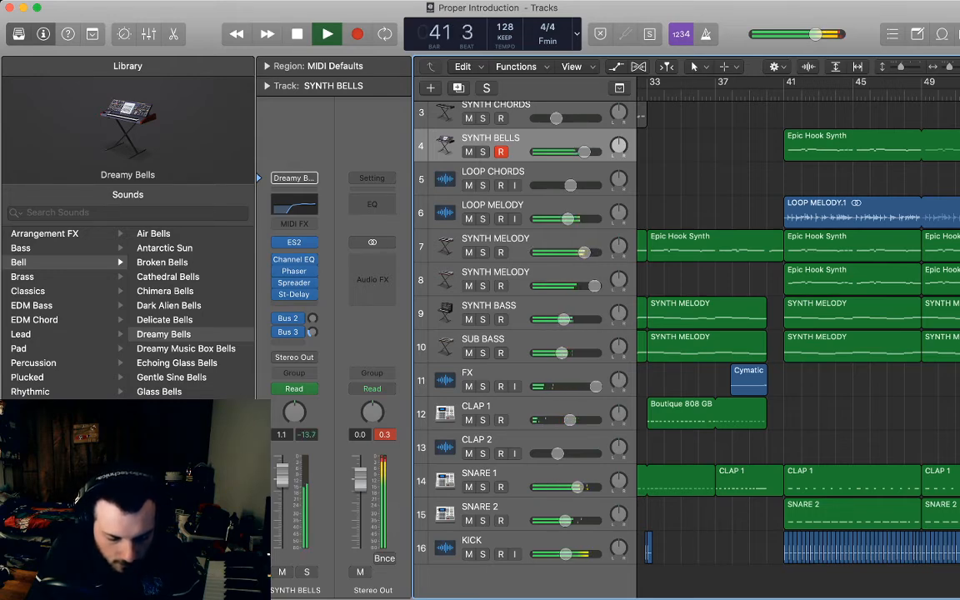
{"action": "key", "text": "space"}
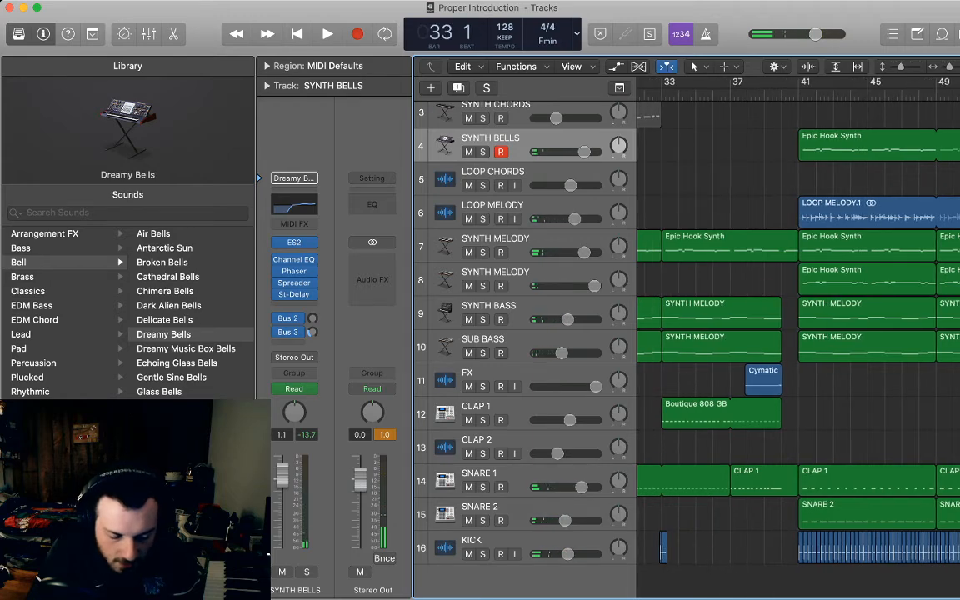
{"action": "key", "text": "space"}
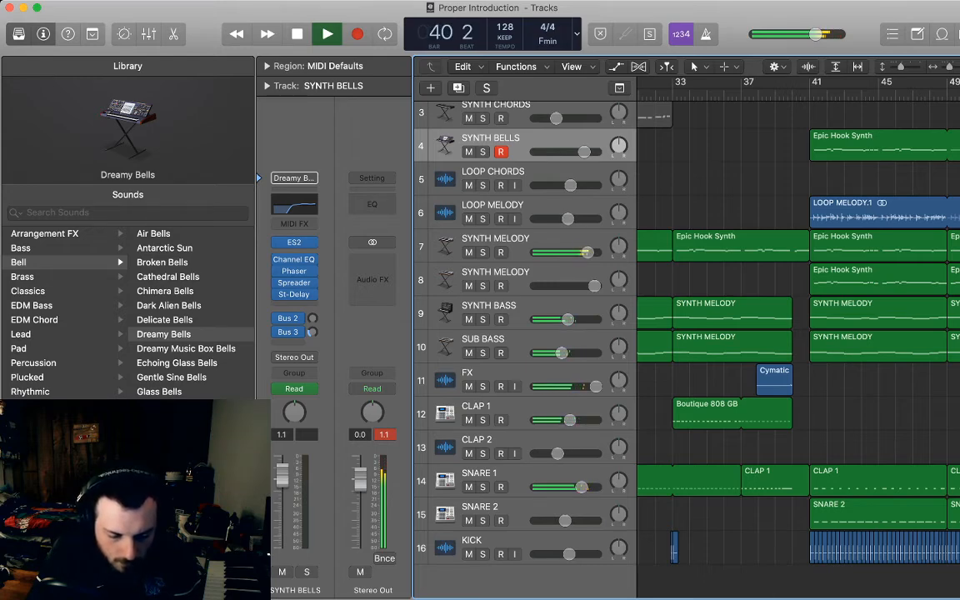
{"action": "key", "text": "space"}
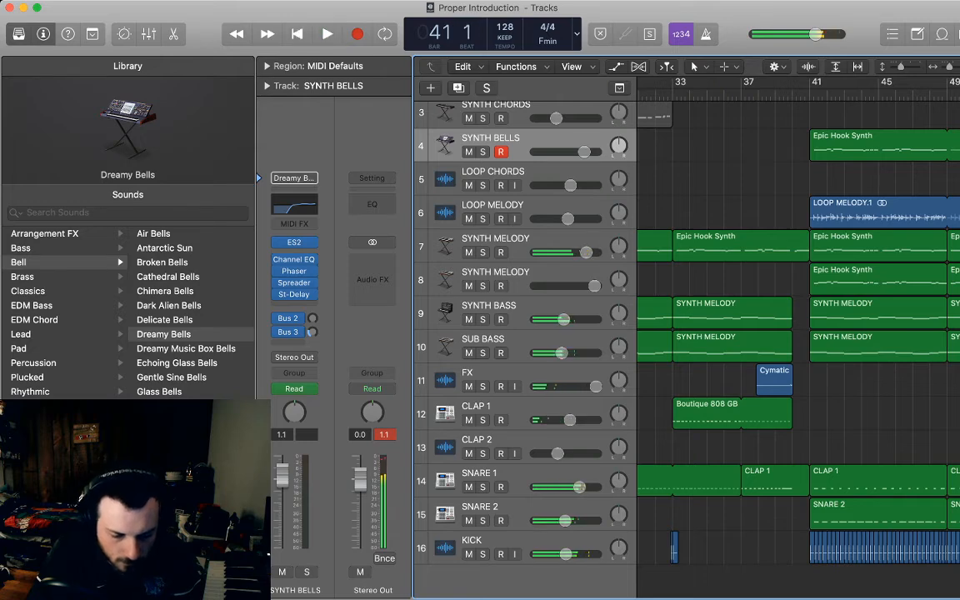
Delete the second and third kick regions of bar 41 on the KICK track and briefly play the gap
{"action": "key", "text": "super+Right"}
{"action": "key", "text": "super+Right"}
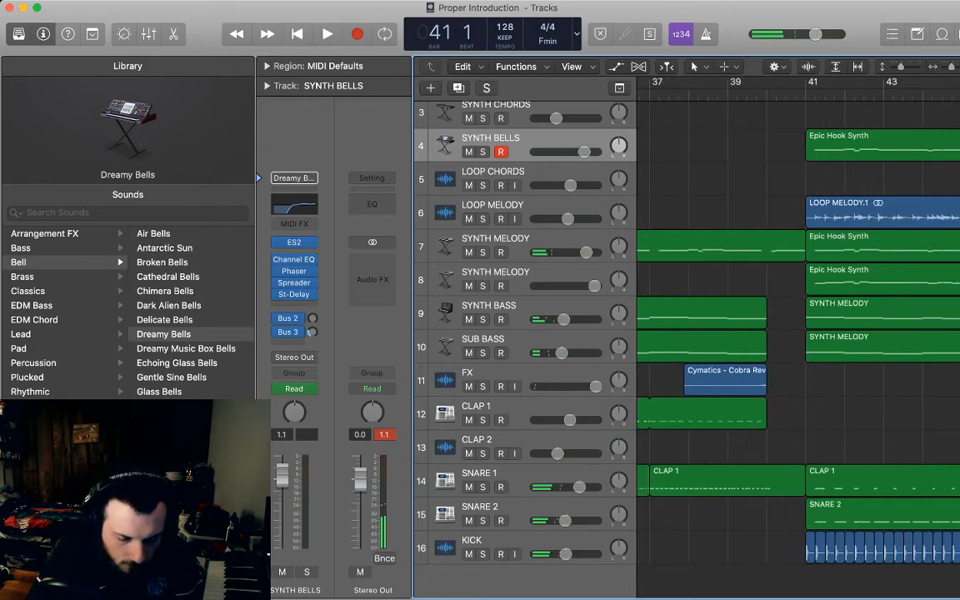
{"action": "scroll", "coordinate": [799, 334], "scroll_direction": "right", "scroll_amount": 2}
{"action": "scroll", "coordinate": [798, 333], "scroll_direction": "right", "scroll_amount": 2}
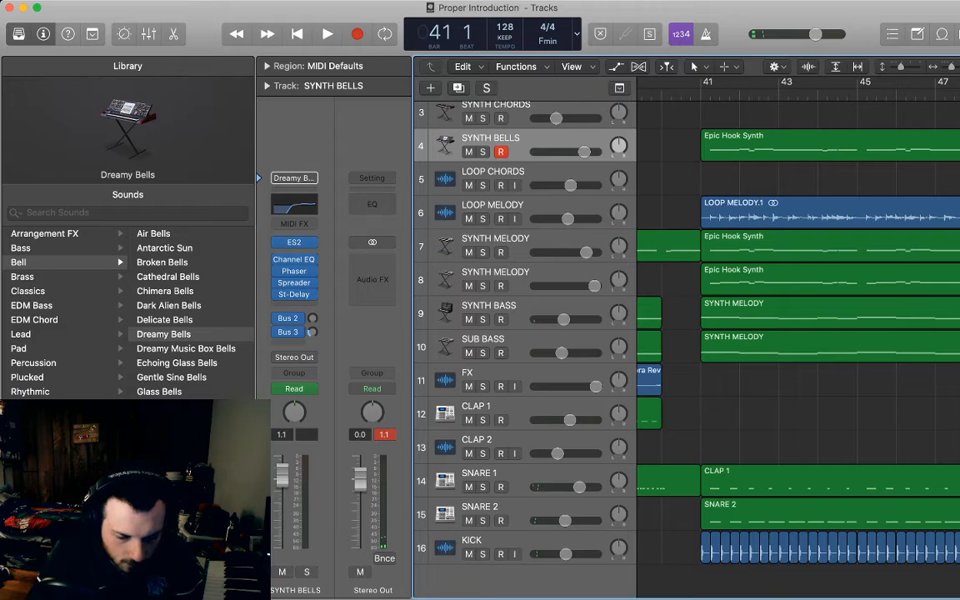
{"action": "key", "text": "super+Left"}
{"action": "key", "text": "super+Left"}
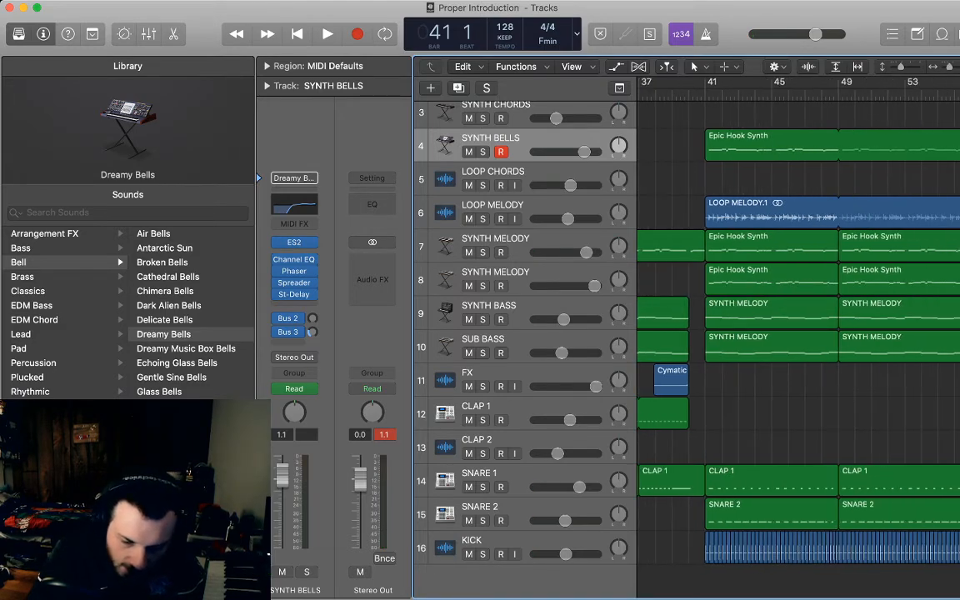
{"action": "key", "text": "super+Right"}
{"action": "key", "text": "super+Right"}
{"action": "key", "text": "super+Right"}
{"action": "scroll", "coordinate": [799, 333], "scroll_direction": "right", "scroll_amount": 2}
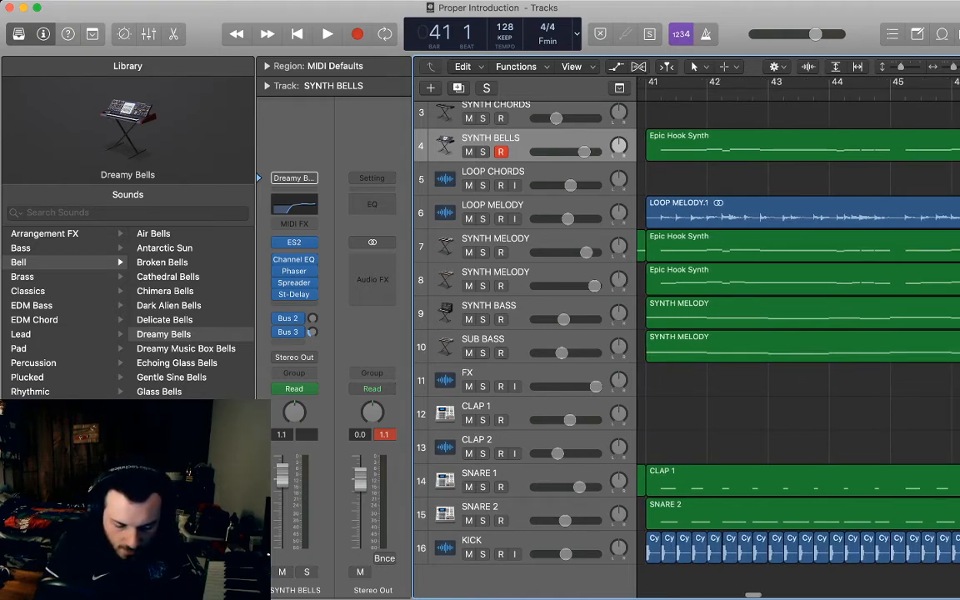
{"action": "left_click", "coordinate": [668, 547]}
{"action": "left_click", "coordinate": [294, 282]}
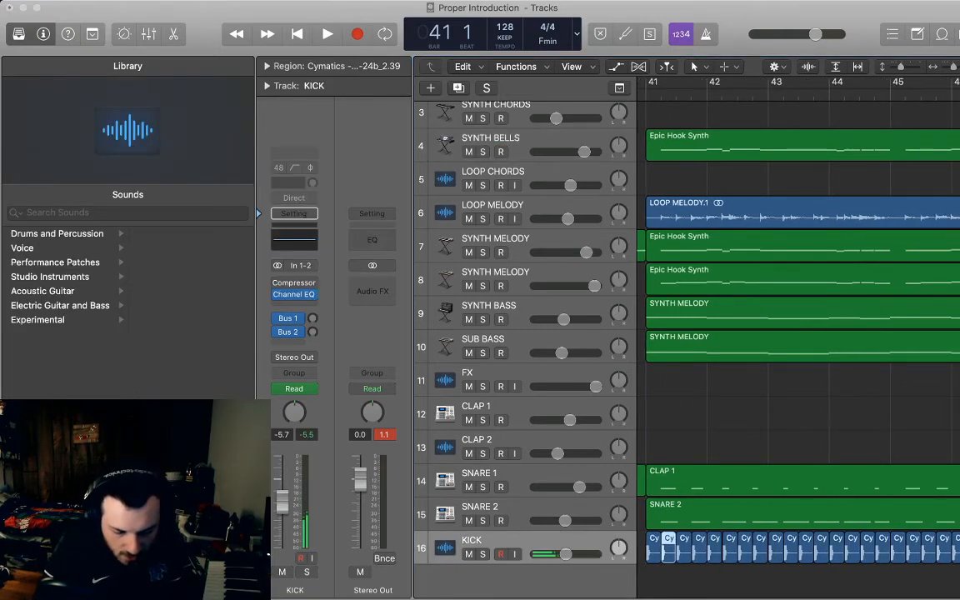
{"action": "key", "text": "Delete"}
{"action": "left_click", "coordinate": [684, 547]}
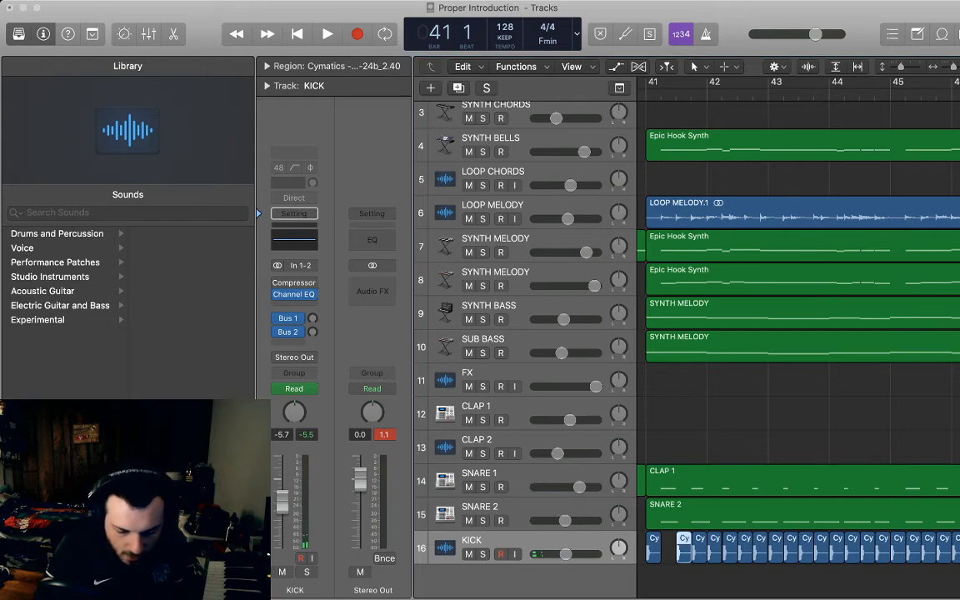
{"action": "key", "text": "Delete"}
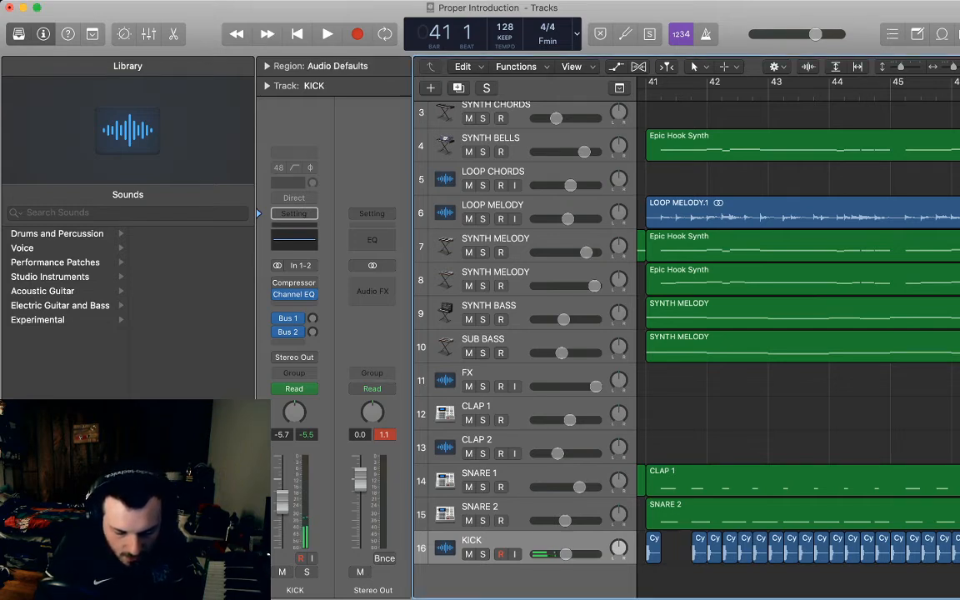
{"action": "key", "text": "space"}
{"action": "key", "text": "space"}
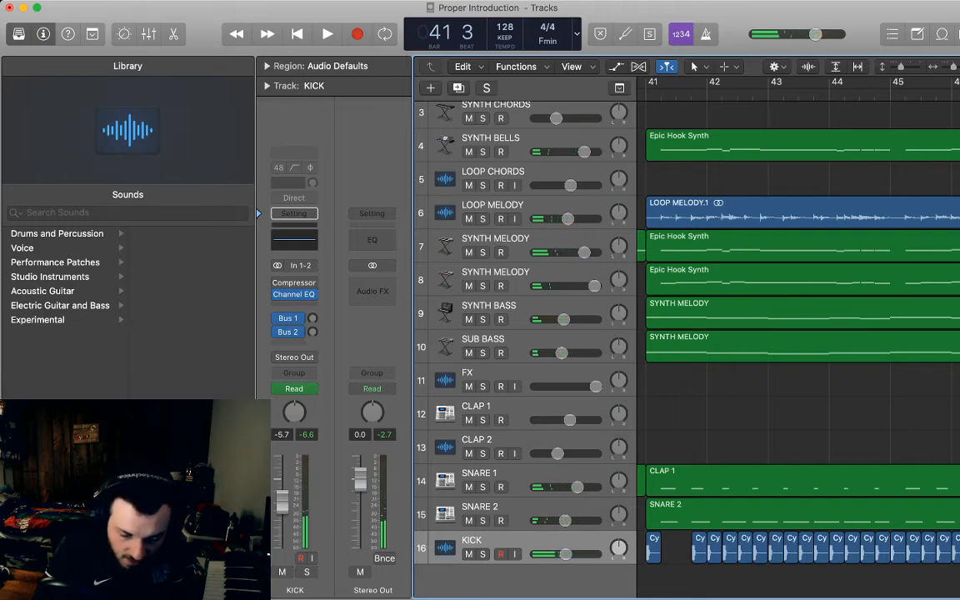
Open the SNARE 1 track's CLAP 1 region starting at bar 41 in the Piano Roll, showing its notes from bar 41
{"action": "key", "text": "super+Left"}
{"action": "key", "text": "super+Left"}
{"action": "key", "text": "super+Left"}
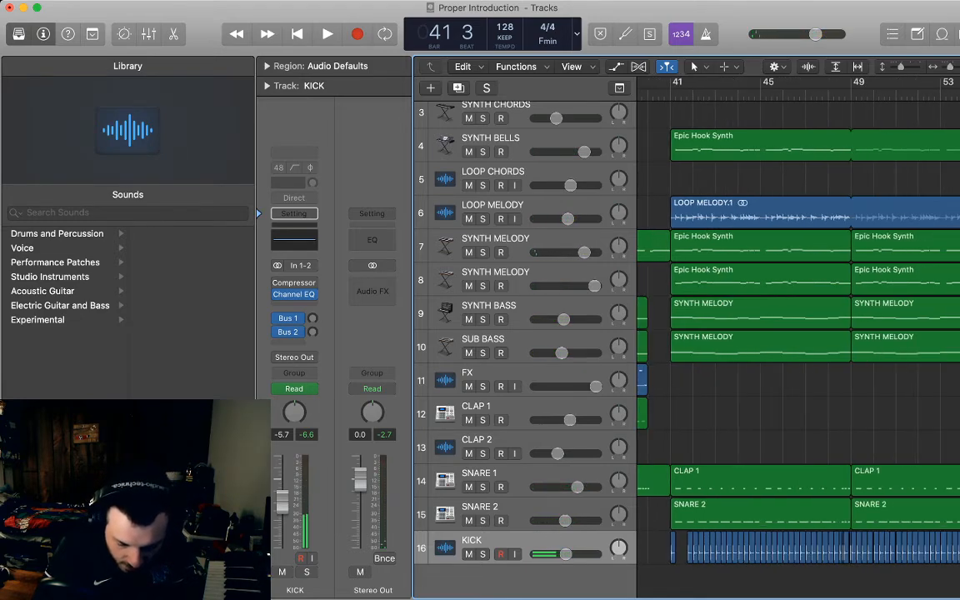
{"action": "double_click", "coordinate": [761, 481]}
{"action": "scroll", "coordinate": [760, 481], "scroll_direction": "left", "scroll_amount": 10}
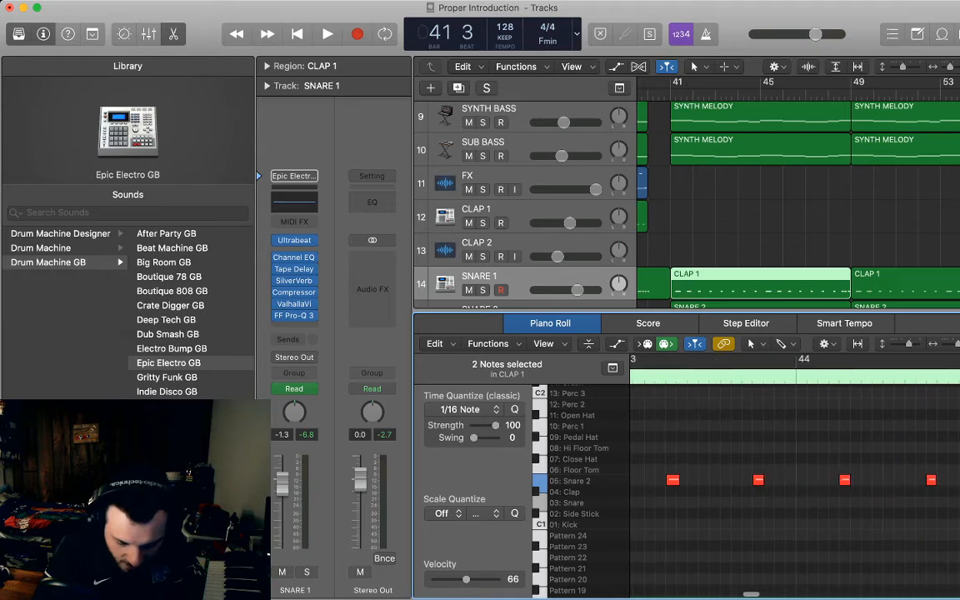
{"action": "scroll", "coordinate": [792, 484], "scroll_direction": "left", "scroll_amount": 6}
{"action": "key", "text": "super+Left"}
{"action": "key", "text": "super+Left"}
{"action": "key", "text": "super+Left"}
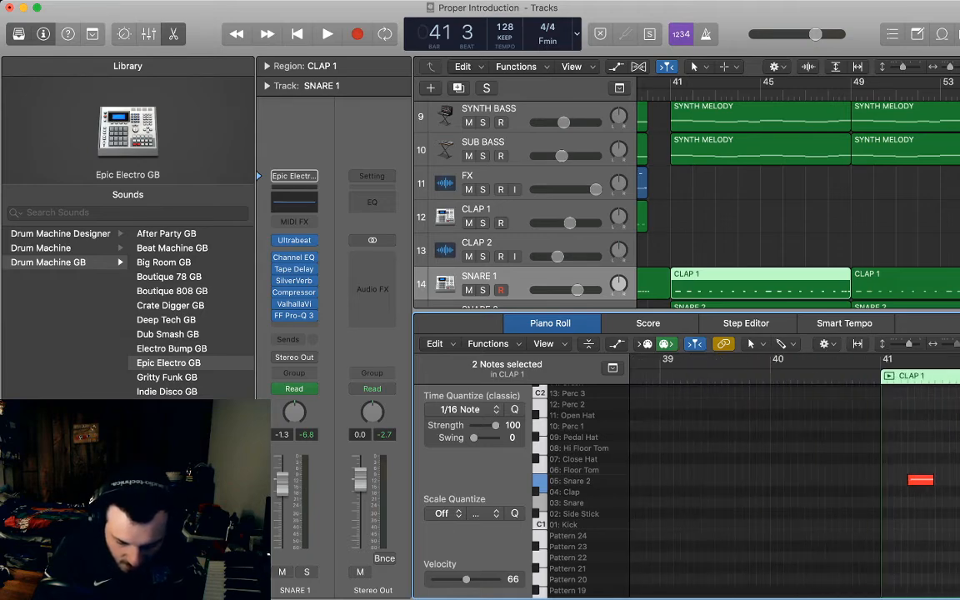
{"action": "scroll", "coordinate": [792, 484], "scroll_direction": "right", "scroll_amount": 4}
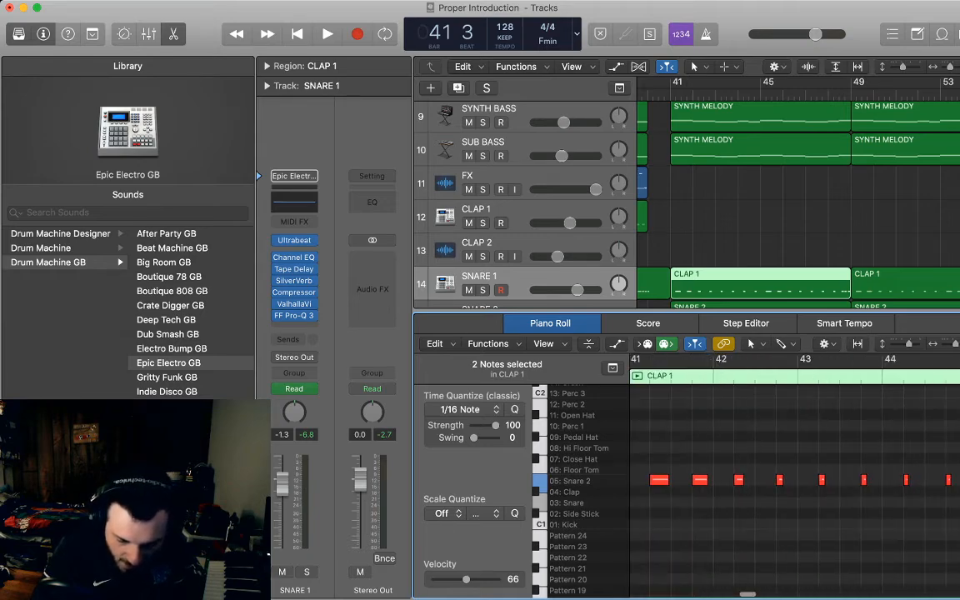
{"action": "key", "text": "super+Left"}
{"action": "key", "text": "super+Left"}
{"action": "key", "text": "super+Left"}
{"action": "key", "text": "super+Left"}
{"action": "key", "text": "super+Left"}
{"action": "key", "text": "super+Left"}
{"action": "key", "text": "super+Left"}
{"action": "key", "text": "super+Left"}
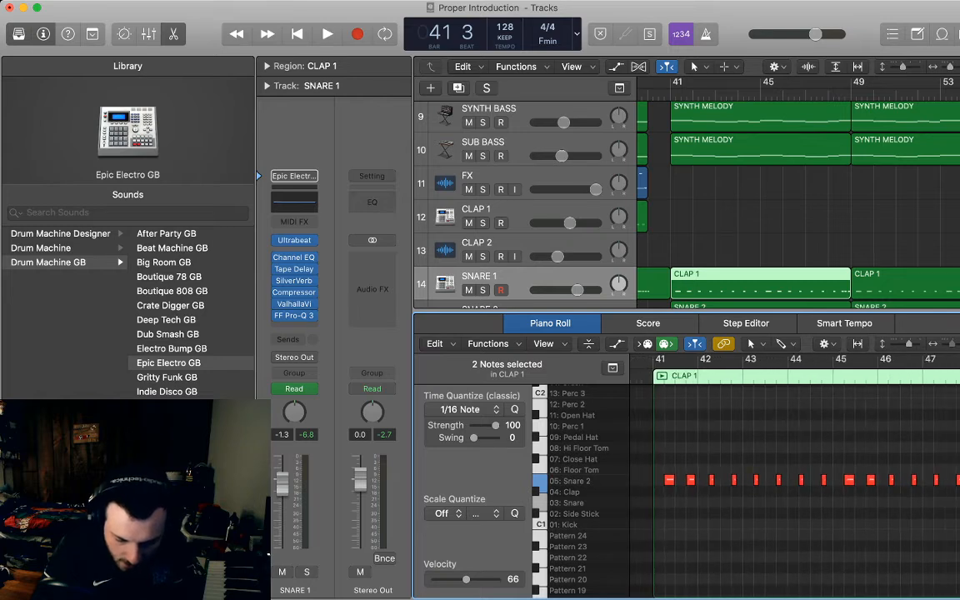
Move the first Snare 2 note of the CLAP 1 region to beat 3 of bar 41 and delete the second note
{"action": "left_click_drag", "start_coordinate": [648, 451], "coordinate": [929, 485]}
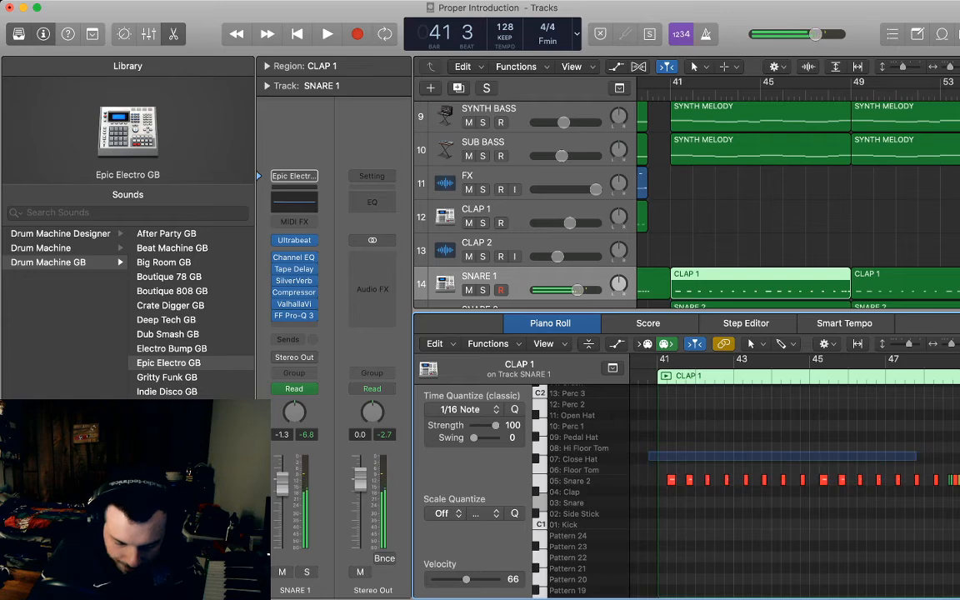
{"action": "left_click_drag", "start_coordinate": [671, 480], "coordinate": [708, 480]}
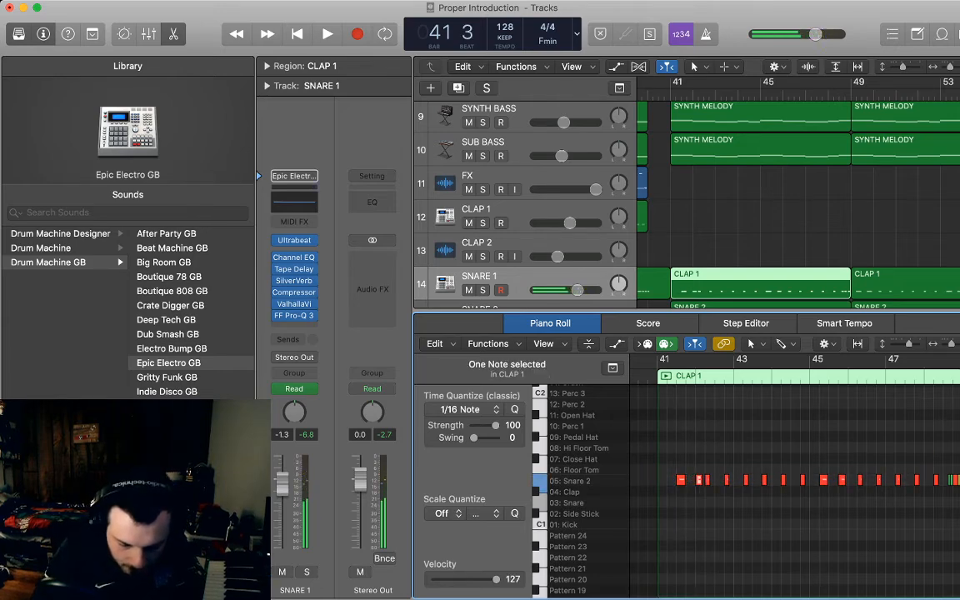
{"action": "key", "text": "c"}
{"action": "key", "text": "space"}
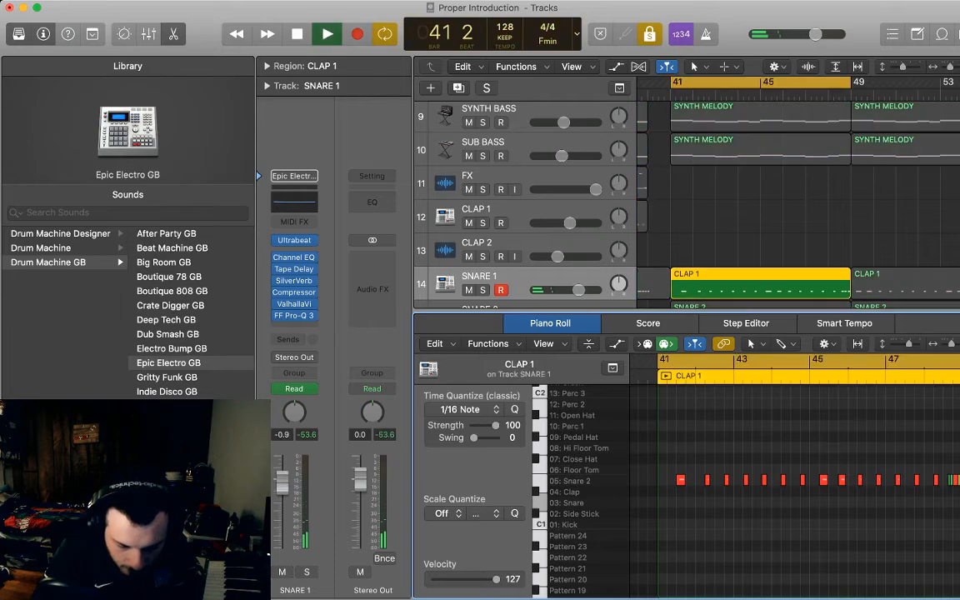
{"action": "key", "text": "space"}
{"action": "key", "text": "c"}
Thin the Snare 2 notes in bars 42 to 44 to one hit on beat 3, and move bar 45's first hit to beat 3
{"action": "left_click_drag", "start_coordinate": [707, 480], "coordinate": [717, 480]}
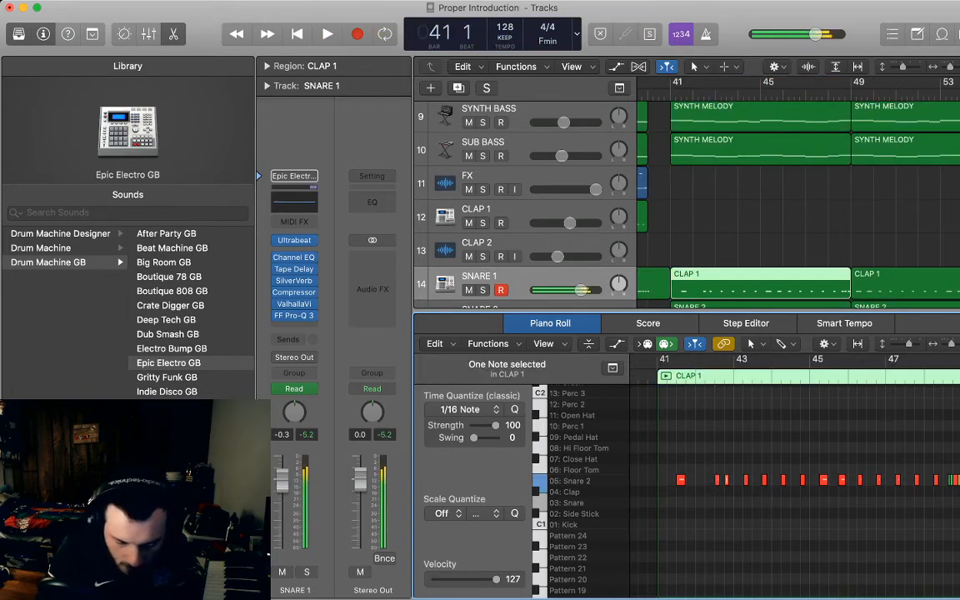
{"action": "key", "text": "space"}
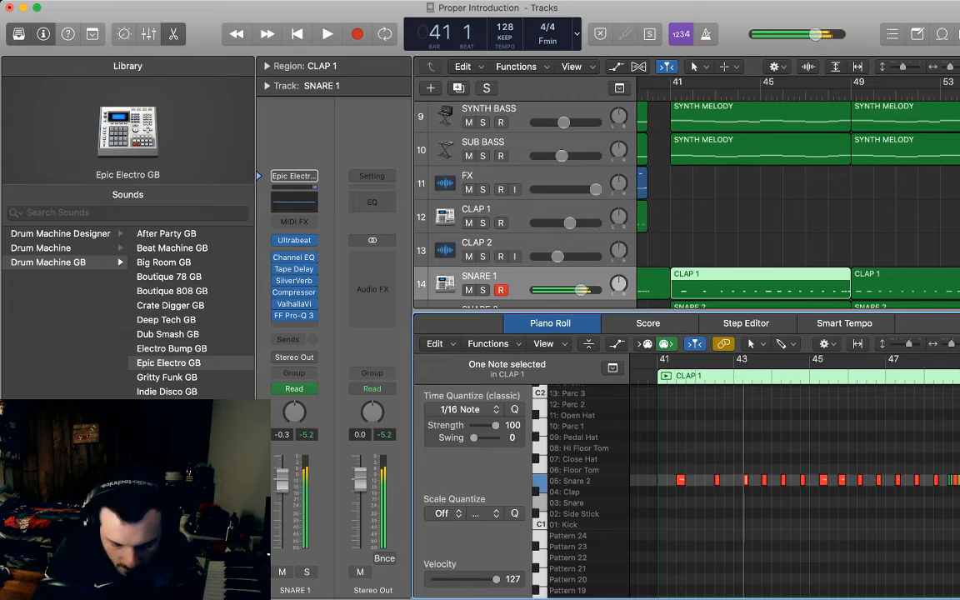
{"action": "key", "text": "space"}
{"action": "left_click_drag", "start_coordinate": [747, 480], "coordinate": [833, 480]}
{"action": "key", "text": "Delete"}
{"action": "left_click", "coordinate": [803, 480]}
{"action": "key", "text": "Delete"}
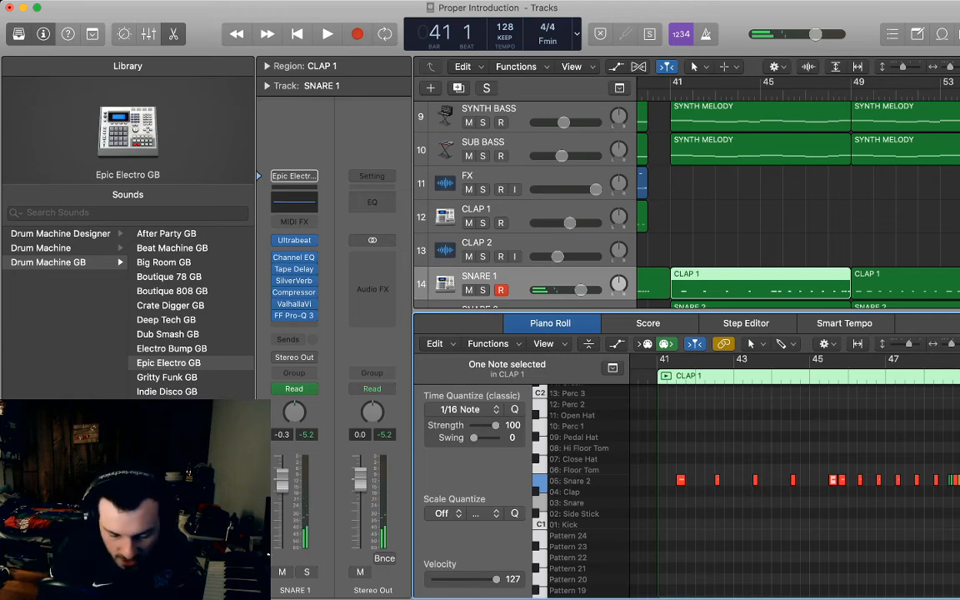
Delete the extra Snare 2 notes in bars 45 to 47 and move the first hits of bars 46 to 48 to beat 3
{"action": "scroll", "coordinate": [792, 476], "scroll_direction": "down", "scroll_amount": 1}
{"action": "scroll", "coordinate": [792, 476], "scroll_direction": "right", "scroll_amount": 1}
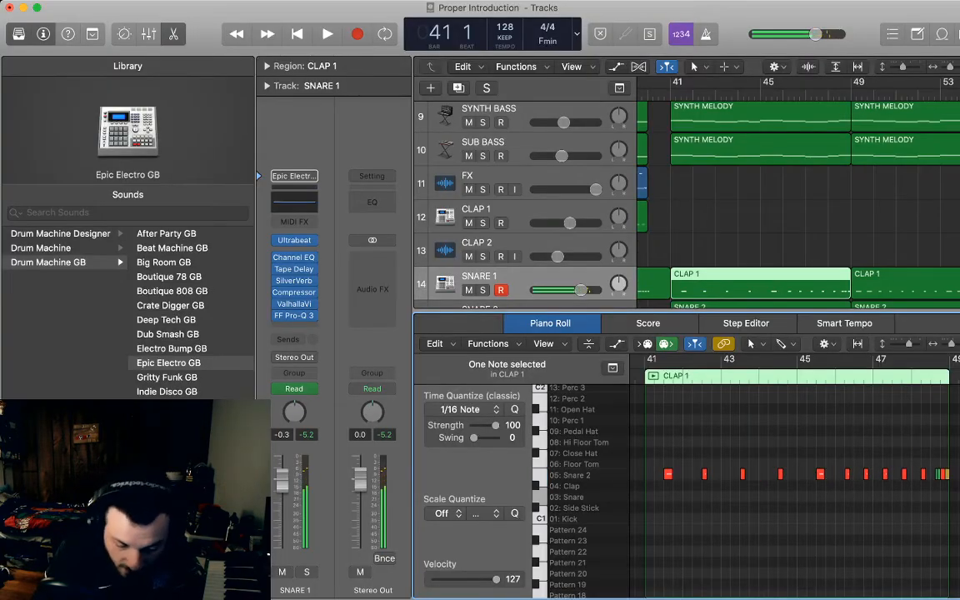
{"action": "scroll", "coordinate": [792, 475], "scroll_direction": "right", "scroll_amount": 2}
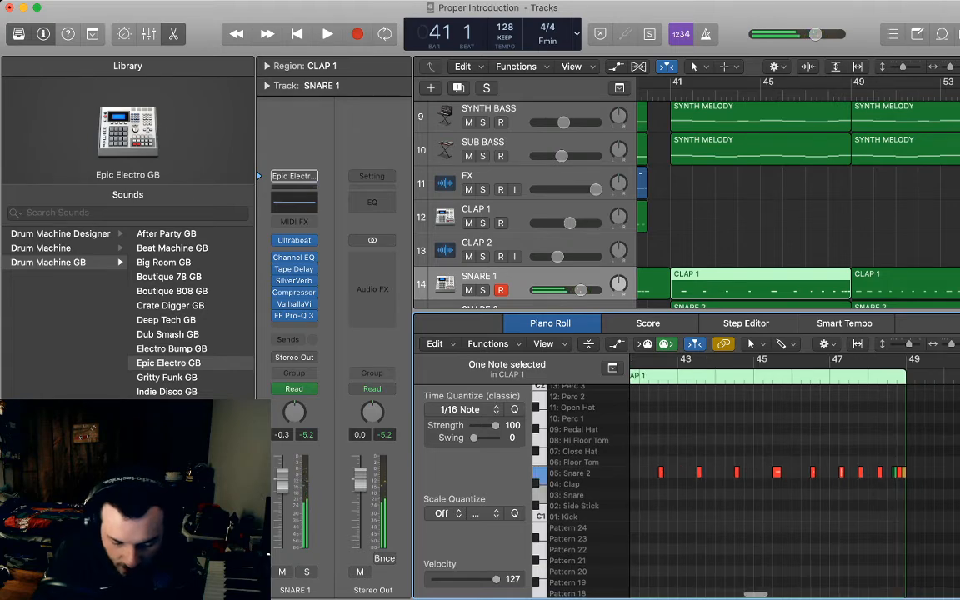
{"action": "left_click_drag", "start_coordinate": [842, 472], "coordinate": [852, 472]}
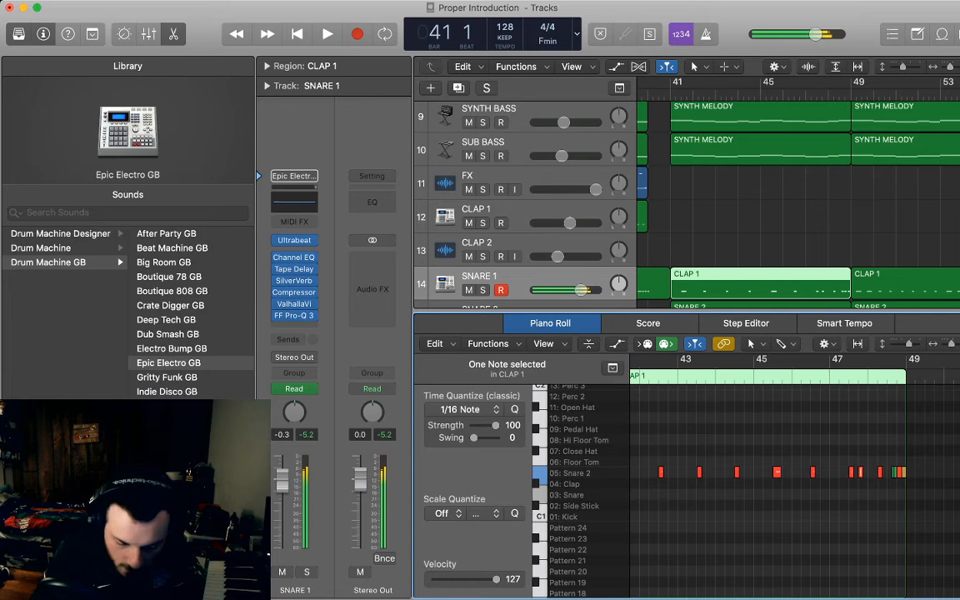
{"action": "scroll", "coordinate": [792, 484], "scroll_direction": "right", "scroll_amount": 2}
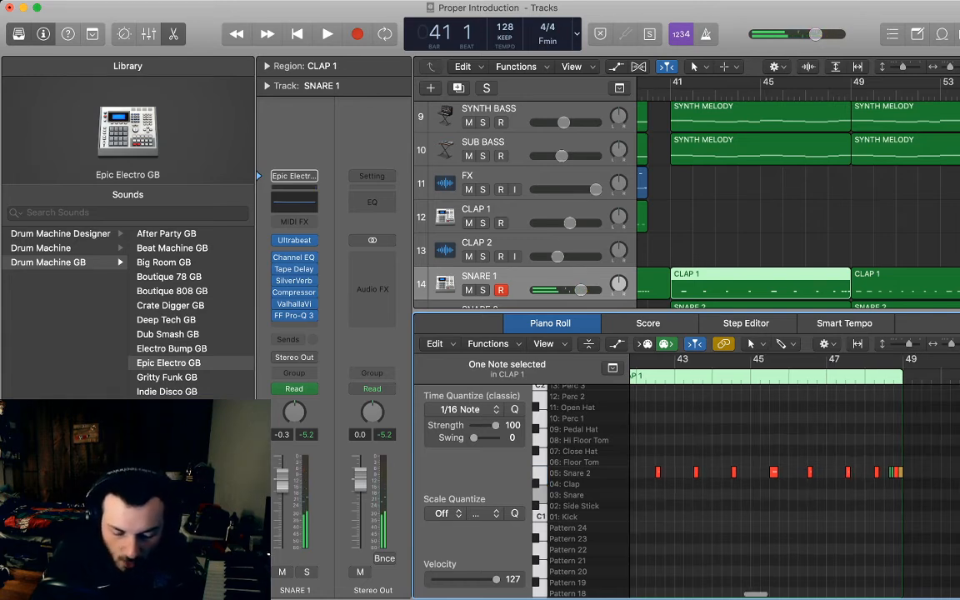
{"action": "left_click_drag", "start_coordinate": [872, 475], "coordinate": [881, 475]}
{"action": "left_click", "coordinate": [877, 493]}
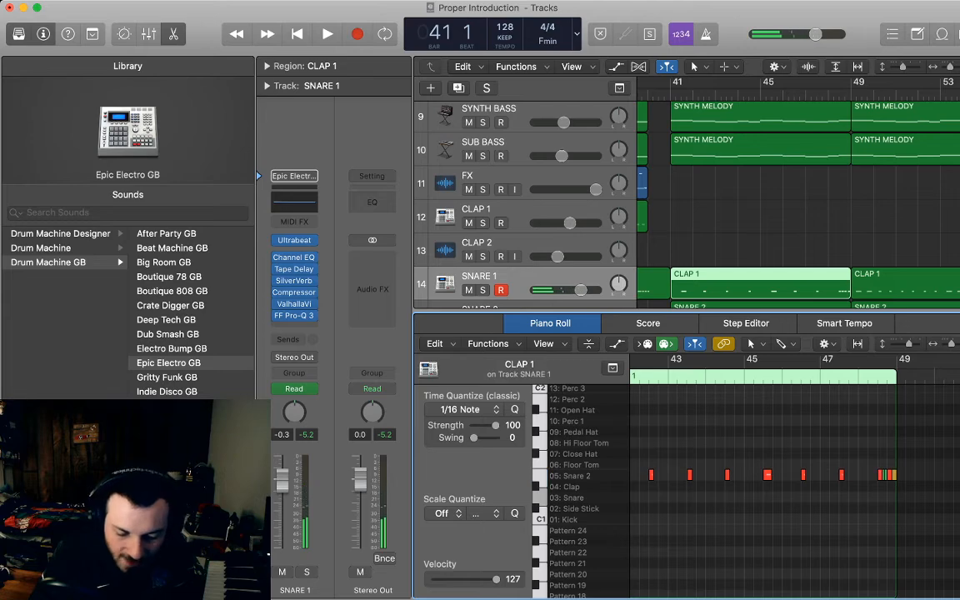
Open the SNARE 2 region at bar 41 and reduce its Snare notes in bars 41 and 42 to one hit on beat 3
{"action": "scroll", "coordinate": [760, 217], "scroll_direction": "down", "scroll_amount": 5}
{"action": "left_click", "coordinate": [760, 224]}
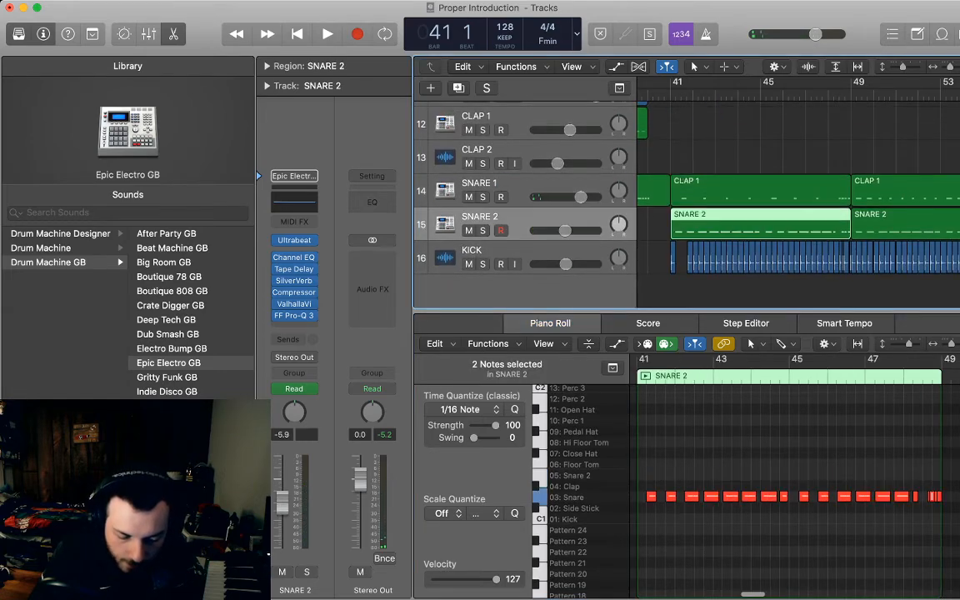
{"action": "scroll", "coordinate": [793, 492], "scroll_direction": "left", "scroll_amount": 3}
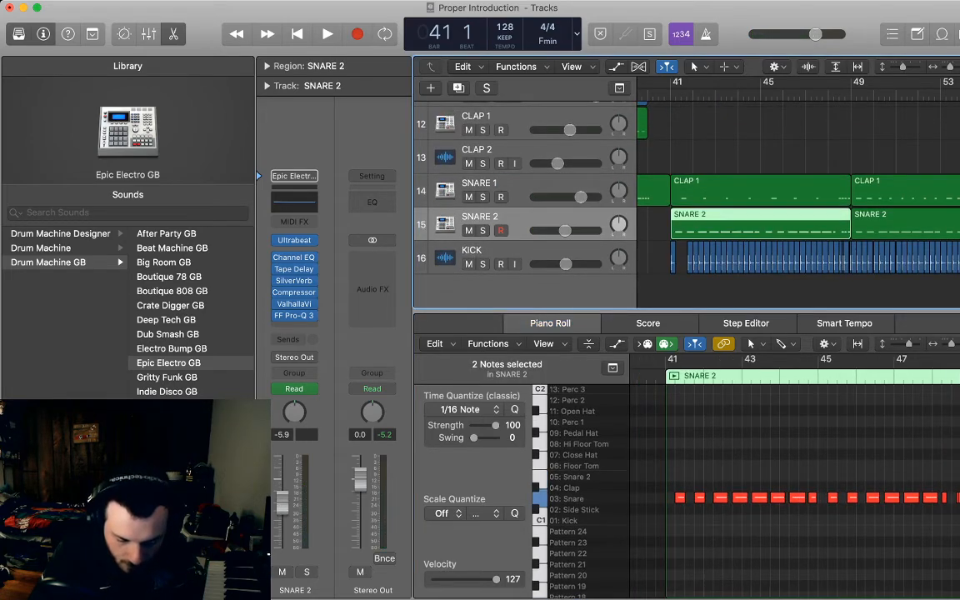
{"action": "left_click_drag", "start_coordinate": [685, 498], "coordinate": [690, 497]}
{"action": "left_click", "coordinate": [700, 498]}
{"action": "key", "text": "BackSpace"}
{"action": "left_click", "coordinate": [720, 497]}
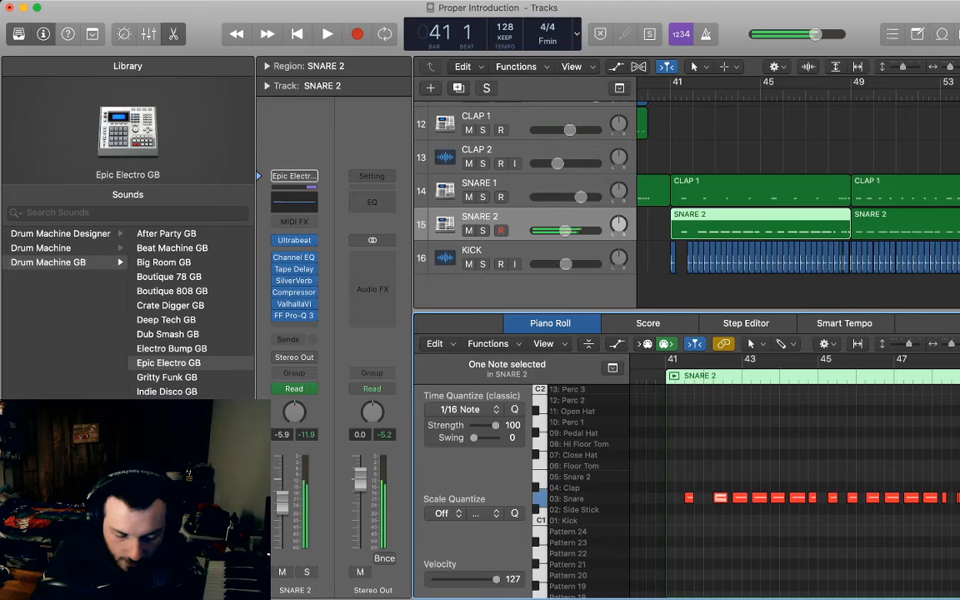
{"action": "left_click_drag", "start_coordinate": [721, 498], "coordinate": [729, 498]}
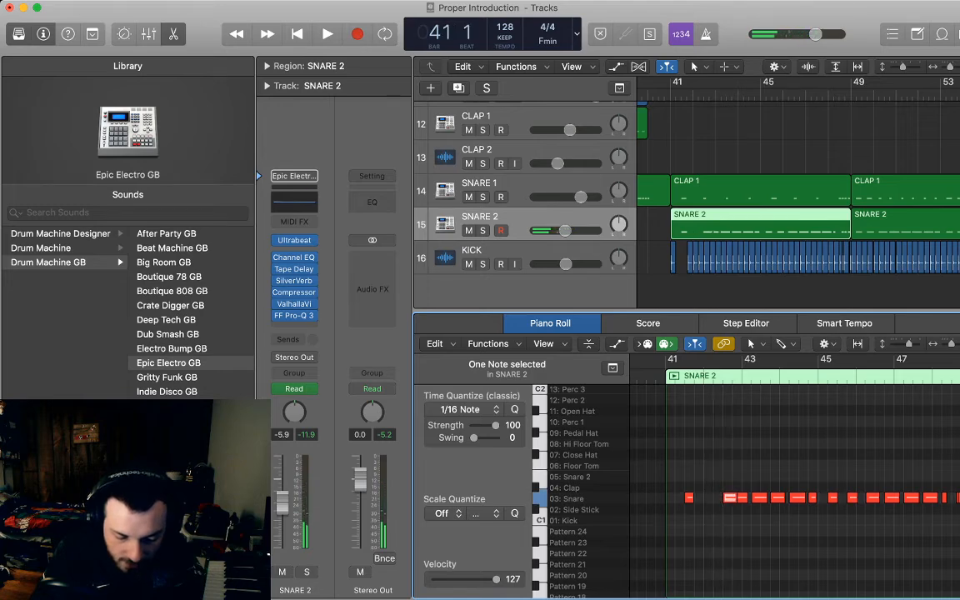
{"action": "left_click", "coordinate": [740, 498]}
{"action": "key", "text": "BackSpace"}
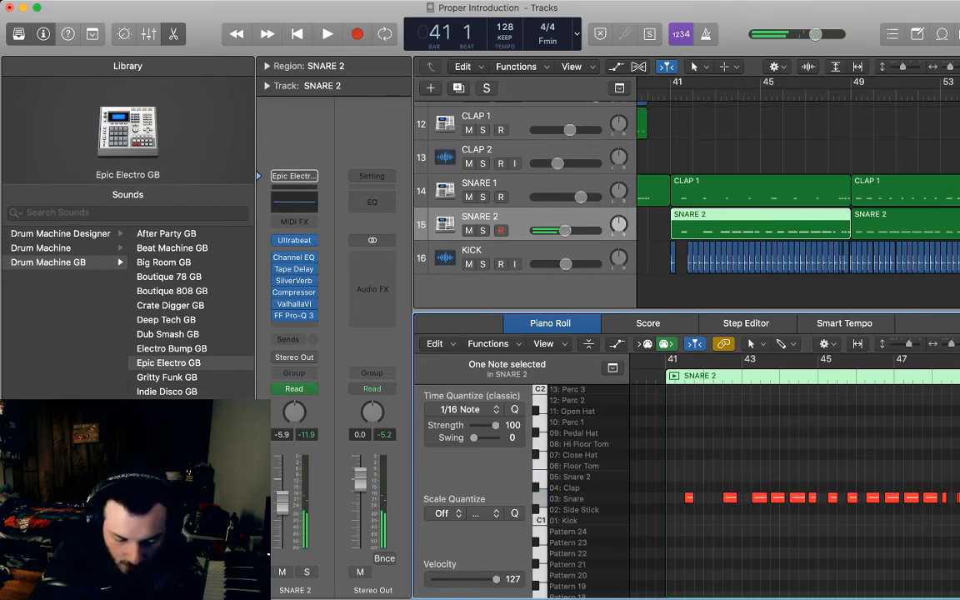
Delete the extra Snare notes in bars 43 and 44 of the SNARE 2 region and move the remaining ones to beat 3
{"action": "left_click", "coordinate": [760, 498]}
{"action": "key", "text": "BackSpace"}
{"action": "left_click_drag", "start_coordinate": [778, 497], "coordinate": [768, 497]}
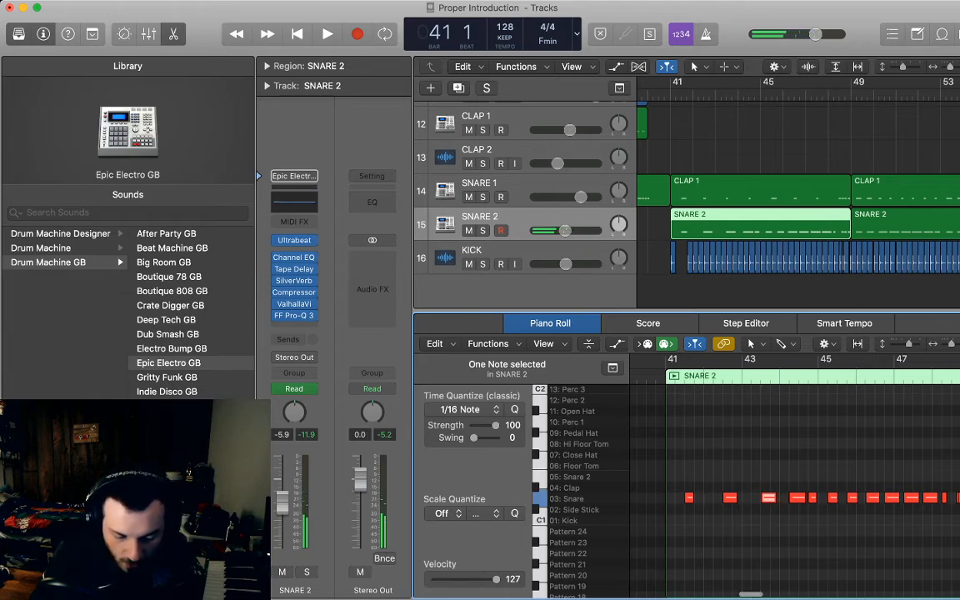
{"action": "scroll", "coordinate": [769, 498], "scroll_direction": "right", "scroll_amount": 2}
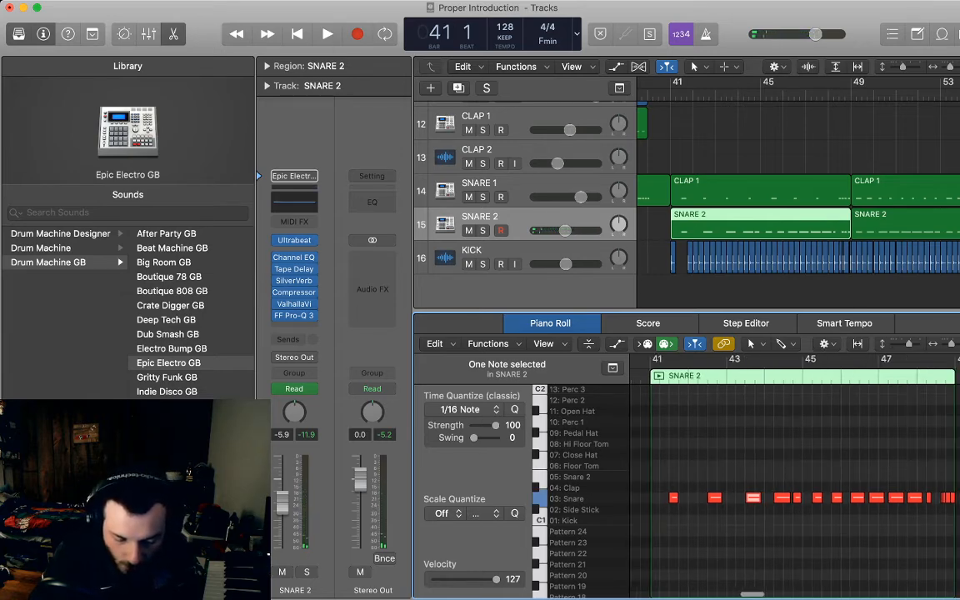
{"action": "left_click", "coordinate": [797, 498]}
{"action": "key", "text": "Delete"}
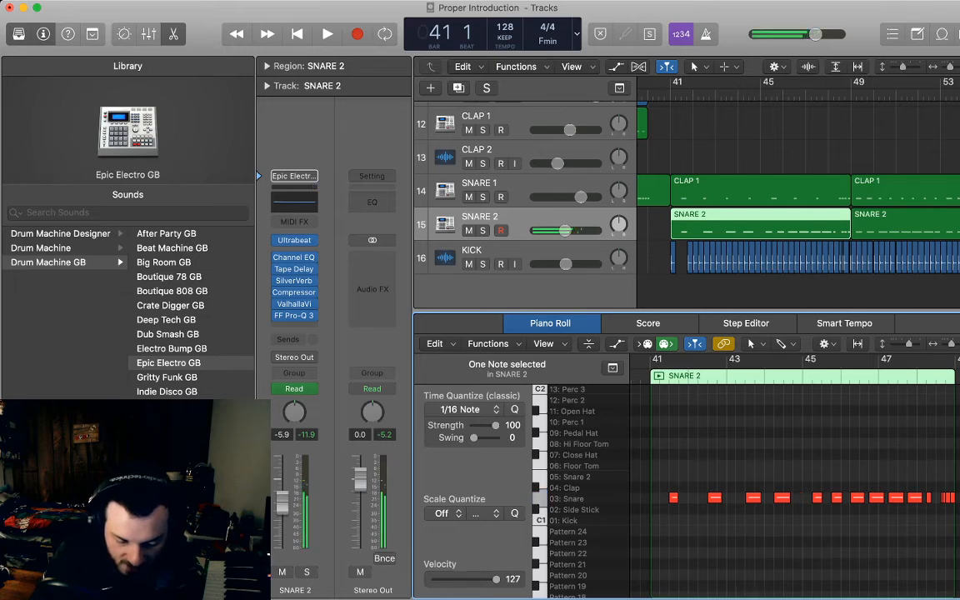
{"action": "left_click_drag", "start_coordinate": [782, 498], "coordinate": [792, 498]}
Delete the extra Snare notes in bars 45 and 46 of the SNARE 2 region and move the remaining ones to beat 3
{"action": "scroll", "coordinate": [792, 497], "scroll_direction": "right", "scroll_amount": 5}
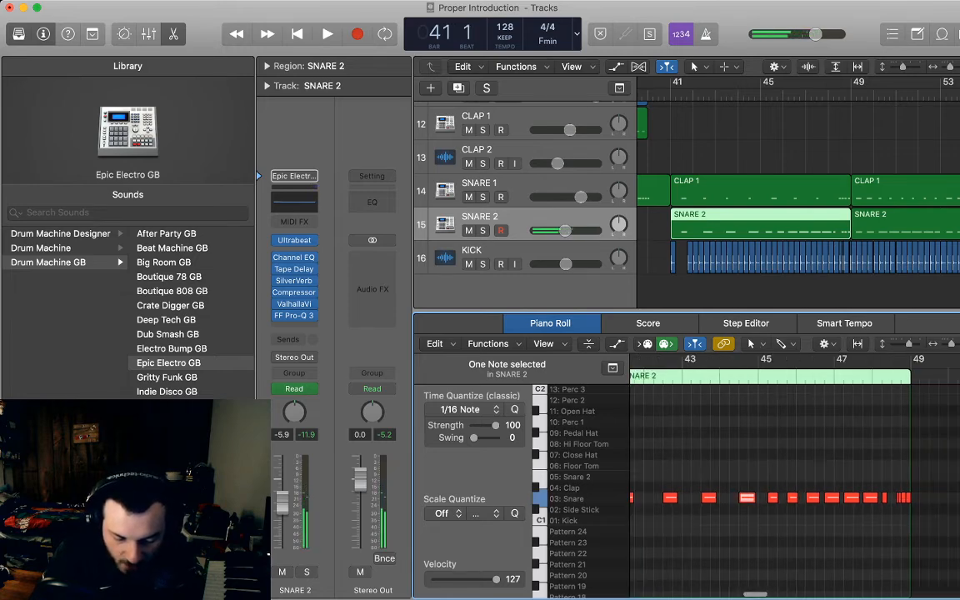
{"action": "left_click", "coordinate": [773, 498]}
{"action": "key", "text": "Delete"}
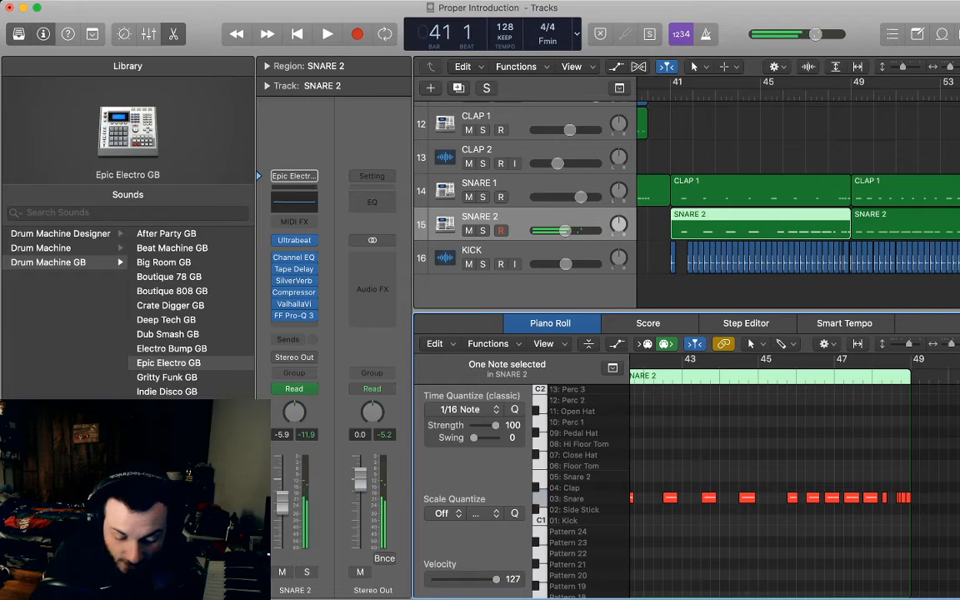
{"action": "left_click_drag", "start_coordinate": [792, 498], "coordinate": [790, 498]}
{"action": "scroll", "coordinate": [782, 498], "scroll_direction": "right", "scroll_amount": 4}
{"action": "left_click", "coordinate": [800, 497]}
{"action": "key", "text": "Delete"}
{"action": "scroll", "coordinate": [751, 467], "scroll_direction": "right", "scroll_amount": 1}
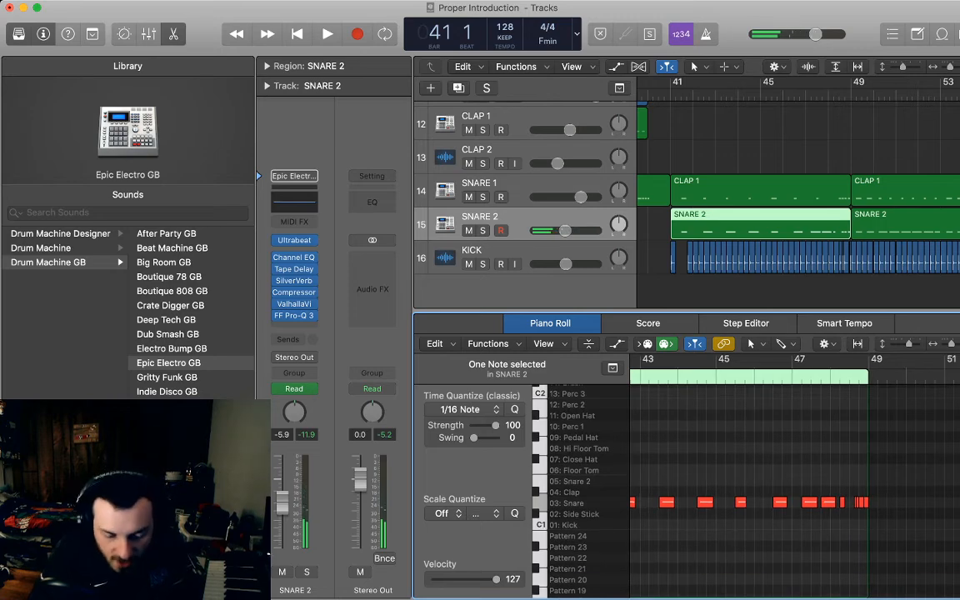
Delete the extra Snare note in bar 47 of the SNARE 2 region and move the remaining hits in bars 47 and 48 to beat 3
{"action": "left_click", "coordinate": [828, 502]}
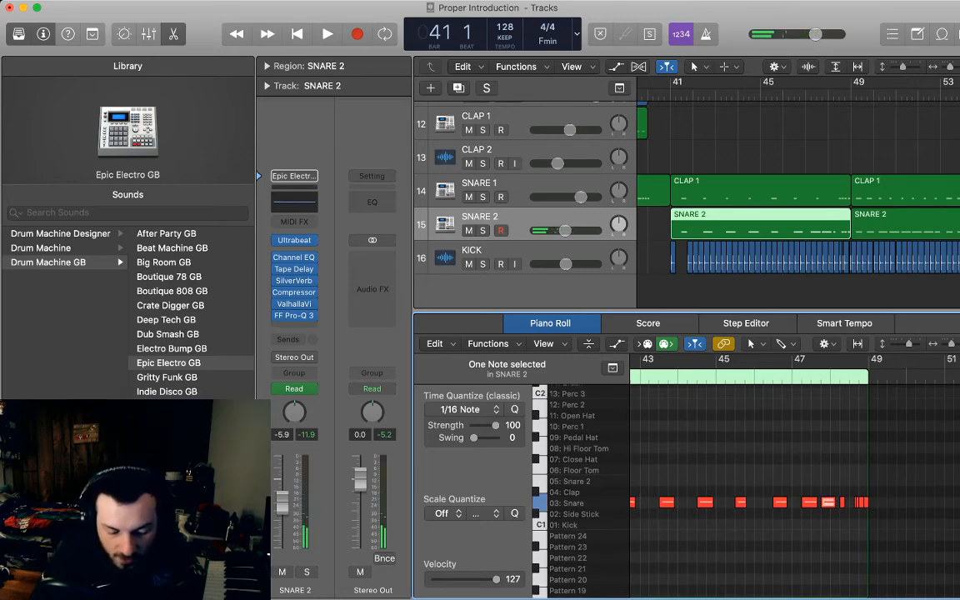
{"action": "key", "text": "Delete"}
{"action": "left_click_drag", "start_coordinate": [842, 502], "coordinate": [852, 502]}
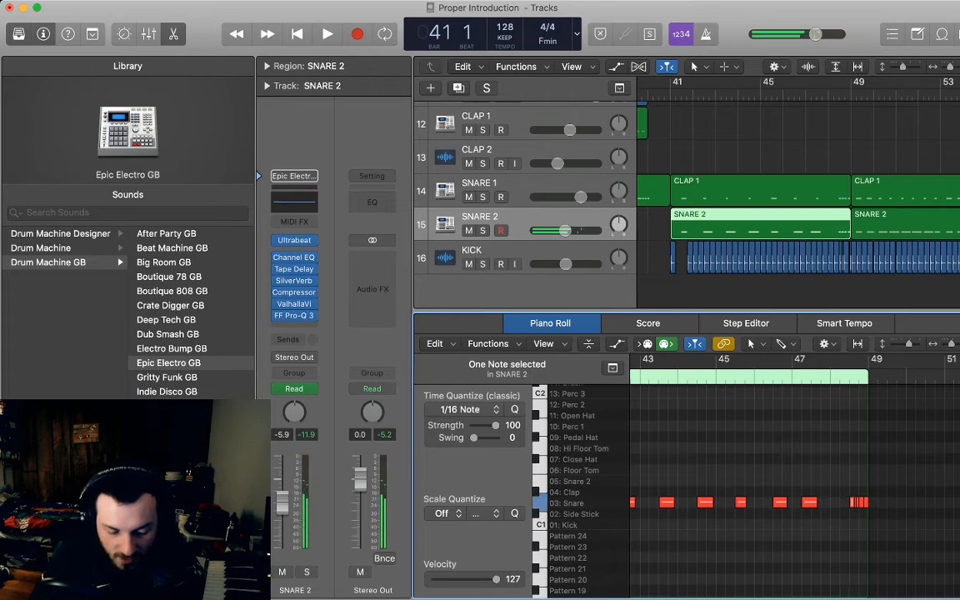
{"action": "left_click_drag", "start_coordinate": [810, 503], "coordinate": [820, 503]}
{"action": "left_click", "coordinate": [821, 525]}
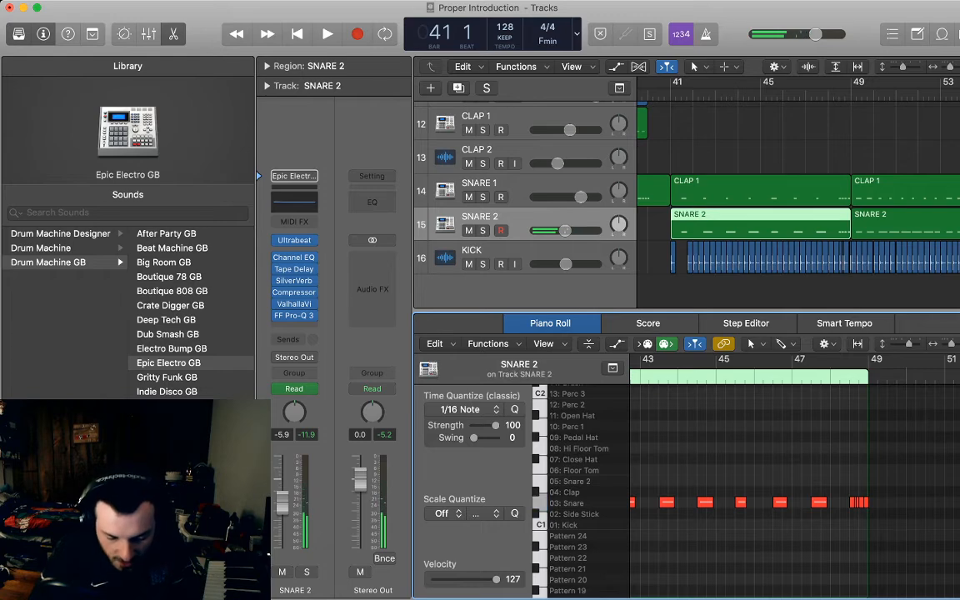
{"action": "scroll", "coordinate": [792, 483], "scroll_direction": "left", "scroll_amount": 5}
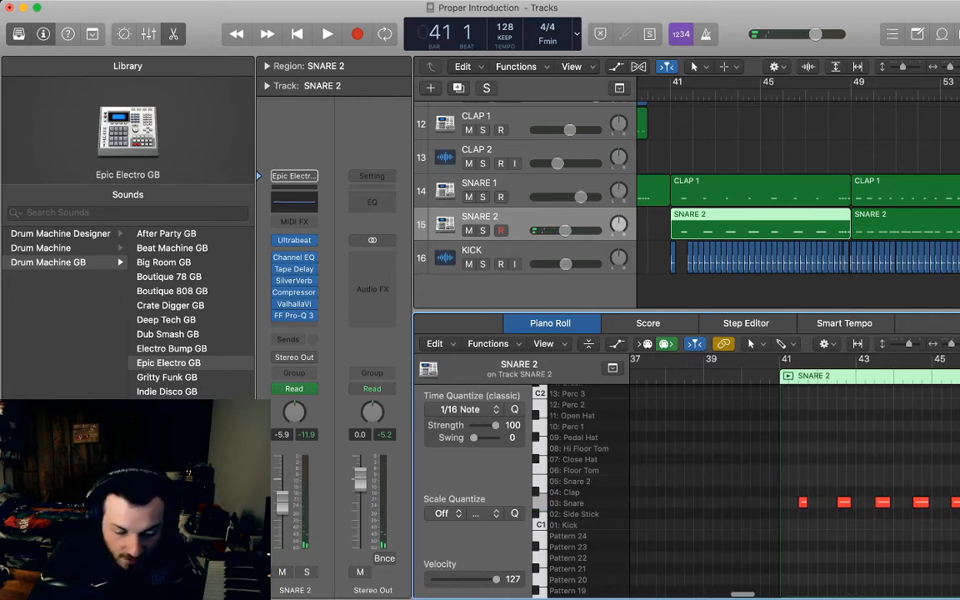
Play back the section from bar 41 to check the kick against the beat 3 snares
{"action": "key", "text": "space"}
{"action": "key", "text": "space"}
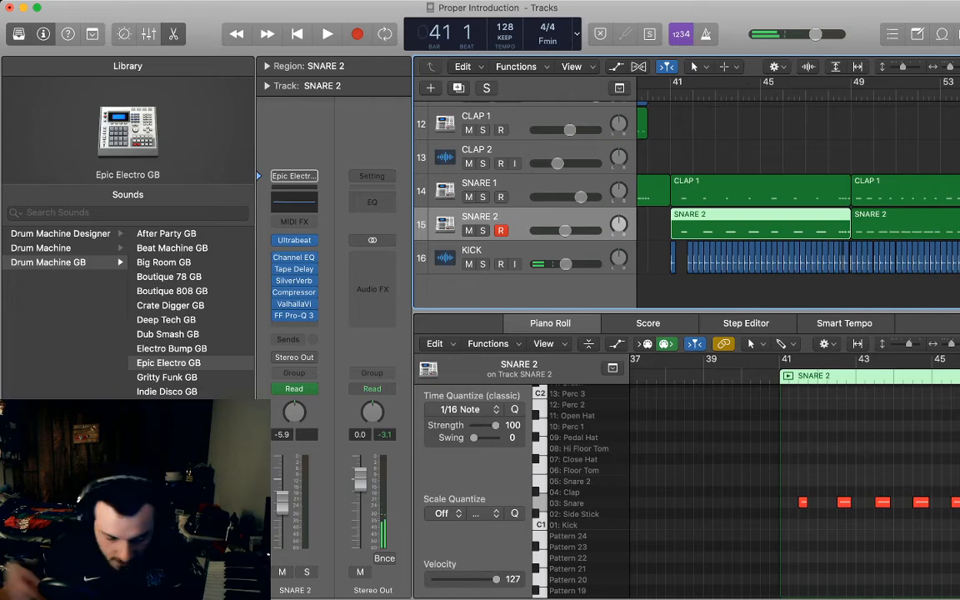
{"action": "key", "text": "space"}
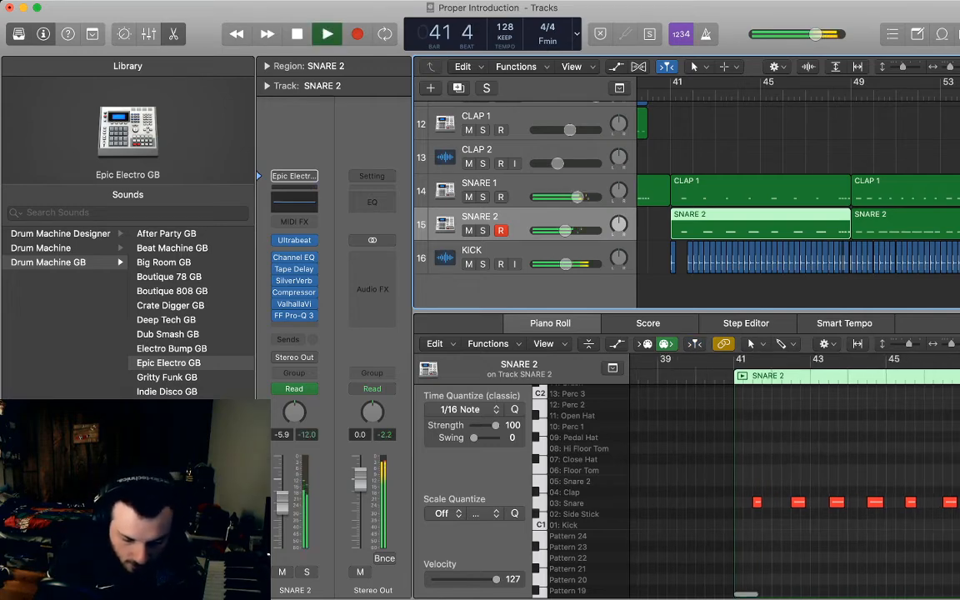
{"action": "key", "text": "space"}
{"action": "scroll", "coordinate": [710, 225], "scroll_direction": "up", "scroll_amount": 3}
{"action": "scroll", "coordinate": [711, 225], "scroll_direction": "left", "scroll_amount": 2}
{"action": "key", "text": "space"}
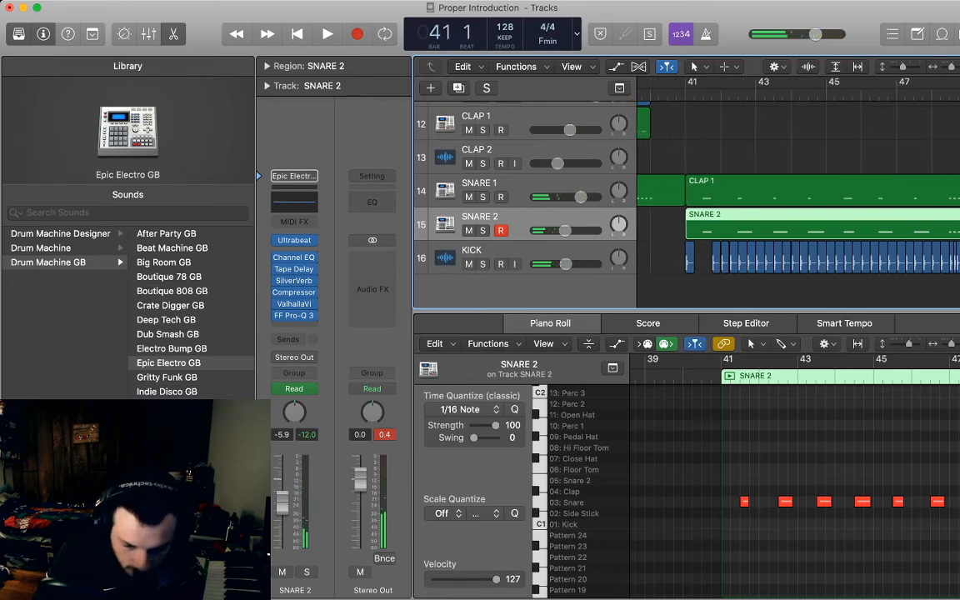
Shorten the KICK region at bar 41 beat 4 to half a beat and move it to 41 4 3
{"action": "key", "text": "super+Right"}
{"action": "key", "text": "super+Right"}
{"action": "key", "text": "super+Right"}
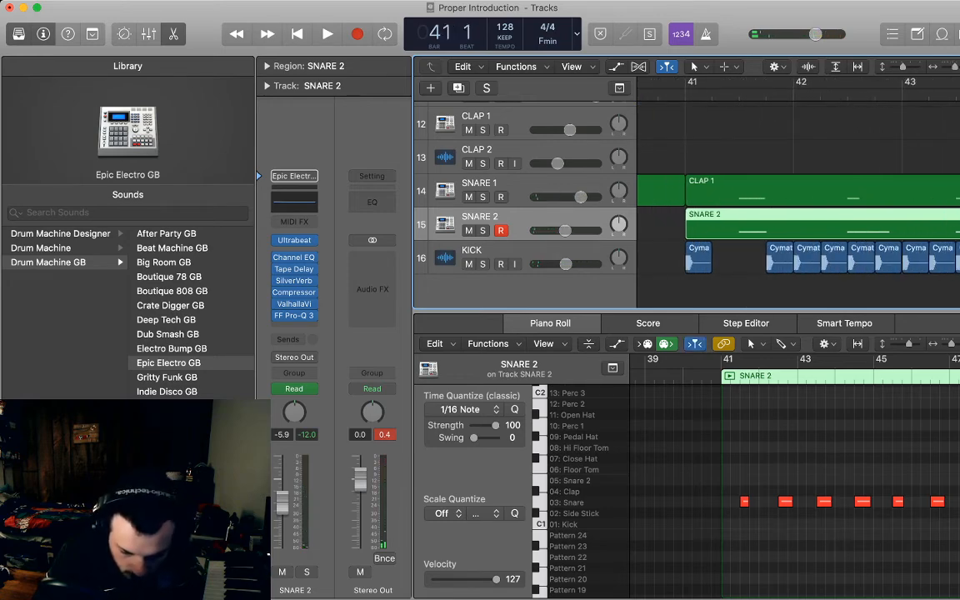
{"action": "key", "text": "space"}
{"action": "key", "text": "space"}
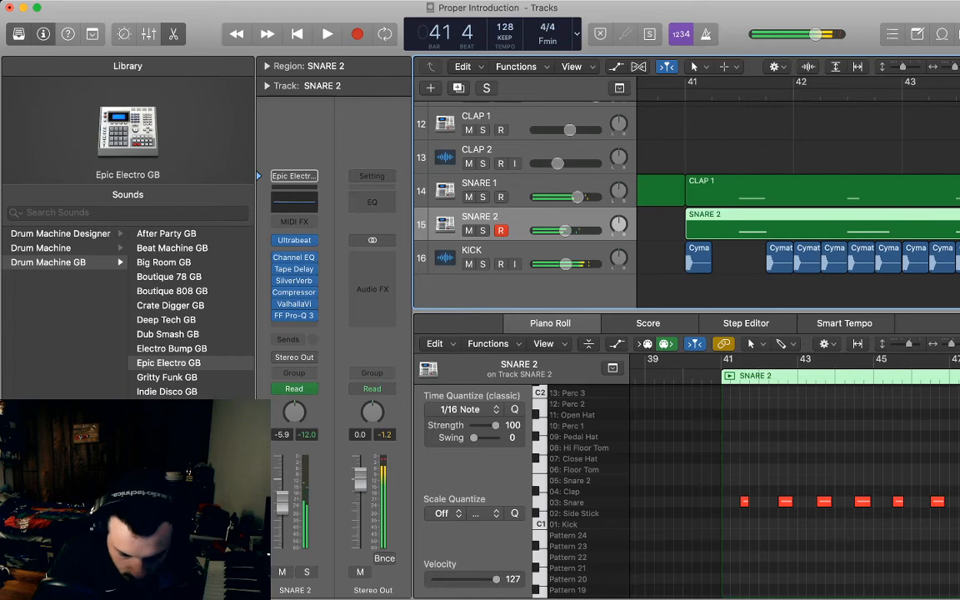
{"action": "left_click_drag", "start_coordinate": [792, 267], "coordinate": [777, 258]}
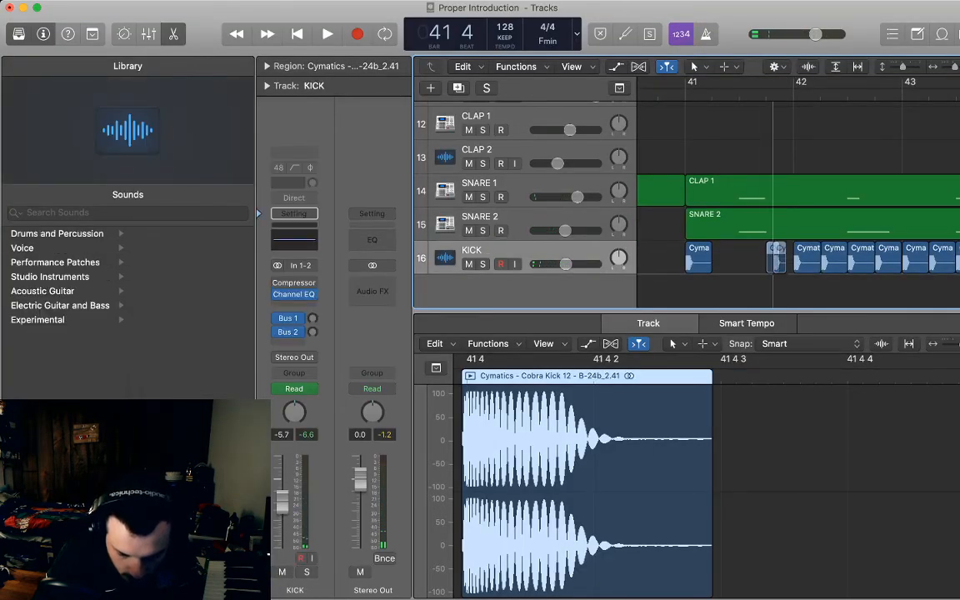
{"action": "left_click_drag", "start_coordinate": [777, 258], "coordinate": [787, 258]}
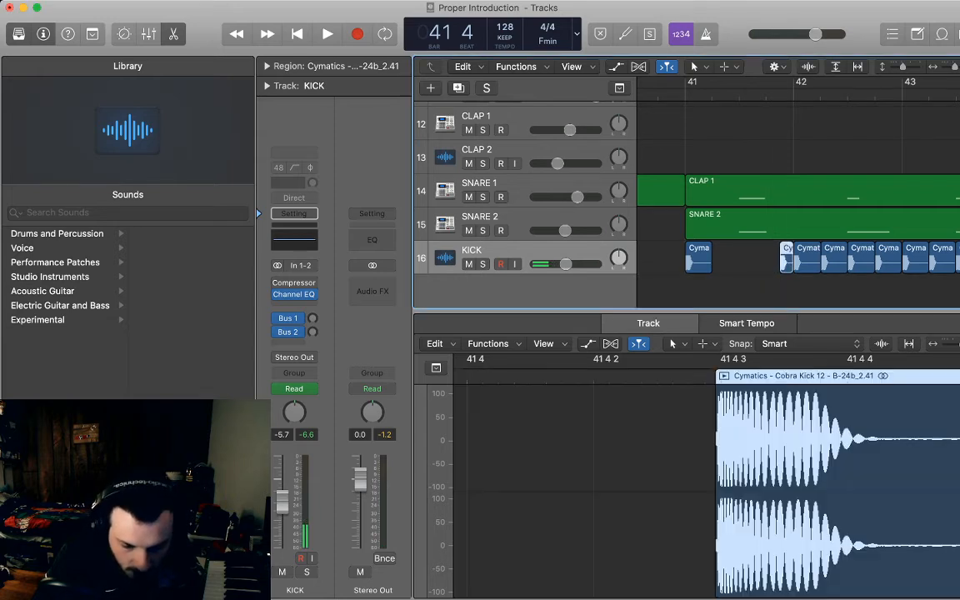
Add a copy of the shortened kick hit to the KICK track at 41 2 3
{"action": "key", "text": "space"}
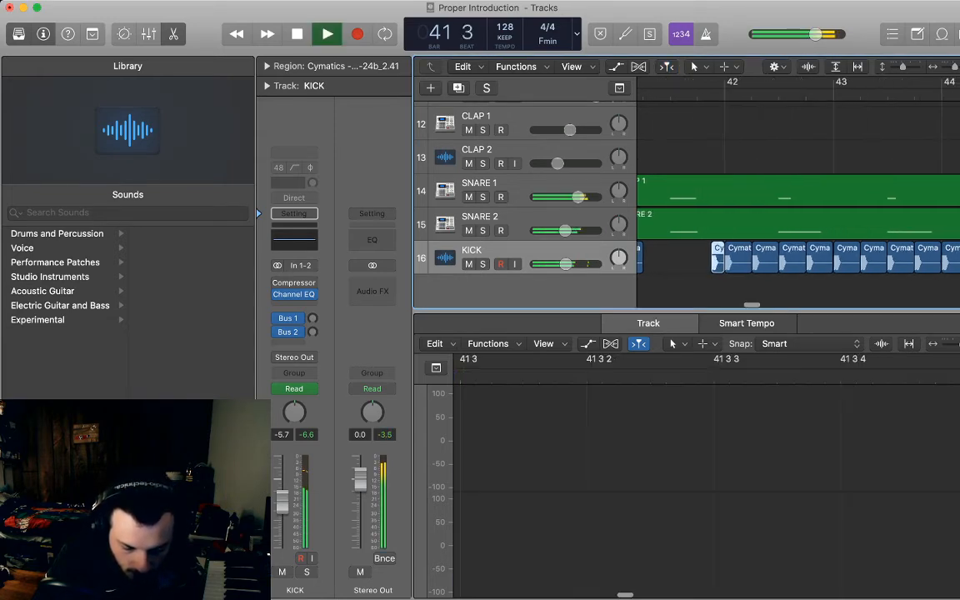
{"action": "key", "text": "space"}
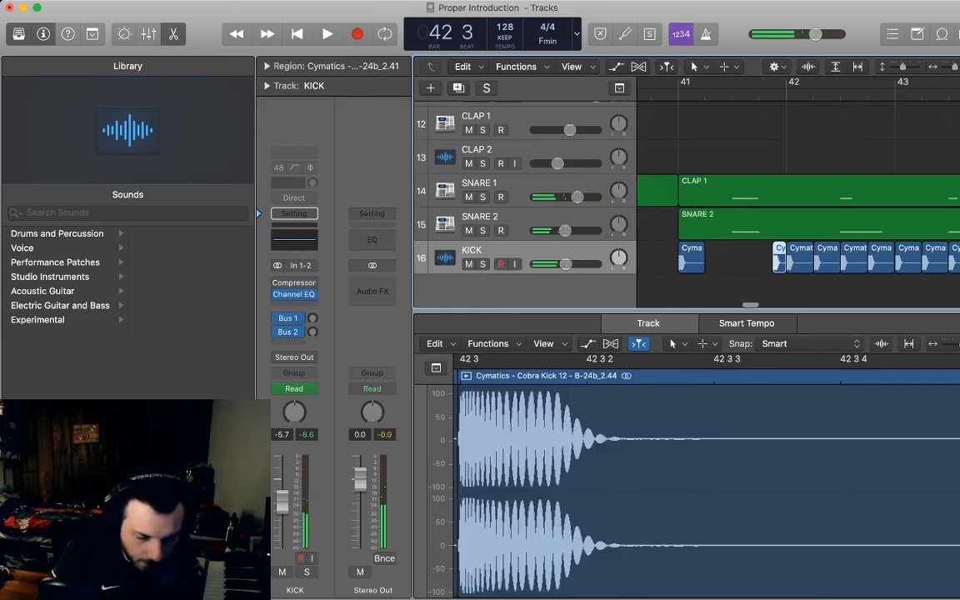
{"action": "left_click", "coordinate": [714, 93]}
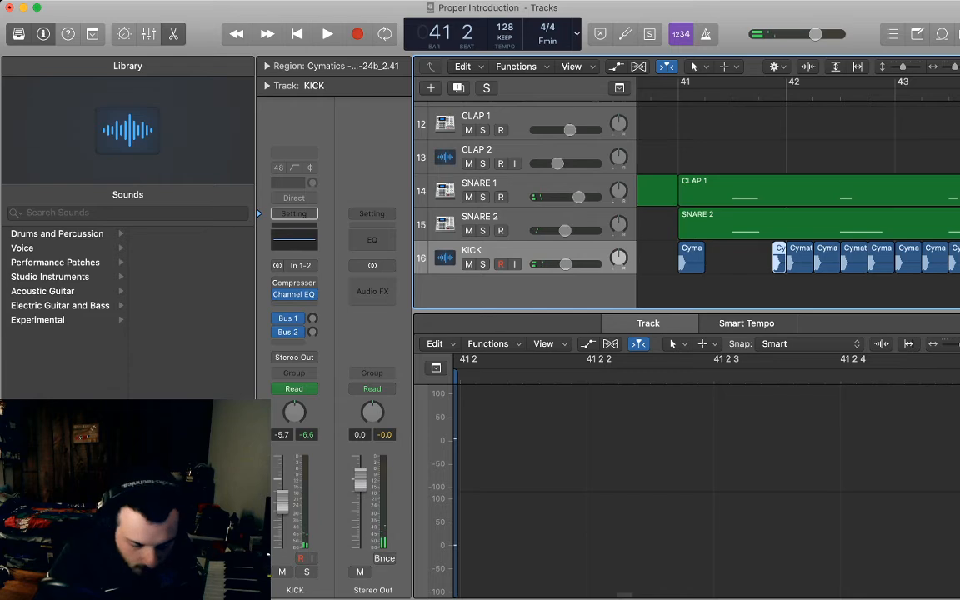
{"action": "key", "text": "super+Tab"}
{"action": "key", "text": "super+v"}
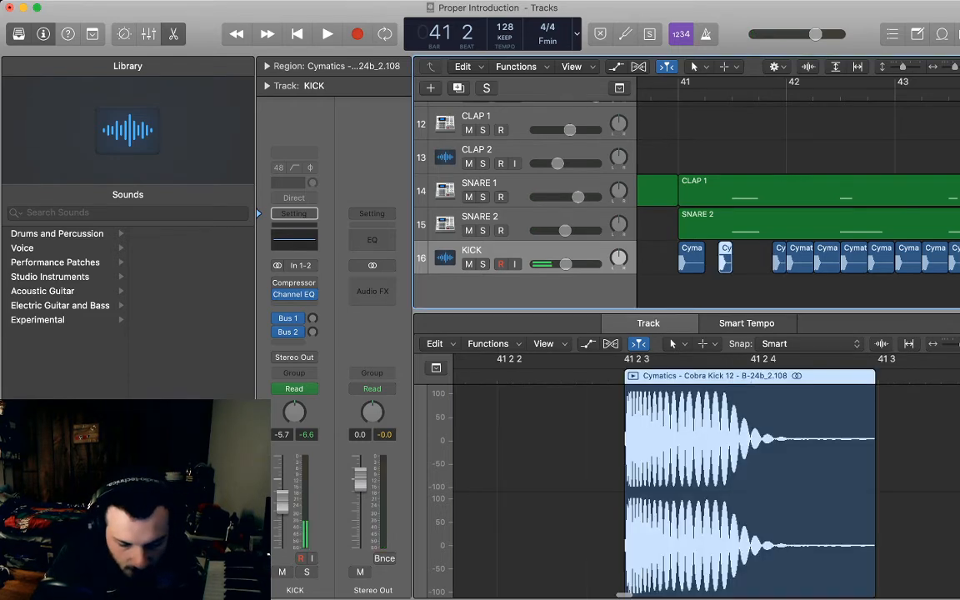
Move the kick hit at bar 42 beat 2 half a beat earlier to 42 1 3, cutting the downbeat hit to half a beat
{"action": "key", "text": "space"}
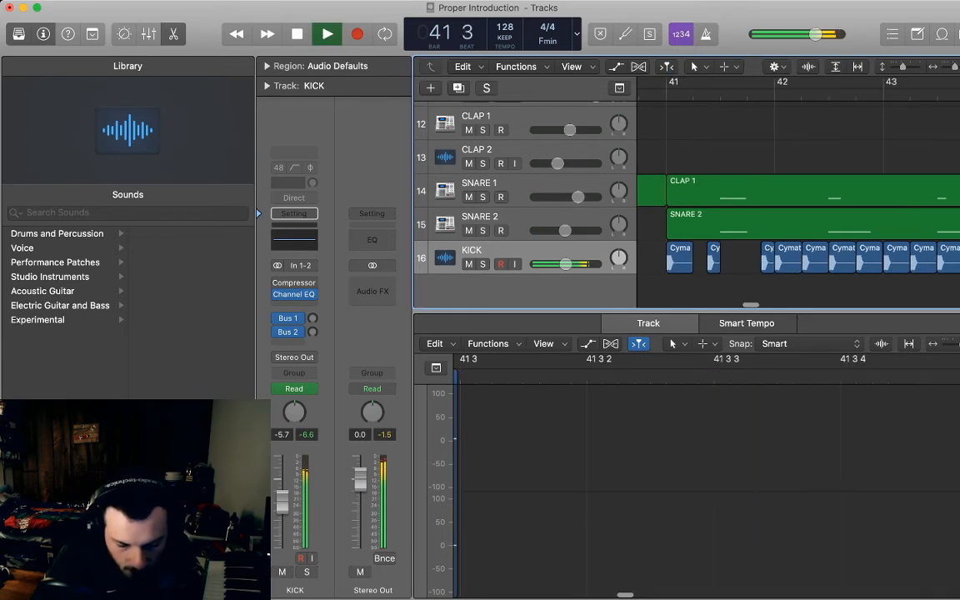
{"action": "key", "text": "space"}
{"action": "scroll", "coordinate": [799, 195], "scroll_direction": "up", "scroll_amount": 5}
{"action": "scroll", "coordinate": [799, 196], "scroll_direction": "left", "scroll_amount": 4}
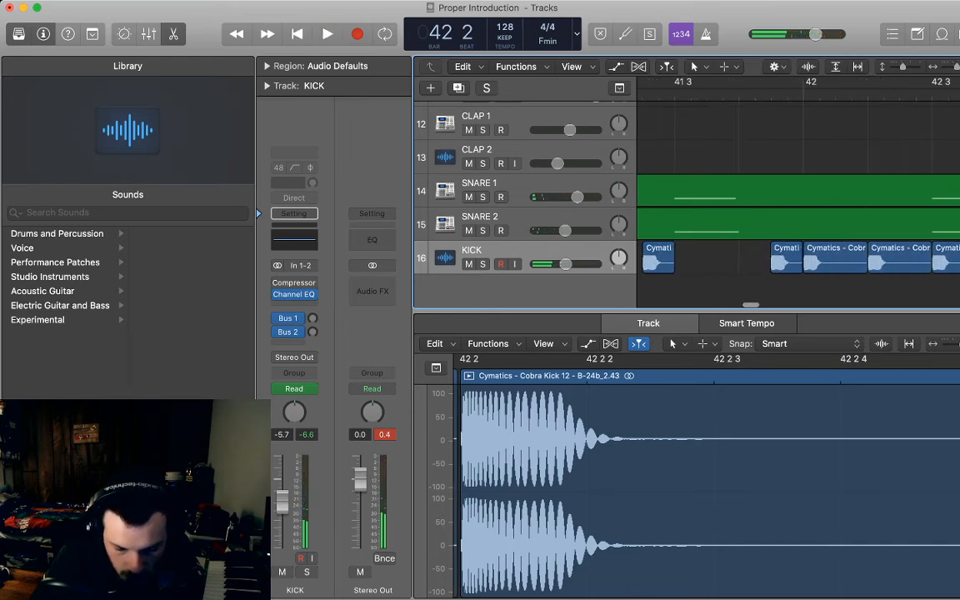
{"action": "mouse_move", "coordinate": [867, 269]}
{"action": "left_mouse_down"}
{"action": "mouse_move", "coordinate": [834, 268]}
{"action": "mouse_move", "coordinate": [868, 260]}
{"action": "mouse_move", "coordinate": [857, 260]}
{"action": "left_mouse_up"}
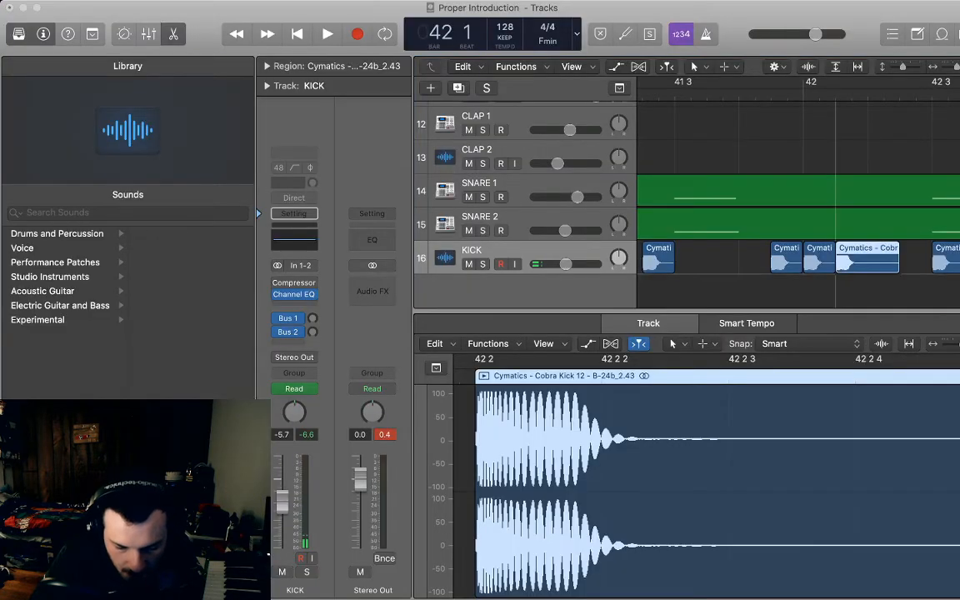
{"action": "key", "text": "Return"}
{"action": "scroll", "coordinate": [834, 250], "scroll_direction": "right", "scroll_amount": 5}
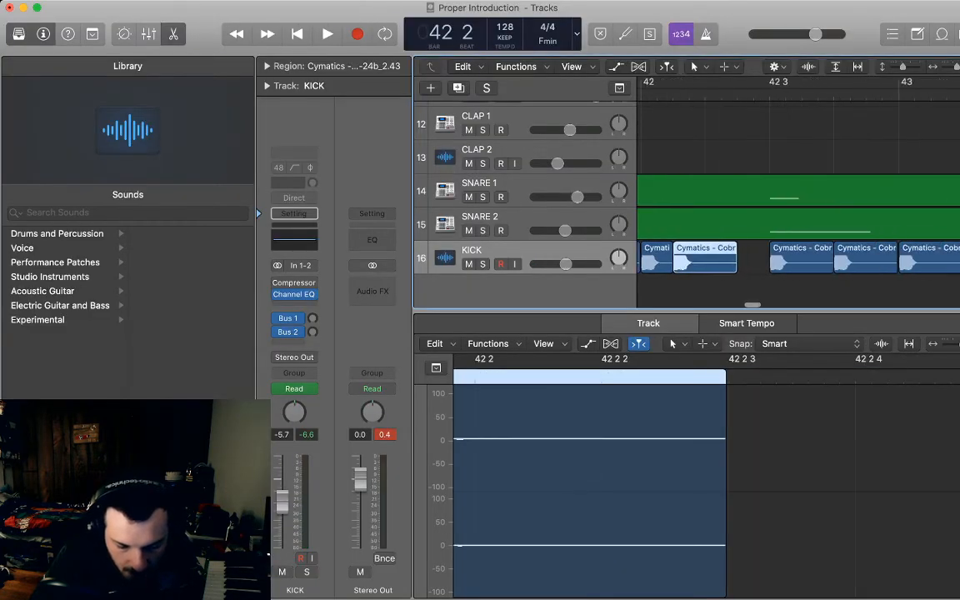
Delete the kick hit on beat 3 of bar 42 and play back the gap
{"action": "left_click", "coordinate": [776, 260]}
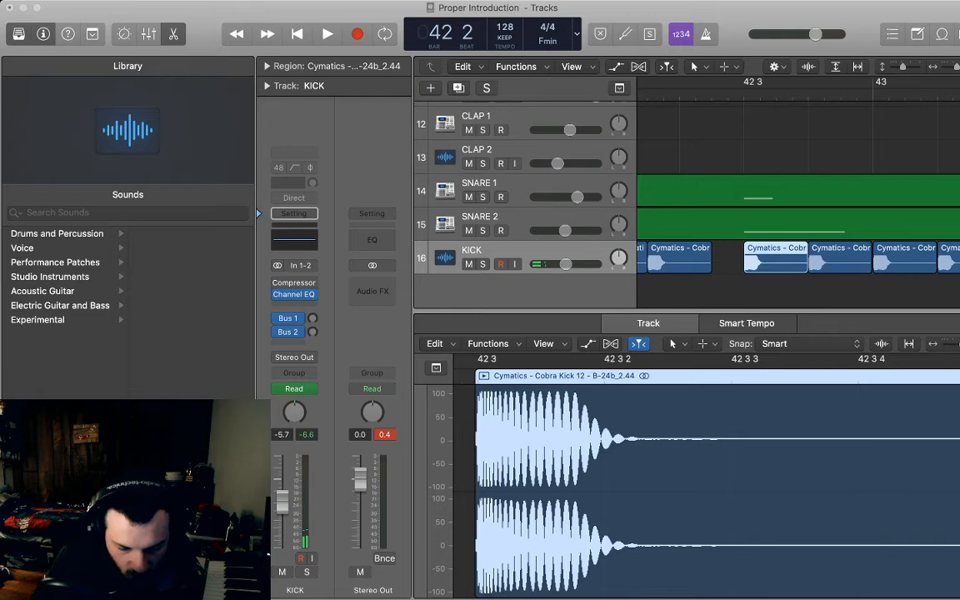
{"action": "key", "text": "Delete"}
{"action": "key", "text": "space"}
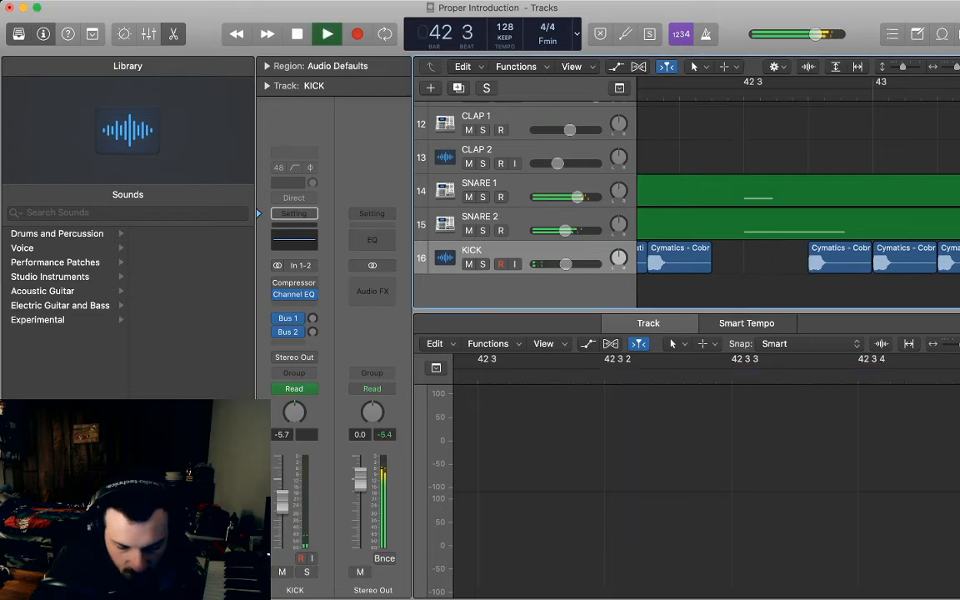
{"action": "key", "text": "space"}
Move the kick hit on beat 4 of bar 42 to 42 3 3 and shorten it to half a beat
{"action": "left_click_drag", "start_coordinate": [839, 261], "coordinate": [807, 260]}
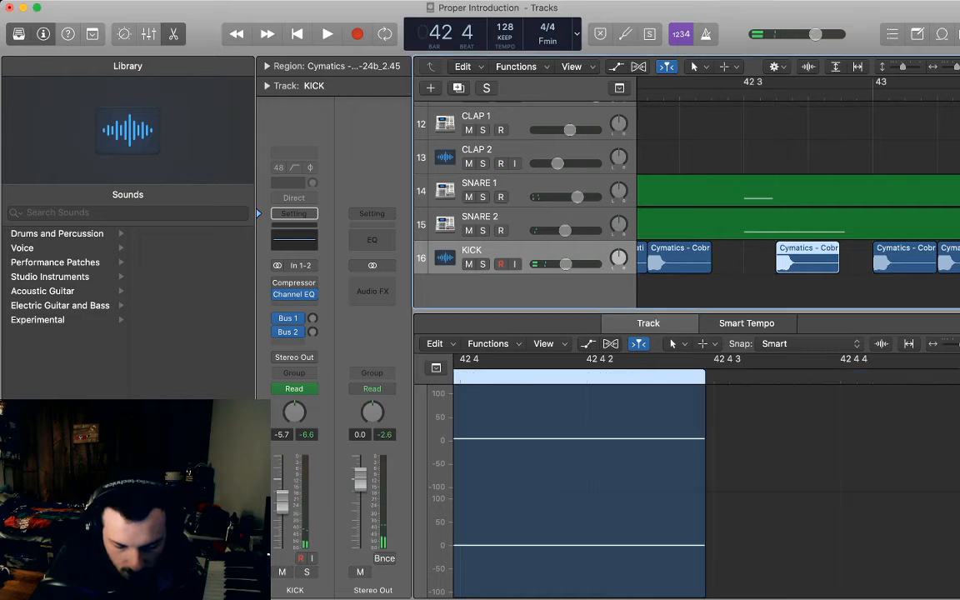
{"action": "left_click_drag", "start_coordinate": [838, 268], "coordinate": [807, 268]}
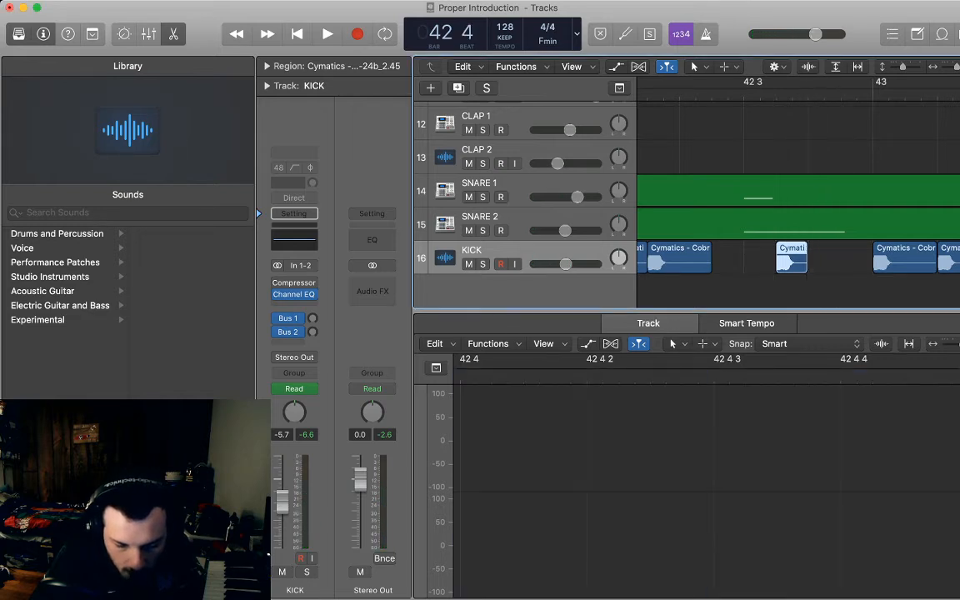
{"action": "key", "text": "space"}
{"action": "key", "text": "space"}
Move the kick hit at the start of bar 43 one beat earlier to bar 42 beat 4
{"action": "left_click_drag", "start_coordinate": [826, 263], "coordinate": [762, 263]}
{"action": "key", "text": "Return"}
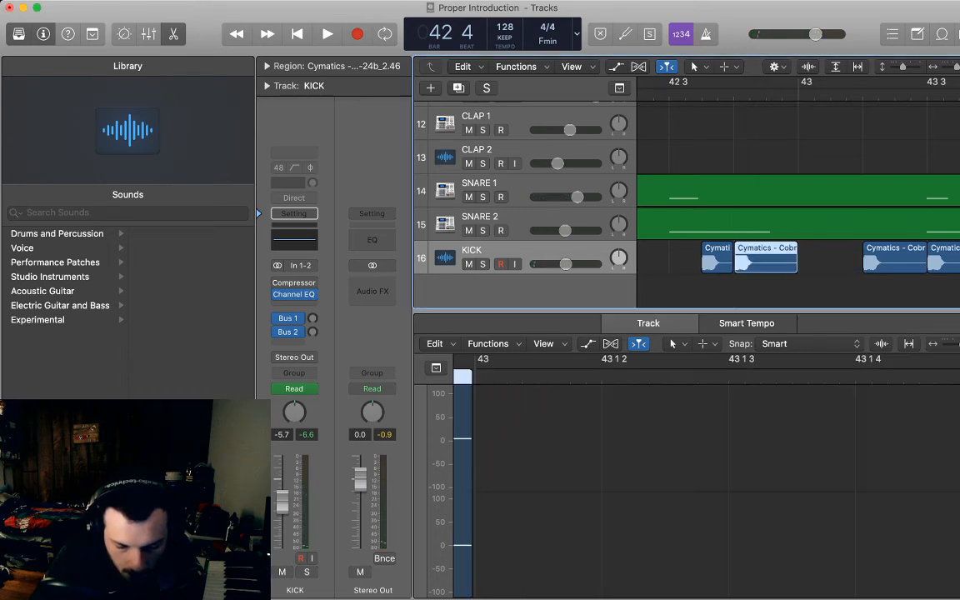
{"action": "key", "text": "space"}
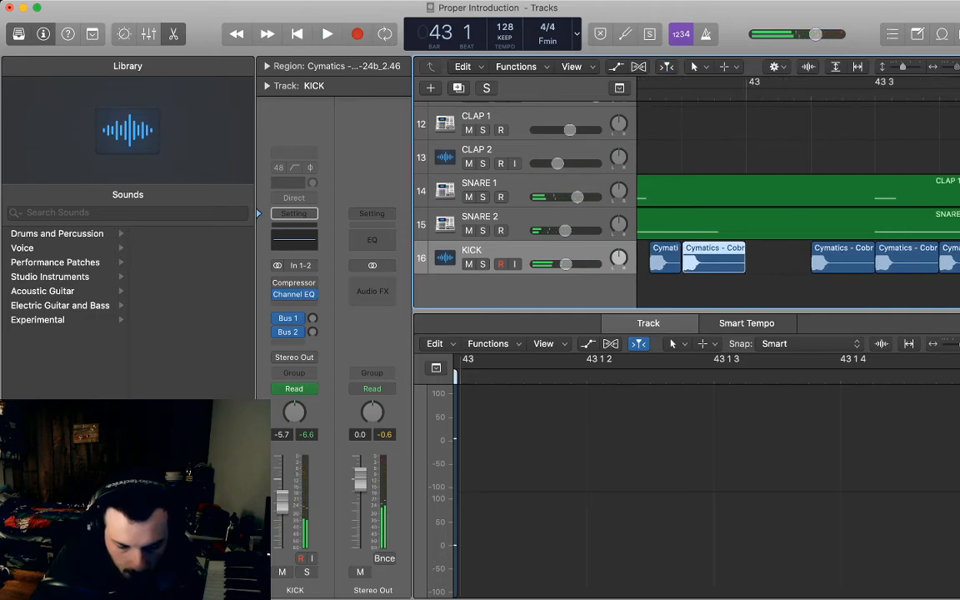
Play back bars 41 to 43 to check the rearranged kick pattern against the snares
{"action": "key", "text": "super+Left"}
{"action": "key", "text": "super+Left"}
{"action": "key", "text": "super+Left"}
{"action": "key", "text": "super+Left"}
{"action": "scroll", "coordinate": [799, 208], "scroll_direction": "left", "scroll_amount": 3}
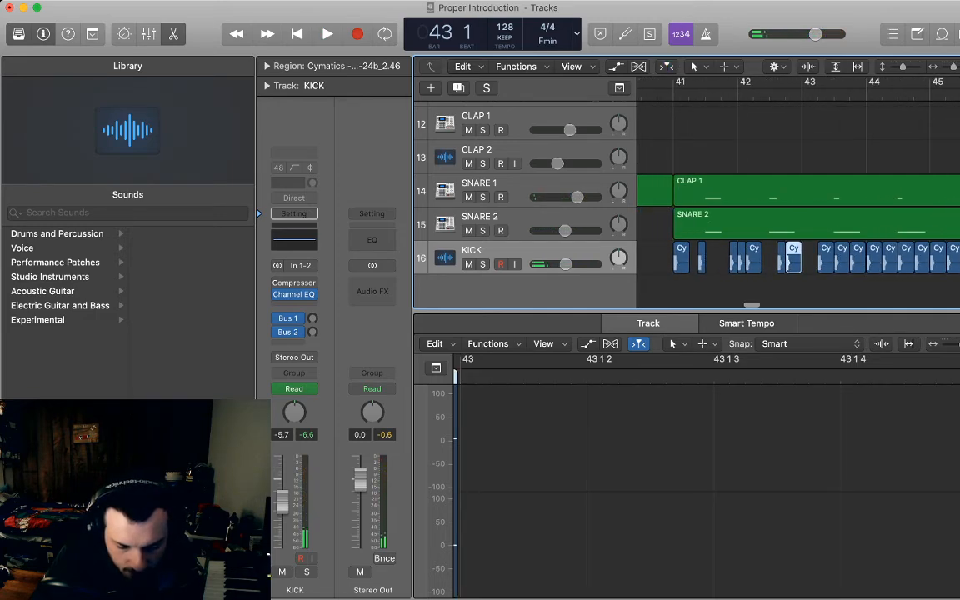
{"action": "key", "text": "space"}
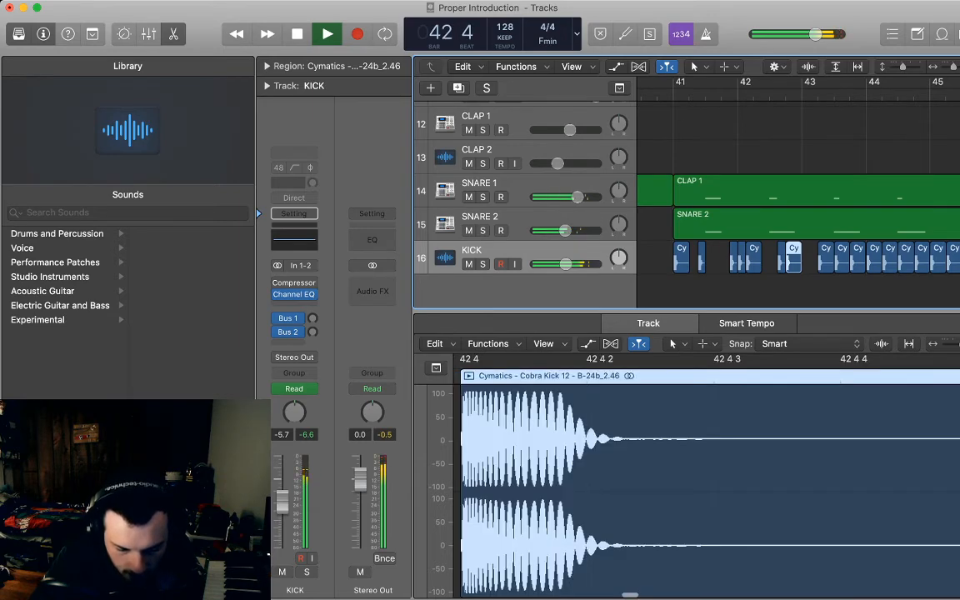
{"action": "scroll", "coordinate": [799, 208], "scroll_direction": "right", "scroll_amount": 2}
{"action": "key", "text": "space"}
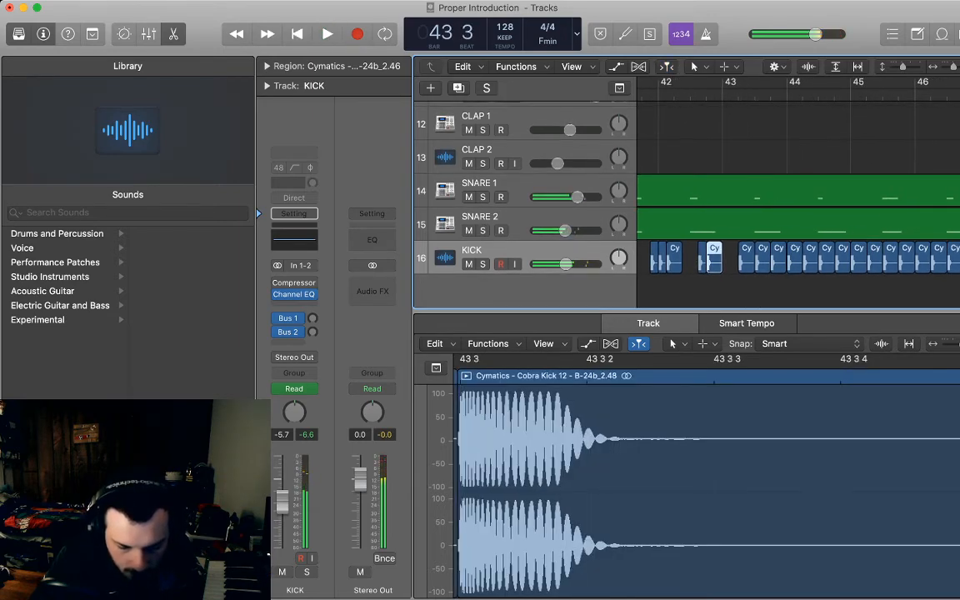
Delete the kick hit on beat 3 of bar 43
{"action": "left_click", "coordinate": [762, 259]}
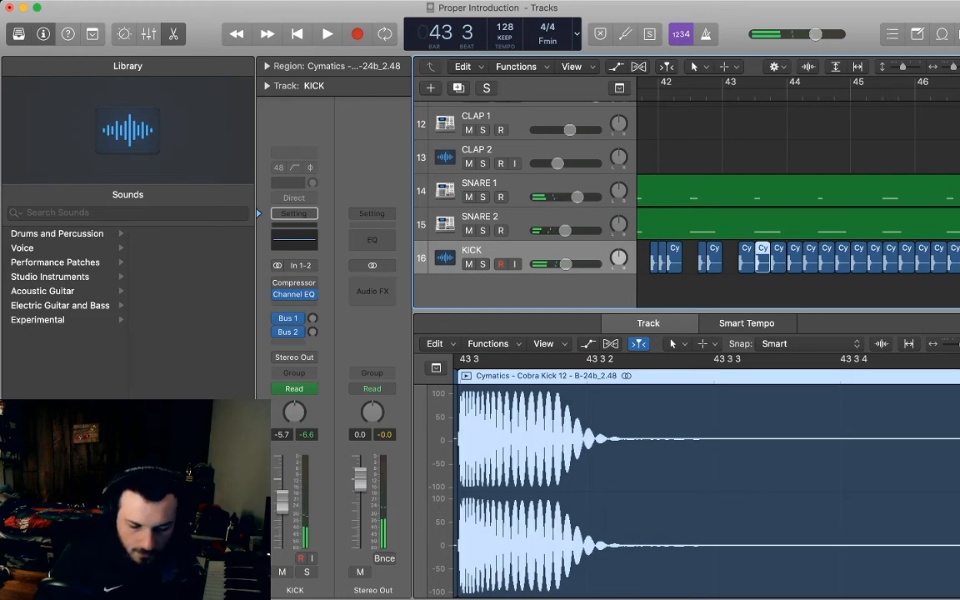
{"action": "key", "text": "super+Tab"}
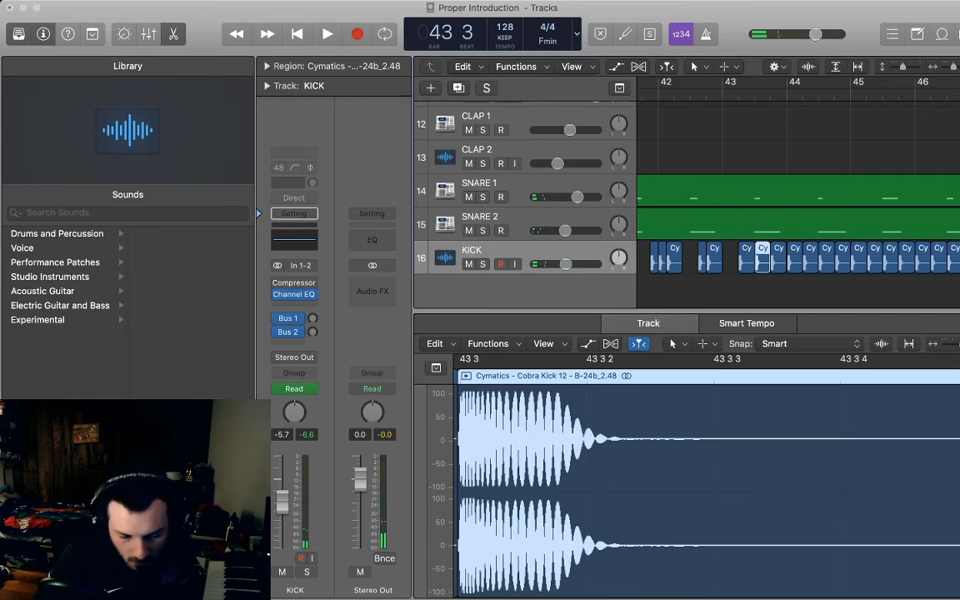
{"action": "key", "text": "Return"}
{"action": "scroll", "coordinate": [799, 208], "scroll_direction": "left", "scroll_amount": 3}
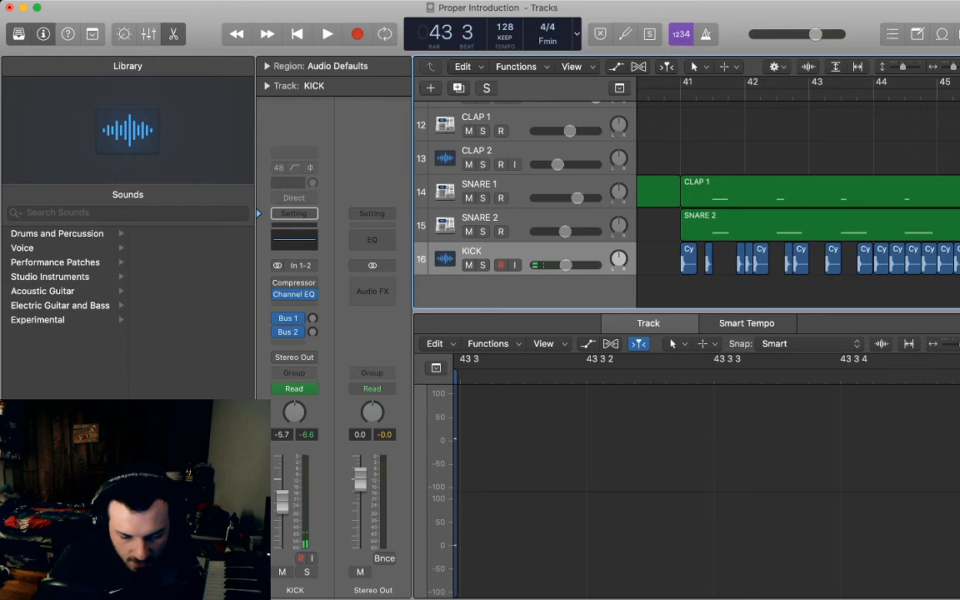
Play back from bar 41 and delete the kick hit on beat 4 of bar 43
{"action": "left_click", "coordinate": [681, 94]}
{"action": "key", "text": "space"}
{"action": "scroll", "coordinate": [798, 208], "scroll_direction": "right", "scroll_amount": 1}
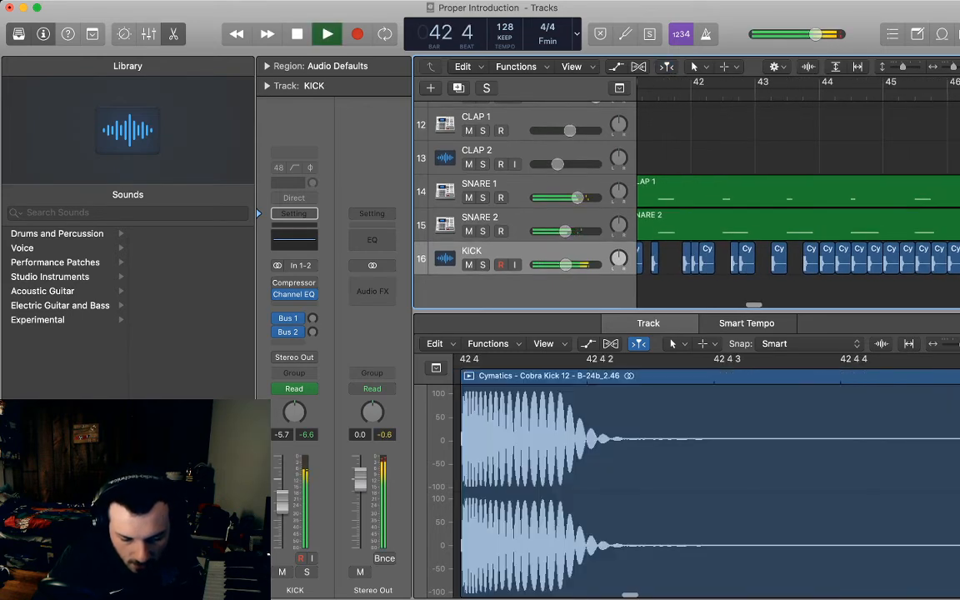
{"action": "key", "text": "space"}
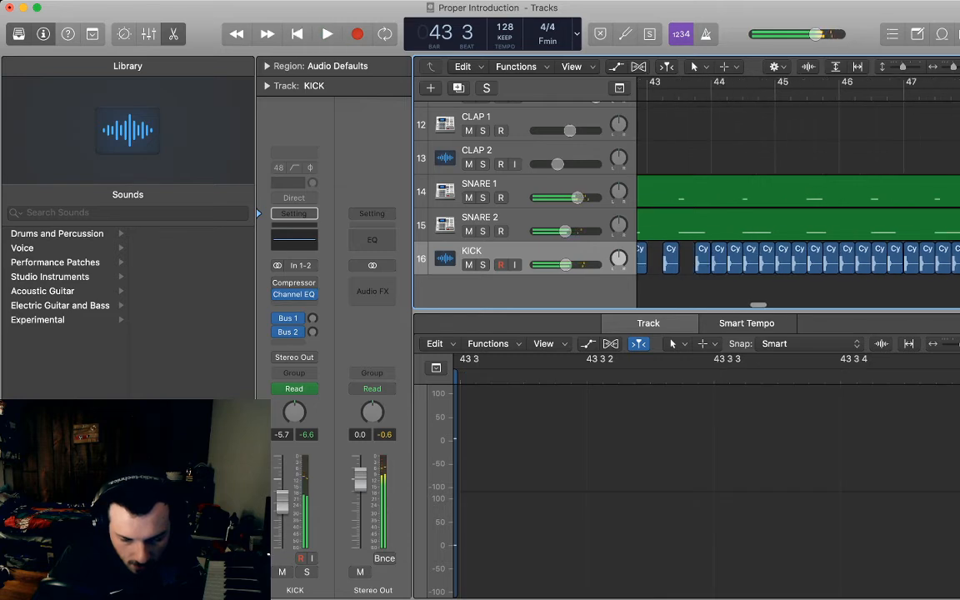
{"action": "key", "text": "super+Right"}
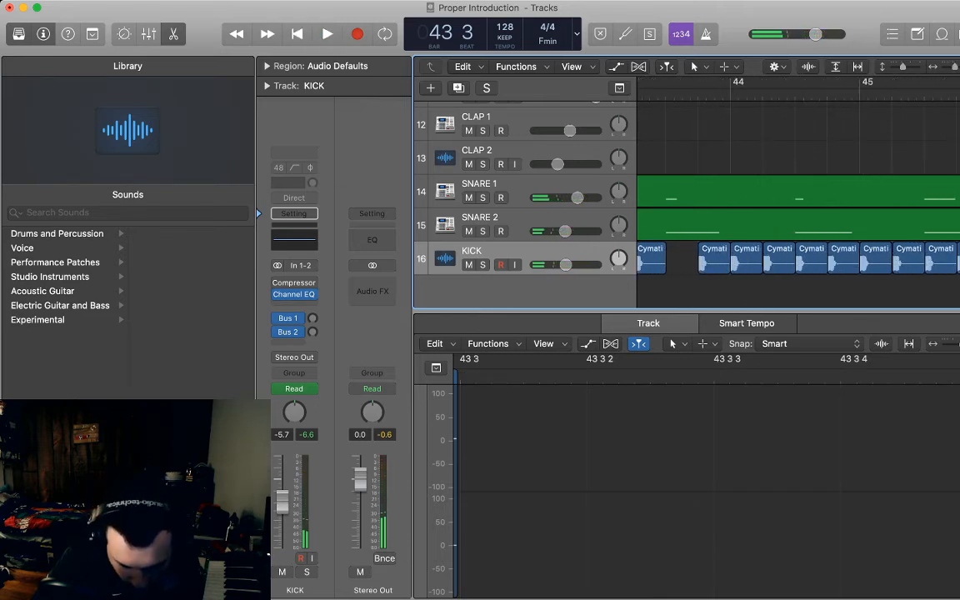
{"action": "left_click", "coordinate": [714, 259]}
{"action": "key", "text": "shift+super+a"}
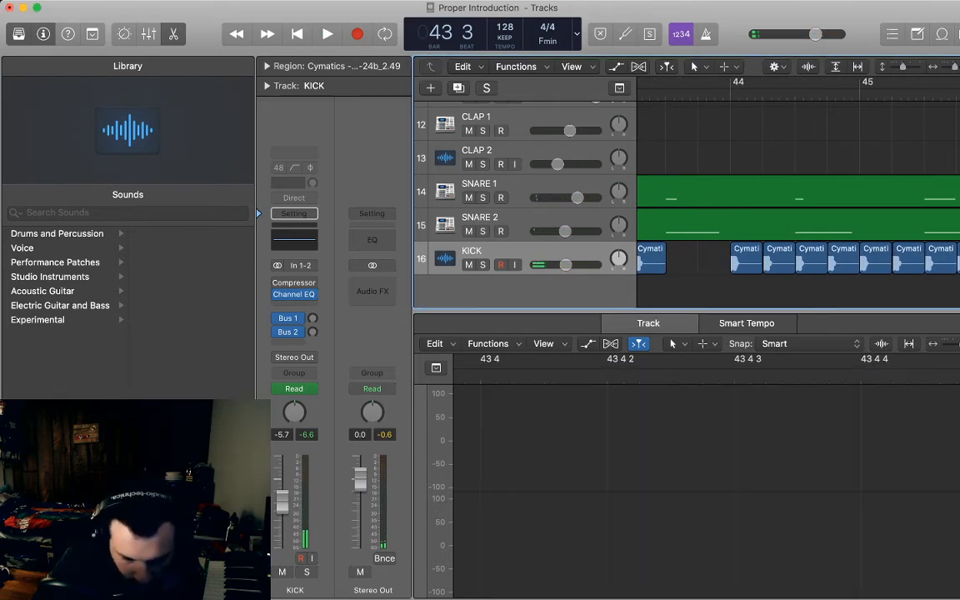
Play back bar 44 and move the kick hit on beat 2 half a beat earlier to 44 1 3
{"action": "key", "text": "space"}
{"action": "key", "text": "space"}
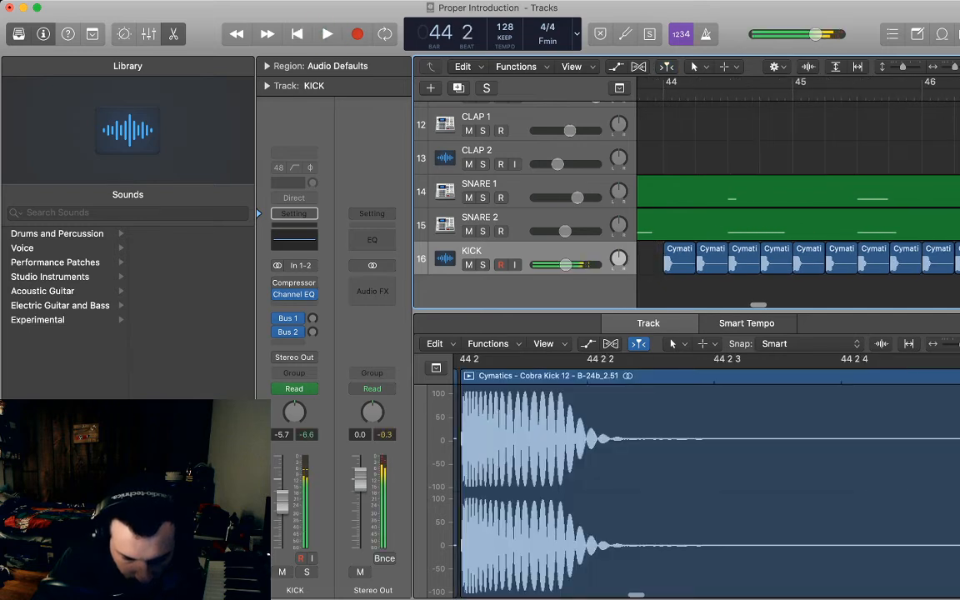
{"action": "mouse_move", "coordinate": [696, 267]}
{"action": "left_mouse_down"}
{"action": "mouse_move", "coordinate": [680, 268]}
{"action": "mouse_move", "coordinate": [696, 260]}
{"action": "left_mouse_up"}
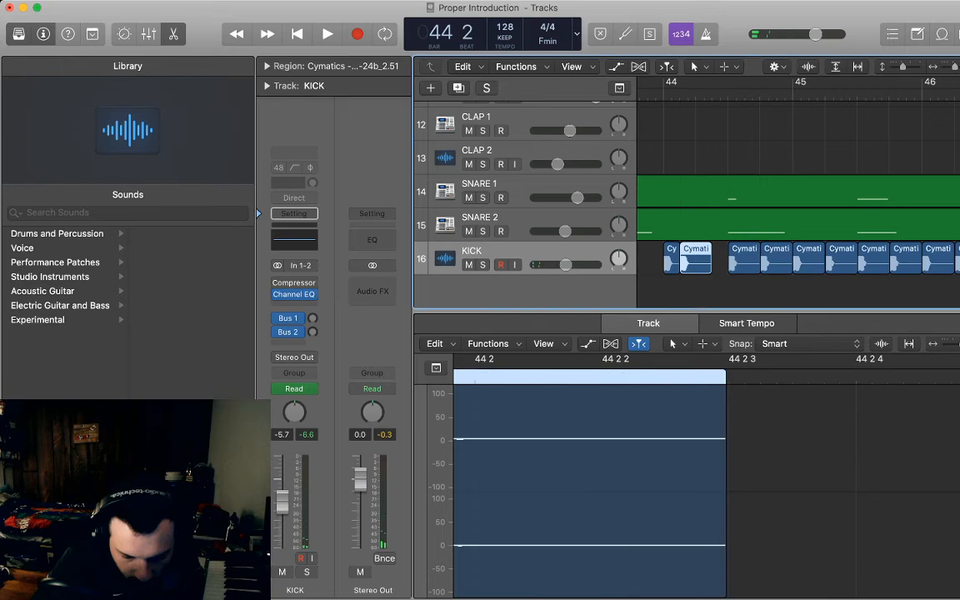
{"action": "key", "text": "space"}
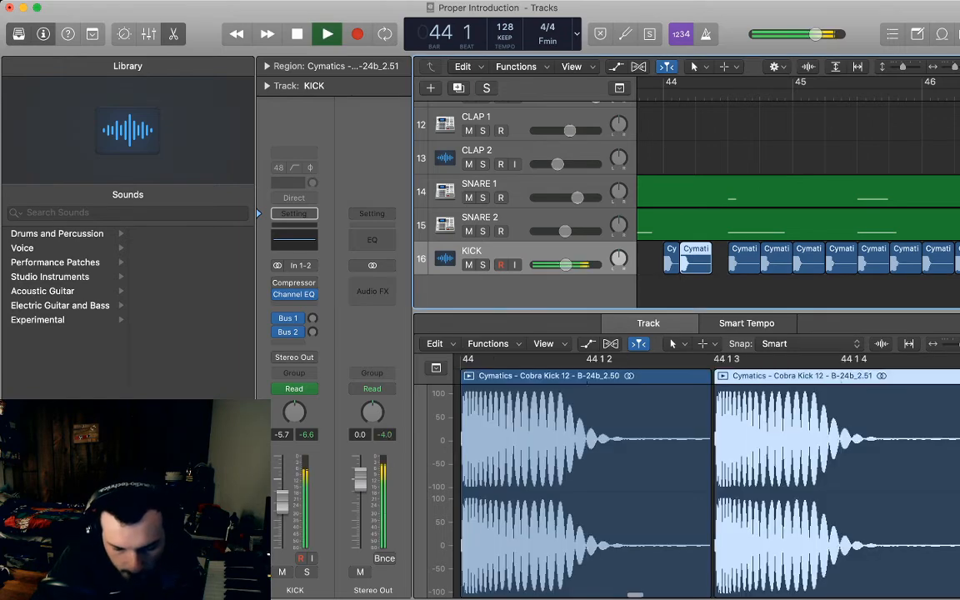
Shift the kick hits on beats 3 and 4 of bar 44 half a beat earlier and trim each to half a beat
{"action": "left_click_drag", "start_coordinate": [745, 260], "coordinate": [728, 267]}
{"action": "left_click", "coordinate": [728, 223]}
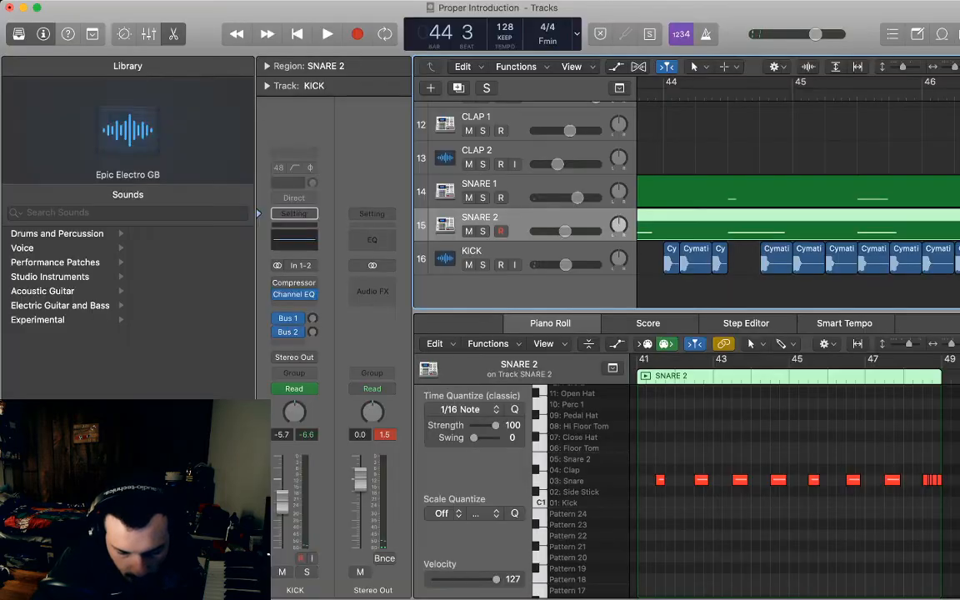
{"action": "key", "text": "space"}
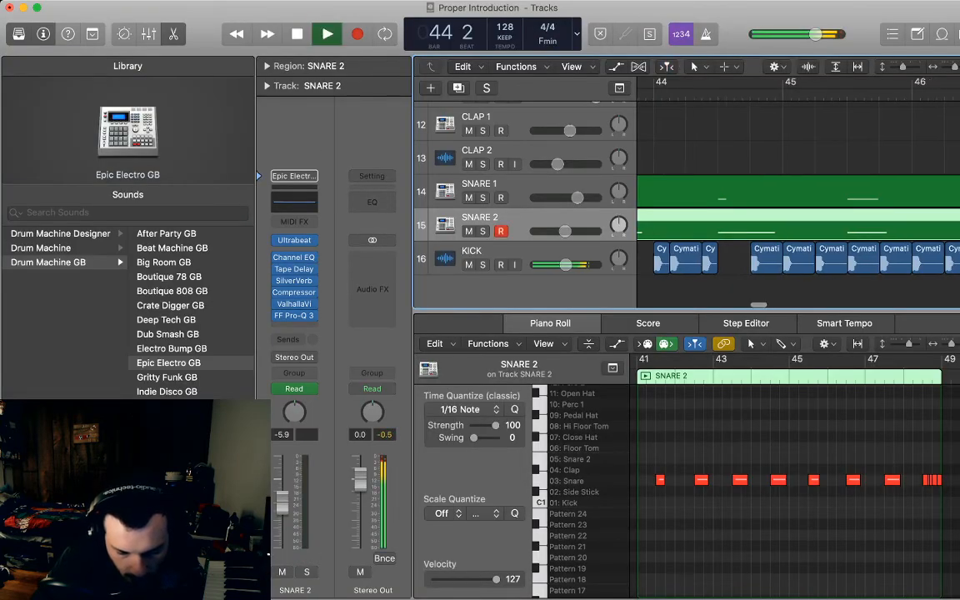
{"action": "left_click_drag", "start_coordinate": [753, 267], "coordinate": [714, 262]}
Move the kick hit at the start of bar 45 to bar 44 beat 4, trim it to half a beat, and play back bar 44
{"action": "scroll", "coordinate": [714, 262], "scroll_direction": "right", "scroll_amount": 1}
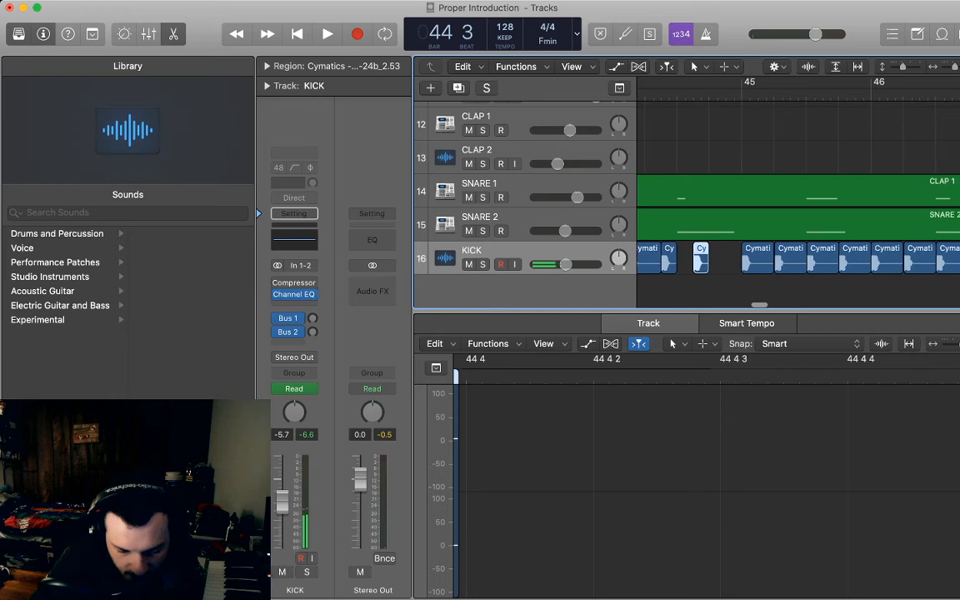
{"action": "left_click_drag", "start_coordinate": [758, 262], "coordinate": [726, 262]}
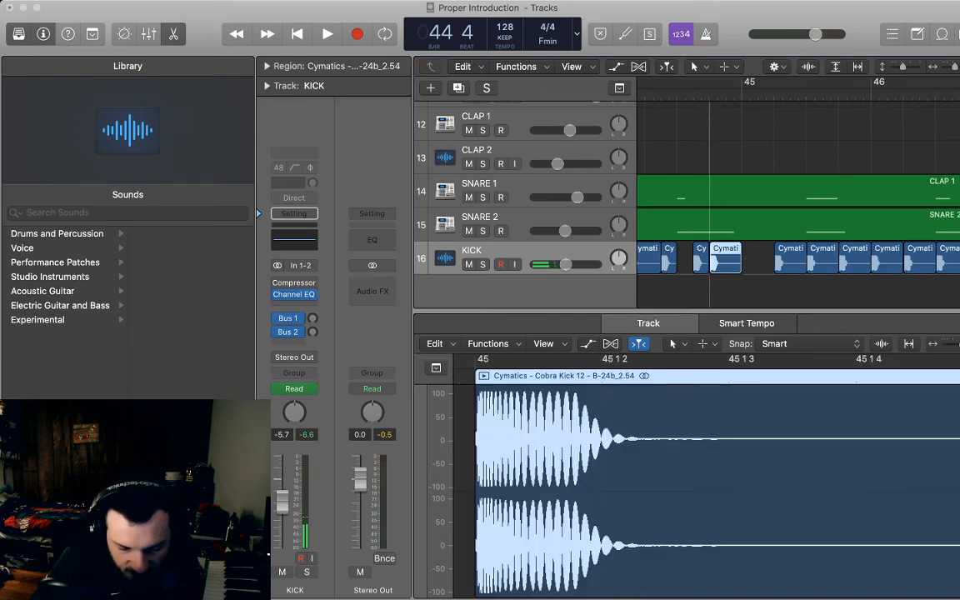
{"action": "left_click_drag", "start_coordinate": [740, 267], "coordinate": [726, 268]}
{"action": "scroll", "coordinate": [726, 268], "scroll_direction": "left", "scroll_amount": 4}
{"action": "key", "text": "comma"}
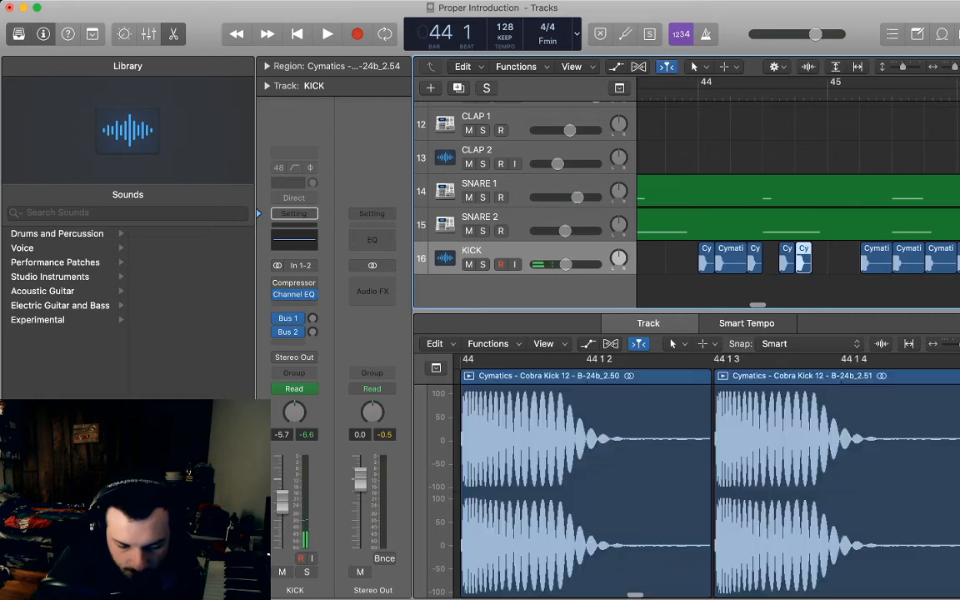
{"action": "key", "text": "space"}
{"action": "key", "text": "space"}
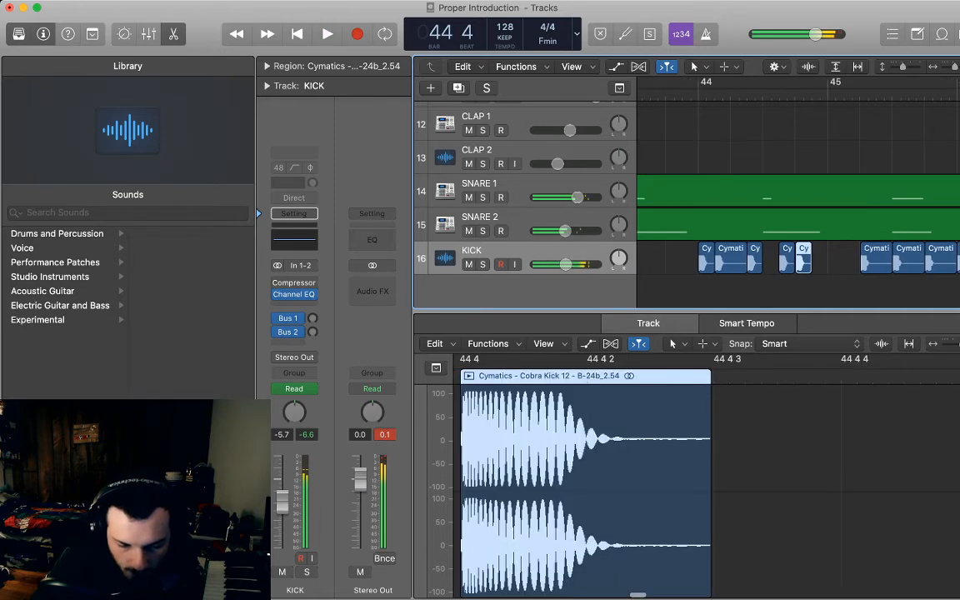
Trim the kick hit at 44 3 3 so that it ends just before 44 3 4
{"action": "scroll", "coordinate": [803, 259], "scroll_direction": "up", "scroll_amount": 5}
{"action": "left_click_drag", "start_coordinate": [762, 268], "coordinate": [728, 267]}
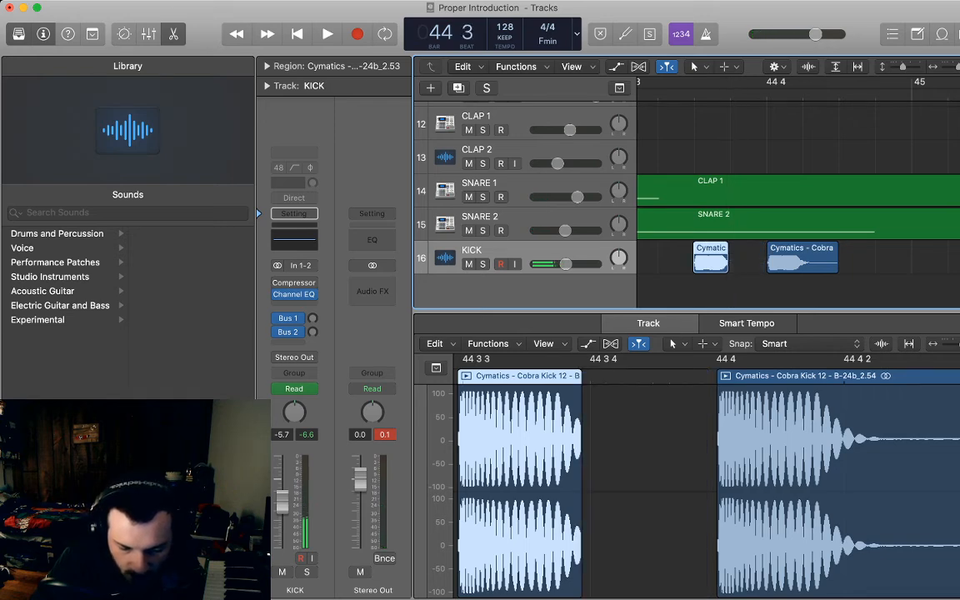
{"action": "scroll", "coordinate": [695, 258], "scroll_direction": "up", "scroll_amount": 5}
{"action": "scroll", "coordinate": [694, 258], "scroll_direction": "right", "scroll_amount": 2}
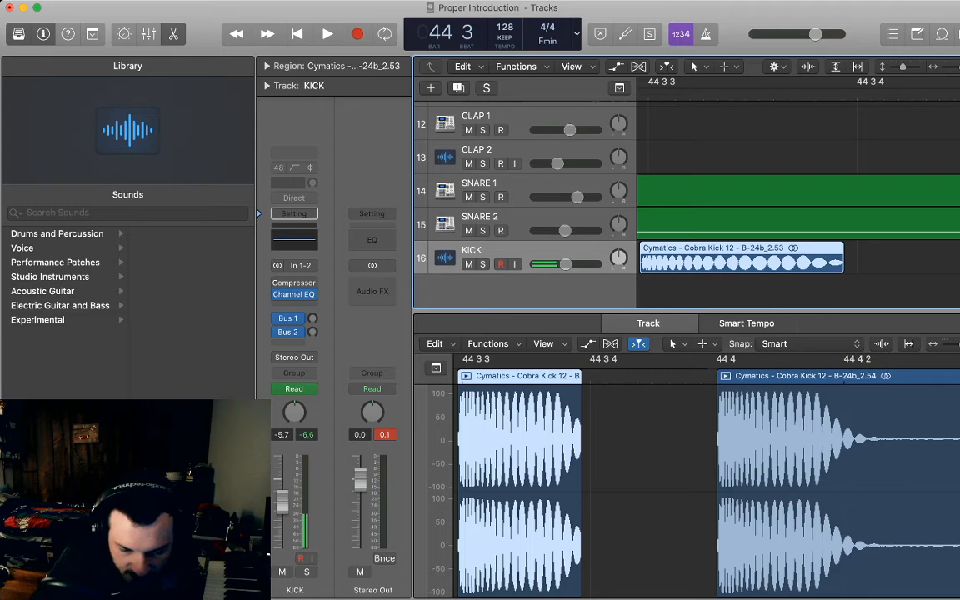
{"action": "scroll", "coordinate": [742, 258], "scroll_direction": "right", "scroll_amount": 2}
{"action": "key", "text": "super+Right"}
{"action": "key", "text": "super+Right"}
{"action": "scroll", "coordinate": [742, 259], "scroll_direction": "right", "scroll_amount": 4}
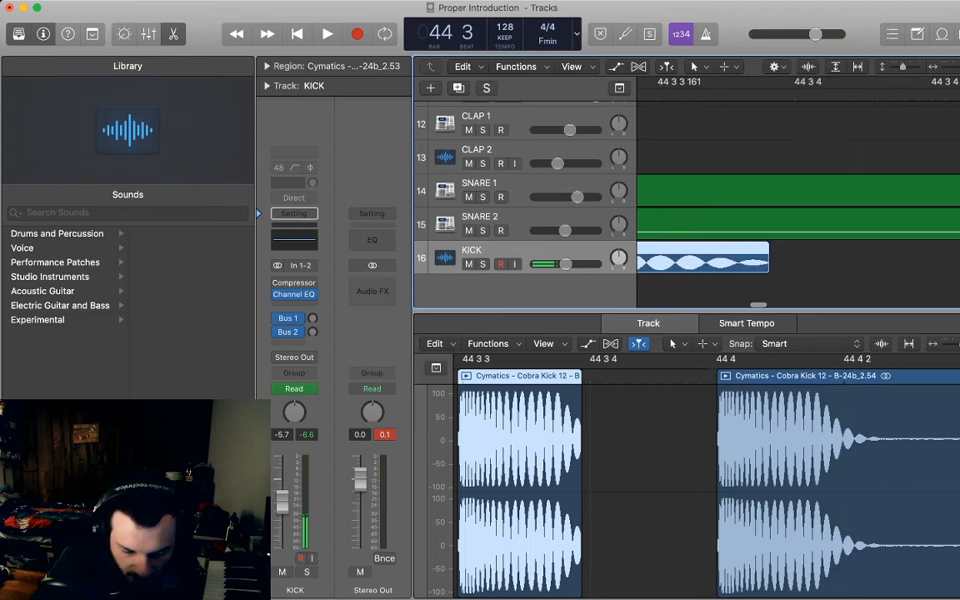
{"action": "mouse_move", "coordinate": [723, 267]}
{"action": "left_mouse_down"}
{"action": "mouse_move", "coordinate": [742, 268]}
{"action": "mouse_move", "coordinate": [728, 267]}
{"action": "left_mouse_up"}
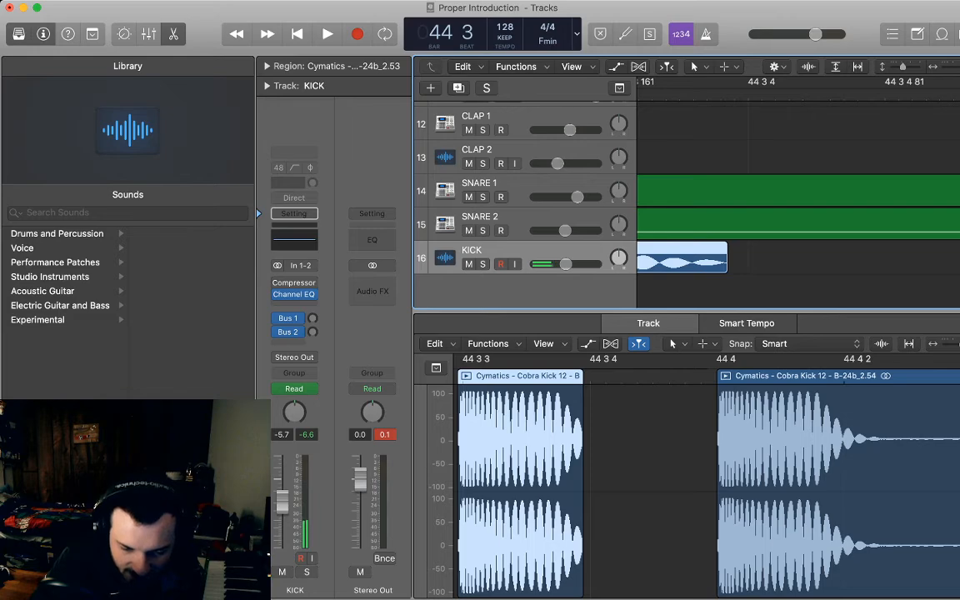
Move the kick hit on beat 4 of bar 44 a sixteenth note earlier to 44 3 4
{"action": "key", "text": "super+Left"}
{"action": "key", "text": "super+Left"}
{"action": "key", "text": "super+Left"}
{"action": "key", "text": "super+Left"}
{"action": "key", "text": "super+Left"}
{"action": "key", "text": "super+Left"}
{"action": "scroll", "coordinate": [727, 268], "scroll_direction": "left", "scroll_amount": 3}
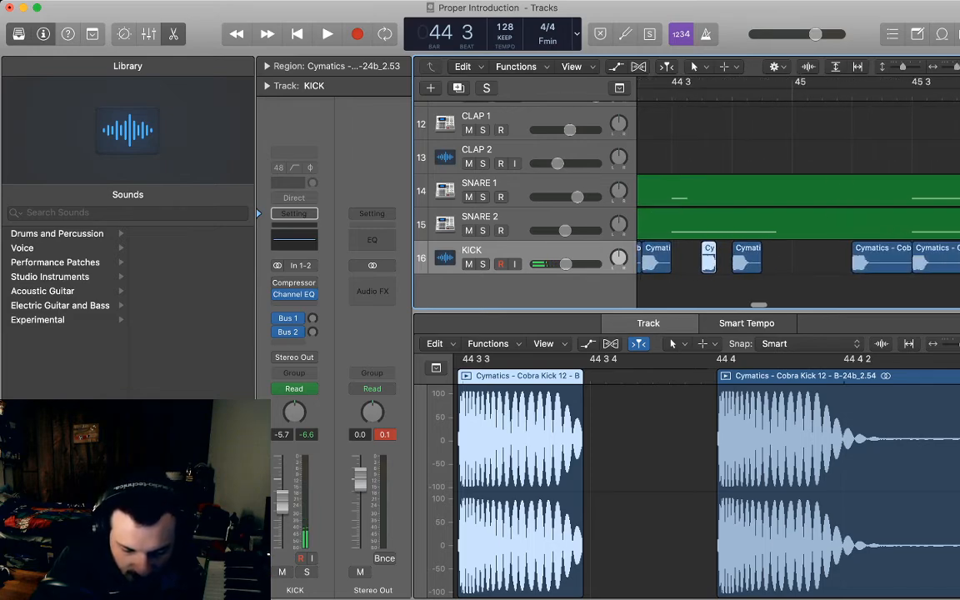
{"action": "left_click_drag", "start_coordinate": [747, 260], "coordinate": [732, 260]}
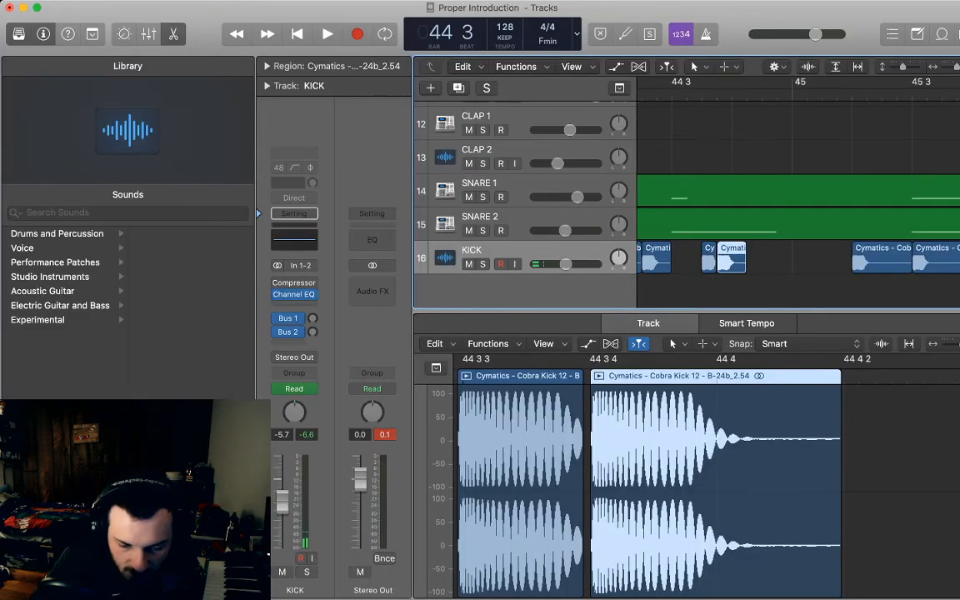
Trim the kick hit at 44 3 4 so that it ends just before beat 4 of bar 44
{"action": "key", "text": "super+Right"}
{"action": "key", "text": "super+Right"}
{"action": "left_click_drag", "start_coordinate": [789, 268], "coordinate": [752, 268]}
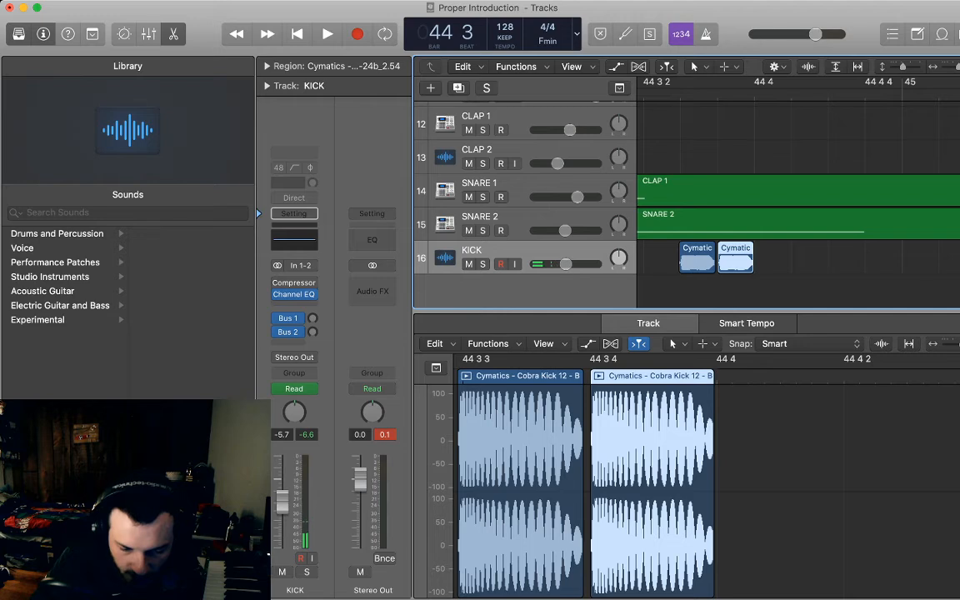
{"action": "key", "text": "super+Right"}
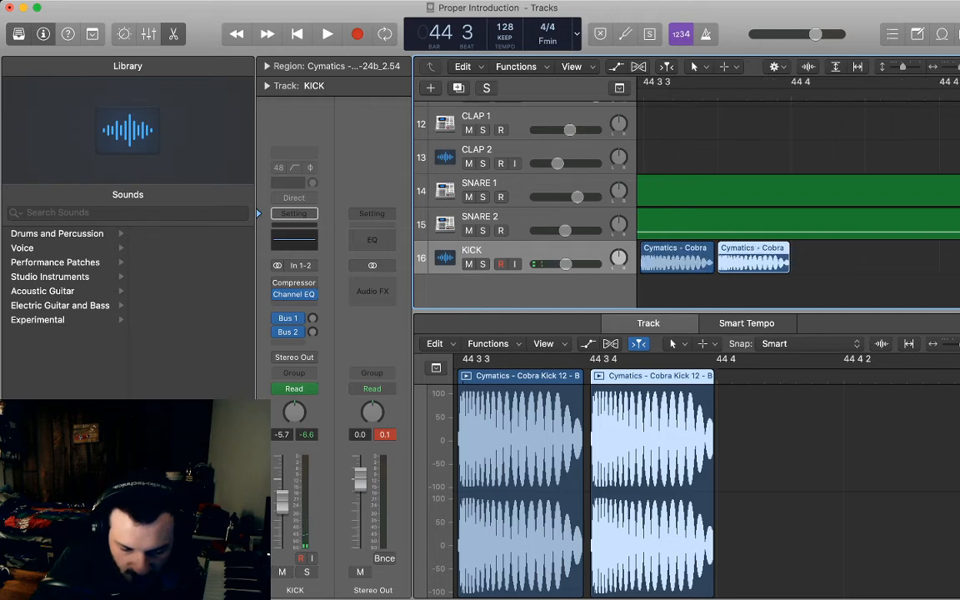
{"action": "key", "text": "super+Right"}
{"action": "key", "text": "super+Right"}
{"action": "key", "text": "super+Right"}
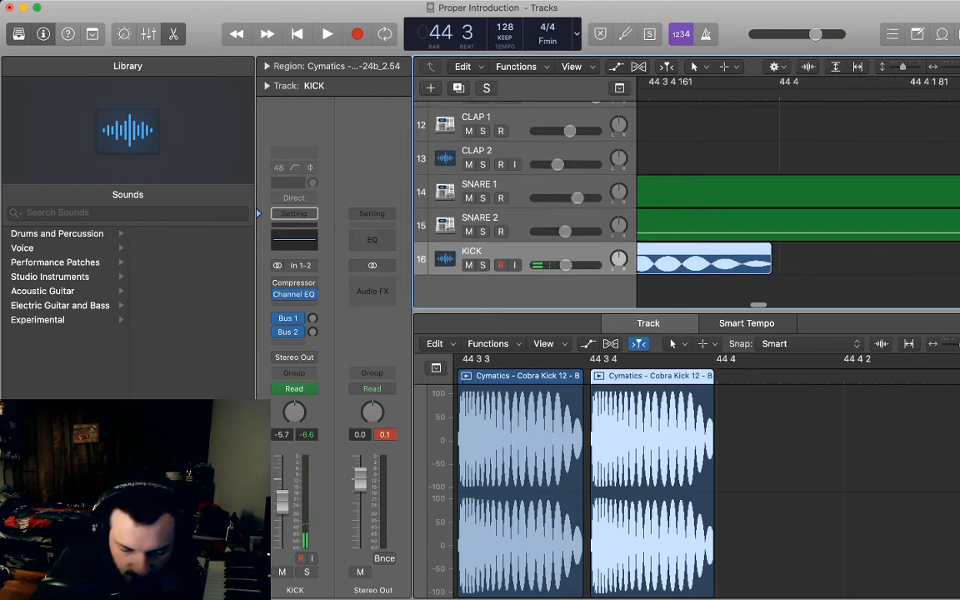
{"action": "mouse_move", "coordinate": [771, 268]}
{"action": "left_mouse_down"}
{"action": "mouse_move", "coordinate": [785, 267]}
{"action": "mouse_move", "coordinate": [775, 268]}
{"action": "left_mouse_up"}
Play back the quick double kick and move the kick hit on beat 2 of bar 45 to bar 44 beat 4
{"action": "key", "text": "super+Left"}
{"action": "key", "text": "super+Left"}
{"action": "key", "text": "super+Left"}
{"action": "key", "text": "super+Left"}
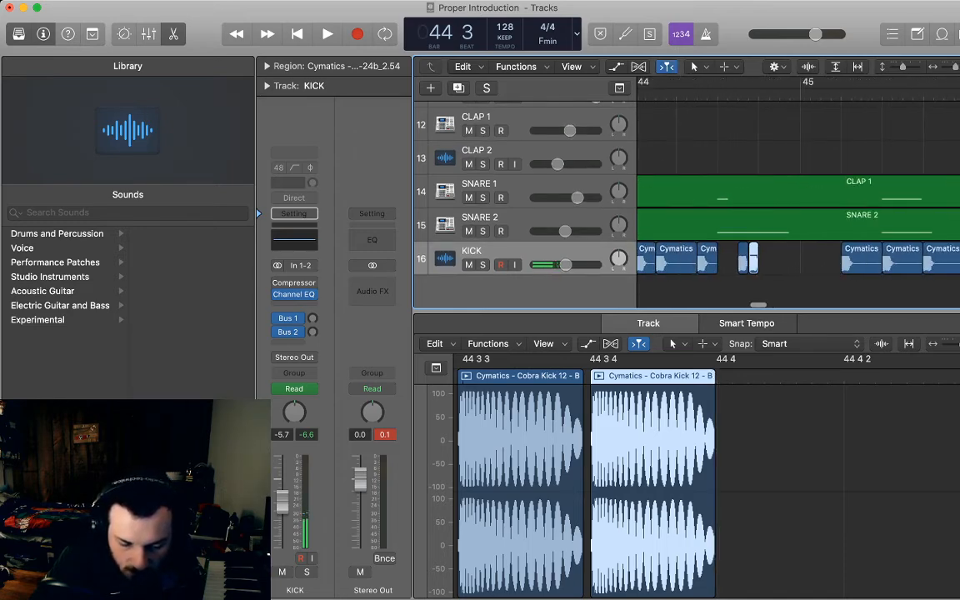
{"action": "key", "text": "space"}
{"action": "key", "text": "space"}
{"action": "left_click_drag", "start_coordinate": [862, 261], "coordinate": [780, 261]}
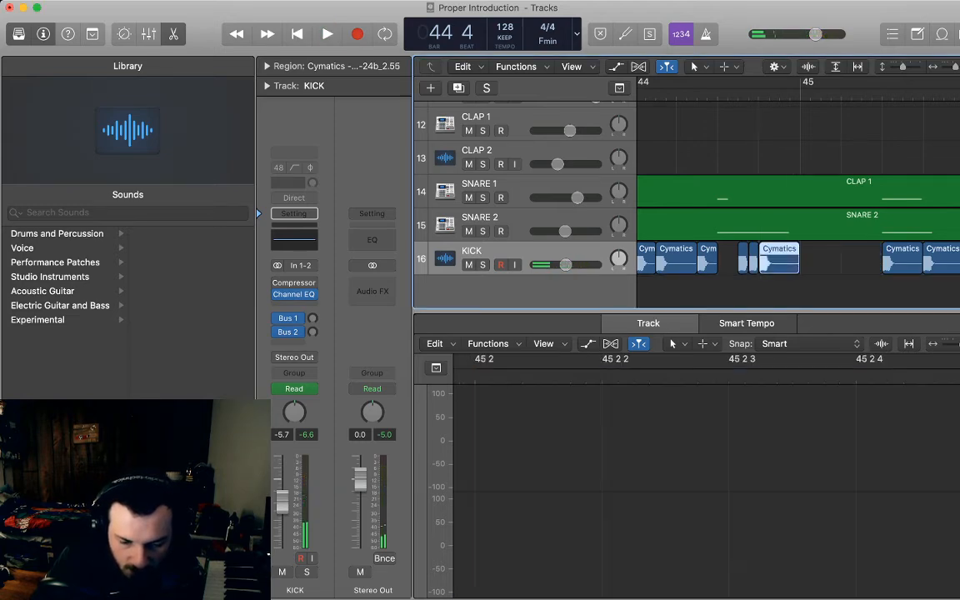
Play back from bar 41 to check the kick pattern against the snares
{"action": "key", "text": "super+Left"}
{"action": "key", "text": "super+Left"}
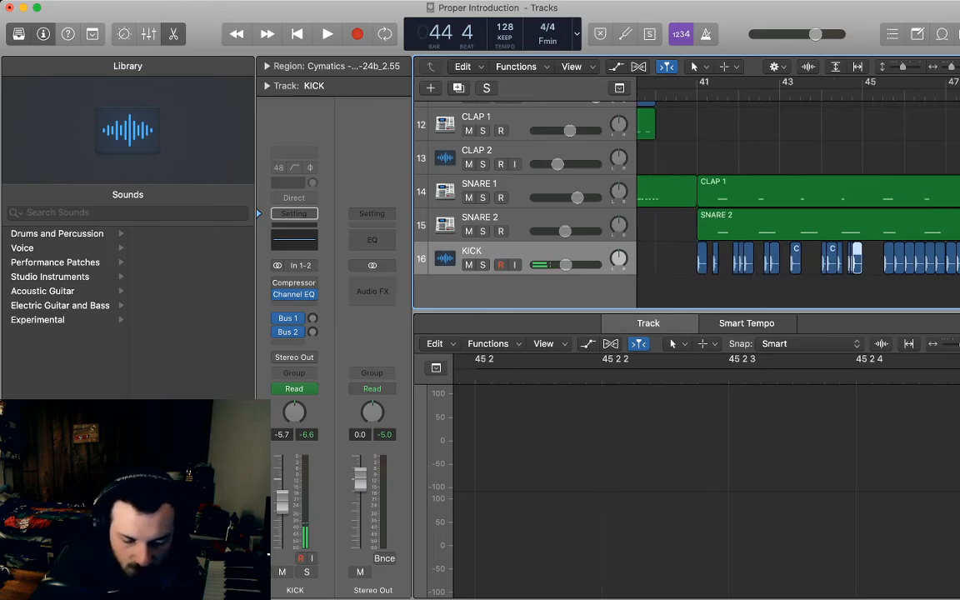
{"action": "key", "text": "space"}
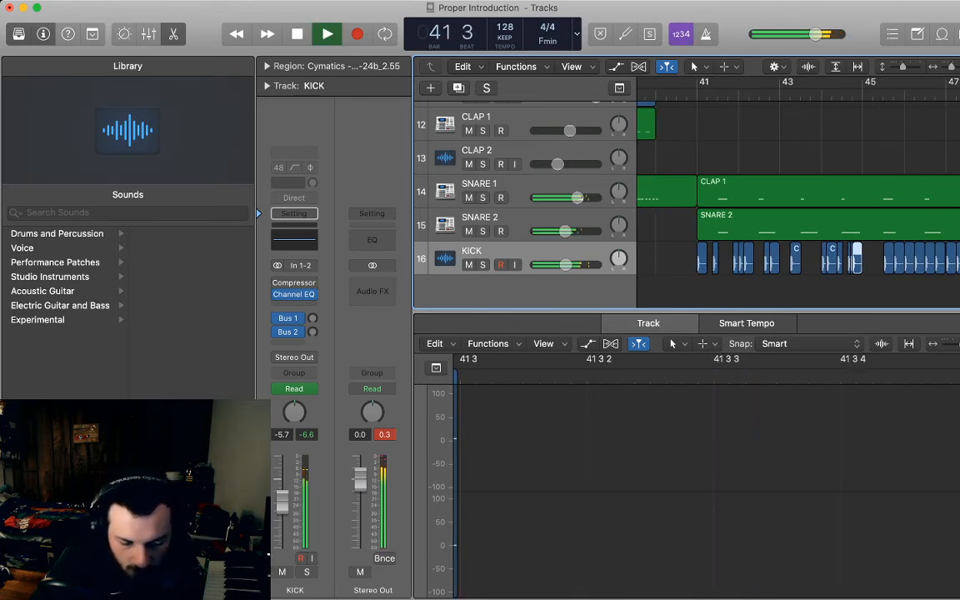
Show the track automation, raise the kick's volume curve from bar 41, and play it back
{"action": "key", "text": "a"}
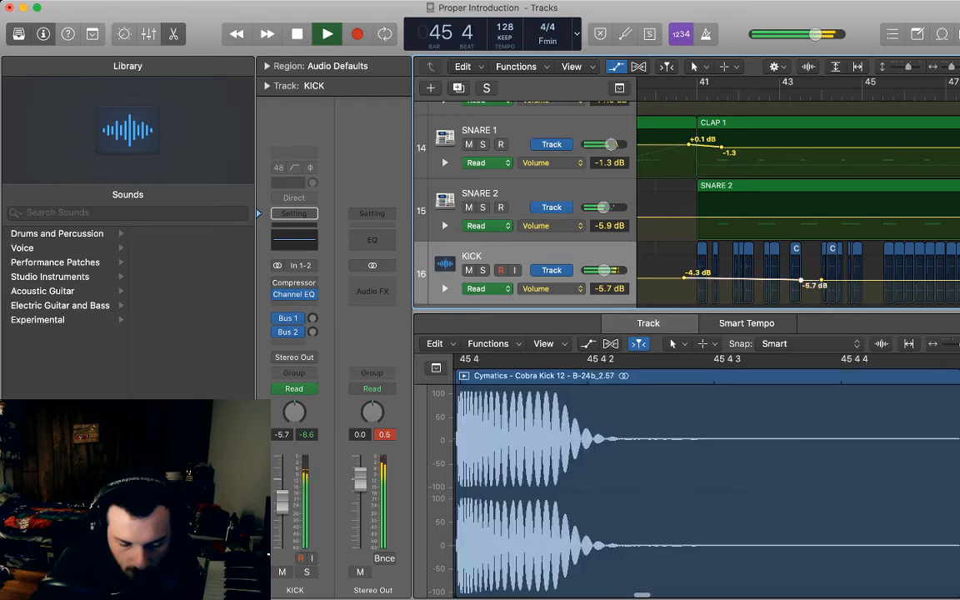
{"action": "key", "text": "space"}
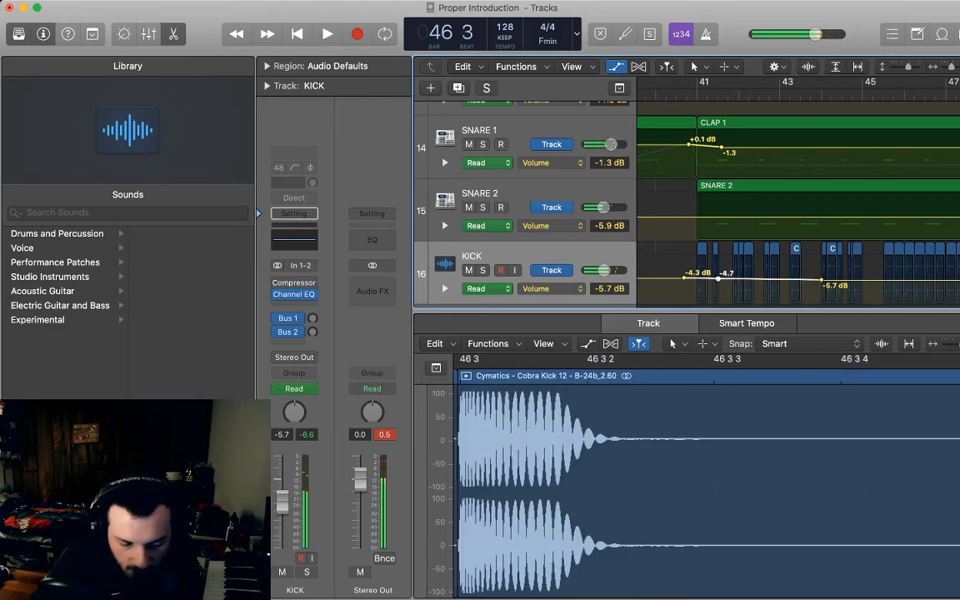
{"action": "left_click", "coordinate": [679, 278]}
{"action": "left_click_drag", "start_coordinate": [692, 273], "coordinate": [692, 266]}
{"action": "key", "text": "space"}
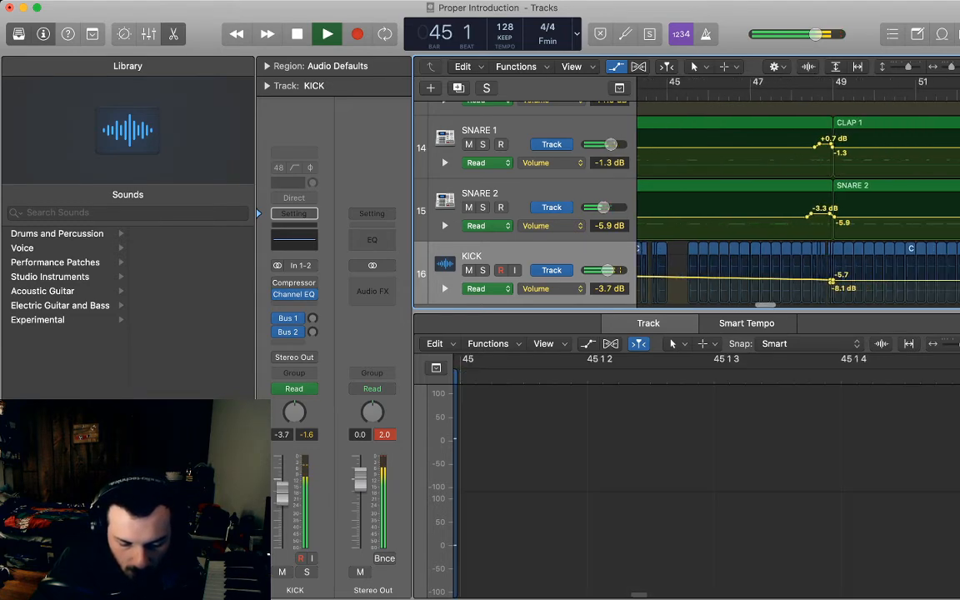
Undo the extra kick volume points around bar 49 for a flat -1.7 dB level and hide the automation
{"action": "key", "text": "space"}
{"action": "key", "text": "super+z"}
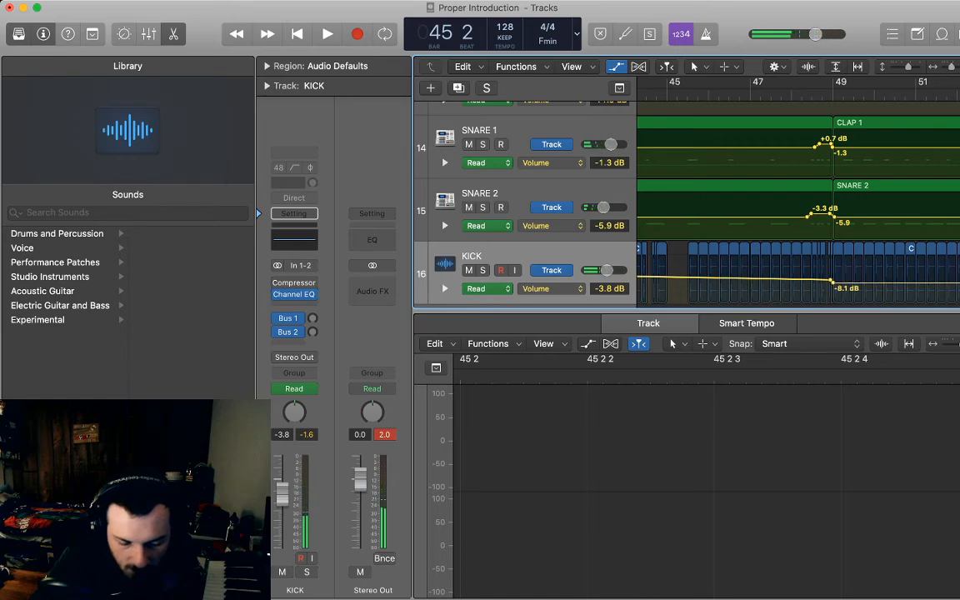
{"action": "key", "text": "super+shift+z"}
{"action": "key", "text": "super+z"}
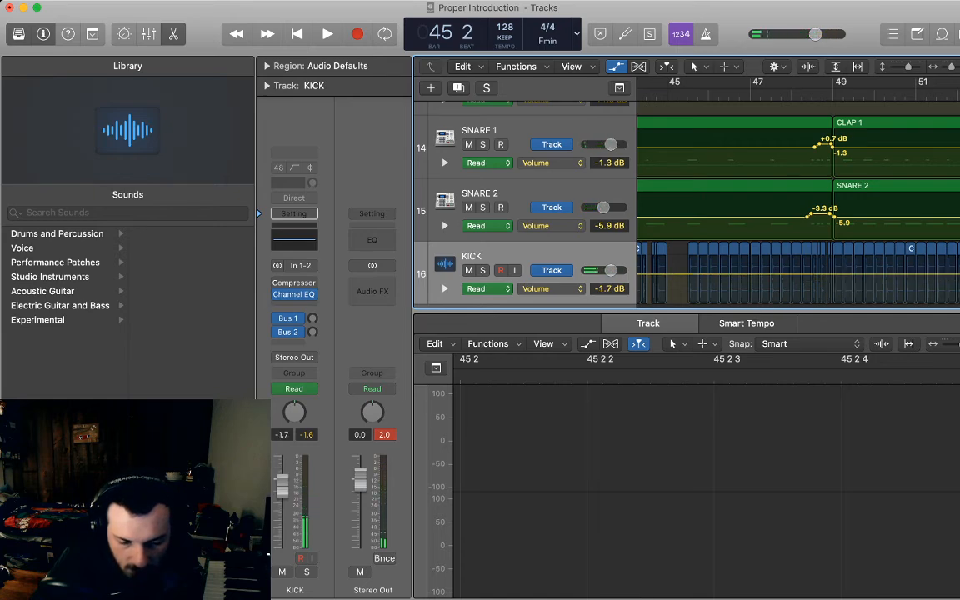
{"action": "key", "text": "super+Left"}
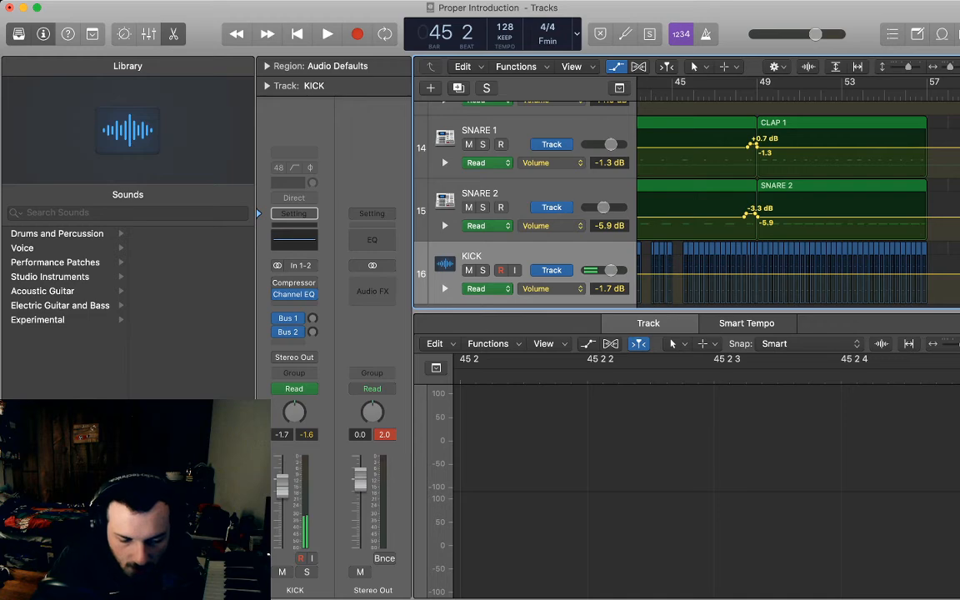
{"action": "key", "text": "a"}
Delete the steady kick hits from bar 45 up to the bar 48 fill and paste the bars 41 to 44 kick pattern at bar 45
{"action": "scroll", "coordinate": [798, 204], "scroll_direction": "left", "scroll_amount": 2}
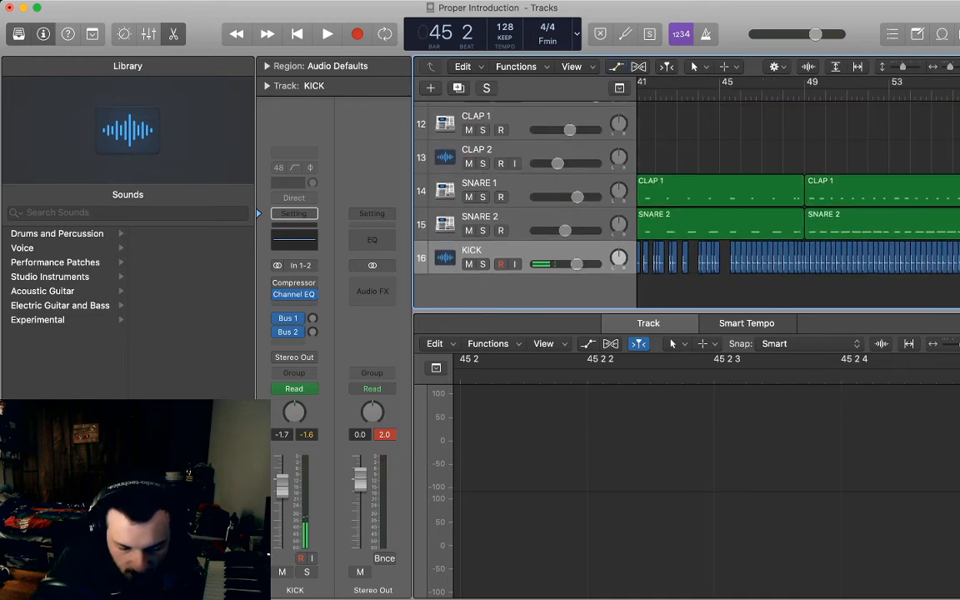
{"action": "key", "text": "period"}
{"action": "left_click_drag", "start_coordinate": [727, 286], "coordinate": [637, 257]}
{"action": "key", "text": "super+j"}
{"action": "key", "text": "Delete"}
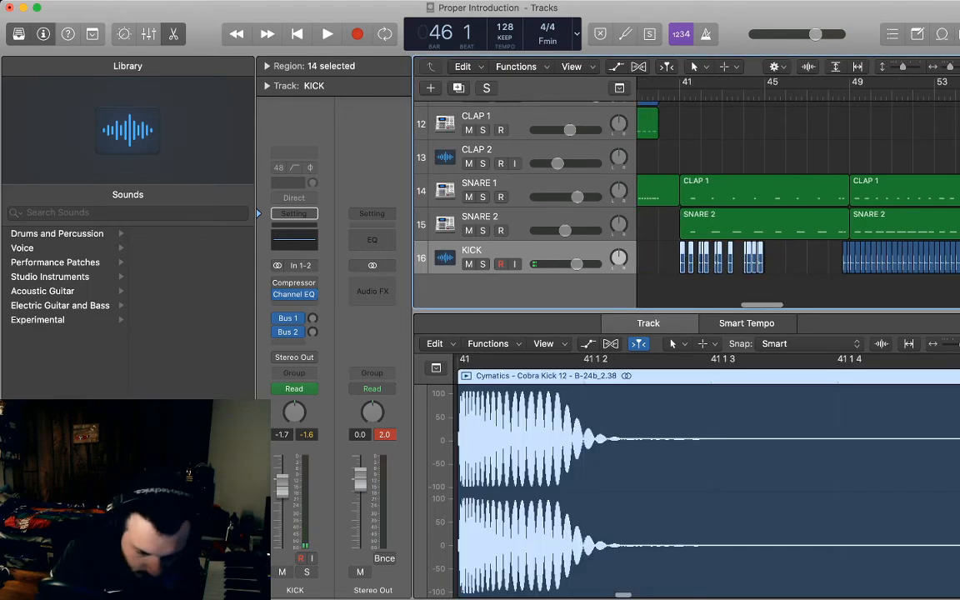
{"action": "key", "text": "comma"}
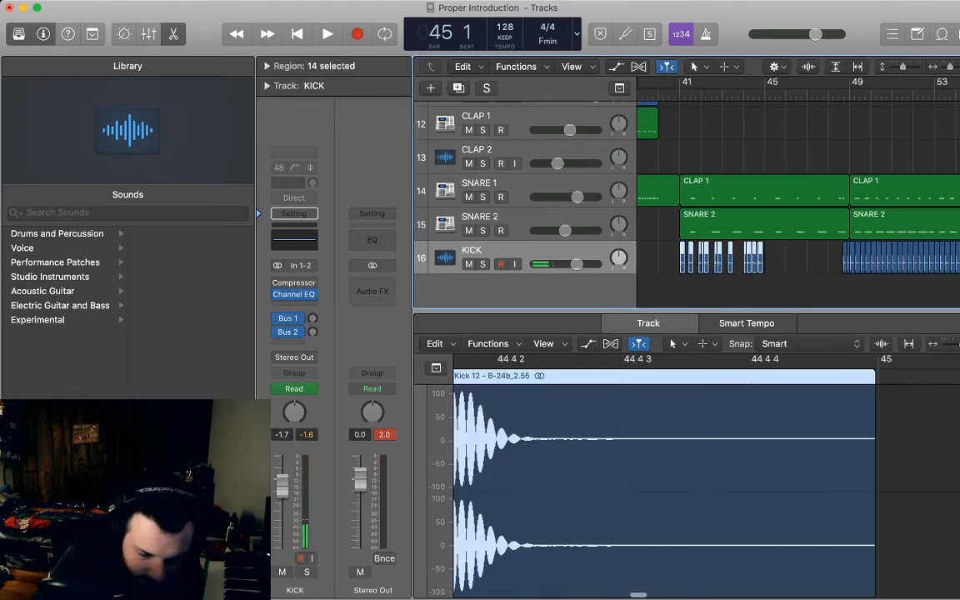
{"action": "key", "text": "super+v"}
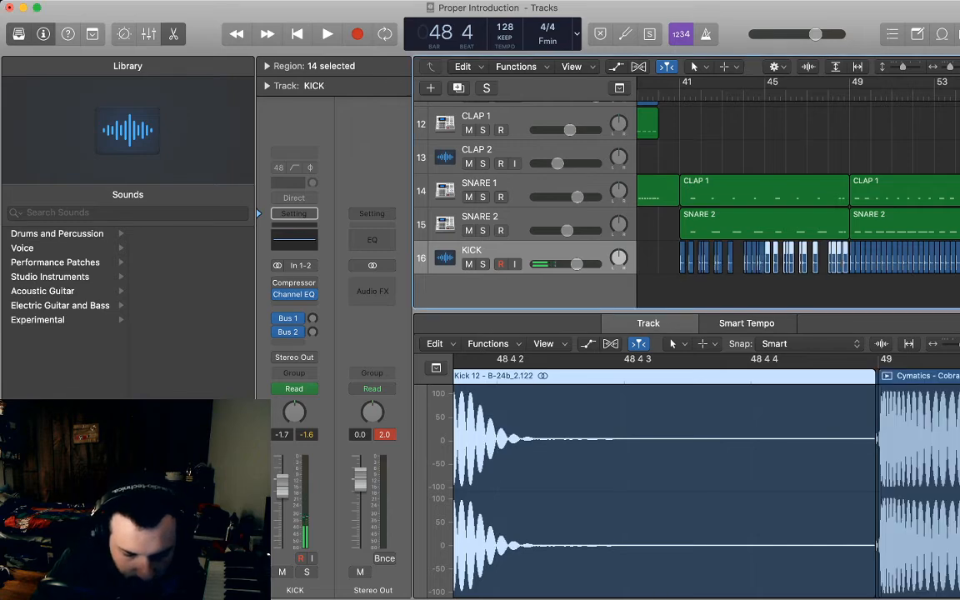
Play back from bar 41 to check the repeated kick pattern through bars 41 to 48
{"action": "left_click", "coordinate": [681, 289]}
{"action": "key", "text": "space"}
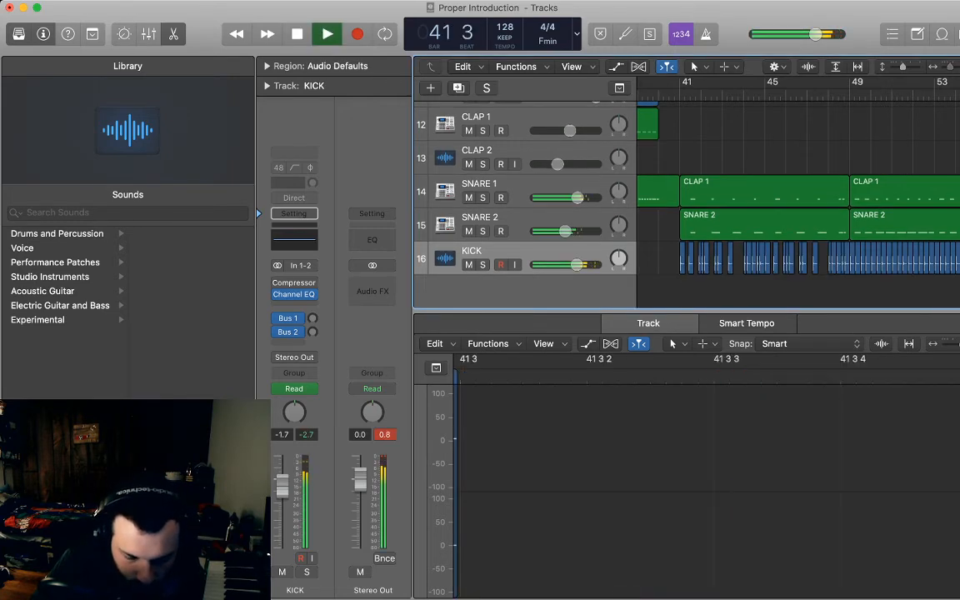
{"action": "scroll", "coordinate": [707, 287], "scroll_direction": "up", "scroll_amount": 5}
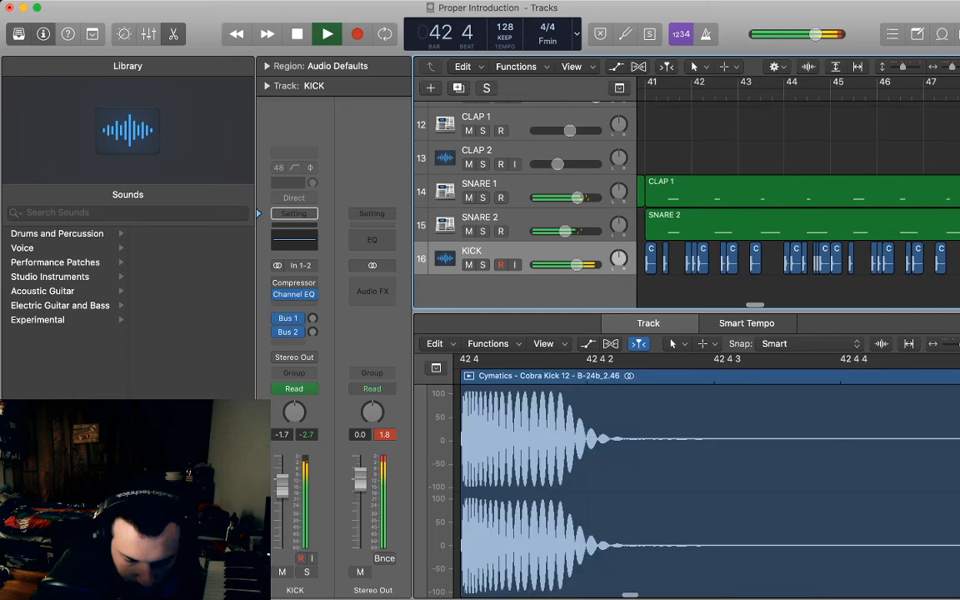
{"action": "scroll", "coordinate": [708, 288], "scroll_direction": "right", "scroll_amount": 4}
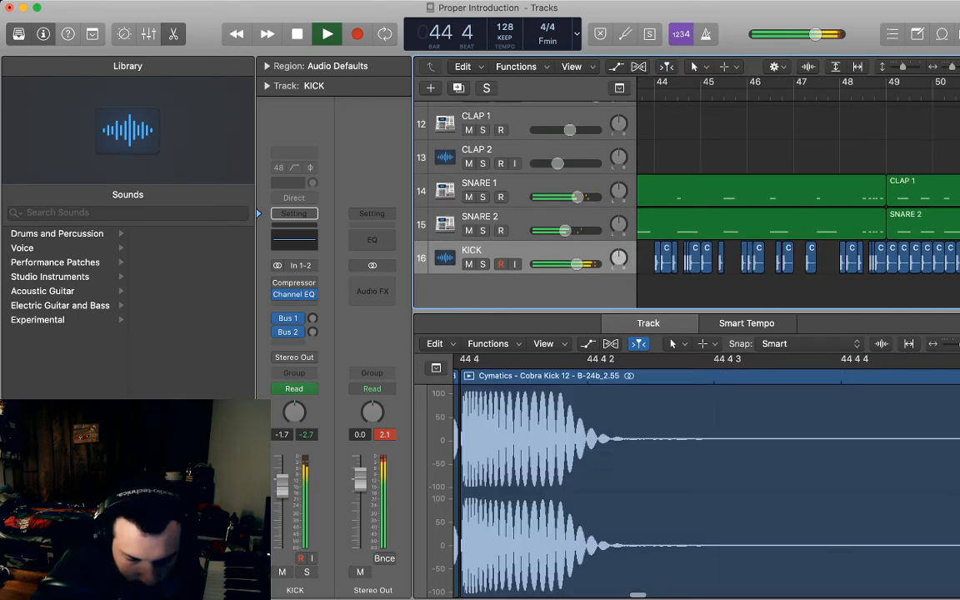
Show the track automation to examine the snare and kick volume levels around bar 49, stop playback, and hide the automation
{"action": "key", "text": "a"}
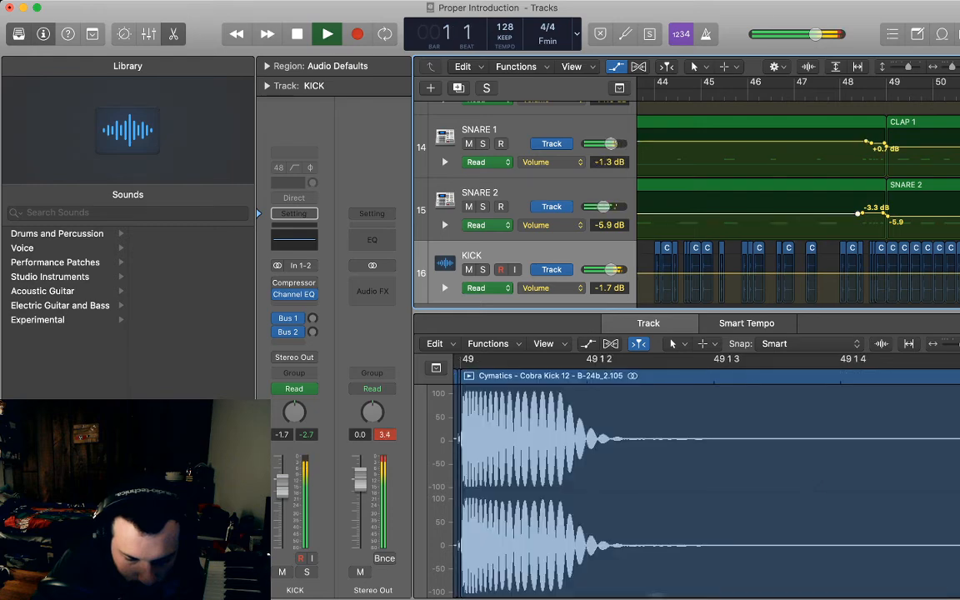
{"action": "key", "text": "space"}
{"action": "key", "text": "a"}
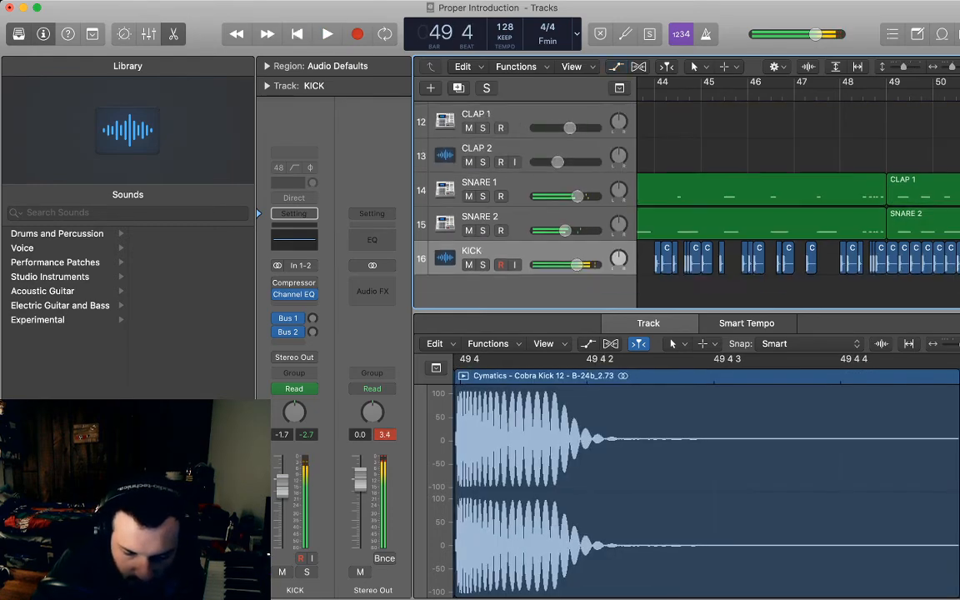
Shorten the kick region at bar 48 beat 4 to end shortly after 48 4 2, and play it back briefly
{"action": "key", "text": "super+Left"}
{"action": "key", "text": "super+Left"}
{"action": "key", "text": "super+Left"}
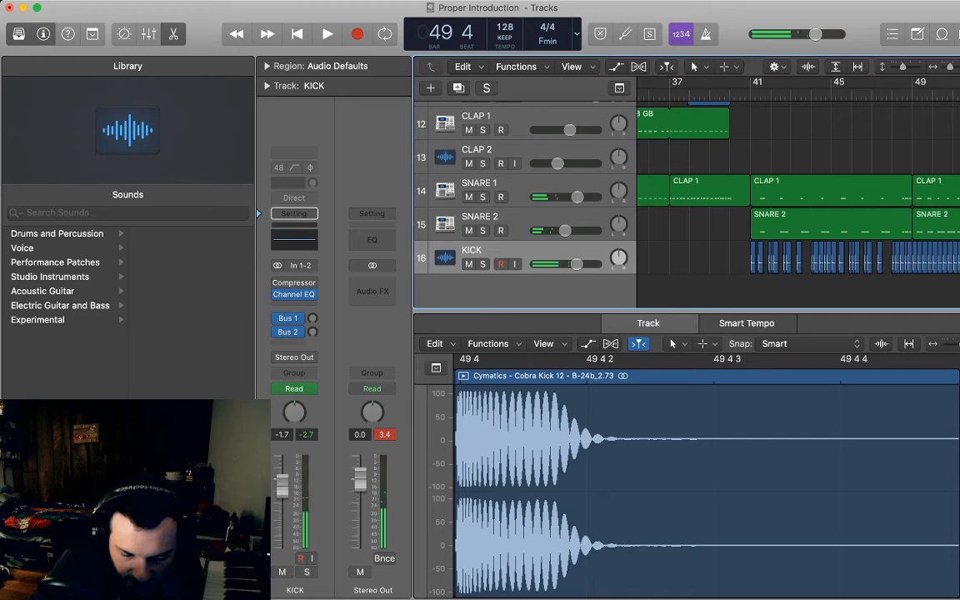
{"action": "scroll", "coordinate": [798, 200], "scroll_direction": "right", "scroll_amount": 4}
{"action": "key", "text": "comma"}
{"action": "key", "text": "super+Right"}
{"action": "key", "text": "super+Right"}
{"action": "key", "text": "super+Right"}
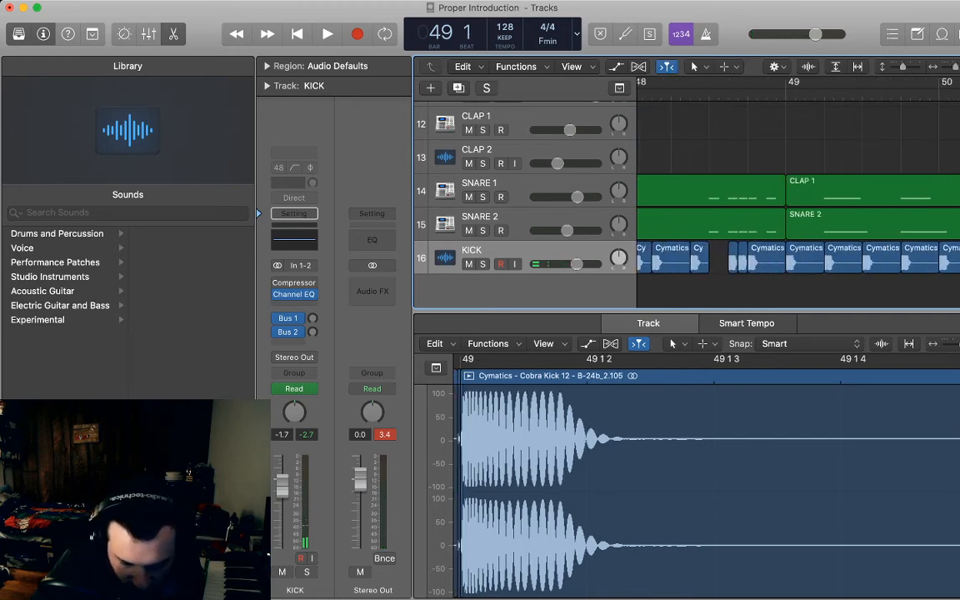
{"action": "left_click_drag", "start_coordinate": [784, 267], "coordinate": [761, 264]}
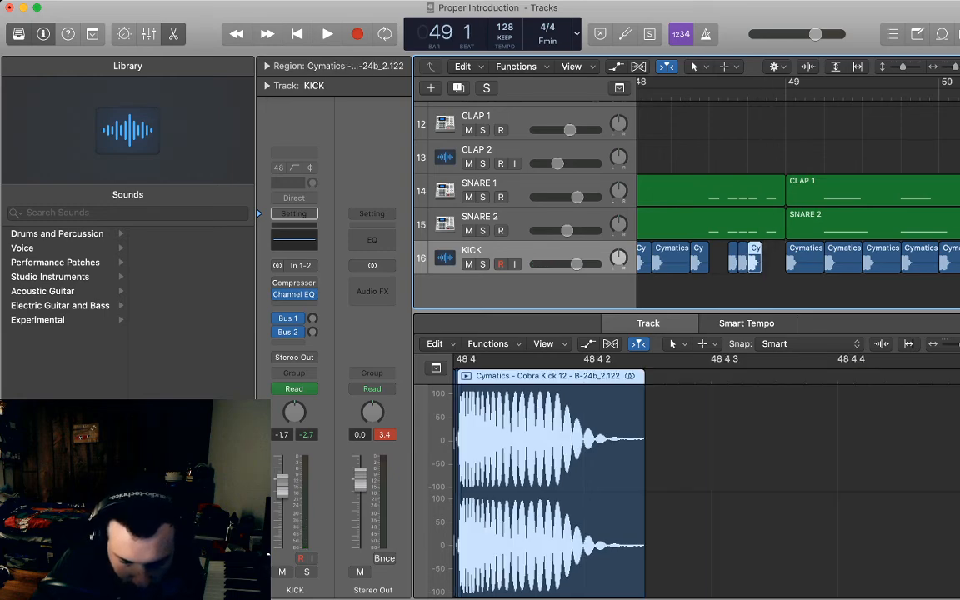
{"action": "key", "text": "space"}
{"action": "key", "text": "space"}
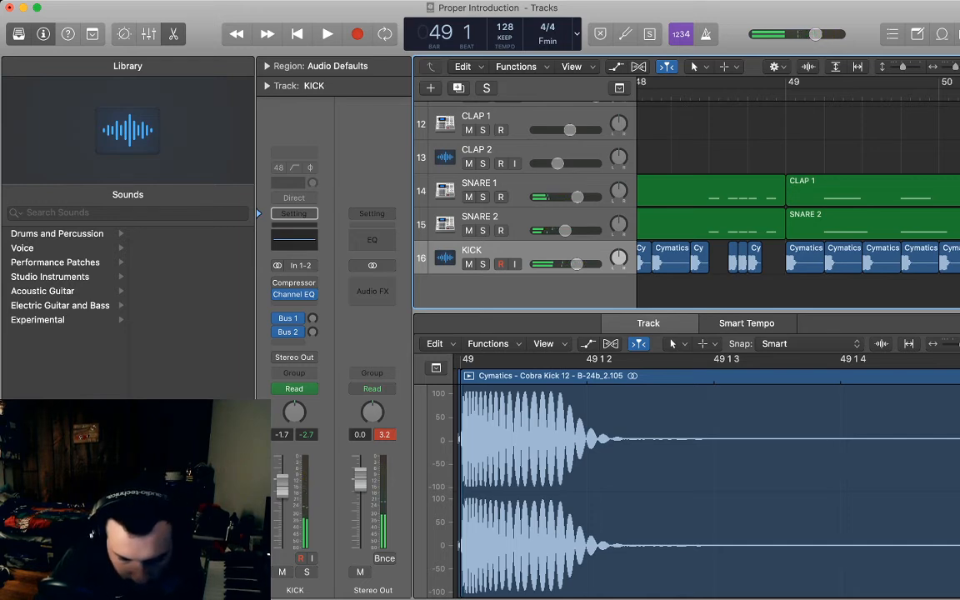
Copy the short kick region at 48 3 3 and paste it at 48 4 3 and 48 4 4
{"action": "key", "text": "super+Left"}
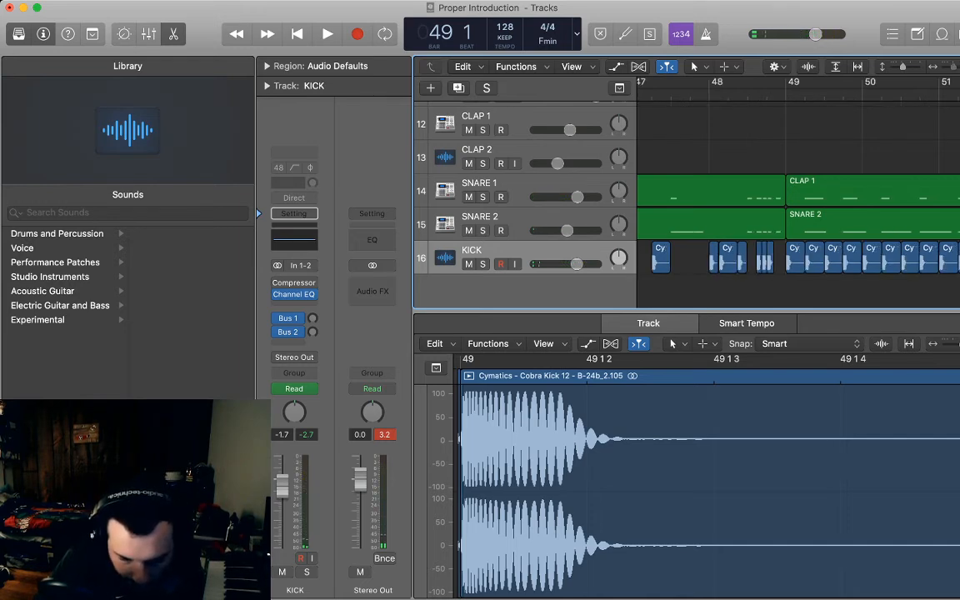
{"action": "key", "text": "super+Right"}
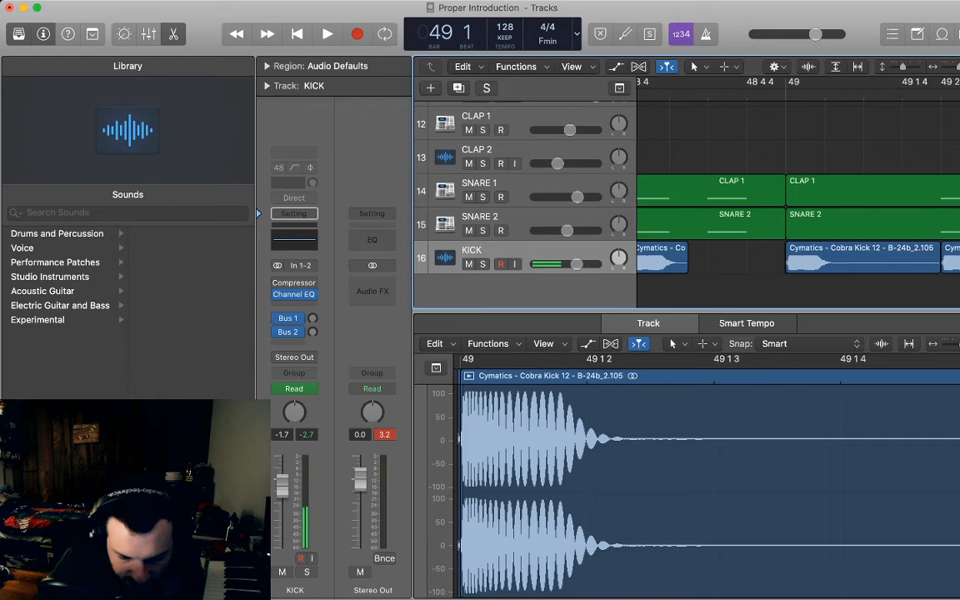
{"action": "key", "text": "comma"}
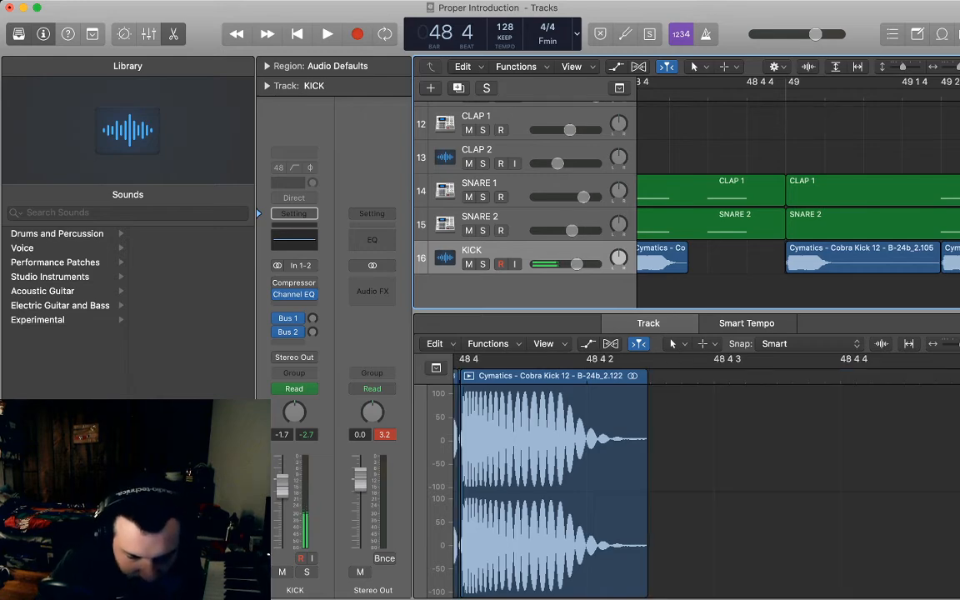
{"action": "scroll", "coordinate": [710, 258], "scroll_direction": "left", "scroll_amount": 2}
{"action": "left_click", "coordinate": [717, 258]}
{"action": "scroll", "coordinate": [710, 258], "scroll_direction": "left", "scroll_amount": 2}
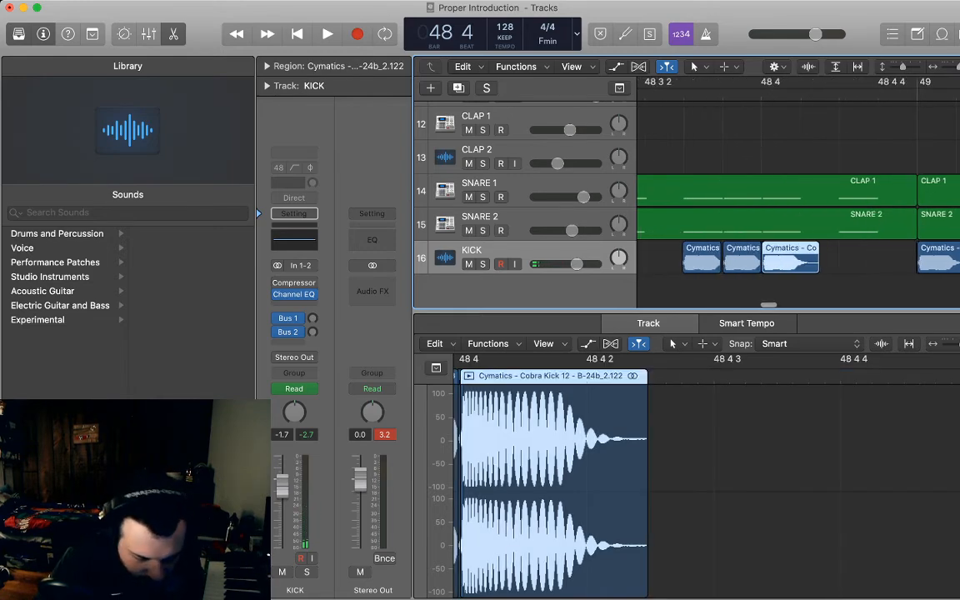
{"action": "left_click", "coordinate": [704, 259]}
{"action": "scroll", "coordinate": [798, 191], "scroll_direction": "right", "scroll_amount": 2}
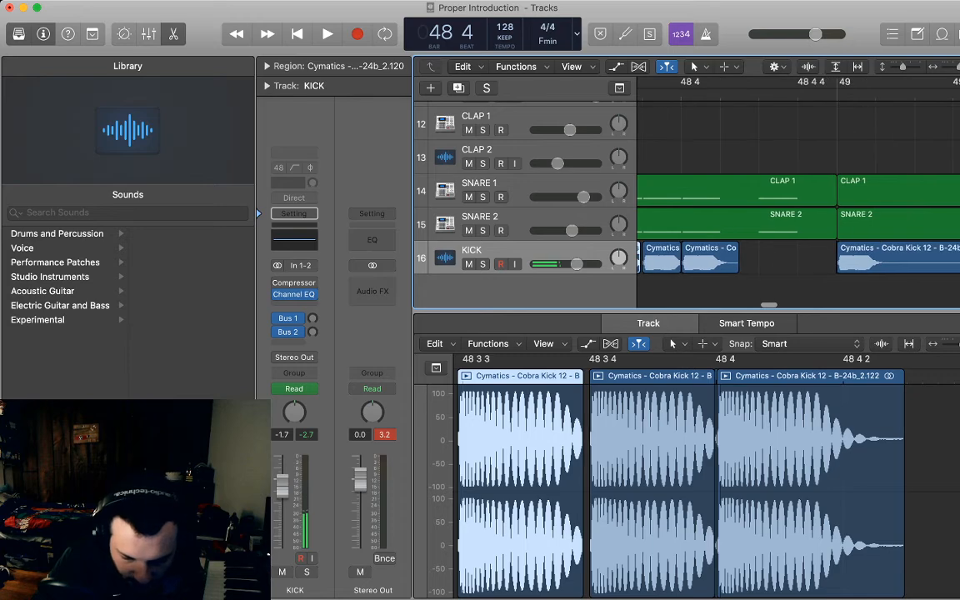
{"action": "scroll", "coordinate": [687, 484], "scroll_direction": "right", "scroll_amount": 4}
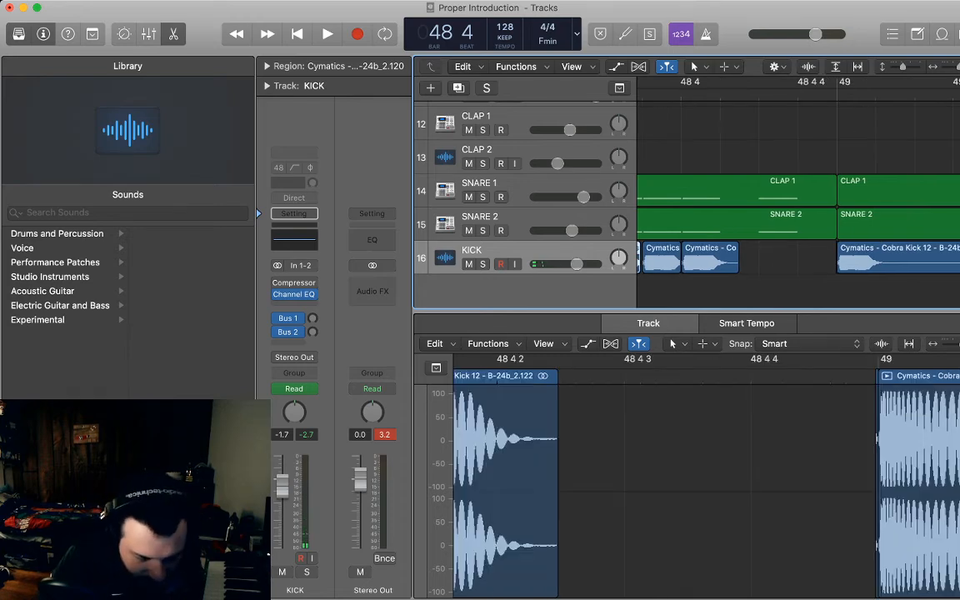
{"action": "key", "text": "super+Tab"}
{"action": "key", "text": "Return"}
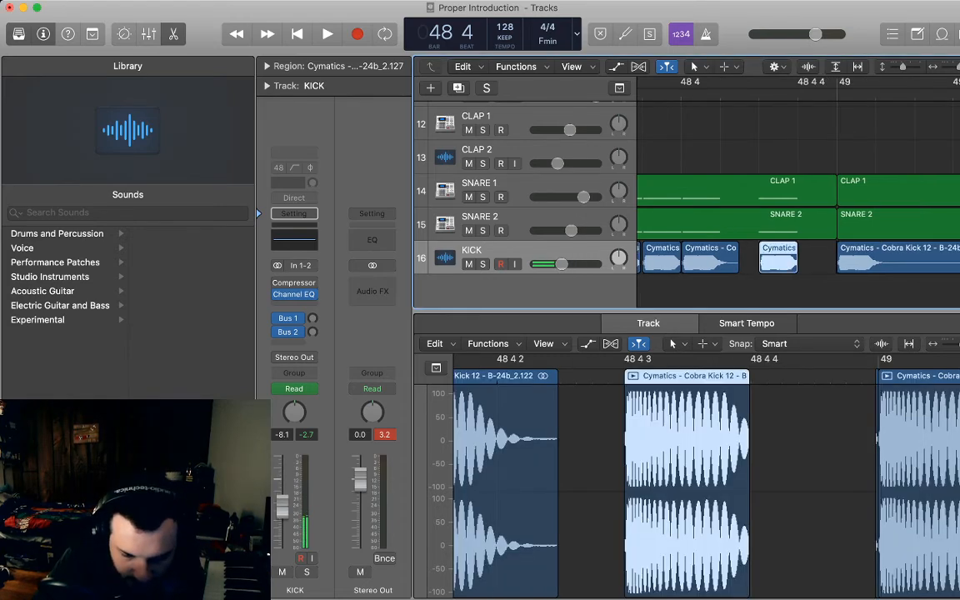
{"action": "key", "text": "super+Tab"}
{"action": "key", "text": "Return"}
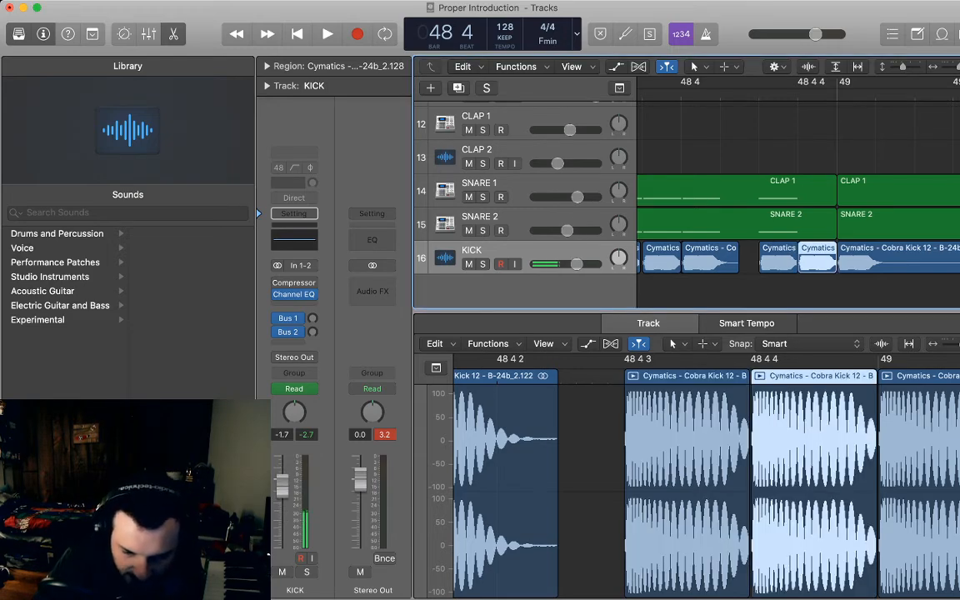
Delete the steady kick hits from bar 49 beat 2 through to bar 57
{"action": "key", "text": "super+Left"}
{"action": "key", "text": "super+Left"}
{"action": "key", "text": "super+Left"}
{"action": "key", "text": "super+Left"}
{"action": "key", "text": "super+Left"}
{"action": "key", "text": "super+Left"}
{"action": "key", "text": "super+Left"}
{"action": "key", "text": "super+Left"}
{"action": "key", "text": "super+Left"}
{"action": "key", "text": "super+Left"}
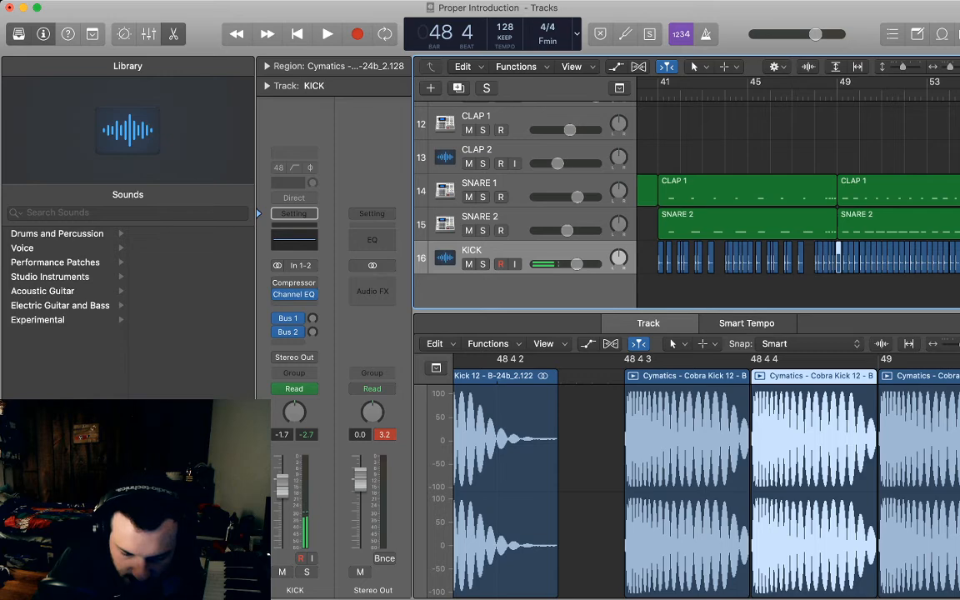
{"action": "scroll", "coordinate": [799, 204], "scroll_direction": "right", "scroll_amount": 2}
{"action": "scroll", "coordinate": [798, 204], "scroll_direction": "right", "scroll_amount": 3}
{"action": "left_click_drag", "start_coordinate": [921, 288], "coordinate": [734, 262]}
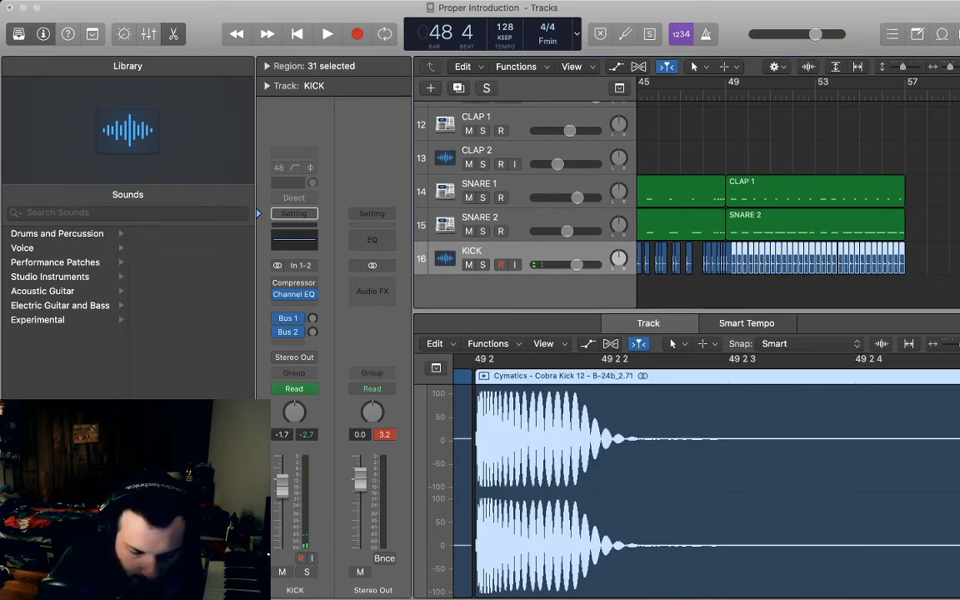
{"action": "key", "text": "Delete"}
Delete the remaining kick region on the first beat of bar 49
{"action": "key", "text": "super+Right"}
{"action": "key", "text": "super+Right"}
{"action": "key", "text": "super+Right"}
{"action": "key", "text": "super+Right"}
{"action": "key", "text": "super+Right"}
{"action": "key", "text": "super+Right"}
{"action": "key", "text": "super+Right"}
{"action": "key", "text": "super+Right"}
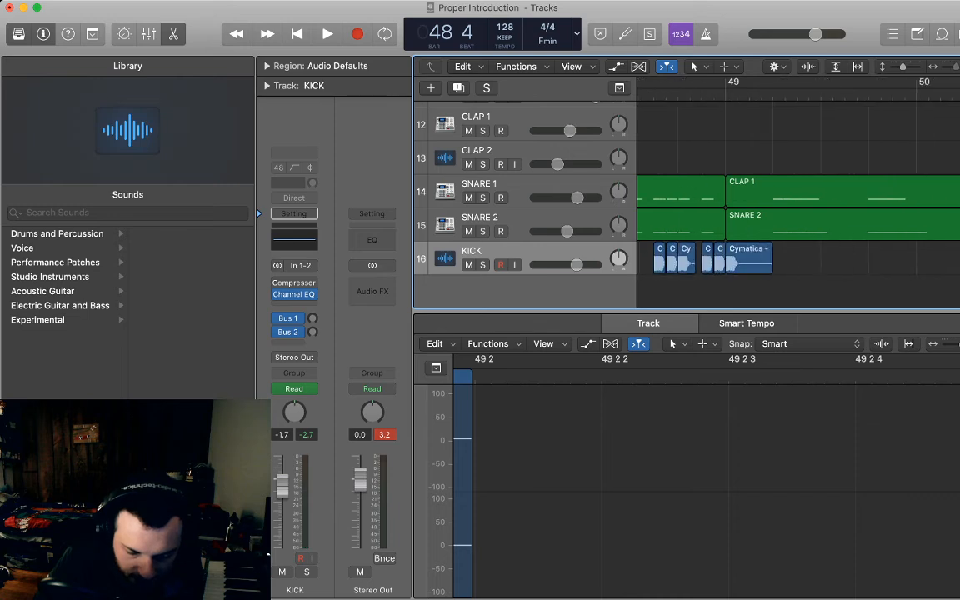
{"action": "left_click", "coordinate": [779, 261]}
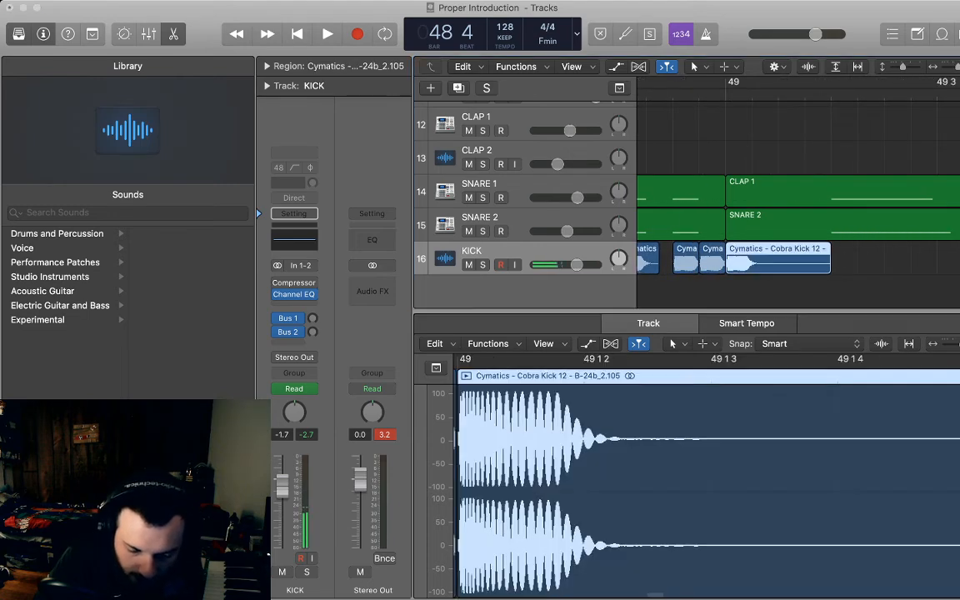
{"action": "key", "text": "Delete"}
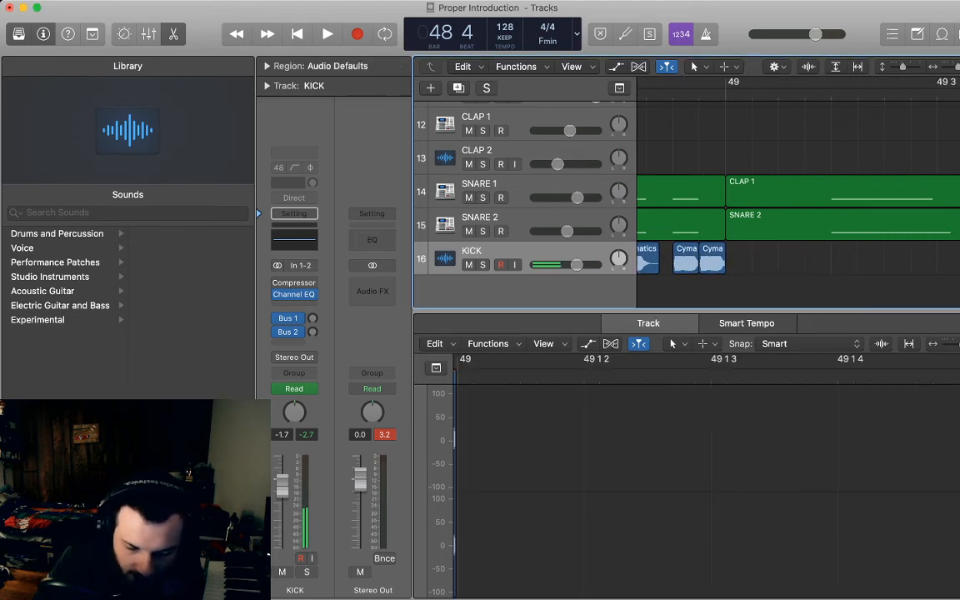
Copy all the kick regions from bars 41 to 48 and paste them at bar 49
{"action": "key", "text": "super+Left"}
{"action": "key", "text": "super+Left"}
{"action": "key", "text": "super+Left"}
{"action": "key", "text": "super+Left"}
{"action": "key", "text": "super+Left"}
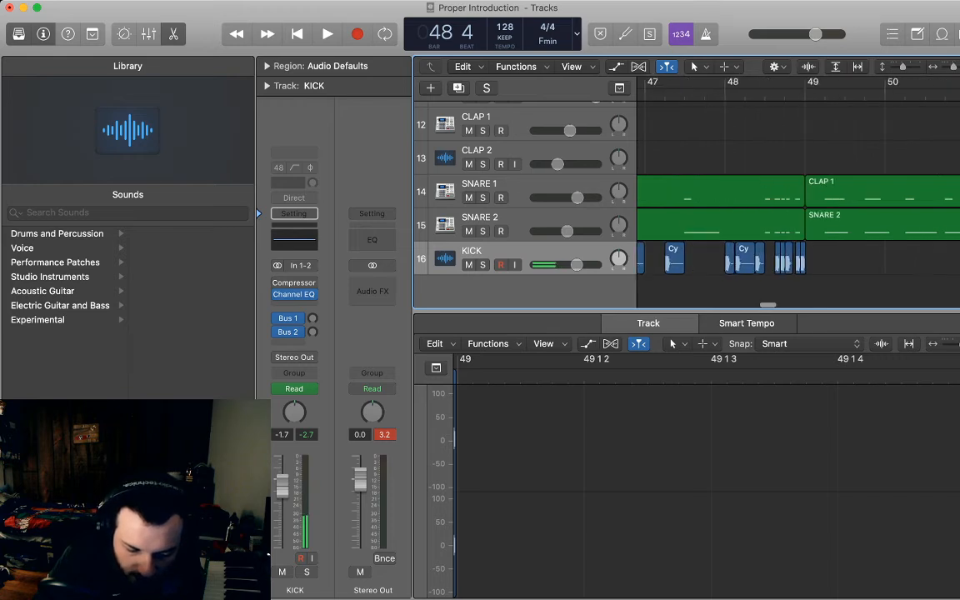
{"action": "left_click_drag", "start_coordinate": [782, 256], "coordinate": [637, 255]}
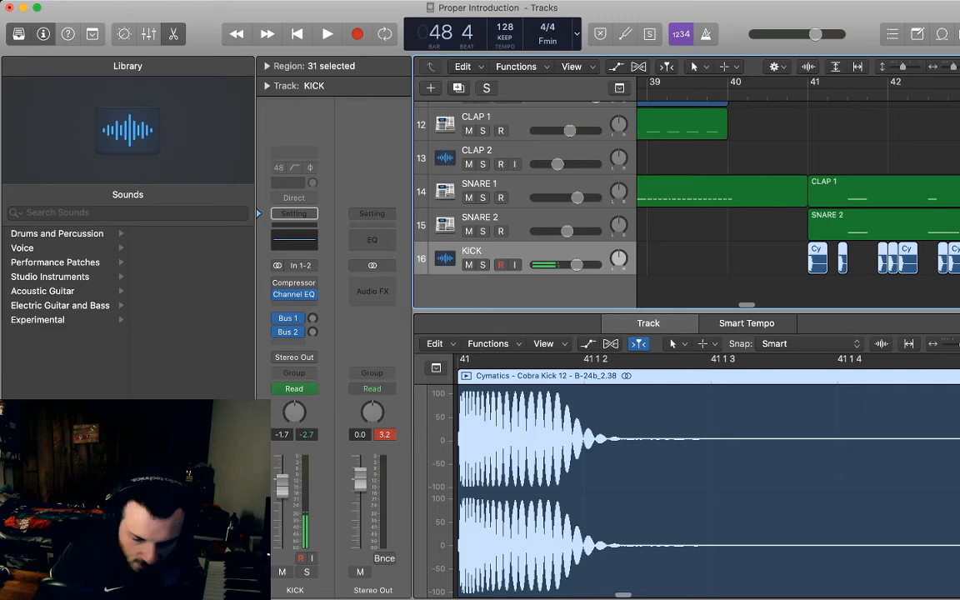
{"action": "scroll", "coordinate": [799, 209], "scroll_direction": "right", "scroll_amount": 10}
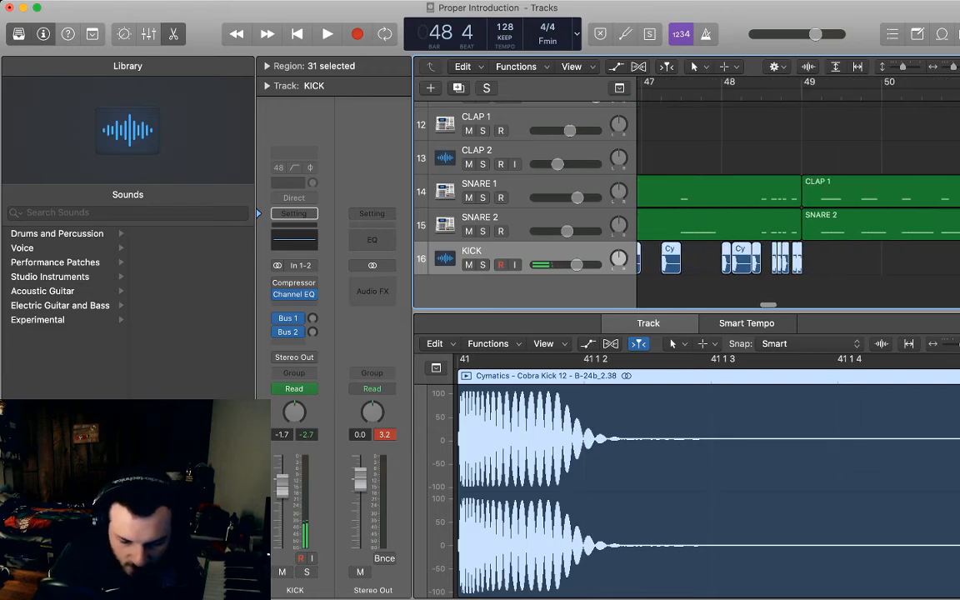
{"action": "key", "text": "period"}
{"action": "key", "text": "super+v"}
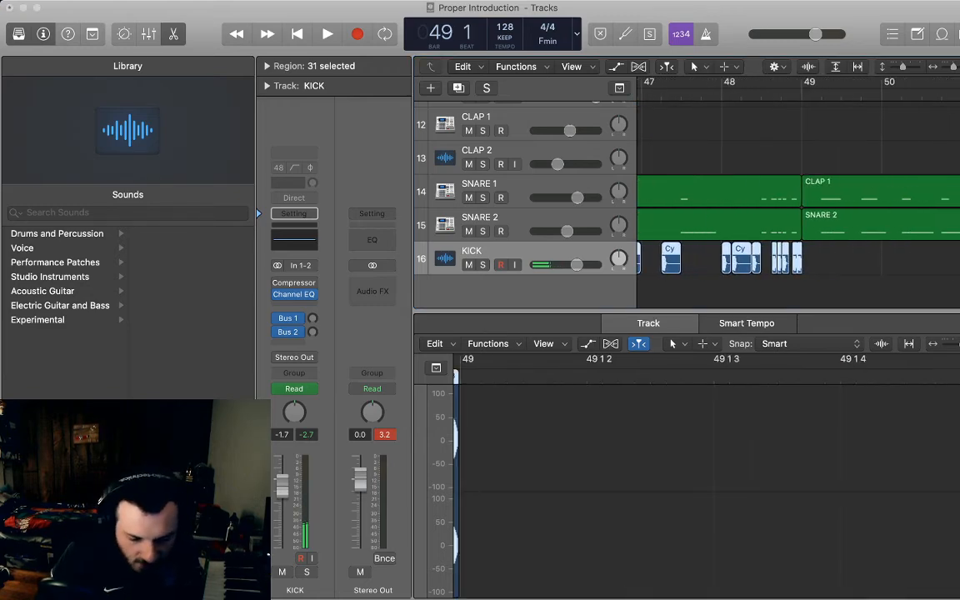
Play back the section from around bar 41 to check the revised kick pattern and the fill in bar 48
{"action": "key", "text": "super+Left"}
{"action": "key", "text": "super+Left"}
{"action": "key", "text": "super+Left"}
{"action": "key", "text": "super+Left"}
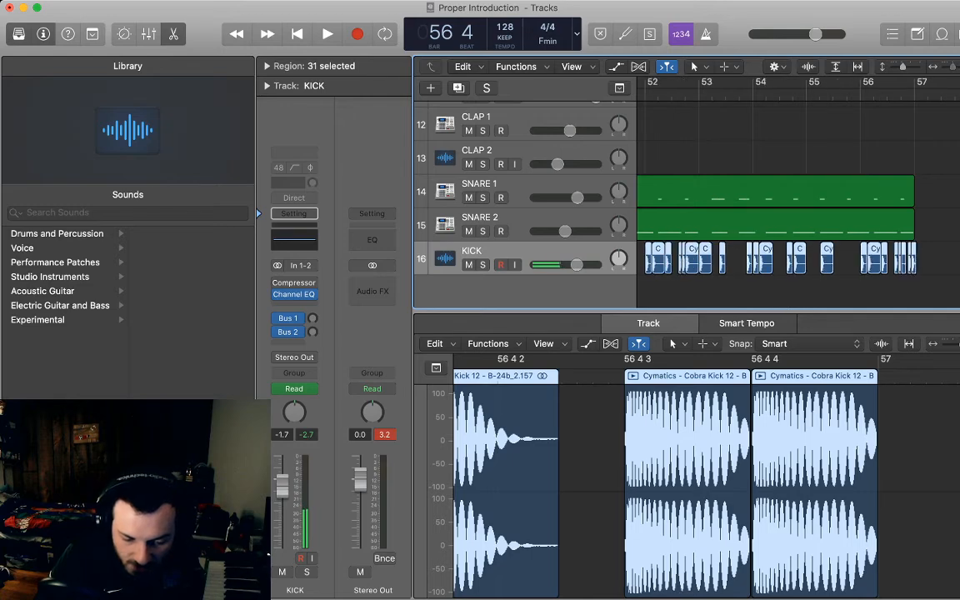
{"action": "scroll", "coordinate": [799, 209], "scroll_direction": "left", "scroll_amount": 5}
{"action": "key", "text": "space"}
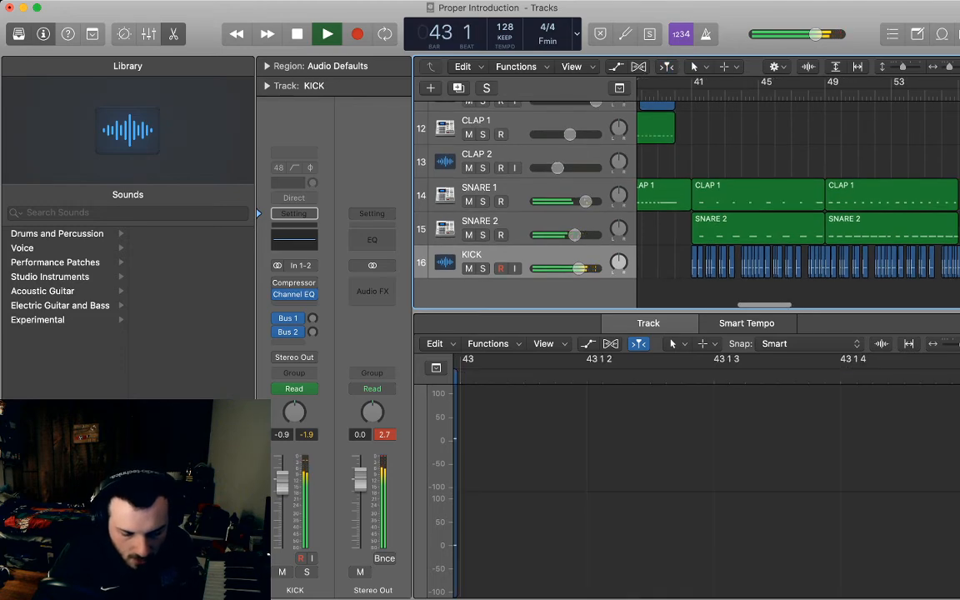
{"action": "scroll", "coordinate": [798, 196], "scroll_direction": "up", "scroll_amount": 5}
{"action": "scroll", "coordinate": [799, 196], "scroll_direction": "down", "scroll_amount": 6}
{"action": "scroll", "coordinate": [799, 196], "scroll_direction": "up", "scroll_amount": 1}
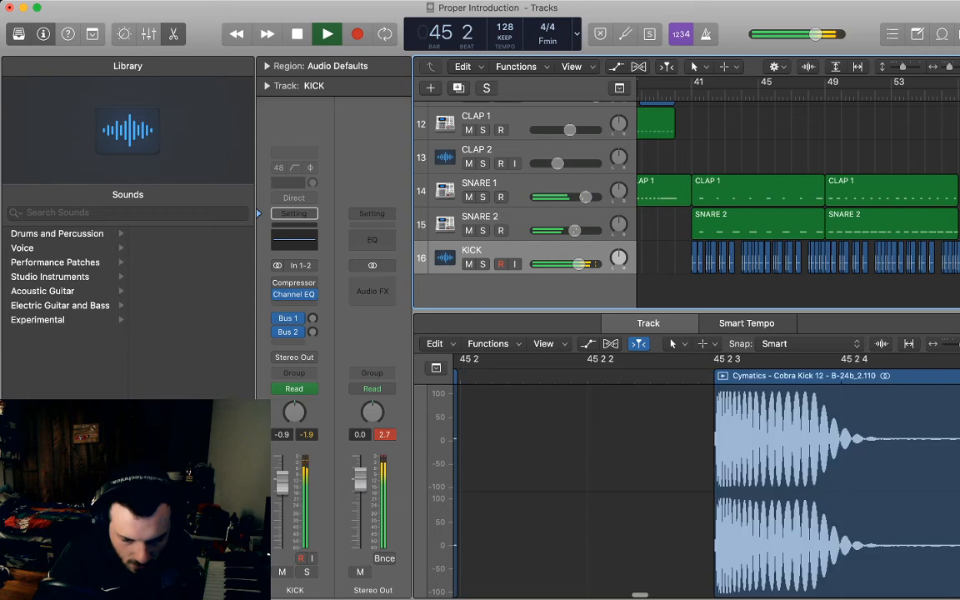
{"action": "scroll", "coordinate": [777, 196], "scroll_direction": "down", "scroll_amount": 5}
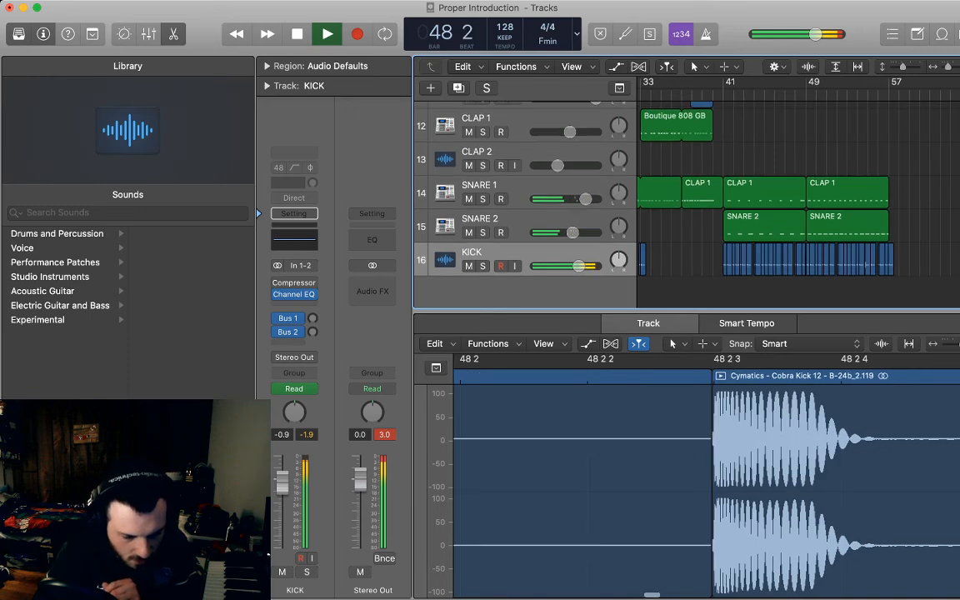
Create a new track with the same settings as SNARE 1 directly below it, and stop playback
{"action": "left_click", "coordinate": [516, 204]}
{"action": "key", "text": "super+d"}
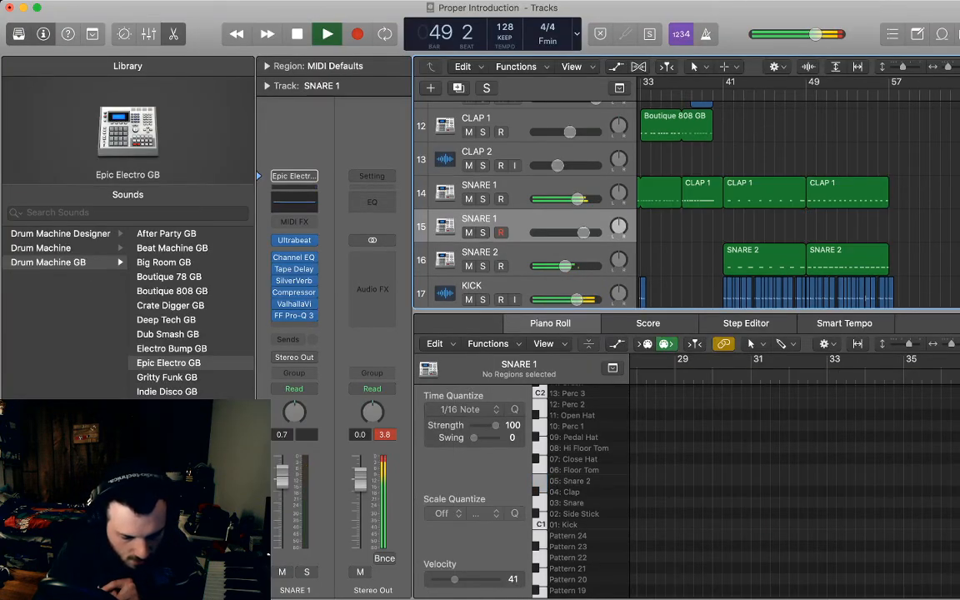
{"action": "key", "text": "space"}
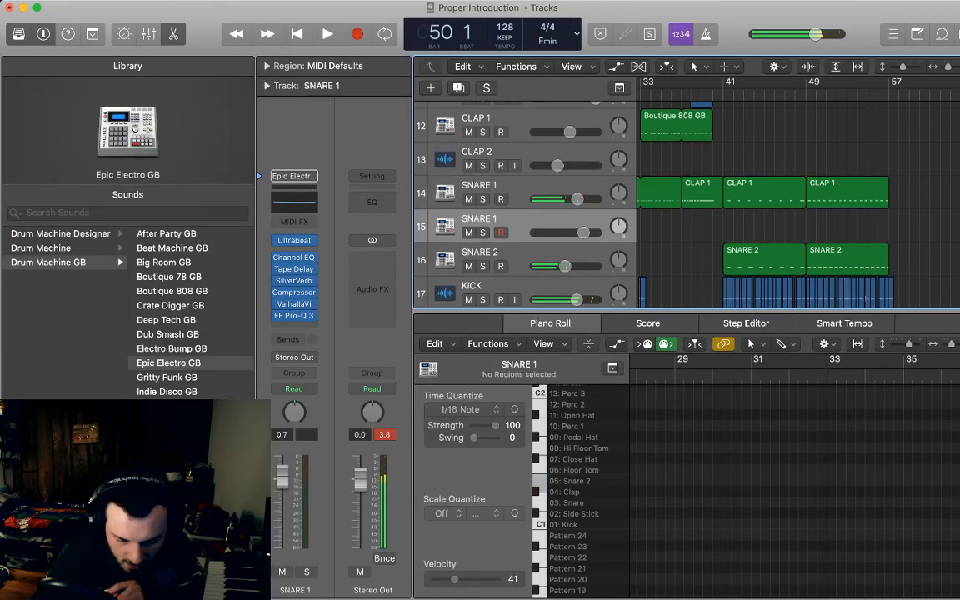
Replace the SNARE 1 and SNARE 2 regions at bar 49 with copies of their bar 41 regions
{"action": "left_click_drag", "start_coordinate": [902, 185], "coordinate": [845, 256]}
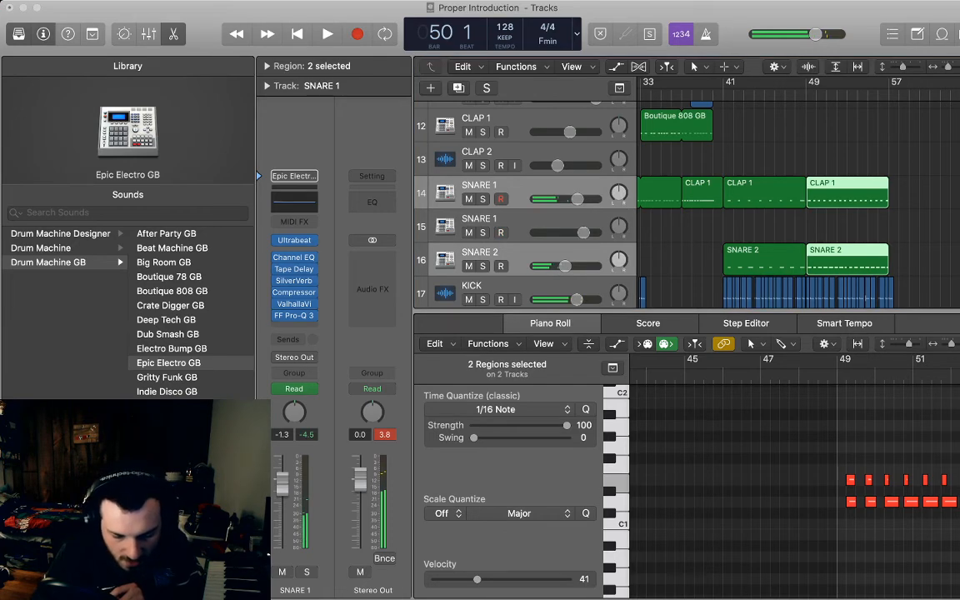
{"action": "key", "text": "Delete"}
{"action": "left_click_drag", "start_coordinate": [819, 192], "coordinate": [767, 252]}
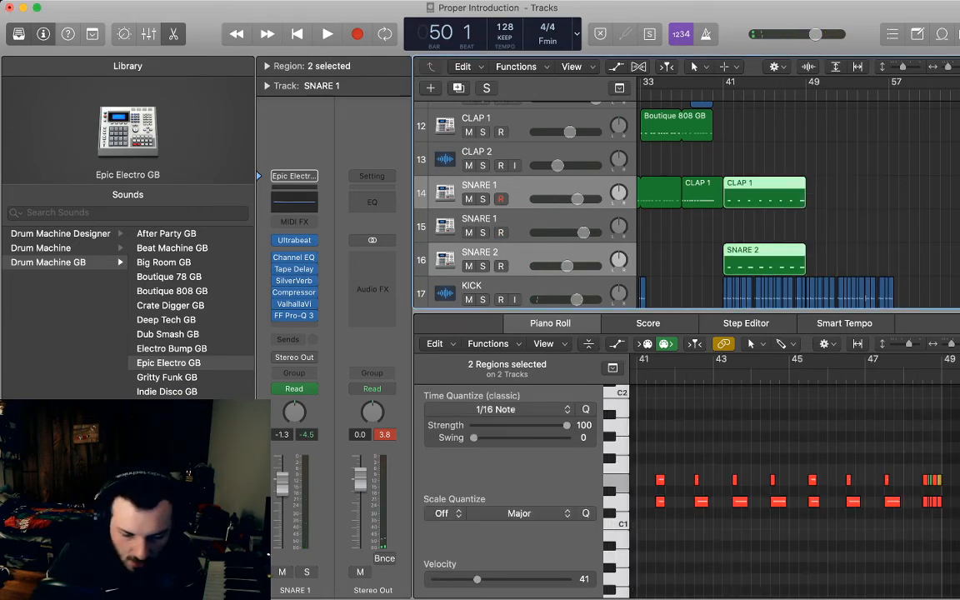
{"action": "key", "text": "comma"}
{"action": "key", "text": "super+s"}
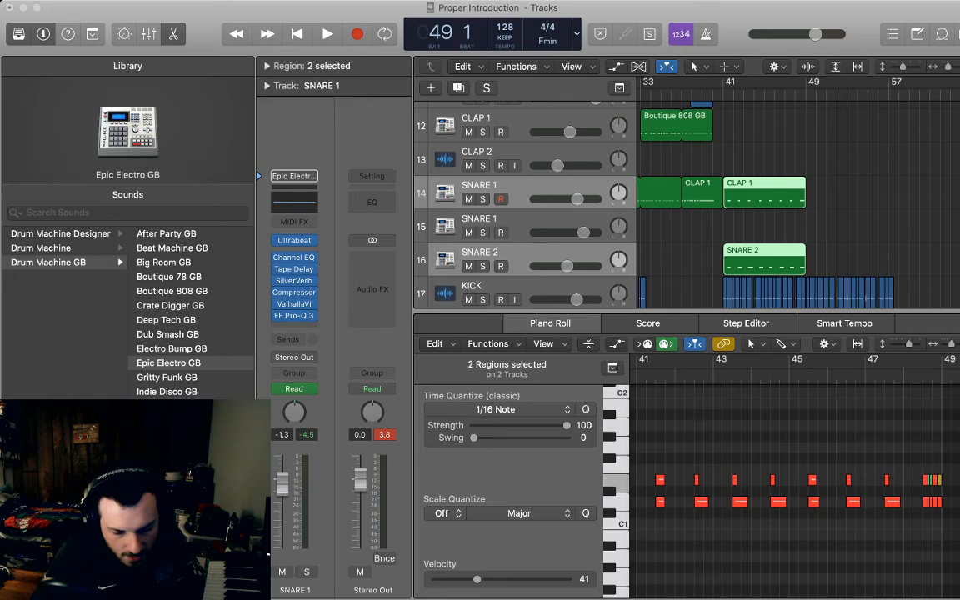
{"action": "key", "text": "super+v"}
Rename the duplicated SNARE 1 track as HAT and load the Trap Door GB drum machine patch on it
{"action": "double_click", "coordinate": [480, 218]}
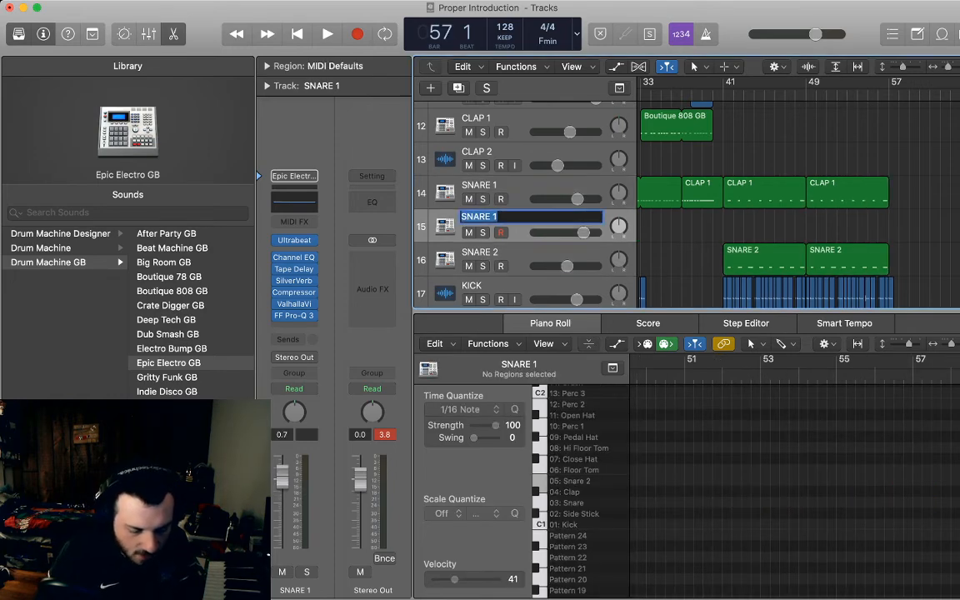
{"action": "type", "text": "HAT"}
{"action": "key", "text": "Return"}
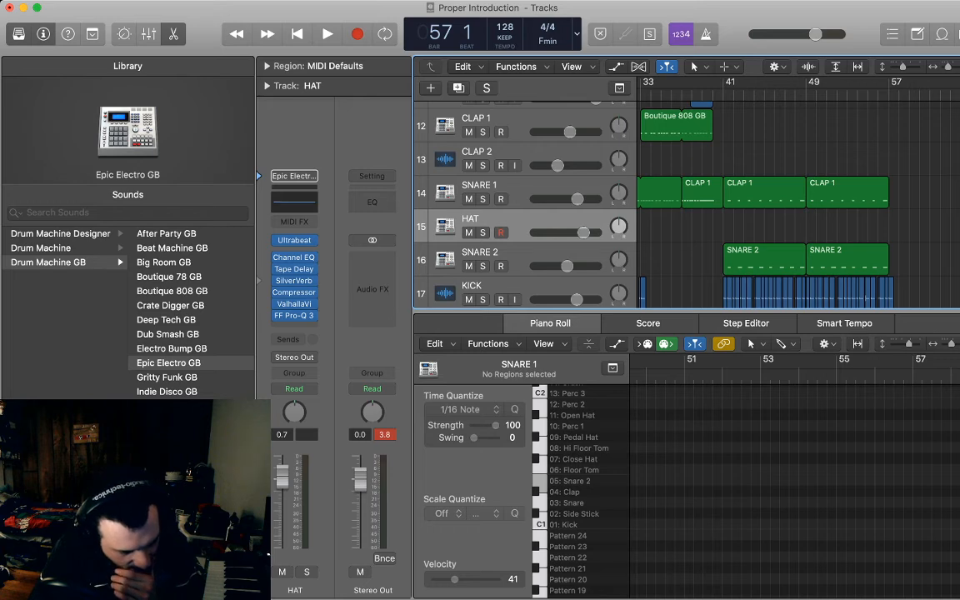
{"action": "left_click", "coordinate": [163, 485]}
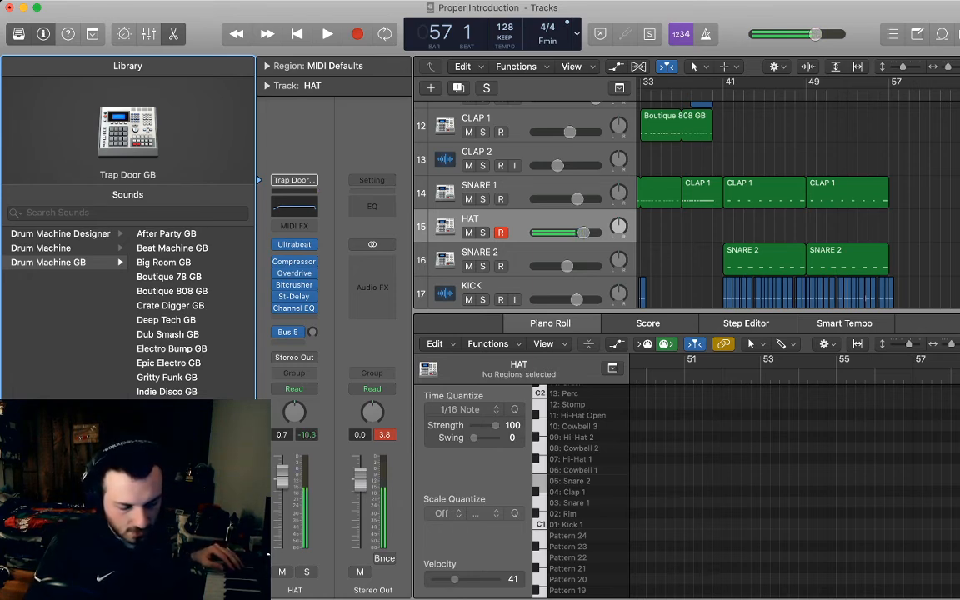
Record a Hi-Hat 2 pattern on the HAT track from bar 41 to bar 45, after a short playback of the section
{"action": "left_click", "coordinate": [724, 92]}
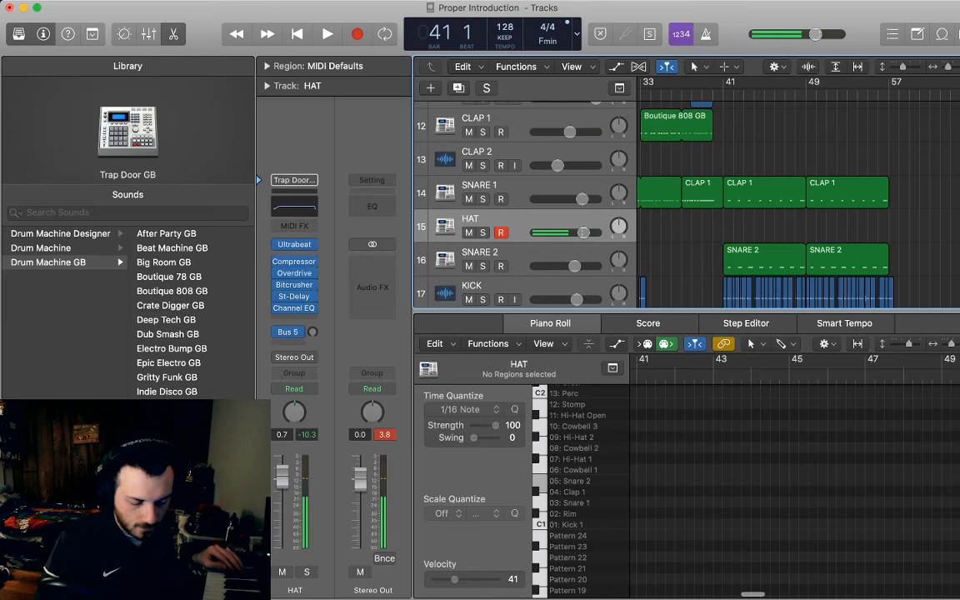
{"action": "key", "text": "space"}
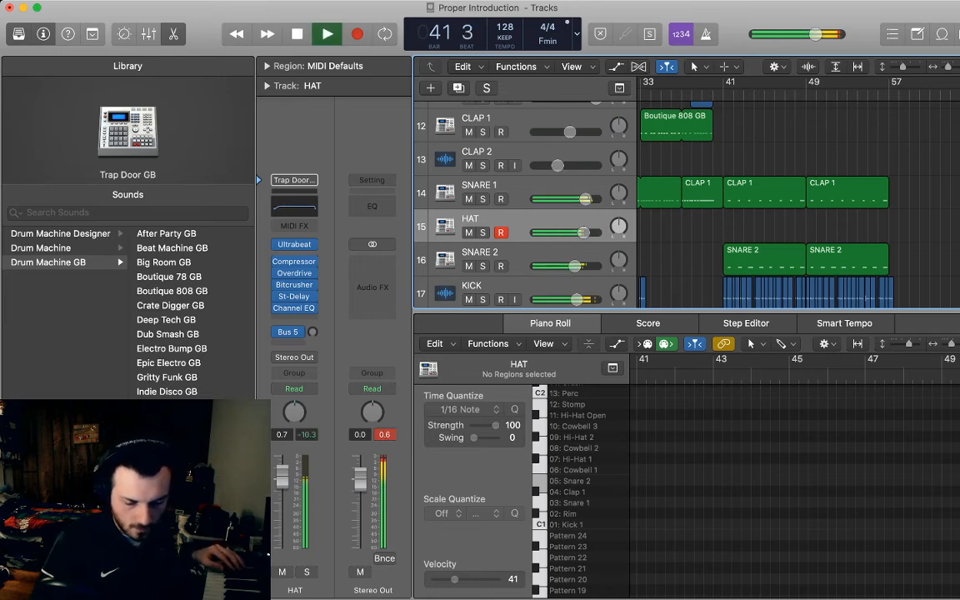
{"action": "key", "text": "space"}
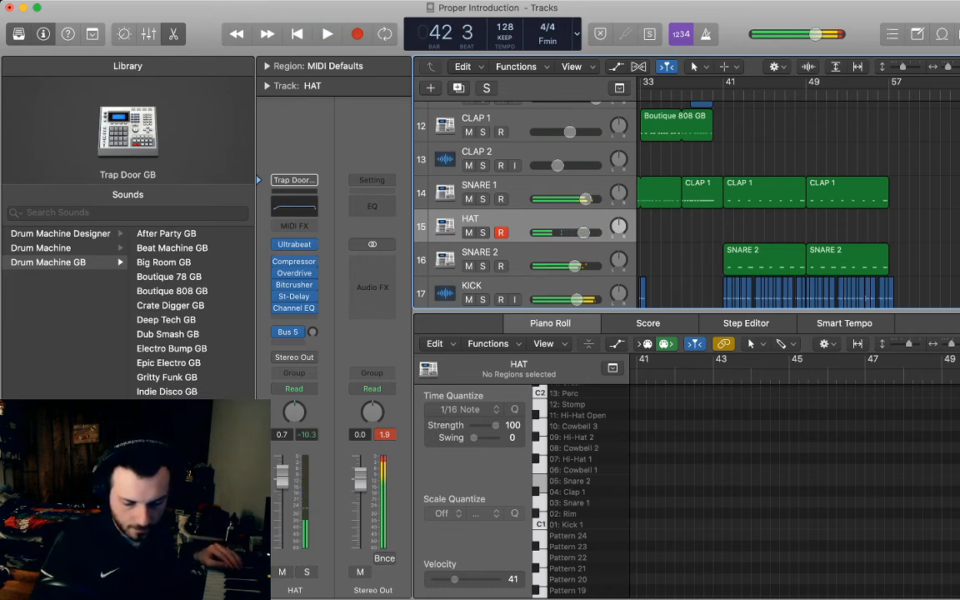
{"action": "key", "text": "space"}
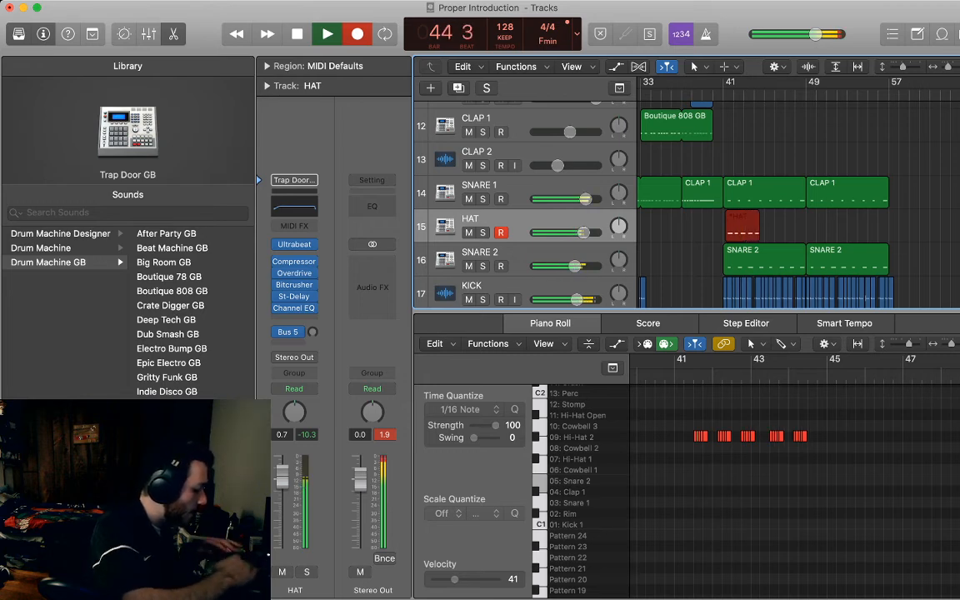
{"action": "key", "text": "space"}
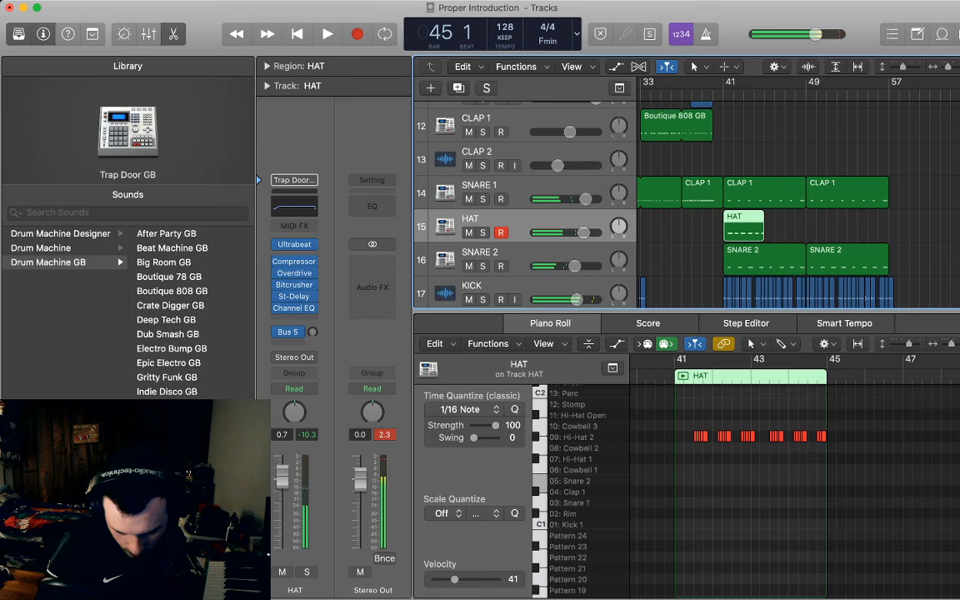
Select all the recorded Hi-Hat 2 notes and raise the HAT track's volume to 6.0 dB
{"action": "left_click_drag", "start_coordinate": [847, 452], "coordinate": [694, 438]}
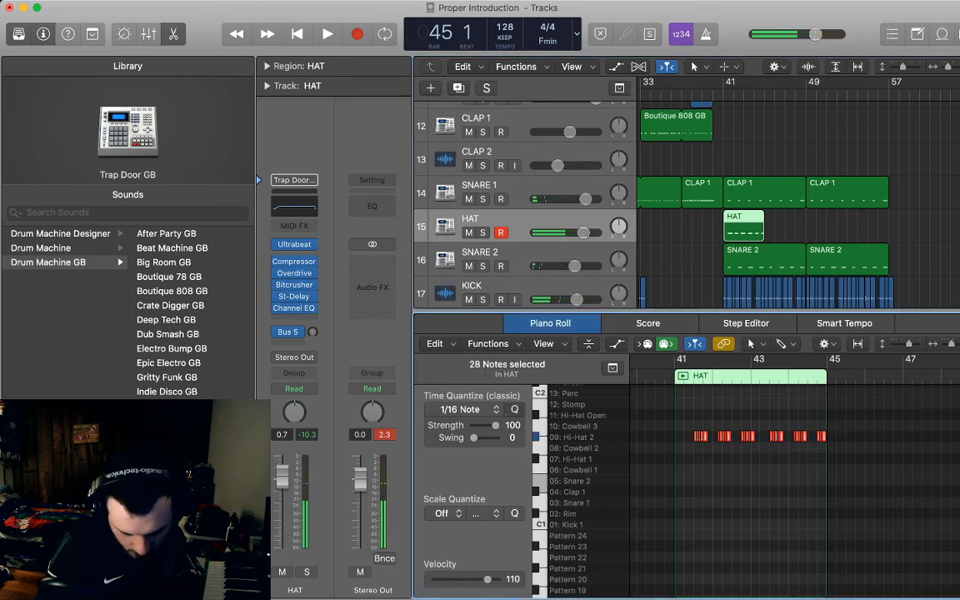
{"action": "left_click_drag", "start_coordinate": [584, 233], "coordinate": [597, 233]}
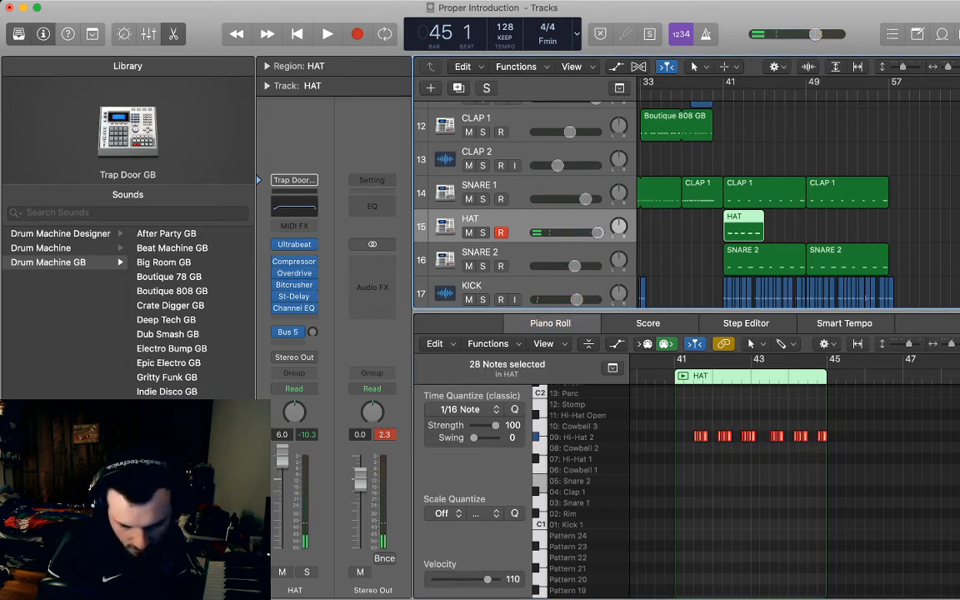
Play back bars 41 to 45 to check the new hi-hat pattern against the snares and kick
{"action": "key", "text": "space"}
{"action": "key", "text": "super+Right"}
{"action": "key", "text": "super+Right"}
{"action": "key", "text": "super+Right"}
{"action": "key", "text": "super+Right"}
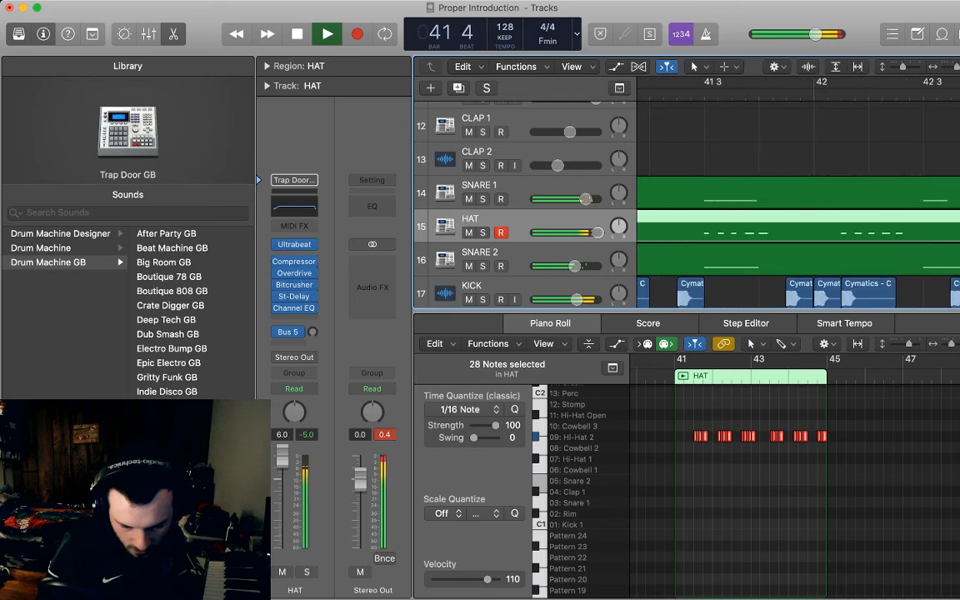
{"action": "key", "text": "super+Left"}
{"action": "key", "text": "super+Left"}
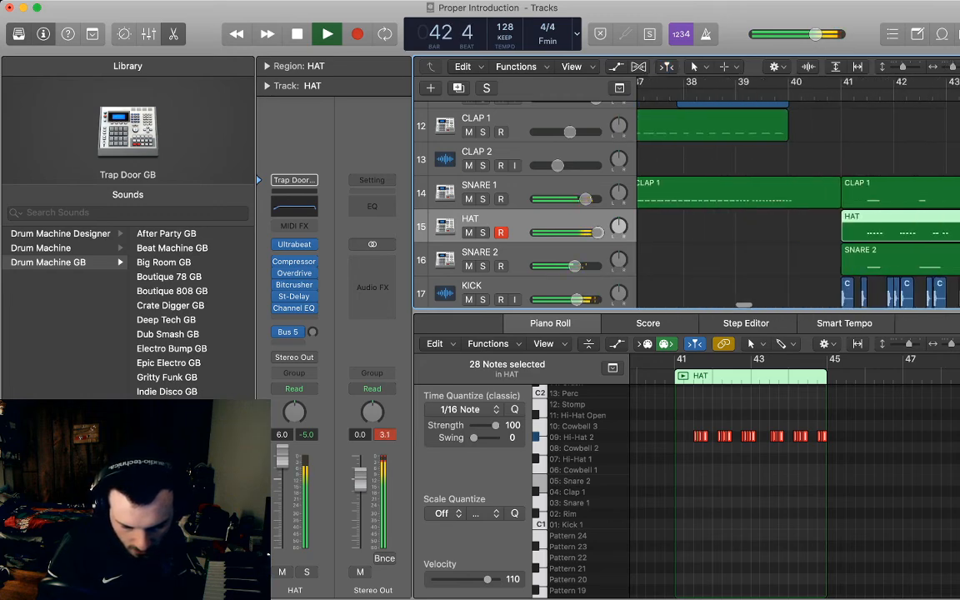
{"action": "key", "text": "super+Left"}
{"action": "key", "text": "super+Left"}
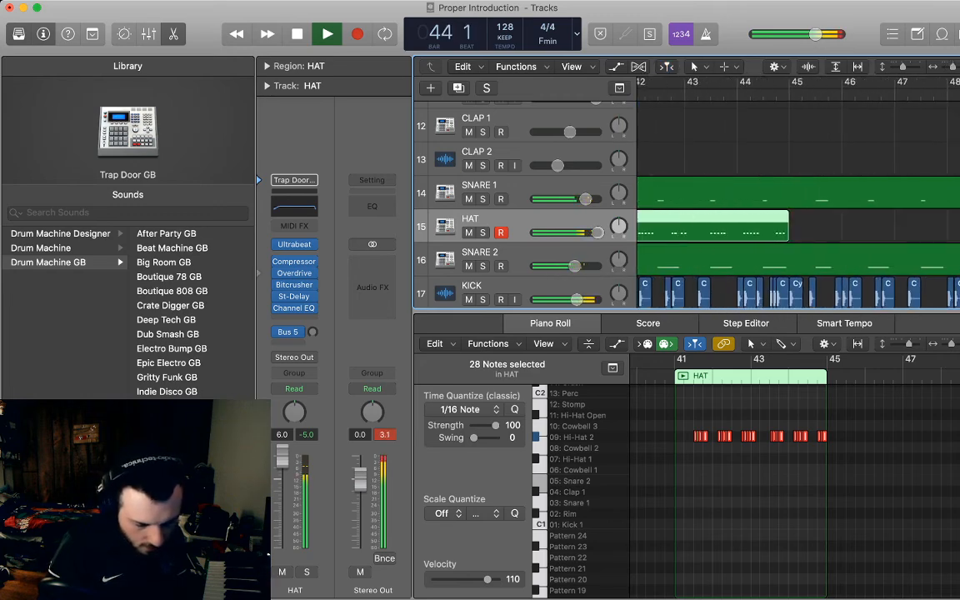
{"action": "scroll", "coordinate": [798, 205], "scroll_direction": "left", "scroll_amount": 2}
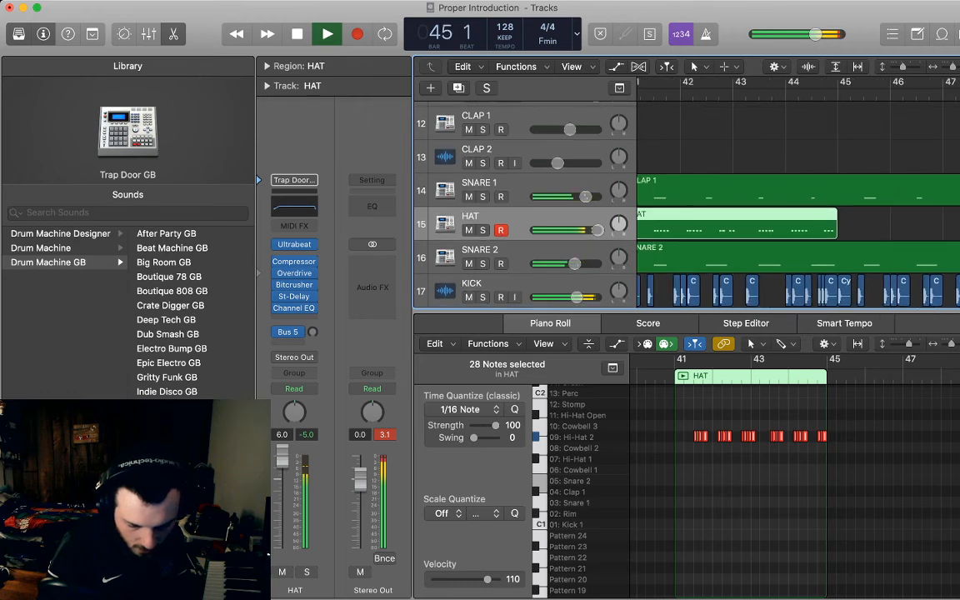
{"action": "key", "text": "space"}
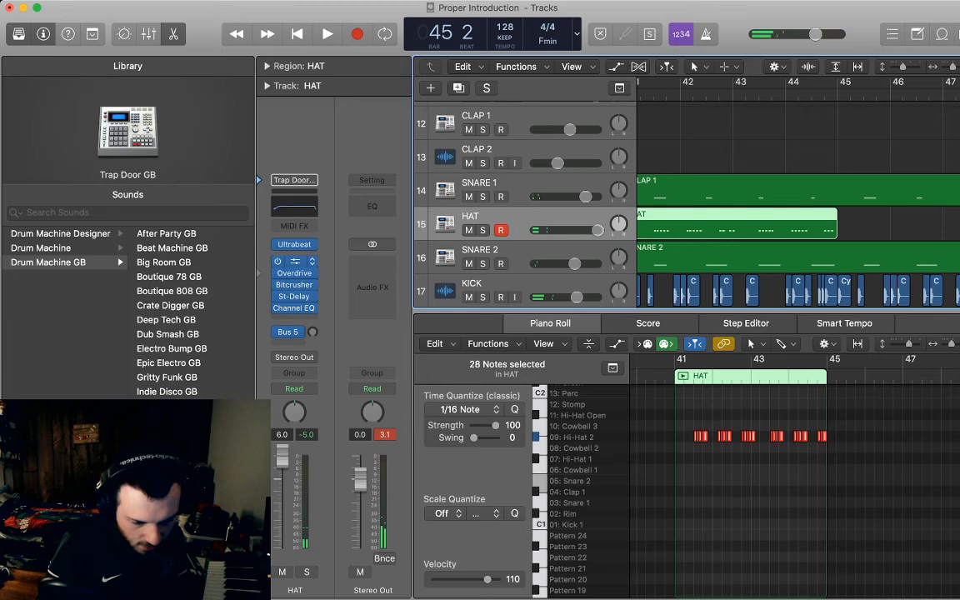
Open the HAT track's Compressor and adjust it while auditioning the hi-hats from bar 41
{"action": "left_click", "coordinate": [295, 262]}
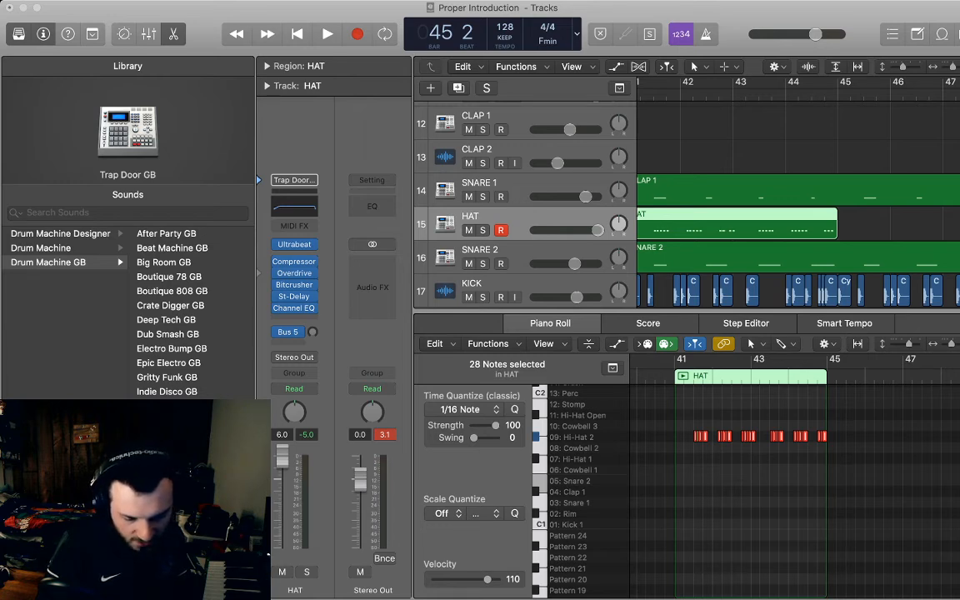
{"action": "scroll", "coordinate": [798, 204], "scroll_direction": "left", "scroll_amount": 5}
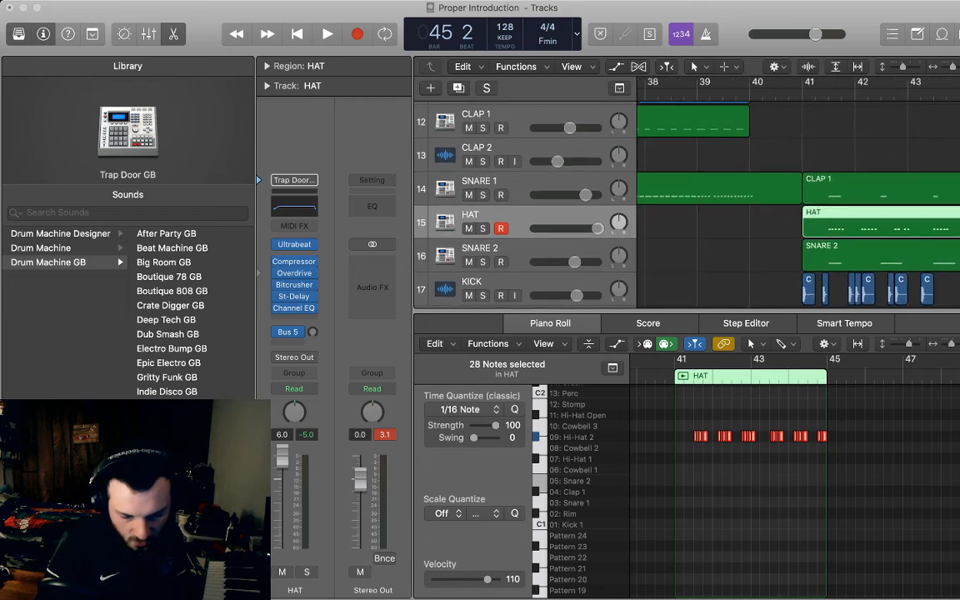
{"action": "left_click", "coordinate": [803, 94]}
{"action": "key", "text": "space"}
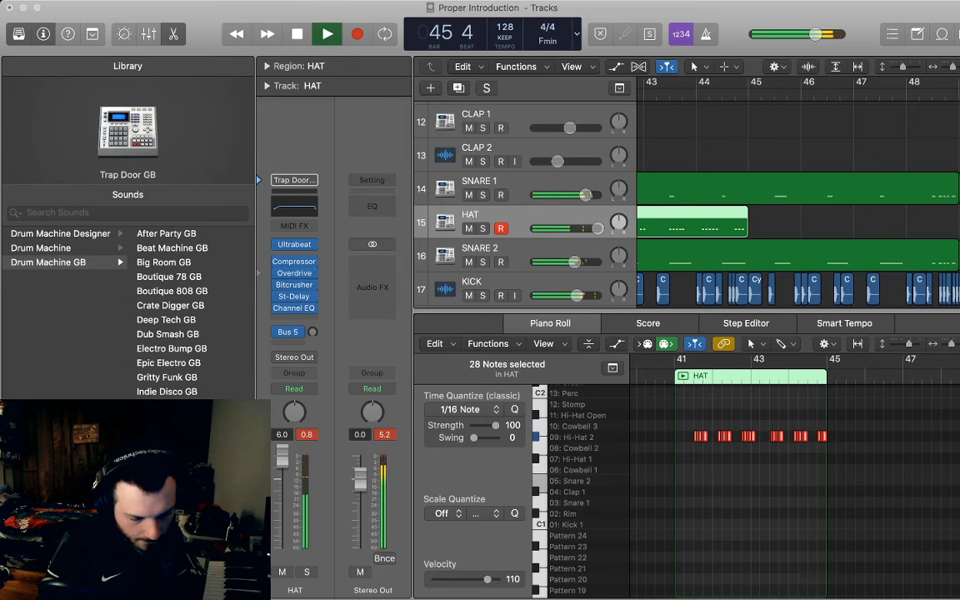
{"action": "key", "text": "space"}
{"action": "key", "text": "space"}
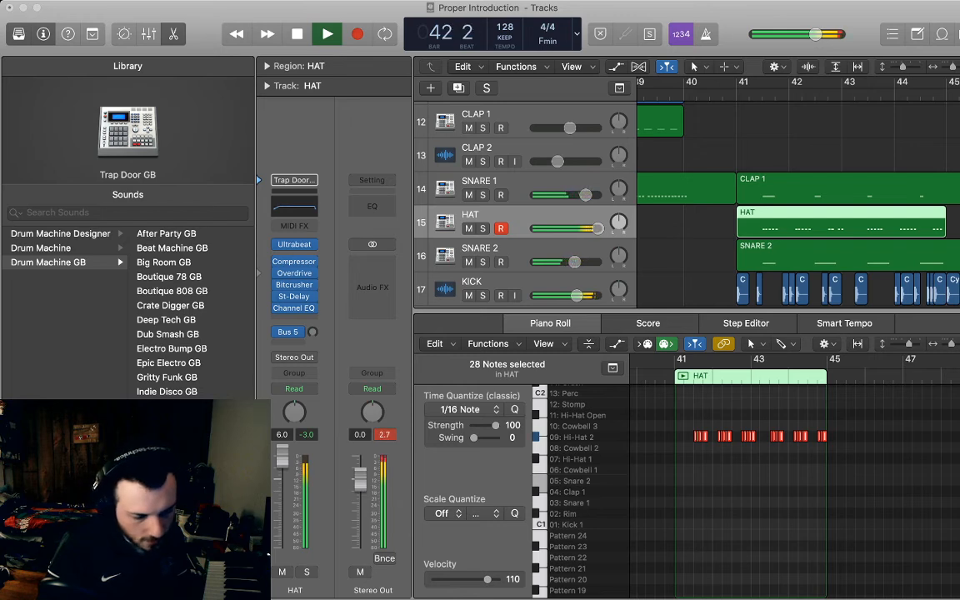
Add the Wider plug-in below Channel EQ on the HAT track, close its window and restart playback from bar 41
{"action": "key", "text": "space"}
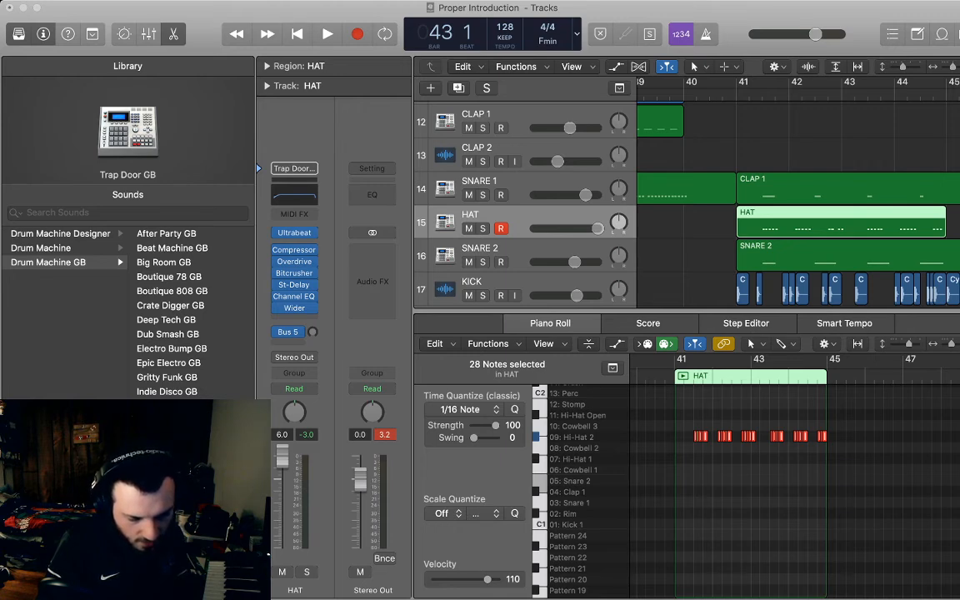
{"action": "key", "text": "super+w"}
{"action": "key", "text": "space"}
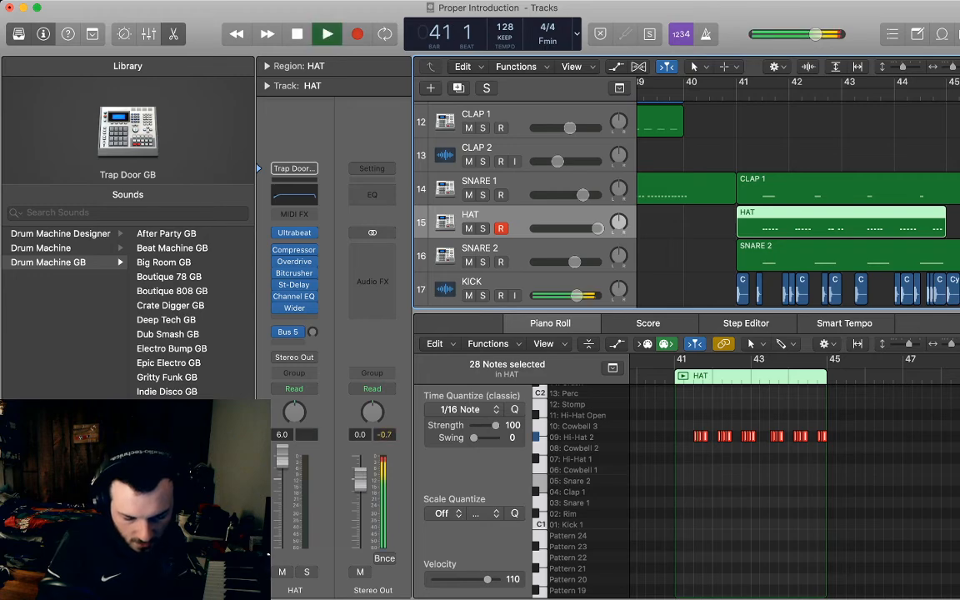
Close the Piano Roll, loop the HAT region through to bar 49 and stop playback
{"action": "key", "text": "p"}
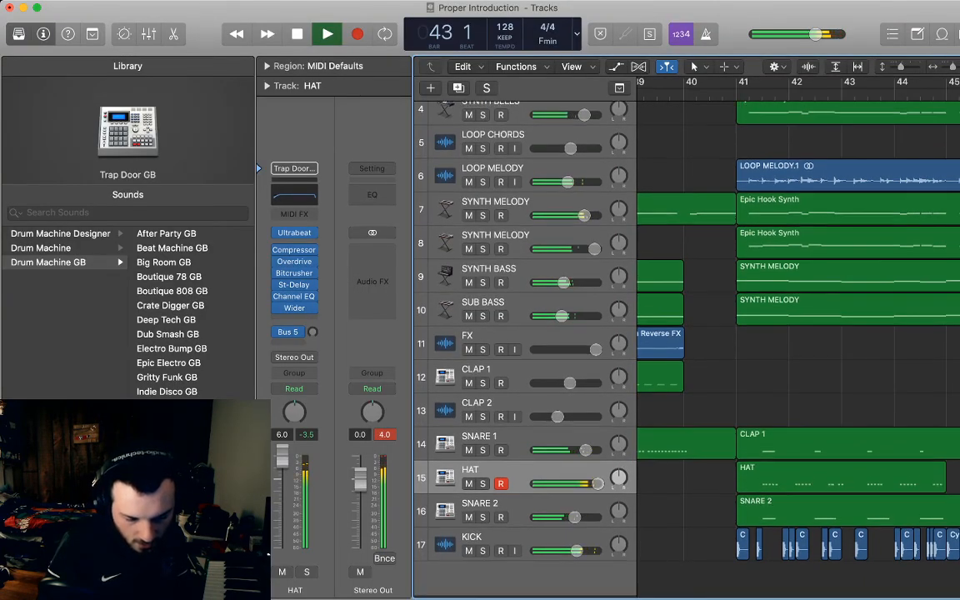
{"action": "key", "text": "super+Left"}
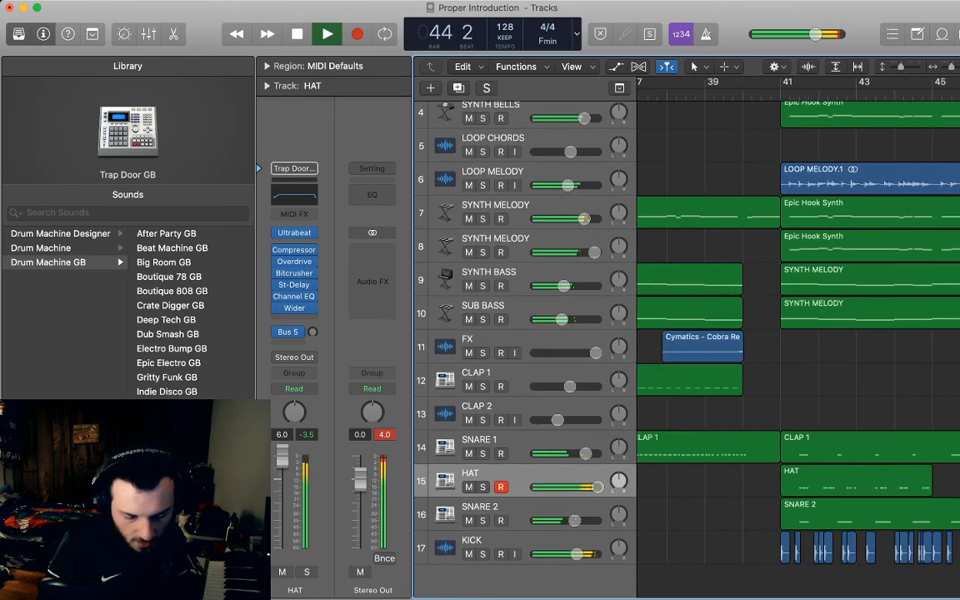
{"action": "left_click_drag", "start_coordinate": [682, 472], "coordinate": [837, 473]}
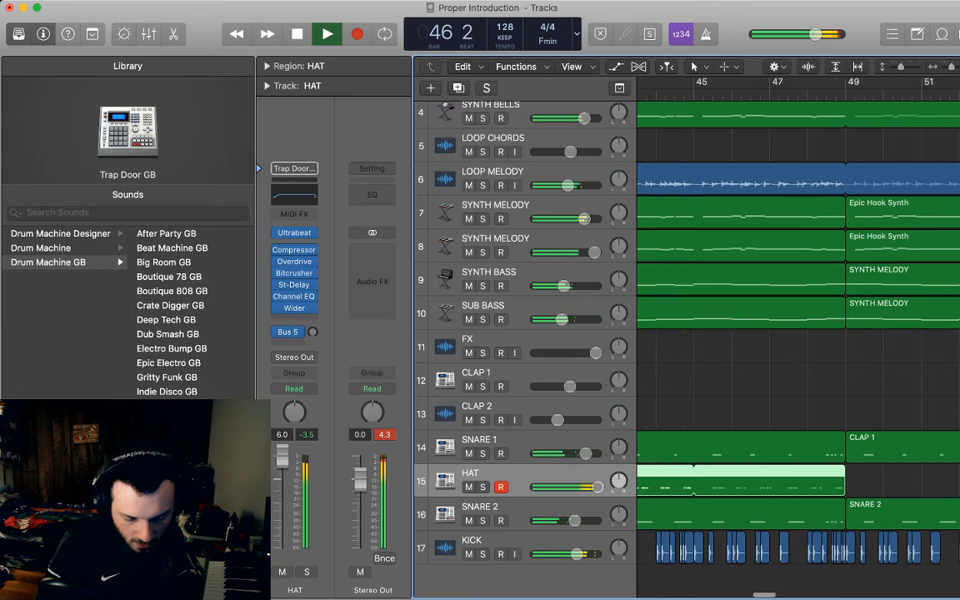
{"action": "key", "text": "space"}
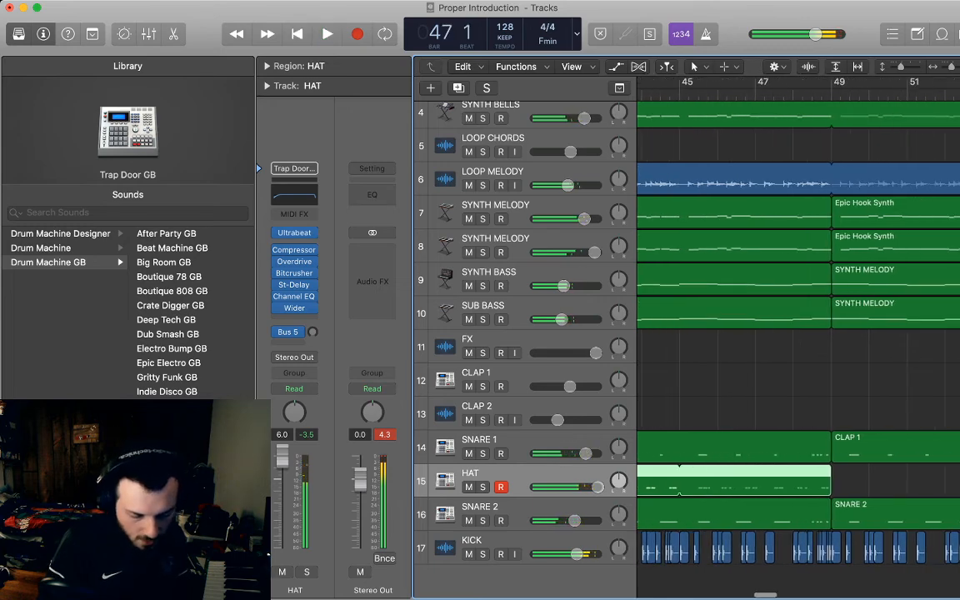
Split the looped HAT region at bar 45 into two separate four-bar regions
{"action": "key", "text": "comma"}
{"action": "key", "text": "comma"}
{"action": "key", "text": "super+t"}
{"action": "scroll", "coordinate": [798, 334], "scroll_direction": "left", "scroll_amount": 5}
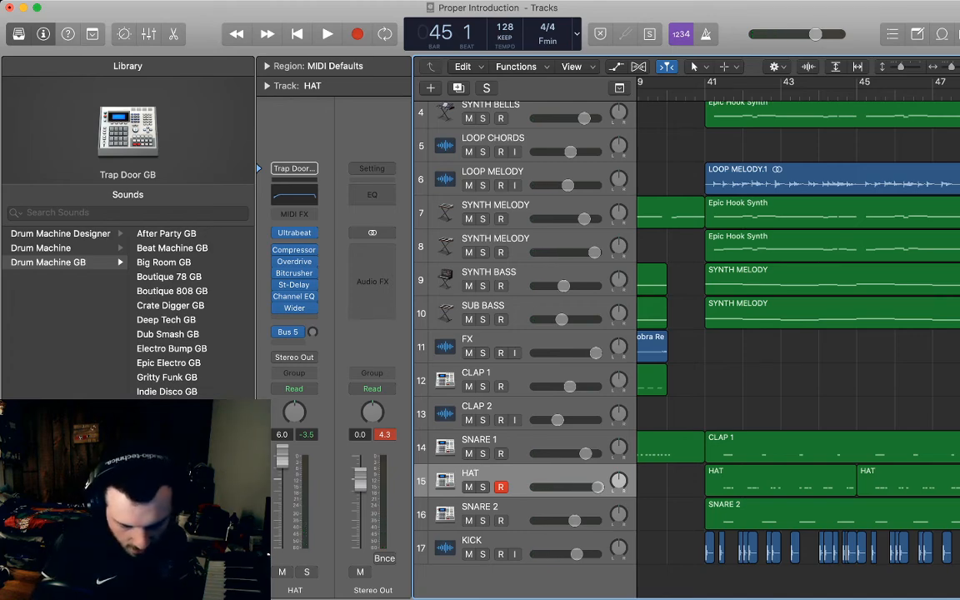
{"action": "scroll", "coordinate": [797, 334], "scroll_direction": "right", "scroll_amount": 2}
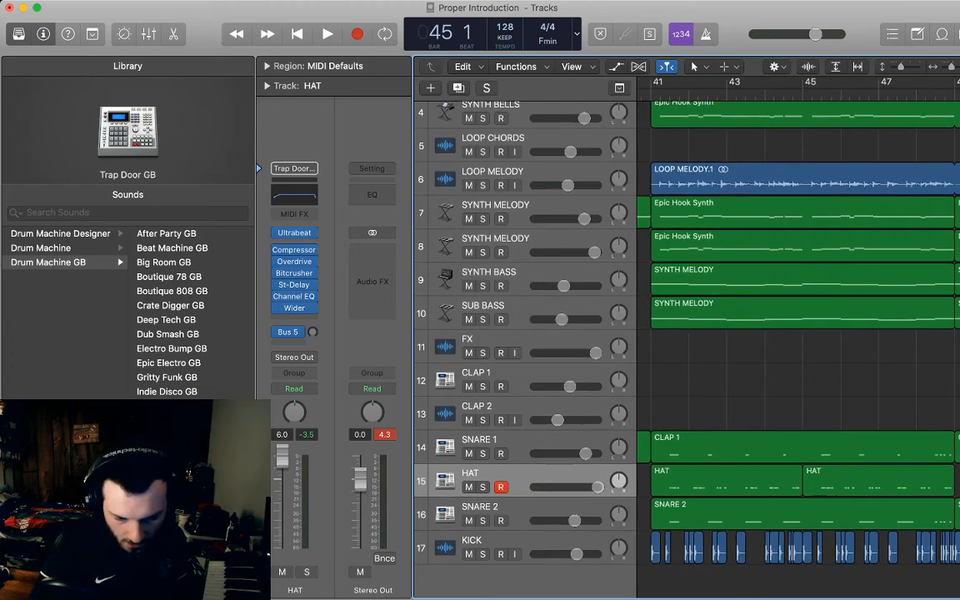
Lower the HAT track's volume to 4.4 dB and play the arrangement from bar 41
{"action": "key", "text": "super+Left"}
{"action": "key", "text": "super+Left"}
{"action": "scroll", "coordinate": [798, 334], "scroll_direction": "right", "scroll_amount": 2}
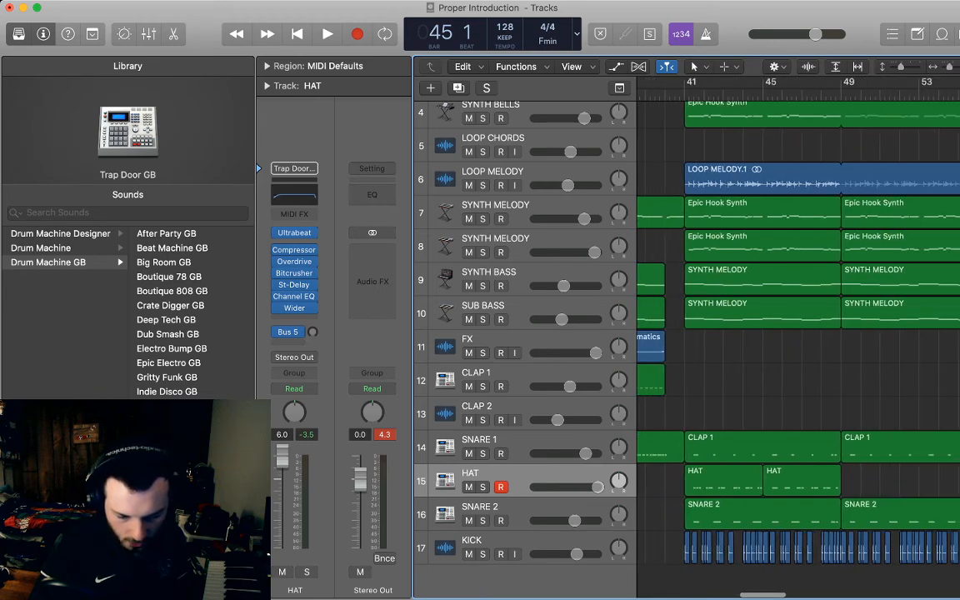
{"action": "key", "text": "comma"}
{"action": "key", "text": "comma"}
{"action": "key", "text": "comma"}
{"action": "key", "text": "comma"}
{"action": "key", "text": "space"}
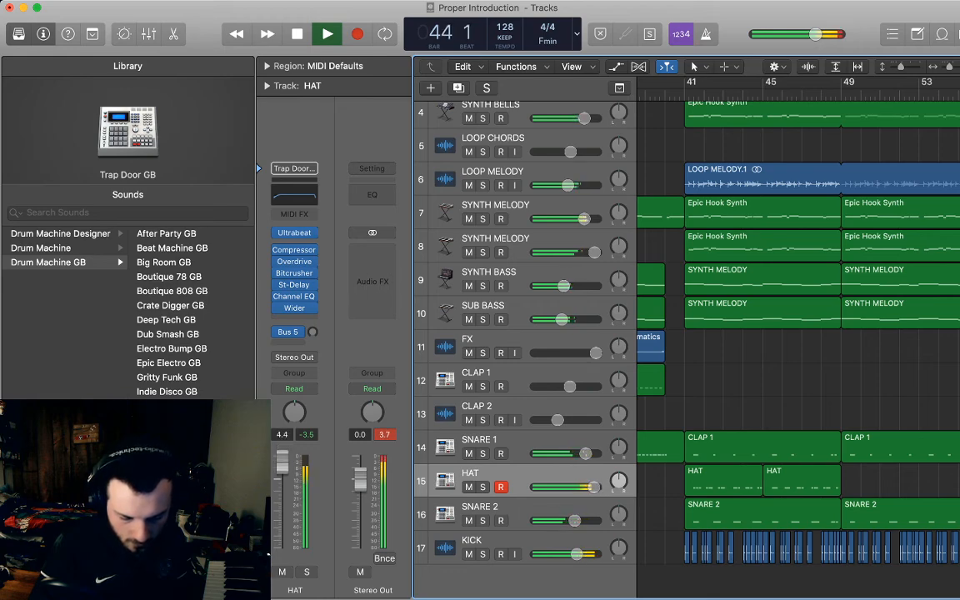
Lower the volumes of the tracks from SYNTH BELLS to SUB BASS together, bringing SUB BASS to -9.3 dB, and deselect them
{"action": "left_click", "coordinate": [515, 307]}
{"action": "scroll", "coordinate": [515, 306], "scroll_direction": "up", "scroll_amount": 2}
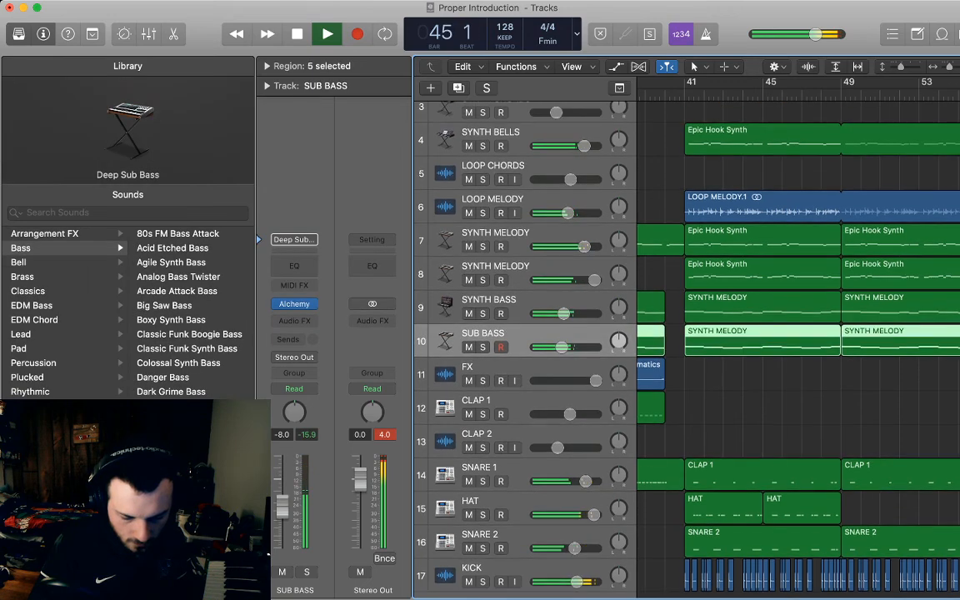
{"action": "left_click", "coordinate": [533, 133], "text": "shift"}
{"action": "left_click_drag", "start_coordinate": [585, 146], "coordinate": [581, 145]}
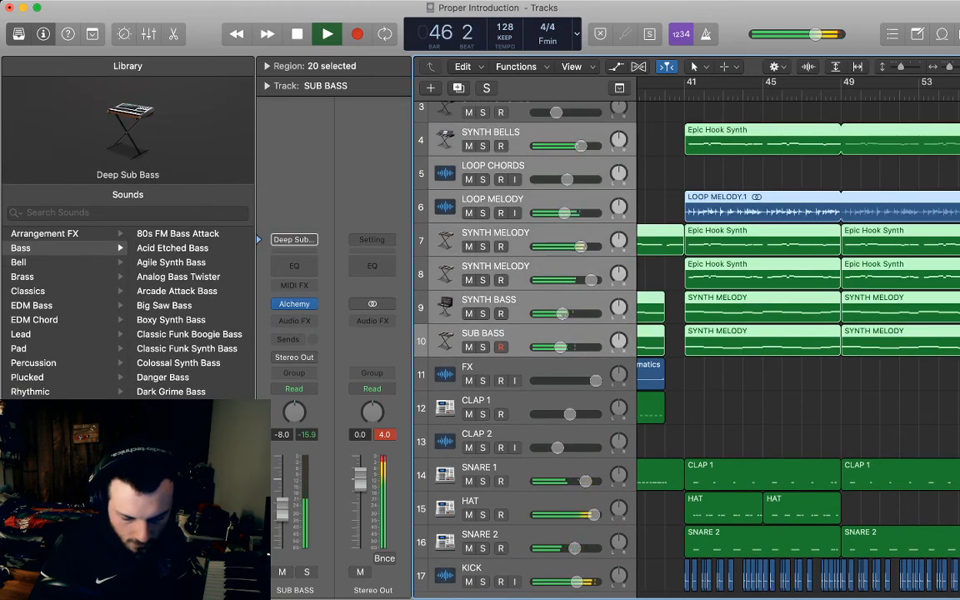
{"action": "left_click", "coordinate": [750, 392]}
{"action": "scroll", "coordinate": [750, 391], "scroll_direction": "down", "scroll_amount": 2}
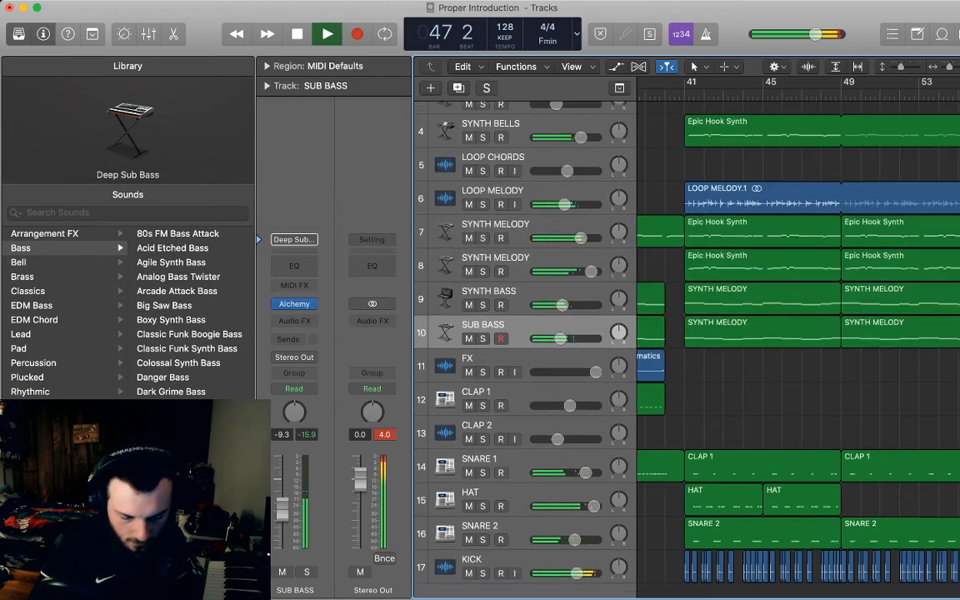
Stop playback and join the two HAT regions between bars 41 and 49 into one region
{"action": "scroll", "coordinate": [750, 391], "scroll_direction": "right", "scroll_amount": 3}
{"action": "scroll", "coordinate": [798, 367], "scroll_direction": "right", "scroll_amount": 1}
{"action": "scroll", "coordinate": [798, 367], "scroll_direction": "left", "scroll_amount": 2}
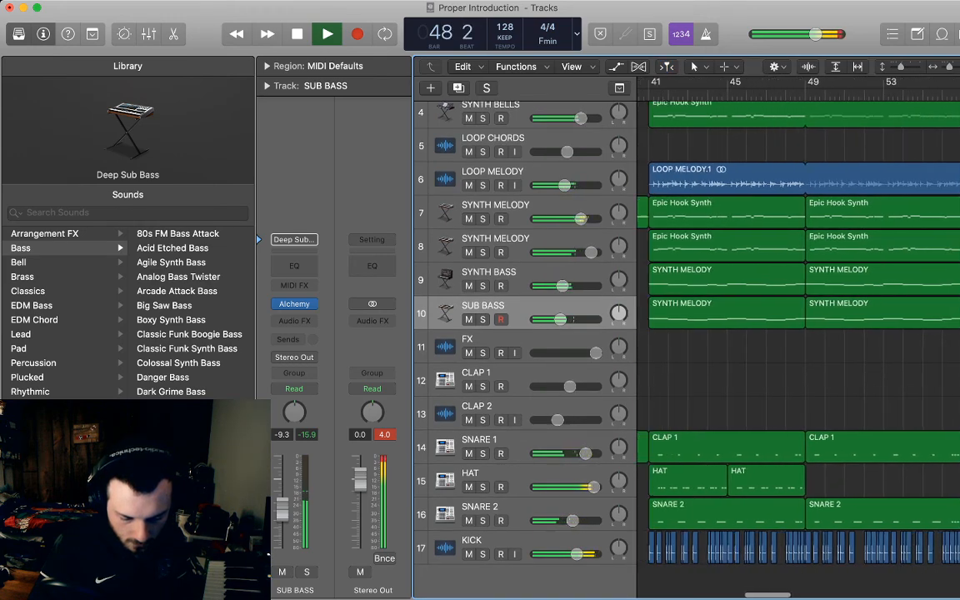
{"action": "key", "text": "space"}
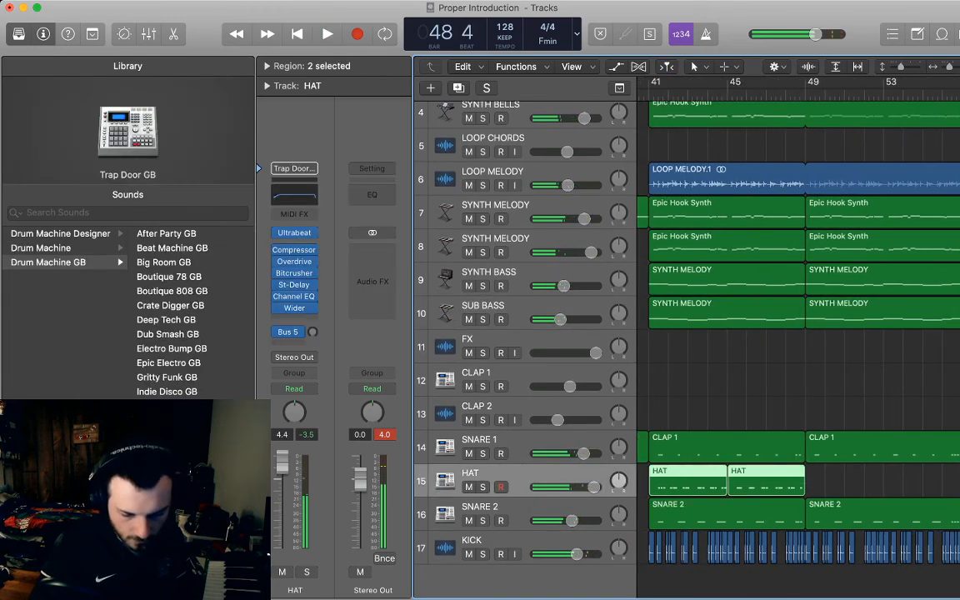
{"action": "key", "text": "super+j"}
Split the looped LOOP MELODY region at bar 49 and play back the lead-up to that bar
{"action": "key", "text": "period"}
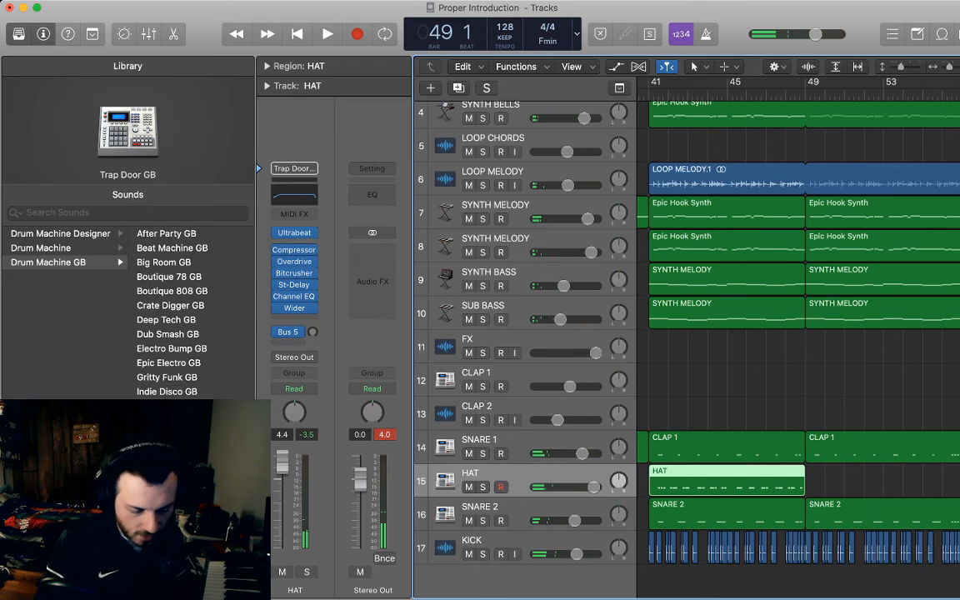
{"action": "key", "text": "super+z"}
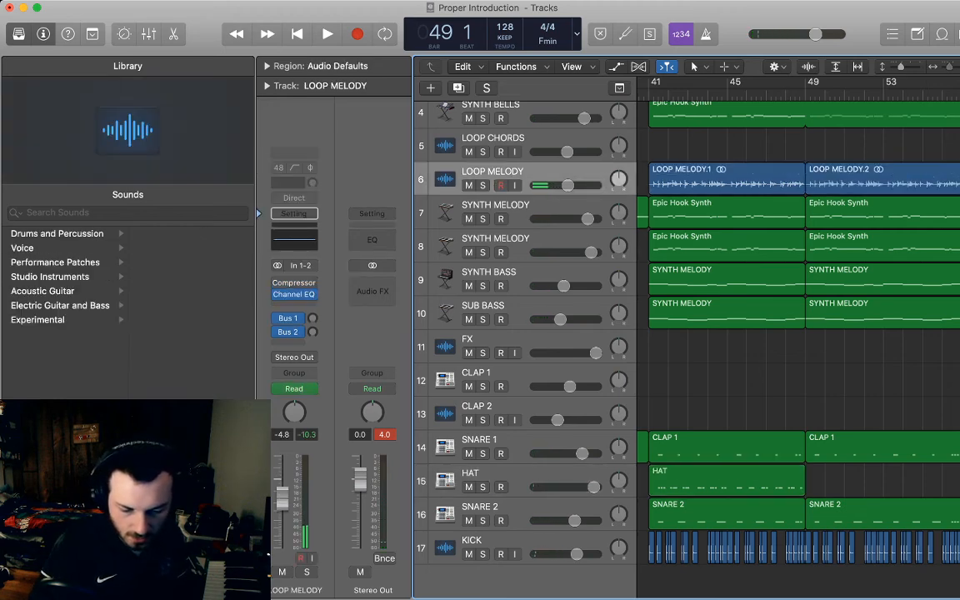
{"action": "key", "text": "super+Right"}
{"action": "key", "text": "space"}
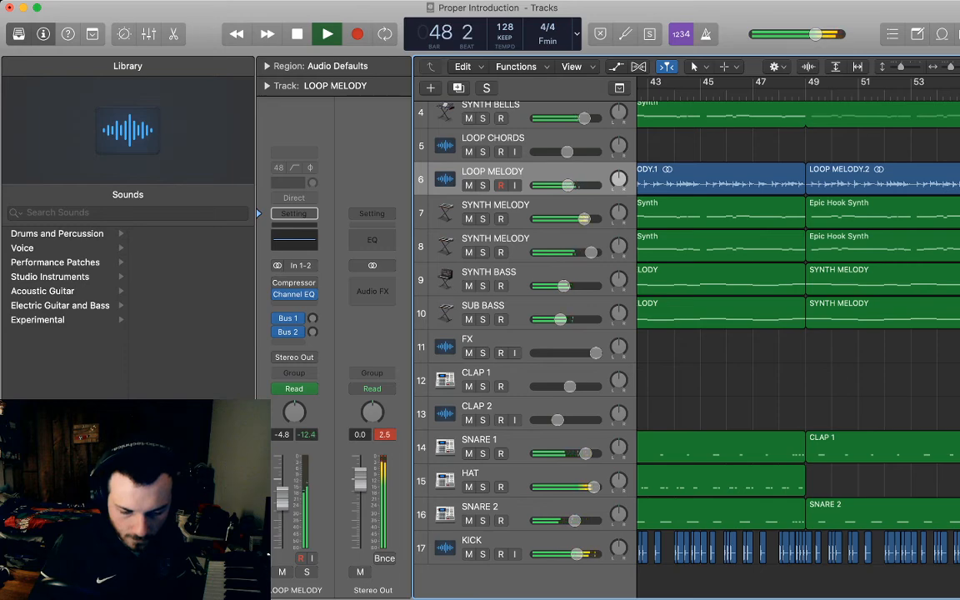
{"action": "key", "text": "space"}
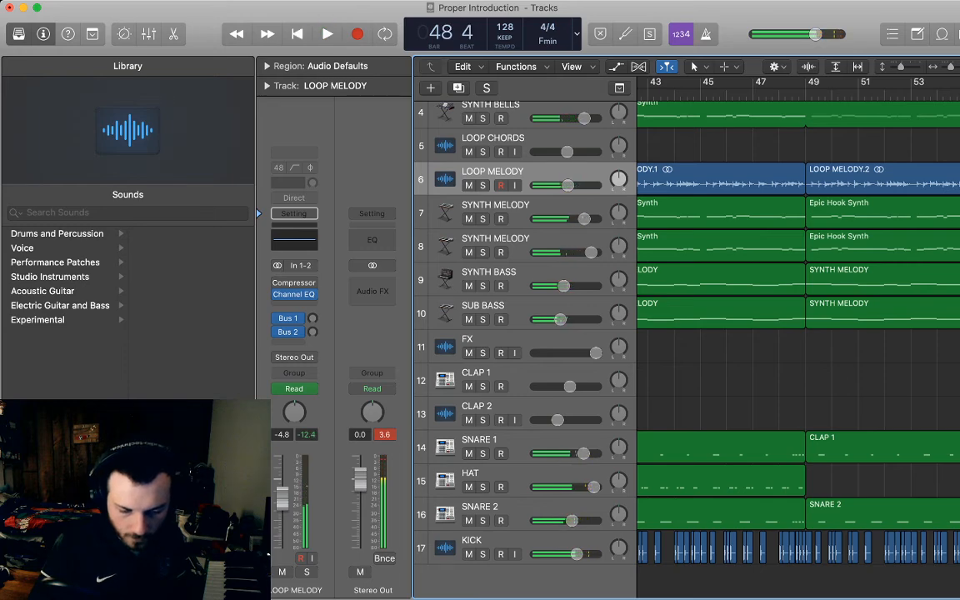
Delete the last three notes before bar 49 from the SUB BASS region and play back the transition
{"action": "left_click_drag", "start_coordinate": [751, 350], "coordinate": [724, 282]}
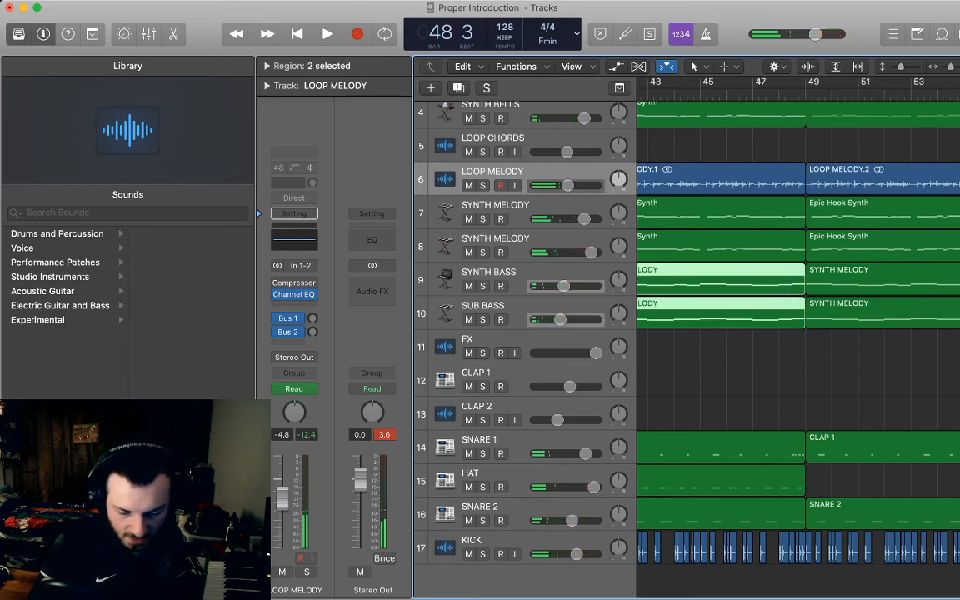
{"action": "scroll", "coordinate": [799, 333], "scroll_direction": "right", "scroll_amount": 3}
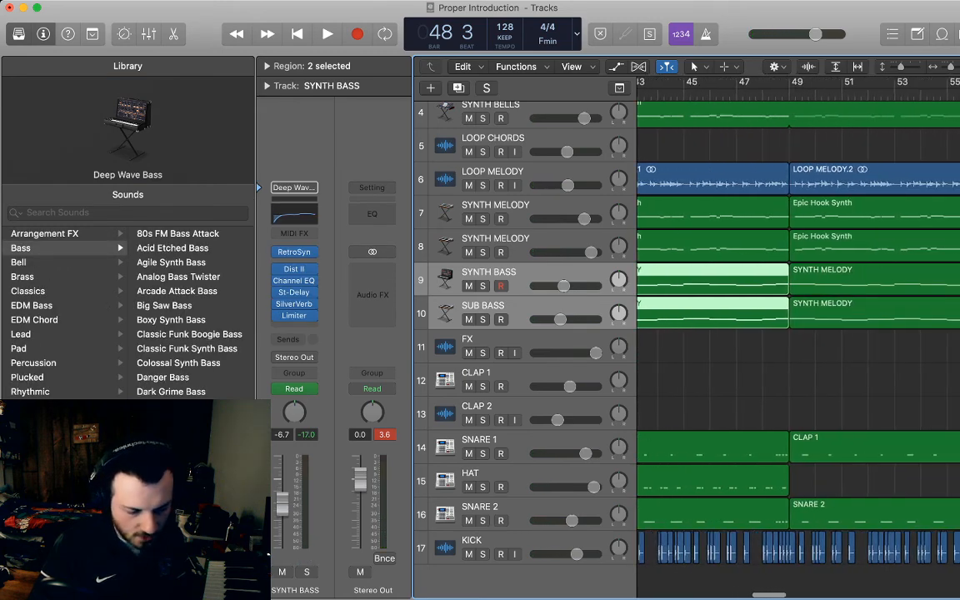
{"action": "key", "text": "p"}
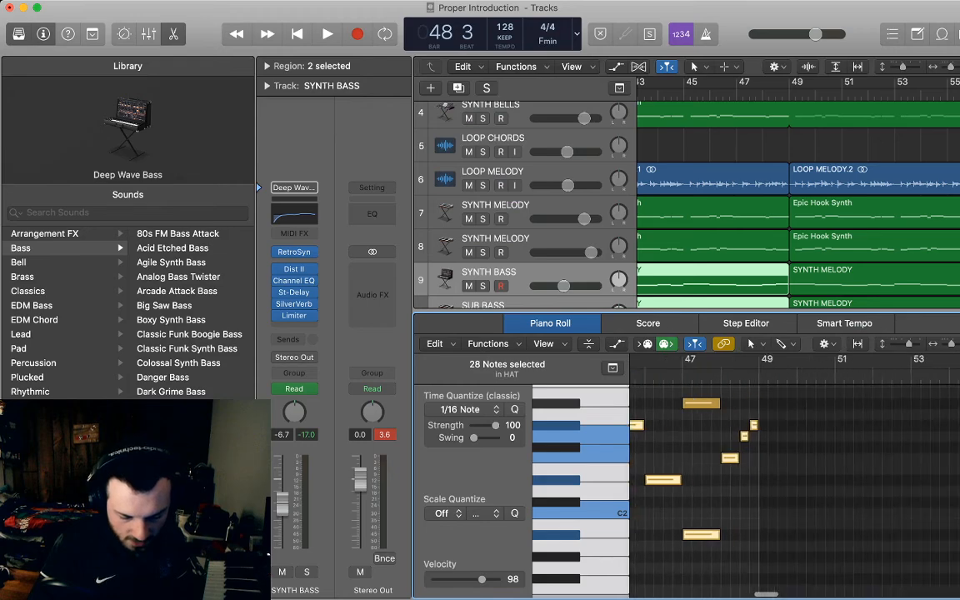
{"action": "left_click", "coordinate": [775, 417]}
{"action": "left_click_drag", "start_coordinate": [772, 417], "coordinate": [739, 468]}
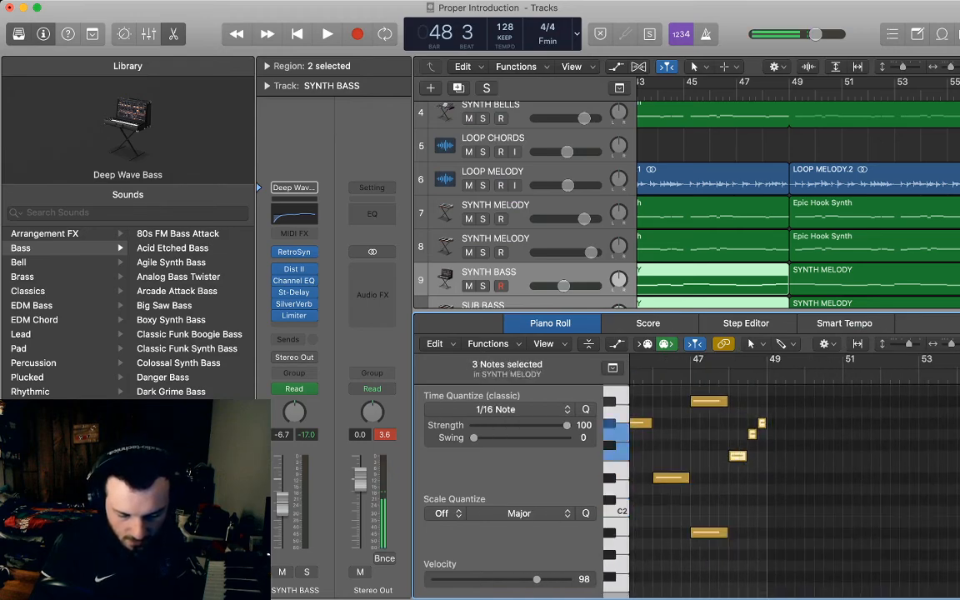
{"action": "key", "text": "Delete"}
{"action": "key", "text": "space"}
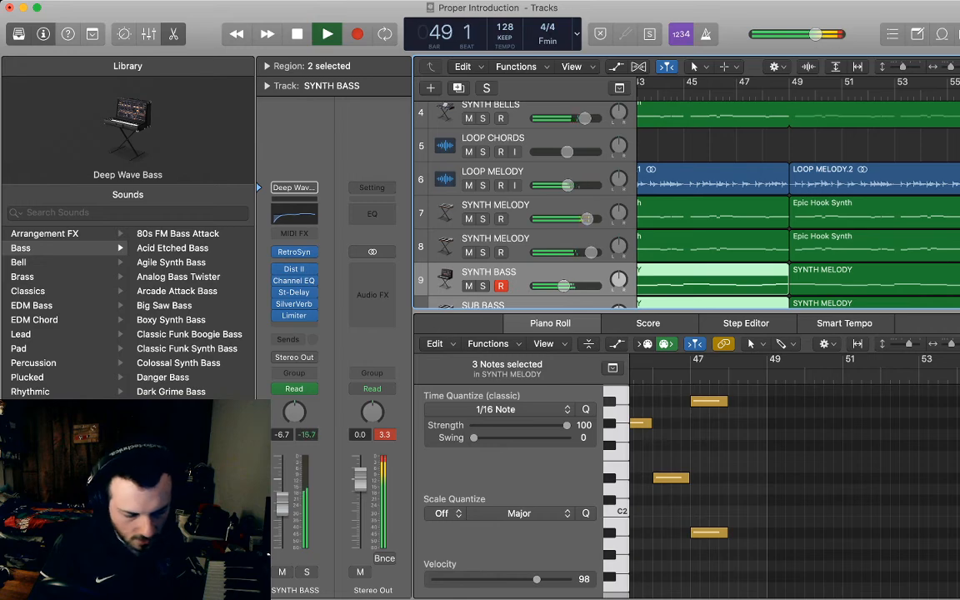
{"action": "key", "text": "e"}
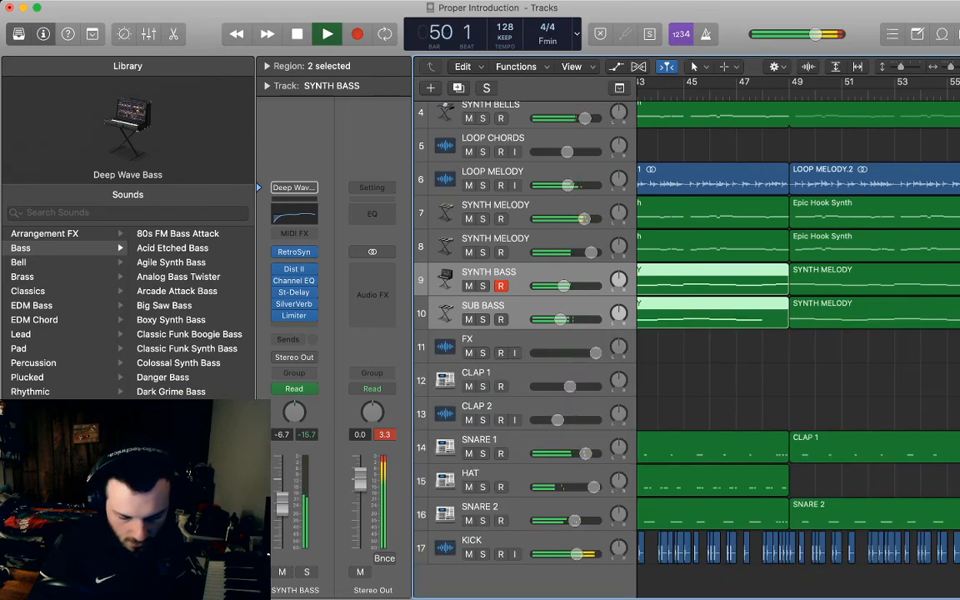
{"action": "key", "text": "space"}
Split the looped SYNTH BELLS region at bar 49
{"action": "left_click", "coordinate": [771, 94]}
{"action": "scroll", "coordinate": [776, 292], "scroll_direction": "up", "scroll_amount": 1}
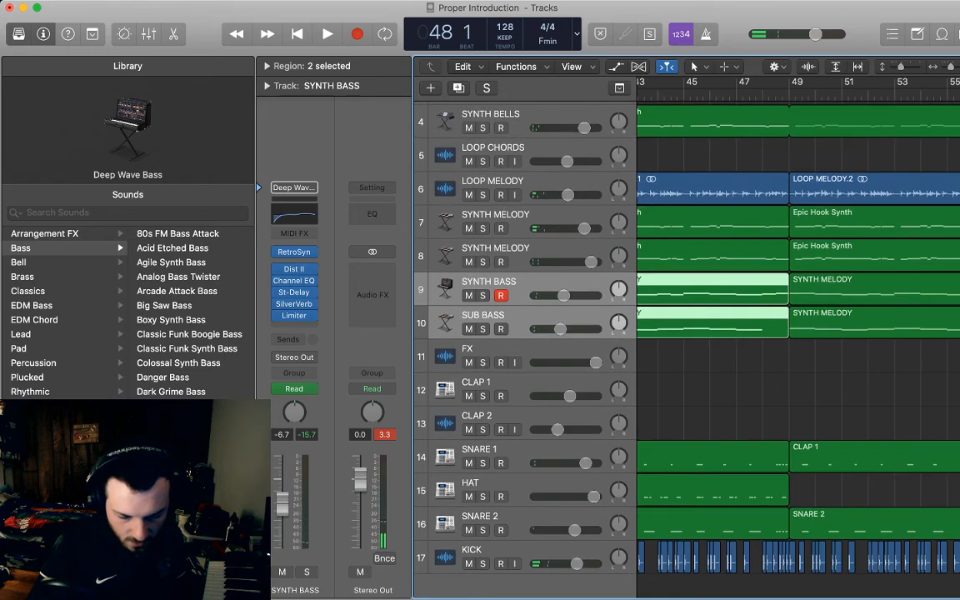
{"action": "scroll", "coordinate": [687, 342], "scroll_direction": "up", "scroll_amount": 1}
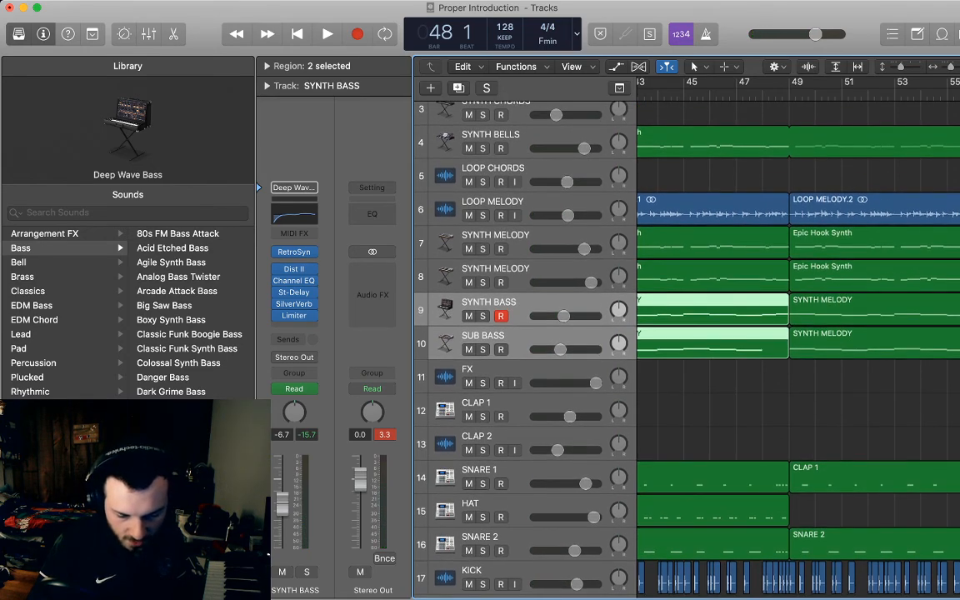
{"action": "key", "text": "period"}
{"action": "left_click", "coordinate": [750, 138]}
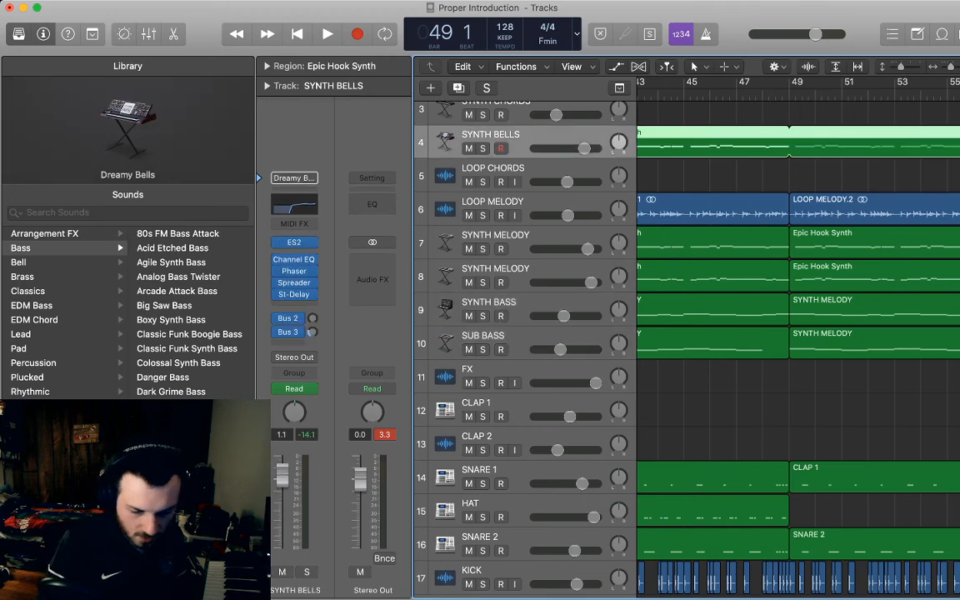
{"action": "key", "text": "super+t"}
{"action": "left_click", "coordinate": [751, 206]}
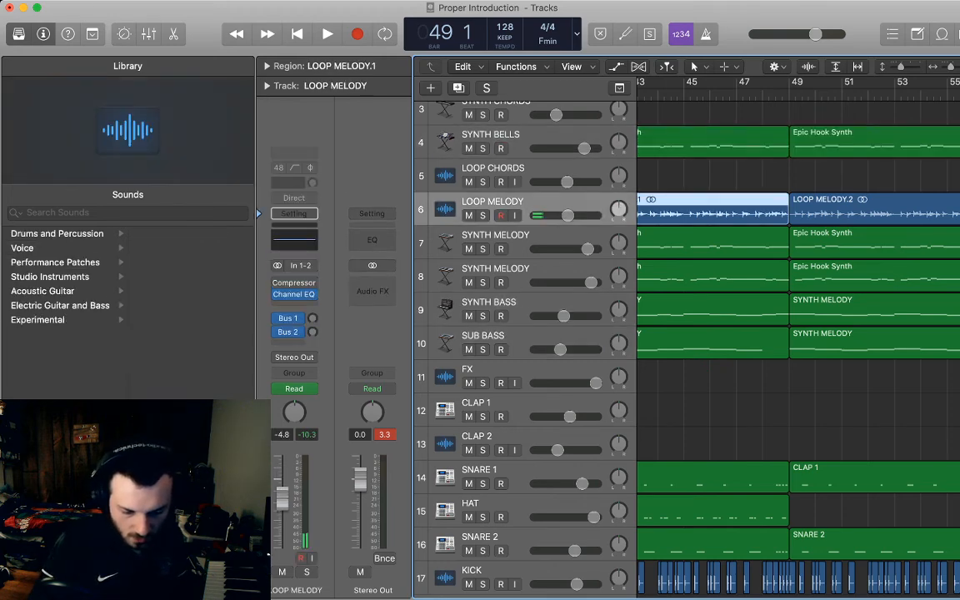
{"action": "scroll", "coordinate": [799, 334], "scroll_direction": "left", "scroll_amount": 2}
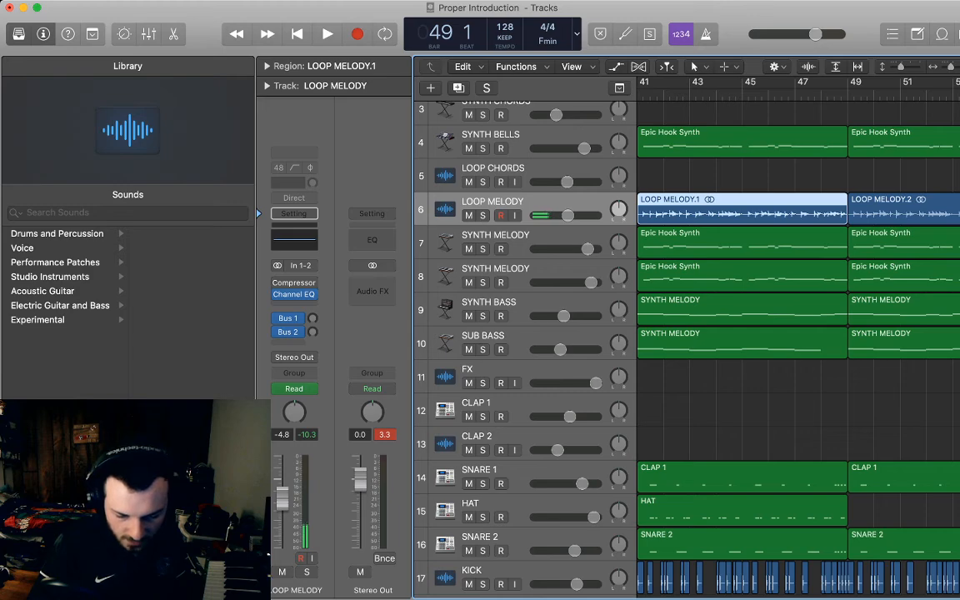
Delete the last five notes before bar 49 from the SYNTH BELLS region and play back the transition
{"action": "double_click", "coordinate": [742, 141]}
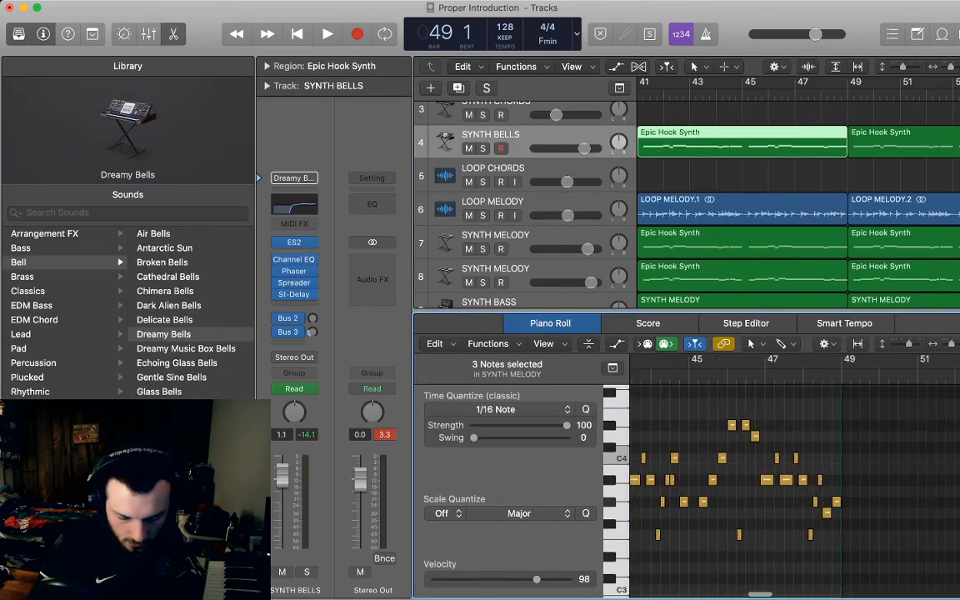
{"action": "key", "text": "space"}
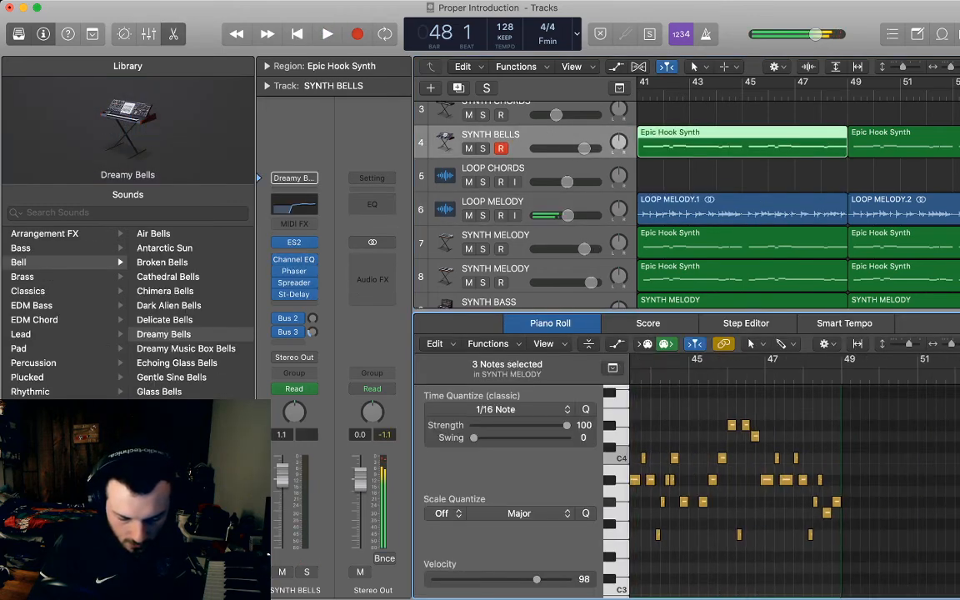
{"action": "key", "text": "space"}
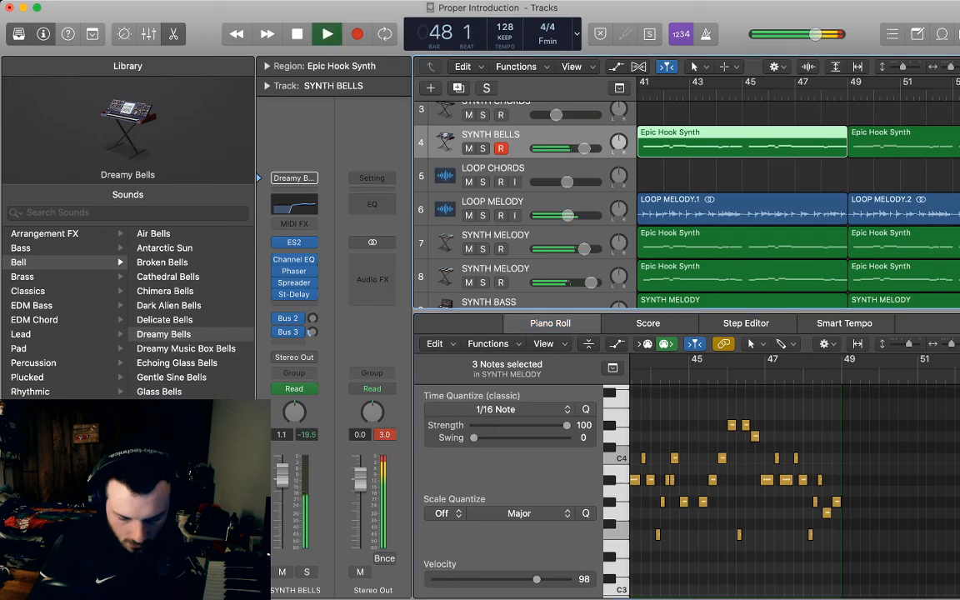
{"action": "key", "text": "space"}
{"action": "key", "text": "Tab"}
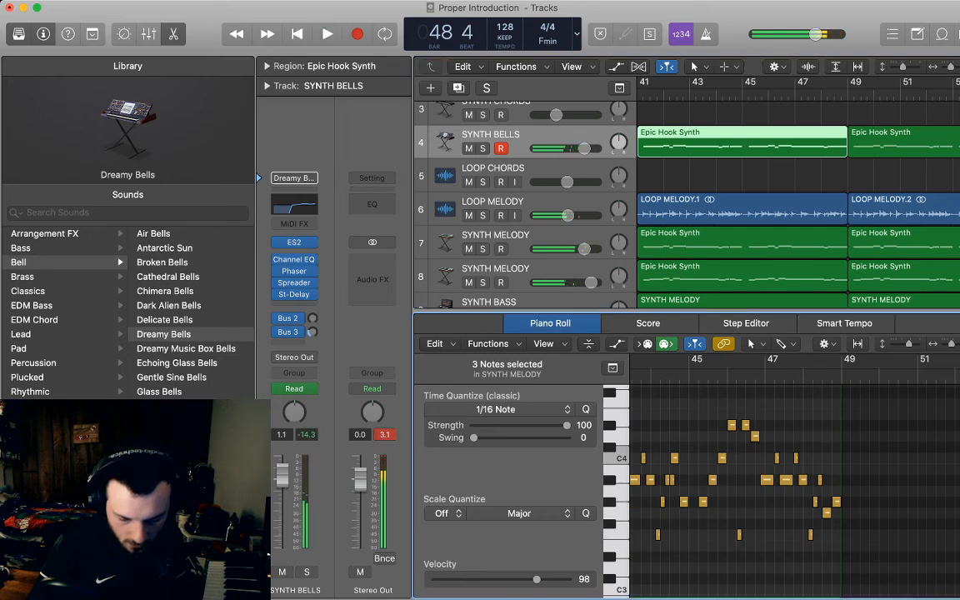
{"action": "key", "text": "comma"}
{"action": "key", "text": "space"}
{"action": "key", "text": "space"}
{"action": "left_click_drag", "start_coordinate": [810, 476], "coordinate": [846, 546]}
{"action": "key", "text": "Delete"}
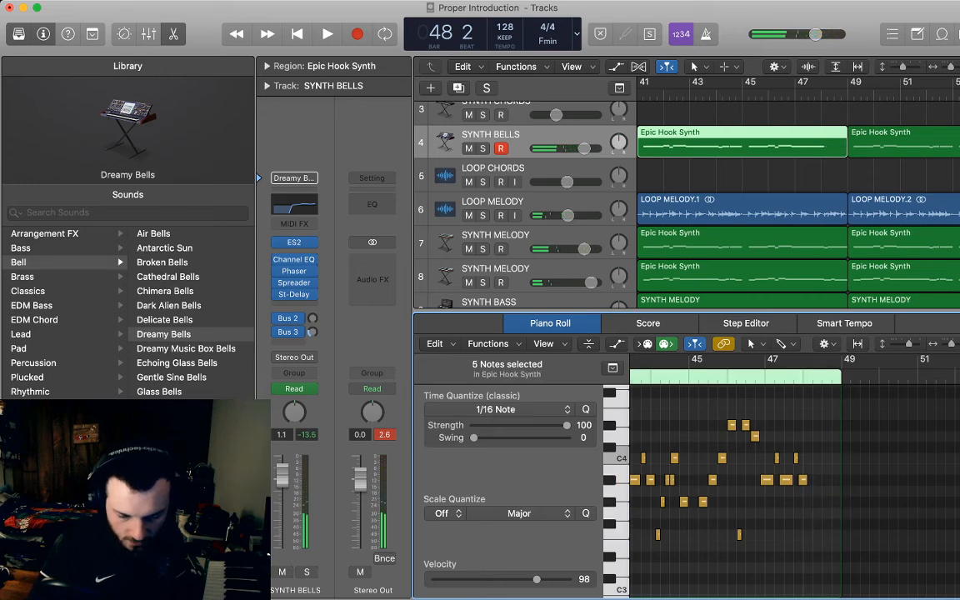
{"action": "key", "text": "space"}
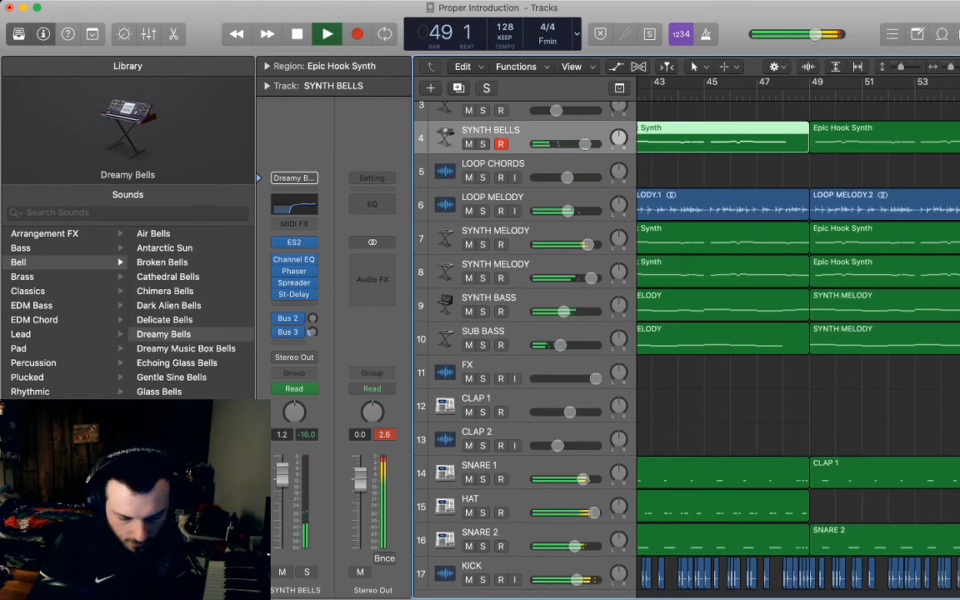
{"action": "key", "text": "space"}
Delete the last three notes before bar 49 from the SYNTH BASS region and play back the transition
{"action": "double_click", "coordinate": [734, 308]}
{"action": "scroll", "coordinate": [776, 483], "scroll_direction": "right", "scroll_amount": 3}
{"action": "left_click_drag", "start_coordinate": [879, 472], "coordinate": [835, 422]}
{"action": "key", "text": "Delete"}
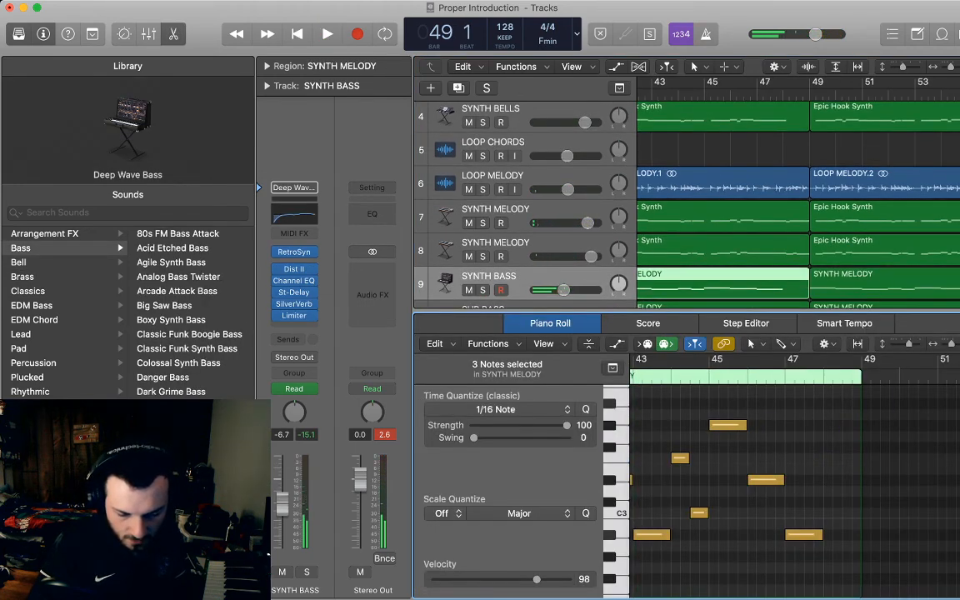
{"action": "key", "text": "space"}
{"action": "key", "text": "e"}
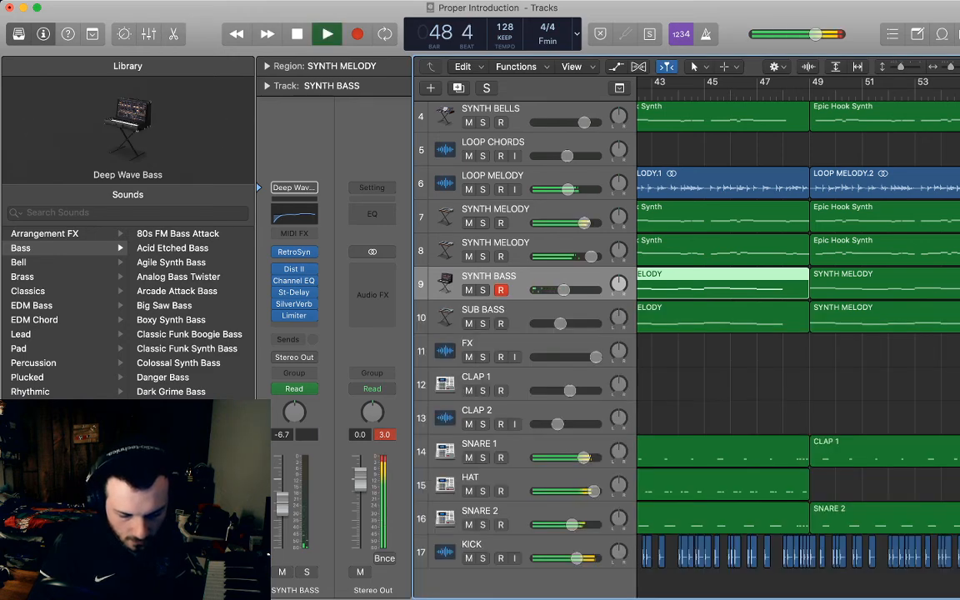
{"action": "key", "text": "space"}
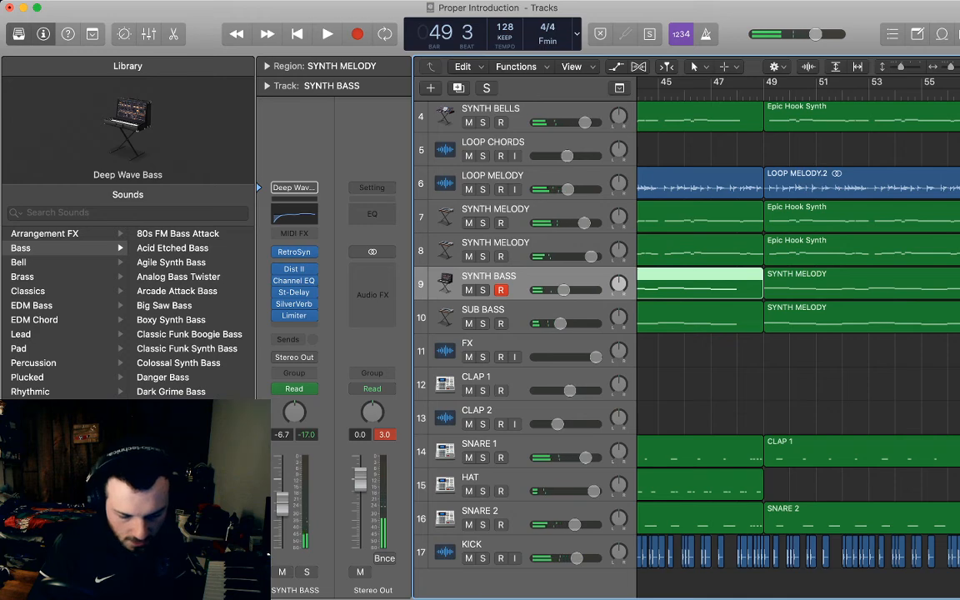
Rename the second SYNTH MELODY track, track 8, as SYNTH MELODY HIGH
{"action": "key", "text": "Up"}
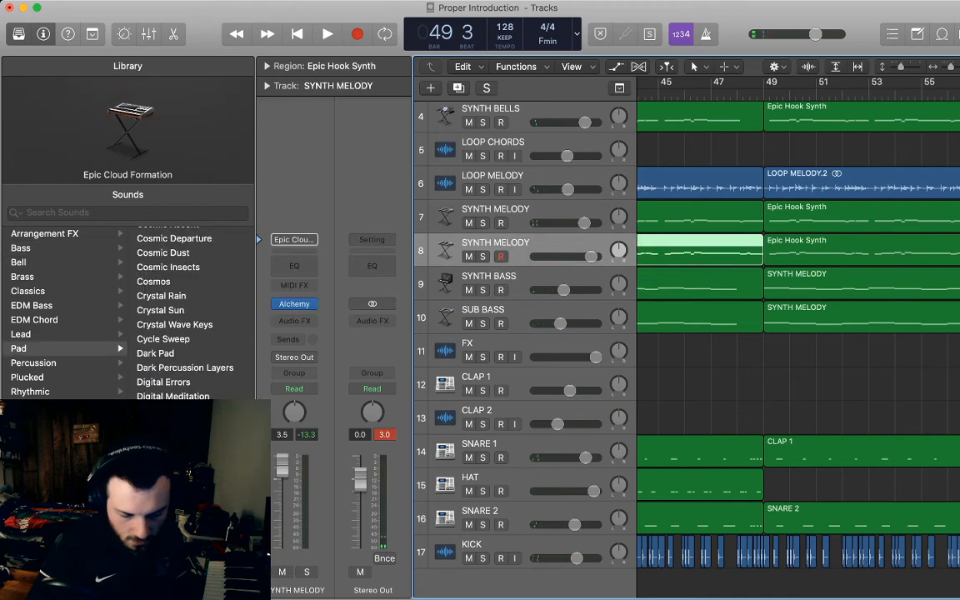
{"action": "scroll", "coordinate": [798, 334], "scroll_direction": "left", "scroll_amount": 2}
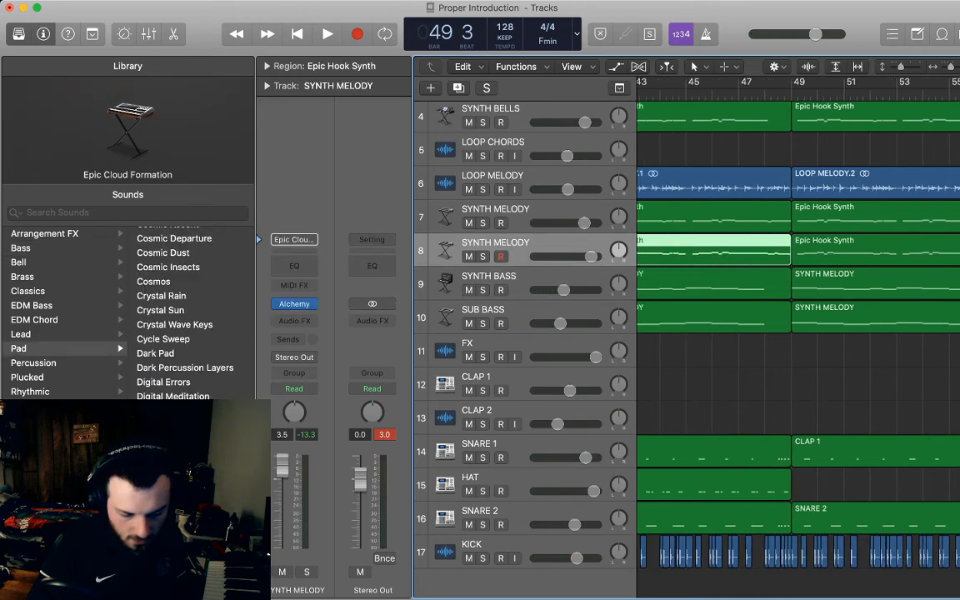
{"action": "double_click", "coordinate": [495, 243]}
{"action": "key", "text": "Right"}
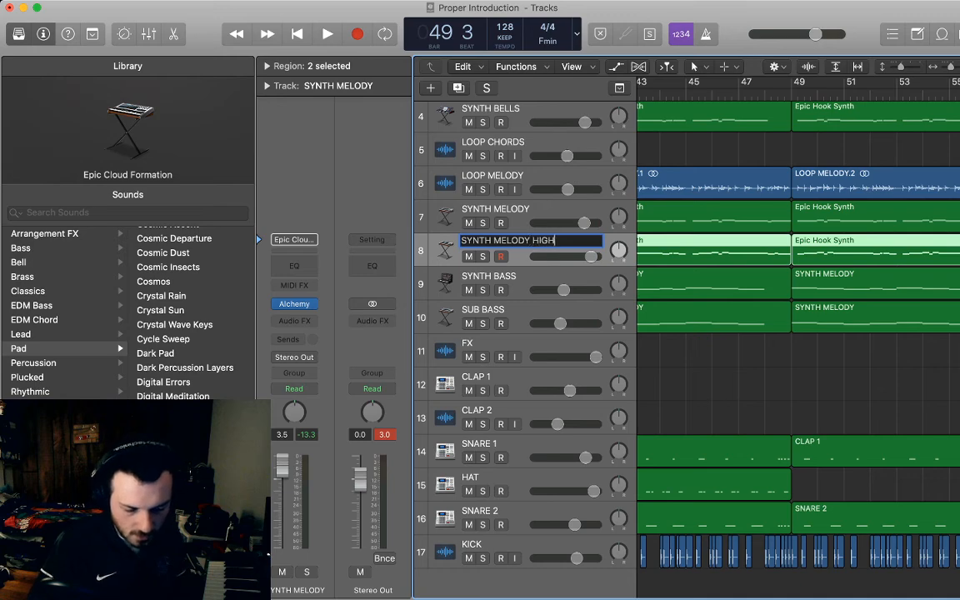
{"action": "key", "text": "Return"}
Listen to SYNTH MELODY HIGH soloed from bar 47, and take the track out of solo
{"action": "key", "text": "comma"}
{"action": "key", "text": "comma"}
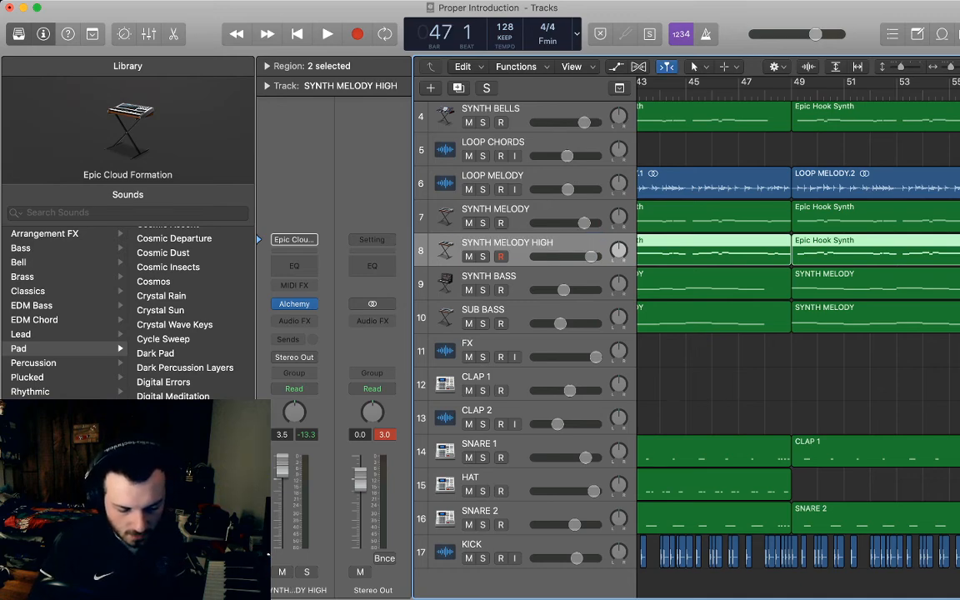
{"action": "key", "text": "s"}
{"action": "key", "text": "space"}
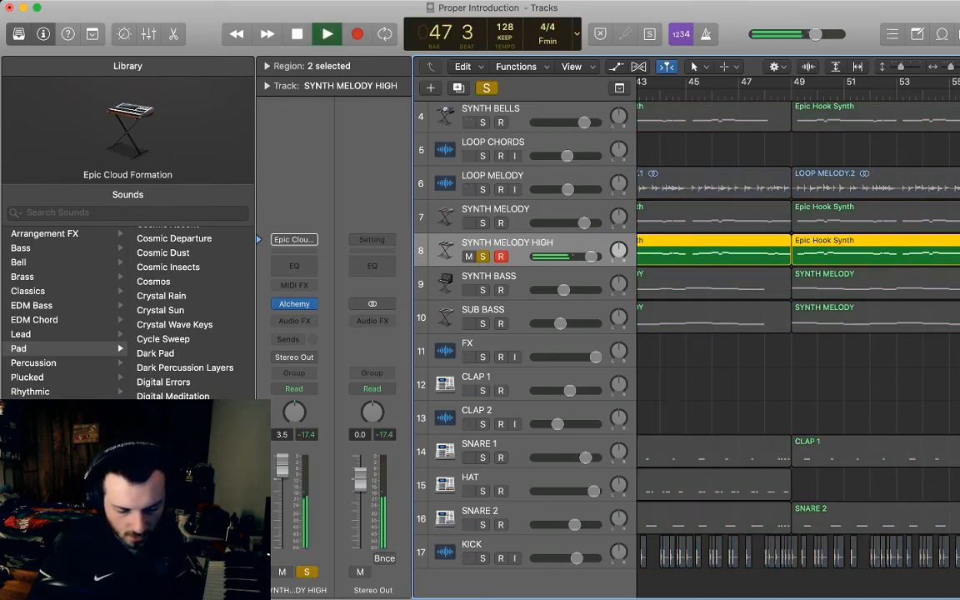
{"action": "key", "text": "space"}
{"action": "key", "text": "s"}
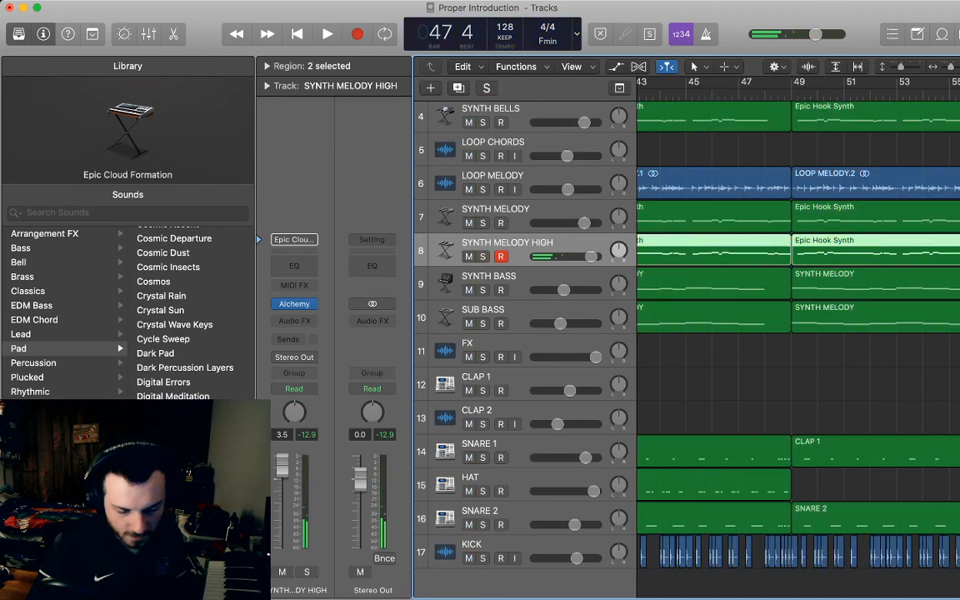
Delete the last five notes before bar 49 from the SYNTH MELODY HIGH region and play back from bar 48
{"action": "key", "text": "p"}
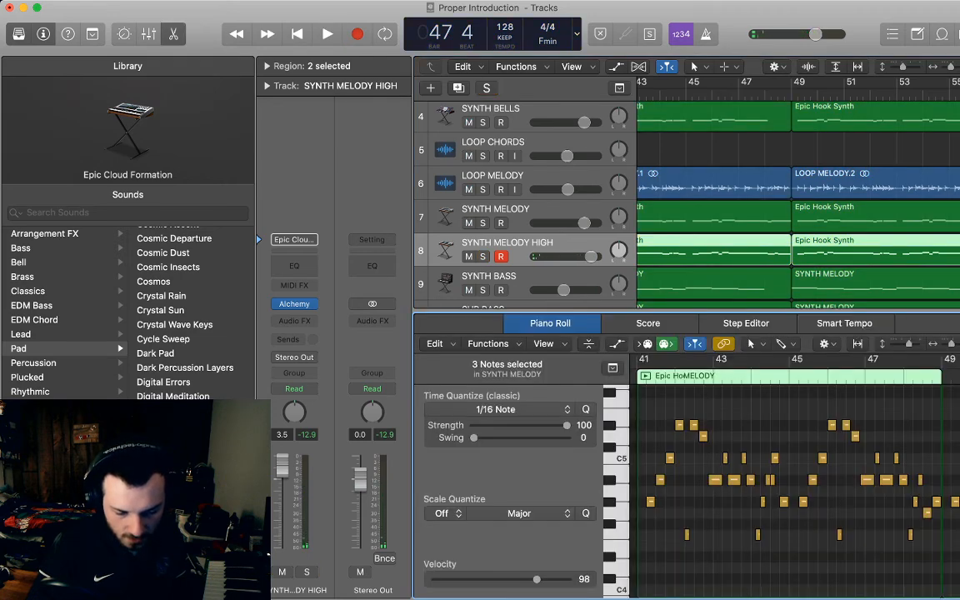
{"action": "left_click", "coordinate": [765, 93]}
{"action": "scroll", "coordinate": [794, 484], "scroll_direction": "right", "scroll_amount": 3}
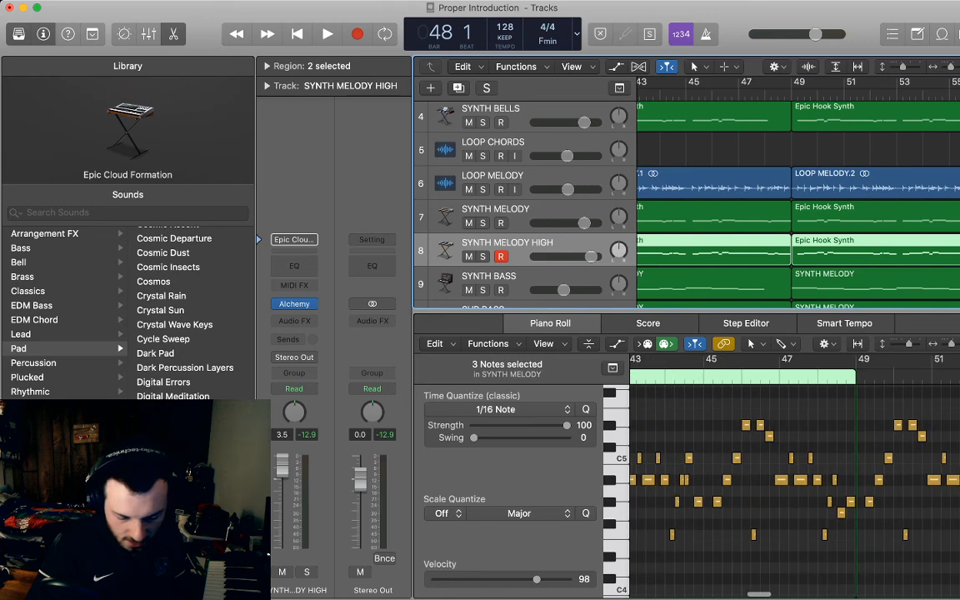
{"action": "left_click_drag", "start_coordinate": [825, 551], "coordinate": [846, 466]}
{"action": "key", "text": "Delete"}
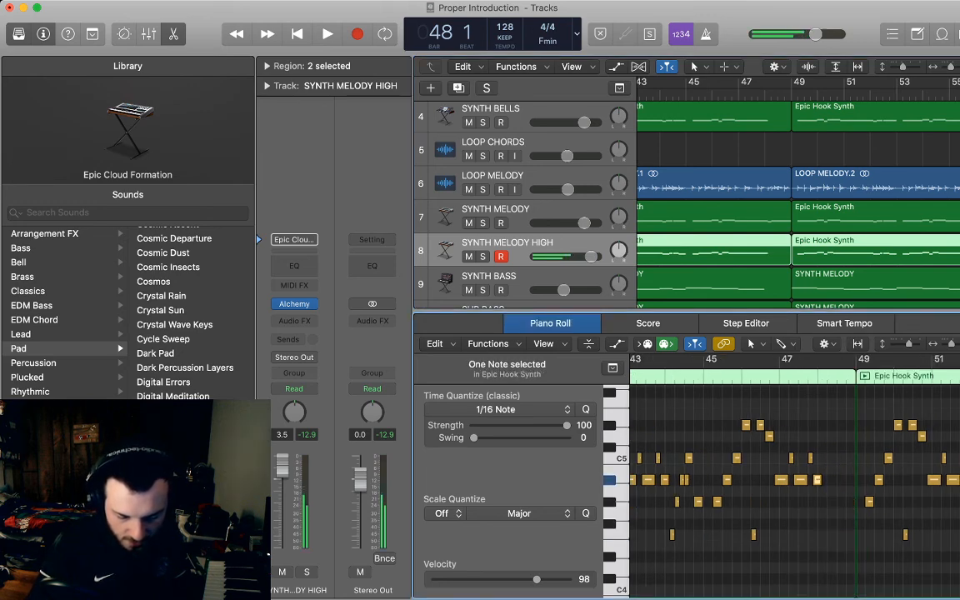
{"action": "key", "text": "space"}
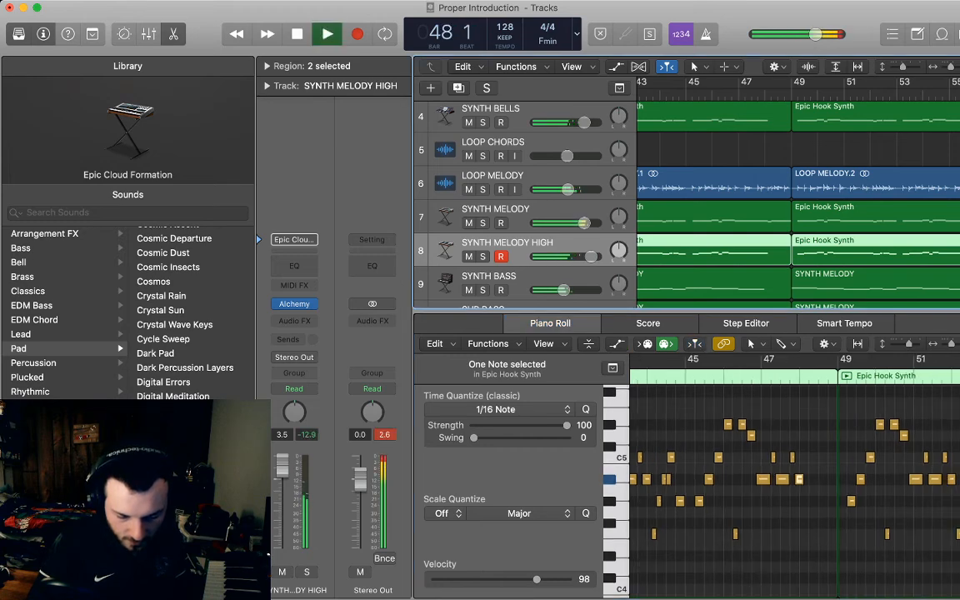
{"action": "key", "text": "p"}
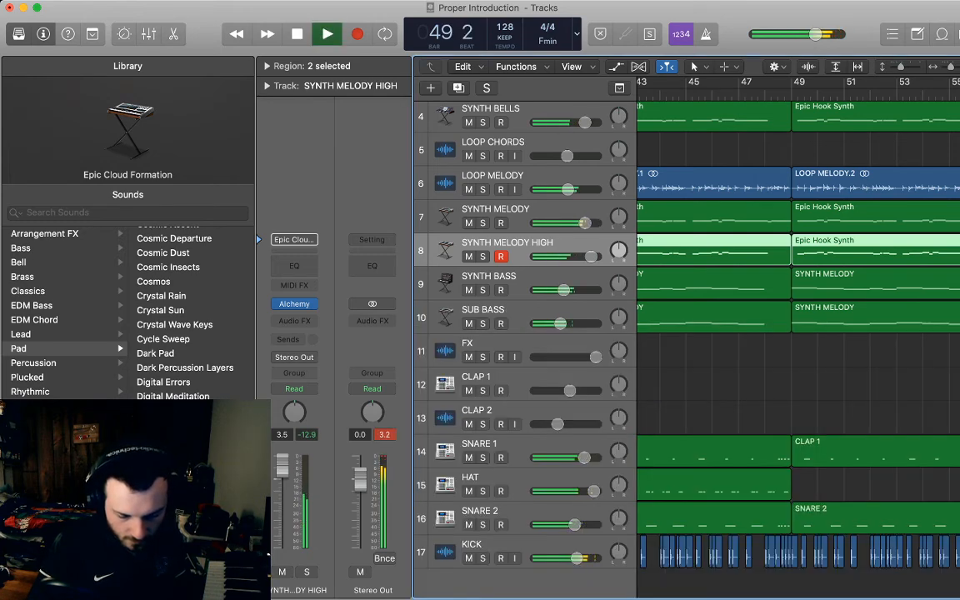
Copy the Cymatics region near bar 38 on the FX track and place the copy just before bar 49
{"action": "left_click", "coordinate": [792, 387]}
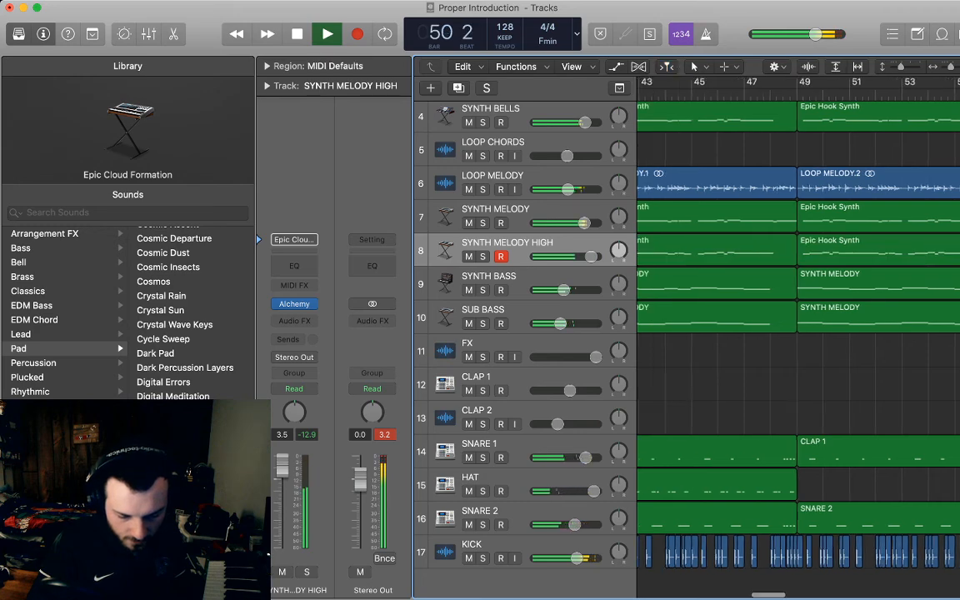
{"action": "scroll", "coordinate": [798, 333], "scroll_direction": "left", "scroll_amount": 10}
{"action": "left_click", "coordinate": [852, 352]}
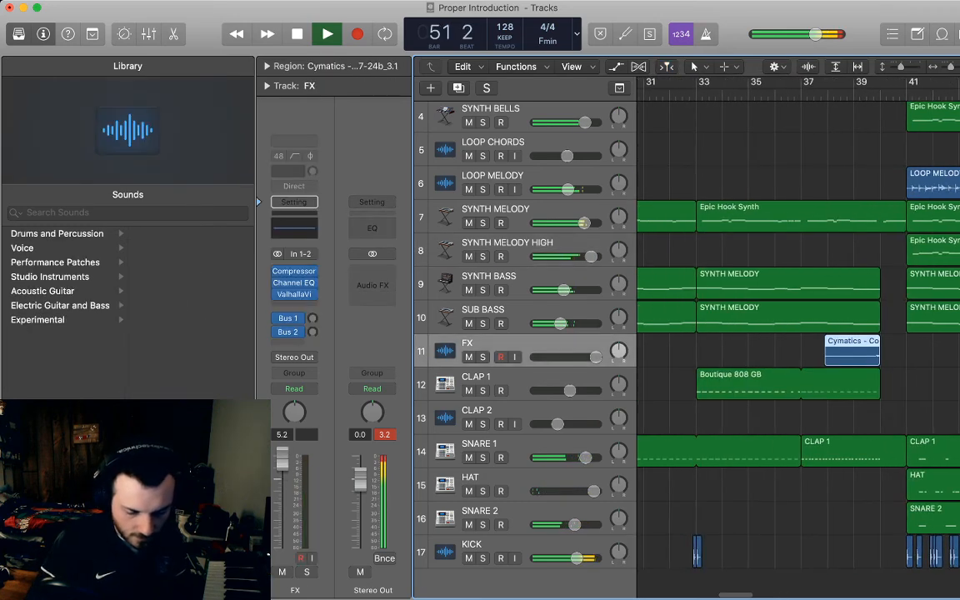
{"action": "scroll", "coordinate": [852, 351], "scroll_direction": "right", "scroll_amount": 10}
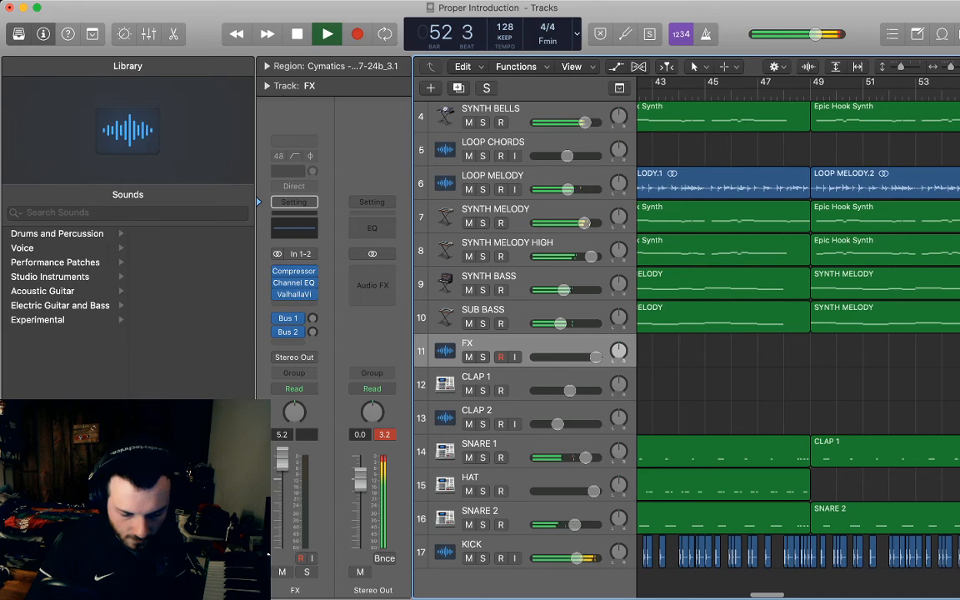
{"action": "key", "text": "space"}
{"action": "key", "text": "super+v"}
{"action": "left_click_drag", "start_coordinate": [839, 354], "coordinate": [780, 353]}
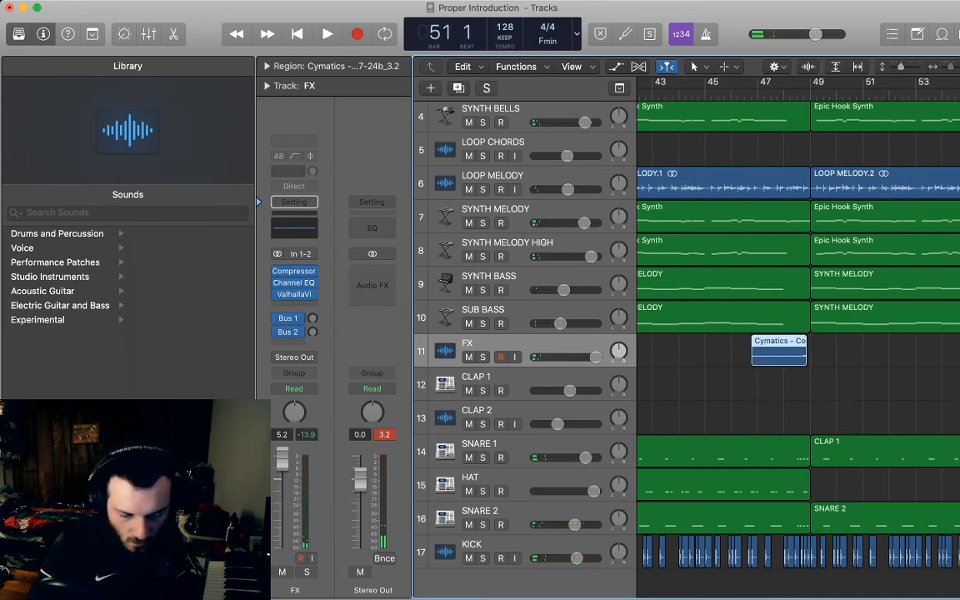
Move the copied Cymatics region on the FX track so that it ends exactly at bar 49
{"action": "key", "text": "super+Right"}
{"action": "key", "text": "super+Right"}
{"action": "scroll", "coordinate": [781, 353], "scroll_direction": "right", "scroll_amount": 3}
{"action": "left_click_drag", "start_coordinate": [767, 354], "coordinate": [789, 354]}
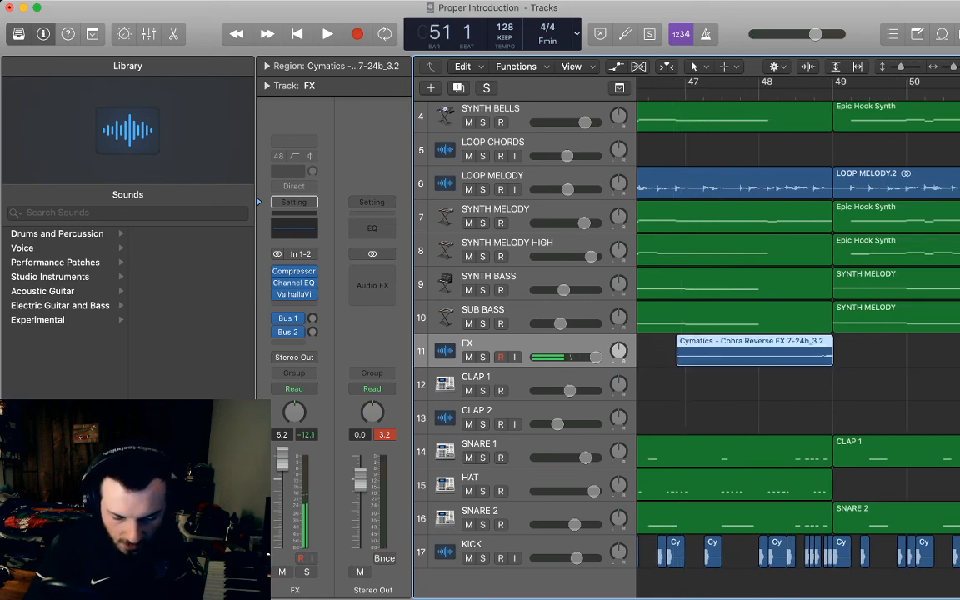
Play back the arrangement from bar 45 to bar 46 with no region selected
{"action": "key", "text": "comma"}
{"action": "key", "text": "comma"}
{"action": "key", "text": "super+Left"}
{"action": "key", "text": "super+Left"}
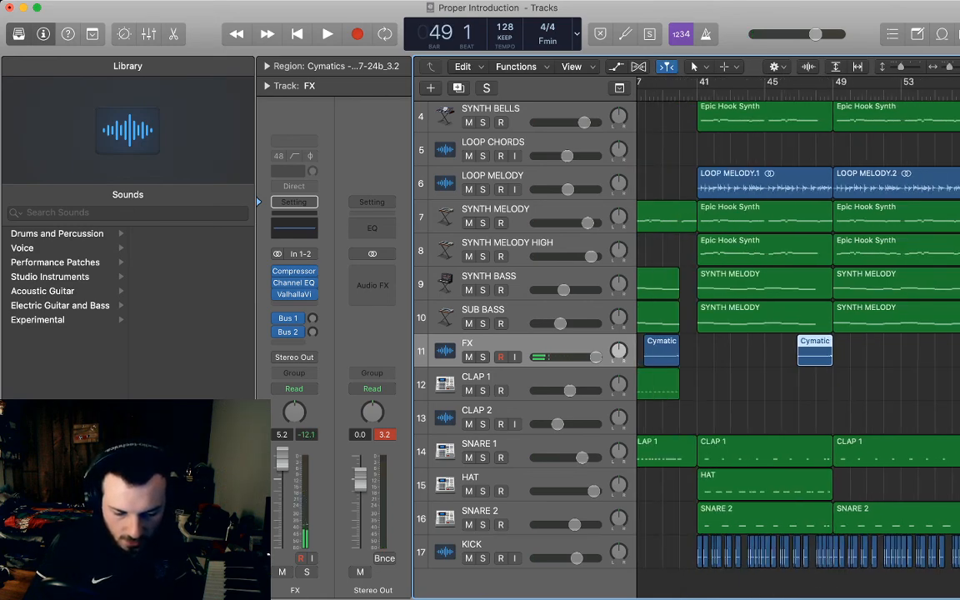
{"action": "key", "text": "comma"}
{"action": "key", "text": "comma"}
{"action": "key", "text": "comma"}
{"action": "key", "text": "comma"}
{"action": "key", "text": "space"}
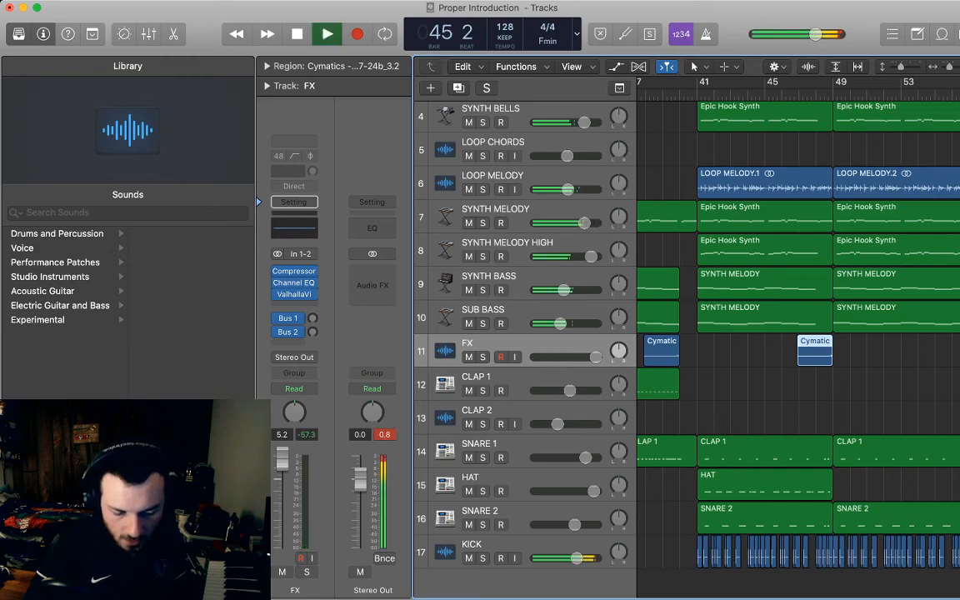
{"action": "key", "text": "shift+d"}
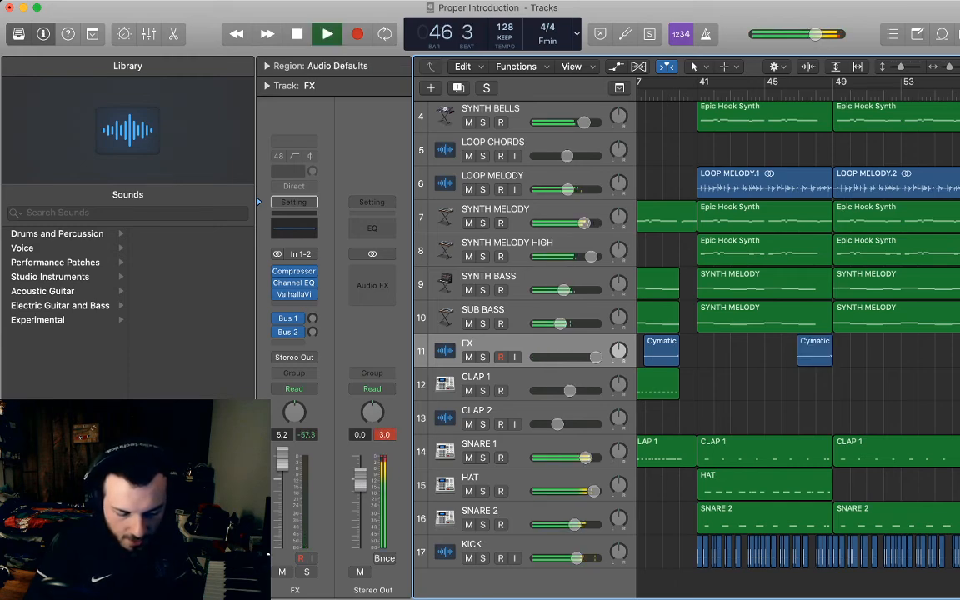
{"action": "key", "text": "space"}
Duplicate the HAT track and rename the original, track 15, as HAT 1
{"action": "left_click", "coordinate": [764, 484]}
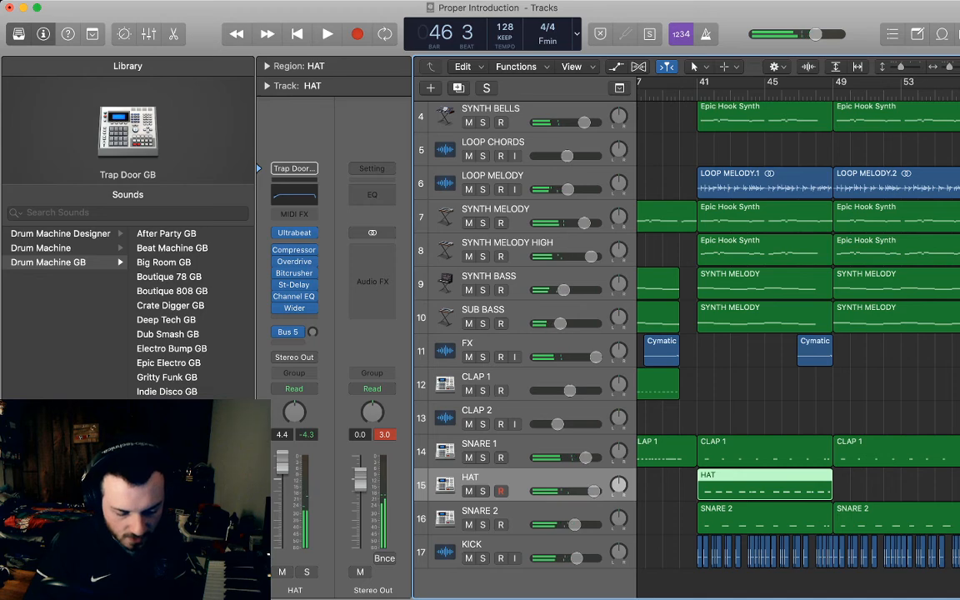
{"action": "key", "text": "super+d"}
{"action": "scroll", "coordinate": [526, 492], "scroll_direction": "down", "scroll_amount": 1}
{"action": "left_click", "coordinate": [483, 479]}
{"action": "left_click", "coordinate": [500, 466]}
{"action": "left_click", "coordinate": [483, 479]}
{"action": "double_click", "coordinate": [470, 466]}
{"action": "type", "text": "1"}
{"action": "key", "text": "Return"}
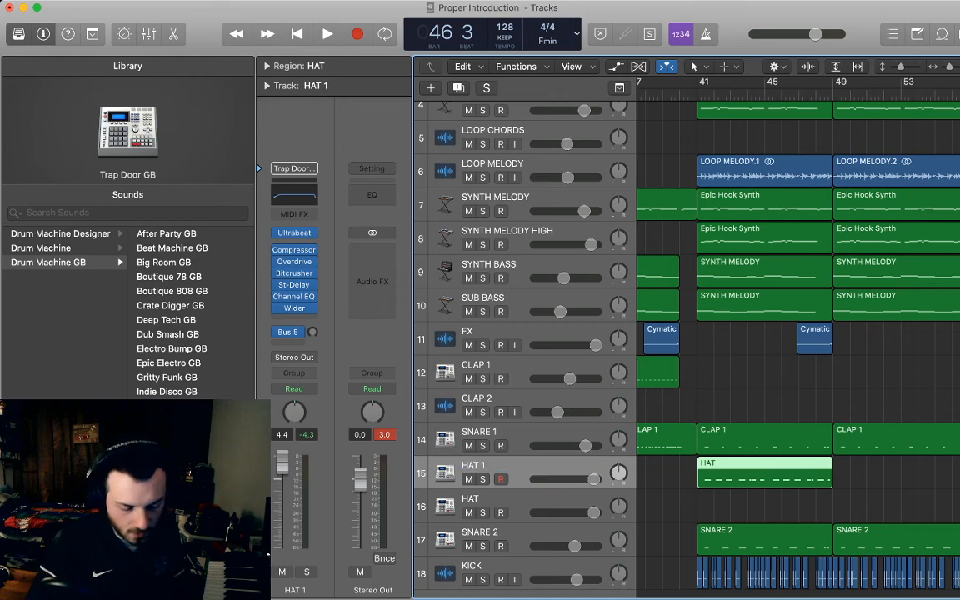
Paste a copy of the HAT 1 region at bar 41 on the HAT track, track 16
{"action": "key", "text": "space"}
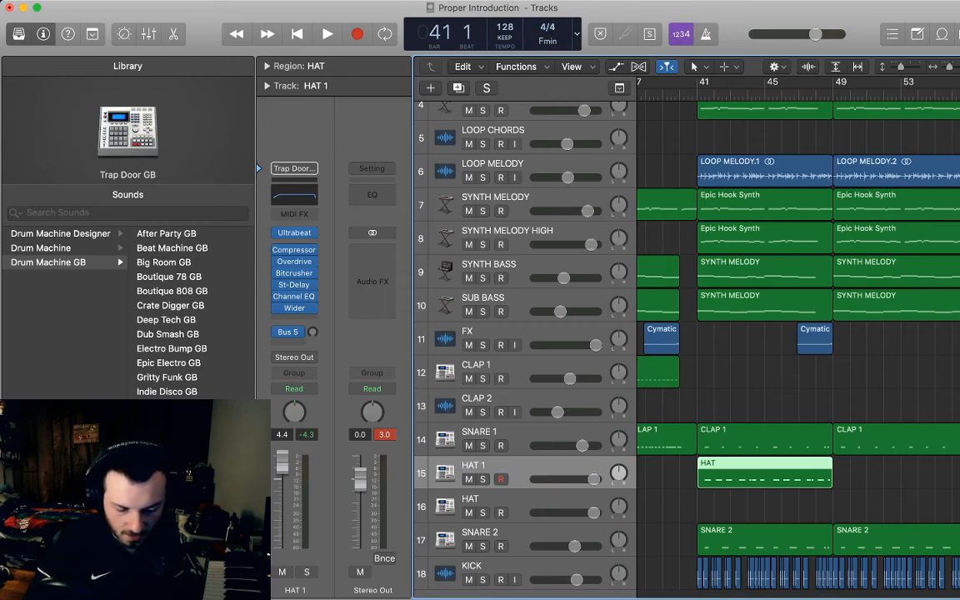
{"action": "key", "text": "Down"}
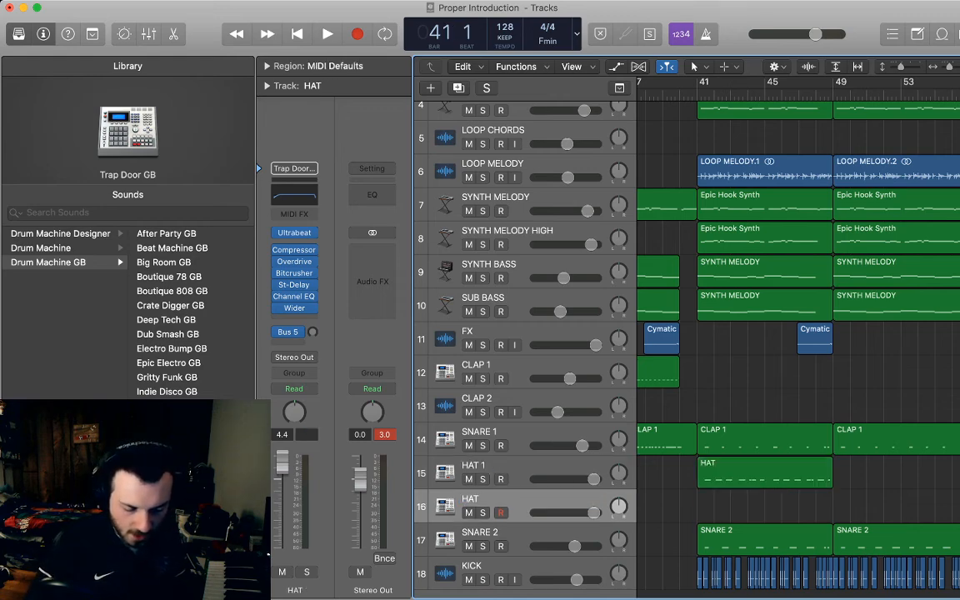
{"action": "key", "text": "super+v"}
Move all notes of the pasted HAT region to Hi-Hat 1, starting at bar 41
{"action": "key", "text": "p"}
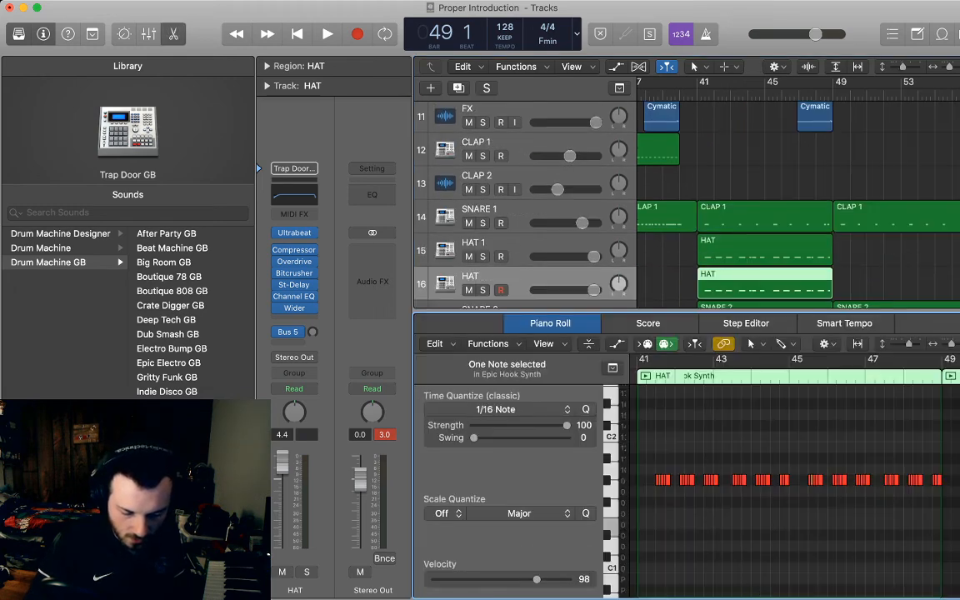
{"action": "key", "text": "super+a"}
{"action": "left_click_drag", "start_coordinate": [659, 481], "coordinate": [676, 503]}
{"action": "scroll", "coordinate": [658, 503], "scroll_direction": "left", "scroll_amount": 4}
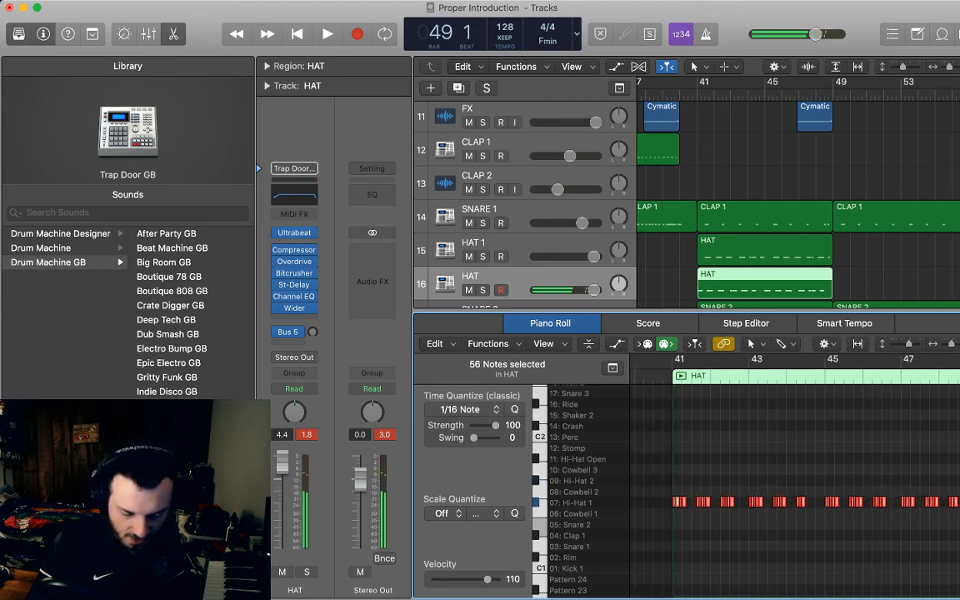
Listen to the HAT part from bar 41 and shift all its notes one beat right
{"action": "key", "text": "space"}
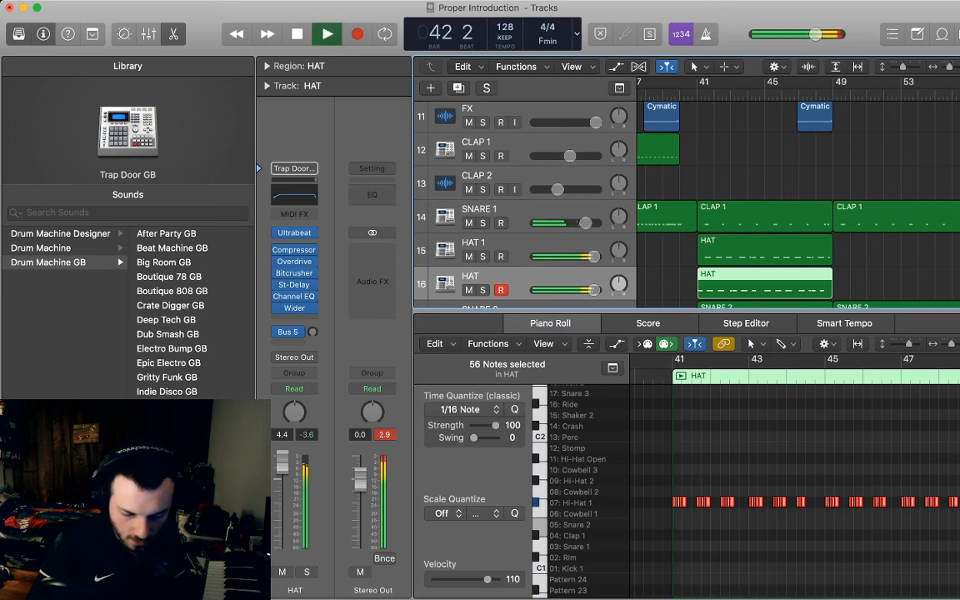
{"action": "scroll", "coordinate": [743, 492], "scroll_direction": "up", "scroll_amount": 3}
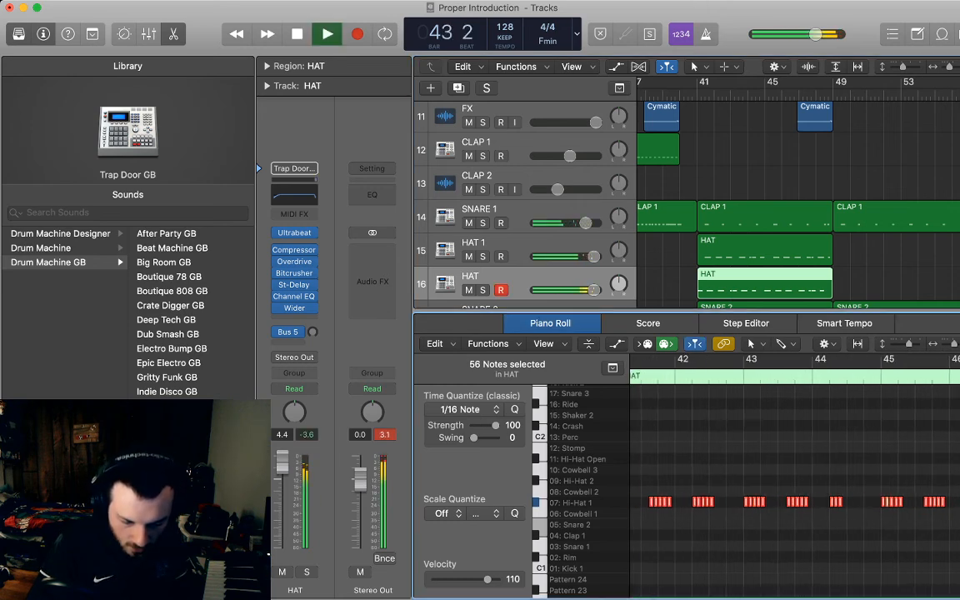
{"action": "scroll", "coordinate": [744, 492], "scroll_direction": "left", "scroll_amount": 2}
{"action": "key", "text": "space"}
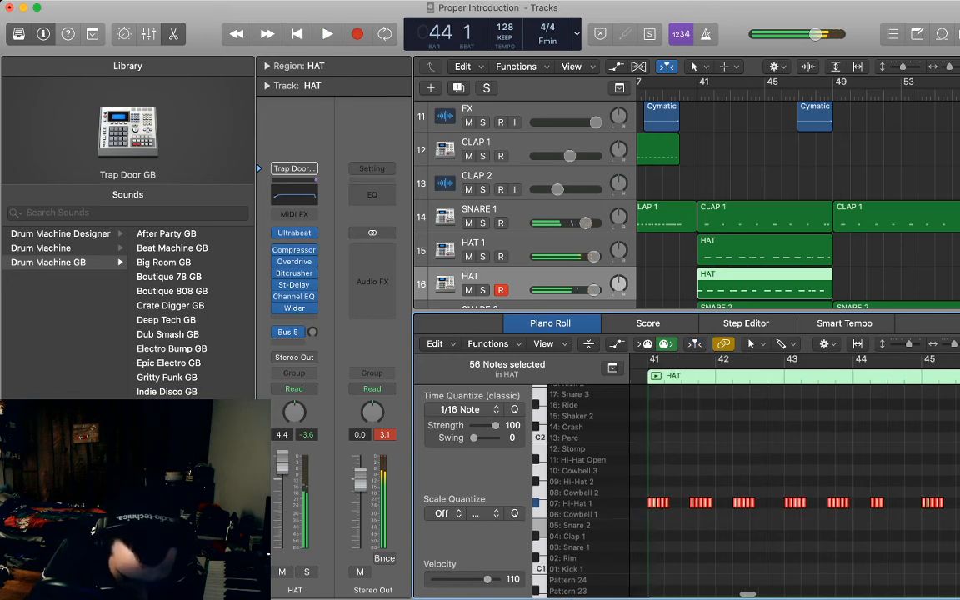
{"action": "key", "text": "space"}
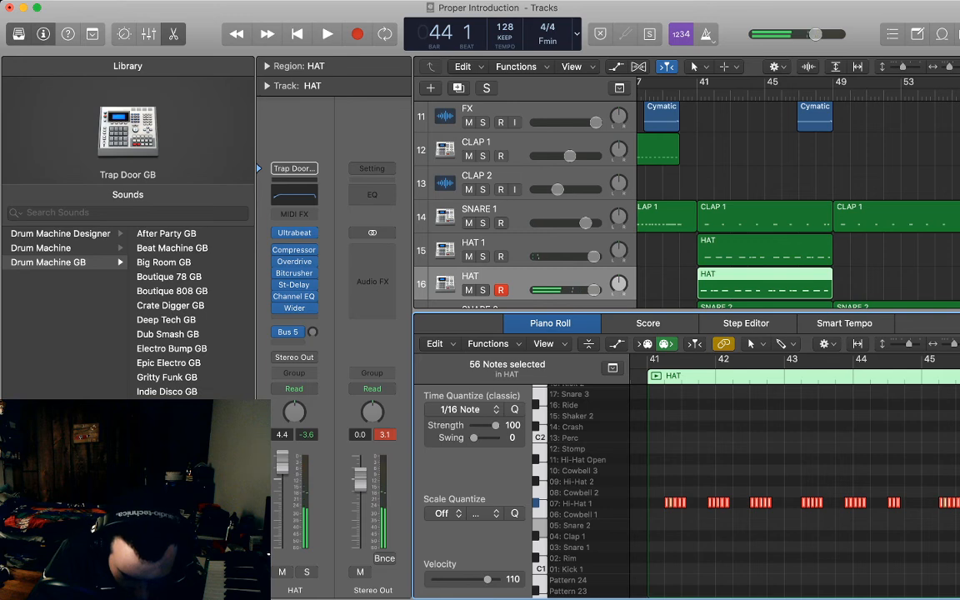
Pan the HAT track to +10 and the HAT 1 track to -10 while playing back from bar 41
{"action": "key", "text": "space"}
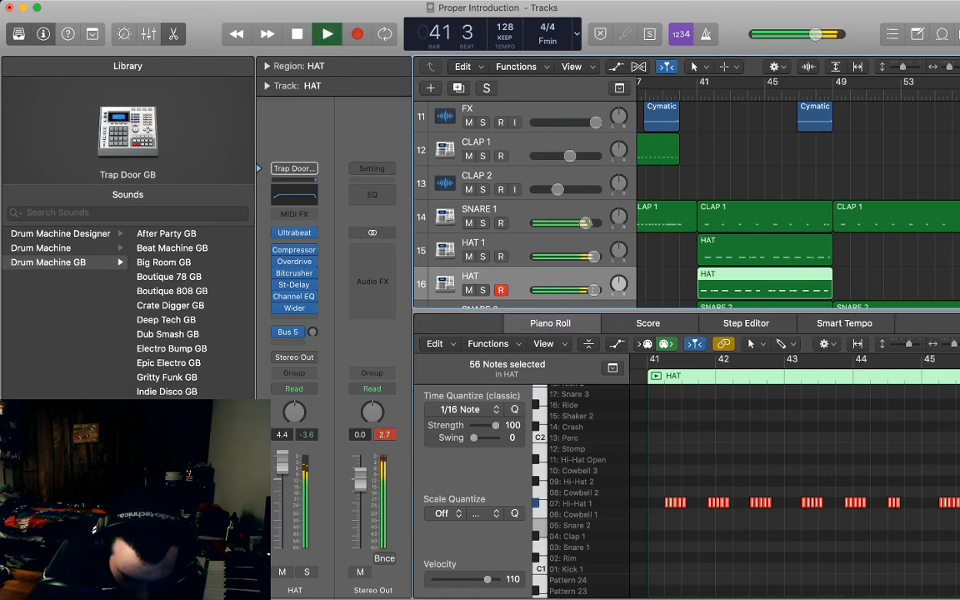
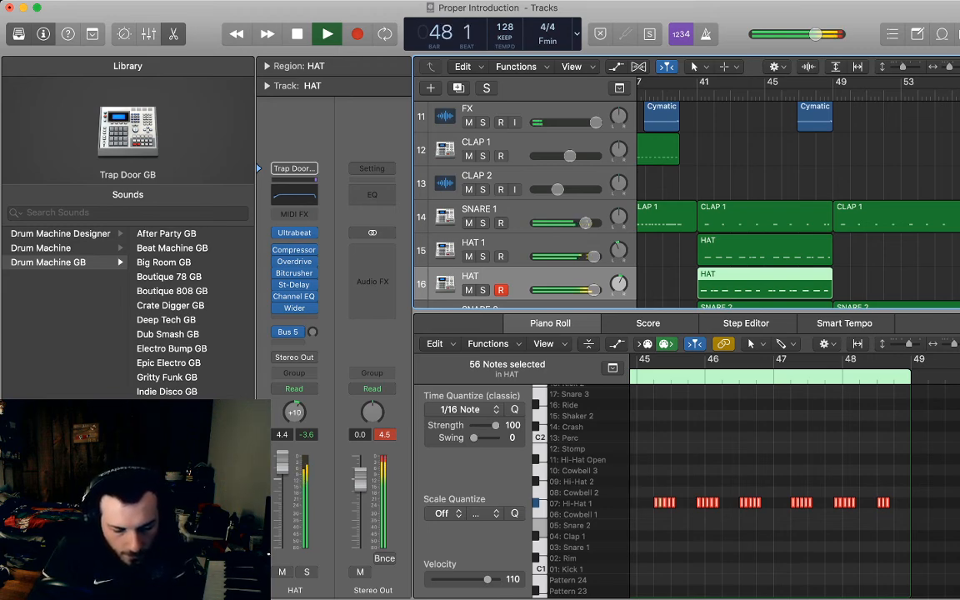
{"action": "key", "text": "Up"}
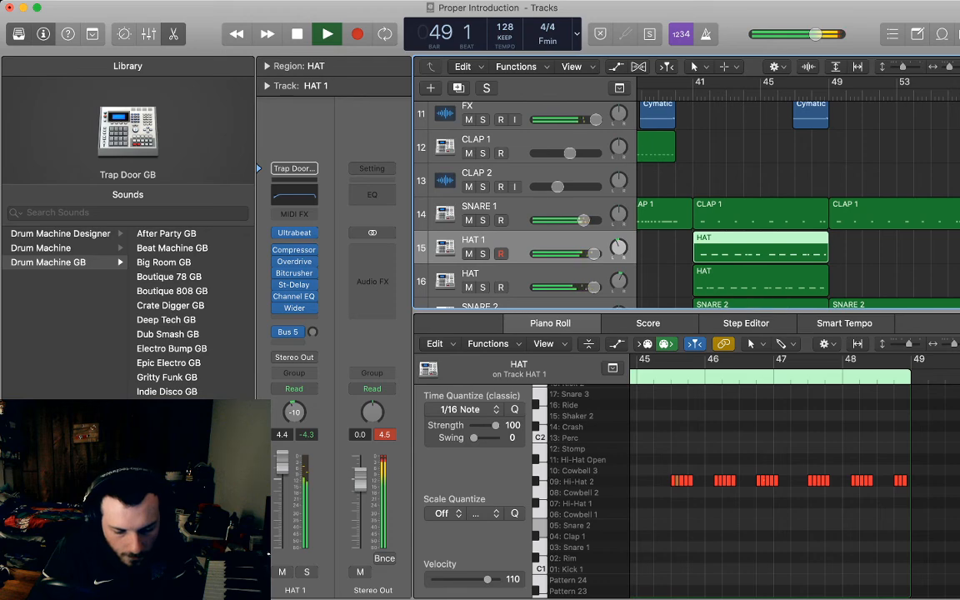
{"action": "key", "text": "space"}
Delete every second note within each Hi-Hat 2 group of the HAT 1 region from bar 41 through bar 44
{"action": "key", "text": "p"}
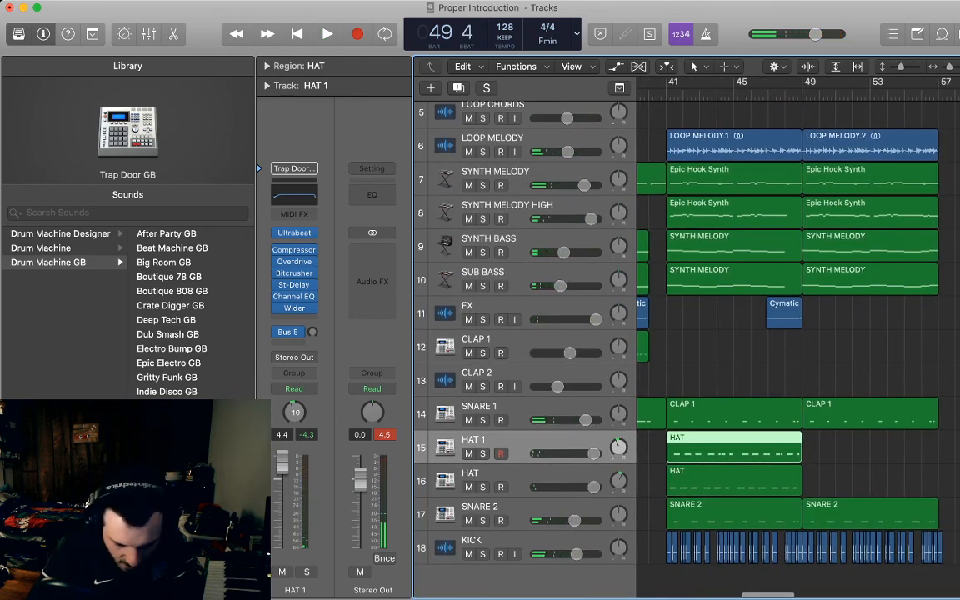
{"action": "key", "text": "p"}
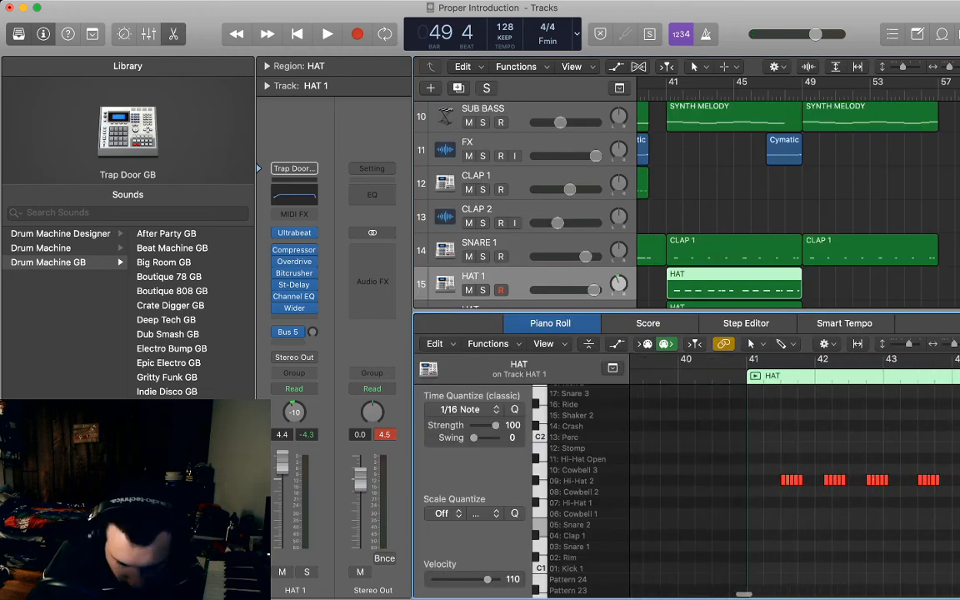
{"action": "scroll", "coordinate": [795, 492], "scroll_direction": "up", "scroll_amount": 3}
{"action": "scroll", "coordinate": [795, 492], "scroll_direction": "right", "scroll_amount": 3}
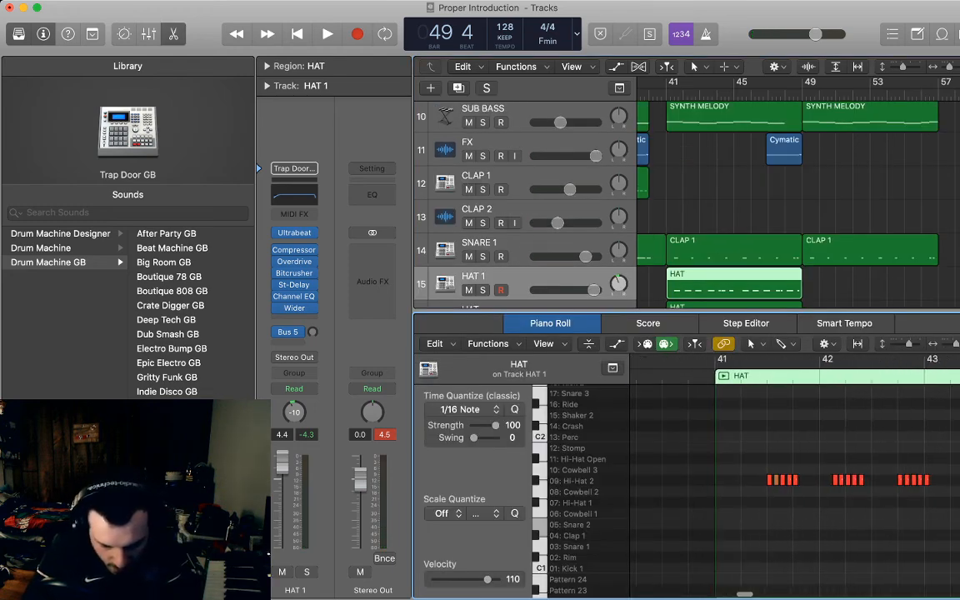
{"action": "left_click", "coordinate": [776, 480]}
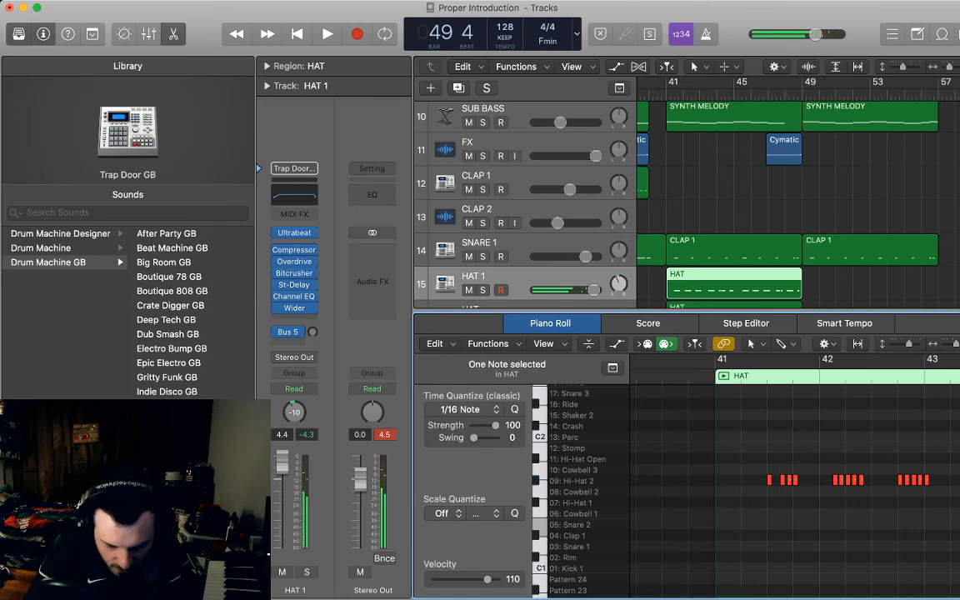
{"action": "scroll", "coordinate": [795, 467], "scroll_direction": "right", "scroll_amount": 3}
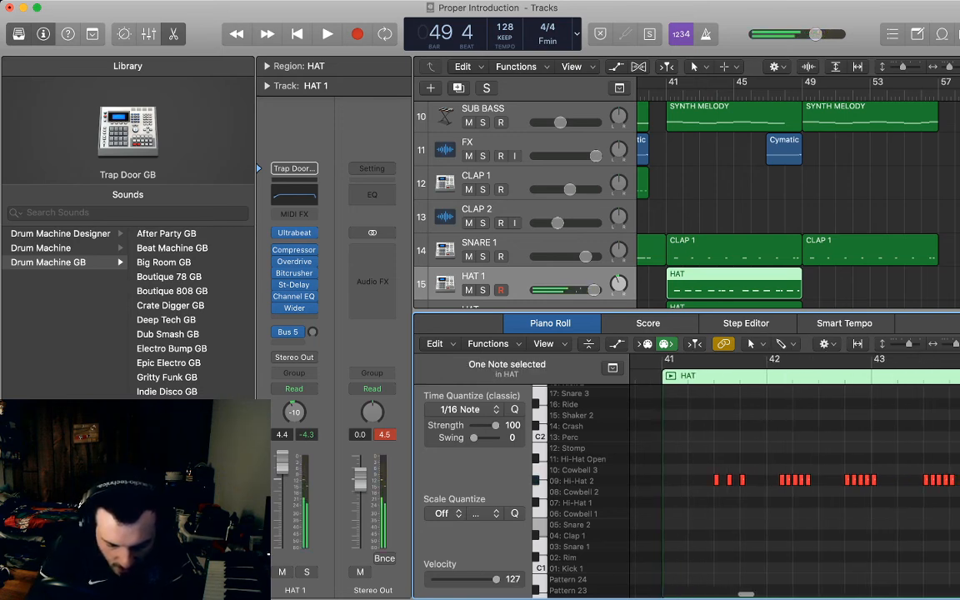
{"action": "scroll", "coordinate": [795, 479], "scroll_direction": "right", "scroll_amount": 3}
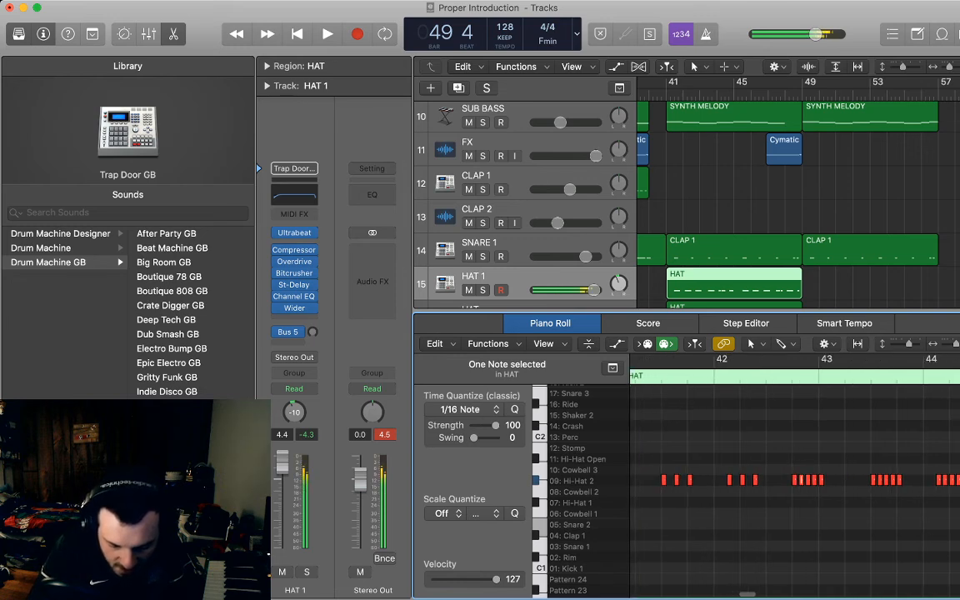
{"action": "scroll", "coordinate": [795, 480], "scroll_direction": "right", "scroll_amount": 5}
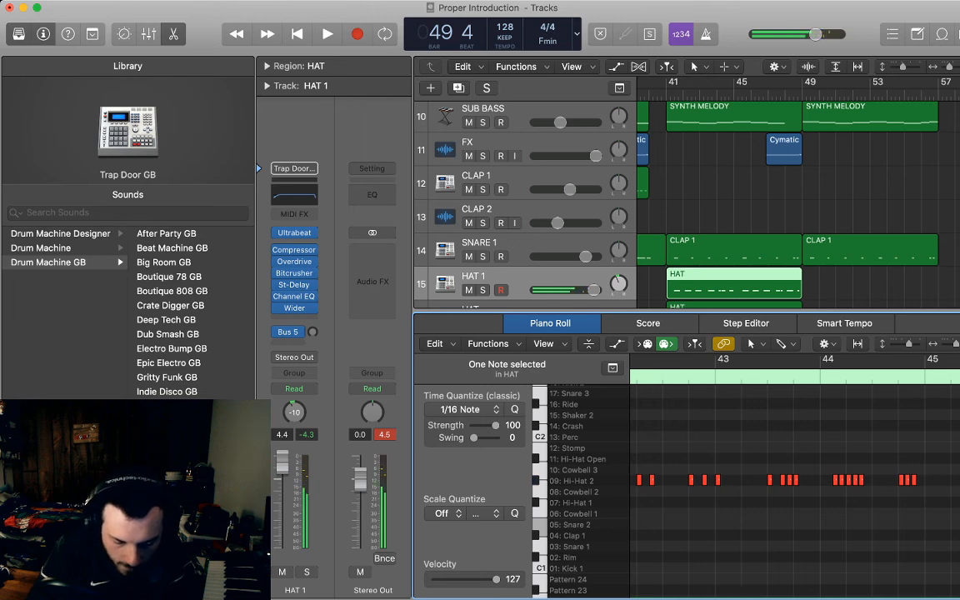
{"action": "scroll", "coordinate": [796, 479], "scroll_direction": "right", "scroll_amount": 3}
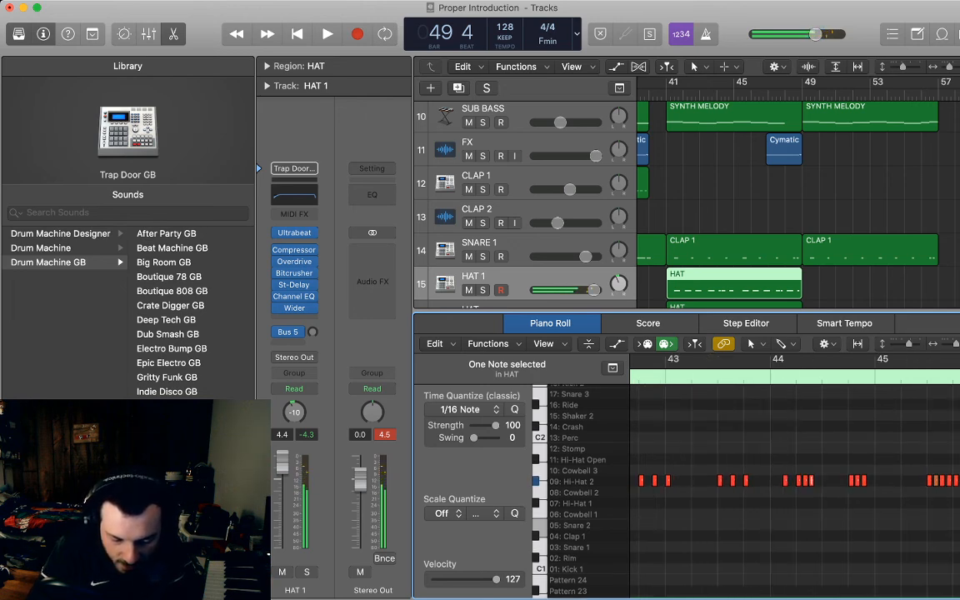
{"action": "scroll", "coordinate": [795, 480], "scroll_direction": "right", "scroll_amount": 5}
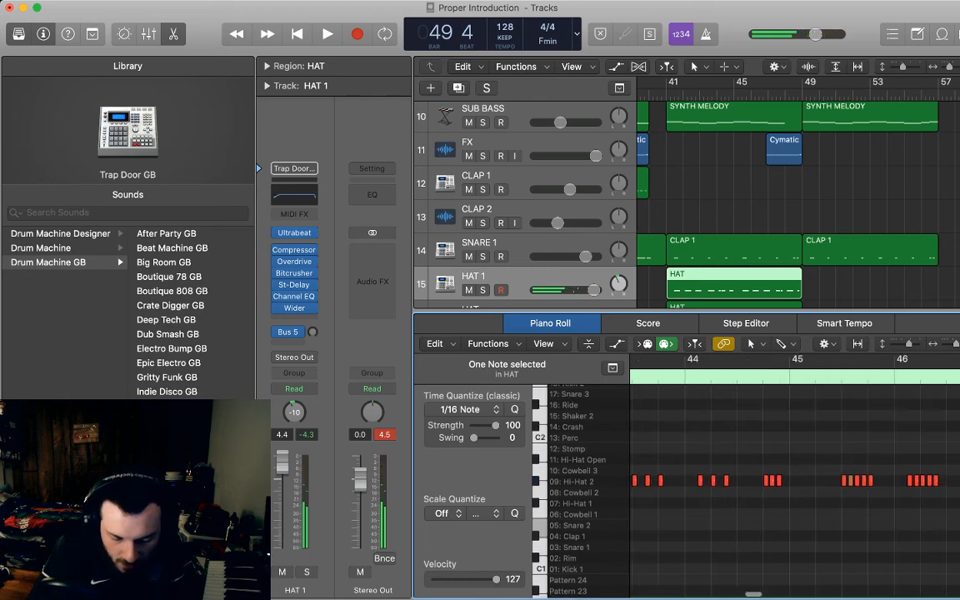
{"action": "scroll", "coordinate": [795, 480], "scroll_direction": "right", "scroll_amount": 5}
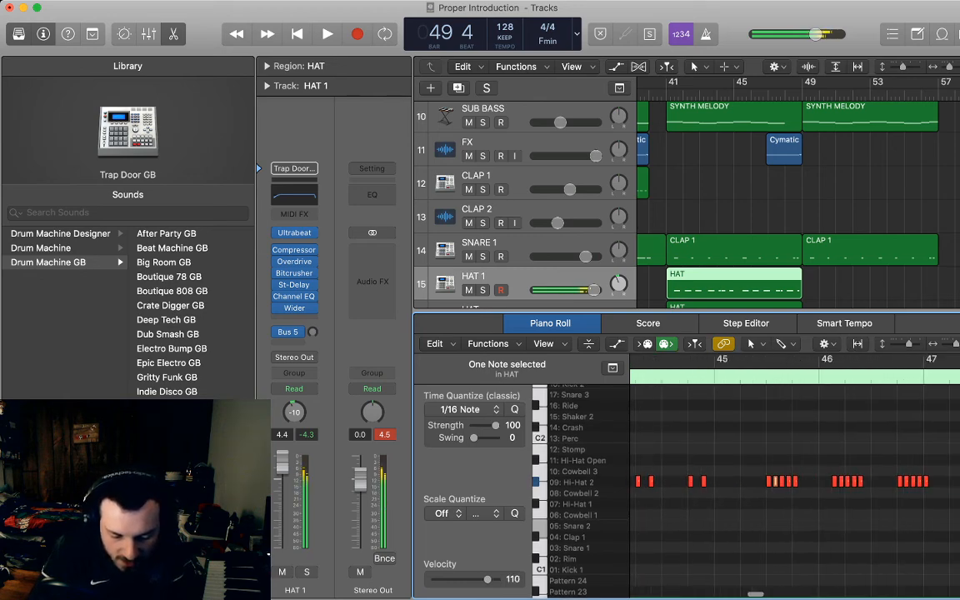
Delete every second note within the remaining Hi-Hat 2 groups of the HAT 1 region from bar 45 through bar 48
{"action": "left_click", "coordinate": [788, 482]}
{"action": "scroll", "coordinate": [796, 480], "scroll_direction": "right", "scroll_amount": 3}
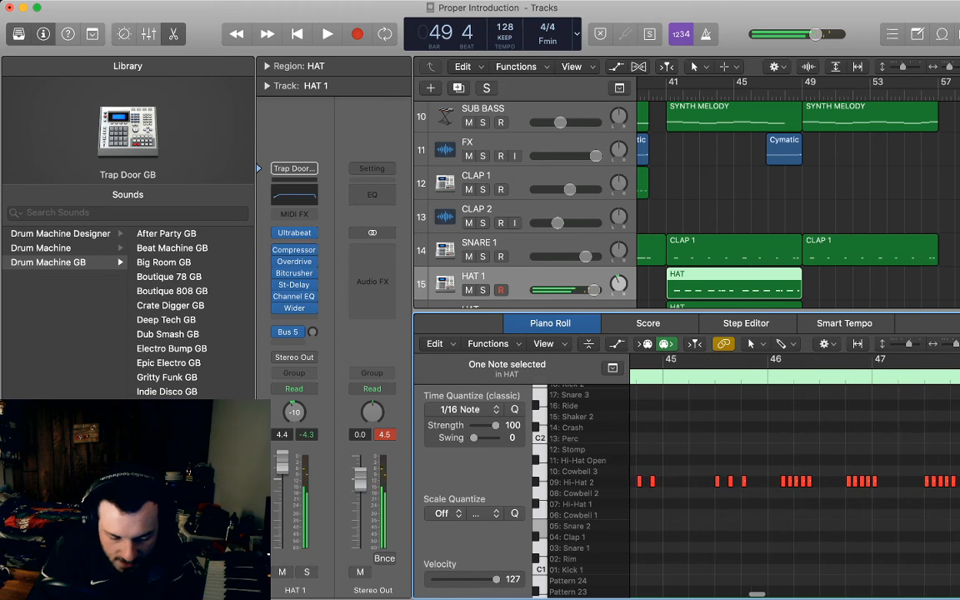
{"action": "scroll", "coordinate": [795, 480], "scroll_direction": "right", "scroll_amount": 4}
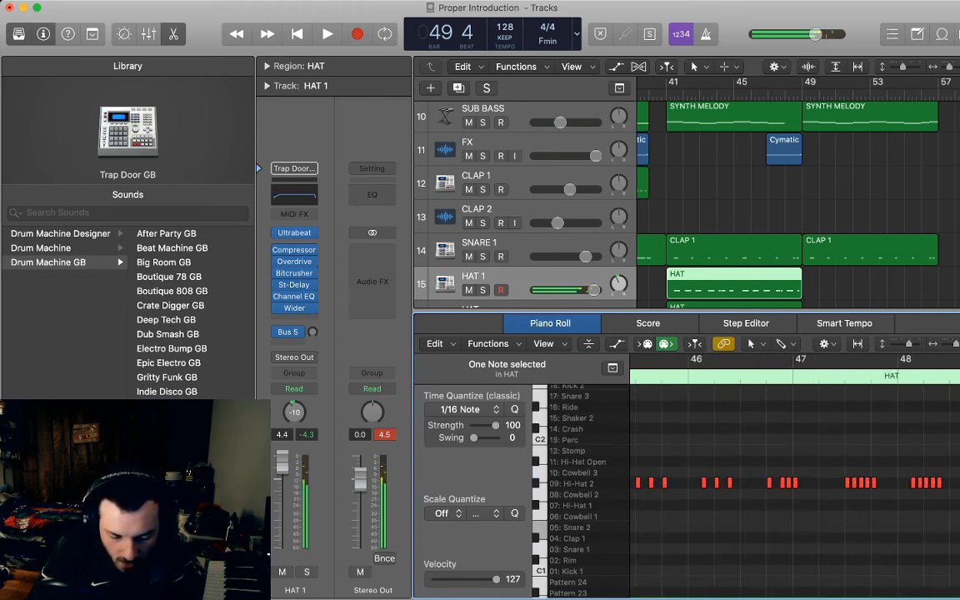
{"action": "key", "text": "Right"}
{"action": "key", "text": "BackSpace"}
{"action": "key", "text": "Right"}
{"action": "key", "text": "BackSpace"}
{"action": "key", "text": "Right"}
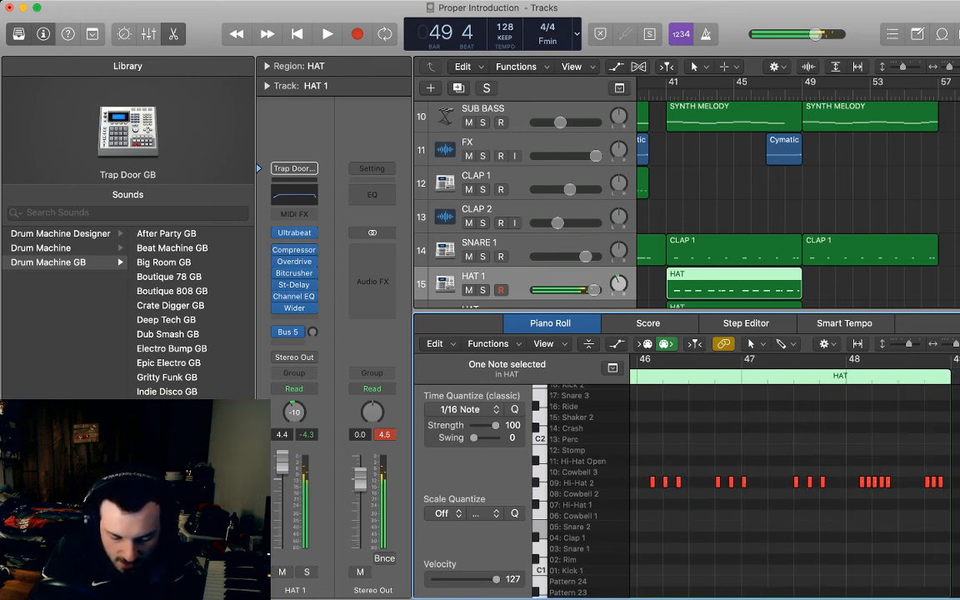
{"action": "key", "text": "BackSpace"}
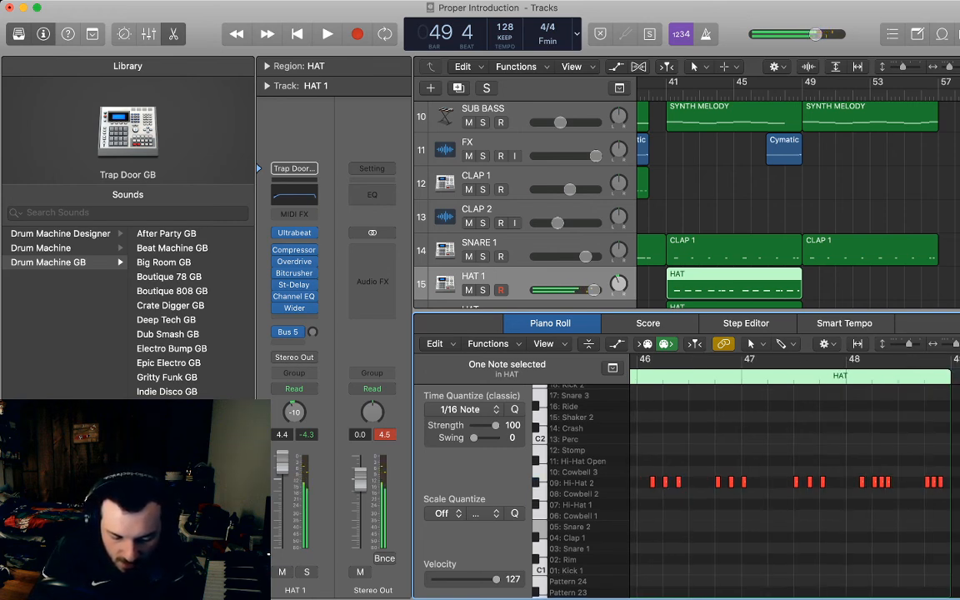
{"action": "key", "text": "Right"}
{"action": "key", "text": "BackSpace"}
{"action": "key", "text": "Right"}
{"action": "key", "text": "Right"}
{"action": "key", "text": "BackSpace"}
{"action": "key", "text": "e"}
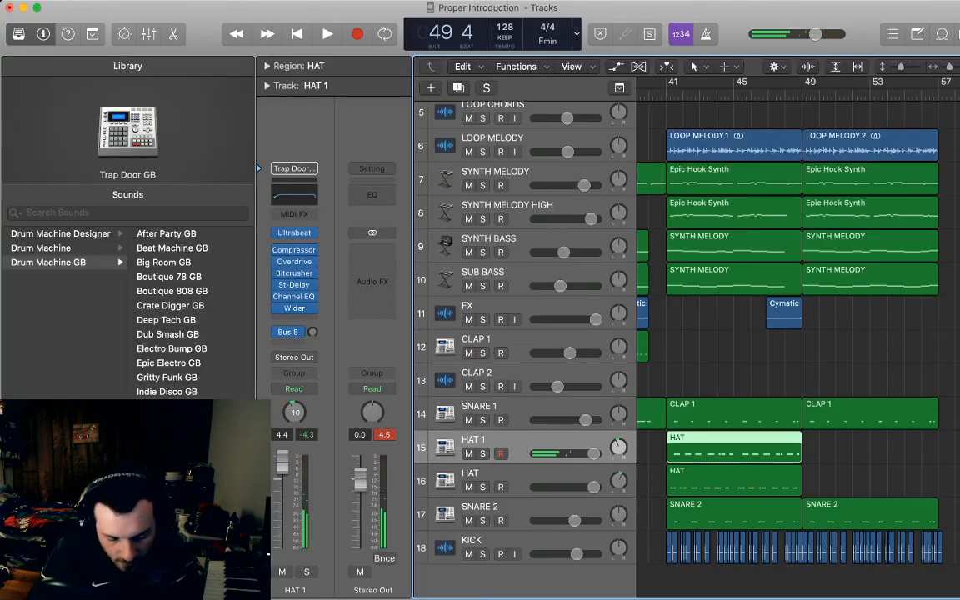
Replace the HAT track's region at bar 41 with a copy of the HAT 1 region
{"action": "key", "text": "Down"}
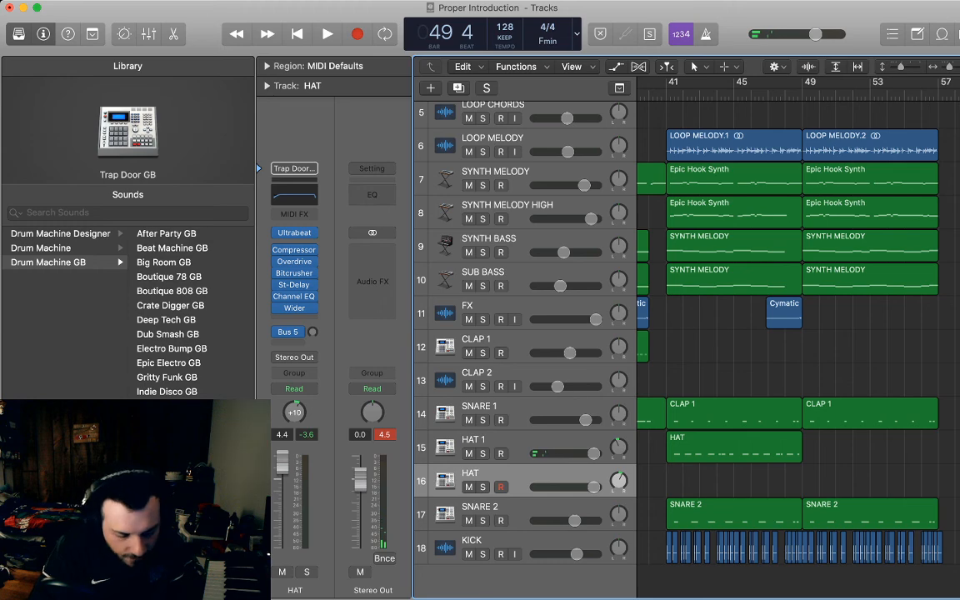
{"action": "key", "text": "Up"}
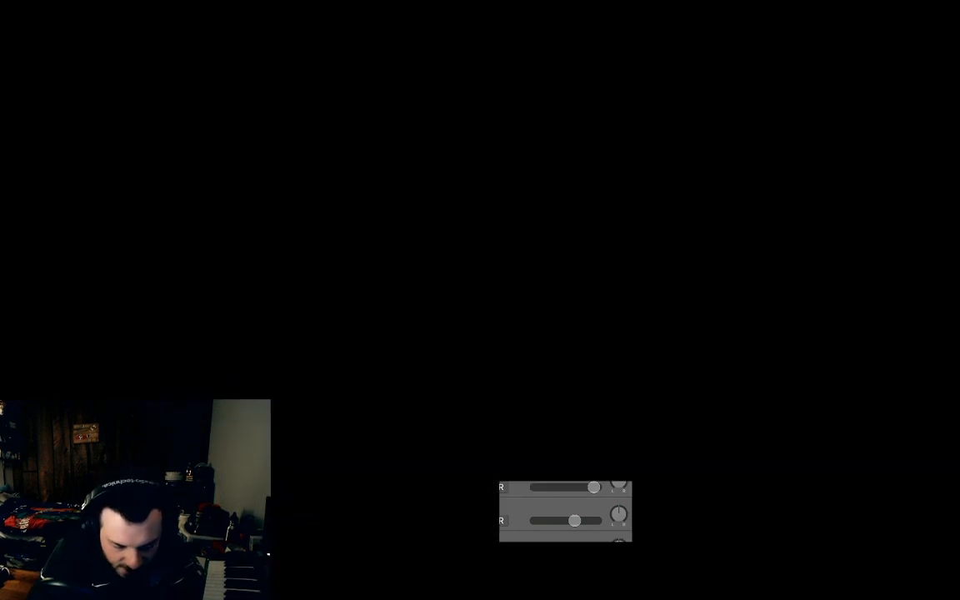
{"action": "key", "text": "Down"}
{"action": "key", "text": "space"}
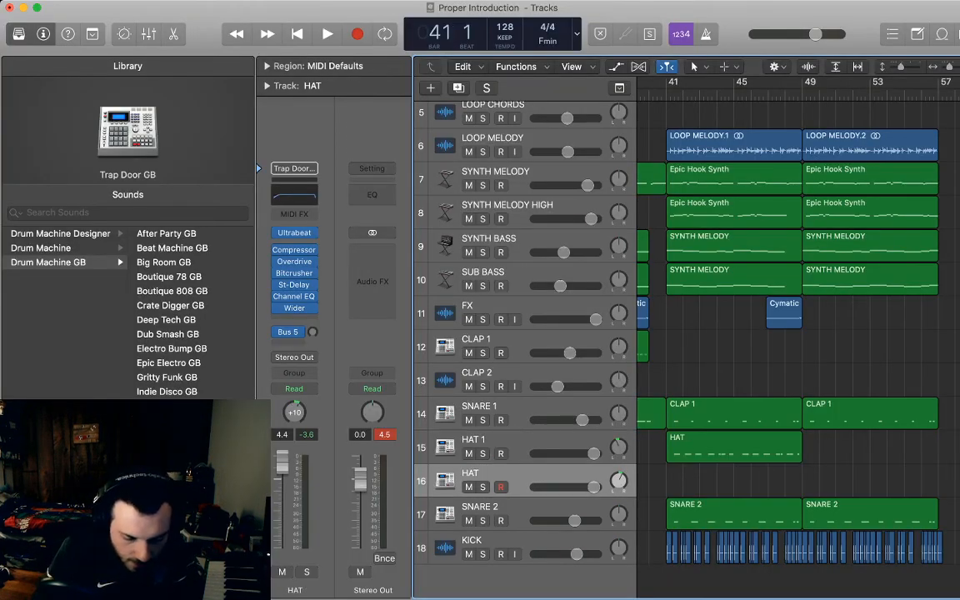
{"action": "key", "text": "super+v"}
Transpose all notes of the HAT region down to Hi-Hat 1, shift them one beat left, and play the section back
{"action": "key", "text": "p"}
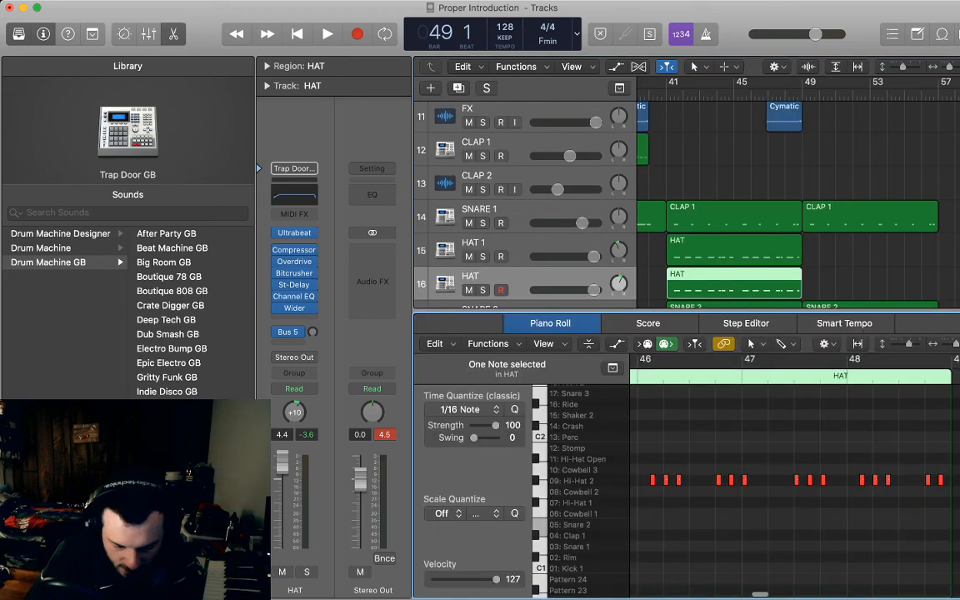
{"action": "key", "text": "super+a"}
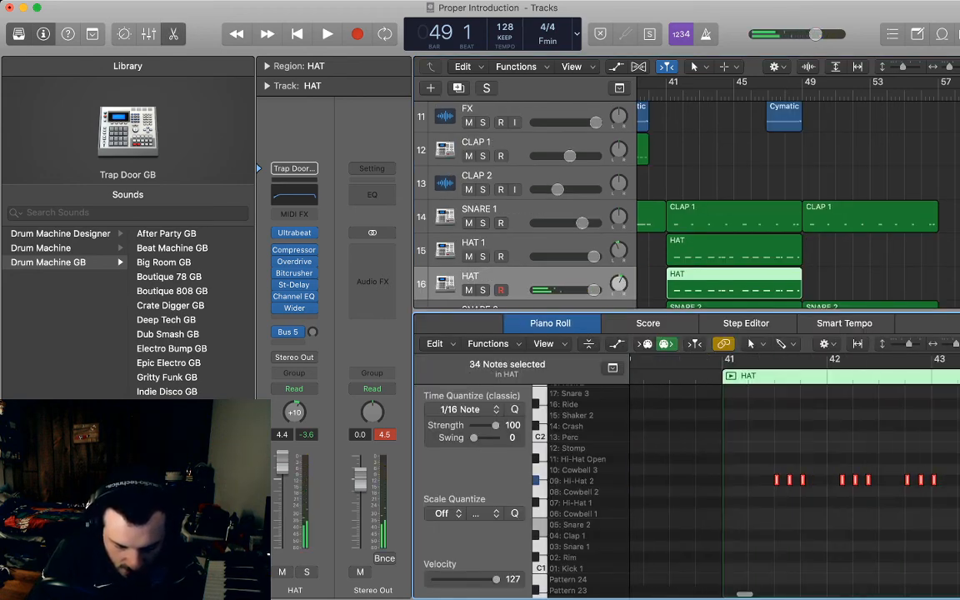
{"action": "key", "text": "alt+Down"}
{"action": "key", "text": "alt+Down"}
{"action": "key", "text": "alt+Left"}
{"action": "key", "text": "alt+Left"}
{"action": "key", "text": "alt+Left"}
{"action": "key", "text": "alt+Left"}
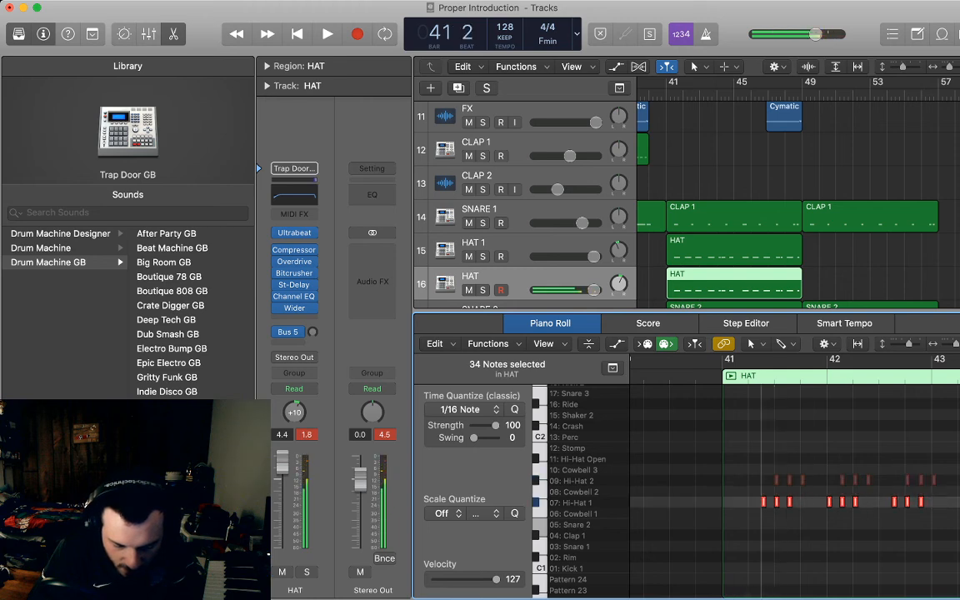
{"action": "key", "text": "space"}
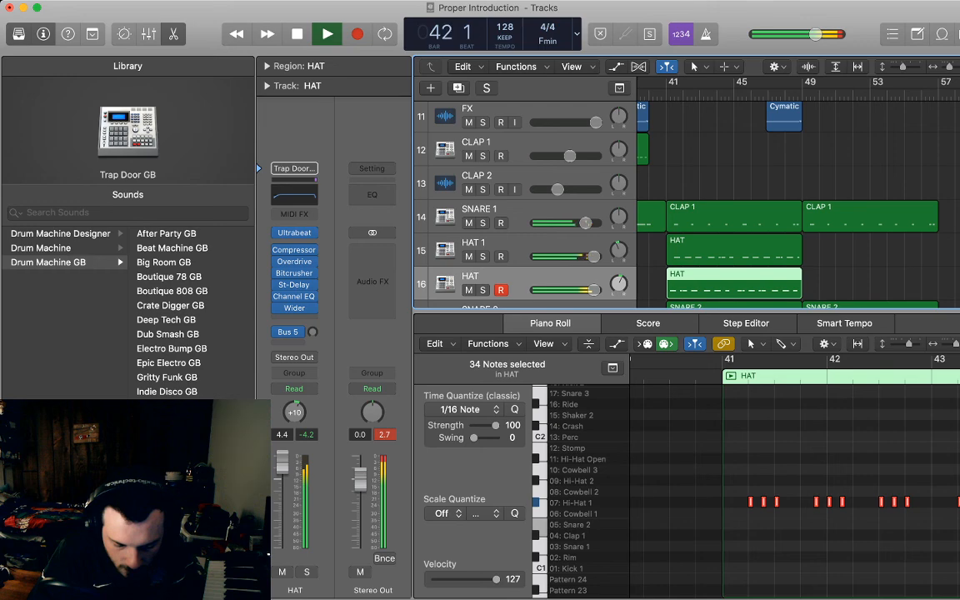
{"action": "left_click", "coordinate": [795, 467]}
{"action": "scroll", "coordinate": [795, 467], "scroll_direction": "right", "scroll_amount": 1}
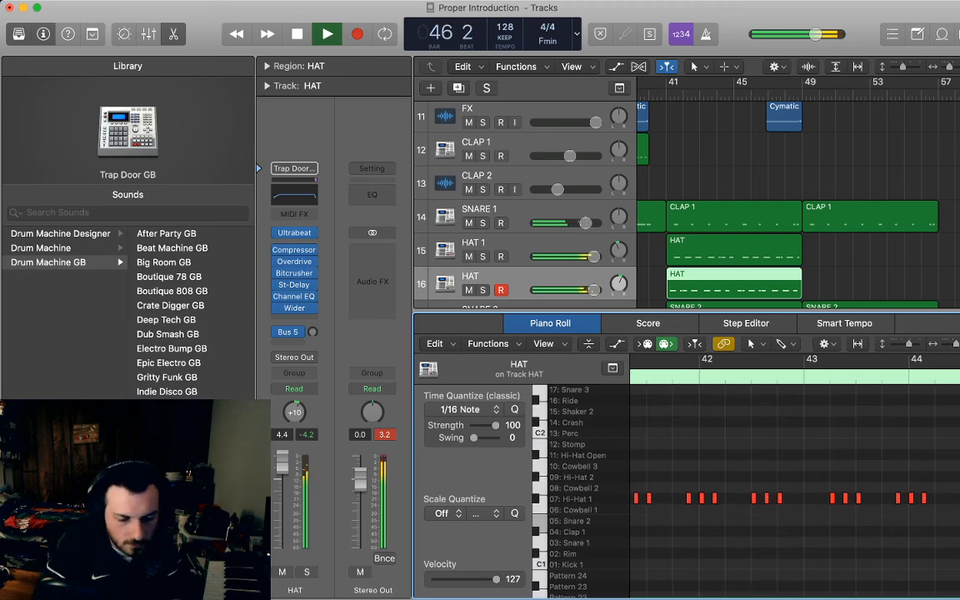
{"action": "key", "text": "p"}
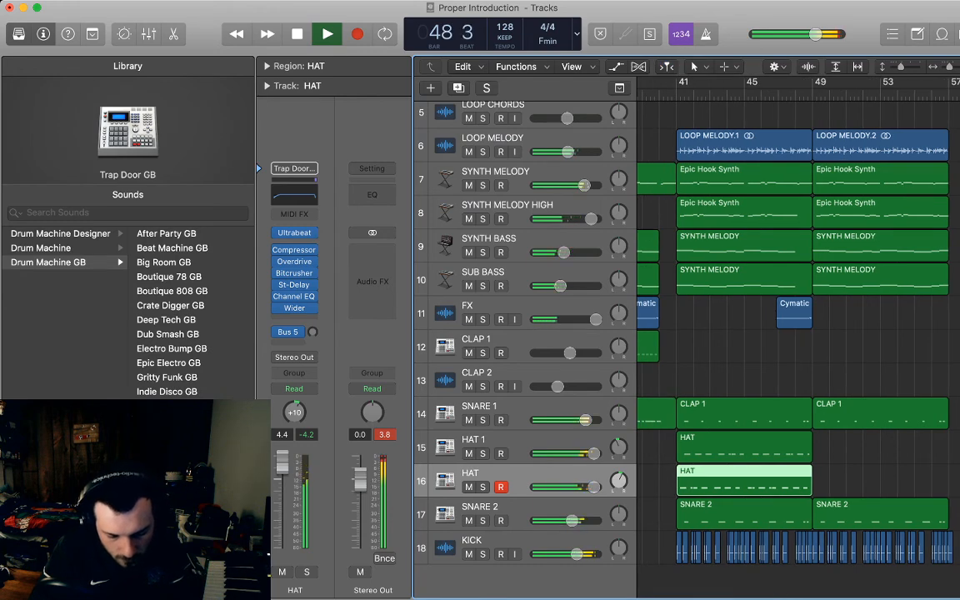
{"action": "key", "text": "space"}
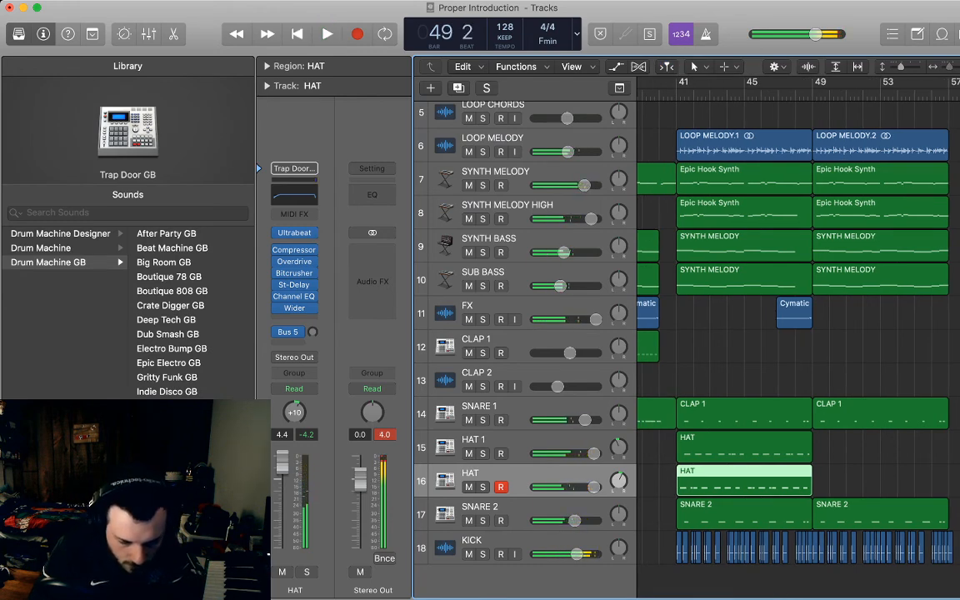
Shorten the HAT 1 and HAT regions together so they end at bar 48 beat 3
{"action": "key", "text": "super+Right"}
{"action": "key", "text": "super+Right"}
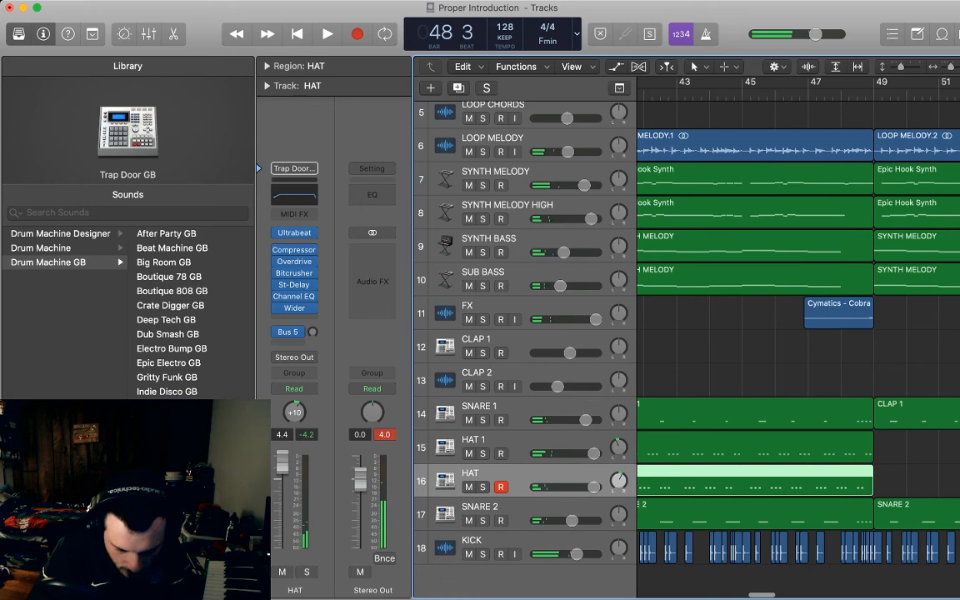
{"action": "left_click", "coordinate": [863, 455], "text": "shift"}
{"action": "key", "text": "period"}
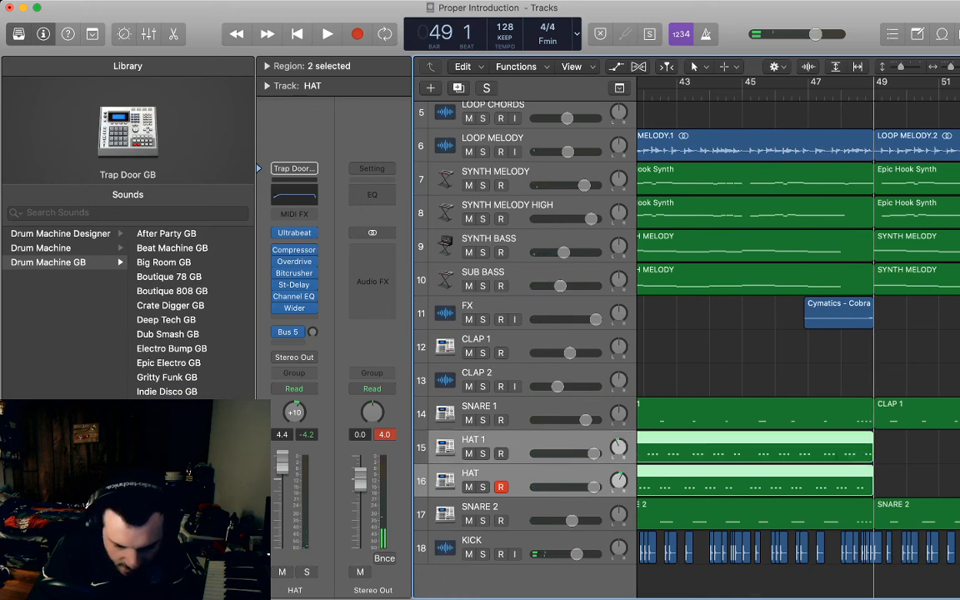
{"action": "left_click_drag", "start_coordinate": [873, 455], "coordinate": [857, 455]}
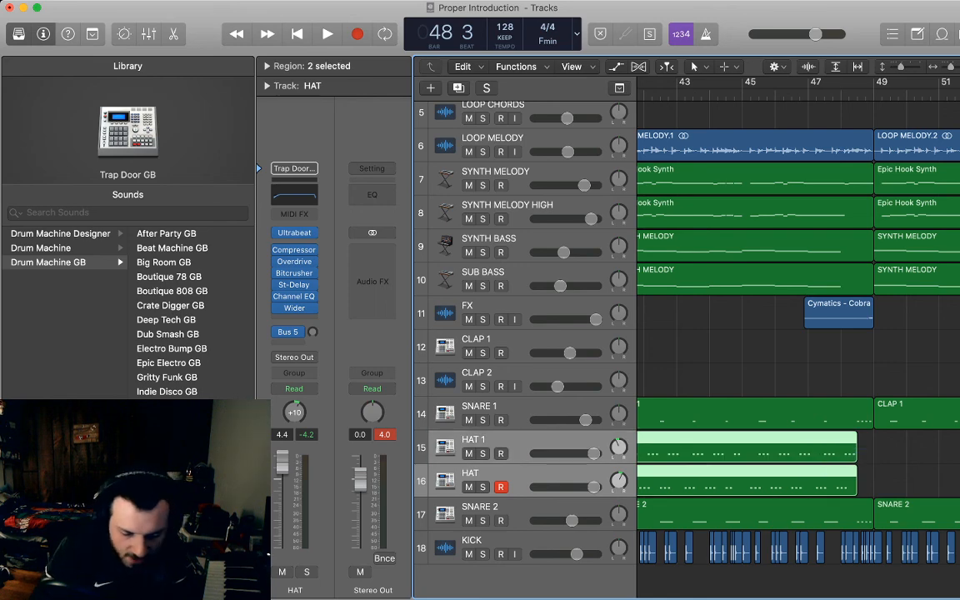
Paste a copy of the shortened HAT 1 region at bar 49 on the same track
{"action": "scroll", "coordinate": [798, 334], "scroll_direction": "right", "scroll_amount": 3}
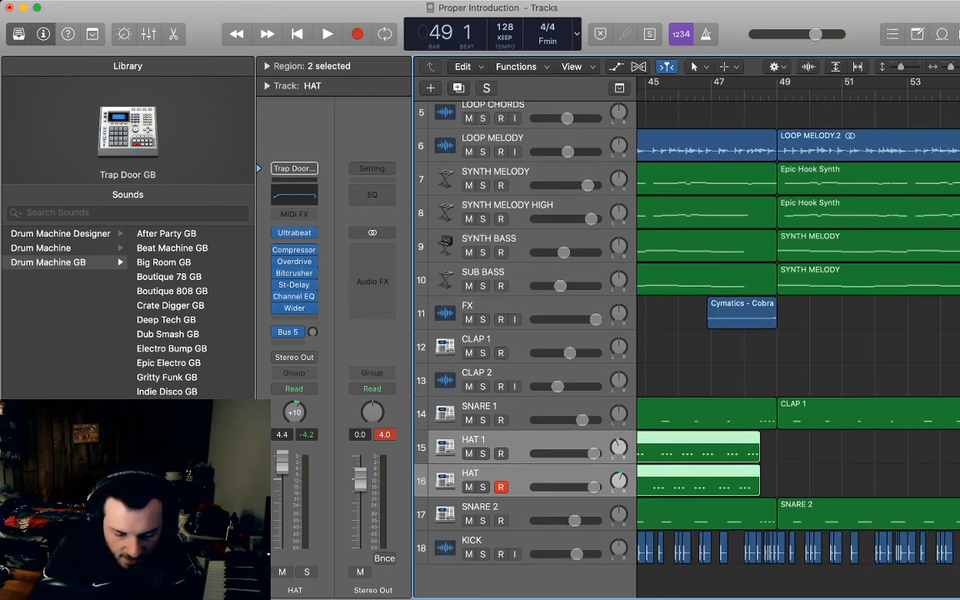
{"action": "left_click", "coordinate": [798, 473]}
{"action": "left_click", "coordinate": [742, 448]}
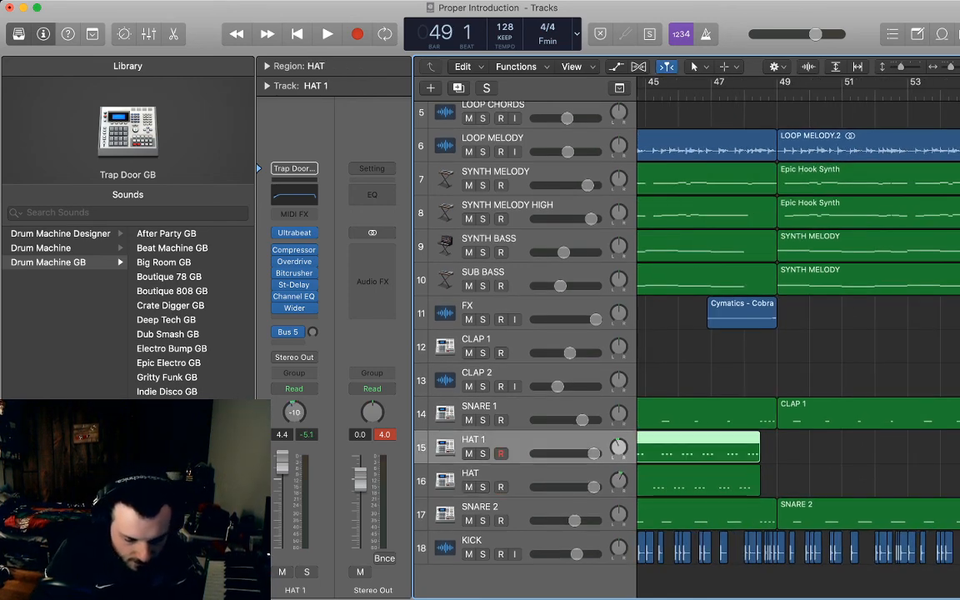
{"action": "key", "text": "super+v"}
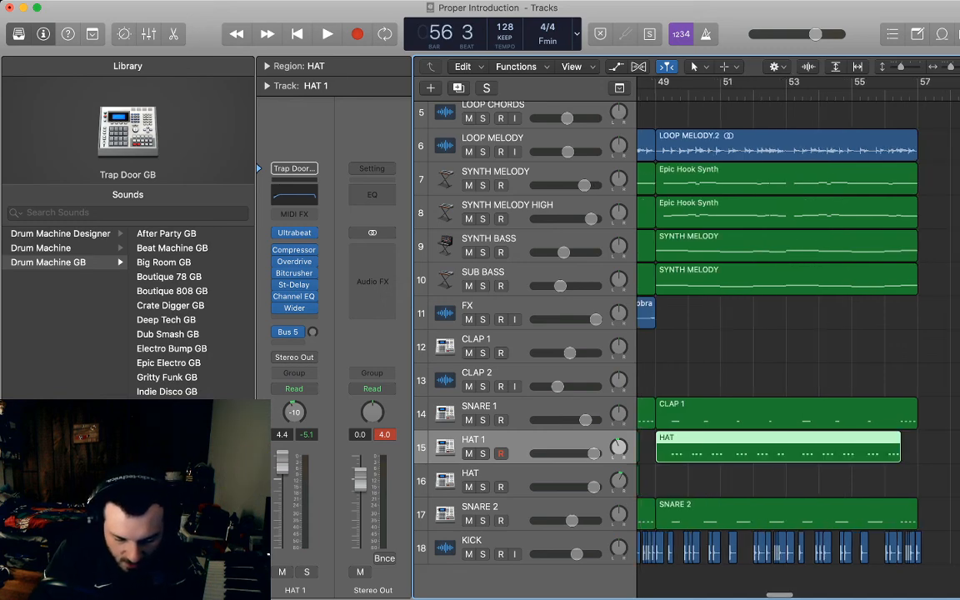
Fill the gaps in the new HAT 1 region with Hi-Hat 2 notes, making steady eighth notes from bar 49 to bar 50 beat 2
{"action": "key", "text": "p"}
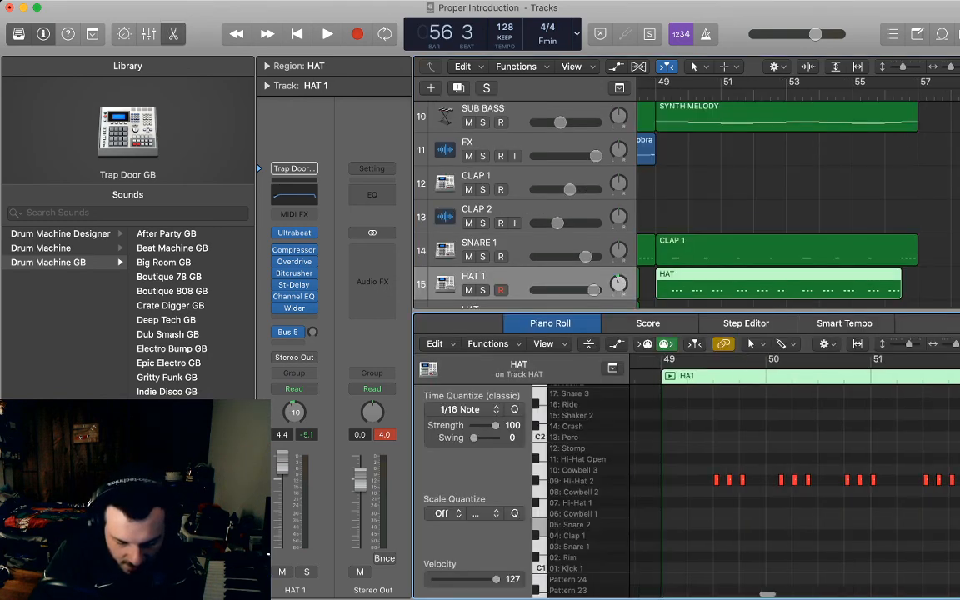
{"action": "left_click", "coordinate": [684, 482], "text": "super"}
{"action": "left_click_drag", "start_coordinate": [683, 481], "coordinate": [664, 481]}
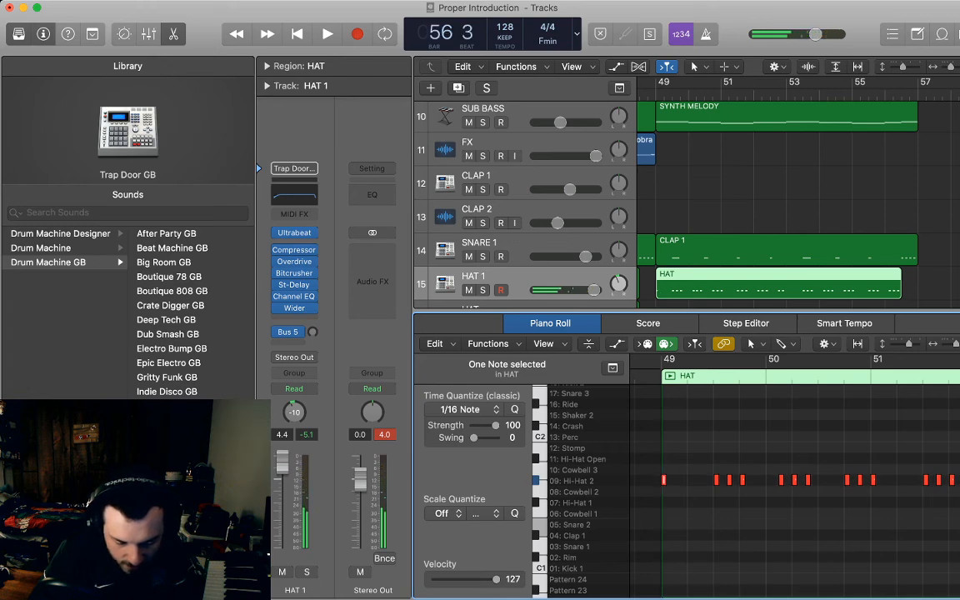
{"action": "left_click", "coordinate": [697, 481], "text": "super"}
{"action": "left_click_drag", "start_coordinate": [697, 481], "coordinate": [677, 481]}
{"action": "key", "text": "space"}
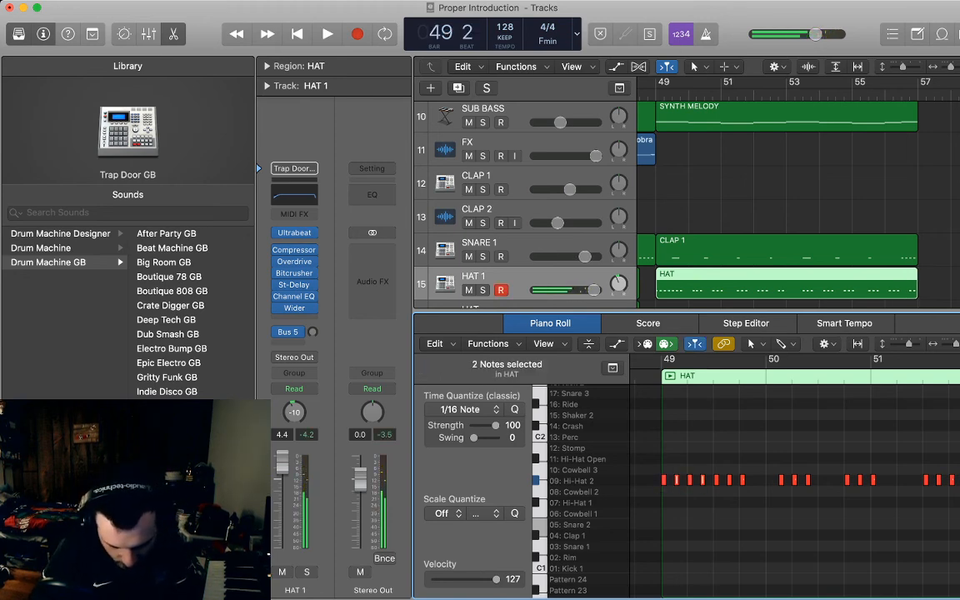
{"action": "scroll", "coordinate": [792, 484], "scroll_direction": "right", "scroll_amount": 1}
{"action": "left_click_drag", "start_coordinate": [759, 465], "coordinate": [799, 500]}
{"action": "left_click_drag", "start_coordinate": [750, 454], "coordinate": [782, 492]}
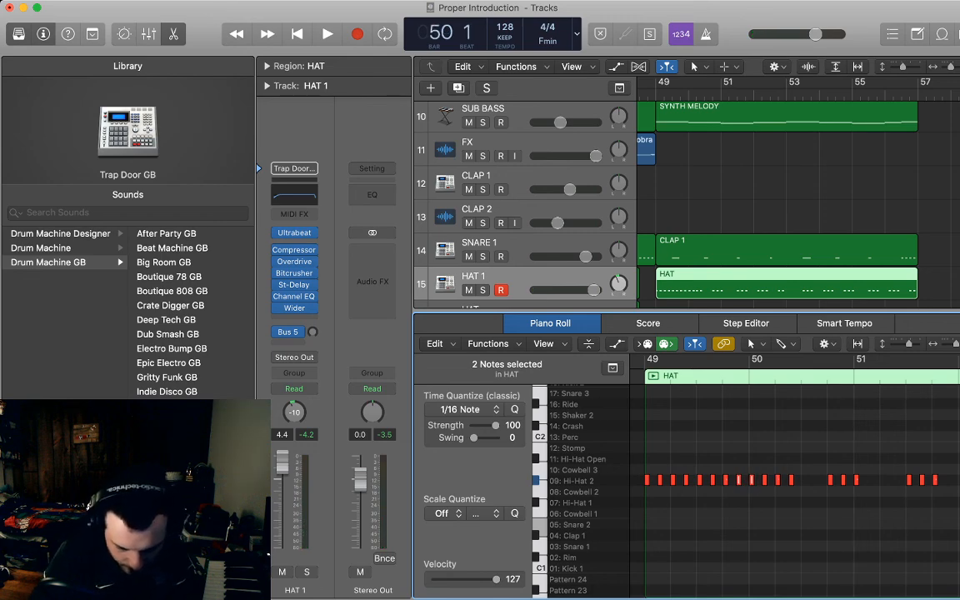
Delete all Hi-Hat 2 notes from bar 50 beat 3 to the end of the HAT 1 region
{"action": "left_click_drag", "start_coordinate": [722, 464], "coordinate": [959, 496]}
{"action": "key", "text": "Delete"}
{"action": "scroll", "coordinate": [796, 487], "scroll_direction": "left", "scroll_amount": 8}
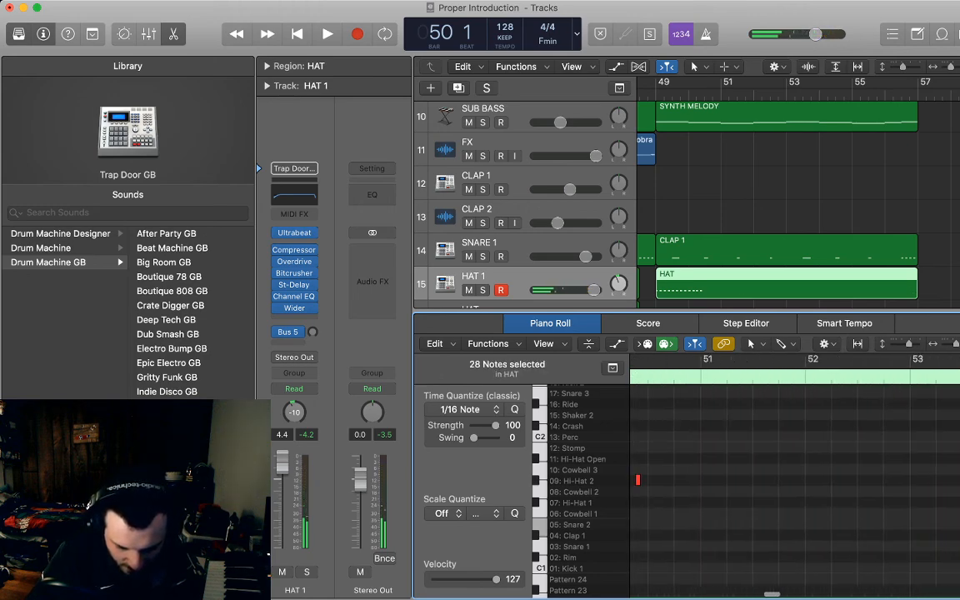
Copy the twelve Hi-Hat 2 eighth notes and paste them back to back four times, up to bar 56 beat 2
{"action": "scroll", "coordinate": [796, 488], "scroll_direction": "left", "scroll_amount": 3}
{"action": "left_click_drag", "start_coordinate": [795, 492], "coordinate": [632, 453]}
{"action": "scroll", "coordinate": [632, 453], "scroll_direction": "right", "scroll_amount": 6}
{"action": "scroll", "coordinate": [632, 452], "scroll_direction": "left", "scroll_amount": 1}
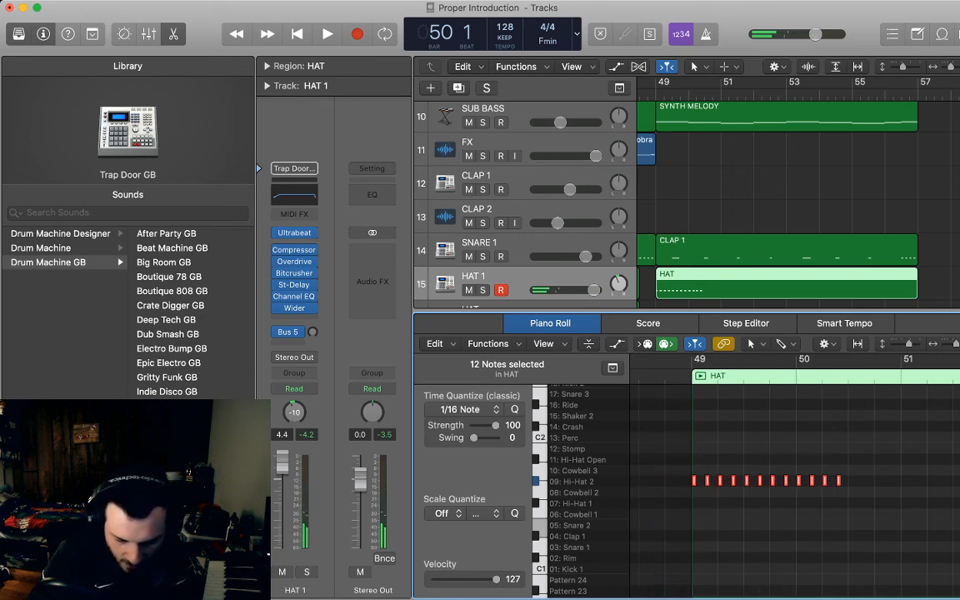
{"action": "key", "text": "period"}
{"action": "key", "text": "period"}
{"action": "key", "text": "super+v"}
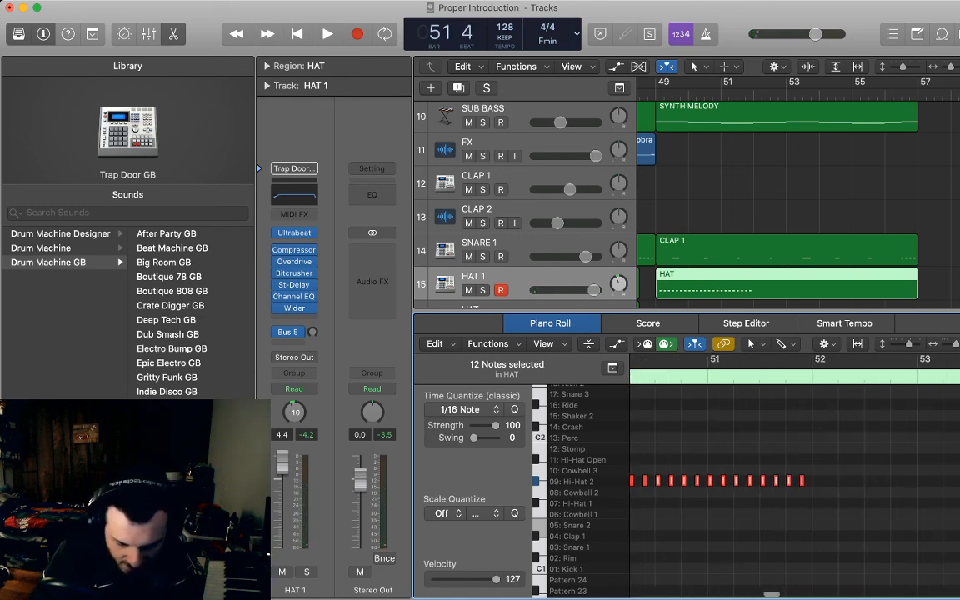
{"action": "key", "text": "period"}
{"action": "key", "text": "super+v"}
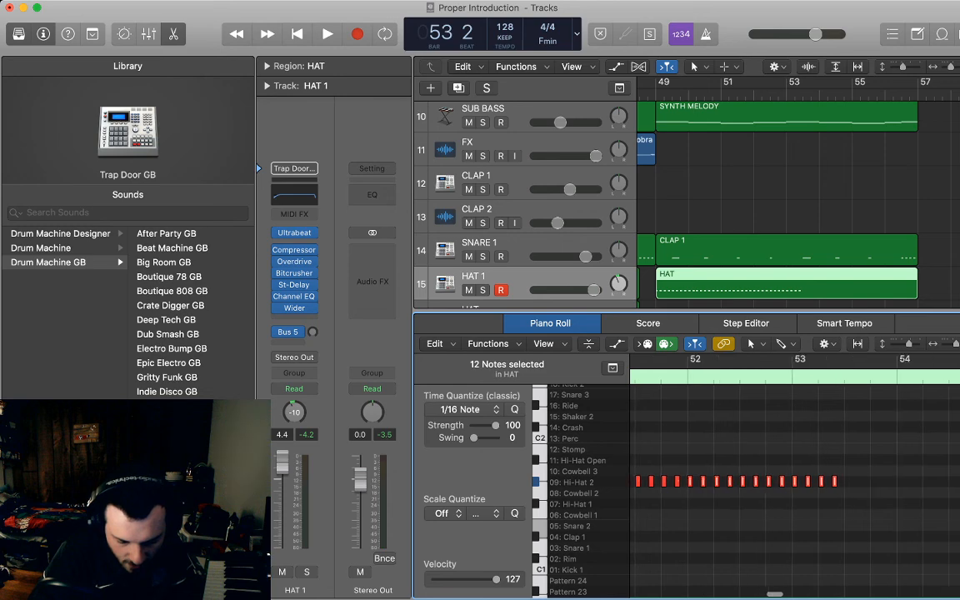
{"action": "key", "text": "super+v"}
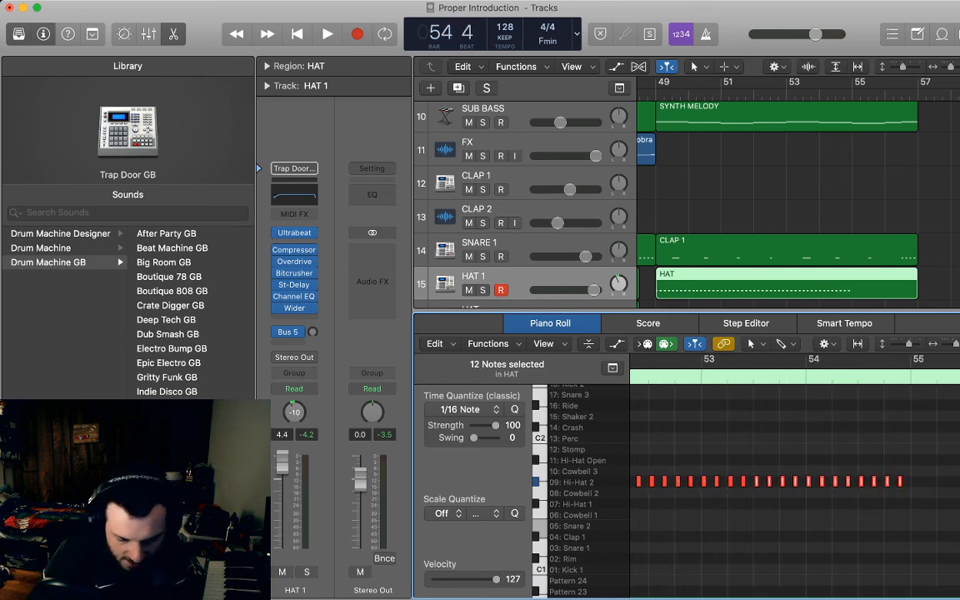
{"action": "key", "text": "period"}
{"action": "key", "text": "super+v"}
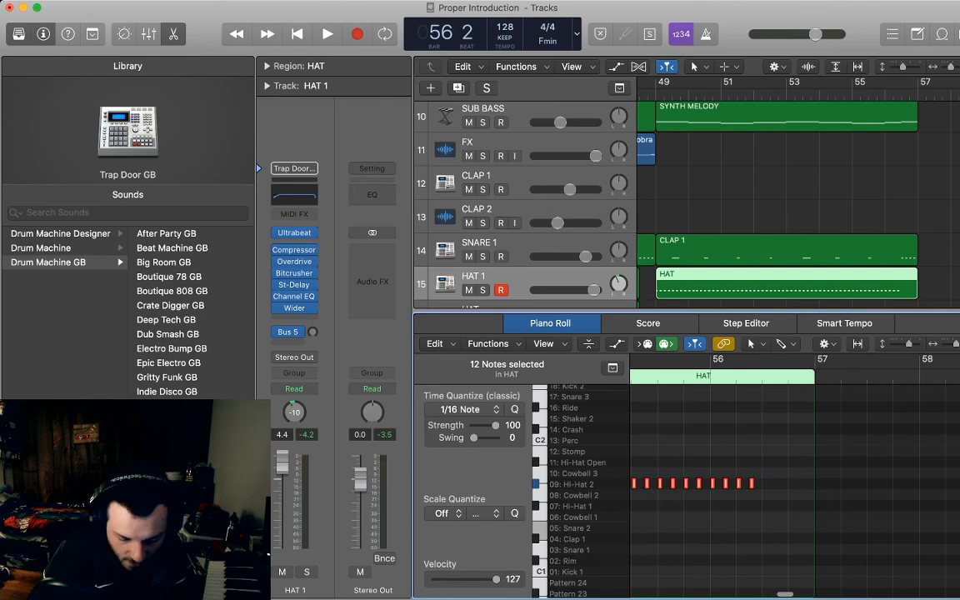
Copy four of the last Hi-Hat 2 notes and paste them to fill the rest of bar 56
{"action": "left_click", "coordinate": [770, 489]}
{"action": "left_click_drag", "start_coordinate": [771, 488], "coordinate": [712, 468]}
{"action": "key", "text": "super+c"}
{"action": "key", "text": "period"}
{"action": "key", "text": "super+v"}
{"action": "left_click", "coordinate": [712, 468]}
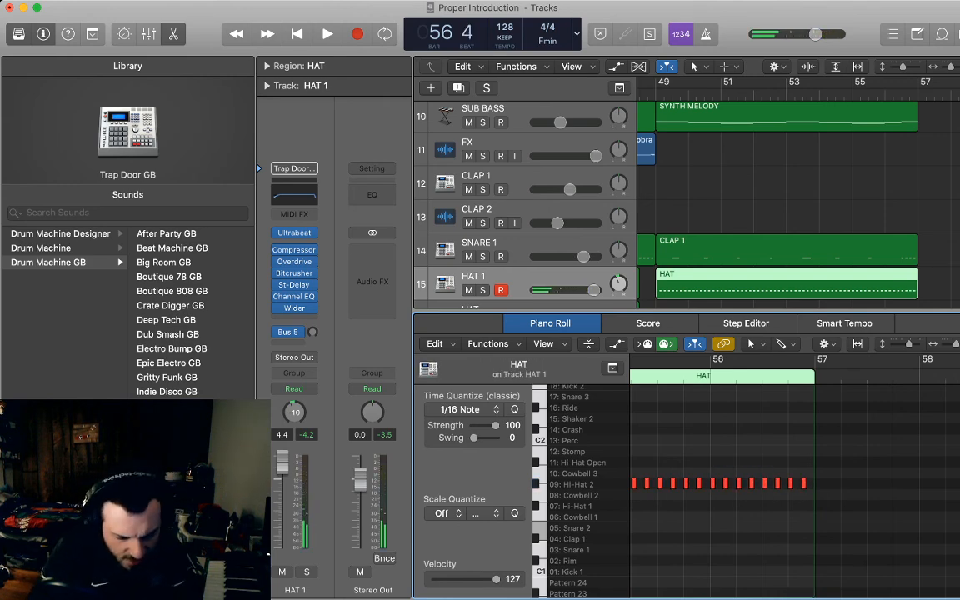
{"action": "key", "text": "p"}
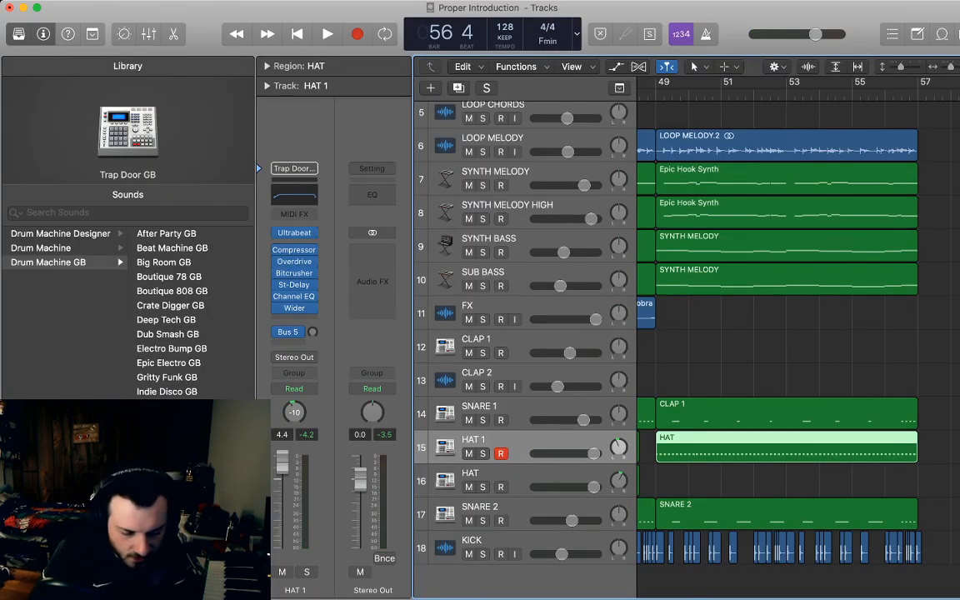
Copy the HAT 1 region of bars 49 to 56 onto the HAT track and play back from bar 49
{"action": "key", "text": "shift+comma"}
{"action": "key", "text": "Down"}
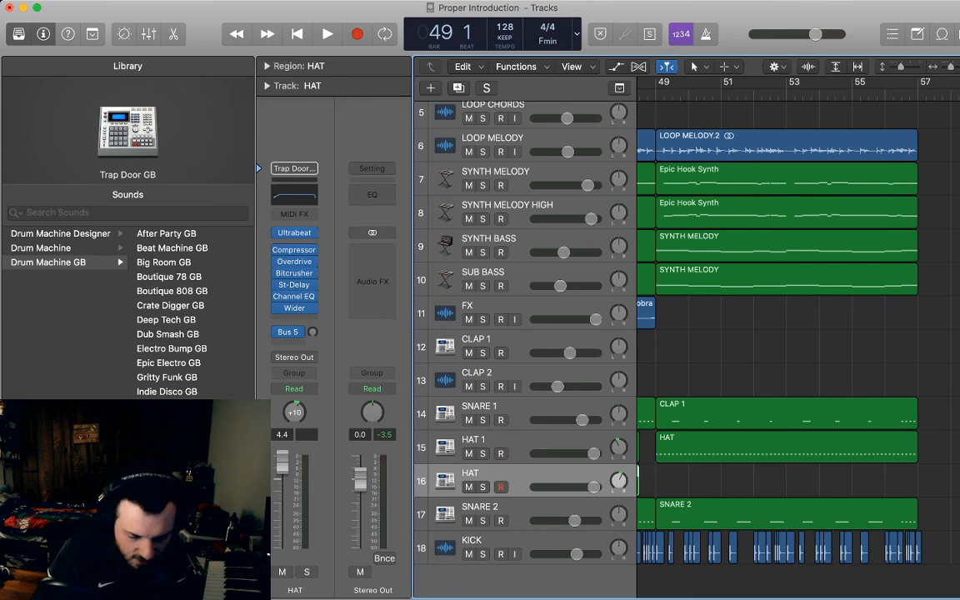
{"action": "key", "text": "super+v"}
{"action": "key", "text": "shift+Return"}
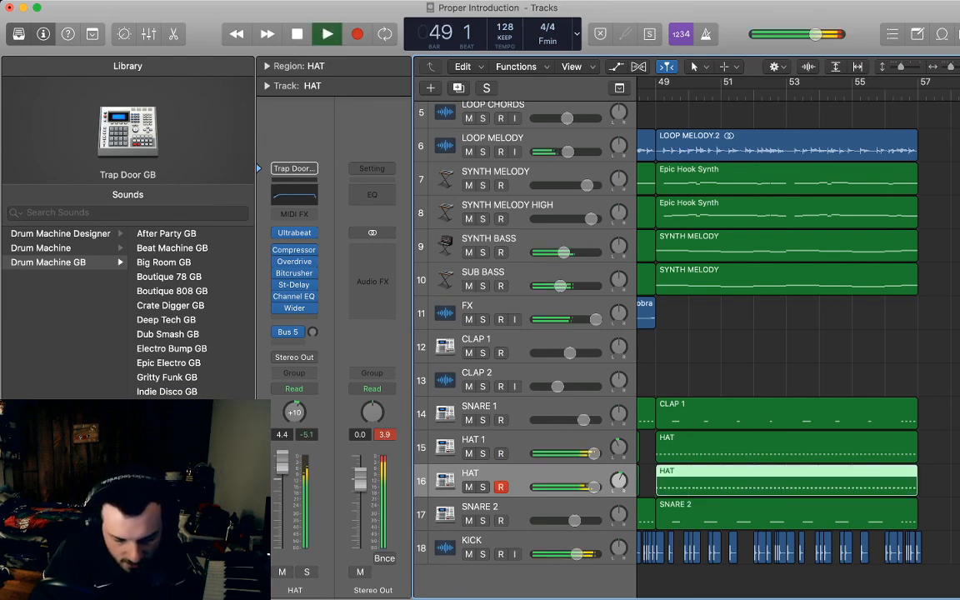
Paste a copy of all HAT 1 notes one sixteenth later, making continuous sixteenth-note hi-hats across bars 49 to 56
{"action": "key", "text": "Up"}
{"action": "key", "text": "p"}
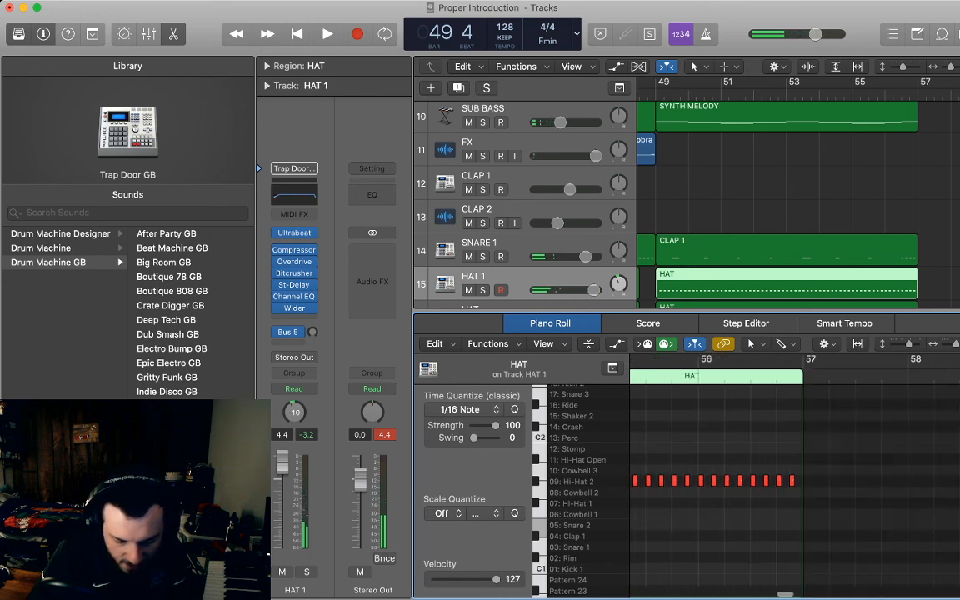
{"action": "key", "text": "super+a"}
{"action": "scroll", "coordinate": [792, 484], "scroll_direction": "right", "scroll_amount": 6}
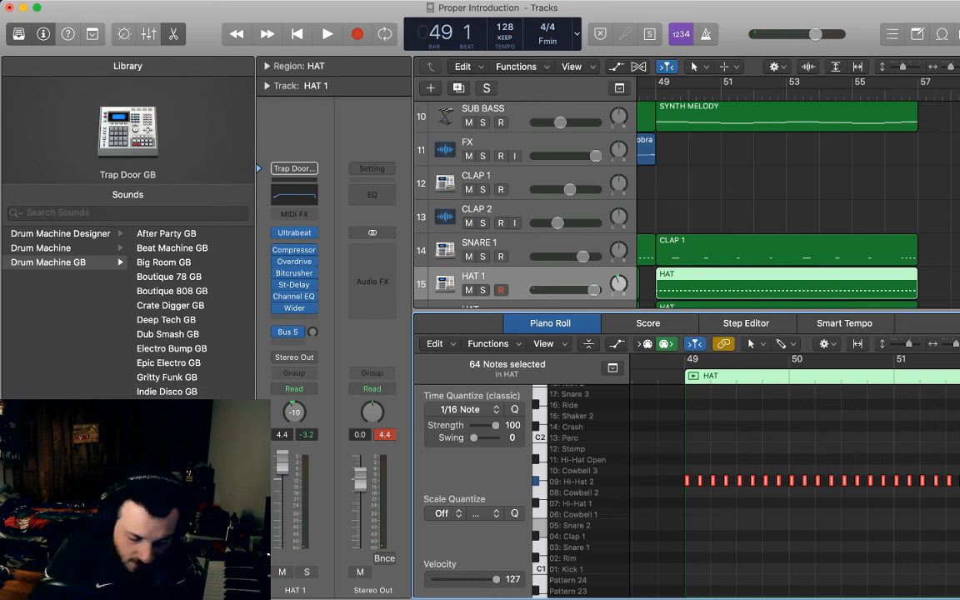
{"action": "key", "text": "super+v"}
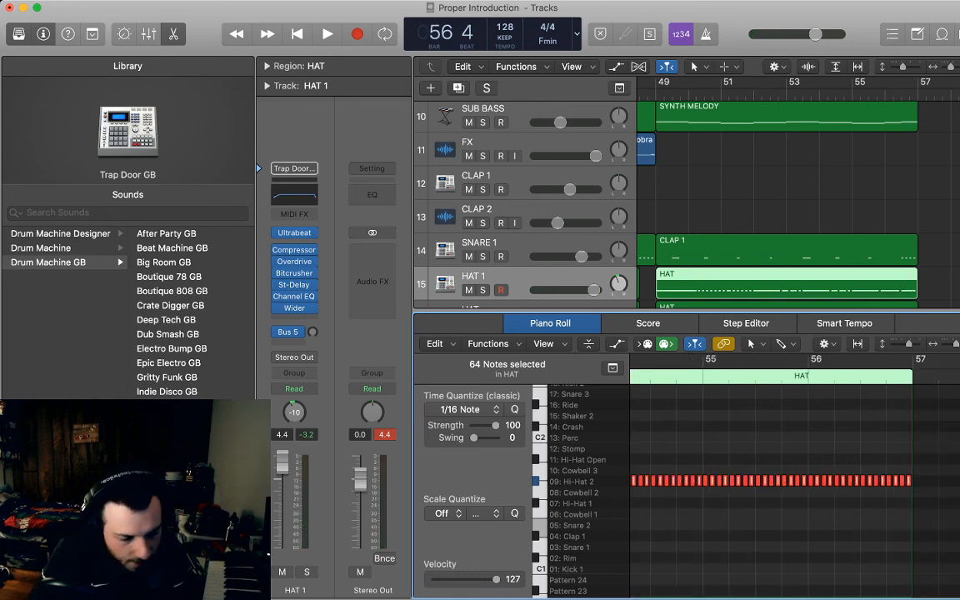
{"action": "key", "text": "p"}
Delete the HAT track's region of bars 49 to 56 and reselect the HAT 1 region above it
{"action": "key", "text": "Down"}
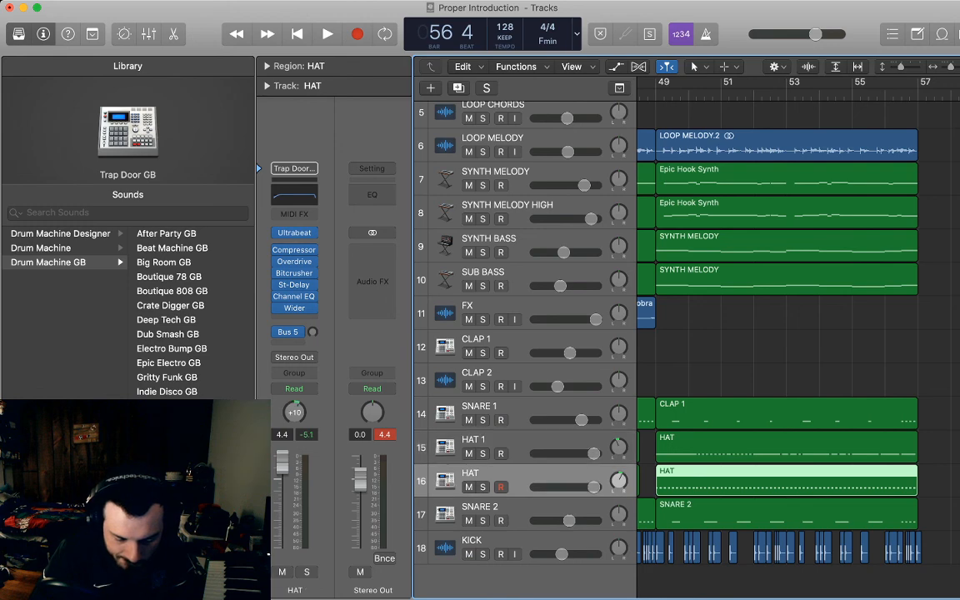
{"action": "key", "text": "Delete"}
{"action": "key", "text": "Up"}
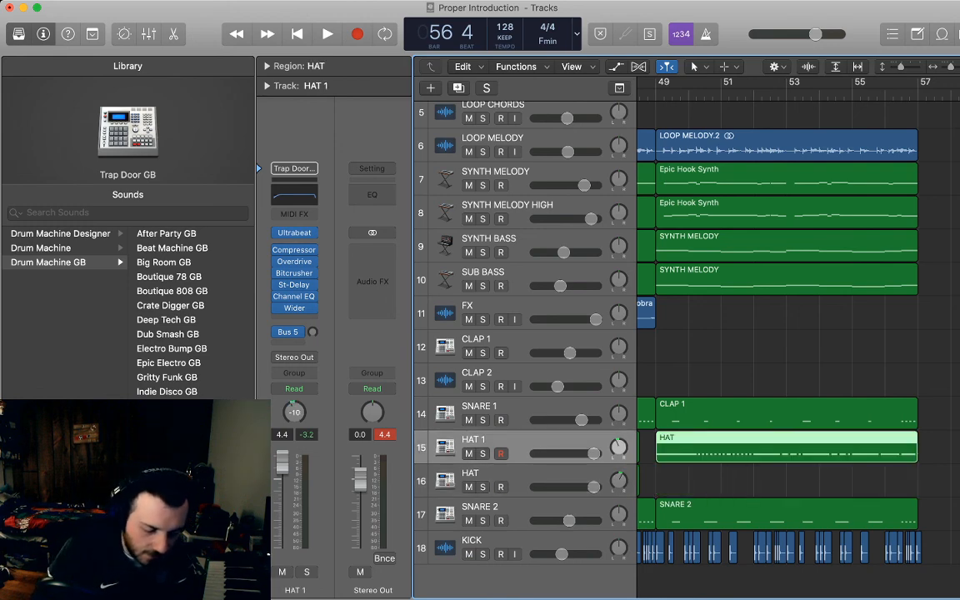
Set the velocity of all Hi-Hat 2 notes in the HAT 1 region of bars 49 to 56 to 102
{"action": "key", "text": "p"}
{"action": "scroll", "coordinate": [876, 493], "scroll_direction": "right", "scroll_amount": 10}
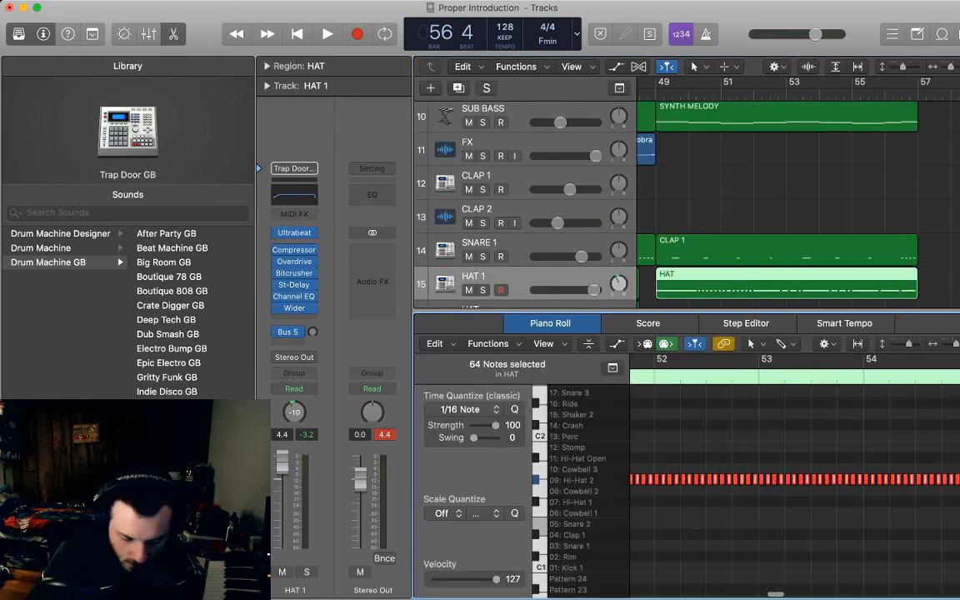
{"action": "left_click_drag", "start_coordinate": [889, 499], "coordinate": [627, 456]}
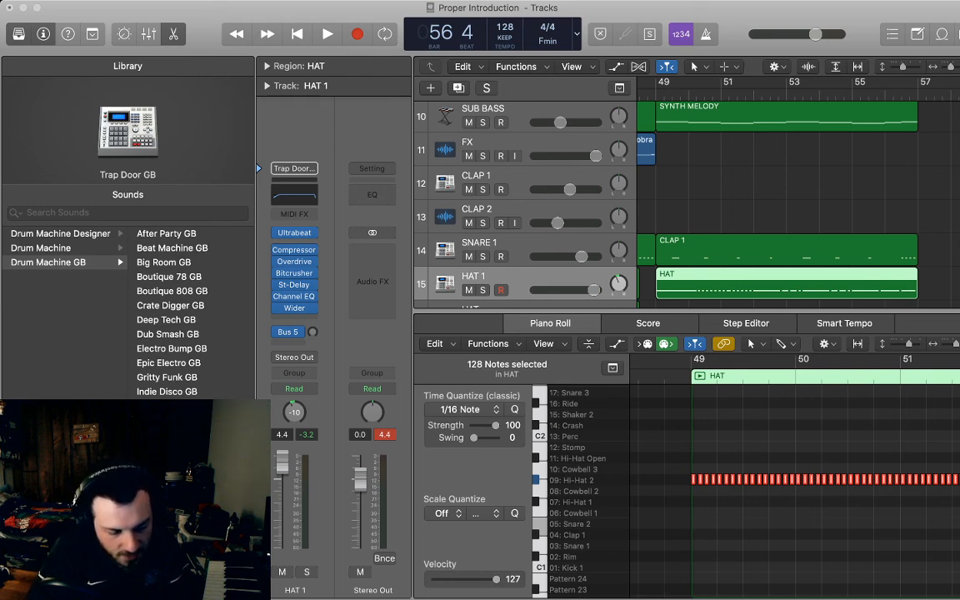
{"action": "left_click_drag", "start_coordinate": [496, 579], "coordinate": [484, 579]}
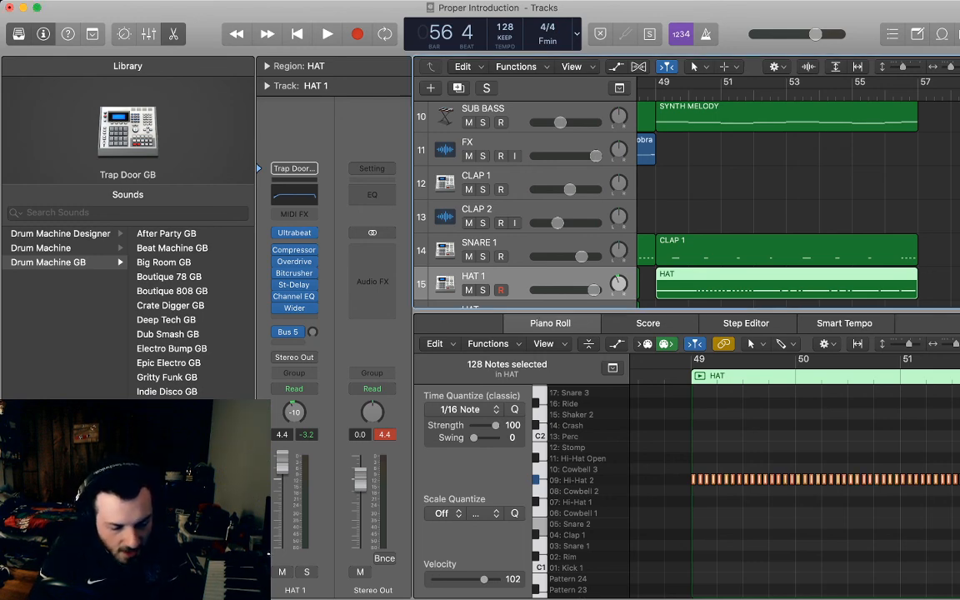
{"action": "key", "text": "p"}
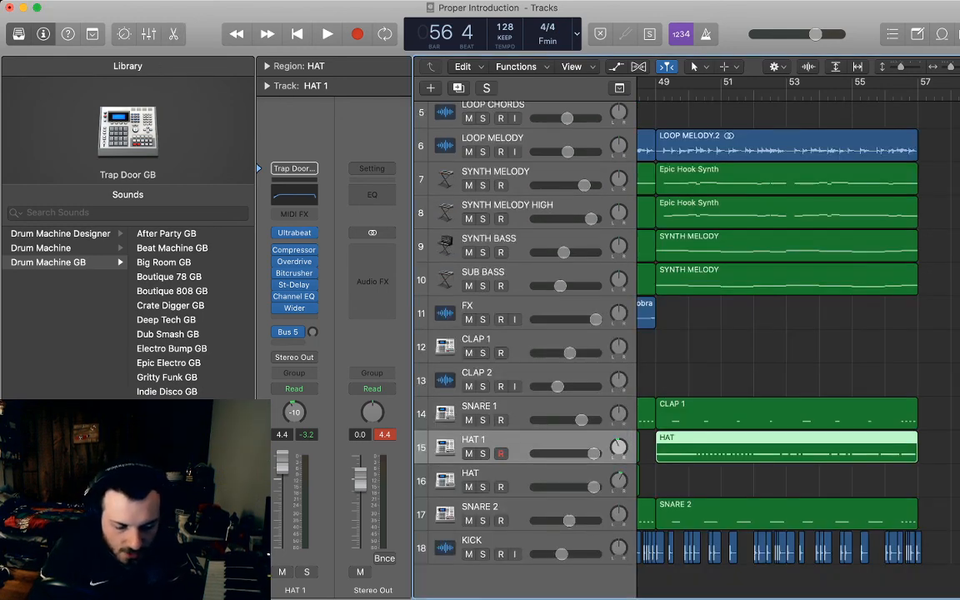
Paste a copy of the HAT 1 region at bar 49 on the HAT track
{"action": "key", "text": "space"}
{"action": "key", "text": "Down"}
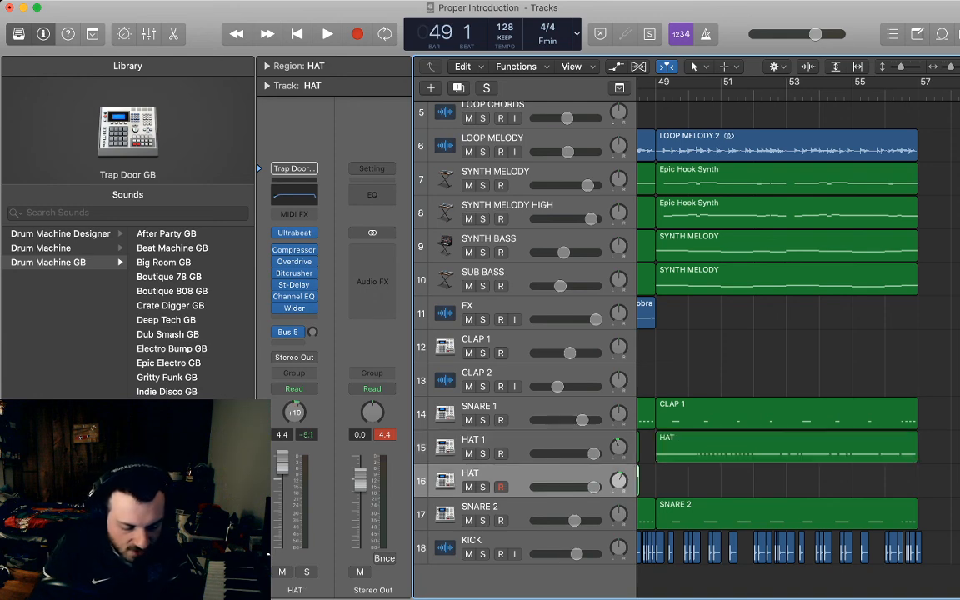
{"action": "key", "text": "super+v"}
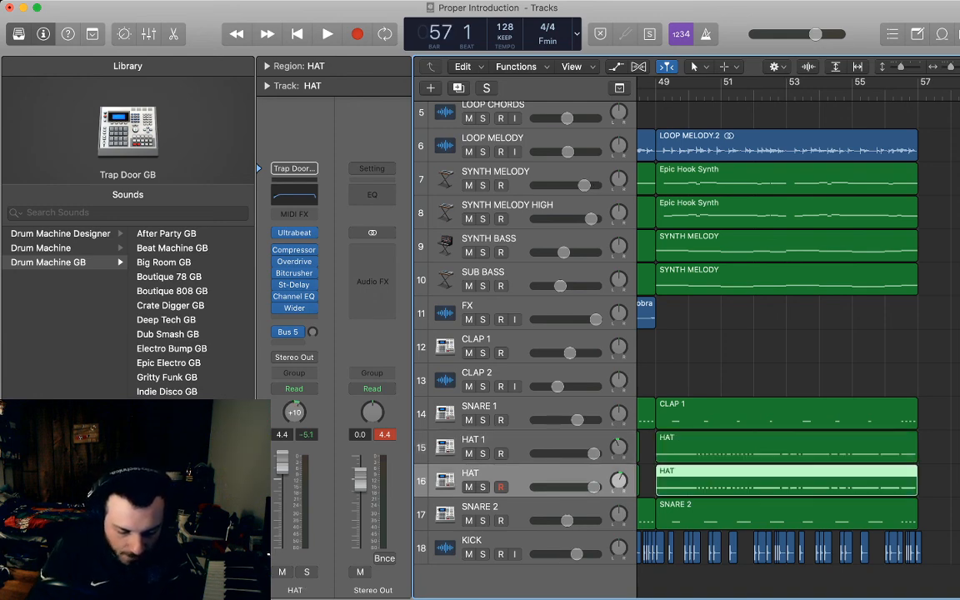
Move all notes of the HAT track's bars 49 to 56 region from Hi-Hat 2 down to Hi-Hat 1
{"action": "key", "text": "p"}
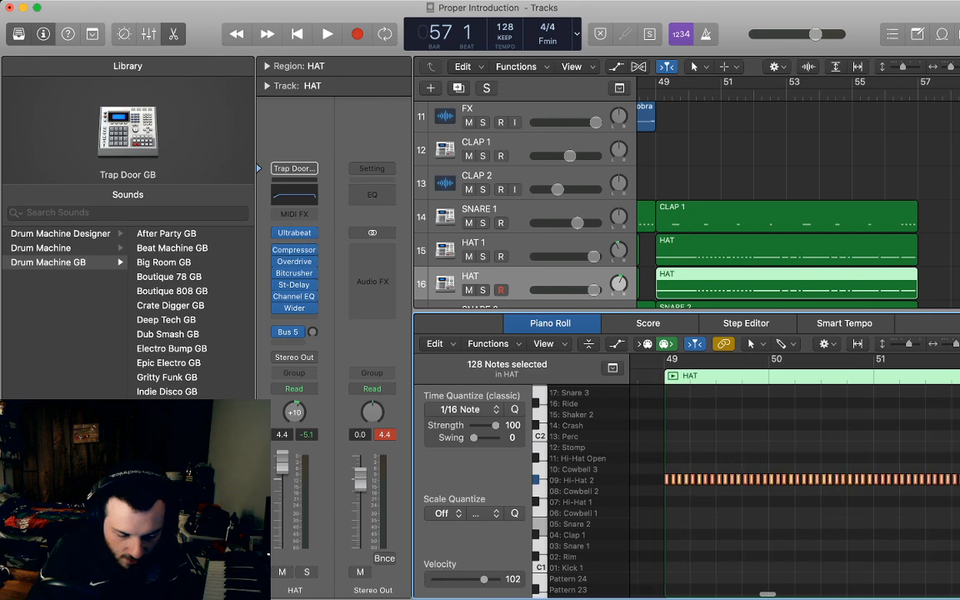
{"action": "left_click_drag", "start_coordinate": [707, 480], "coordinate": [707, 501]}
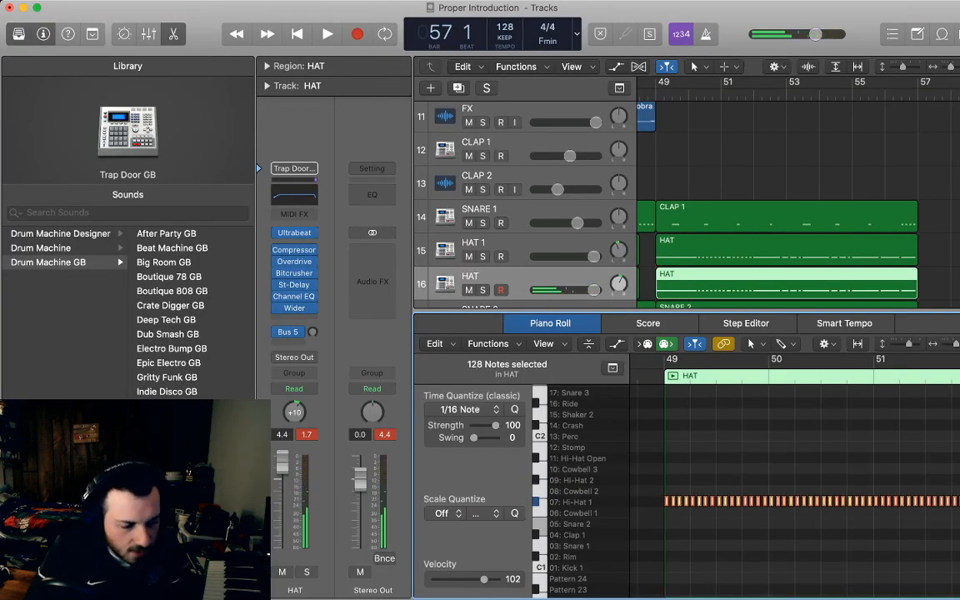
{"action": "key", "text": "p"}
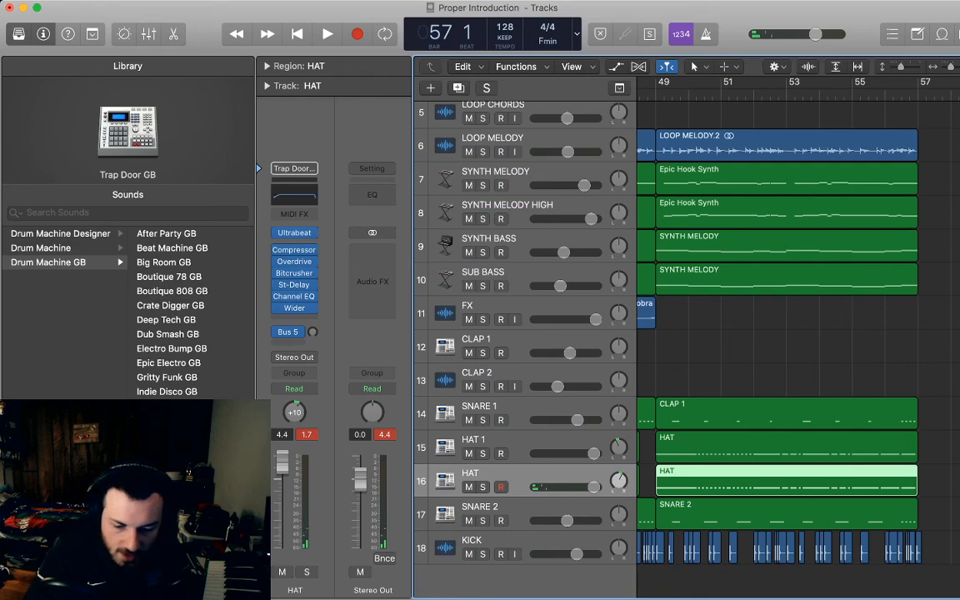
Return the playhead to the song start and rename the HAT track as HAT 2
{"action": "key", "text": "super+Left"}
{"action": "key", "text": "super+Left"}
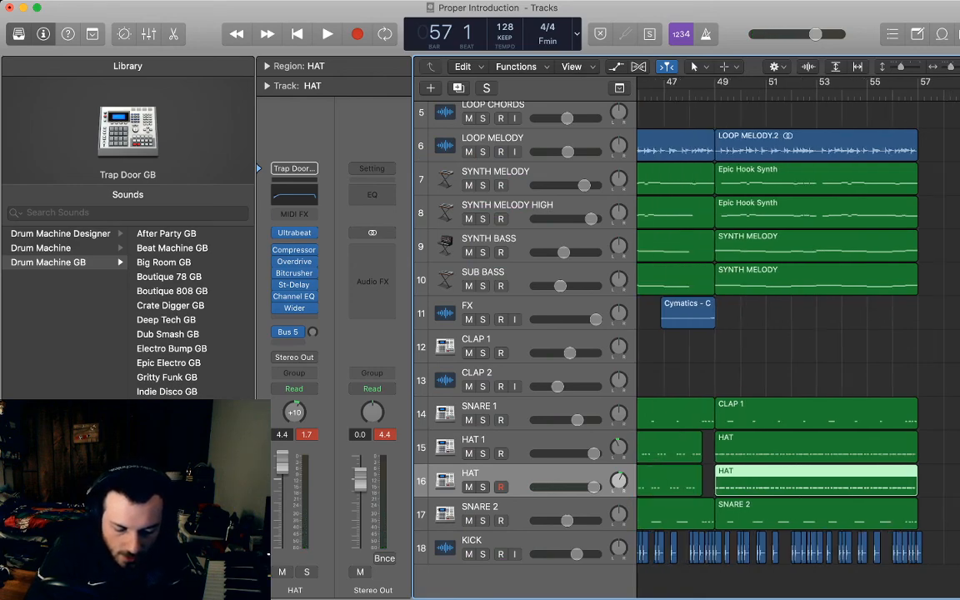
{"action": "left_click", "coordinate": [817, 350]}
{"action": "scroll", "coordinate": [817, 350], "scroll_direction": "left", "scroll_amount": 5}
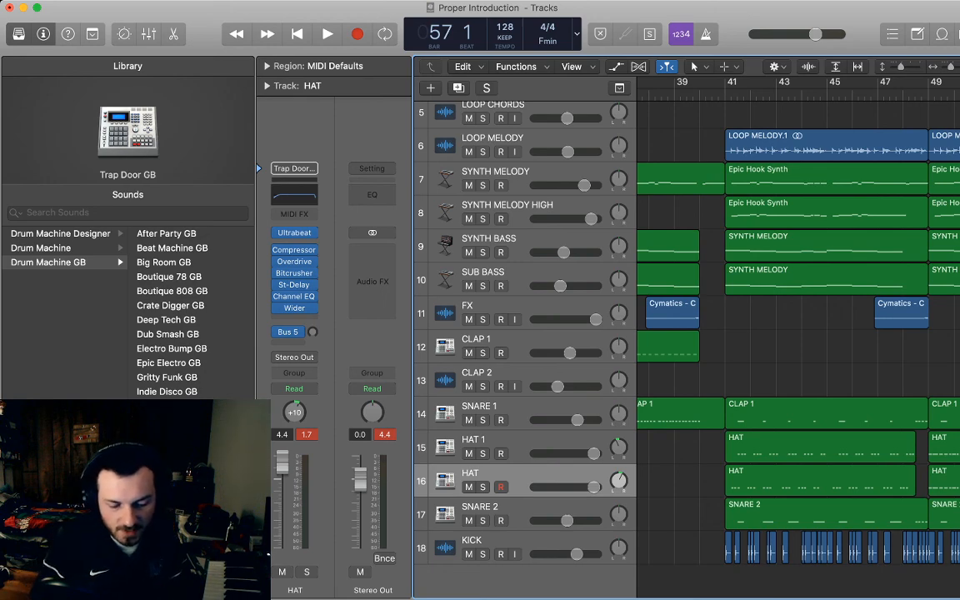
{"action": "key", "text": "Return"}
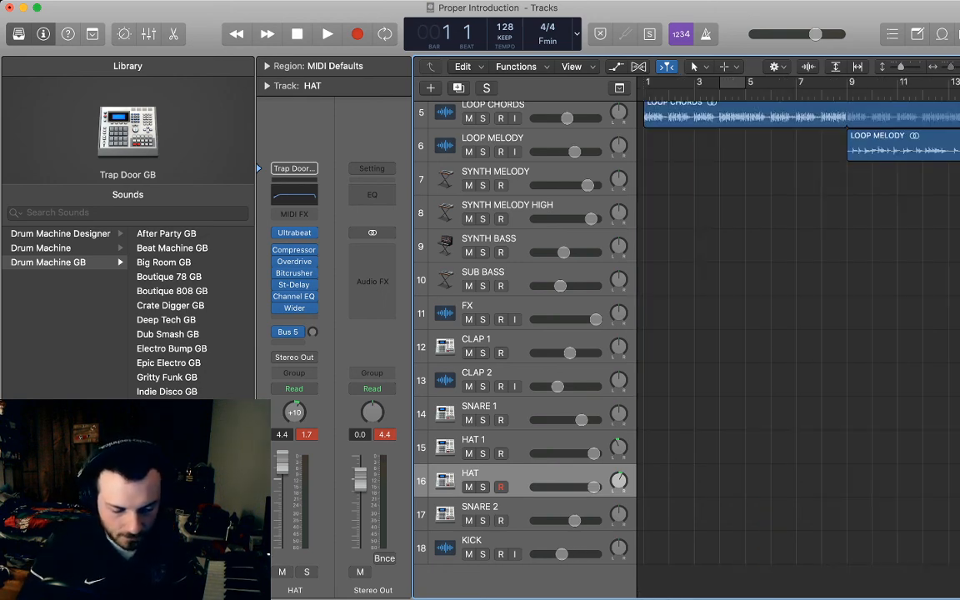
{"action": "key", "text": "z"}
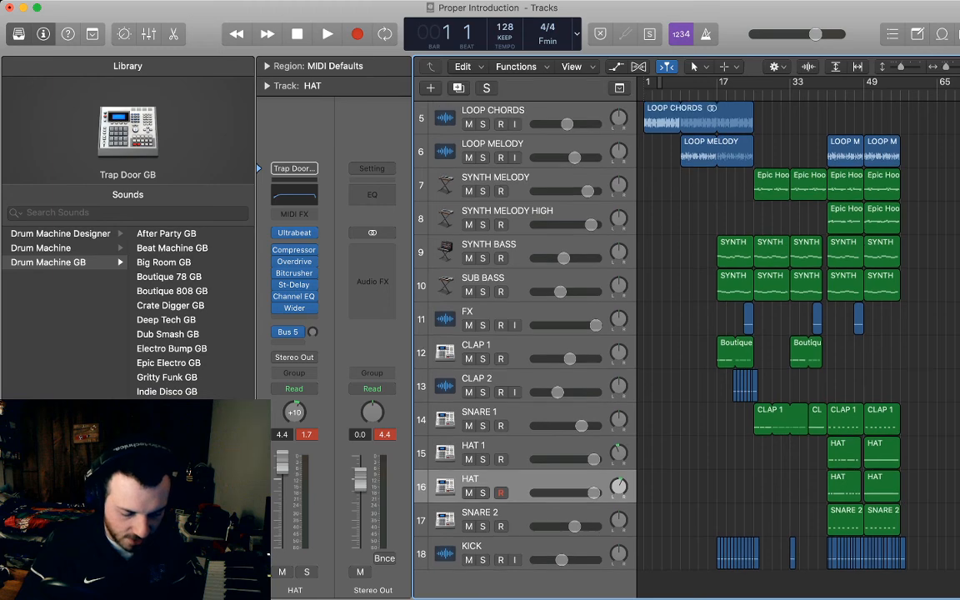
{"action": "scroll", "coordinate": [750, 334], "scroll_direction": "up", "scroll_amount": 5}
{"action": "scroll", "coordinate": [751, 333], "scroll_direction": "down", "scroll_amount": 5}
{"action": "double_click", "coordinate": [471, 473]}
{"action": "key", "text": "Right"}
{"action": "key", "text": "Return"}
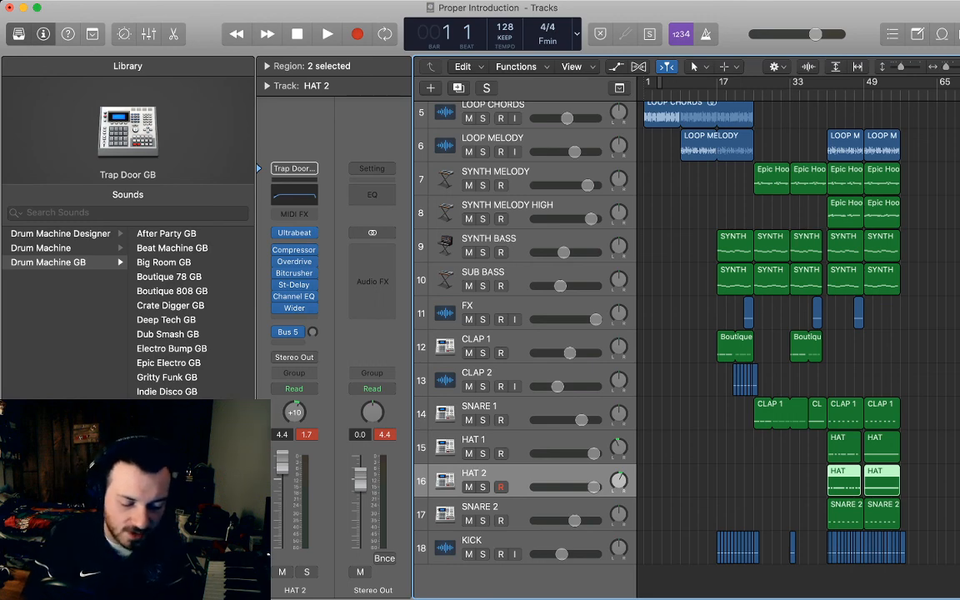
During playback of the section after bar 49, lower the HAT 1 and HAT 2 volumes together to 0.4 dB
{"action": "scroll", "coordinate": [584, 333], "scroll_direction": "up", "scroll_amount": 4}
{"action": "scroll", "coordinate": [584, 333], "scroll_direction": "down", "scroll_amount": 4}
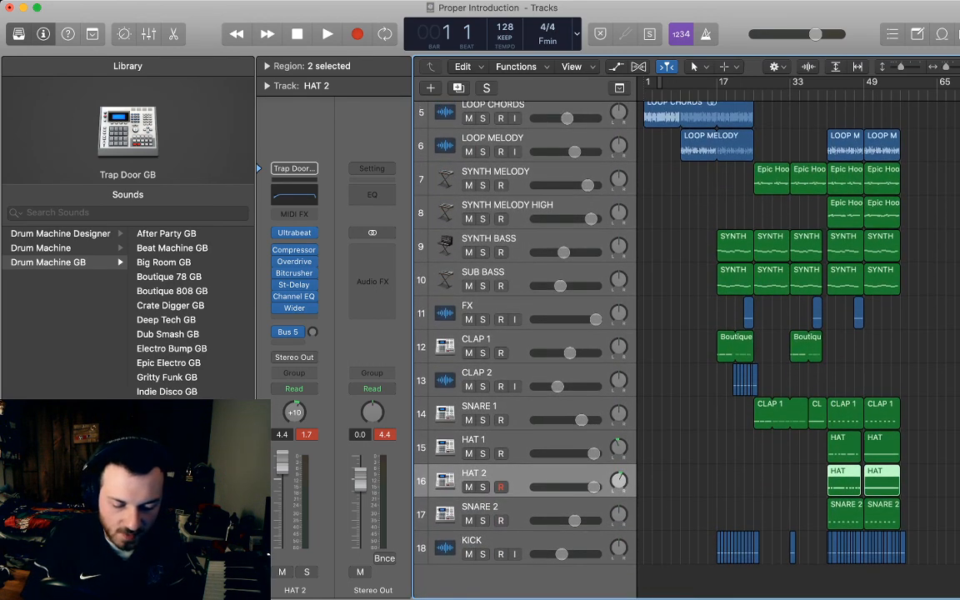
{"action": "scroll", "coordinate": [667, 334], "scroll_direction": "up", "scroll_amount": 6}
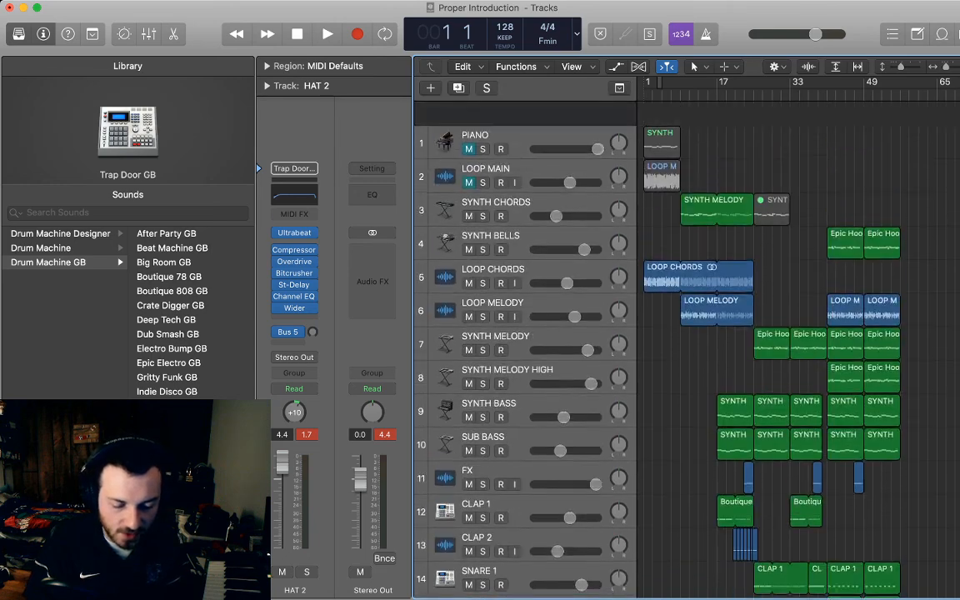
{"action": "scroll", "coordinate": [667, 333], "scroll_direction": "down", "scroll_amount": 6}
{"action": "scroll", "coordinate": [666, 334], "scroll_direction": "up", "scroll_amount": 1}
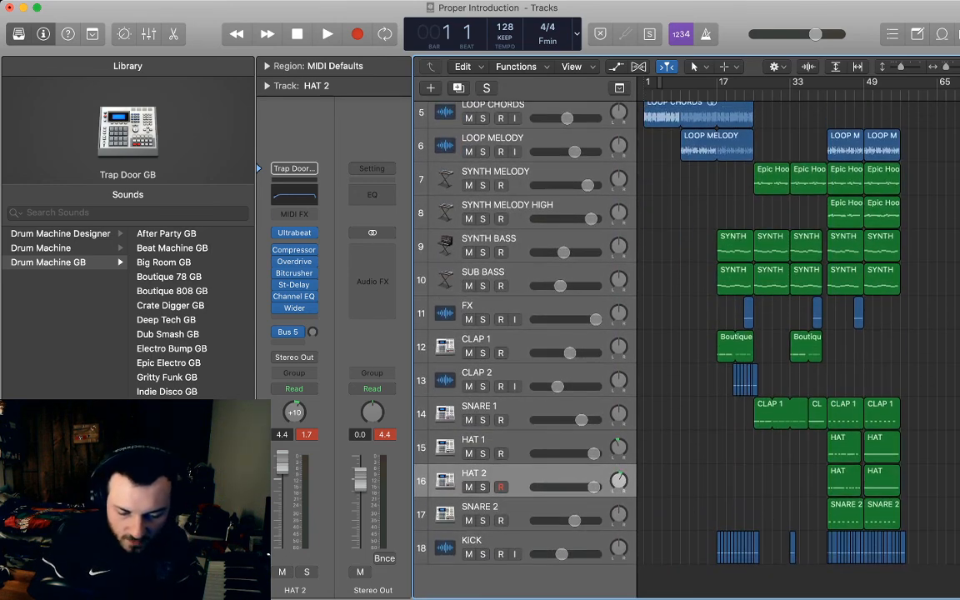
{"action": "key", "text": "space"}
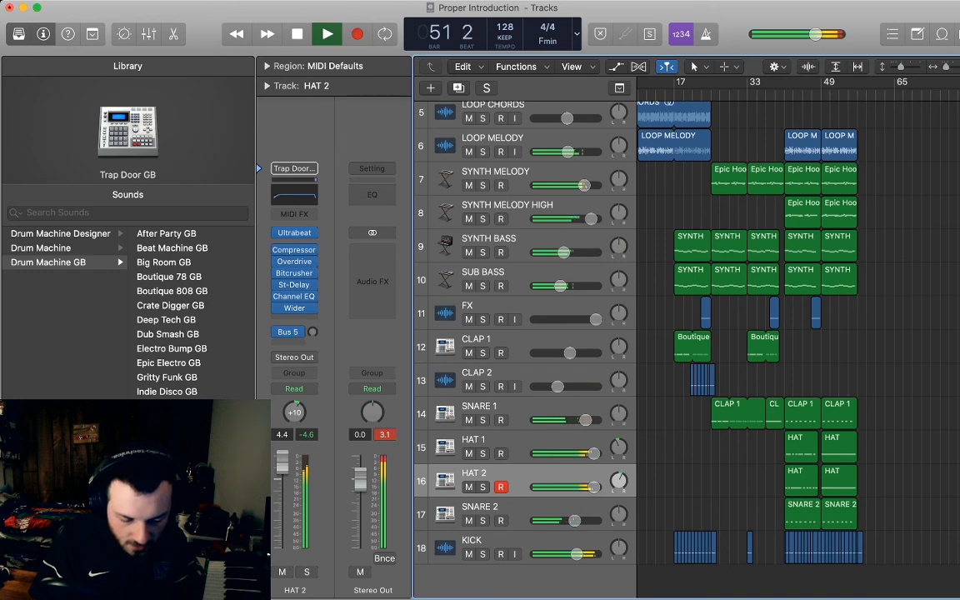
{"action": "left_click", "coordinate": [516, 440], "text": "shift"}
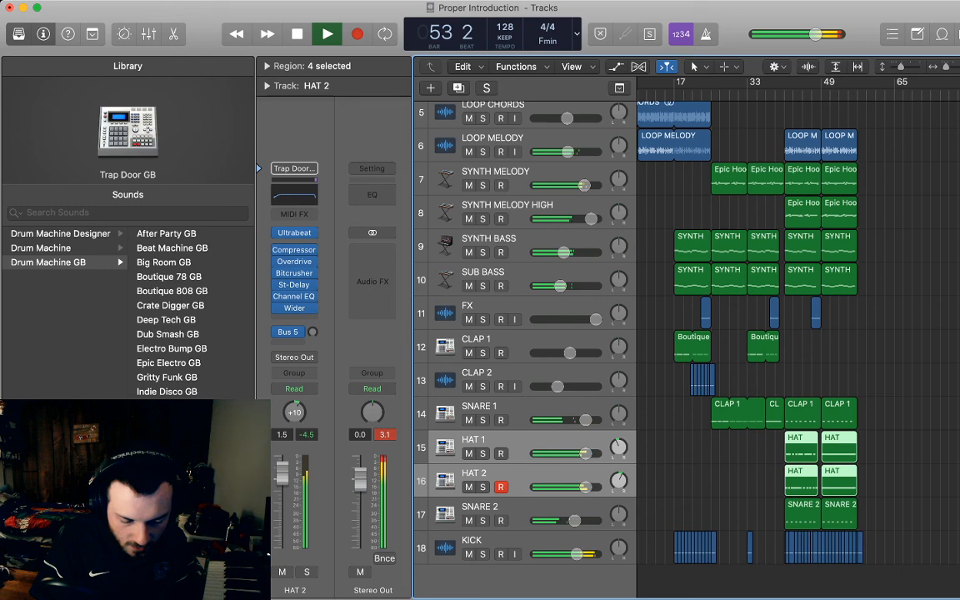
{"action": "key", "text": "space"}
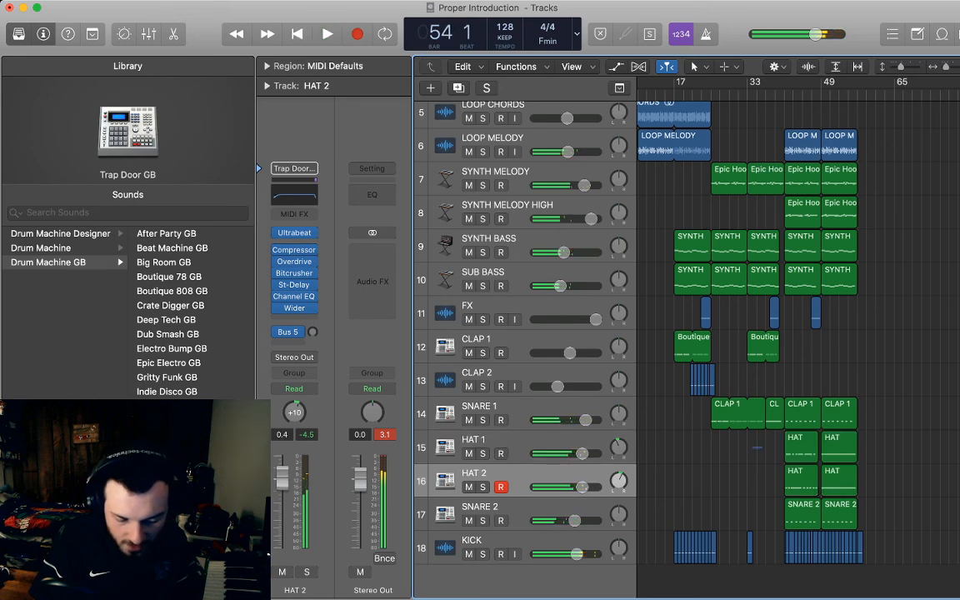
Delete the HAT 1 and HAT 2 regions of bars 41 to 48 and return the playhead to the song start
{"action": "left_click_drag", "start_coordinate": [752, 446], "coordinate": [797, 484]}
{"action": "key", "text": "Delete"}
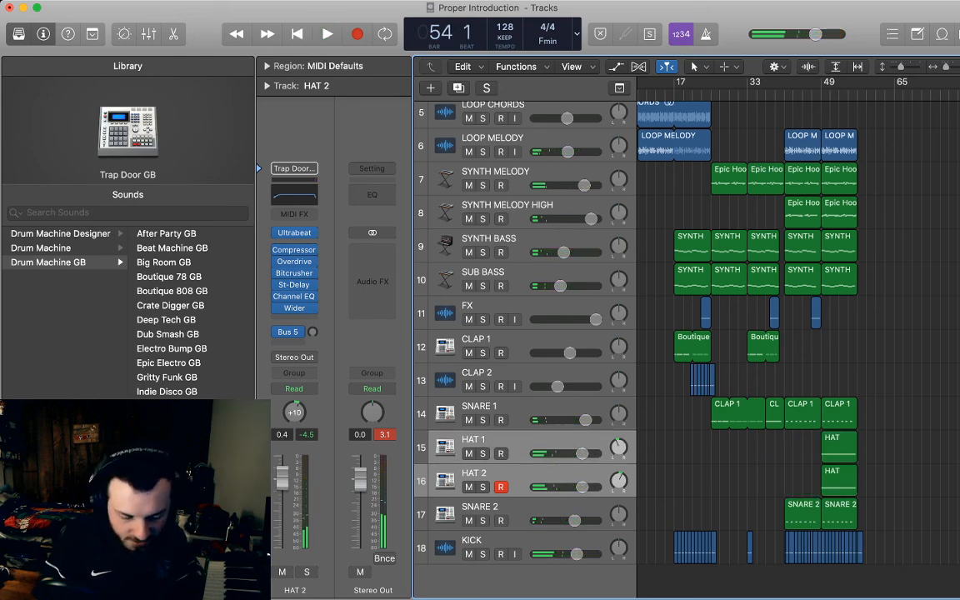
{"action": "key", "text": "Return"}
Play the arrangement from bar 1 and check the SNARE 1 track and the hi-hat entry at bar 49
{"action": "key", "text": "space"}
{"action": "key", "text": "space"}
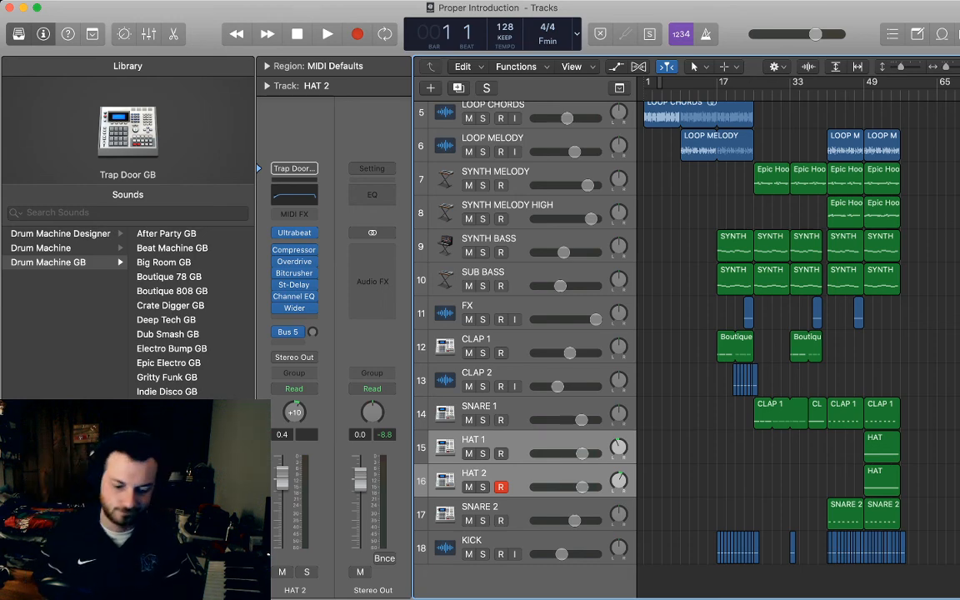
{"action": "key", "text": "space"}
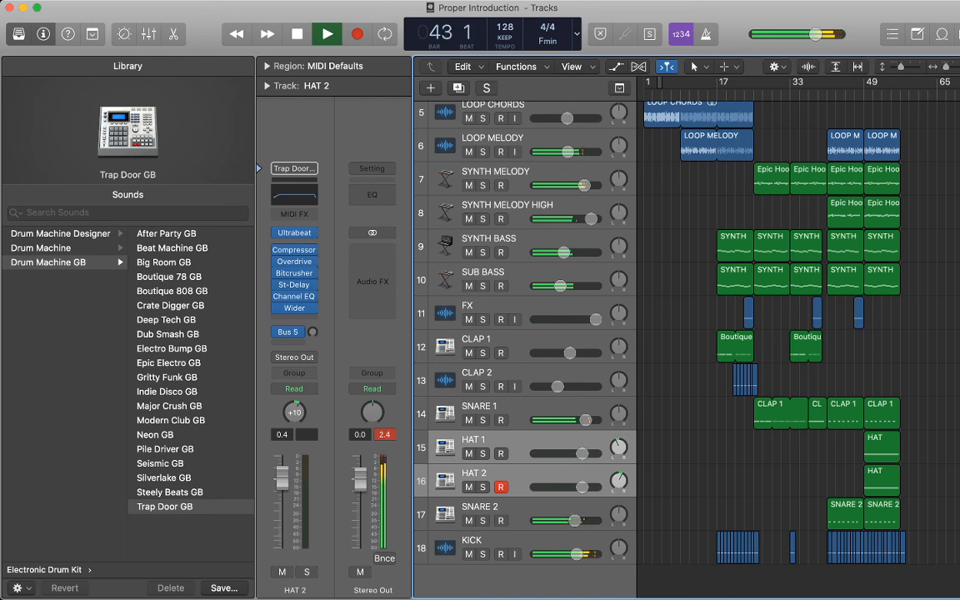
{"action": "left_click", "coordinate": [517, 406]}
{"action": "left_click", "coordinate": [767, 579]}
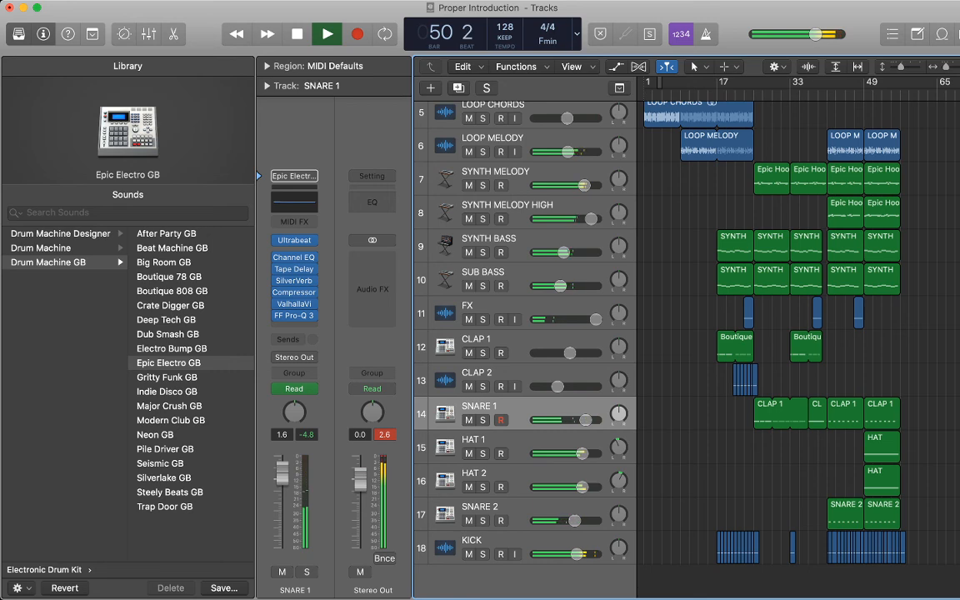
Select the HAT 1 and HAT 2 regions of bars 49 to 56 and lower both tracks' volume to -0.2 dB
{"action": "left_click", "coordinate": [882, 448]}
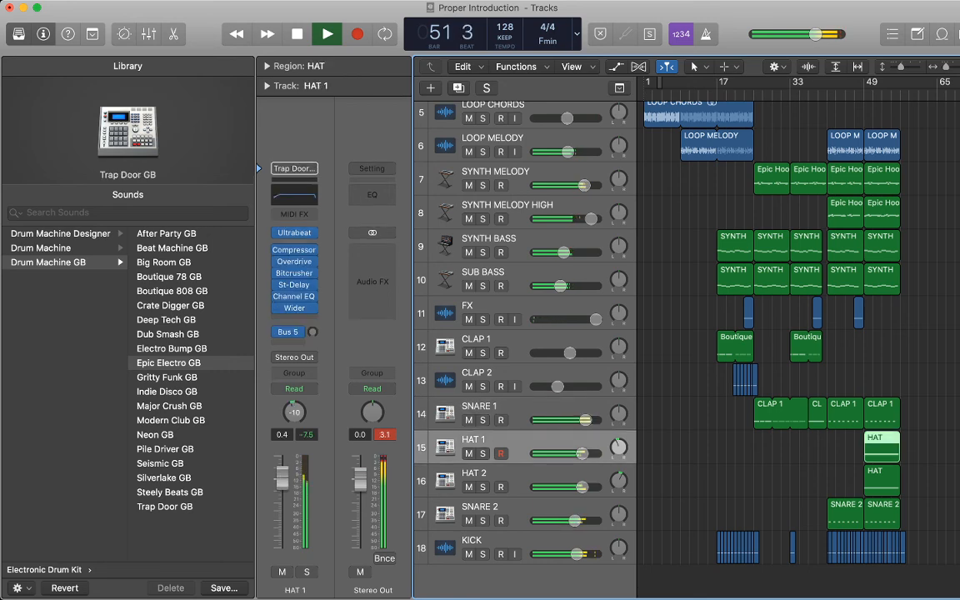
{"action": "left_click", "coordinate": [882, 481], "text": "shift"}
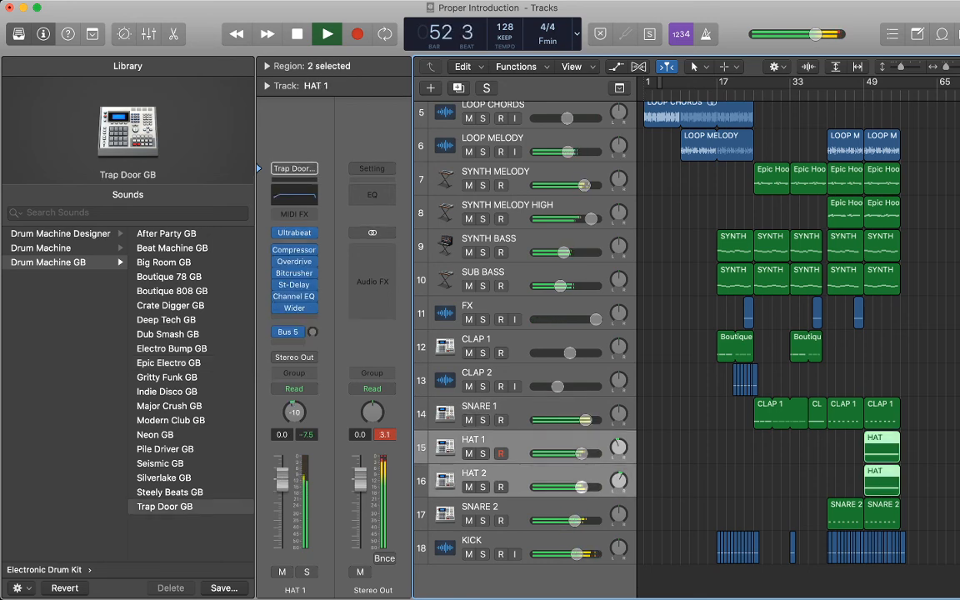
{"action": "left_click", "coordinate": [924, 450]}
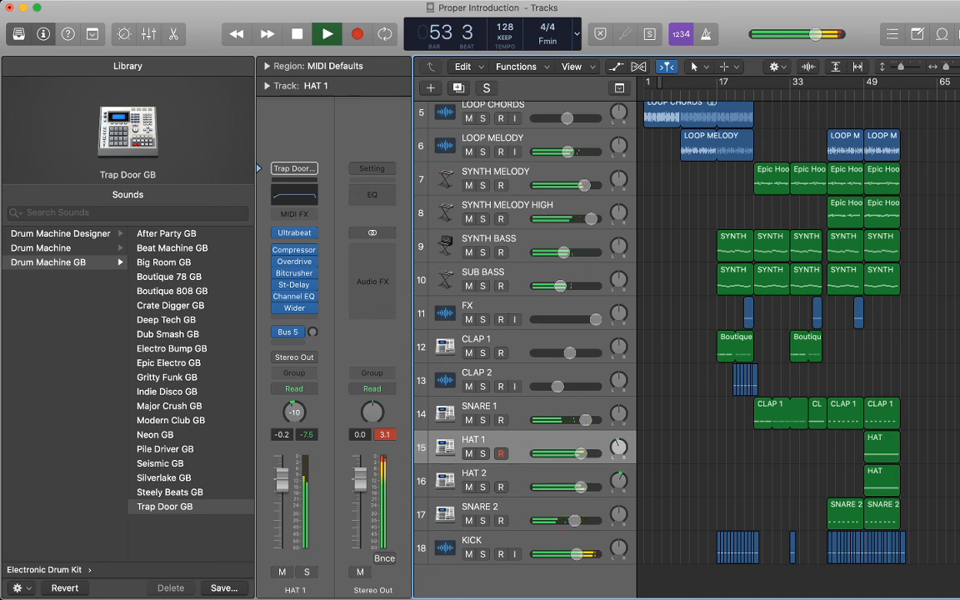